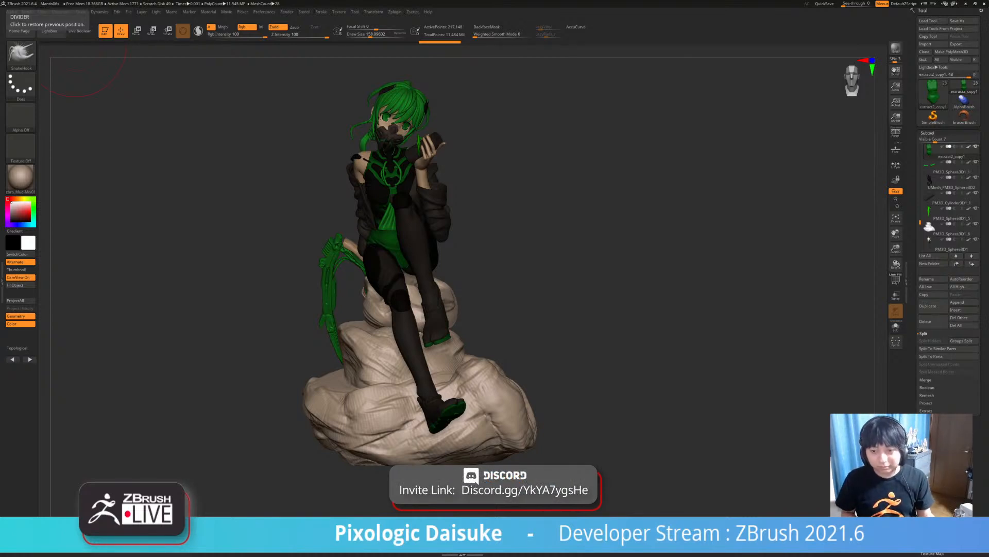
- Add the marked-up character reference sheet to Spotlight, move it over the figure and scale it down
drag(600, 235, 542, 243)
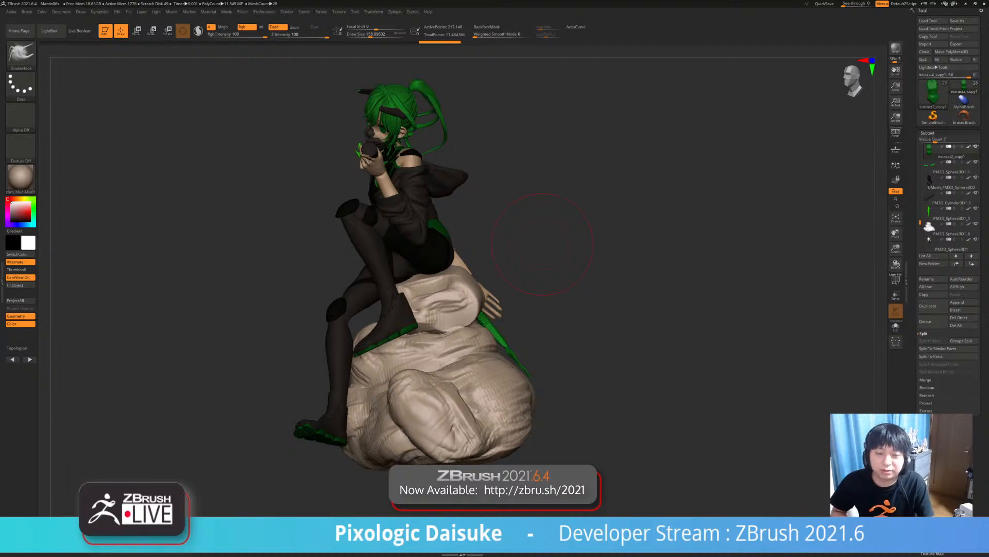
drag(542, 244, 654, 248)
click(339, 11)
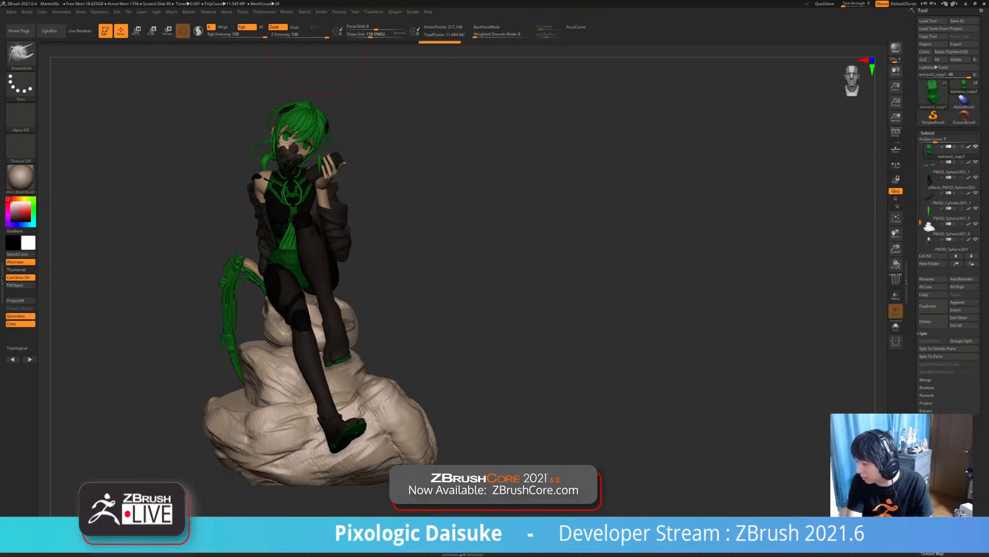
mouse_move(339, 11)
click(358, 127)
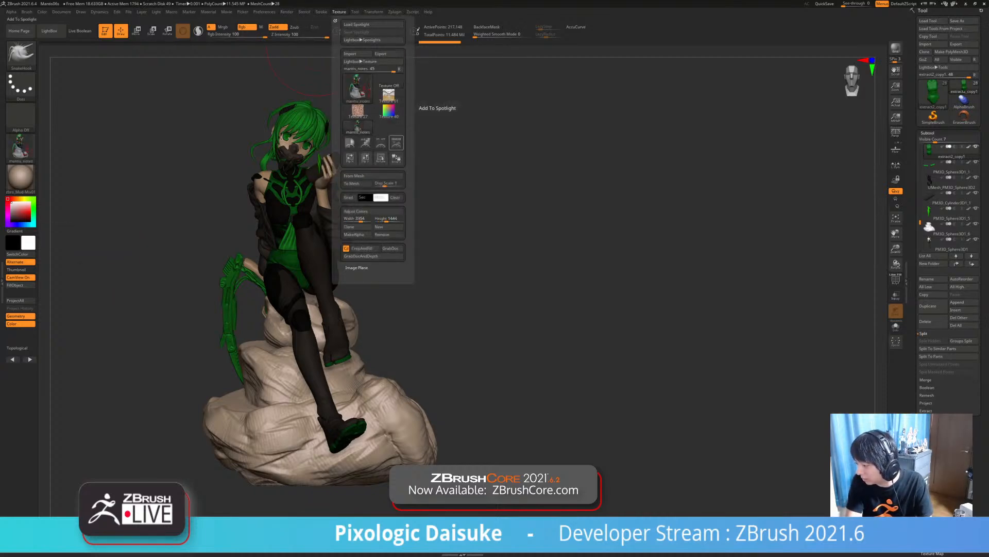
click(396, 142)
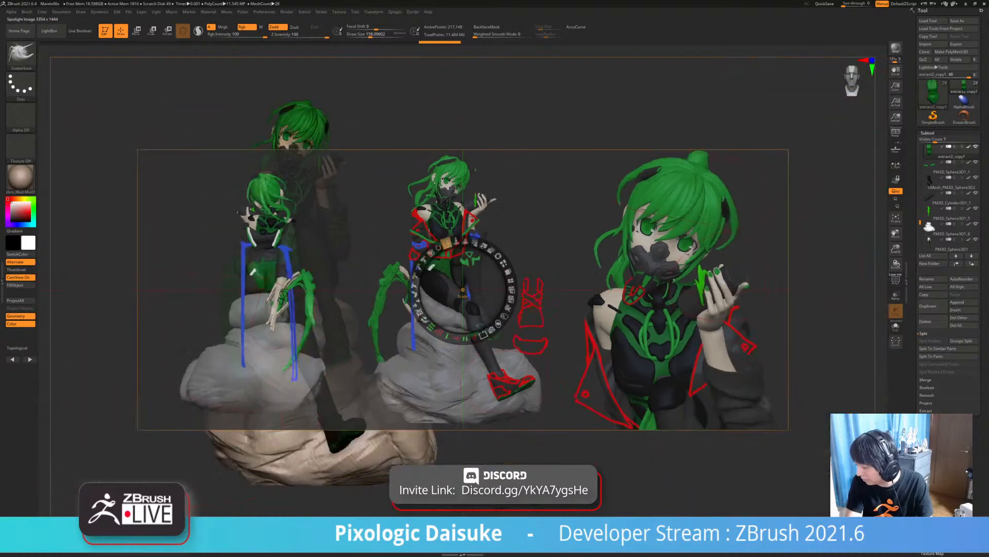
drag(446, 243, 313, 156)
drag(304, 191, 280, 156)
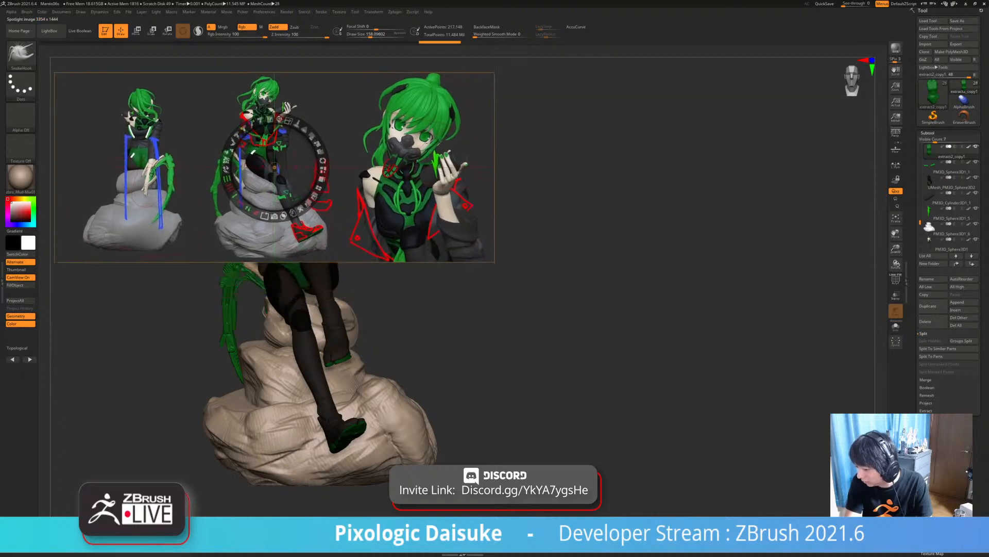
- Shrink the Spotlight reference sheet further, place it beside the figure's head and leave Spotlight editing
key(shift+z)
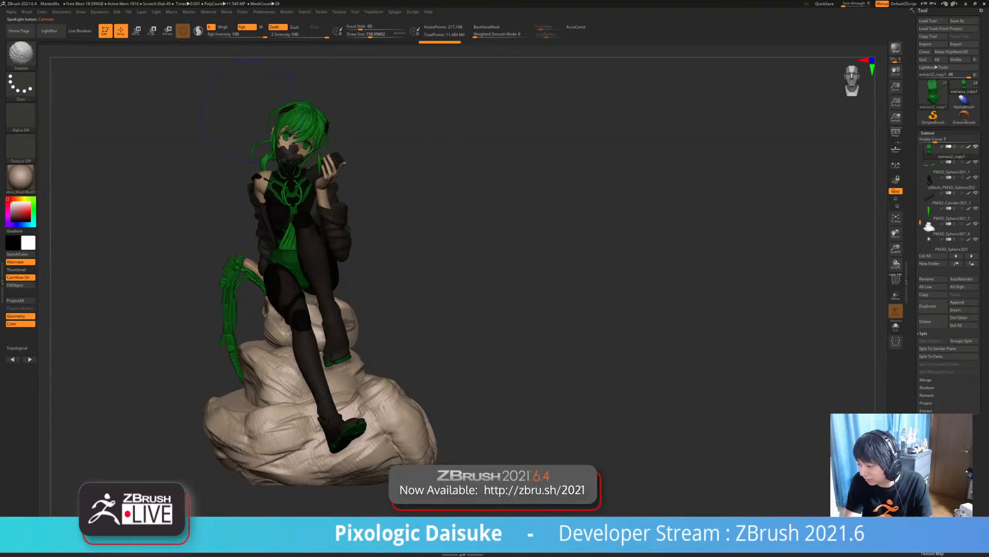
key(shift+z)
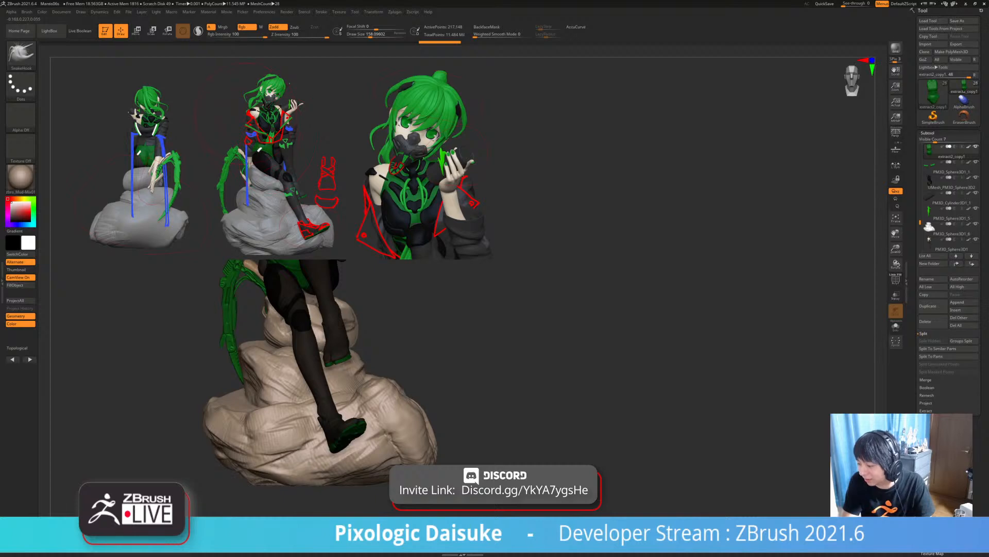
key(z)
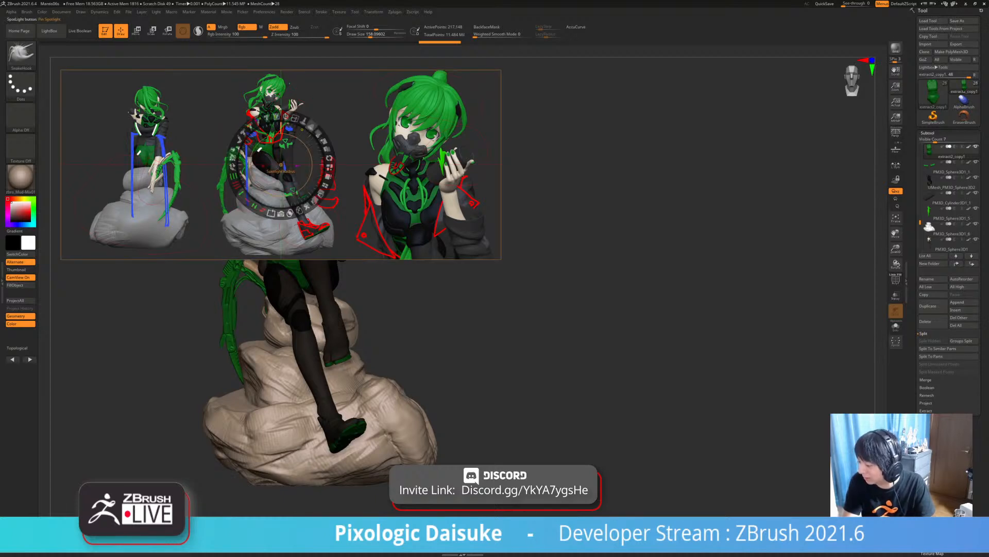
drag(295, 117, 105, 112)
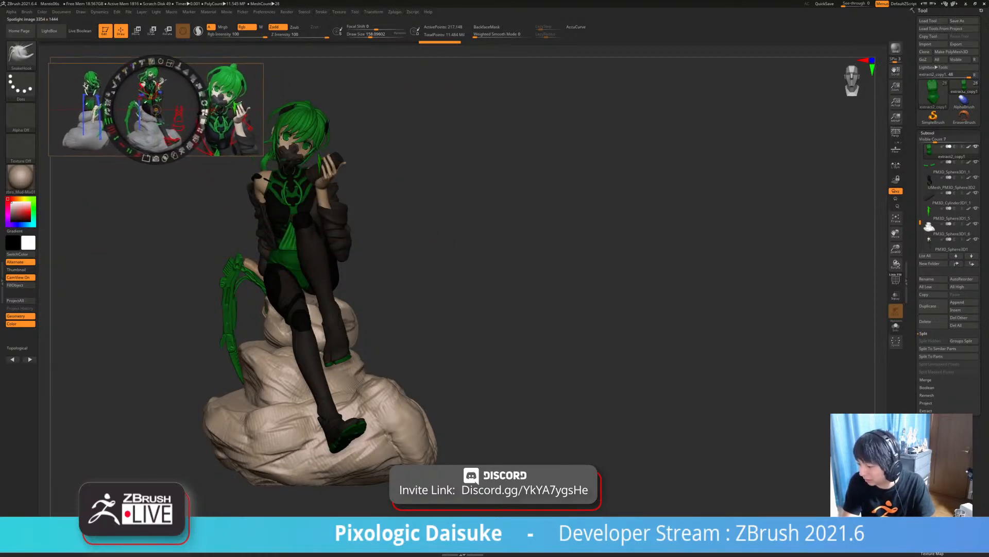
key(z)
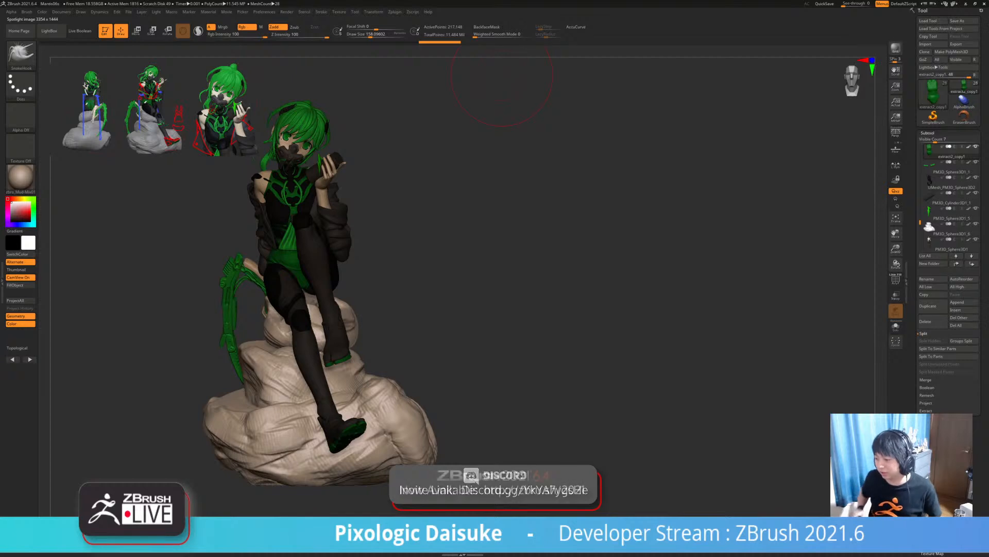
key(z)
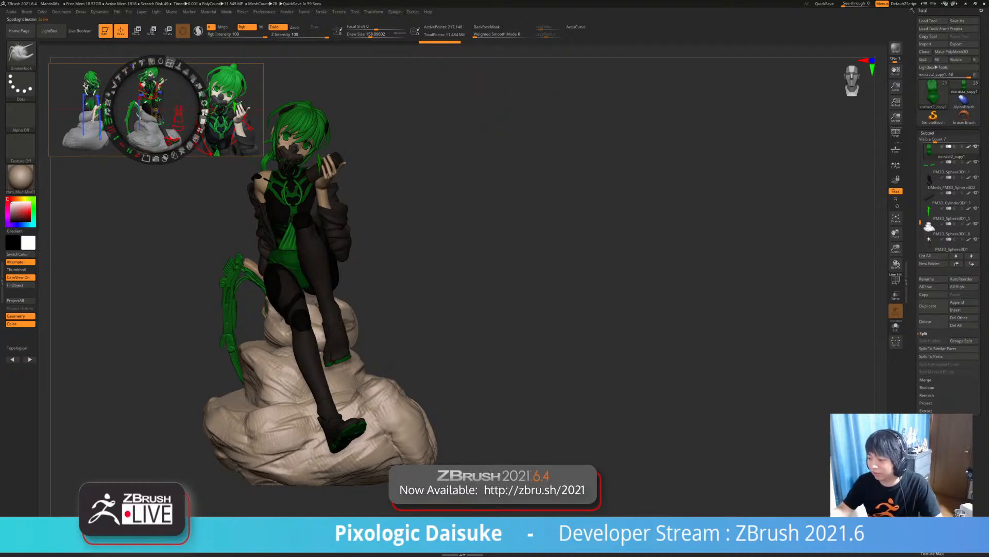
drag(170, 63, 169, 87)
key(z)
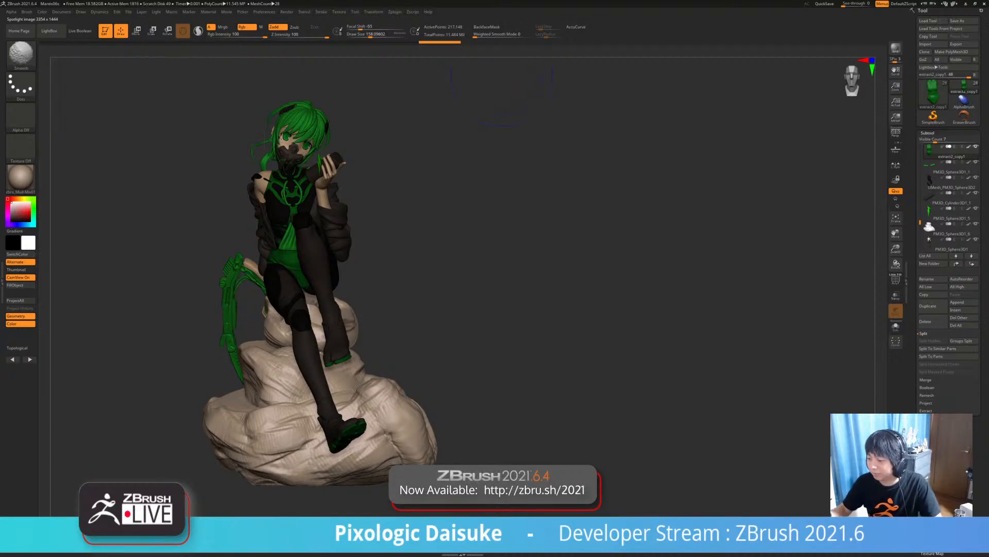
alt+drag(383, 256, 482, 240)
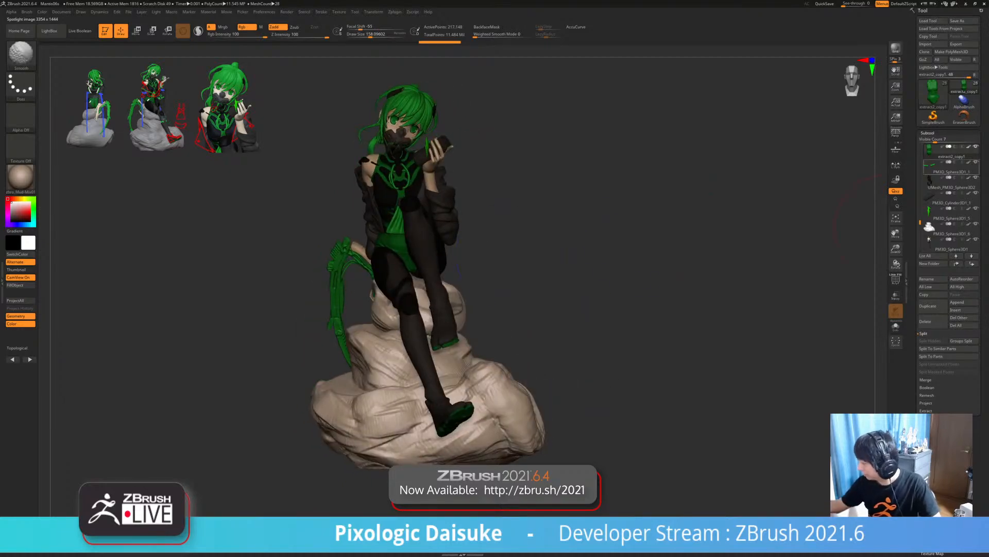
- Turn off polypaint display on all subtools and make the jacket the active subtool
shift+click(969, 147)
ctrl+right_drag(380, 191, 371, 224)
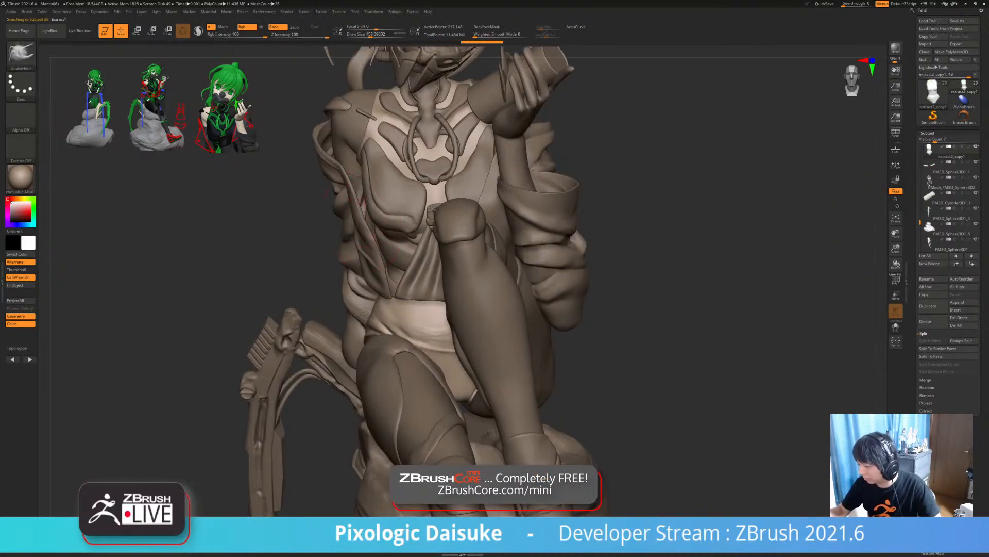
alt+click(367, 223)
right_drag(491, 323, 529, 322)
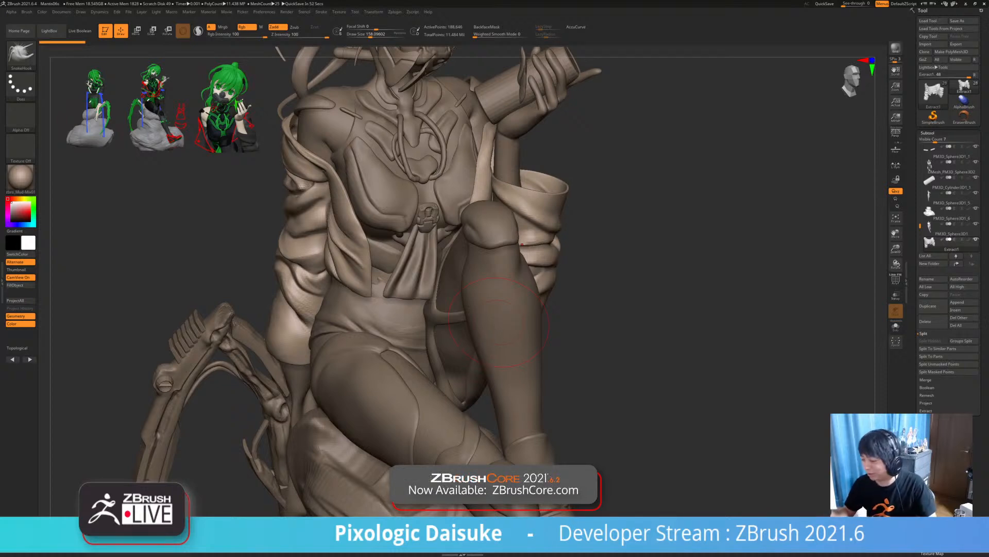
- Assign MeshExtrude as the masking brush
click(961, 309)
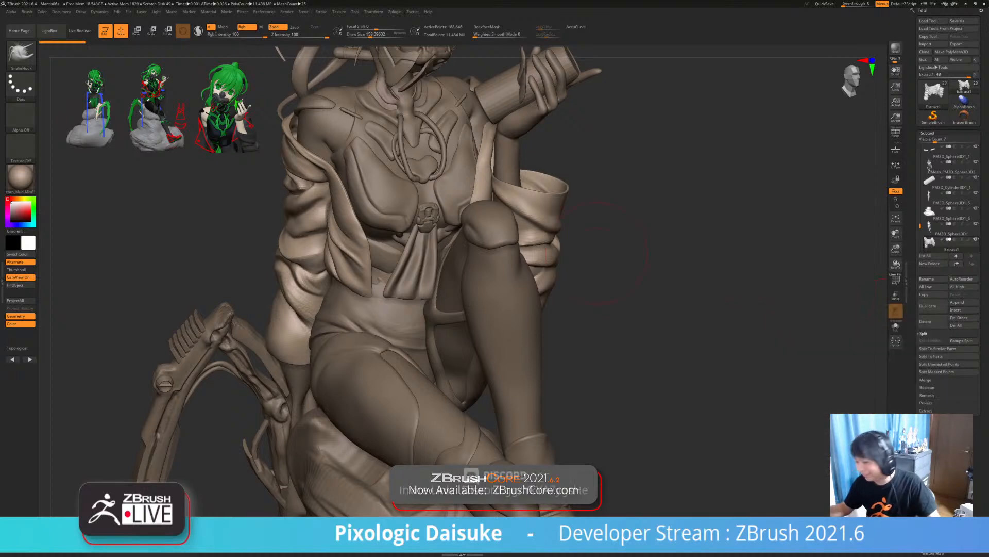
ctrl+click(21, 55)
ctrl+click(21, 55)
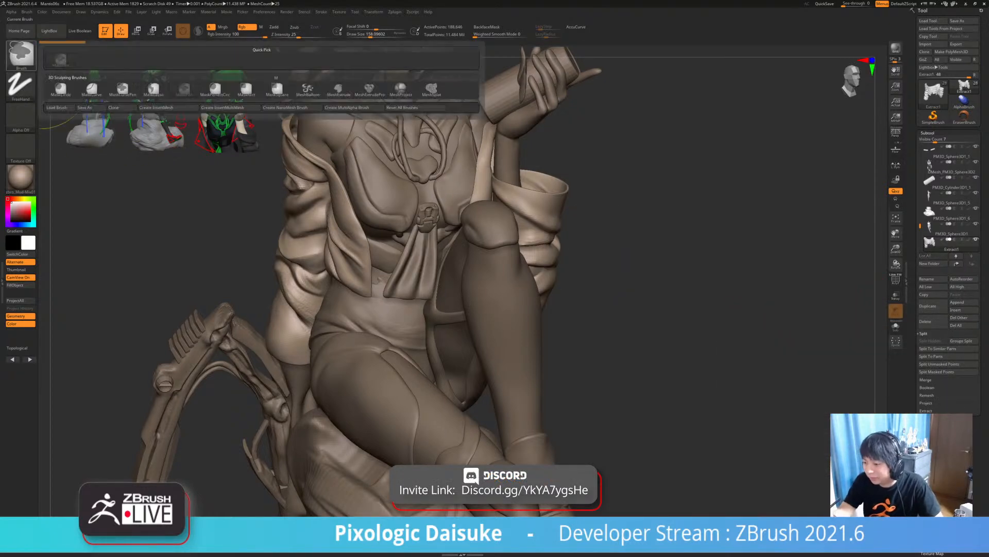
ctrl+click(21, 55)
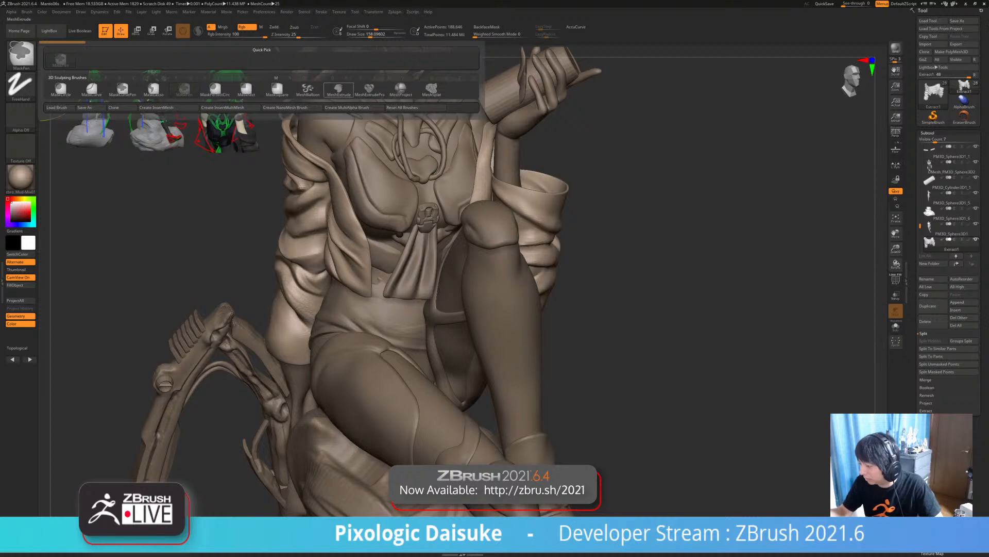
ctrl+click(339, 90)
- Set the MeshExtrude draw size to about 74 and lasso a triangular panel extrusion on the jacket's upper sleeve below the bare shoulder
mouse_move(443, 206)
alt+right_down()
mouse_move(444, 273)
mouse_move(505, 293)
mouse_move(496, 294)
alt+right_up()
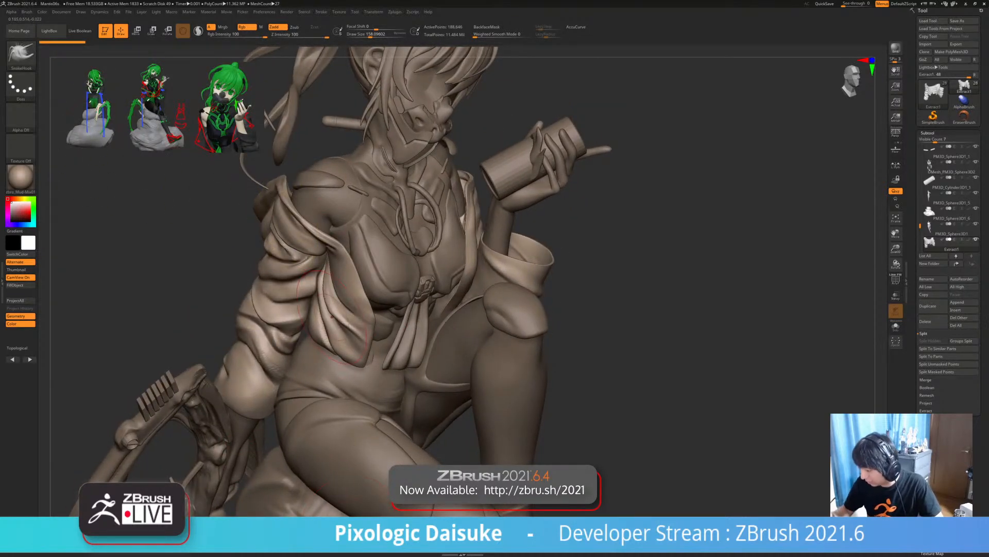
key(alt+s)
key(alt+s)
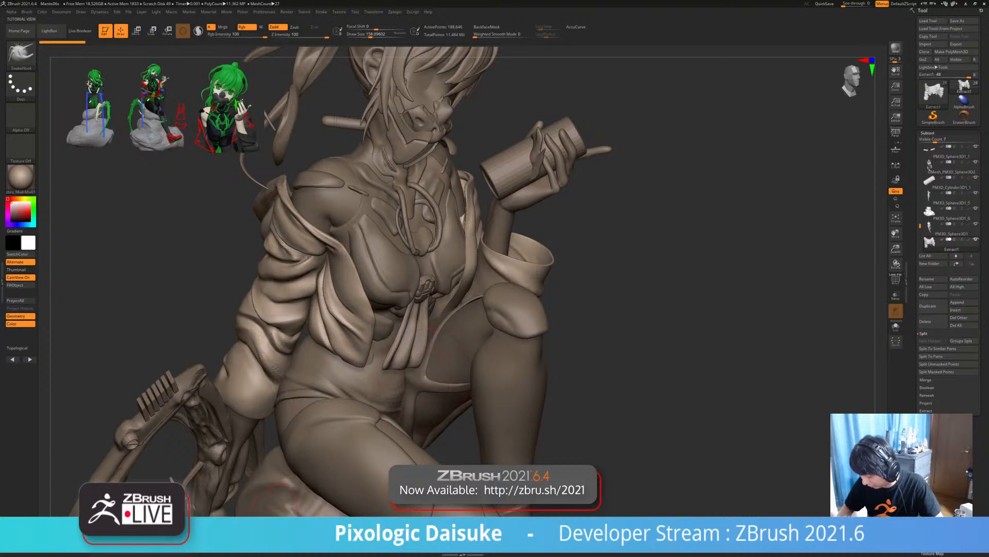
click(363, 34)
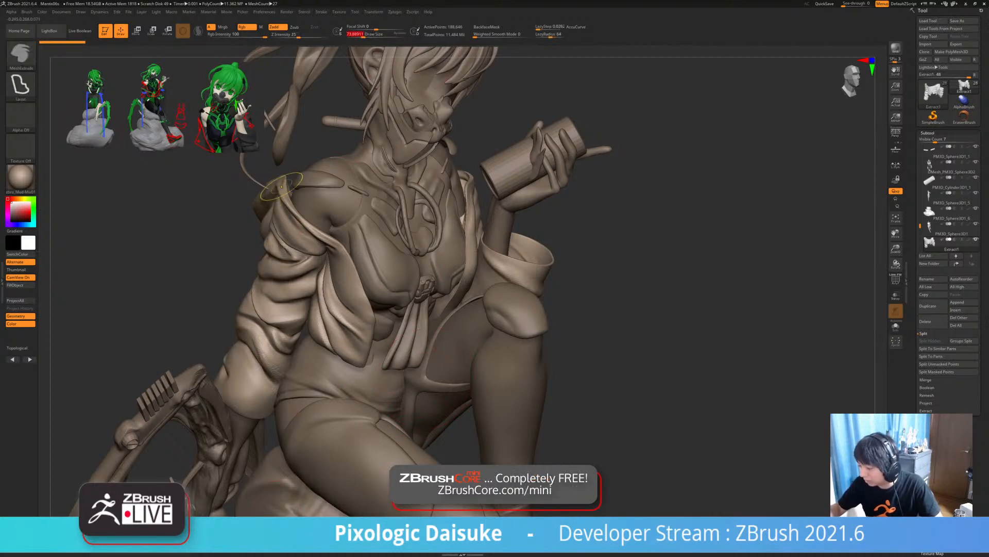
mouse_move(285, 187)
ctrl+mouse_down()
mouse_move(271, 221)
mouse_move(316, 266)
mouse_move(359, 250)
mouse_move(289, 194)
mouse_move(365, 249)
mouse_move(320, 189)
mouse_move(296, 209)
mouse_move(367, 250)
ctrl+mouse_up()
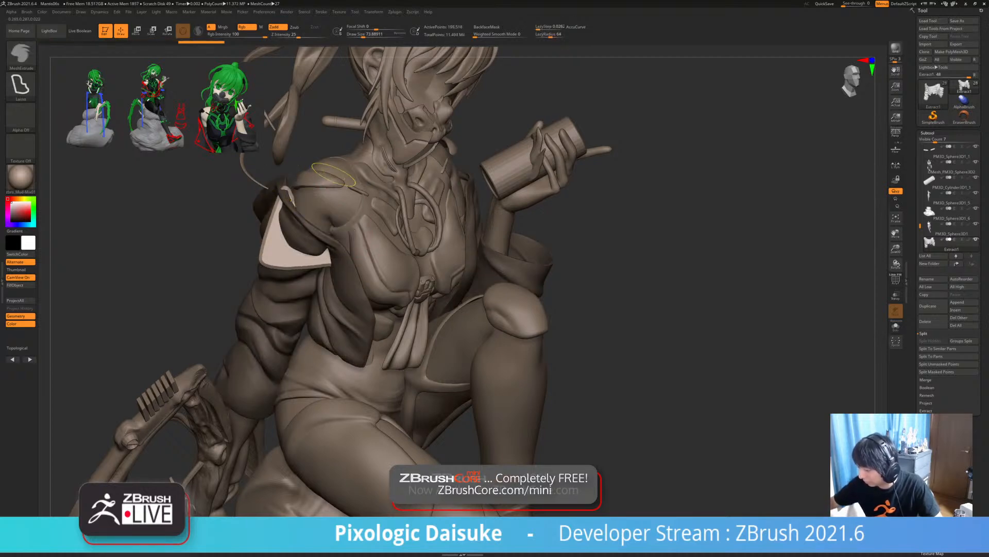
- Move the extruded triangular panel outward, clear of the jacket sleeve
key(b)
key(s)
key(h)
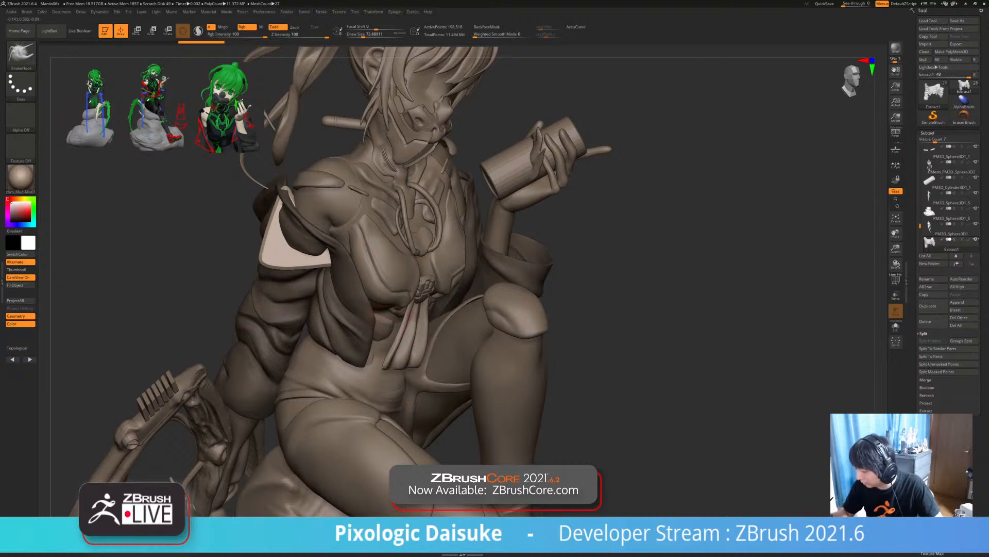
right_drag(392, 326, 463, 314)
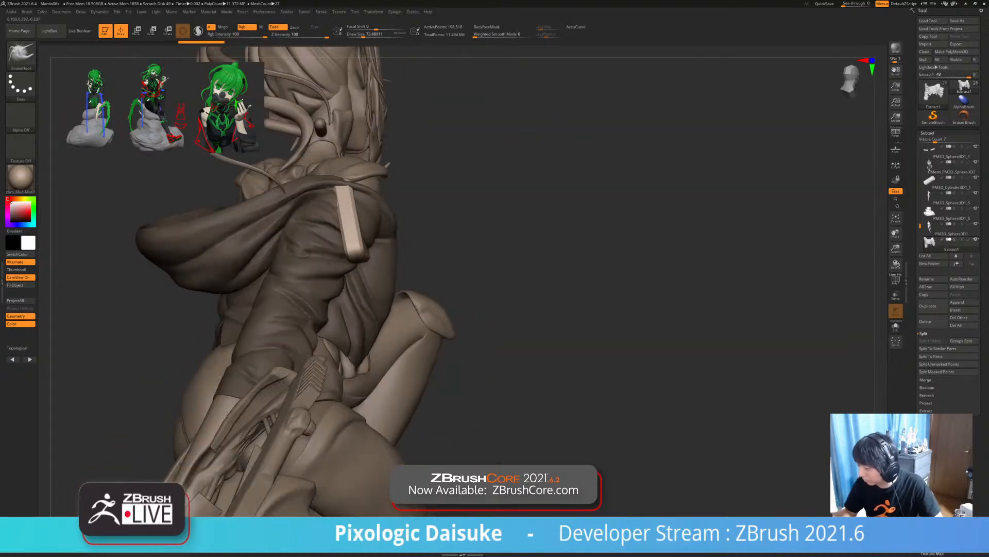
key(w)
drag(376, 232, 436, 219)
right_drag(531, 309, 388, 322)
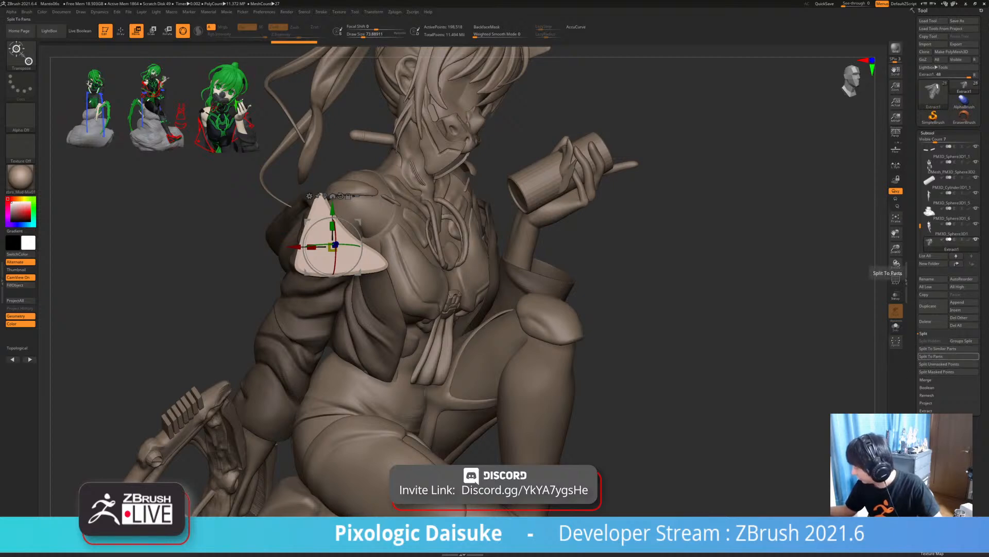
- Split the unmasked panel off the jacket into its own subtool and make it active
click(942, 364)
right_drag(479, 340, 429, 351)
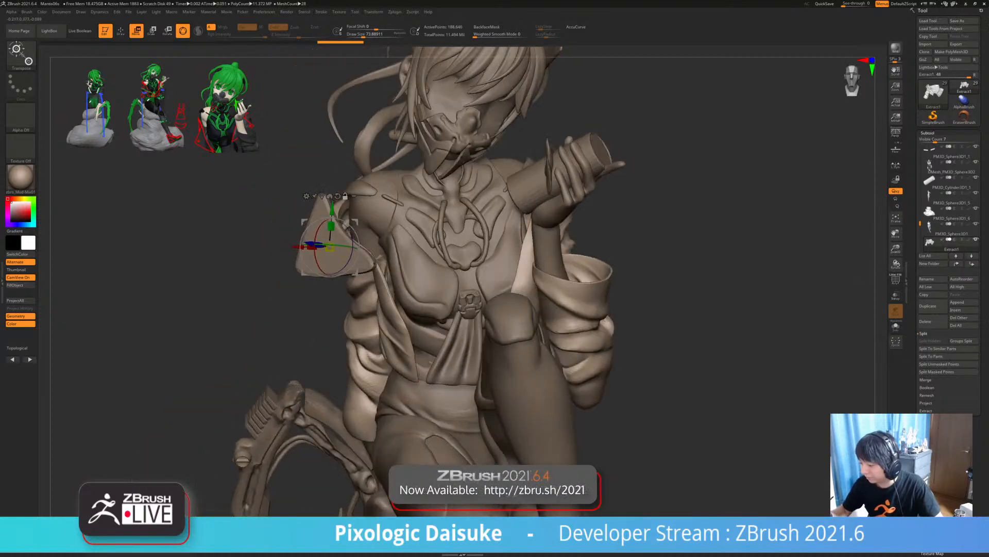
alt+click(314, 258)
key(q)
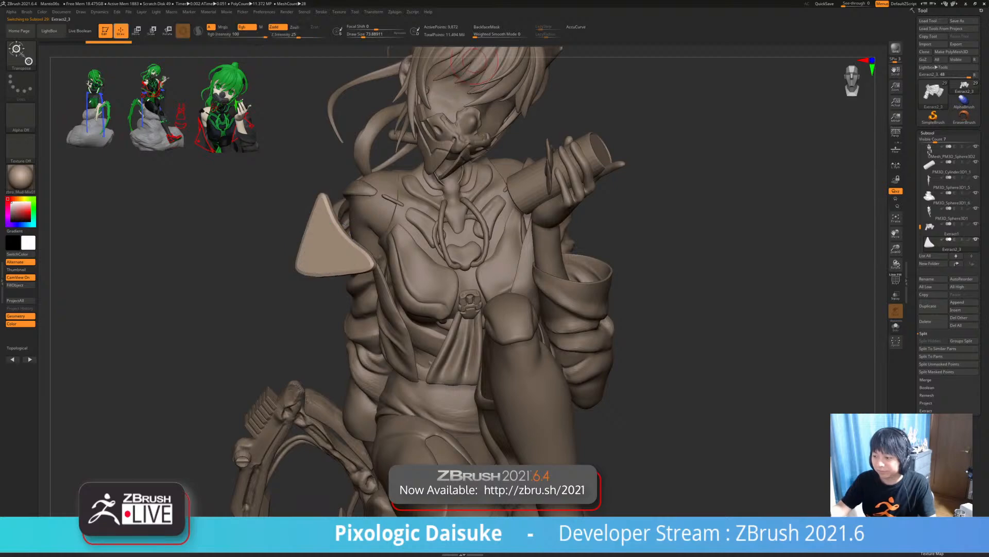
- Switch to the SnakeHook brush and enlarge its draw size for reshaping the shoulder panel
key(b)
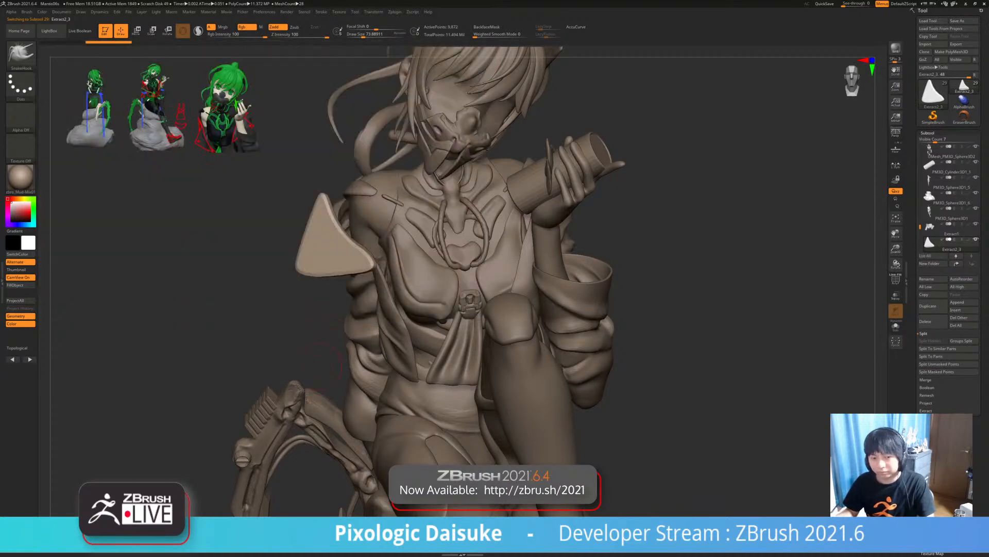
right_drag(221, 185, 355, 175)
click(380, 36)
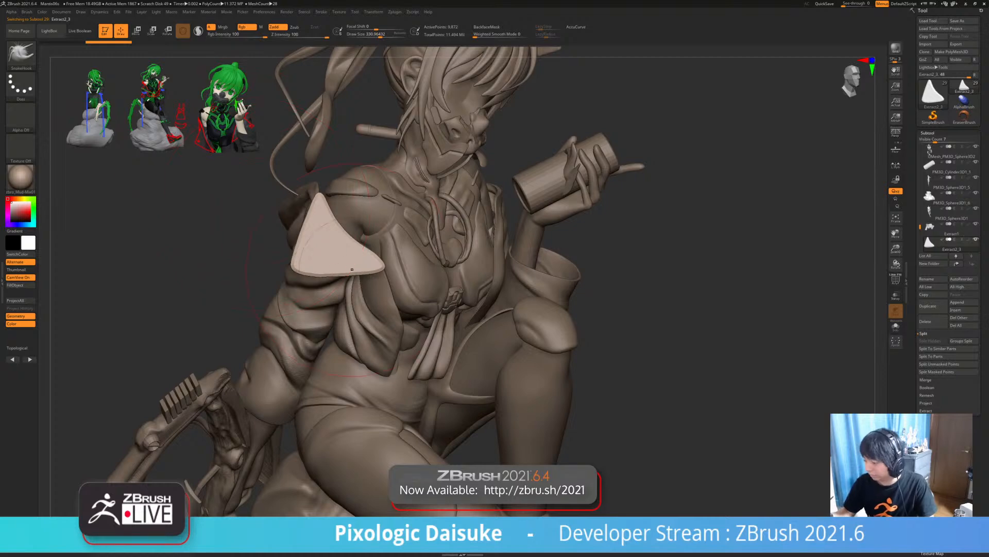
click(27, 11)
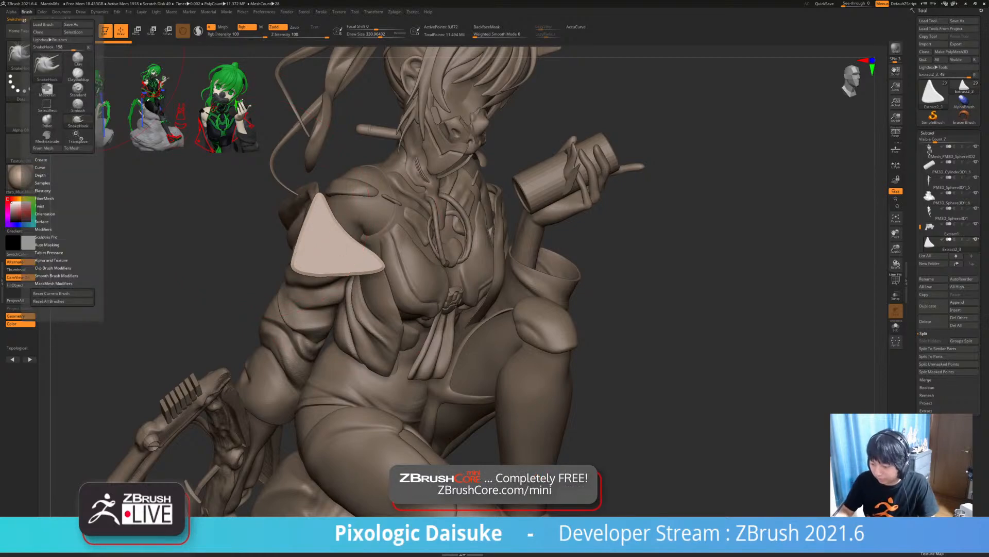
click(42, 183)
click(61, 250)
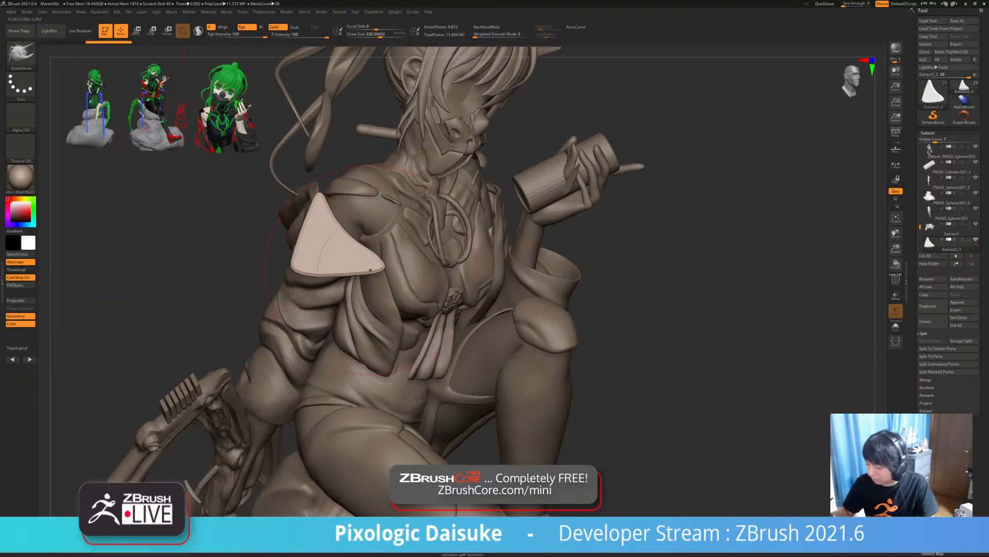
- Pull the shoulder panel's lower front corner with SnakeHook, try smoothing its lower edge and undo the smoothing
mouse_move(368, 268)
mouse_down()
mouse_move(377, 280)
mouse_move(372, 274)
mouse_up()
ctrl+right_drag(361, 258, 377, 295)
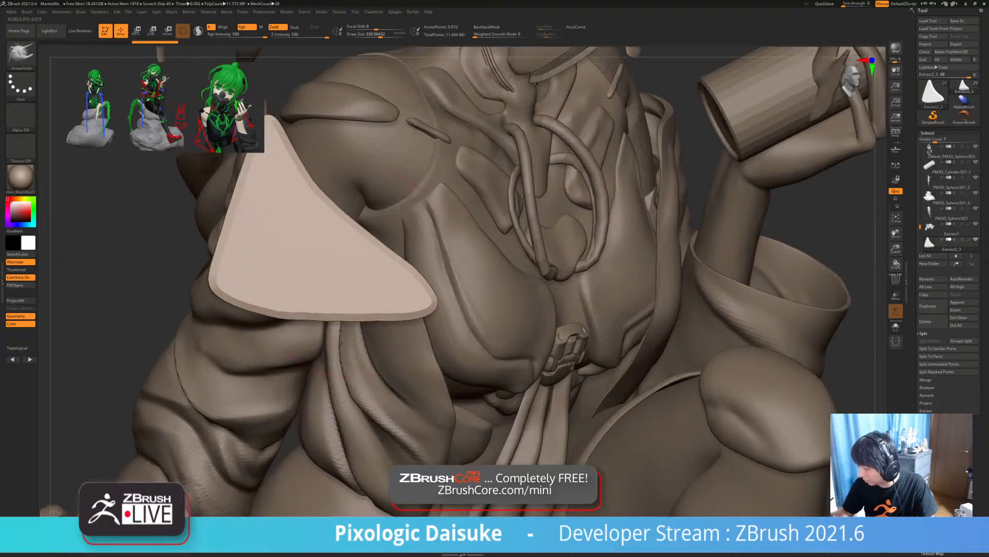
mouse_move(404, 283)
mouse_down()
mouse_move(411, 276)
mouse_move(394, 281)
mouse_up()
ctrl+right_drag(357, 304, 347, 289)
shift+drag(348, 289, 349, 284)
key(ctrl+z)
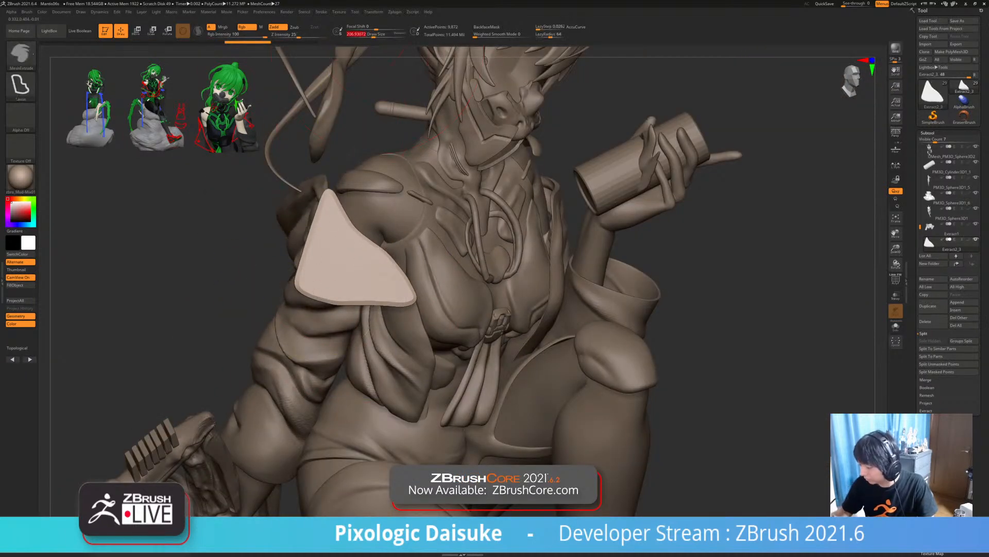
- Reshape the shoulder panel's lower edge and front corner with SnakeHook strokes, undoing one of the pulls
ctrl+right_drag(316, 296, 311, 287)
drag(312, 288, 350, 299)
drag(377, 296, 403, 292)
mouse_move(371, 291)
right_down()
mouse_move(408, 288)
mouse_move(431, 258)
right_up()
key(ctrl+z)
drag(397, 298, 392, 290)
right_drag(418, 272, 398, 290)
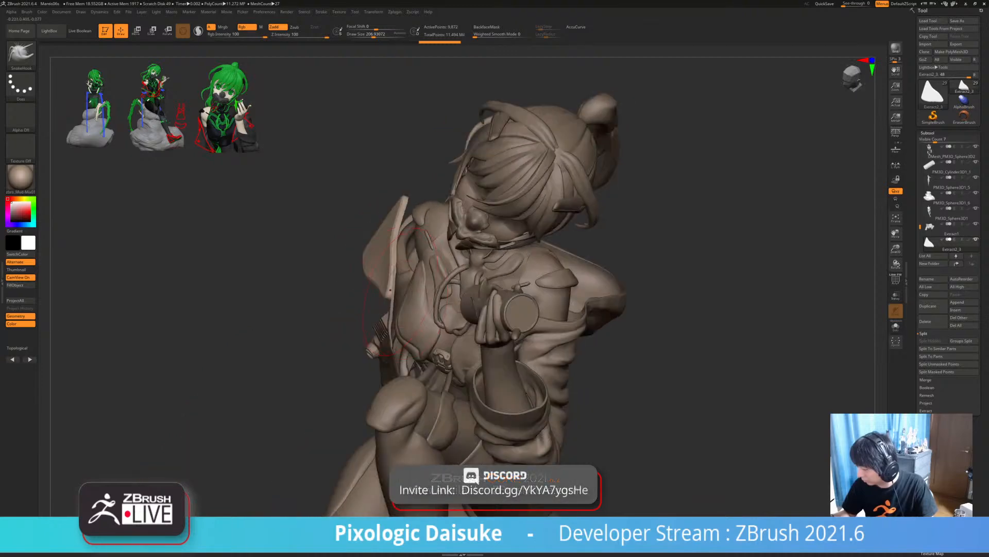
- Nudge the panel's lower front corner closer to the chest with short SnakeHook pulls and smooth the corner
drag(390, 290, 394, 288)
right_drag(394, 288, 431, 287)
drag(407, 297, 404, 293)
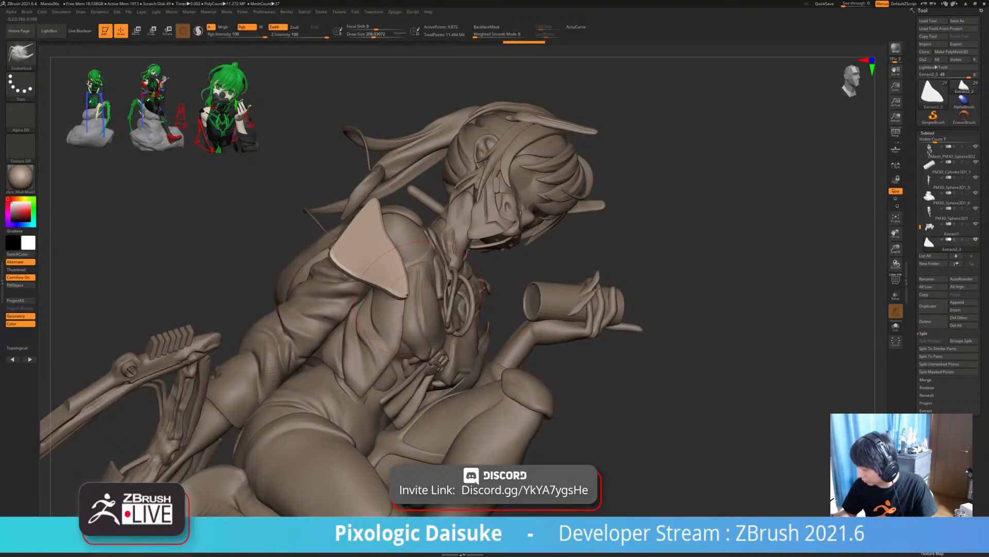
ctrl+right_drag(406, 289, 413, 321)
drag(403, 313, 401, 308)
ctrl+right_drag(402, 314, 402, 280)
shift+drag(404, 304, 401, 305)
ctrl+right_drag(407, 304, 410, 257)
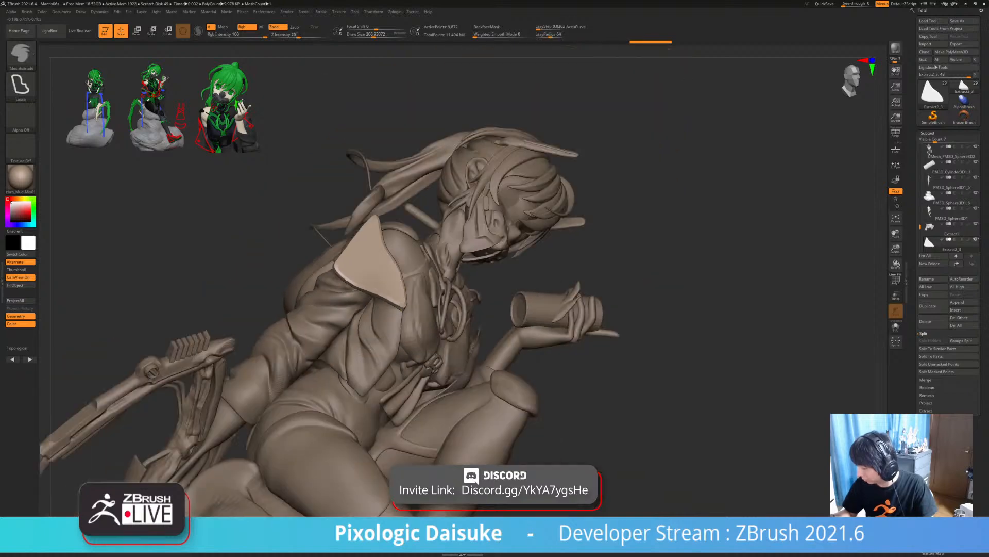
- Reduce the SnakeHook draw size and smooth the shoulder panel's surface and front edge
right_drag(521, 222, 415, 250)
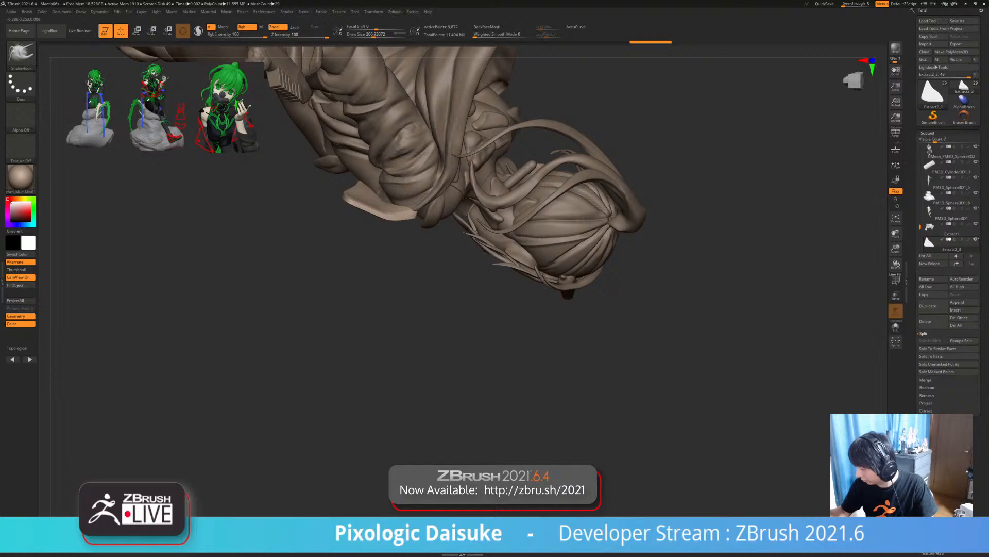
right_drag(417, 304, 428, 194)
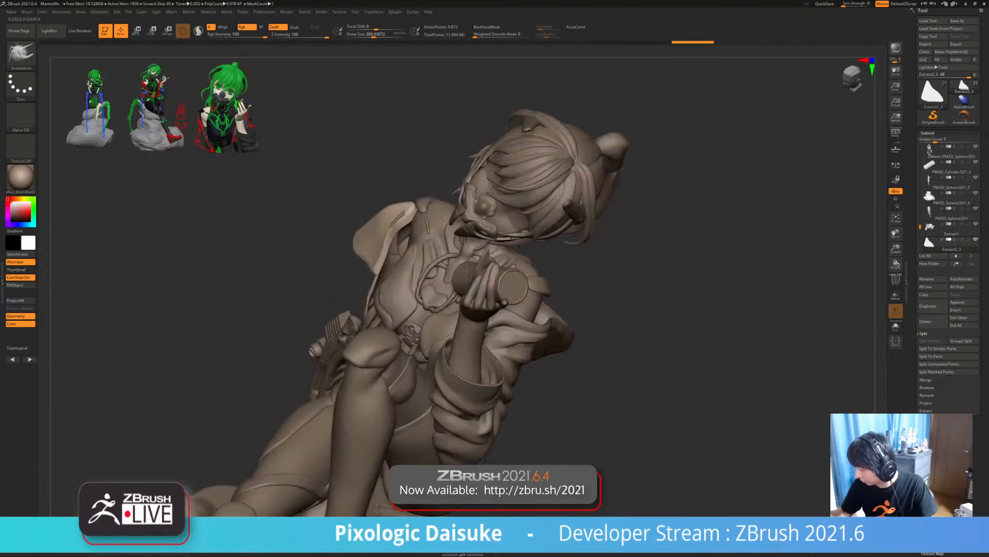
click(370, 35)
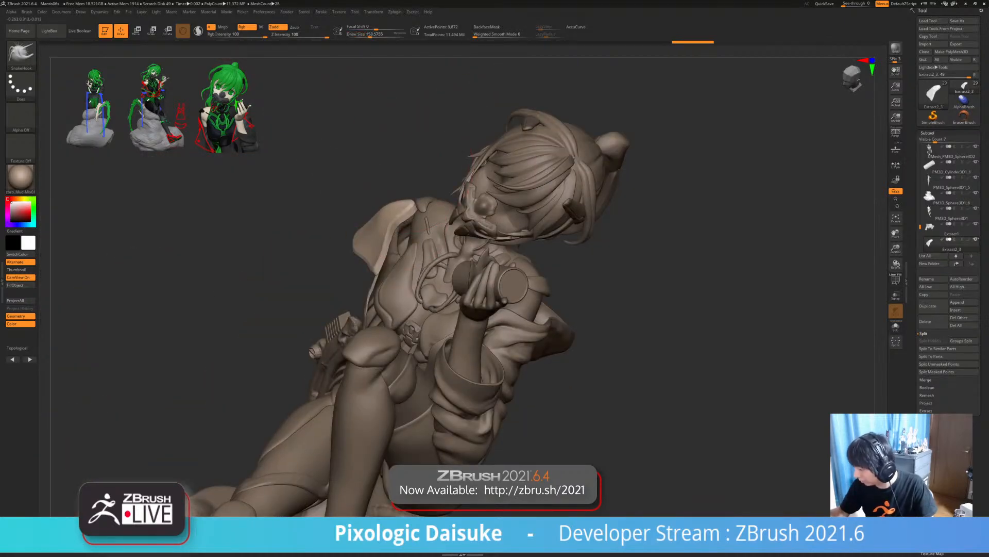
drag(216, 242, 309, 216)
shift+drag(381, 245, 407, 231)
drag(288, 221, 229, 216)
shift+drag(427, 260, 422, 279)
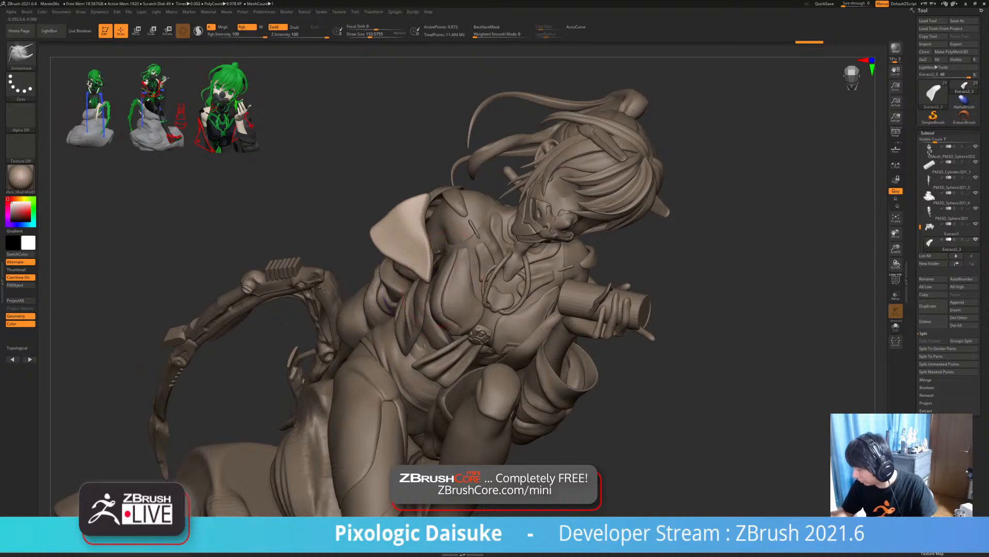
- Pull the panel's front edge and its upper tip near the collar slightly outward with SnakeHook
mouse_move(416, 309)
right_down()
mouse_move(450, 302)
mouse_move(454, 356)
right_up()
drag(437, 261, 434, 254)
ctrl+right_drag(435, 279, 436, 247)
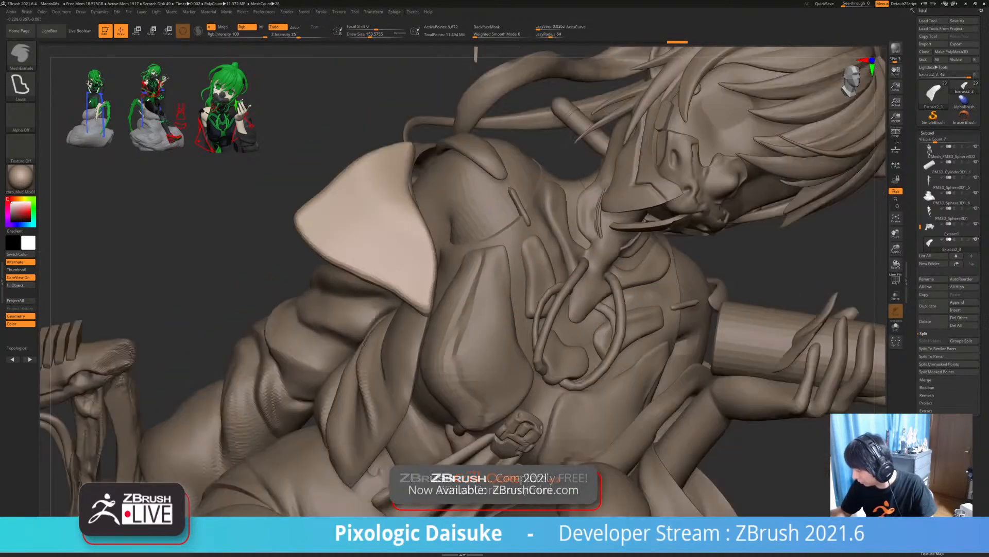
mouse_move(461, 291)
right_down()
mouse_move(487, 265)
mouse_move(464, 281)
mouse_move(467, 271)
right_up()
drag(439, 146, 436, 143)
mouse_move(438, 165)
ctrl+right_down()
mouse_move(461, 65)
mouse_move(438, 149)
mouse_move(319, 206)
mouse_move(293, 211)
mouse_move(309, 183)
mouse_move(291, 143)
ctrl+right_up()
- Increase the draw size and pull the outer side of the shoulder panel up toward the collar
drag(390, 34, 388, 34)
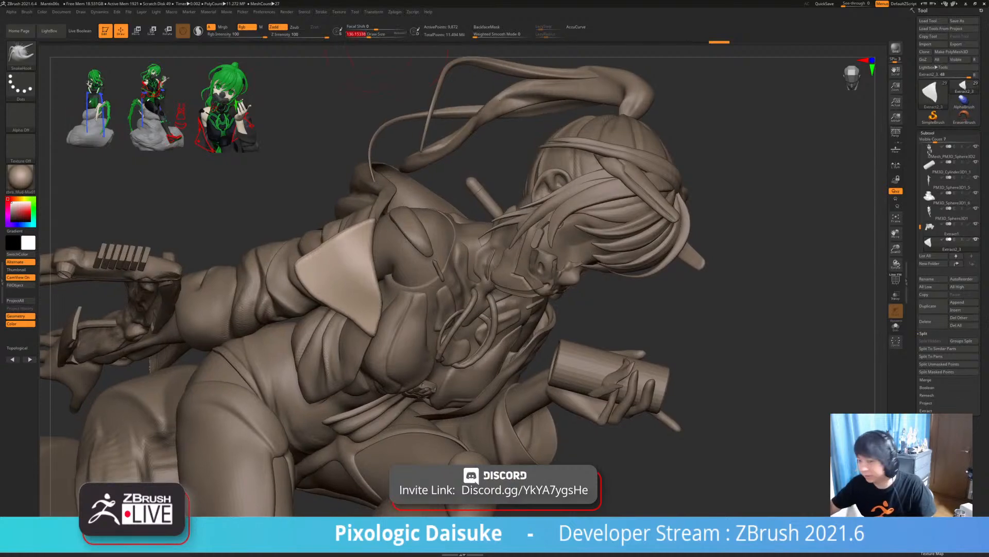
mouse_move(386, 231)
right_down()
mouse_move(363, 260)
mouse_move(370, 206)
mouse_move(385, 227)
right_up()
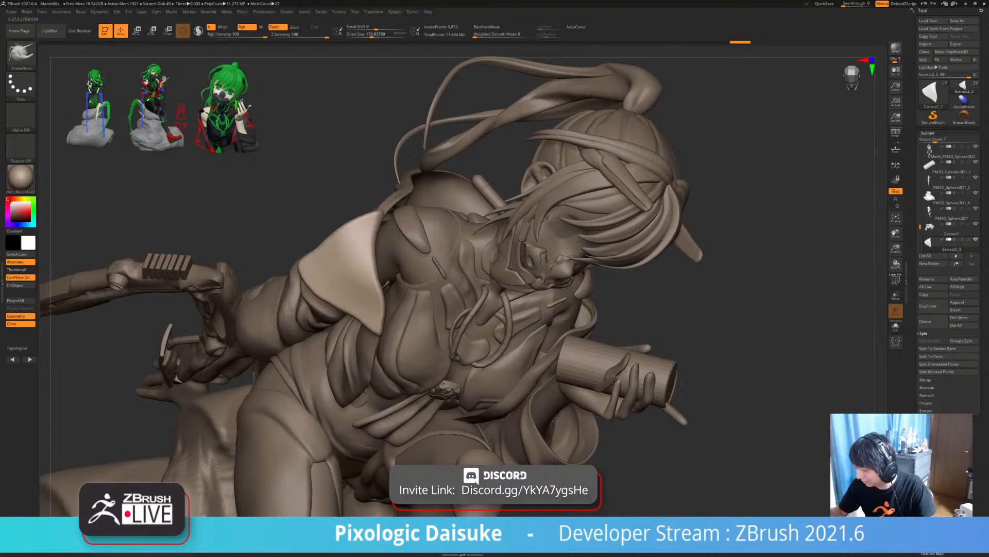
mouse_move(333, 246)
mouse_down()
mouse_move(329, 239)
mouse_move(353, 227)
mouse_up()
- Remesh the shoulder panel into a low-polygon mesh and check its polygon flow with the wireframe display
mouse_move(438, 350)
ctrl+right_down()
mouse_move(437, 258)
mouse_move(456, 265)
mouse_move(497, 234)
mouse_move(423, 296)
mouse_move(420, 340)
ctrl+right_up()
key(shift+f)
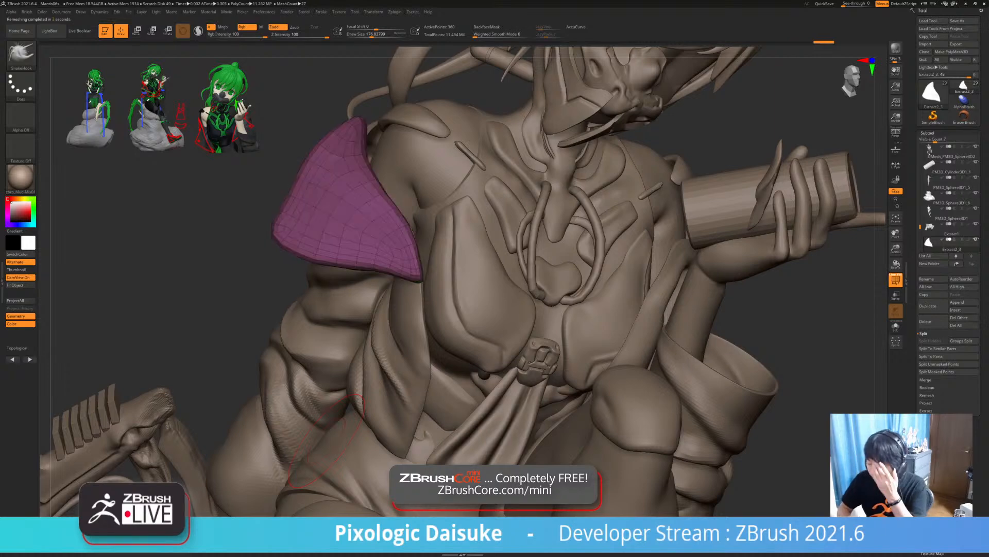
key(b)
key(m)
key(e)
key(shift+f)
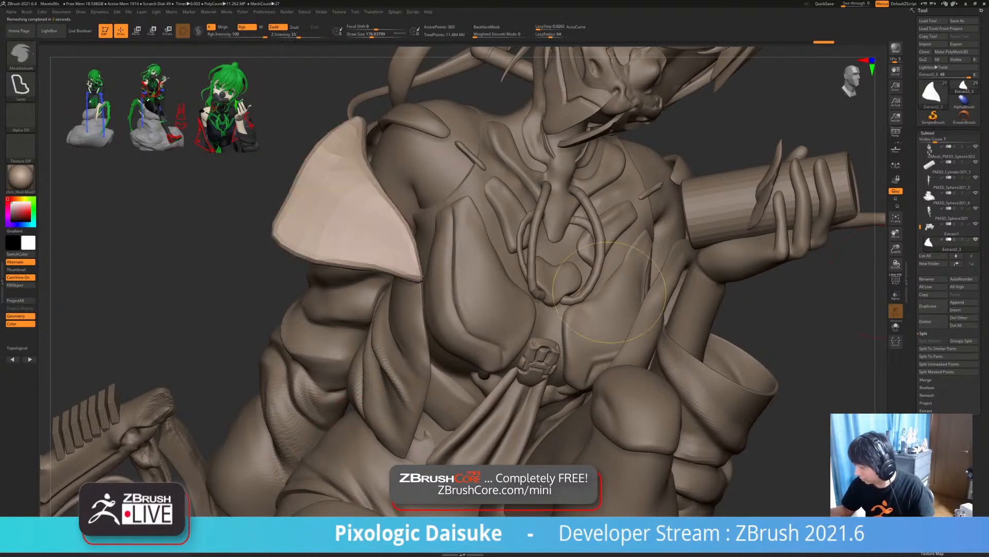
- Reselect SnakeHook and adjust the remeshed panel's front and lower edges so it fits over the sleeve
mouse_move(434, 276)
right_down()
mouse_move(665, 289)
mouse_move(582, 314)
mouse_move(496, 211)
right_up()
key(b)
key(s)
key(h)
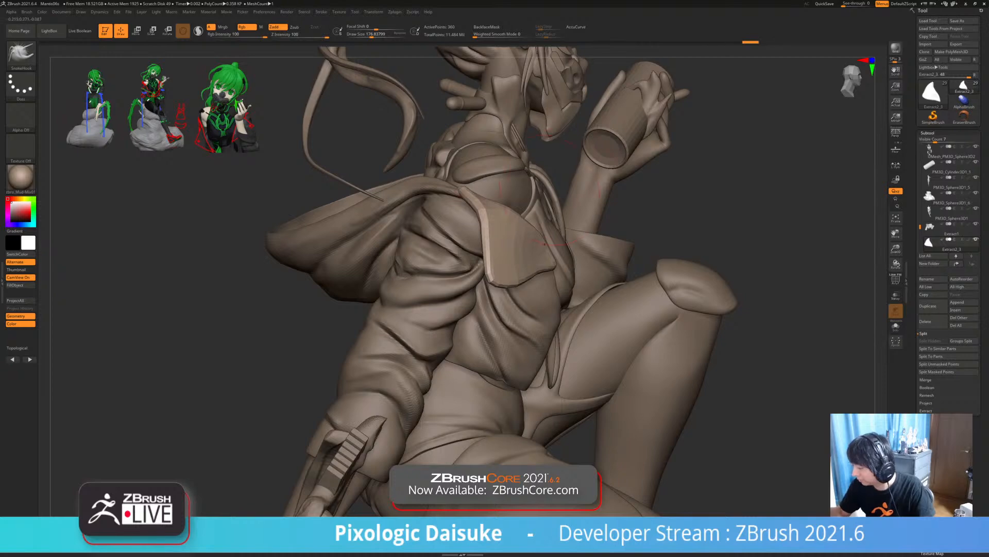
mouse_move(549, 191)
right_down()
mouse_move(384, 195)
mouse_move(379, 232)
mouse_move(456, 172)
mouse_move(449, 188)
mouse_move(483, 257)
mouse_move(482, 289)
mouse_move(464, 309)
right_up()
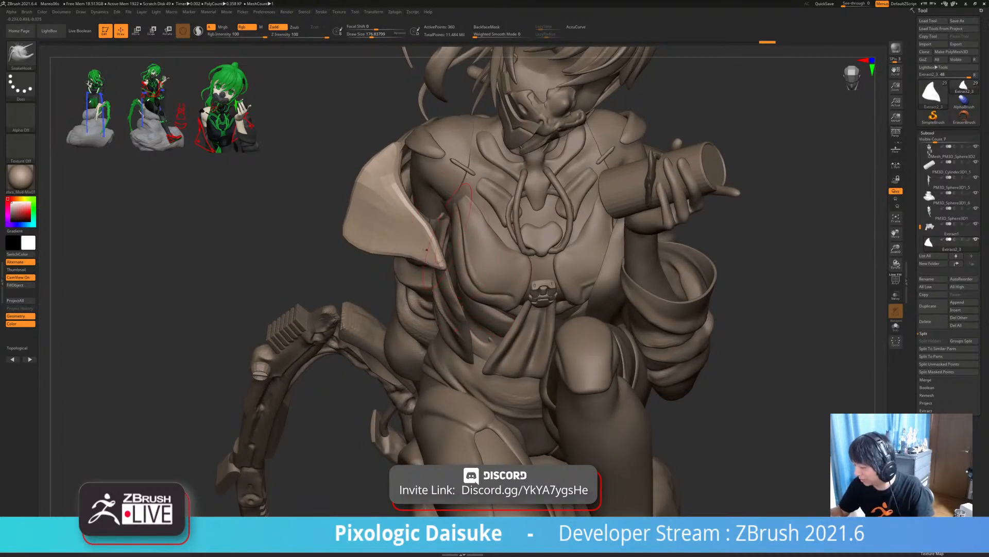
ctrl+right_drag(410, 252, 410, 289)
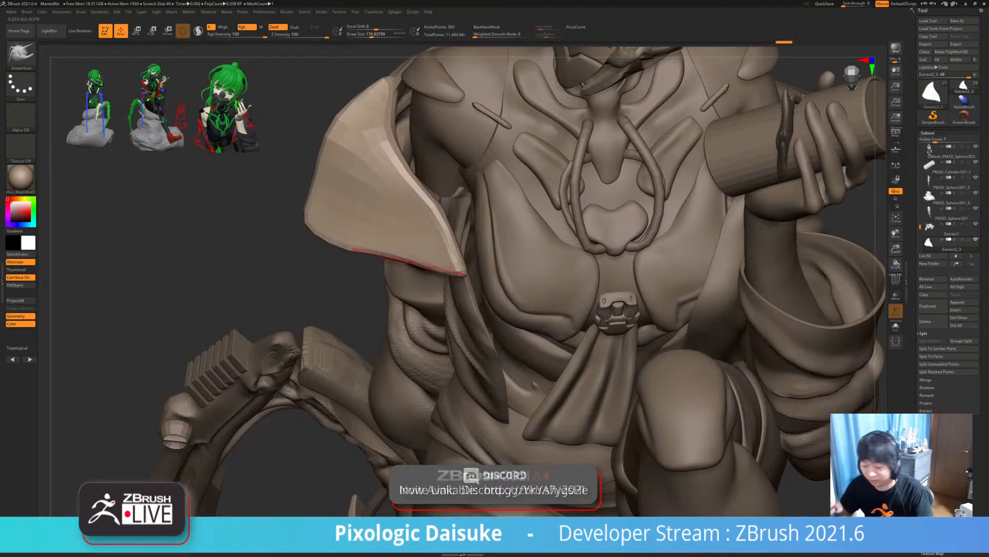
mouse_move(420, 255)
right_down()
mouse_move(432, 248)
mouse_move(444, 264)
right_up()
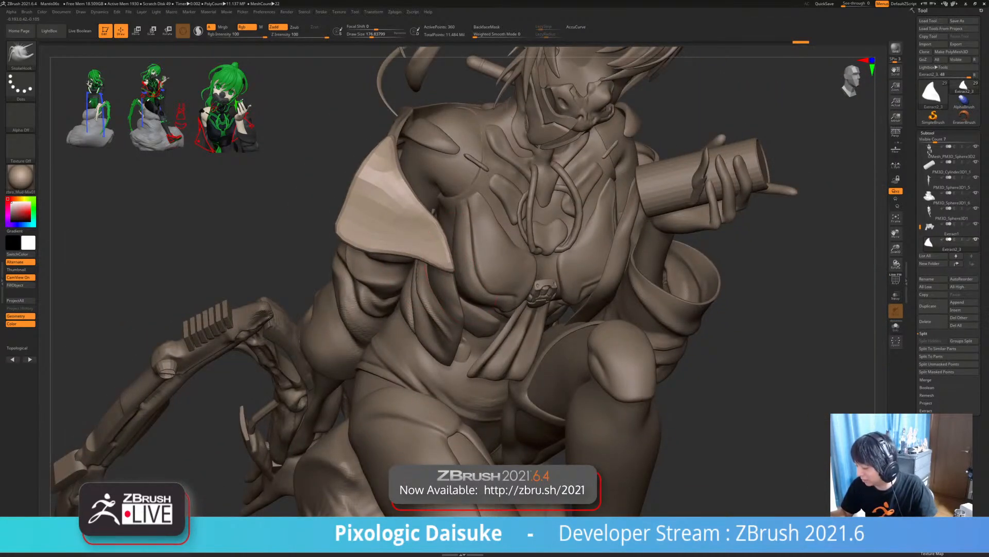
mouse_move(496, 300)
right_down()
mouse_move(639, 288)
mouse_move(453, 285)
right_up()
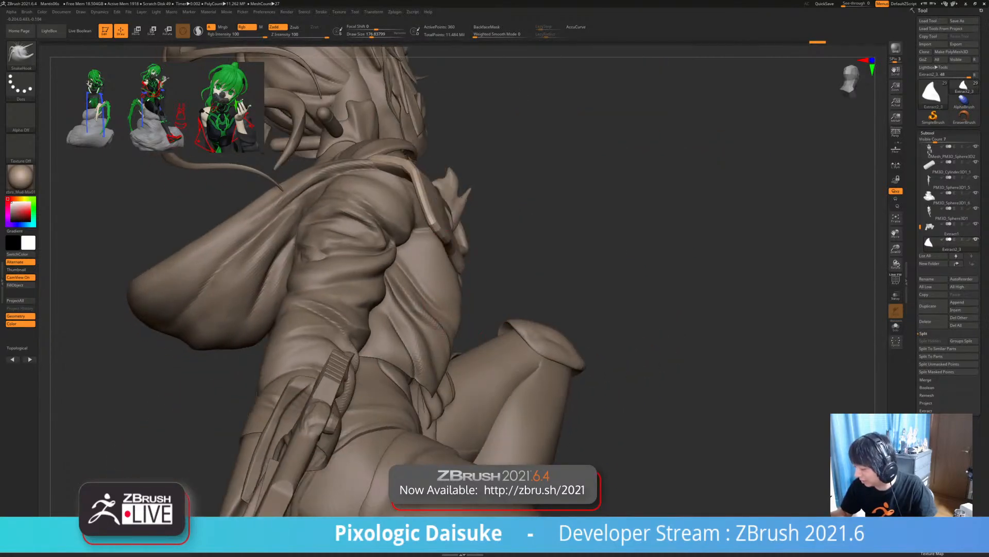
- Pull the remeshed panel's top tip up toward the jacket collar with SnakeHook
mouse_move(541, 273)
right_down()
mouse_move(490, 279)
mouse_move(489, 251)
mouse_move(443, 258)
mouse_move(415, 284)
mouse_move(404, 268)
mouse_move(324, 298)
mouse_move(332, 290)
mouse_move(323, 330)
right_up()
drag(298, 222, 300, 227)
right_drag(301, 227, 316, 257)
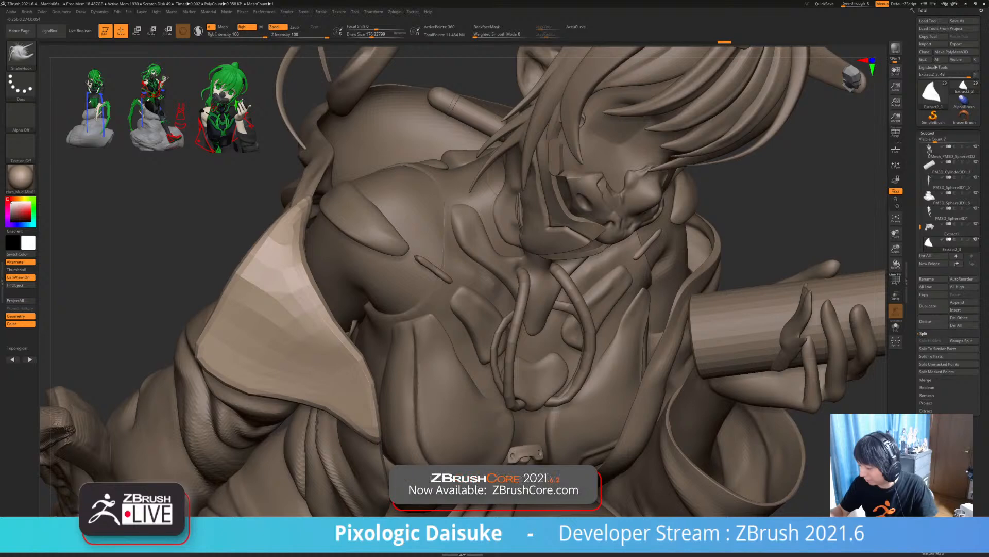
drag(305, 207, 310, 198)
mouse_move(391, 343)
ctrl+right_down()
mouse_move(416, 295)
mouse_move(340, 301)
mouse_move(394, 337)
ctrl+right_up()
- Make the jacket the active subtool, isolate it and extrude a lassoed triangular panel over its left shoulder
key(alt+s)
key(alt+s)
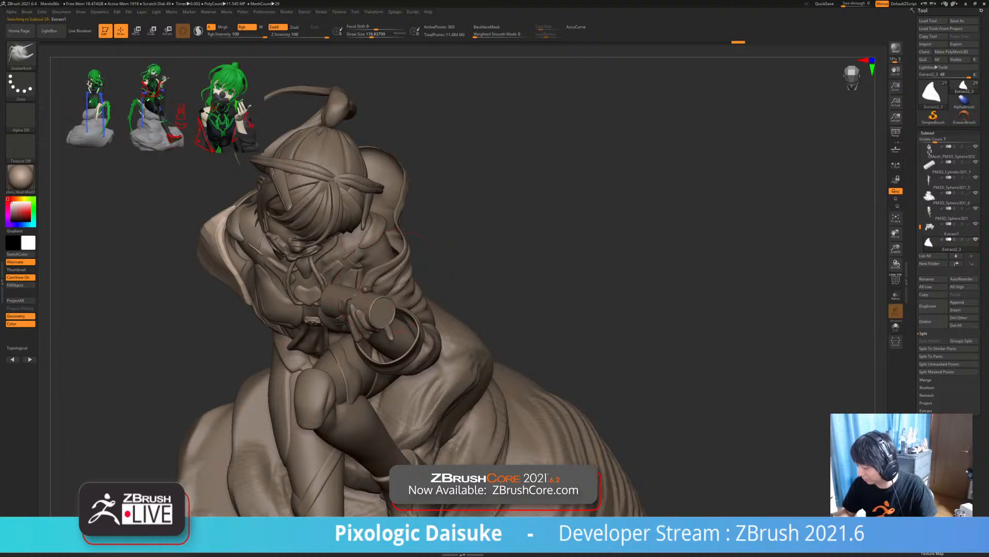
alt+click(390, 283)
mouse_move(389, 282)
right_down()
mouse_move(399, 232)
mouse_move(400, 330)
mouse_move(397, 219)
right_up()
key(alt+s)
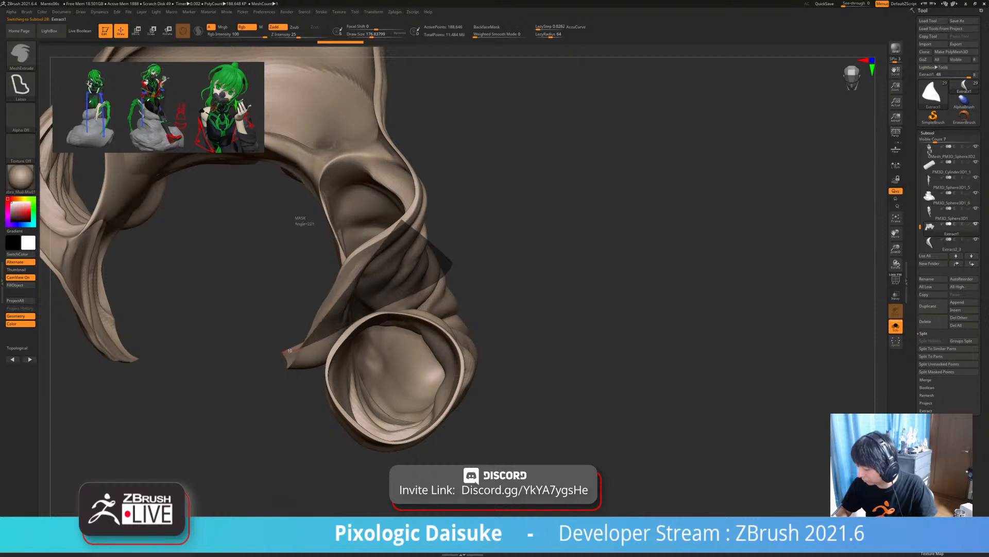
ctrl+drag(364, 244, 368, 242)
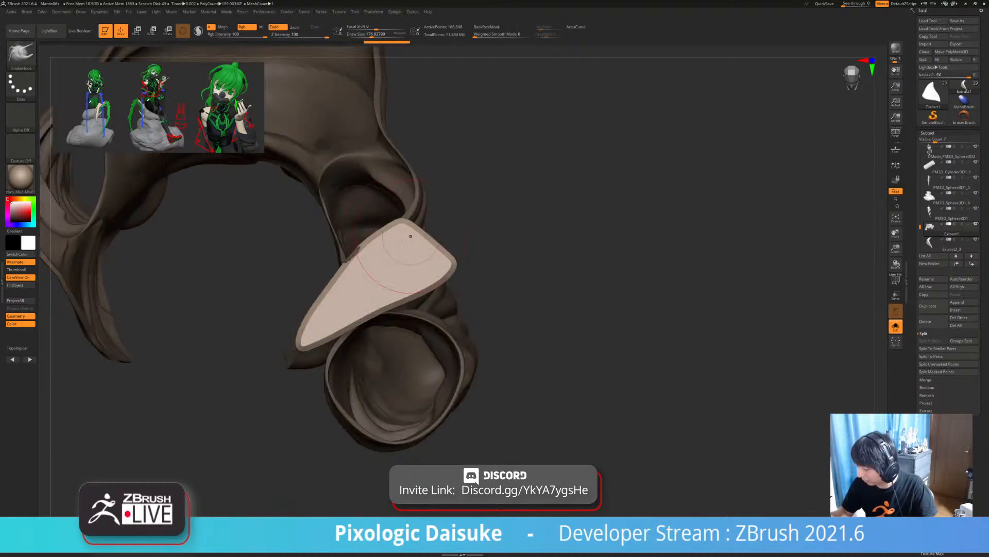
- Move the new triangular panel clear of the left sleeve with the Move gizmo and return to brush drawing
mouse_move(411, 235)
ctrl+right_down()
mouse_move(384, 170)
mouse_move(368, 178)
mouse_move(394, 227)
ctrl+right_up()
ctrl+right_drag(395, 227, 371, 159)
key(w)
right_drag(402, 350, 390, 326)
drag(384, 299, 380, 301)
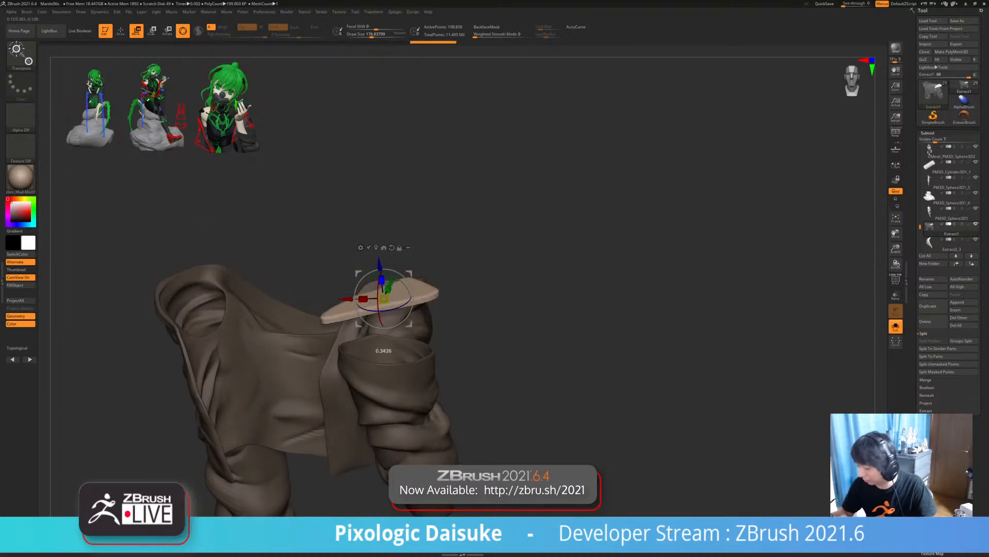
key(q)
- Split the unmasked left panel into its own subtool, make it active and show the whole figure again
ctrl+right_drag(418, 291, 414, 268)
mouse_move(415, 267)
right_down()
mouse_move(465, 326)
mouse_move(412, 312)
mouse_move(389, 337)
mouse_move(407, 322)
right_up()
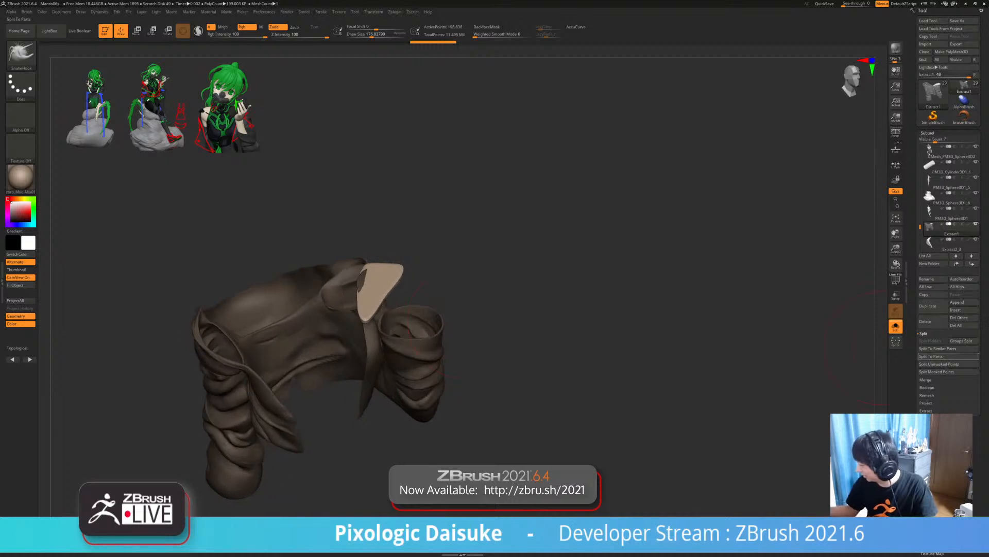
click(939, 363)
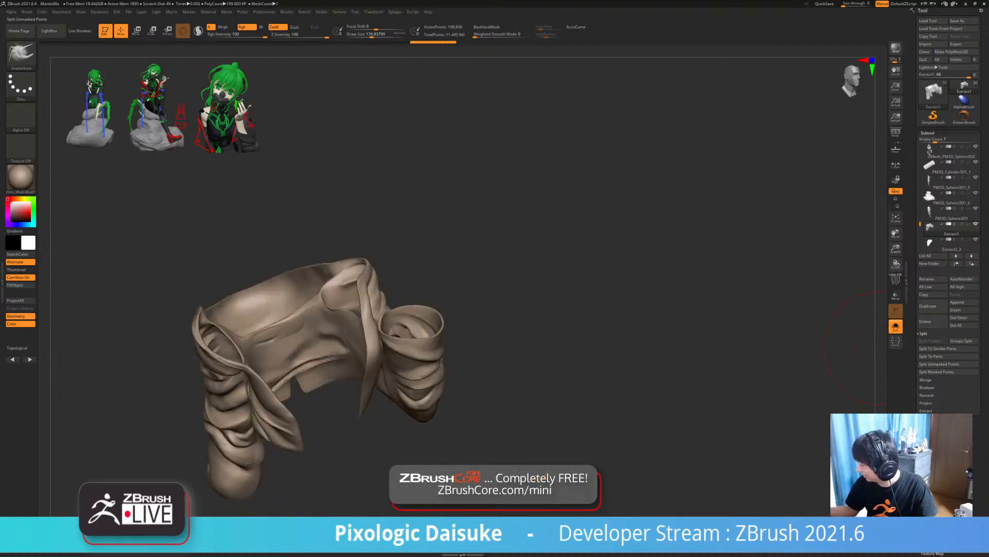
click(951, 246)
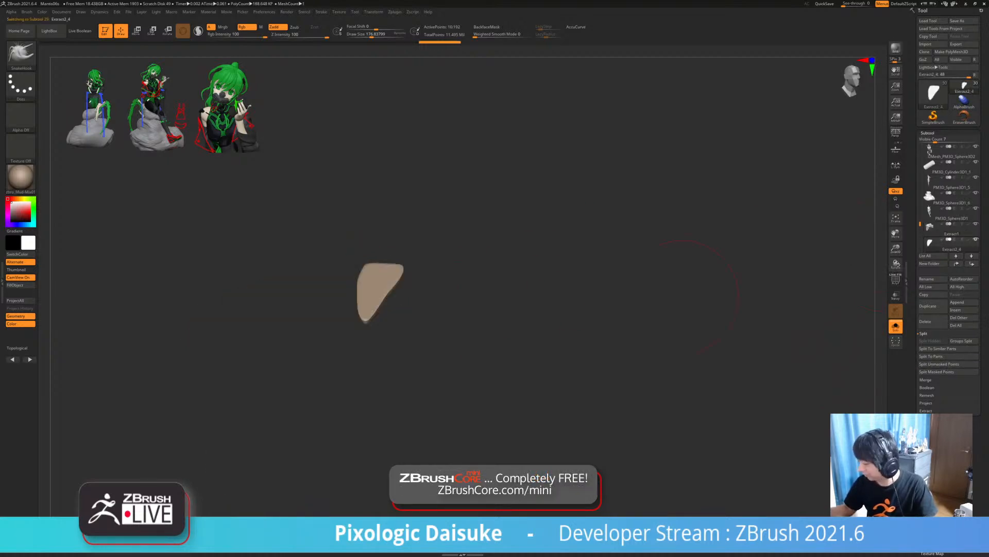
ctrl+right_drag(556, 309, 485, 320)
click(895, 326)
- Reshape the left shoulder panel with SnakeHook into a wider plate standing off the jacket sleeve
ctrl+right_drag(484, 319, 482, 299)
mouse_move(433, 258)
ctrl+right_down()
mouse_move(425, 296)
mouse_move(353, 286)
ctrl+right_up()
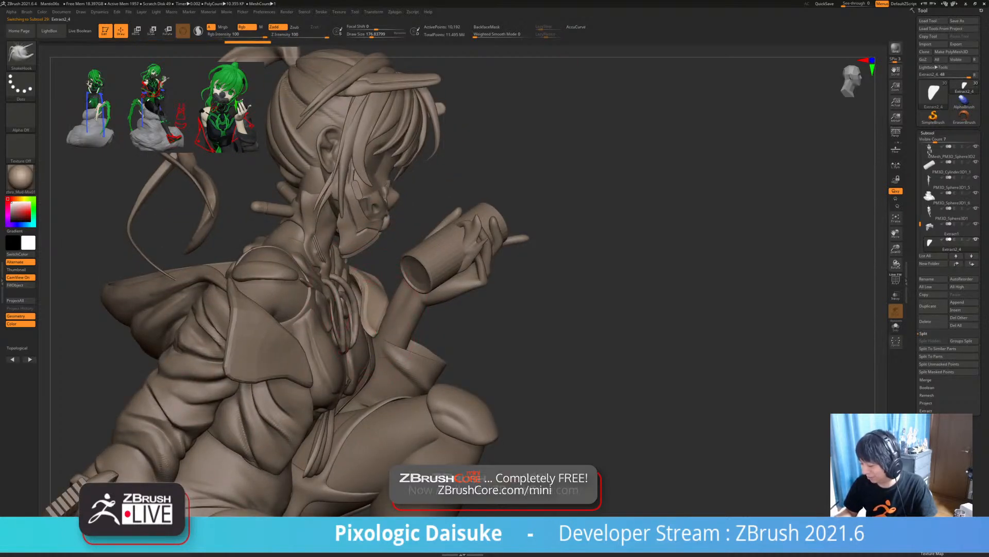
mouse_move(355, 330)
right_down()
mouse_move(388, 317)
mouse_move(380, 313)
mouse_move(371, 342)
mouse_move(376, 361)
right_up()
mouse_move(379, 293)
right_down()
mouse_move(373, 342)
mouse_move(383, 367)
mouse_move(376, 325)
mouse_move(394, 350)
mouse_move(379, 417)
mouse_move(389, 382)
mouse_move(345, 397)
mouse_move(335, 387)
right_up()
key(b)
key(s)
key(h)
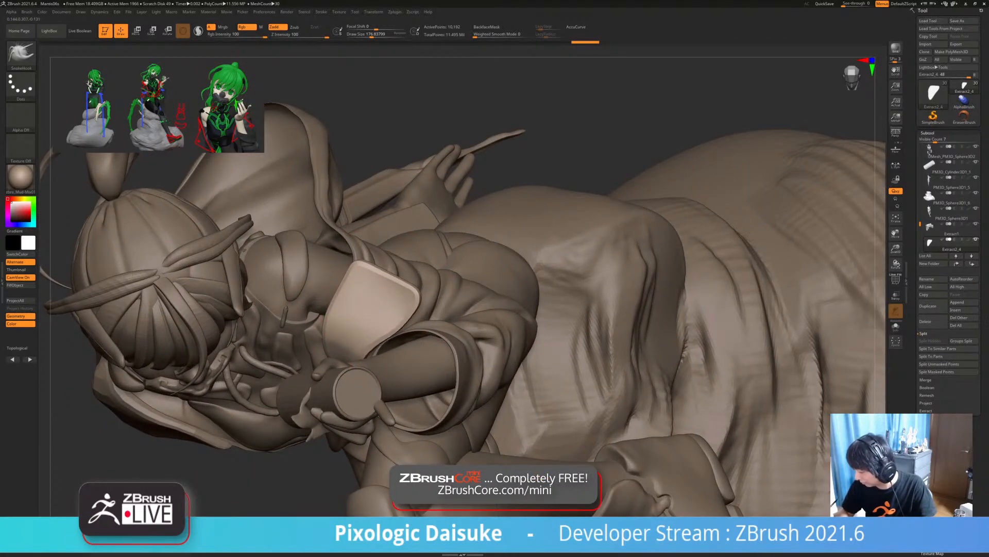
ctrl+right_drag(413, 299, 577, 312)
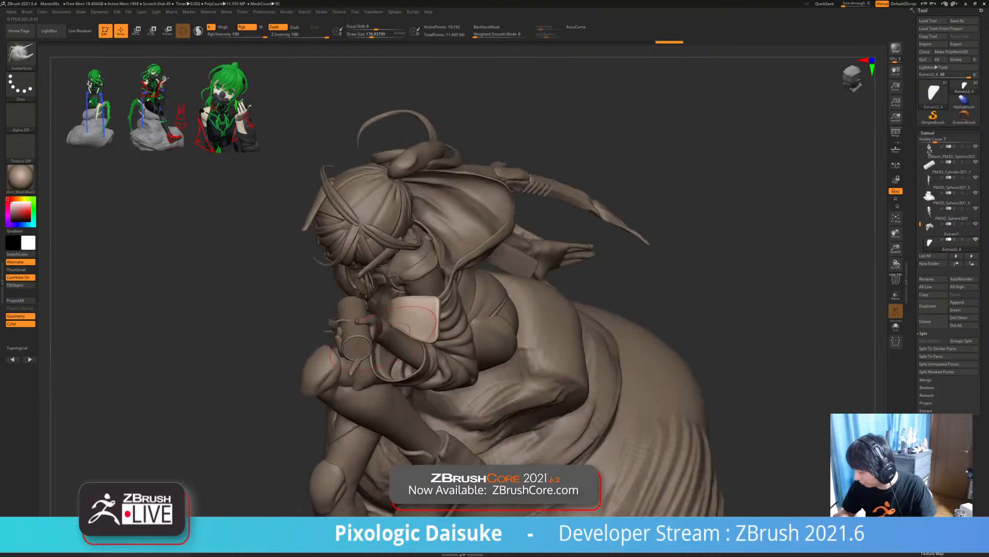
right_drag(358, 321, 417, 336)
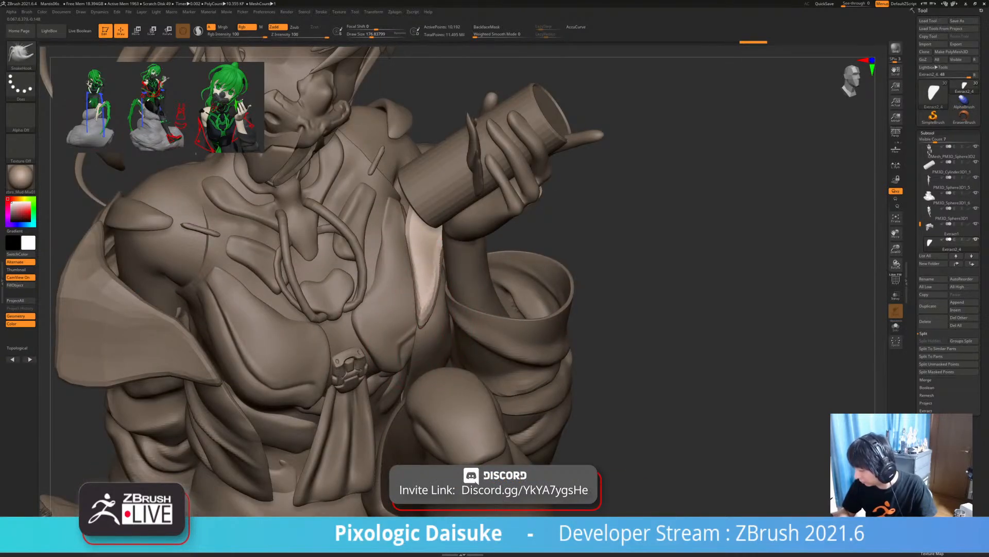
right_drag(442, 246, 453, 240)
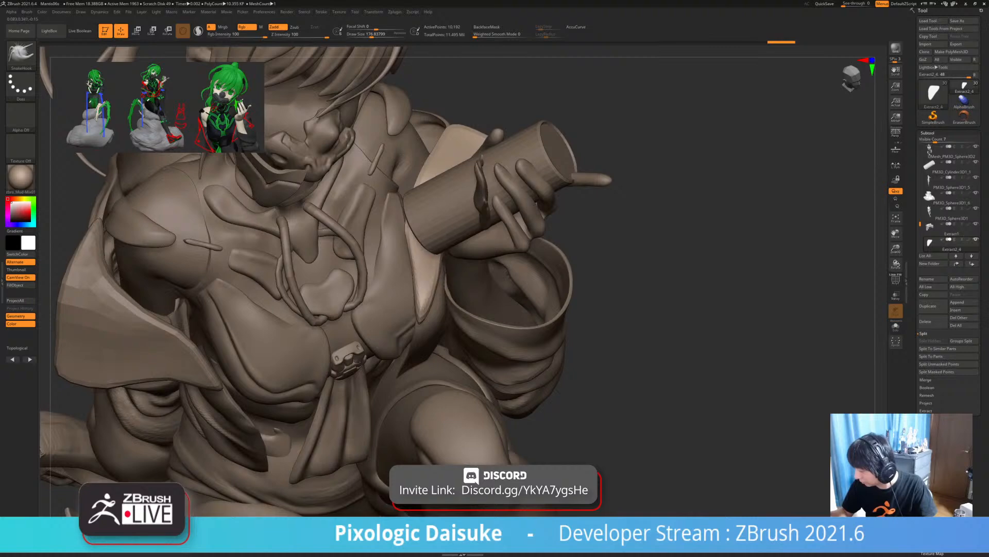
- Refine the left panel's front edge and lower tip with SnakeHook under BackfaceMask, and switch BackfaceMask off
key(b)
key(s)
key(h)
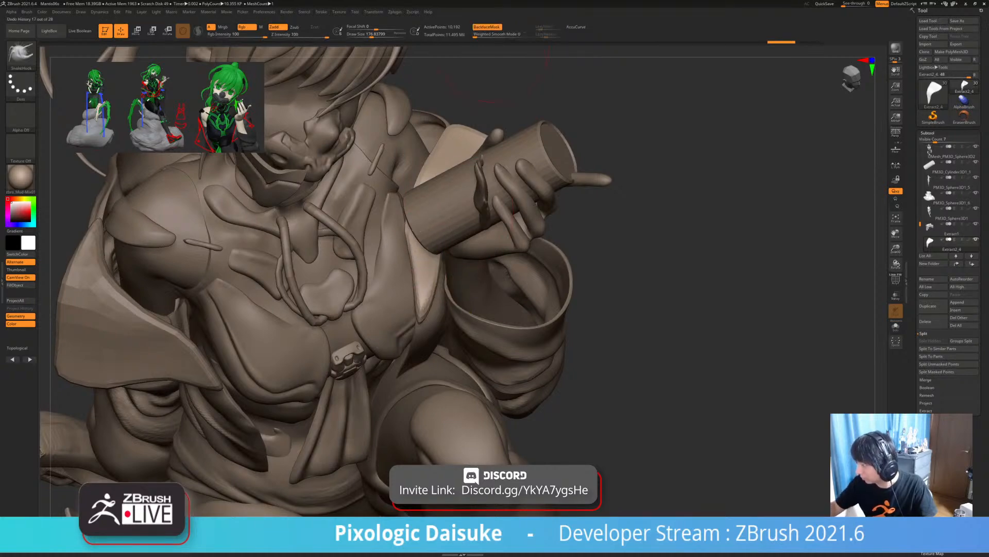
right_drag(443, 264, 443, 211)
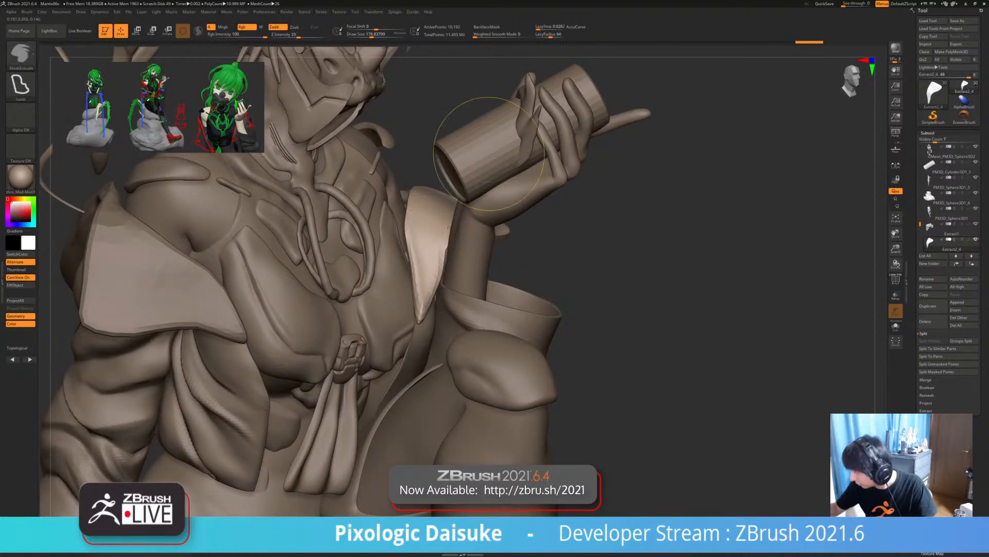
click(486, 27)
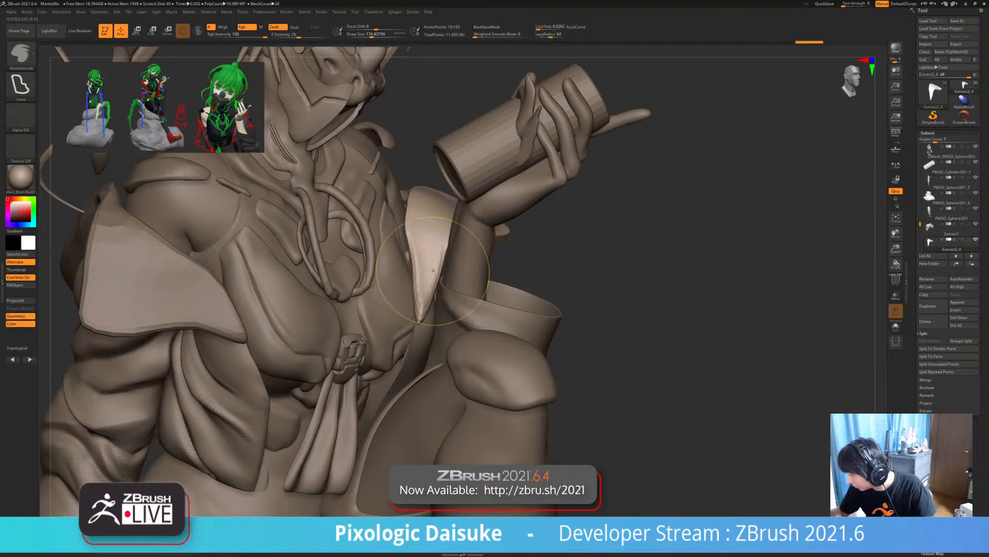
mouse_move(441, 246)
ctrl+right_down()
mouse_move(436, 256)
mouse_move(451, 236)
mouse_move(449, 252)
ctrl+right_up()
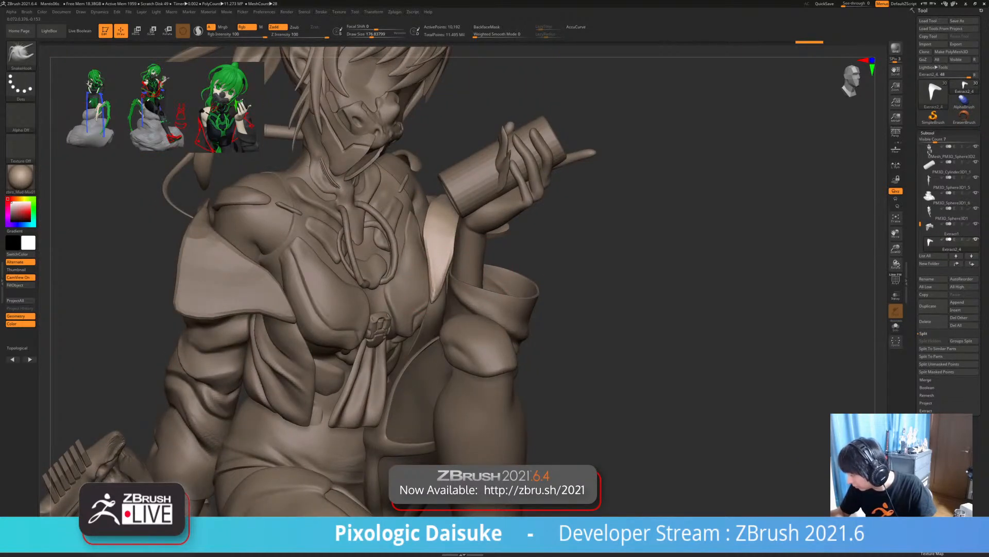
mouse_move(433, 297)
alt+right_down()
mouse_move(353, 304)
mouse_move(357, 319)
mouse_move(380, 314)
mouse_move(368, 329)
mouse_move(367, 284)
mouse_move(248, 278)
mouse_move(345, 283)
mouse_move(296, 286)
alt+right_up()
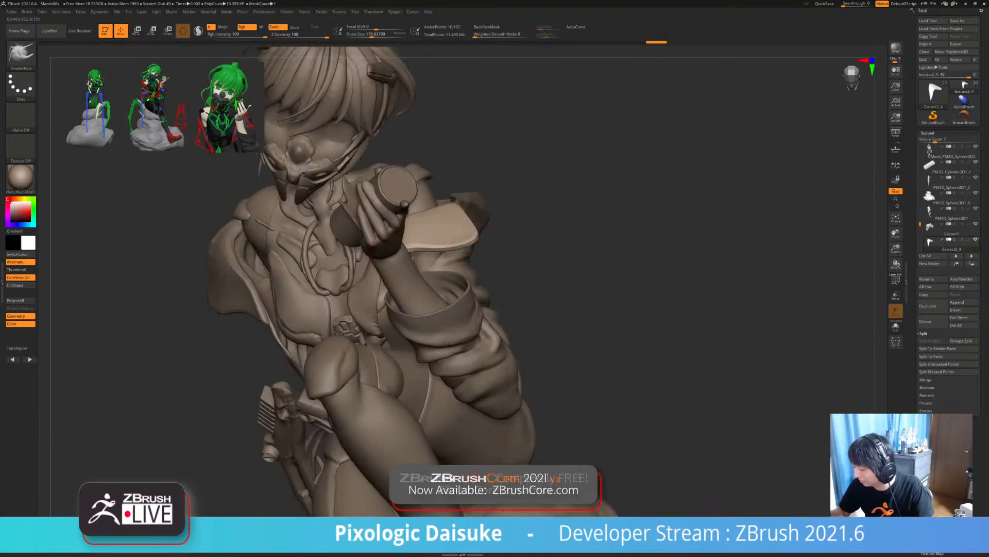
- Pull the left shoulder panel's rear upper corner outward with short SnakeHook strokes, working from the character's side and above
right_drag(370, 259, 312, 274)
mouse_move(361, 232)
right_down()
mouse_move(379, 280)
mouse_move(394, 255)
mouse_move(394, 307)
right_up()
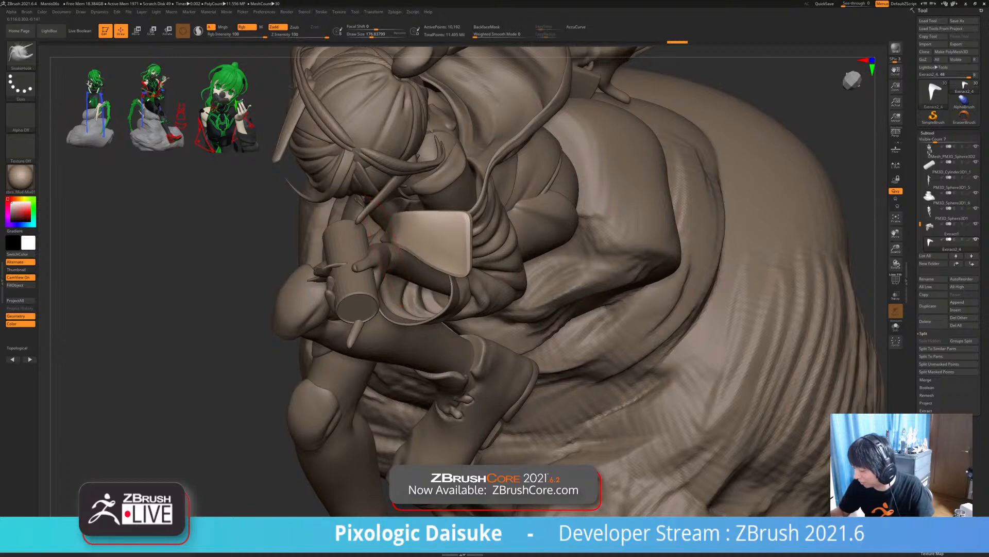
right_drag(371, 216, 288, 221)
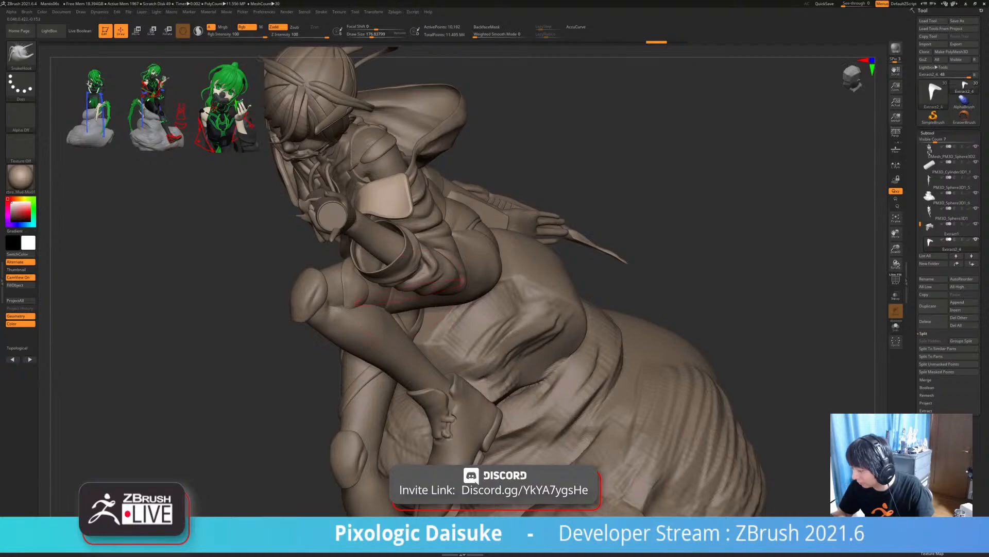
mouse_move(410, 294)
right_down()
mouse_move(521, 268)
mouse_move(510, 237)
mouse_move(454, 273)
mouse_move(412, 283)
right_up()
mouse_move(412, 283)
ctrl+right_down()
mouse_move(413, 314)
mouse_move(397, 251)
mouse_move(409, 206)
mouse_move(440, 236)
ctrl+right_up()
drag(402, 250, 404, 242)
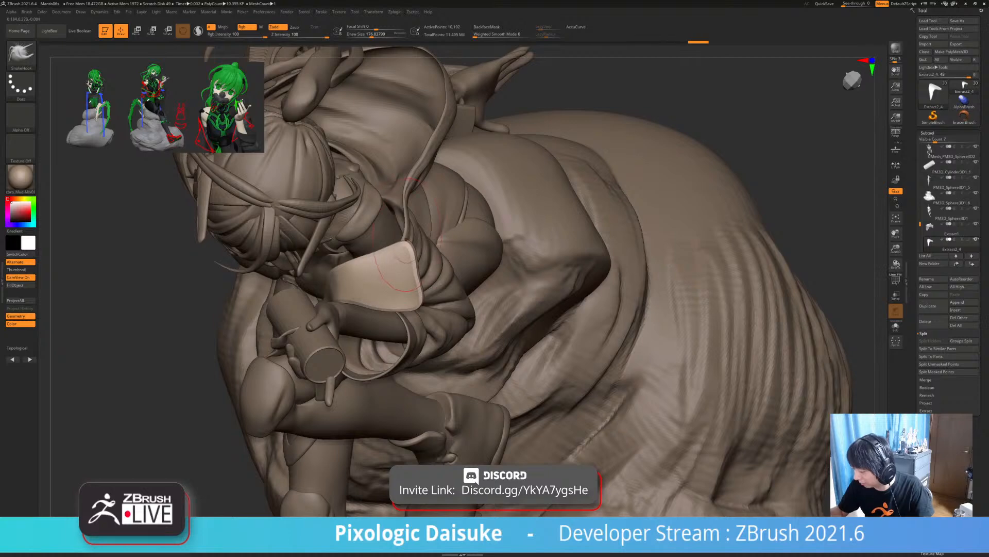
ctrl+right_drag(406, 242, 407, 298)
drag(409, 242, 406, 231)
ctrl+right_drag(404, 283, 400, 247)
drag(380, 265, 382, 258)
mouse_move(396, 273)
ctrl+right_down()
mouse_move(396, 211)
mouse_move(516, 160)
mouse_move(407, 175)
mouse_move(381, 196)
mouse_move(505, 170)
ctrl+right_up()
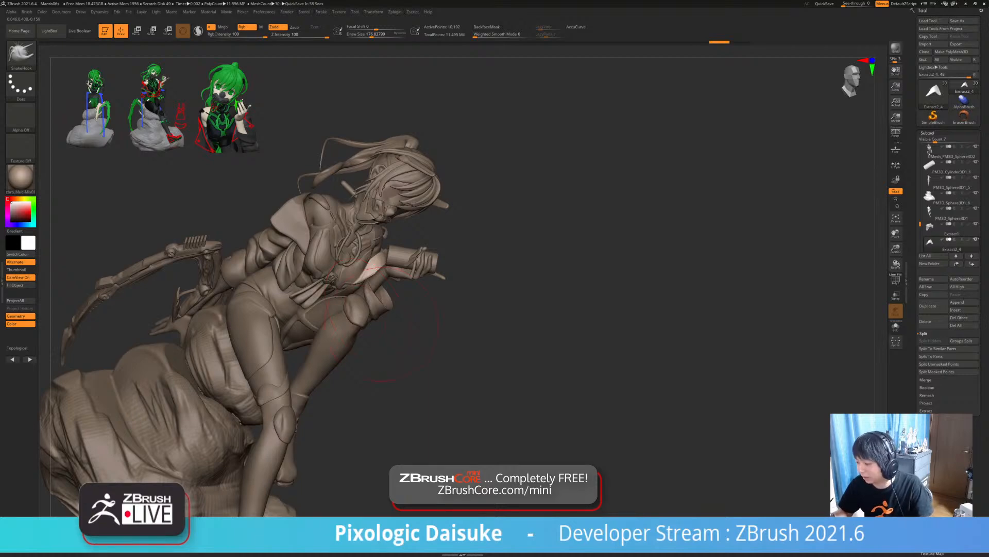
- Reduce the SnakeHook Draw Size to about 116 and refine the left shoulder panel's outer edge
right_drag(382, 325, 351, 263)
mouse_move(463, 309)
right_down()
mouse_move(412, 273)
mouse_move(350, 253)
mouse_move(365, 330)
mouse_move(458, 294)
right_up()
mouse_move(460, 208)
right_down()
mouse_move(443, 221)
mouse_move(446, 211)
mouse_move(452, 205)
mouse_move(445, 242)
mouse_move(444, 199)
right_up()
right_drag(443, 199, 408, 255)
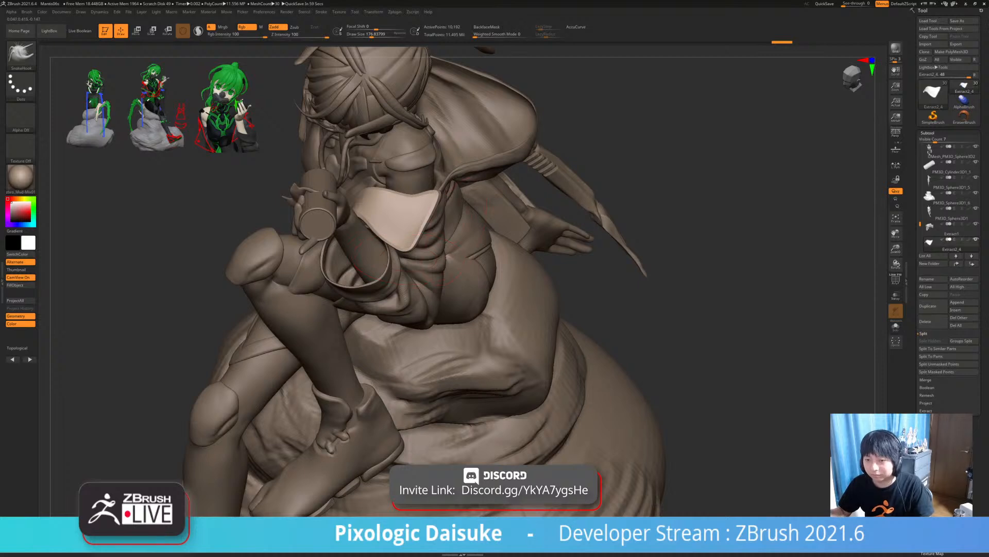
right_drag(394, 243, 336, 283)
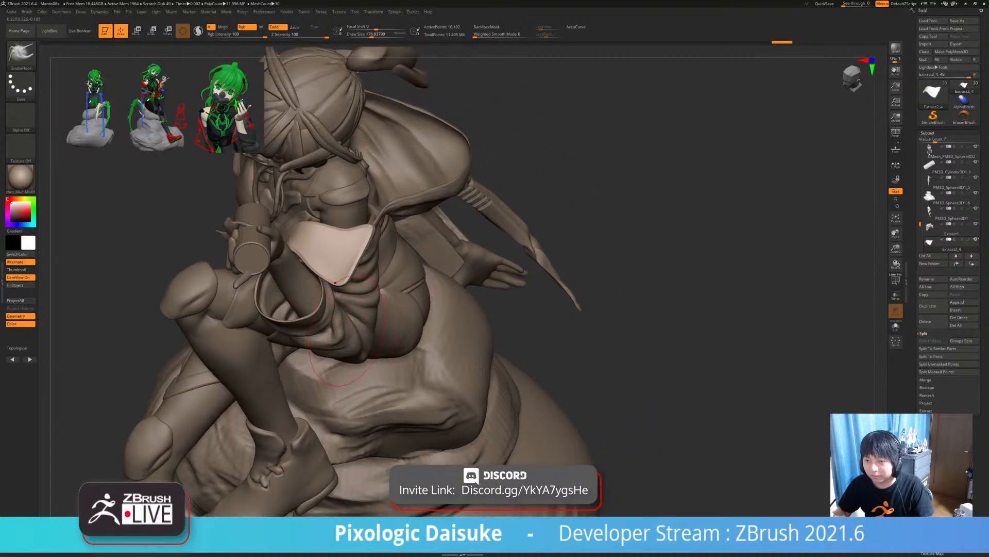
mouse_move(326, 363)
right_down()
mouse_move(354, 321)
mouse_move(325, 315)
mouse_move(333, 320)
right_up()
key(bracketleft)
key(bracketleft)
key(bracketleft)
key(bracketleft)
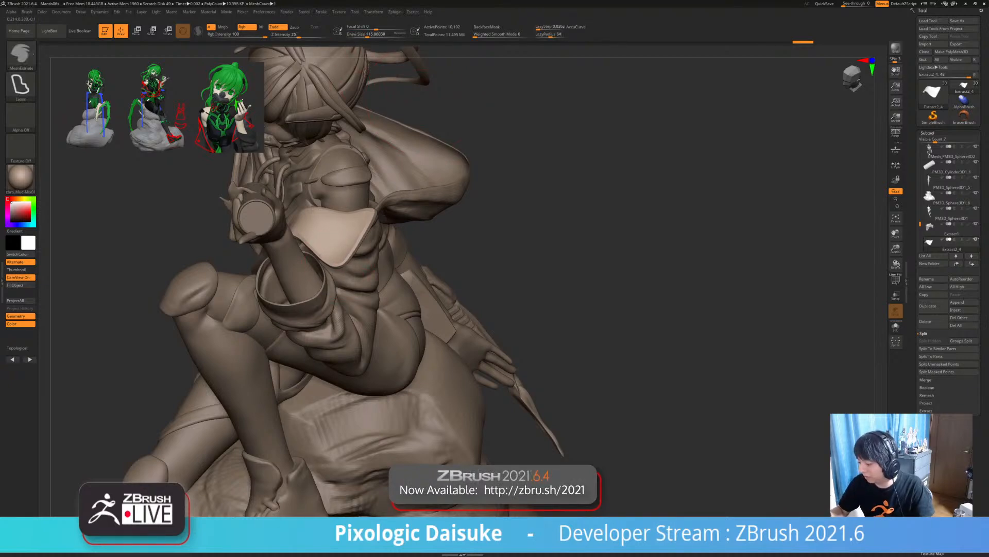
ctrl+right_drag(331, 234, 393, 207)
right_drag(320, 285, 306, 339)
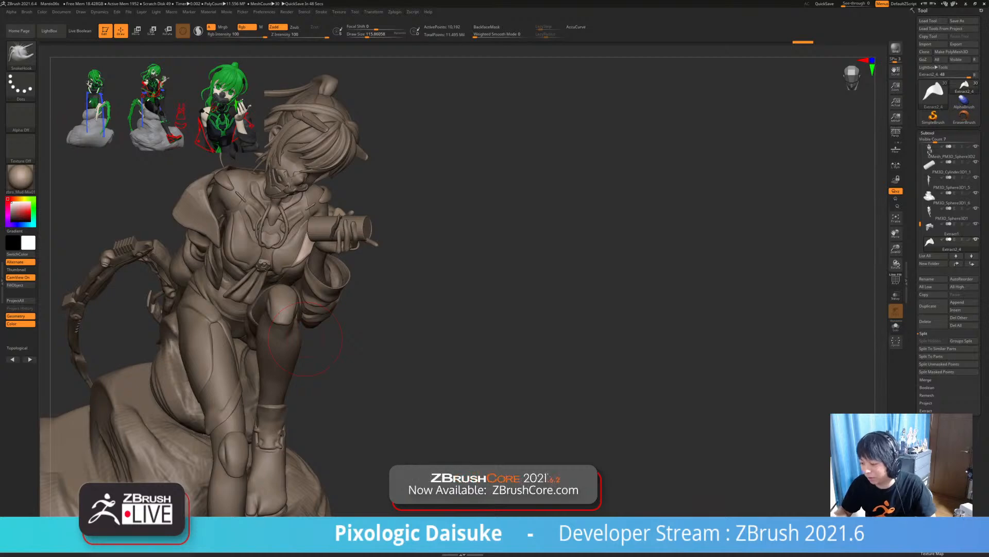
- Smooth the left panel's lower front tip and nudge it upward with short SnakeHook strokes
mouse_move(288, 376)
right_down()
mouse_move(315, 361)
mouse_move(320, 319)
mouse_move(356, 325)
mouse_move(324, 328)
mouse_move(307, 386)
right_up()
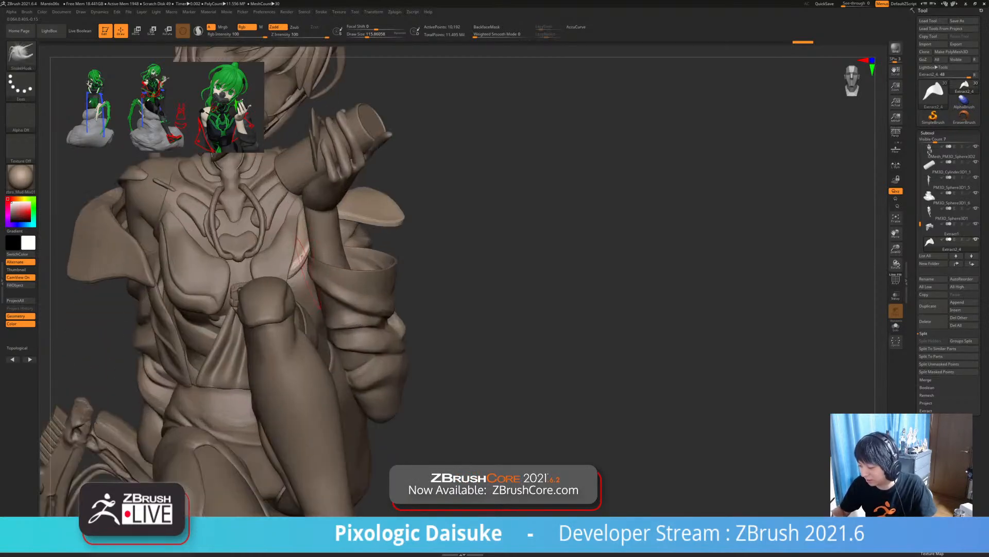
mouse_move(258, 289)
right_down()
mouse_move(291, 282)
mouse_move(296, 269)
right_up()
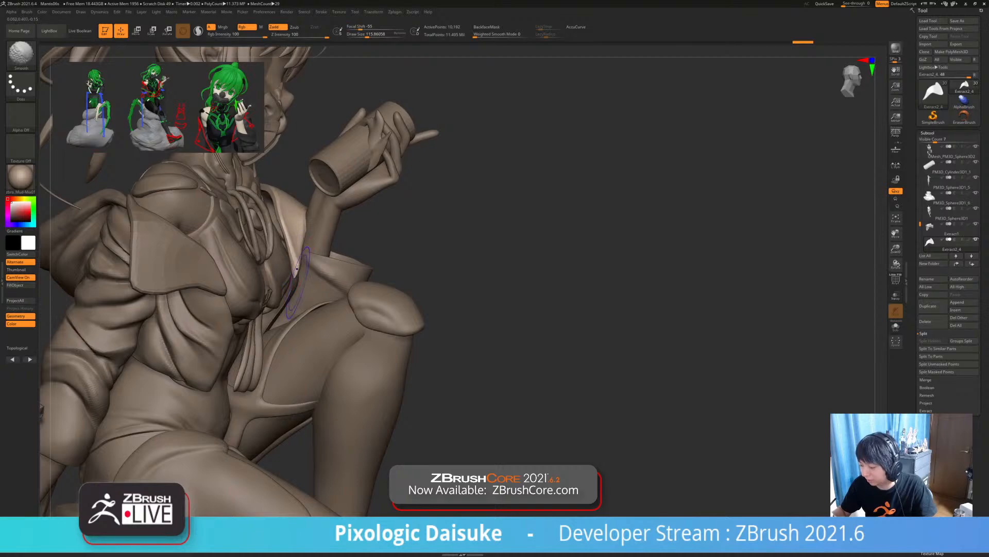
shift+drag(298, 265, 298, 269)
right_drag(299, 270, 283, 281)
drag(293, 271, 292, 264)
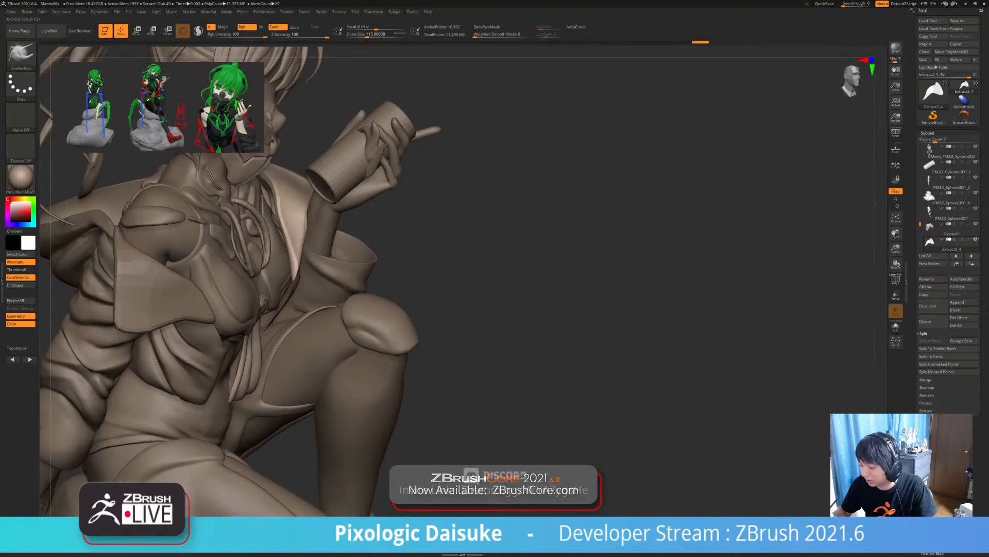
right_drag(314, 269, 294, 274)
drag(295, 288, 295, 281)
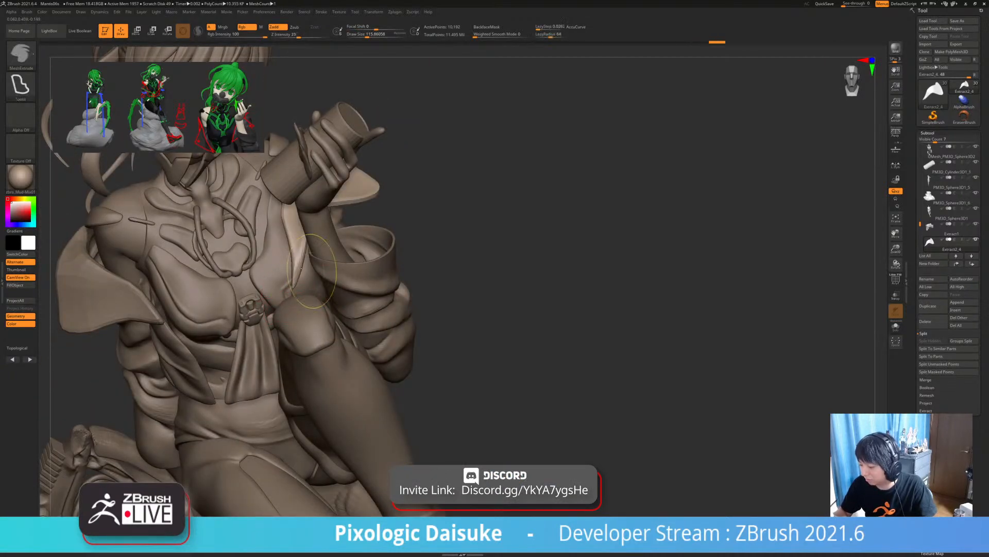
mouse_move(305, 330)
ctrl+right_down()
mouse_move(305, 296)
mouse_move(312, 361)
mouse_move(309, 247)
mouse_move(308, 296)
ctrl+right_up()
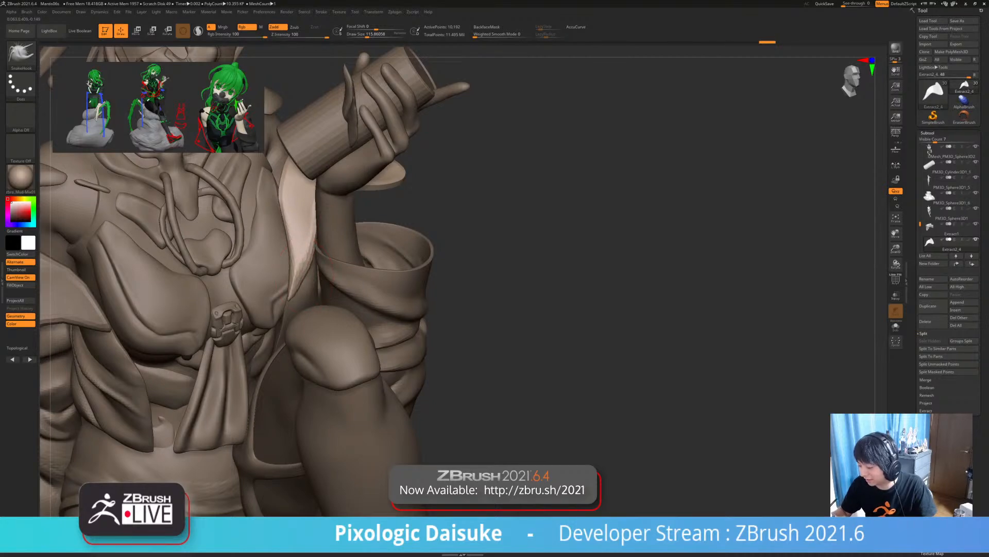
- Check the left panel's outline from the front, side and above, and remesh it into a lighter mesh
ctrl+right_drag(300, 247, 331, 305)
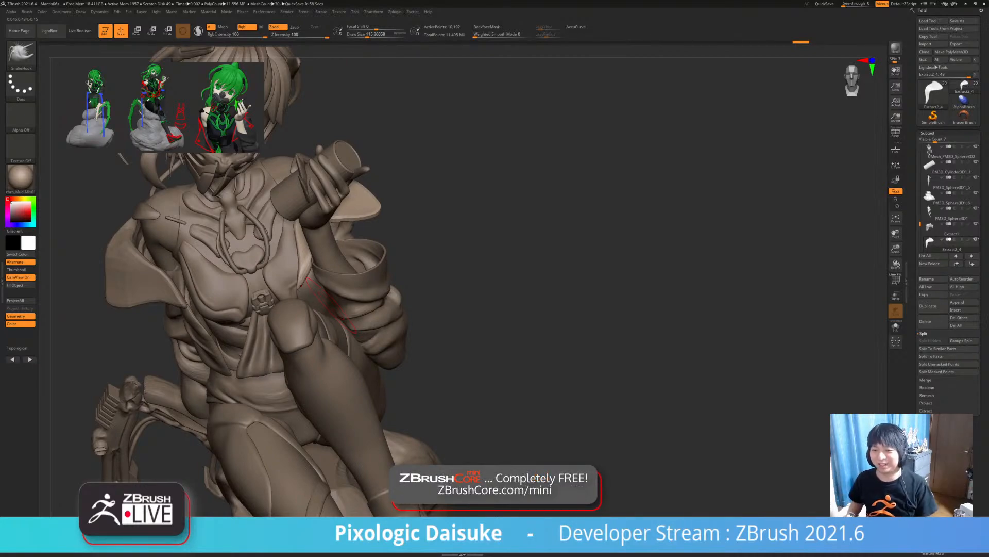
right_drag(331, 305, 253, 335)
right_drag(309, 260, 308, 254)
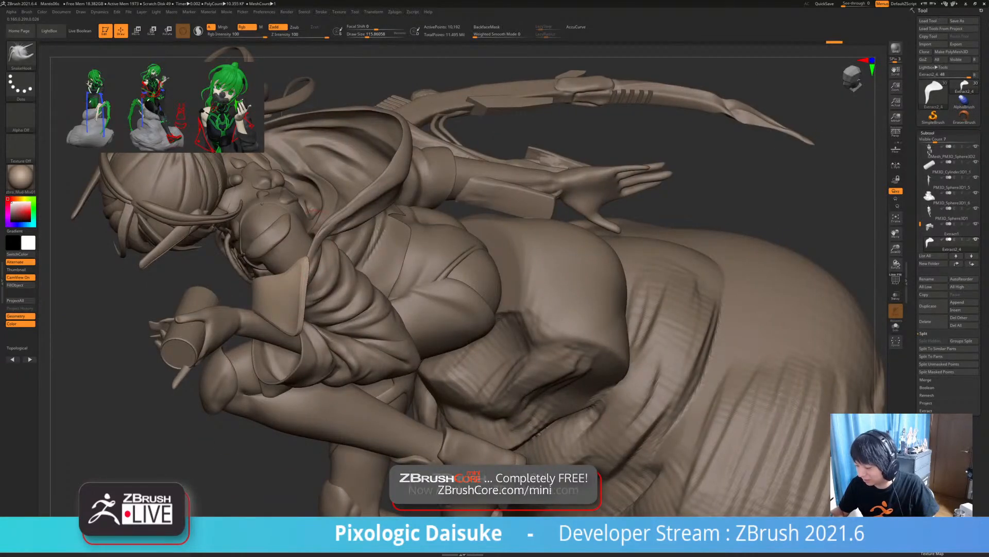
mouse_move(261, 204)
right_down()
mouse_move(287, 317)
mouse_move(258, 247)
mouse_move(288, 222)
mouse_move(305, 247)
right_up()
right_drag(149, 397, 211, 420)
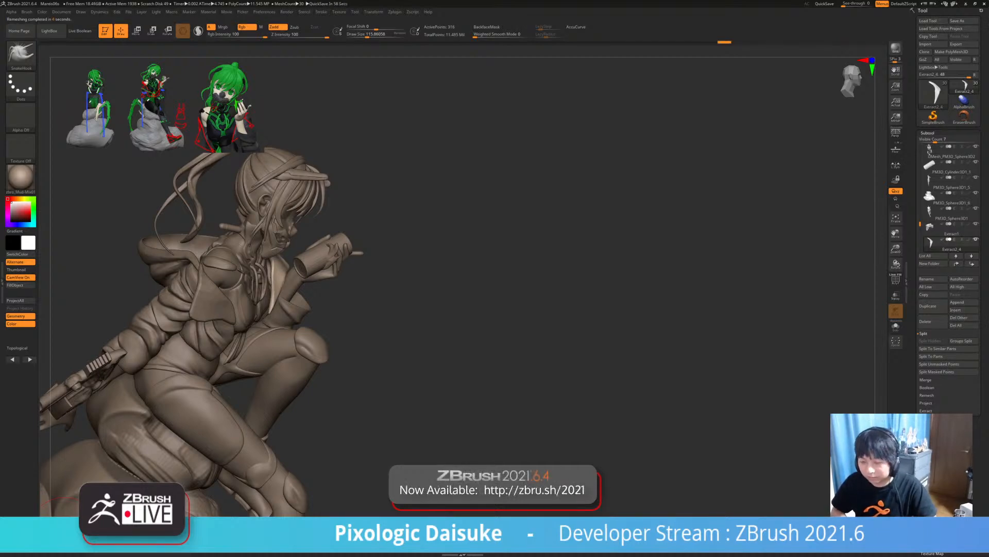
- Merge the left shoulder panel down with the right shoulder panel into one subtool and accept the merge
drag(386, 299, 320, 332)
drag(498, 307, 551, 273)
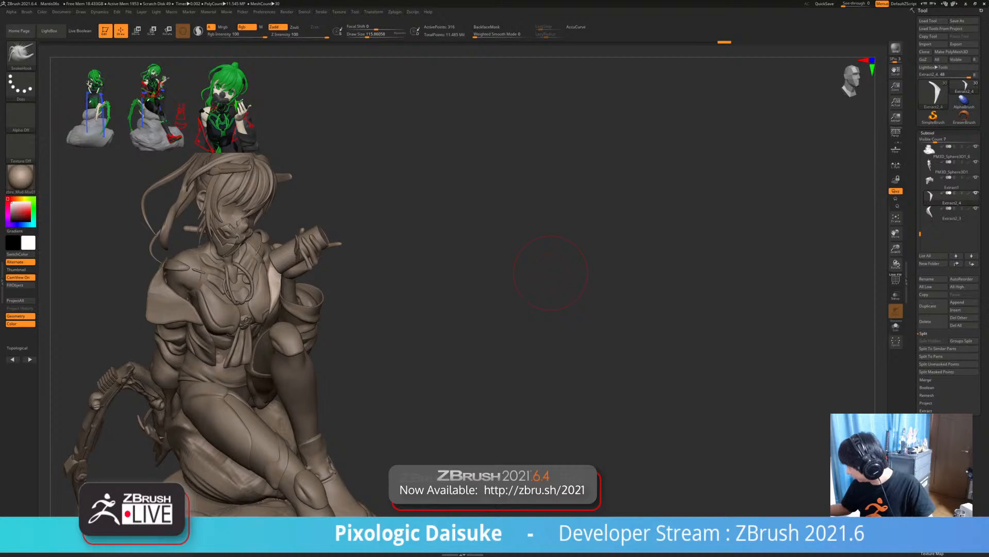
click(926, 380)
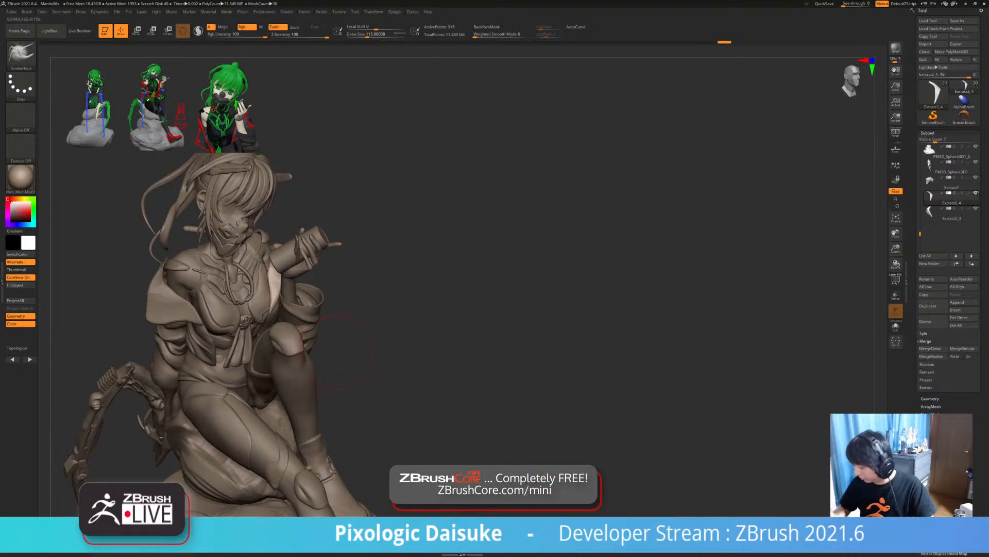
click(930, 348)
click(873, 363)
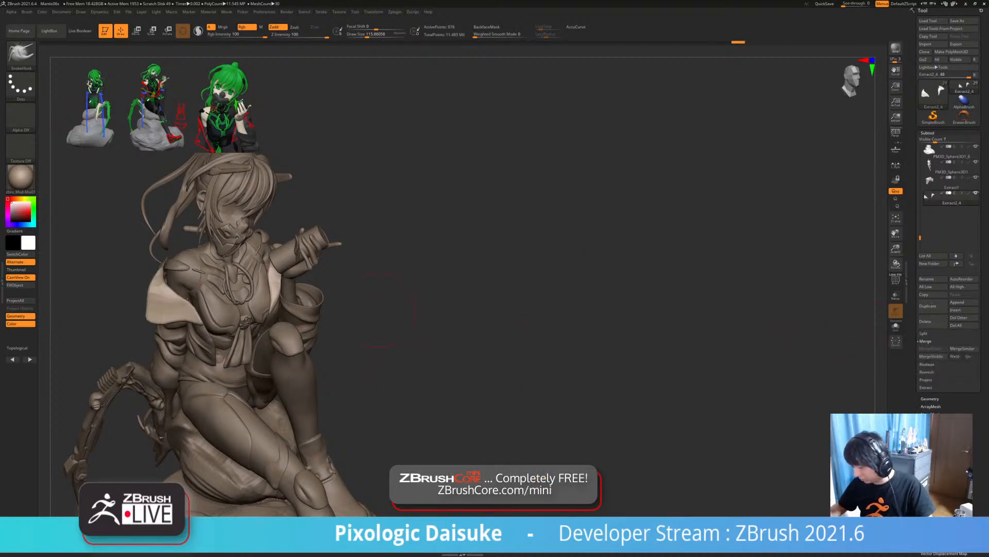
- Check the merged panels' wireframe briefly and subdivide both shoulder panels twice
drag(721, 320, 773, 271)
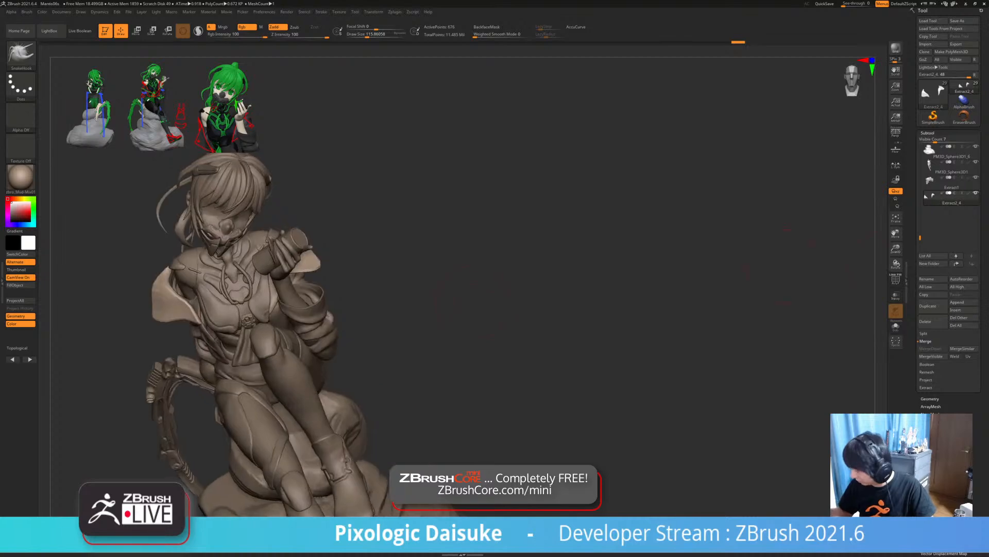
click(896, 279)
click(895, 278)
key(d)
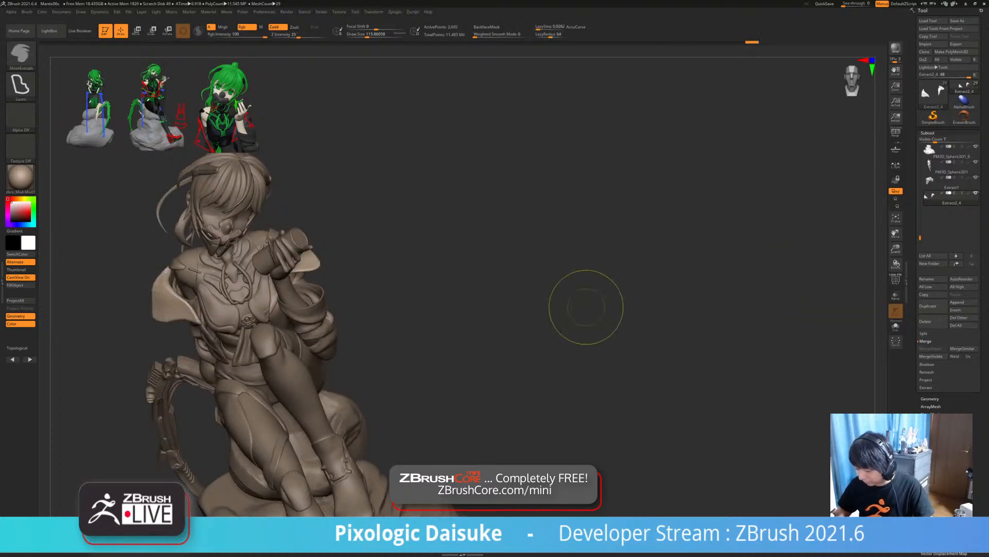
mouse_move(619, 258)
alt+mouse_down()
mouse_move(619, 330)
mouse_move(613, 294)
alt+mouse_up()
- Adjust the SnakeHook Draw Size and touch up the subdivided shoulder panels from several angles
drag(203, 330, 215, 338)
mouse_move(644, 330)
mouse_down()
mouse_move(546, 258)
mouse_move(588, 289)
mouse_up()
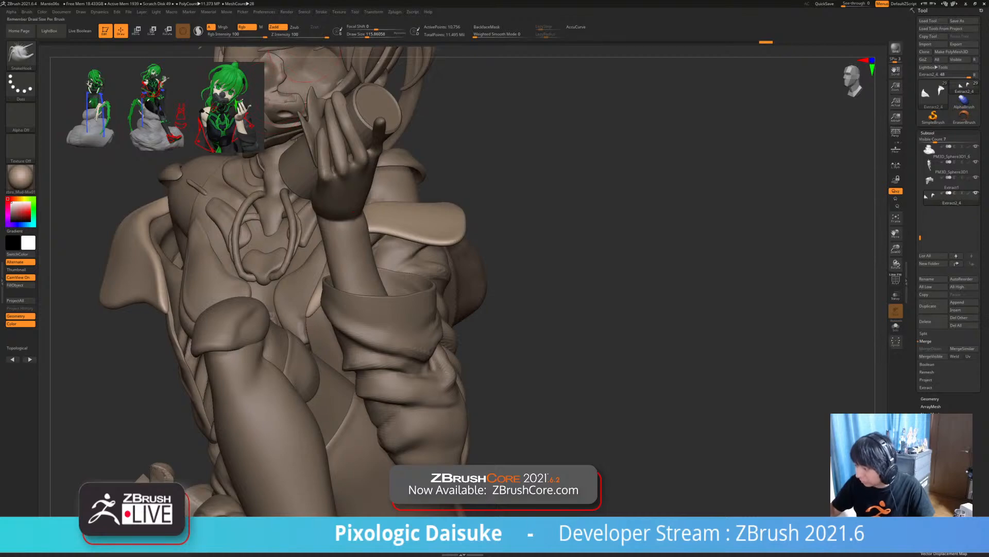
key(s)
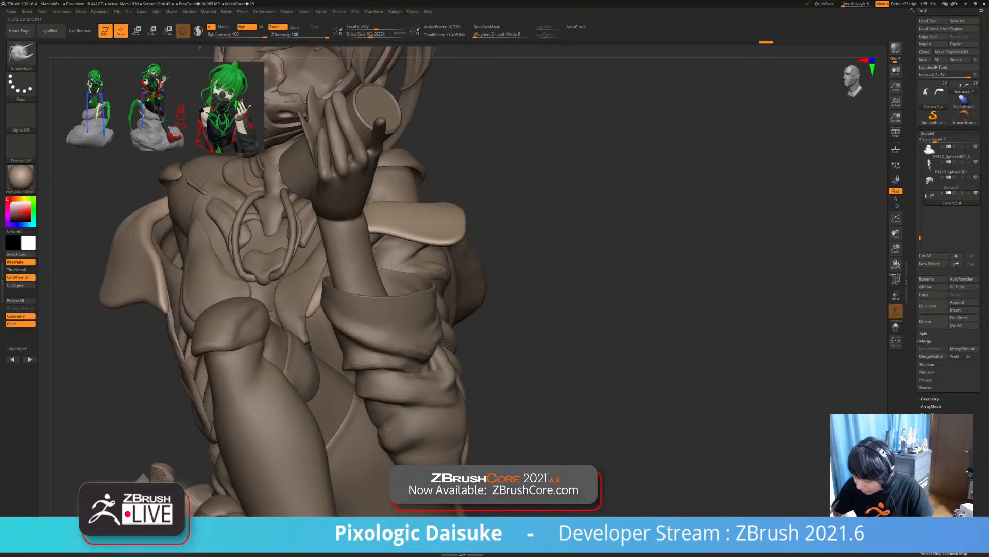
drag(587, 289, 652, 319)
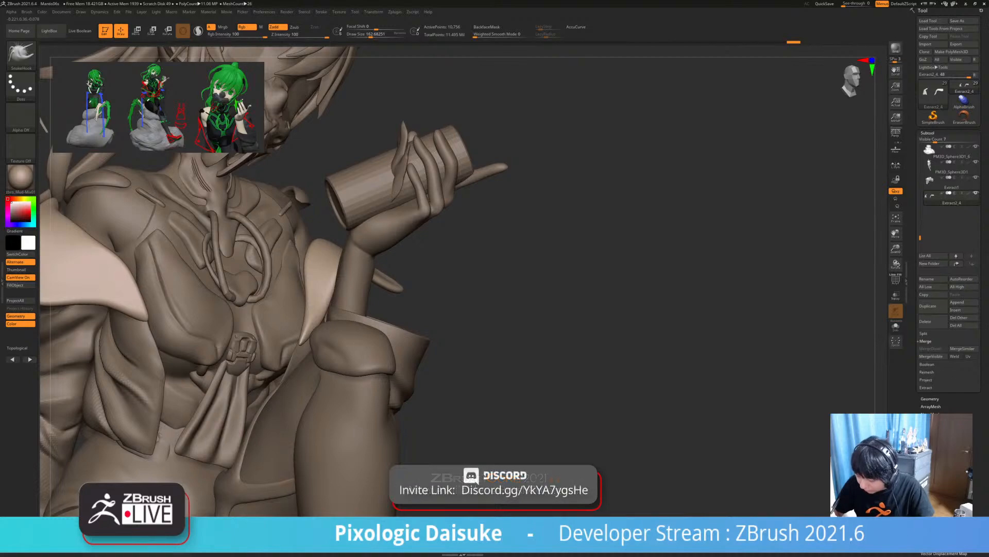
mouse_move(155, 371)
ctrl+right_down()
mouse_move(149, 298)
mouse_move(237, 317)
mouse_move(233, 343)
mouse_move(232, 278)
mouse_move(206, 254)
mouse_move(268, 260)
ctrl+right_up()
- Sharpen the lower edge of the right shoulder panel with the Pinch brush at a Draw Size of about 80, smoothing it lightly
click(21, 52)
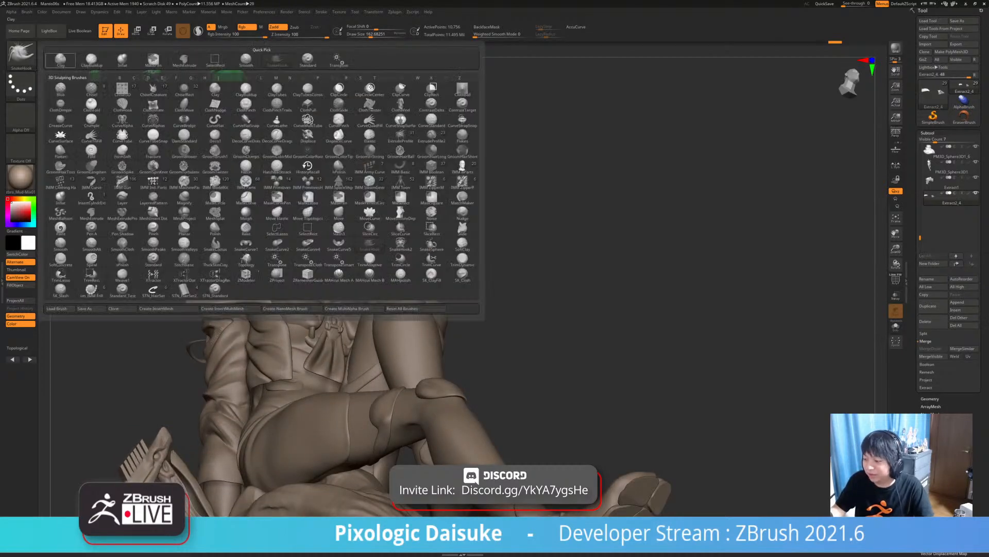
click(20, 54)
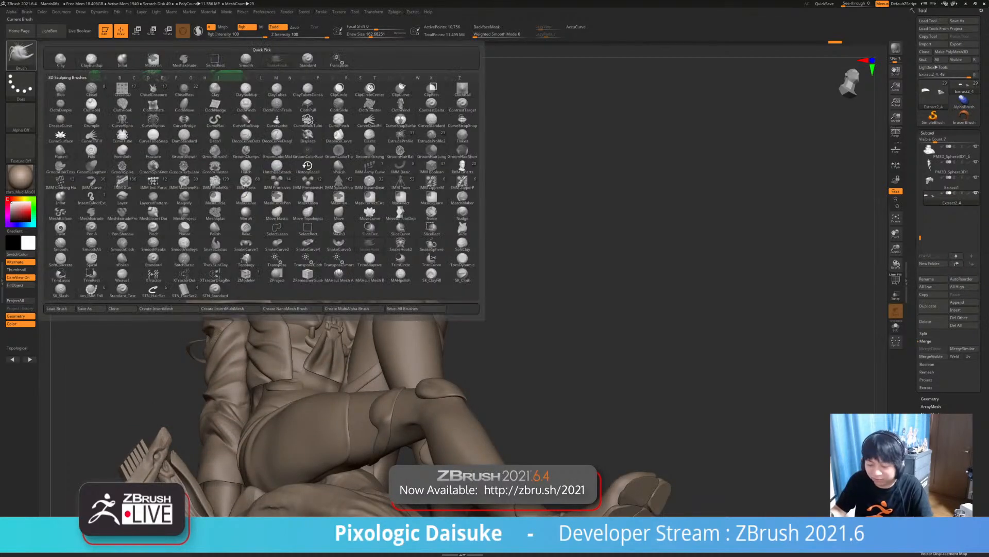
click(21, 55)
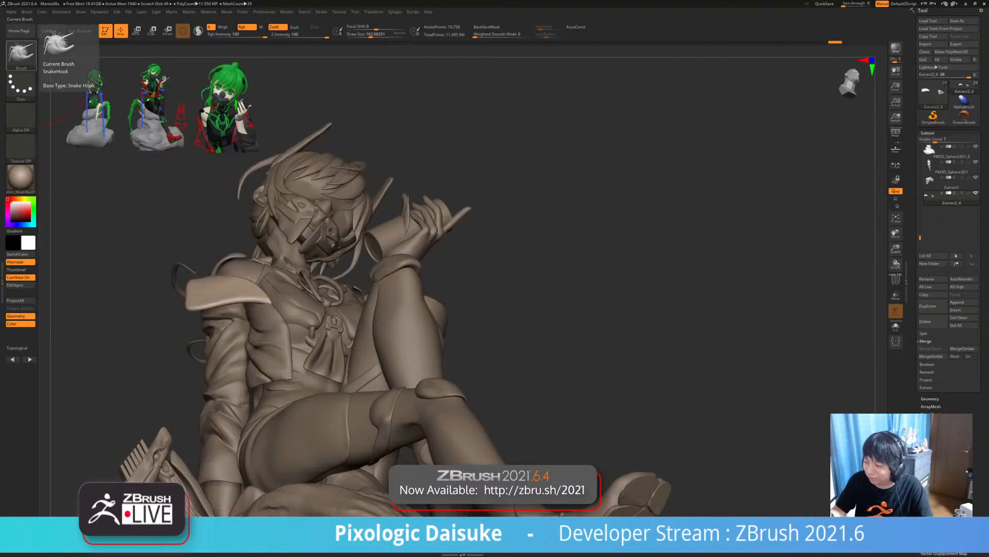
click(20, 55)
key(p)
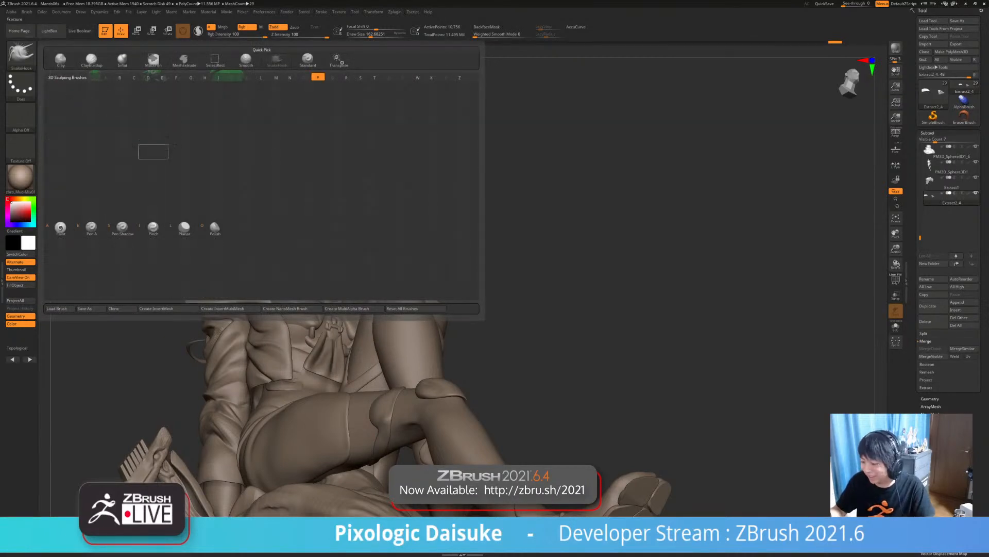
key(i)
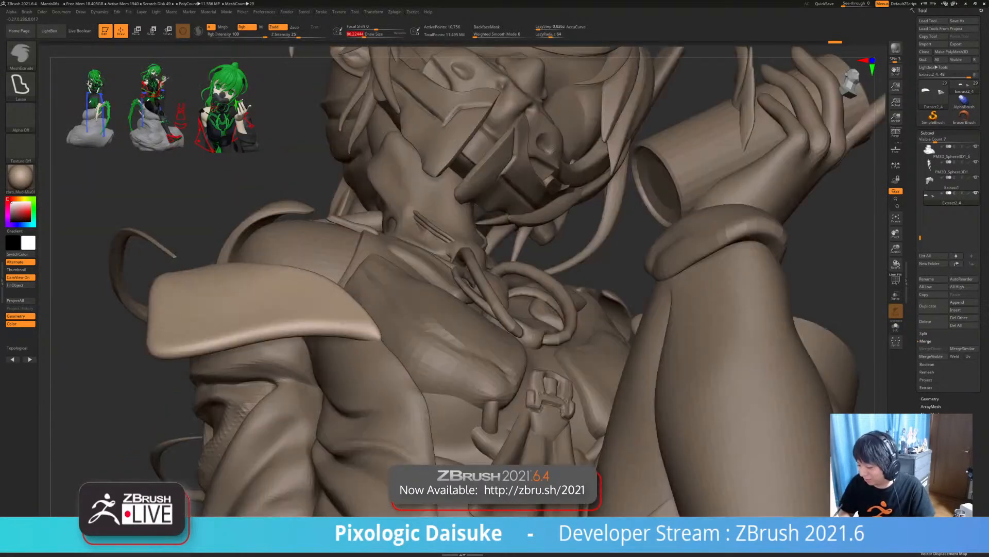
drag(134, 196, 87, 232)
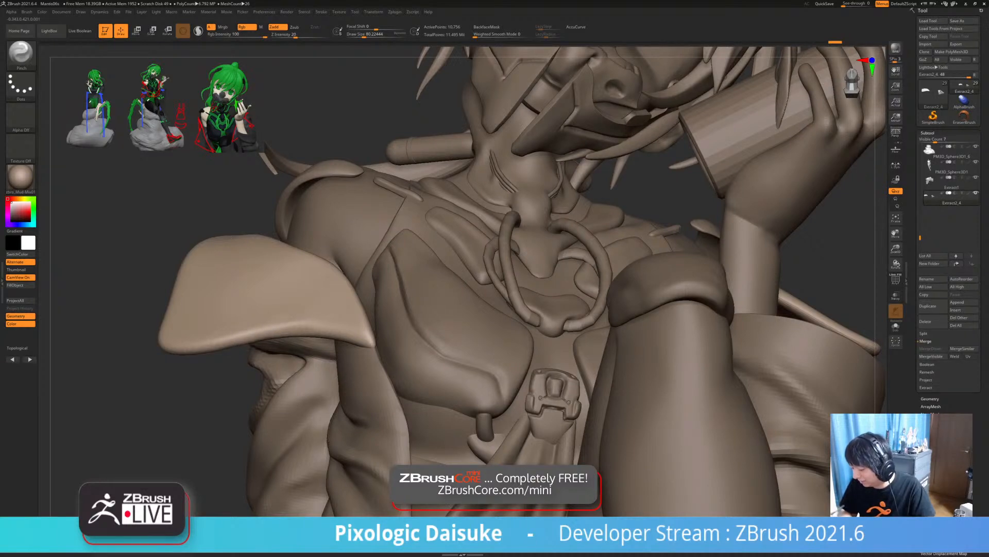
drag(268, 338, 325, 328)
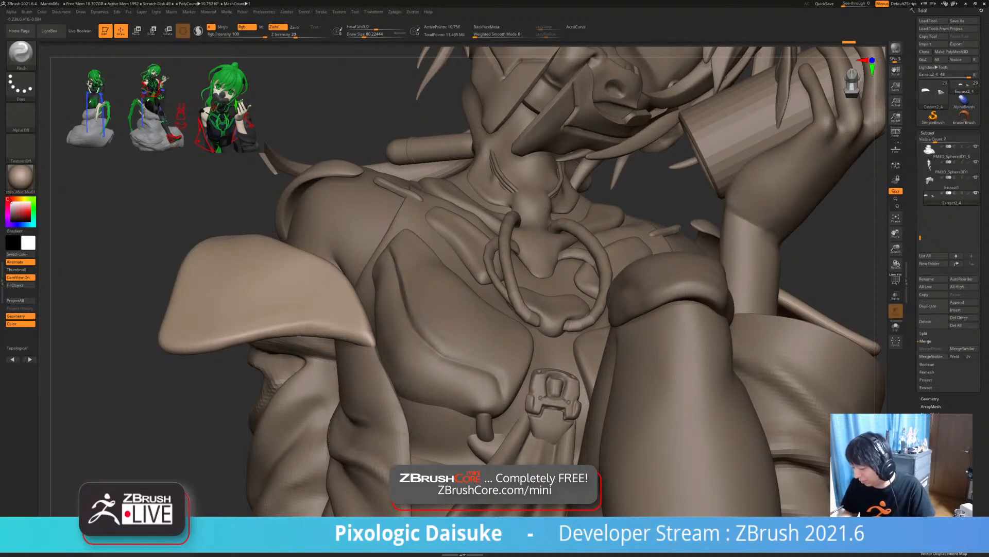
shift+drag(307, 332, 307, 331)
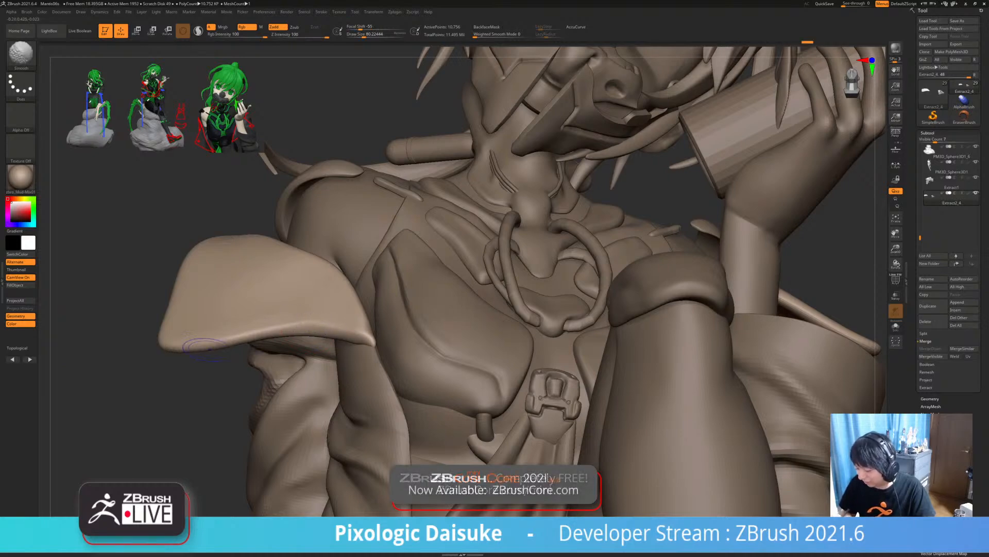
- Switch to the SnakeHook brush at a Draw Size of about 108 and reshape the right shoulder panel's outer lower corner, smoothing its surface
mouse_move(98, 170)
alt+mouse_down()
mouse_move(67, 77)
mouse_move(41, 112)
alt+mouse_up()
click(21, 54)
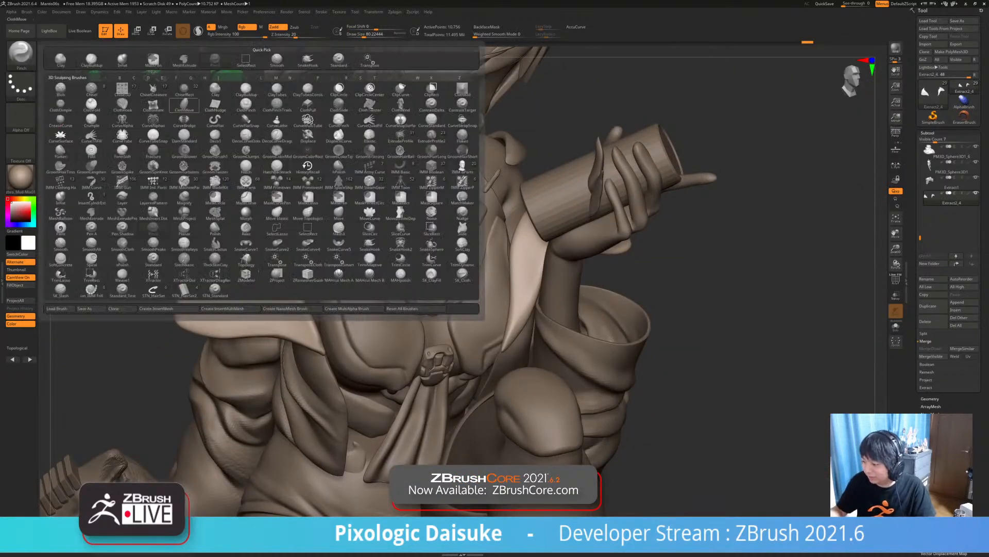
click(184, 105)
click(366, 35)
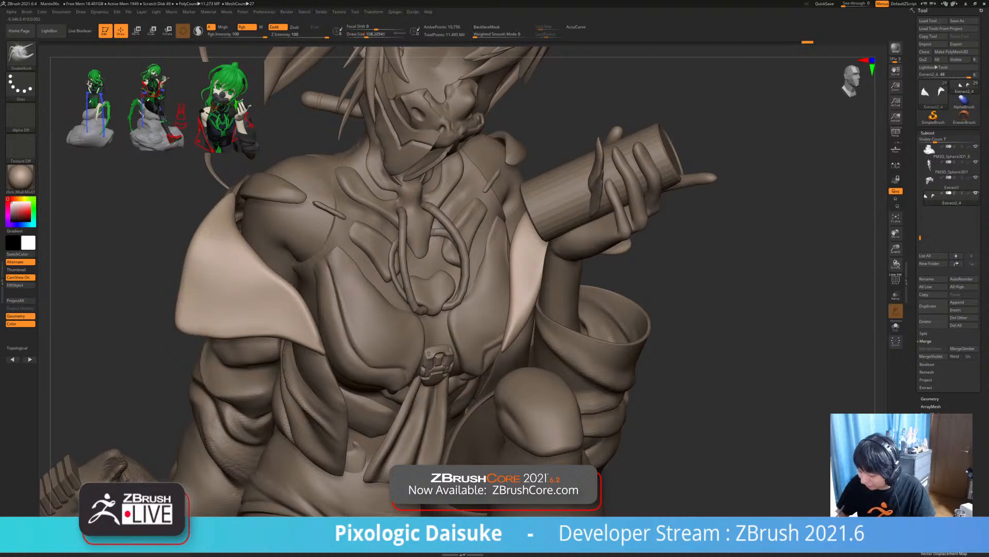
key(shift)
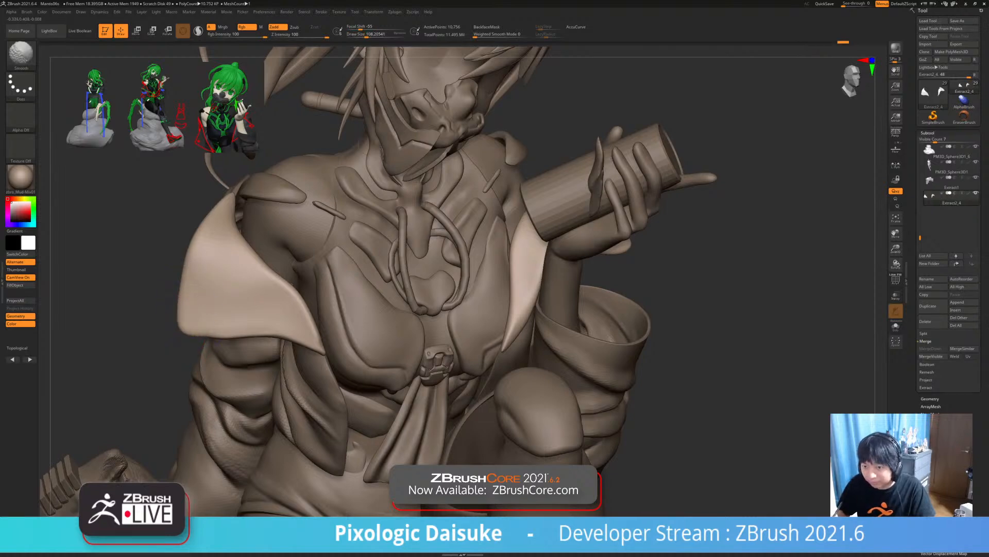
drag(166, 356, 166, 346)
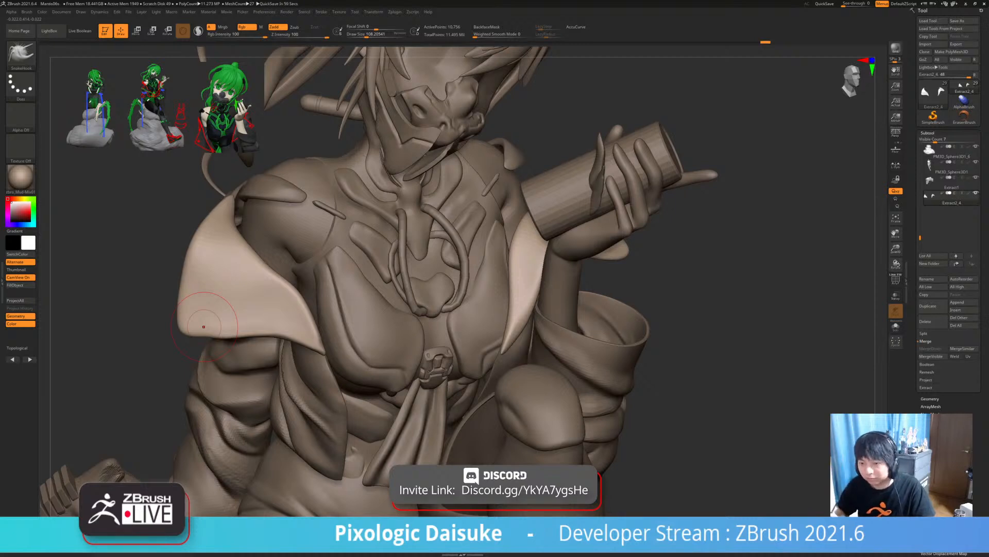
key(shift)
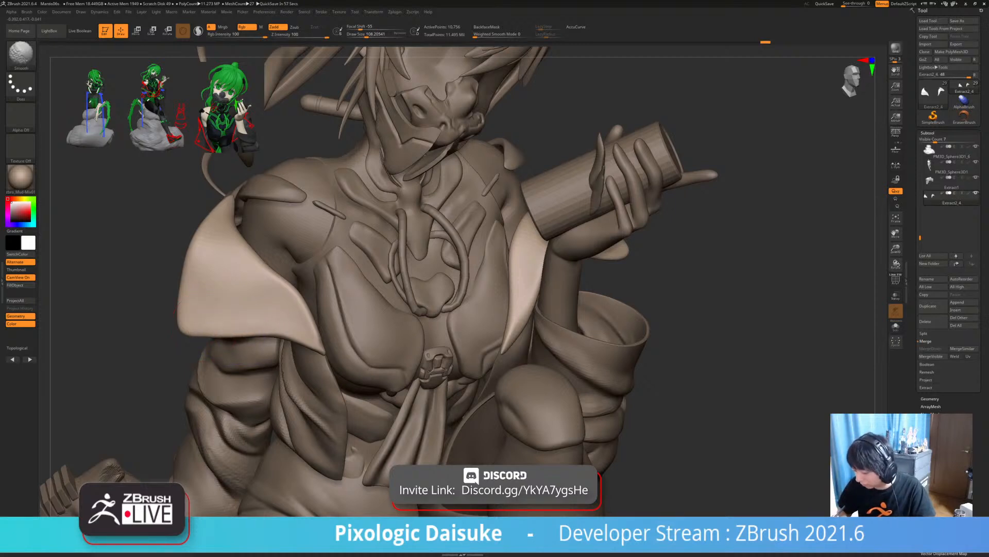
shift+drag(240, 302, 199, 277)
mouse_move(309, 330)
ctrl+right_down()
mouse_move(319, 237)
mouse_move(361, 320)
ctrl+right_up()
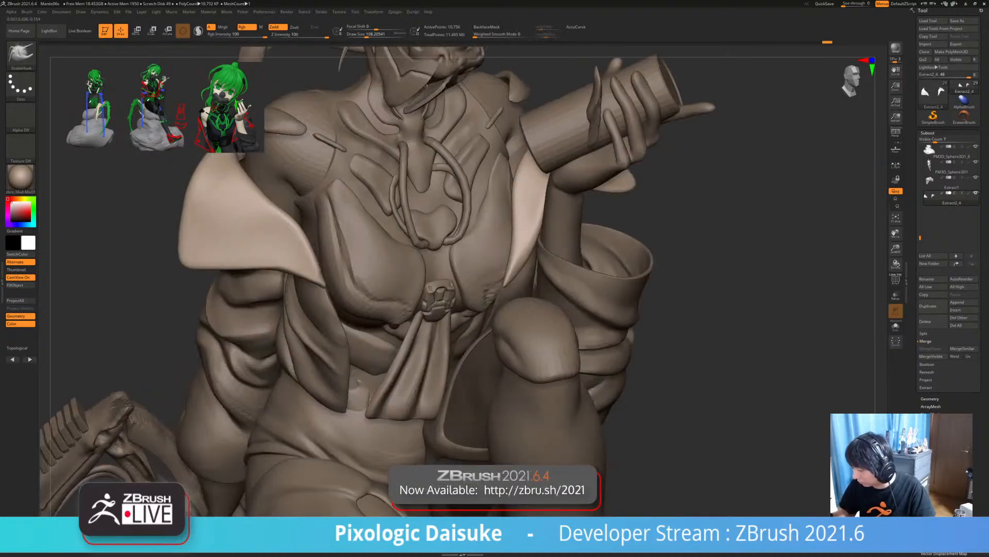
- Smooth the left shoulder panel's front edge and pull the front tips of both panels into place with SnakeHook
mouse_move(495, 289)
right_down()
mouse_move(428, 281)
mouse_move(293, 350)
mouse_move(299, 412)
mouse_move(355, 350)
mouse_move(394, 330)
mouse_move(420, 283)
right_up()
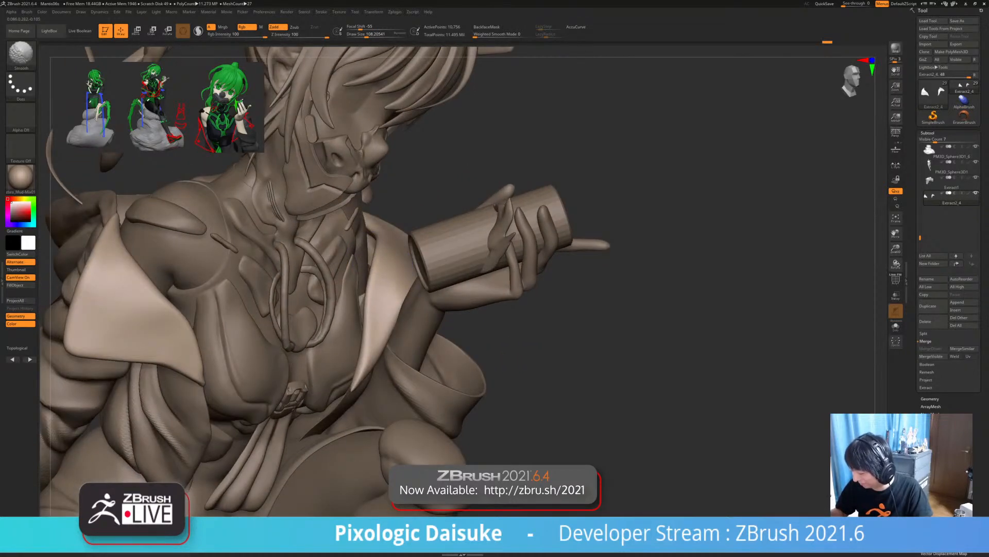
shift+drag(378, 356, 372, 369)
right_drag(438, 350, 338, 401)
key(b)
key(s)
key(h)
mouse_move(338, 435)
right_down()
mouse_move(348, 398)
mouse_move(404, 393)
right_up()
drag(355, 390, 344, 400)
drag(217, 387, 244, 394)
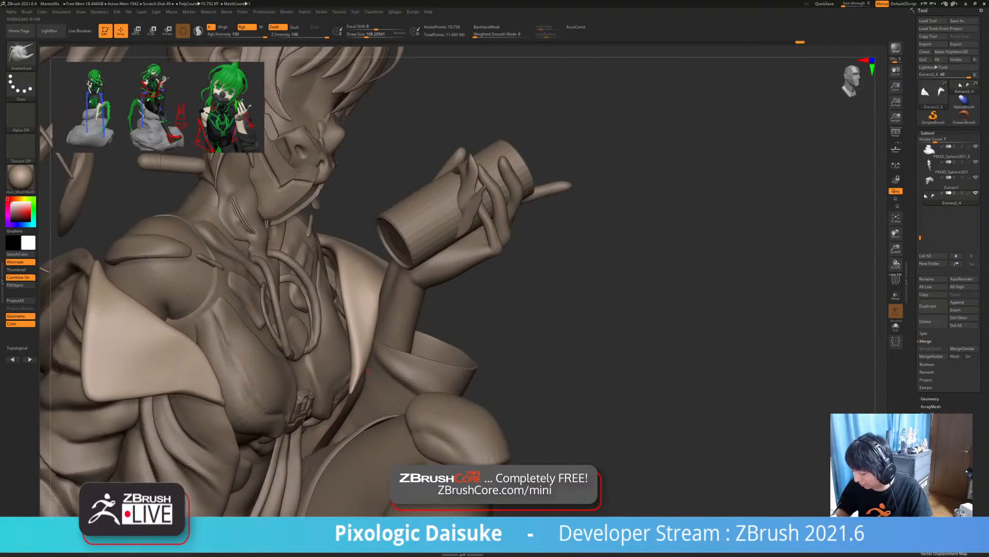
right_drag(245, 394, 246, 433)
drag(226, 407, 234, 415)
- Pull the left shoulder panel's back tip towards the jacket collar from above and smooth it lightly
ctrl+right_drag(237, 415, 240, 329)
mouse_move(443, 222)
right_down()
mouse_move(430, 273)
mouse_move(361, 268)
right_up()
mouse_move(368, 206)
ctrl+right_down()
mouse_move(378, 255)
mouse_move(294, 262)
ctrl+right_up()
shift+drag(363, 271, 361, 273)
right_drag(309, 265, 367, 261)
drag(364, 262, 361, 253)
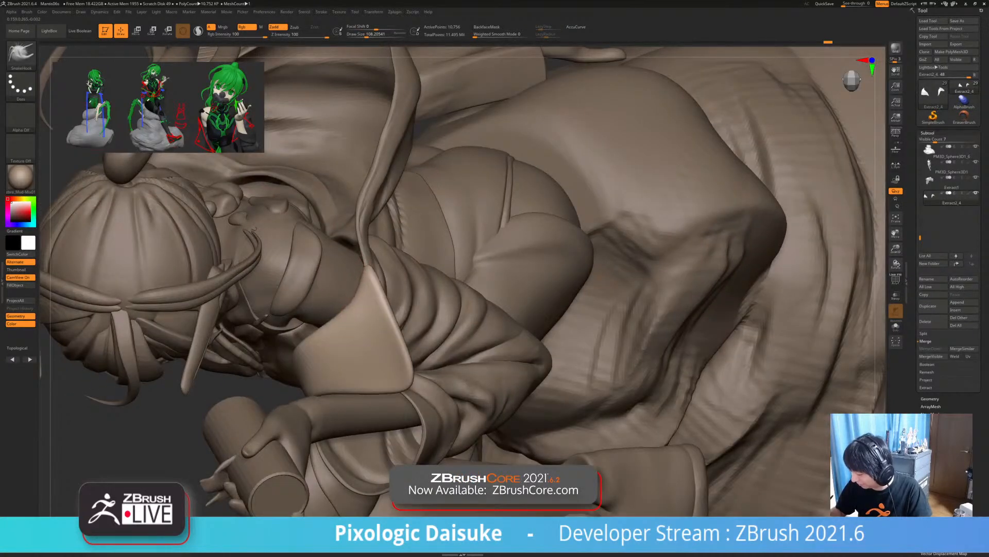
right_drag(367, 264, 368, 265)
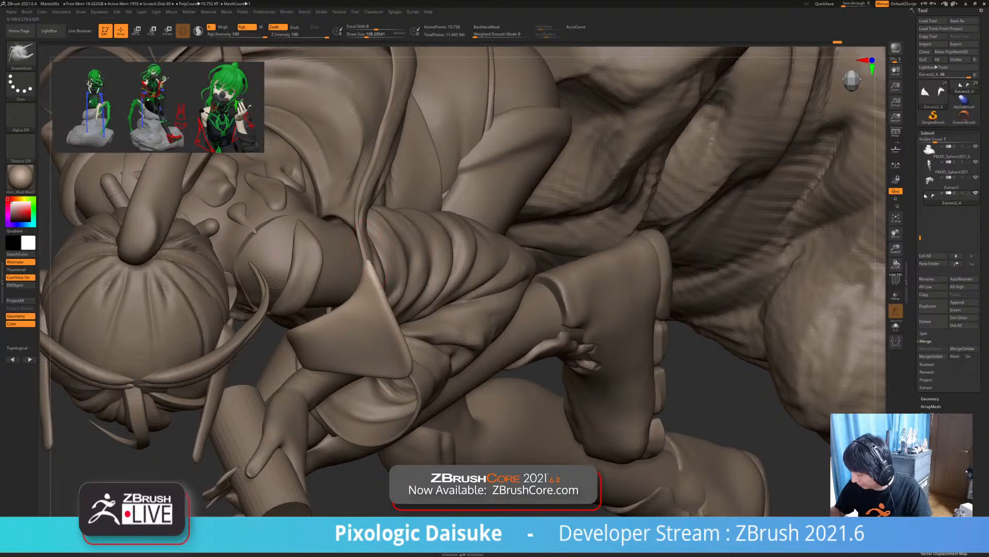
shift+drag(365, 254, 368, 257)
ctrl+right_drag(382, 282, 381, 242)
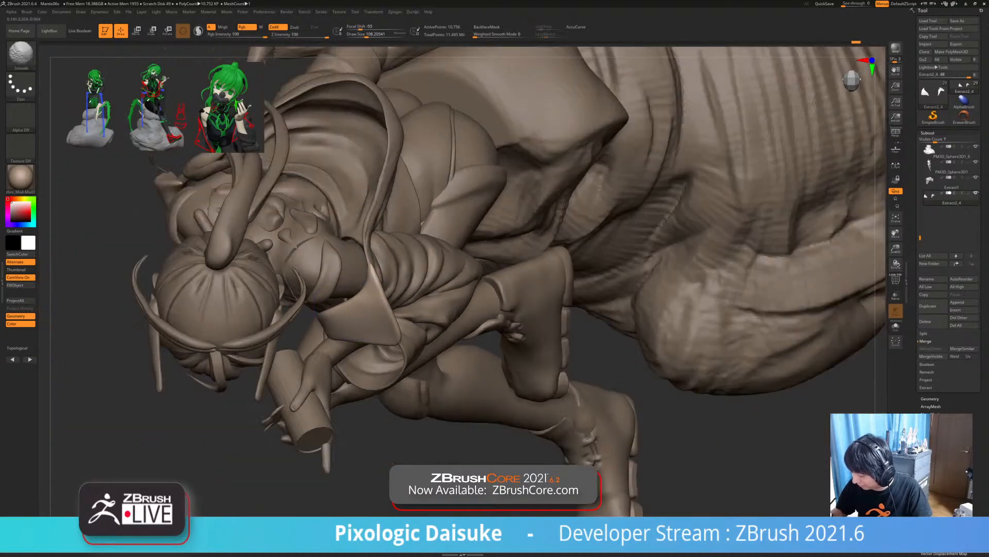
mouse_move(381, 283)
right_down()
mouse_move(443, 268)
mouse_move(464, 281)
mouse_move(449, 170)
right_up()
right_drag(448, 221, 316, 333)
- Isolate the shoulder panels and carve along the left panel's lower edge with the DamStandard brush at a Draw Size of about 62
key(alt+s)
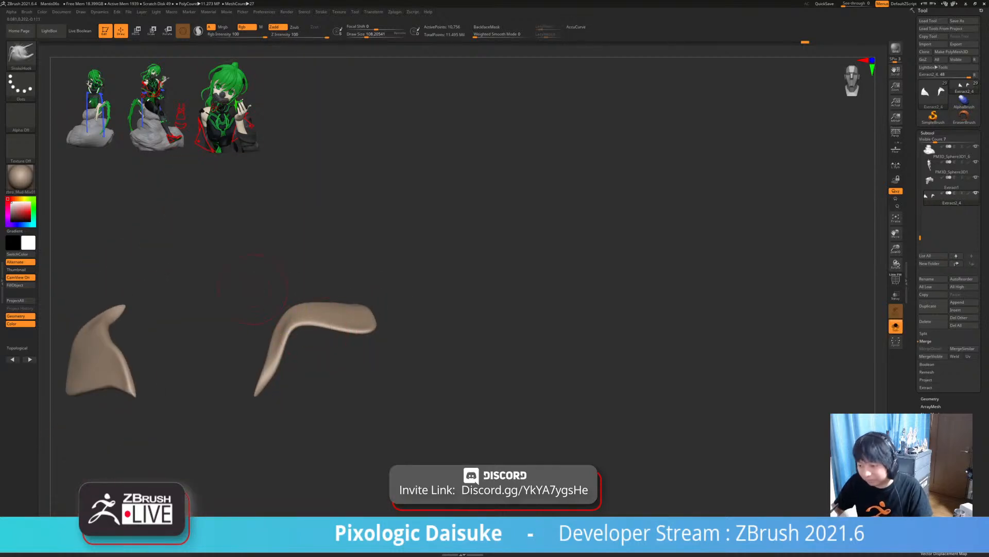
key(b)
key(d)
key(s)
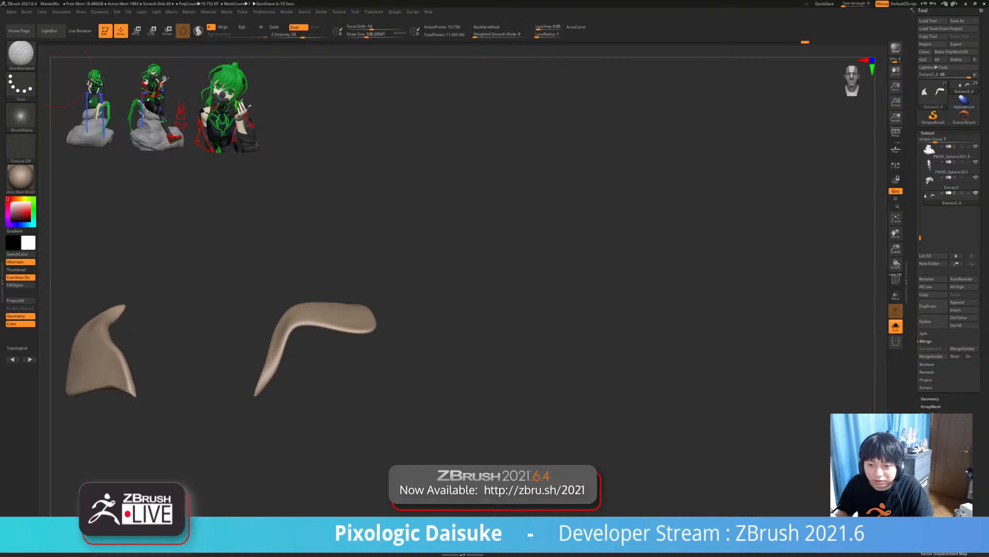
ctrl+right_drag(323, 330, 365, 342)
mouse_move(365, 342)
right_down()
mouse_move(344, 341)
mouse_move(355, 341)
right_up()
click(21, 53)
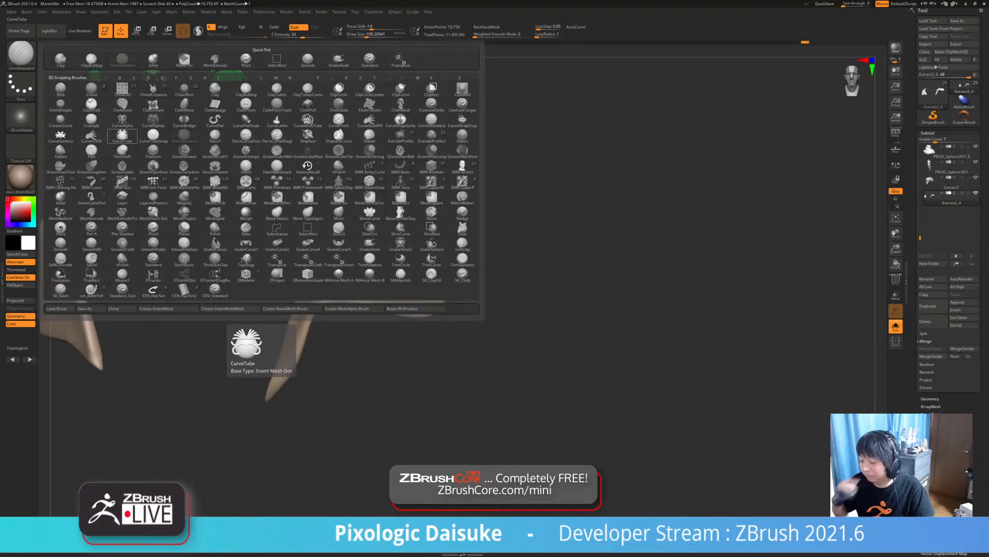
ctrl+right_drag(379, 66, 397, 157)
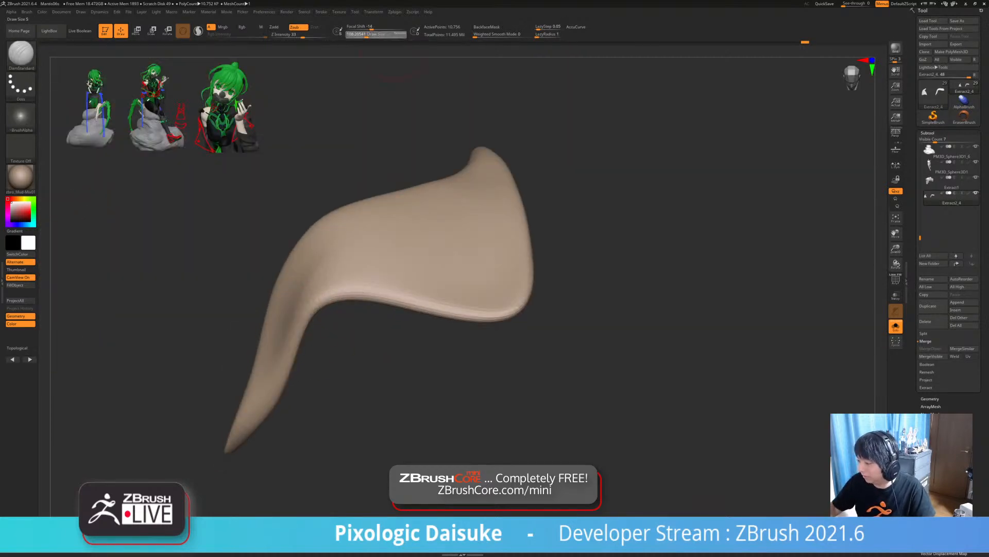
drag(366, 35, 362, 35)
ctrl+right_drag(384, 104, 381, 78)
drag(324, 296, 452, 308)
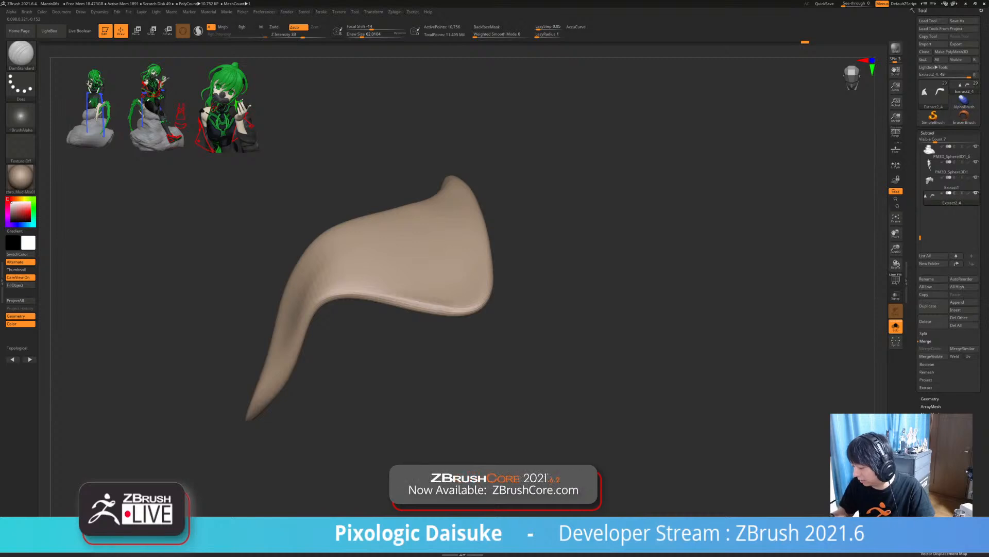
right_drag(433, 309, 401, 325)
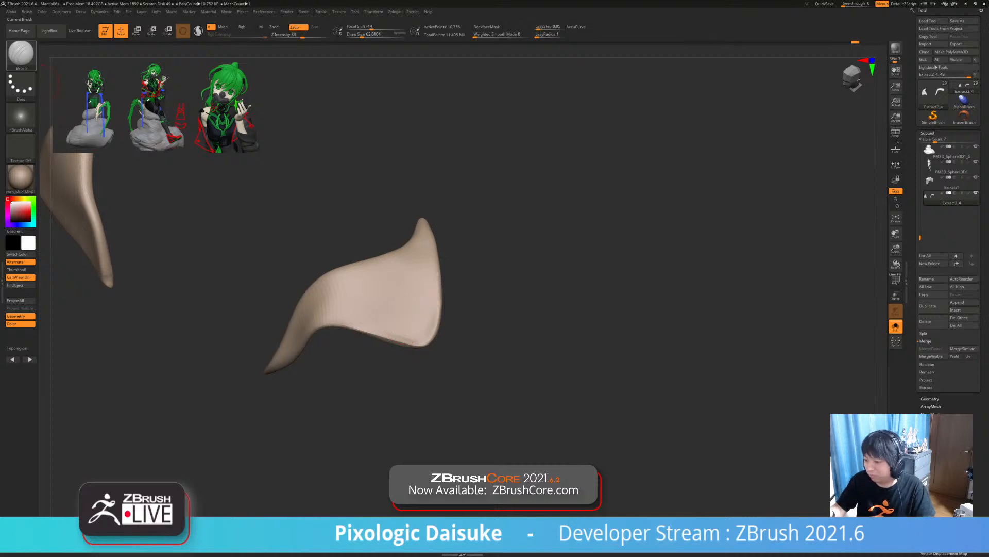
- Switch back to SnakeHook, show the whole figure again and refine the left shoulder panel's corners from several angles, smoothing where needed
key(b)
key(s)
key(h)
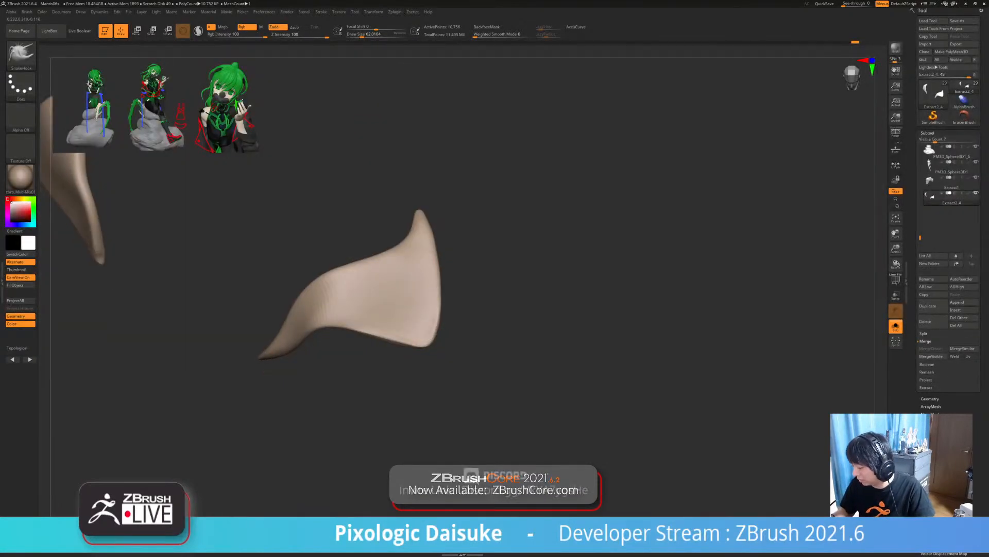
mouse_move(437, 331)
right_down()
mouse_move(402, 351)
mouse_move(402, 330)
right_up()
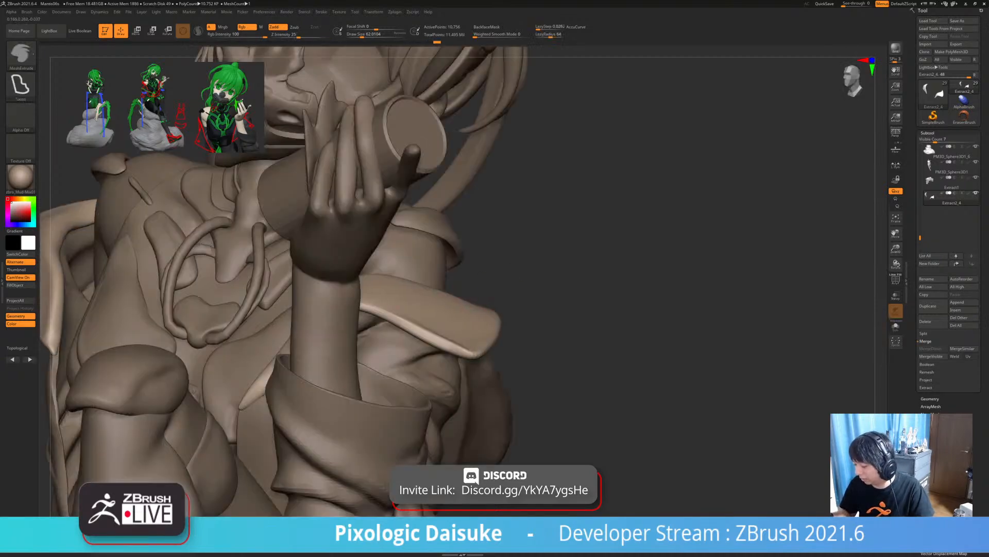
ctrl+right_drag(496, 299, 469, 258)
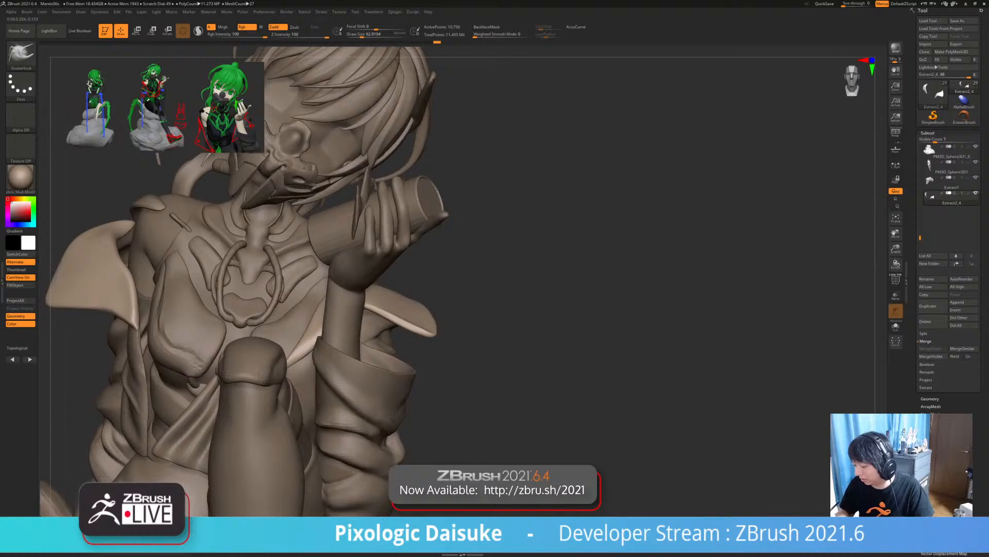
mouse_move(469, 257)
right_down()
mouse_move(433, 258)
mouse_move(340, 319)
mouse_move(369, 327)
mouse_move(374, 350)
mouse_move(360, 353)
mouse_move(371, 356)
mouse_move(452, 258)
mouse_move(422, 260)
mouse_move(435, 256)
right_up()
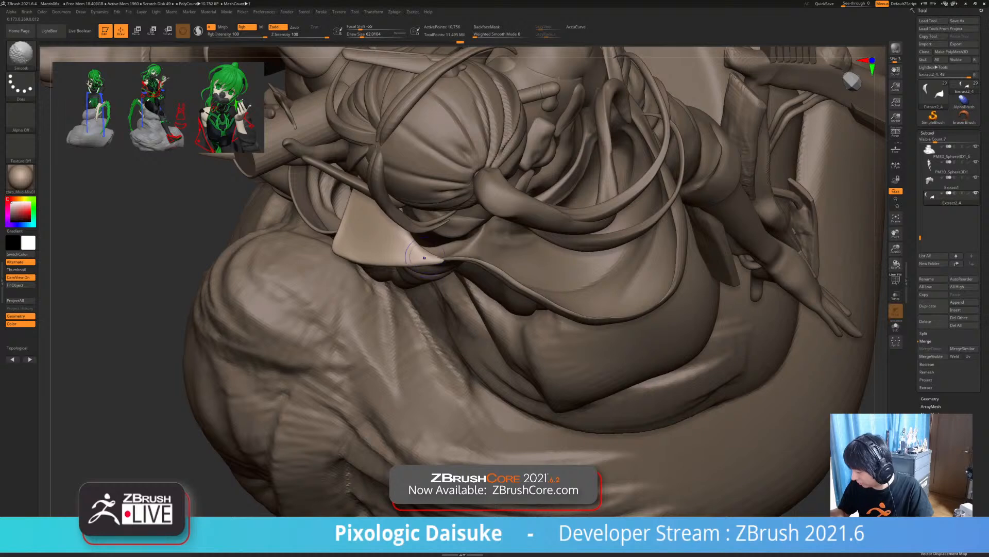
mouse_move(428, 251)
right_down()
mouse_move(479, 222)
mouse_move(498, 184)
right_up()
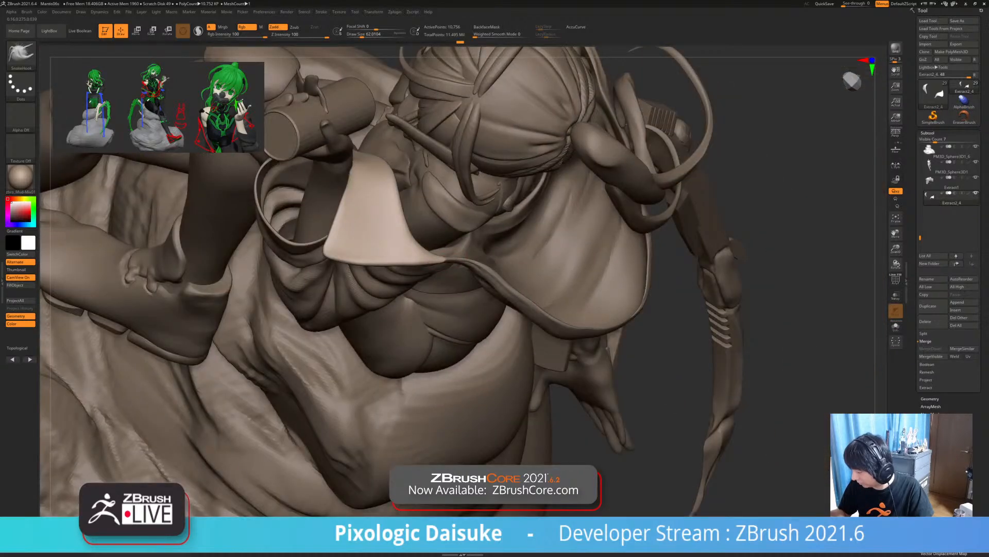
ctrl+right_drag(447, 289, 394, 217)
mouse_move(420, 260)
right_down()
mouse_move(490, 165)
mouse_move(407, 304)
mouse_move(356, 327)
right_up()
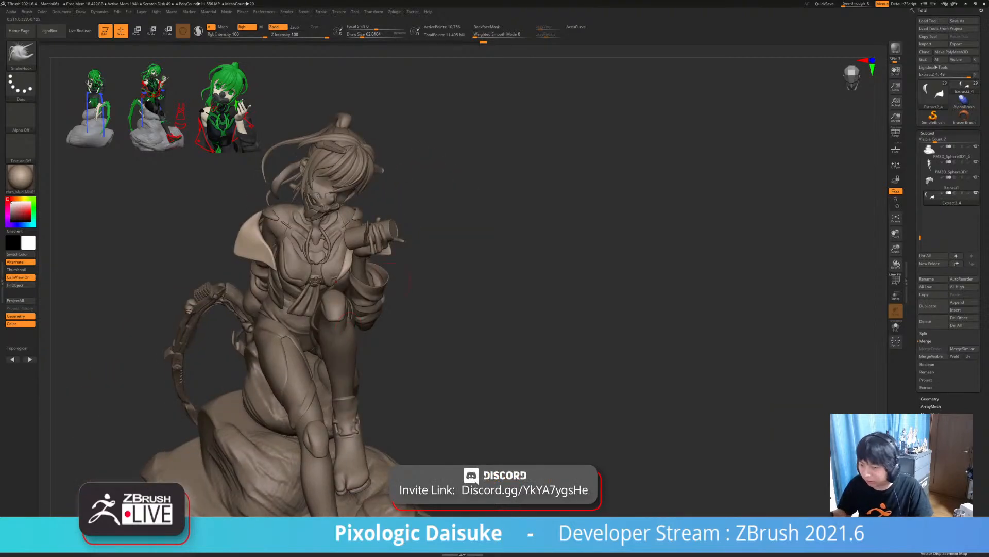
- Set the Draw Size to about 132 and adjust the left shoulder panel's front tip against the jacket
right_drag(390, 284, 347, 255)
click(368, 35)
ctrl+right_drag(319, 289, 329, 351)
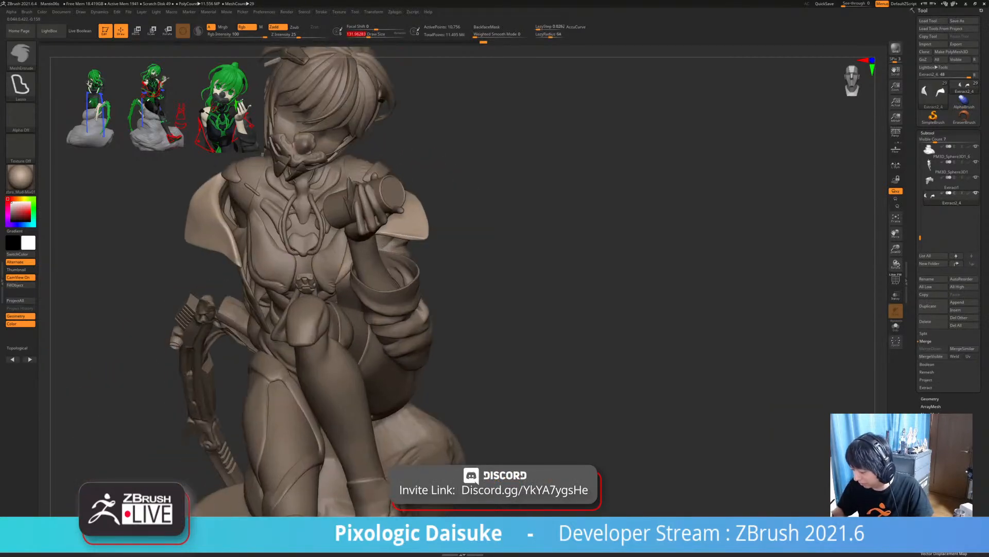
mouse_move(247, 315)
right_down()
mouse_move(332, 298)
mouse_move(337, 345)
right_up()
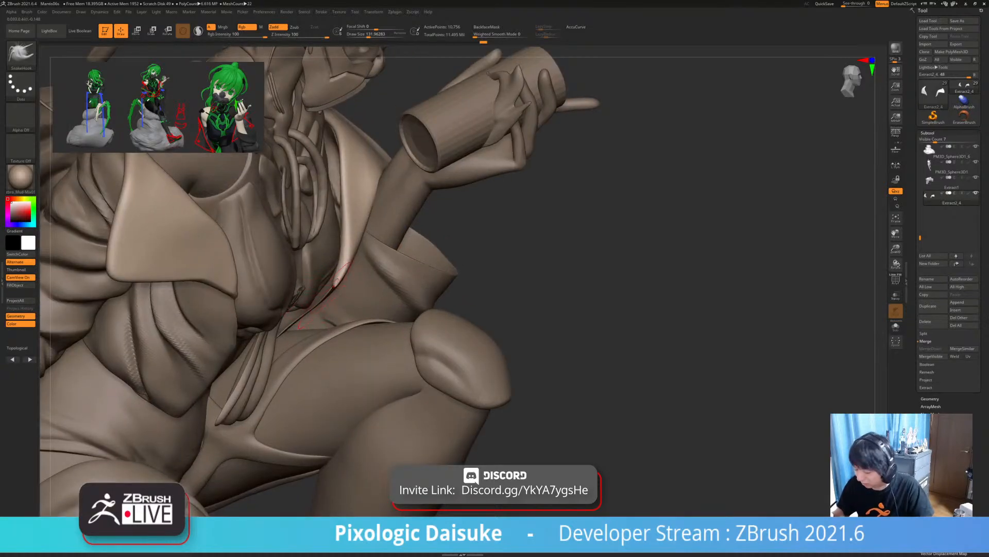
mouse_move(336, 285)
right_down()
mouse_move(314, 278)
mouse_move(312, 234)
mouse_move(271, 188)
mouse_move(330, 275)
right_up()
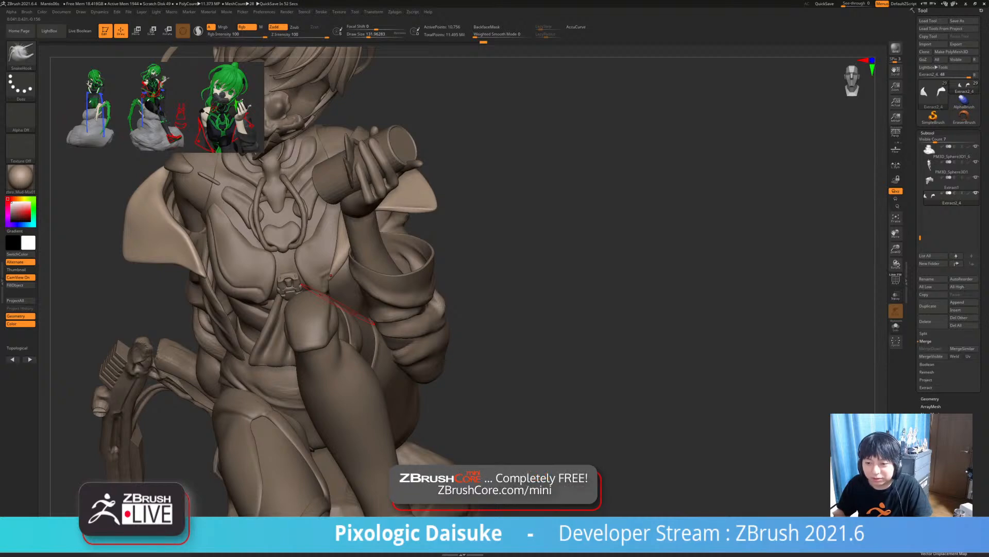
- Select the PM3D_Cube3D1 part and inspect it briefly in isolation before showing the whole figure again
ctrl+right_drag(337, 315, 182, 433)
alt+click(291, 343)
right_drag(309, 335, 293, 350)
click(895, 327)
click(896, 327)
right_drag(443, 330, 307, 390)
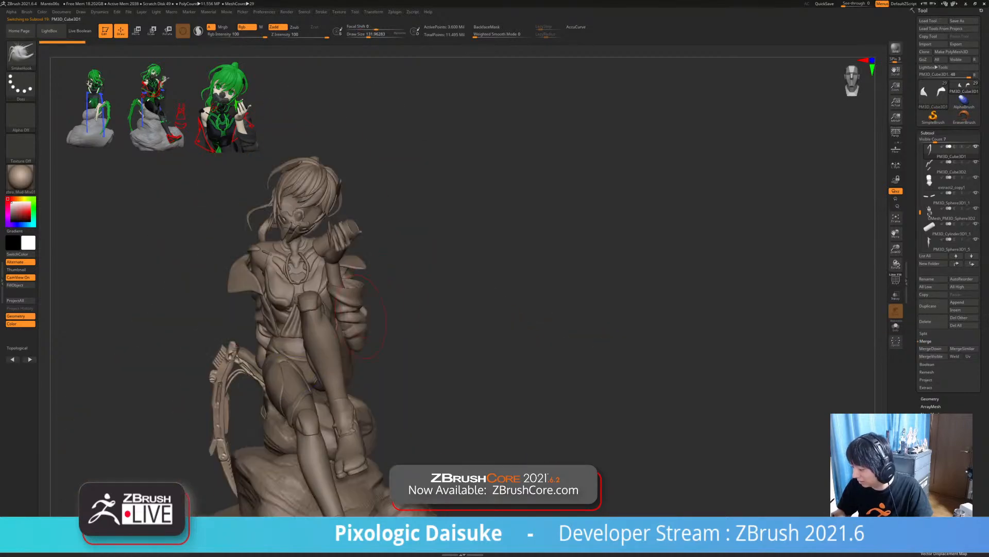
- Reselect the shoulder panels and pull the right panel's front tip further down along the jacket, checking the shapes in isolation
alt+click(251, 283)
ctrl+right_drag(253, 286, 308, 356)
drag(254, 276, 265, 286)
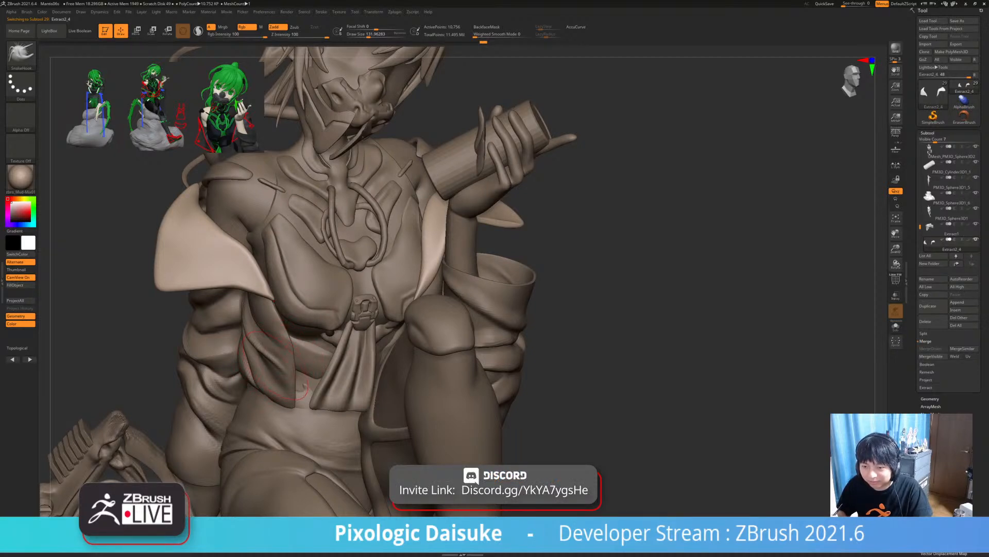
right_drag(284, 332, 289, 358)
ctrl+right_drag(225, 277, 232, 288)
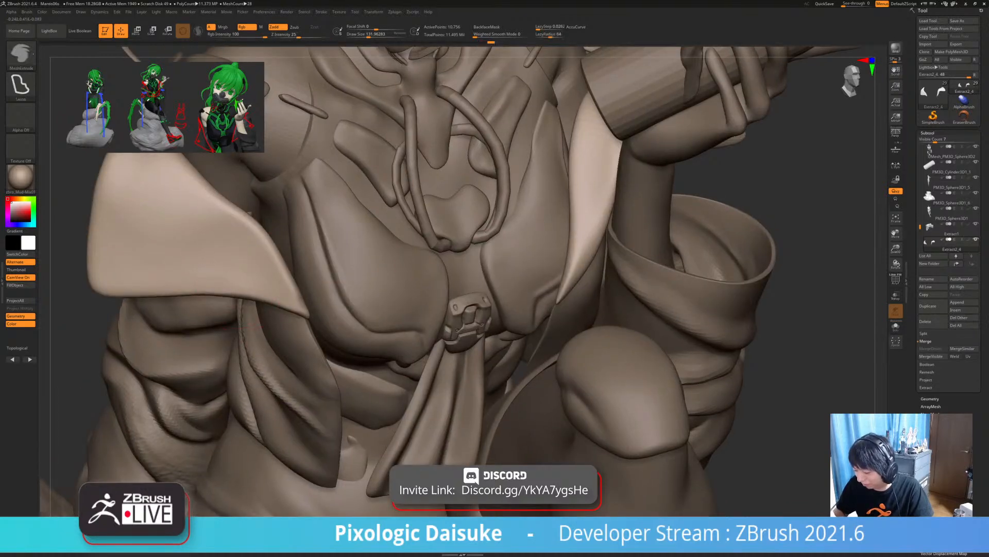
ctrl+right_drag(257, 325, 250, 273)
mouse_move(191, 234)
right_down()
mouse_move(257, 224)
mouse_move(255, 242)
mouse_move(238, 206)
mouse_move(142, 221)
mouse_move(170, 223)
right_up()
key(alt+s)
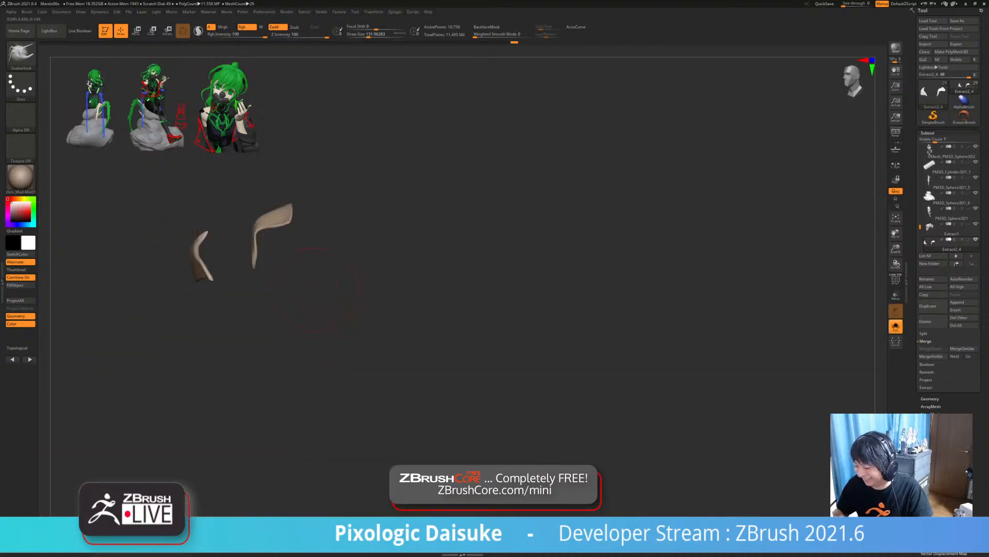
mouse_move(282, 258)
ctrl+right_down()
mouse_move(283, 278)
mouse_move(355, 315)
mouse_move(338, 317)
ctrl+right_up()
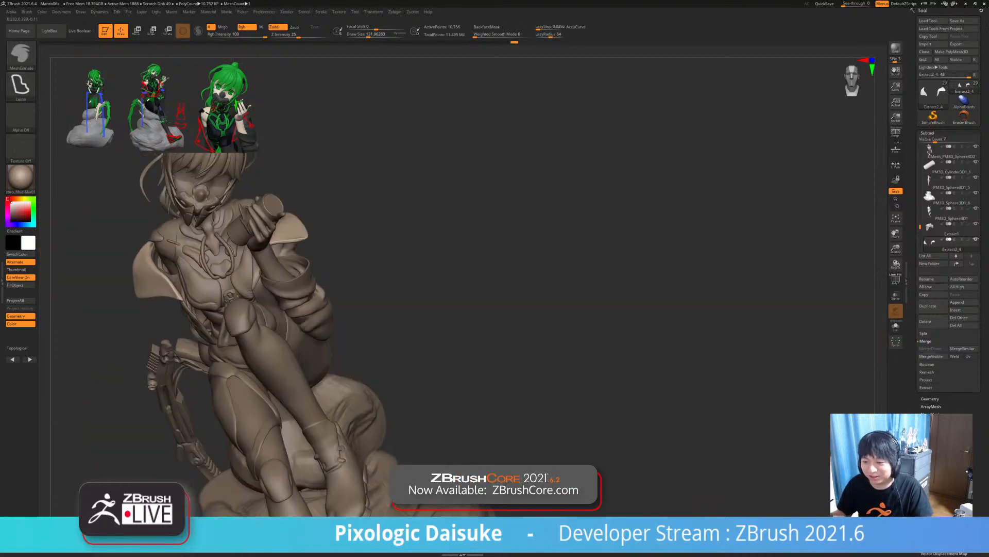
mouse_move(337, 317)
alt+right_down()
mouse_move(374, 335)
mouse_move(374, 314)
mouse_move(443, 309)
mouse_move(425, 281)
mouse_move(410, 266)
mouse_move(410, 325)
mouse_move(387, 330)
mouse_move(381, 372)
alt+right_up()
- Select the jacket and nudge its back collar with SnakeHook from above, checking the fit around the whole figure
alt+click(284, 206)
mouse_move(282, 191)
alt+right_down()
mouse_move(294, 268)
mouse_move(268, 195)
alt+right_up()
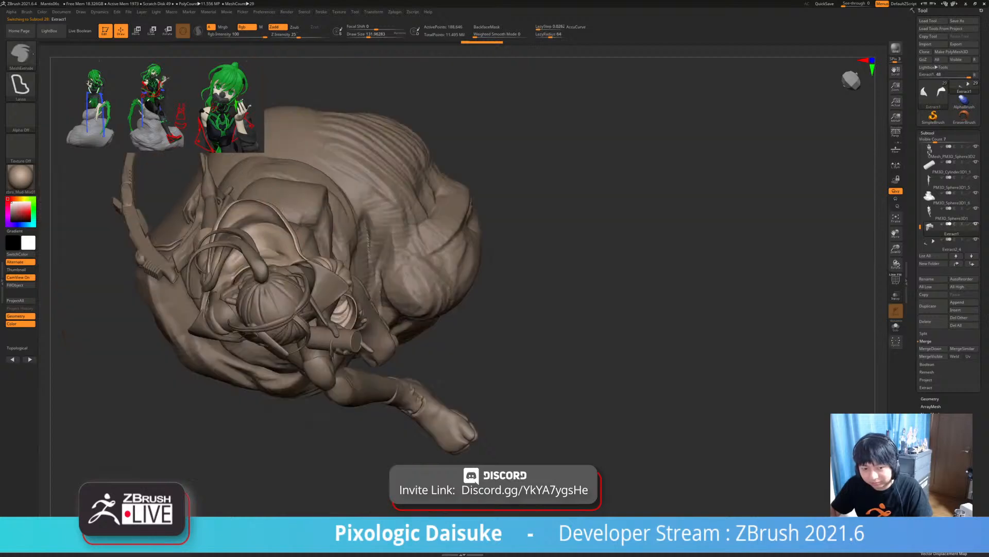
drag(287, 235, 294, 233)
ctrl+right_drag(295, 226, 299, 248)
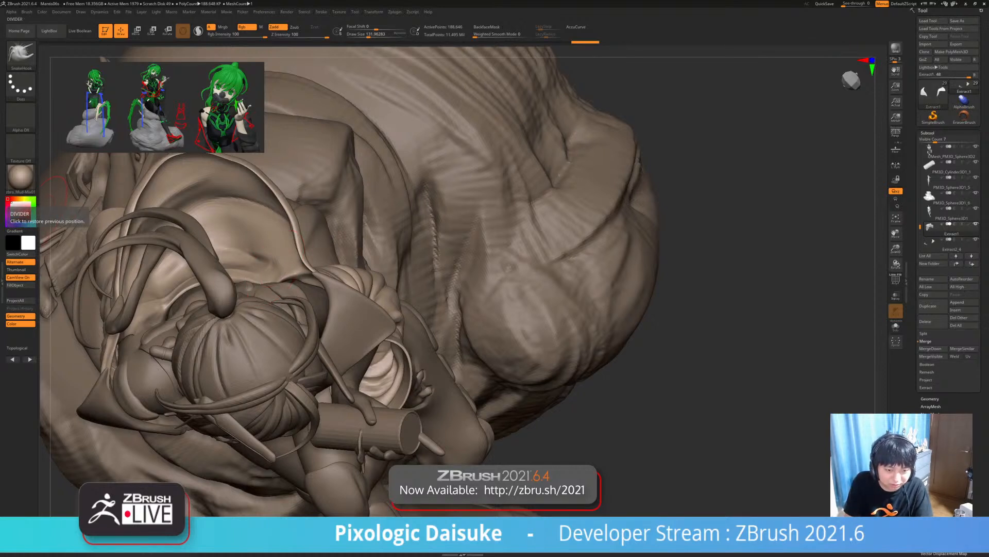
ctrl+right_drag(259, 220, 255, 202)
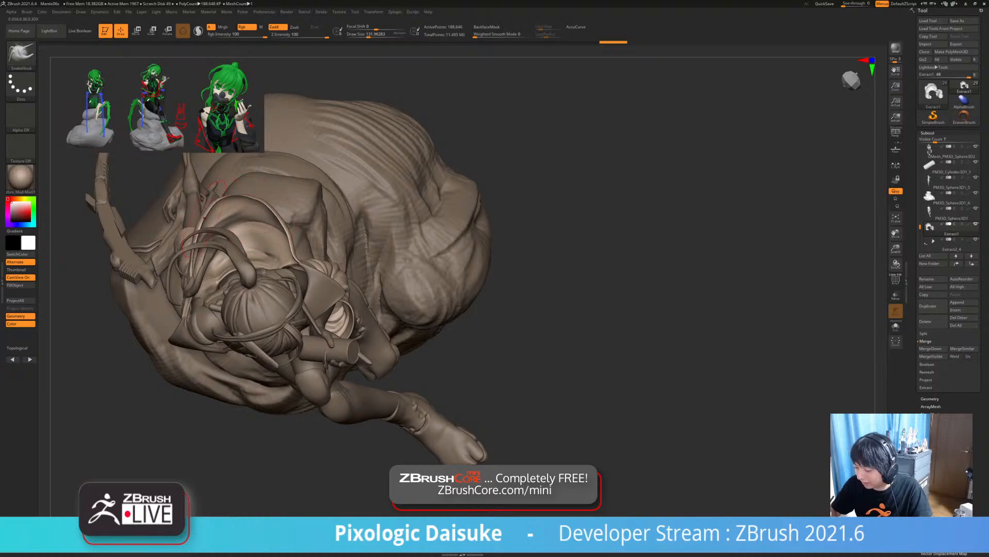
right_drag(246, 206, 244, 172)
mouse_move(258, 304)
right_down()
mouse_move(270, 248)
mouse_move(294, 326)
mouse_move(351, 318)
mouse_move(392, 291)
mouse_move(394, 303)
mouse_move(391, 321)
mouse_move(391, 313)
mouse_move(343, 304)
mouse_move(283, 311)
right_up()
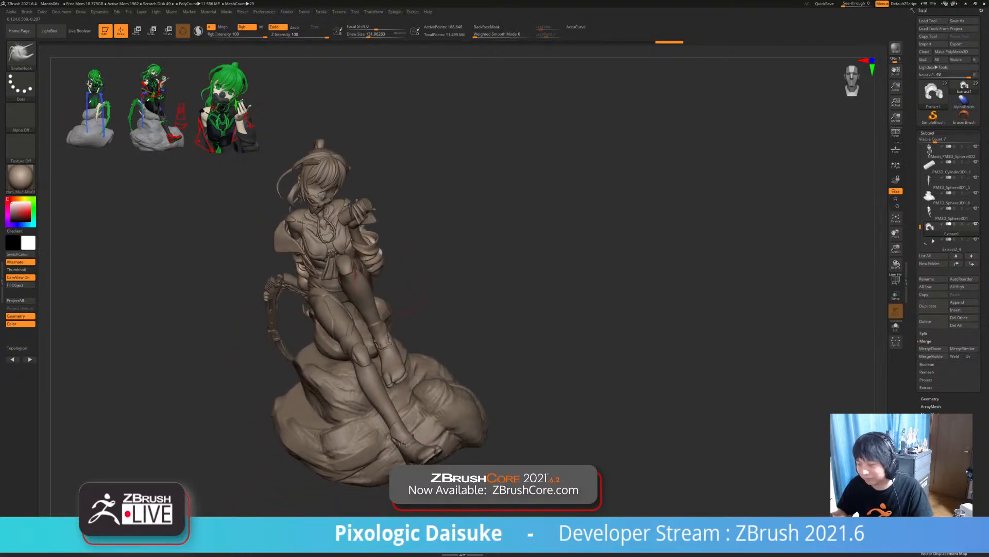
- Select the shoulder panels and examine their fit against the jacket and collar around the figure
ctrl+right_drag(356, 267, 351, 310)
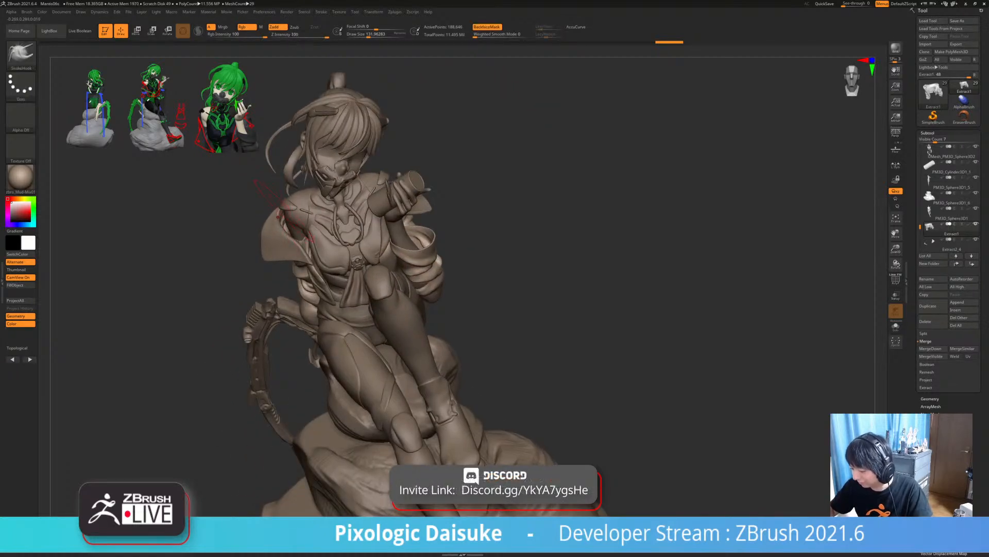
right_drag(296, 230, 322, 273)
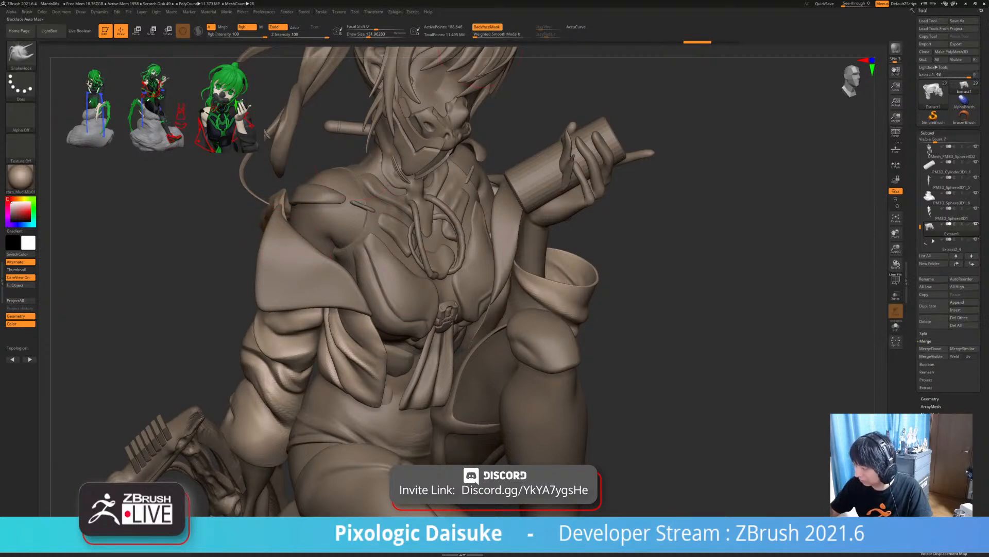
mouse_move(263, 203)
right_down()
mouse_move(285, 219)
mouse_move(322, 213)
mouse_move(274, 240)
mouse_move(199, 232)
right_up()
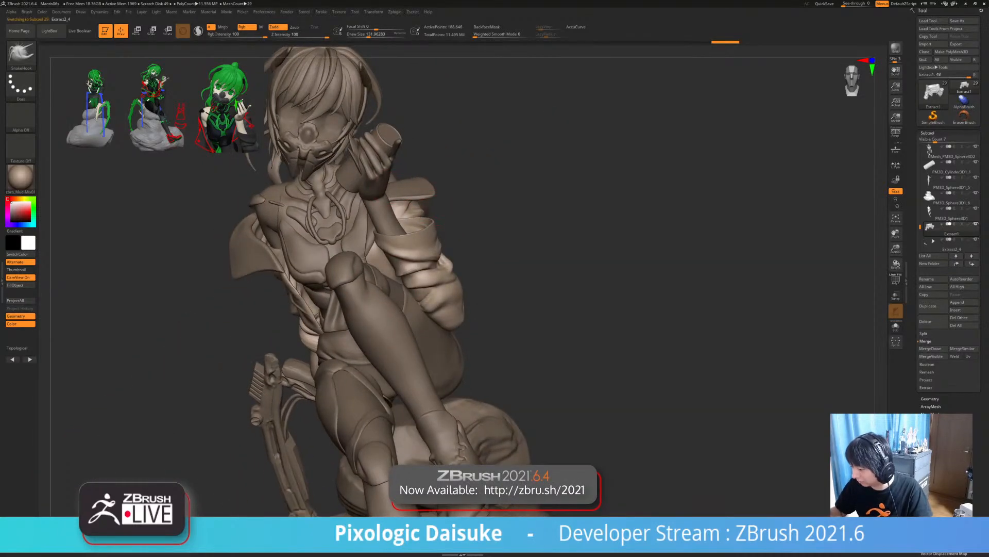
ctrl+right_drag(448, 258, 458, 216)
alt+click(301, 226)
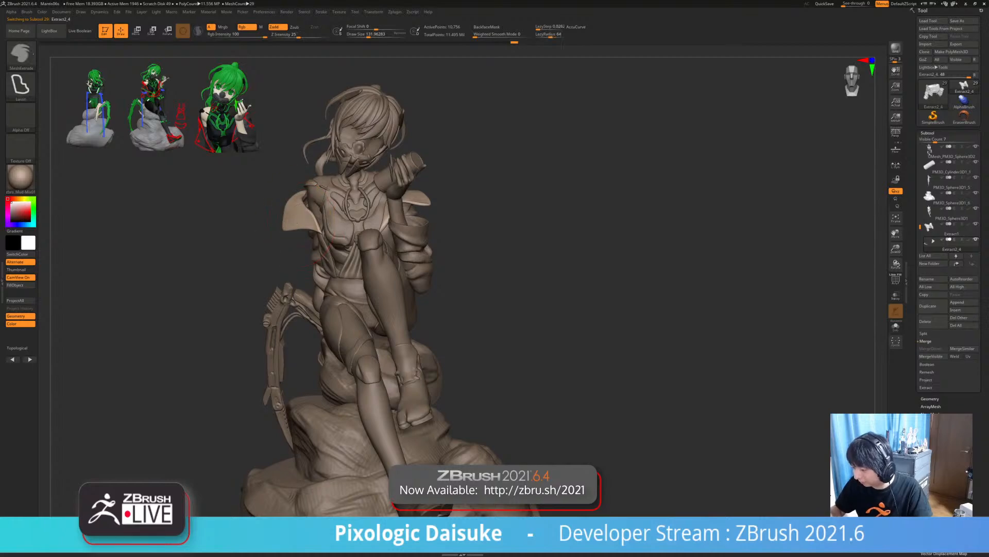
mouse_move(301, 226)
ctrl+right_down()
mouse_move(313, 304)
mouse_move(302, 320)
mouse_move(338, 281)
mouse_move(340, 252)
ctrl+right_up()
mouse_move(583, 250)
right_down()
mouse_move(549, 252)
mouse_move(580, 273)
mouse_move(559, 293)
right_up()
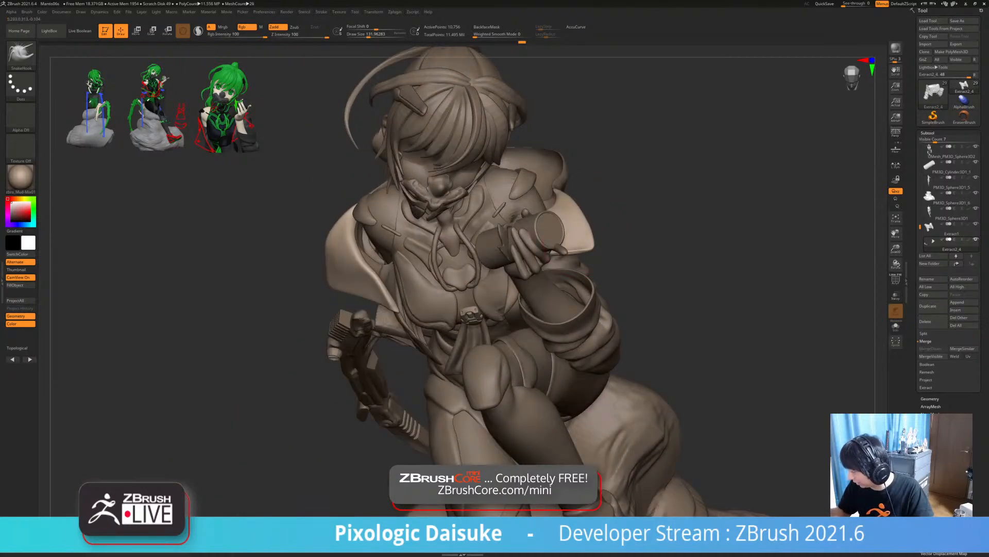
ctrl+right_drag(545, 258, 551, 254)
mouse_move(696, 320)
alt+mouse_down()
mouse_move(567, 315)
mouse_move(619, 315)
mouse_move(696, 350)
mouse_move(603, 324)
mouse_move(721, 304)
alt+mouse_up()
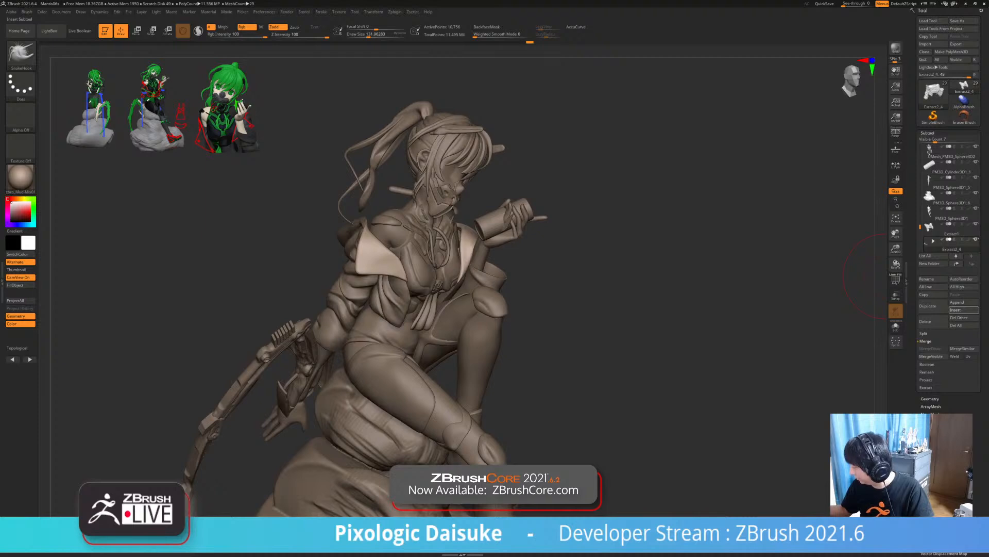
- Insert a Sphereinder3D subtool after the shoulder panels and shrink it into a small flat disc
click(963, 309)
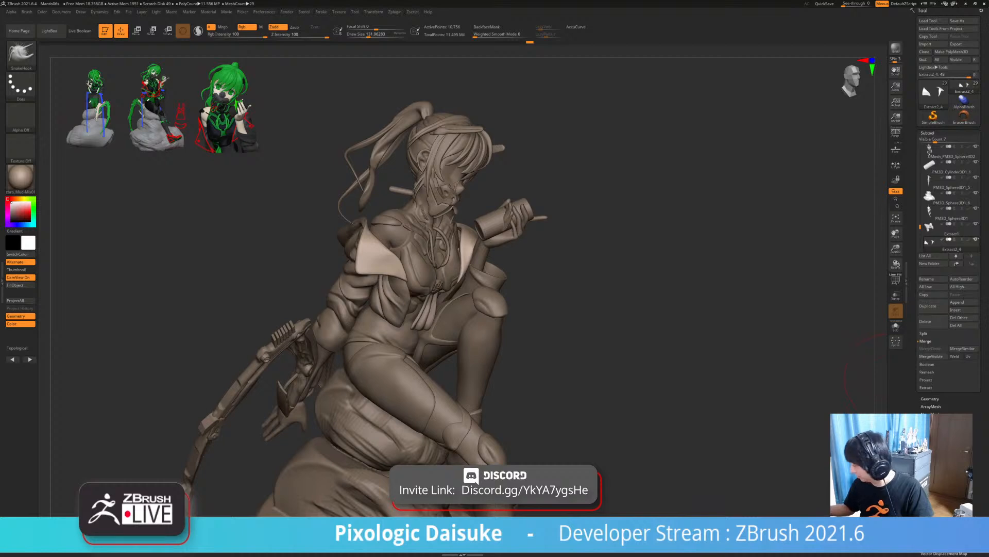
click(962, 309)
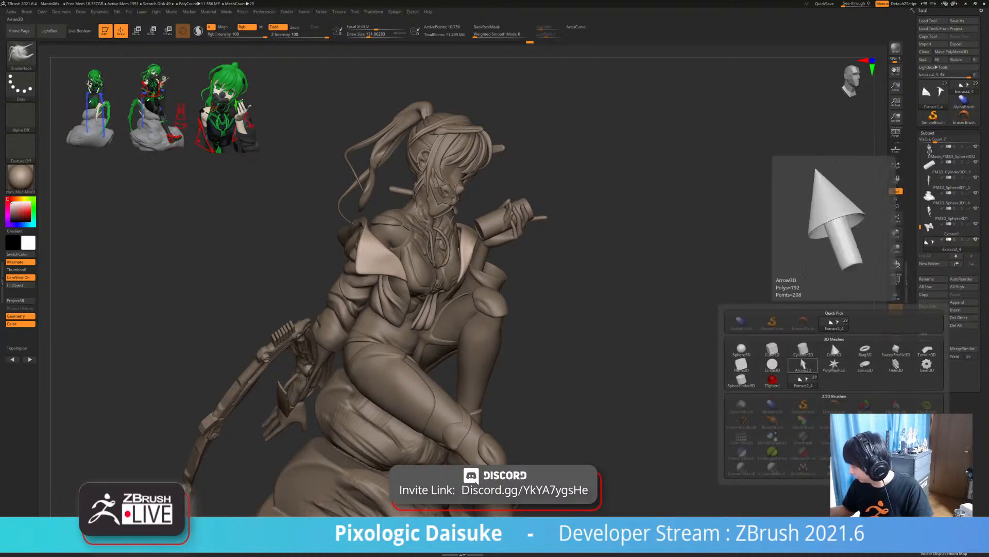
click(741, 380)
key(w)
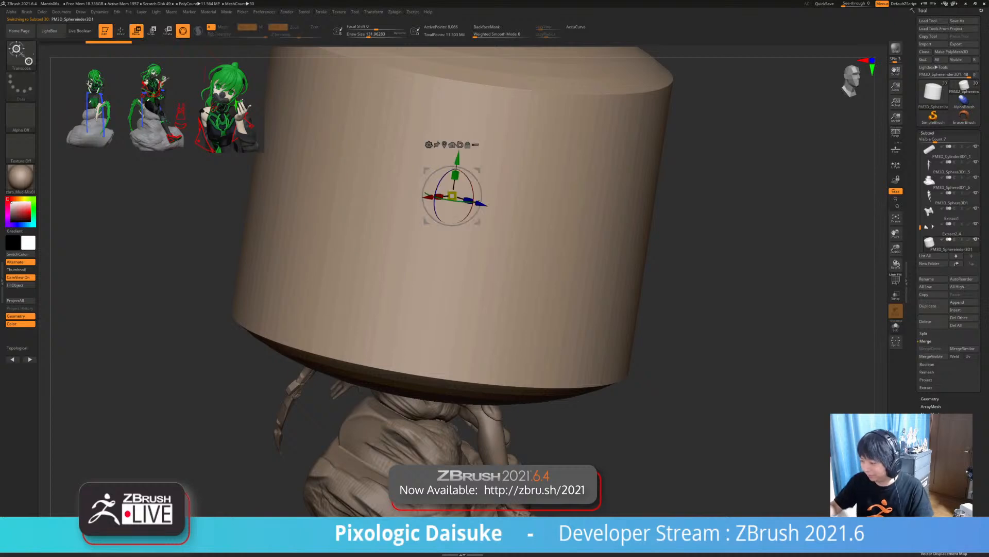
ctrl+right_drag(351, 192, 365, 257)
shift+right_drag(366, 257, 376, 283)
drag(375, 211, 357, 242)
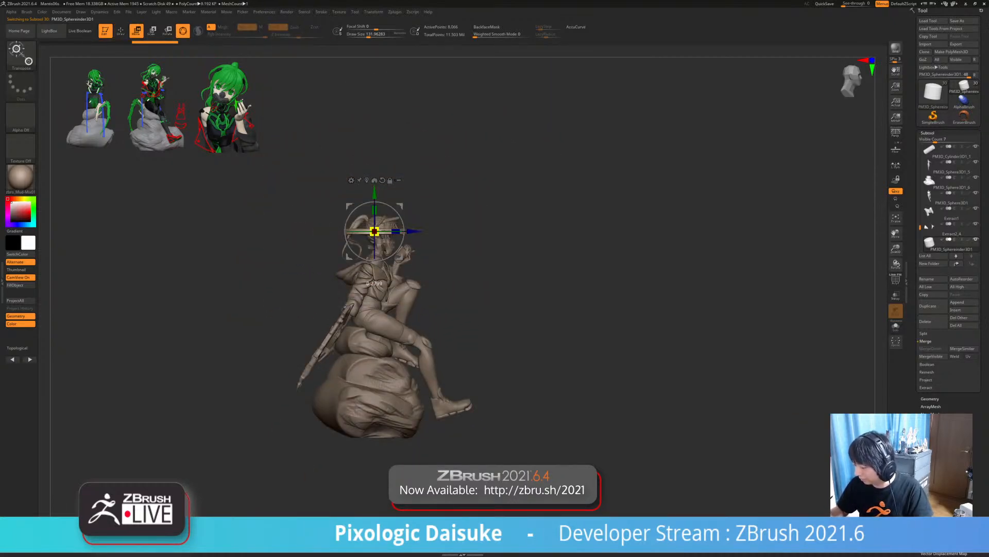
- Move the small disc beside the character's right shoulder and thicken it along its vertical axis
ctrl+right_drag(357, 278, 497, 176)
drag(342, 152, 523, 262)
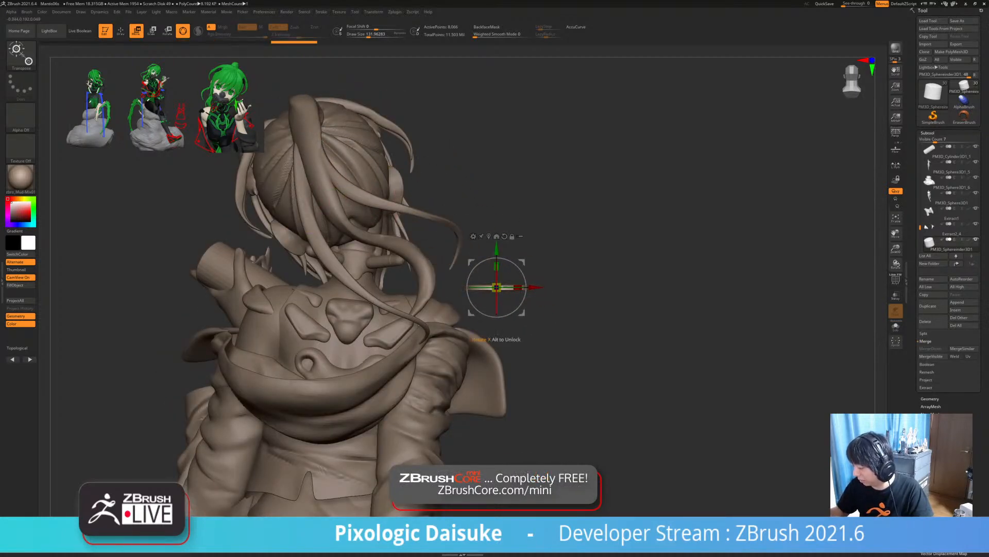
drag(497, 303, 496, 295)
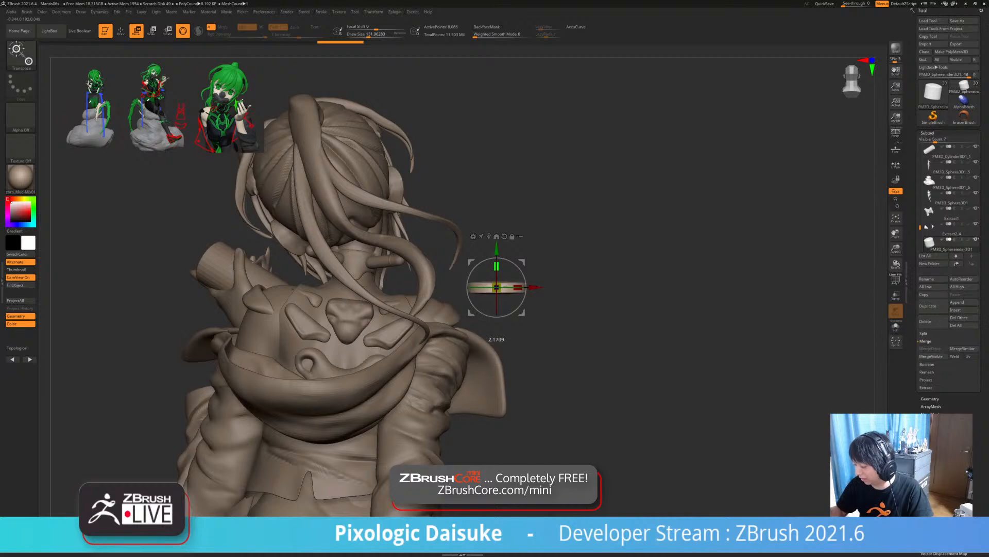
- Rotate, scale and position the disc as a button on the lower front corner of the character's right shoulder panel
right_drag(634, 280, 268, 223)
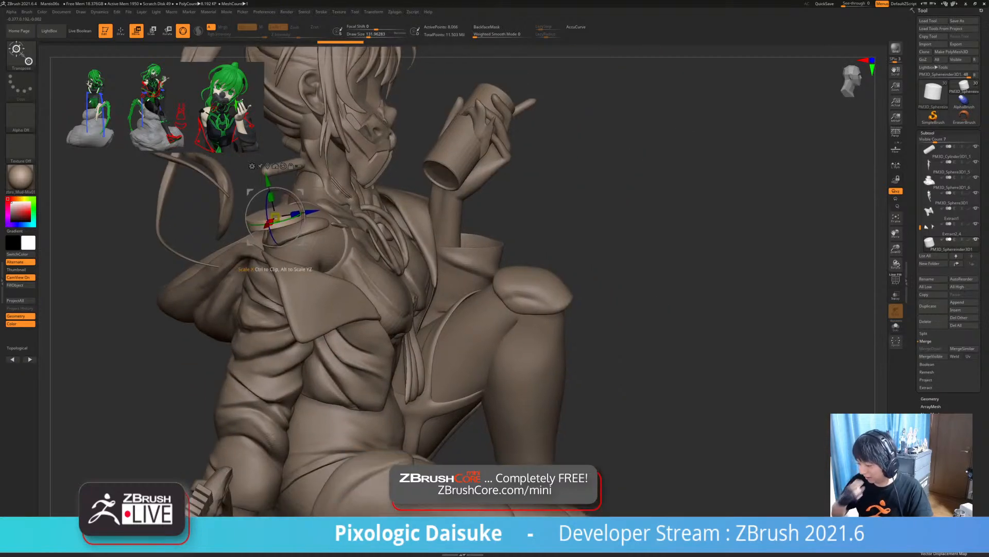
drag(296, 205, 286, 344)
right_drag(285, 344, 338, 308)
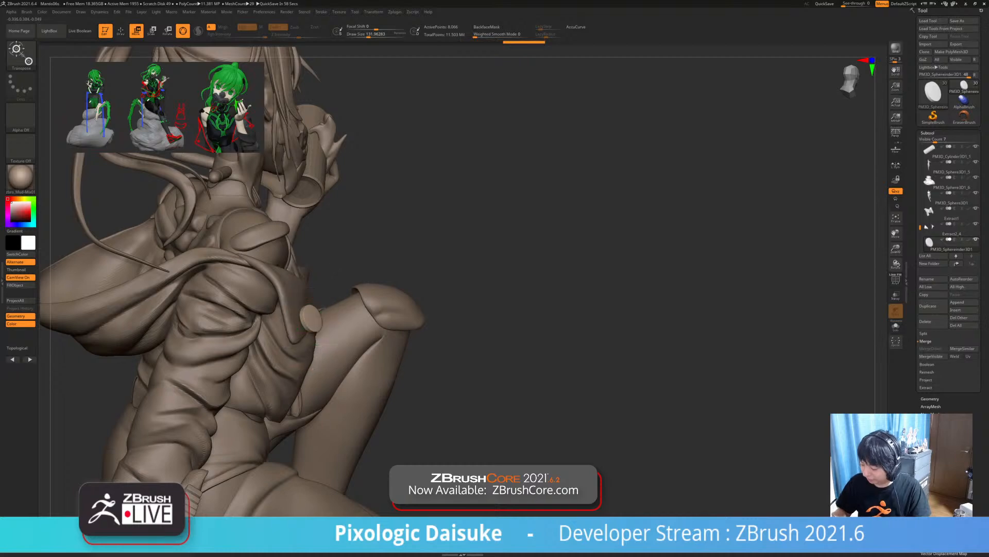
right_drag(339, 309, 351, 304)
drag(345, 303, 325, 313)
right_drag(325, 313, 254, 325)
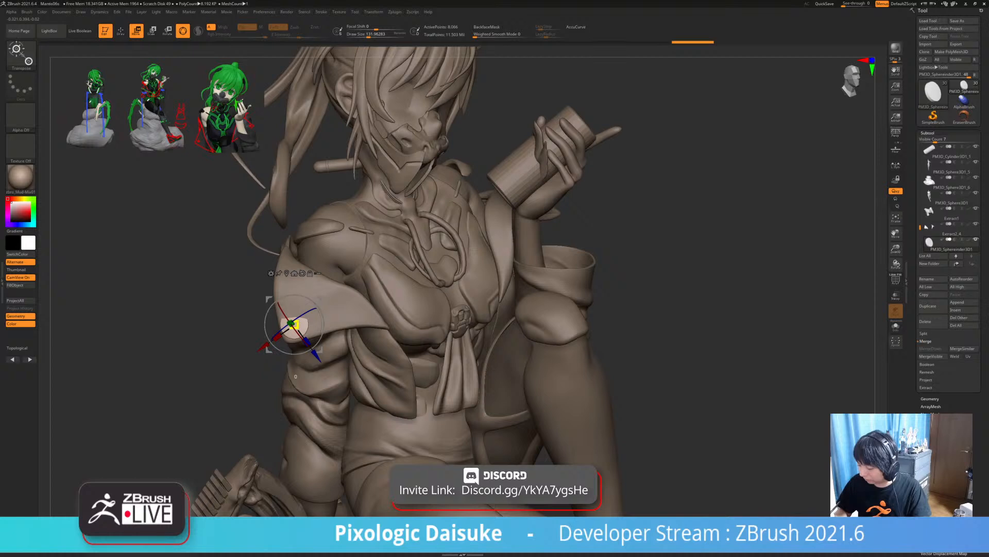
right_drag(254, 324, 297, 324)
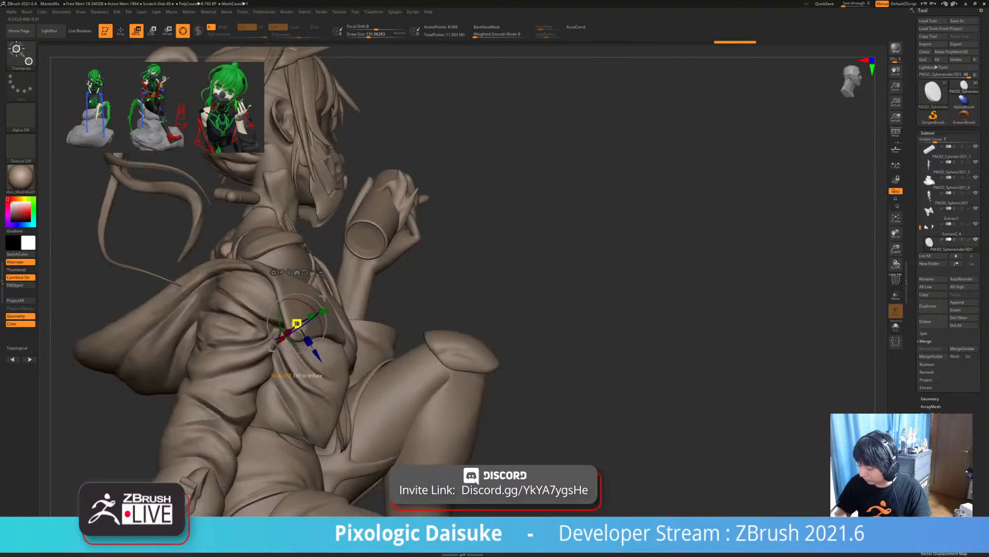
drag(301, 321, 291, 326)
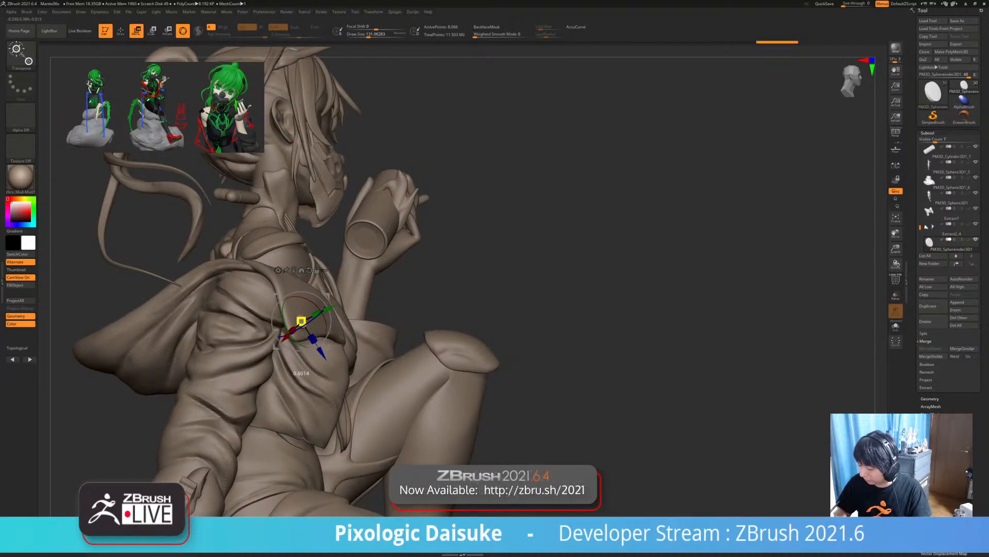
right_drag(300, 321, 330, 314)
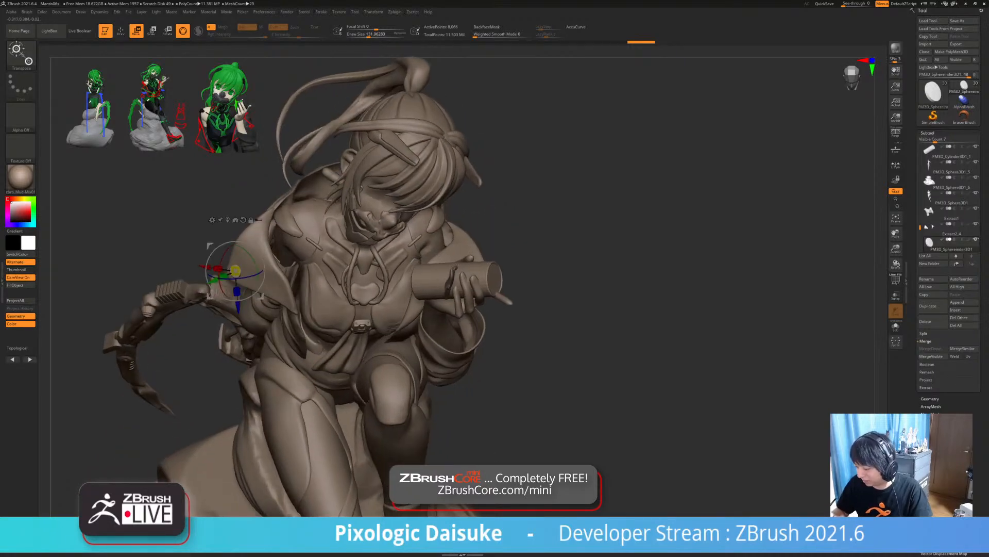
- Reselect the button disc, duplicate it and move the copy to the opposite shoulder panel
ctrl+right_drag(268, 247, 233, 364)
alt+click(268, 294)
ctrl+right_drag(329, 308, 353, 243)
alt+click(289, 293)
alt+right_drag(288, 294, 175, 251)
alt+click(207, 271)
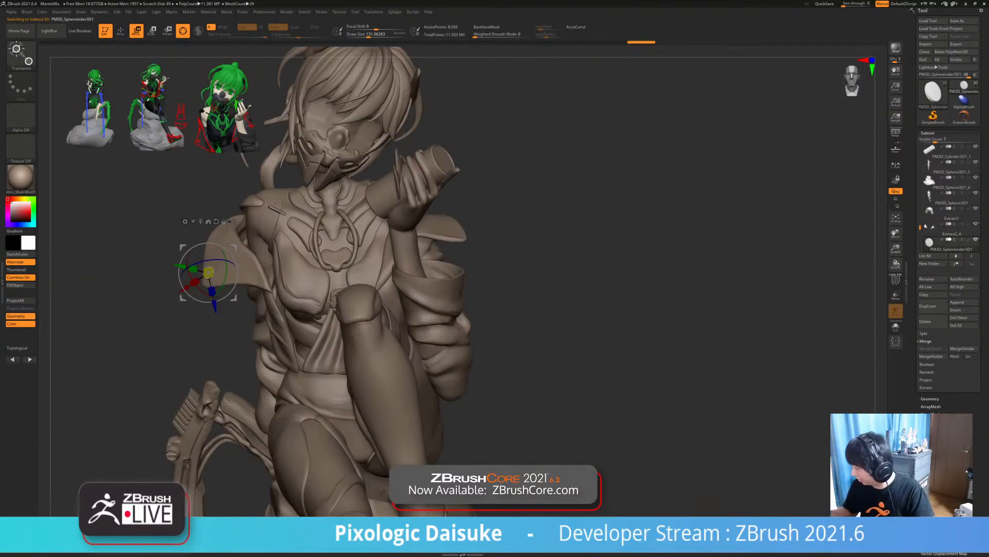
click(932, 306)
right_drag(567, 319, 587, 234)
drag(206, 274, 486, 215)
right_drag(486, 214, 497, 275)
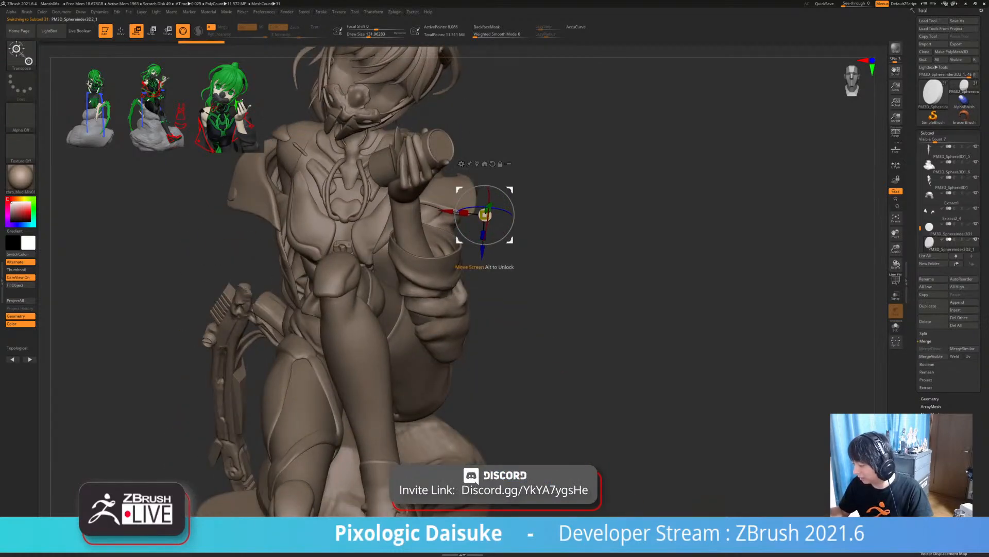
- Rotate and nudge the copied disc until it sits flush on the character's left shoulder panel
right_drag(582, 279, 320, 350)
drag(339, 227, 365, 227)
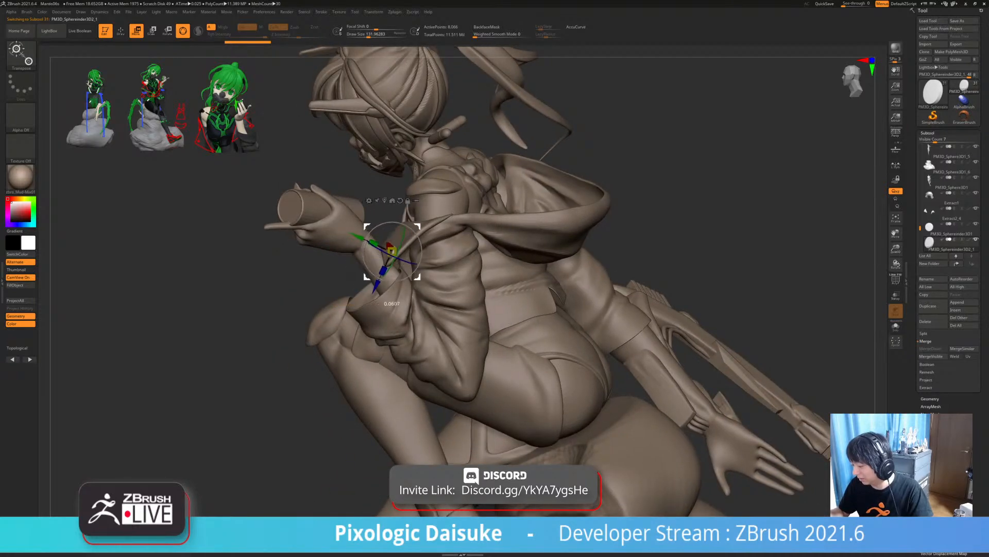
ctrl+right_drag(363, 231, 345, 276)
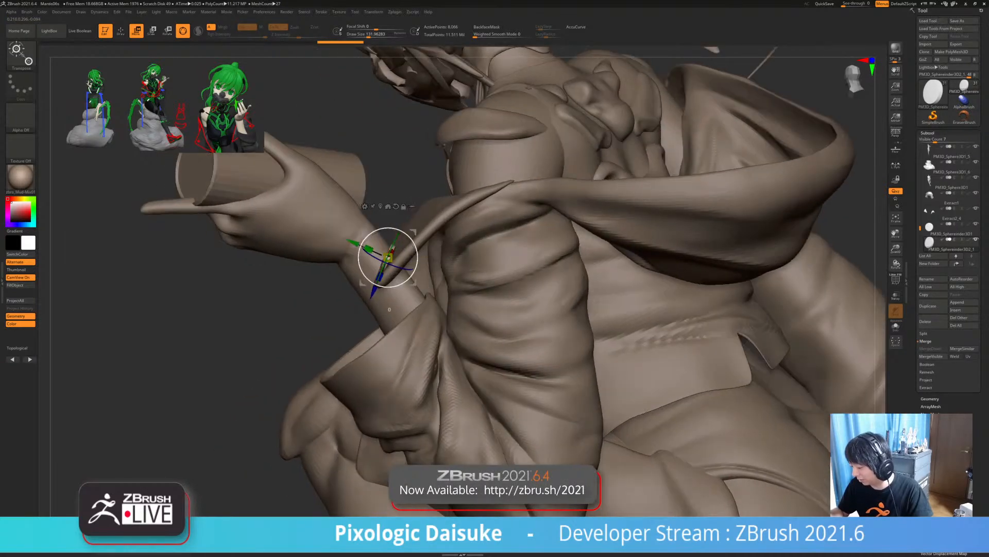
drag(414, 232, 416, 235)
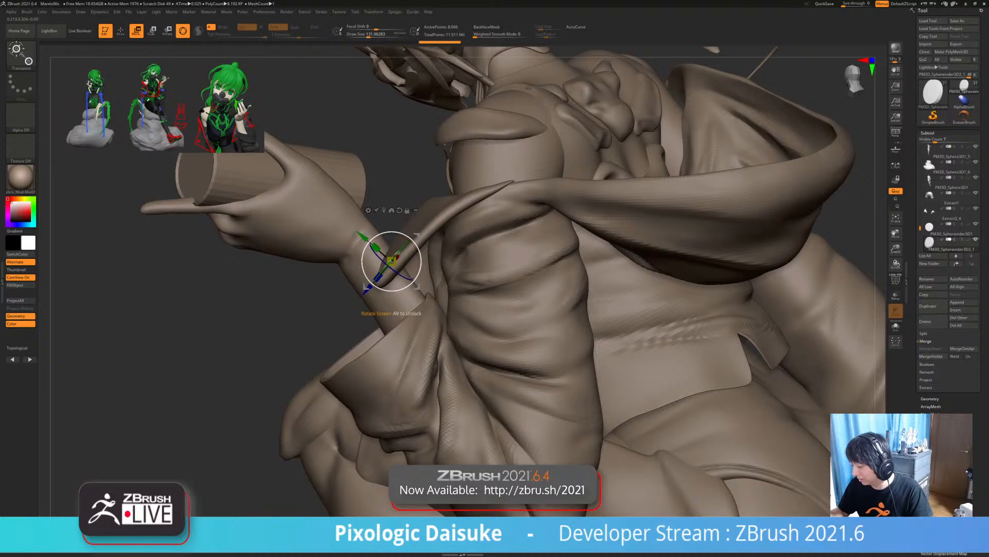
right_drag(340, 252, 412, 231)
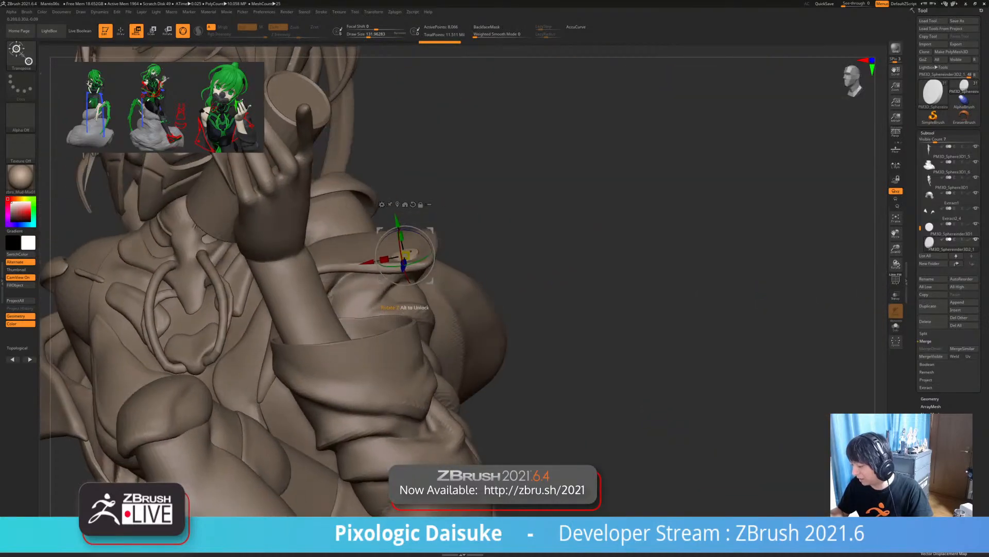
drag(430, 231, 433, 229)
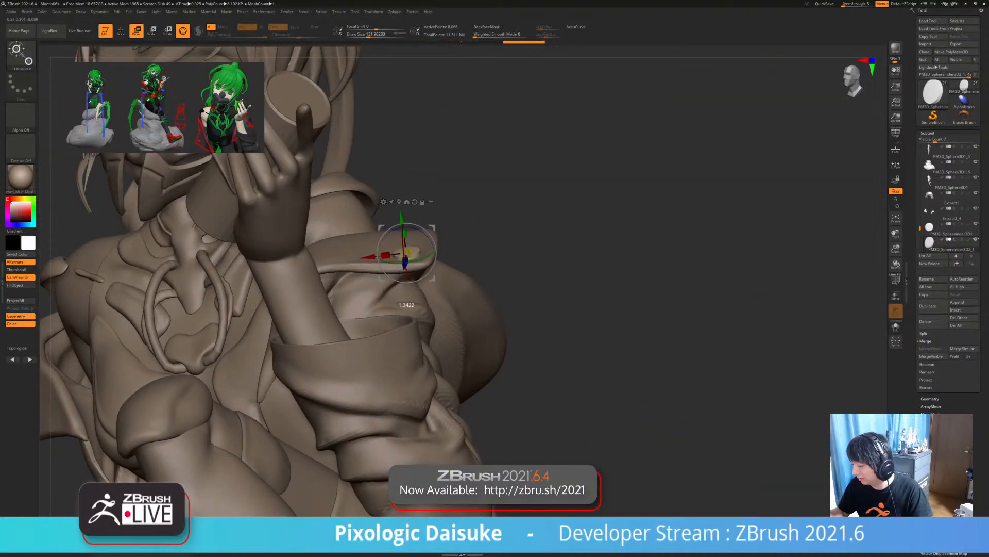
ctrl+right_drag(541, 319, 518, 308)
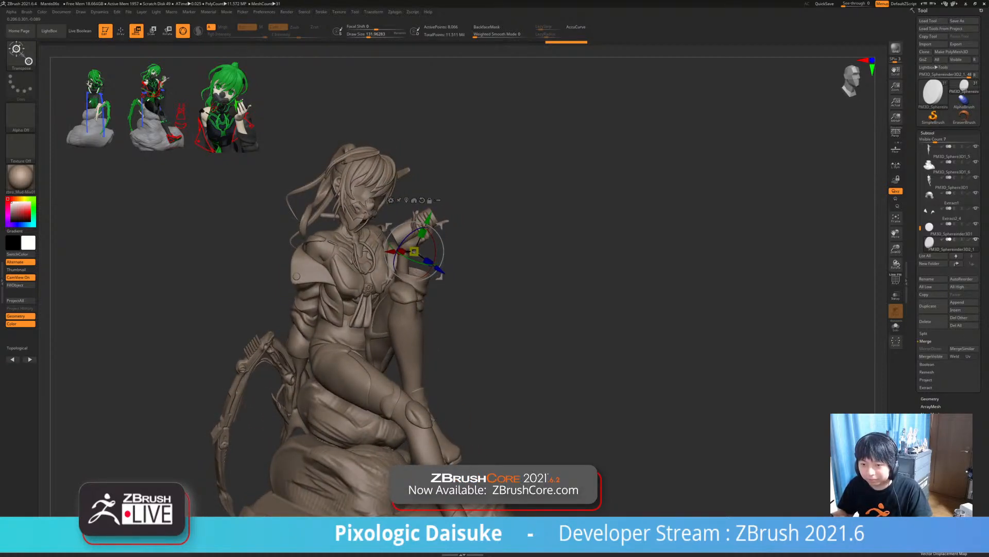
- Select the face and turn on colour display for all subtools of the figure
right_drag(521, 309, 460, 311)
right_drag(460, 312, 576, 467)
alt+click(372, 212)
ctrl+right_drag(372, 212, 372, 181)
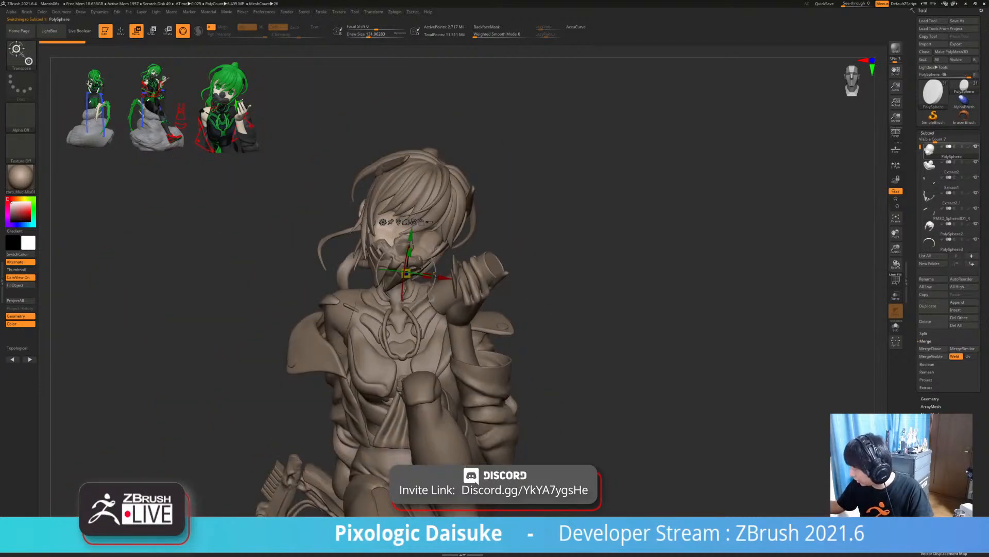
shift+click(969, 146)
right_drag(567, 310, 541, 309)
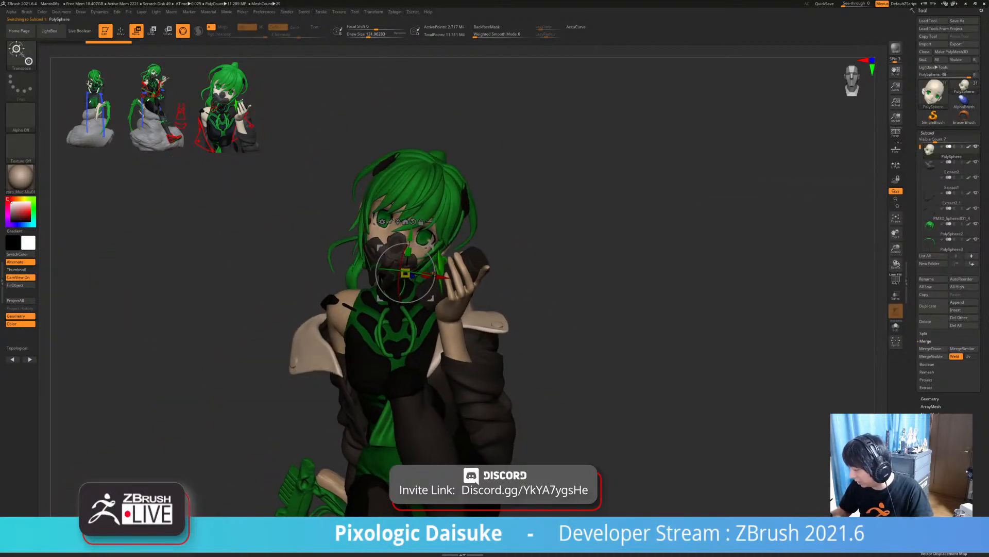
- Select the shoulder panels and fill them with the jacket's dark brown colour
ctrl+right_drag(389, 178, 431, 268)
key(shift+alt+s)
key(shift+alt+s)
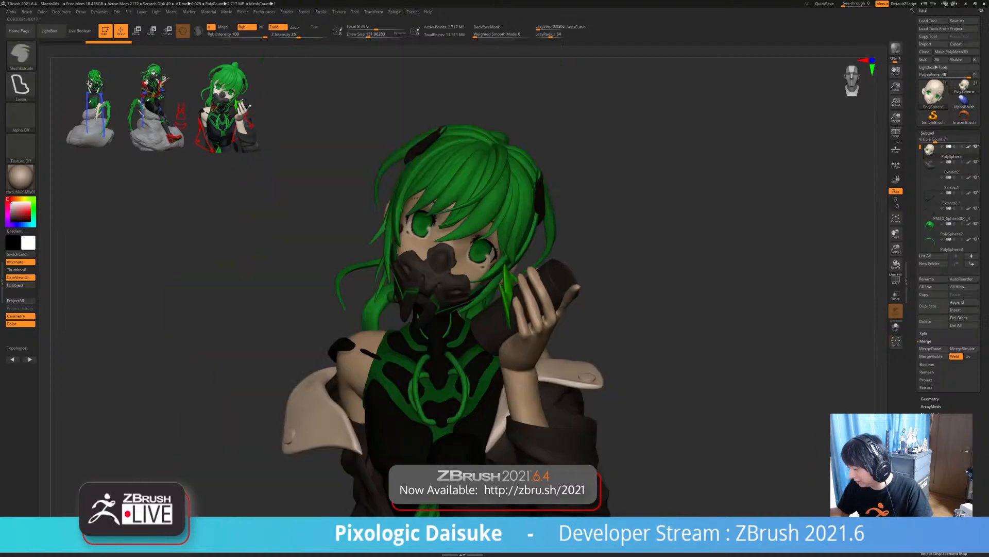
right_drag(577, 286, 487, 208)
key(shift+alt+s)
key(shift+alt+s)
alt+click(412, 170)
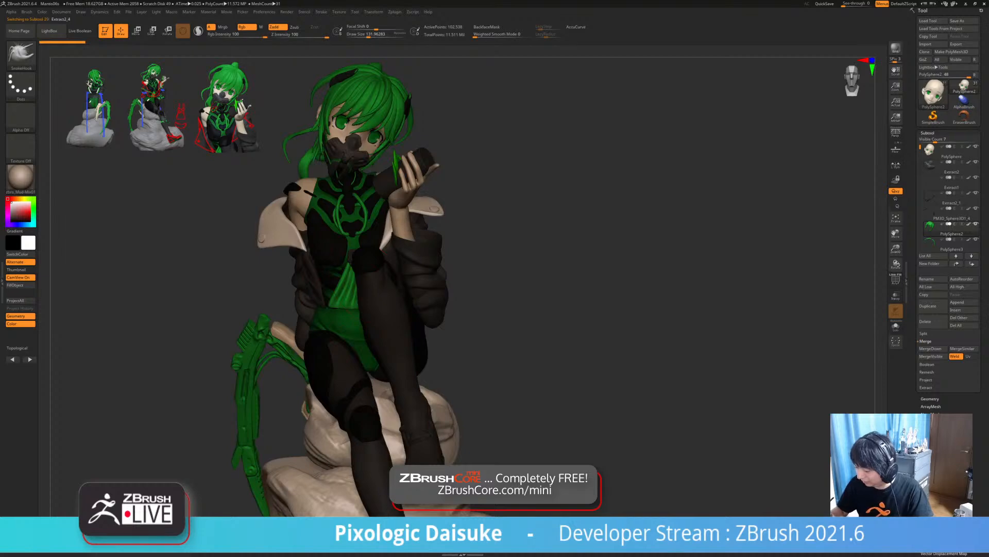
right_drag(278, 221, 329, 281)
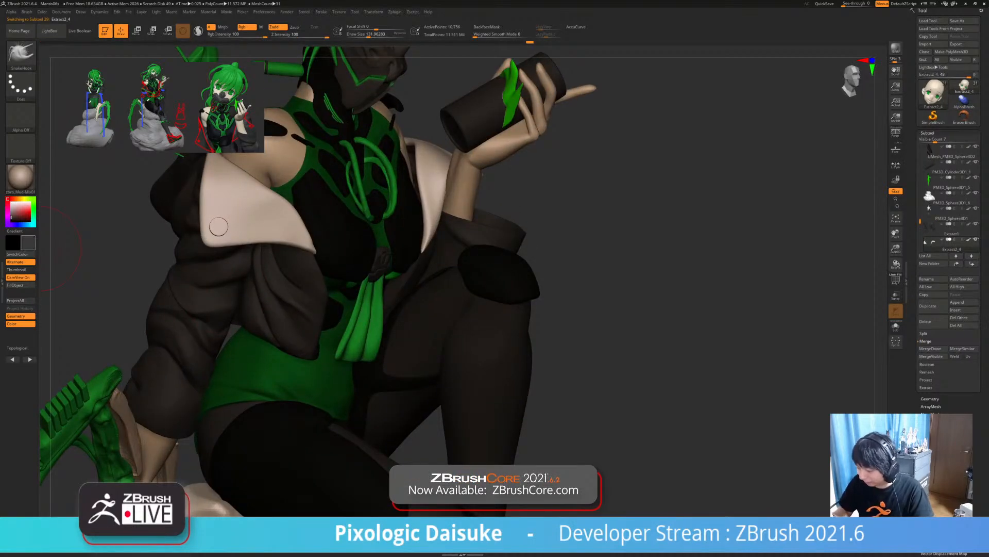
click(15, 285)
- Fill the disc on the character's right shoulder panel with dark green and merge it with its copy
right_drag(329, 248, 230, 294)
mouse_move(162, 276)
alt+right_down()
mouse_move(157, 285)
mouse_move(227, 305)
alt+right_up()
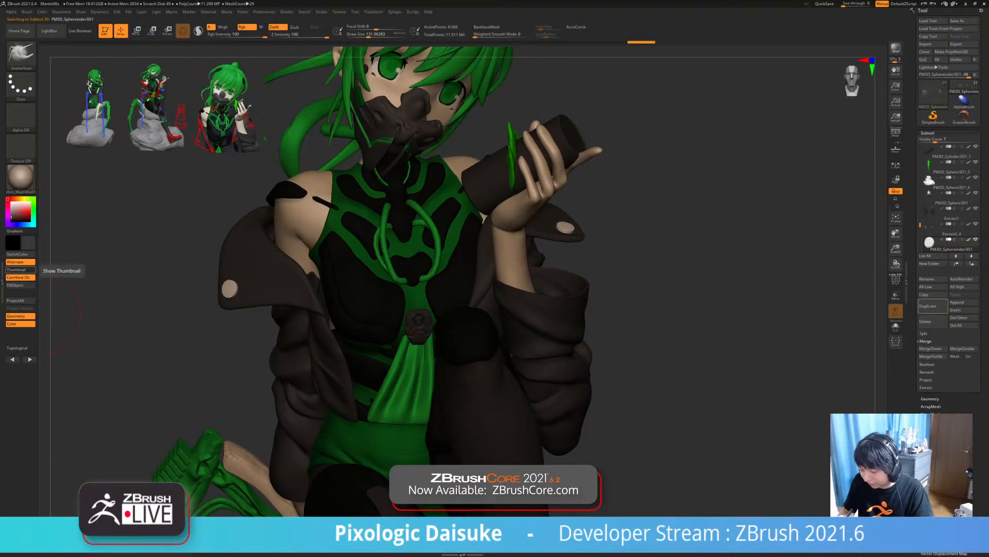
drag(28, 243, 292, 230)
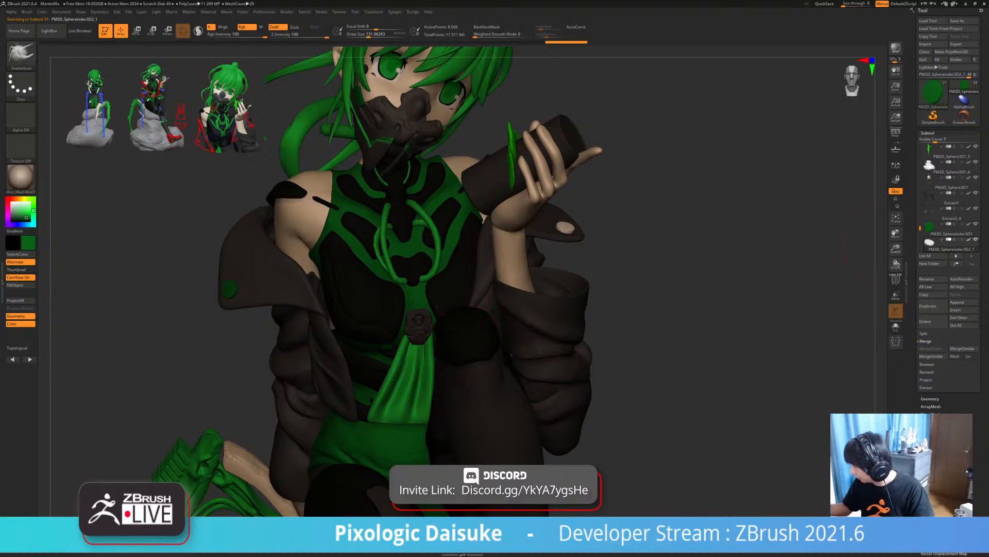
click(930, 348)
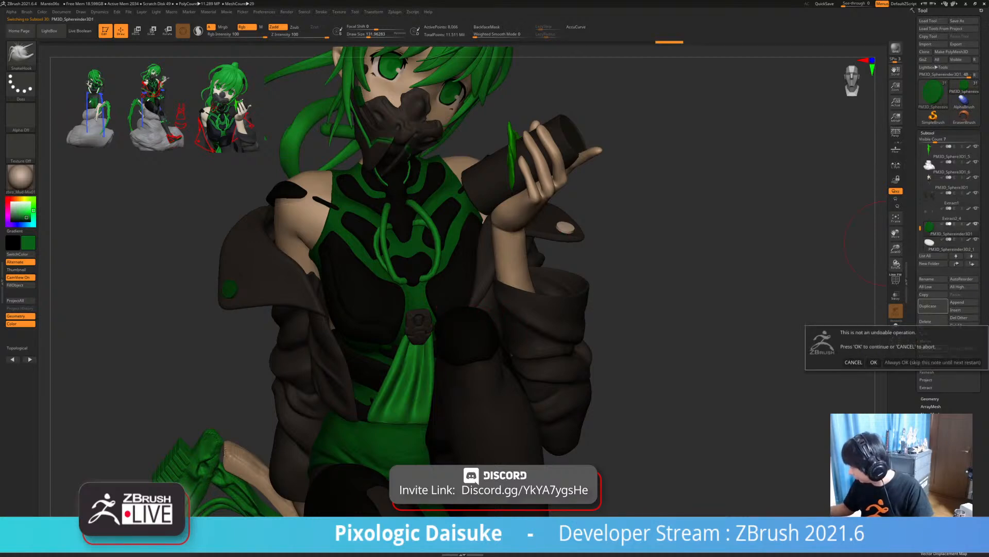
click(874, 362)
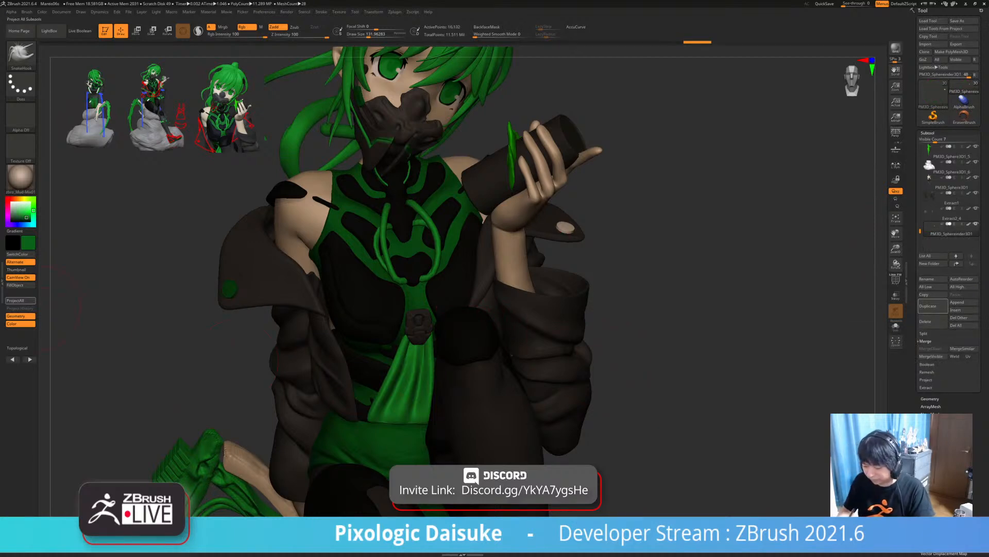
- Examine the green button discs on both shoulder panels from several angles, on the figure and in isolation
mouse_move(222, 340)
ctrl+right_down()
mouse_move(221, 278)
mouse_move(279, 284)
mouse_move(278, 340)
ctrl+right_up()
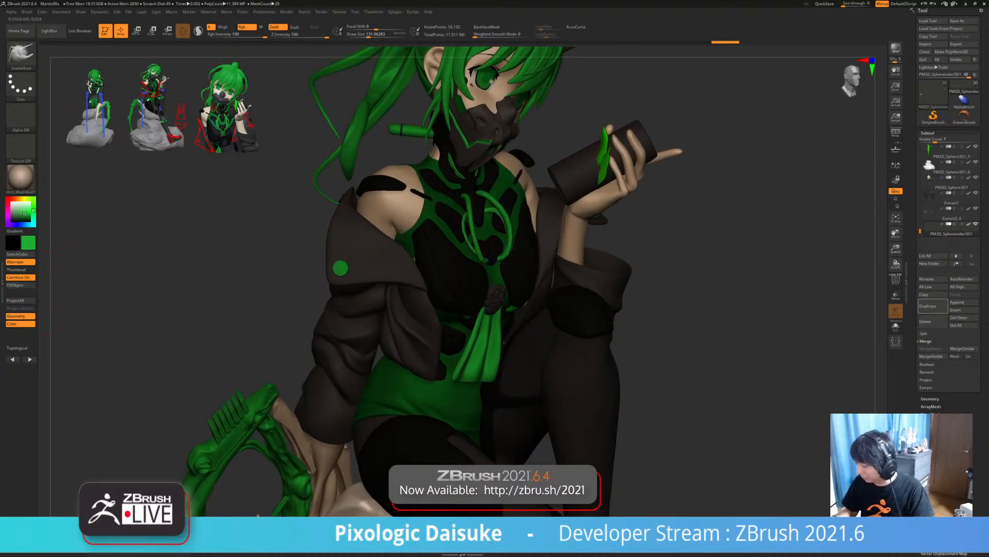
right_drag(258, 293, 165, 293)
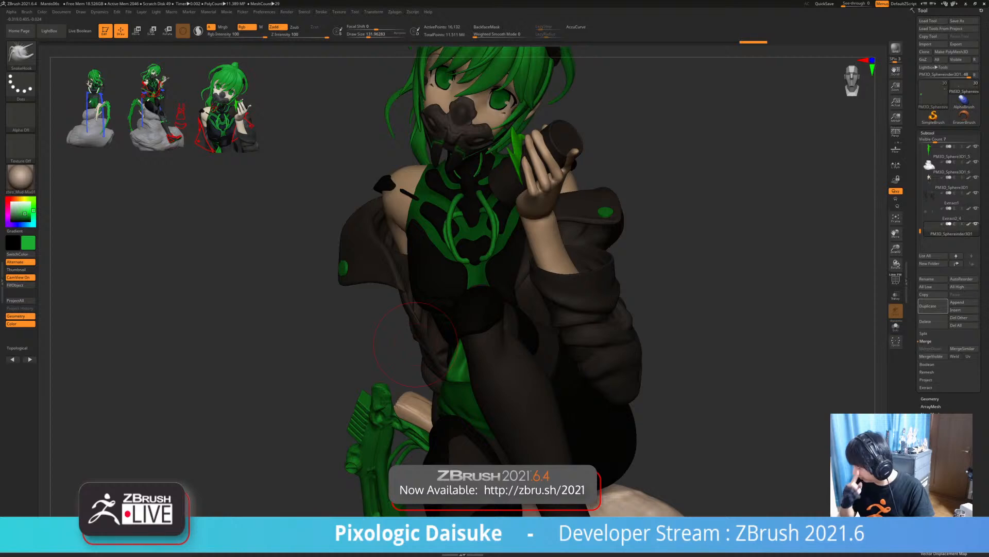
right_drag(384, 372, 369, 351)
key(shift+d)
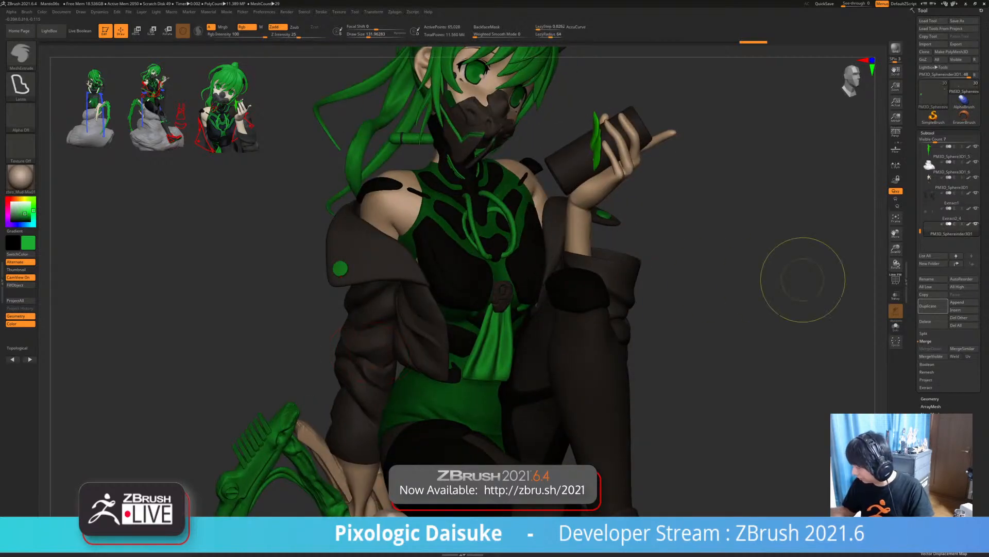
click(896, 280)
click(896, 280)
ctrl+right_drag(356, 351, 370, 366)
key(b)
key(s)
key(h)
key(alt+s)
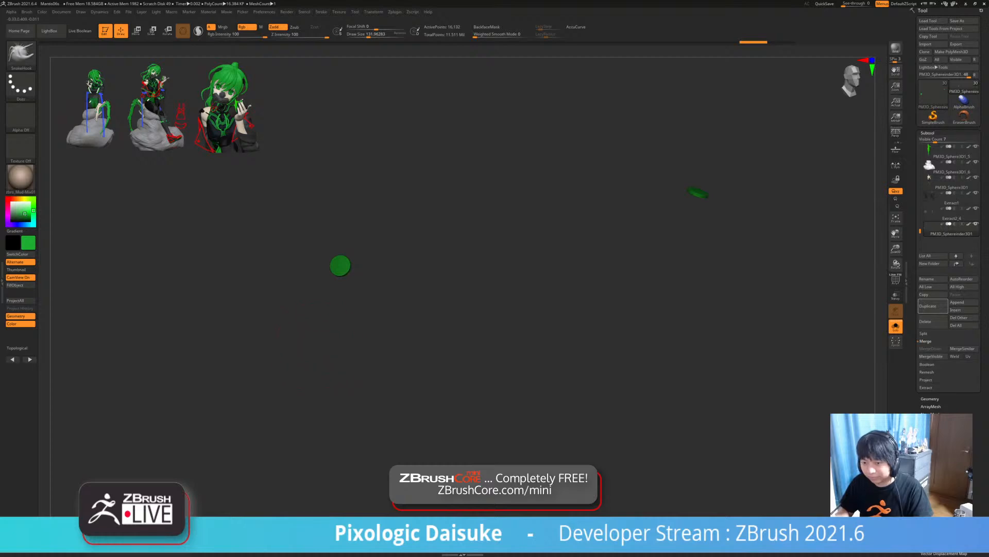
key(alt+s)
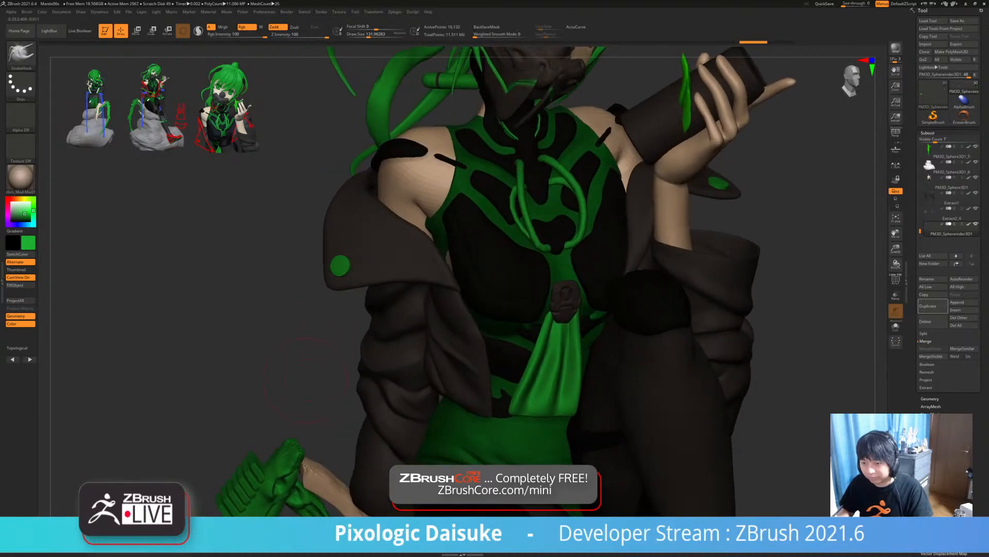
key(alt+s)
ctrl+right_drag(306, 381, 306, 368)
key(alt+s)
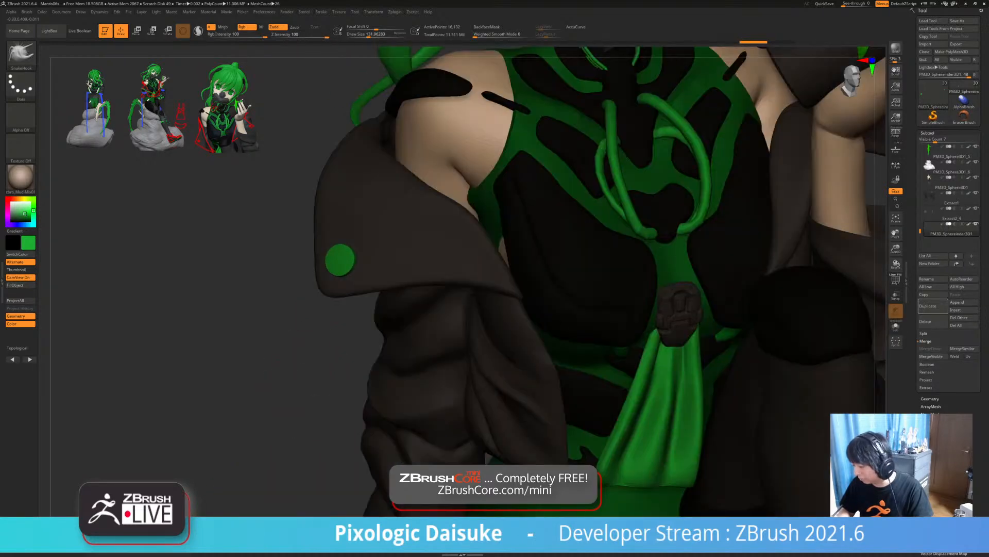
- Select the jacket's shoulder panels, isolate them, and make DamStandard the active brush
right_drag(247, 356, 261, 303)
alt+click(356, 246)
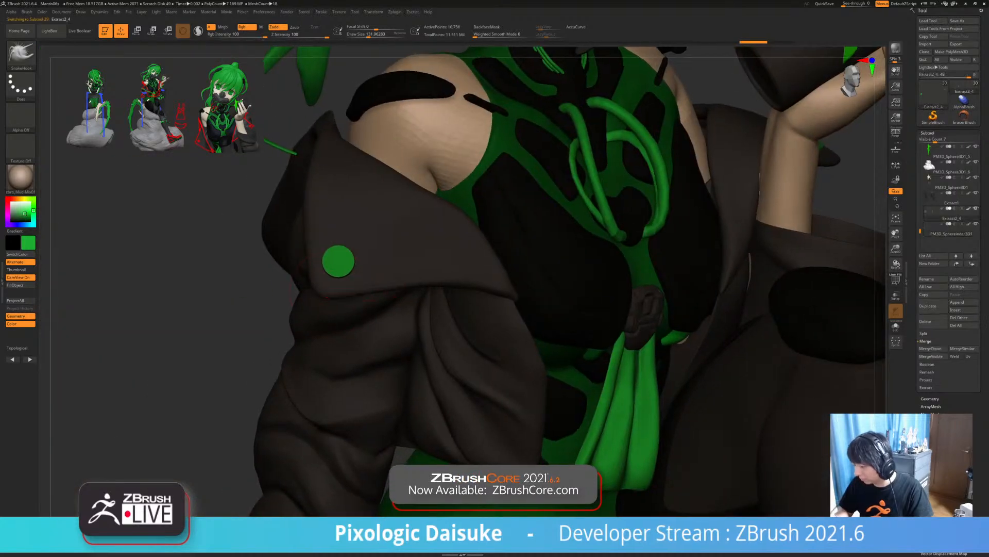
mouse_move(355, 246)
alt+right_down()
mouse_move(283, 307)
mouse_move(255, 286)
mouse_move(278, 294)
alt+right_up()
key(alt+s)
key(alt+s)
click(21, 54)
click(126, 53)
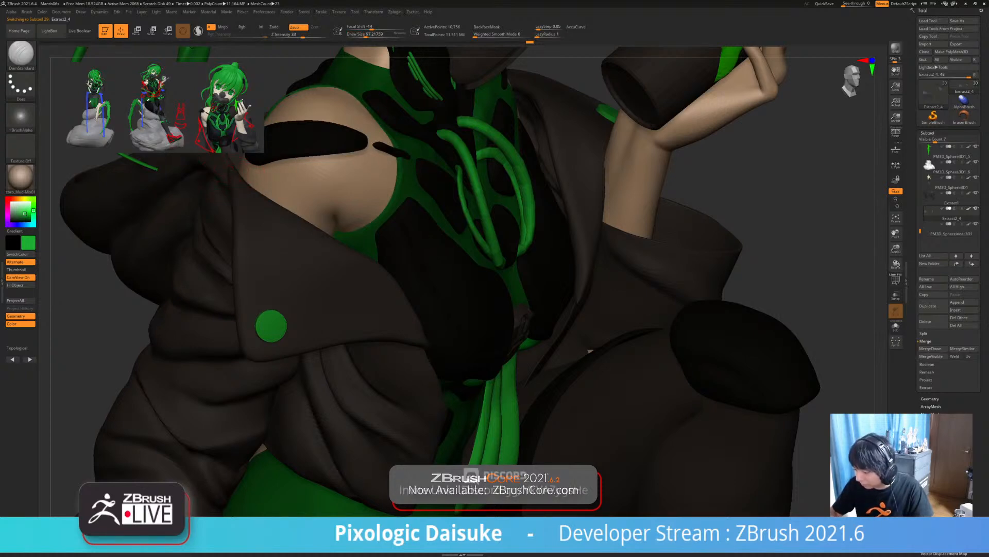
key(ctrl+z)
key(alt+s)
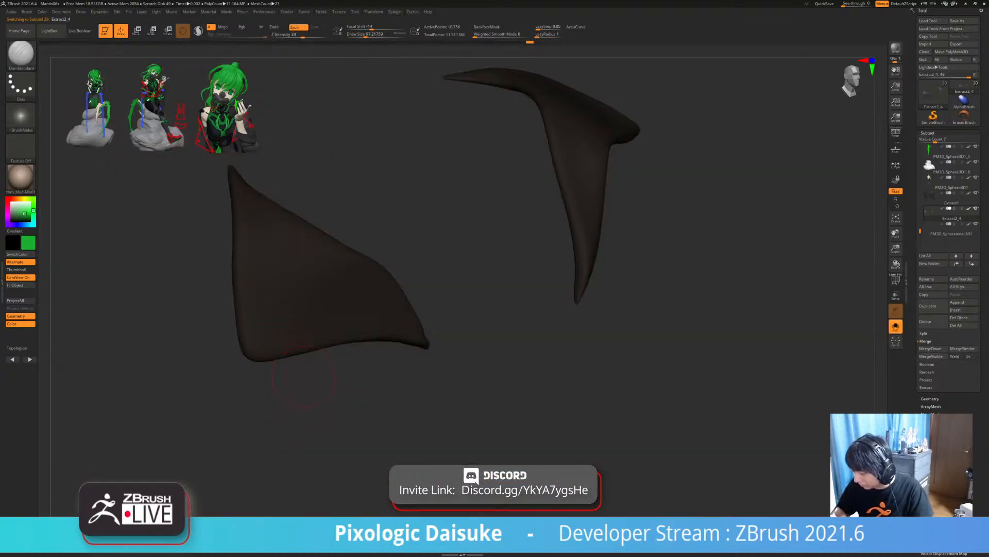
- Carve along the edges of the character's right shoulder panel with the DamStandard brush and smooth the strokes
right_drag(293, 348, 264, 308)
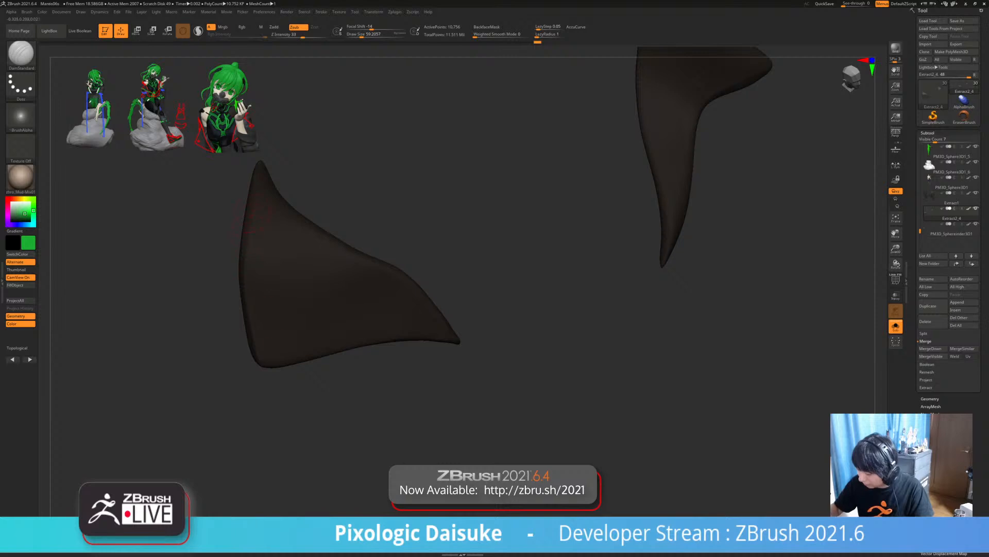
mouse_move(267, 348)
right_down()
mouse_move(288, 381)
mouse_move(273, 309)
mouse_move(266, 335)
right_up()
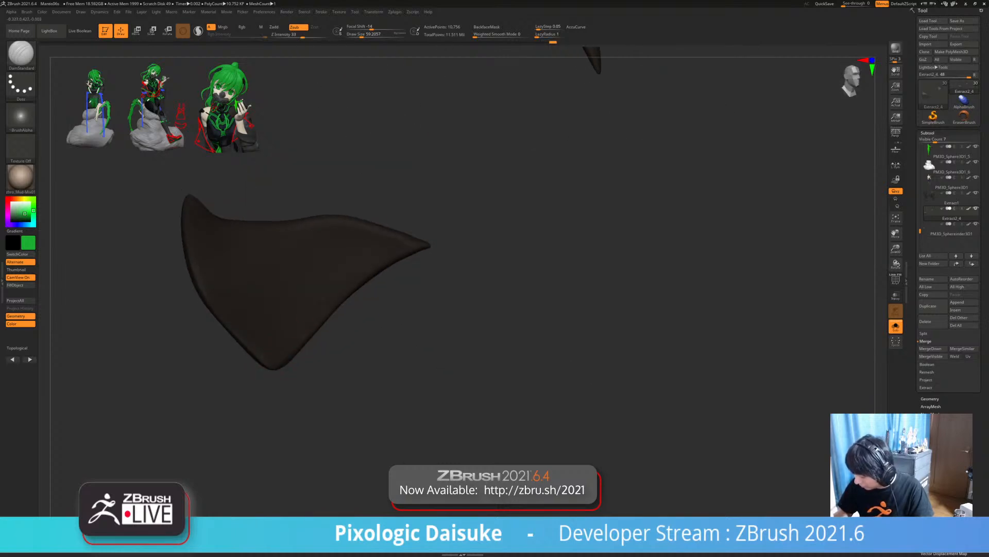
drag(333, 326, 371, 276)
ctrl+right_drag(371, 275, 370, 253)
right_drag(371, 247, 412, 247)
ctrl+right_drag(413, 247, 415, 261)
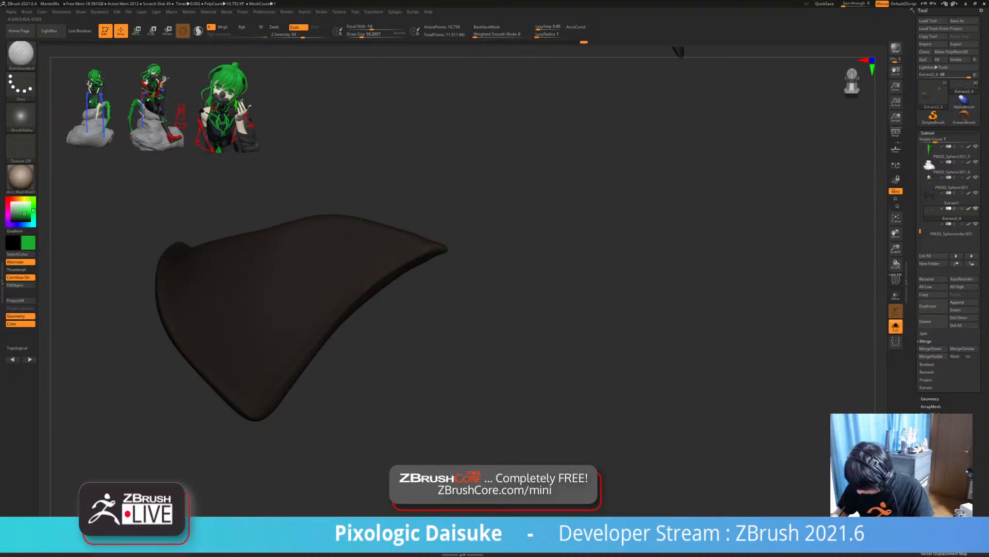
drag(283, 385, 273, 397)
mouse_move(292, 358)
ctrl+right_down()
mouse_move(298, 342)
mouse_move(270, 347)
ctrl+right_up()
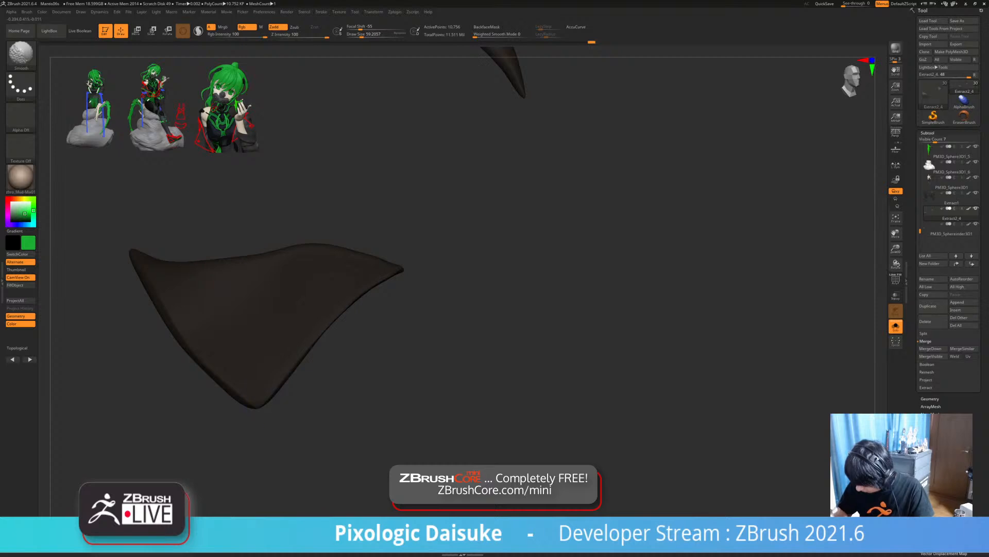
shift+drag(274, 344, 298, 340)
shift+drag(389, 274, 397, 271)
- Carve along the lower edge of the character's left shoulder panel with the DamStandard brush
mouse_move(407, 304)
ctrl+right_down()
mouse_move(405, 273)
mouse_move(412, 293)
mouse_move(383, 271)
mouse_move(309, 330)
mouse_move(327, 332)
mouse_move(325, 363)
mouse_move(355, 355)
mouse_move(313, 305)
ctrl+right_up()
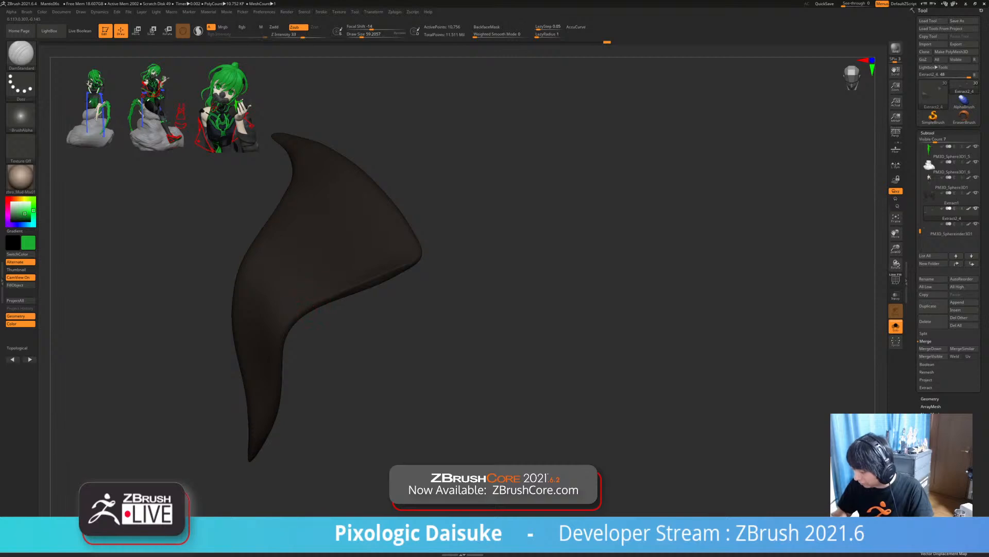
drag(312, 308, 369, 286)
mouse_move(361, 274)
right_down()
mouse_move(410, 254)
mouse_move(368, 288)
right_up()
drag(312, 315, 396, 284)
drag(270, 390, 312, 315)
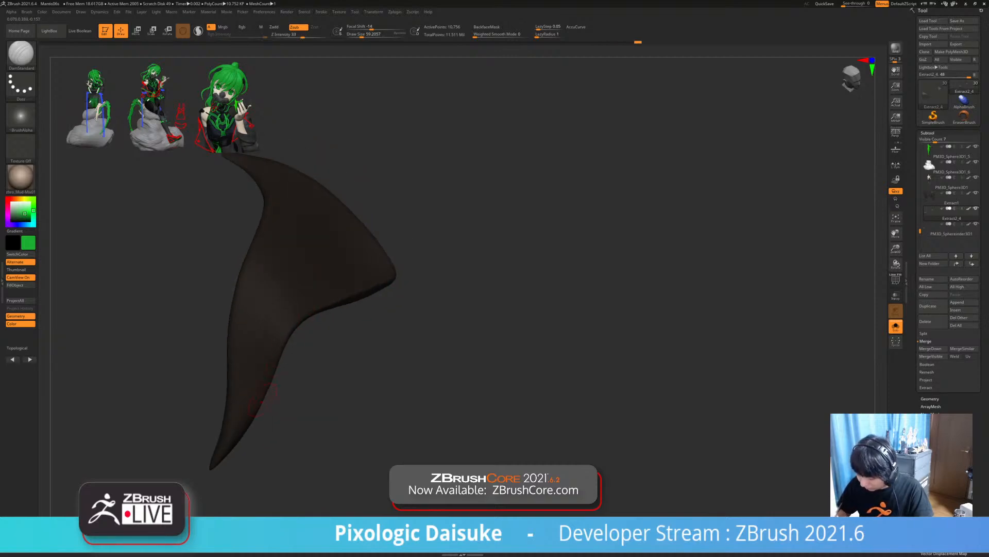
mouse_move(368, 310)
right_down()
mouse_move(335, 356)
mouse_move(358, 361)
mouse_move(396, 320)
right_up()
mouse_move(260, 416)
ctrl+right_down()
mouse_move(335, 354)
mouse_move(453, 295)
mouse_move(457, 274)
ctrl+right_up()
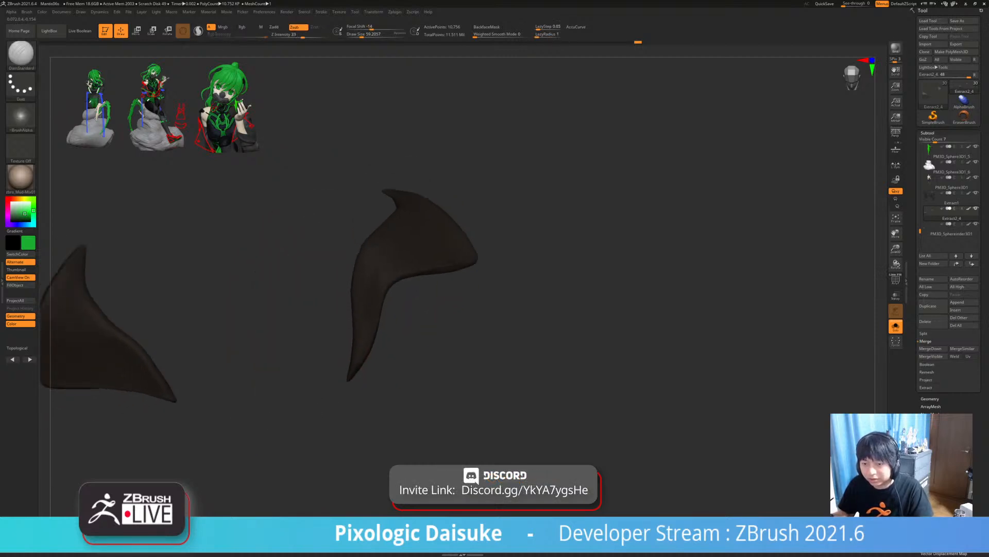
- Examine the shoulder panels on the full figure from several angles, including with their wireframe displayed
click(896, 326)
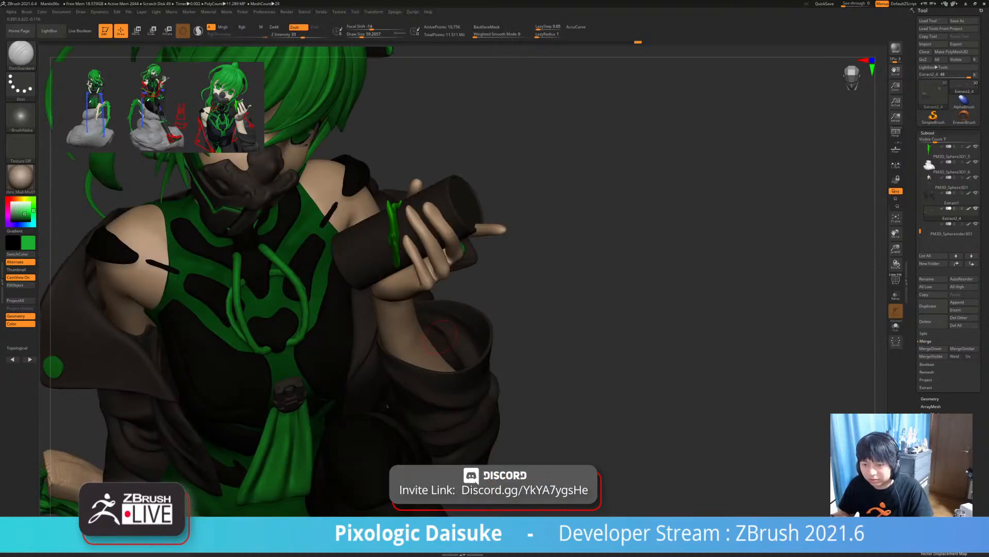
right_drag(439, 336, 494, 327)
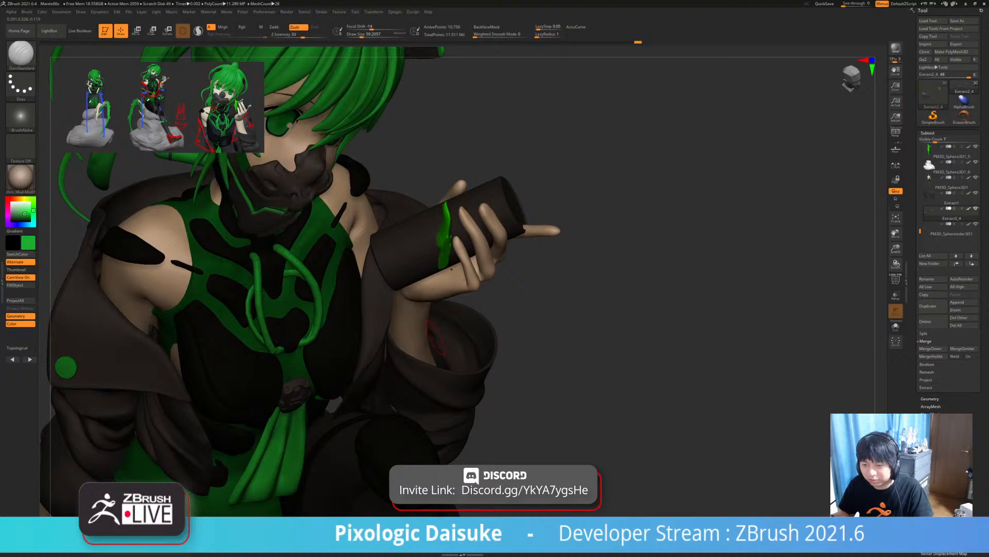
ctrl+right_drag(438, 338, 551, 328)
click(896, 327)
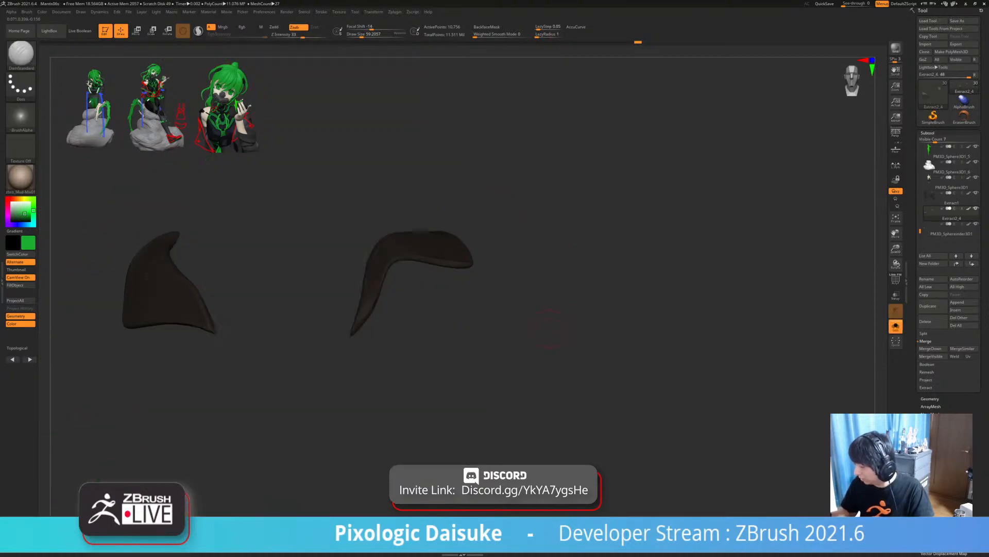
click(895, 327)
click(895, 280)
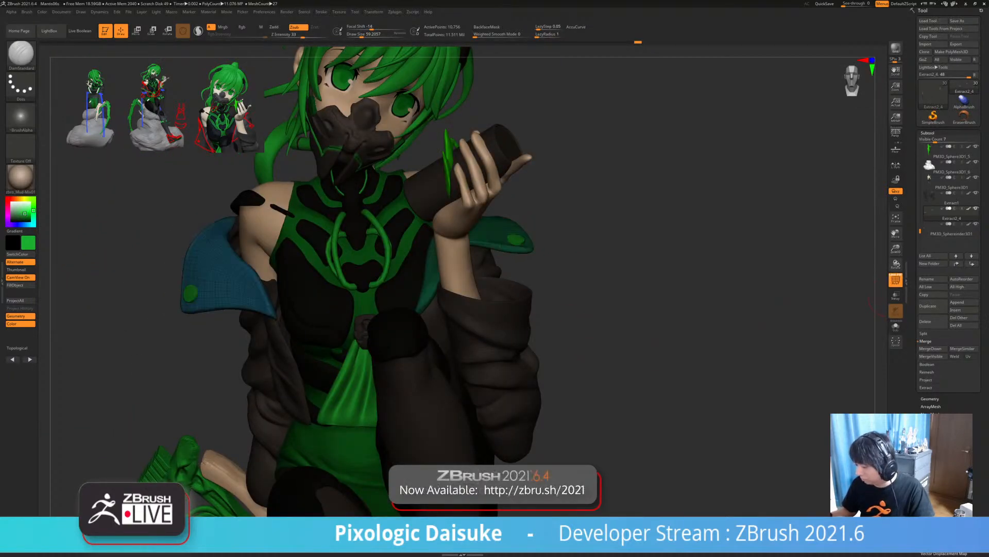
right_drag(577, 320, 610, 350)
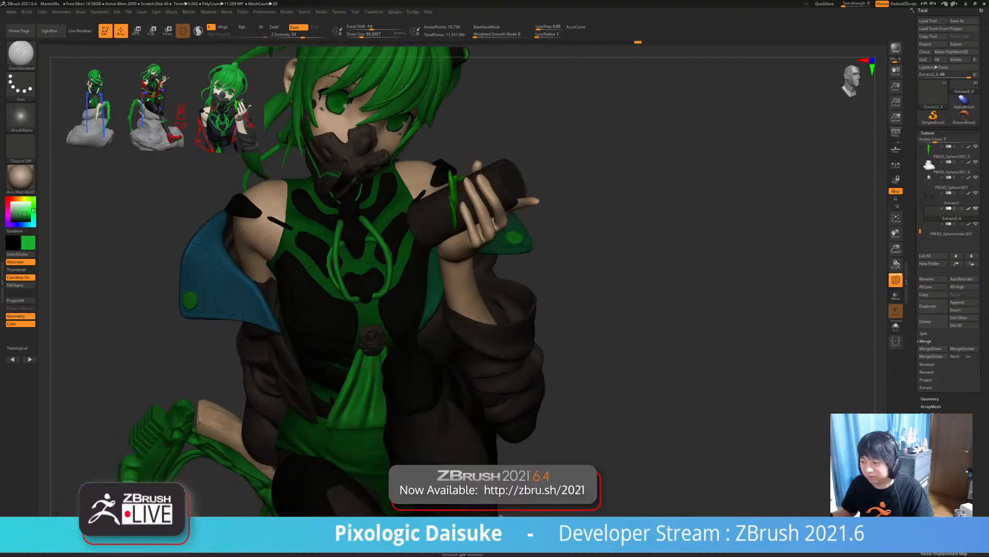
right_drag(542, 394, 573, 364)
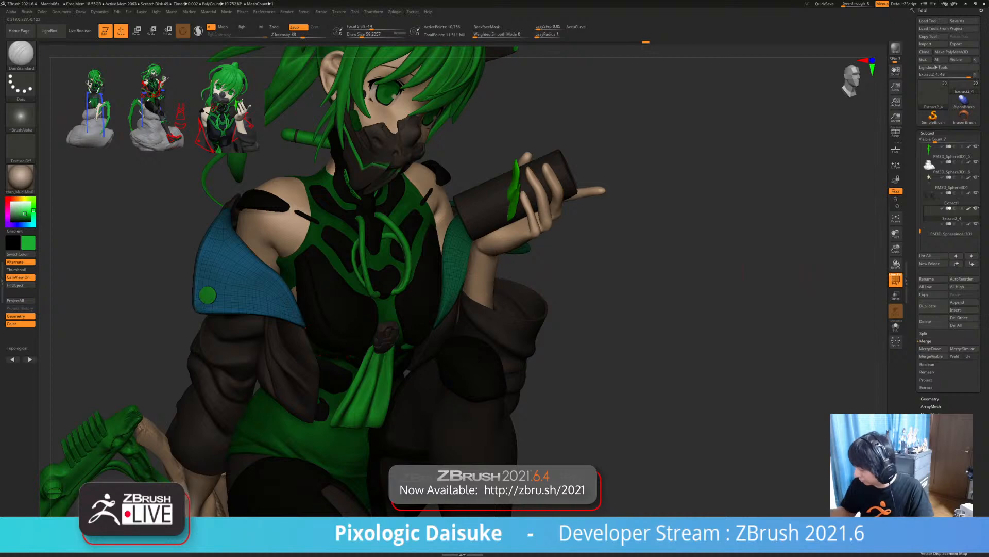
- Hide the wireframe and subdivide the shoulder panels once
key(shift+f)
key(ctrl+d)
mouse_move(520, 352)
ctrl+right_down()
mouse_move(510, 302)
mouse_move(438, 304)
ctrl+right_up()
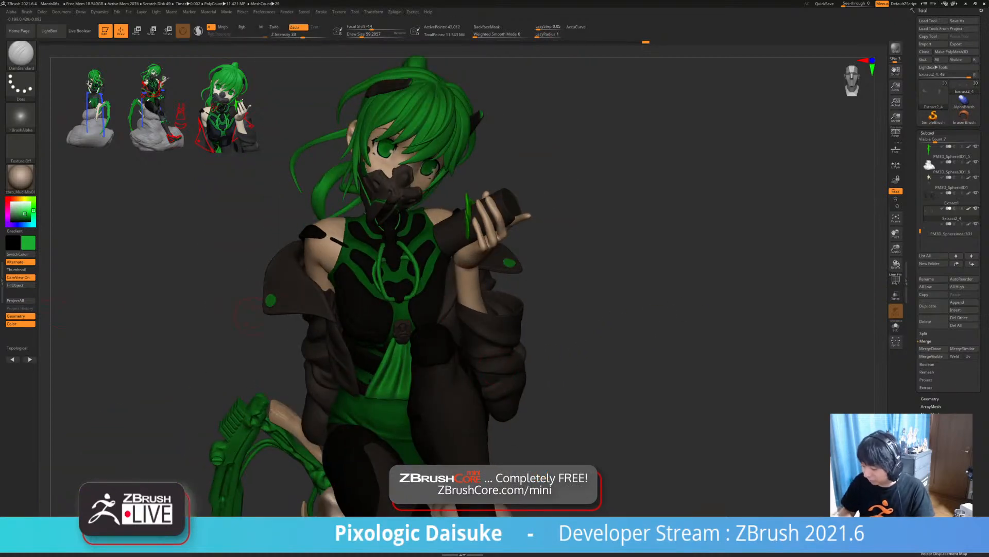
- Select the merged button discs, isolate them, and check their wireframe
click(896, 279)
right_drag(845, 307, 863, 308)
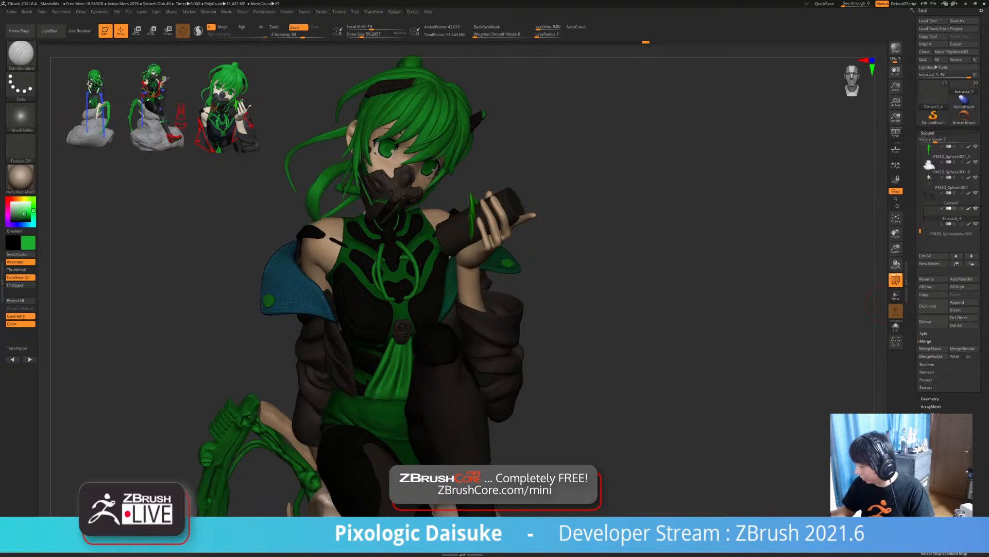
click(896, 326)
click(895, 326)
click(952, 230)
key(alt+s)
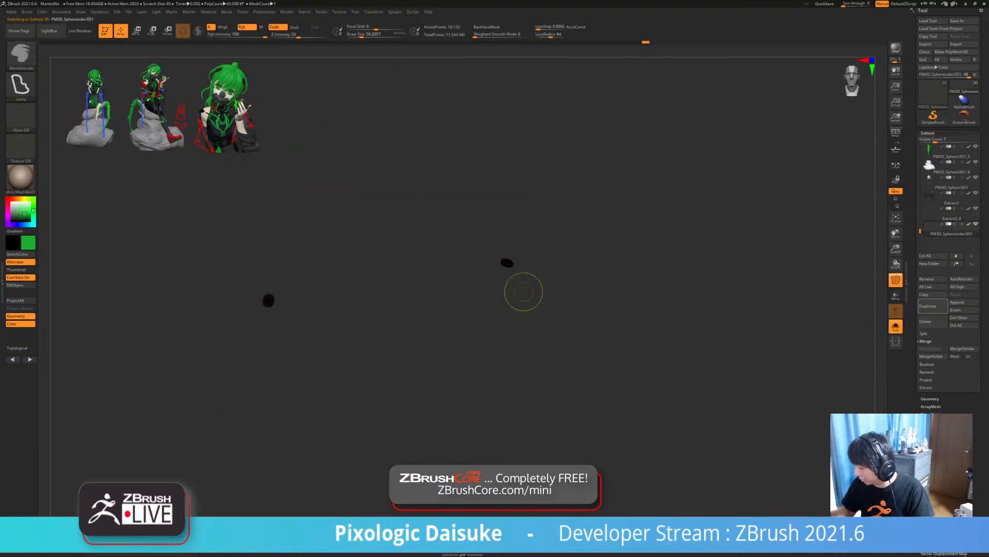
mouse_move(523, 292)
ctrl+right_down()
mouse_move(524, 366)
mouse_move(523, 312)
mouse_move(625, 270)
ctrl+right_up()
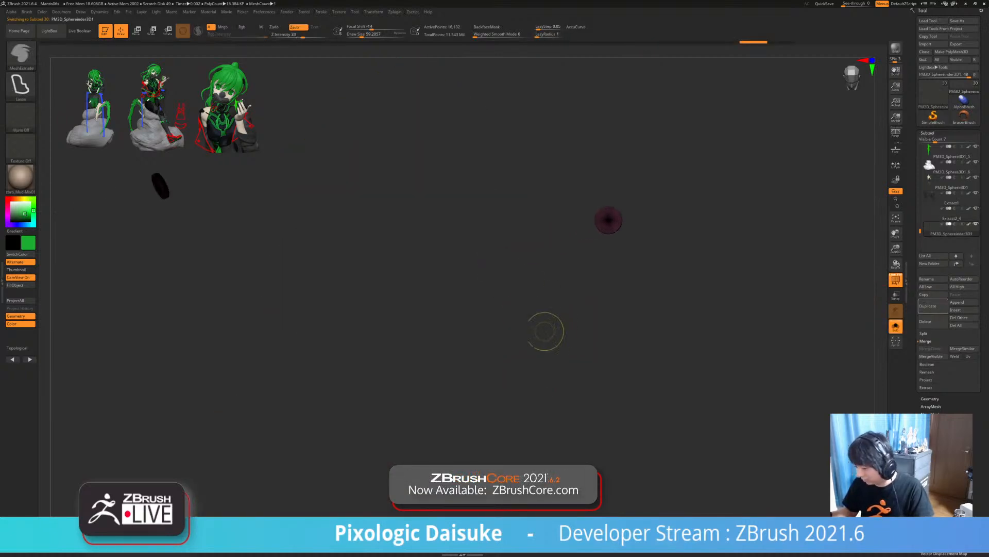
mouse_move(546, 330)
ctrl+right_down()
mouse_move(545, 295)
mouse_move(552, 299)
ctrl+right_up()
click(896, 279)
- Remesh the two isolated button discs to a lighter topology with the wireframe displayed
alt+right_drag(449, 332, 414, 377)
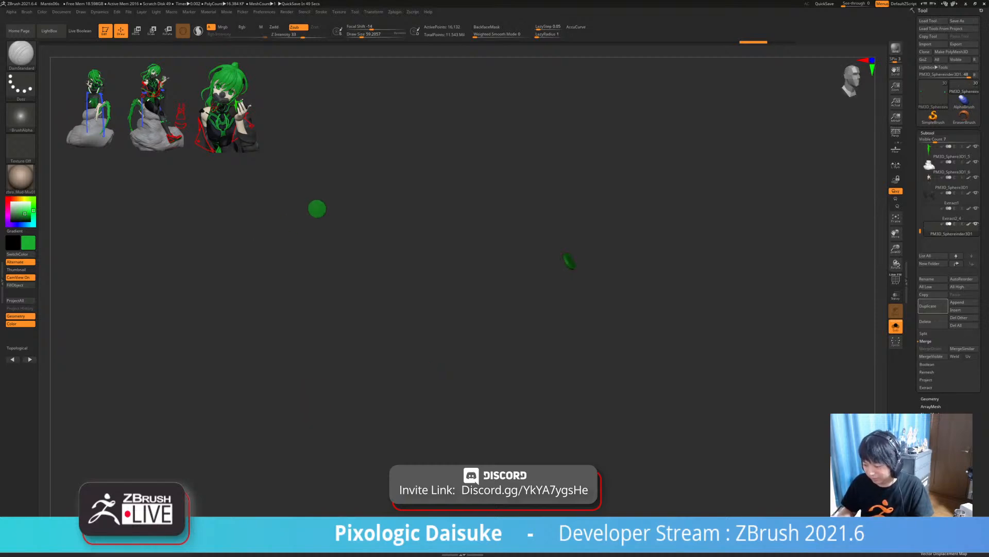
click(895, 278)
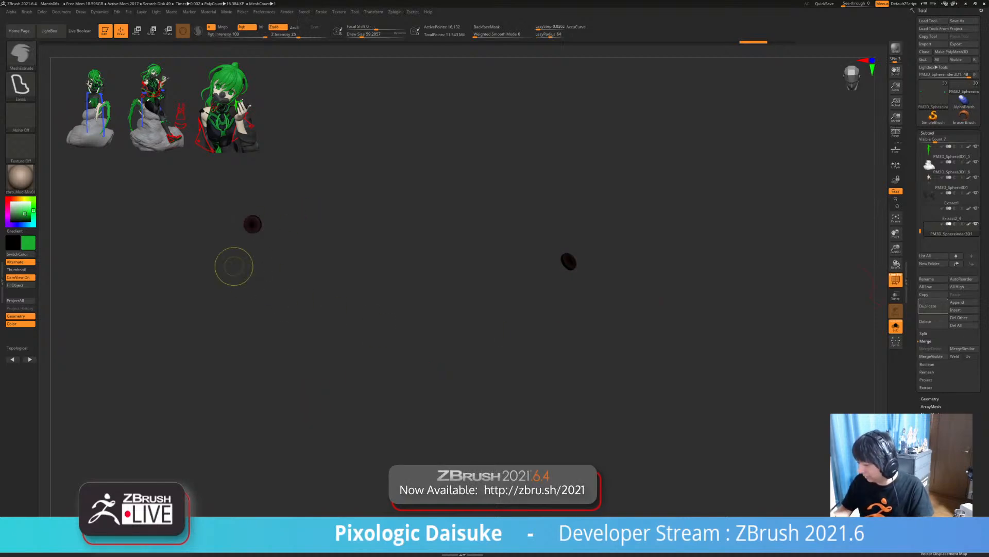
ctrl+right_drag(234, 265, 413, 330)
ctrl+right_drag(413, 329, 472, 346)
alt+right_drag(472, 346, 505, 424)
mouse_move(506, 424)
right_down()
mouse_move(538, 413)
mouse_move(455, 385)
right_up()
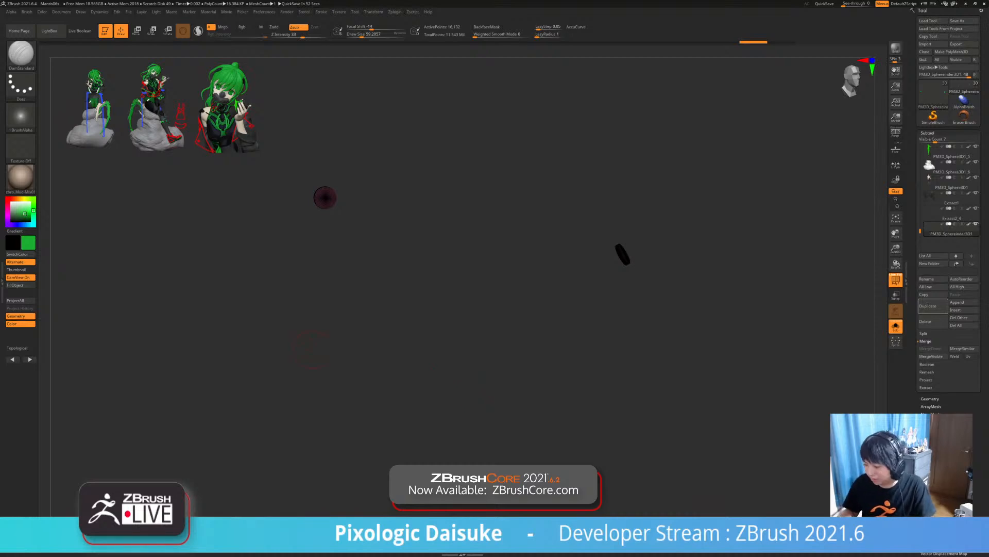
key(shift+f)
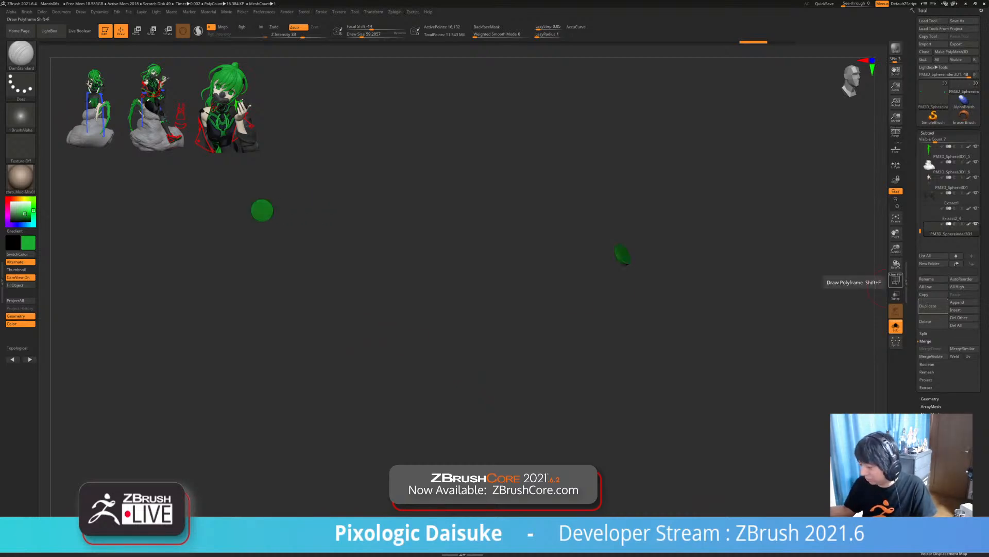
key(shift+f)
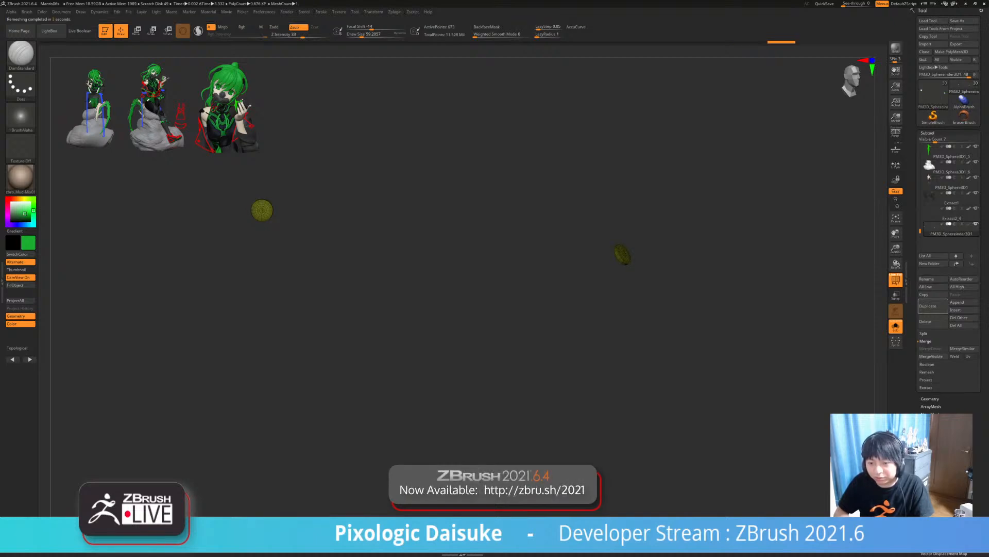
- Show the whole figure again, hide the wireframe, and subdivide the button discs once
click(279, 353)
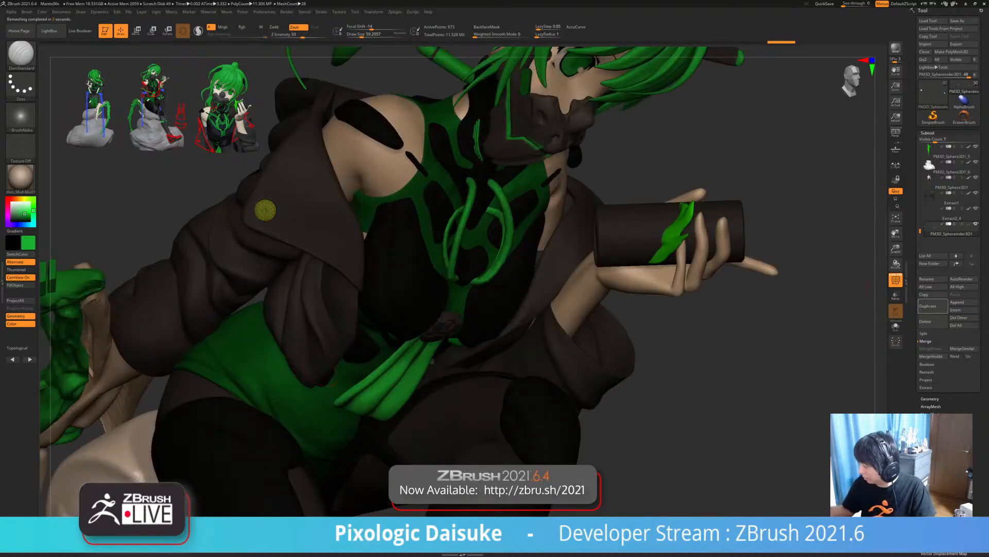
key(shift+f)
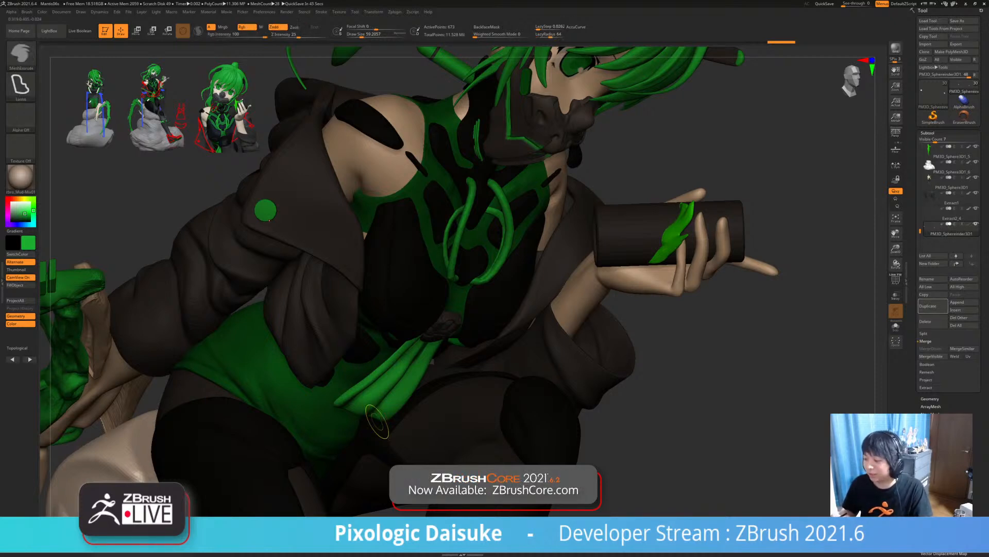
key(ctrl+d)
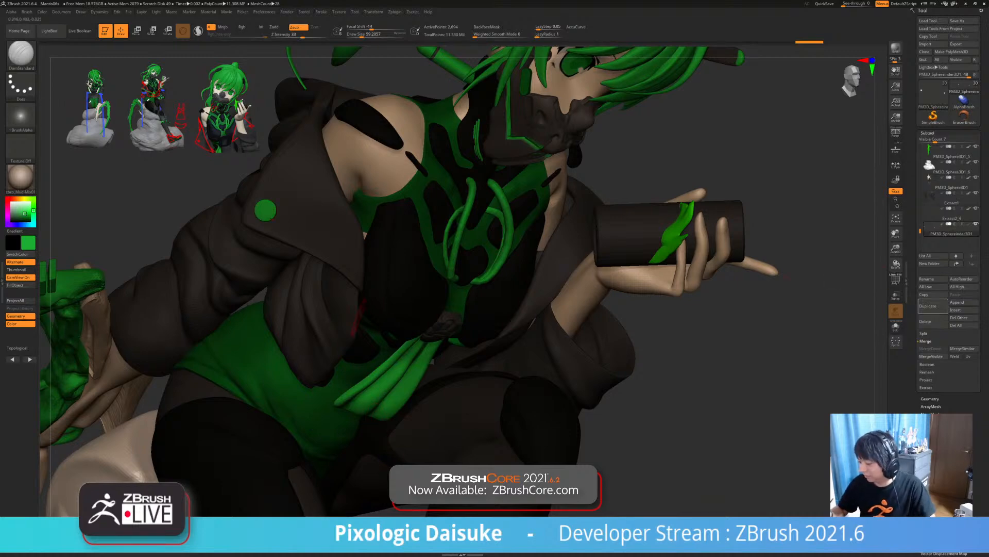
mouse_move(359, 317)
ctrl+right_down()
mouse_move(412, 360)
mouse_move(344, 355)
mouse_move(433, 358)
mouse_move(405, 356)
mouse_move(369, 383)
ctrl+right_up()
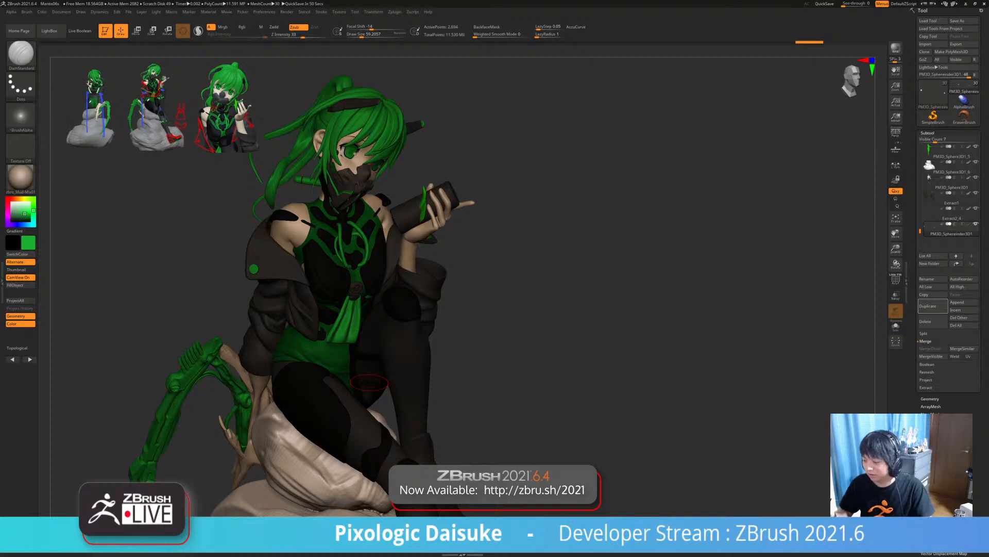
- Select the jacket's shoulder panels, isolate them, and frame one panel
alt+click(281, 253)
mouse_move(319, 288)
right_down()
mouse_move(426, 302)
mouse_move(395, 326)
mouse_move(520, 338)
mouse_move(443, 312)
mouse_move(542, 342)
mouse_move(490, 361)
mouse_move(452, 292)
right_up()
key(alt+s)
key(alt+s)
key(alt+s)
mouse_move(309, 319)
alt+right_down()
mouse_move(359, 294)
mouse_move(367, 357)
mouse_move(442, 338)
alt+right_up()
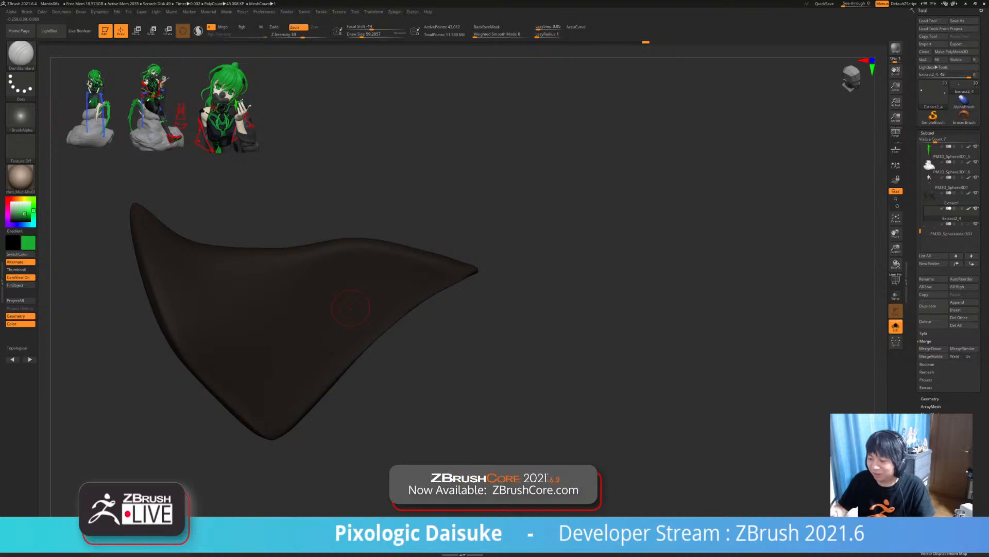
- Switch to the Standard brush and set it to paint colour only, with Rgb on and Zadd off
click(20, 53)
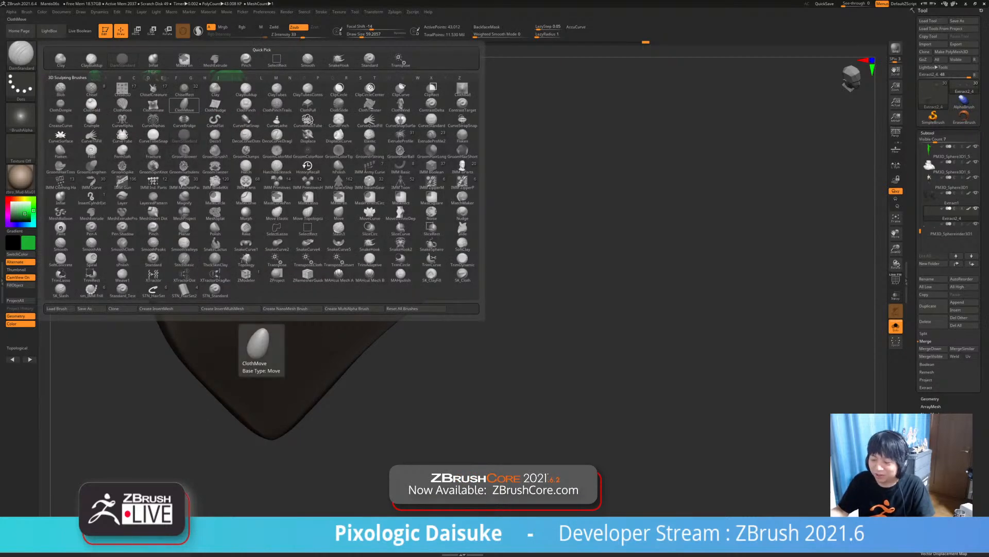
key(Escape)
key(b)
key(s)
key(t)
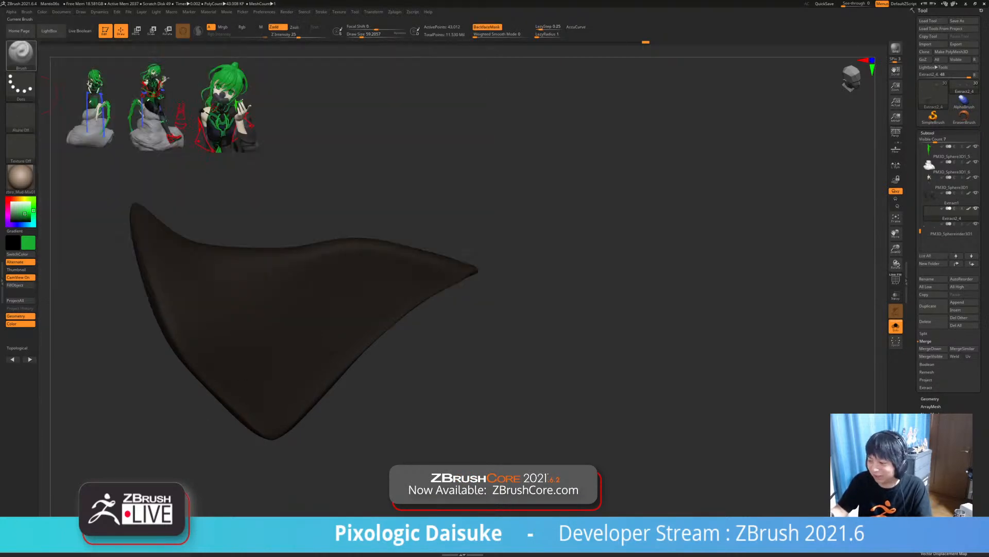
click(246, 28)
click(278, 27)
alt+right_drag(367, 266, 356, 251)
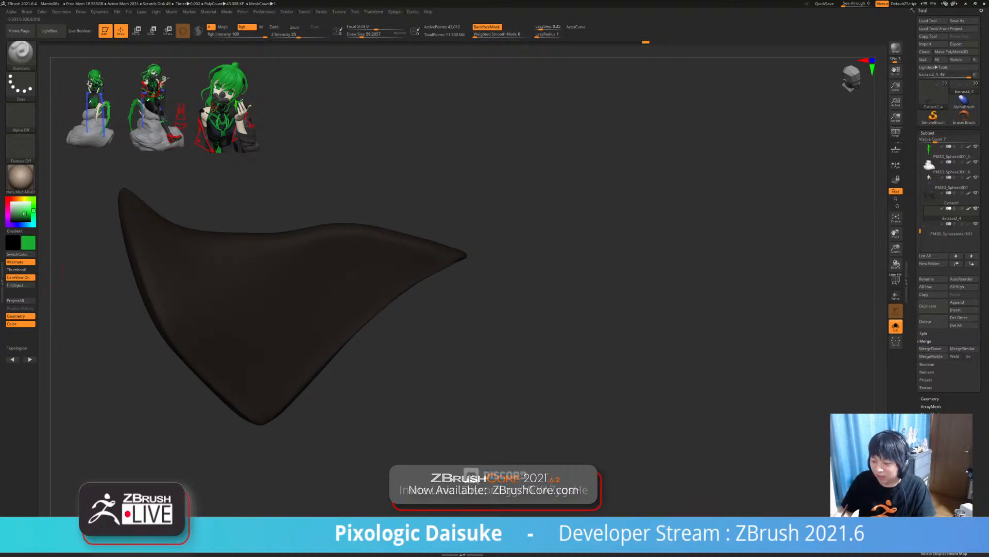
- Subdivide the isolated shoulder panels once and paint a green stripe along one panel's outer edge with a draw size of 28.75
click(354, 36)
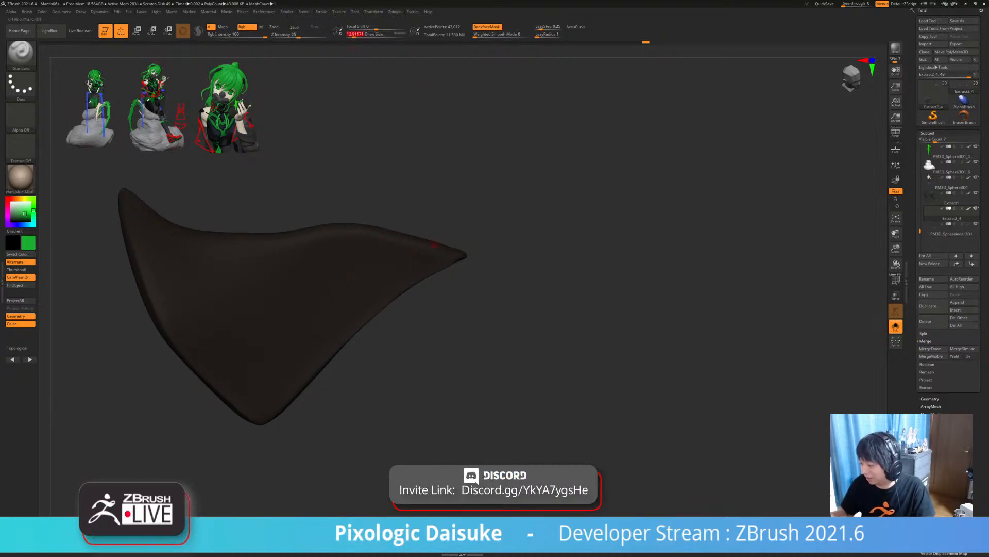
drag(437, 247, 453, 252)
key(ctrl+z)
click(357, 36)
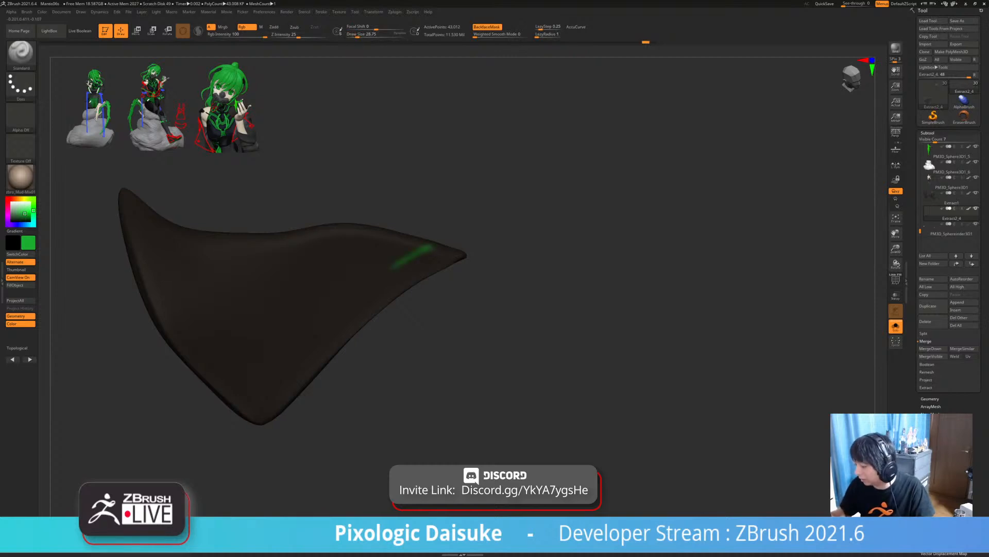
key(ctrl+d)
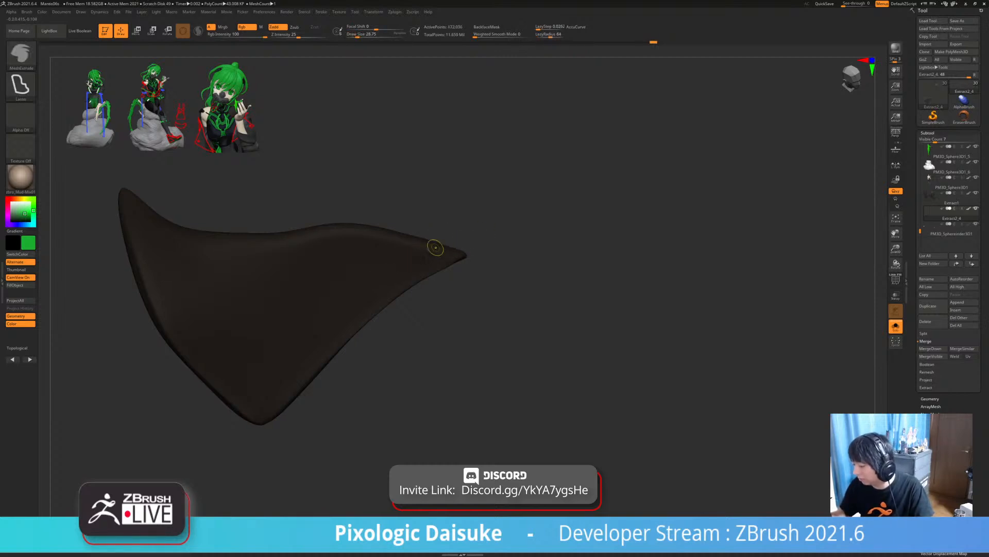
mouse_move(437, 247)
mouse_down()
mouse_move(325, 318)
mouse_move(240, 408)
mouse_up()
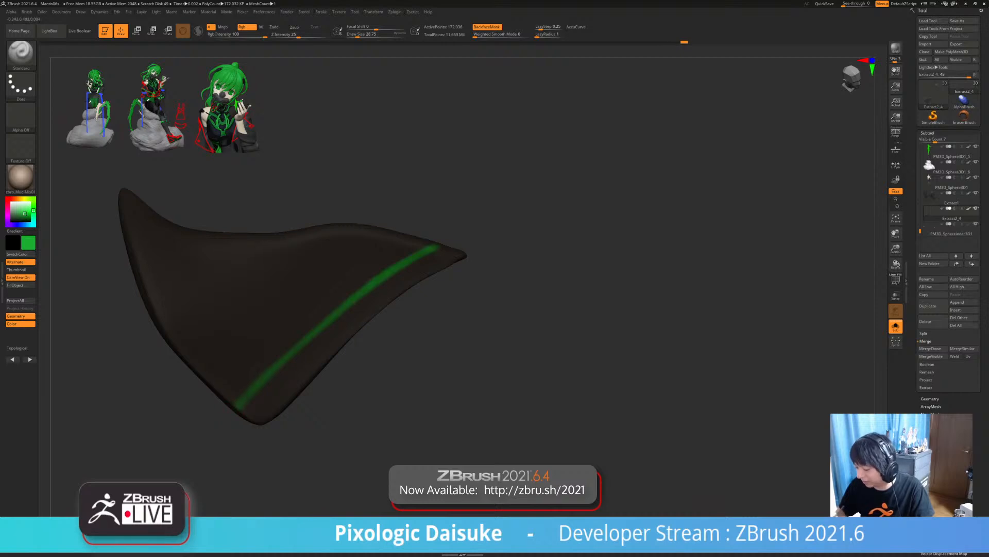
- Examine the green stripe on the shoulder panel, first isolated and again with the whole figure shown, from several angles
mouse_move(443, 361)
mouse_down()
mouse_move(277, 356)
mouse_move(309, 321)
mouse_move(337, 330)
mouse_move(361, 369)
mouse_move(211, 330)
mouse_up()
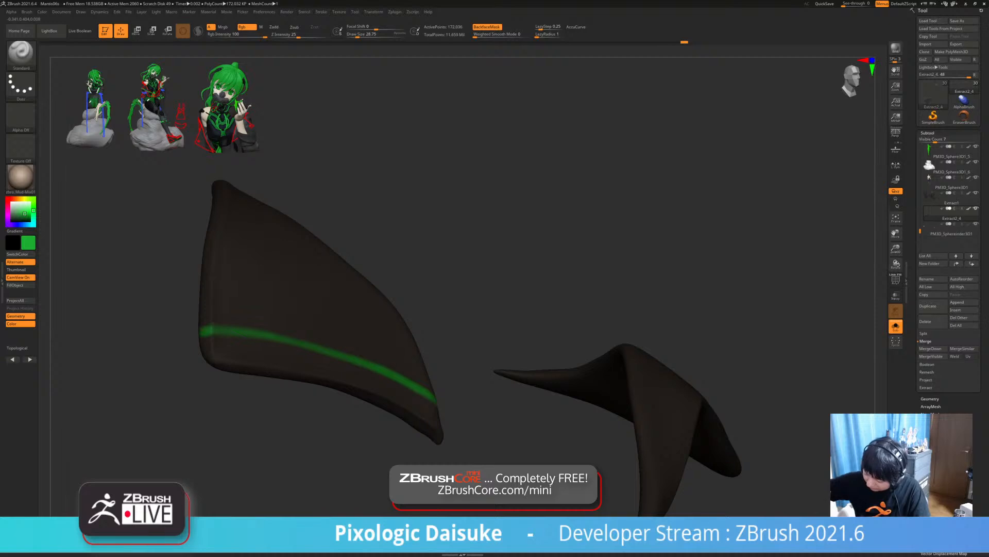
alt+right_drag(235, 316, 333, 358)
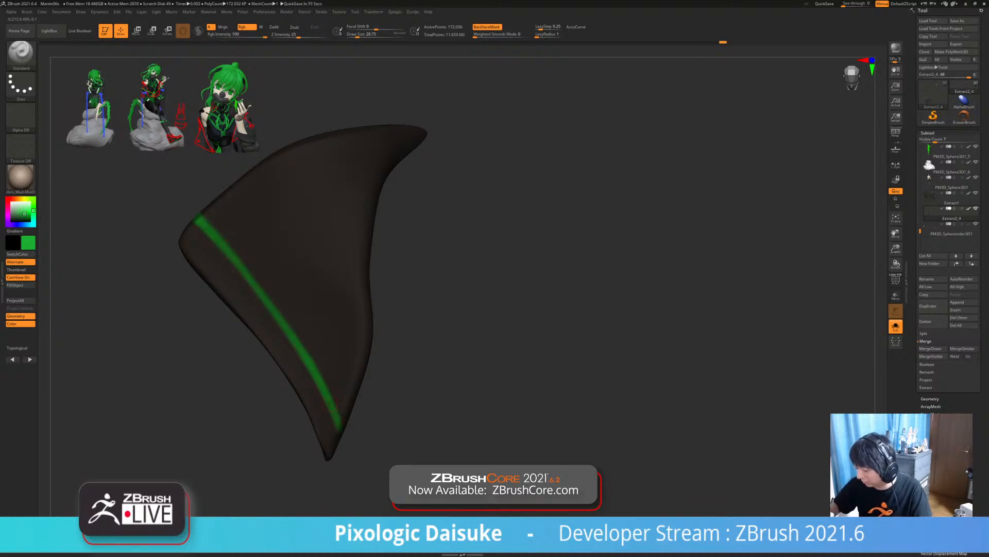
ctrl+right_drag(330, 361, 308, 268)
click(896, 327)
right_drag(472, 370, 459, 226)
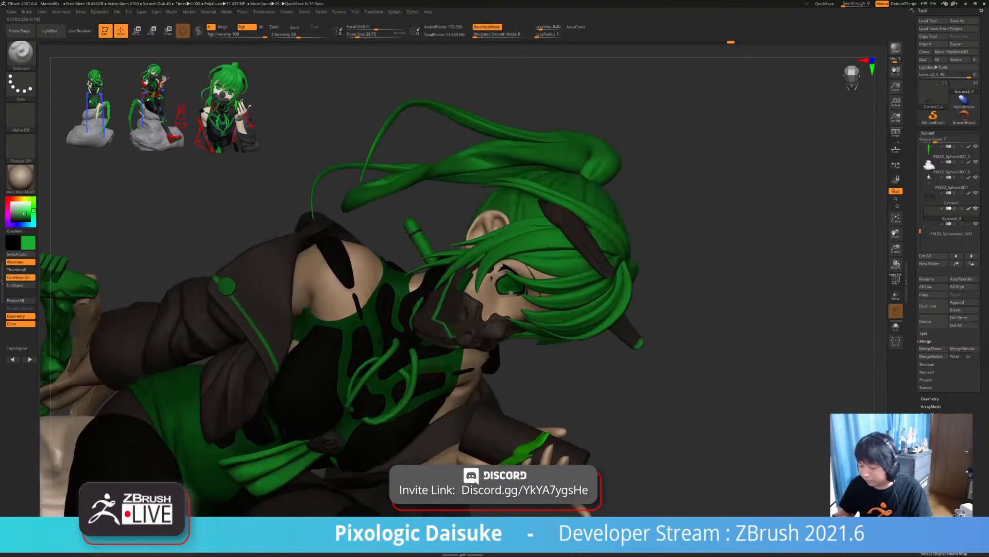
right_drag(281, 335, 321, 332)
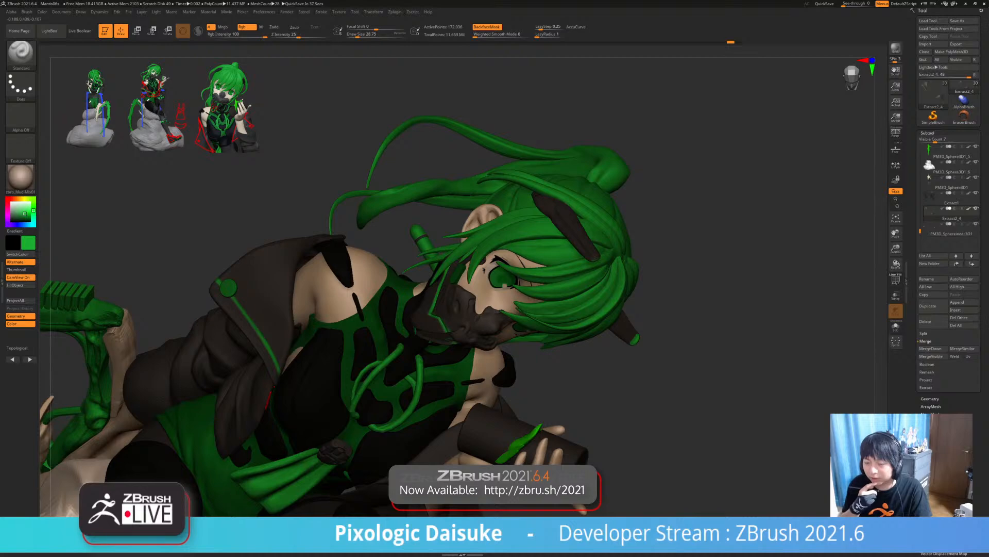
drag(711, 329, 438, 310)
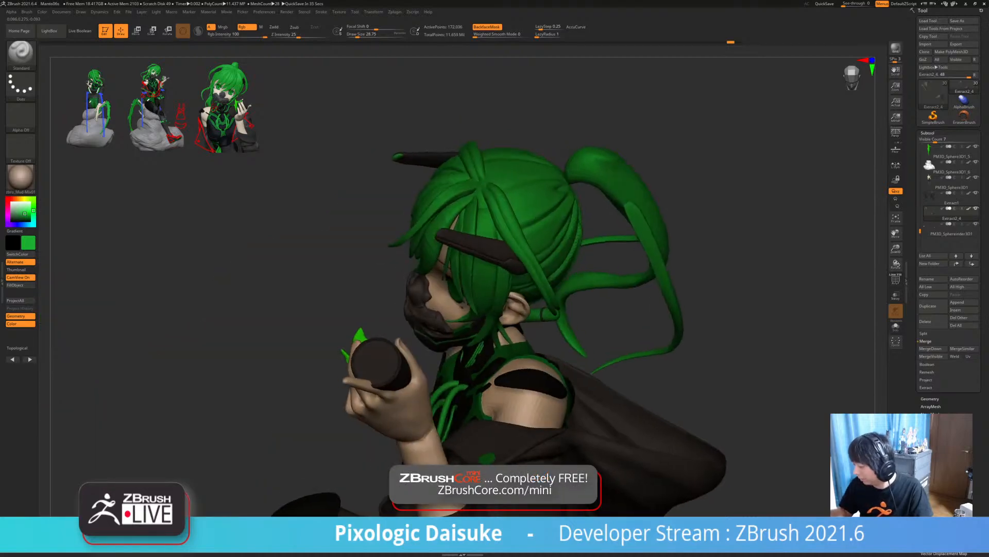
drag(711, 289, 690, 283)
drag(618, 284, 773, 288)
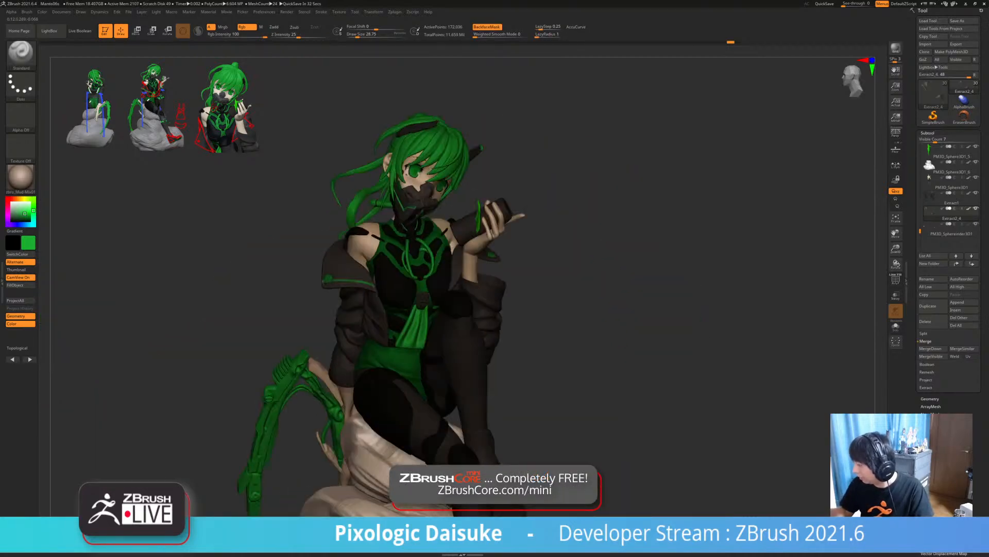
drag(773, 222, 687, 174)
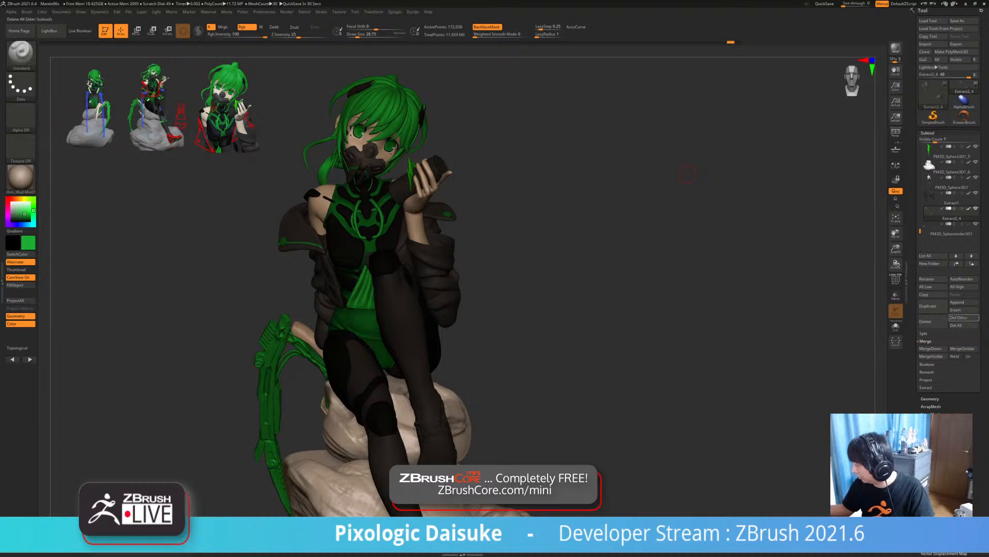
- Insert a sphere subtool and convert it to a NanoMesh instance with the Create Instance Subtool macro
click(963, 309)
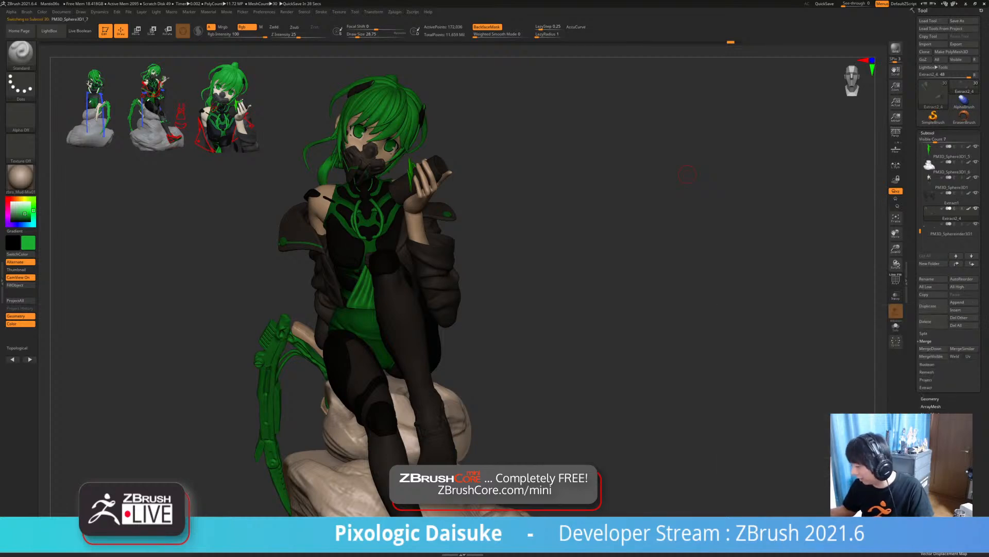
alt+drag(594, 360, 542, 352)
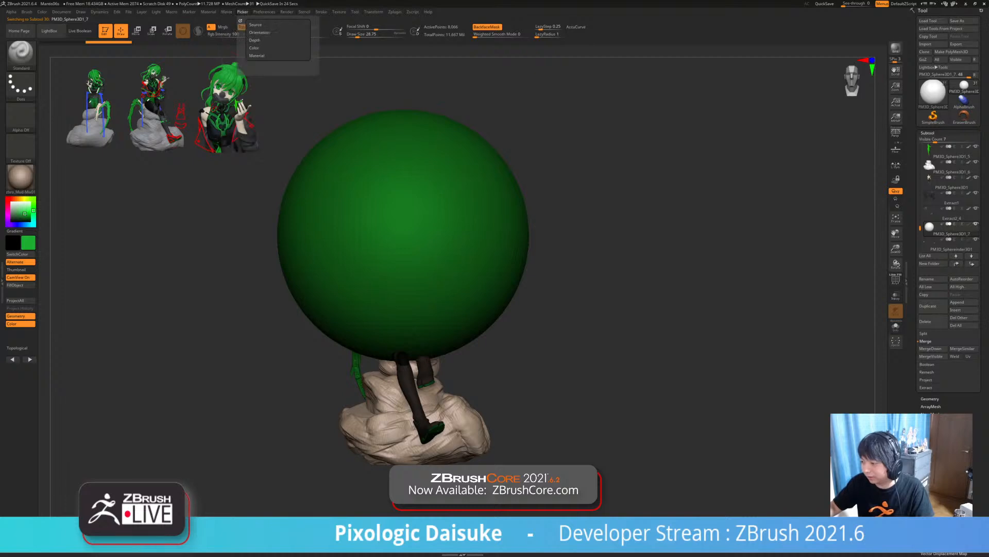
click(171, 11)
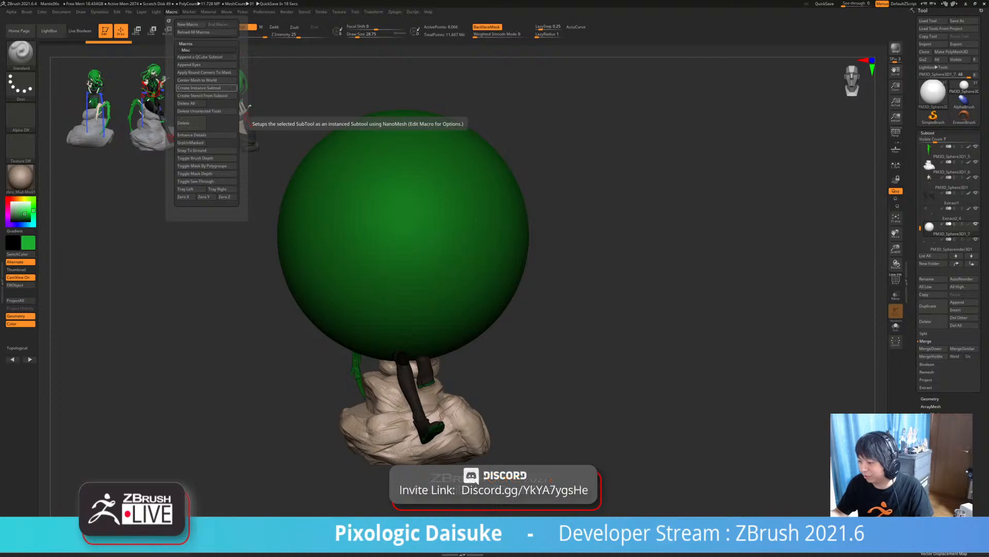
click(199, 88)
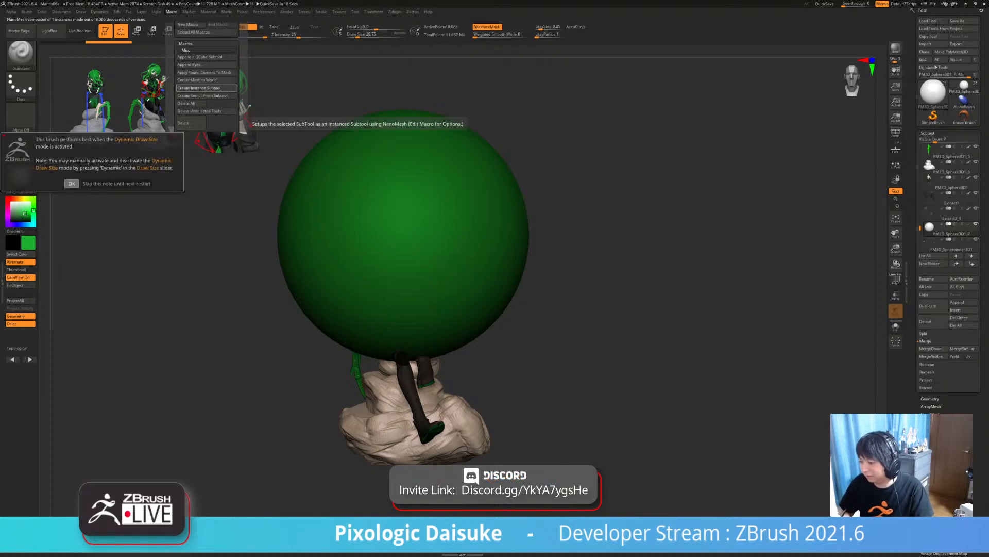
click(71, 183)
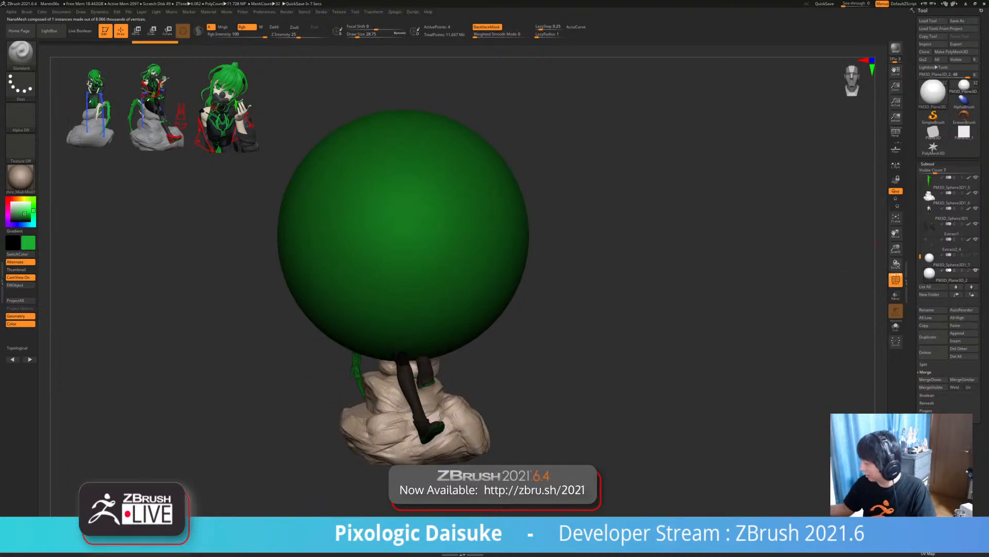
- Show the NanoMesh placement polygon together with the sphere instance, toggling the instance's visibility to check the plane
click(928, 164)
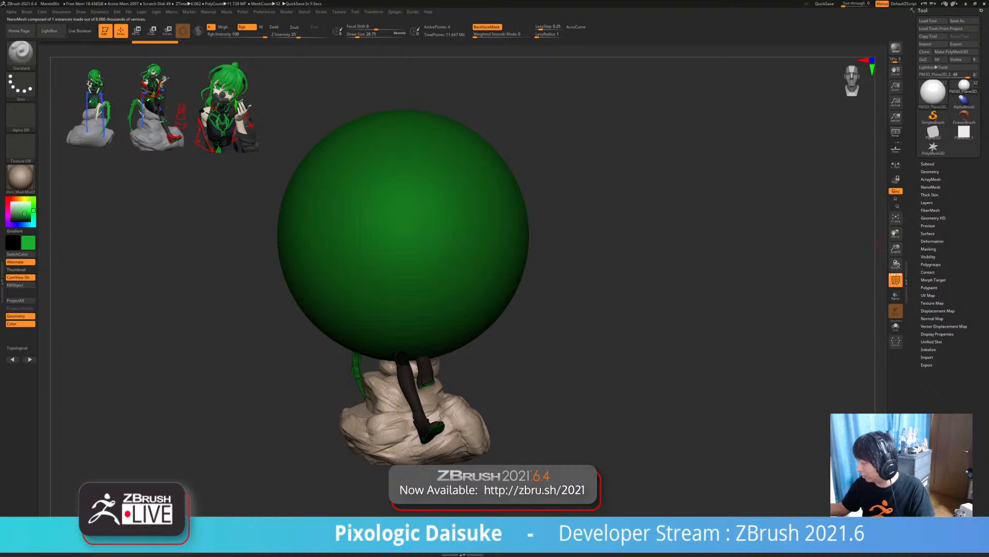
click(931, 187)
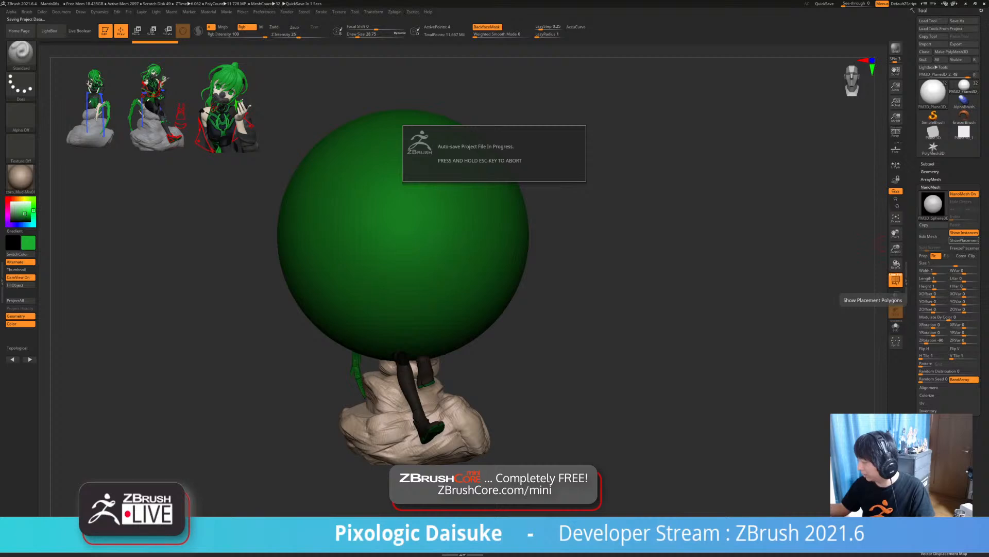
click(964, 232)
click(964, 240)
drag(670, 257, 737, 263)
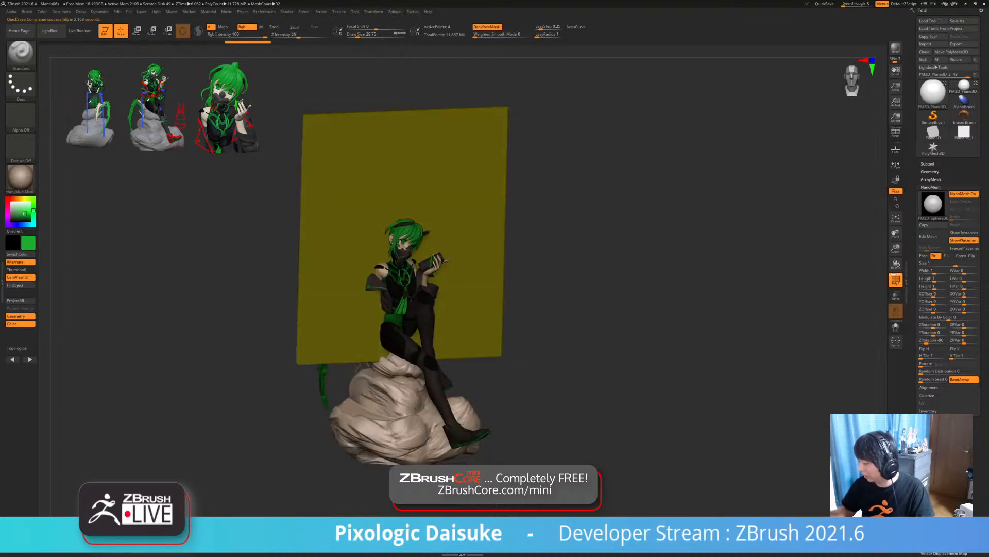
mouse_move(618, 263)
mouse_down()
mouse_move(747, 263)
mouse_move(627, 263)
mouse_up()
click(964, 233)
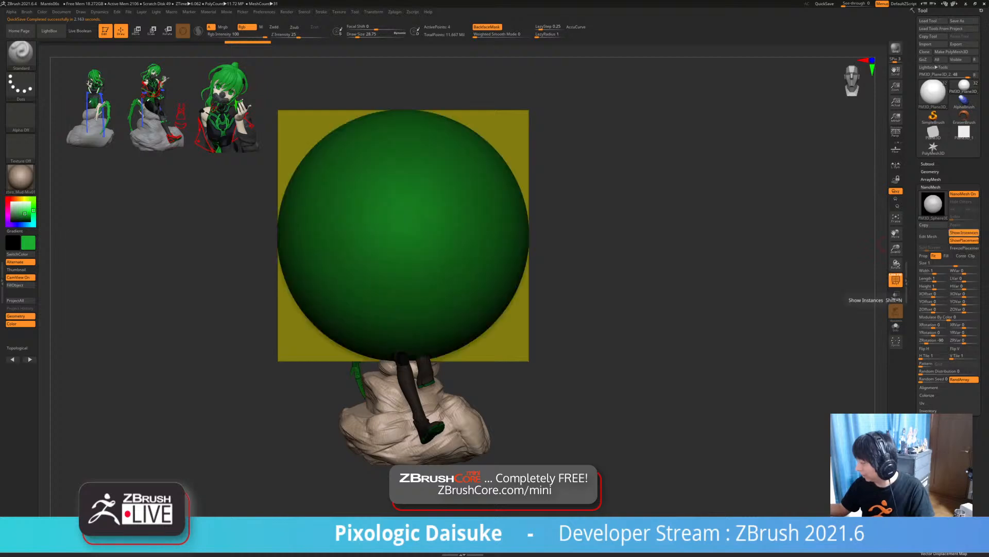
- Edit the NanoMesh source sphere and pull it into a downward-tapering egg shape using an enlarged SnakeHook brush
click(928, 236)
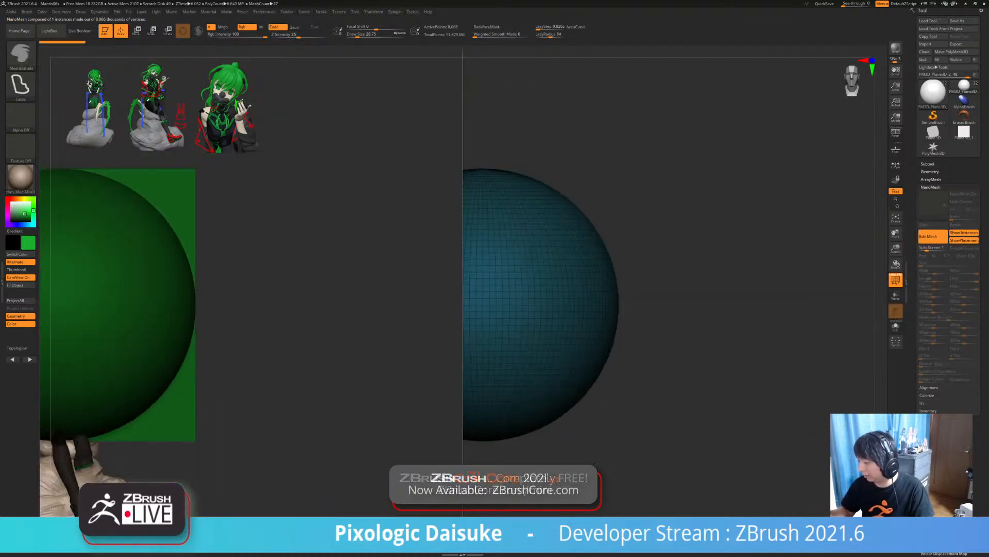
ctrl+right_drag(595, 464, 595, 413)
mouse_move(595, 414)
alt+right_down()
mouse_move(662, 390)
mouse_move(662, 294)
alt+right_up()
key(b)
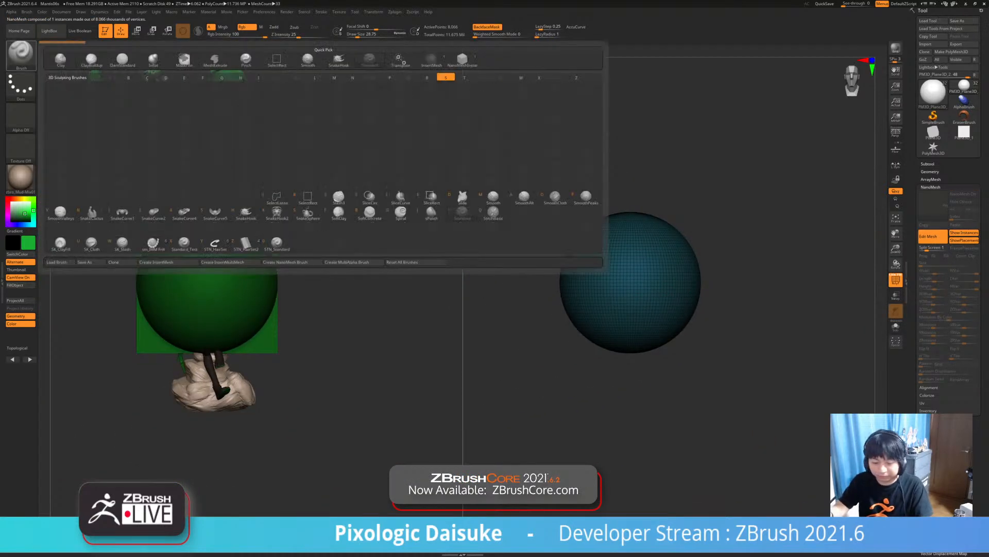
key(s)
key(h)
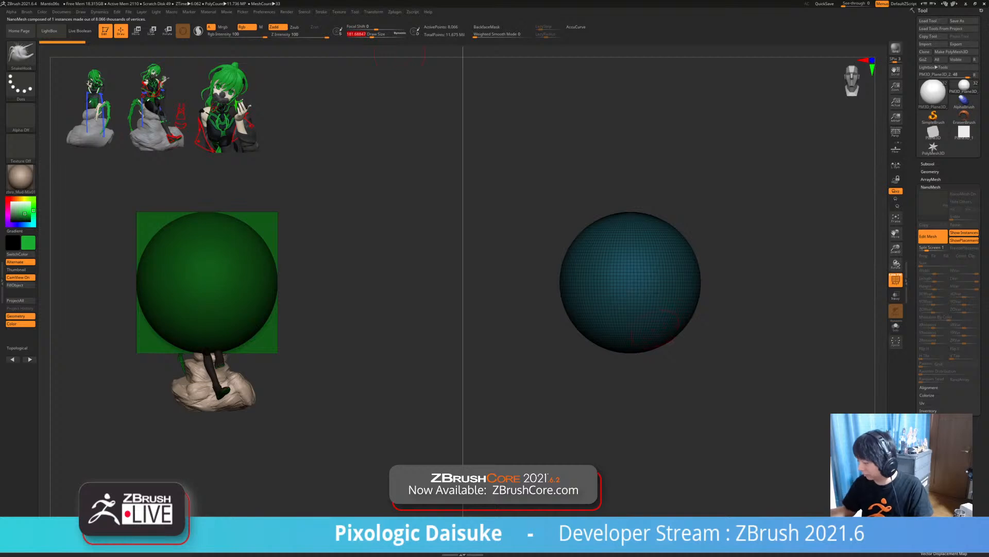
click(387, 35)
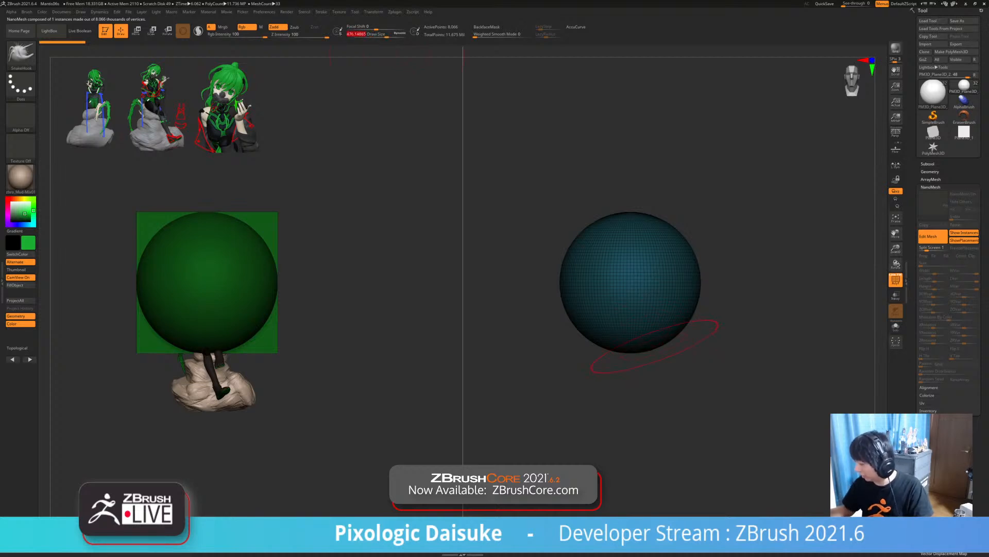
drag(655, 347, 631, 378)
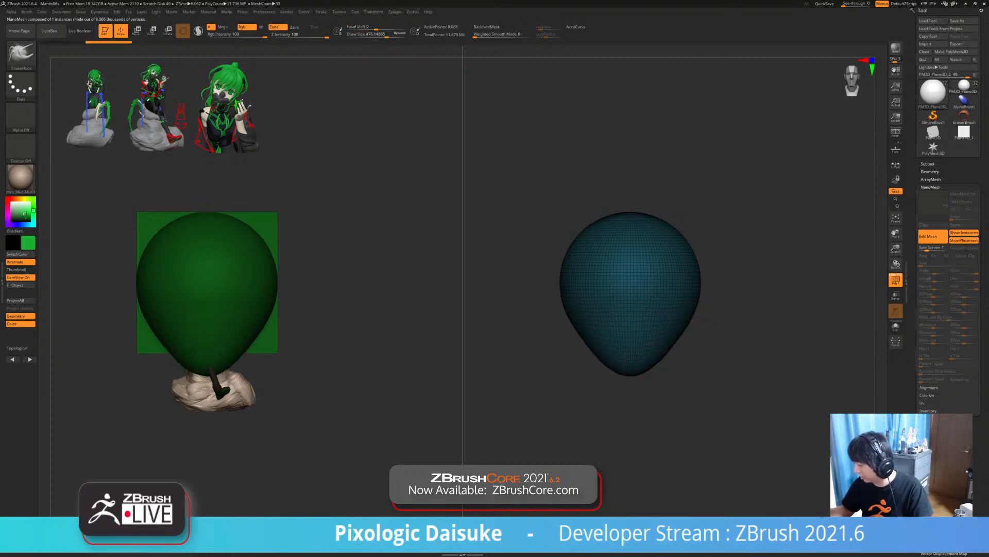
drag(672, 338, 684, 344)
drag(700, 304, 695, 304)
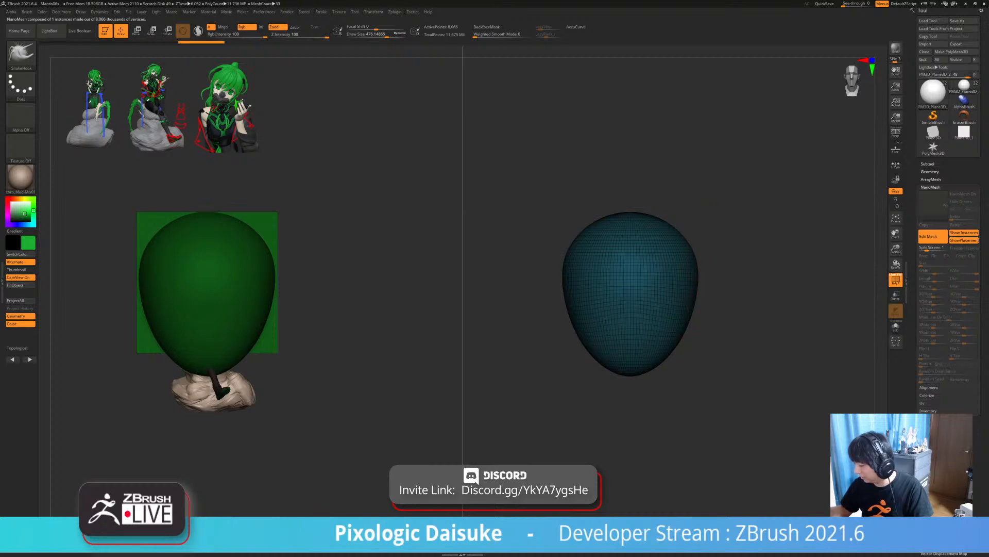
drag(279, 273, 272, 274)
- Set the active colour to white and finish editing the NanoMesh source mesh
drag(17, 208, 11, 202)
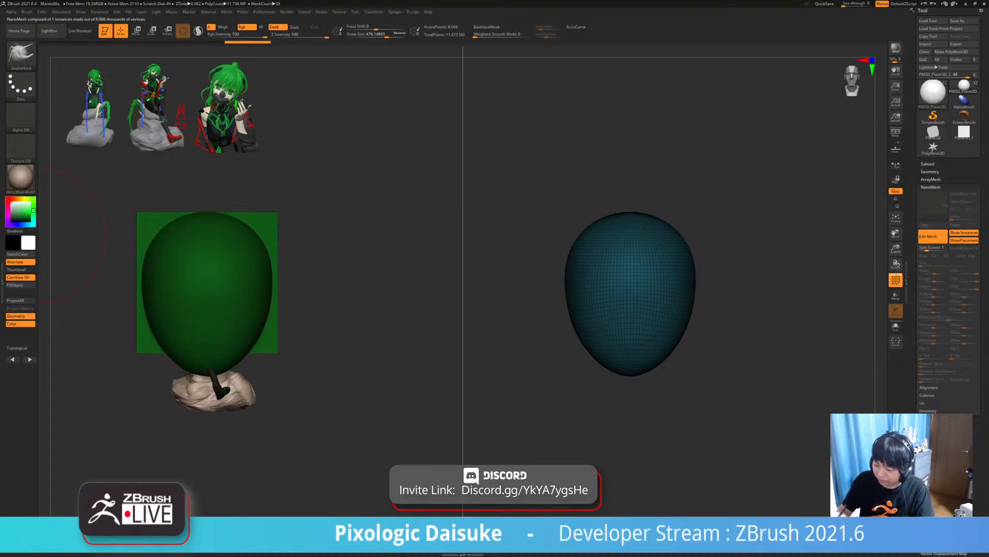
drag(731, 329, 789, 325)
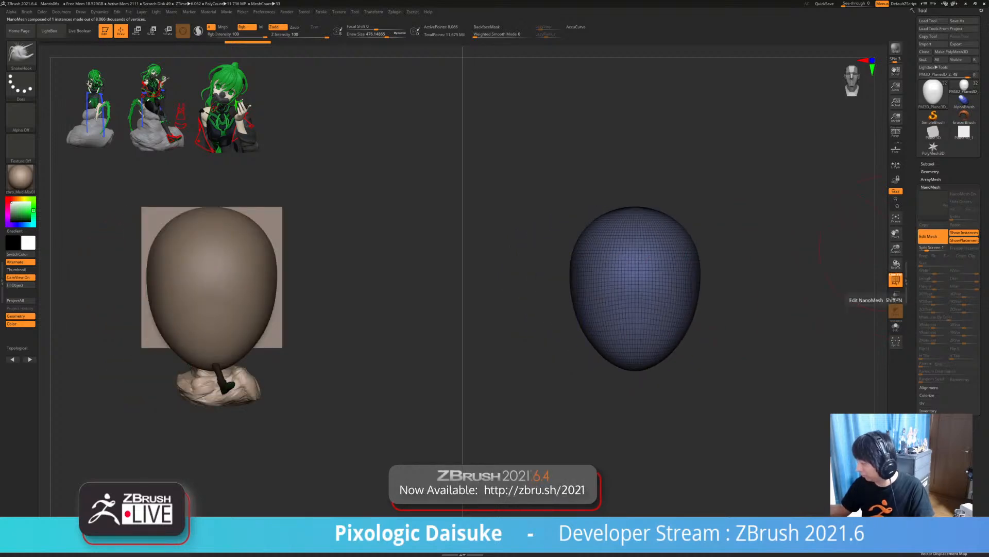
click(932, 236)
mouse_move(596, 325)
ctrl+right_down()
mouse_move(580, 296)
mouse_move(655, 299)
mouse_move(644, 304)
mouse_move(657, 276)
mouse_move(592, 278)
ctrl+right_up()
- Scale down the egg-shaped instance, tilt it, and move it to the upper left of the seated figure
key(w)
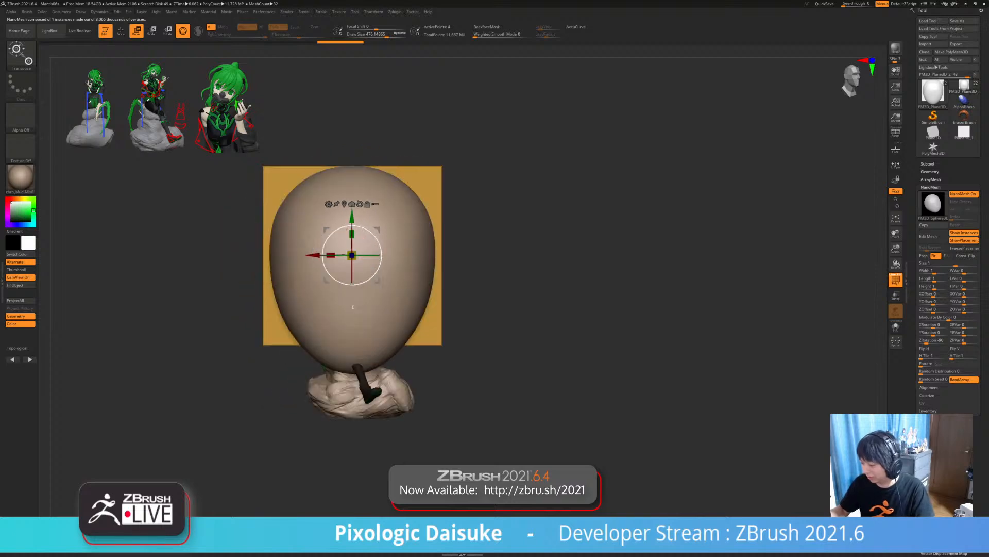
drag(382, 256, 289, 192)
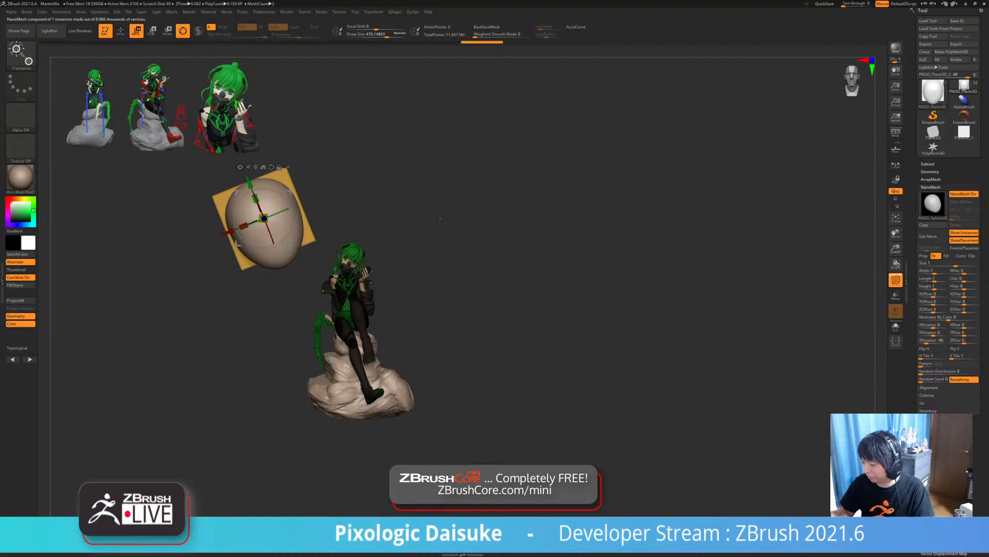
mouse_move(438, 218)
right_down()
mouse_move(415, 216)
mouse_move(441, 218)
right_up()
- Edit the NanoMesh source mesh and refine the egg's sides and tapered lower end with the SnakeHook brush, finishing the mesh editing
click(928, 236)
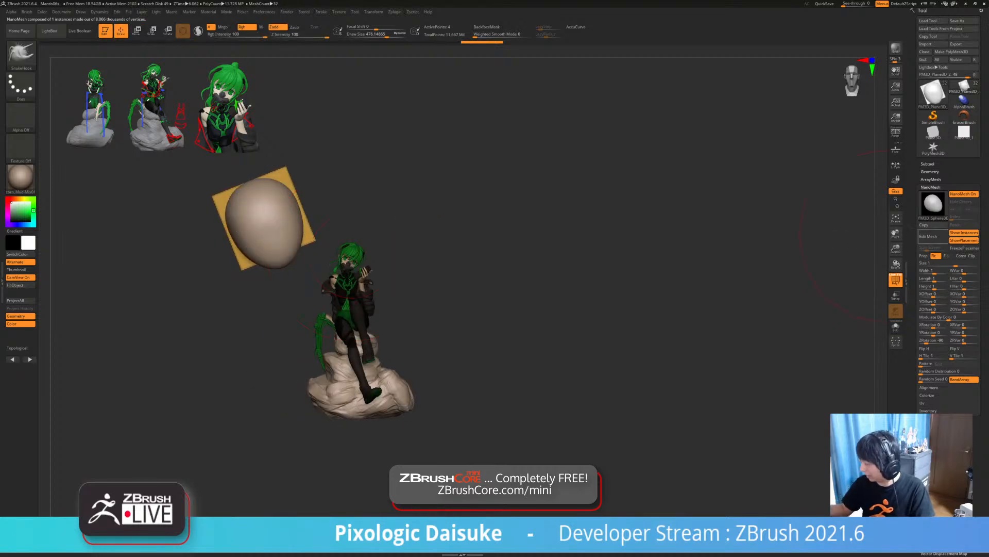
alt+right_drag(647, 344, 628, 351)
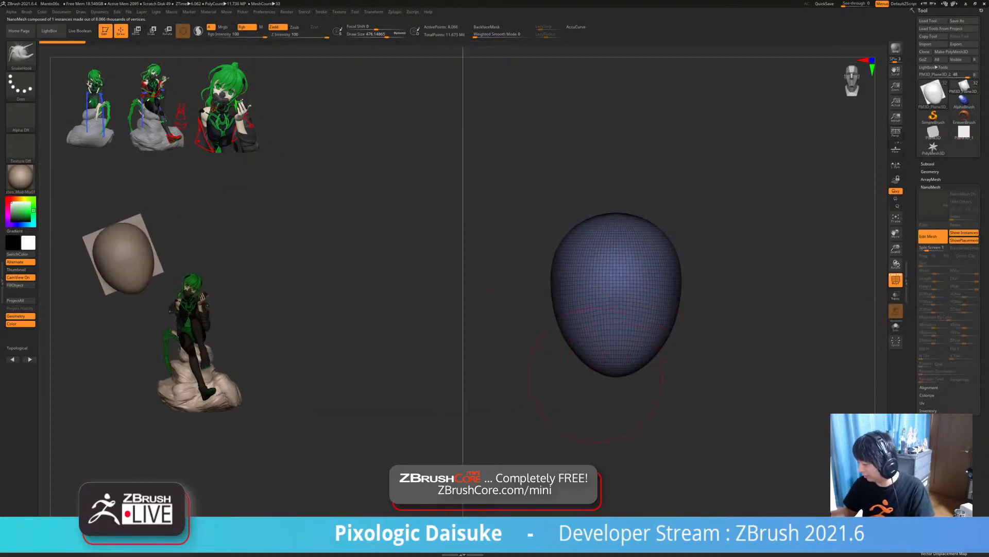
mouse_move(596, 366)
mouse_down()
mouse_move(616, 345)
mouse_move(628, 367)
mouse_up()
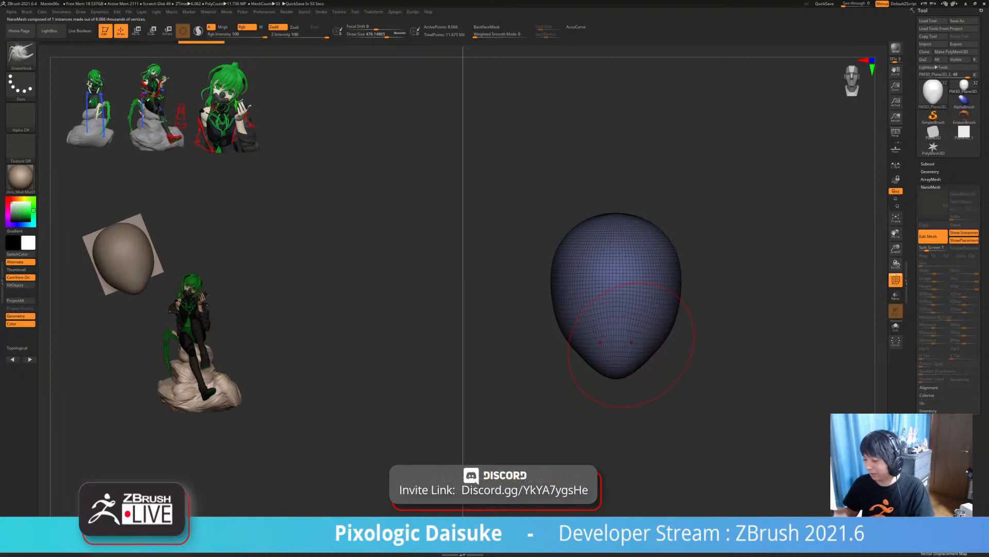
drag(737, 360, 634, 346)
drag(489, 296, 582, 299)
click(932, 236)
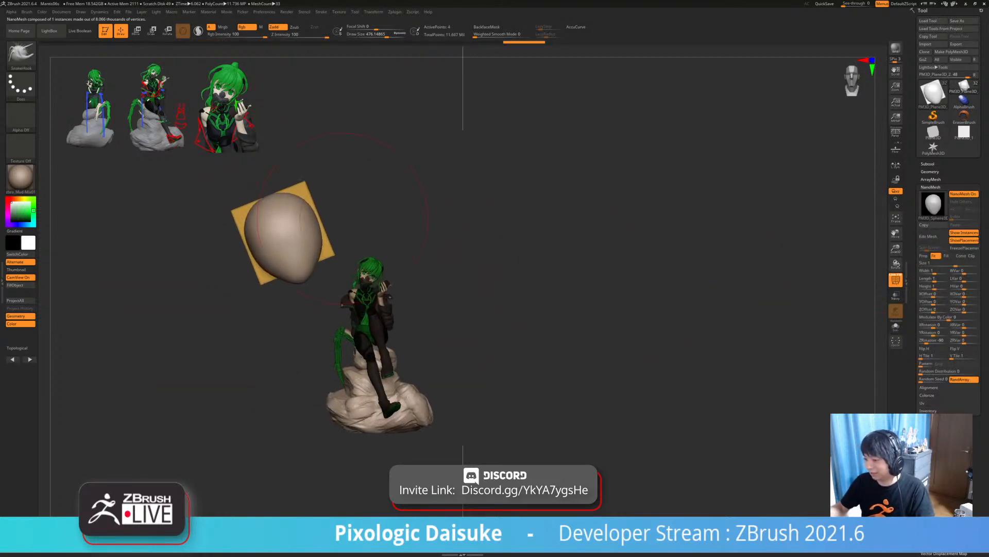
- Scale the egg-shaped NanoMesh instance and its placement plane down to about the size of the figure's head
key(w)
drag(283, 232, 251, 238)
key(ctrl+z)
key(q)
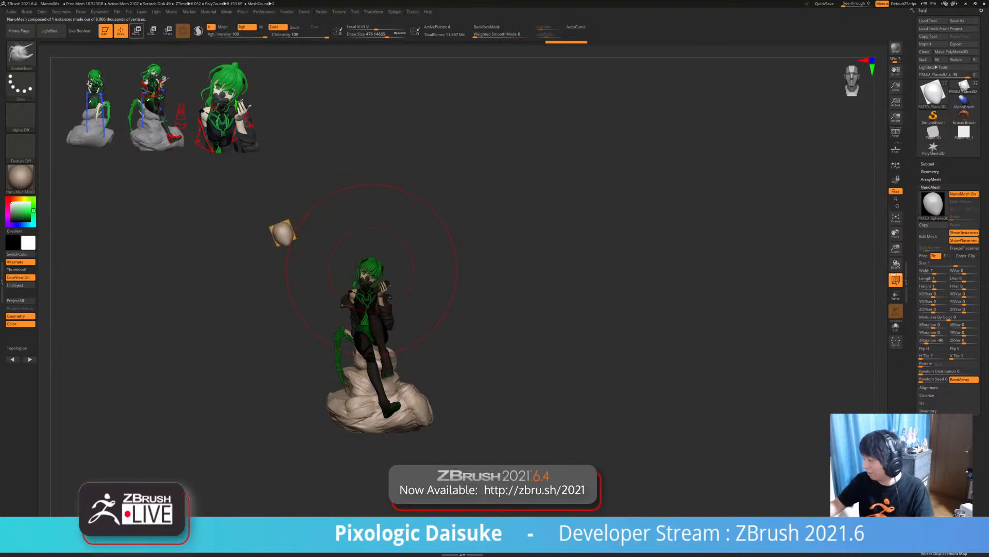
- Edit the NanoMesh source mesh and carve symmetrical, smoothed eye sockets with the DamStandard brush at a draw size of about 182
click(928, 236)
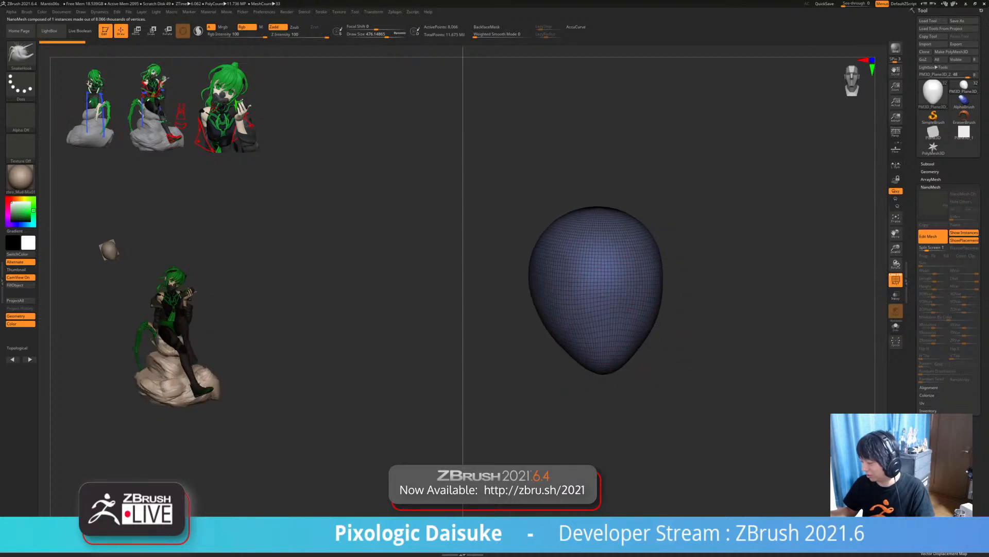
key(b)
key(d)
key(s)
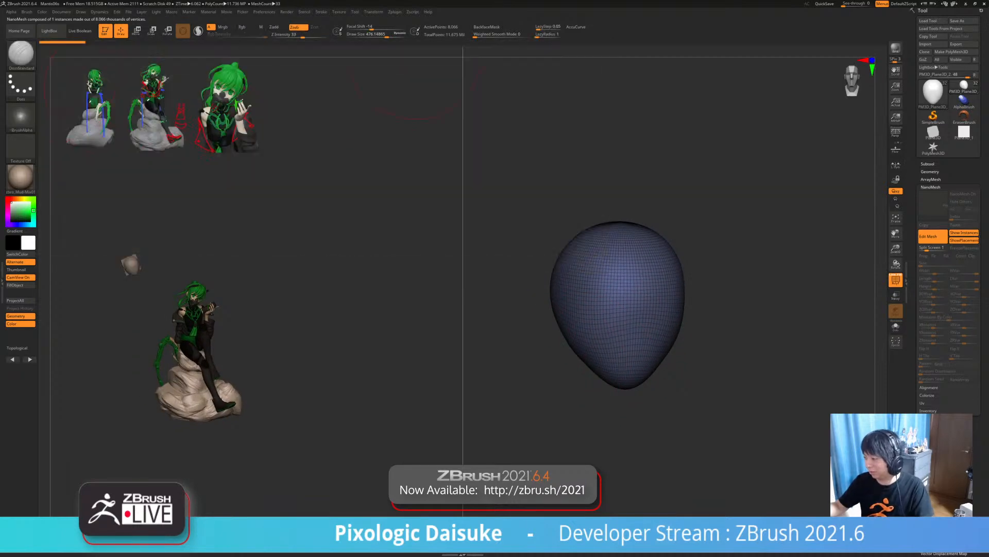
click(371, 35)
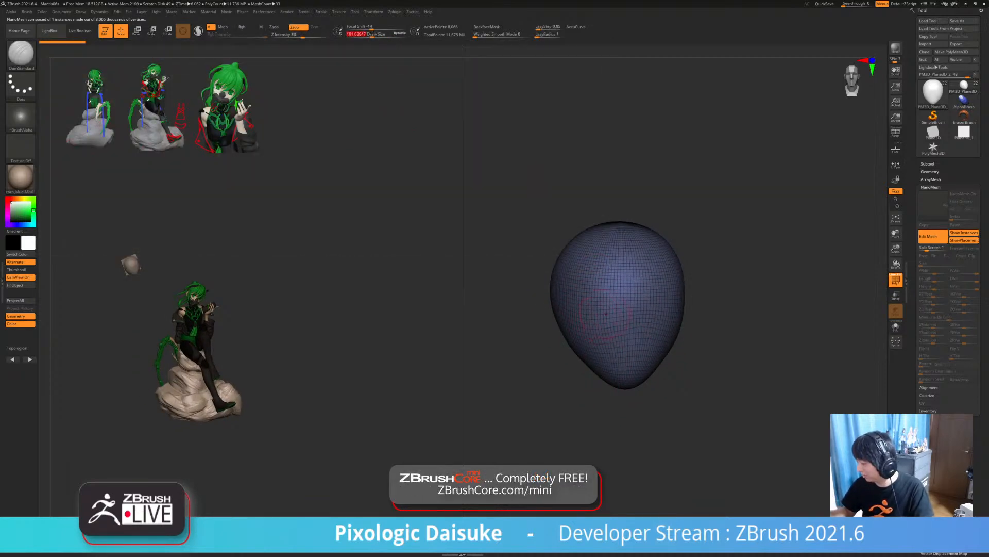
drag(600, 314, 616, 315)
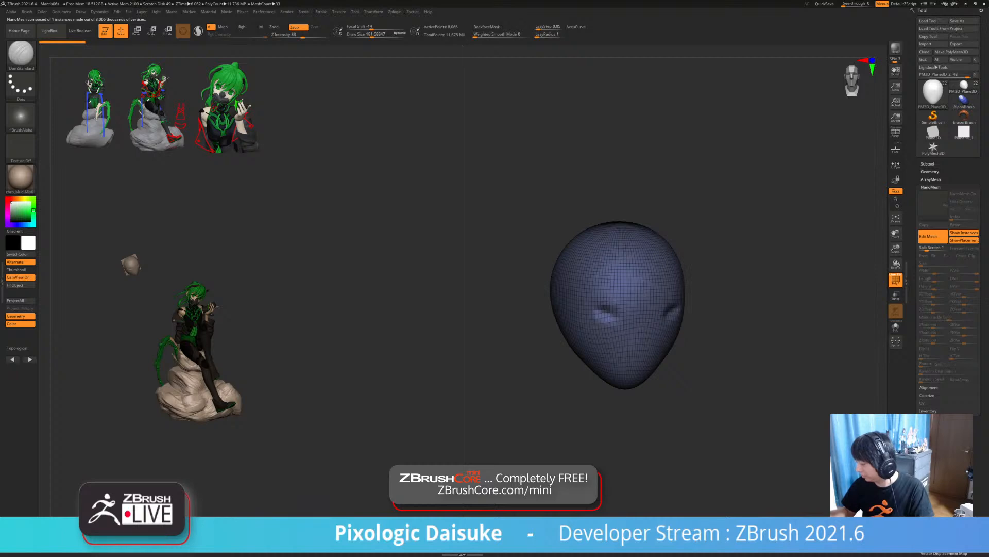
drag(721, 356, 773, 338)
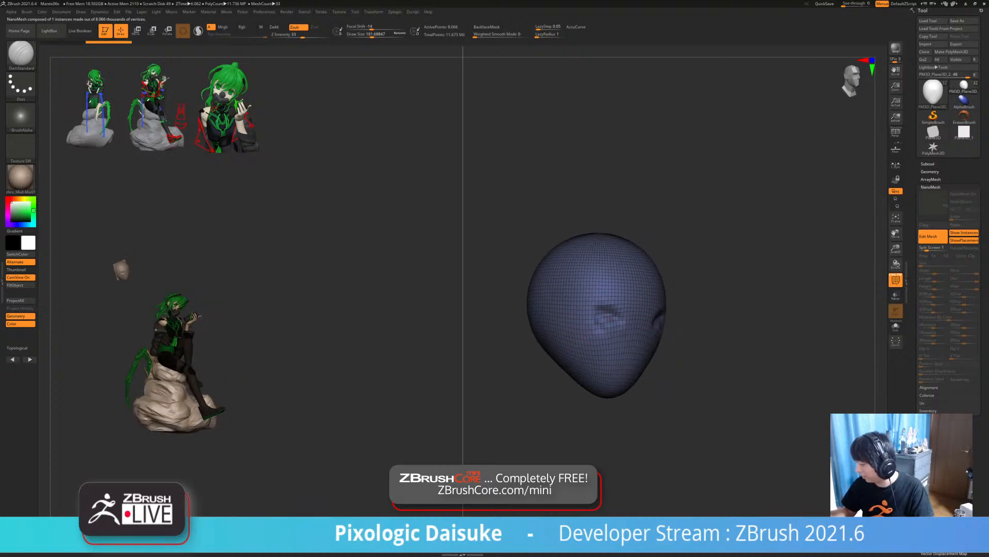
key(shift)
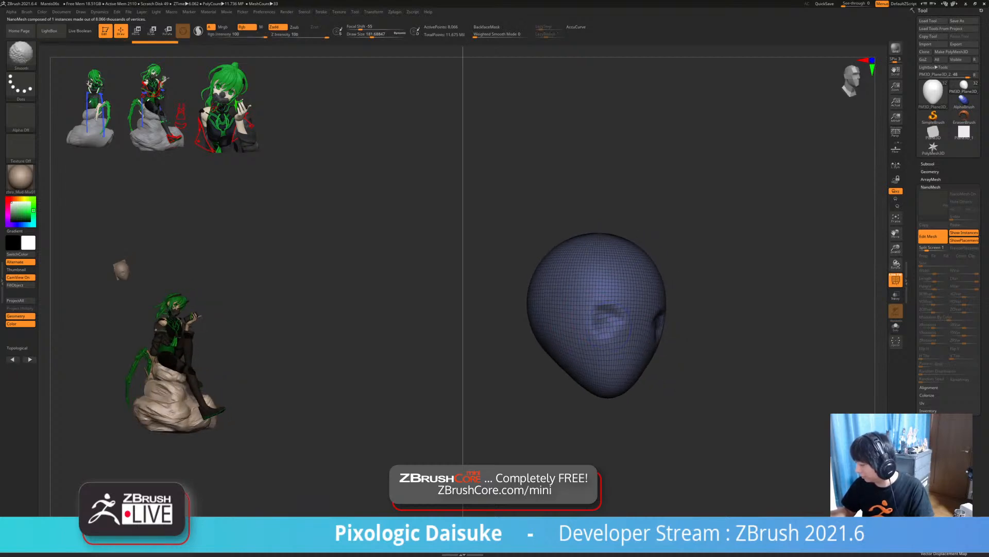
- Carve and smooth the nose area below the eye sockets, and finish editing the NanoMesh source mesh
drag(742, 355, 709, 360)
drag(635, 348, 639, 357)
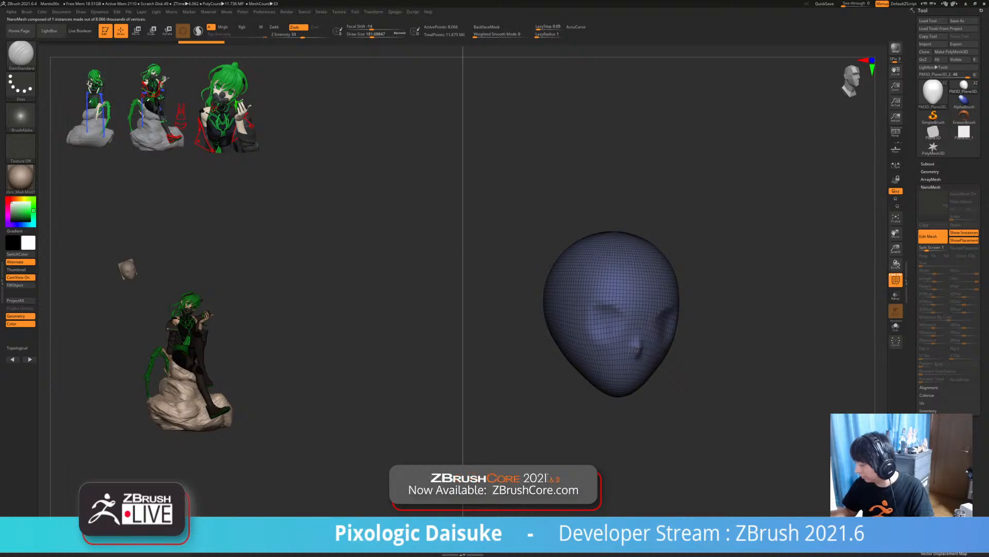
key(shift)
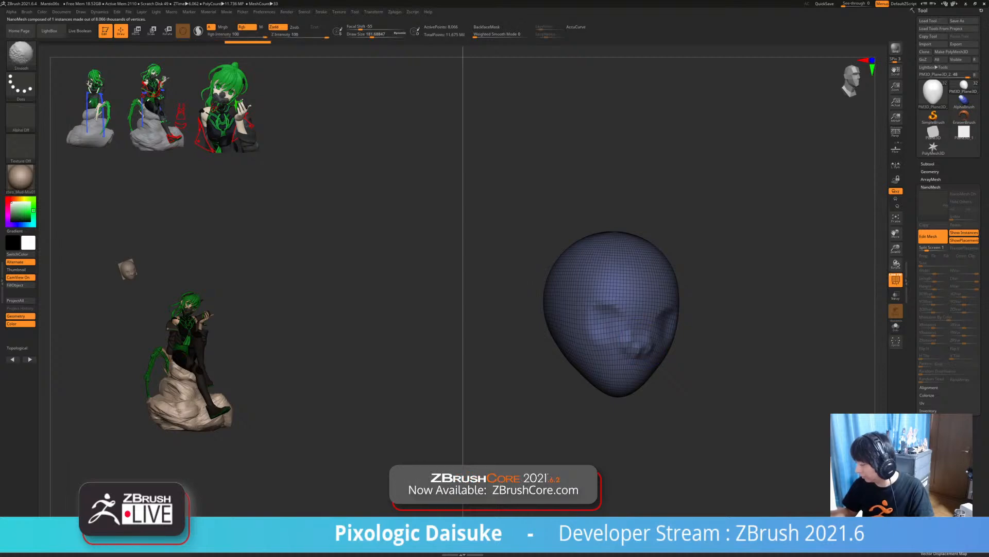
drag(747, 361, 695, 362)
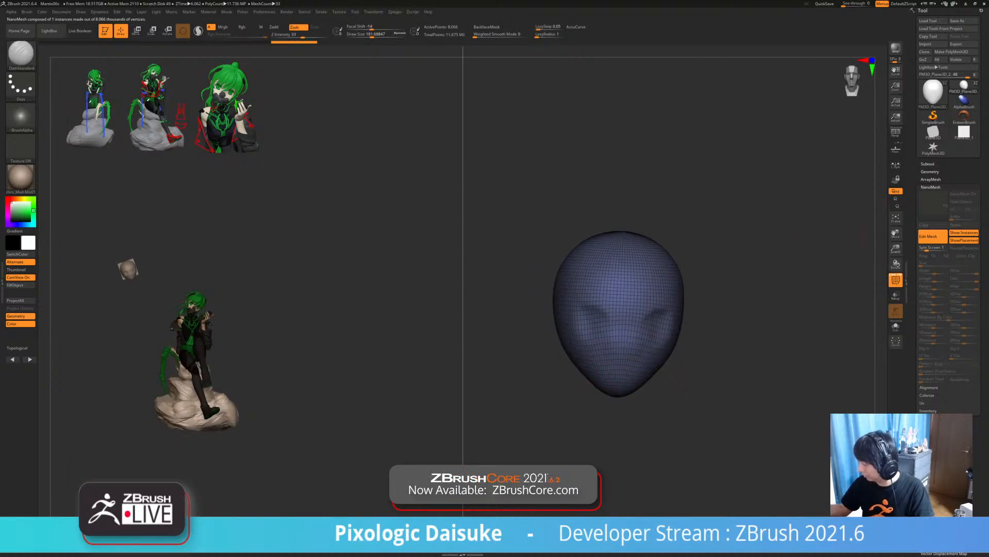
click(932, 237)
mouse_move(320, 263)
ctrl+right_down()
mouse_move(239, 67)
mouse_move(305, 266)
ctrl+right_up()
mouse_move(306, 266)
mouse_down()
mouse_move(330, 289)
mouse_move(324, 296)
mouse_move(412, 316)
mouse_move(386, 315)
mouse_move(416, 383)
mouse_up()
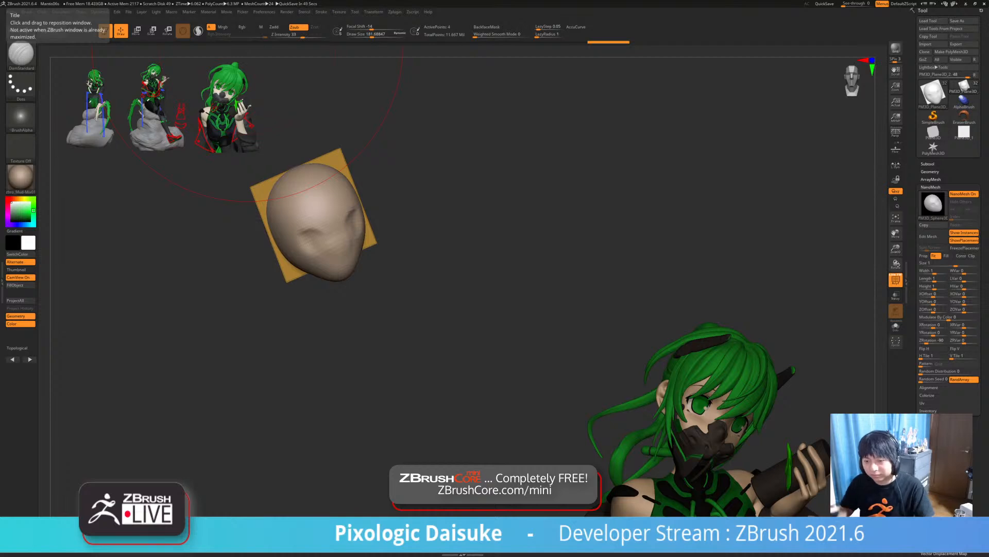
- Edit the NanoMesh source head again and subdivide it to subdivision level 3
click(928, 236)
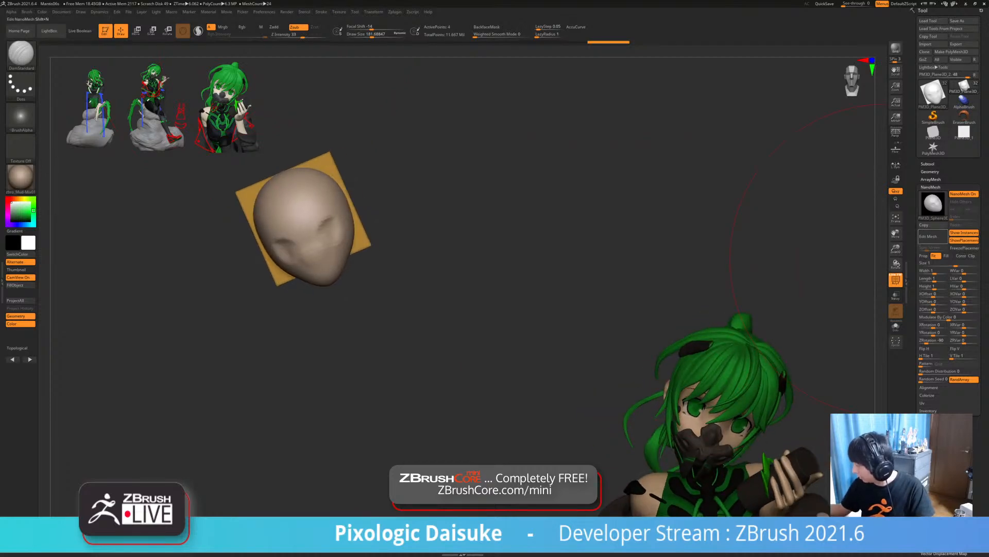
mouse_move(687, 318)
mouse_down()
mouse_move(734, 316)
mouse_move(758, 300)
mouse_move(704, 305)
mouse_up()
key(ctrl+d)
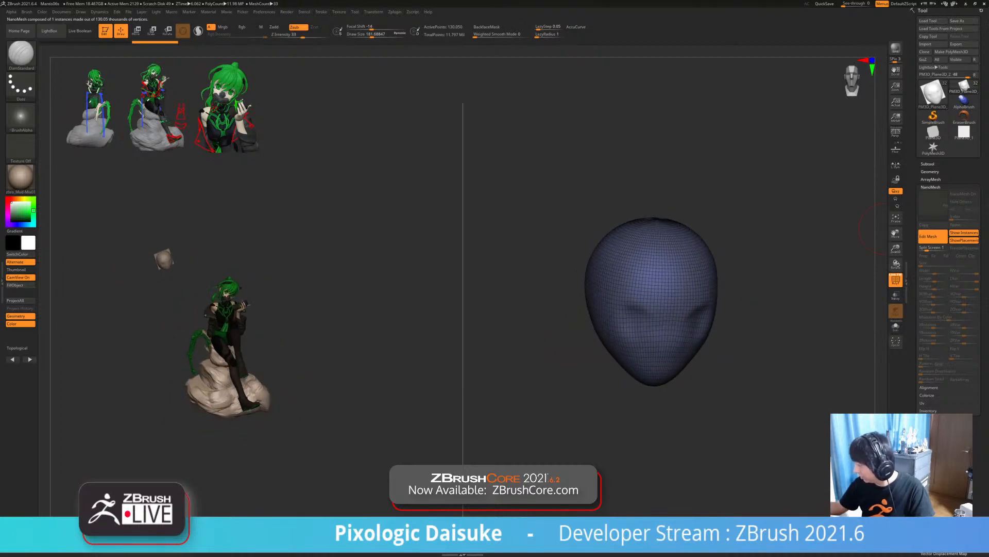
- Compare the geometry subdivision settings of the head while editing the source mesh and after leaving NanoMesh editing
click(930, 171)
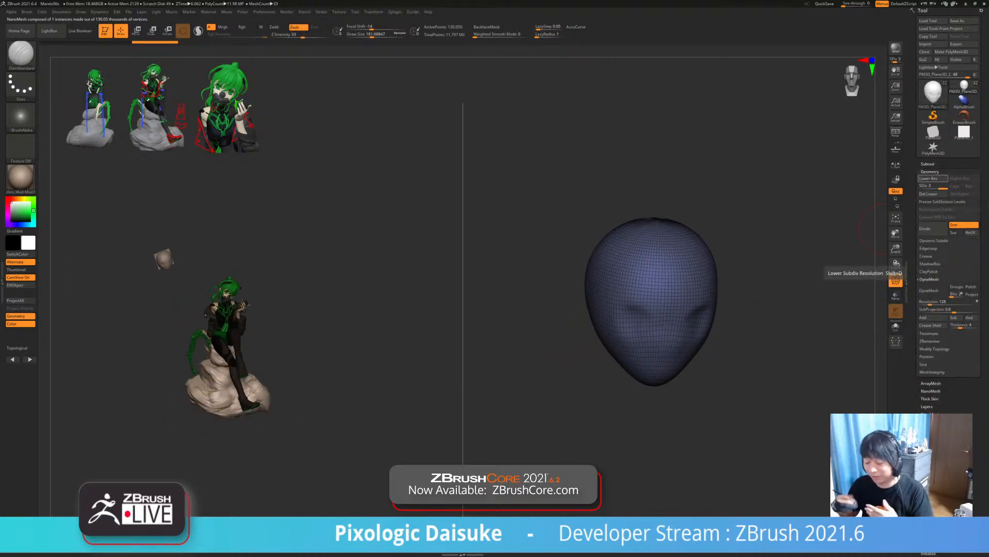
click(930, 171)
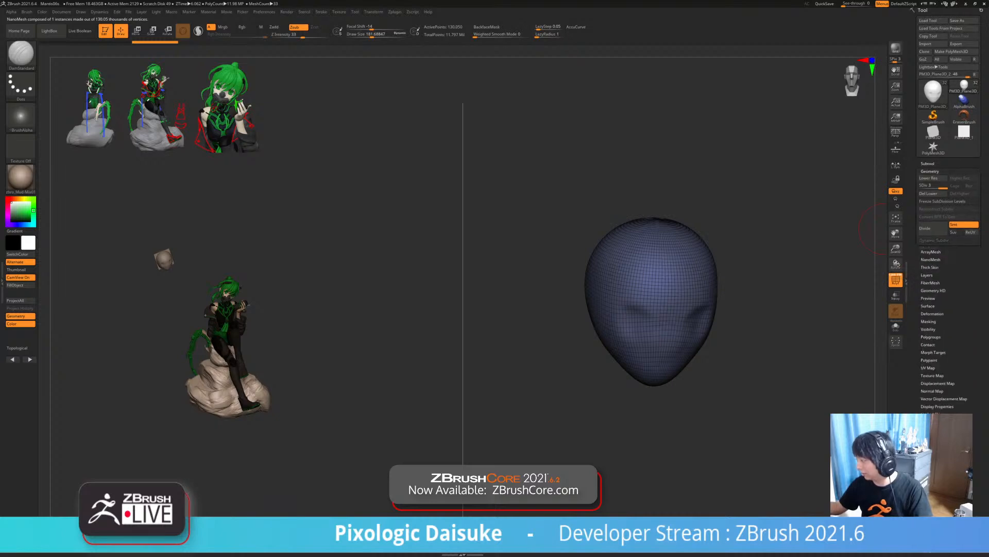
click(931, 187)
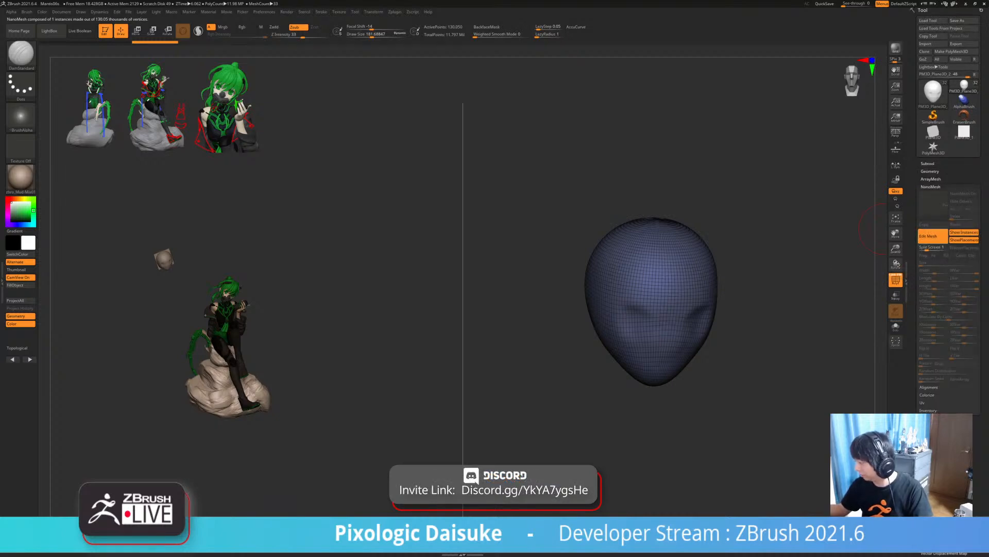
click(928, 236)
click(931, 186)
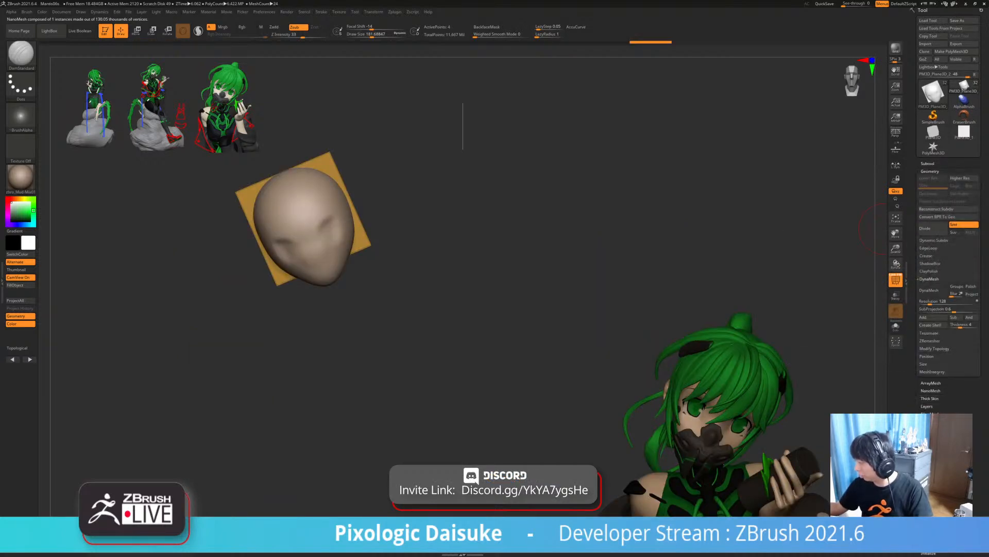
click(930, 171)
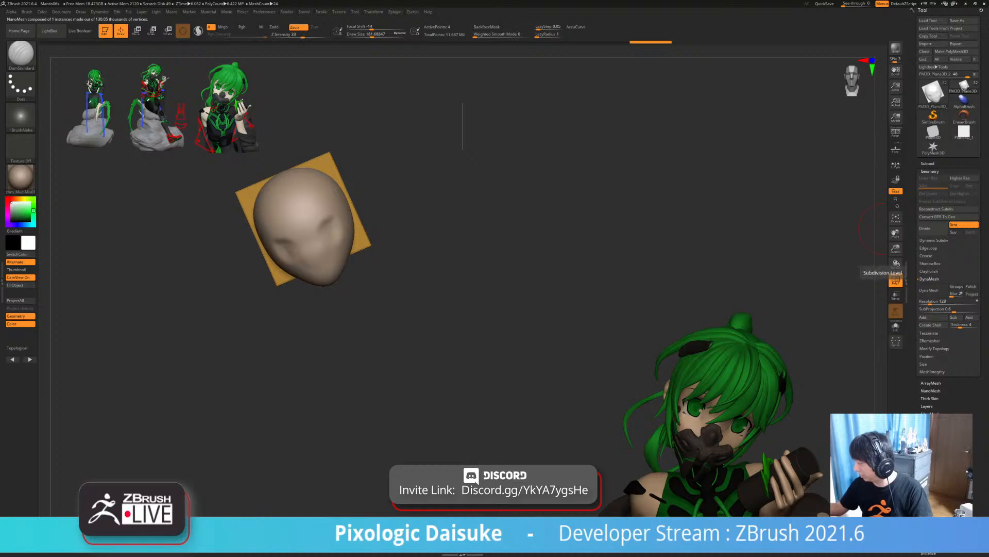
click(930, 171)
- Reopen the NanoMesh source head for editing, recheck its subdivision levels, and finish editing it
click(930, 186)
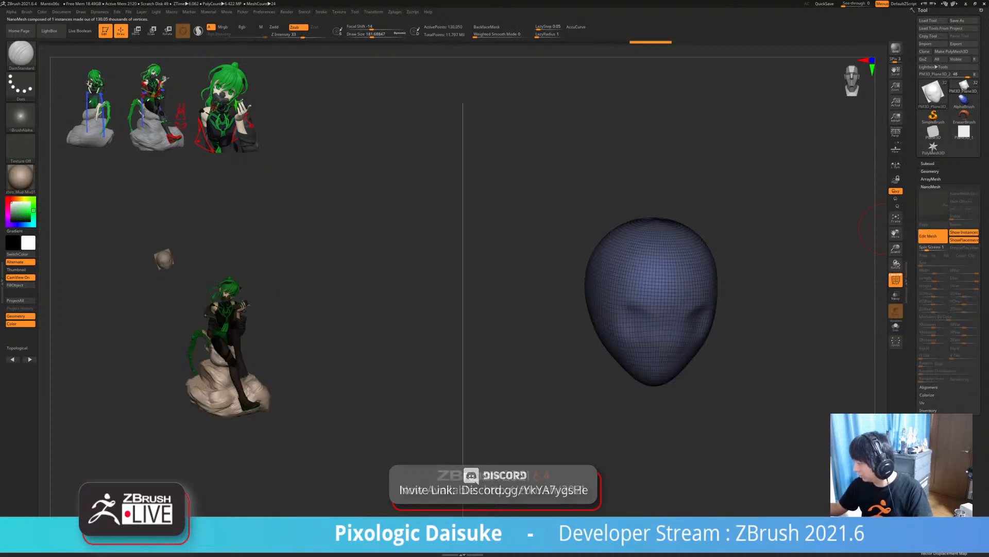
click(930, 171)
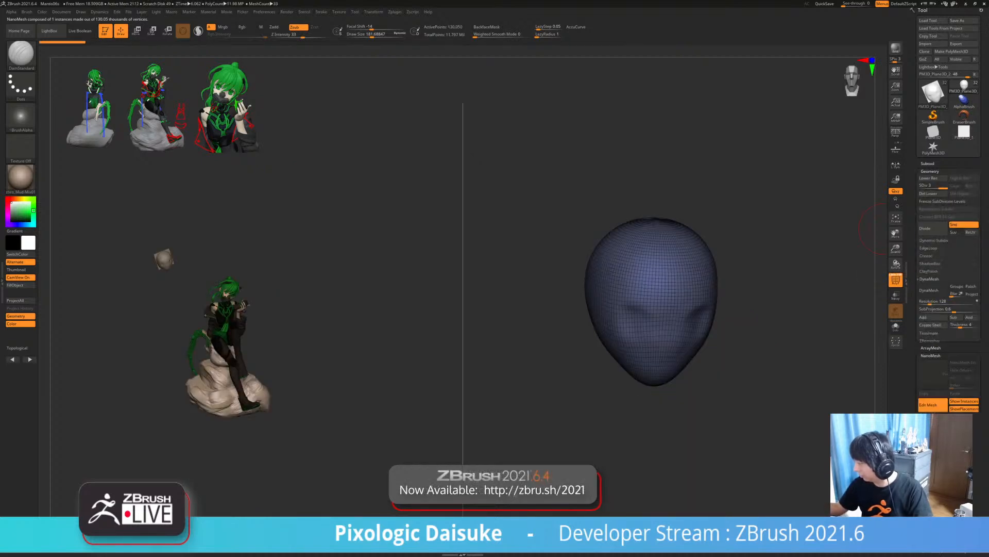
drag(884, 230, 809, 229)
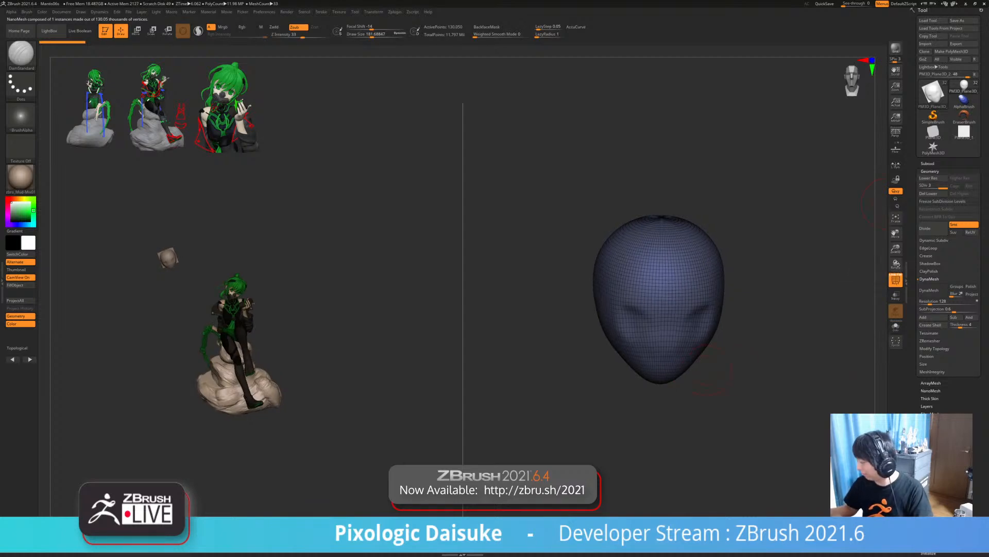
click(930, 171)
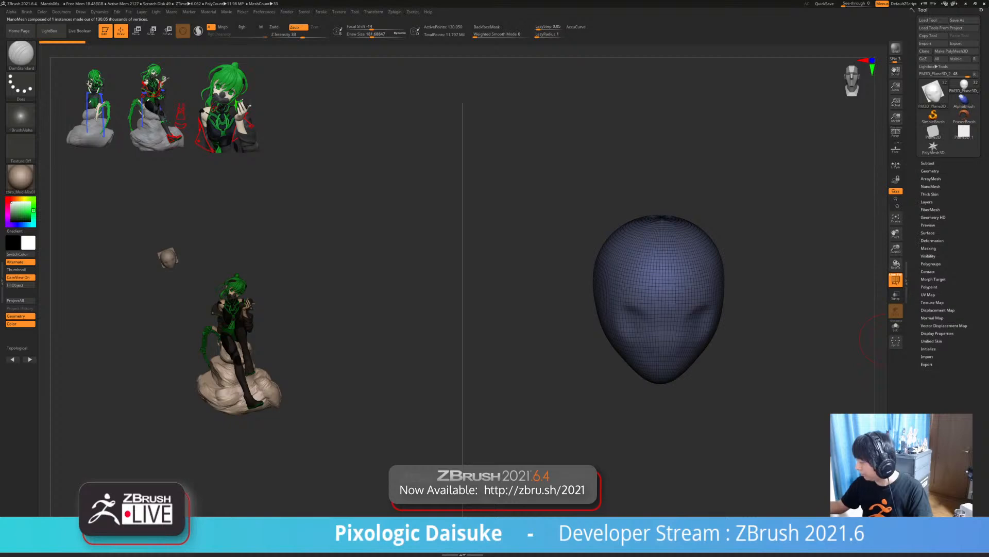
click(931, 187)
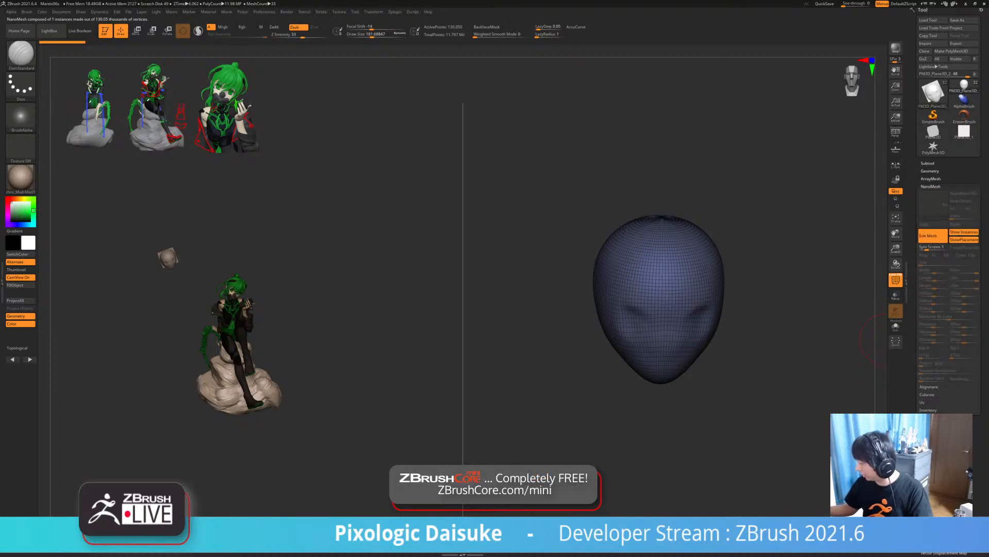
click(928, 235)
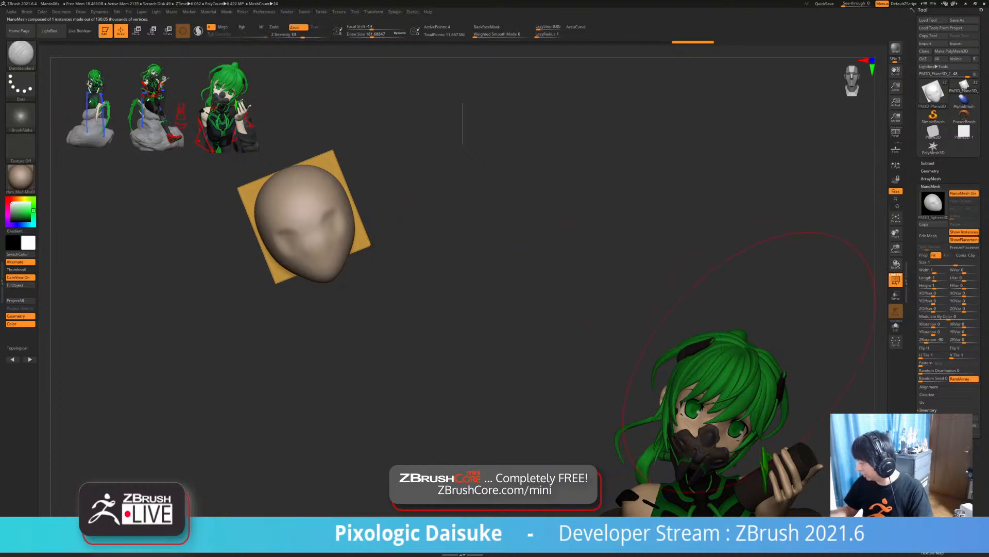
- Convert the head instance to a regular mesh with One To Mesh and check its geometry subdivision options
click(896, 310)
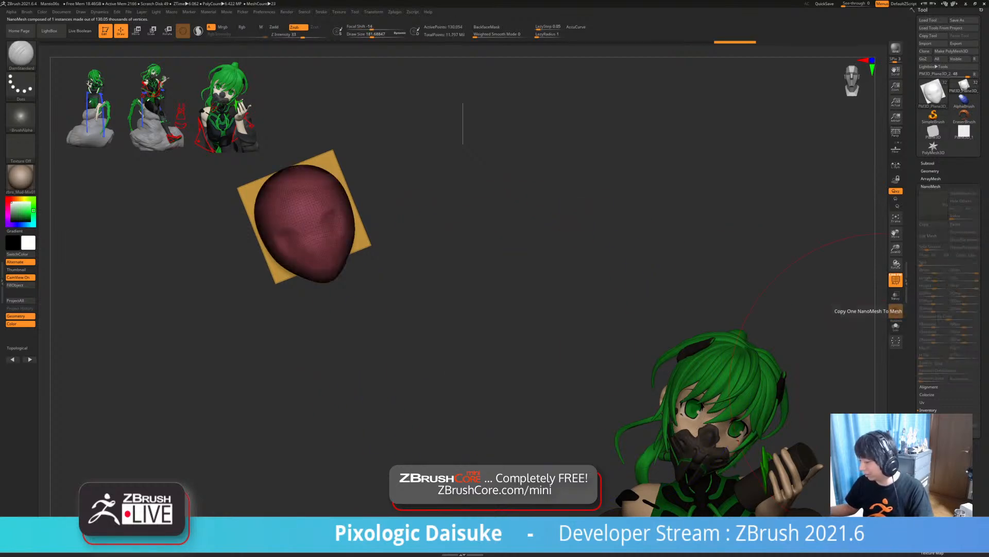
click(931, 171)
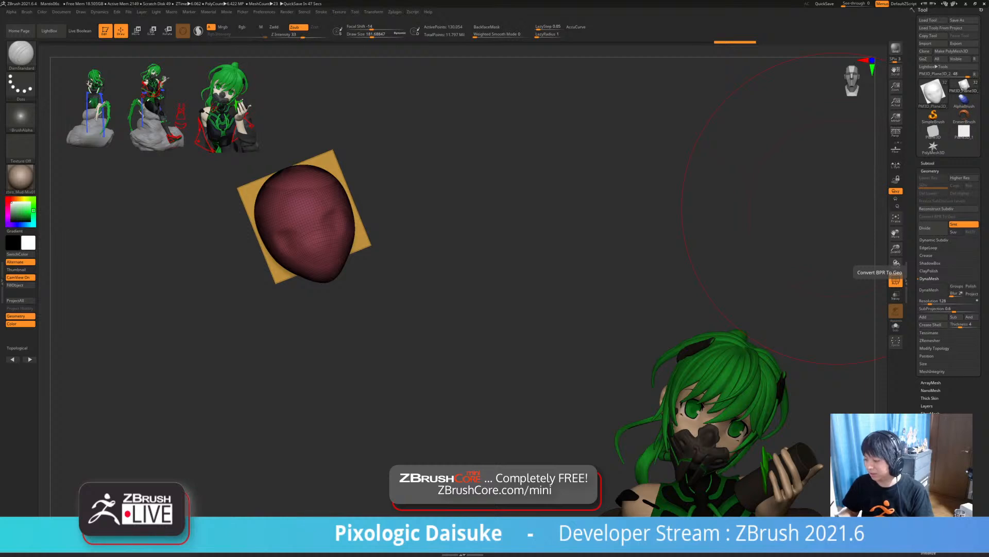
mouse_move(773, 232)
mouse_down()
mouse_move(865, 232)
mouse_move(784, 229)
mouse_move(765, 242)
mouse_up()
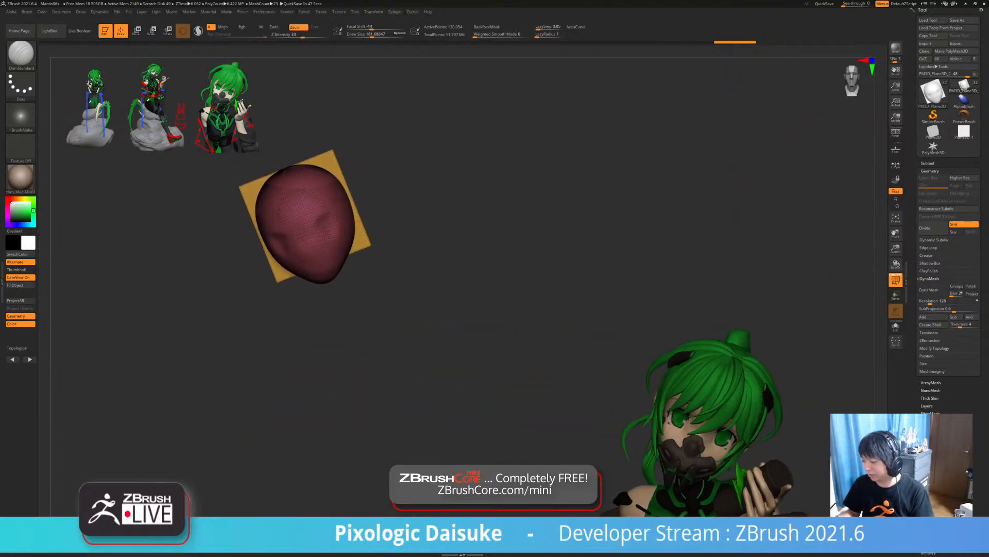
mouse_move(382, 368)
mouse_down()
mouse_move(464, 371)
mouse_move(391, 375)
mouse_up()
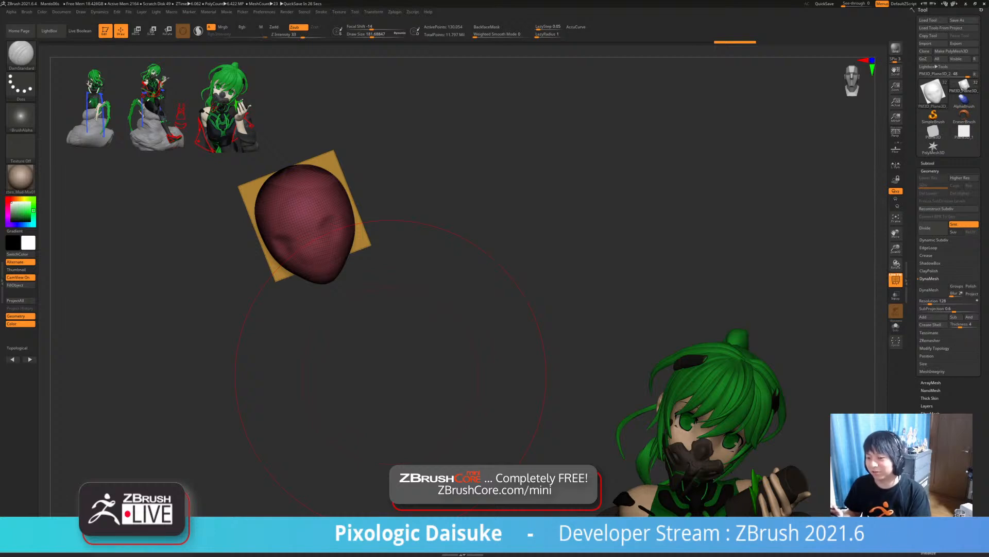
- Try to reconstruct lower subdivision levels on the converted head, and undo the conversion back to a NanoMesh instance
mouse_move(379, 307)
right_down()
mouse_move(335, 241)
mouse_move(338, 396)
mouse_move(335, 374)
right_up()
right_drag(311, 214, 313, 209)
key(shift+d)
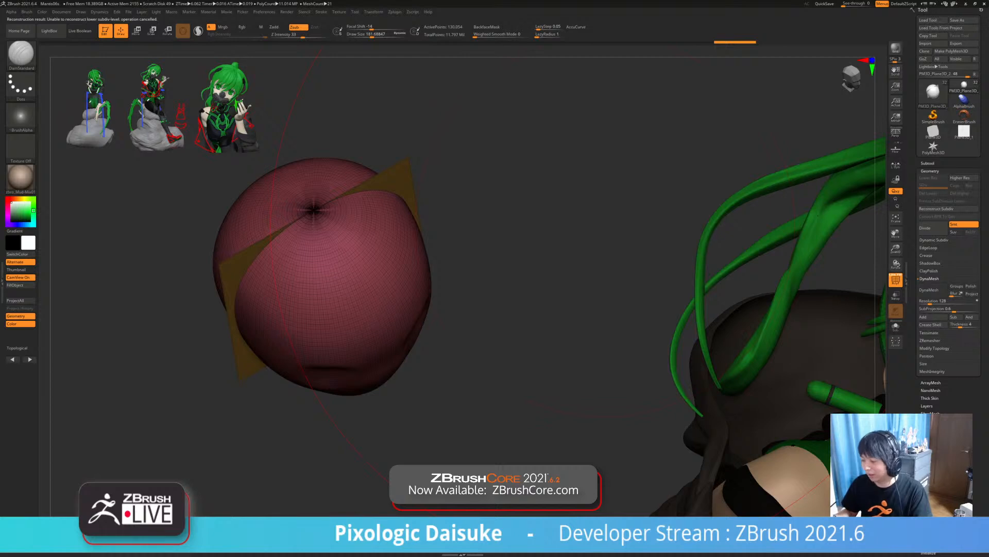
right_drag(602, 227, 595, 150)
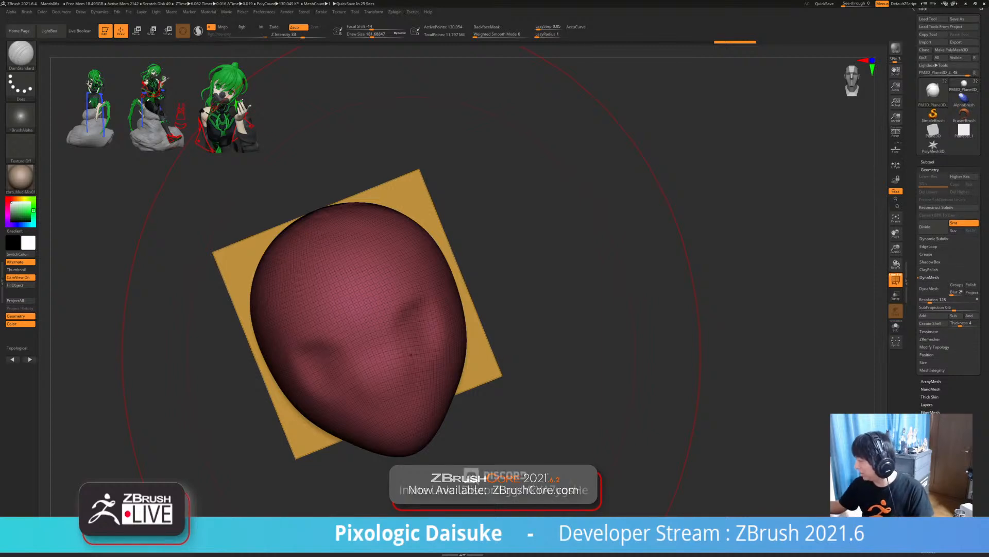
click(930, 171)
click(931, 185)
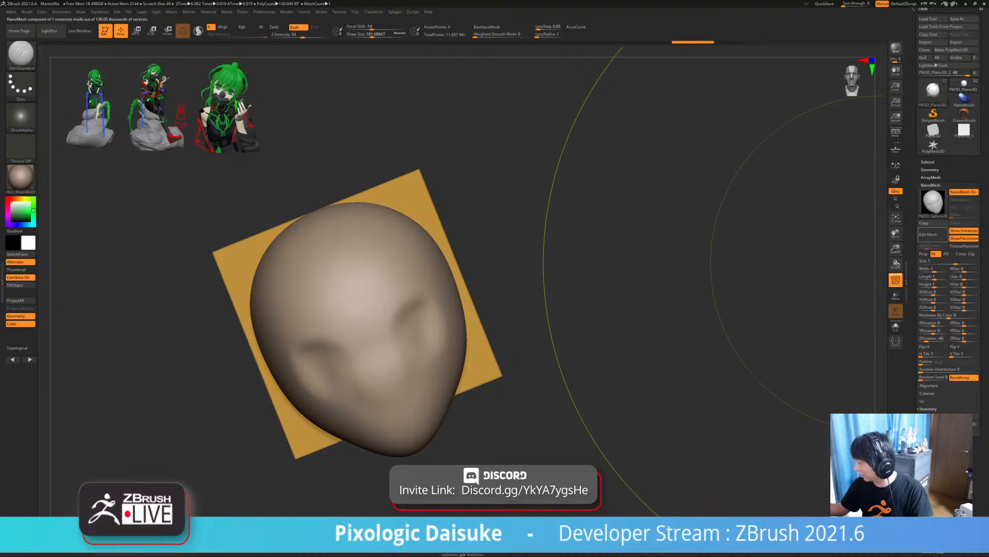
- Open the NanoMesh source head for editing and examine it in split-screen view beside the seated character
click(933, 235)
alt+drag(608, 380, 536, 327)
drag(644, 378, 557, 376)
shift+drag(309, 483, 289, 488)
key(z)
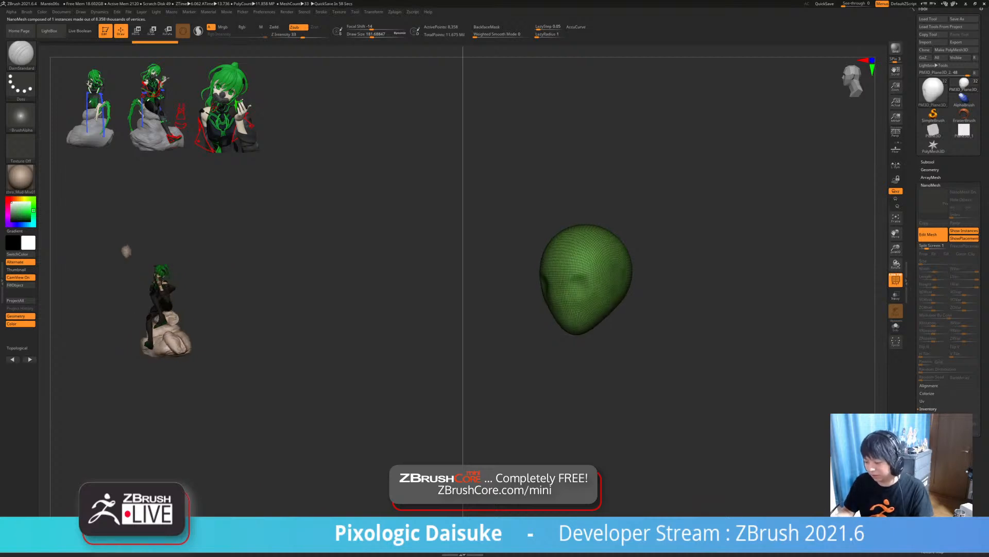
mouse_move(606, 278)
ctrl+right_down()
mouse_move(606, 309)
mouse_move(699, 323)
ctrl+right_up()
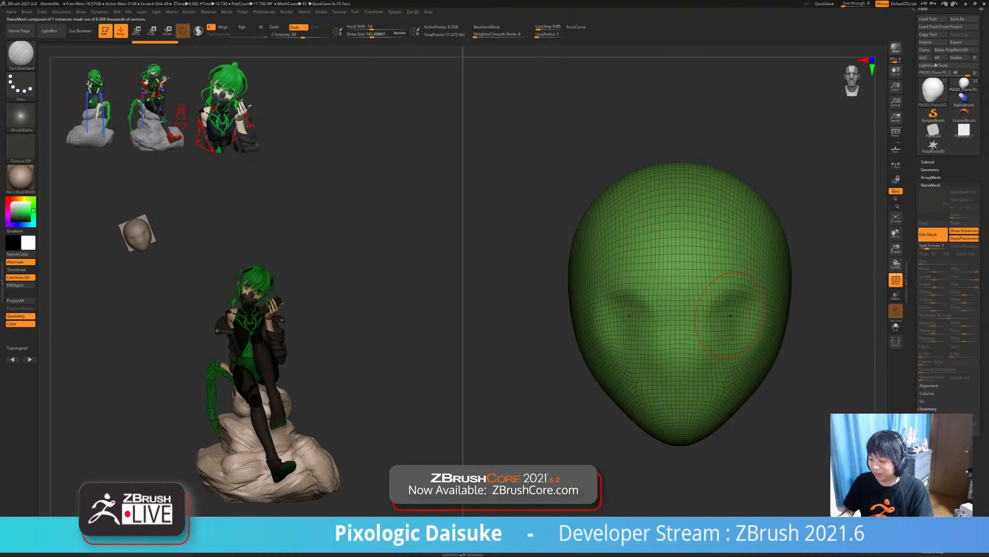
mouse_move(98, 241)
mouse_down()
mouse_move(128, 235)
mouse_move(183, 346)
mouse_up()
mouse_move(183, 346)
right_down()
mouse_move(227, 340)
mouse_move(170, 342)
mouse_move(137, 289)
right_up()
right_drag(438, 330, 445, 308)
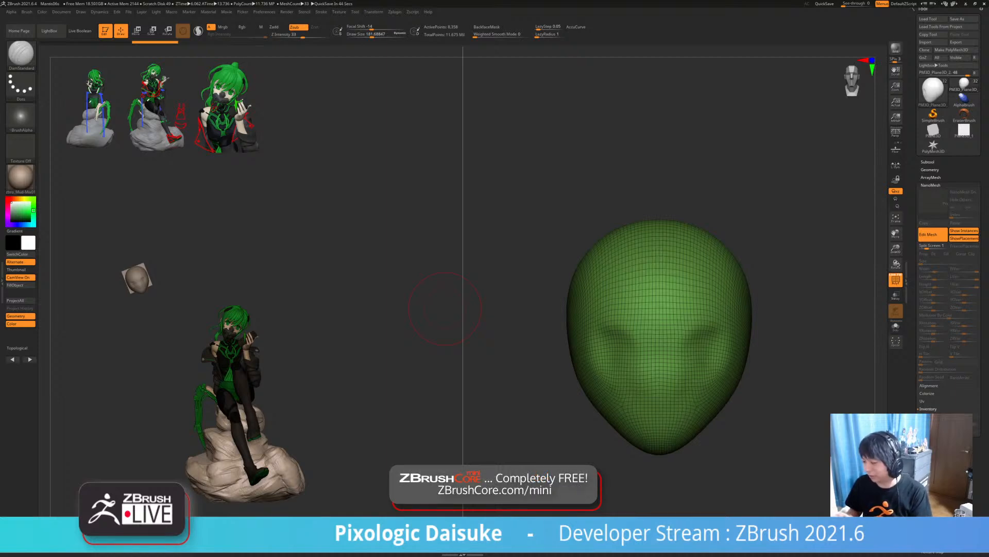
click(21, 54)
click(338, 148)
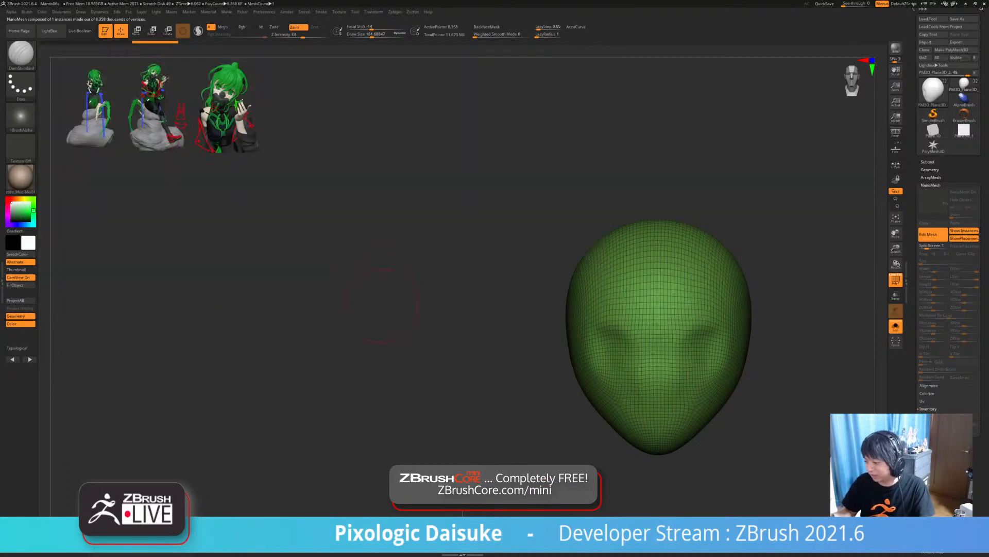
alt+drag(463, 391, 290, 325)
click(20, 55)
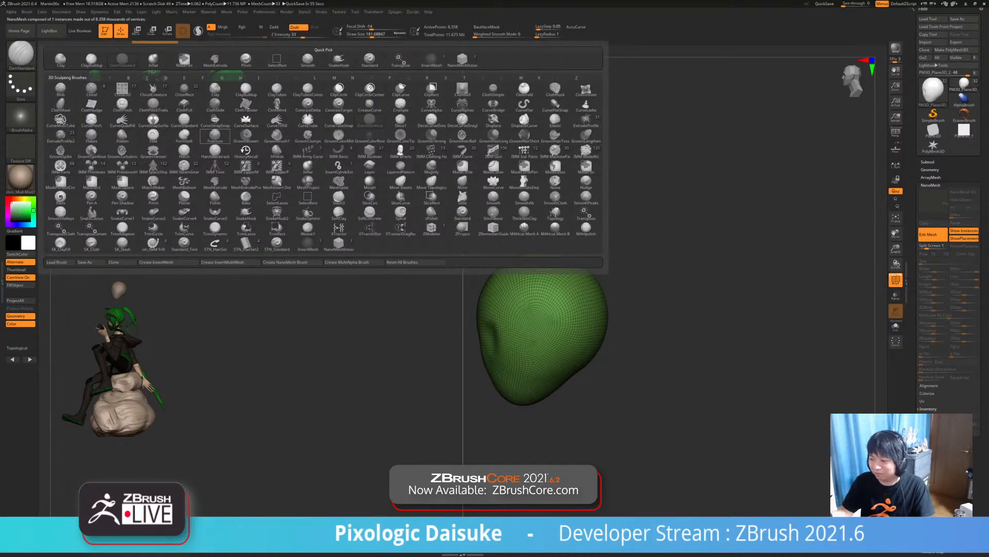
drag(226, 376, 279, 384)
mouse_move(280, 383)
ctrl+right_down()
mouse_move(311, 417)
mouse_move(309, 388)
ctrl+right_up()
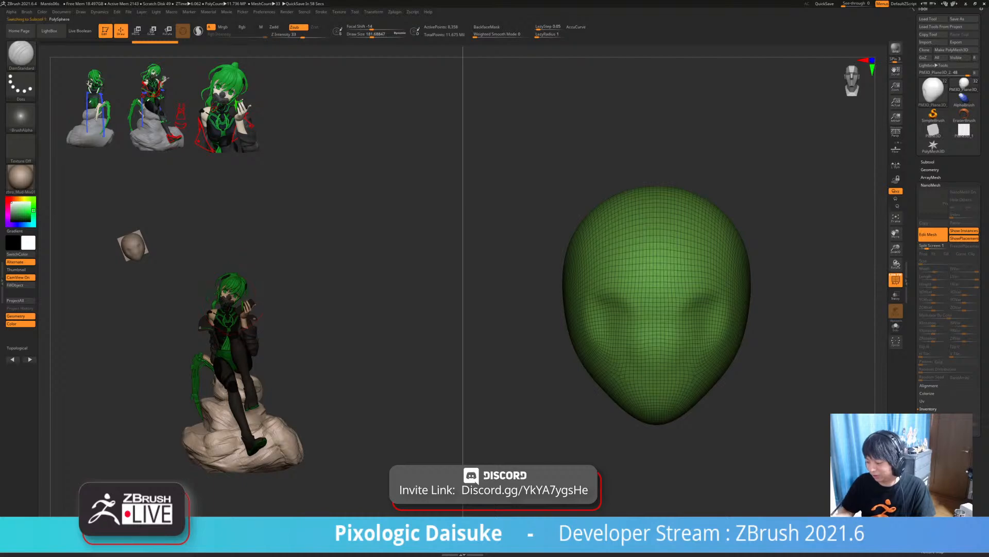
- Select the character's face subtool, open its geometry settings, and set Split Screen to 0
alt+click(236, 297)
key(f)
ctrl+right_drag(472, 320, 452, 291)
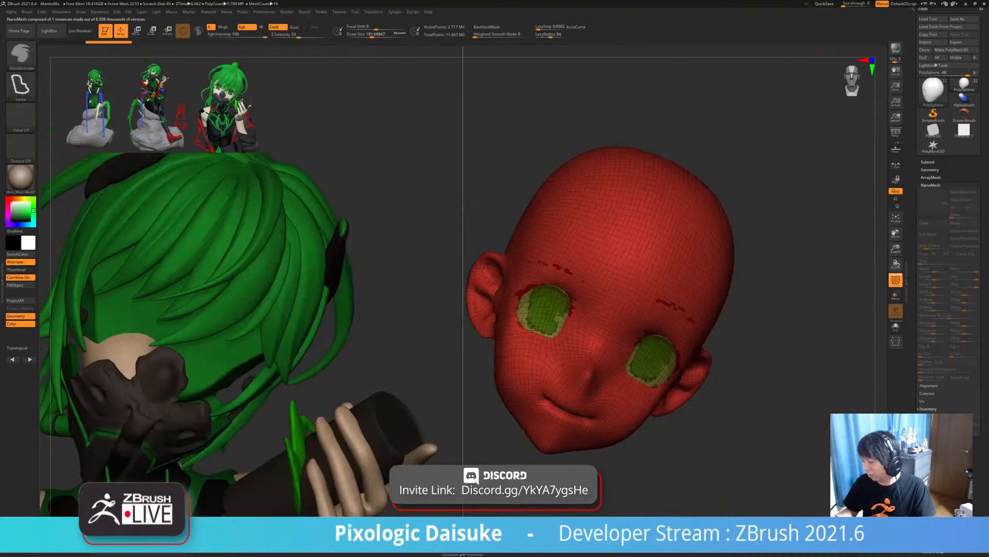
click(931, 170)
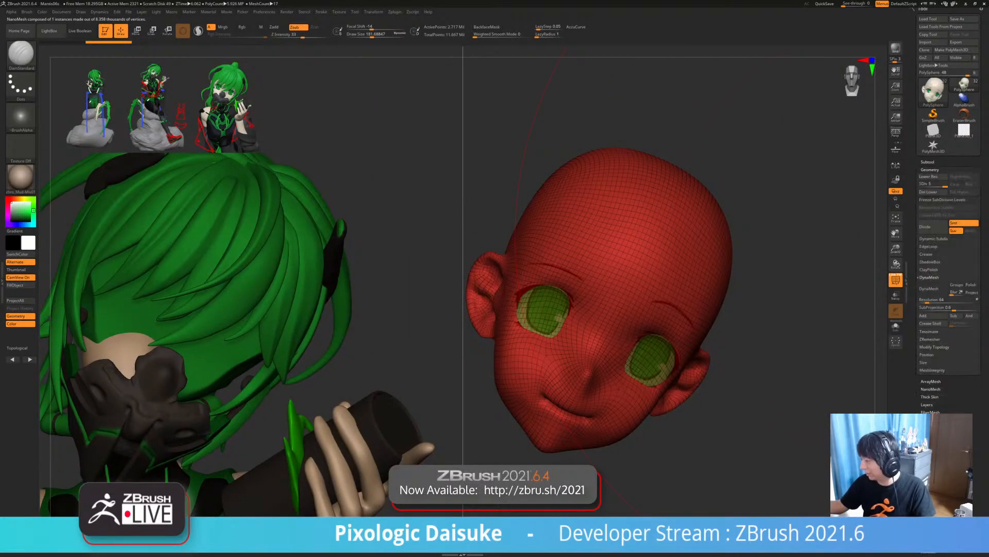
click(373, 12)
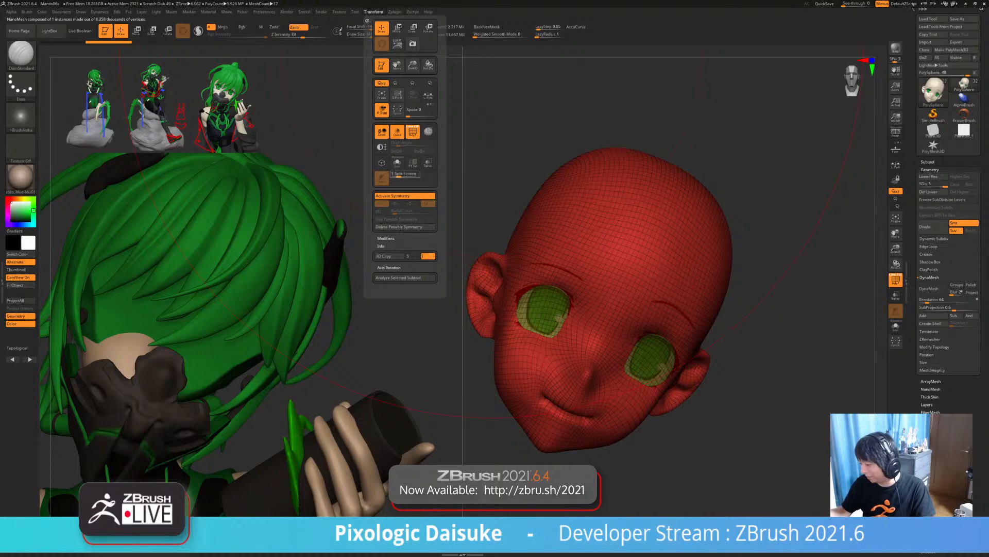
click(405, 174)
mouse_move(637, 330)
ctrl+right_down()
mouse_move(604, 247)
mouse_move(403, 93)
ctrl+right_up()
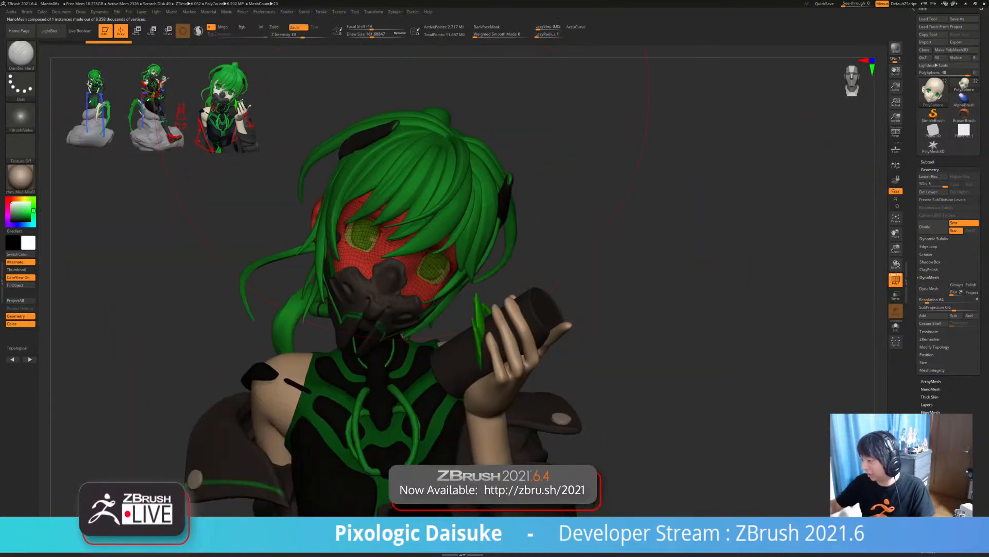
- Delete the face's posable symmetry, and isolate the face with its polyframe hidden
click(374, 12)
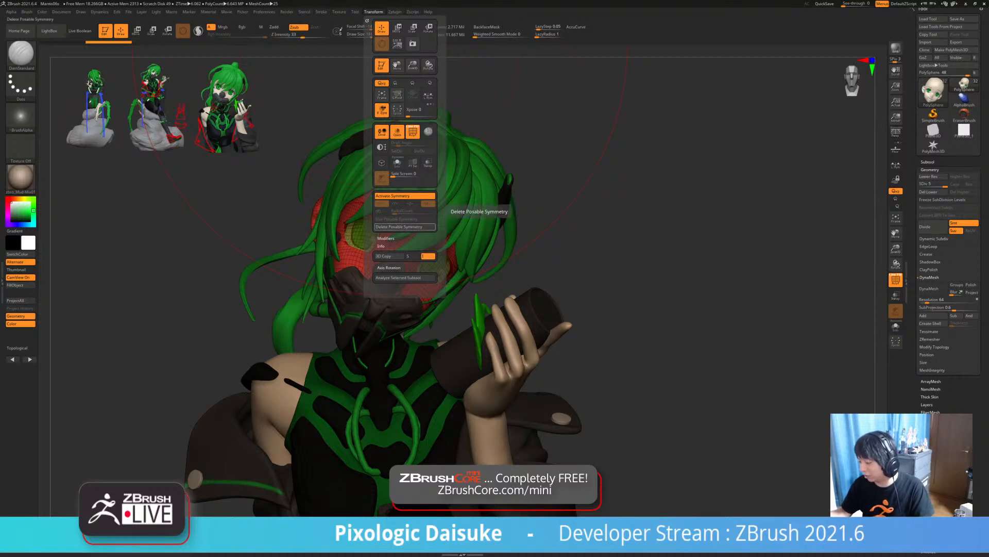
click(405, 227)
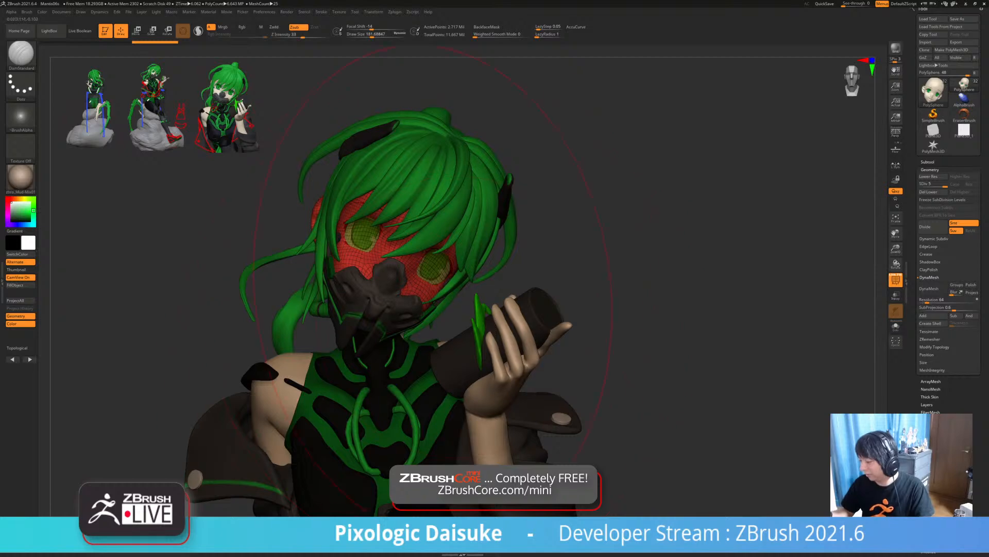
ctrl+right_drag(430, 265, 431, 345)
key(alt+s)
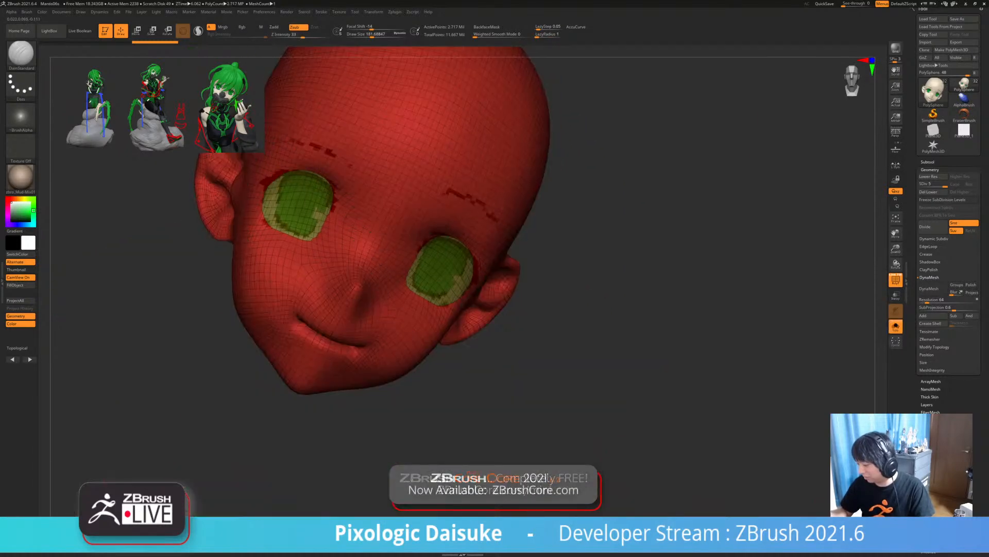
alt+right_drag(293, 227, 398, 315)
click(896, 279)
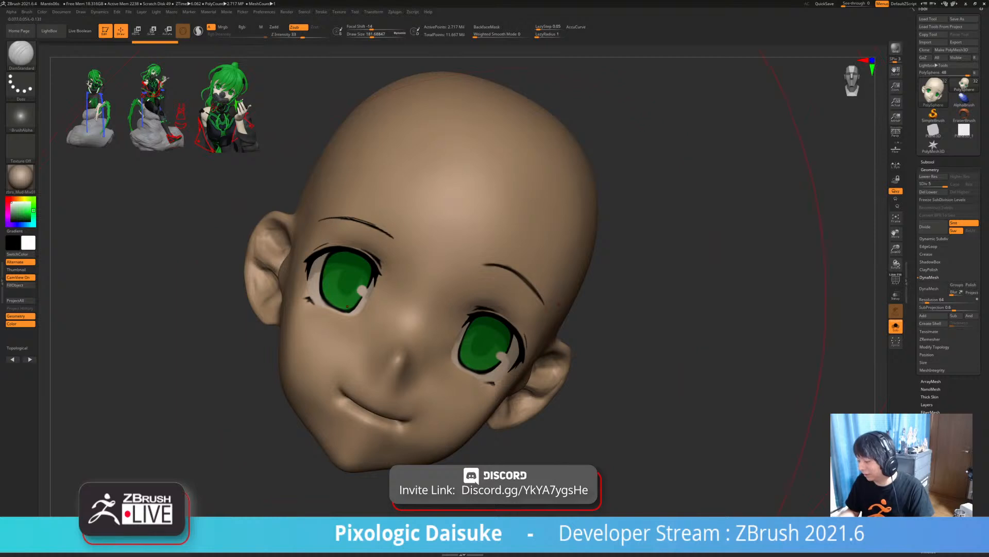
- Activate Use Posable Symmetry on the tilted face and check the mirrored brush points across the nose from different views
click(374, 11)
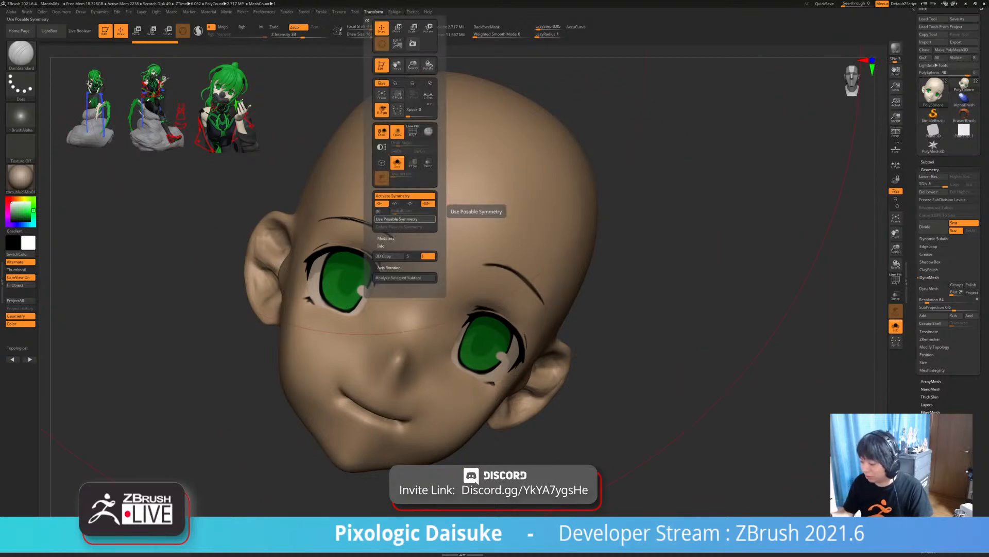
click(405, 218)
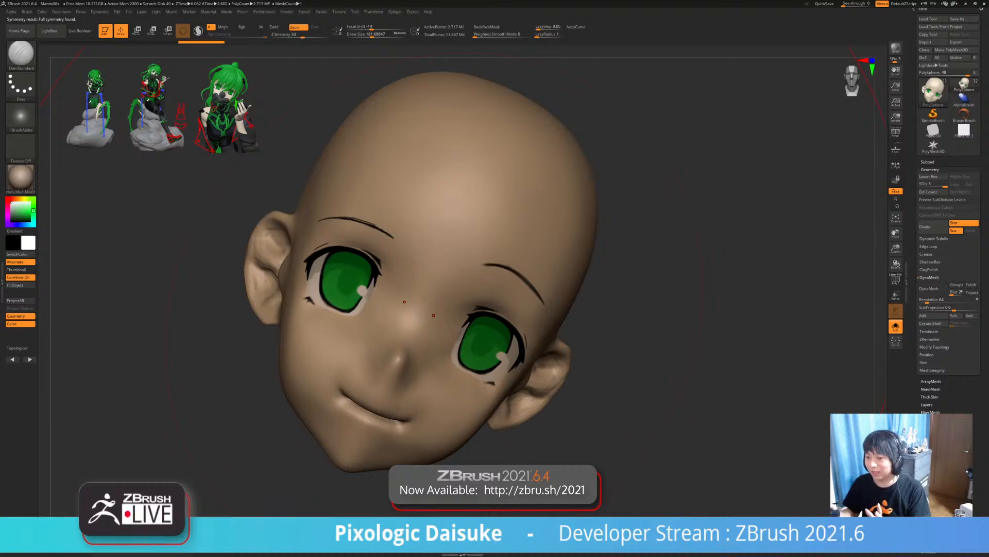
mouse_move(433, 315)
right_down()
mouse_move(536, 312)
mouse_move(421, 313)
mouse_move(438, 330)
right_up()
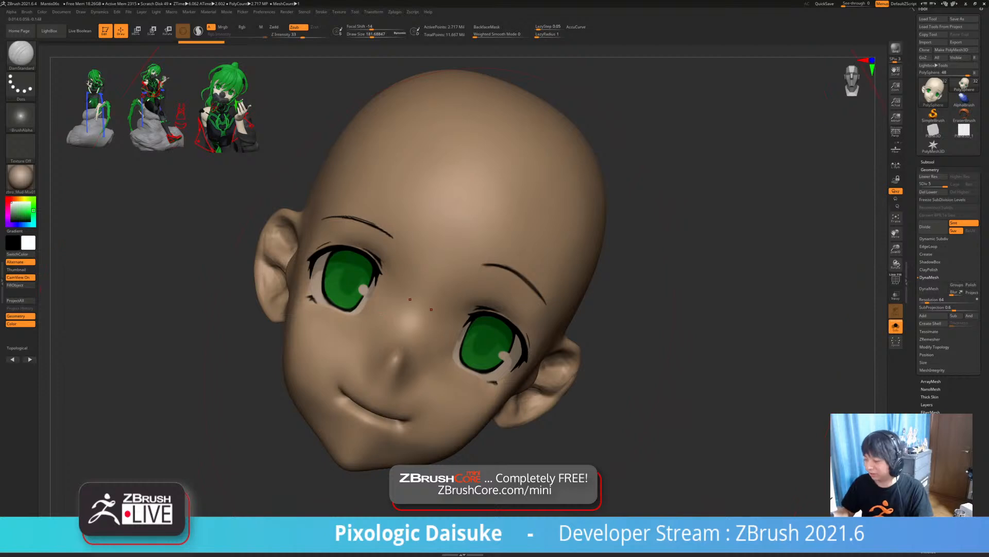
right_drag(439, 341, 437, 319)
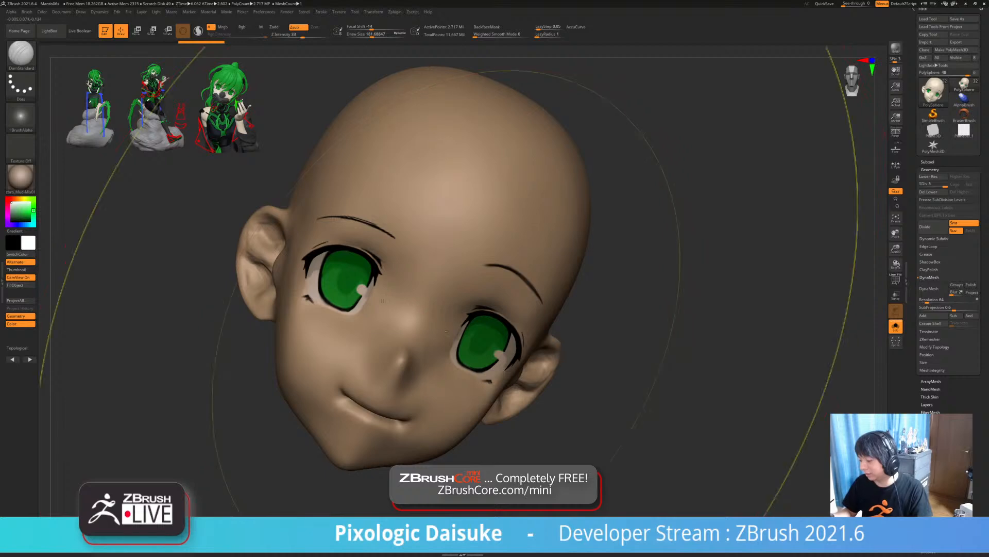
ctrl+right_drag(449, 221, 447, 178)
mouse_move(447, 177)
right_down()
mouse_move(510, 211)
mouse_move(499, 213)
right_up()
right_drag(498, 356, 463, 348)
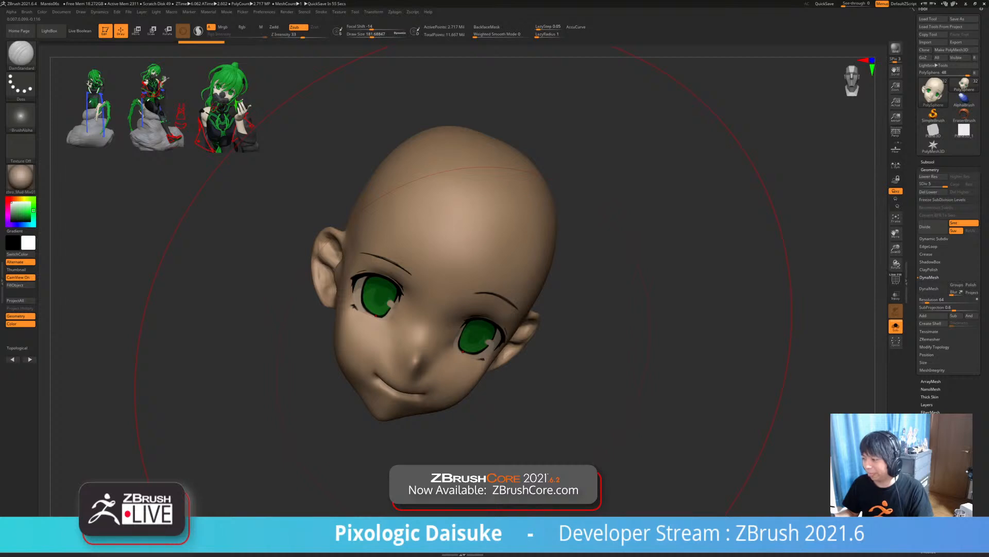
mouse_move(463, 347)
right_down()
mouse_move(509, 325)
mouse_move(466, 383)
mouse_move(470, 338)
mouse_move(518, 284)
mouse_move(447, 262)
right_up()
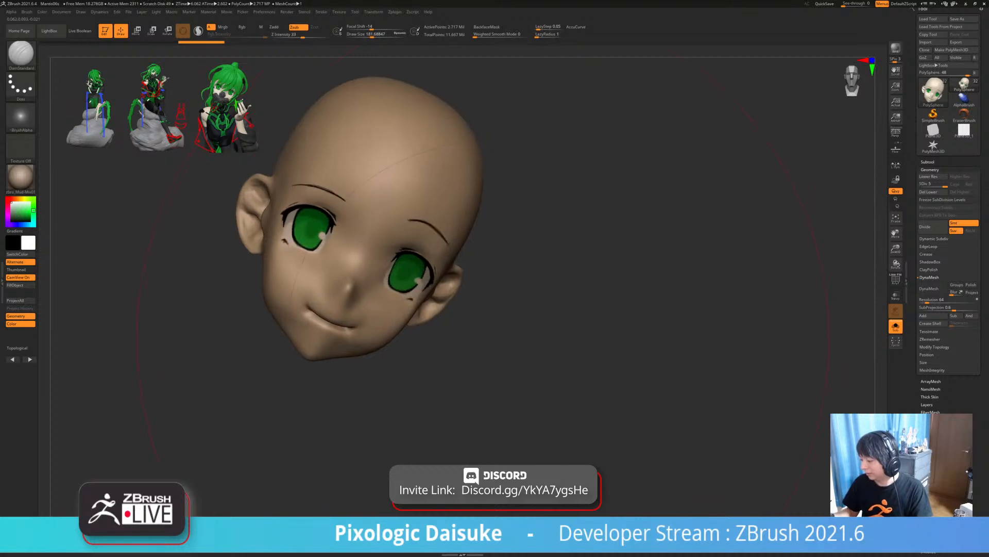
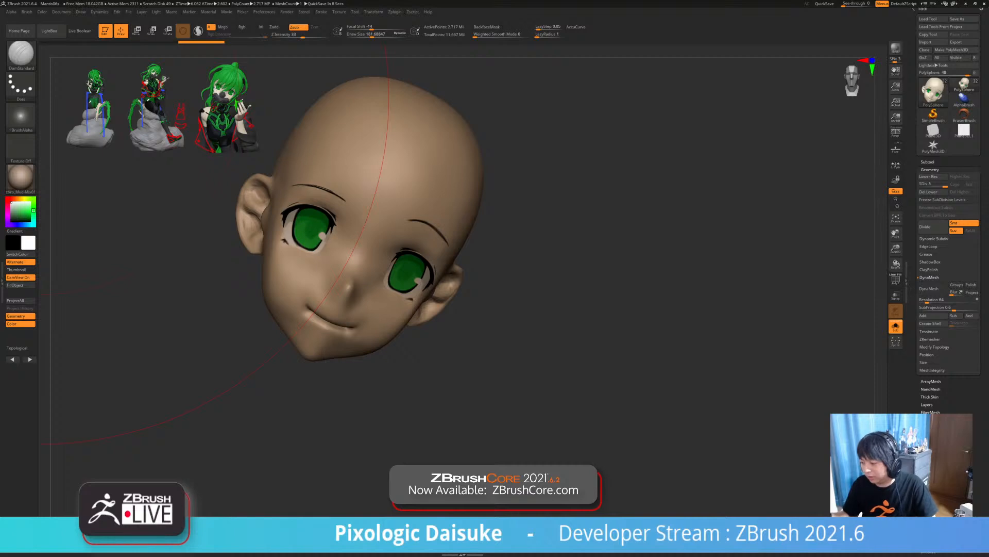
- Show the full character again and select the NanoMesh head plane beside it
mouse_move(43, 97)
mouse_down()
mouse_move(126, 99)
mouse_move(42, 96)
mouse_up()
key(alt+s)
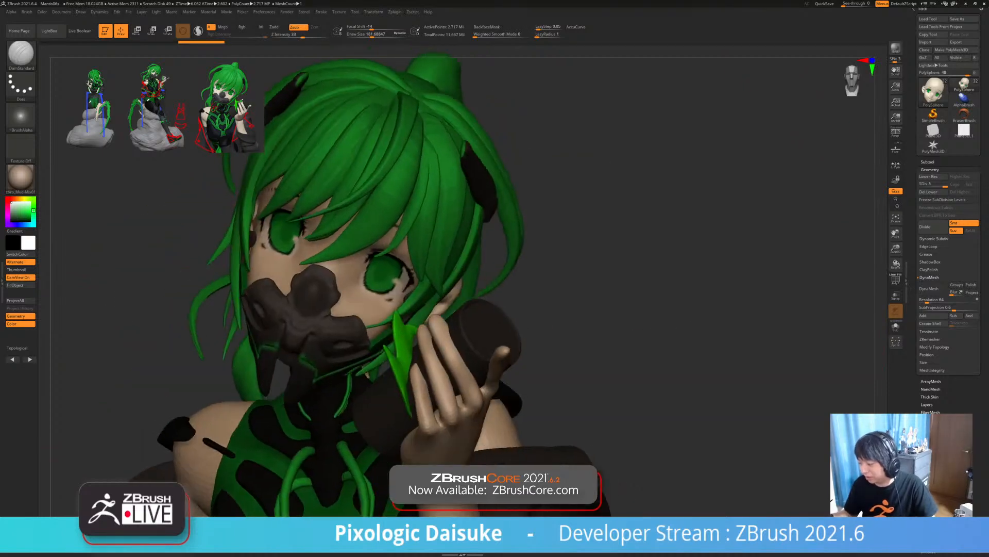
mouse_move(525, 401)
ctrl+right_down()
mouse_move(513, 344)
mouse_move(529, 334)
mouse_move(534, 361)
mouse_move(593, 369)
mouse_move(557, 373)
mouse_move(580, 364)
mouse_move(513, 343)
ctrl+right_up()
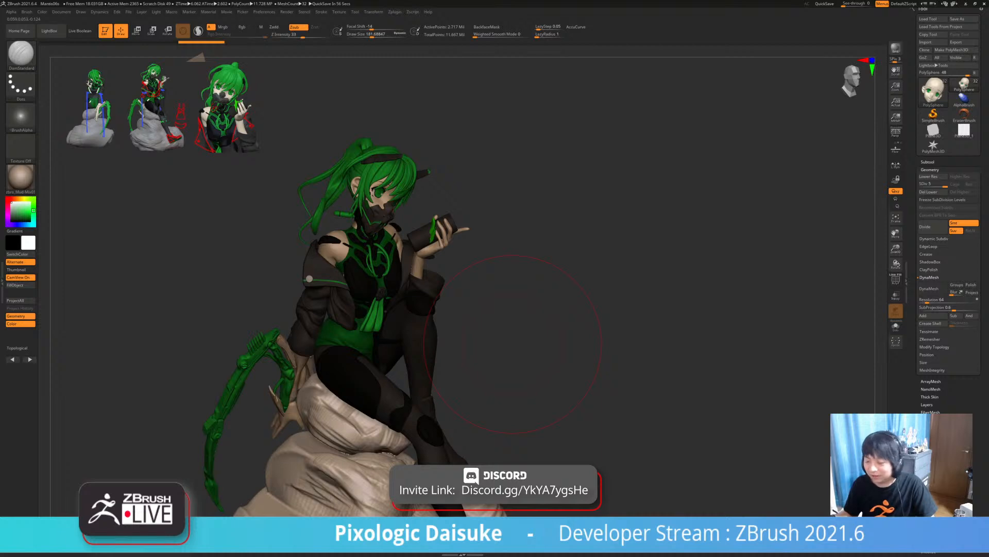
mouse_move(465, 341)
mouse_down()
mouse_move(258, 343)
mouse_move(309, 343)
mouse_move(335, 309)
mouse_move(311, 162)
mouse_move(412, 268)
mouse_up()
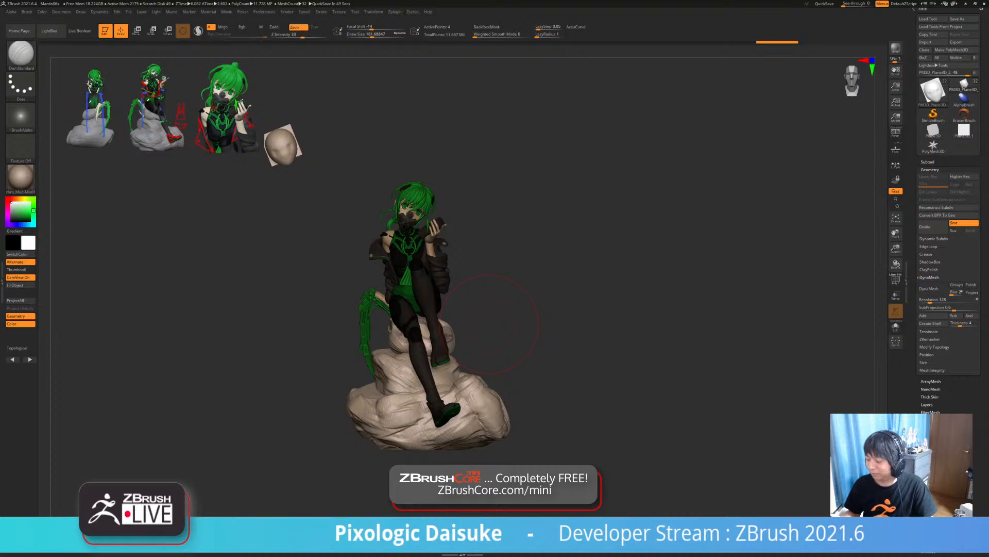
ctrl+right_drag(490, 323, 566, 330)
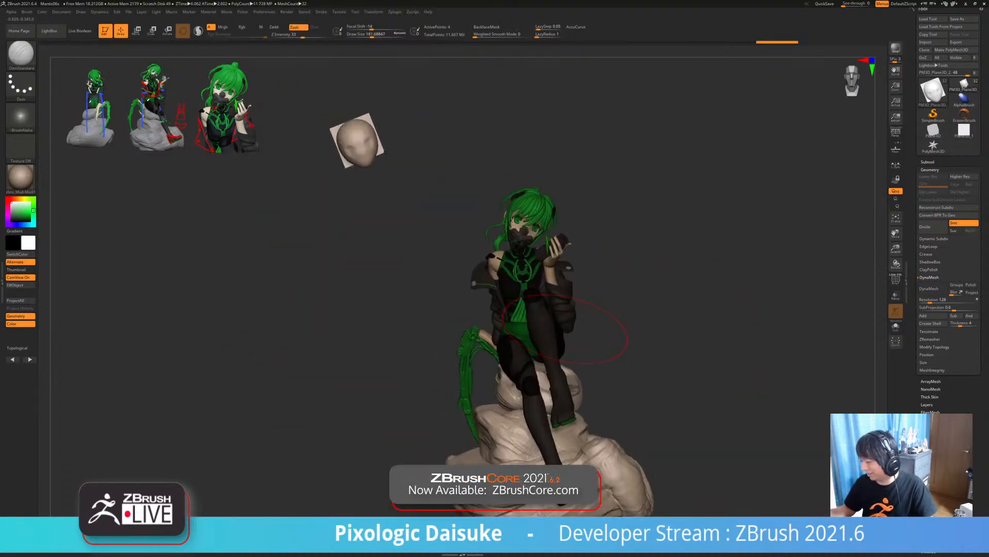
- Delete the NanoMesh plane subtool and the large sphere subtool from the character
click(928, 161)
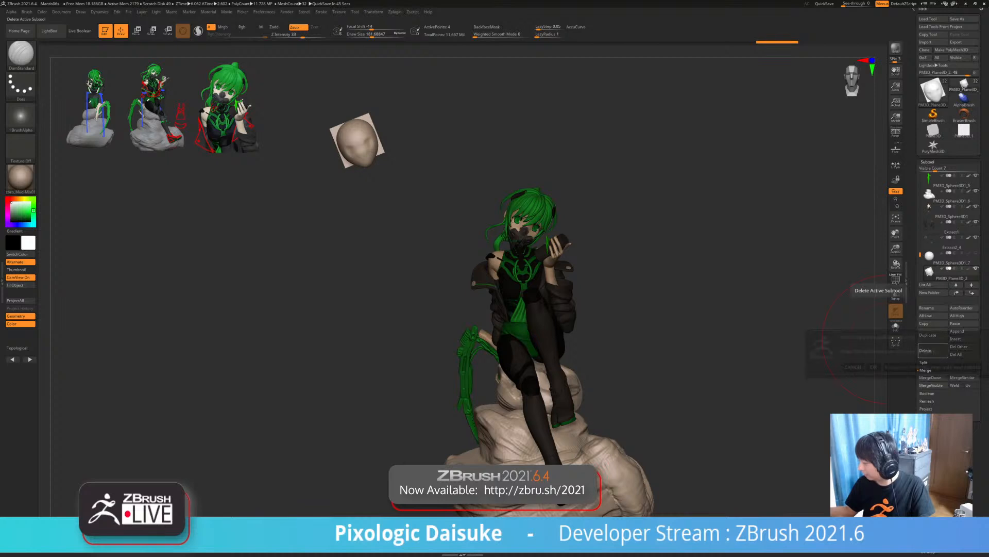
click(925, 350)
click(874, 366)
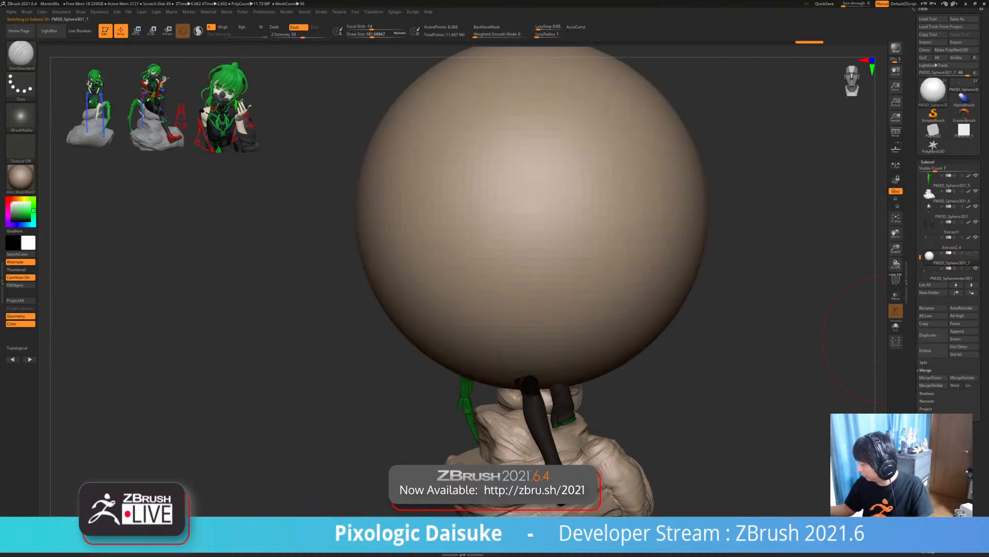
click(927, 350)
click(874, 367)
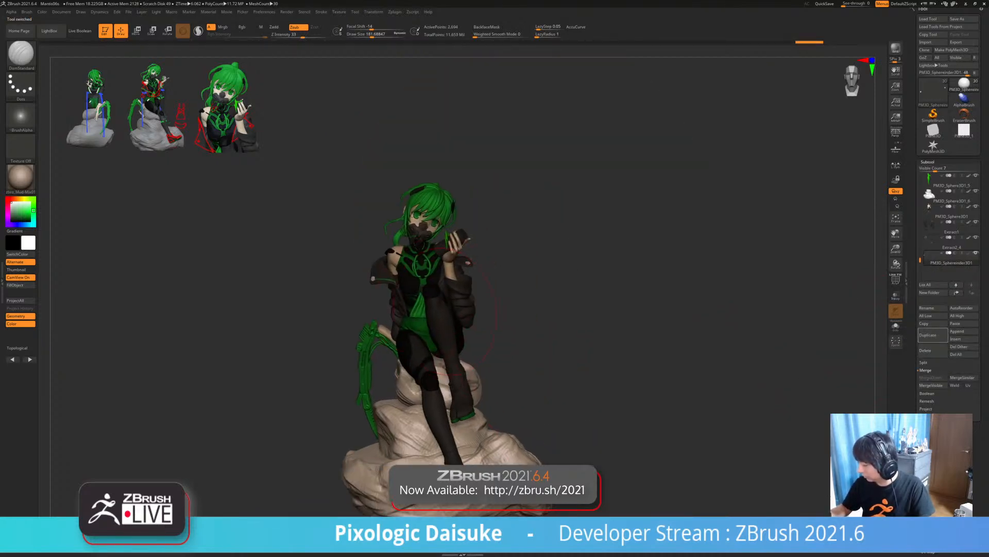
- Select the jacket subtool, check it in isolation, and examine the character's upper body from several angles
ctrl+right_drag(382, 286, 382, 342)
alt+click(354, 273)
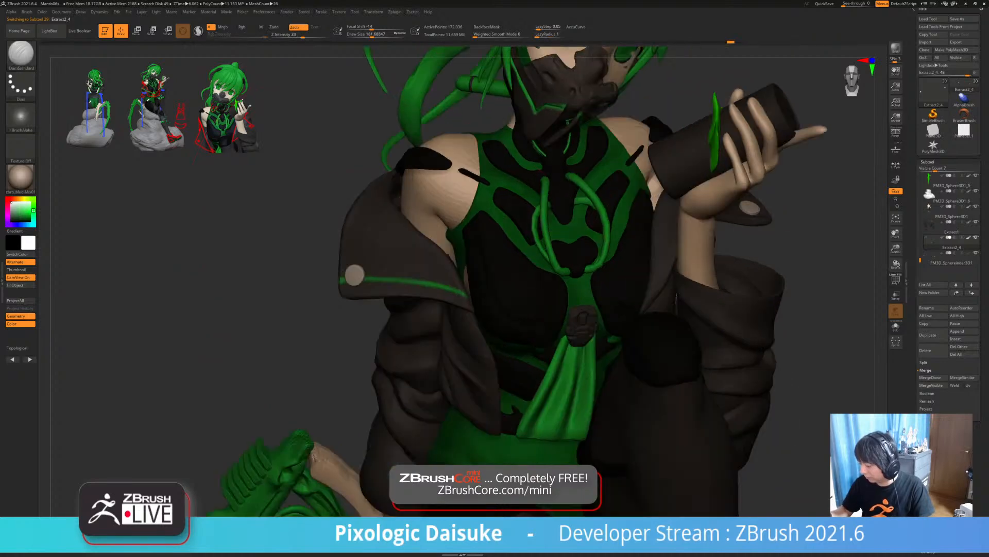
mouse_move(360, 309)
right_down()
mouse_move(374, 384)
mouse_move(298, 448)
mouse_move(298, 400)
right_up()
key(alt+s)
key(alt+s)
key(1)
mouse_move(520, 335)
right_down()
mouse_move(392, 330)
mouse_move(458, 327)
right_up()
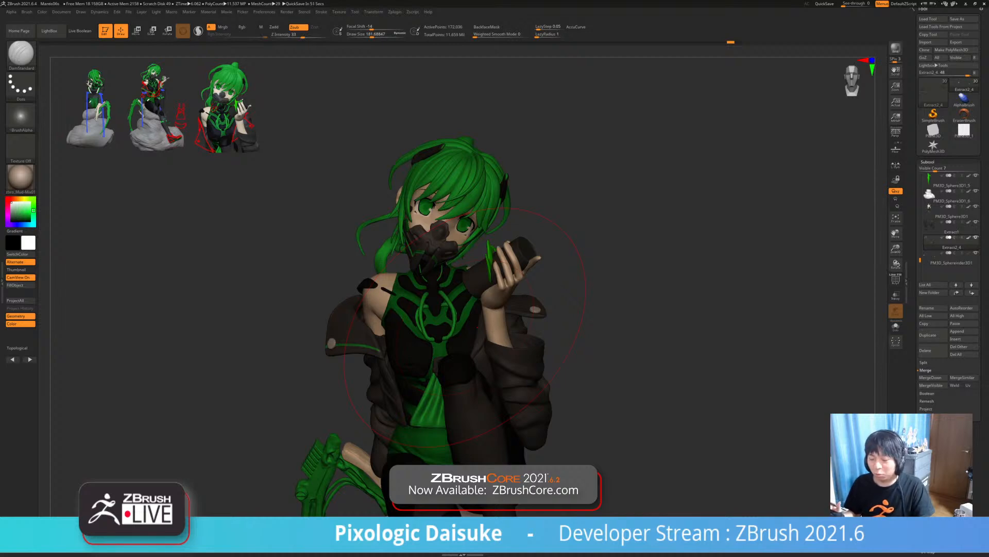
mouse_move(477, 326)
right_down()
mouse_move(559, 314)
mouse_move(481, 302)
mouse_move(543, 305)
mouse_move(483, 311)
mouse_move(434, 363)
right_up()
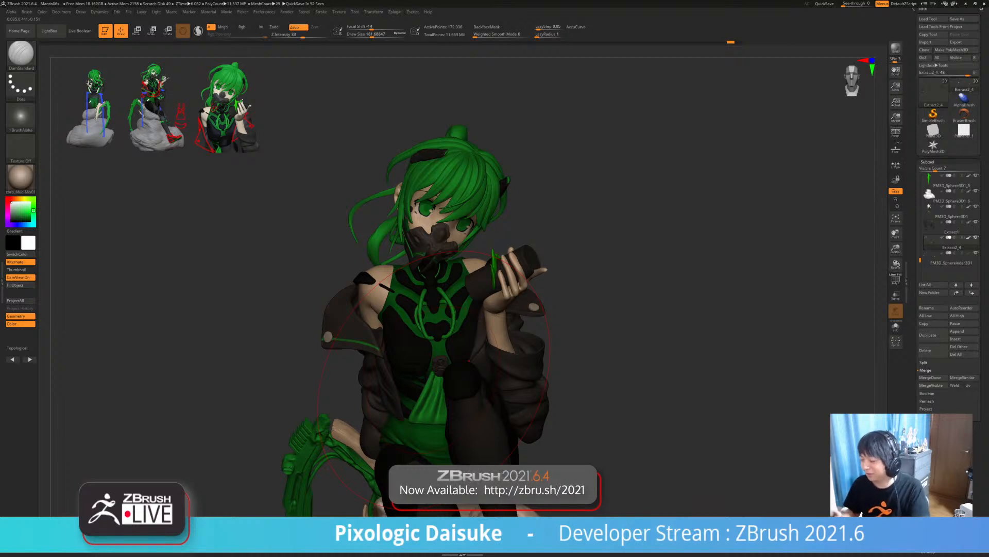
right_drag(441, 360, 469, 361)
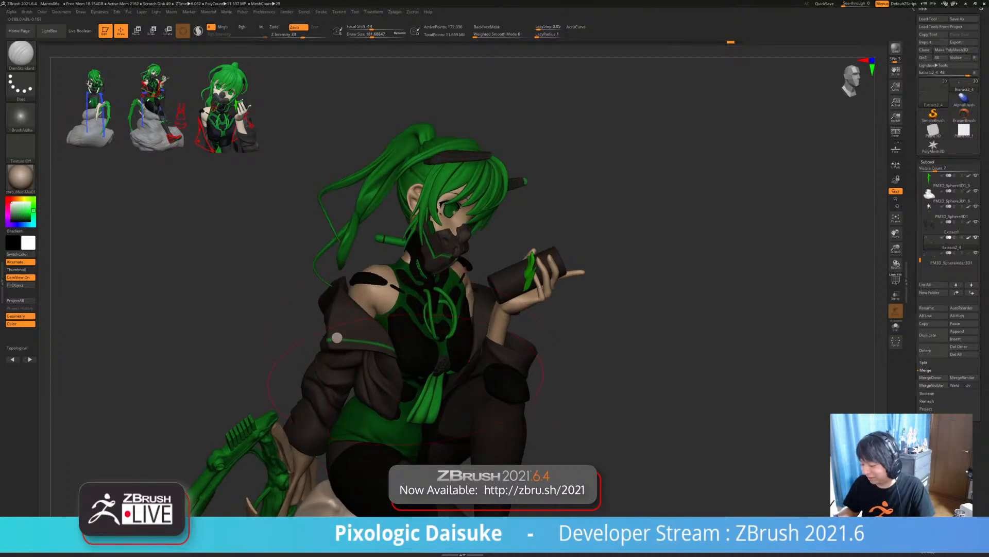
- Select the button subtool, check it in isolation, and reposition the button on the lapel beside the bare shoulder with the gizmo
right_drag(337, 338, 335, 338)
alt+click(337, 338)
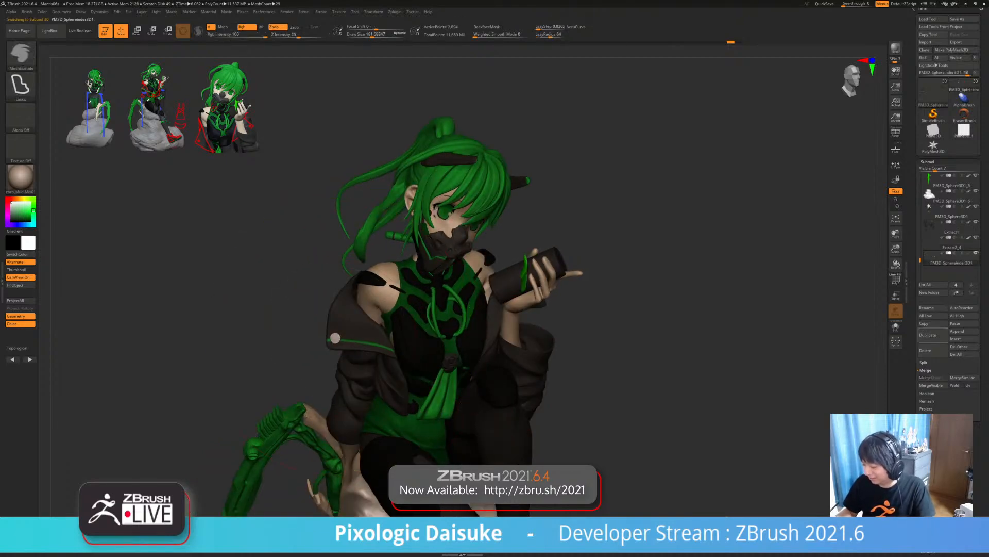
ctrl+right_drag(338, 337, 357, 367)
key(w)
drag(353, 364, 354, 364)
key(alt+s)
mouse_move(244, 331)
ctrl+mouse_down()
mouse_move(392, 318)
mouse_move(243, 404)
mouse_move(244, 360)
ctrl+mouse_up()
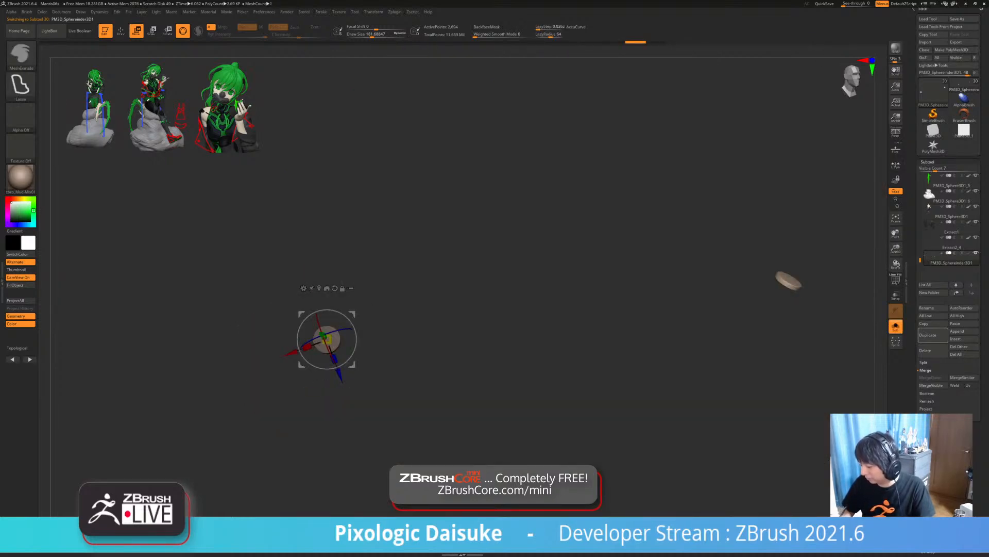
key(alt+s)
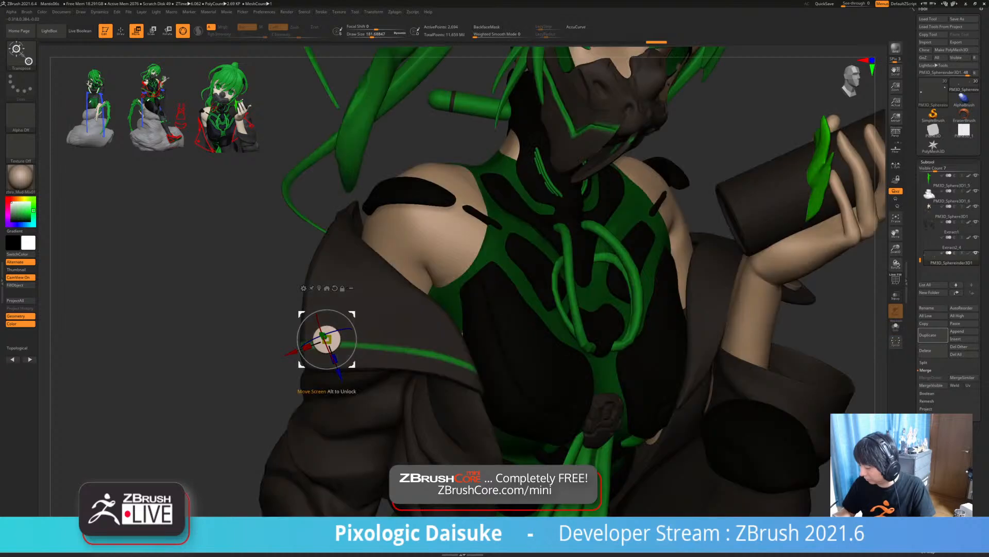
drag(353, 364, 353, 350)
- Centre the gizmo on the opposite lapel's button, adjust its placement, and check it from the front
ctrl+right_drag(345, 330, 135, 301)
right_drag(443, 258, 360, 314)
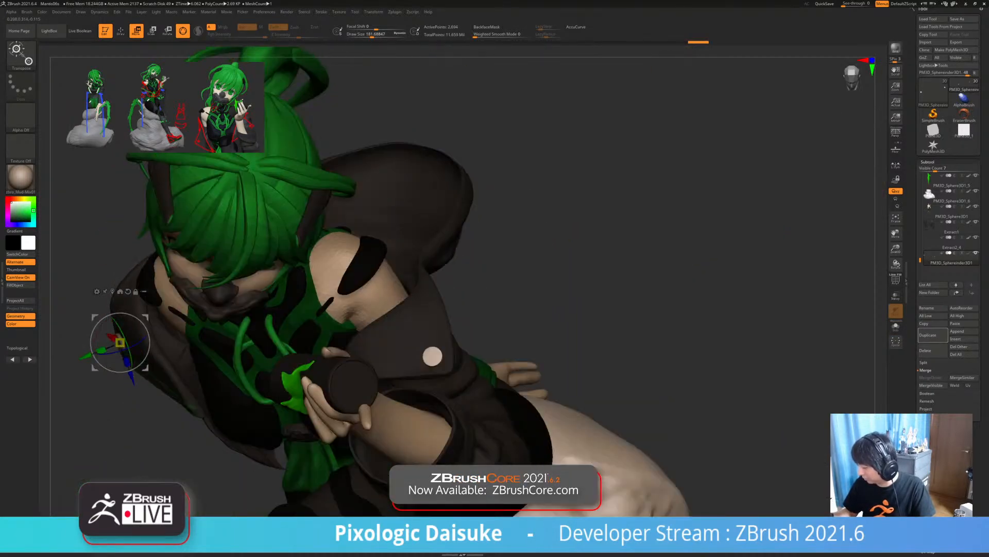
alt+click(431, 357)
right_drag(433, 356, 449, 384)
drag(457, 383, 456, 375)
right_drag(453, 371, 412, 268)
ctrl+right_drag(412, 268, 402, 204)
alt+right_drag(335, 304, 452, 286)
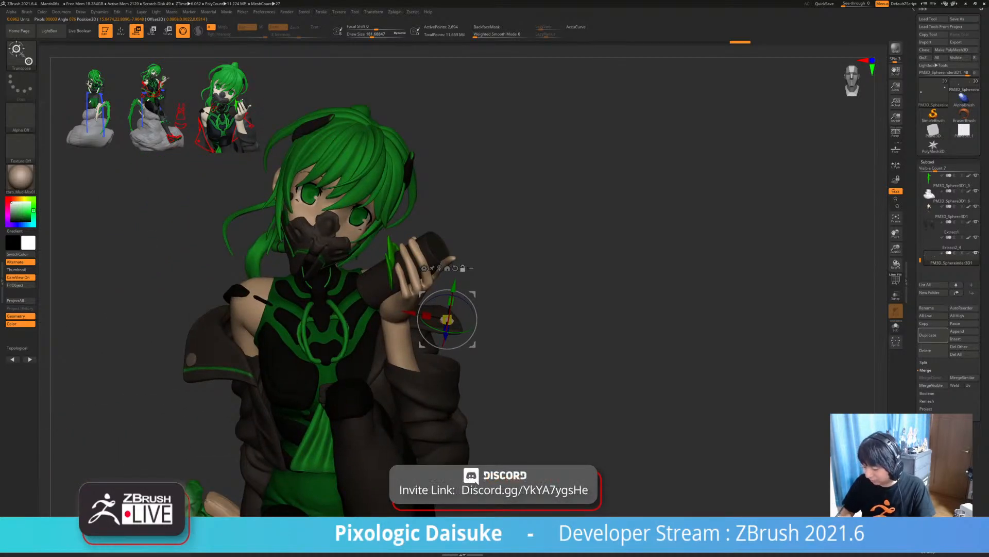
- Select the jacket lapel subtool, isolate it, and switch to the Standard brush for colour painting
alt+click(191, 359)
right_drag(410, 313, 521, 320)
ctrl+right_drag(459, 229, 507, 226)
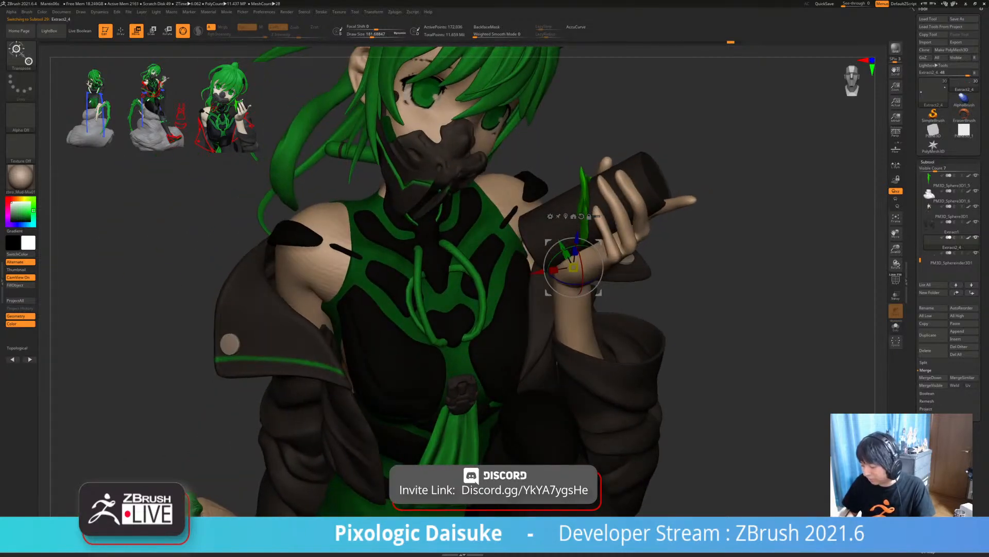
click(896, 326)
key(q)
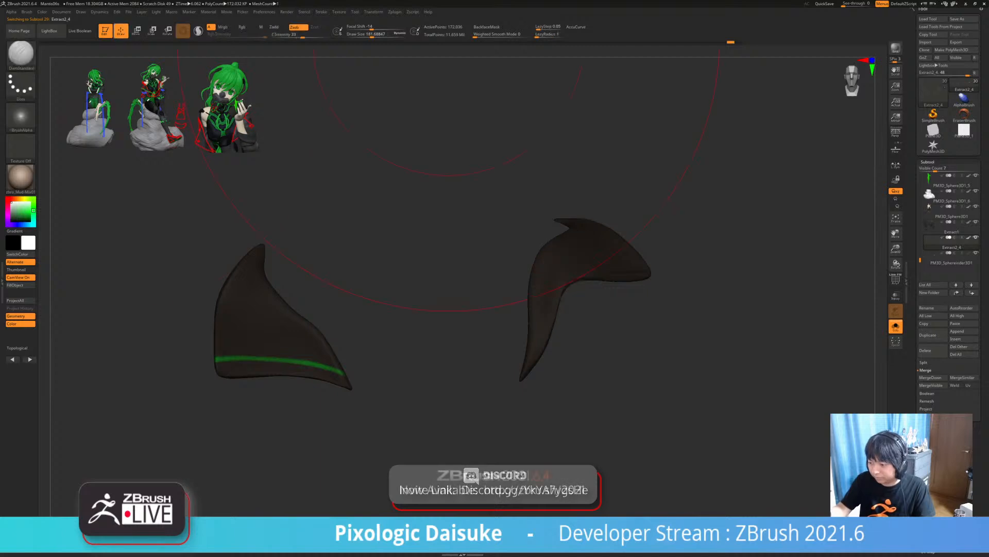
click(30, 58)
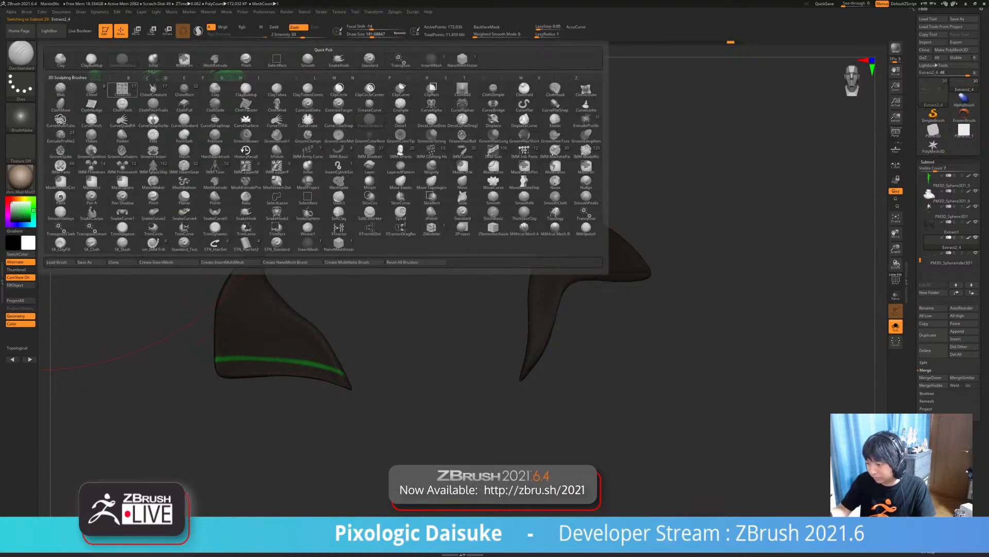
key(b)
key(s)
key(t)
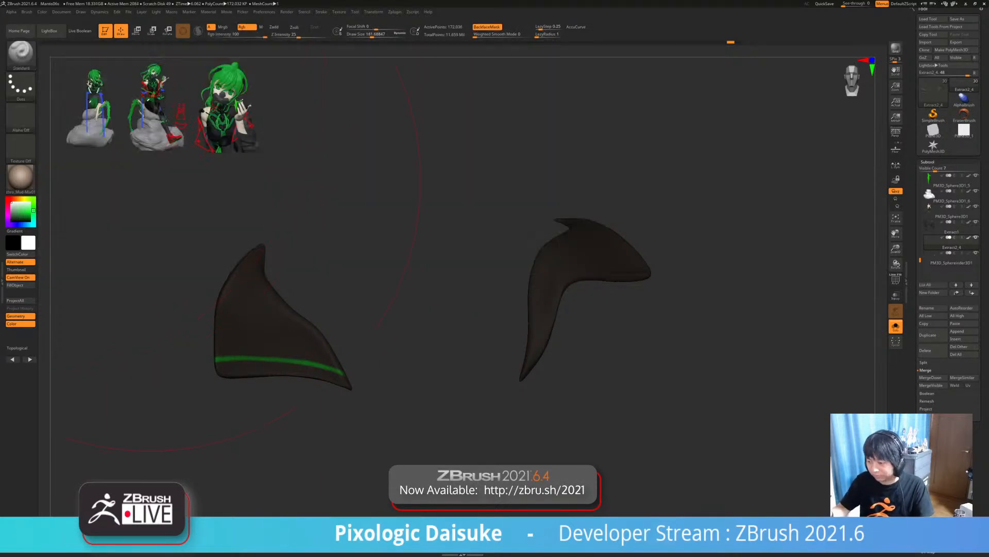
- Sample the lapel's dark brown, reduce the draw size to about 16, and paint over the green stripe
ctrl+right_drag(257, 196, 409, 89)
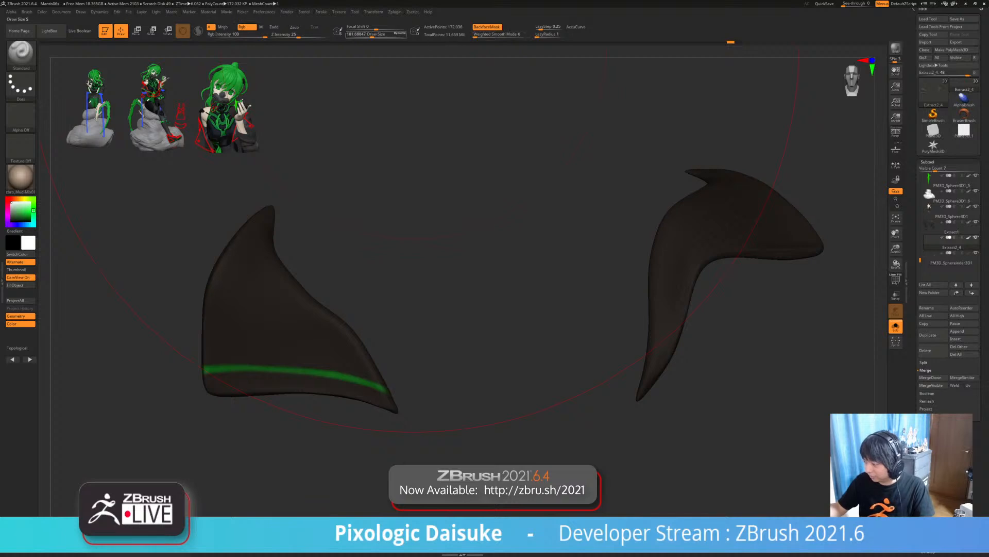
click(359, 35)
drag(29, 243, 227, 335)
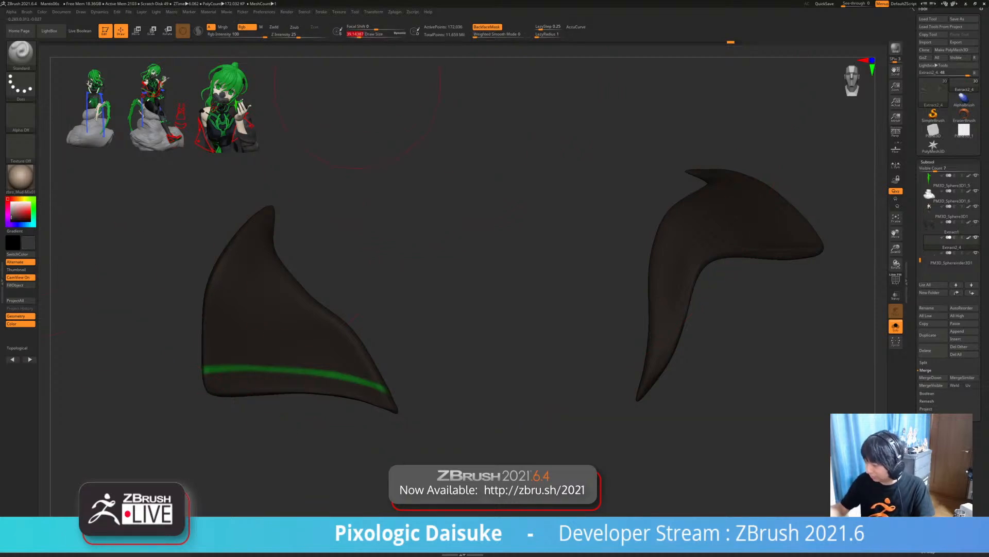
click(354, 35)
right_drag(278, 371, 220, 373)
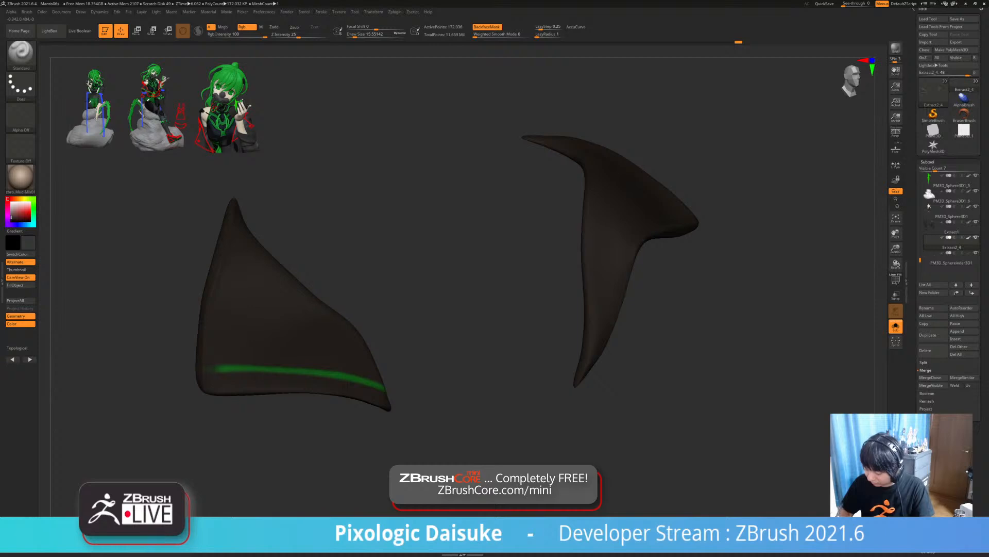
drag(208, 367, 383, 388)
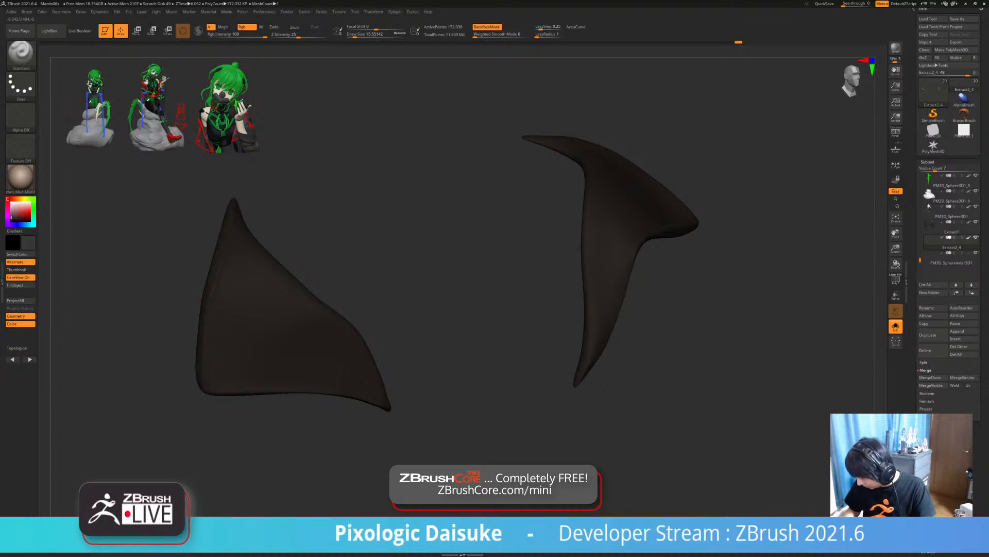
- Sample the suit's dark green, set the draw size to 5, and paint a straight stripe along the isolated lapel's edge
click(896, 326)
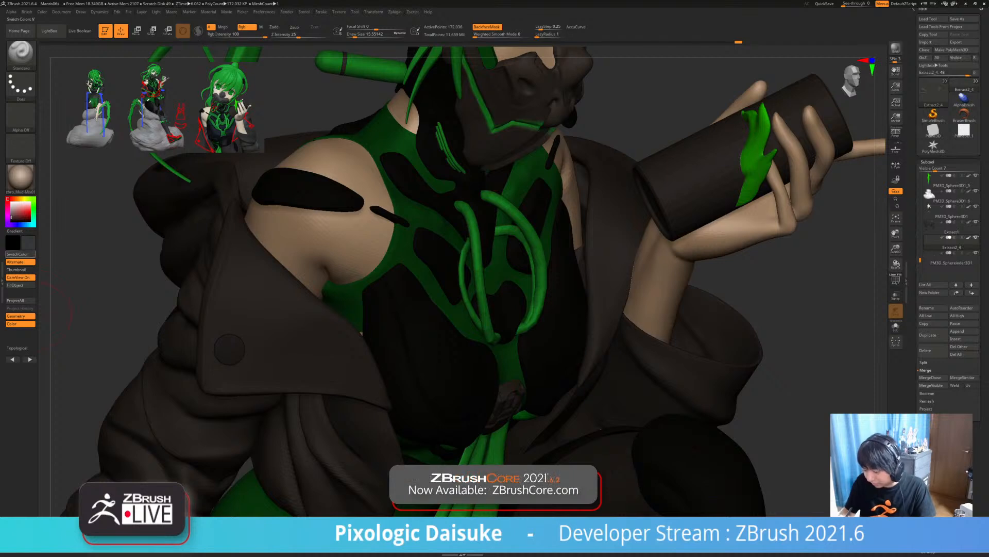
drag(29, 243, 346, 301)
click(350, 36)
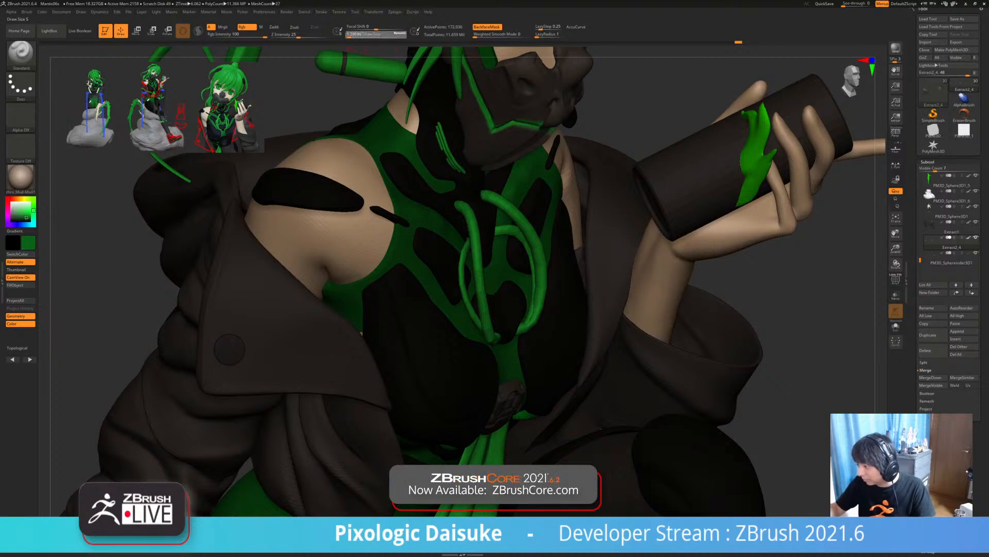
click(351, 35)
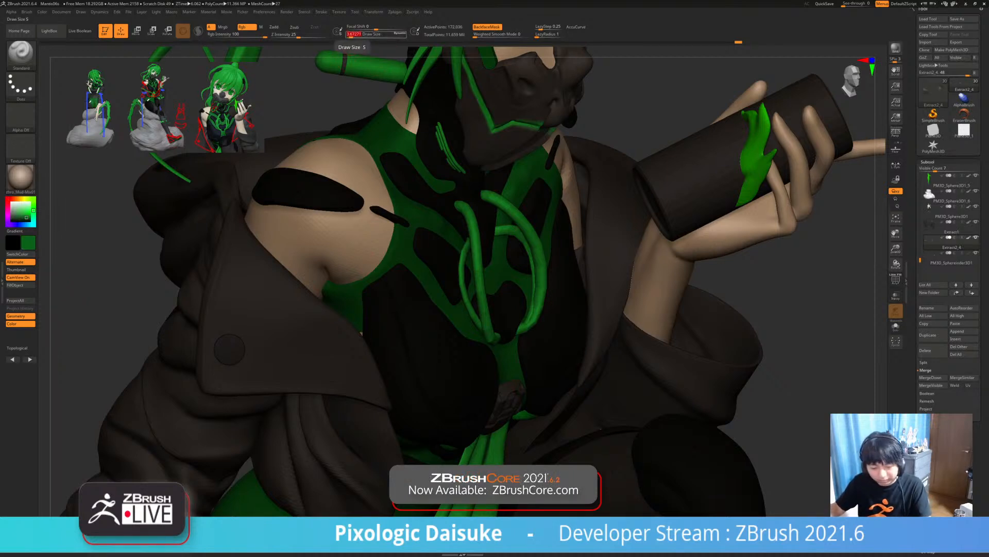
text(5)
key(Return)
key(shift+s)
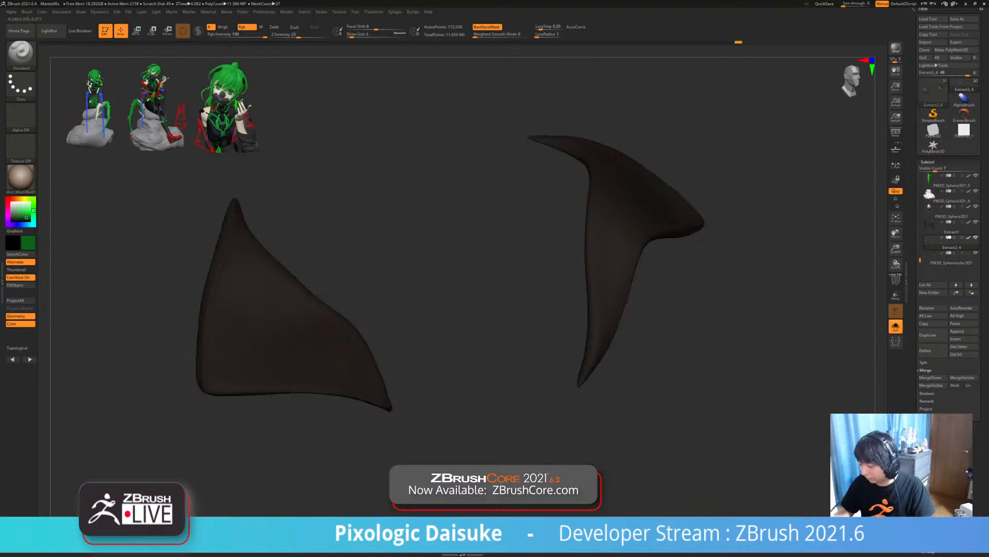
mouse_move(332, 103)
mouse_down()
mouse_move(338, 372)
mouse_move(289, 288)
mouse_move(229, 227)
mouse_up()
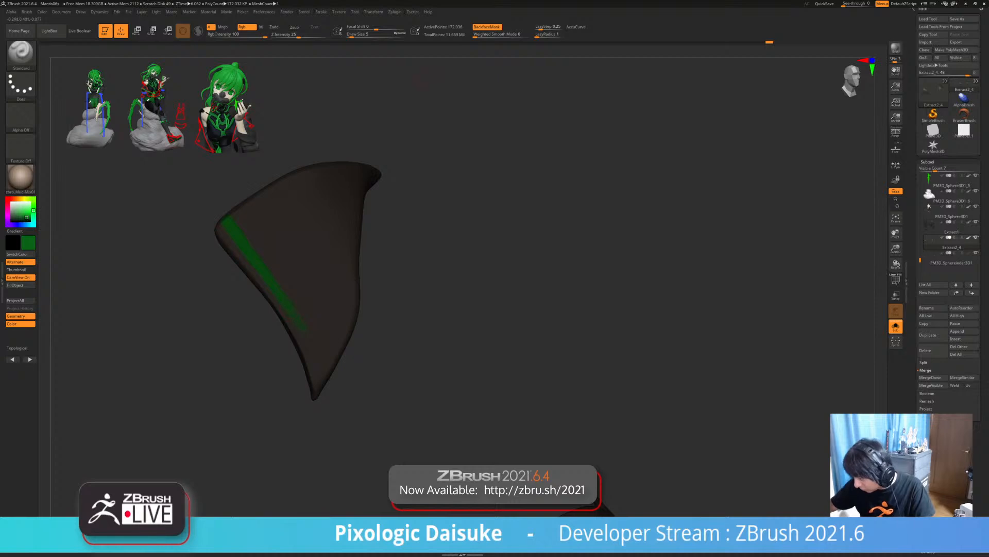
drag(298, 317, 308, 332)
- Set the draw size to 3 and extend the green stripe down to the lapel's pointed tip
click(353, 36)
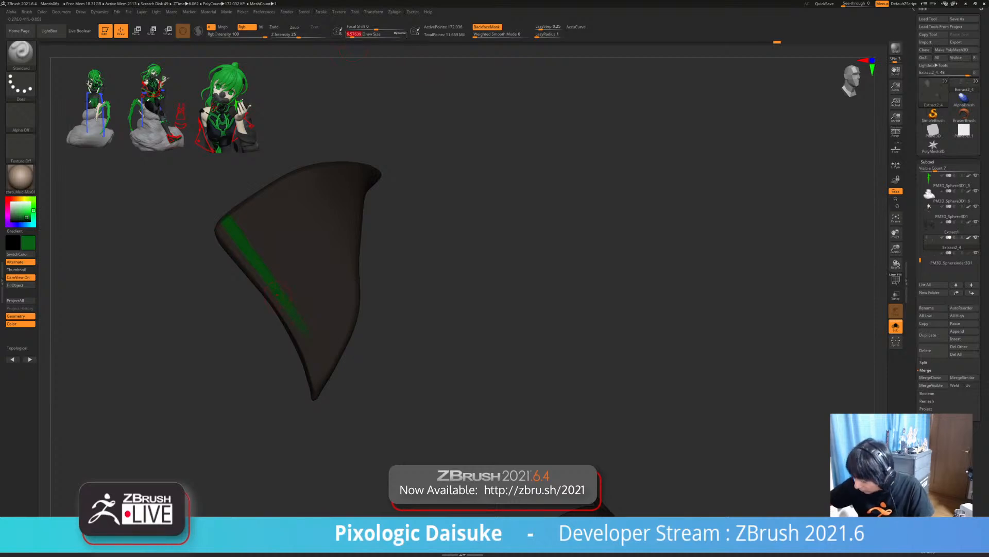
text(3)
key(Return)
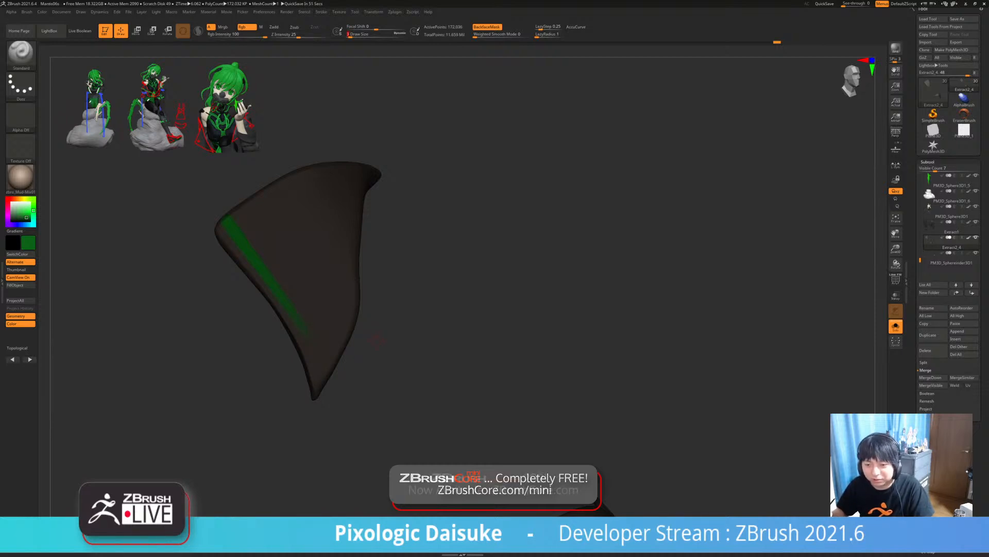
alt+drag(382, 347, 369, 350)
right_drag(369, 350, 349, 338)
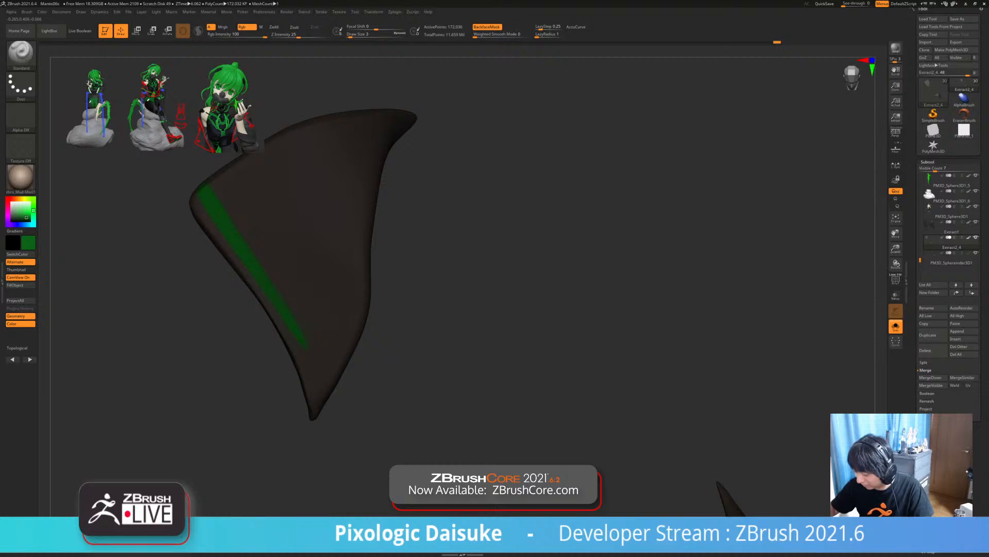
right_drag(350, 337, 350, 327)
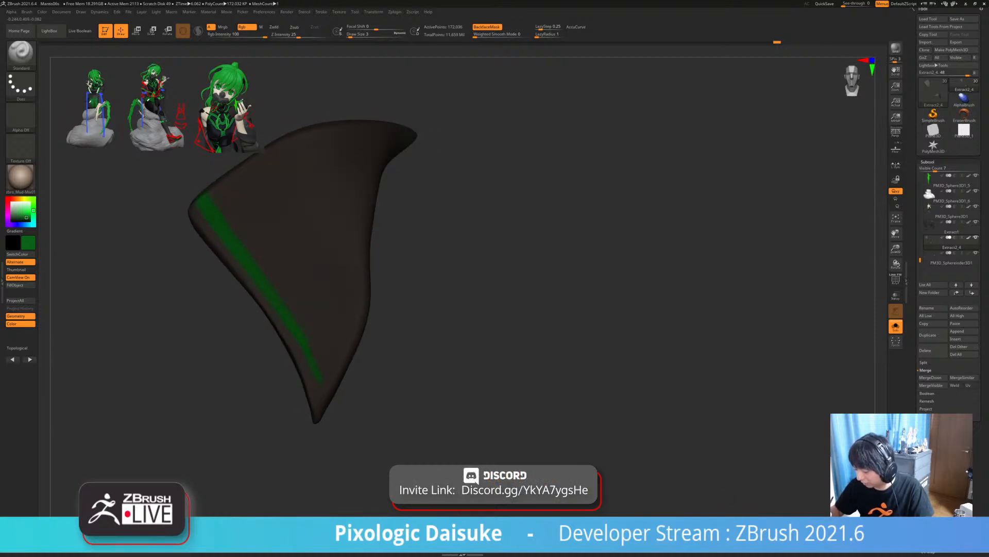
mouse_move(329, 361)
right_down()
mouse_move(336, 375)
mouse_move(330, 365)
right_up()
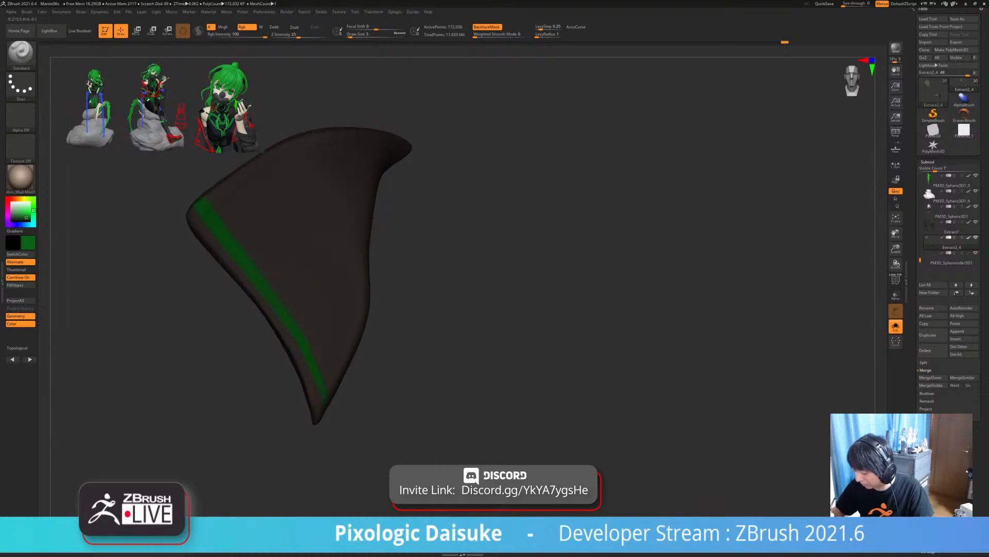
right_drag(326, 398, 304, 343)
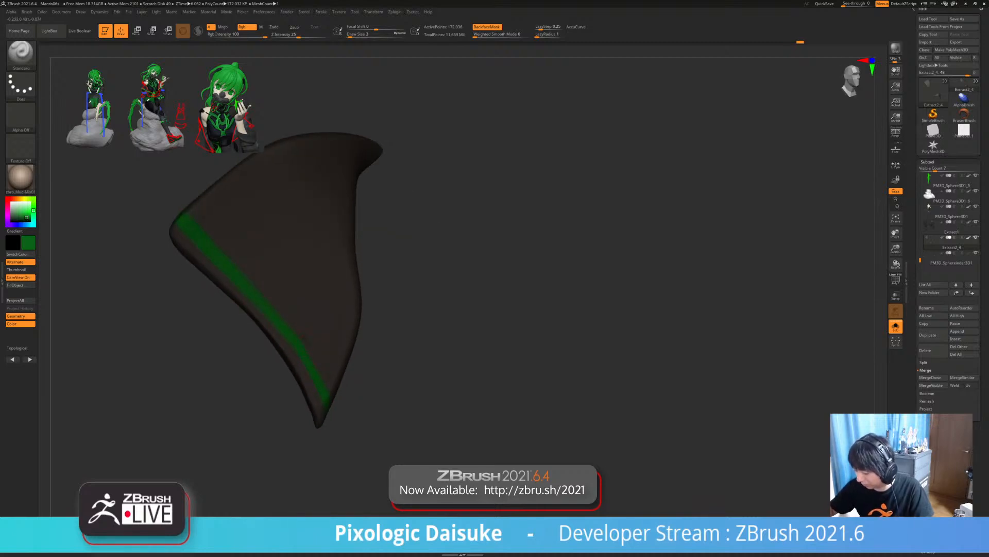
- Undo the stray dab, sample the lapel's dark brown, and trim the green stripe's edges to an even width
click(288, 246)
key(ctrl+z)
drag(28, 243, 44, 256)
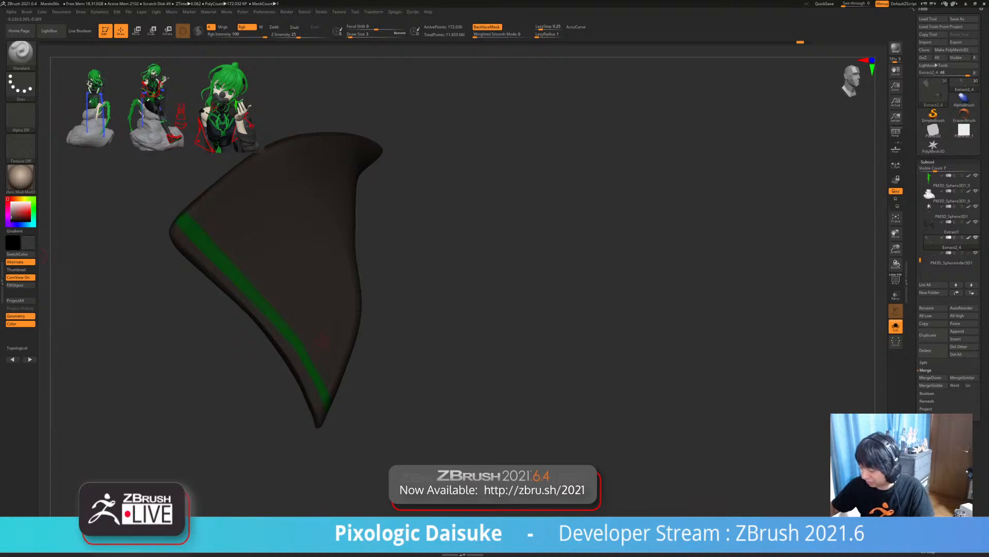
ctrl+right_drag(327, 361, 304, 320)
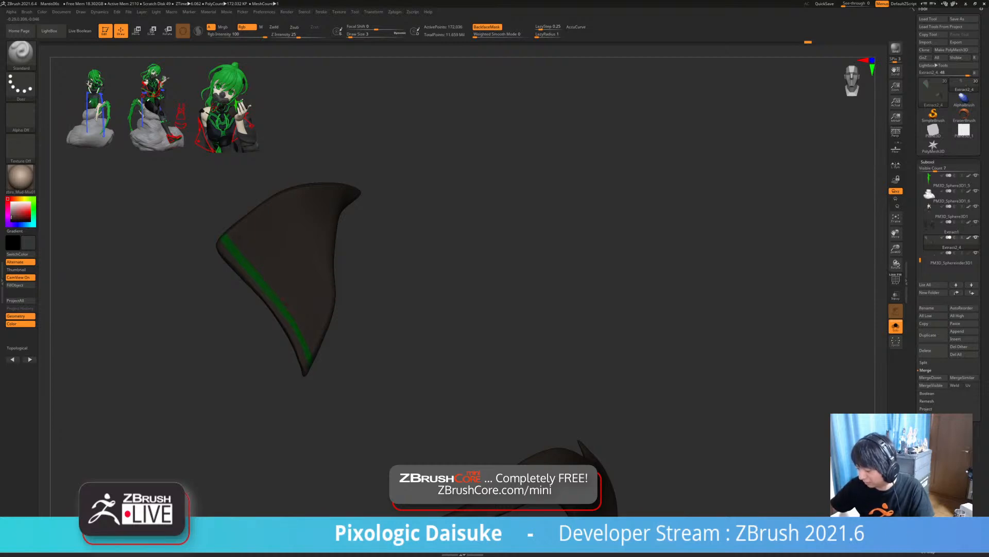
mouse_move(309, 336)
ctrl+right_down()
mouse_move(306, 304)
mouse_move(327, 294)
mouse_move(302, 305)
ctrl+right_up()
- Sample the green again and paint a stripe along the straight outer edge of the opposite lapel
right_drag(385, 379, 340, 356)
key(c)
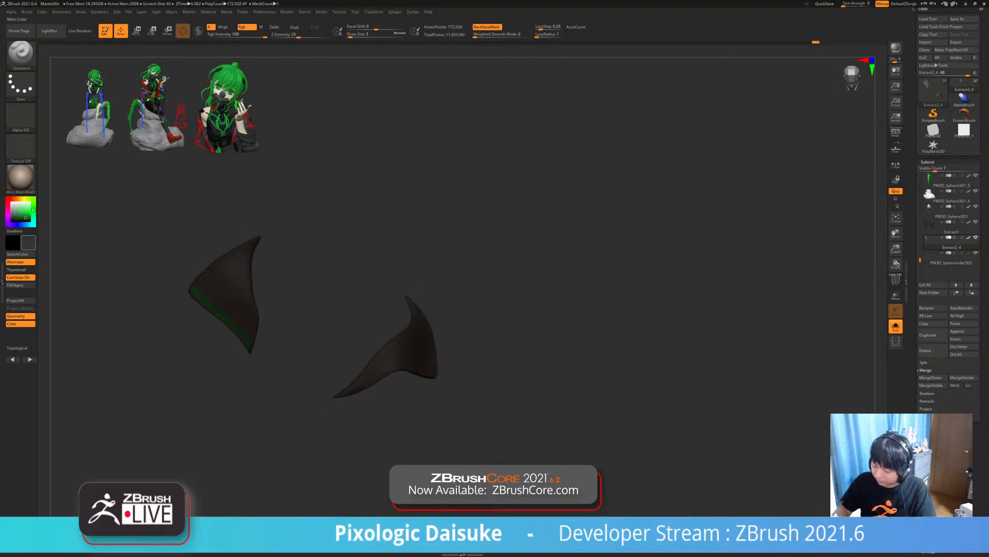
right_drag(407, 394, 430, 446)
drag(374, 375, 412, 372)
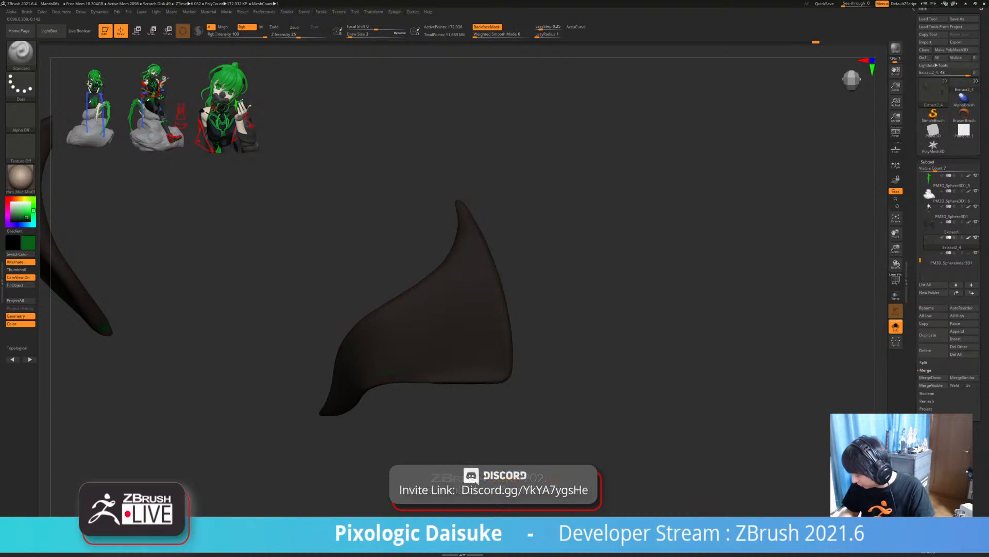
mouse_move(413, 372)
right_down()
mouse_move(396, 382)
mouse_move(423, 356)
mouse_move(425, 379)
mouse_move(437, 365)
right_up()
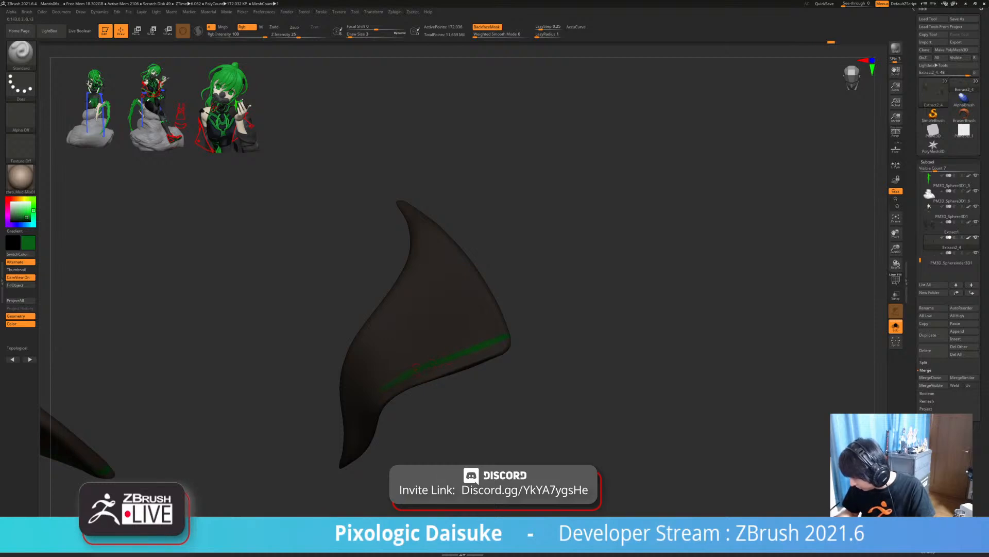
right_drag(415, 365, 451, 356)
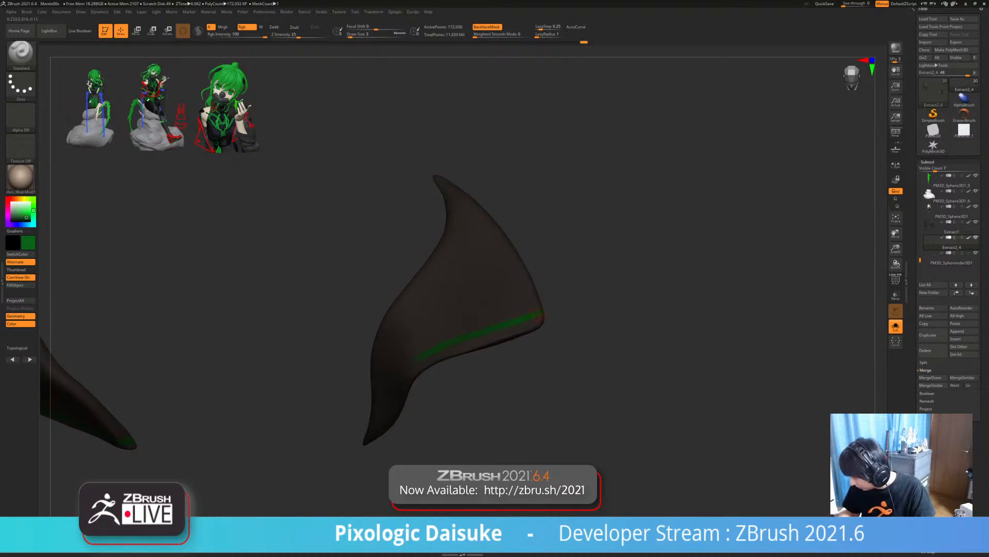
- Continue the opposite lapel's green stripe around the curved edge and down to its pointed tip
drag(466, 336, 431, 352)
mouse_move(431, 352)
right_down()
mouse_move(436, 337)
mouse_move(405, 333)
mouse_move(426, 328)
right_up()
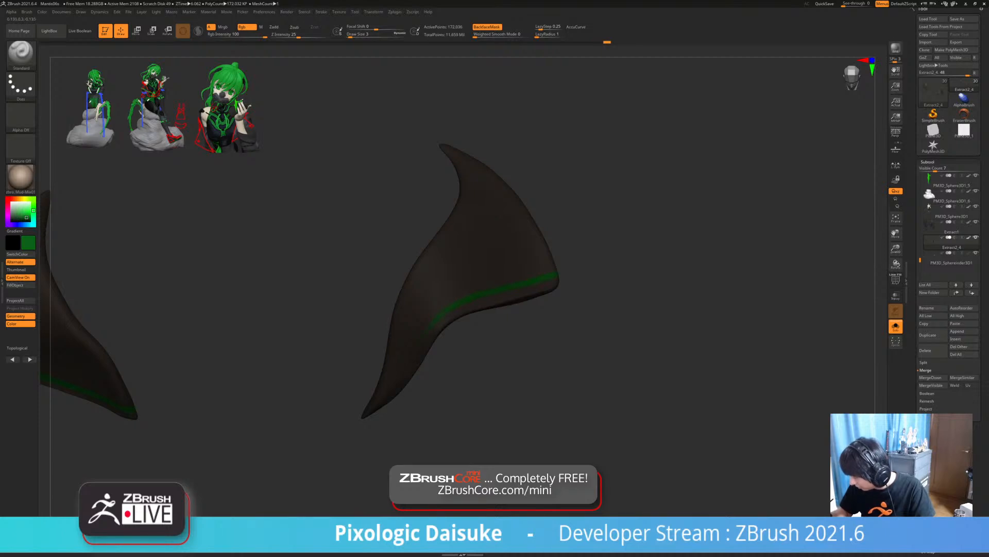
right_drag(427, 328, 412, 332)
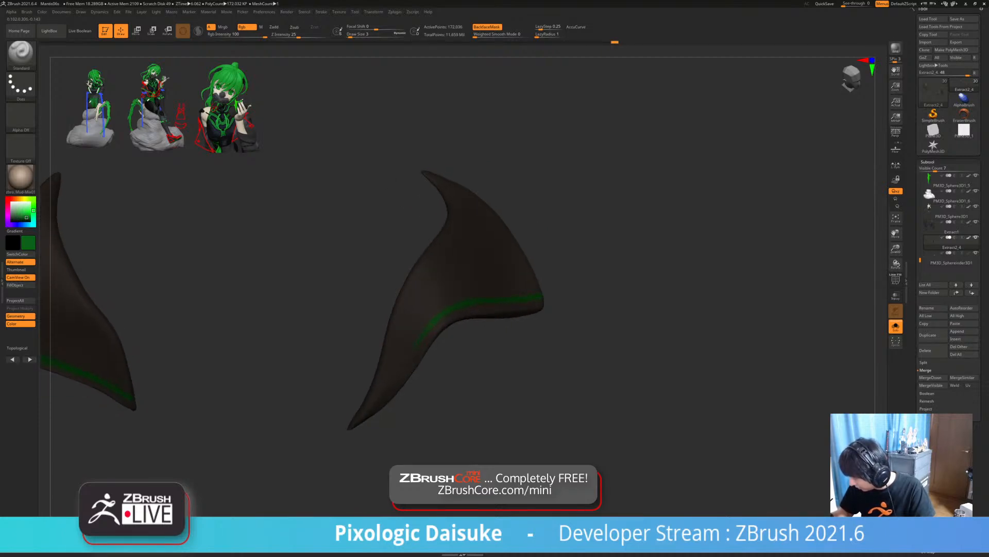
drag(419, 344, 415, 350)
right_drag(415, 350, 433, 345)
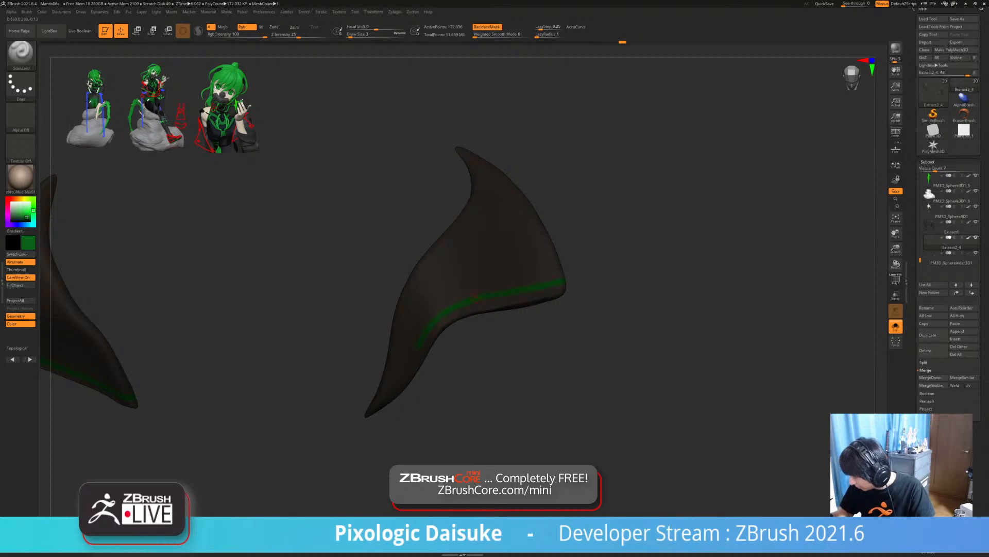
right_drag(475, 297, 467, 301)
right_drag(572, 227, 593, 219)
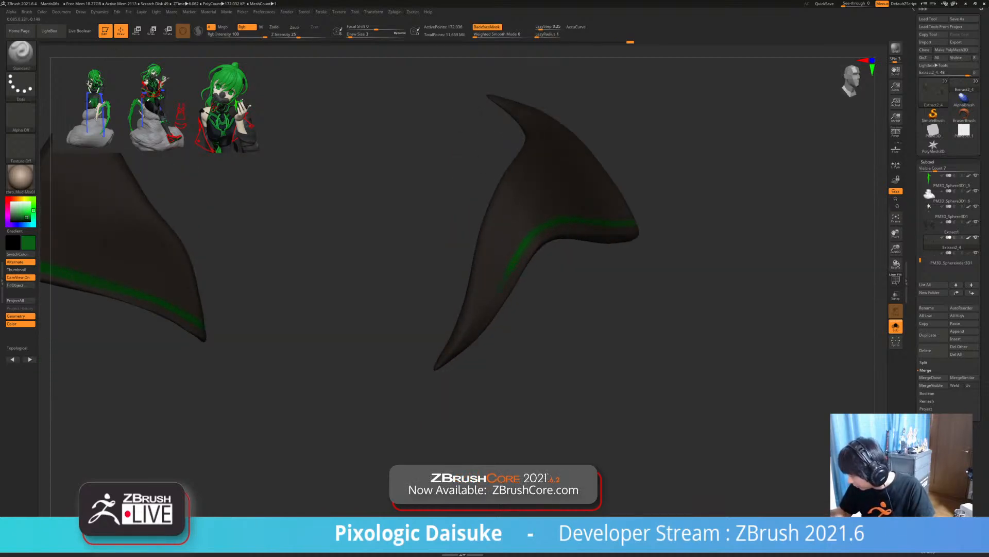
drag(507, 274, 498, 293)
mouse_move(498, 292)
right_down()
mouse_move(507, 298)
mouse_move(471, 326)
right_up()
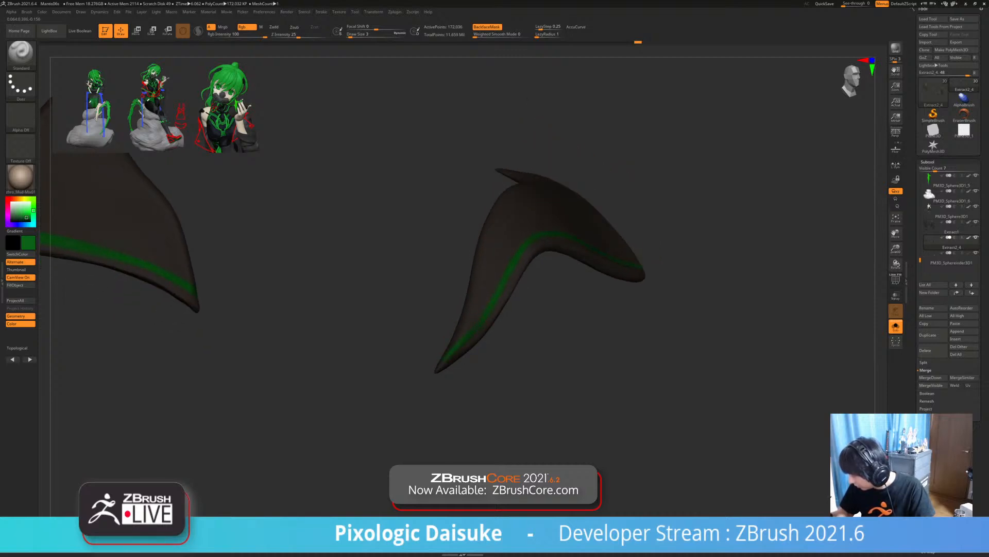
- Touch up the green stripe along the opposite lapel's curved edge and bring back the full figure
drag(507, 275, 501, 285)
mouse_move(503, 287)
ctrl+right_down()
mouse_move(496, 263)
mouse_move(417, 322)
mouse_move(413, 305)
mouse_move(464, 254)
ctrl+right_up()
key(alt+s)
mouse_move(526, 366)
right_down()
mouse_move(556, 380)
mouse_move(528, 384)
right_up()
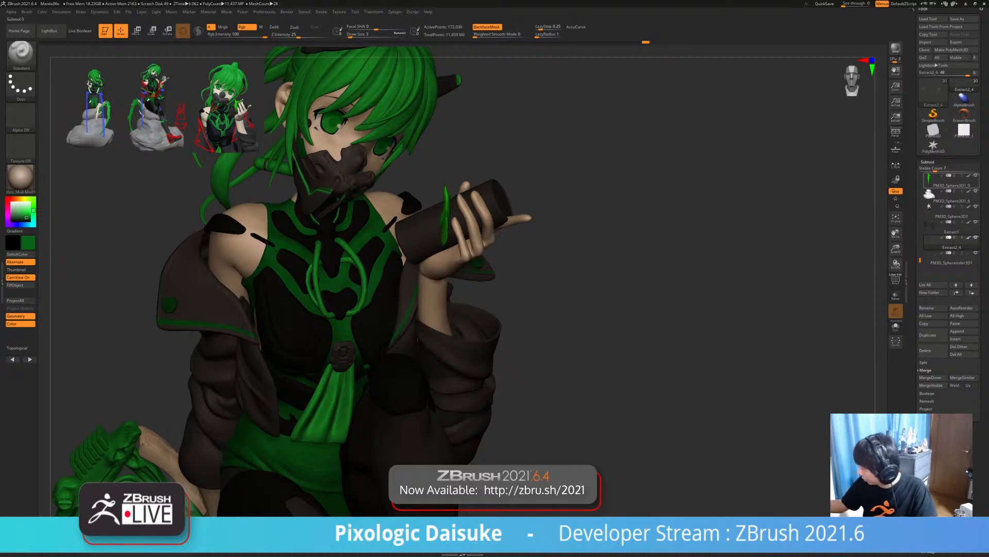
- Turn on polypaint for all subtools and set the main color to white
shift+click(968, 176)
shift+click(968, 176)
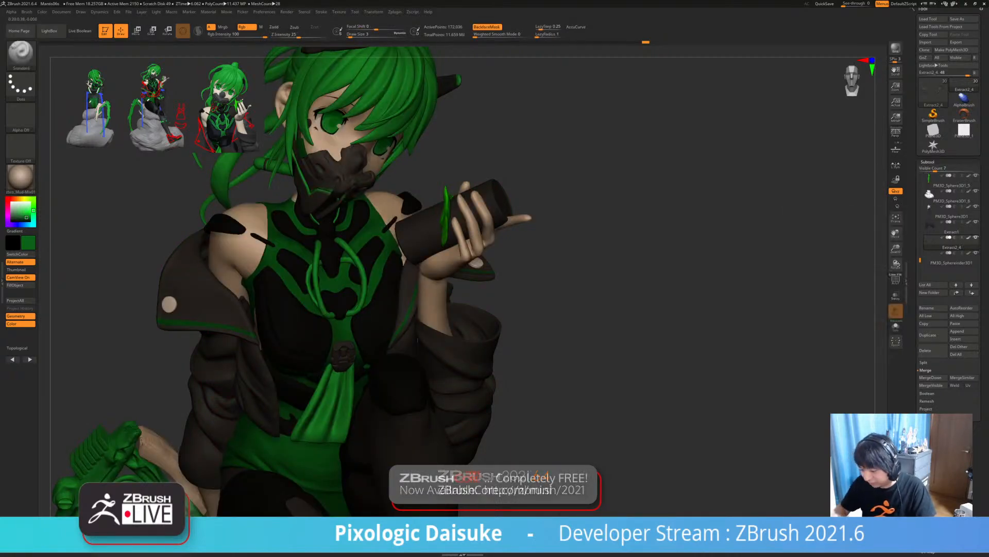
click(21, 178)
click(20, 207)
drag(20, 208, 12, 202)
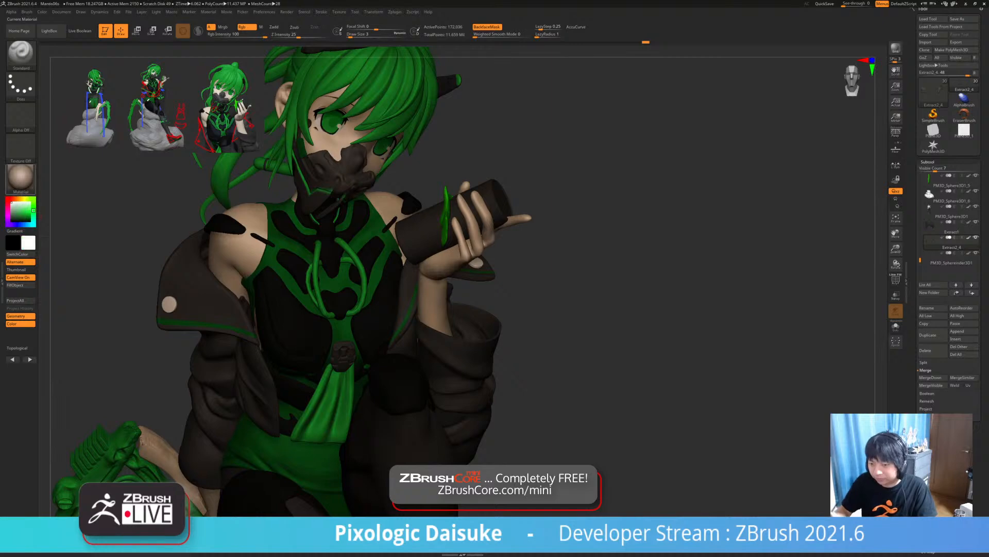
- Switch the model's material to SkinShade4
ctrl+right_drag(412, 329, 421, 208)
click(895, 326)
click(896, 326)
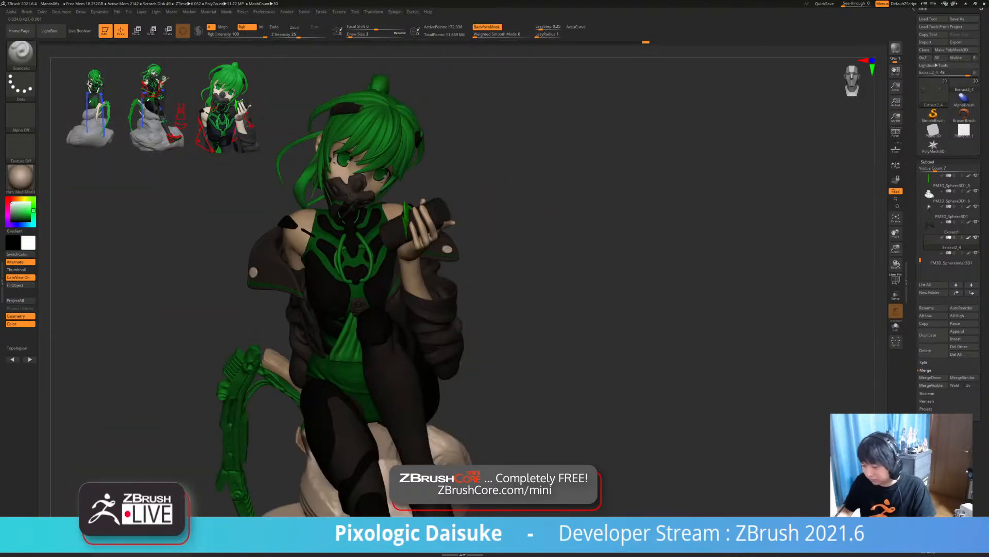
click(21, 178)
click(182, 183)
- Isolate the lapels, sample the dark grey base color, and clean up the green stripe's edge toward the pointed tip
right_drag(423, 289, 497, 291)
click(896, 326)
click(896, 327)
key(shift+s)
ctrl+right_drag(423, 278, 423, 350)
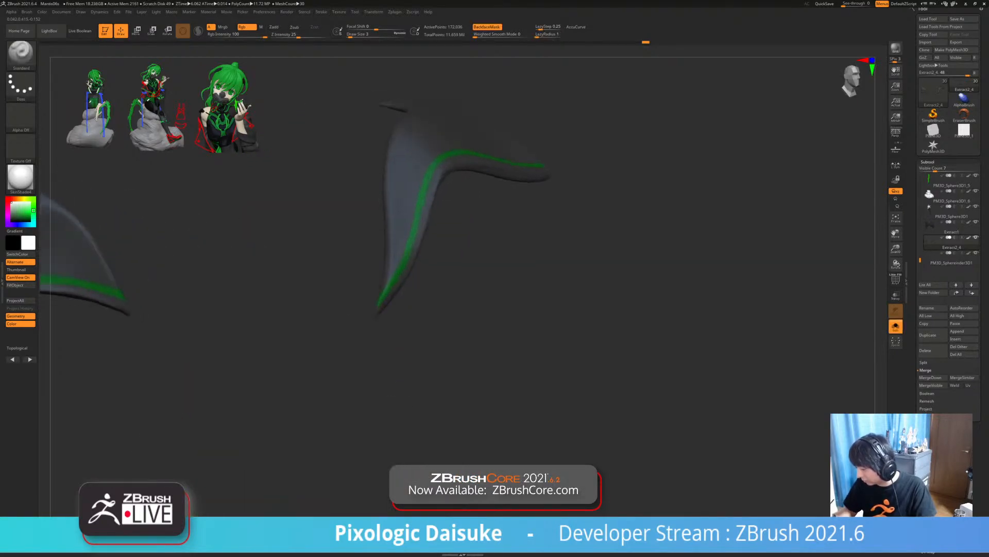
right_drag(423, 310, 379, 263)
key(c)
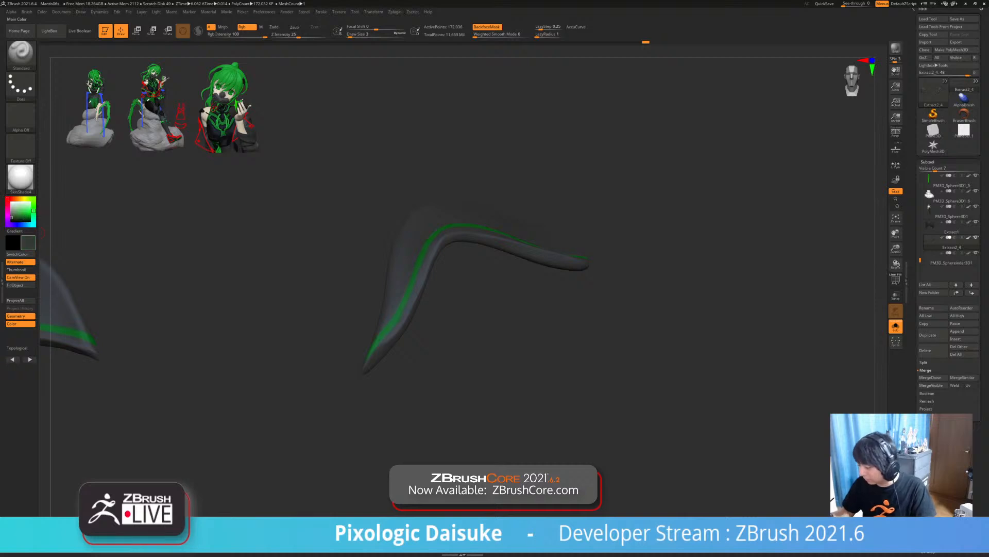
ctrl+right_drag(400, 309, 400, 371)
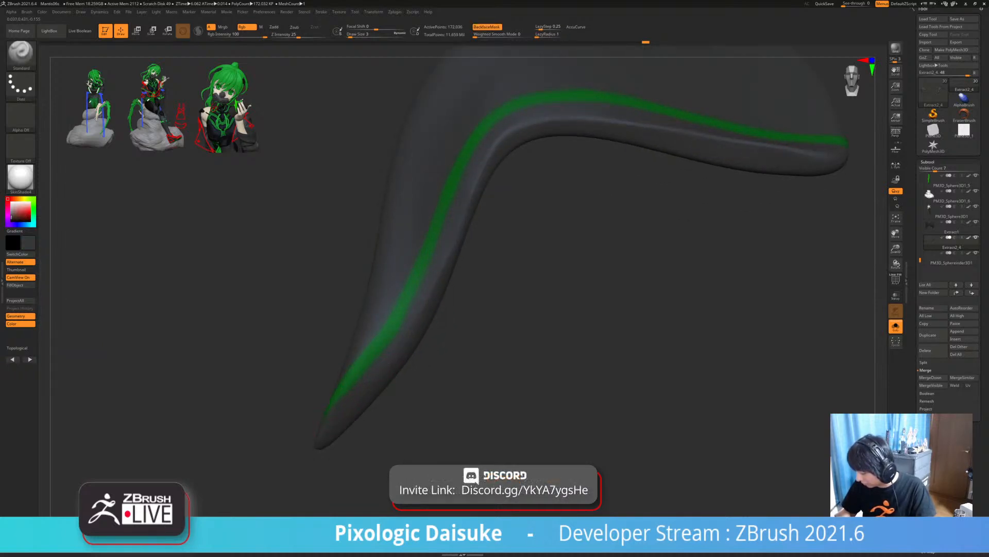
ctrl+right_drag(428, 343, 387, 338)
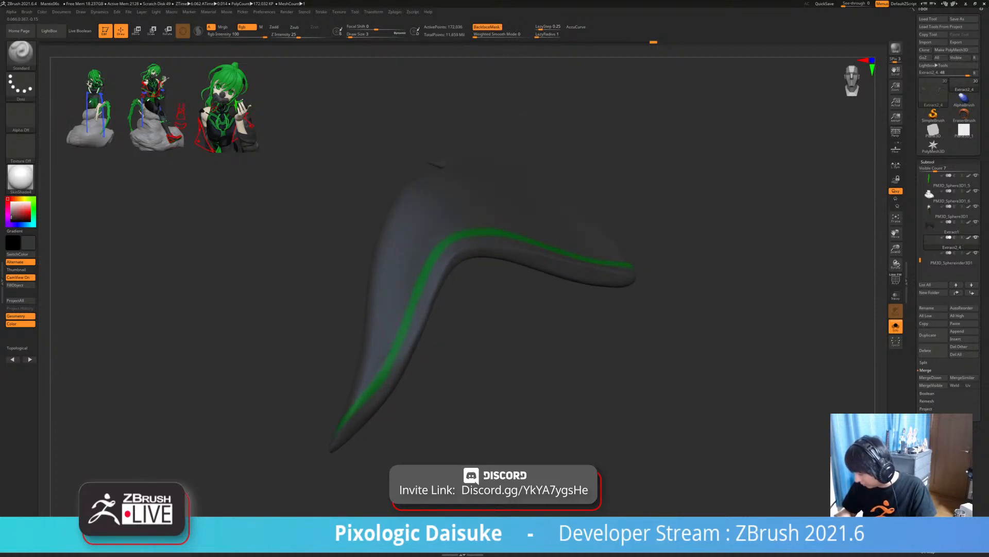
drag(355, 394, 379, 386)
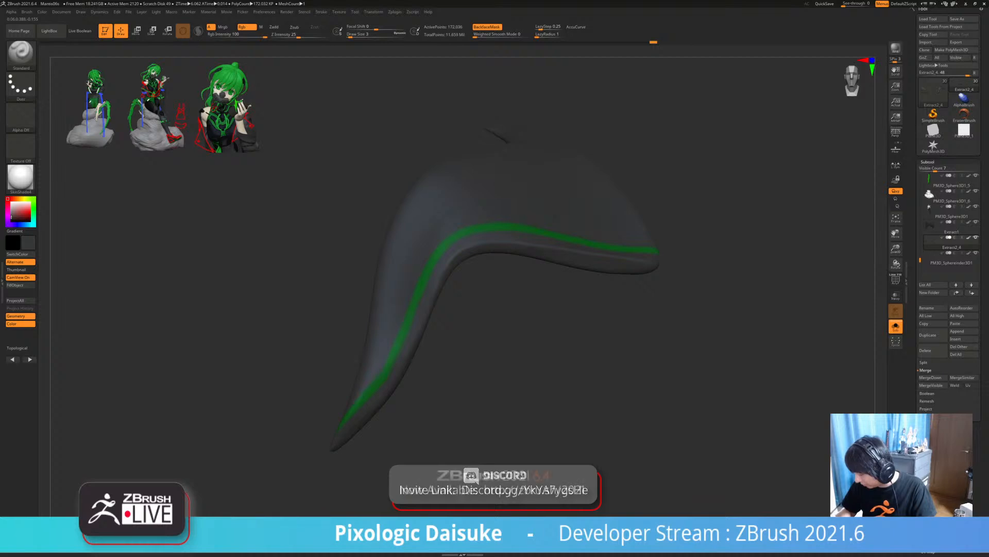
drag(391, 329, 428, 292)
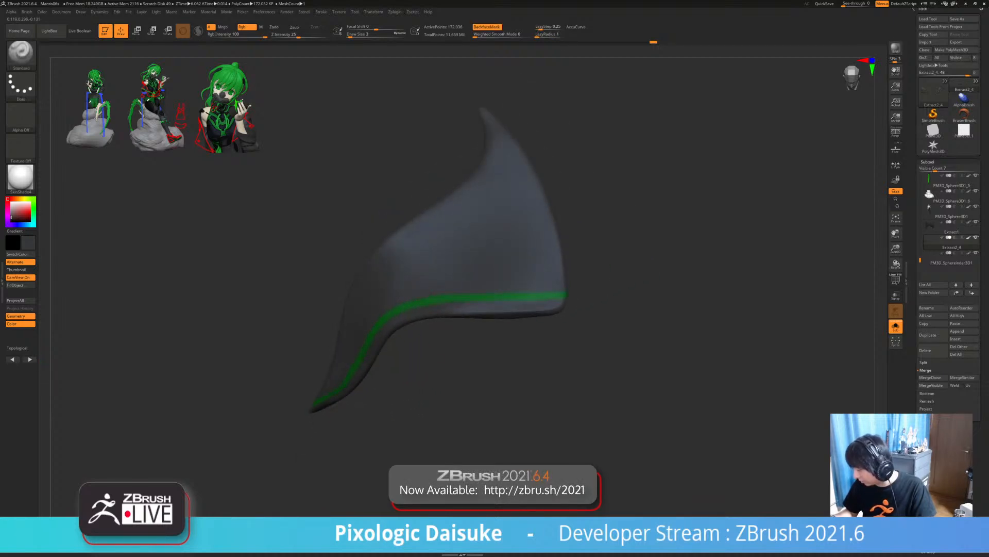
- Refine the back surface and rim of the isolated lapel with the TrimDynamic brush at a reduced draw size
ctrl+right_drag(536, 329, 386, 436)
key(shift+s)
key(shift+s)
key(shift+s)
key(alt+shift+s)
key(b)
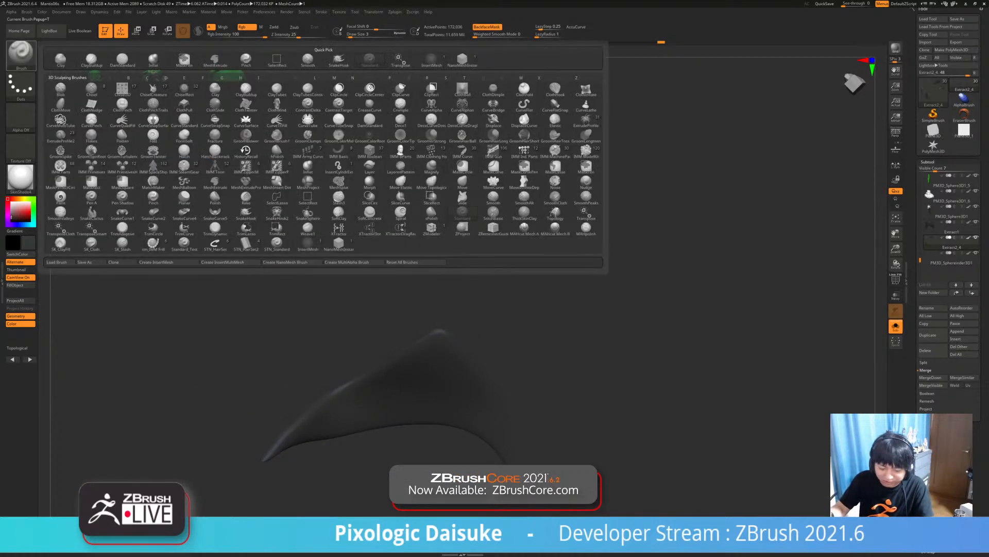
key(t)
key(d)
alt+right_drag(387, 435, 353, 395)
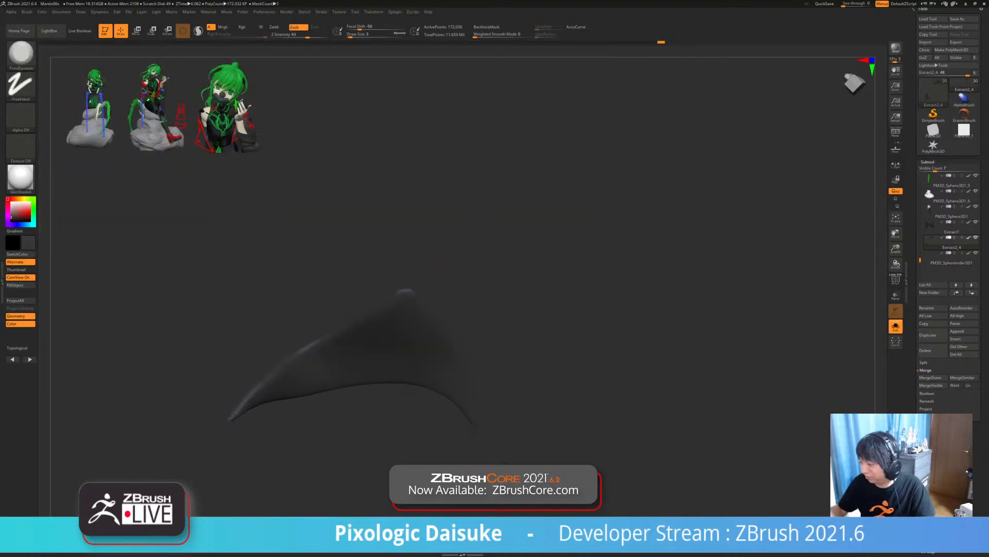
right_drag(360, 360, 361, 384)
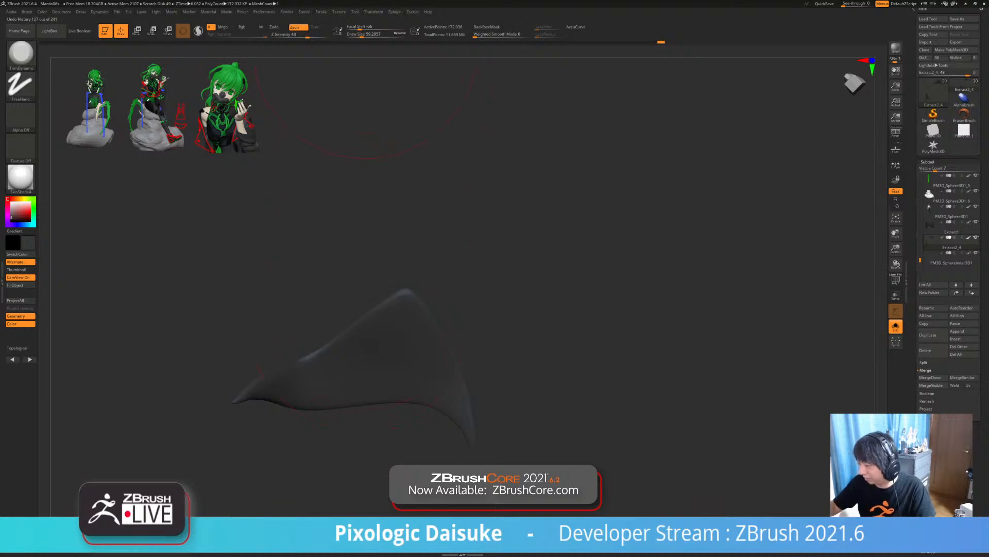
mouse_move(357, 230)
right_down()
mouse_move(367, 216)
mouse_move(372, 246)
right_up()
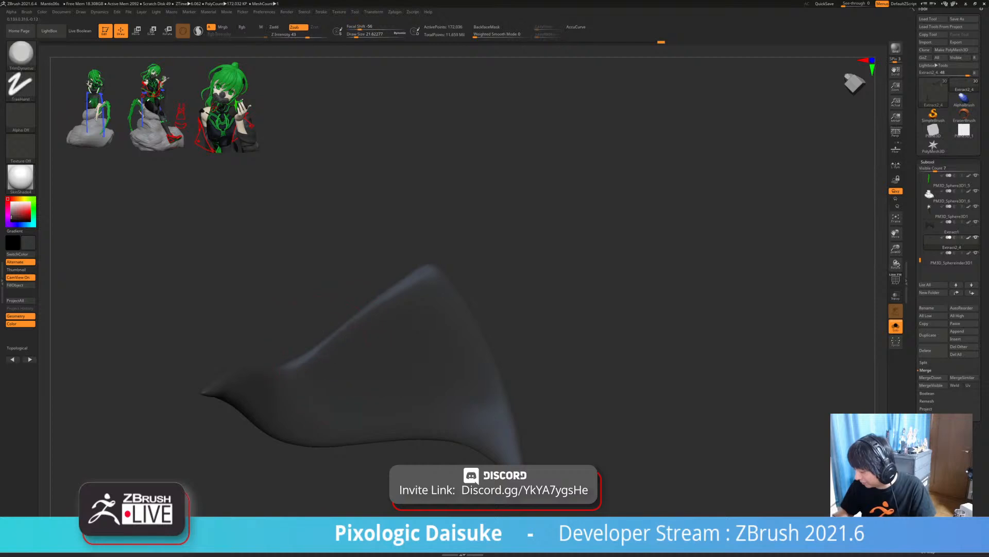
mouse_move(354, 339)
right_down()
mouse_move(355, 364)
mouse_move(353, 335)
mouse_move(364, 353)
right_up()
mouse_move(429, 297)
right_down()
mouse_move(435, 356)
mouse_move(464, 351)
mouse_move(432, 345)
mouse_move(422, 325)
mouse_move(386, 345)
mouse_move(382, 361)
right_up()
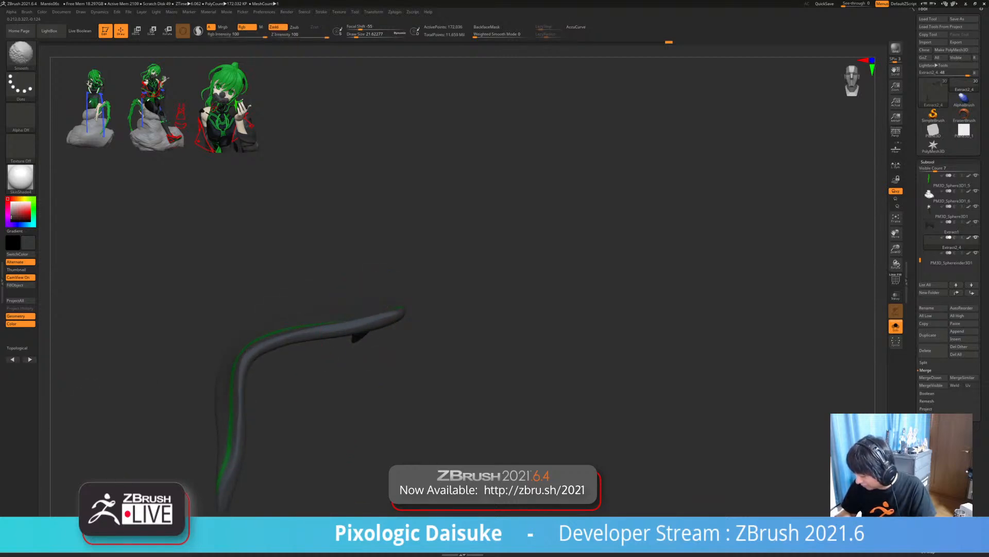
- Show the whole figure again, select the lapel button subtool, and color both buttons green
ctrl+right_drag(382, 356, 384, 337)
key(alt+s)
mouse_move(384, 338)
right_down()
mouse_move(394, 356)
mouse_move(440, 357)
mouse_move(451, 353)
mouse_move(448, 319)
right_up()
right_drag(389, 361, 435, 332)
key(alt+s)
key(alt+s)
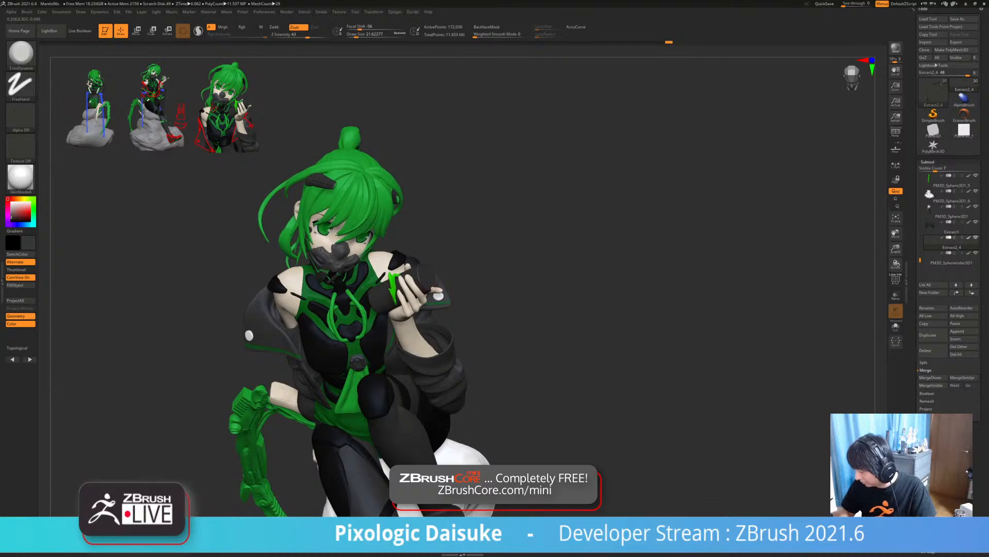
alt+click(439, 296)
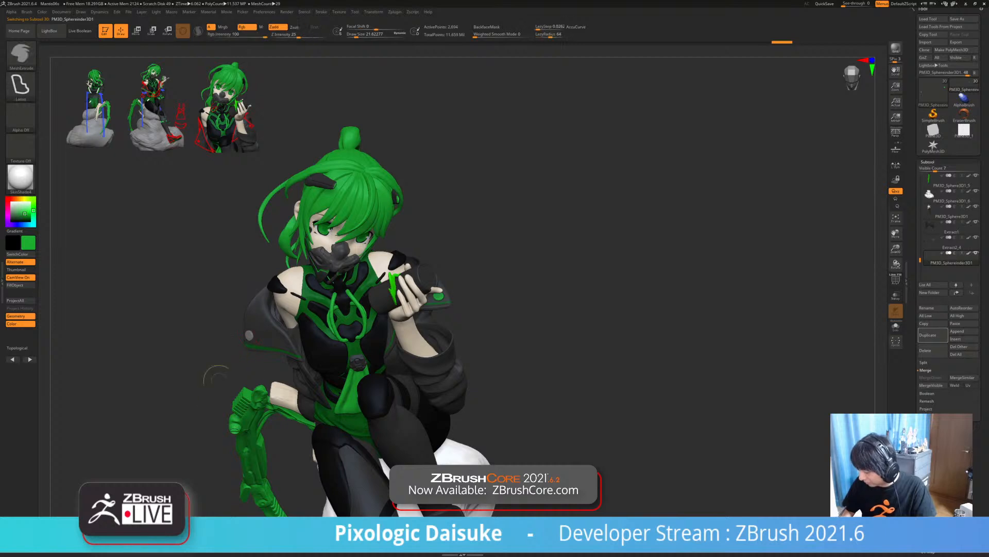
right_drag(286, 396, 284, 278)
alt+right_drag(478, 335, 478, 323)
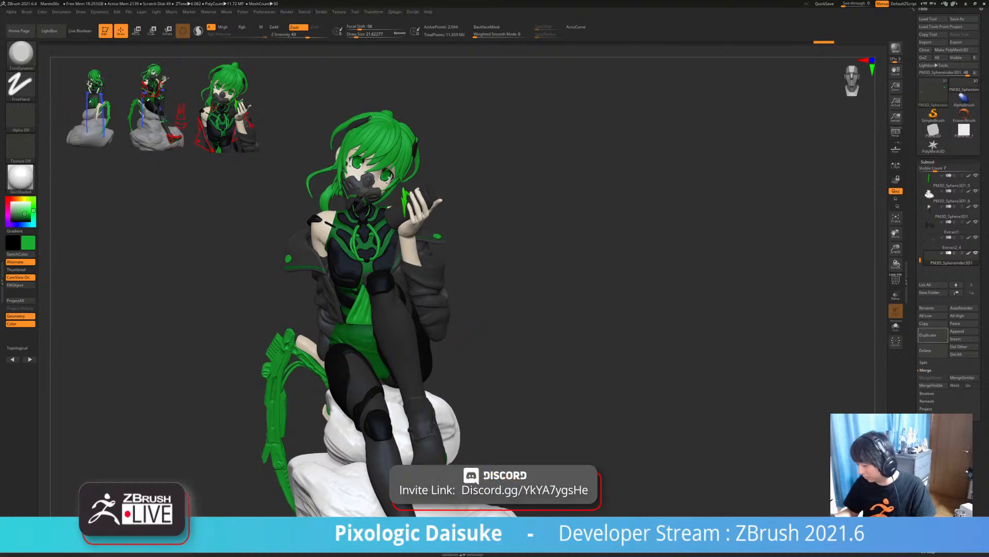
mouse_move(478, 324)
right_down()
mouse_move(580, 332)
mouse_move(497, 330)
mouse_move(505, 327)
right_up()
alt+right_drag(431, 354, 495, 286)
- Select the jacket subtool and insert a Cylinder3D as a new subtool
alt+click(335, 216)
right_drag(335, 222, 258, 222)
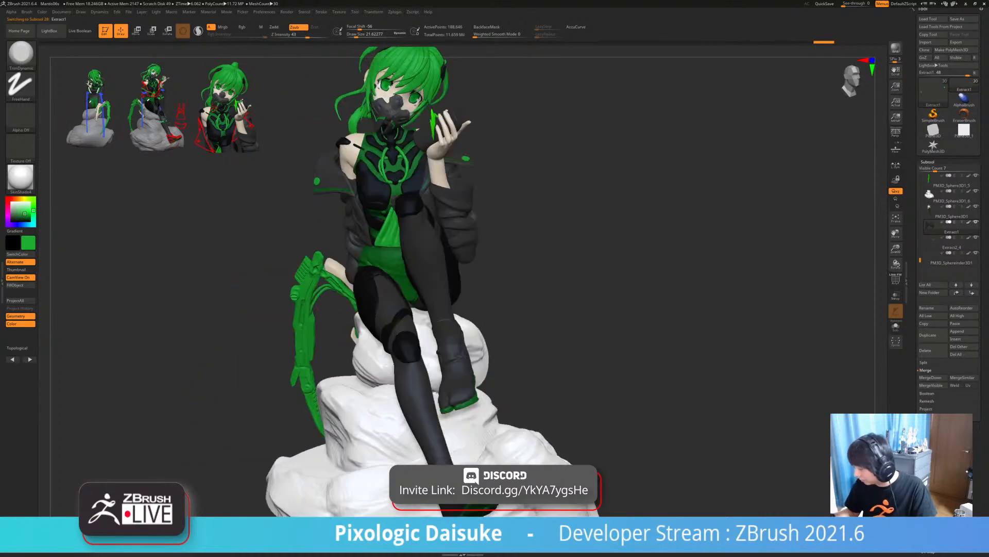
click(964, 338)
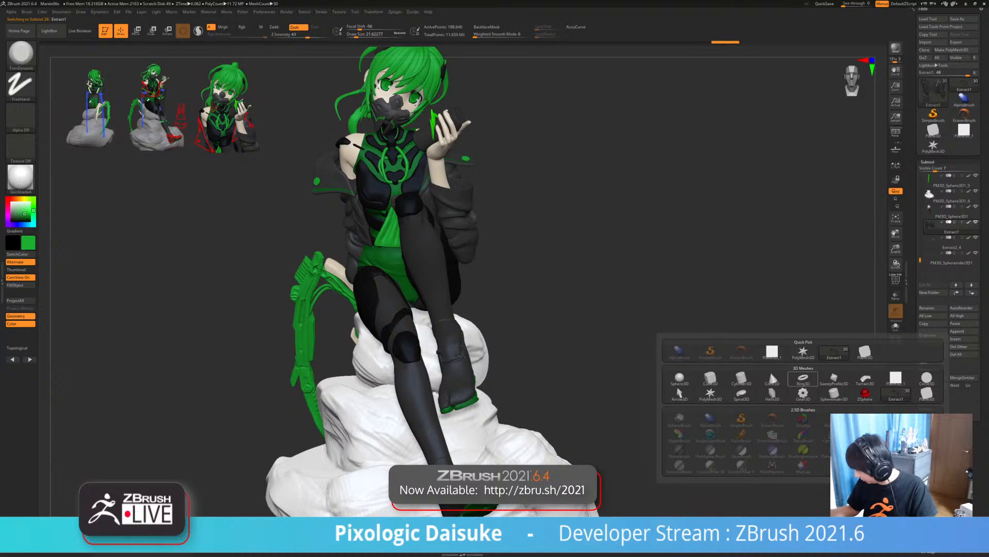
mouse_move(710, 378)
click(741, 378)
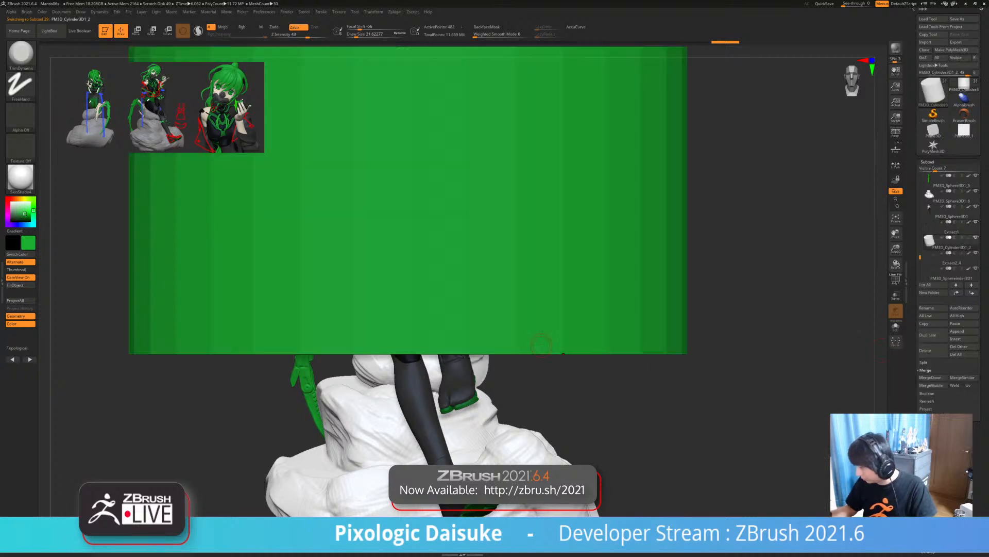
- Scale the new cylinder down into a small thin disc and move it toward the character's right arm
ctrl+right_drag(879, 341, 878, 332)
click(136, 31)
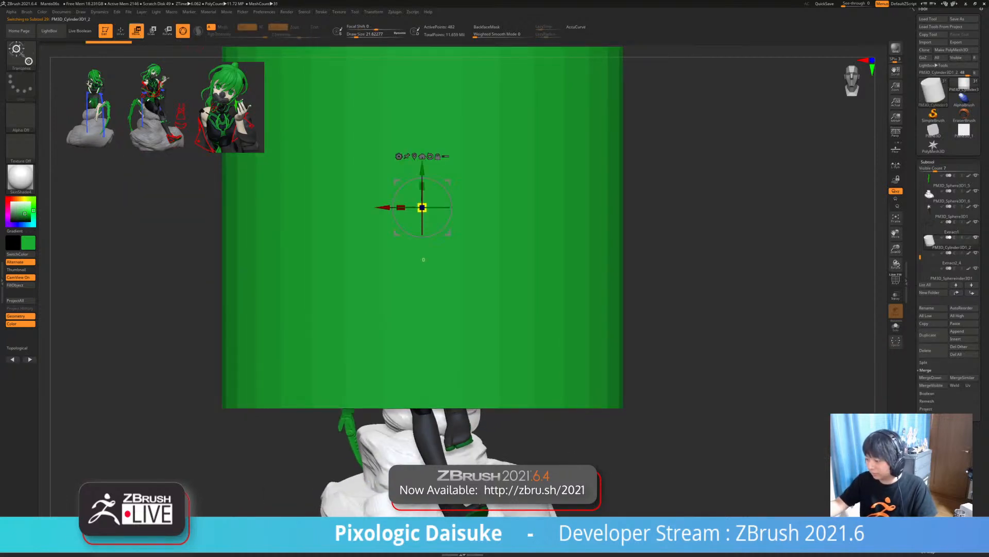
ctrl+right_drag(412, 222, 416, 178)
drag(422, 188, 419, 238)
key(ctrl+z)
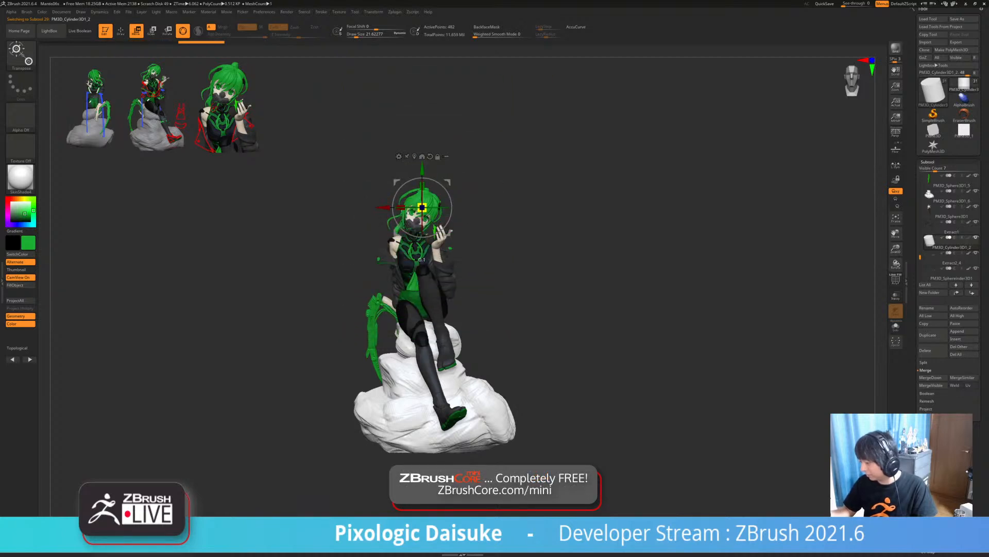
drag(396, 182, 495, 270)
alt+drag(516, 309, 496, 361)
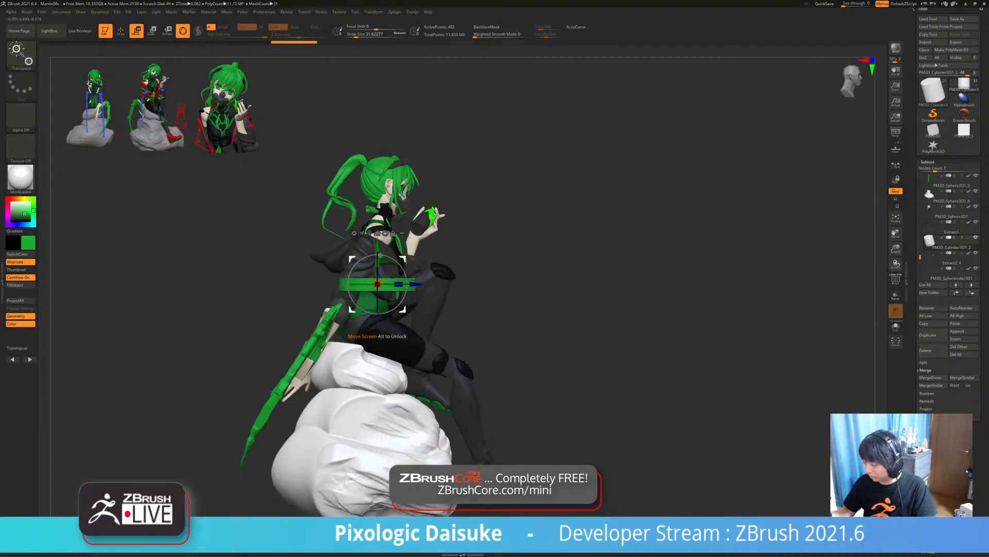
- Move, tilt and resize the green disc so it wraps the jacket's right sleeve as a narrow band
drag(355, 258, 369, 304)
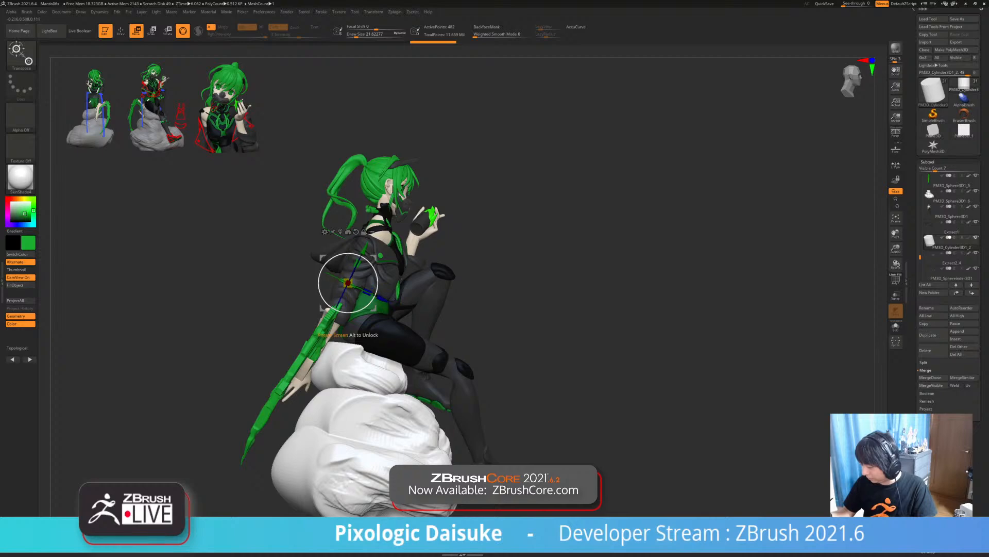
ctrl+right_drag(369, 304, 366, 342)
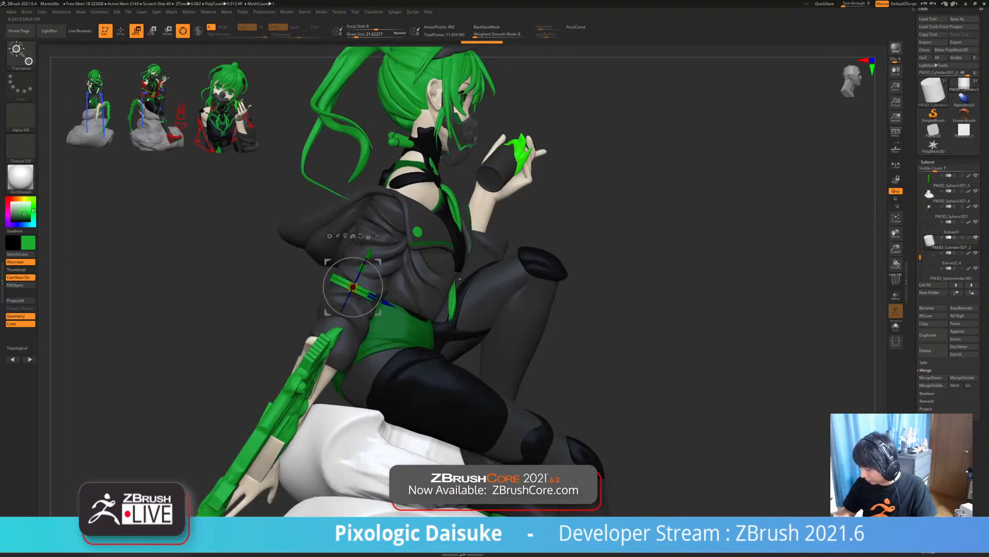
right_drag(460, 279, 477, 305)
drag(399, 301, 402, 301)
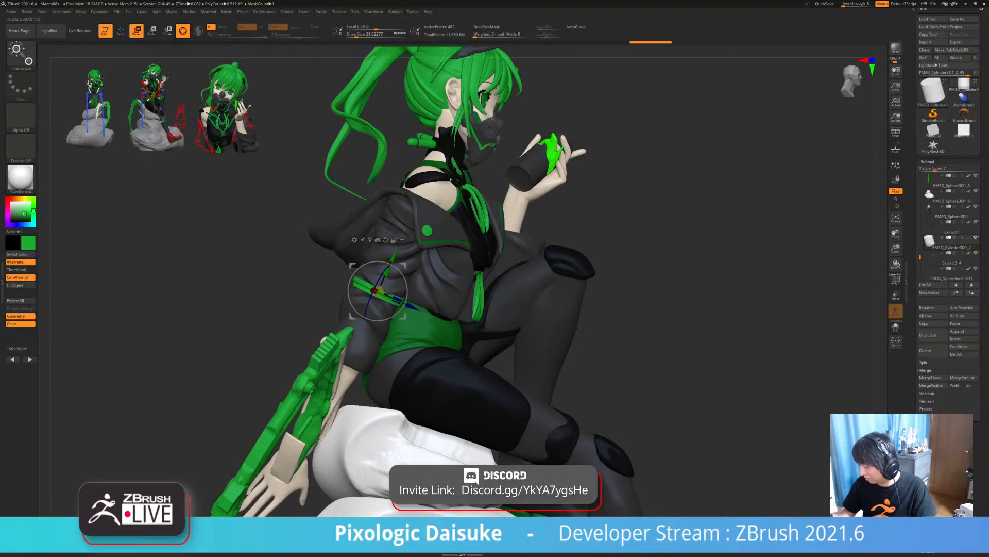
right_drag(482, 305, 435, 309)
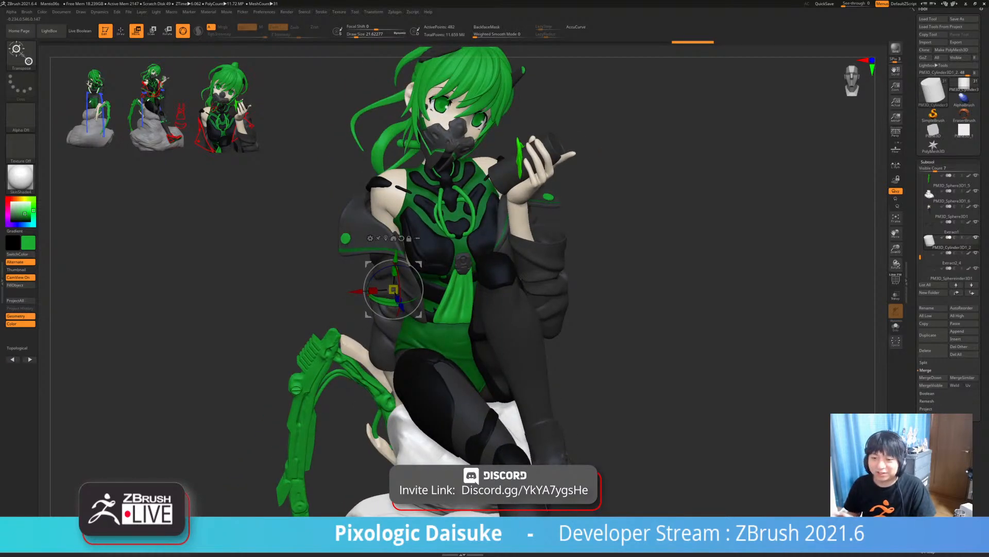
right_drag(310, 309, 368, 303)
right_drag(313, 276, 334, 286)
drag(334, 286, 333, 287)
mouse_move(333, 286)
right_down()
mouse_move(363, 287)
mouse_move(309, 289)
mouse_move(307, 302)
mouse_move(330, 306)
mouse_move(315, 303)
right_up()
- Select the jacket subtool and begin working on the sleeve around the green band with the DamStandard brush
alt+click(335, 304)
key(q)
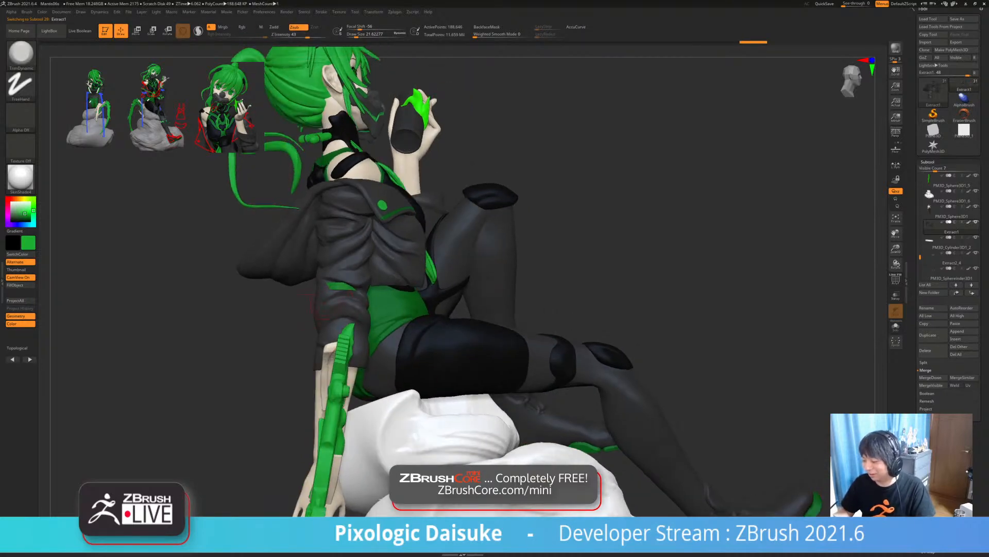
key(b)
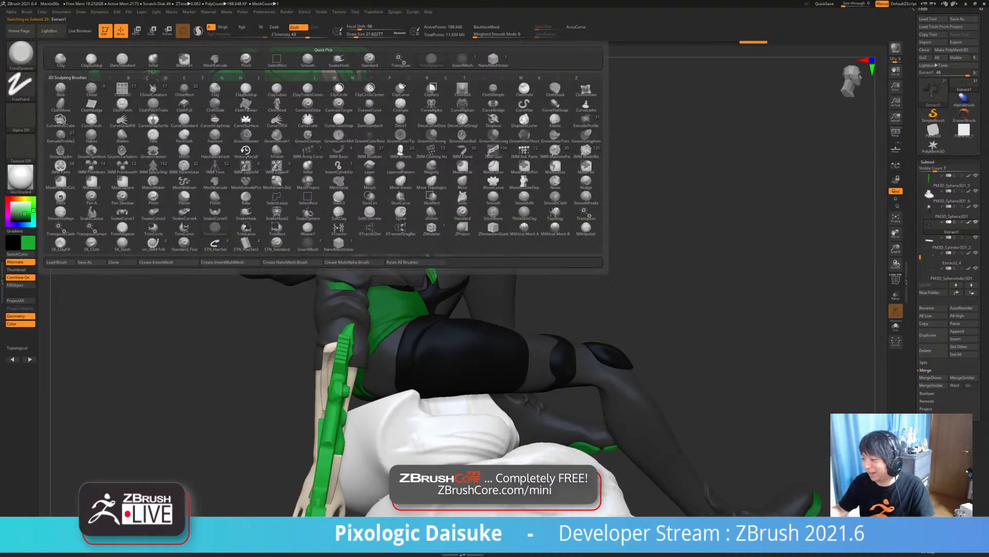
click(122, 60)
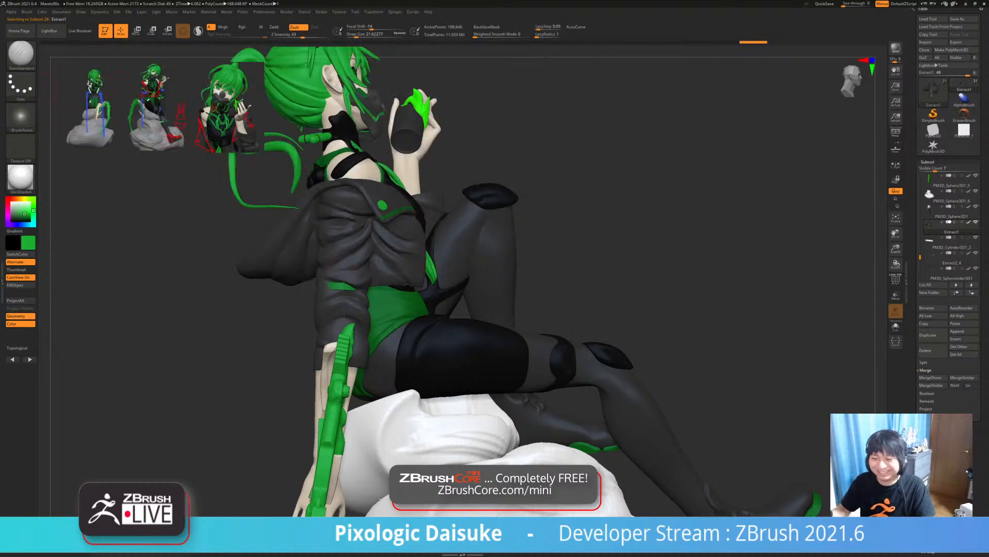
right_drag(279, 292, 340, 291)
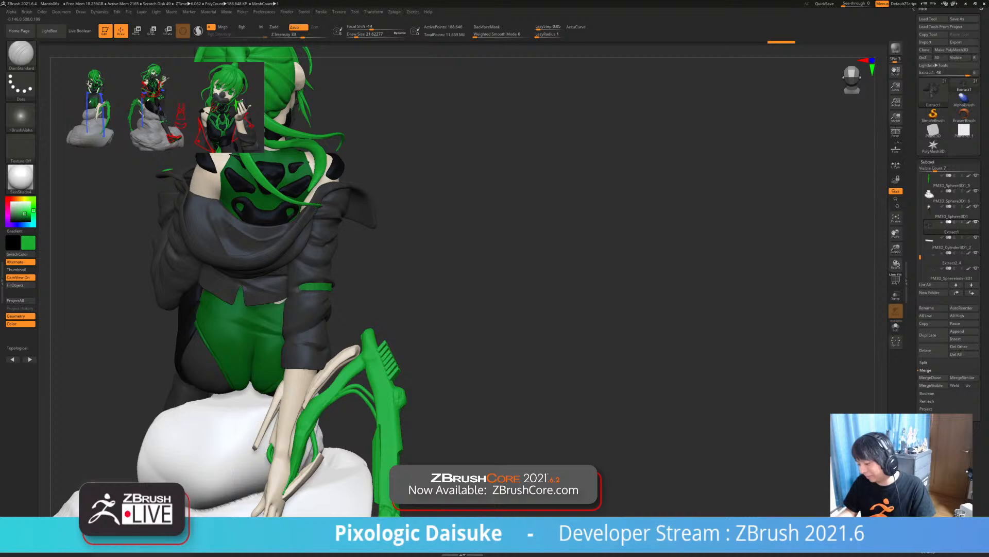
right_drag(299, 289, 350, 288)
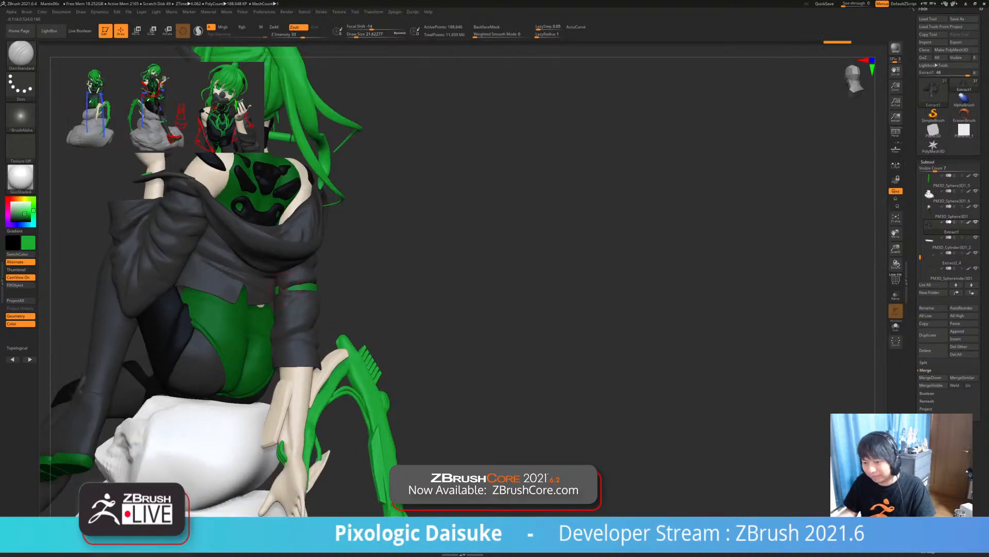
- Examine the seated figure from the back, side and front, checking the jacket, sleeves and legs
right_drag(284, 286, 306, 314)
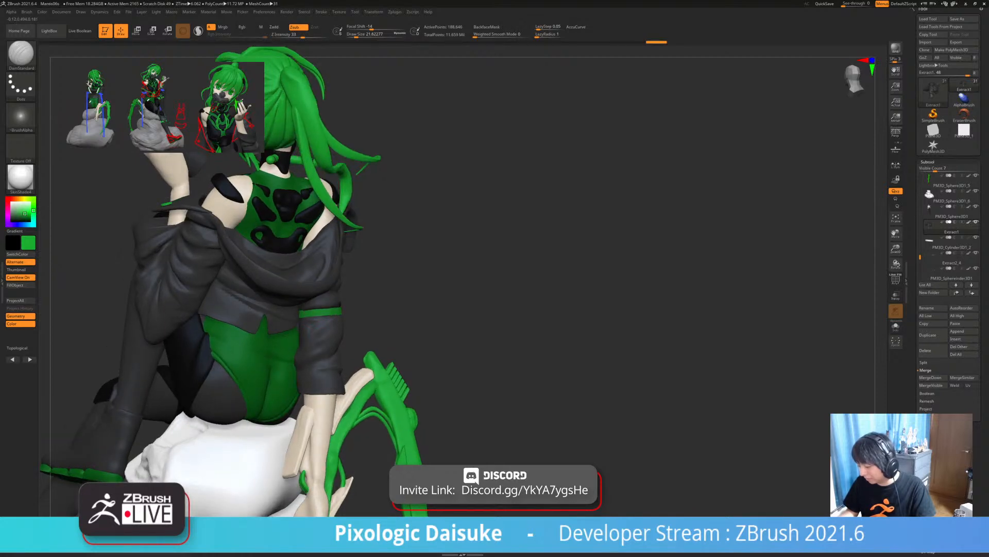
shift+drag(320, 313, 324, 321)
right_drag(330, 312, 284, 313)
shift+drag(337, 309, 340, 314)
right_drag(338, 312, 307, 316)
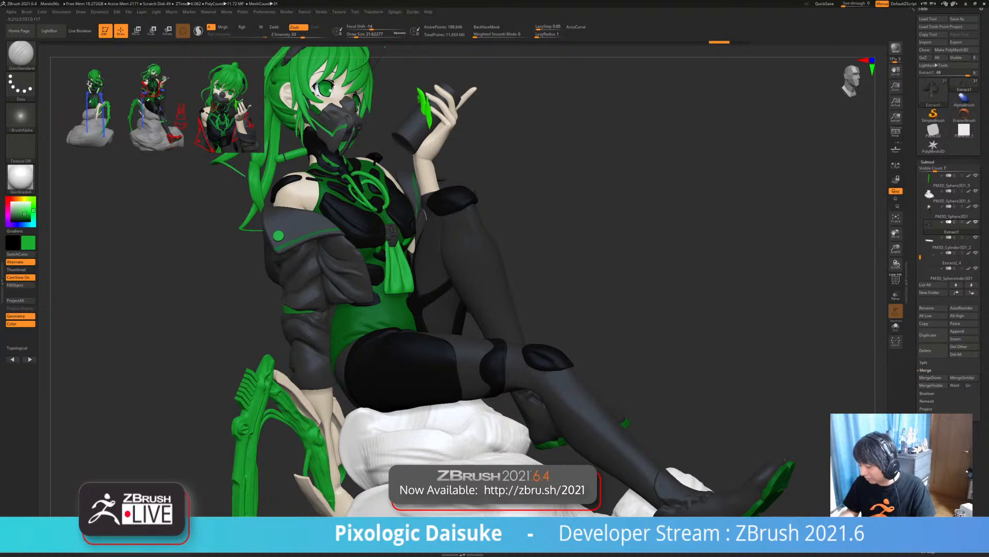
mouse_move(307, 317)
right_down()
mouse_move(338, 309)
mouse_move(302, 309)
right_up()
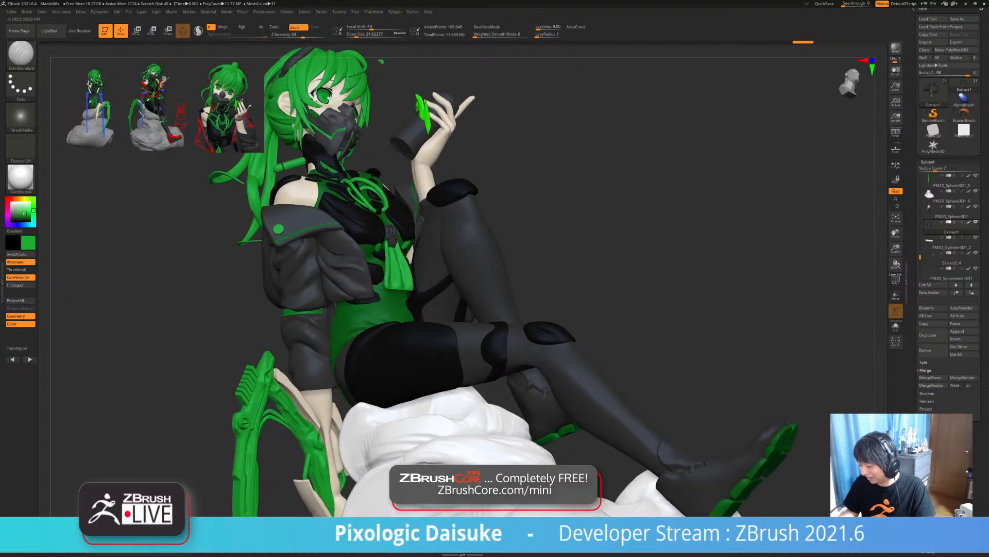
shift+drag(423, 219, 418, 213)
right_drag(416, 216, 335, 217)
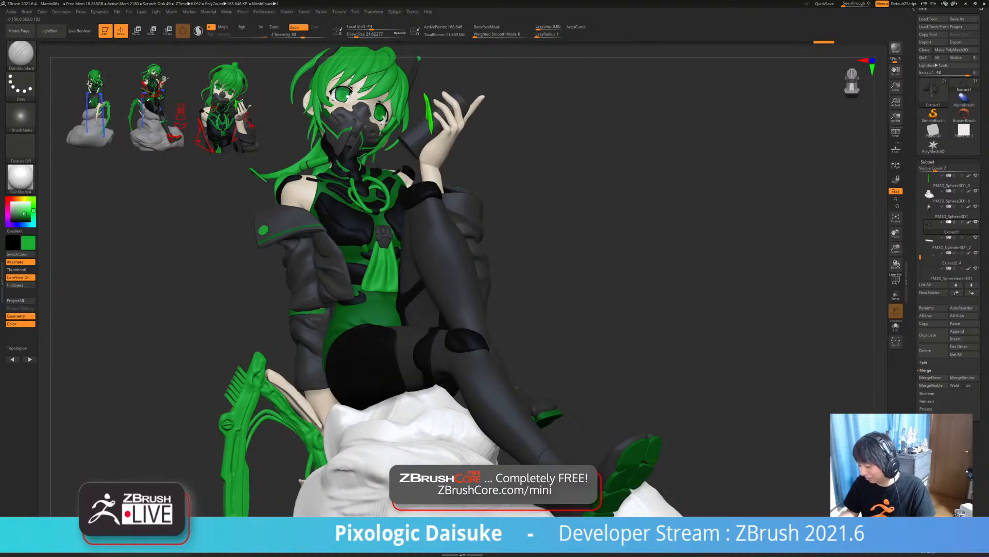
- Isolate the jacket to inspect its folds, and bring the whole figure back into view
key(shift)
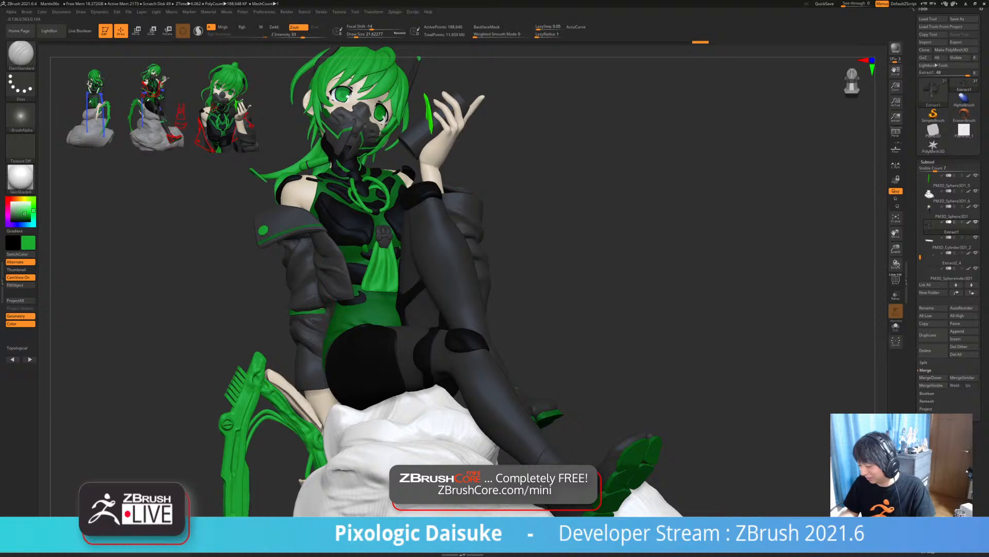
key(ctrl+shift)
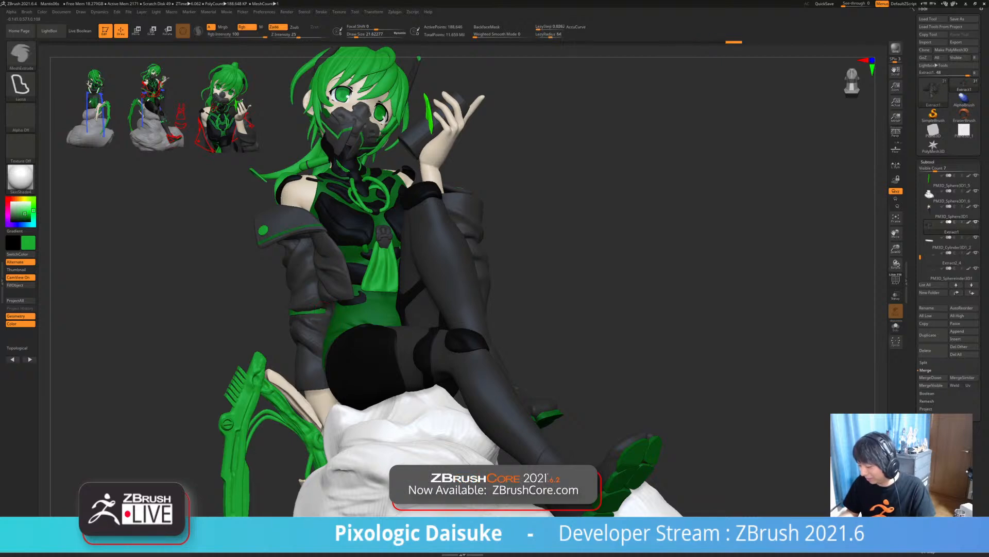
ctrl+right_drag(593, 232, 695, 231)
ctrl+shift+click(644, 232)
ctrl+right_drag(593, 232, 592, 268)
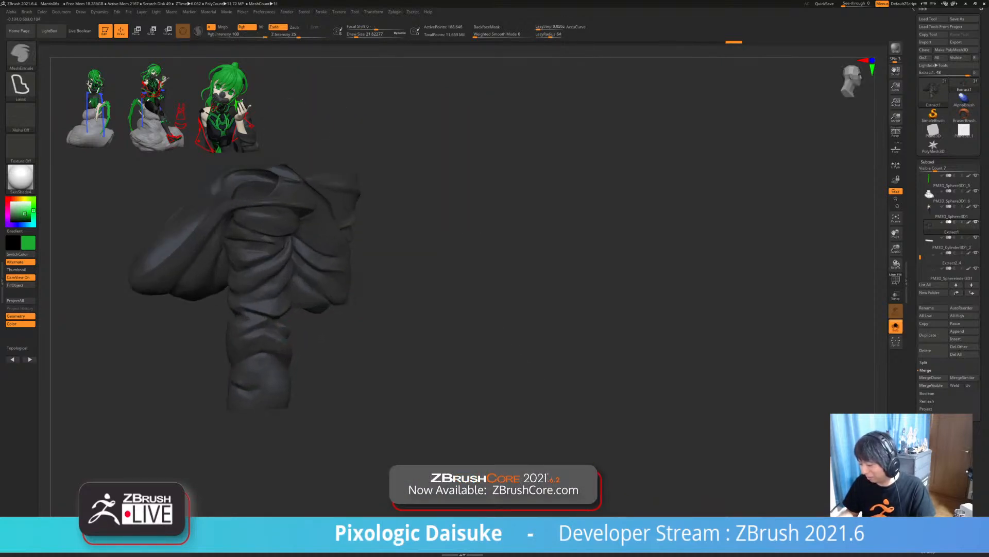
mouse_move(222, 330)
right_down()
mouse_move(311, 343)
mouse_move(311, 382)
mouse_move(309, 289)
mouse_move(317, 316)
mouse_move(325, 281)
mouse_move(356, 356)
mouse_move(330, 384)
mouse_move(301, 387)
mouse_move(311, 340)
right_up()
key(shift+s)
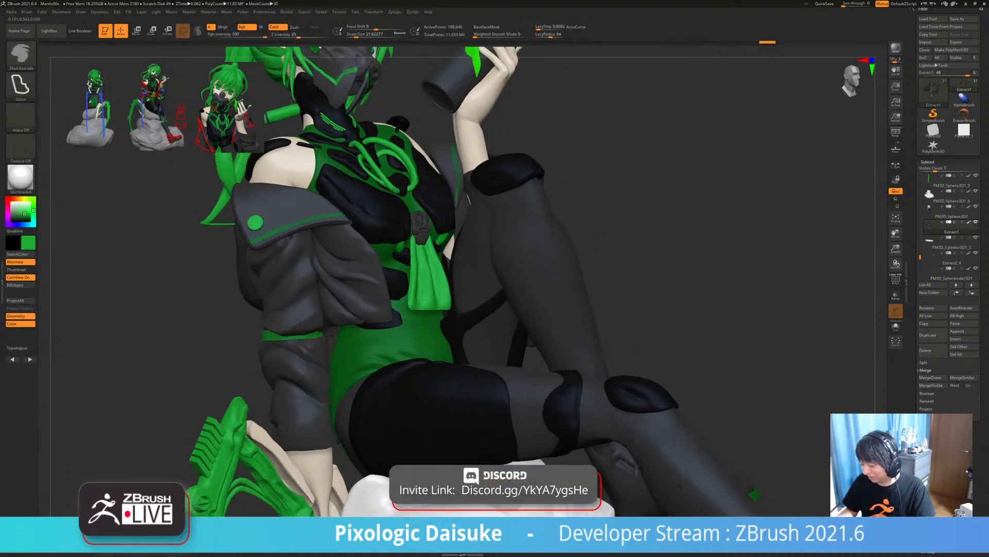
- Make the green sleeve band the active subtool and choose the SnakeHook brush
alt+click(315, 336)
key(b)
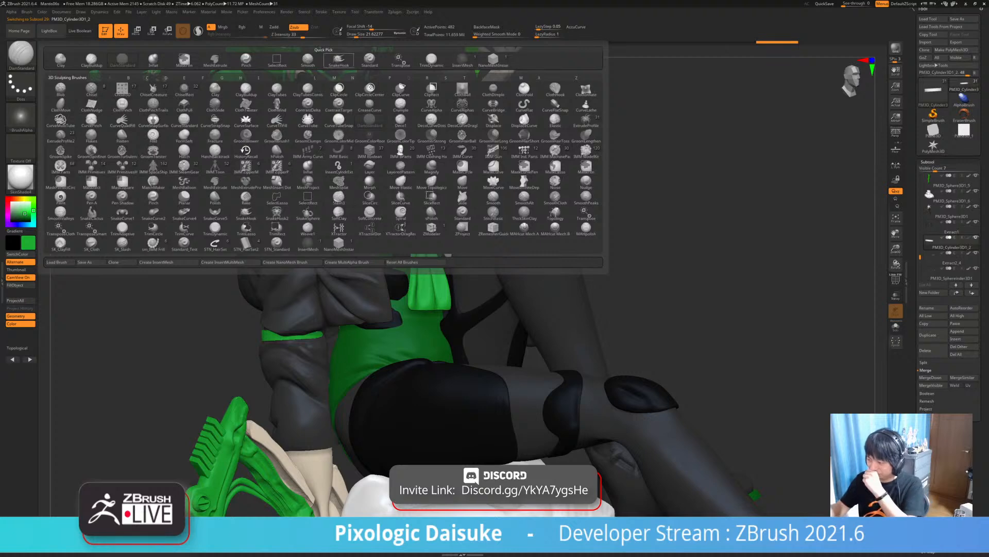
click(338, 60)
mouse_move(275, 363)
right_down()
mouse_move(324, 368)
mouse_move(324, 329)
mouse_move(341, 308)
mouse_move(334, 258)
mouse_move(475, 268)
right_up()
mouse_move(260, 345)
right_down()
mouse_move(299, 350)
mouse_move(337, 331)
mouse_move(334, 304)
mouse_move(226, 329)
mouse_move(338, 331)
mouse_move(328, 332)
mouse_move(333, 389)
mouse_move(367, 377)
right_up()
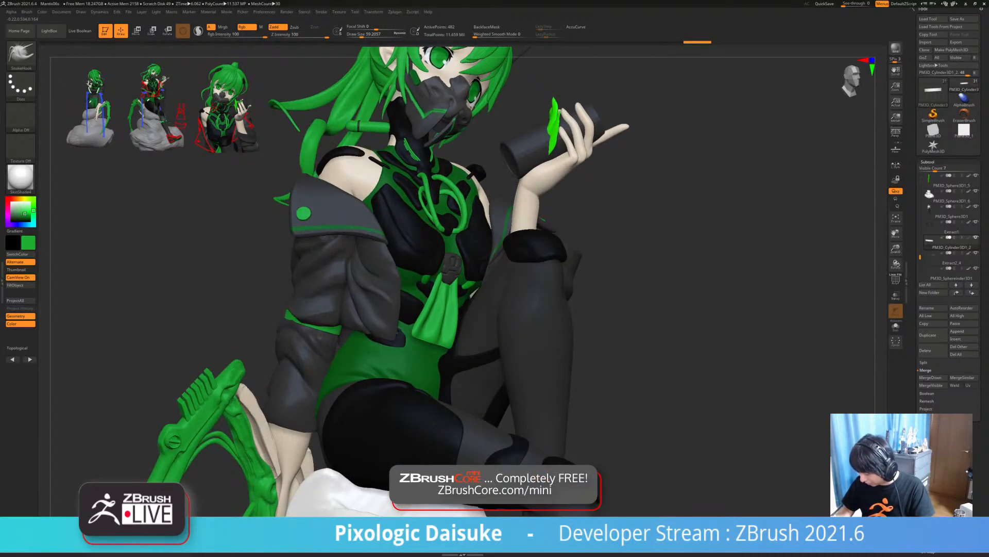
- Remesh the green sleeve band with ZRemesher and subdivide it twice
mouse_move(290, 331)
ctrl+right_down()
mouse_move(292, 369)
mouse_move(309, 367)
mouse_move(301, 364)
ctrl+right_up()
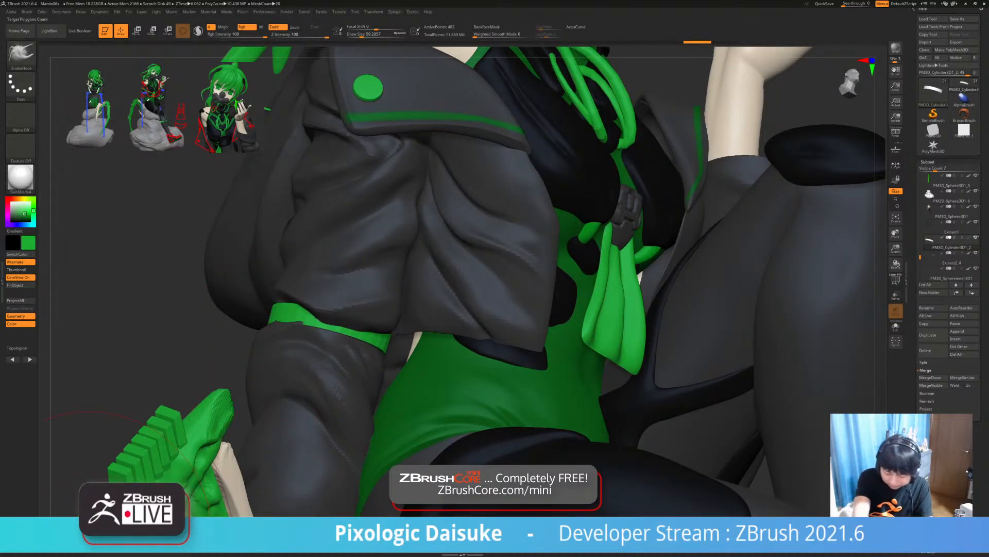
click(92, 530)
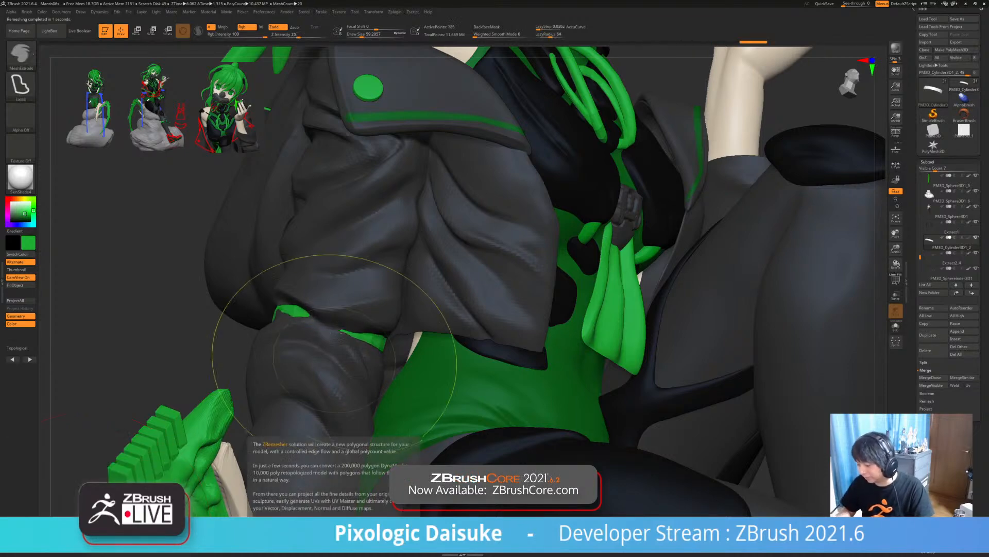
key(ctrl+d)
key(ctrl+d)
- Pull the green band with the SnakeHook brush so it wraps evenly around the outside of the sleeve
right_drag(325, 381, 407, 355)
drag(464, 207, 392, 206)
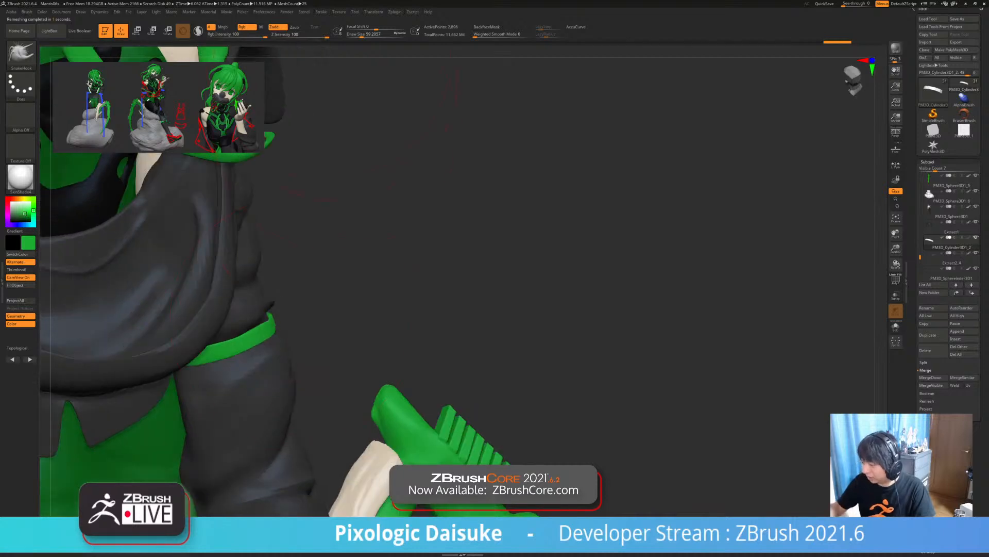
mouse_move(268, 289)
right_down()
mouse_move(288, 304)
mouse_move(288, 268)
mouse_move(247, 273)
right_up()
right_drag(217, 357, 196, 356)
mouse_move(178, 433)
right_down()
mouse_move(204, 435)
mouse_move(204, 361)
mouse_move(251, 330)
right_up()
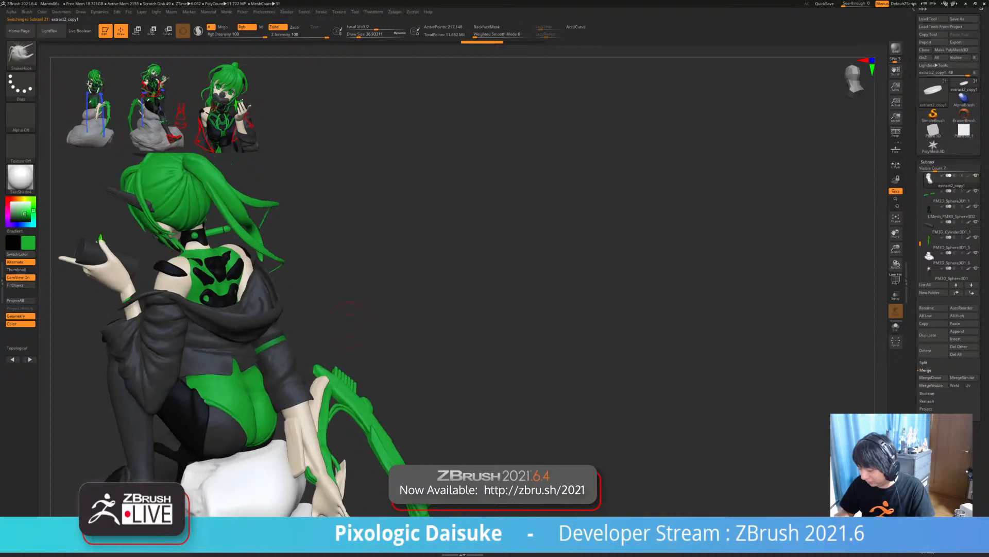
- Set the SnakeHook draw size to about 71 and adjust the bodysuit's lower back, checking it in isolation
key(shift+s)
ctrl+click(350, 324)
key(shift+s)
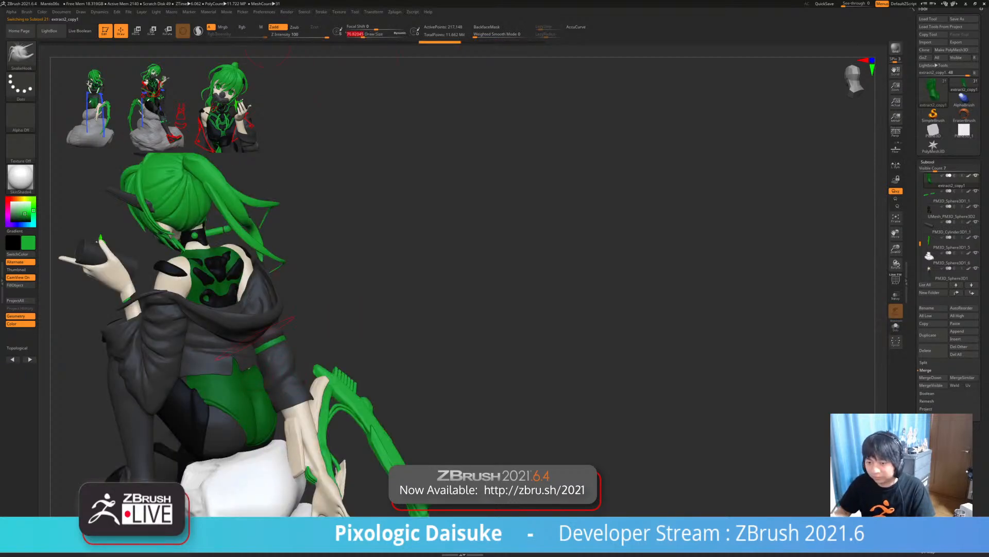
mouse_move(254, 338)
right_down()
mouse_move(276, 344)
mouse_move(295, 330)
mouse_move(312, 355)
right_up()
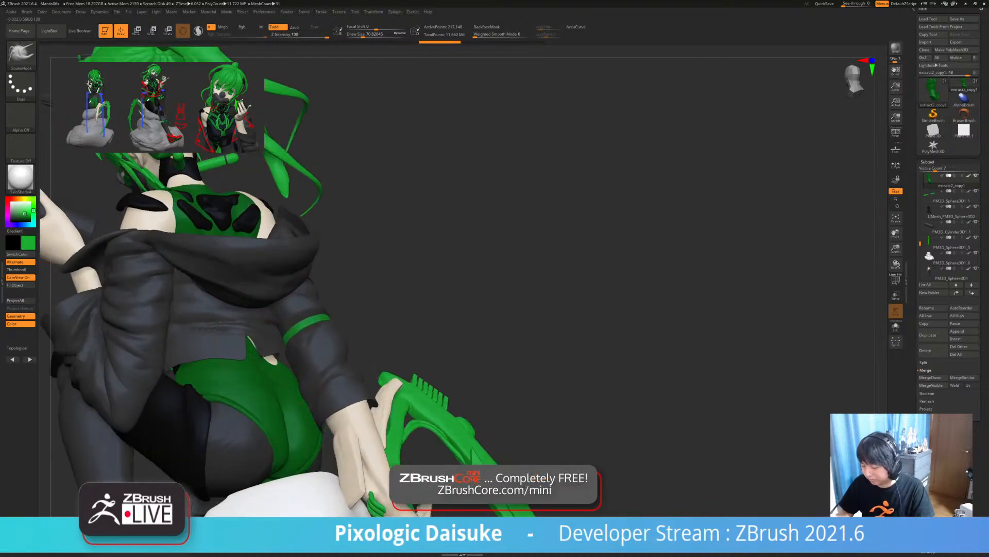
right_drag(253, 361, 266, 280)
key(alt+s)
ctrl+right_drag(277, 178, 285, 216)
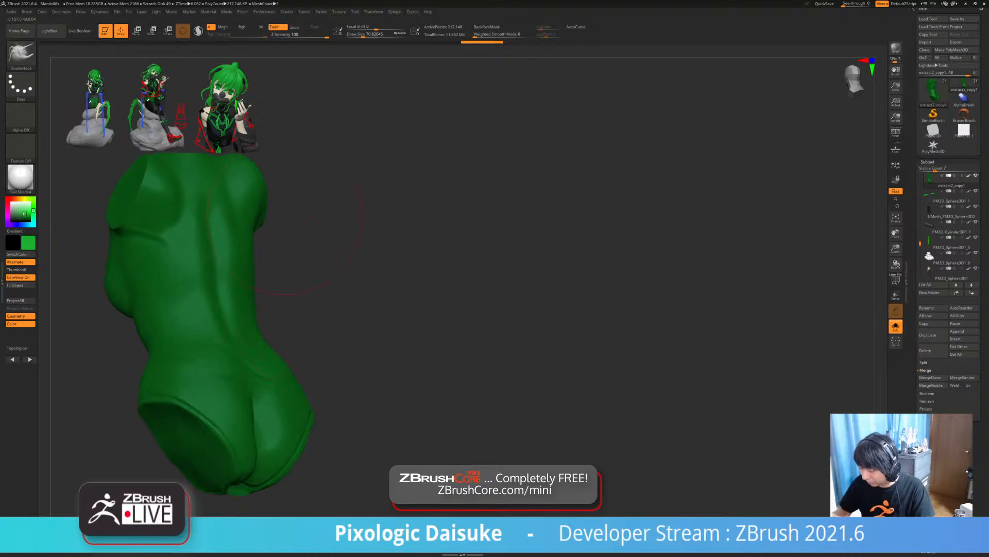
mouse_move(258, 341)
right_down()
mouse_move(267, 339)
mouse_move(272, 305)
mouse_move(282, 313)
mouse_move(288, 266)
mouse_move(284, 286)
mouse_move(257, 258)
mouse_move(252, 312)
mouse_move(267, 294)
right_up()
key(alt+s)
mouse_move(267, 293)
right_down()
mouse_move(281, 273)
mouse_move(298, 357)
mouse_move(281, 327)
mouse_move(234, 314)
mouse_move(221, 325)
mouse_move(310, 342)
mouse_move(279, 355)
right_up()
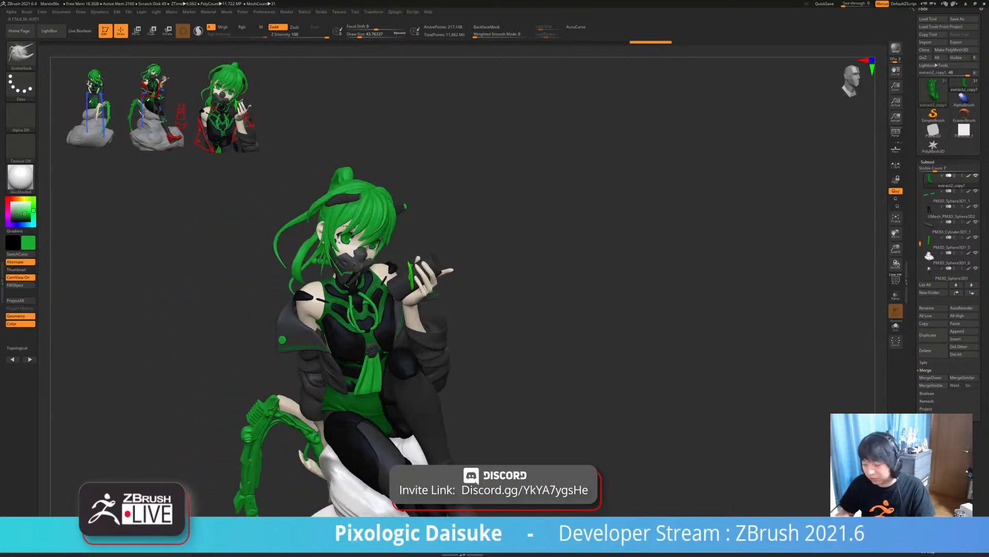
- Examine the figure's front, chest straps and overall pose from several angles and distances
mouse_move(367, 229)
right_down()
mouse_move(356, 226)
mouse_move(438, 227)
mouse_move(376, 232)
mouse_move(378, 274)
mouse_move(363, 265)
right_up()
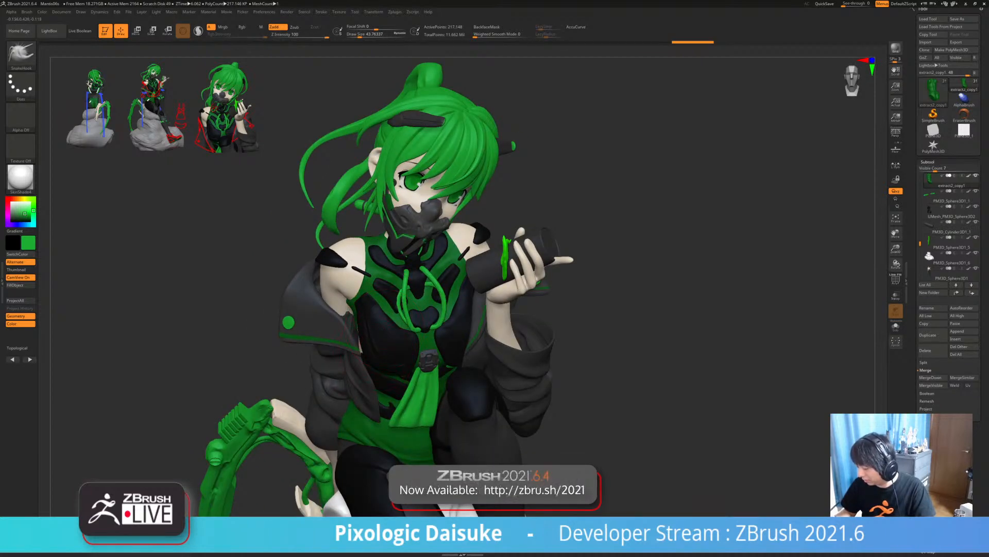
key(alt+s)
mouse_move(309, 320)
right_down()
mouse_move(355, 350)
mouse_move(399, 340)
right_up()
key(alt+s)
right_drag(449, 361, 364, 353)
mouse_move(468, 304)
ctrl+right_down()
mouse_move(469, 261)
mouse_move(521, 262)
mouse_move(520, 211)
ctrl+right_up()
alt+right_drag(572, 412, 559, 361)
mouse_move(559, 361)
right_down()
mouse_move(498, 364)
mouse_move(473, 350)
mouse_move(456, 372)
right_up()
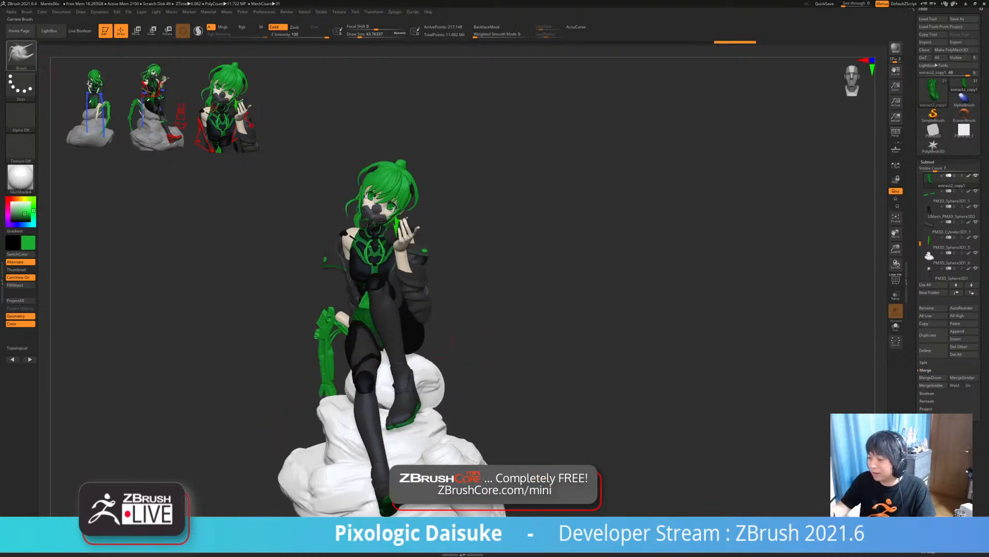
- Choose the CurveFlat brush
click(21, 54)
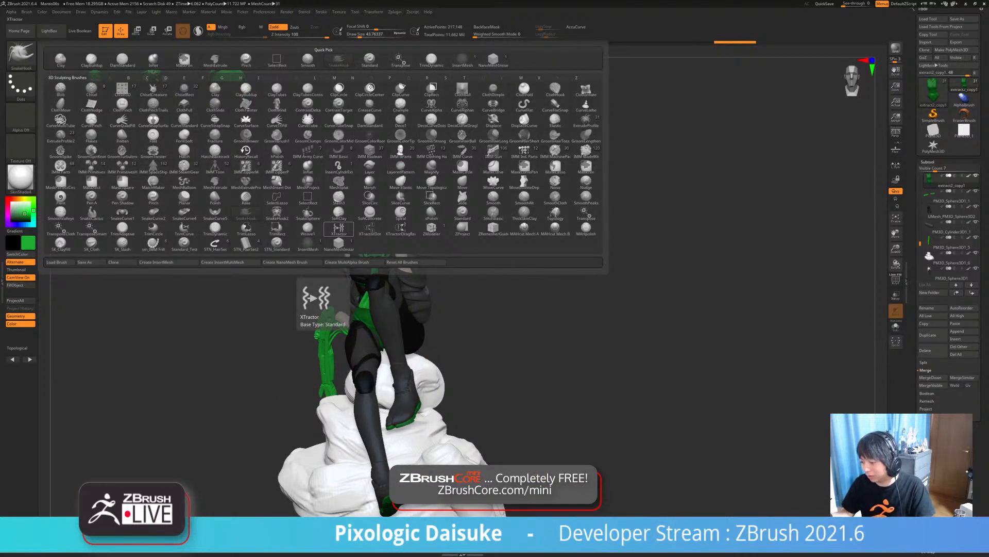
key(c)
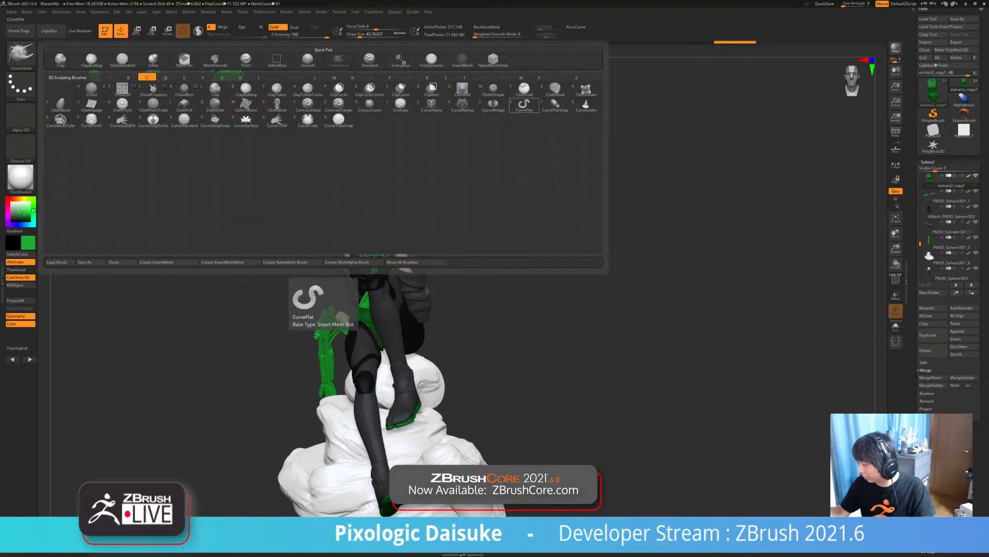
click(524, 105)
- Make the jacket the active subtool and reduce the brush draw size to about 12.8
alt+drag(455, 251, 425, 289)
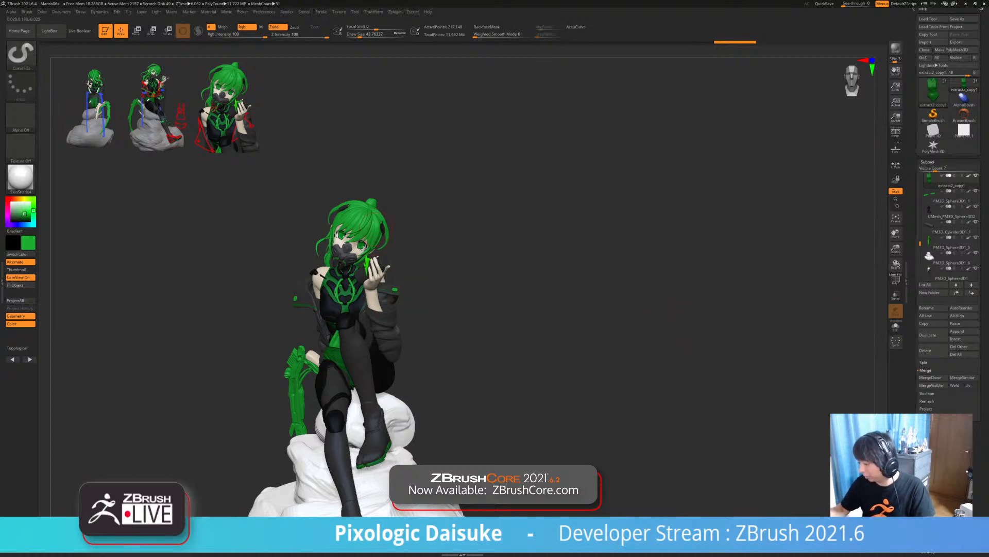
drag(464, 289, 508, 289)
alt+click(349, 296)
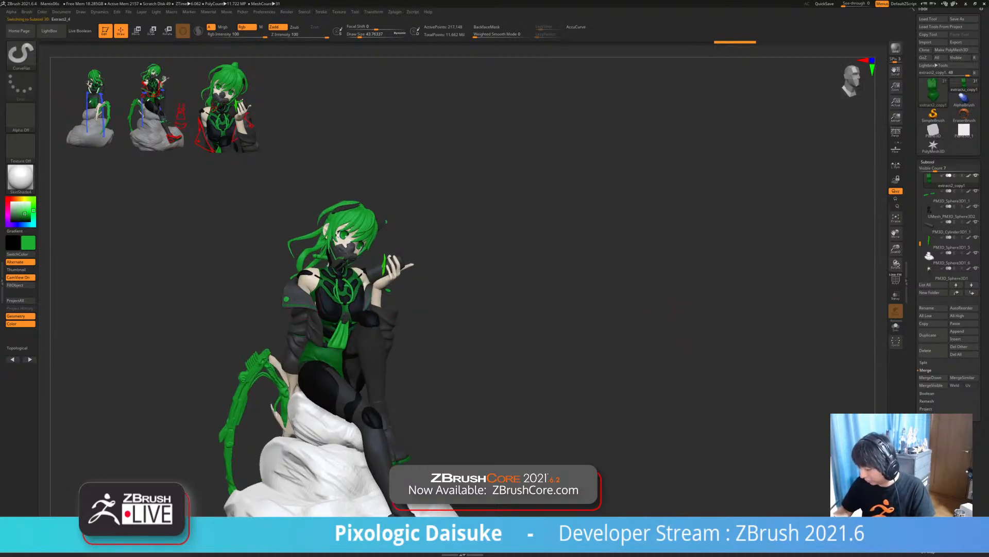
key(f)
drag(685, 309, 739, 261)
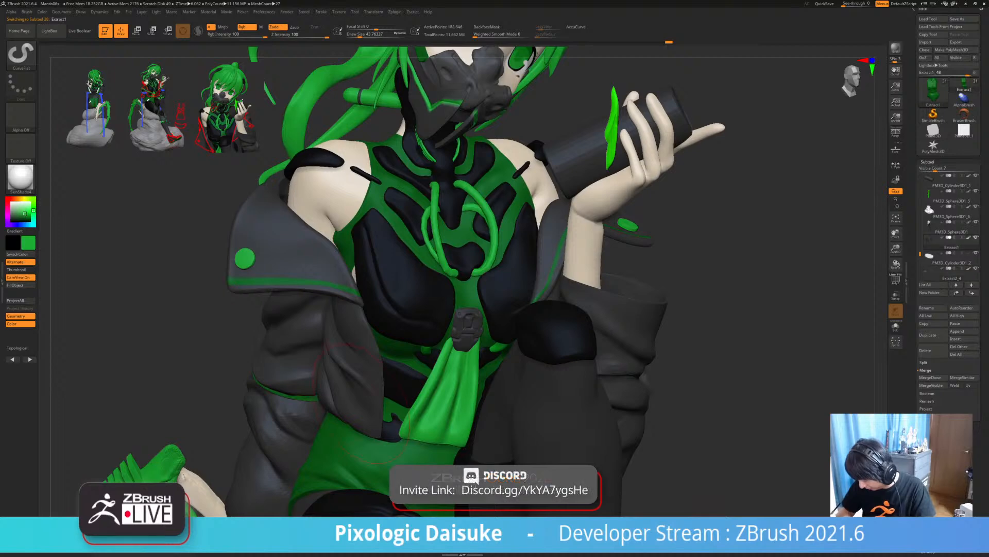
alt+drag(721, 319, 733, 262)
alt+click(352, 356)
mouse_move(690, 309)
mouse_down()
mouse_move(726, 311)
mouse_move(702, 305)
mouse_move(696, 207)
mouse_up()
mouse_move(332, 250)
alt+right_down()
mouse_move(343, 309)
mouse_move(354, 293)
alt+right_up()
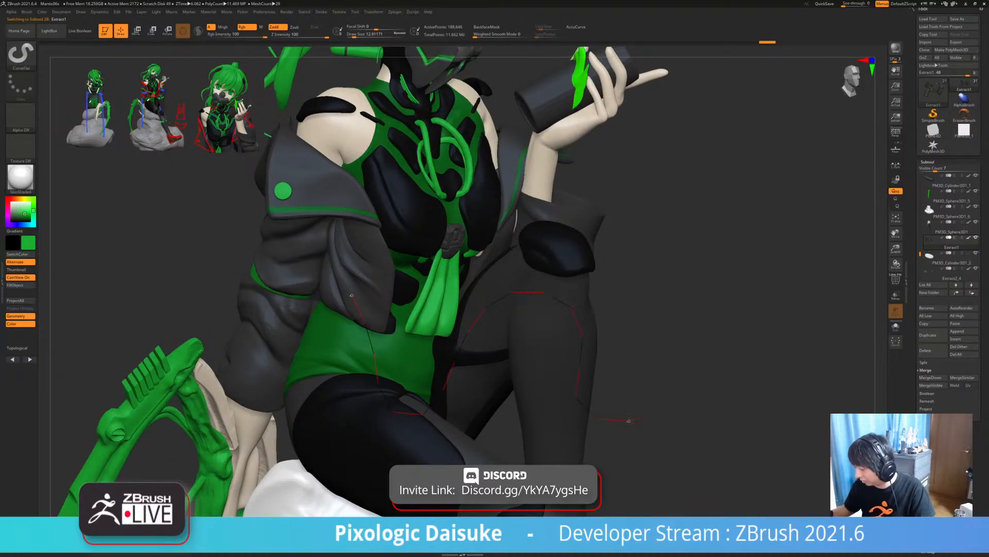
- Try to draw a long CurveFlat strip sweeping from the jacket past the legs, and undo it with the jacket isolated
mouse_move(629, 421)
mouse_down()
mouse_move(669, 392)
mouse_move(495, 355)
mouse_up()
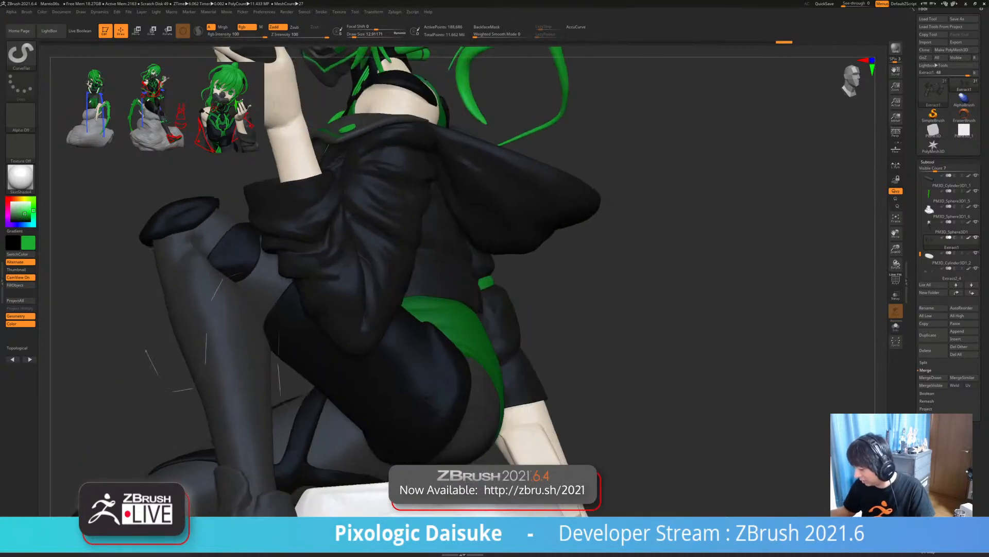
mouse_move(494, 356)
right_down()
mouse_move(763, 350)
mouse_move(557, 353)
mouse_move(737, 350)
mouse_move(716, 386)
mouse_move(629, 360)
right_up()
click(896, 326)
key(ctrl+z)
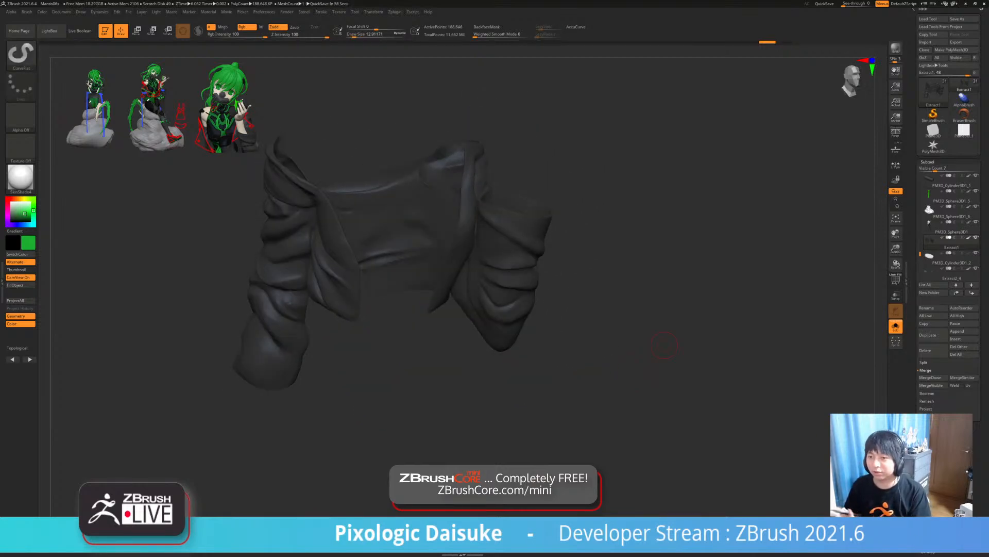
- Inspect the isolated jacket's sleeves and hood from the front and side, and compare it with the whole figure
mouse_move(377, 370)
right_down()
mouse_move(449, 395)
mouse_move(469, 389)
mouse_move(483, 428)
right_up()
ctrl+right_drag(483, 428, 464, 402)
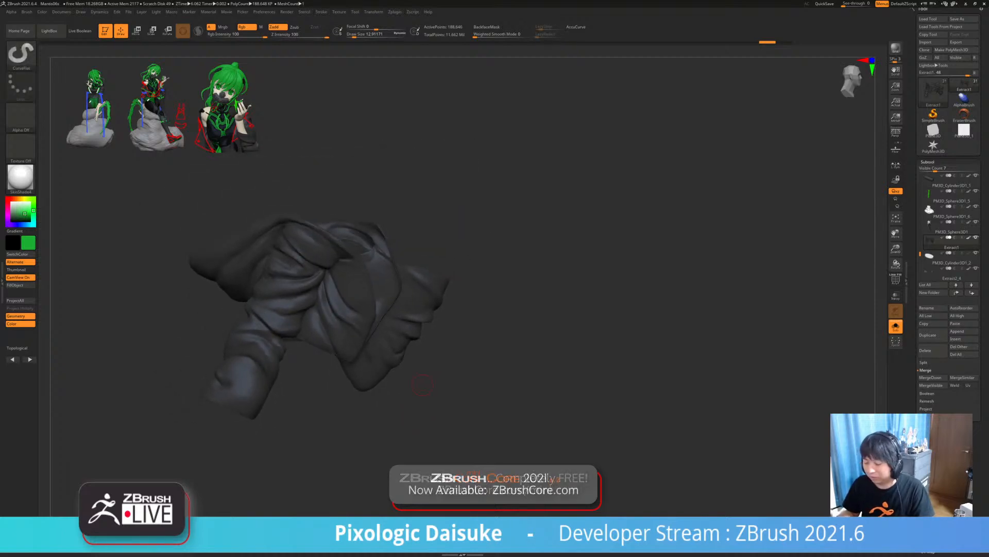
right_drag(423, 385, 430, 427)
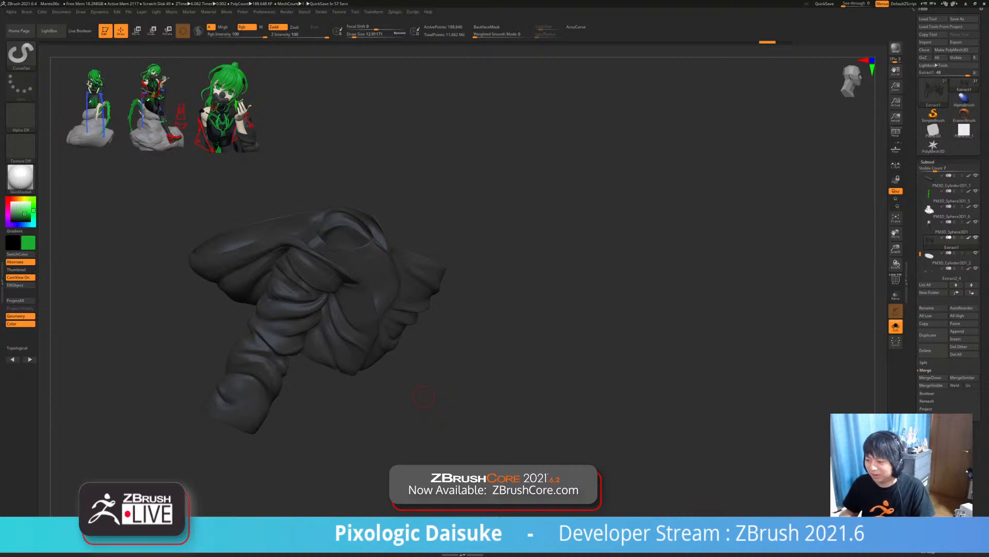
click(441, 377)
right_drag(390, 309, 464, 313)
mouse_move(490, 346)
right_down()
mouse_move(432, 395)
mouse_move(368, 389)
mouse_move(355, 351)
mouse_move(329, 348)
right_up()
mouse_move(443, 371)
right_down()
mouse_move(497, 394)
mouse_move(402, 406)
mouse_move(415, 412)
right_up()
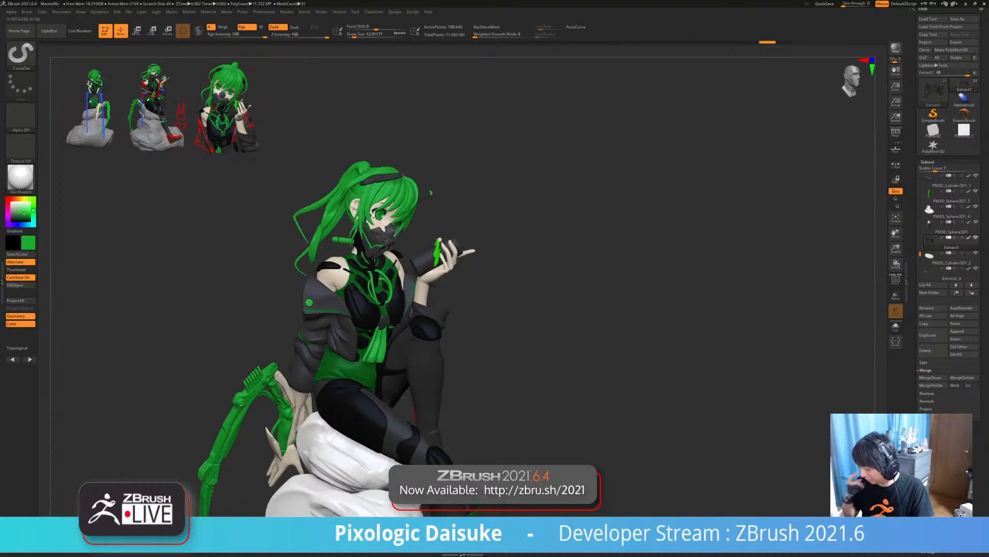
- Make the green sleeve band the active subtool again and choose the ClayBuildup brush for work on the sleeve's back
right_drag(345, 407, 389, 411)
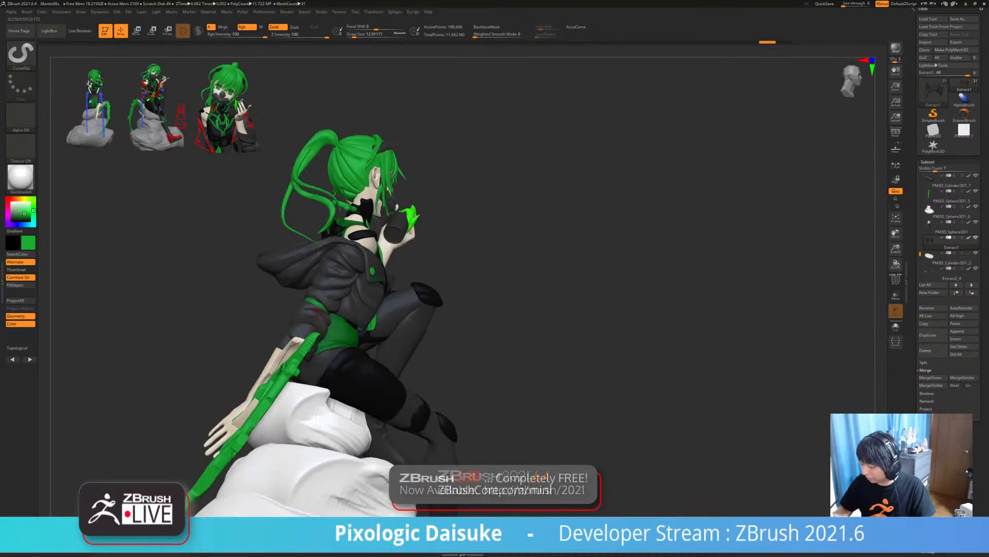
alt+click(361, 276)
right_drag(360, 275, 309, 278)
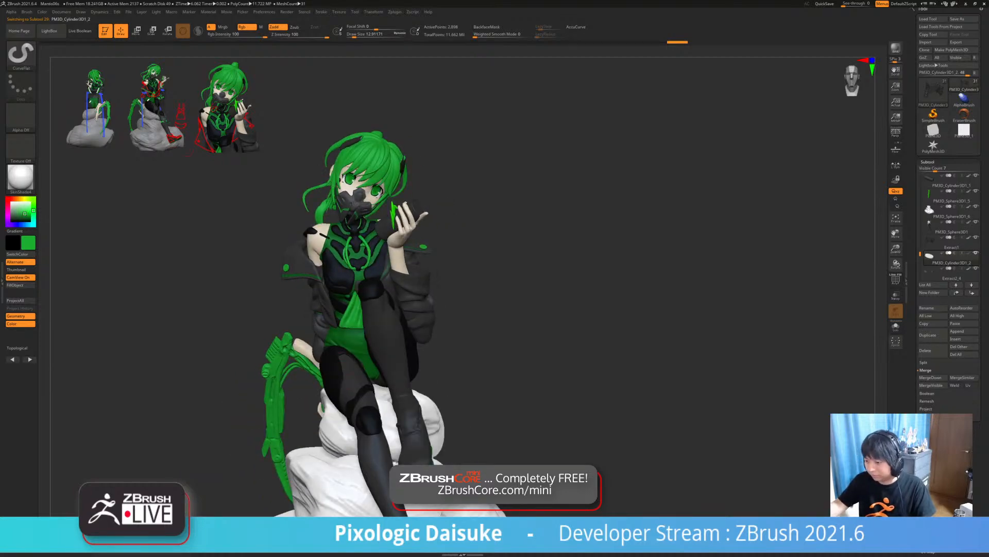
click(21, 53)
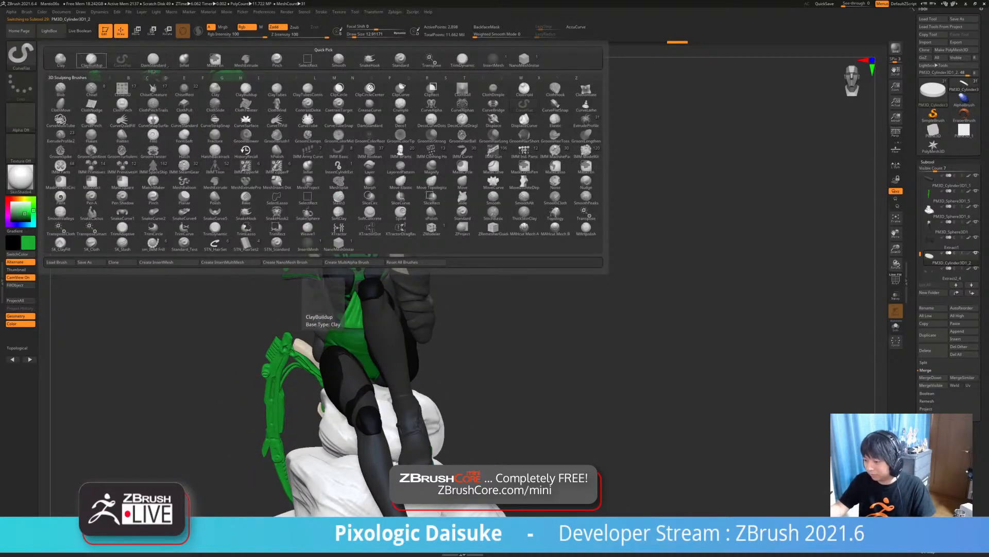
click(246, 59)
mouse_move(392, 278)
right_down()
mouse_move(361, 278)
mouse_move(392, 320)
mouse_move(453, 278)
mouse_move(535, 278)
right_up()
key(b)
key(c)
key(b)
right_drag(412, 330, 354, 356)
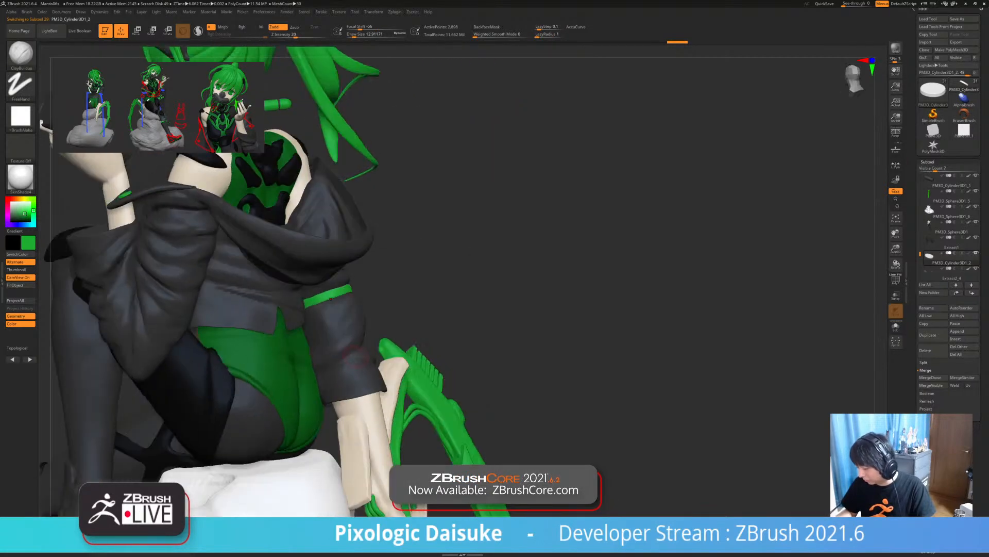
- Switch to the DamStandard brush and carve a fine crease along the green sleeve band at the back of the arm
key(alt+s)
key(alt+s)
ctrl+right_drag(348, 309, 347, 350)
key(b)
key(c)
key(b)
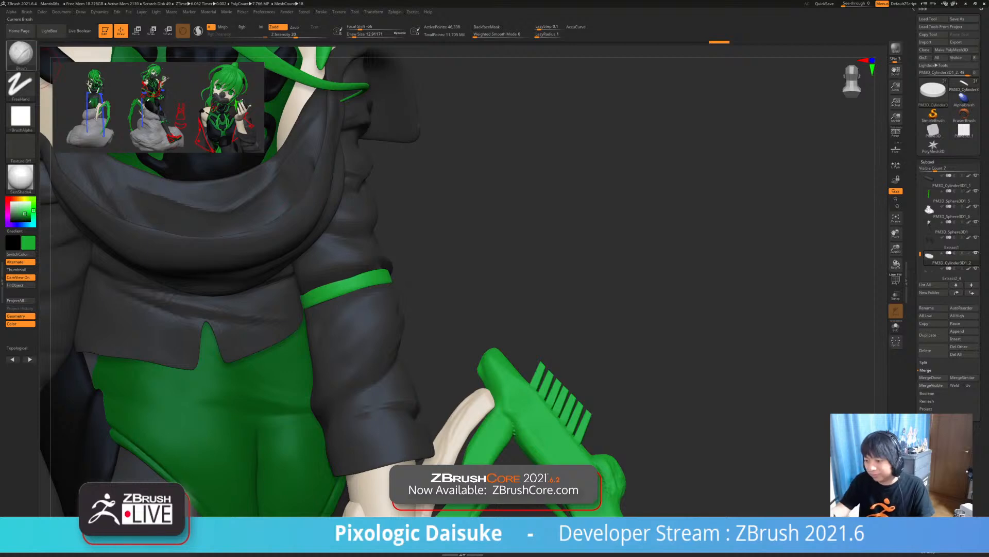
key(b)
key(d)
key(s)
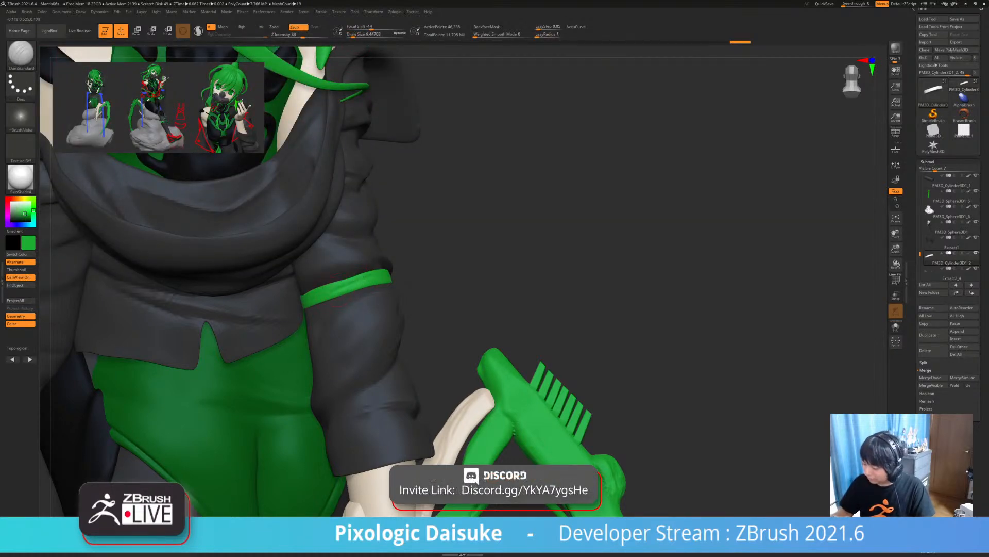
drag(314, 297, 381, 279)
right_drag(381, 279, 314, 281)
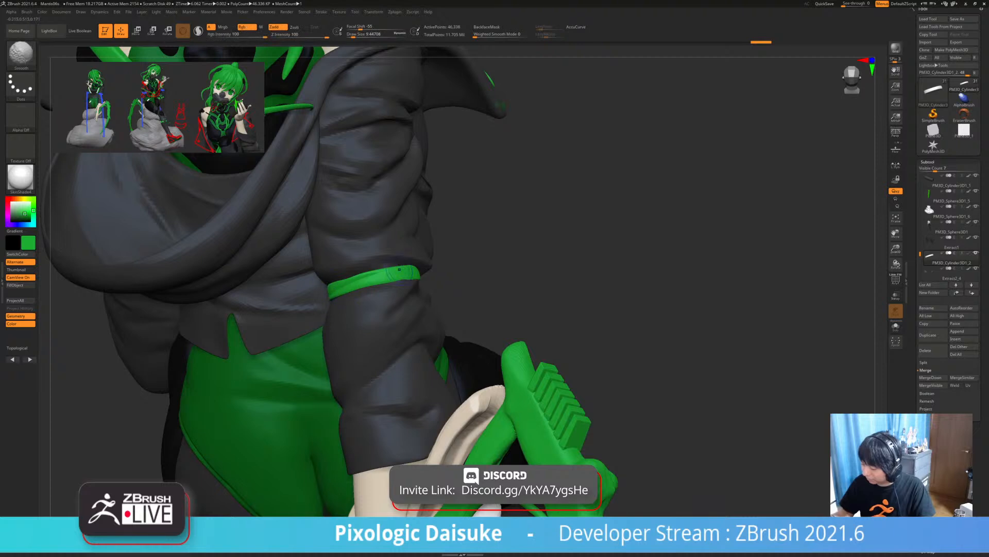
right_drag(400, 269, 361, 272)
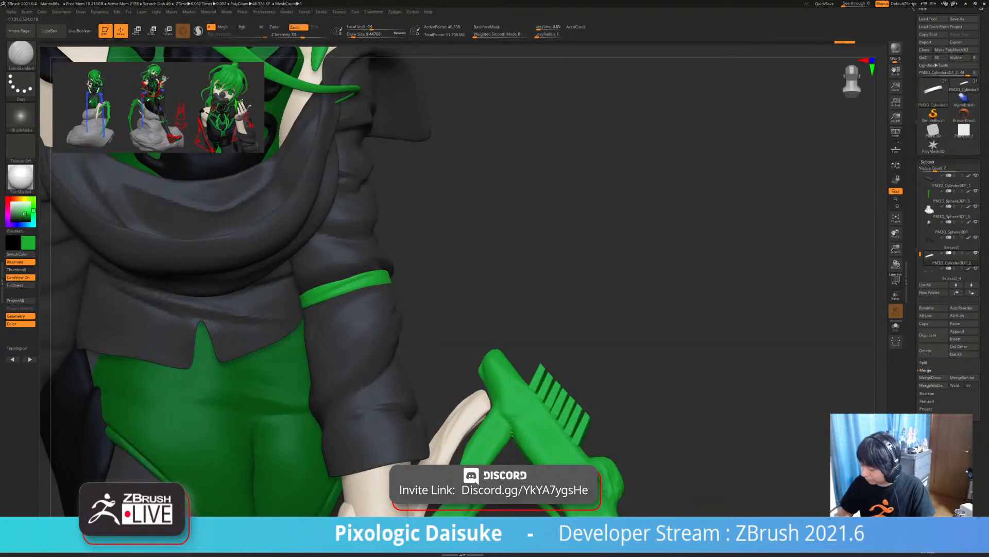
- Step back through the latest strokes on the green band, restore one, and check the band from the side, isolated and on the figure
key(ctrl+z)
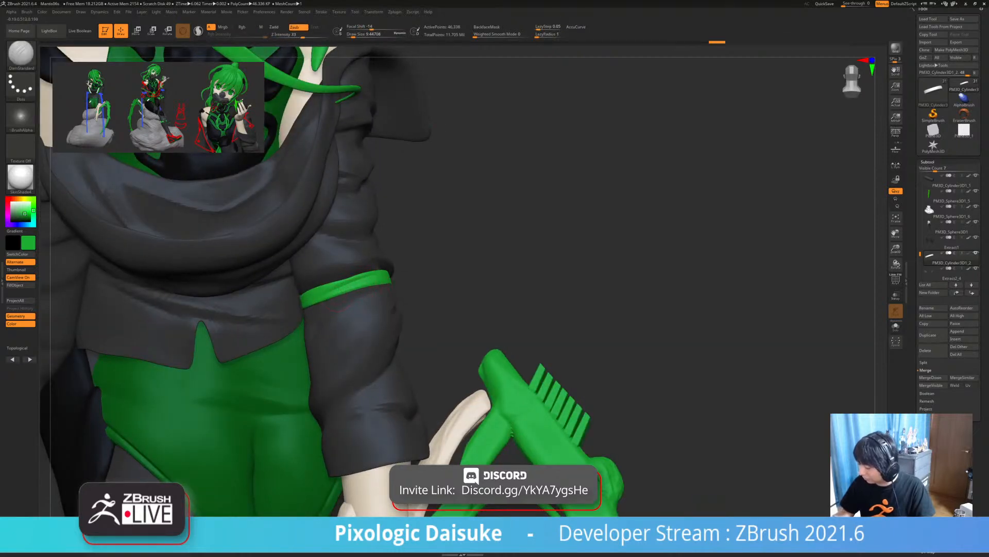
right_drag(343, 309, 345, 290)
key(ctrl+z)
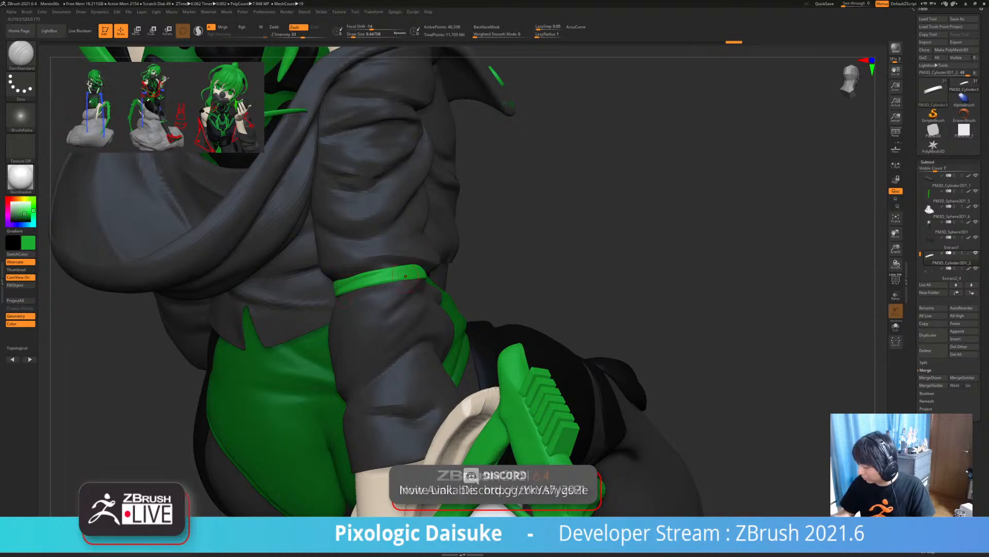
key(ctrl+shift+z)
right_drag(427, 275, 350, 275)
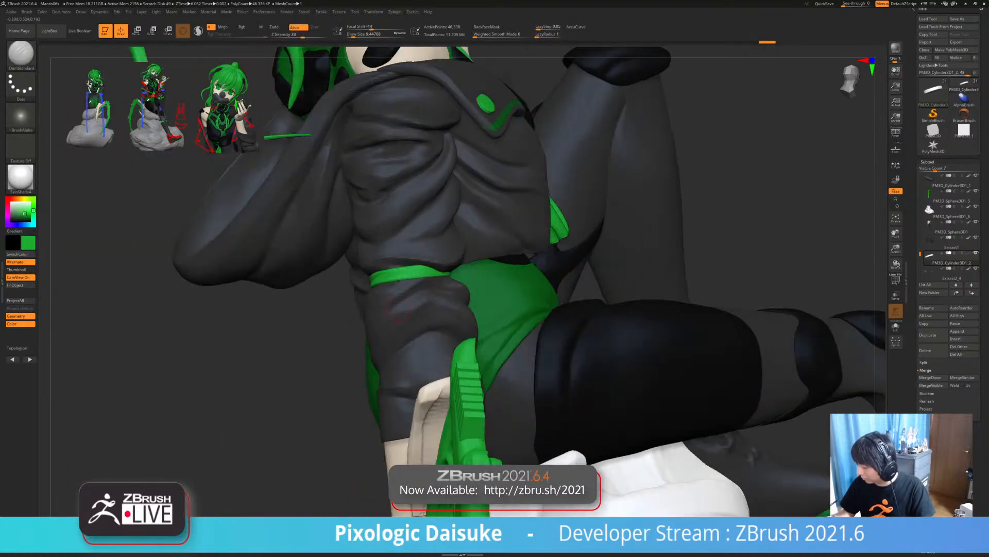
key(alt+s)
key(alt+s)
right_drag(443, 278, 322, 271)
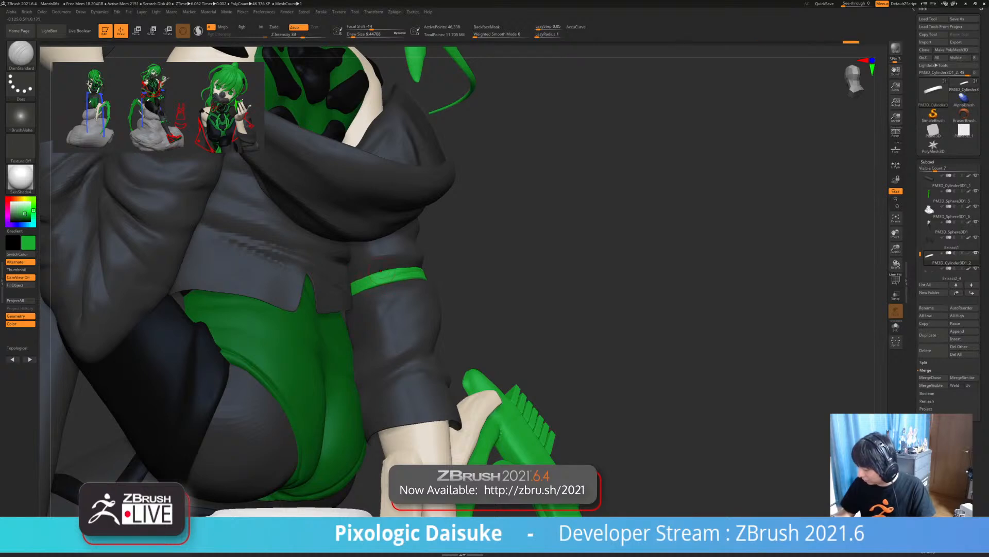
- Refine and smooth the green band around the front and side of the sleeve at a draw size of about 7.5
ctrl+right_drag(356, 275, 360, 243)
right_drag(453, 291, 304, 305)
mouse_move(433, 307)
right_down()
mouse_move(392, 310)
mouse_move(418, 333)
mouse_move(445, 314)
mouse_move(407, 299)
mouse_move(414, 326)
right_up()
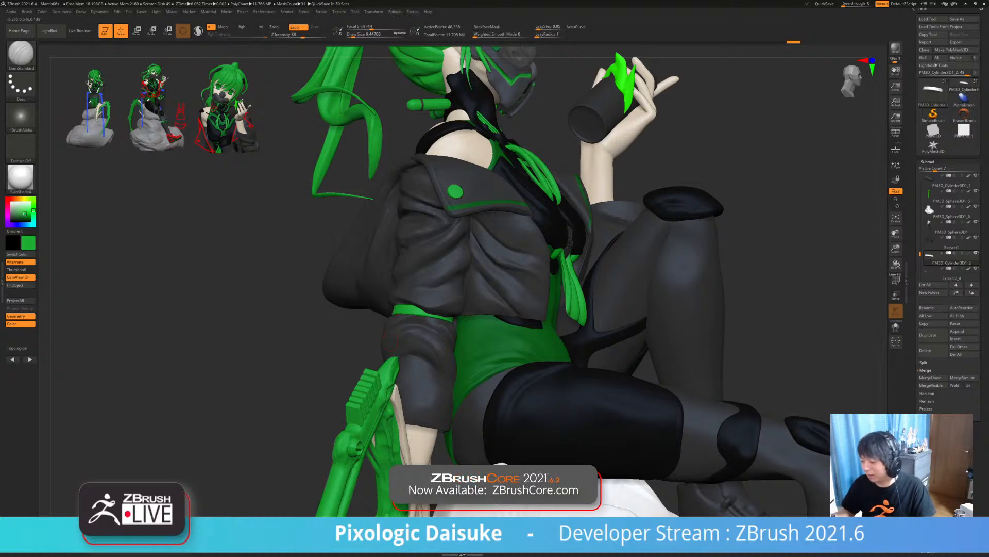
mouse_move(391, 341)
right_down()
mouse_move(405, 335)
mouse_move(433, 348)
mouse_move(426, 338)
mouse_move(438, 350)
mouse_move(466, 333)
right_up()
key(shift+s)
right_drag(407, 330, 464, 320)
key(shift+s)
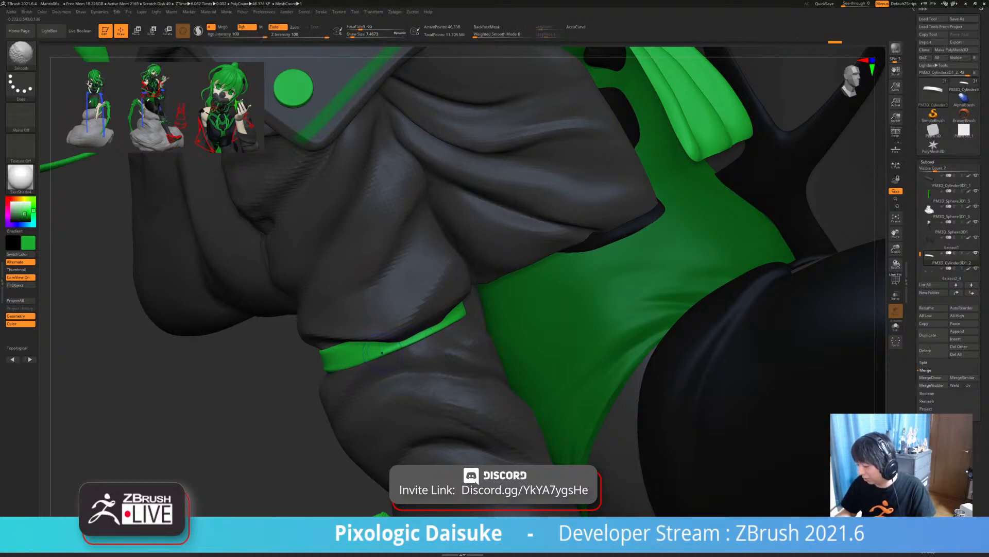
mouse_move(459, 325)
ctrl+right_down()
mouse_move(456, 278)
mouse_move(508, 274)
mouse_move(520, 293)
mouse_move(448, 304)
mouse_move(502, 327)
ctrl+right_up()
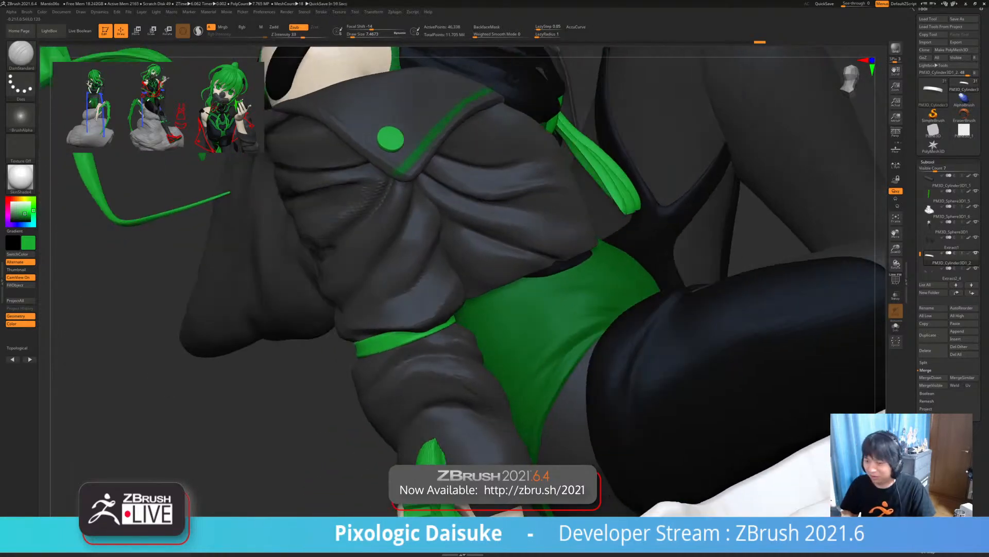
- Reduce the DamStandard draw size to about 3.1 and detail the green band's outer side with fine carving and smoothing
mouse_move(430, 358)
right_down()
mouse_move(447, 365)
mouse_move(411, 380)
mouse_move(408, 335)
mouse_move(435, 337)
mouse_move(412, 356)
mouse_move(425, 371)
mouse_move(441, 353)
mouse_move(381, 361)
right_up()
mouse_move(516, 389)
alt+right_down()
mouse_move(434, 391)
mouse_move(437, 369)
mouse_move(411, 386)
mouse_move(466, 379)
alt+right_up()
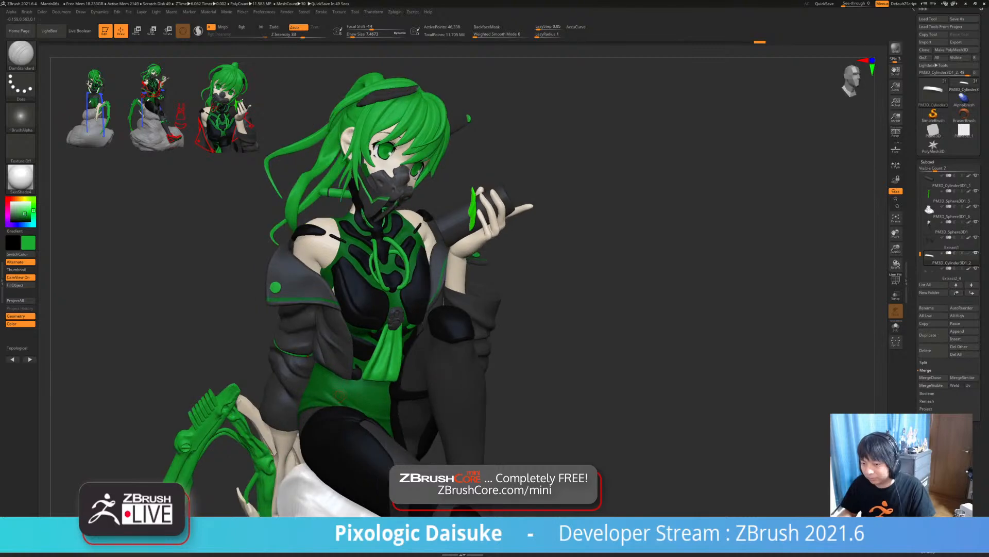
ctrl+right_drag(482, 245, 486, 282)
mouse_move(324, 396)
right_down()
mouse_move(382, 394)
mouse_move(379, 356)
right_up()
mouse_move(288, 374)
right_down()
mouse_move(386, 373)
mouse_move(352, 377)
mouse_move(353, 438)
mouse_move(343, 437)
right_up()
key(b)
key(d)
key(s)
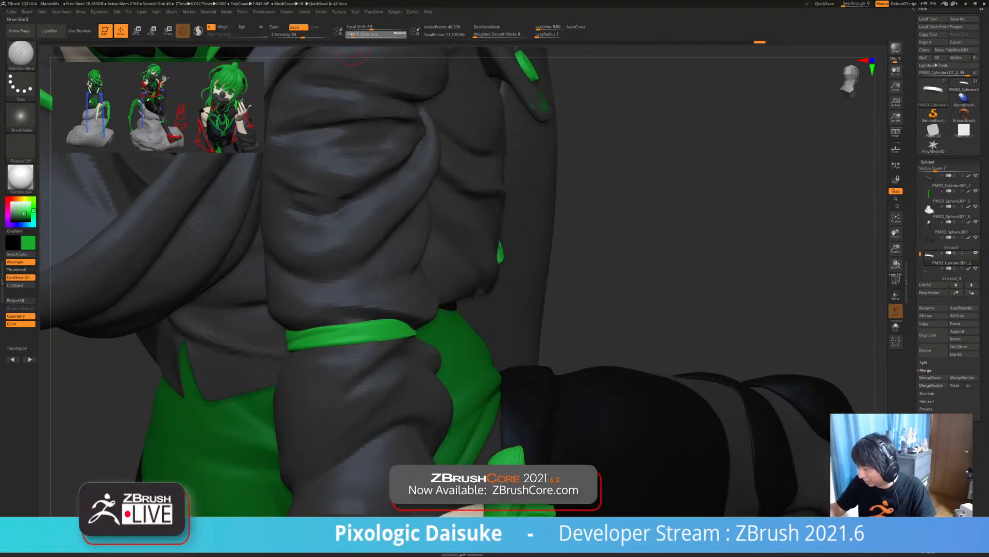
drag(352, 34, 350, 35)
right_drag(374, 123, 345, 123)
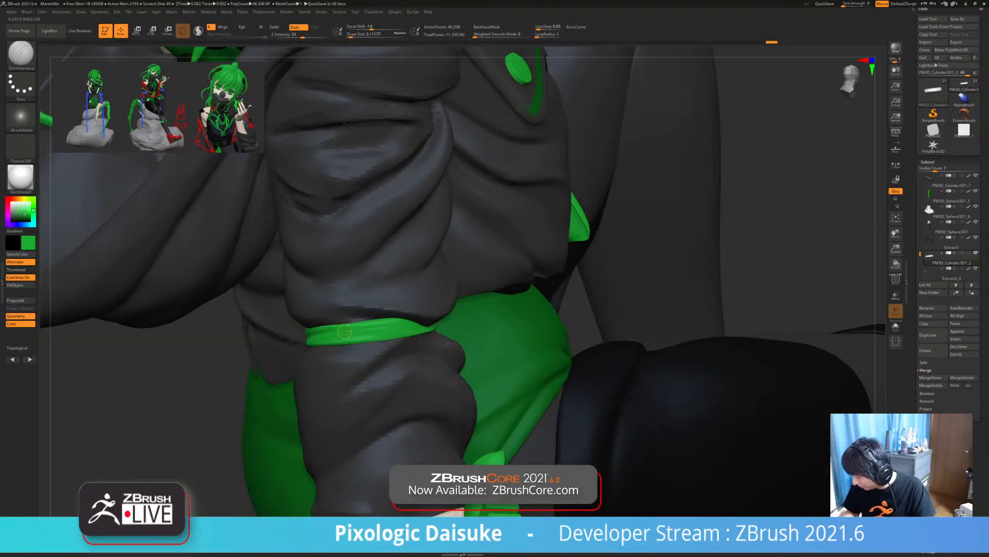
key(shift)
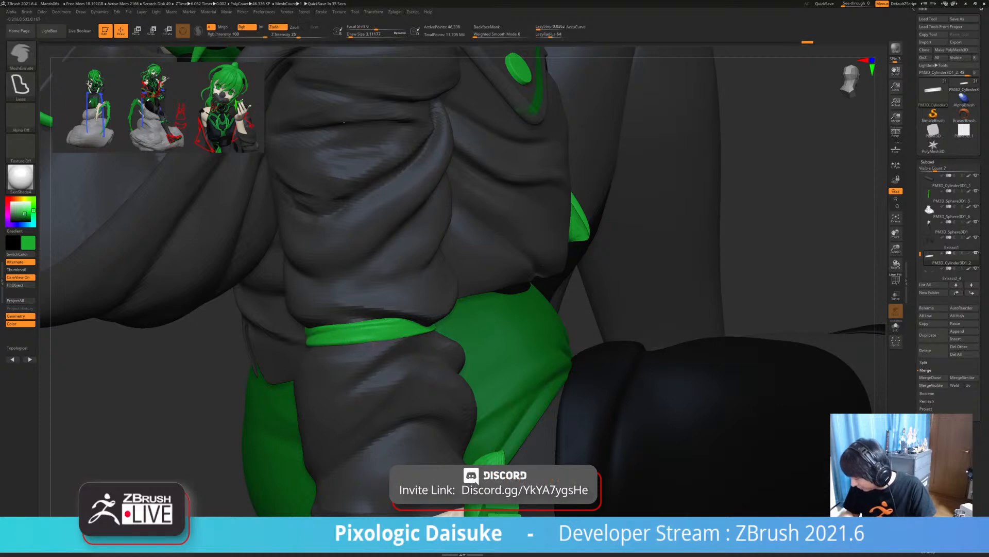
- Check the green band in isolation and set up the SnakeHook brush at a draw size of about 36.9 to fit it around the sleeve
mouse_move(390, 337)
ctrl+right_down()
mouse_move(393, 352)
mouse_move(281, 341)
ctrl+right_up()
key(alt+s)
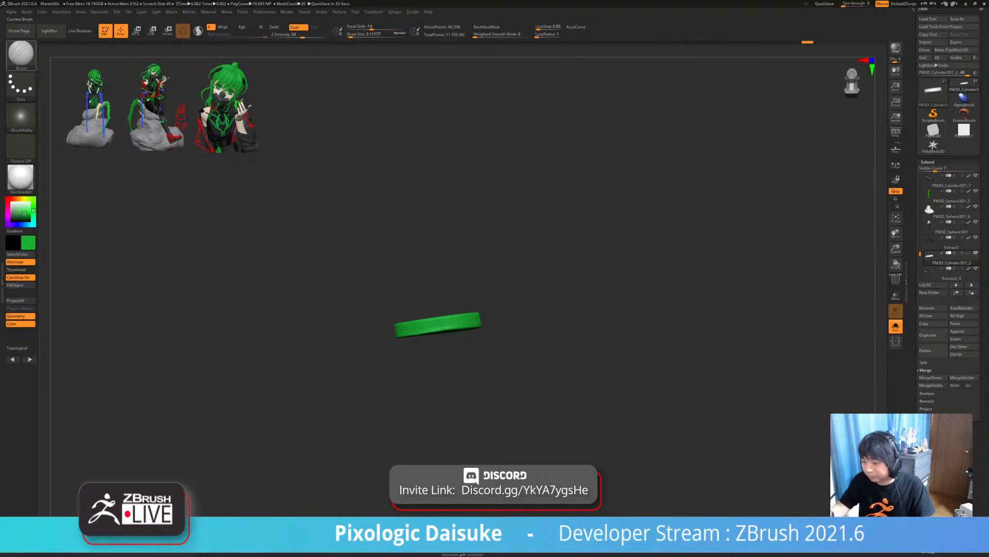
key(b)
key(s)
key(h)
right_drag(438, 167, 436, 171)
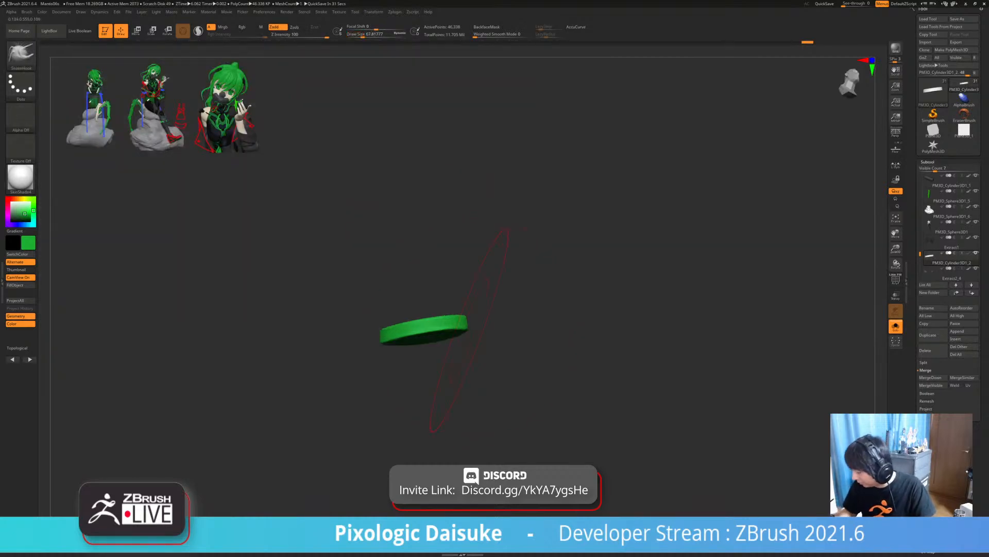
key(alt+s)
click(359, 35)
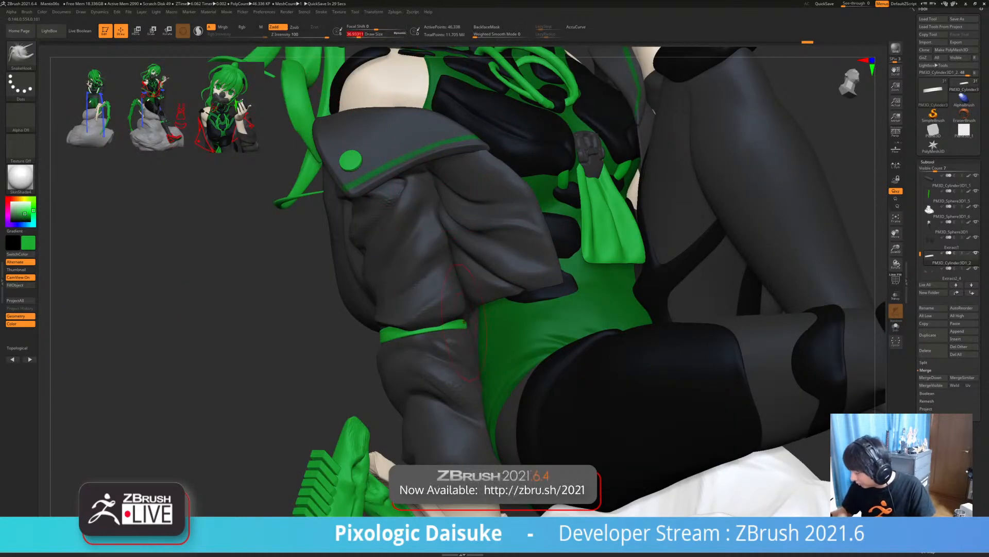
mouse_move(466, 338)
ctrl+right_down()
mouse_move(466, 299)
mouse_move(389, 330)
mouse_move(322, 325)
mouse_move(546, 320)
mouse_move(457, 285)
mouse_move(509, 338)
mouse_move(523, 338)
mouse_move(431, 322)
mouse_move(541, 319)
mouse_move(317, 332)
mouse_move(492, 355)
ctrl+right_up()
right_drag(541, 96, 294, 178)
- Duplicate the green band and move and rotate the copy with the gizmo around the raised arm's sleeve
click(932, 334)
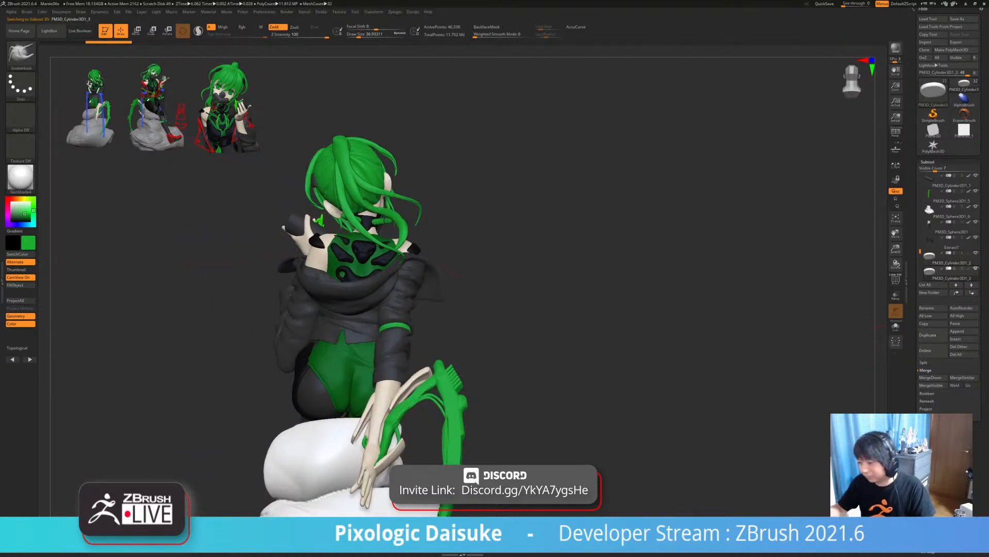
key(w)
drag(368, 291, 324, 281)
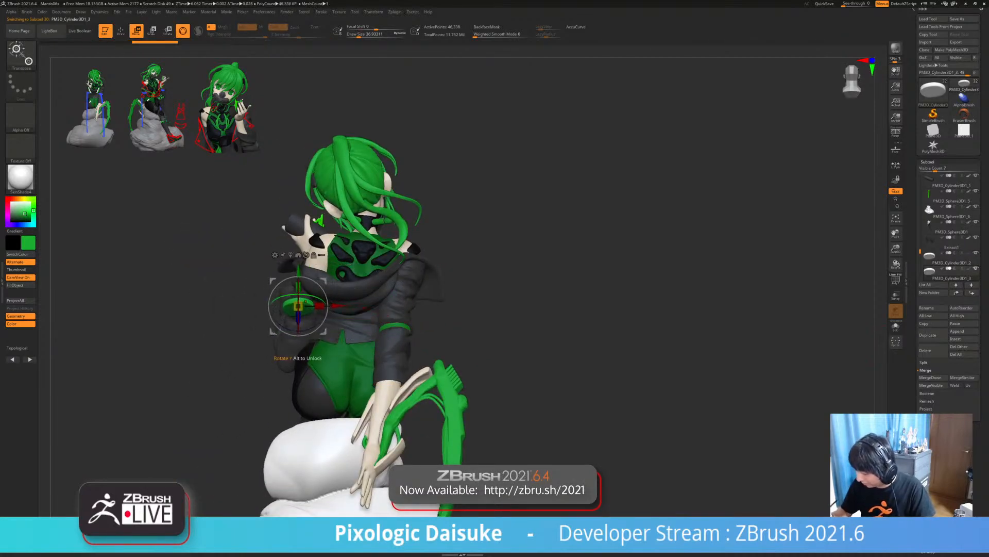
right_drag(247, 257, 329, 258)
drag(321, 298, 268, 286)
right_drag(268, 286, 193, 287)
drag(250, 281, 283, 288)
mouse_move(283, 287)
right_down()
mouse_move(355, 296)
mouse_move(357, 330)
right_up()
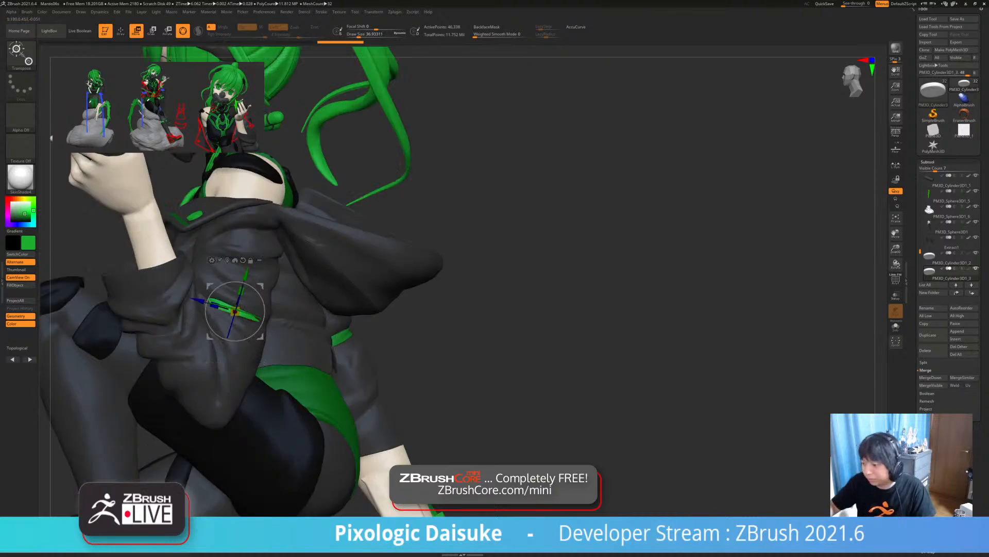
- Make the jacket the active subtool and carve the raised arm's sleeve along the new band with DamStandard at a draw size of about 30.7
key(q)
right_drag(242, 316, 190, 305)
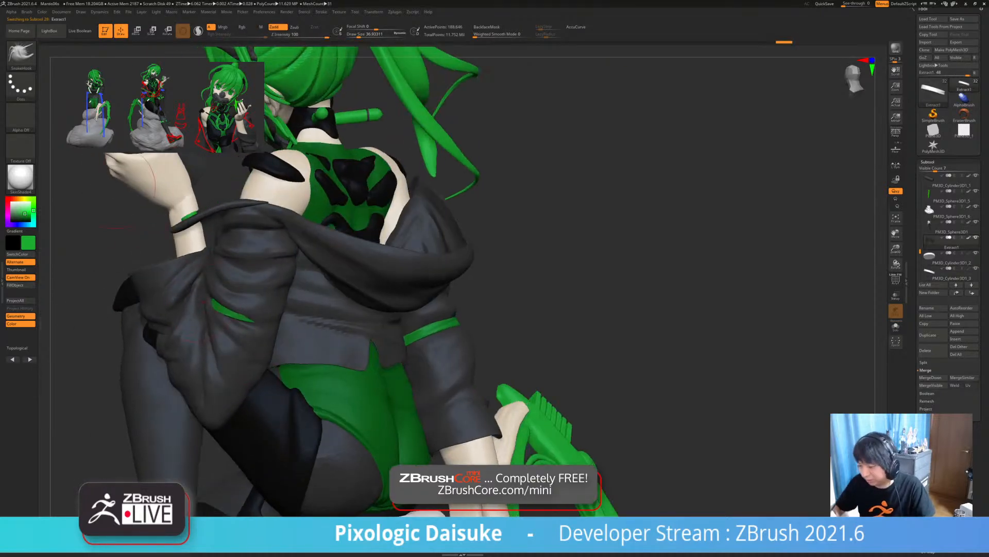
key(b)
key(d)
key(s)
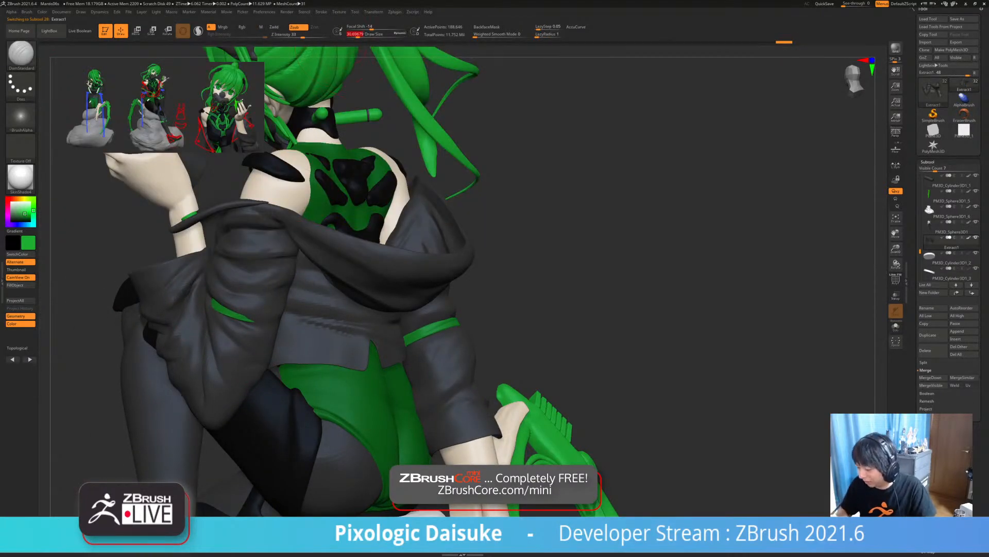
right_drag(269, 315, 250, 318)
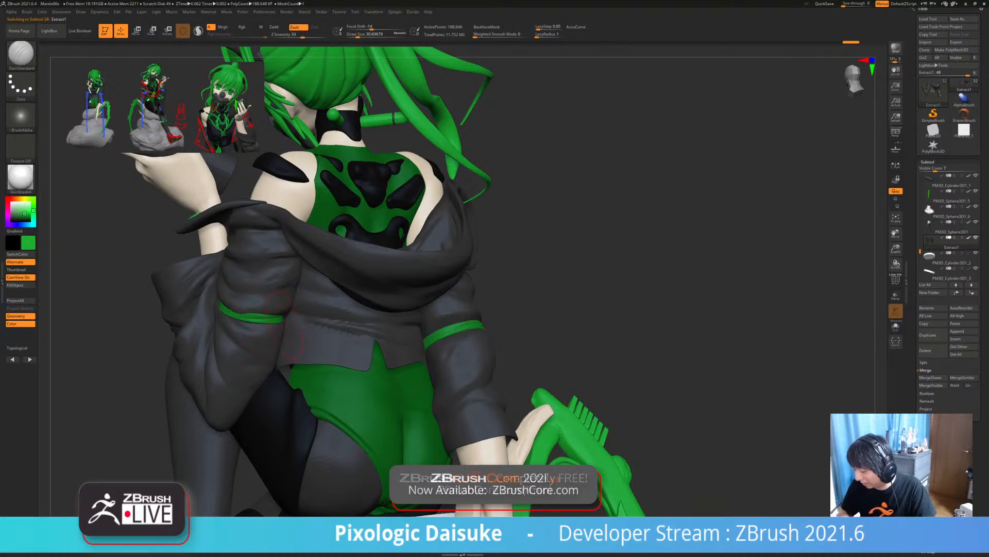
key(shift)
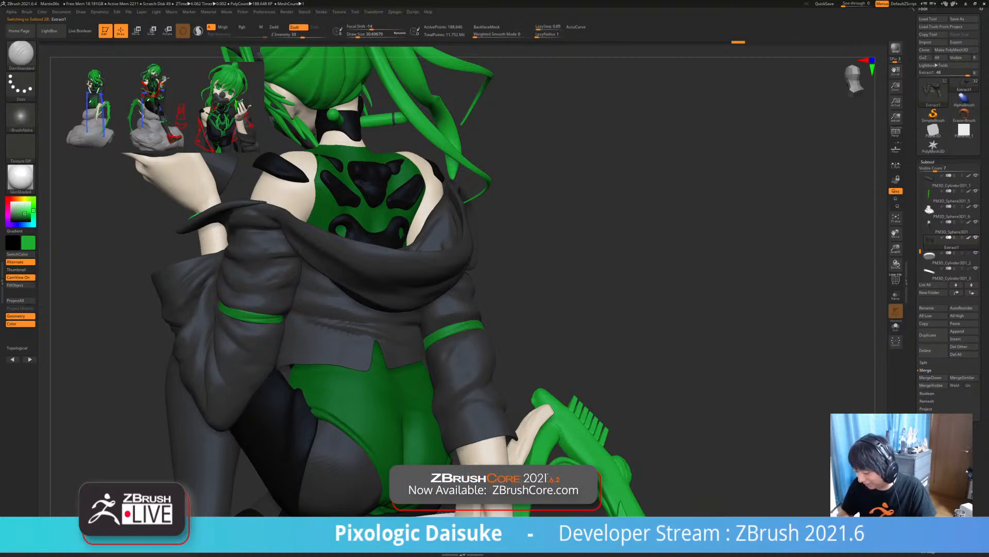
right_drag(251, 292, 216, 289)
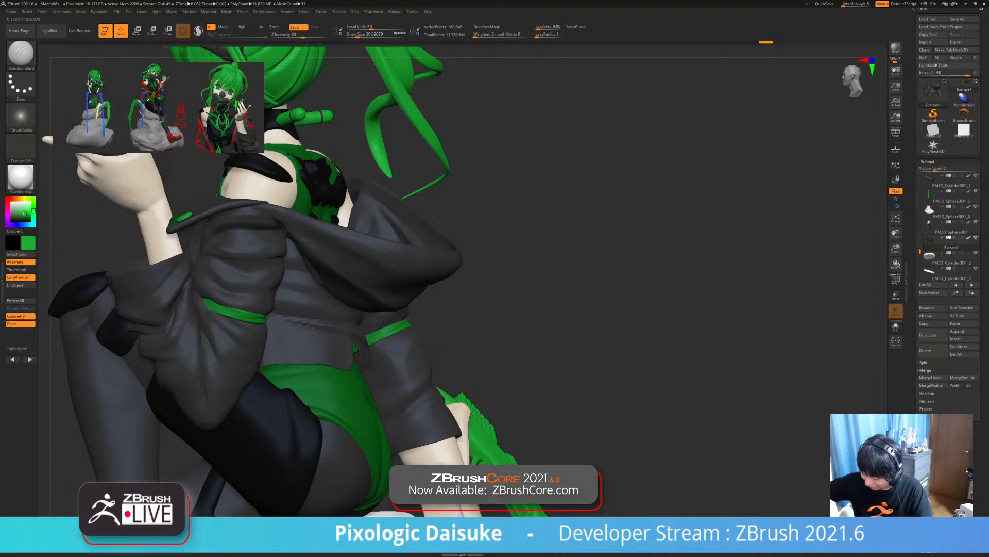
mouse_move(201, 300)
mouse_down()
mouse_move(194, 319)
mouse_move(200, 302)
mouse_up()
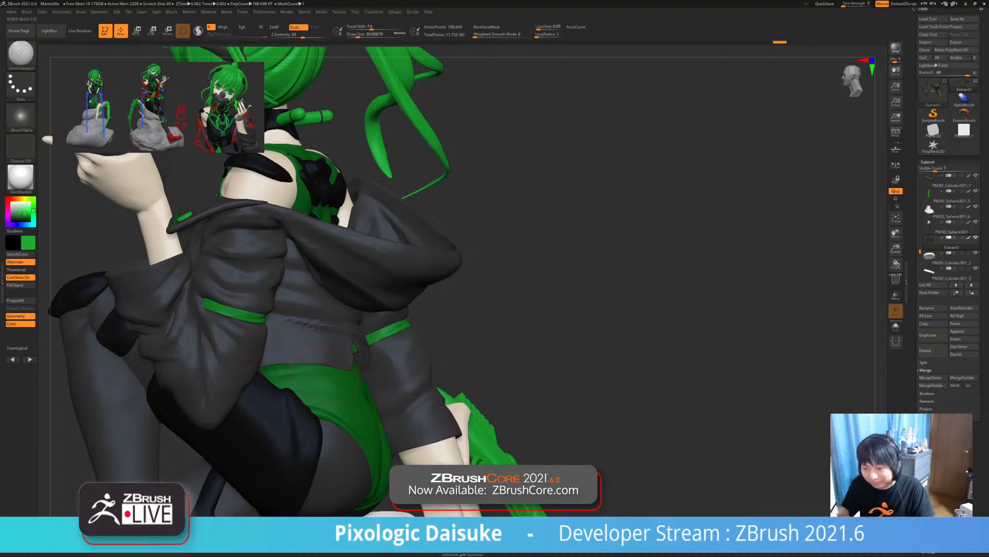
alt+right_drag(206, 304, 233, 307)
right_drag(368, 362, 508, 350)
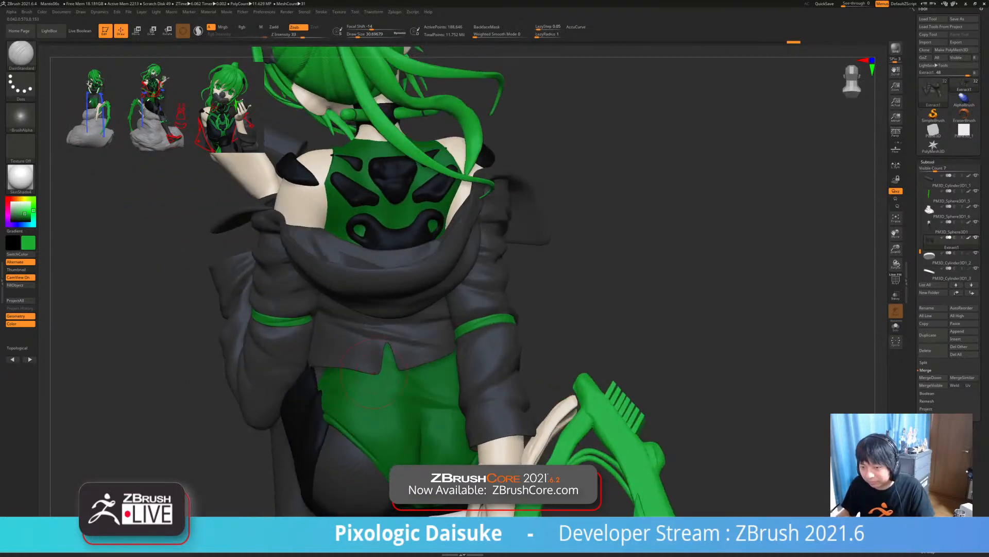
- Isolate the jacket, smooth the raised arm's sleeve where it meets the back and the nearby folds, and show the whole figure again
right_drag(244, 175, 247, 190)
key(shift+alt+s)
ctrl+right_drag(315, 319, 335, 325)
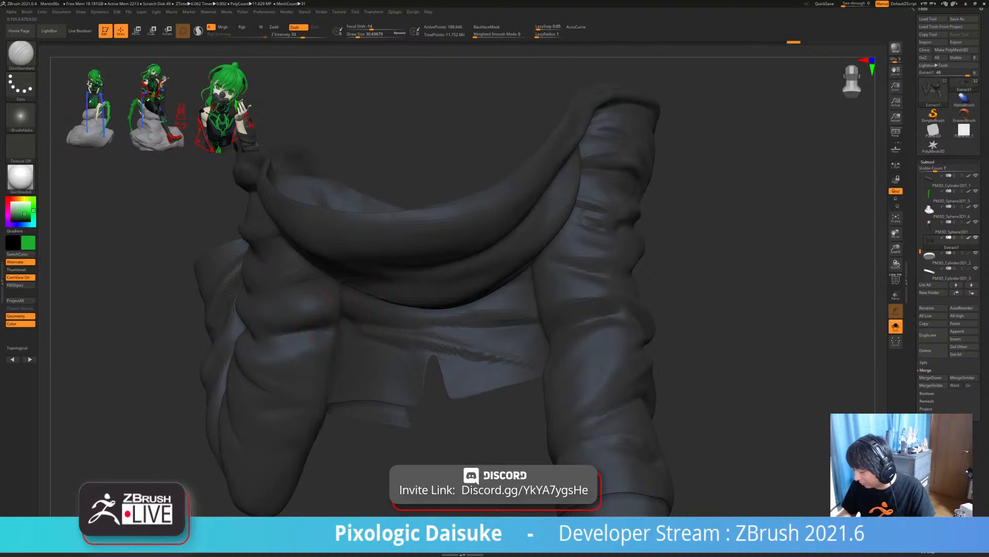
shift+drag(338, 311, 331, 338)
ctrl+right_drag(335, 335, 320, 328)
shift+drag(325, 314, 329, 335)
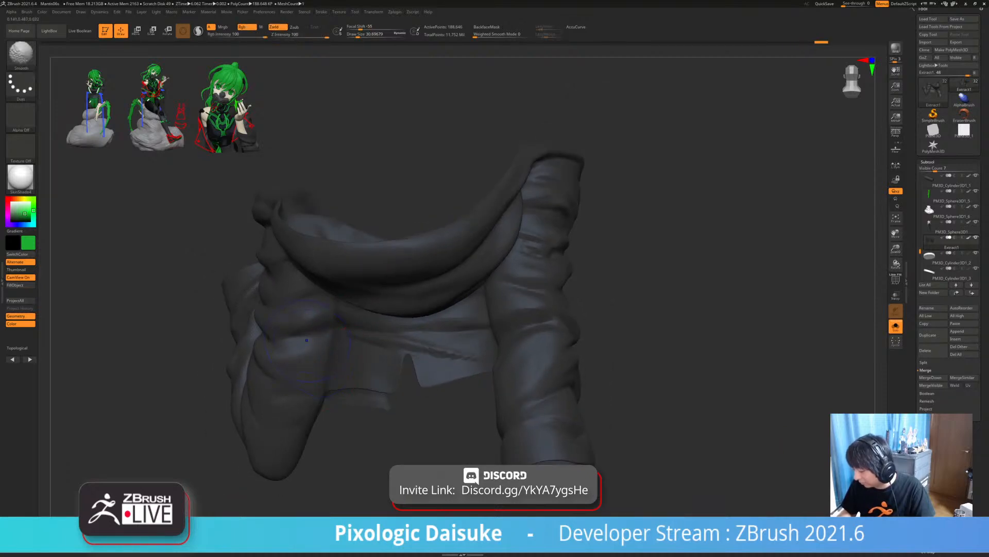
right_drag(330, 329, 392, 330)
shift+drag(400, 214, 415, 204)
ctrl+right_drag(413, 248, 394, 229)
key(shift+alt+s)
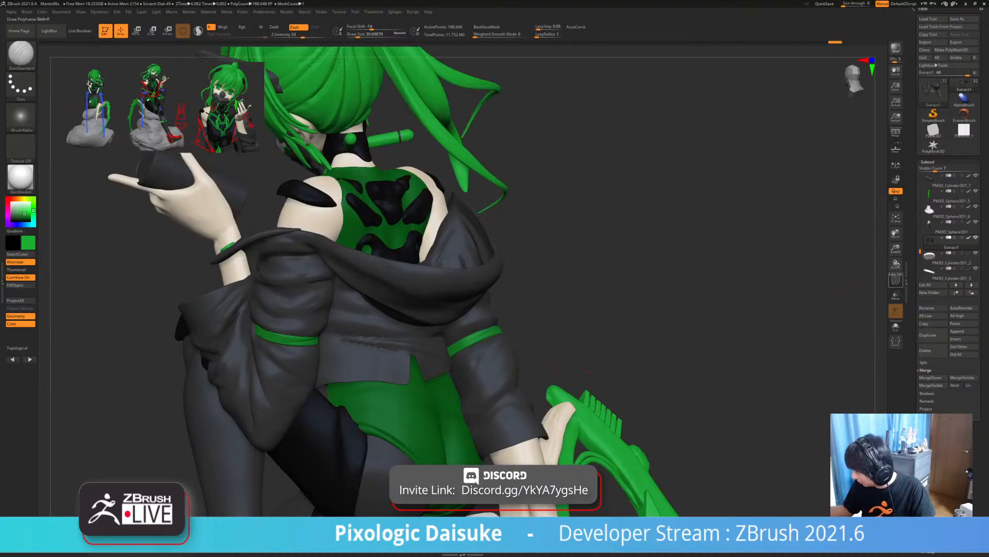
- Show only the raised arm's sleeve polygroup with PolyFrame on, mask its lower part and turn that part into a separate polygroup
click(896, 279)
ctrl+shift+click(299, 328)
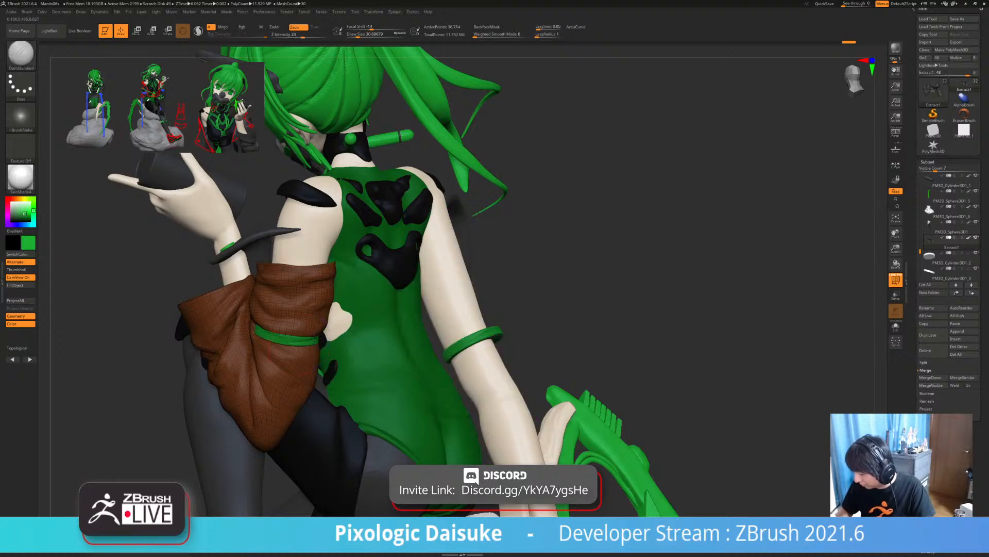
right_drag(314, 332, 449, 343)
click(137, 31)
alt+right_drag(319, 335, 304, 281)
ctrl+drag(288, 356, 333, 295)
key(ctrl+z)
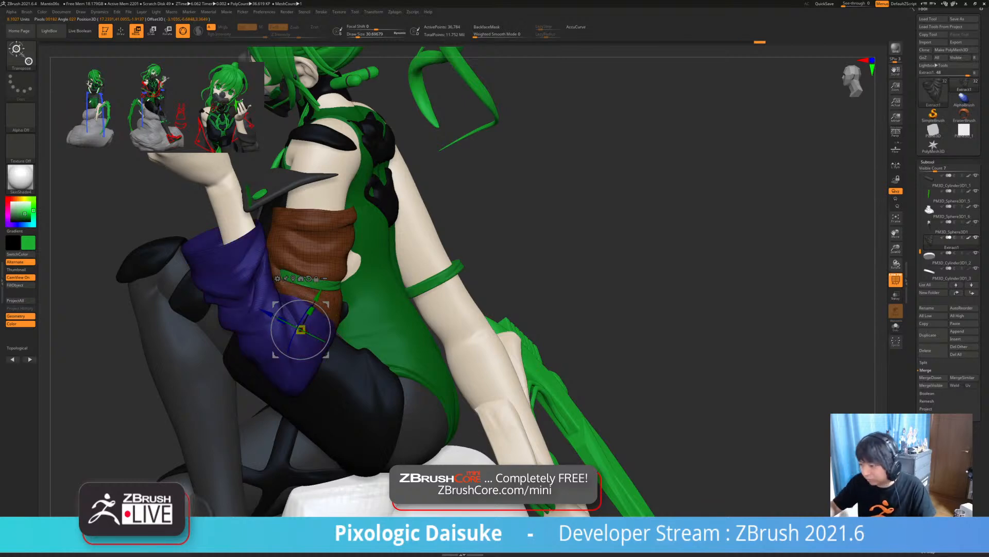
- Hide the raised arm's lower sleeve polygroup so only its upper part shows, and set DamStandard to a draw size of about 18.5
key(q)
ctrl+shift+click(312, 248)
mouse_move(516, 268)
mouse_down()
mouse_move(609, 268)
mouse_move(562, 268)
mouse_up()
ctrl+shift+click(412, 309)
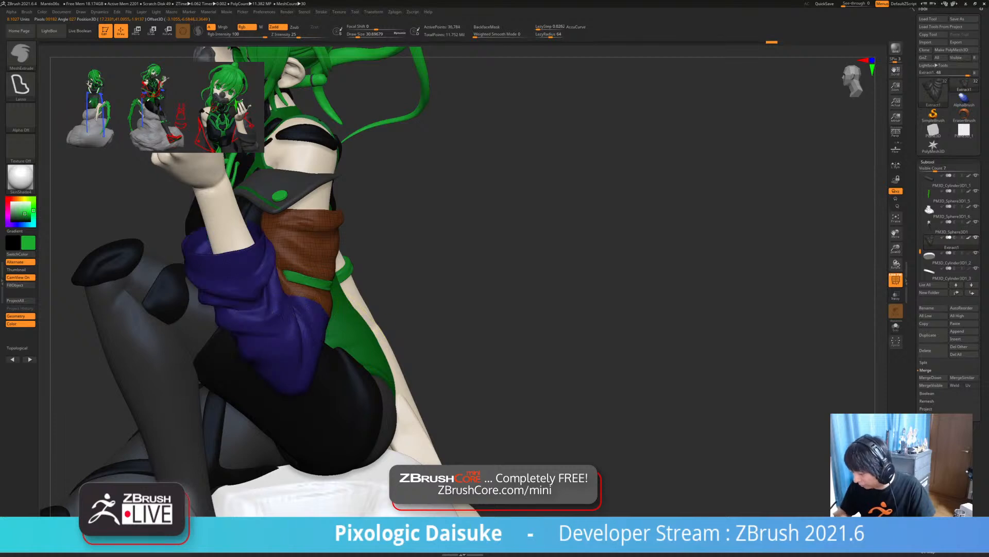
ctrl+right_drag(407, 252, 408, 322)
click(408, 322)
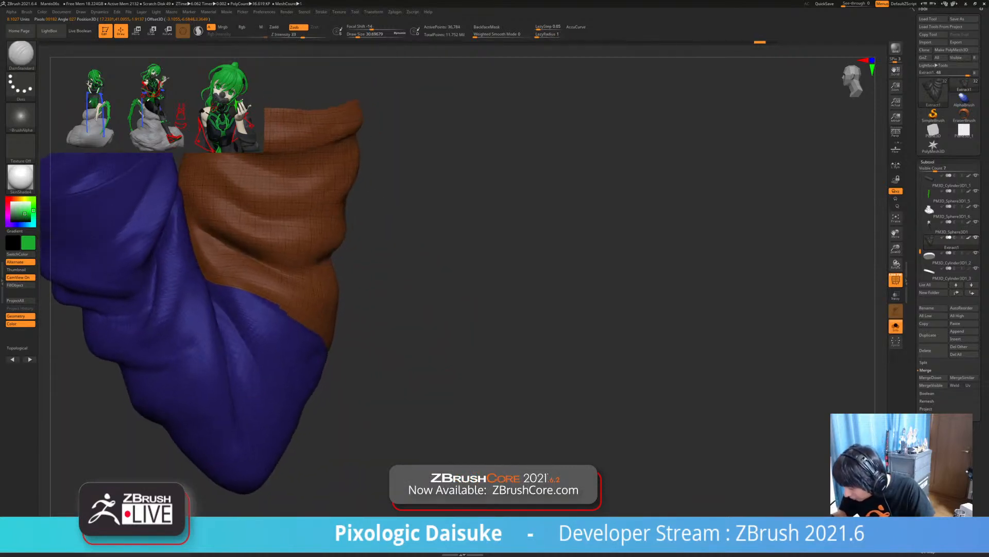
ctrl+alt+shift+click(281, 392)
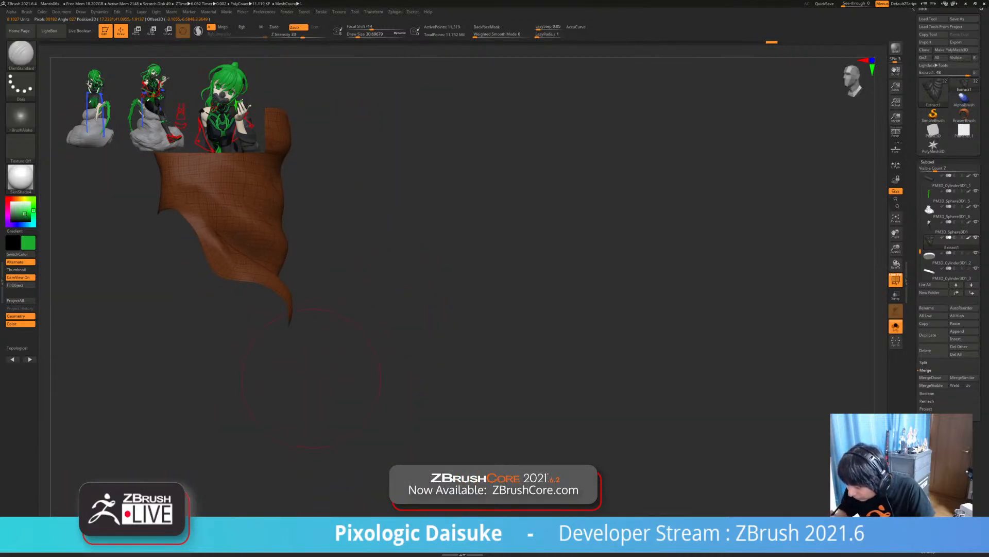
key(shift+alt+s)
right_drag(618, 258, 124, 206)
key([)
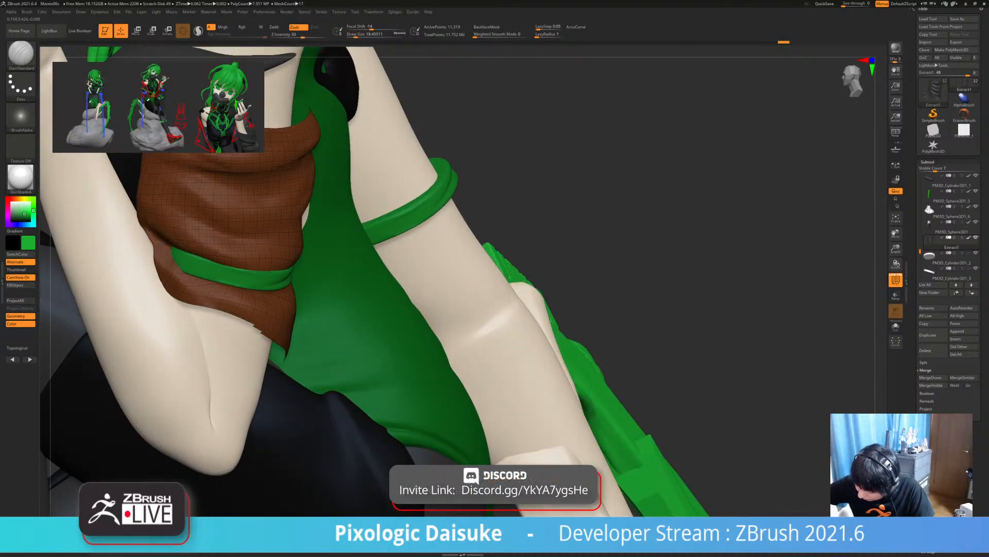
- Rework the upper sleeve's edge beside the green band with DamStandard and Smooth, and show all of the jacket's polygroups
key(shift)
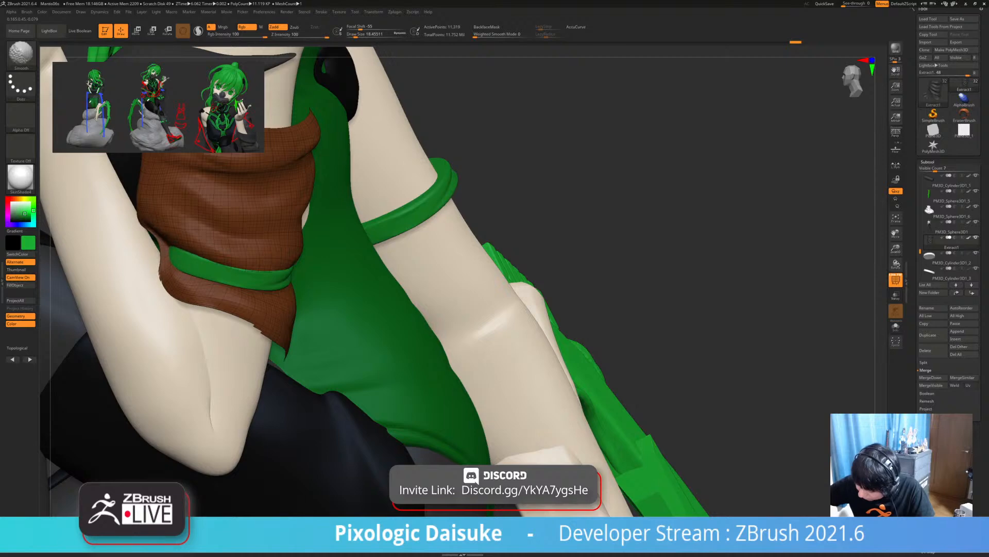
right_drag(164, 257, 147, 267)
key(ctrl+shift)
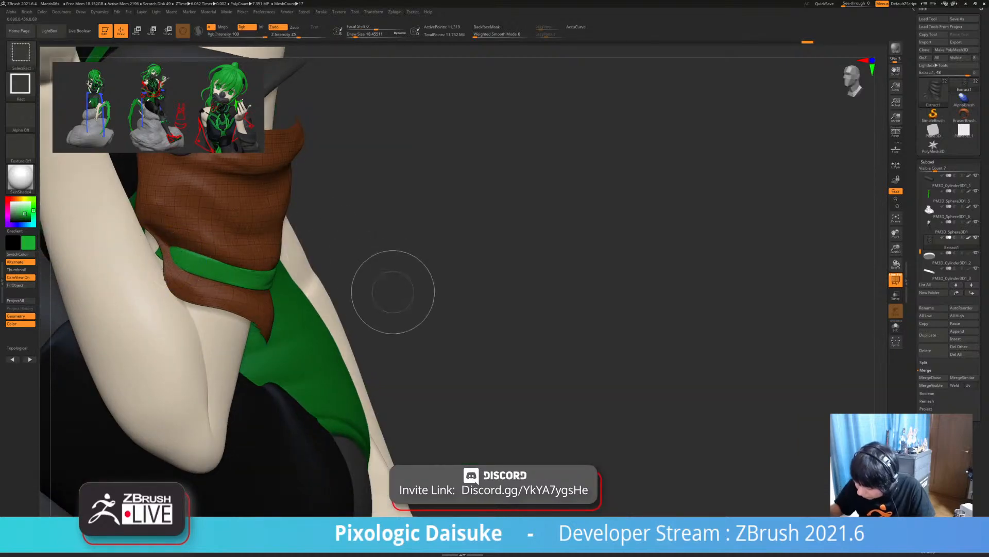
ctrl+shift+click(393, 292)
ctrl+right_drag(393, 292, 327, 325)
key(shift)
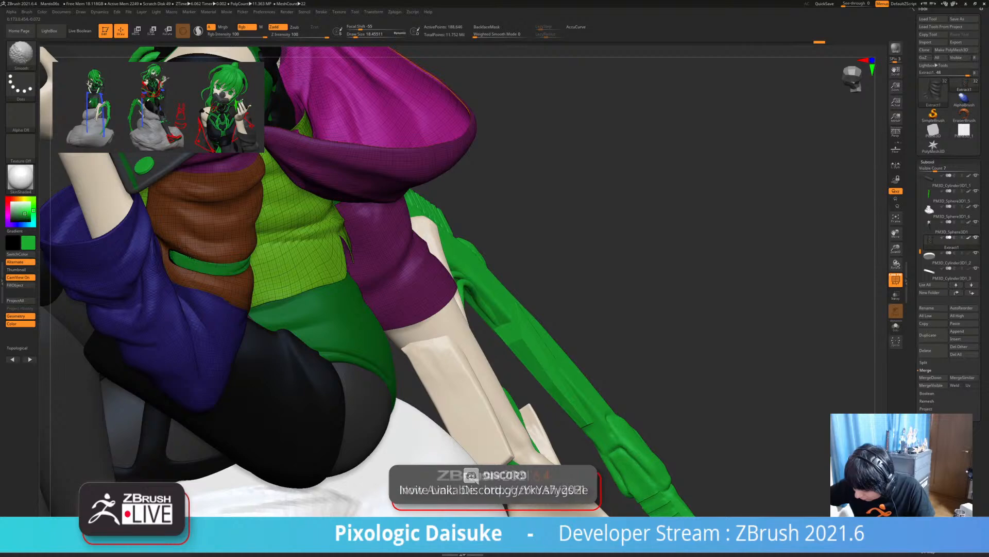
- Show only the upper sleeve polygroup again and smooth its surface at the back end of the green band
right_drag(235, 315, 155, 335)
mouse_move(252, 296)
right_down()
mouse_move(215, 286)
mouse_move(224, 335)
mouse_move(198, 340)
right_up()
ctrl+shift+click(221, 294)
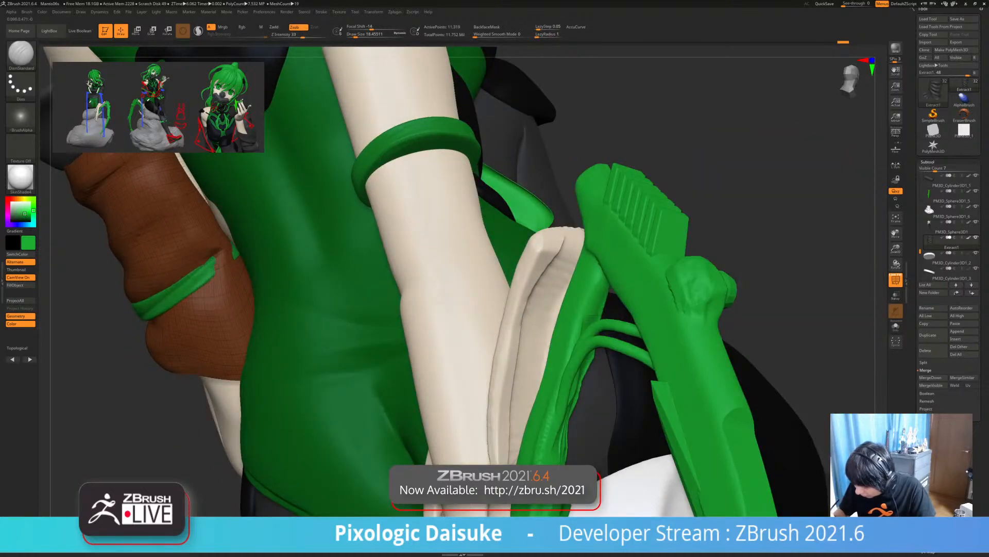
right_drag(225, 268, 264, 258)
shift+drag(233, 258, 227, 261)
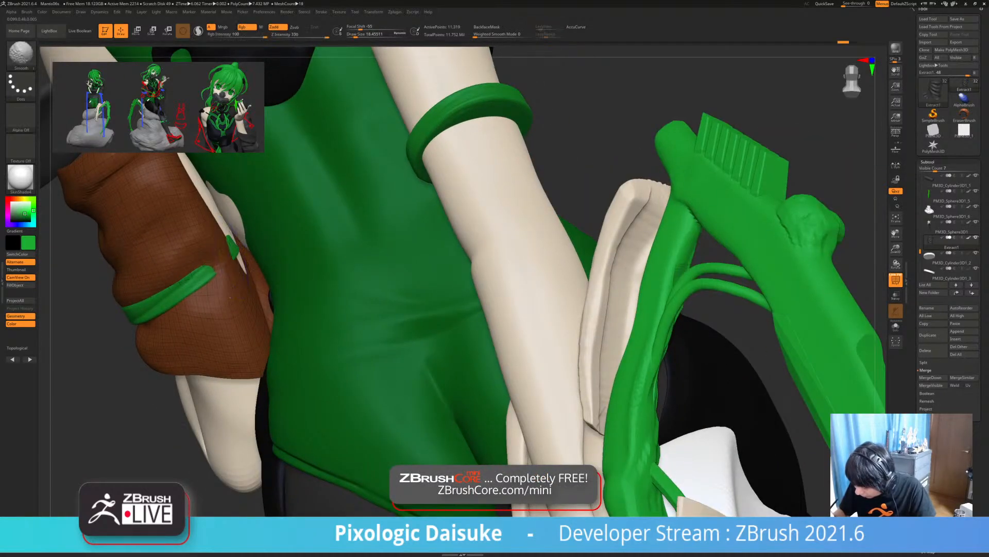
- Lower the sleeve surface under the band's back end with the Standard brush at a draw size of about 10.5
key(b)
key(s)
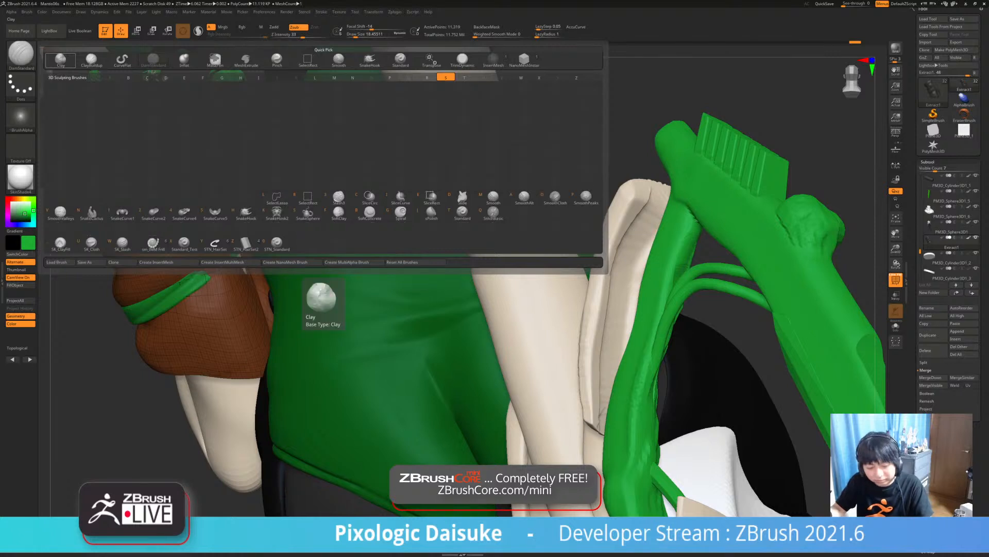
key(t)
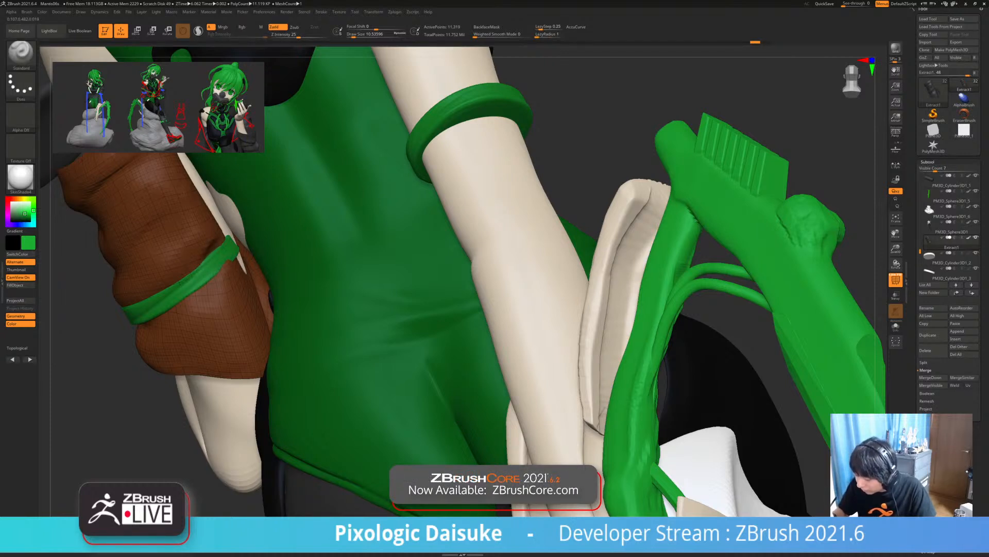
ctrl+right_drag(254, 240, 257, 129)
mouse_move(252, 196)
ctrl+right_down()
mouse_move(263, 284)
mouse_move(291, 273)
mouse_move(284, 267)
ctrl+right_up()
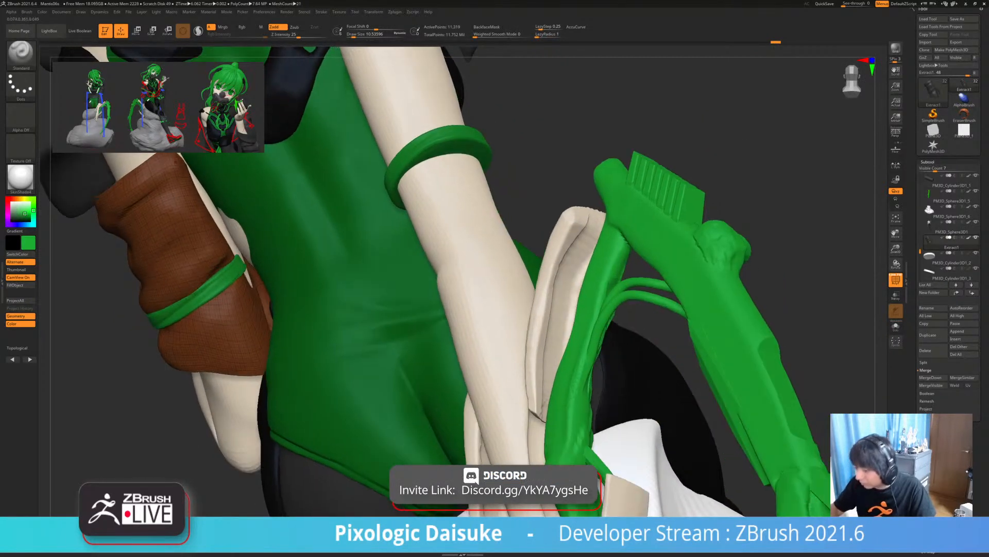
- Make the raised arm's band the active subtool and adjust it against the sleeve with SnakeHook at a draw size of about 10.5
key(b)
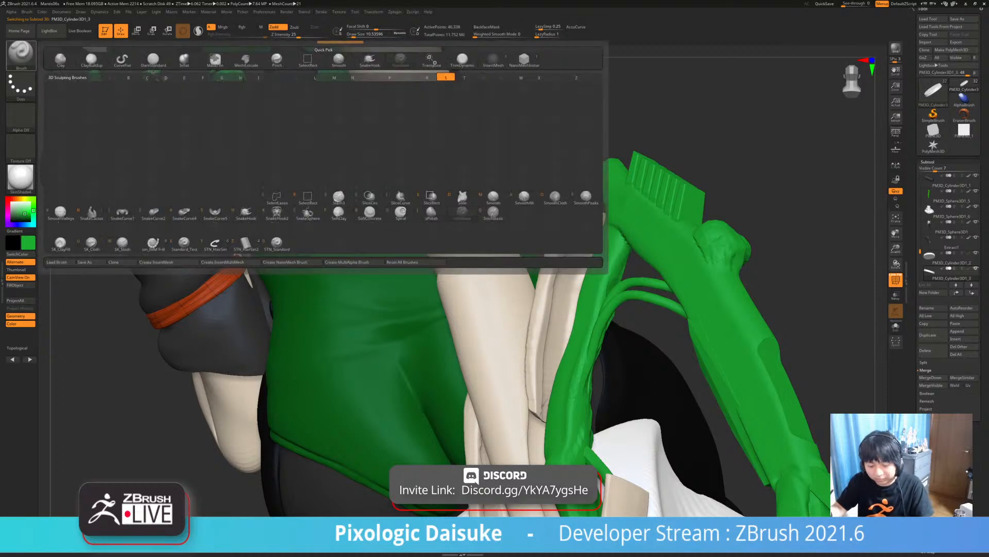
key(s)
key(h)
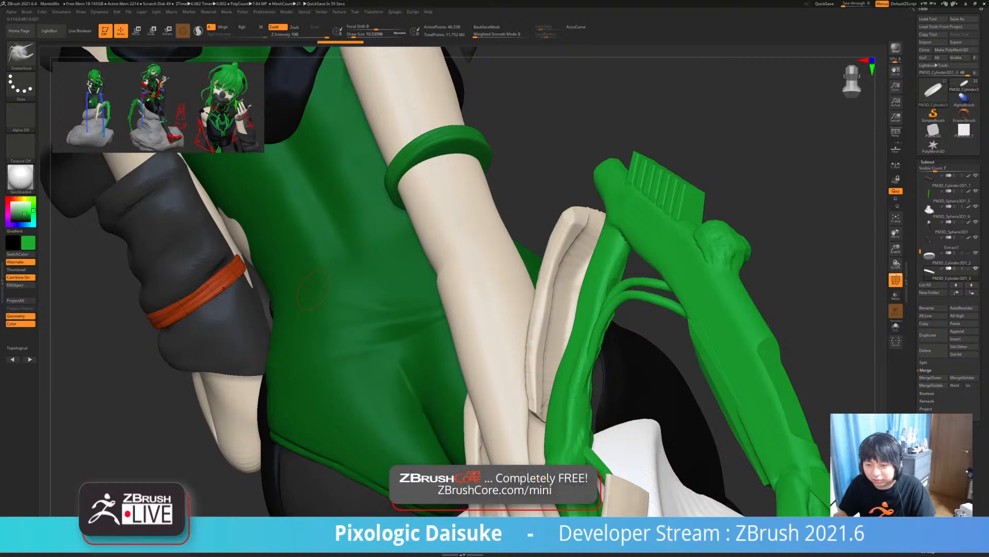
mouse_move(313, 289)
ctrl+right_down()
mouse_move(308, 237)
mouse_move(361, 257)
mouse_move(350, 273)
mouse_move(242, 266)
mouse_move(257, 274)
mouse_move(260, 237)
ctrl+right_up()
- Make the bodysuit the active subtool and pull its side near the sleeve into shape with SnakeHook at a draw size of about 39.1
alt+click(263, 274)
mouse_move(260, 238)
right_down()
mouse_move(381, 247)
mouse_move(314, 244)
mouse_move(320, 296)
right_up()
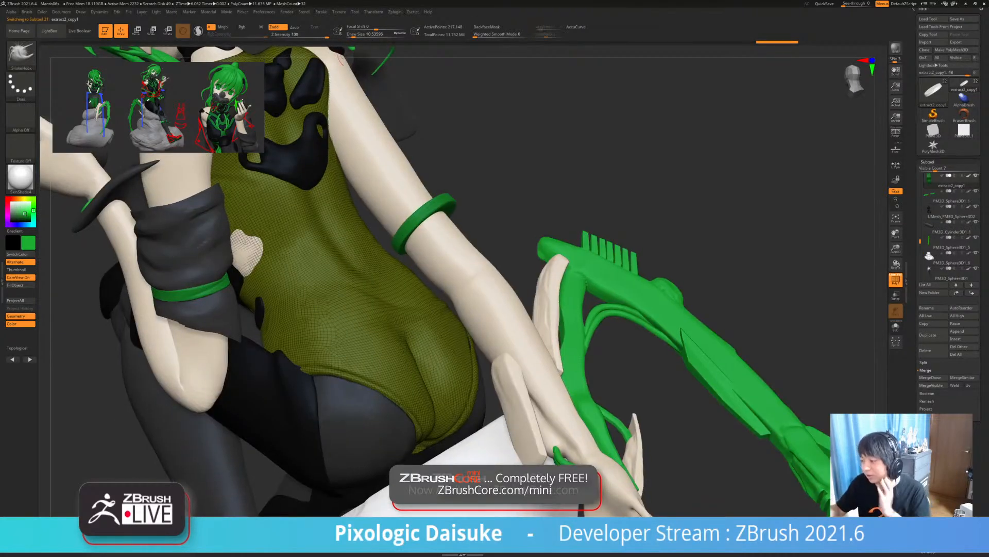
mouse_move(264, 227)
right_down()
mouse_move(235, 234)
mouse_move(246, 253)
right_up()
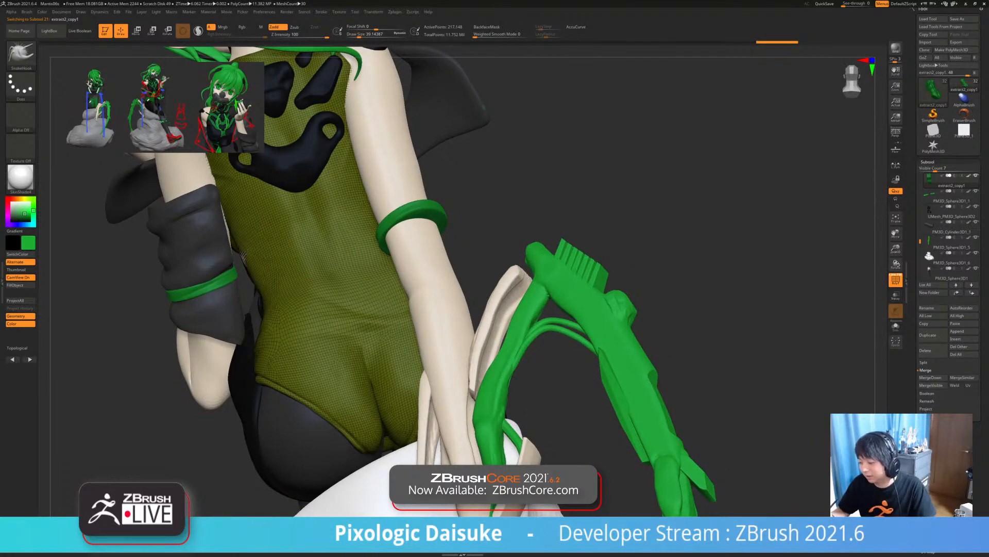
- Make the jacket the active subtool and adjust the upper sleeve's shape from behind with SnakeHook at a draw size of about 20
alt+click(216, 230)
right_drag(216, 230, 287, 323)
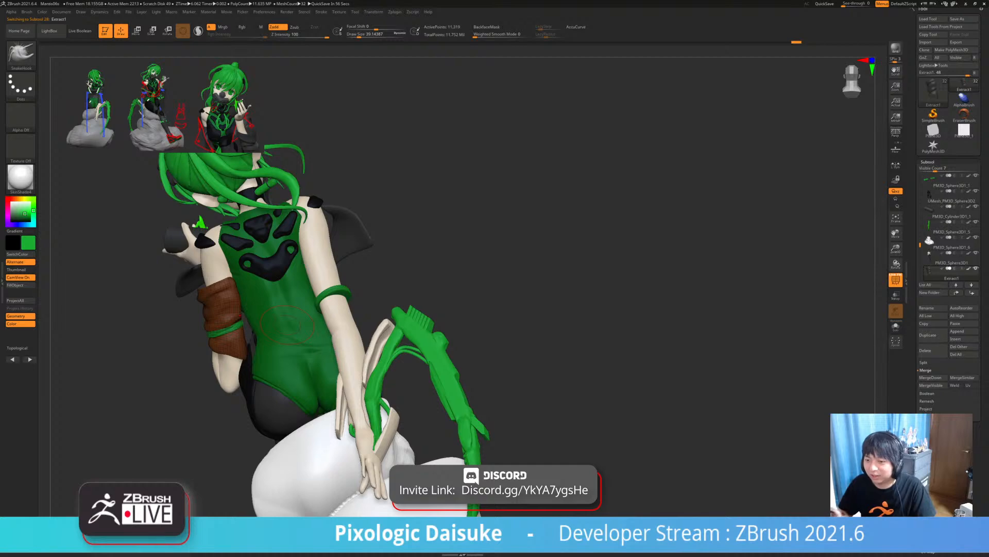
ctrl+right_drag(262, 330, 273, 301)
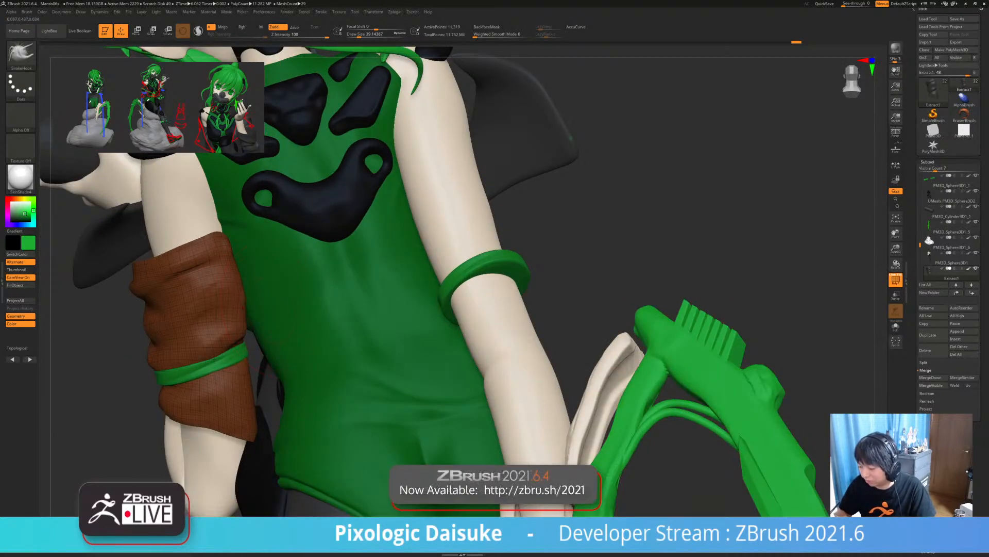
right_drag(304, 326, 263, 325)
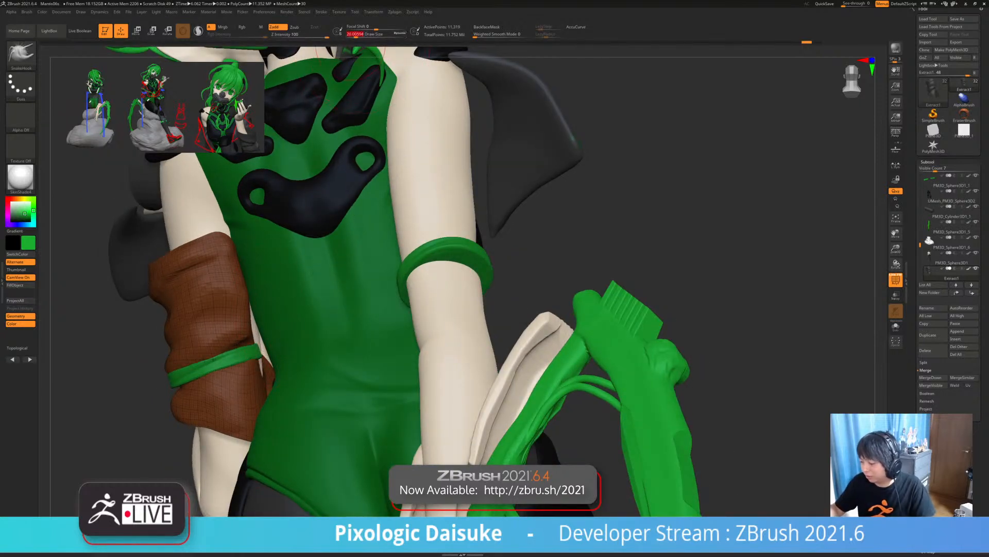
right_drag(276, 309, 262, 328)
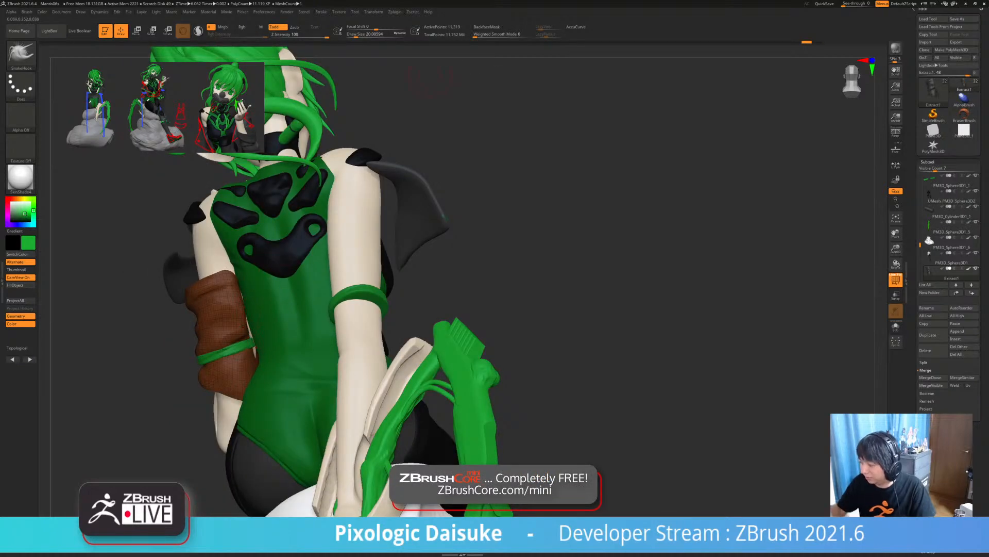
- Isolate the upper sleeve and build up folds across its inner side with ClayBuildup at a draw size of about 26.9
click(20, 51)
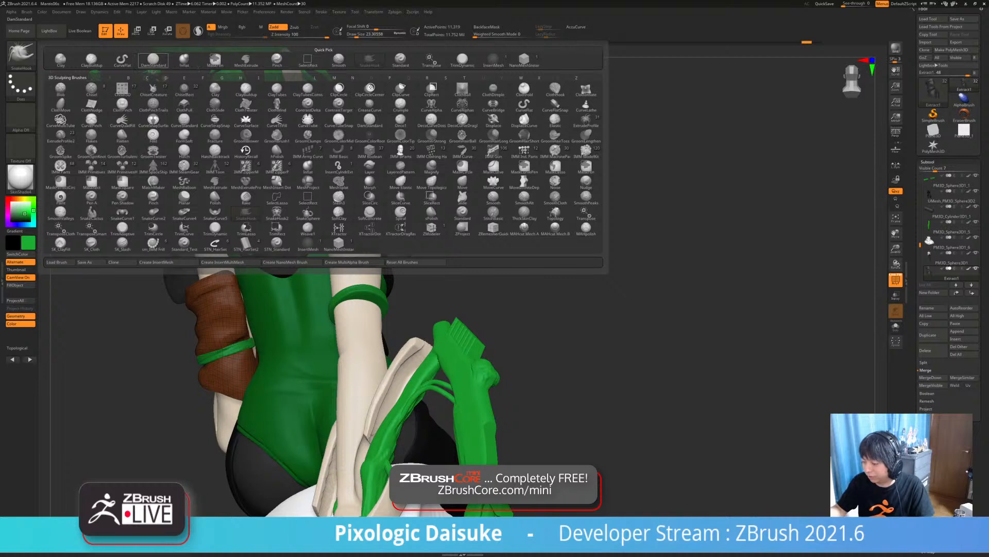
click(92, 59)
key(alt+s)
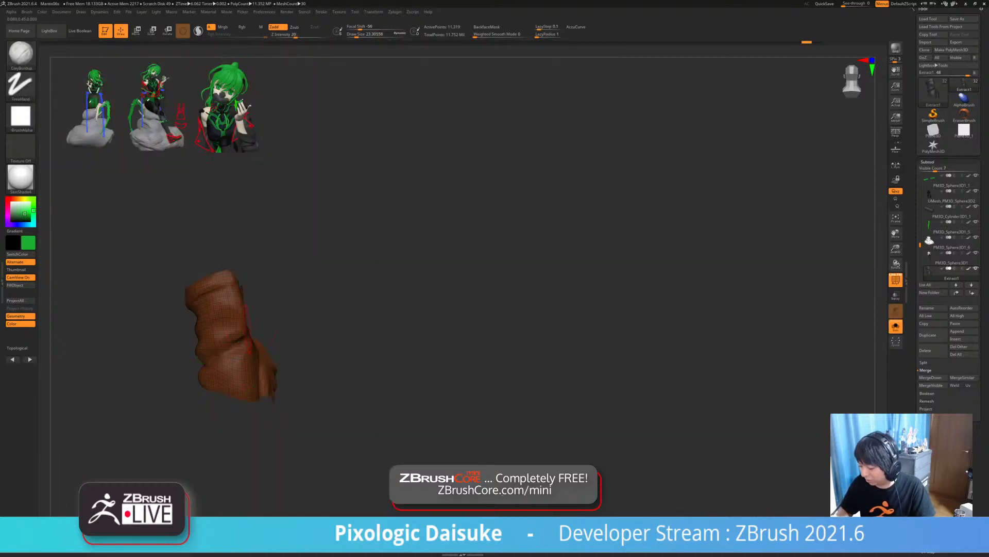
ctrl+right_drag(288, 320, 297, 361)
right_drag(335, 335, 258, 335)
click(352, 35)
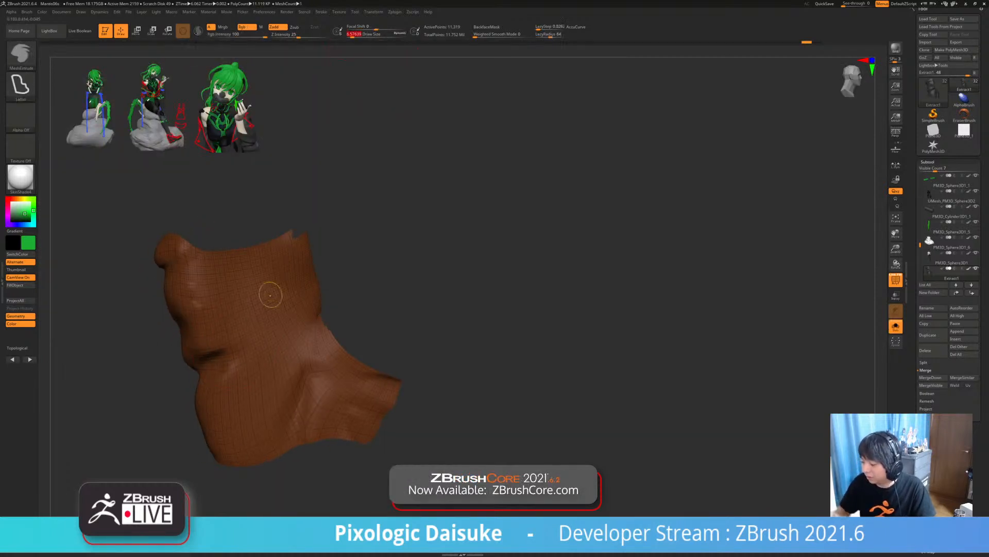
ctrl+right_drag(270, 292, 250, 333)
click(356, 35)
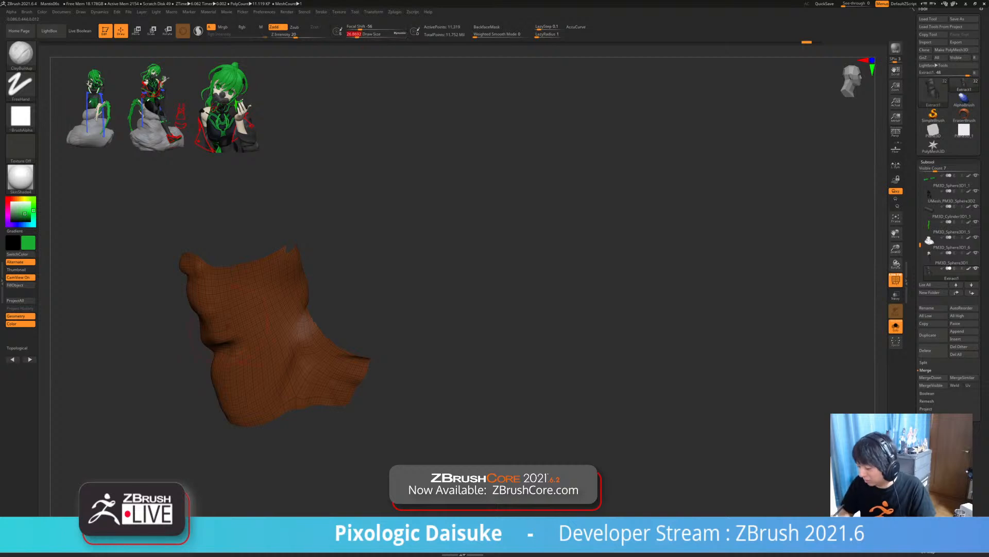
right_drag(281, 328, 228, 323)
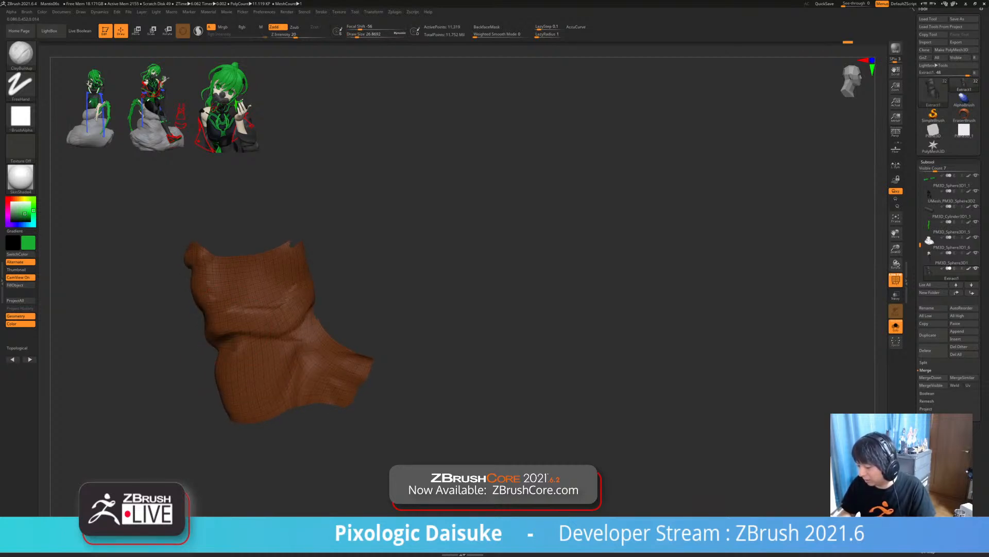
- Undo the last ClayBuildup strokes on the upper sleeve
key(ctrl+z)
key(ctrl+z)
key(ctrl+z)
key(ctrl+z)
key(ctrl+z)
key(ctrl+z)
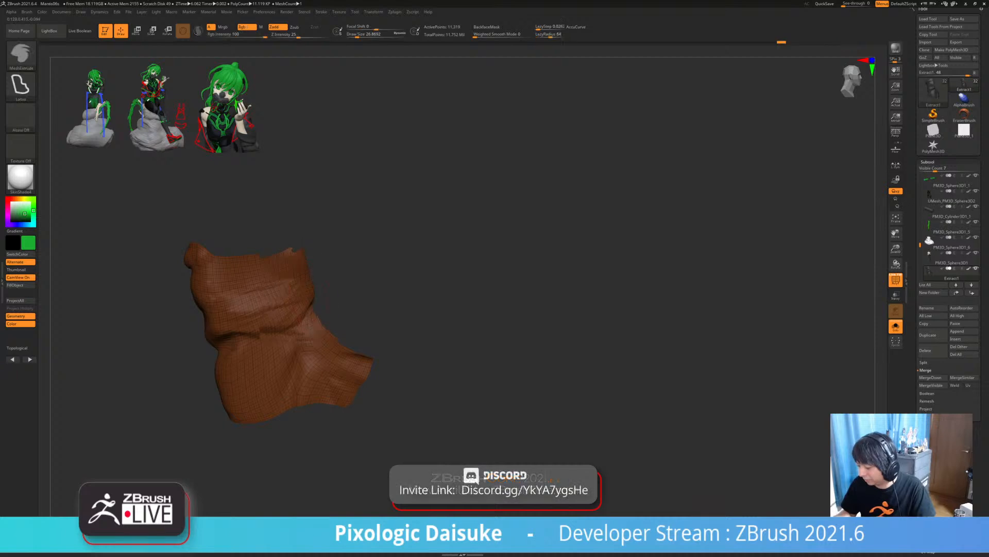
- Build up diagonal folds above and below the sleeve's main crease with ClayBuildup, checking them against the whole figure
right_drag(278, 330, 412, 343)
key(alt+s)
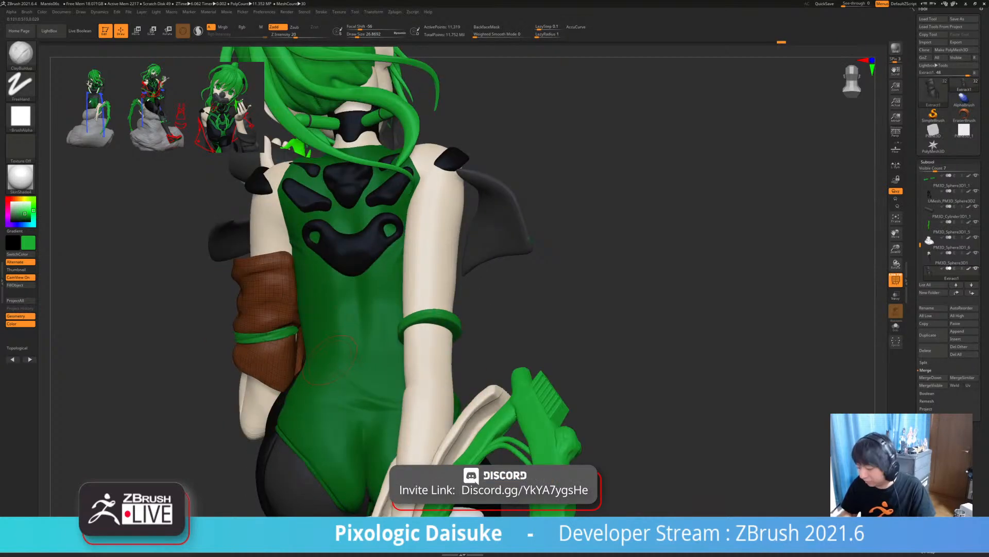
right_drag(337, 360, 299, 361)
key(alt+s)
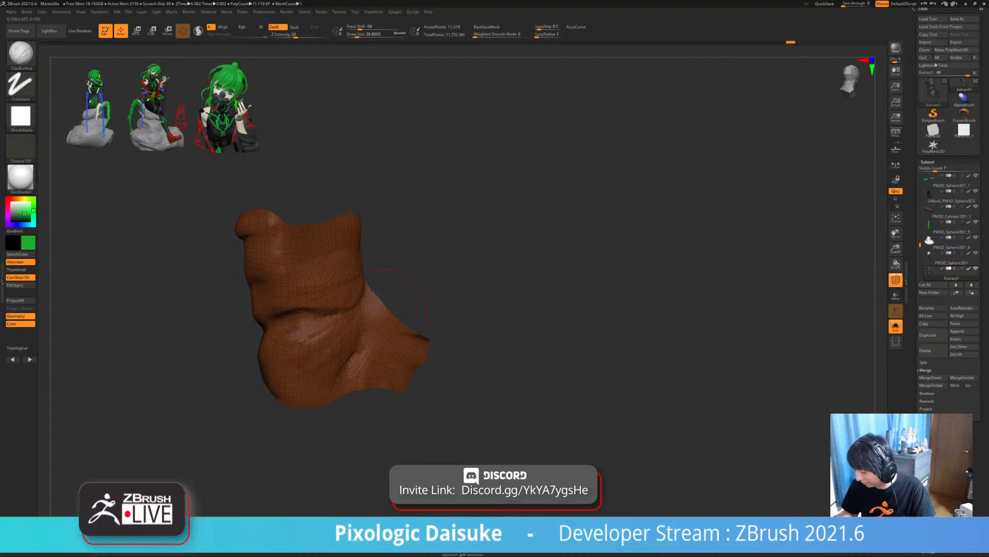
mouse_move(383, 314)
right_down()
mouse_move(433, 316)
mouse_move(384, 317)
mouse_move(400, 317)
right_up()
key(alt+s)
key(alt+s)
ctrl+right_drag(304, 319, 312, 340)
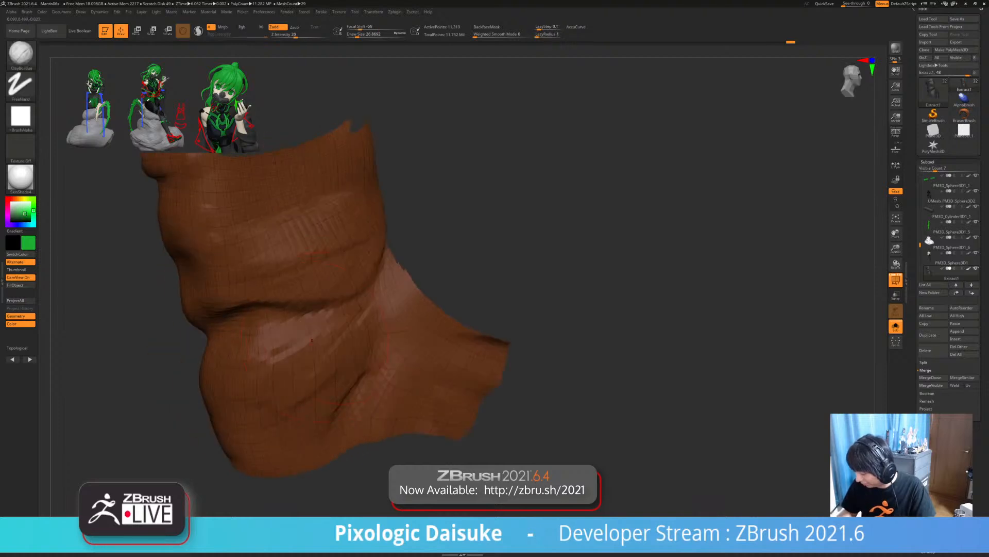
- Carve sharper creases between the inner sleeve's folds with DamStandard at a draw size of about 14.2
key(b)
key(d)
key(s)
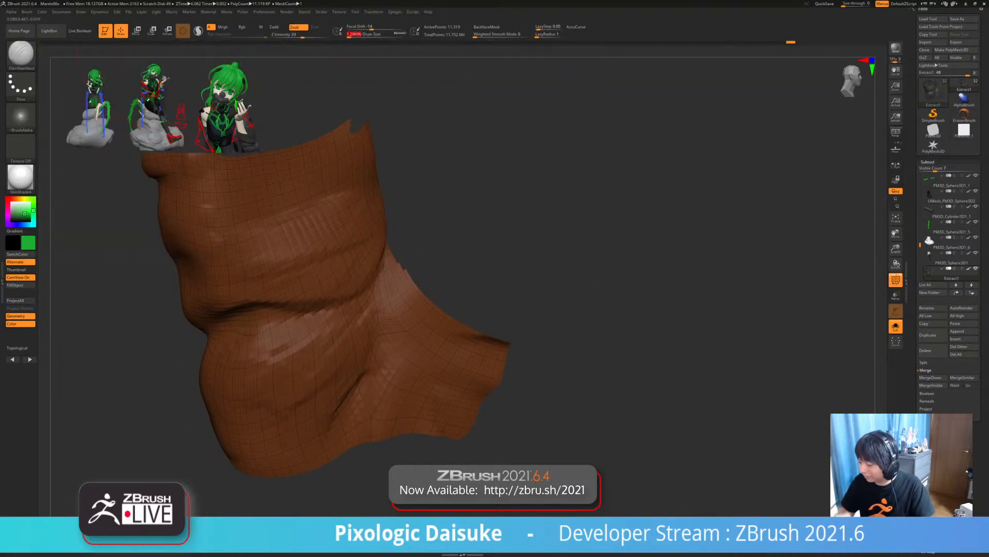
drag(348, 34, 354, 35)
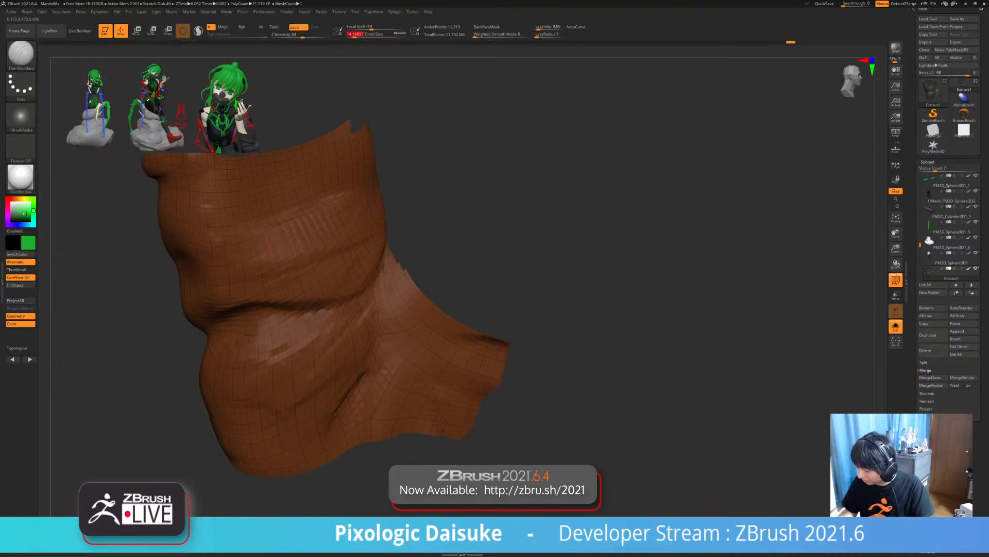
drag(304, 238, 333, 309)
ctrl+right_drag(333, 330, 309, 305)
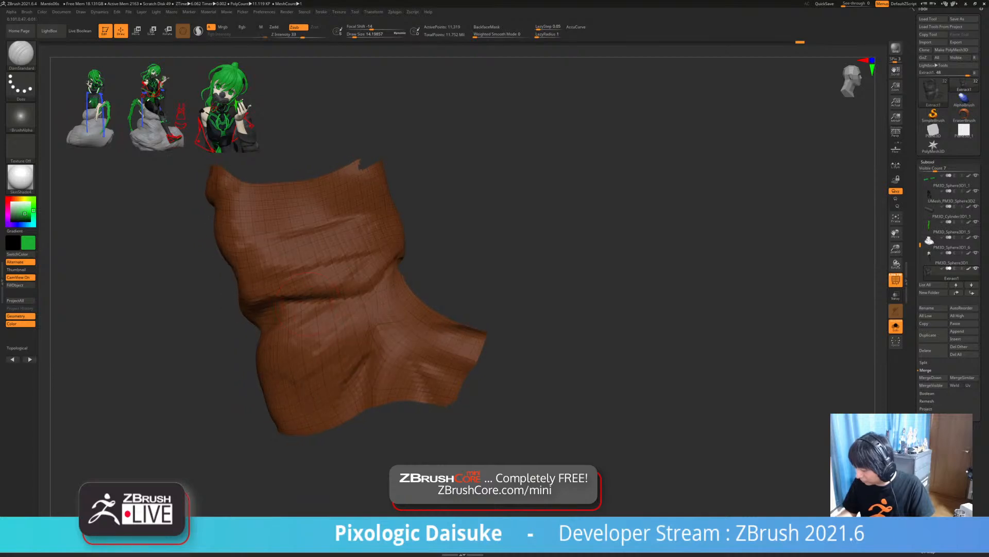
mouse_move(372, 274)
ctrl+right_down()
mouse_move(361, 248)
mouse_move(268, 263)
mouse_move(361, 268)
ctrl+right_up()
key(alt+s)
key(alt+s)
mouse_move(361, 268)
ctrl+right_down()
mouse_move(366, 299)
mouse_move(394, 296)
ctrl+right_up()
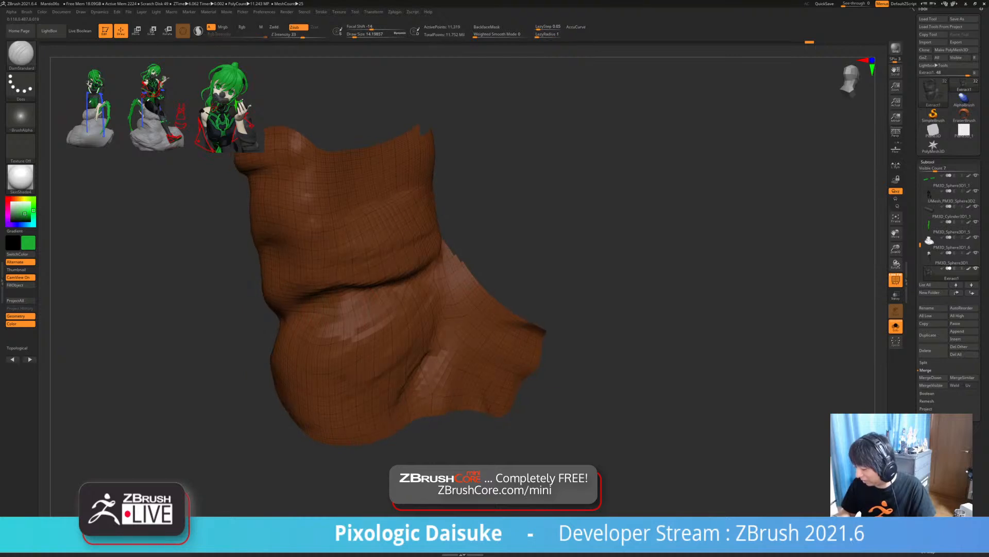
- Carve and smooth the diagonal crease at the sleeve's lower inner side, and check the figure from the front
drag(432, 350, 407, 389)
ctrl+right_drag(412, 360, 412, 335)
shift+drag(425, 340, 402, 379)
ctrl+right_drag(407, 335, 255, 329)
key(alt+s)
mouse_move(355, 330)
right_down()
mouse_move(360, 317)
mouse_move(330, 297)
mouse_move(356, 313)
mouse_move(351, 293)
mouse_move(276, 322)
right_up()
key(shift)
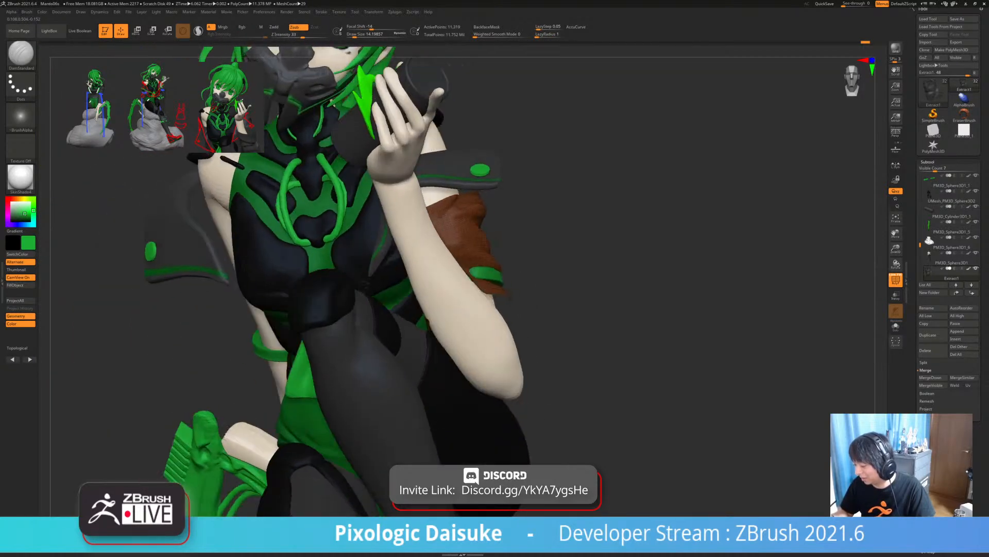
- Isolate the upper sleeve and smooth its folds with ClayBuildup as the active brush, checking the shape from several angles
mouse_move(289, 268)
right_down()
mouse_move(363, 301)
mouse_move(350, 316)
mouse_move(364, 308)
right_up()
key(alt+s)
alt+right_drag(363, 308, 348, 330)
click(21, 55)
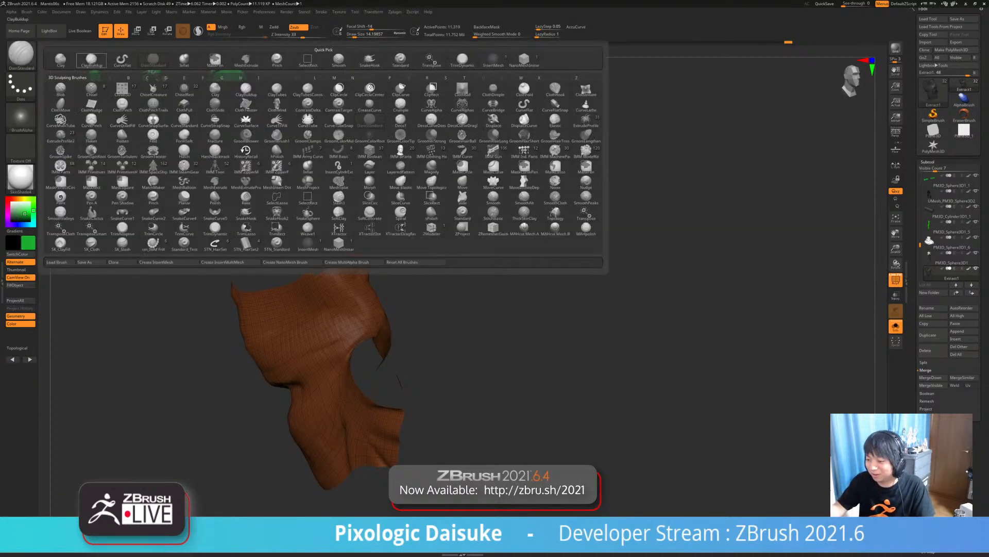
click(215, 61)
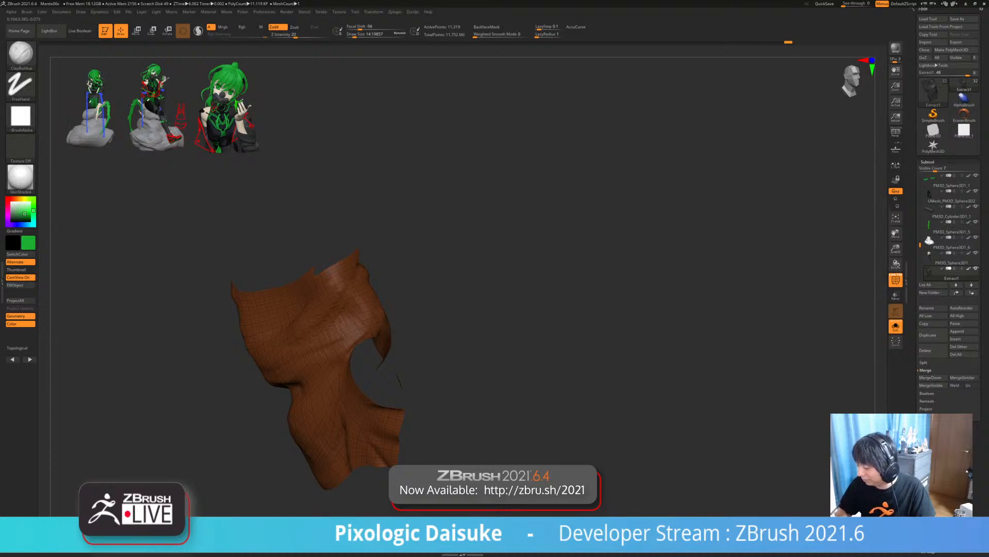
shift+drag(334, 309, 363, 330)
key(alt+s)
right_drag(361, 325, 304, 327)
key(alt+s)
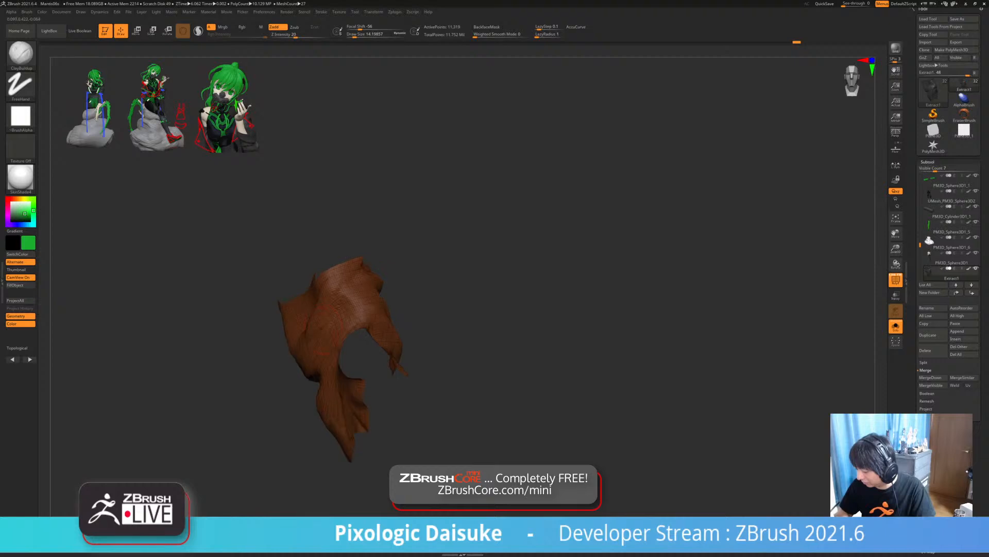
right_drag(358, 295, 304, 322)
key(alt+s)
- Bring back the hidden parts of the figure and turn off the polyframe display
drag(845, 274, 820, 276)
ctrl+shift+click(835, 275)
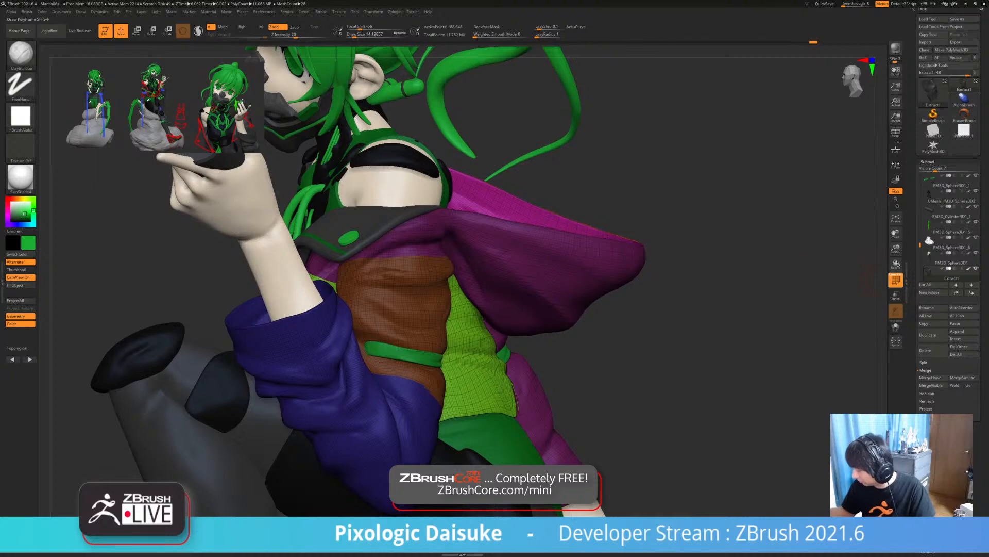
click(896, 280)
ctrl+right_drag(464, 371, 364, 333)
- Select the raised arm's green sleeve band and ready the SnakeHook brush with a larger draw size
alt+click(334, 326)
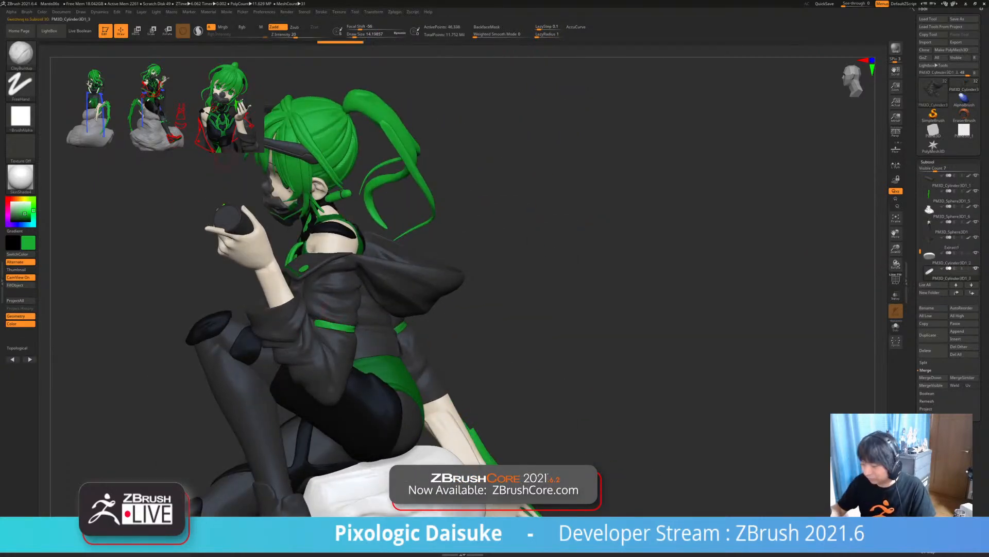
key(b)
click(369, 60)
drag(354, 35, 357, 35)
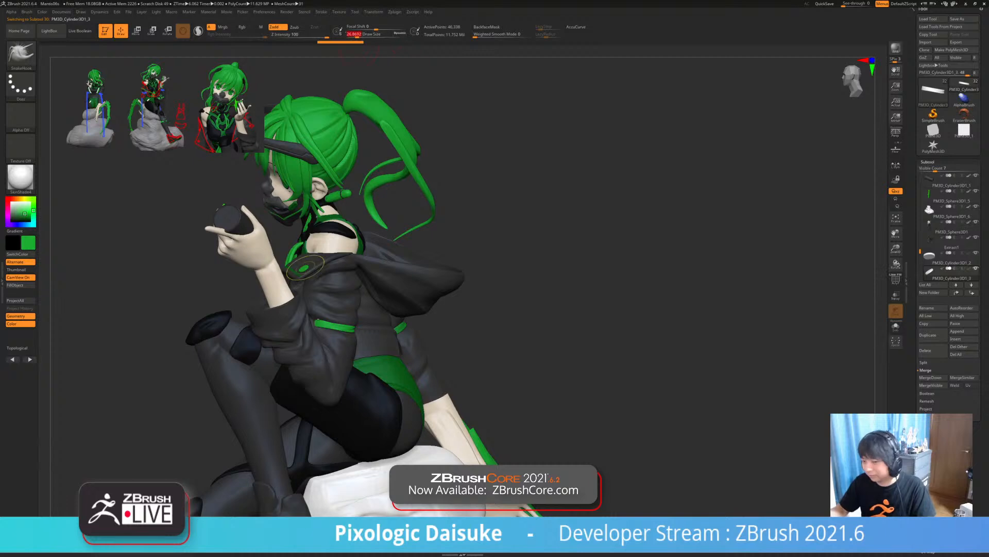
mouse_move(305, 267)
ctrl+right_down()
mouse_move(309, 299)
mouse_move(300, 280)
mouse_move(277, 358)
mouse_move(307, 258)
mouse_move(258, 242)
ctrl+right_up()
- Draw a wavy CurveTube tube outward from the jacket, colored with a gradient from red to green
key(b)
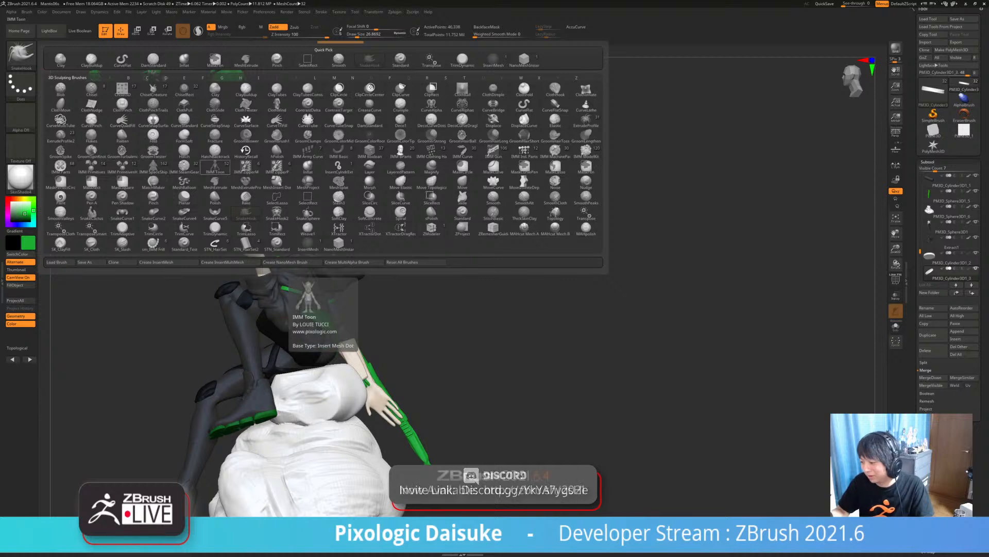
click(308, 120)
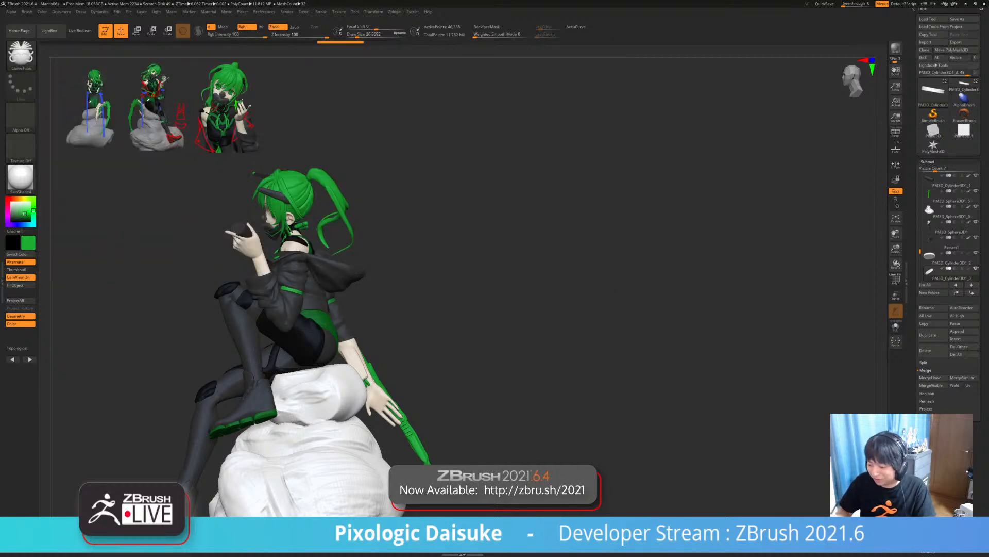
alt+click(291, 301)
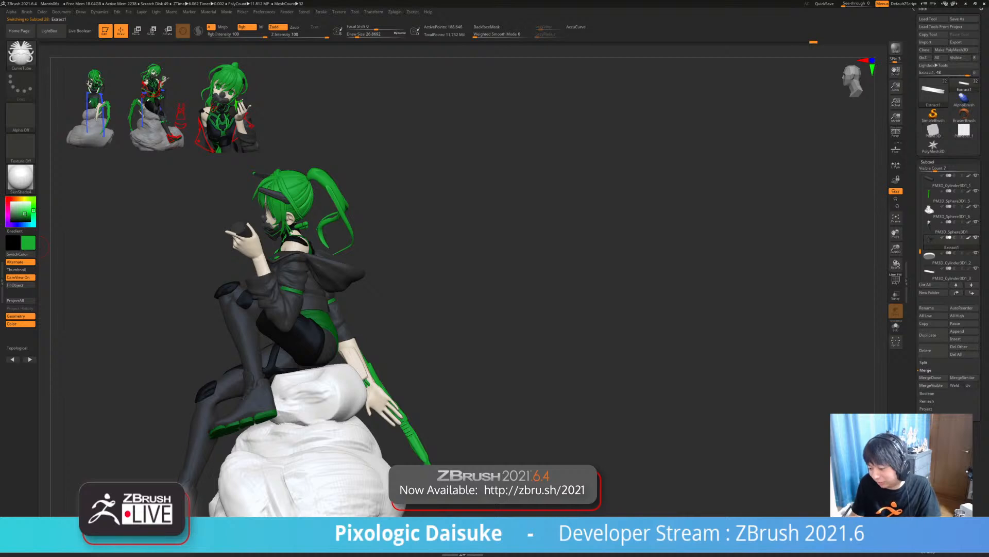
click(20, 231)
click(13, 243)
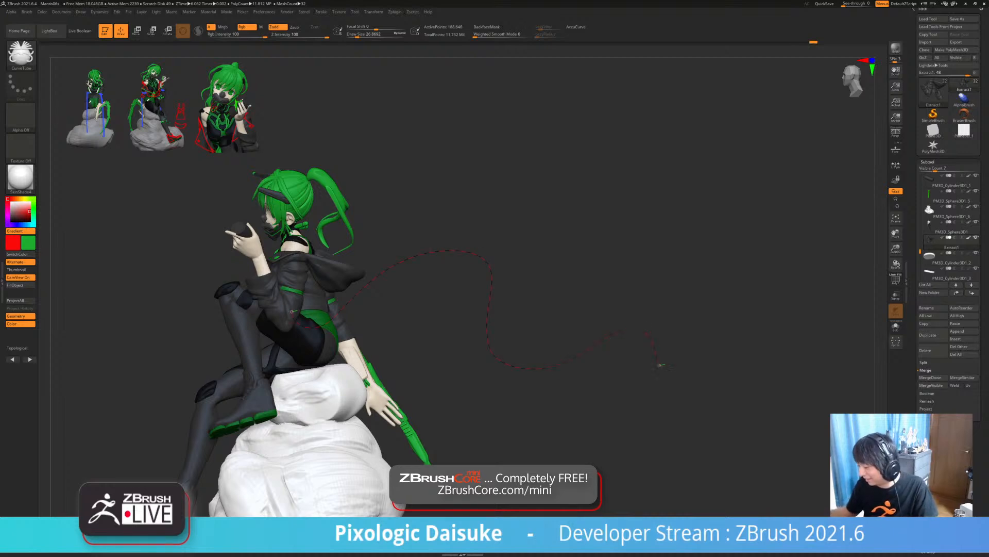
drag(661, 365, 660, 364)
mouse_move(436, 433)
mouse_down()
mouse_move(541, 422)
mouse_move(439, 426)
mouse_up()
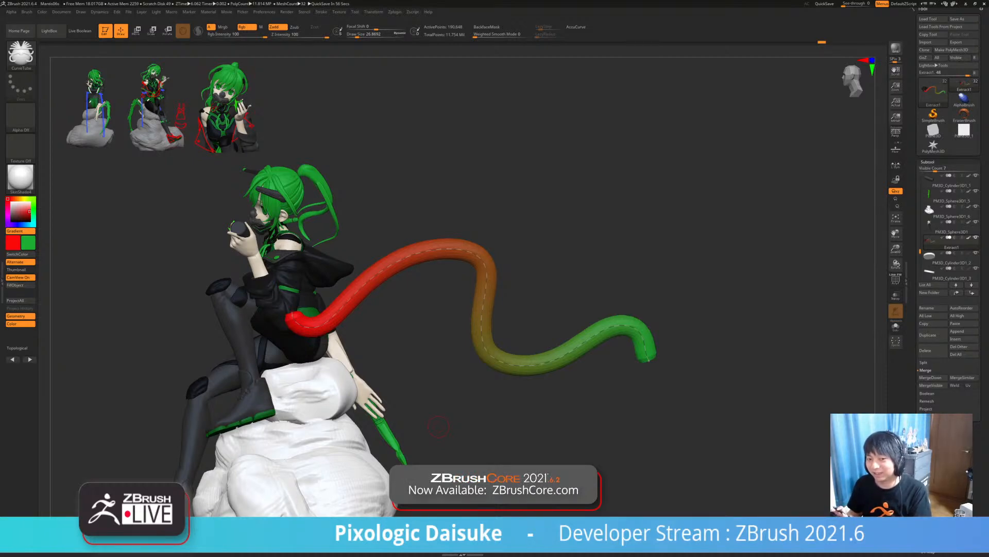
- Recolor the tube's red end to blue and lighten it to a pale blue, keeping the green secondary color
click(13, 243)
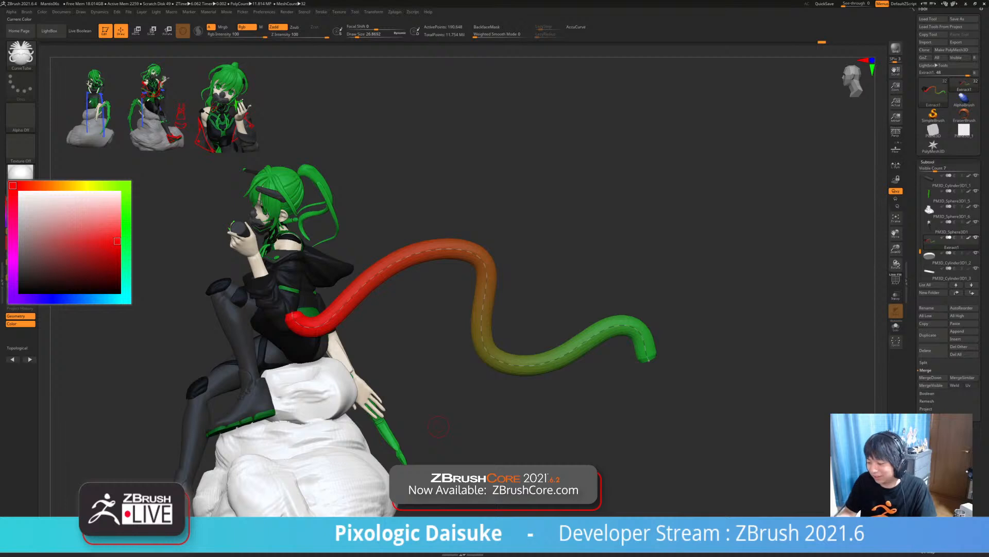
click(71, 299)
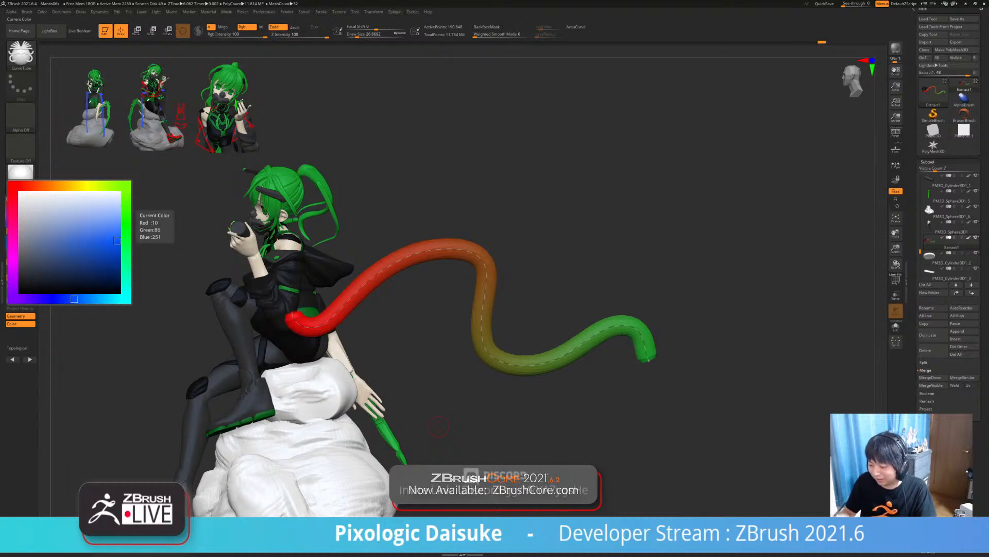
click(317, 327)
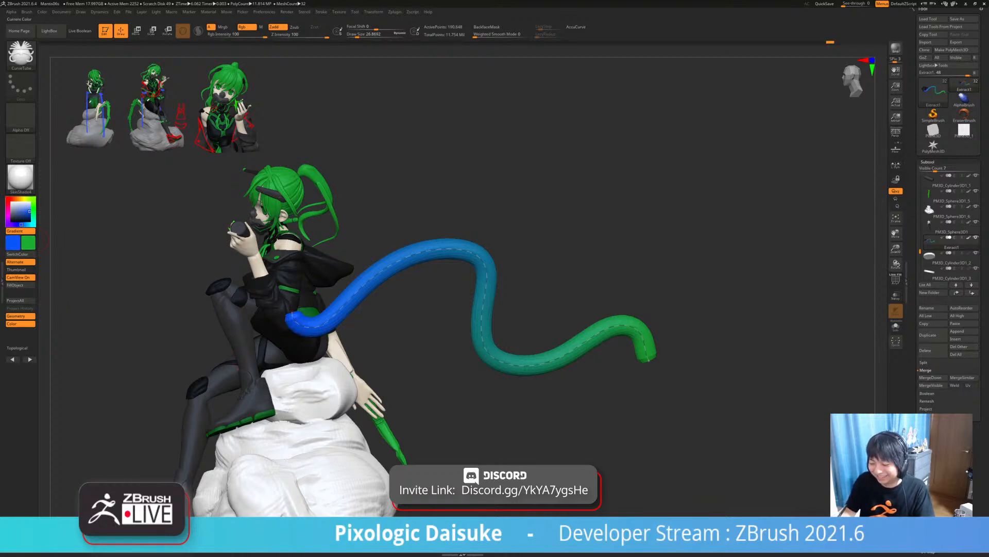
click(19, 207)
click(315, 326)
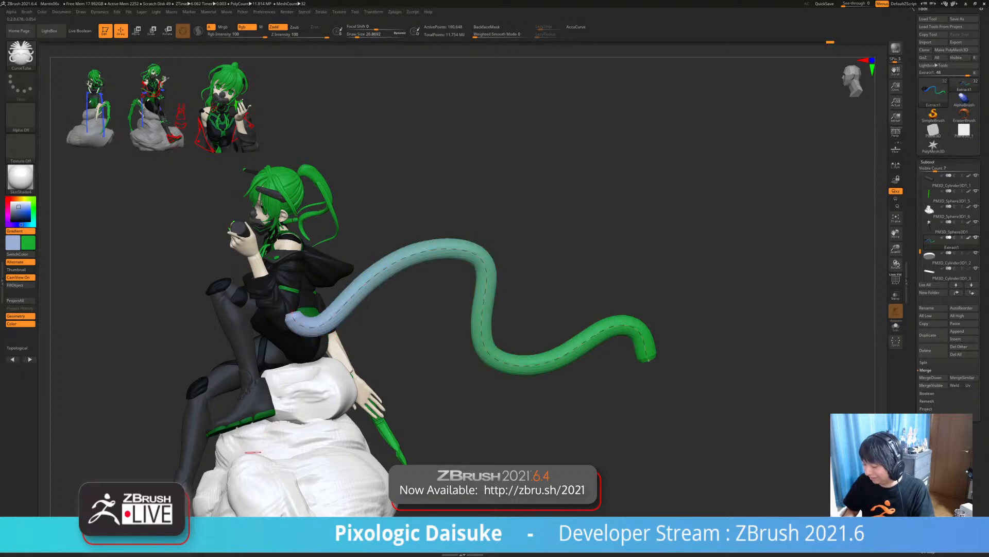
drag(405, 408, 352, 414)
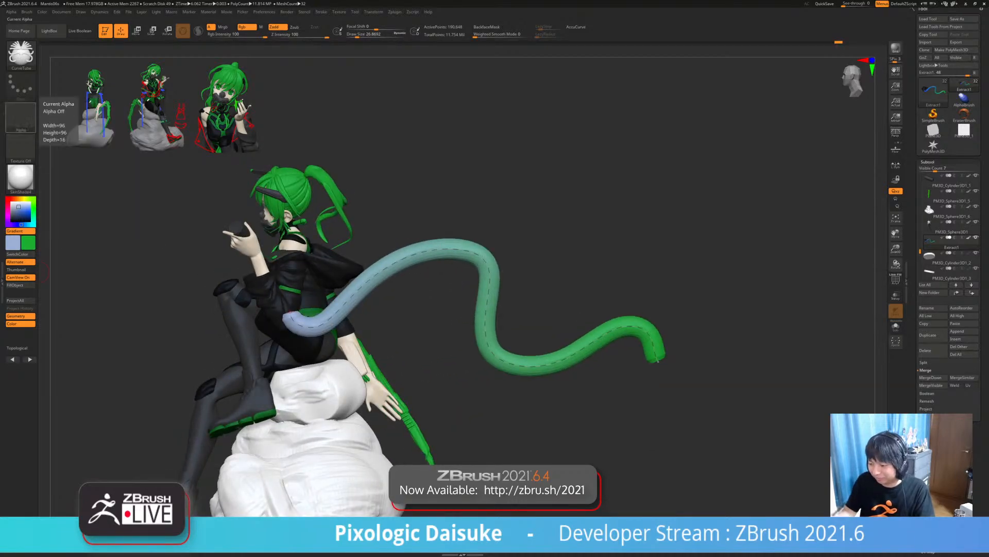
- Swap the curve's mesh to a flat CurveStrapSnap strap and back to a CurveTube tube
click(21, 53)
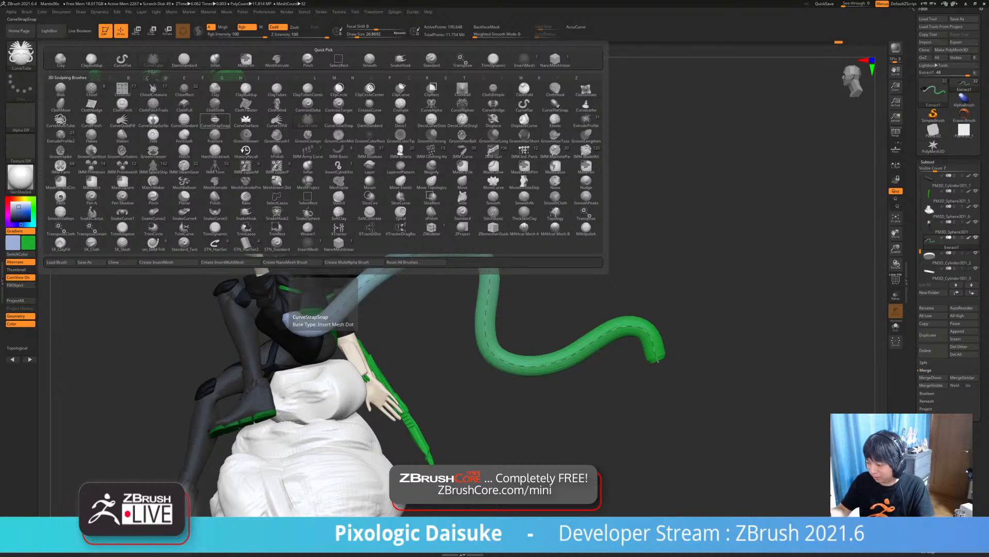
click(215, 119)
mouse_move(368, 391)
right_down()
mouse_move(446, 391)
mouse_move(329, 390)
mouse_move(521, 391)
mouse_move(381, 389)
right_up()
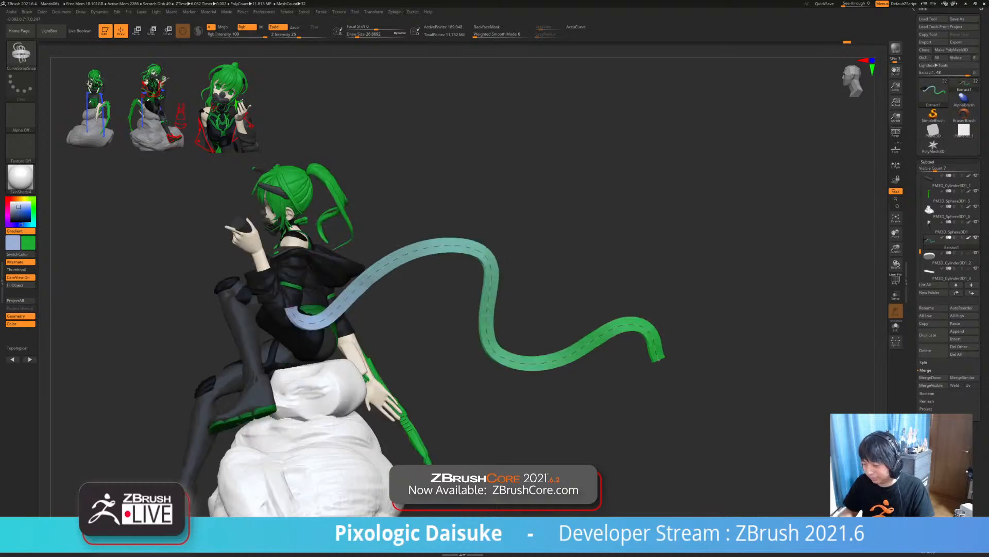
click(21, 51)
click(184, 59)
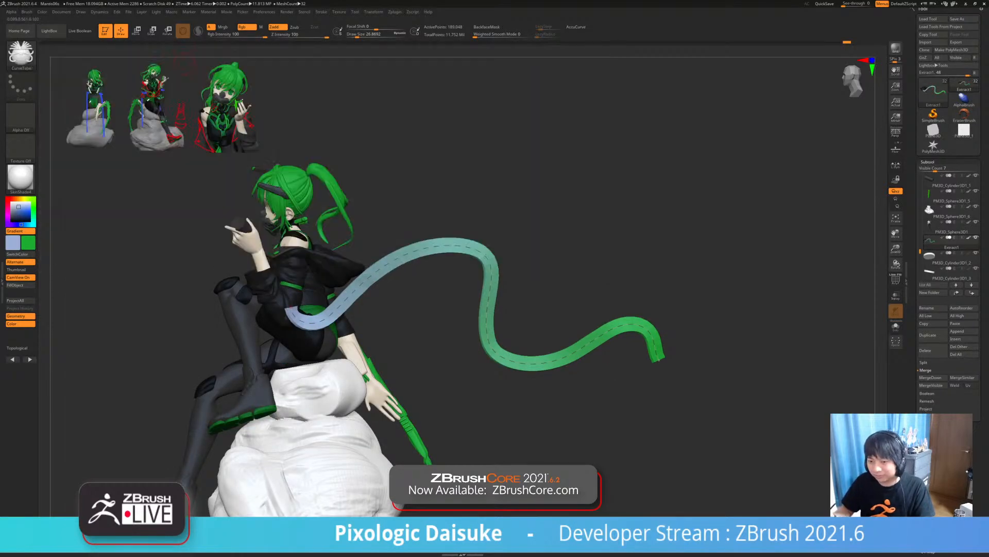
mouse_move(423, 366)
right_down()
mouse_move(382, 366)
mouse_move(403, 366)
right_up()
click(404, 366)
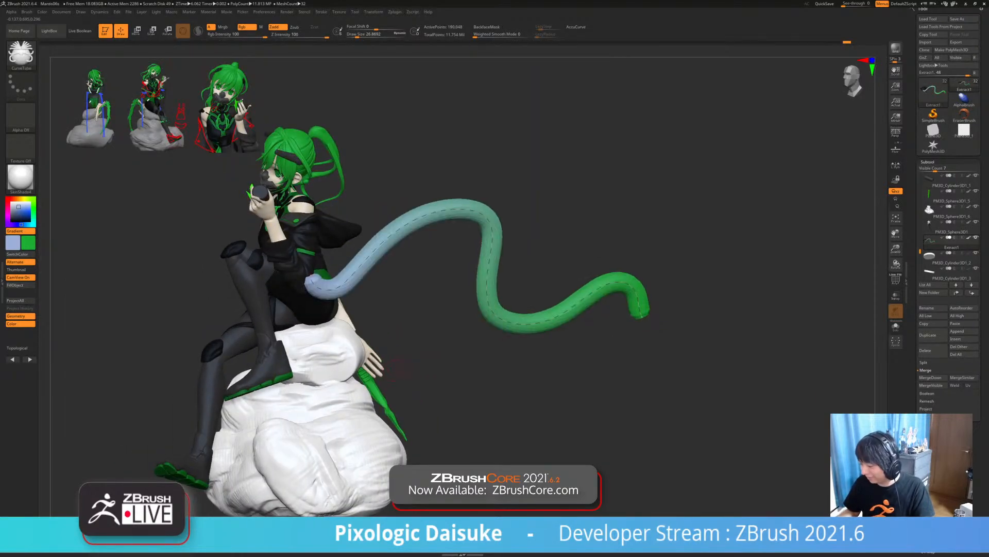
- Undo the tube and its color changes
key(ctrl+z)
key(ctrl+z)
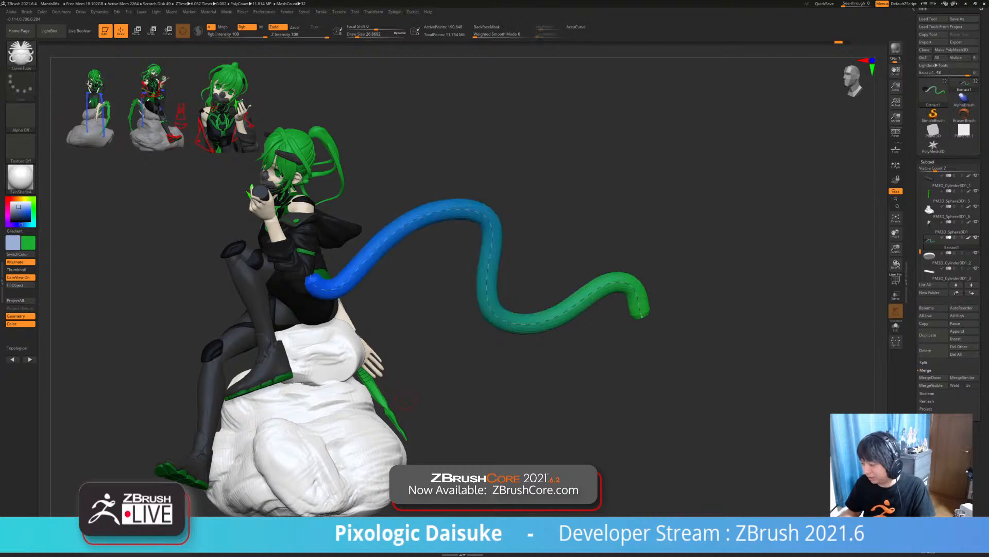
key(ctrl+z)
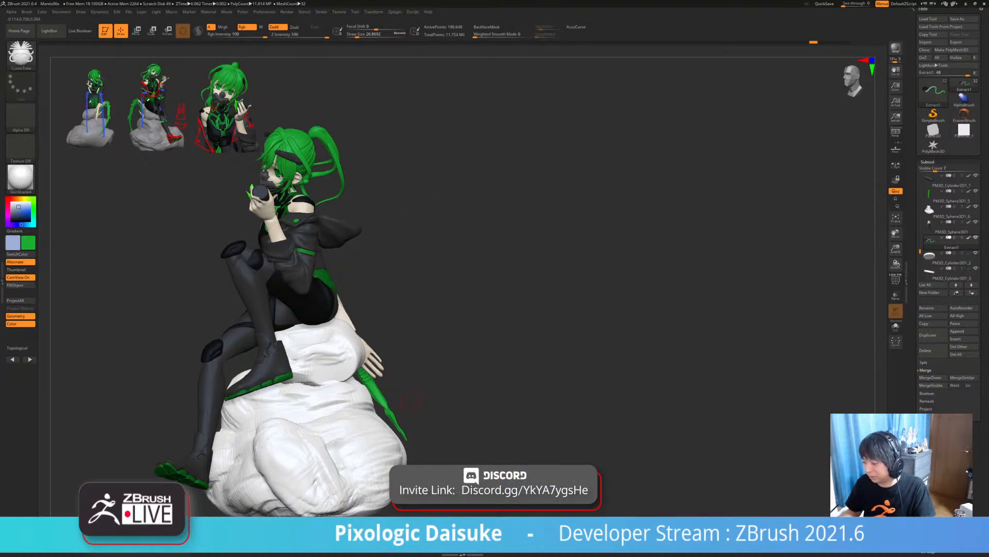
- Adjust the green band on the raised arm's sleeve with SnakeHook at a draw size of about 53.8, and check the whole figure
right_drag(410, 396, 315, 386)
alt+click(262, 246)
mouse_move(263, 247)
ctrl+right_down()
mouse_move(261, 333)
mouse_move(276, 364)
mouse_move(353, 356)
mouse_move(365, 304)
mouse_move(412, 302)
mouse_move(444, 374)
mouse_move(309, 431)
mouse_move(264, 341)
ctrl+right_up()
alt+right_drag(272, 79, 276, 90)
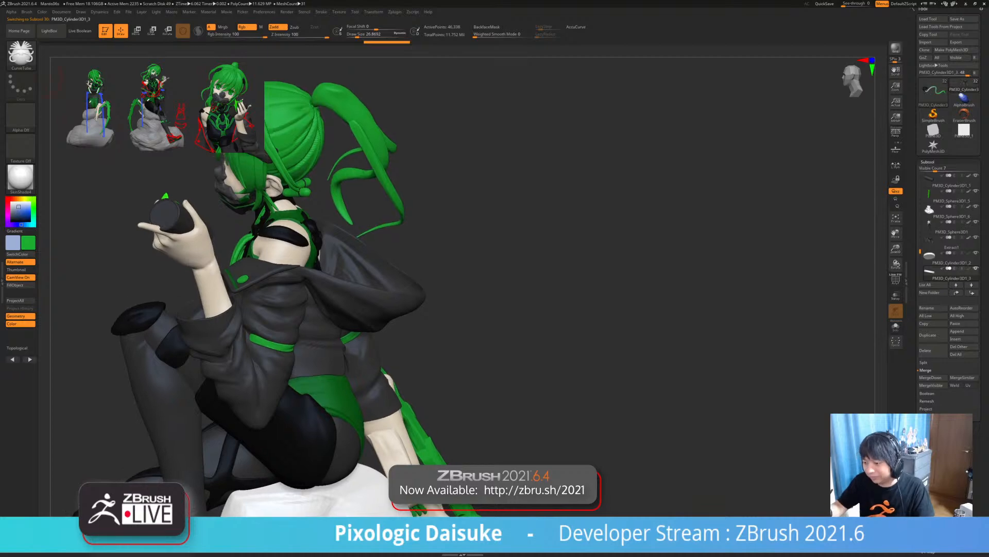
key(b)
click(432, 59)
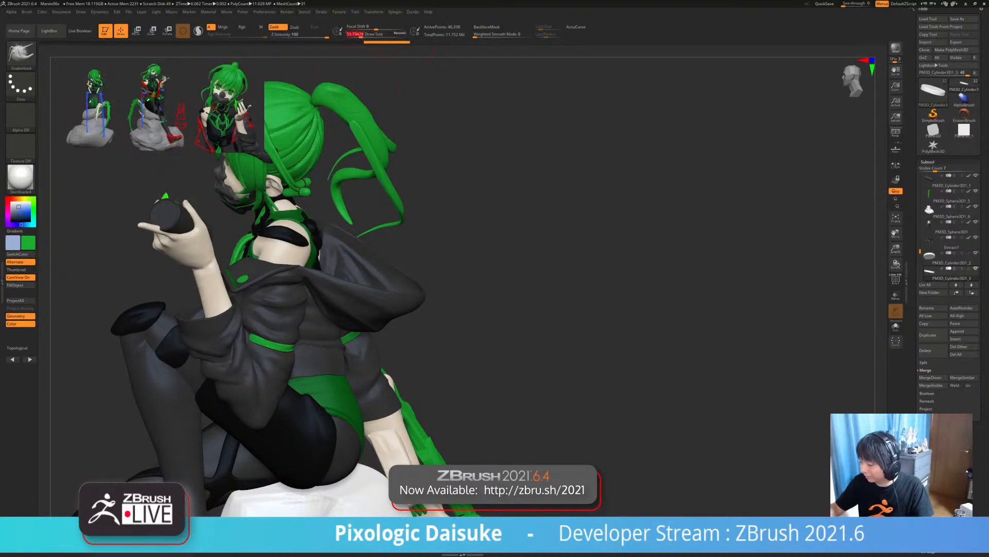
ctrl+right_drag(256, 340, 198, 275)
drag(262, 344, 254, 341)
key(ctrl+z)
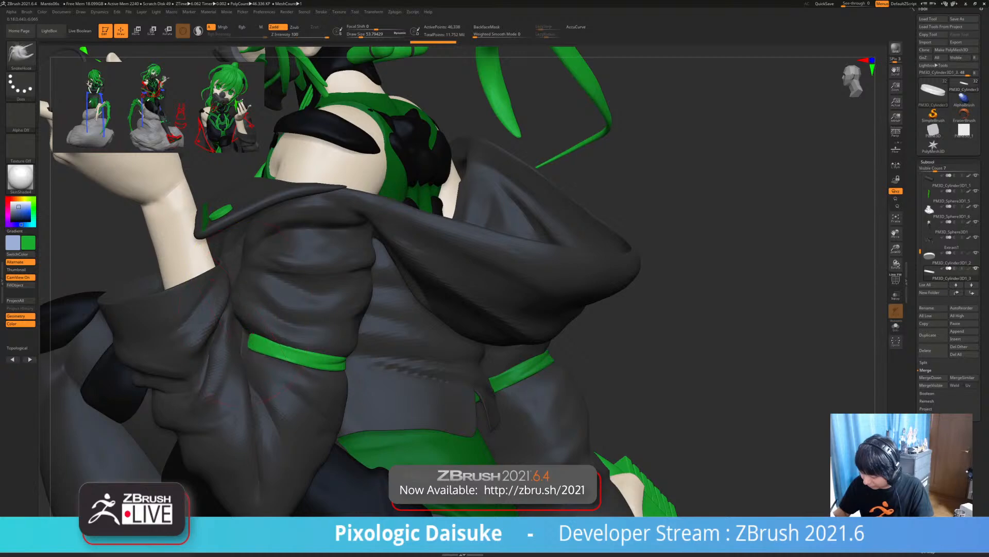
right_drag(196, 260, 226, 281)
drag(257, 342, 250, 340)
mouse_move(242, 309)
ctrl+right_down()
mouse_move(258, 402)
mouse_move(260, 393)
mouse_move(242, 384)
mouse_move(227, 445)
mouse_move(220, 370)
mouse_move(144, 378)
mouse_move(155, 347)
ctrl+right_up()
right_drag(155, 348, 139, 348)
mouse_move(327, 391)
right_down()
mouse_move(390, 388)
mouse_move(350, 348)
right_up()
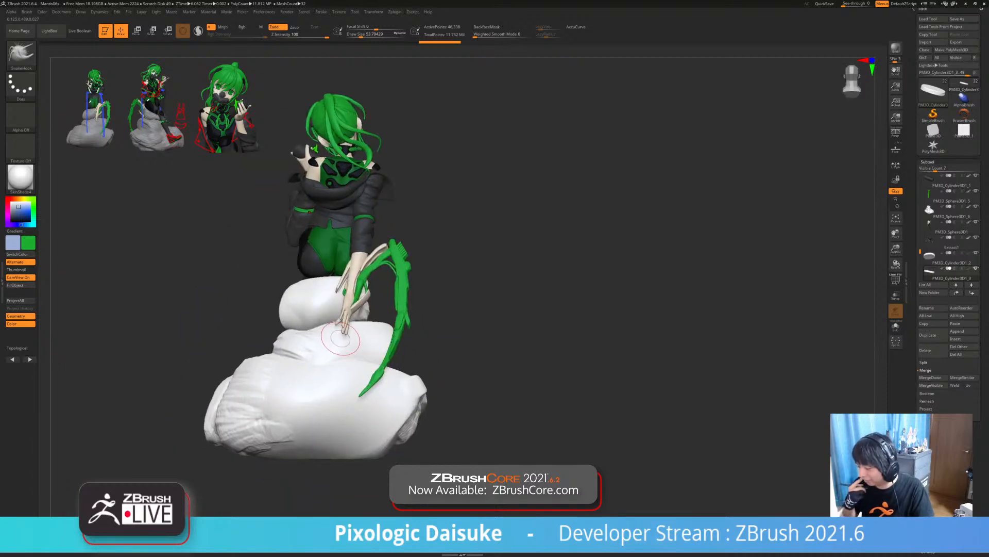
- Try to draw a CurveStrapSnap strap down the figure's back with the green band as the active subtool
key(b)
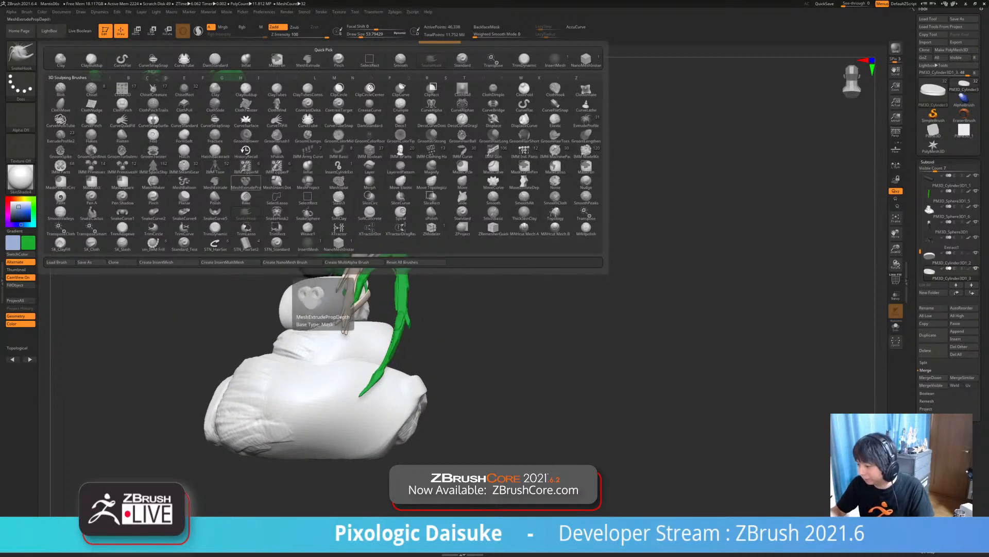
click(153, 61)
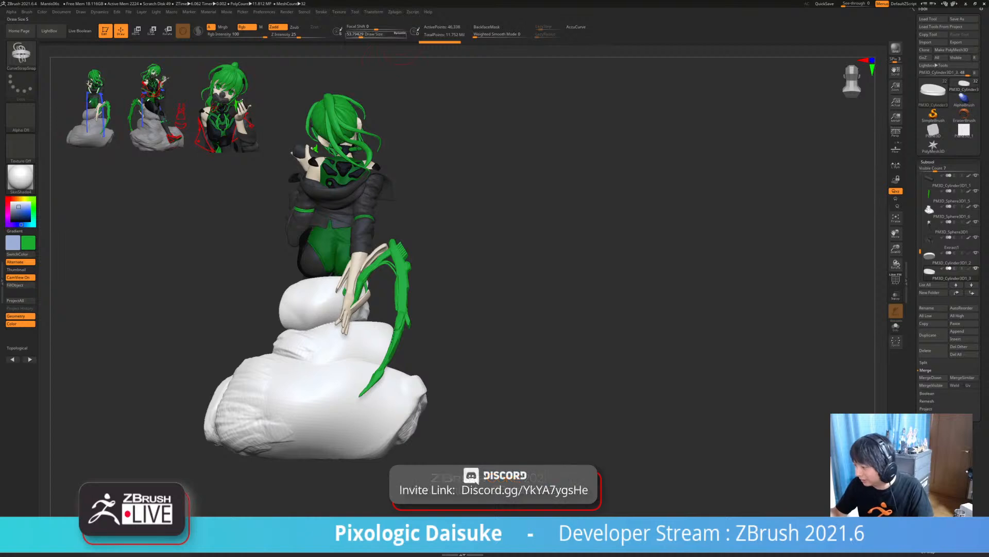
click(361, 35)
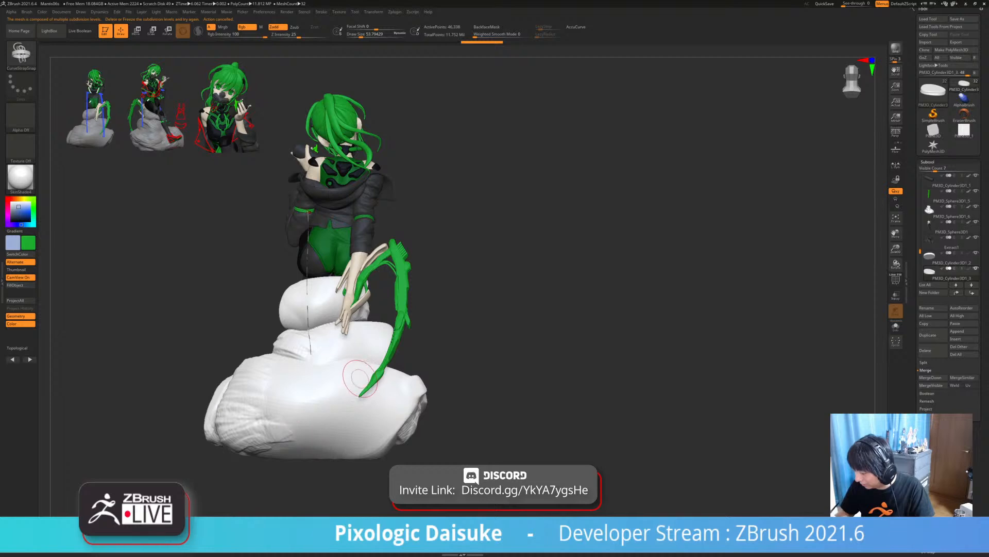
key(ctrl+z)
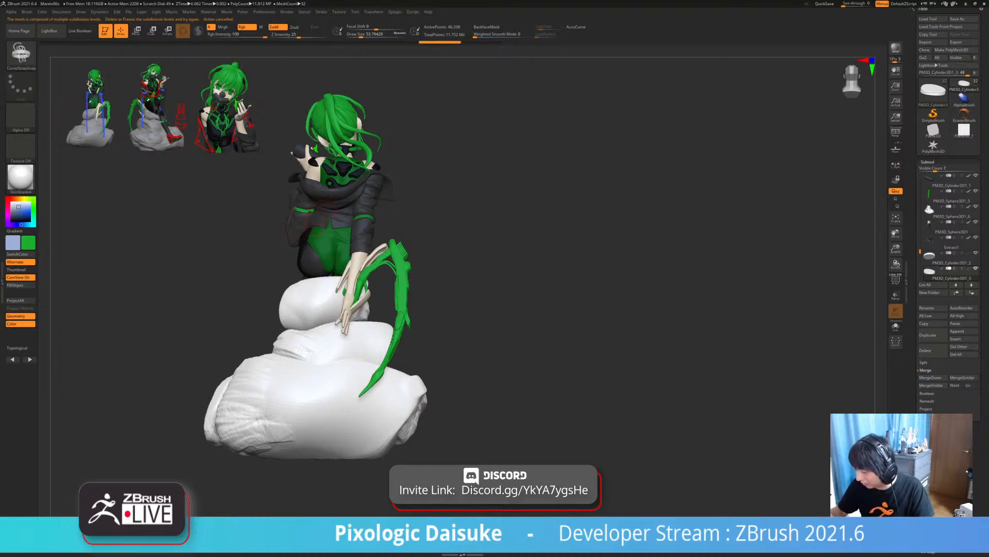
- Select the jacket and draw a CurveStrapSnap strap from its back down over the rock, trying a smaller draw size
alt+click(342, 402)
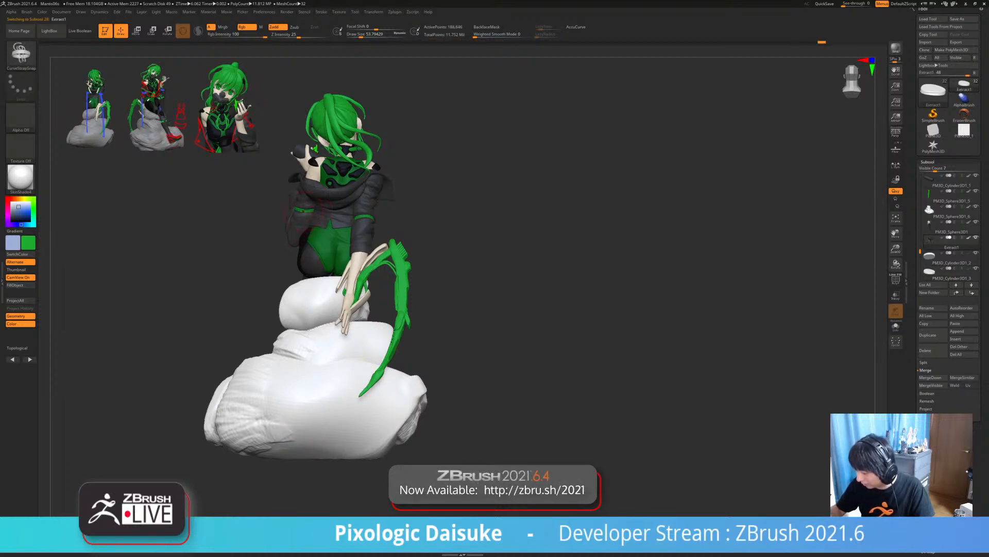
drag(304, 443, 305, 441)
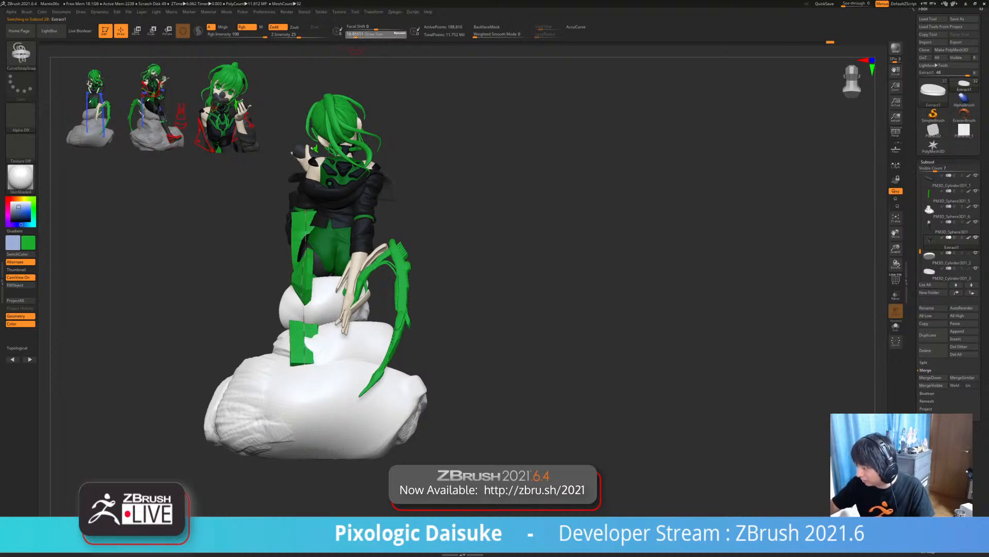
click(305, 272)
mouse_move(464, 289)
mouse_down()
mouse_move(593, 290)
mouse_move(464, 289)
mouse_up()
key(ctrl+z)
- Look up the Picker's depth settings and undo the strap over the jacket and rock
click(321, 12)
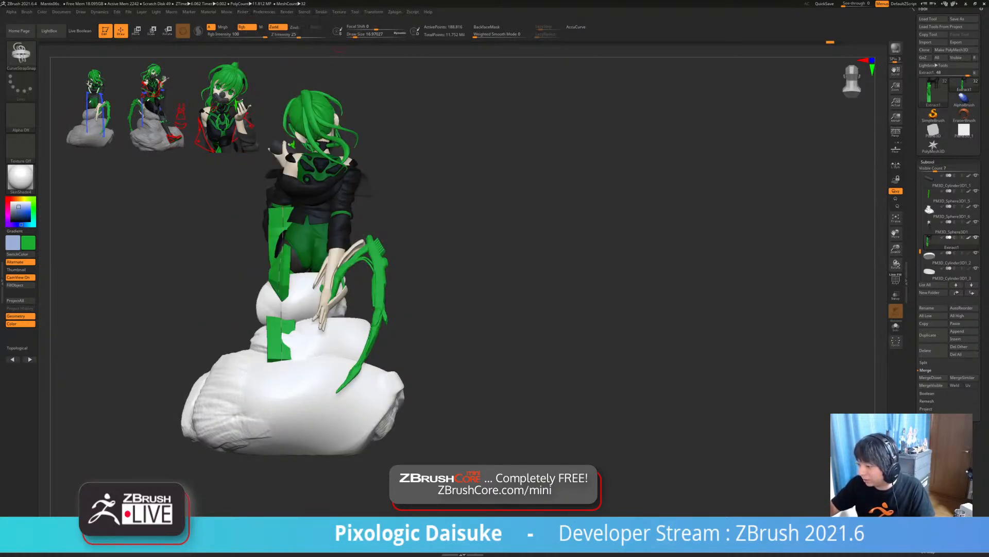
mouse_move(243, 11)
click(255, 40)
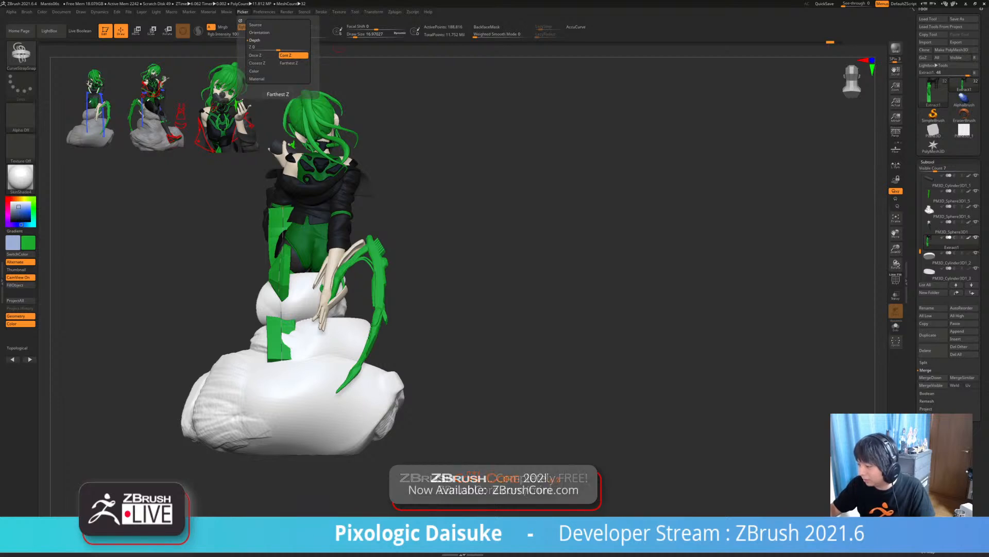
mouse_move(438, 232)
mouse_down()
mouse_move(495, 232)
mouse_move(433, 232)
mouse_up()
key(ctrl+z)
key(ctrl+shift+z)
key(ctrl+z)
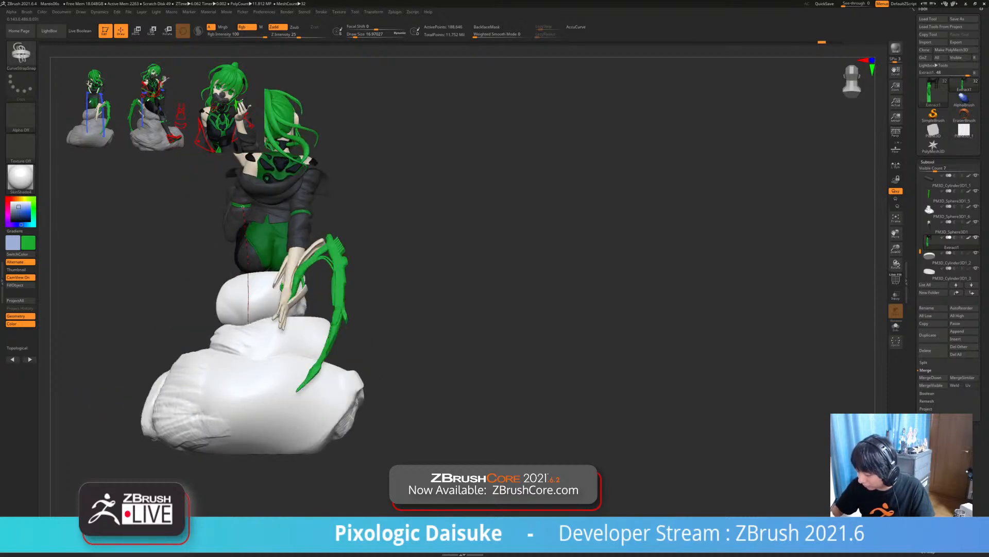
- Try to draw a CurveStrapSnap strap over the rock below the figure and undo the stroke
drag(247, 411, 248, 413)
drag(376, 396, 484, 397)
drag(281, 428, 219, 434)
key(ctrl+z)
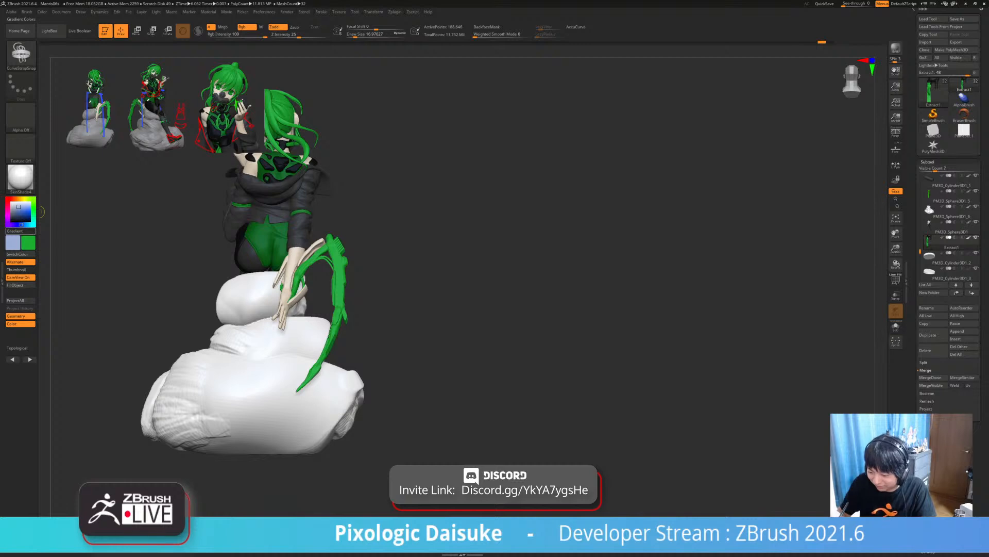
- Enable gradient coloring and set the main color to a light cyan beside the green secondary color
click(28, 244)
click(27, 241)
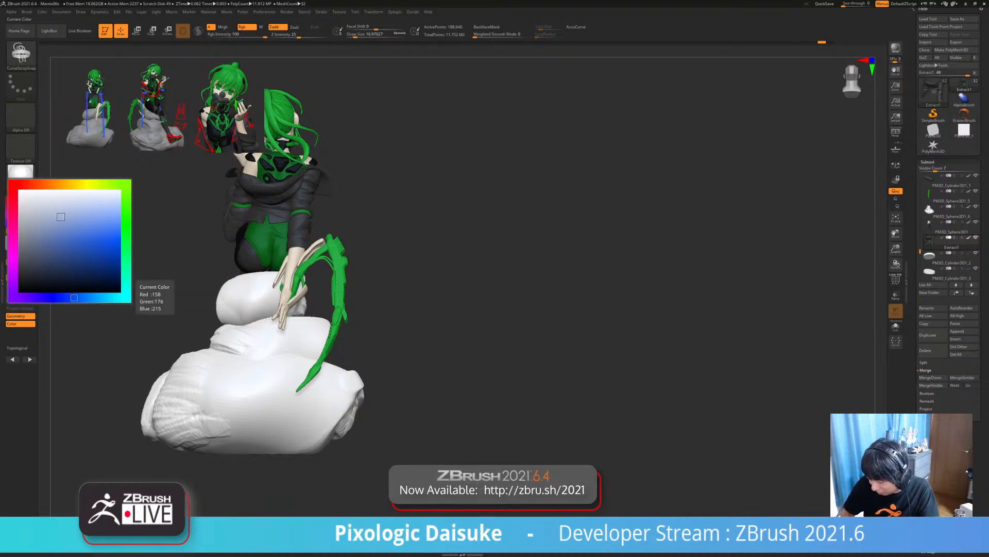
click(127, 297)
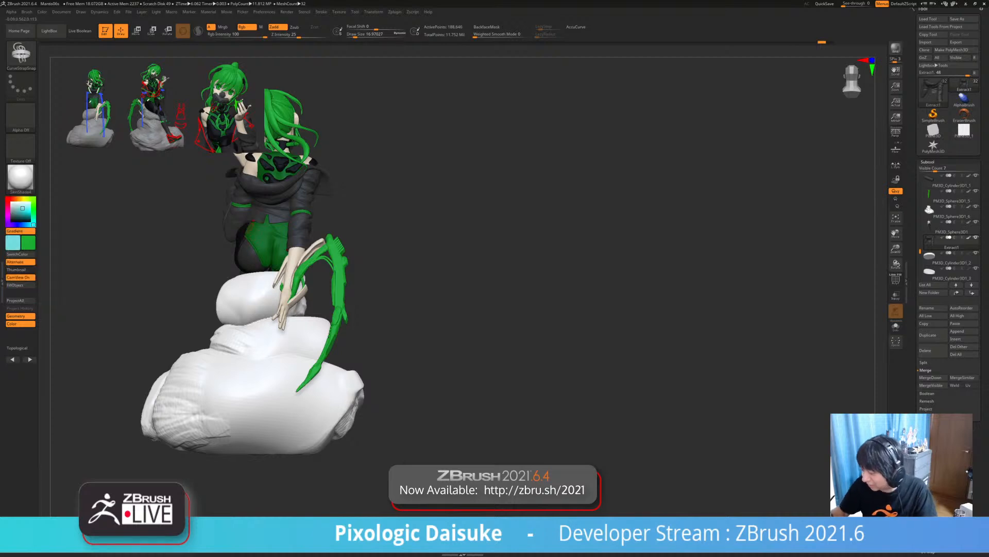
- Swap the main and secondary colors and draw a green-to-cyan CurveStrapSnap strap from the jacket's back sleeve down over the rock
drag(242, 330, 245, 419)
drag(325, 467, 360, 456)
key(v)
click(237, 347)
drag(291, 363, 280, 408)
click(453, 361)
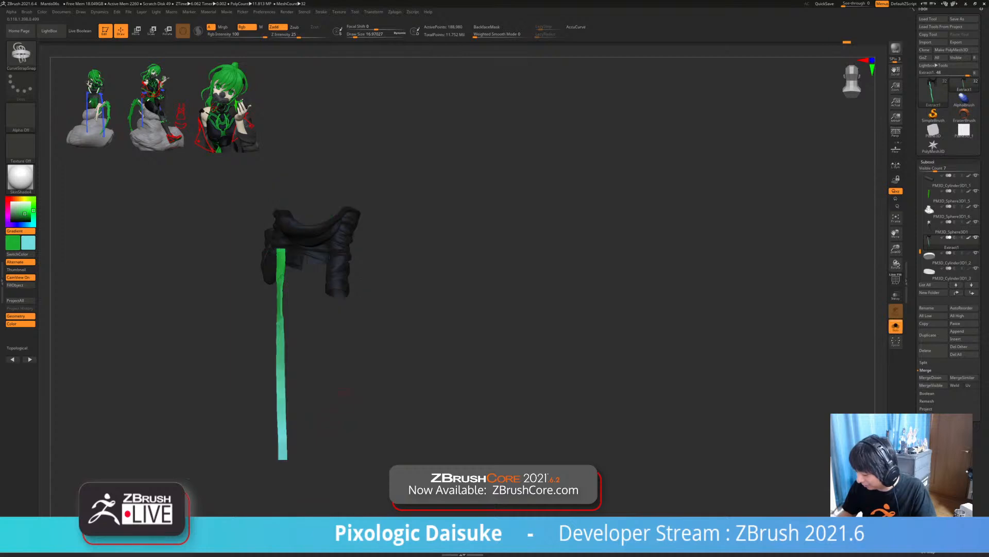
alt+drag(454, 361, 391, 322)
drag(390, 321, 368, 329)
click(394, 328)
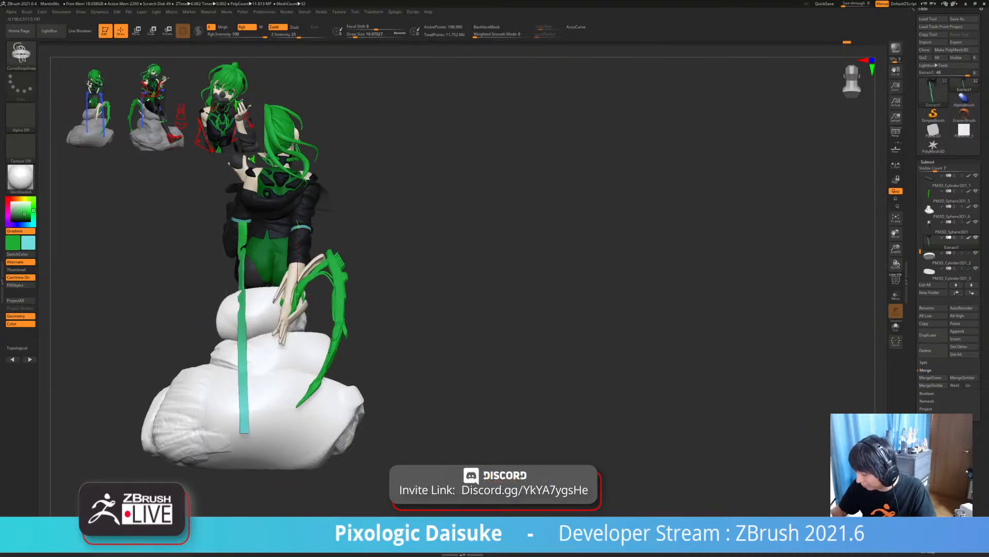
- Try to draw a second gradient strap from the supporting arm's sleeve down over the rock and adjust its curve
drag(297, 442, 297, 443)
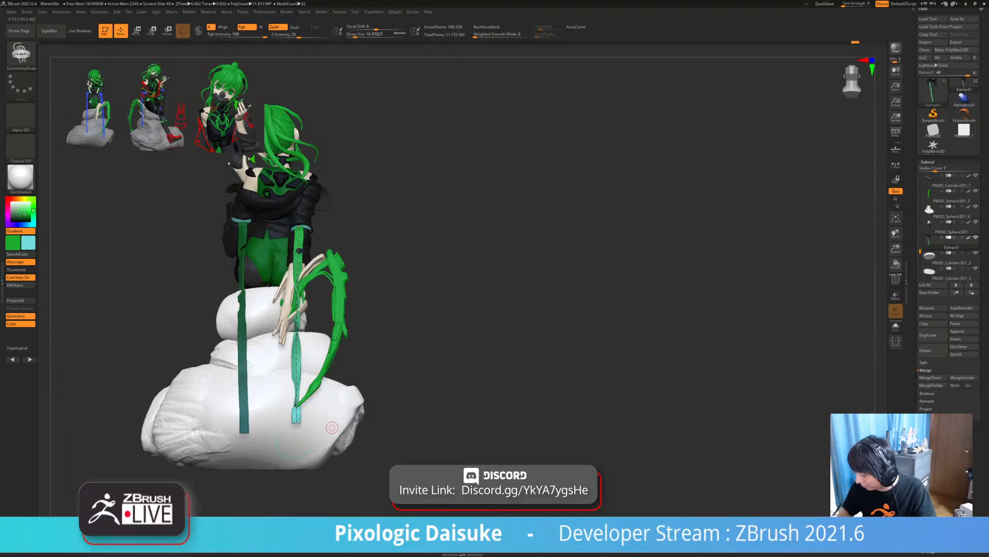
mouse_move(392, 407)
mouse_down()
mouse_move(438, 400)
mouse_move(392, 402)
mouse_up()
key(ctrl+z)
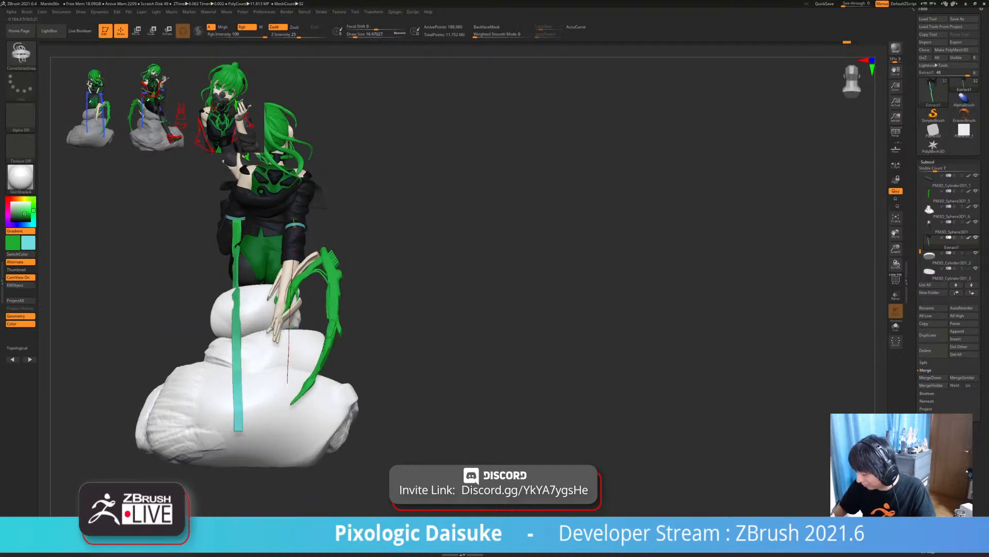
drag(285, 443, 286, 443)
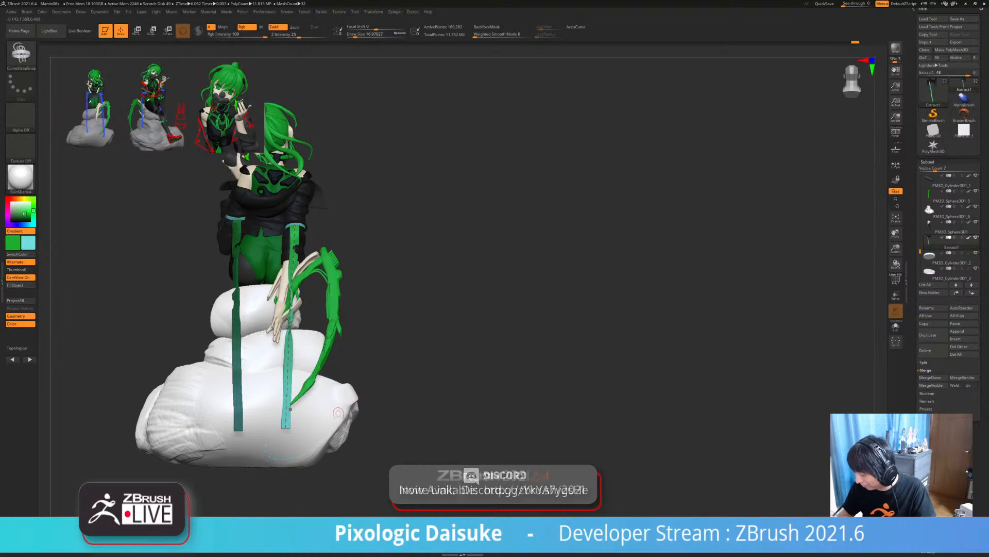
drag(389, 419, 446, 412)
mouse_move(340, 415)
mouse_down()
mouse_move(420, 412)
mouse_move(384, 415)
mouse_move(394, 416)
mouse_up()
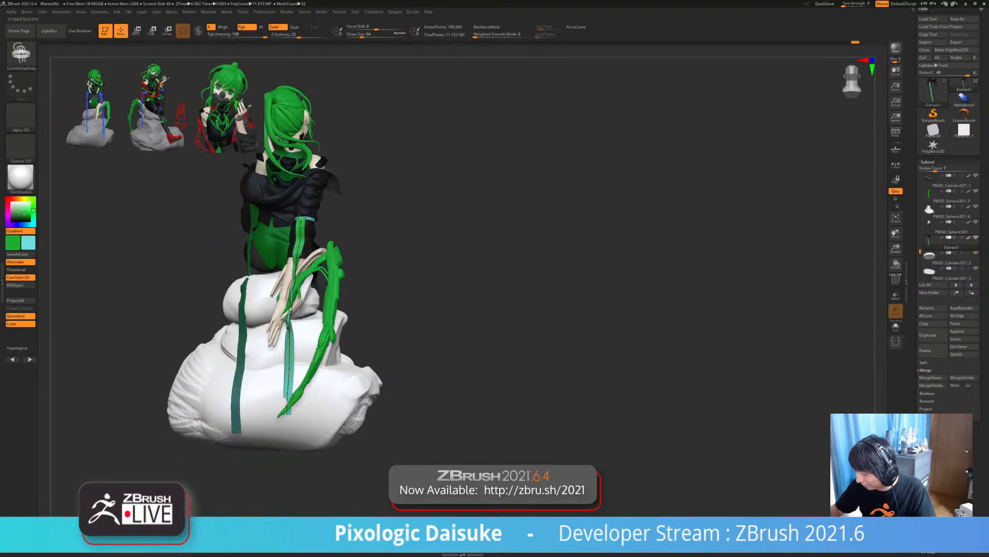
drag(313, 391, 294, 374)
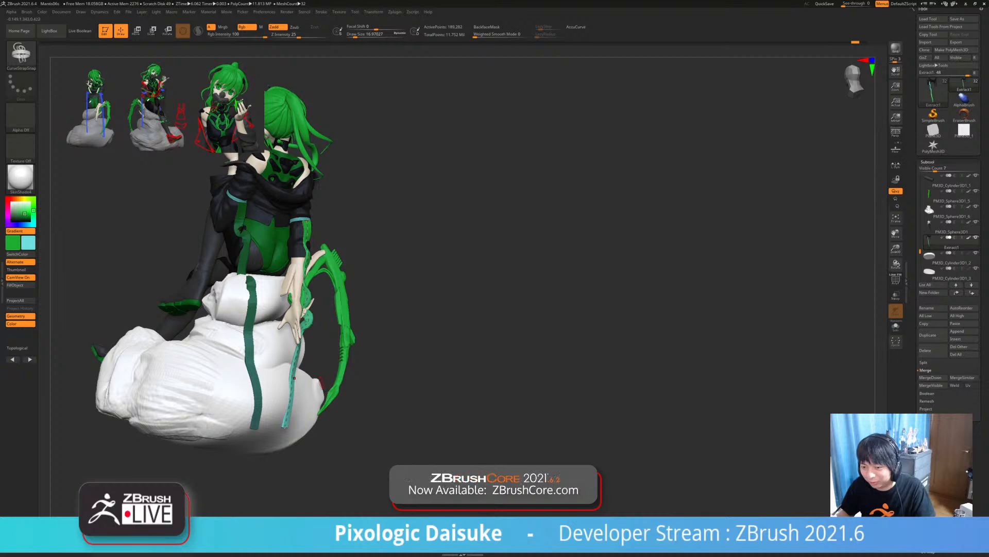
drag(294, 378, 384, 372)
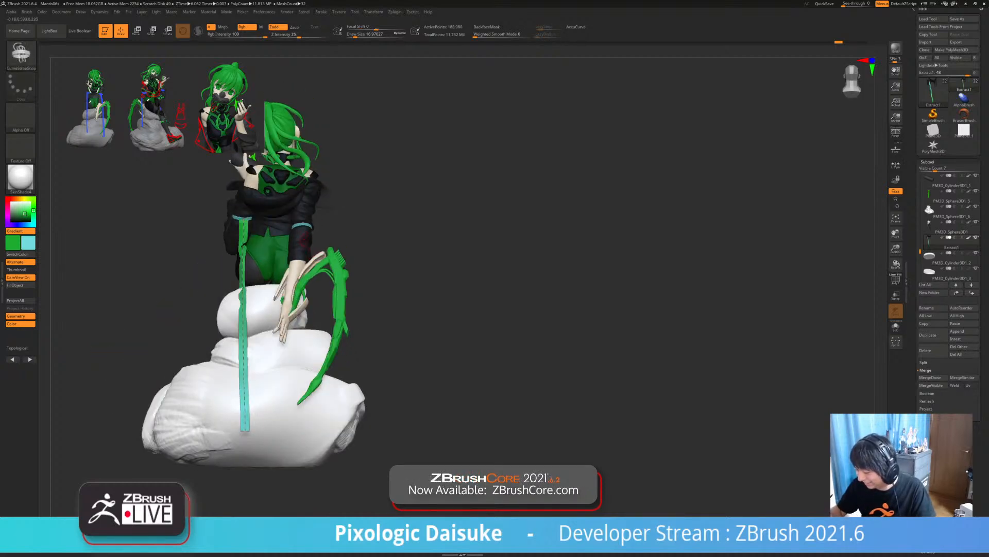
- Draw a second green-to-cyan strap from the supporting arm's sleeve band down over the rock
click(298, 226)
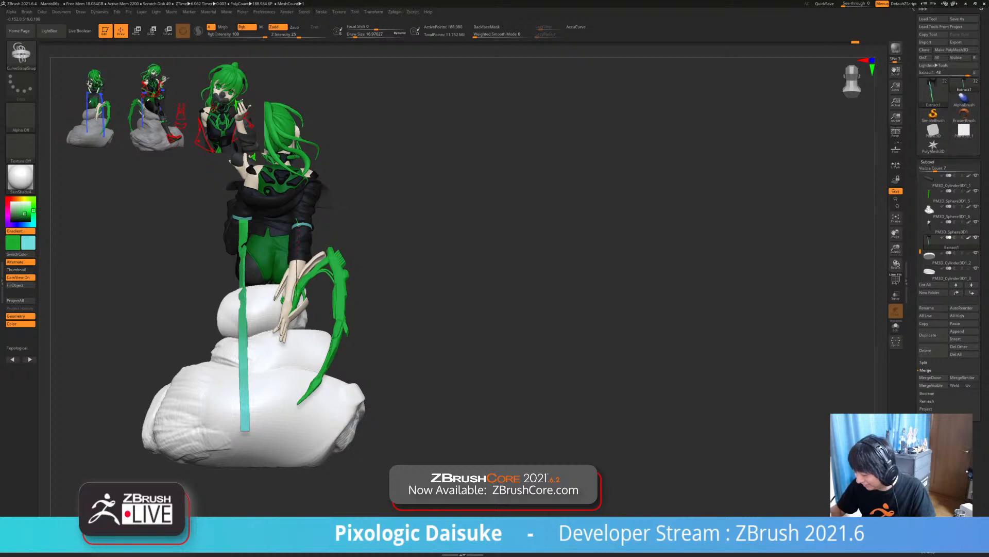
drag(296, 390, 295, 405)
right_drag(296, 405, 276, 403)
drag(294, 401, 292, 411)
key(ctrl+z)
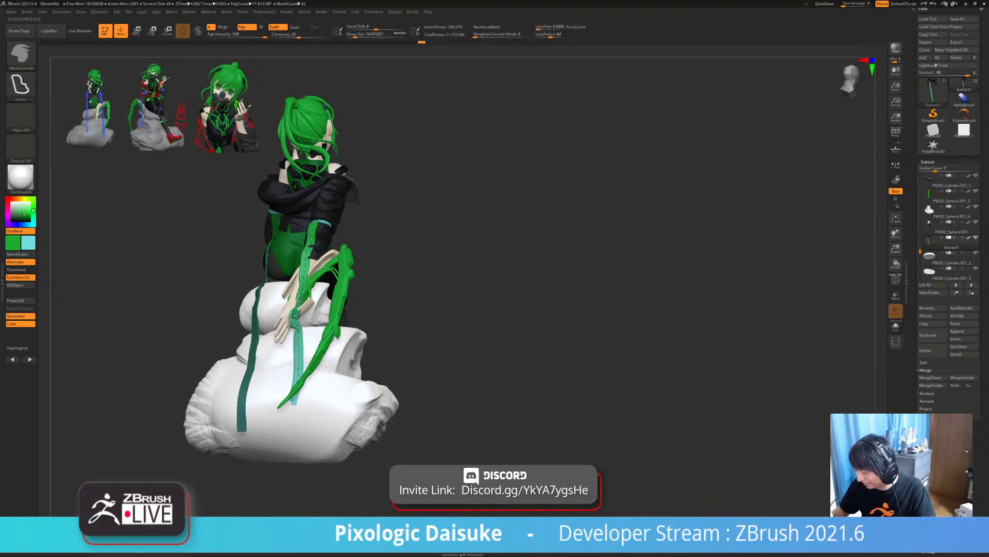
right_drag(292, 411, 227, 407)
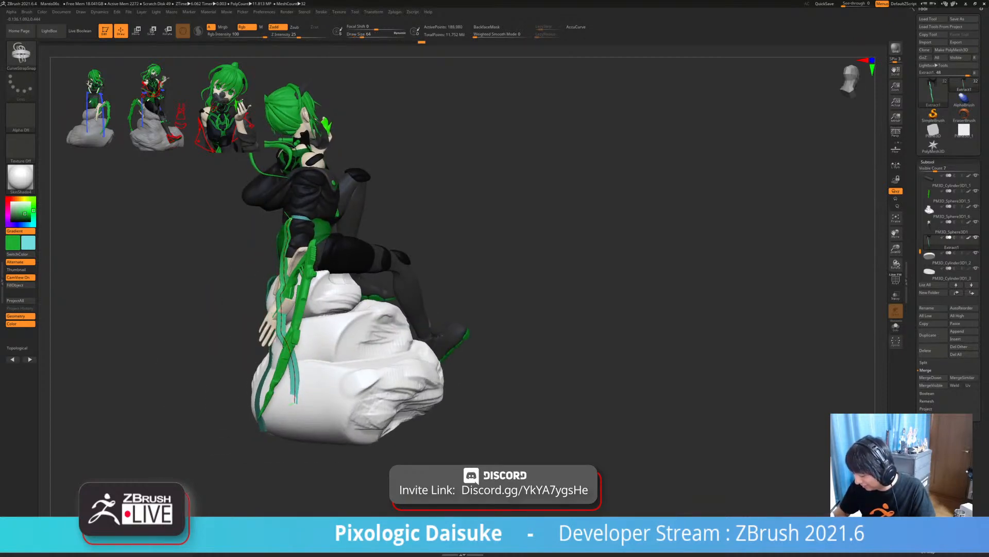
key(ctrl+z)
mouse_move(221, 405)
right_down()
mouse_move(312, 402)
mouse_move(314, 416)
mouse_move(324, 369)
right_up()
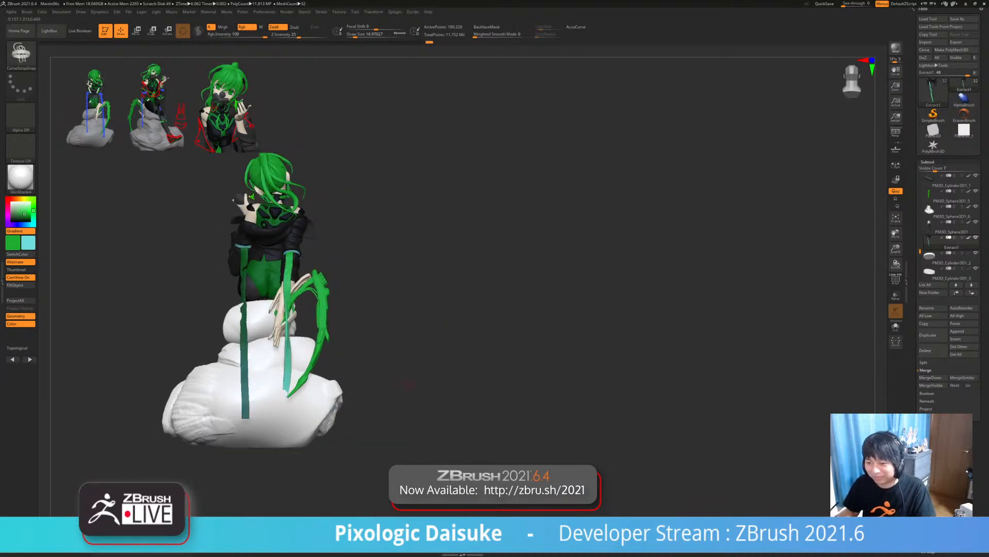
right_drag(410, 384, 411, 409)
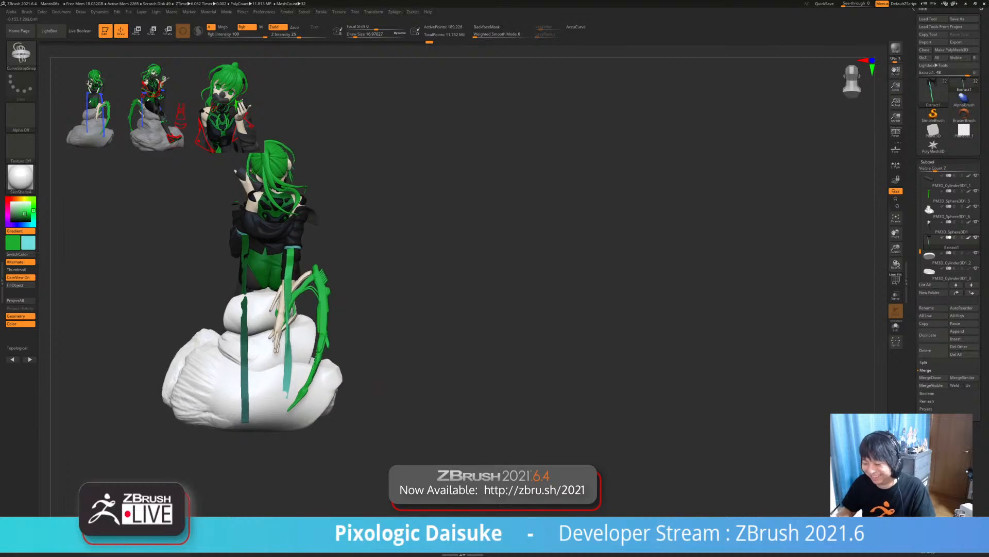
- Choose the SnakeHook brush and use the polygroups and Split Hidden to separate the two straps from the jacket
key(b)
key(s)
key(h)
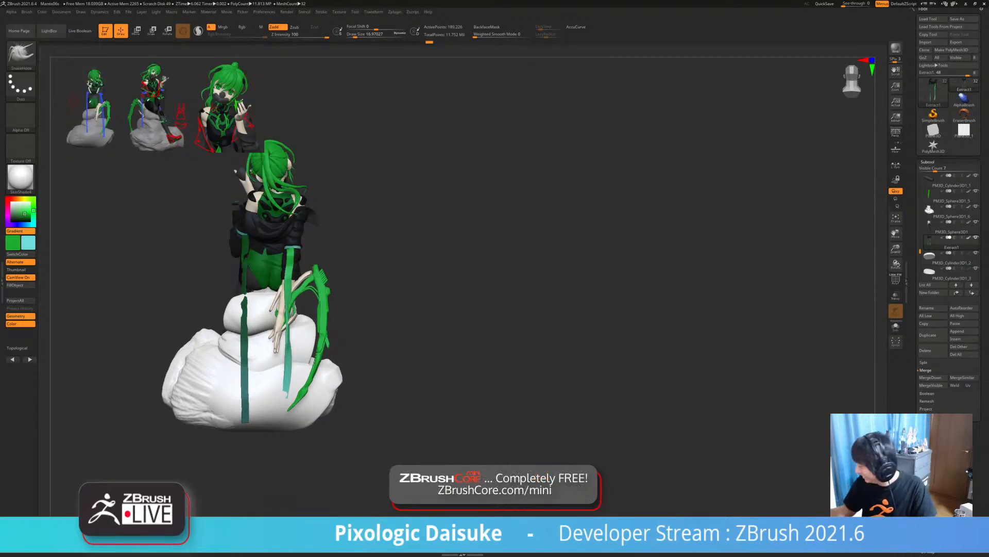
right_drag(411, 409, 453, 426)
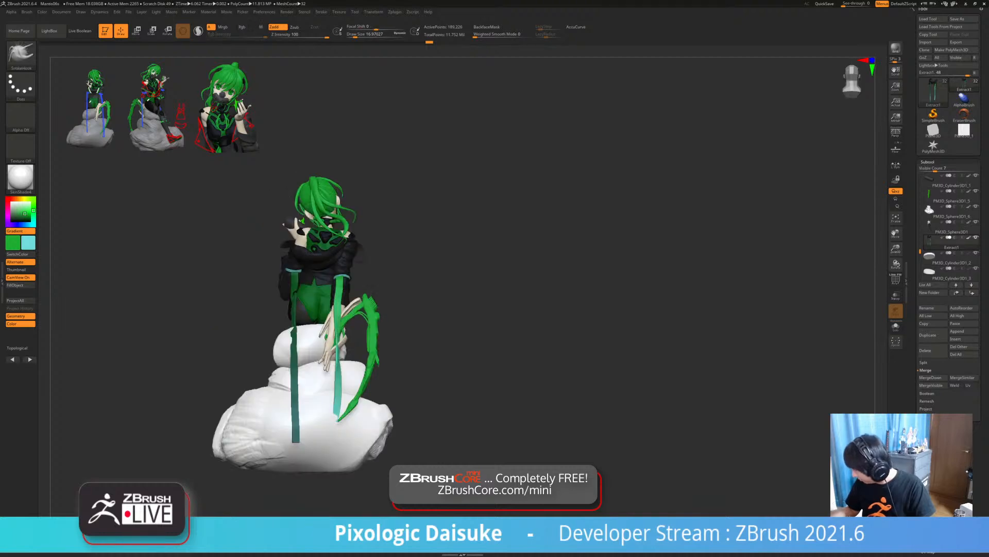
click(924, 362)
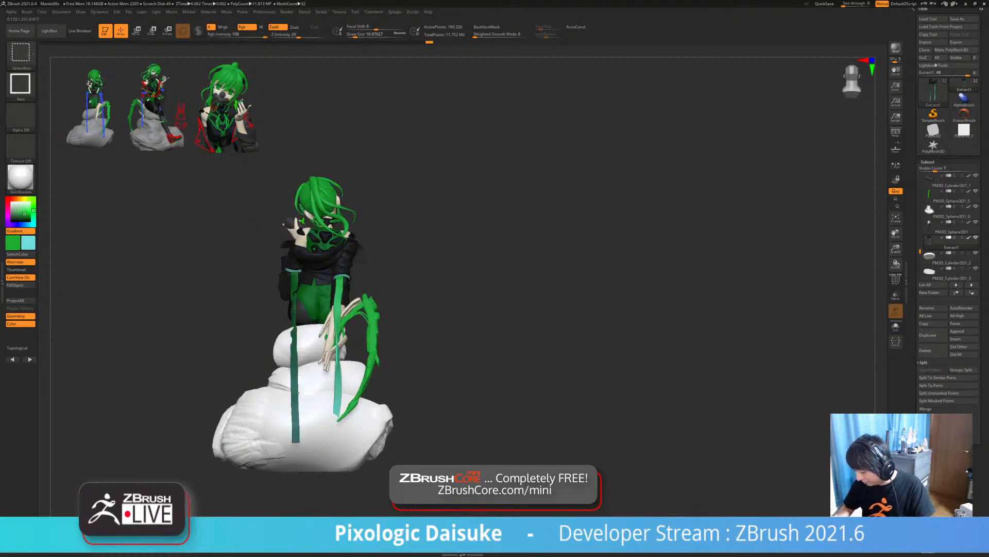
click(896, 280)
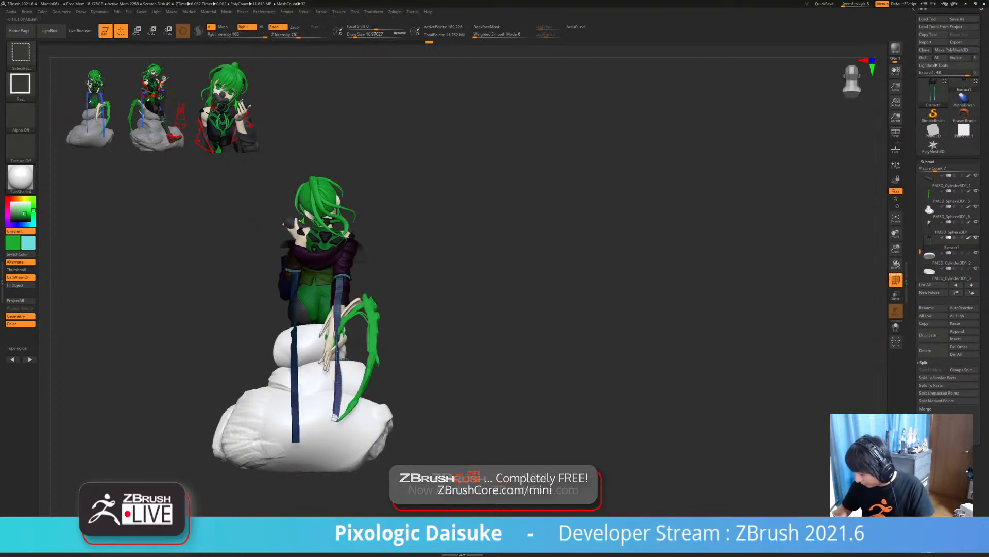
ctrl+shift+click(339, 371)
ctrl+shift+click(338, 373)
ctrl+shift+click(296, 376)
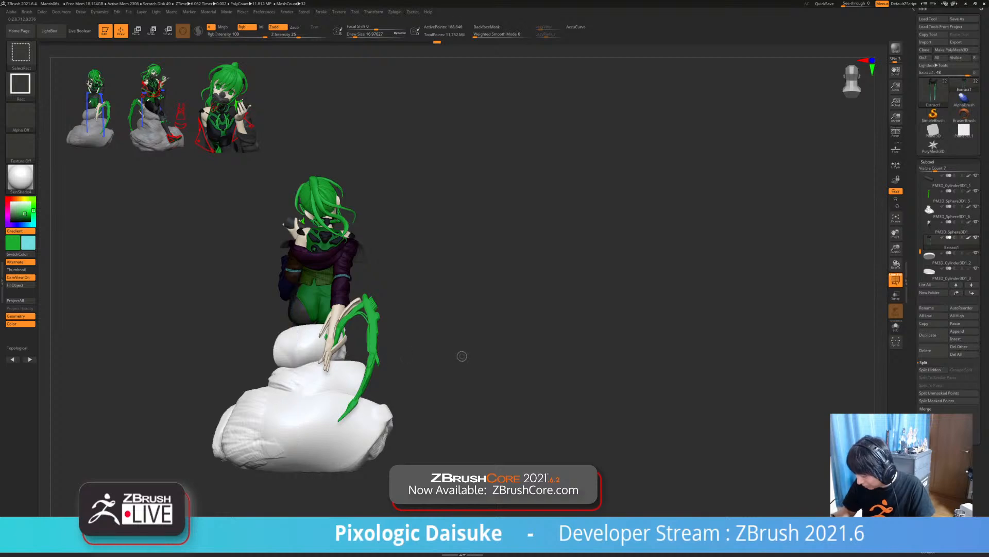
ctrl+shift+drag(462, 354, 479, 373)
click(933, 369)
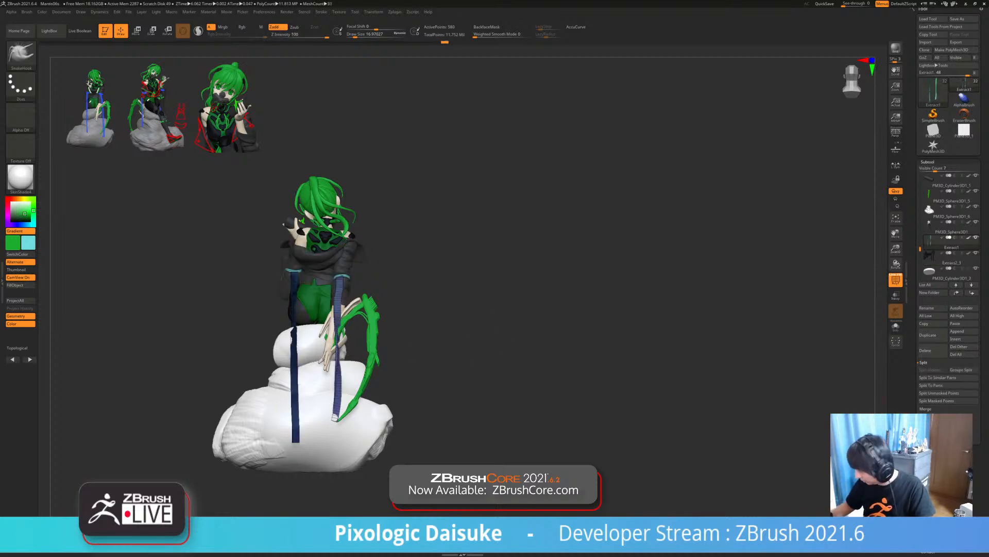
- Turn off the polyframe display, check the two straps in solo view and make SnakeHook the active brush
alt+drag(369, 407, 370, 337)
click(895, 280)
click(896, 326)
click(896, 326)
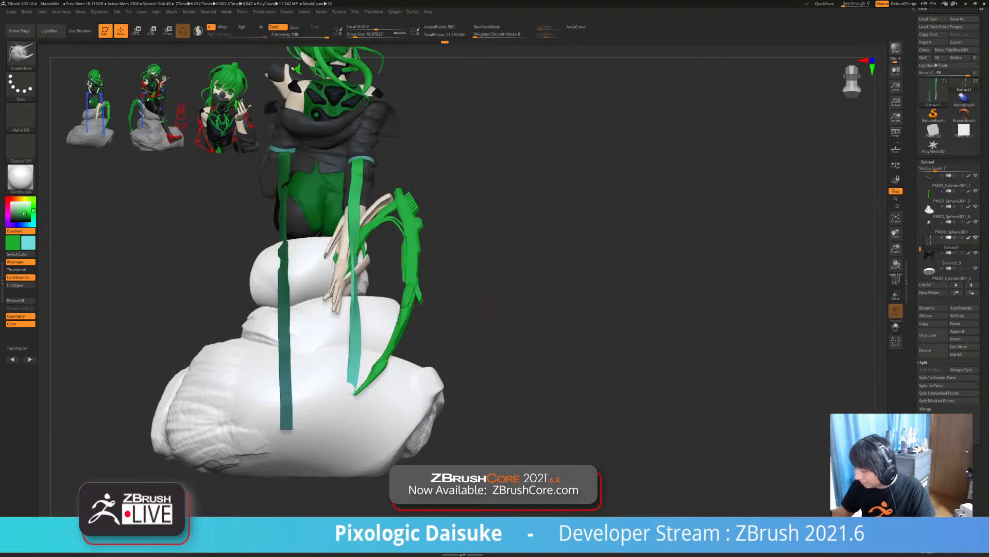
drag(463, 335, 314, 337)
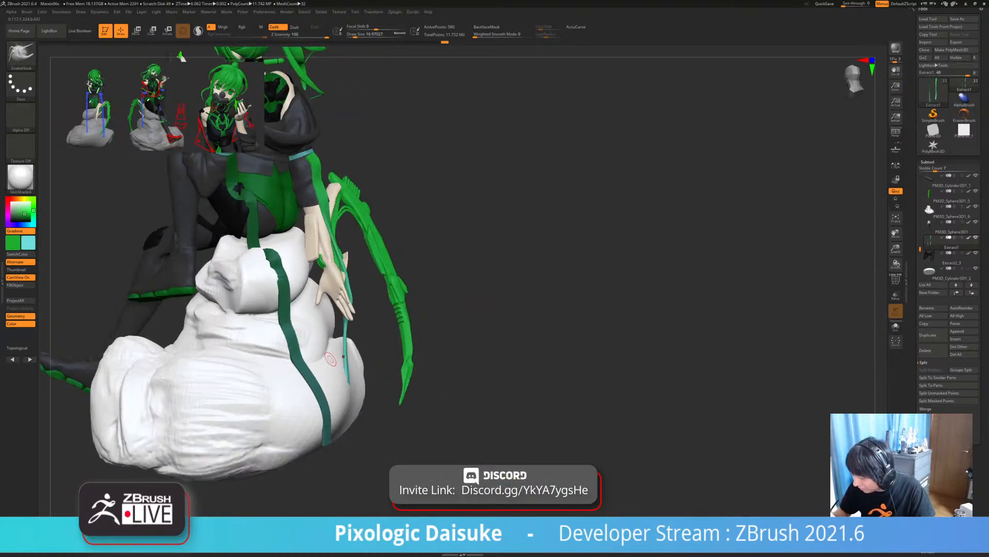
click(896, 326)
key(b)
key(m)
key(e)
key(b)
key(s)
key(h)
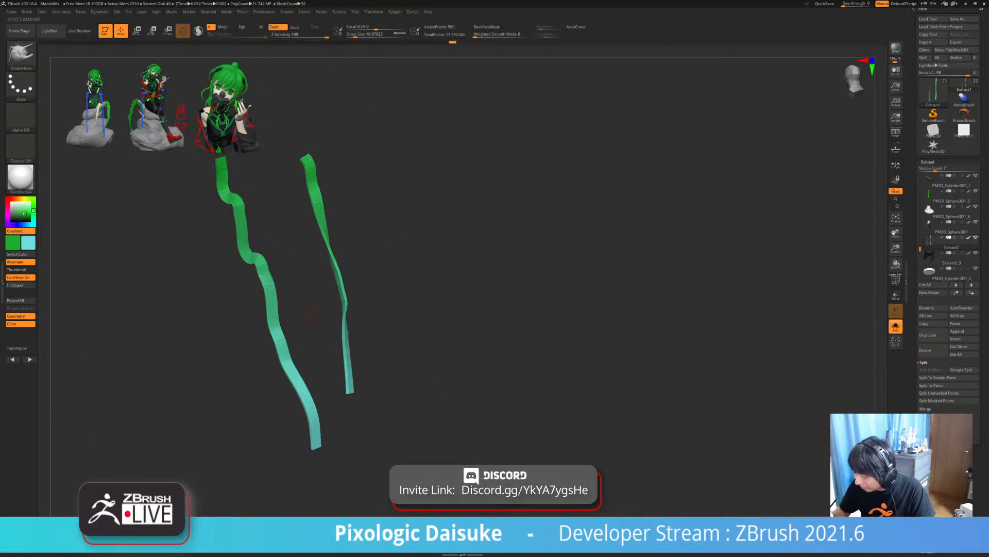
click(896, 325)
- Set the draw size to about 51.2 and reshape the two straps along the body and rock with SnakeHook
click(21, 54)
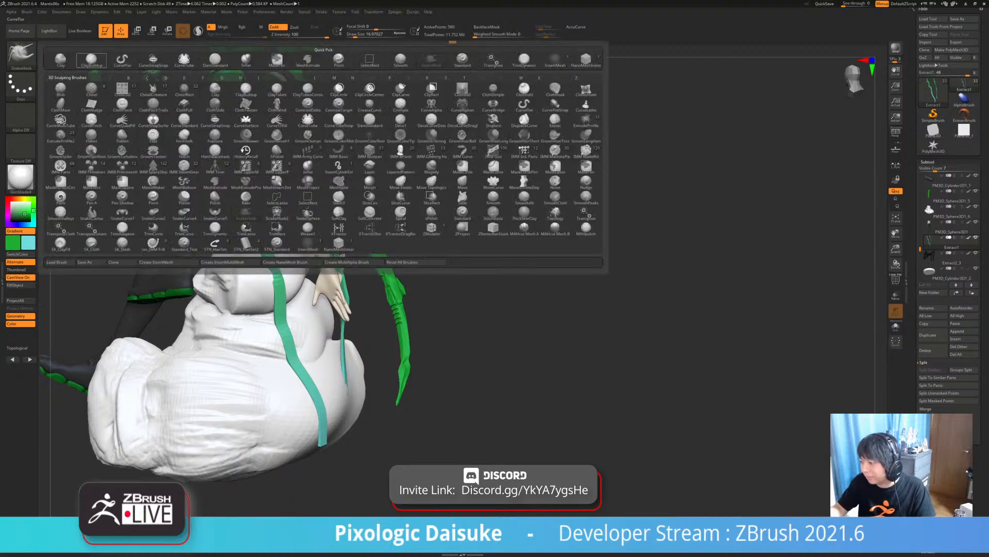
click(360, 34)
drag(490, 304, 464, 329)
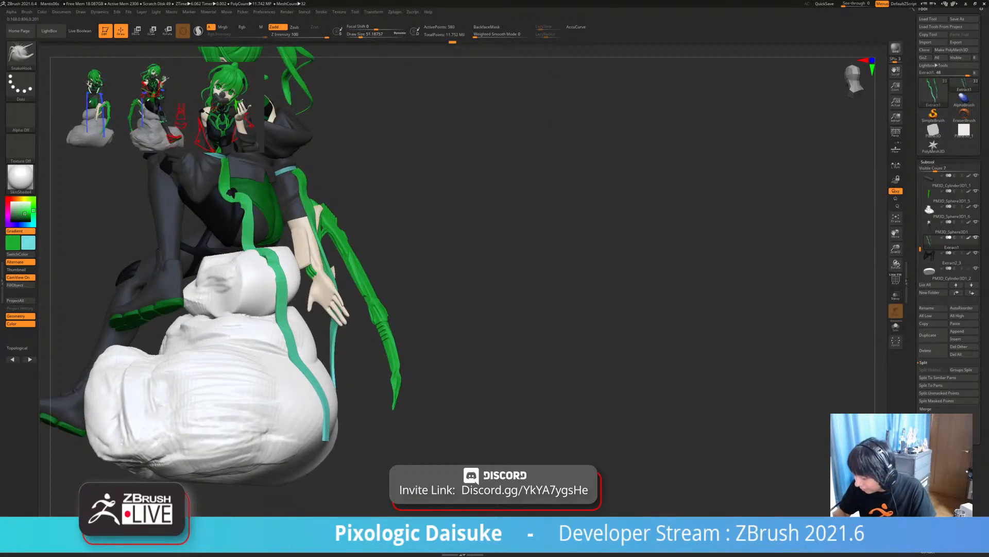
right_drag(258, 253, 173, 58)
mouse_move(296, 290)
ctrl+right_down()
mouse_move(296, 247)
mouse_move(358, 211)
mouse_move(362, 246)
mouse_move(304, 260)
ctrl+right_up()
right_drag(206, 246, 330, 230)
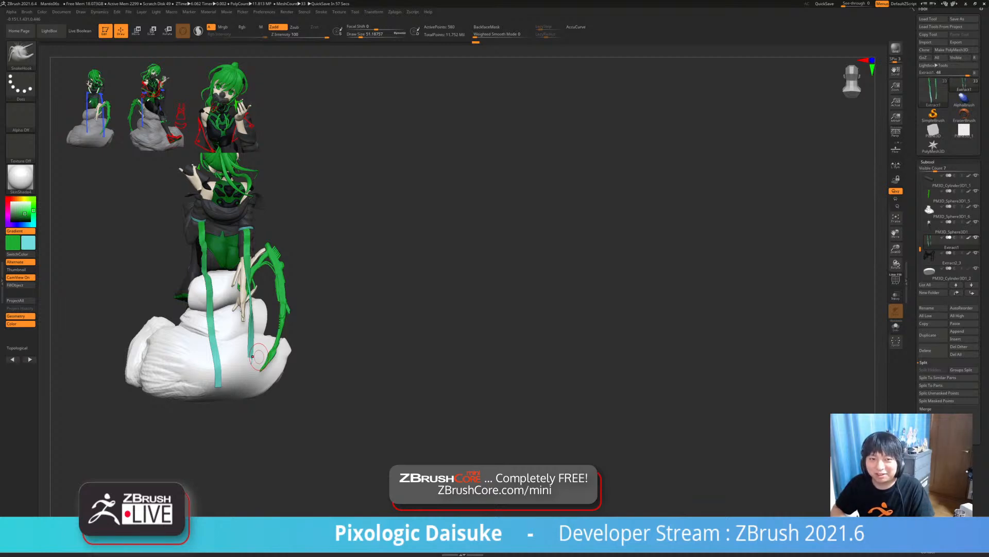
right_drag(310, 231, 281, 258)
mouse_move(281, 258)
right_down()
mouse_move(201, 257)
mouse_move(247, 283)
mouse_move(247, 255)
mouse_move(227, 227)
mouse_move(289, 221)
right_up()
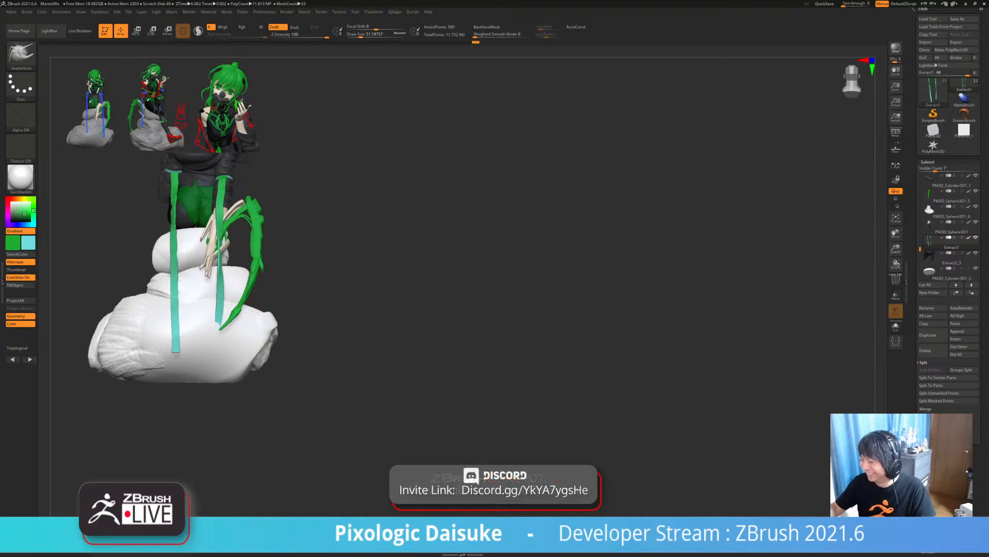
- Reshape the hanging straps into looser curves with SnakeHook at draw sizes of about 100.8 and 80.2
ctrl+drag(188, 319, 221, 374)
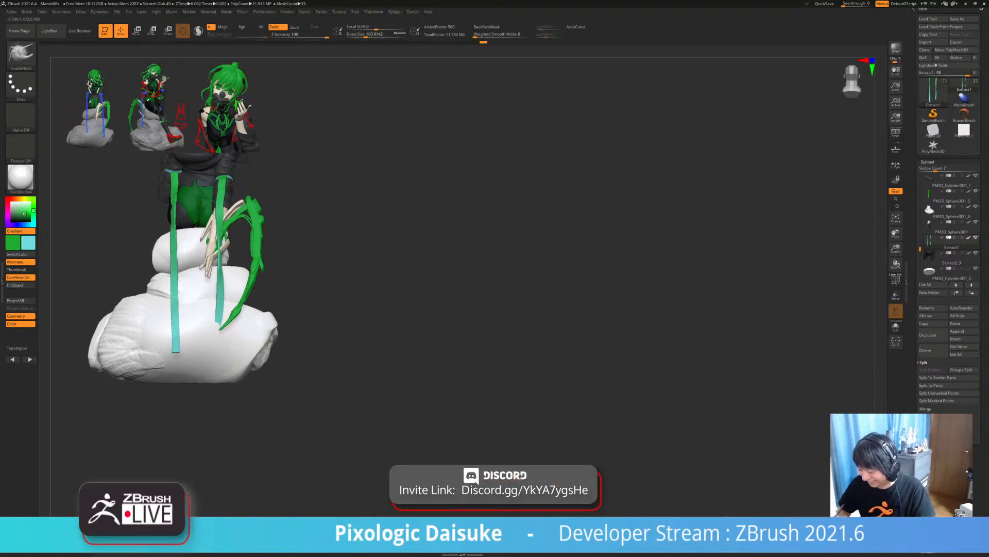
right_drag(211, 345, 237, 358)
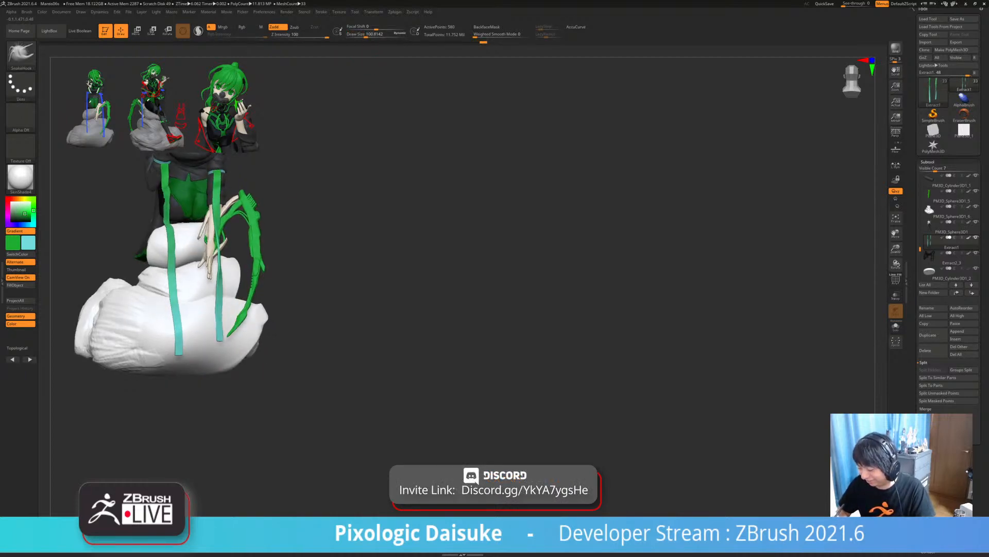
mouse_move(219, 334)
ctrl+right_down()
mouse_move(218, 310)
mouse_move(263, 330)
mouse_move(223, 332)
mouse_move(273, 329)
mouse_move(224, 330)
ctrl+right_up()
mouse_move(189, 256)
ctrl+right_down()
mouse_move(204, 223)
mouse_move(308, 385)
ctrl+right_up()
mouse_move(132, 224)
right_down()
mouse_move(212, 222)
mouse_move(257, 274)
mouse_move(301, 279)
right_up()
click(358, 35)
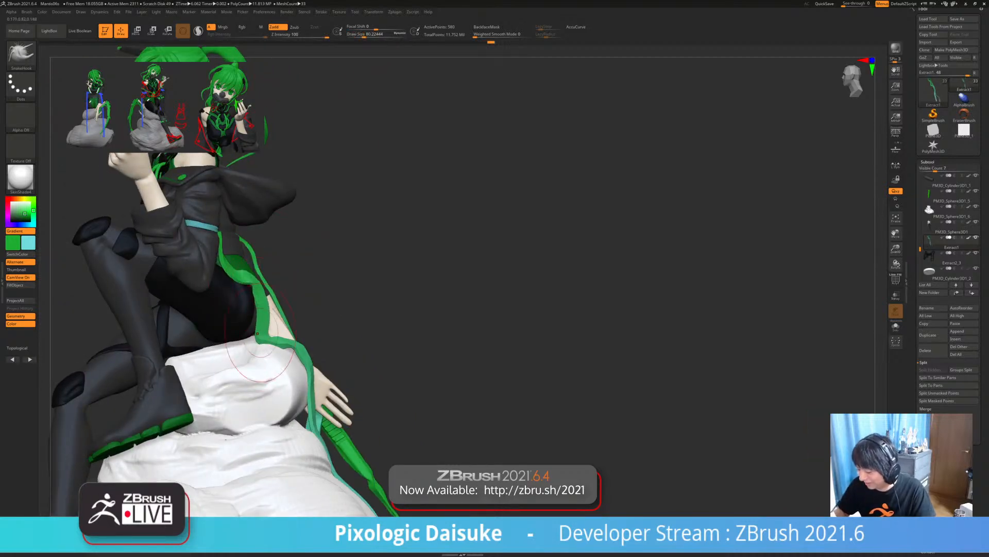
mouse_move(257, 334)
right_down()
mouse_move(242, 336)
mouse_move(230, 359)
mouse_move(258, 391)
mouse_move(275, 358)
mouse_move(265, 326)
mouse_move(326, 343)
mouse_move(316, 301)
mouse_move(340, 327)
mouse_move(351, 323)
mouse_move(346, 361)
mouse_move(294, 362)
mouse_move(458, 379)
right_up()
key(shift+s)
key(shift+s)
- Select the head subtool and isolate it to inspect the painted face
right_drag(376, 363, 430, 366)
ctrl+right_drag(430, 367, 390, 536)
mouse_move(696, 217)
mouse_down()
mouse_move(660, 258)
mouse_move(593, 268)
mouse_up()
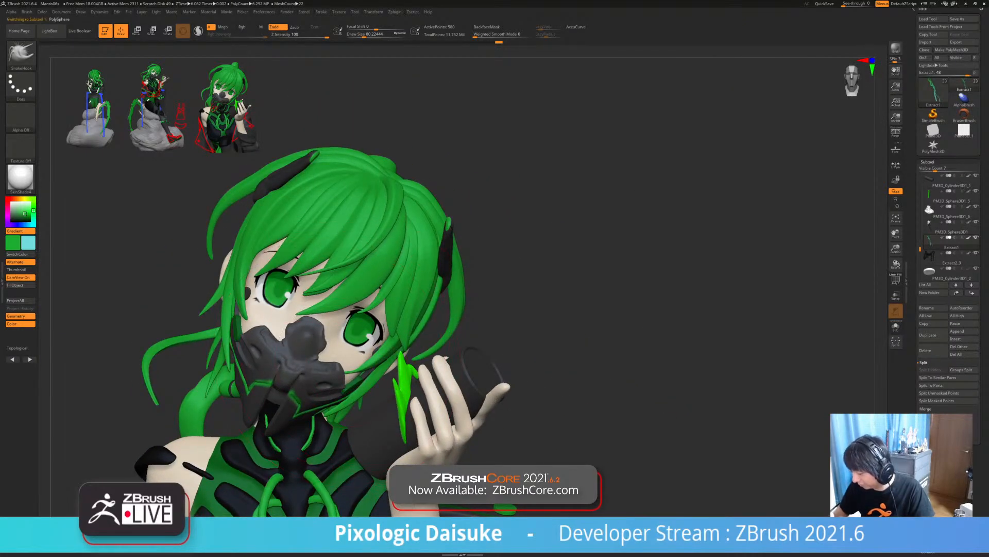
click(895, 326)
alt+drag(619, 216, 590, 296)
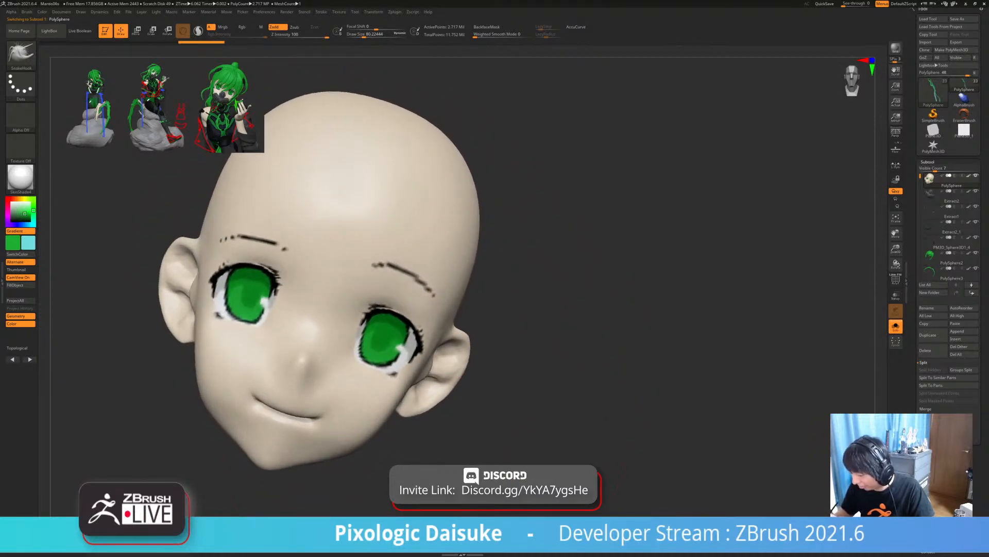
alt+drag(495, 381, 532, 373)
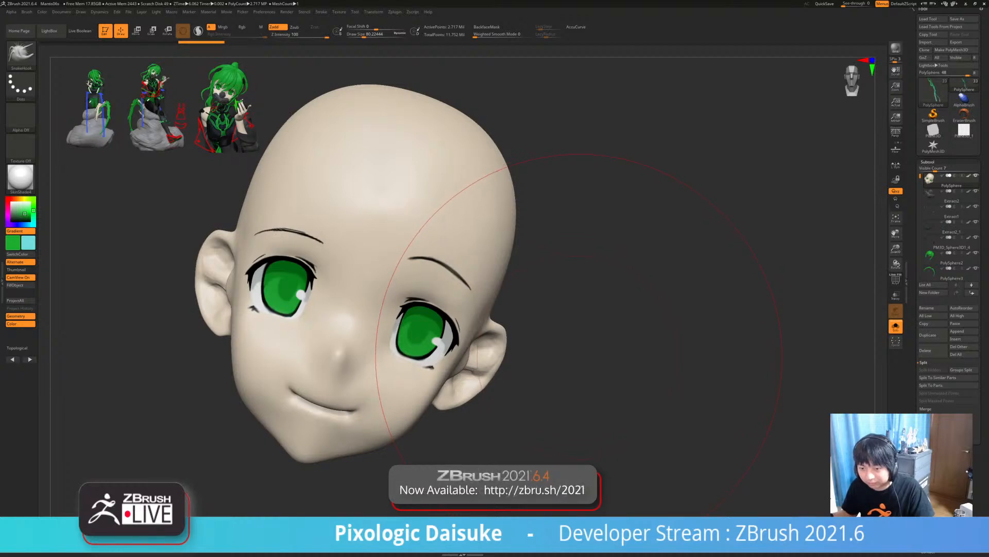
- Compare the painted face with and without the hair and mask, and leave solo view to show the whole figure
drag(539, 355, 518, 363)
key(alt+s)
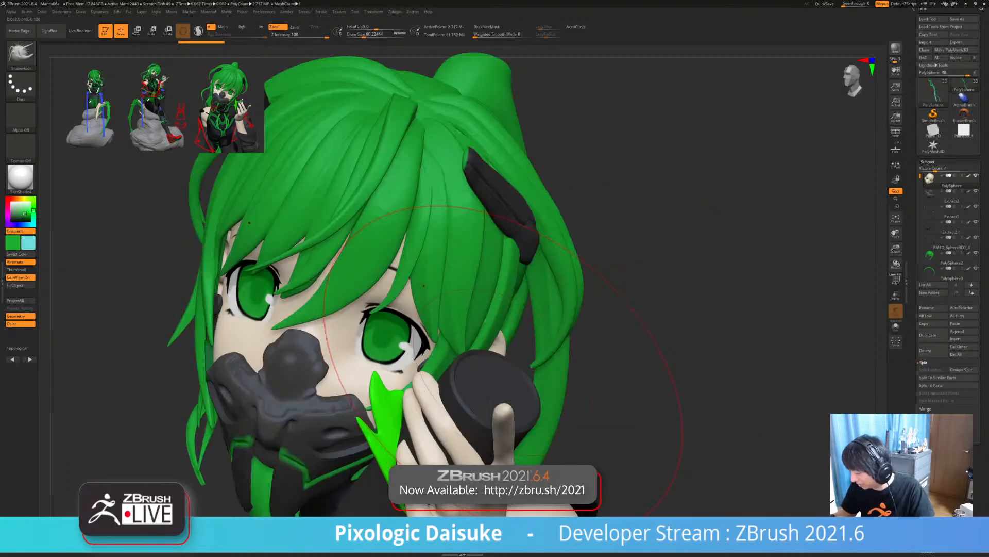
key(alt+s)
key(alt+s)
right_drag(507, 379, 473, 379)
key(alt+s)
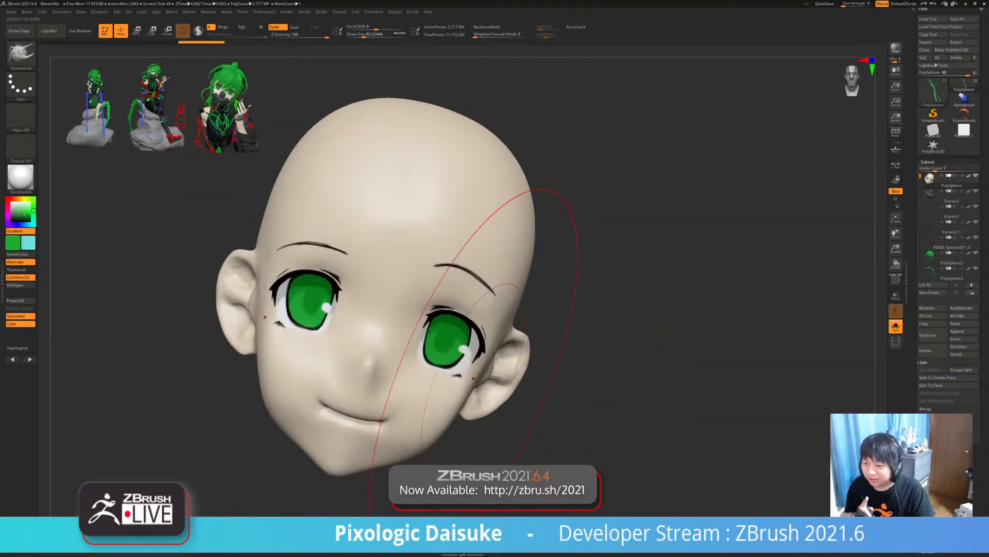
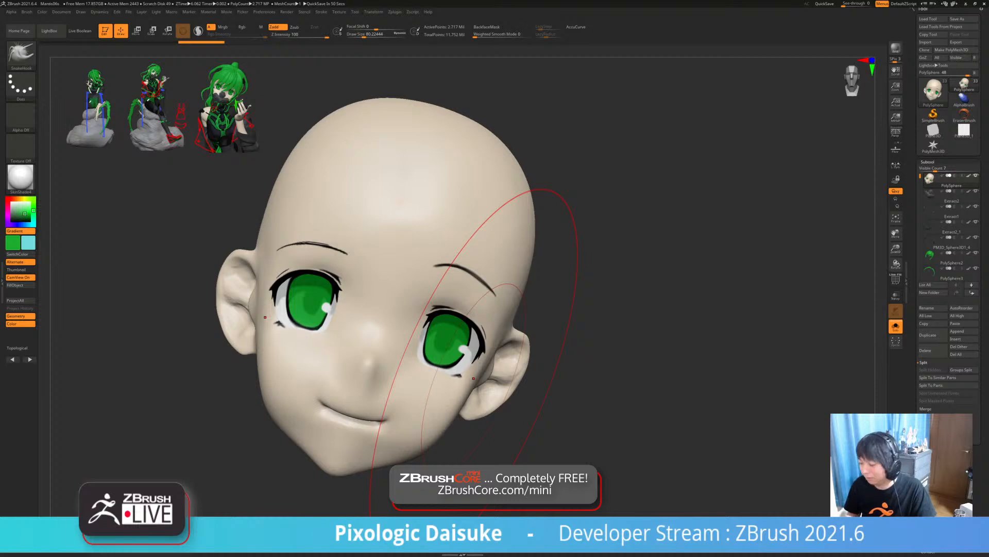
mouse_move(474, 379)
right_down()
mouse_move(381, 384)
mouse_move(531, 379)
mouse_move(377, 375)
mouse_move(378, 288)
mouse_move(502, 284)
mouse_move(461, 165)
right_up()
key(alt+s)
mouse_move(461, 165)
ctrl+right_down()
mouse_move(460, 103)
mouse_move(437, 67)
mouse_move(653, 77)
ctrl+right_up()
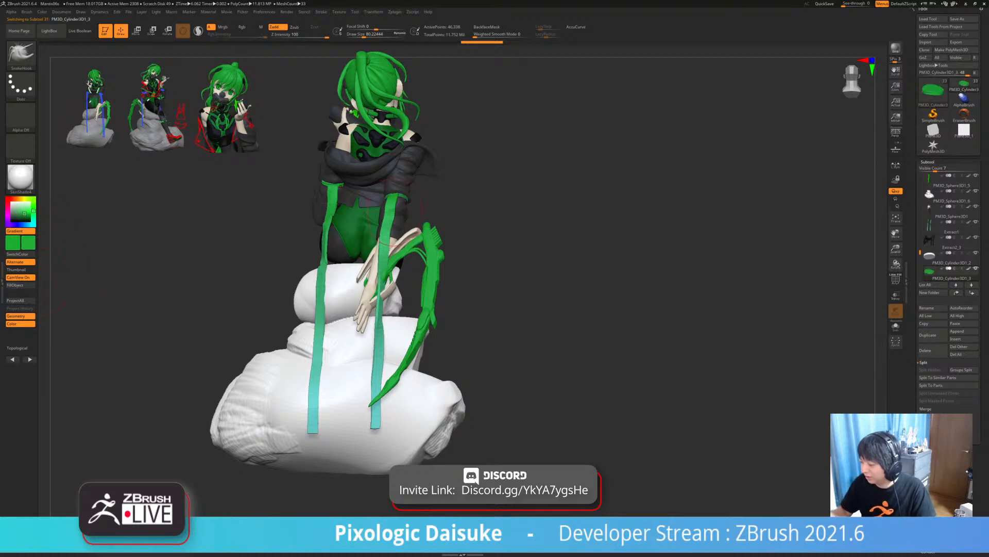
- Select the hanging straps' subtool and check it in solo view and with the polyframe display
mouse_move(396, 212)
alt+right_down()
mouse_move(383, 263)
mouse_move(175, 288)
mouse_move(221, 273)
mouse_move(333, 279)
alt+right_up()
right_drag(335, 336, 386, 363)
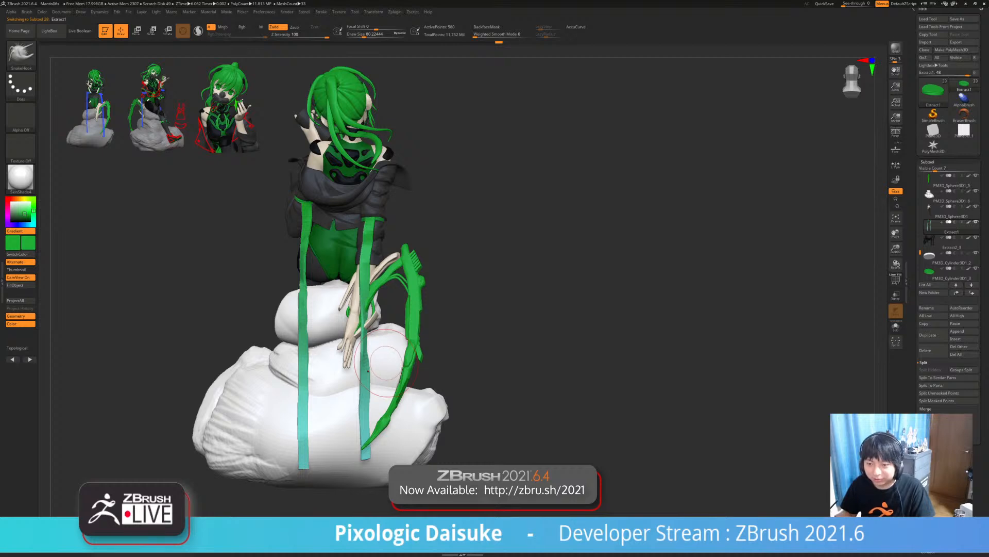
key(alt+s)
key(alt+s)
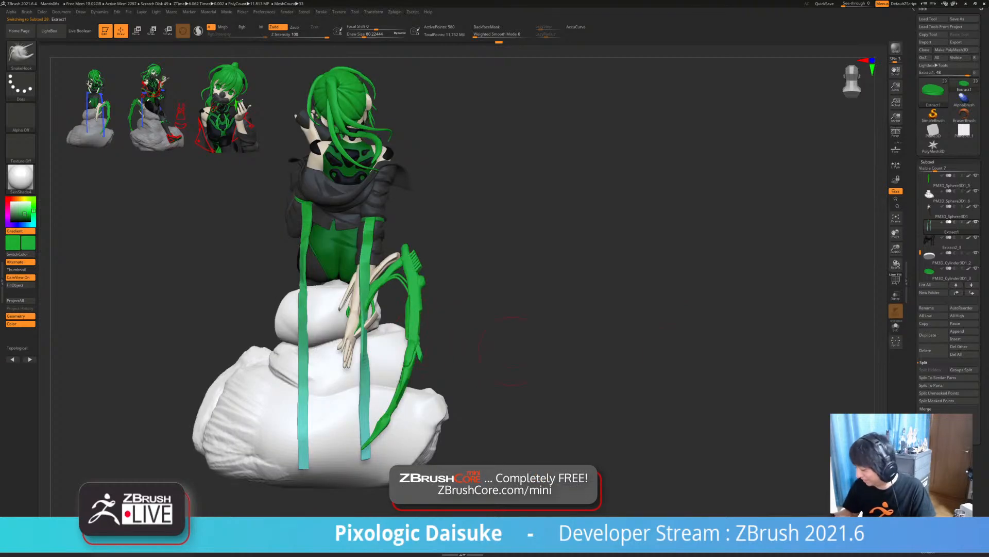
click(896, 280)
click(896, 281)
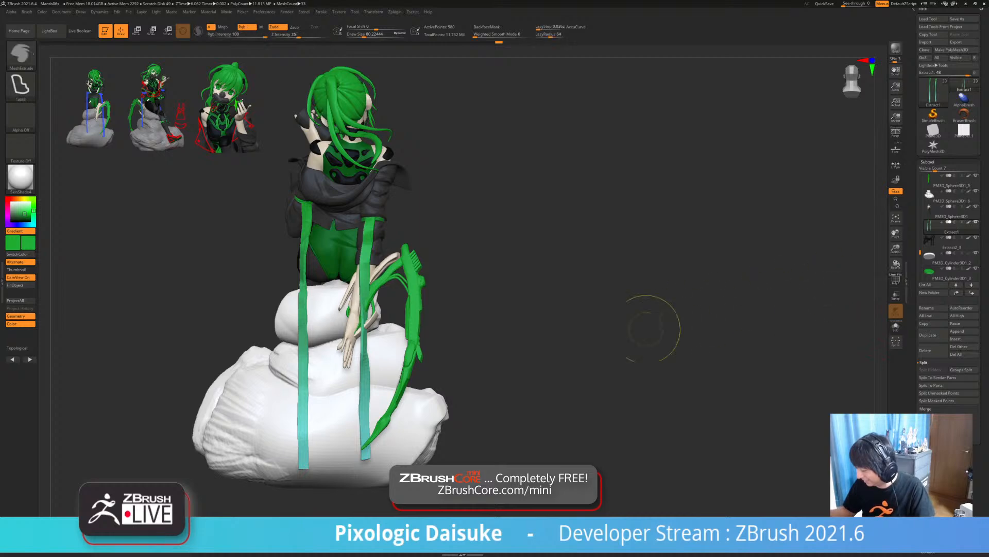
- Undo a trial smoothing stroke and turn on dynamic subdivision for the two hanging straps
mouse_move(364, 324)
right_down()
mouse_move(438, 325)
mouse_move(391, 325)
mouse_move(435, 325)
mouse_move(412, 326)
mouse_move(412, 371)
mouse_move(444, 372)
right_up()
mouse_move(235, 253)
shift+mouse_down()
mouse_move(244, 267)
mouse_move(252, 258)
shift+mouse_up()
key(ctrl+z)
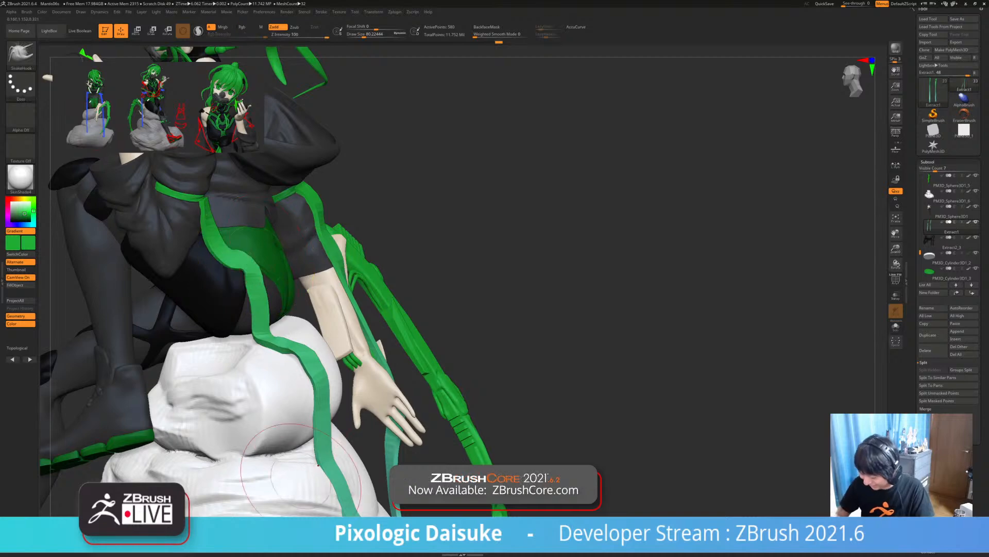
key(d)
key(shift+d)
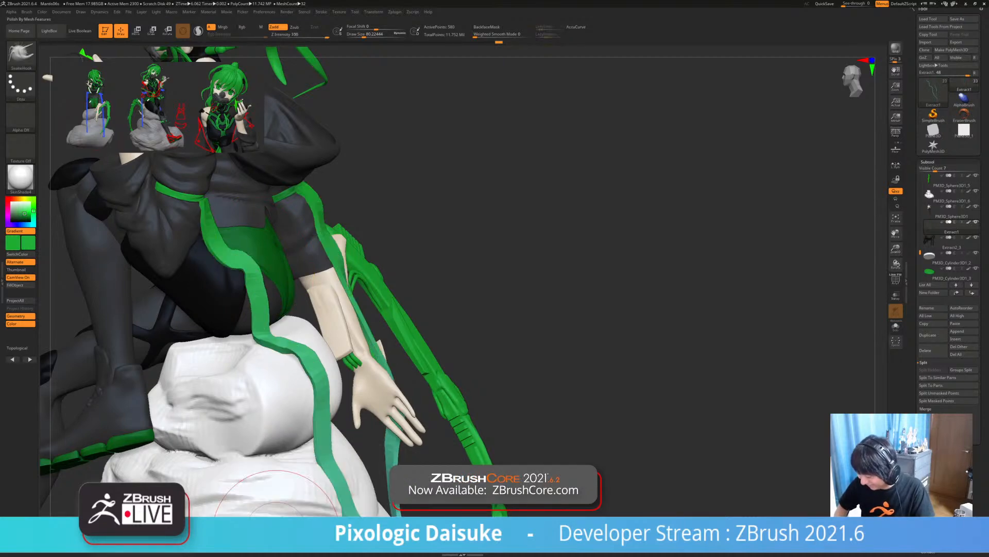
key(d)
- Reshape the straps around the hip and arm with SnakeHook, reducing the draw size to about 51.2
mouse_move(276, 532)
ctrl+right_down()
mouse_move(276, 479)
mouse_move(299, 426)
mouse_move(227, 479)
mouse_move(263, 427)
mouse_move(356, 425)
ctrl+right_up()
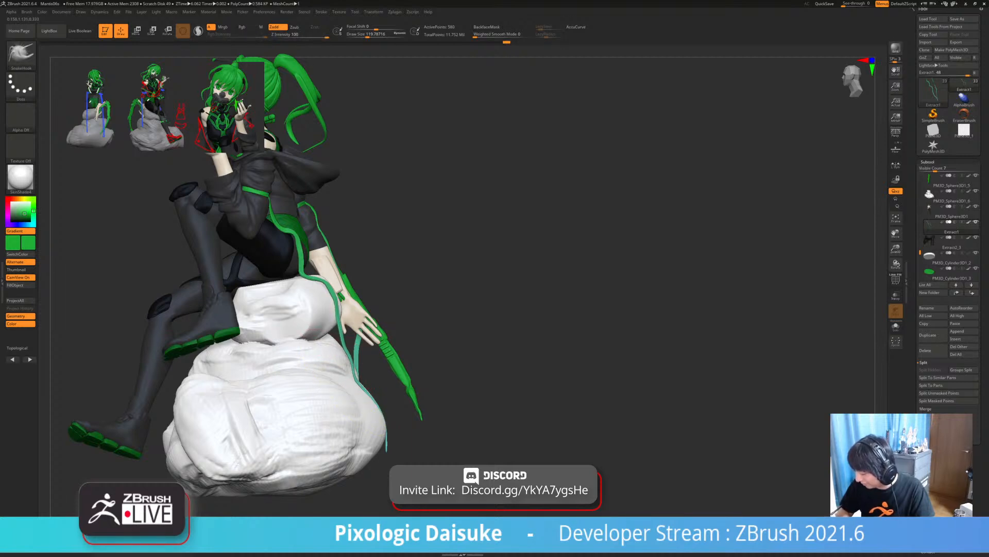
ctrl+right_drag(335, 313, 333, 348)
drag(304, 258, 312, 257)
drag(365, 35, 360, 35)
drag(313, 269, 318, 266)
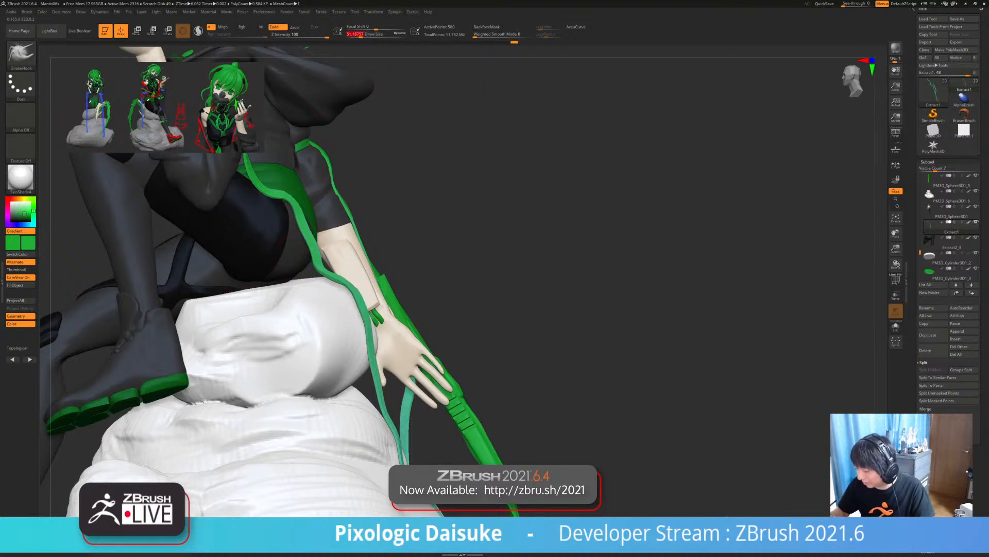
ctrl+right_drag(330, 309, 330, 273)
mouse_move(329, 273)
right_down()
mouse_move(381, 257)
mouse_move(336, 256)
mouse_move(352, 227)
right_up()
drag(321, 230, 329, 228)
right_drag(330, 228, 273, 226)
right_drag(299, 175, 322, 159)
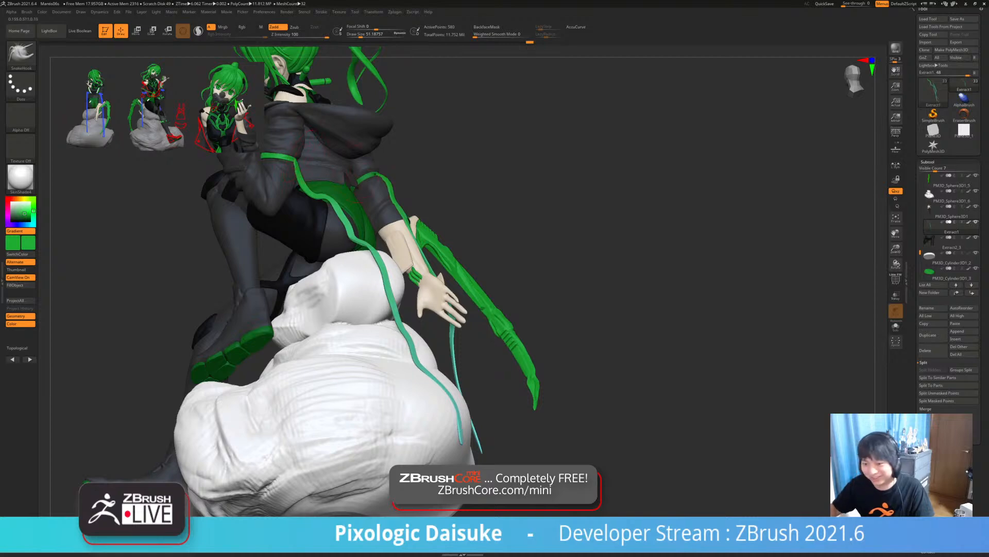
- Try to pull the lower end of one strap into a pointed tip with SnakeHook at a draw size of about 1.03
right_drag(416, 223, 384, 217)
mouse_move(467, 167)
right_down()
mouse_move(411, 149)
mouse_move(397, 175)
mouse_move(392, 121)
right_up()
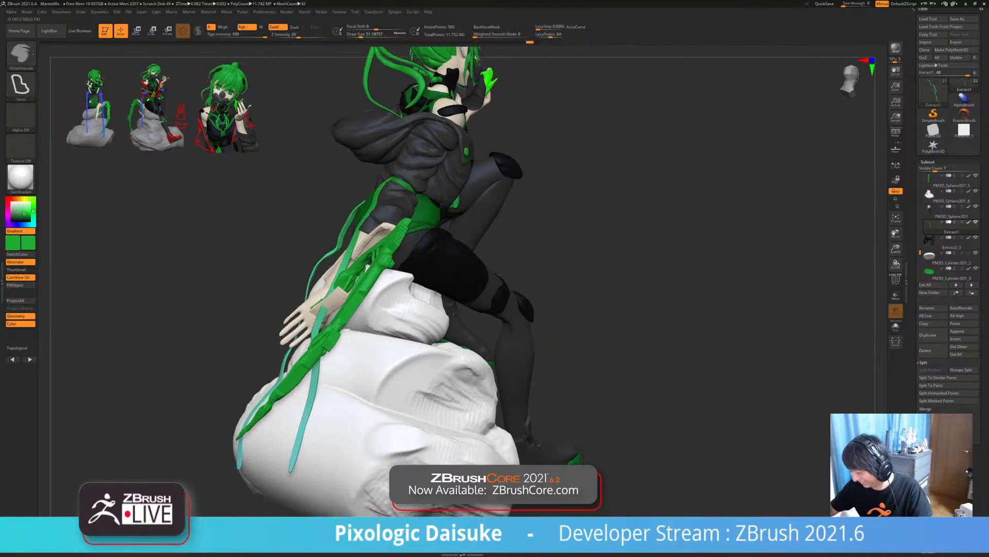
mouse_move(392, 122)
right_down()
mouse_move(479, 126)
mouse_move(479, 212)
right_up()
ctrl+right_drag(340, 366, 339, 420)
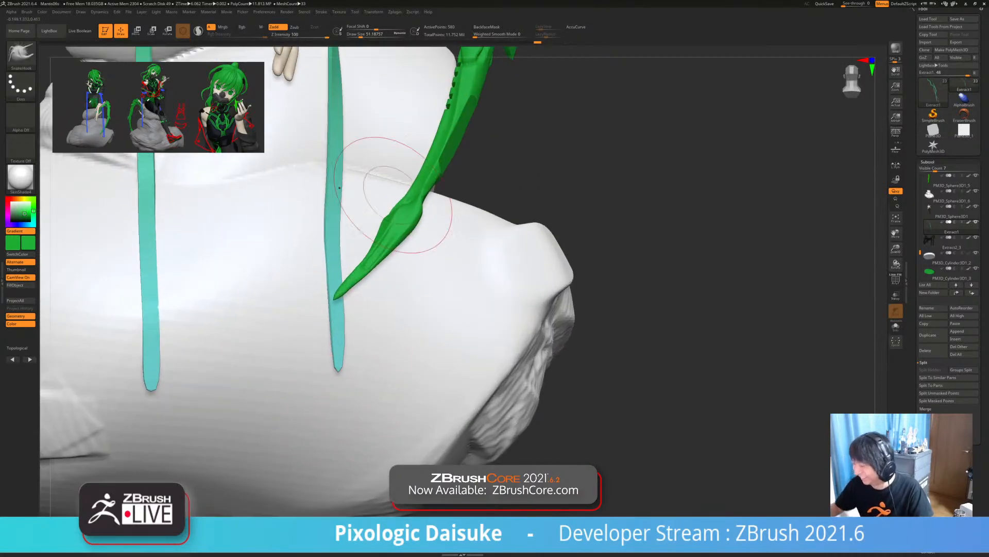
click(353, 35)
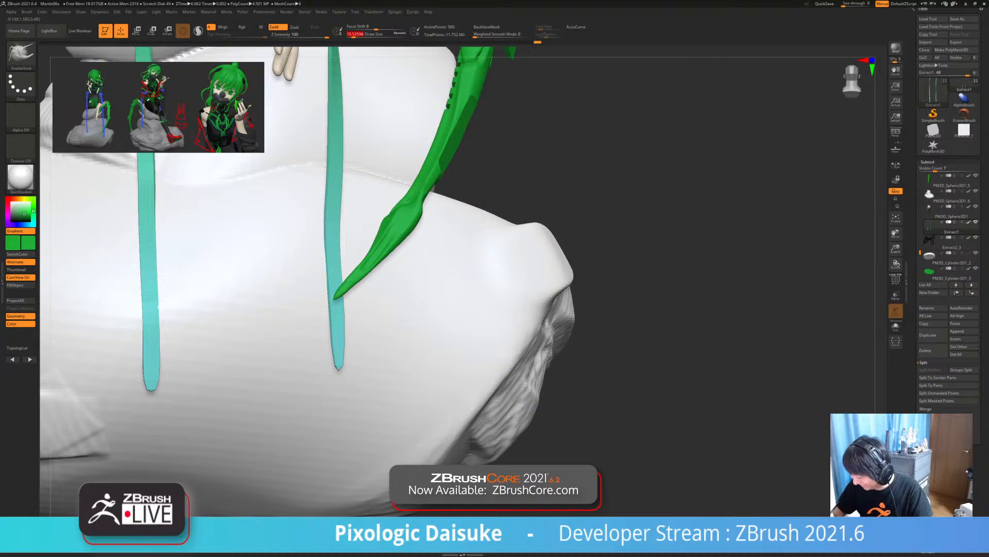
key(shift+f)
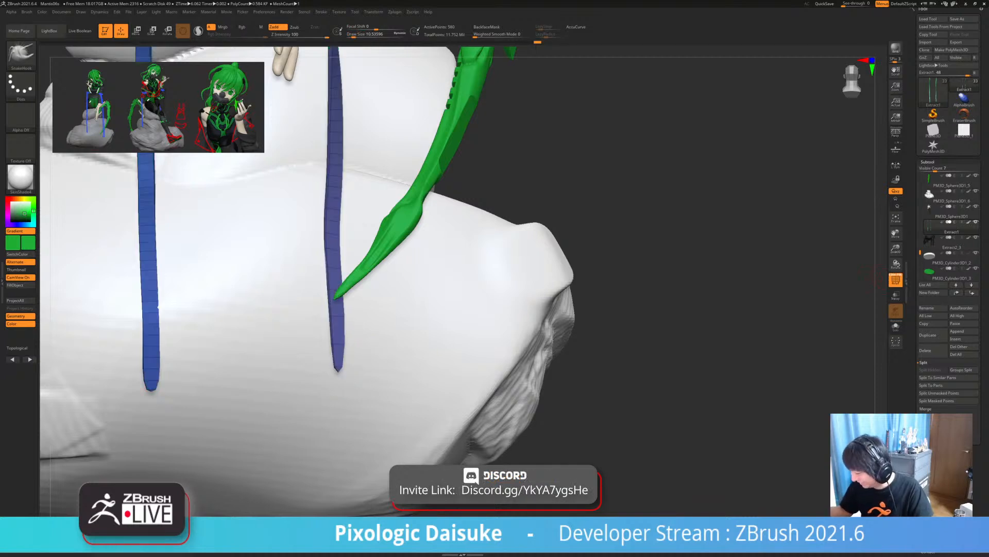
ctrl+right_drag(335, 365, 339, 419)
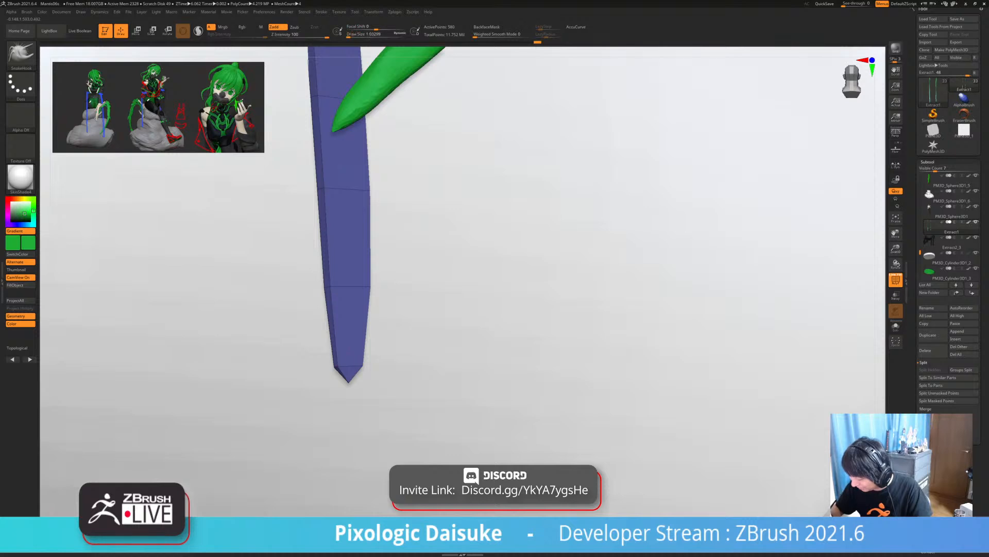
ctrl+right_drag(362, 366, 364, 329)
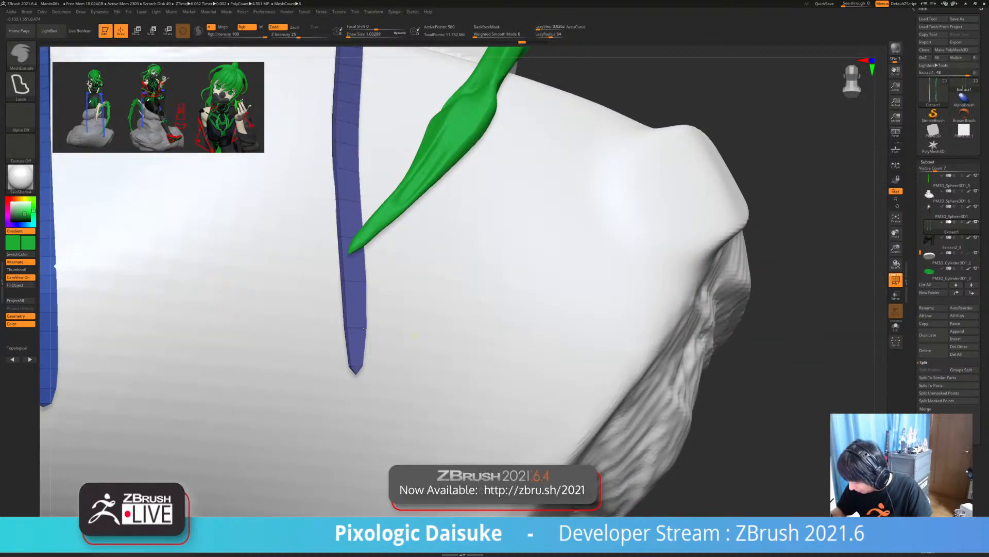
- Turn off dynamic subdivision, remesh the straps with ZRemesher and hide the polyframe display
mouse_move(376, 374)
alt+right_down()
mouse_move(369, 331)
mouse_move(371, 409)
mouse_move(361, 364)
mouse_move(393, 477)
mouse_move(384, 395)
mouse_move(418, 406)
alt+right_up()
key(shift+d)
key(b)
key(s)
key(h)
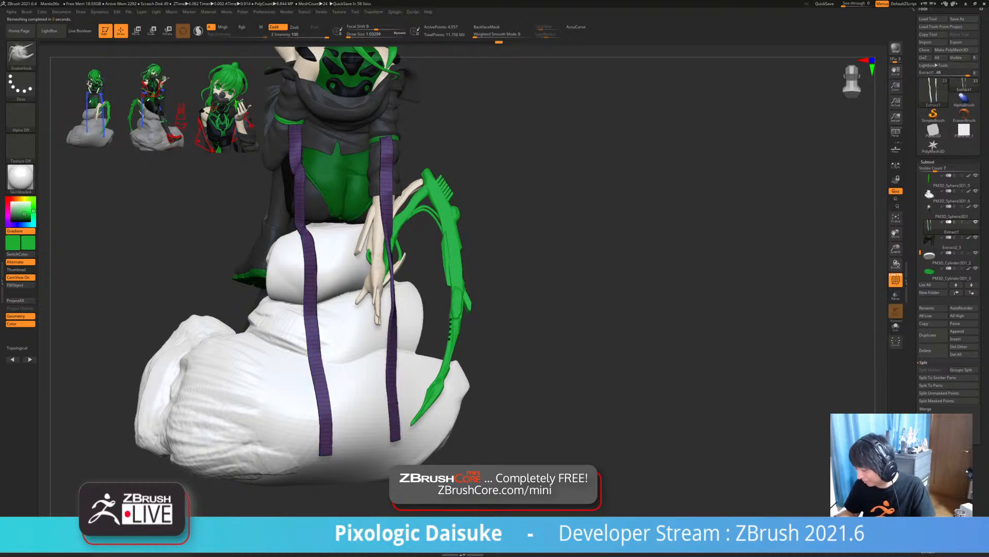
right_drag(390, 437, 345, 437)
key(shift+f)
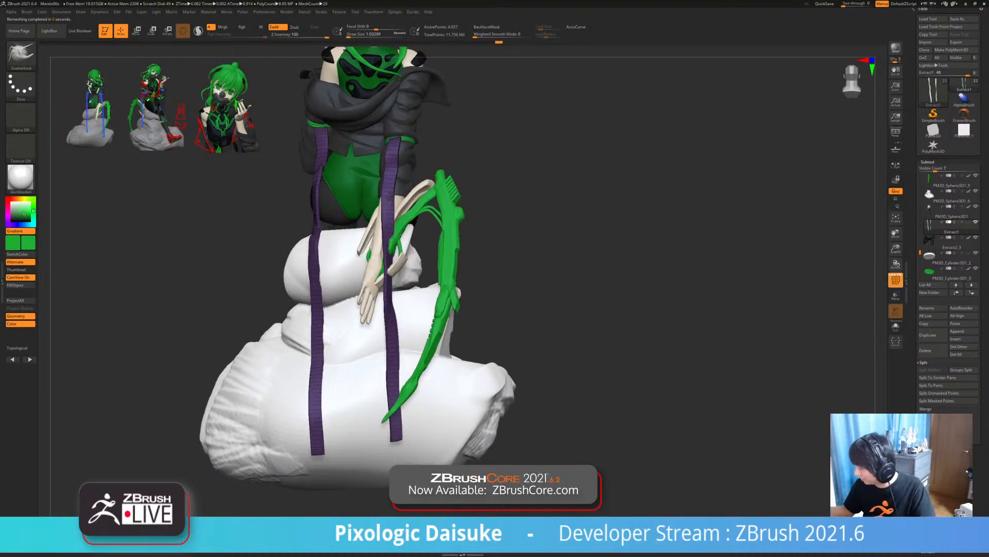
- Undo the first strap remesh, step through the earlier strap states and remesh the straps again with ZRemesher
key(ctrl+z)
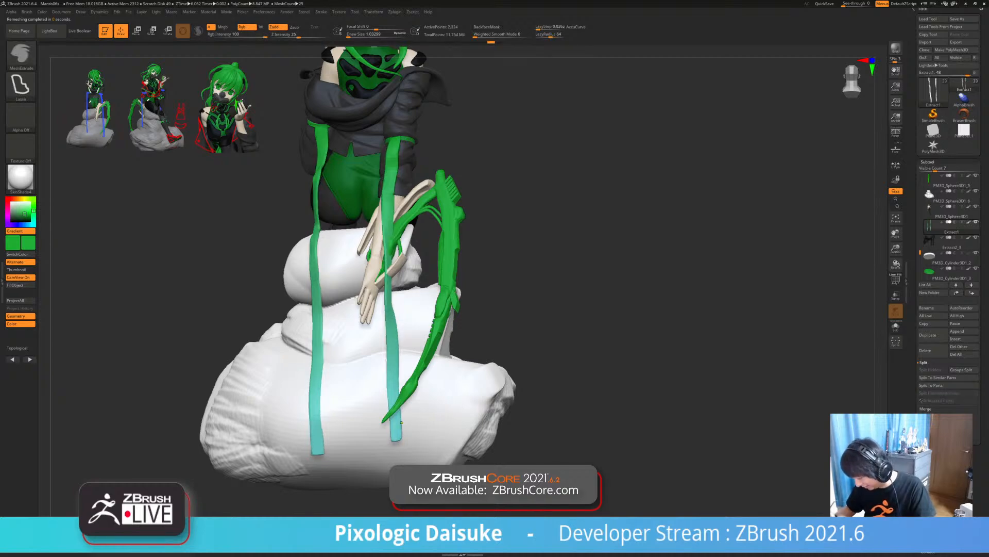
key(ctrl+z)
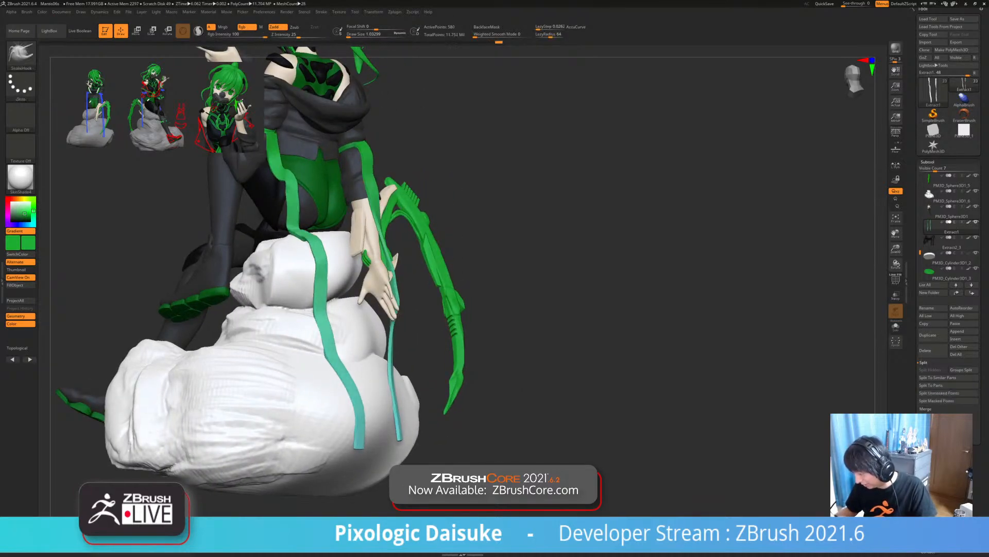
key(ctrl+shift+z)
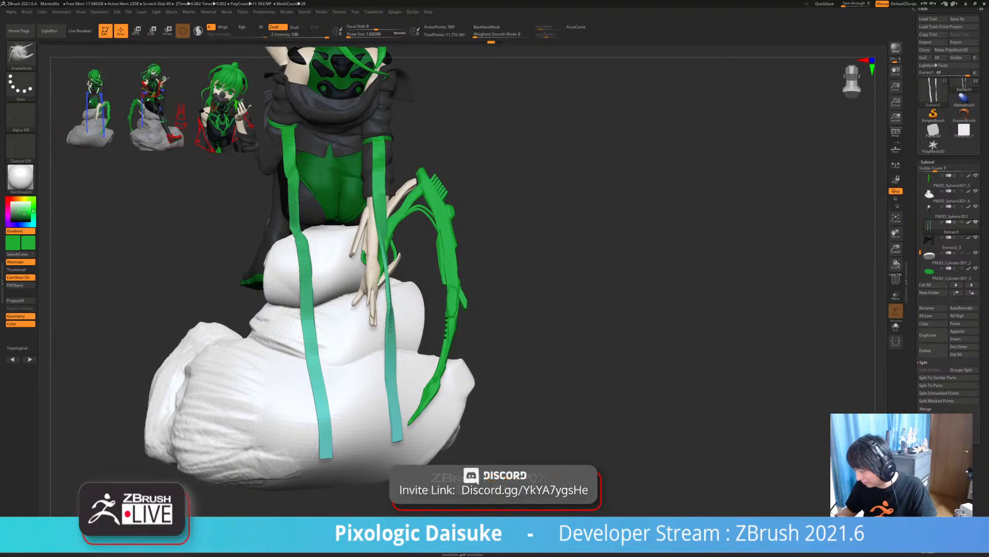
key(ctrl+shift+z)
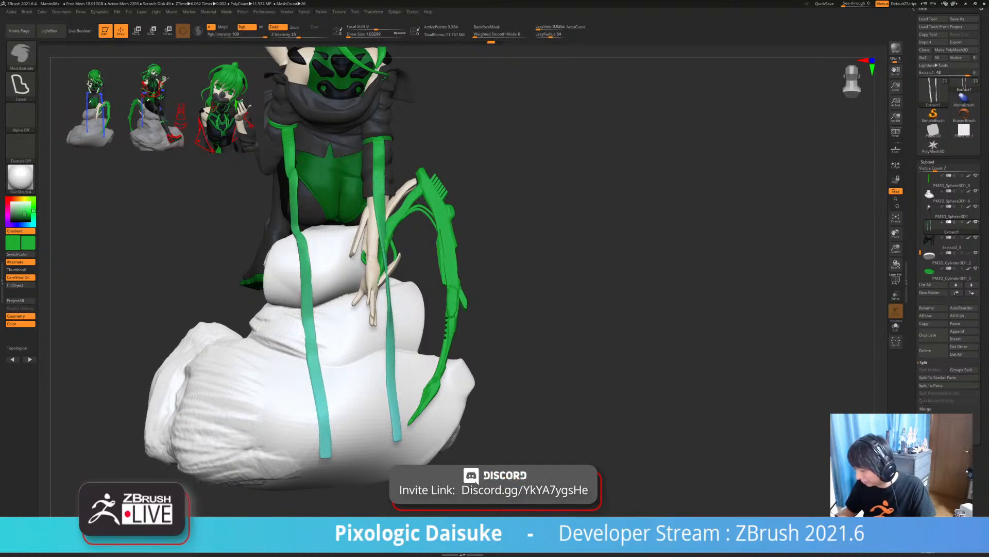
key(ctrl+shift+z)
key(ctrl+z)
key(ctrl+z)
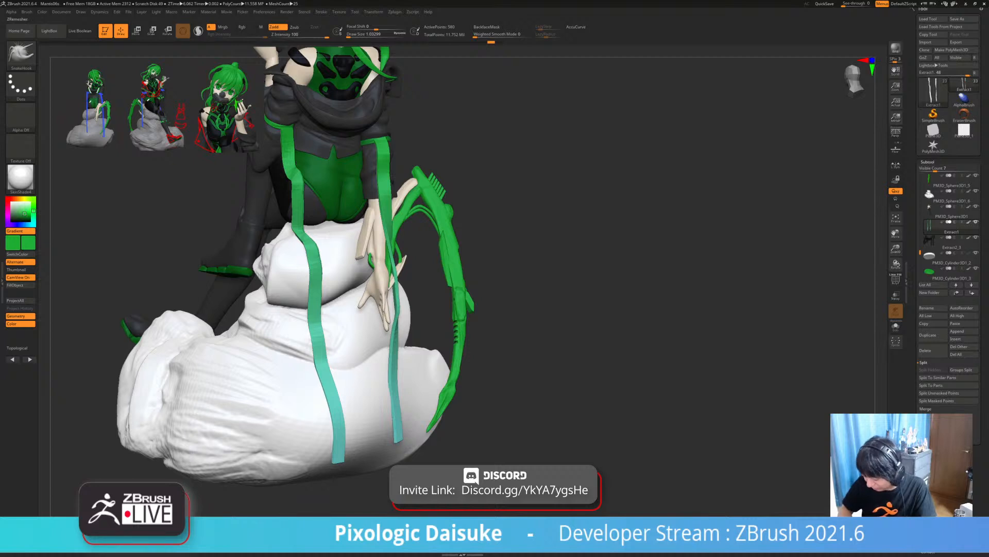
key(ctrl+shift+z)
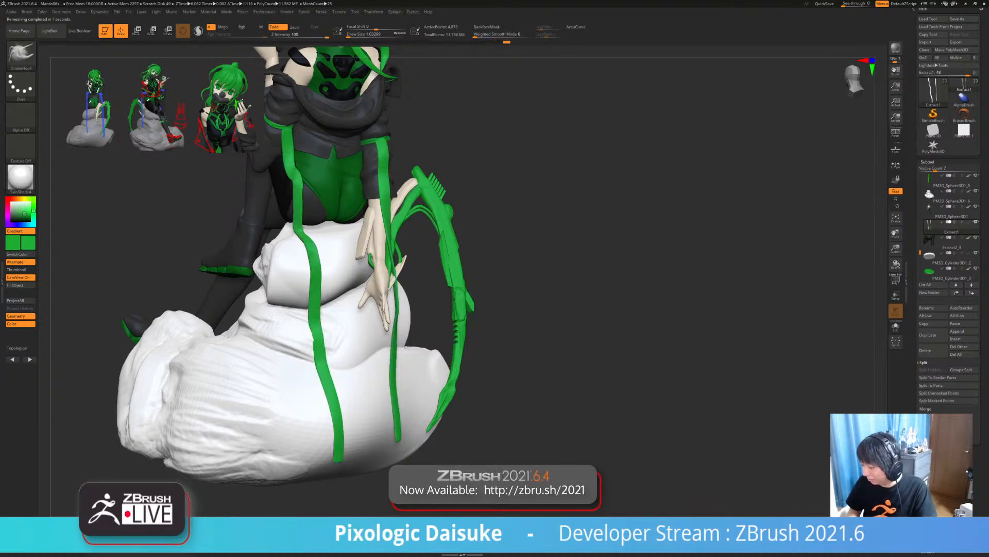
- Mark the gradient-coloured state in the undo history and project its geometry and polypaint onto the remeshed straps
mouse_move(669, 288)
mouse_down()
mouse_move(556, 288)
mouse_move(603, 288)
mouse_up()
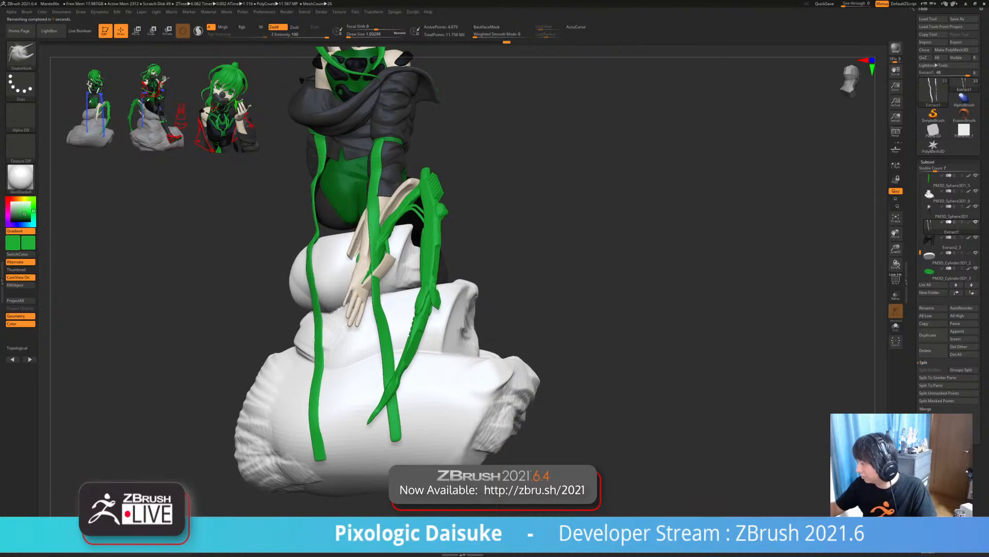
key(ctrl+z)
key(ctrl+shift+z)
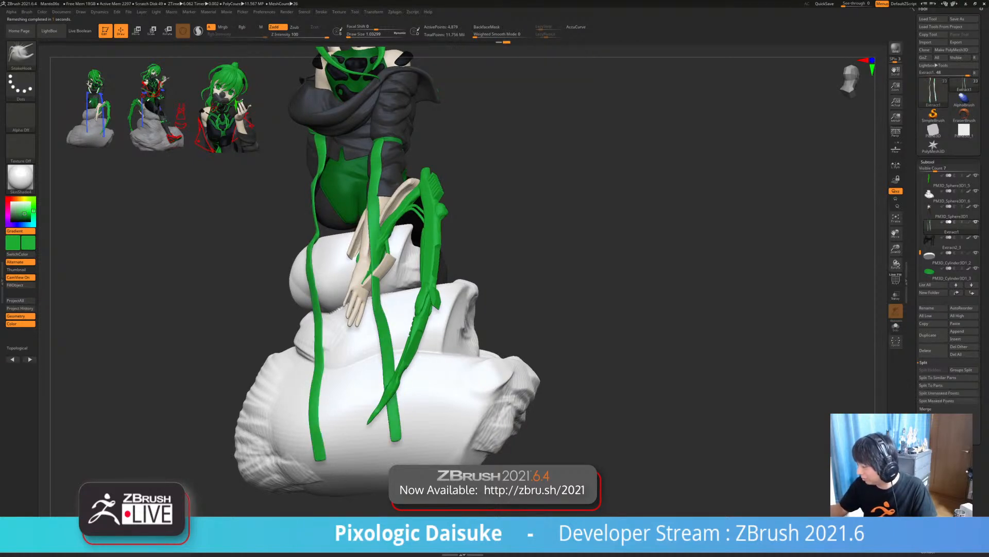
drag(603, 289, 551, 288)
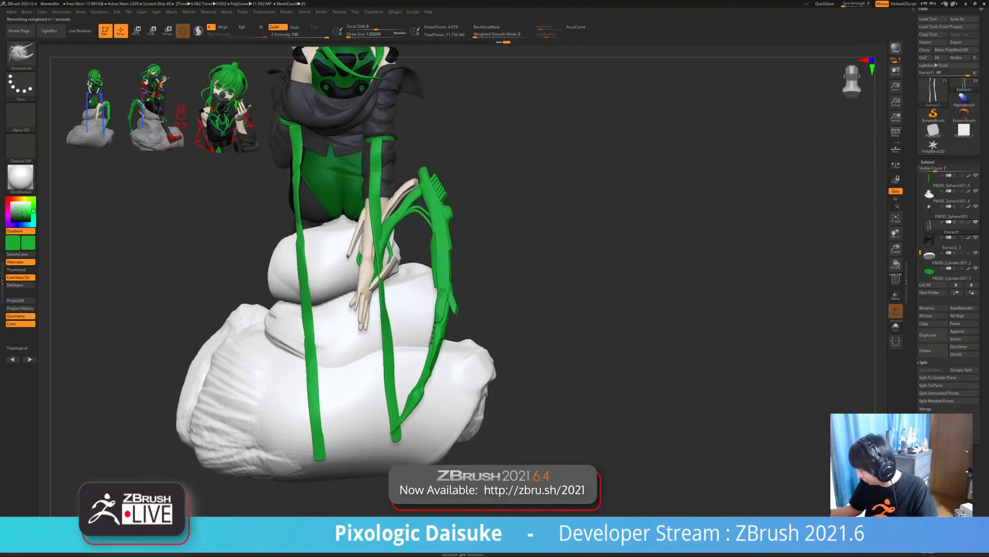
click(926, 432)
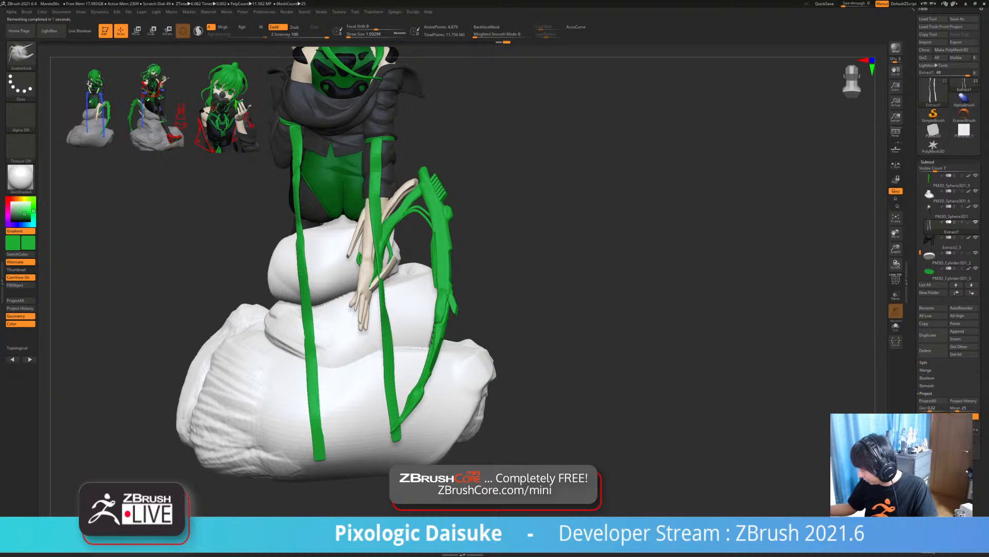
click(964, 401)
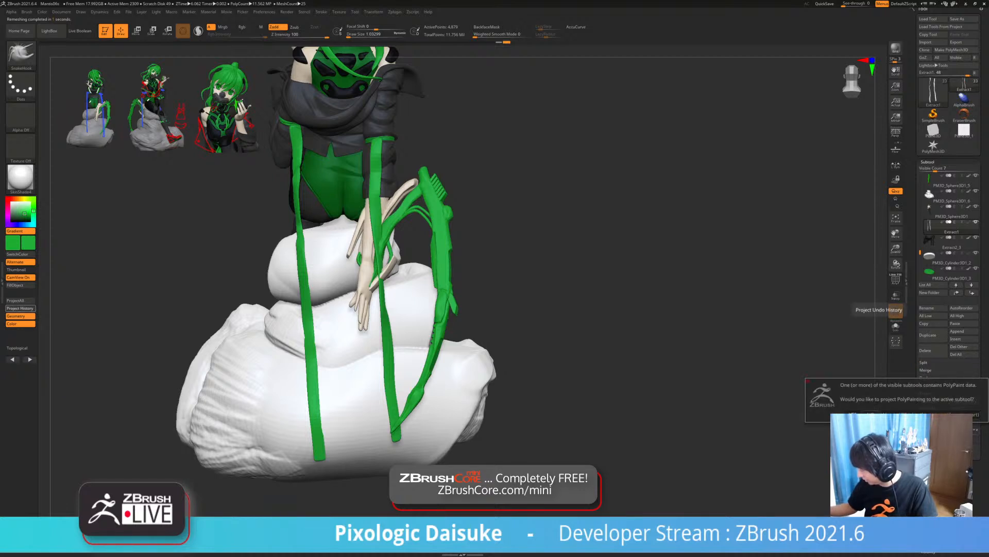
click(852, 414)
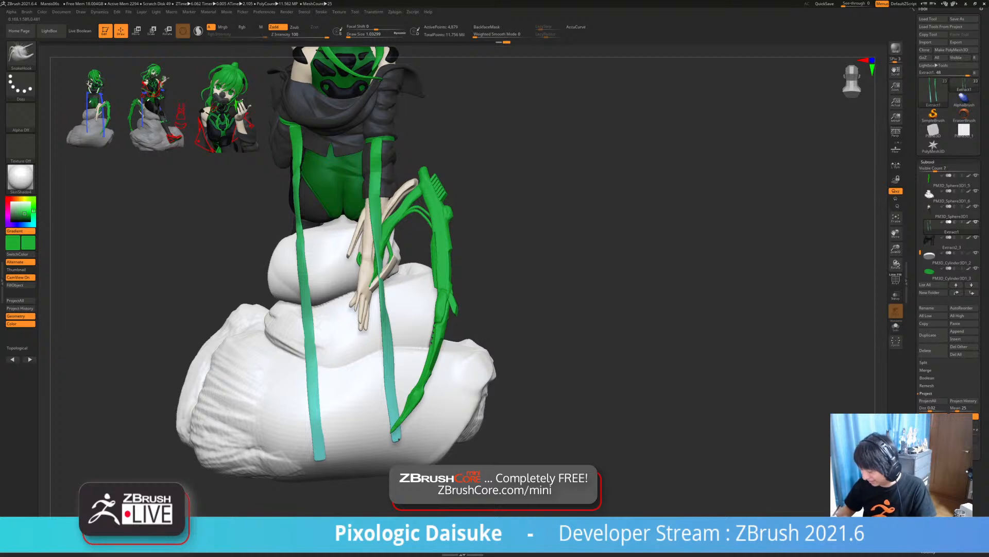
- Mark the smoother subdivided state in the straps' undo history and subdivide the remeshed straps
key(ctrl)
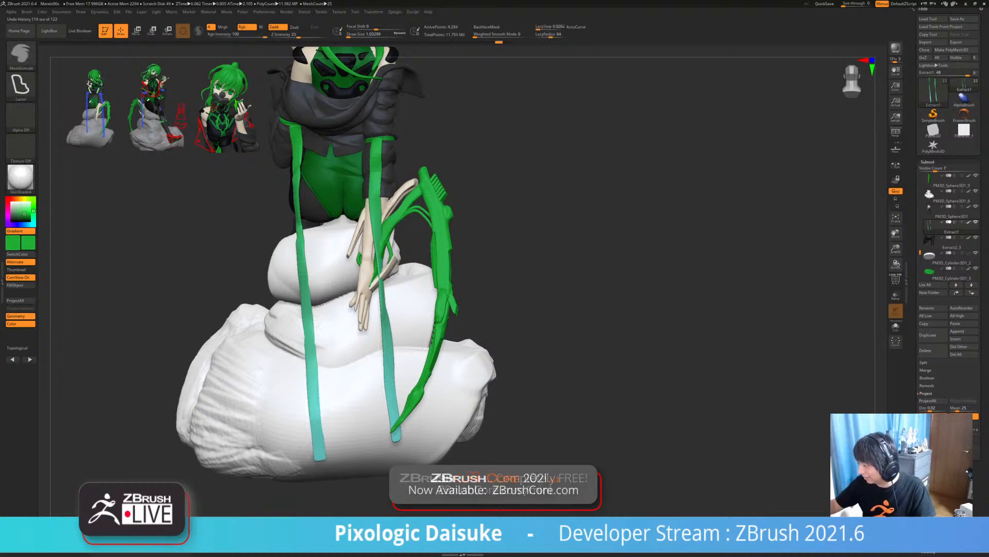
ctrl+click(498, 43)
right_drag(398, 412, 507, 402)
drag(308, 201, 321, 199)
mouse_move(321, 199)
right_down()
mouse_move(170, 206)
mouse_move(314, 205)
right_up()
- Set SelectRect as the selection brush and make SnakeHook active again to work on the straps' upper ends at the sleeves
click(21, 55)
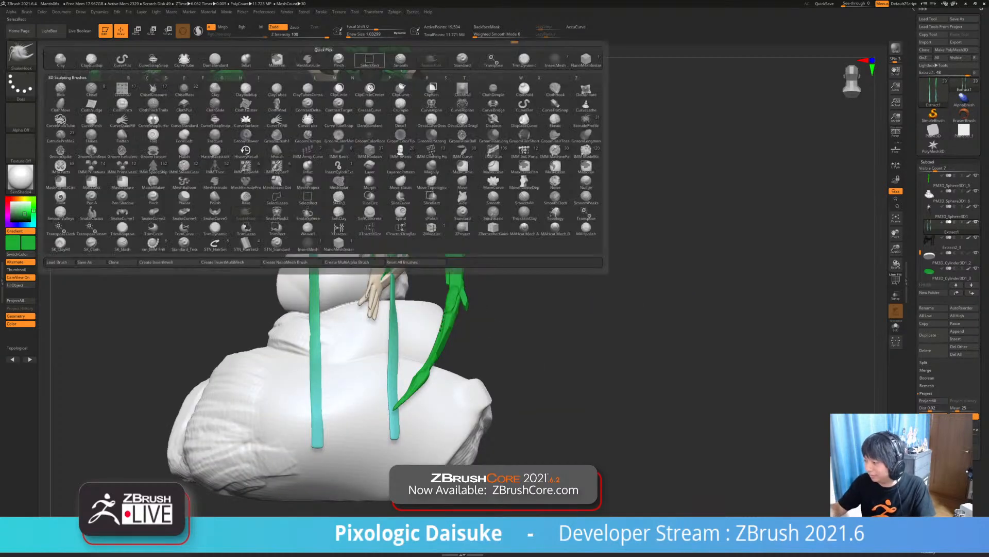
click(370, 60)
alt+right_drag(399, 180, 405, 355)
key(b)
key(s)
key(h)
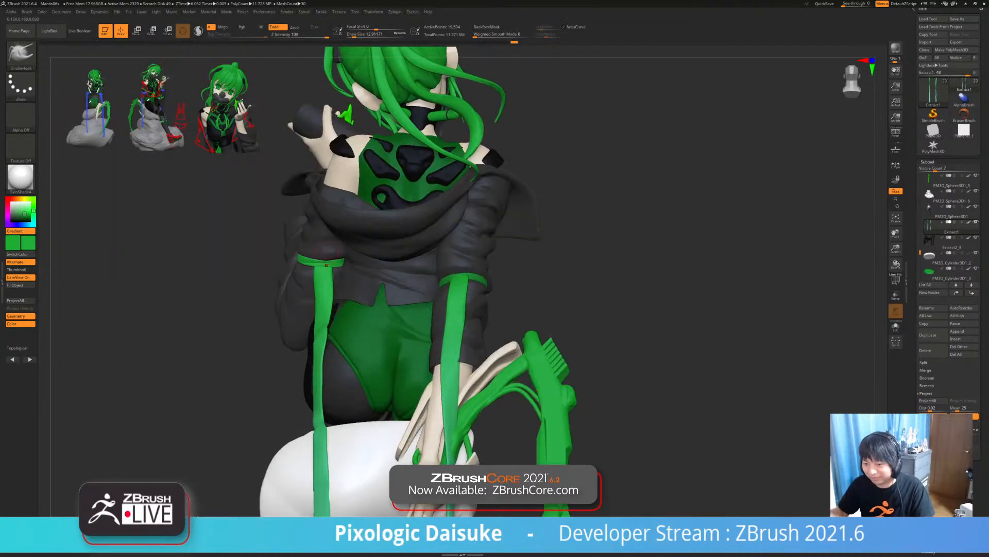
- Smooth and adjust the straps' upper sections just below the sleeve bands with SnakeHook at a draw size of about 54
mouse_move(291, 204)
right_down()
mouse_move(346, 202)
mouse_move(340, 172)
mouse_move(385, 51)
right_up()
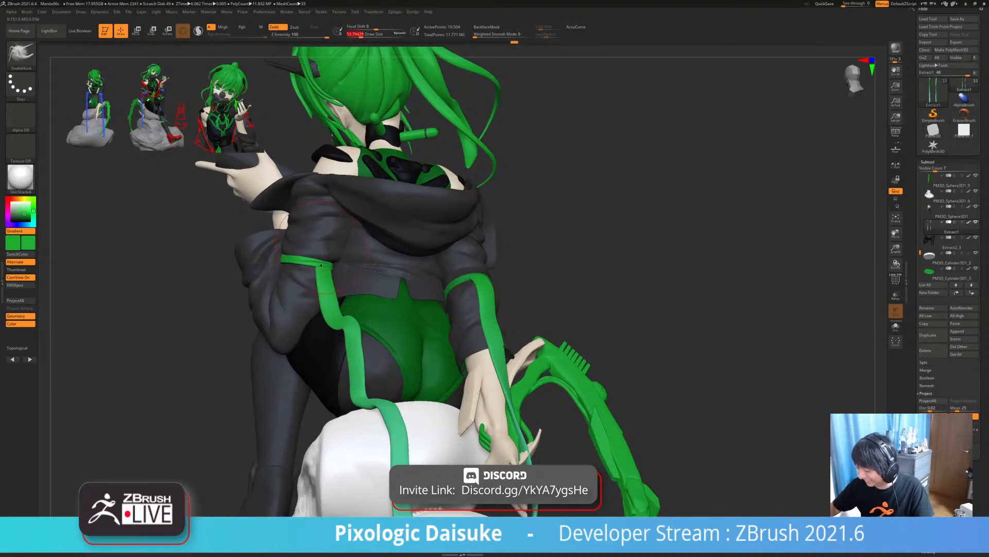
shift+drag(330, 278, 336, 312)
right_drag(336, 288, 297, 381)
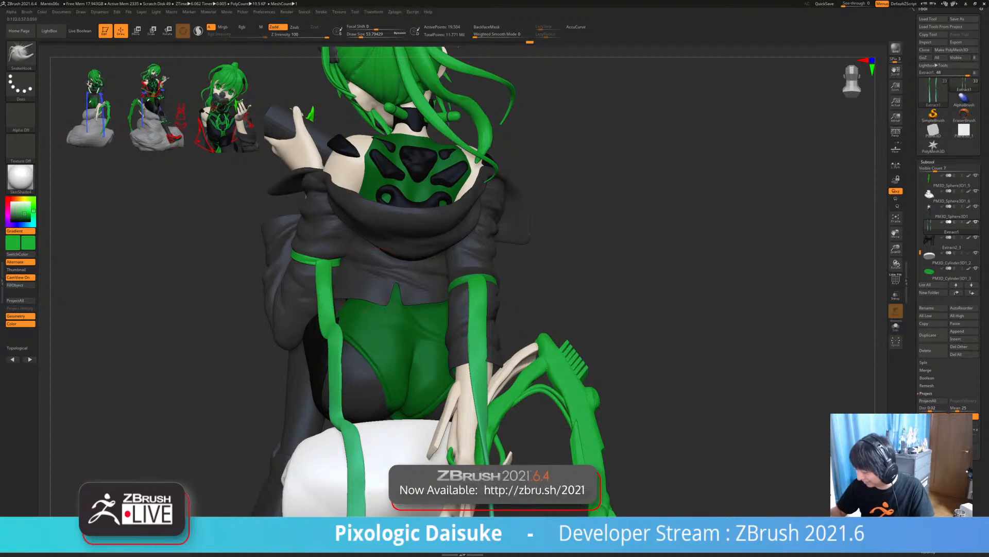
right_drag(380, 276, 367, 316)
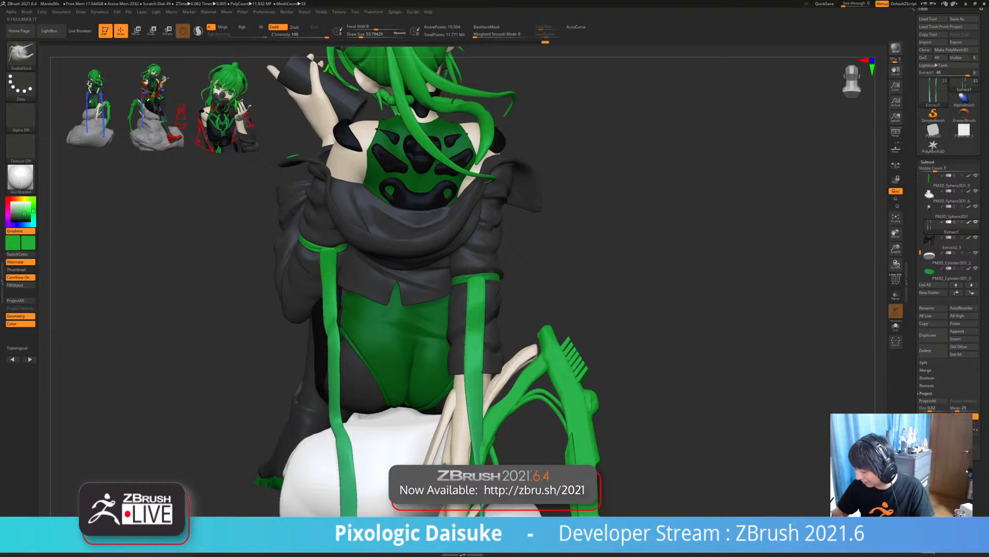
mouse_move(388, 407)
alt+right_down()
mouse_move(371, 365)
mouse_move(374, 346)
mouse_move(390, 344)
alt+right_up()
mouse_move(386, 257)
ctrl+right_down()
mouse_move(387, 299)
mouse_move(395, 253)
mouse_move(383, 240)
ctrl+right_up()
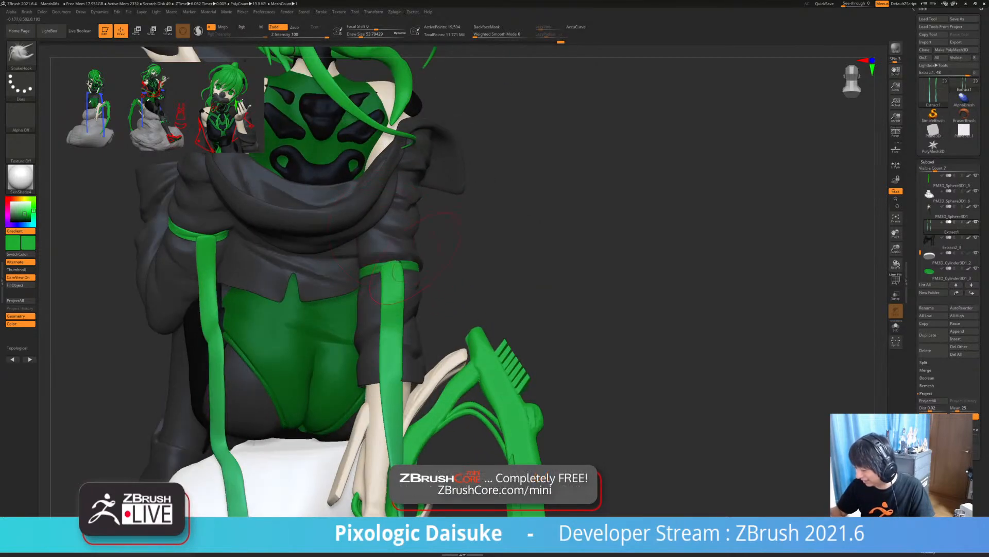
mouse_move(392, 276)
right_down()
mouse_move(402, 280)
mouse_move(400, 272)
mouse_move(402, 291)
mouse_move(389, 294)
right_up()
mouse_move(258, 304)
mouse_down()
mouse_move(425, 321)
mouse_move(376, 278)
mouse_move(353, 306)
mouse_up()
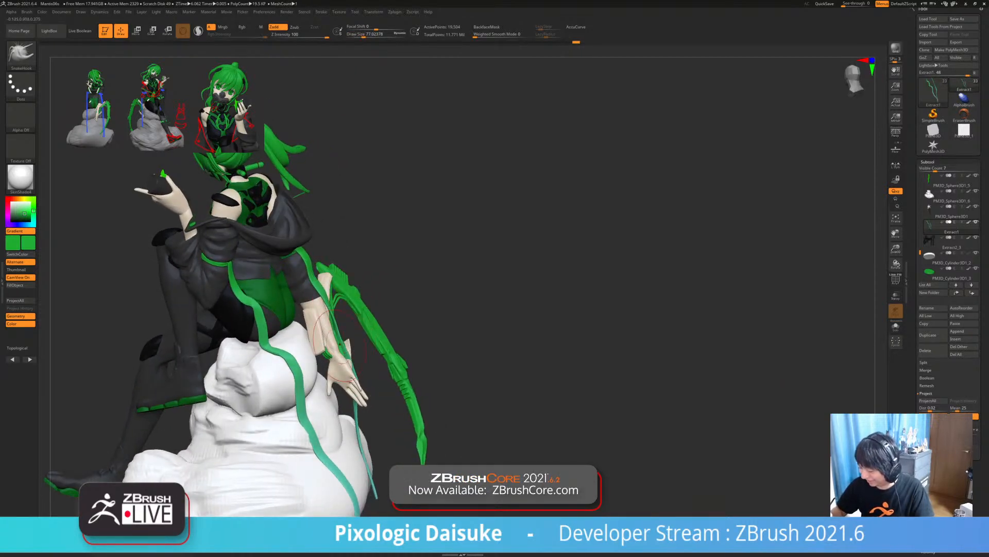
- Adjust the straps' hanging lower ends beside the rock with SnakeHook at a larger draw size and undo the last pull
drag(372, 477, 376, 492)
mouse_move(392, 330)
ctrl+right_down()
mouse_move(386, 278)
mouse_move(247, 274)
mouse_move(201, 294)
ctrl+right_up()
click(371, 35)
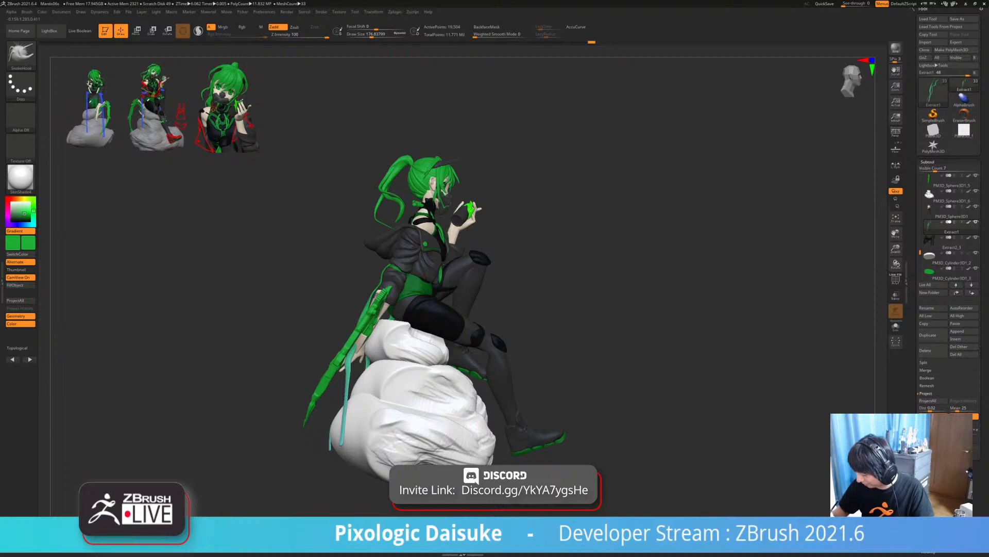
drag(344, 429, 341, 431)
mouse_move(279, 402)
right_down()
mouse_move(325, 402)
mouse_move(219, 389)
mouse_move(335, 397)
mouse_move(320, 399)
mouse_move(400, 355)
right_up()
key(ctrl+z)
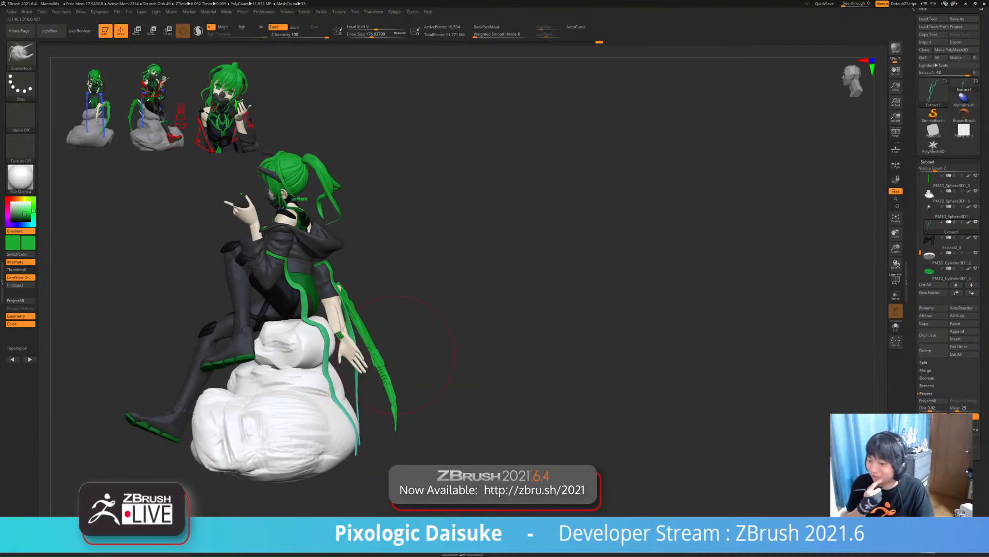
- Rework the raised-arm-side strap's bend over the upper rock with SnakeHook, reducing the draw size to about 23 and undoing a stroke
mouse_move(330, 400)
right_down()
mouse_move(389, 396)
mouse_move(353, 398)
mouse_move(343, 386)
right_up()
click(365, 35)
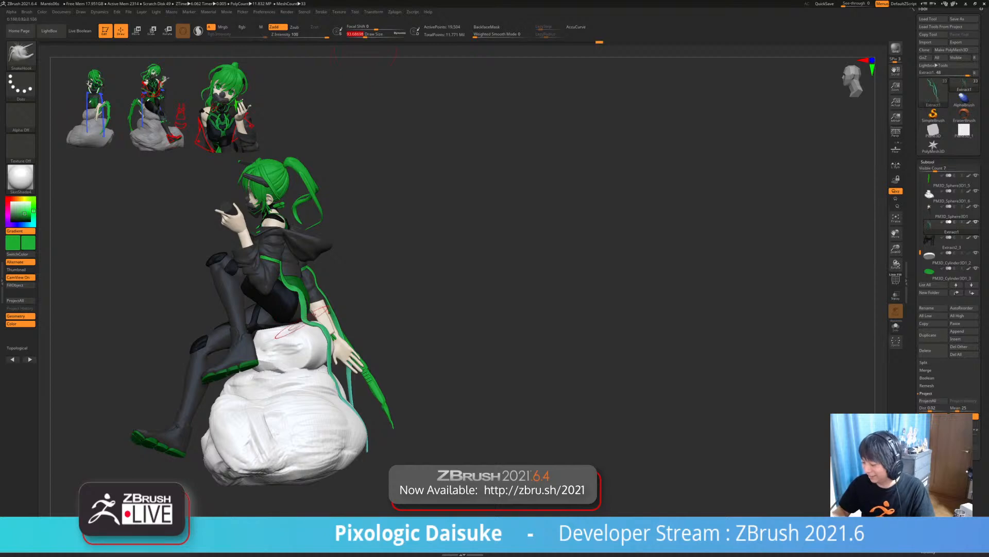
mouse_move(295, 314)
ctrl+right_down()
mouse_move(261, 358)
mouse_move(300, 357)
mouse_move(294, 332)
mouse_move(289, 359)
ctrl+right_up()
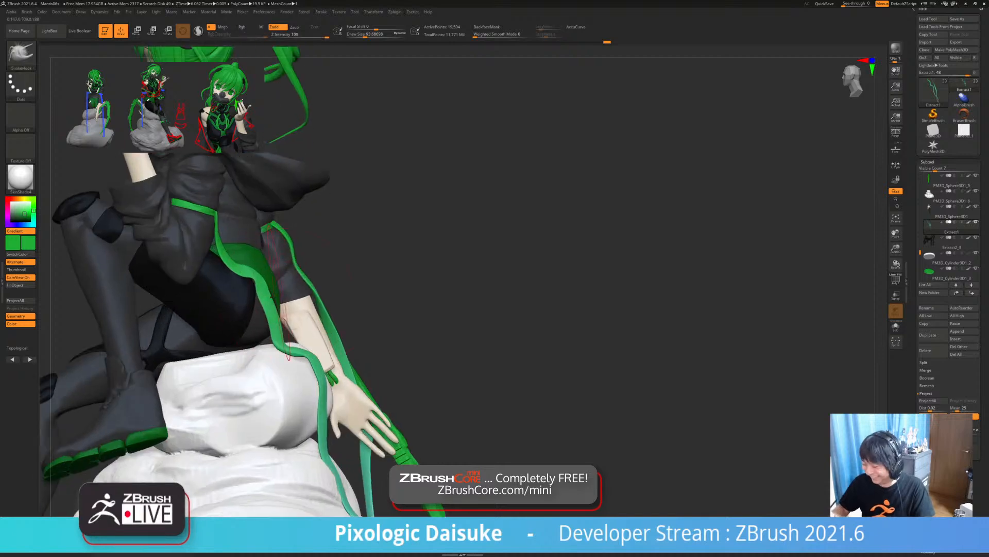
click(357, 34)
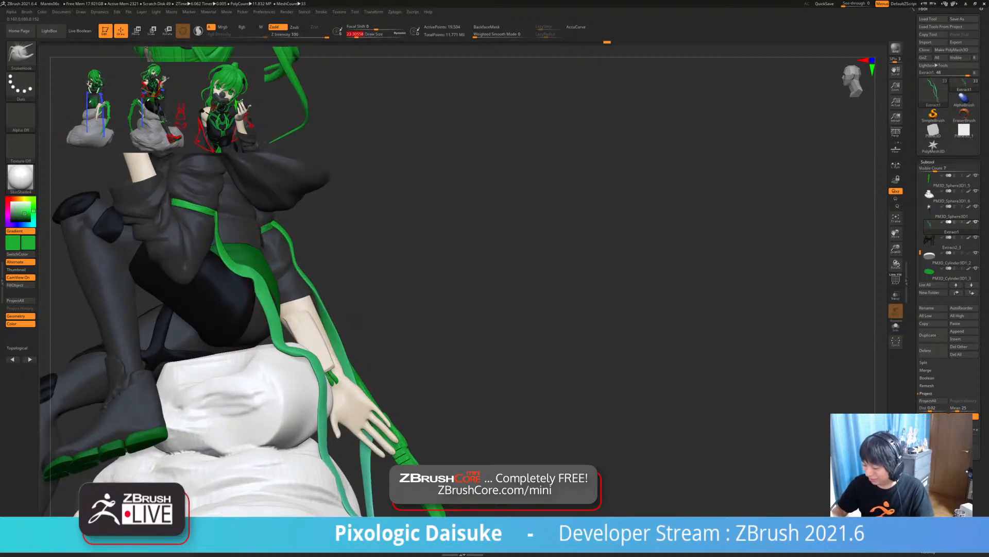
key(ctrl+z)
mouse_move(246, 274)
ctrl+right_down()
mouse_move(244, 261)
mouse_move(281, 289)
mouse_move(246, 262)
ctrl+right_up()
key(alt+s)
key(alt+s)
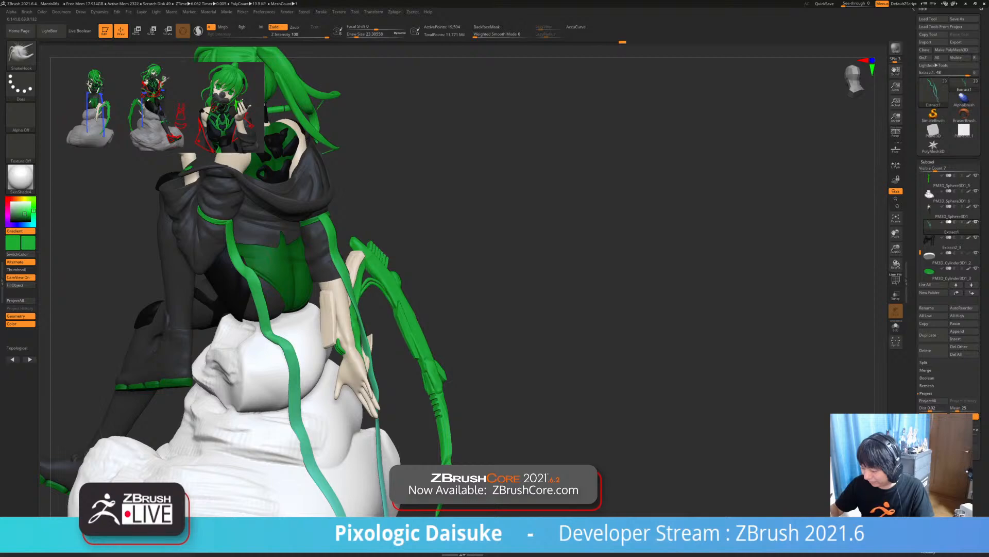
- Nudge the strap's bend outward at the upper rock's edge with SnakeHook at a draw size of about 59, comparing through undo and redo
mouse_move(407, 412)
ctrl+right_down()
mouse_move(408, 345)
mouse_move(238, 334)
ctrl+right_up()
click(365, 35)
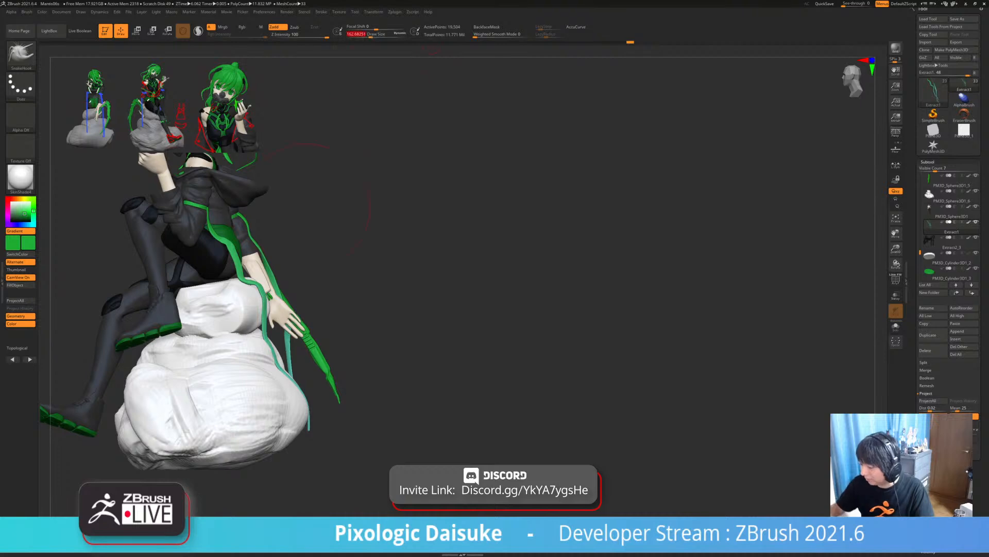
ctrl+right_drag(307, 314, 306, 364)
click(361, 36)
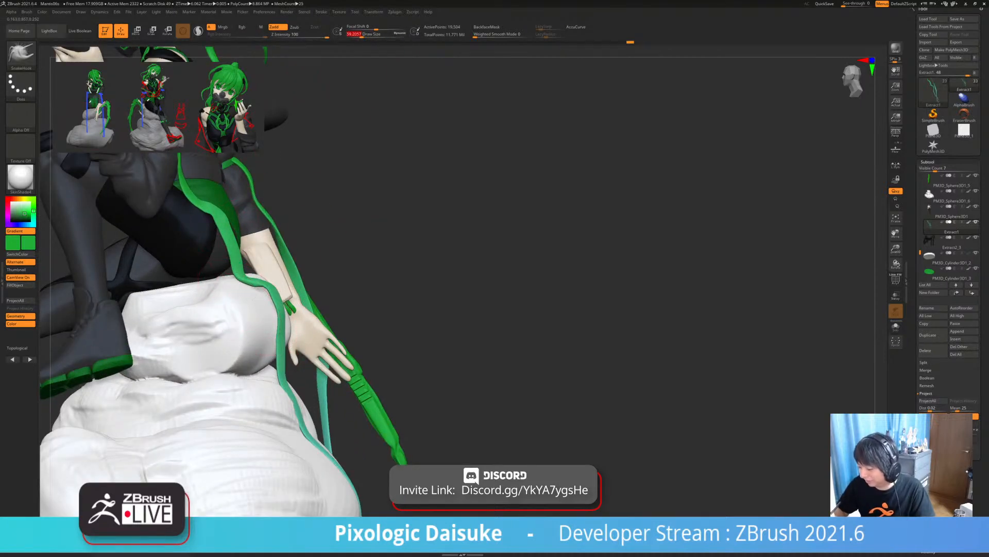
drag(266, 295, 275, 291)
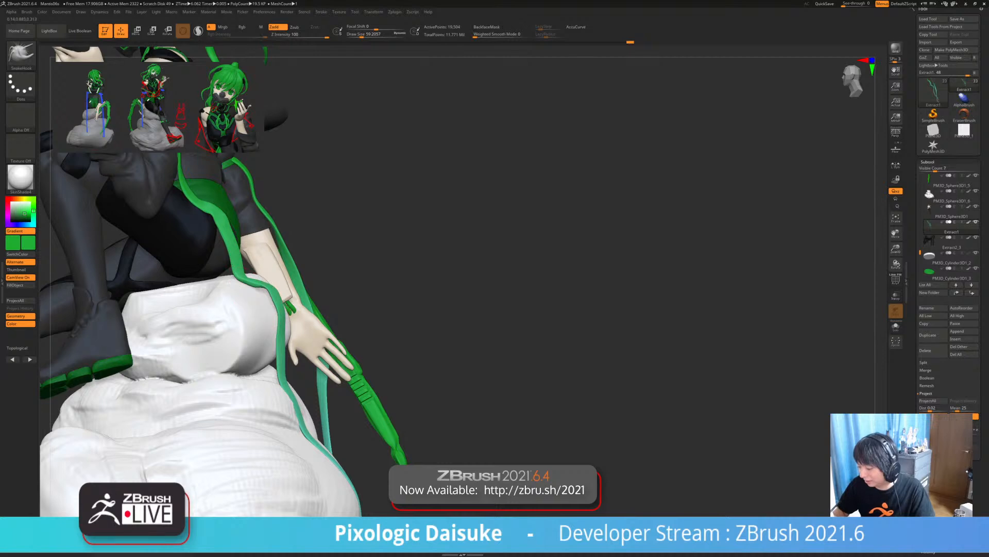
key(ctrl+z)
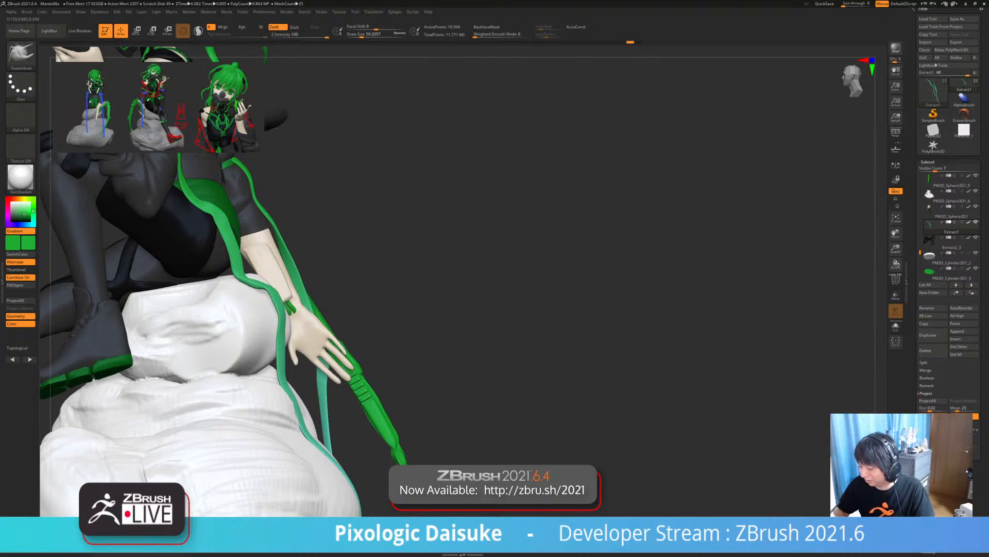
key(ctrl+shift+z)
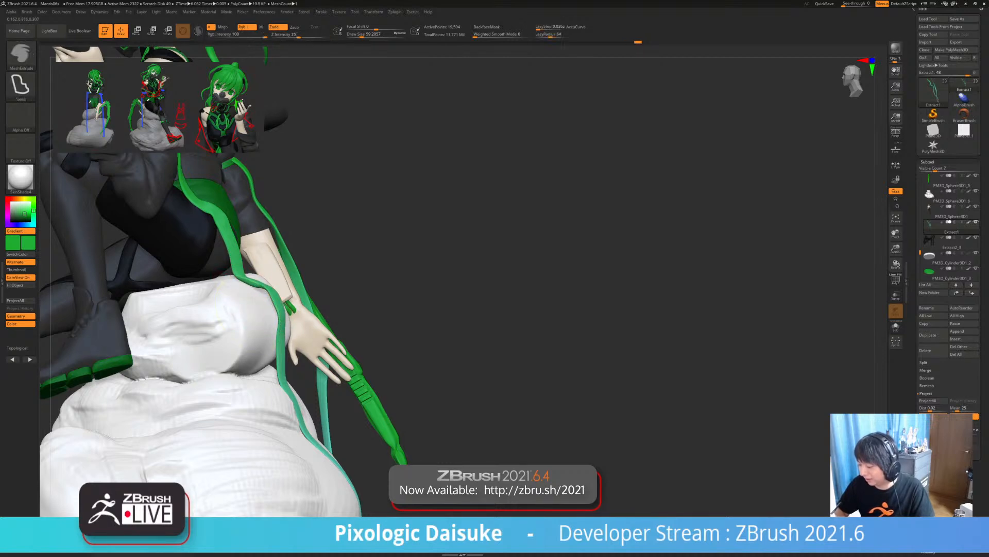
- Pull the strap's lower half along the curve of the lower rock with SnakeHook at a draw size of about 101
mouse_move(263, 391)
ctrl+right_down()
mouse_move(259, 351)
mouse_move(245, 364)
mouse_move(281, 367)
mouse_move(264, 364)
ctrl+right_up()
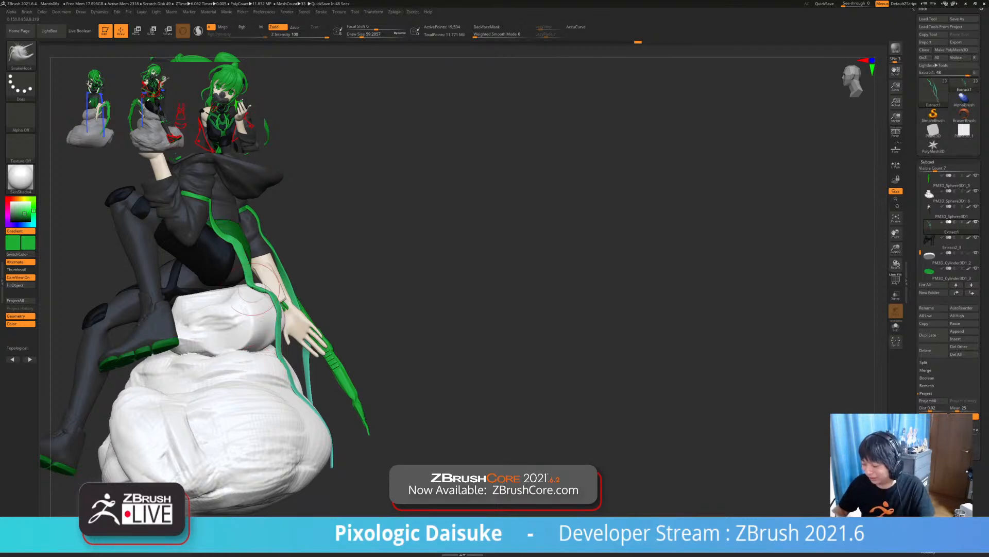
right_drag(256, 290, 242, 341)
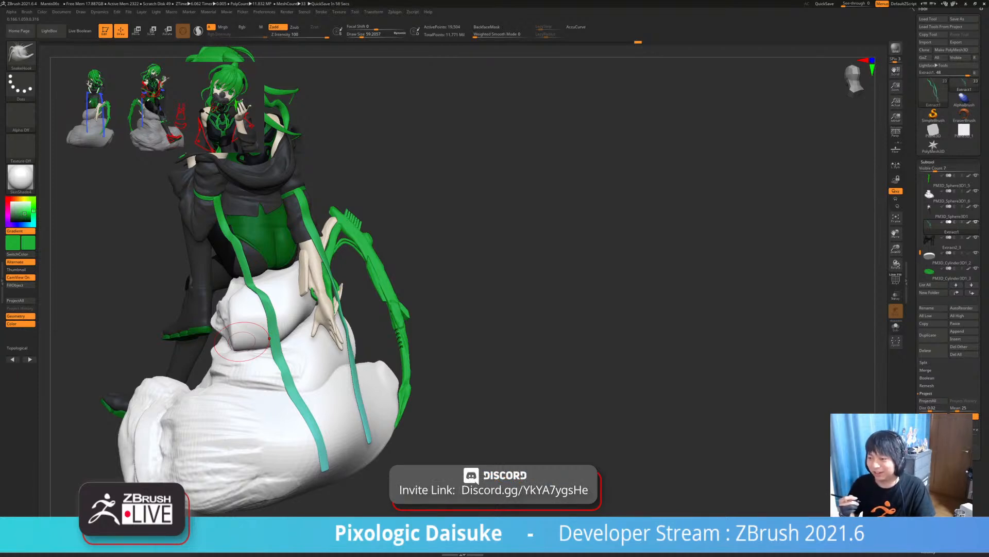
mouse_move(242, 341)
right_down()
mouse_move(317, 342)
mouse_move(268, 342)
mouse_move(304, 339)
right_up()
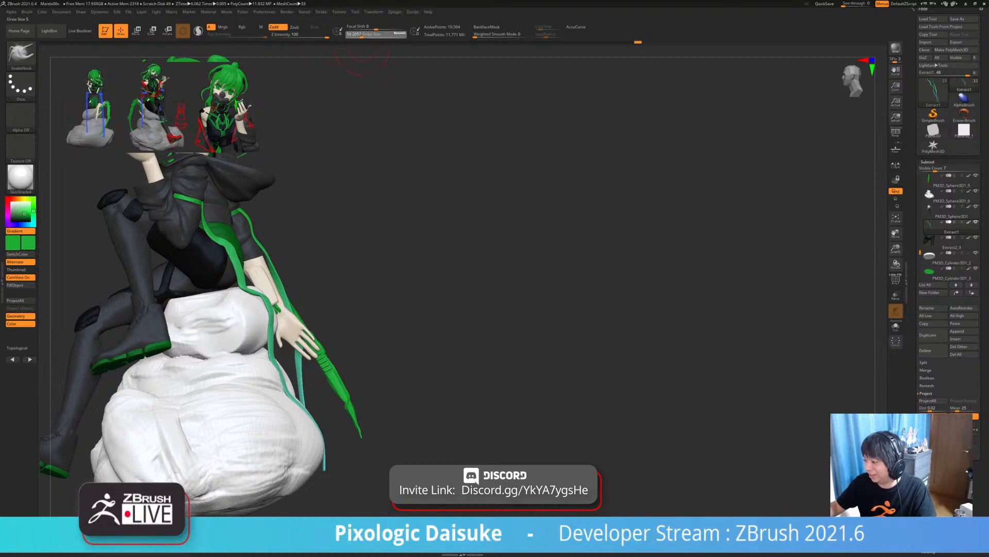
click(366, 35)
drag(269, 356, 274, 338)
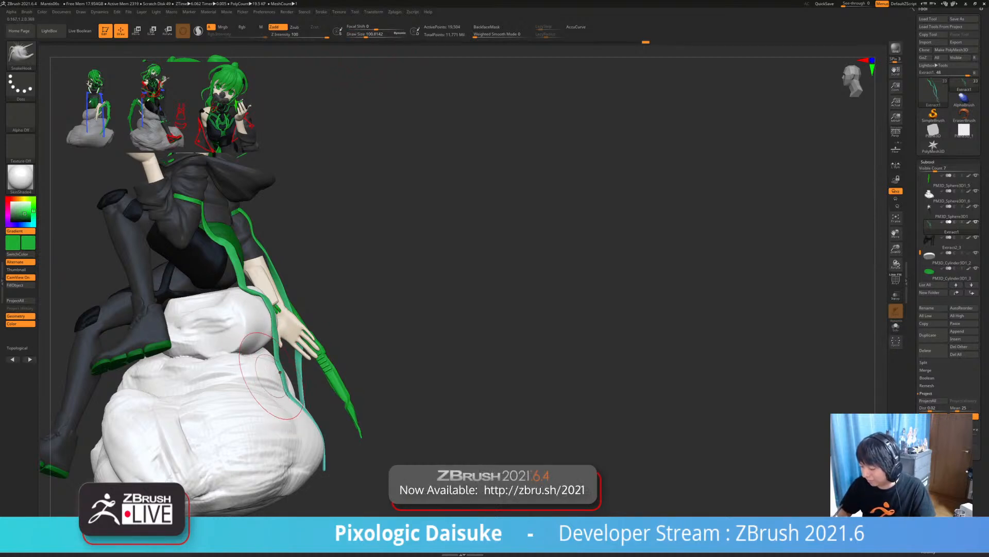
drag(288, 408, 283, 407)
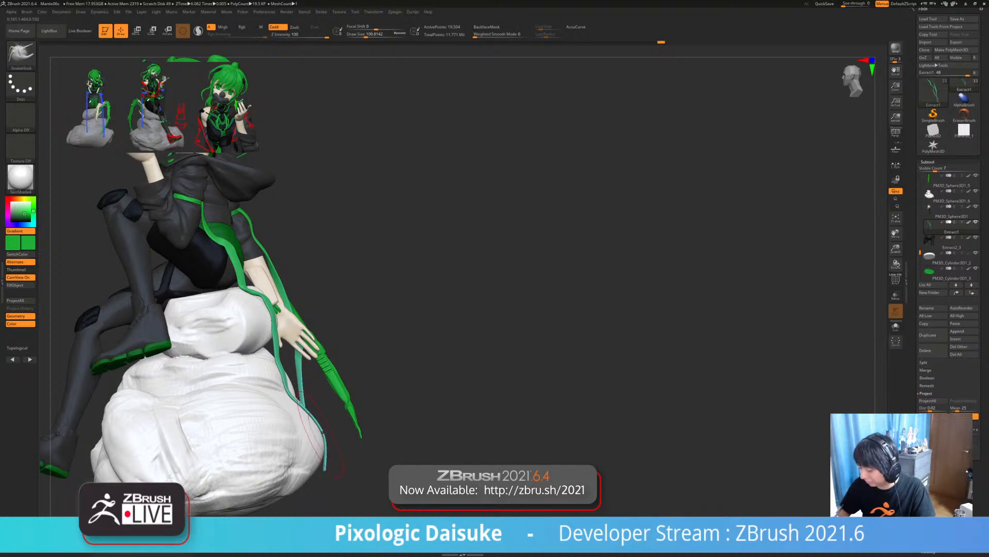
drag(295, 408, 300, 415)
- Adjust the strap's free lower end against the lower rock with SnakeHook from the figure's back
right_drag(278, 411, 373, 417)
right_drag(323, 464, 311, 415)
drag(312, 417, 310, 420)
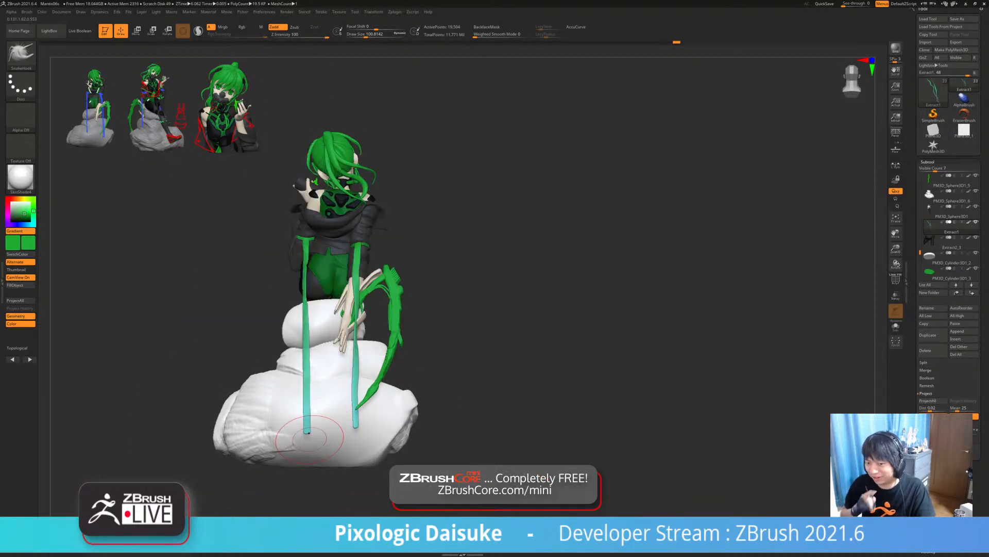
mouse_move(309, 439)
right_down()
mouse_move(379, 445)
mouse_move(317, 456)
mouse_move(216, 443)
mouse_move(343, 322)
mouse_move(317, 318)
mouse_move(384, 322)
right_up()
mouse_move(314, 289)
ctrl+right_down()
mouse_move(319, 338)
mouse_move(315, 289)
mouse_move(296, 290)
ctrl+right_up()
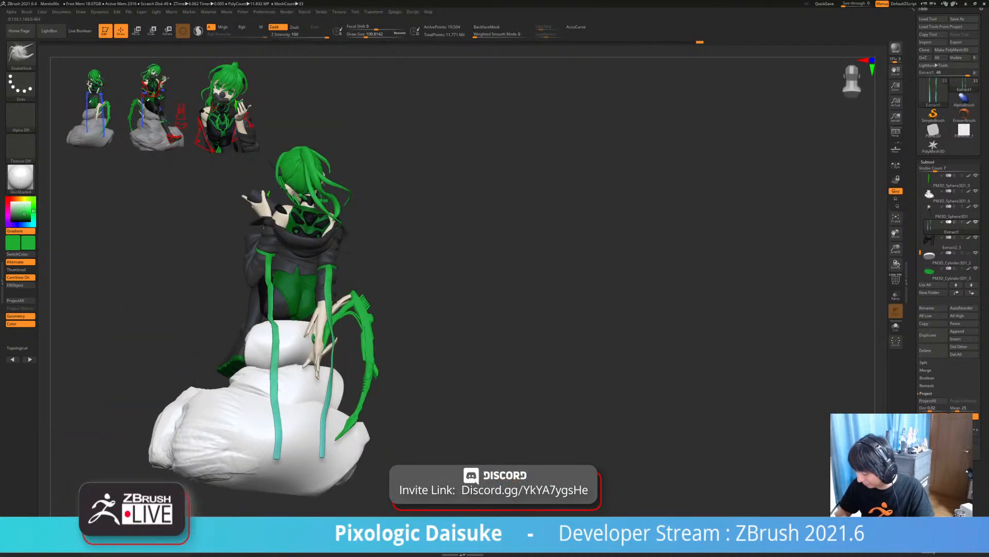
- Reshape the raised-arm-side strap where it leaves the sleeve band with SnakeHook at a draw size of about 35
mouse_move(326, 415)
right_down()
mouse_move(321, 437)
mouse_move(327, 412)
mouse_move(311, 410)
mouse_move(311, 441)
mouse_move(316, 408)
mouse_move(253, 403)
right_up()
mouse_move(348, 393)
right_down()
mouse_move(203, 405)
mouse_move(222, 379)
mouse_move(206, 389)
mouse_move(227, 381)
mouse_move(201, 389)
mouse_move(227, 379)
mouse_move(338, 157)
right_up()
key(b)
key(s)
key(h)
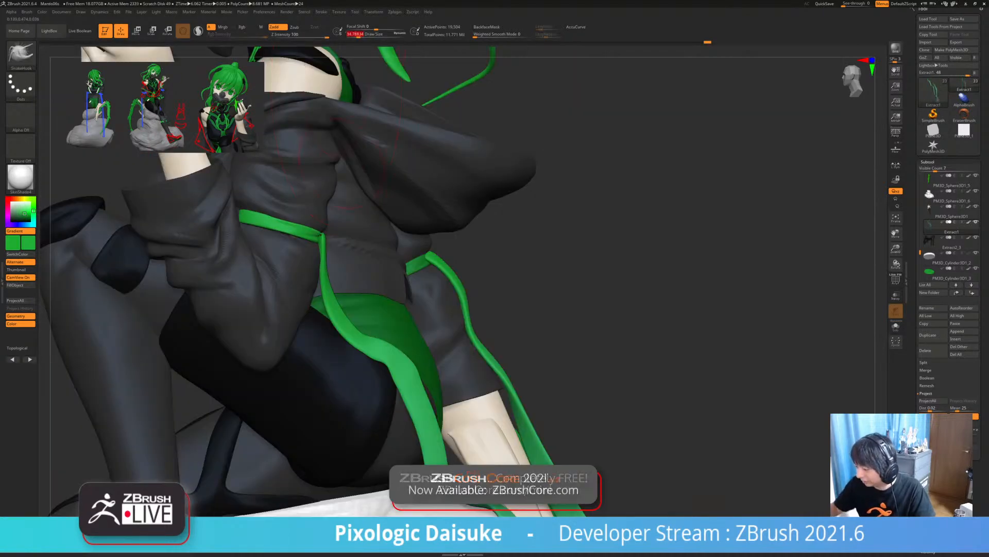
right_drag(319, 247, 334, 232)
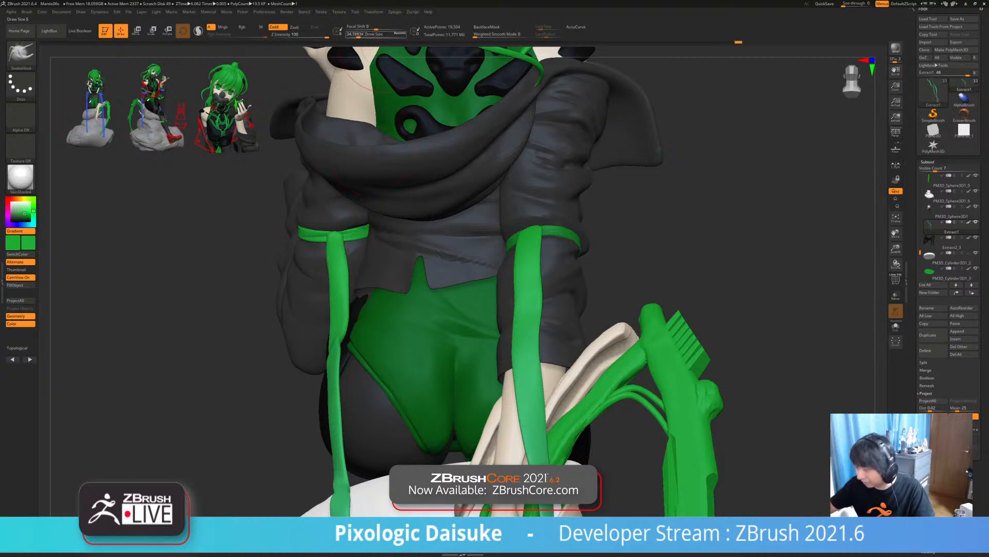
- Reduce the draw size to about 9.4 and smooth the strap's top directly under the sleeve band
click(352, 35)
right_drag(328, 275, 328, 256)
key(shift)
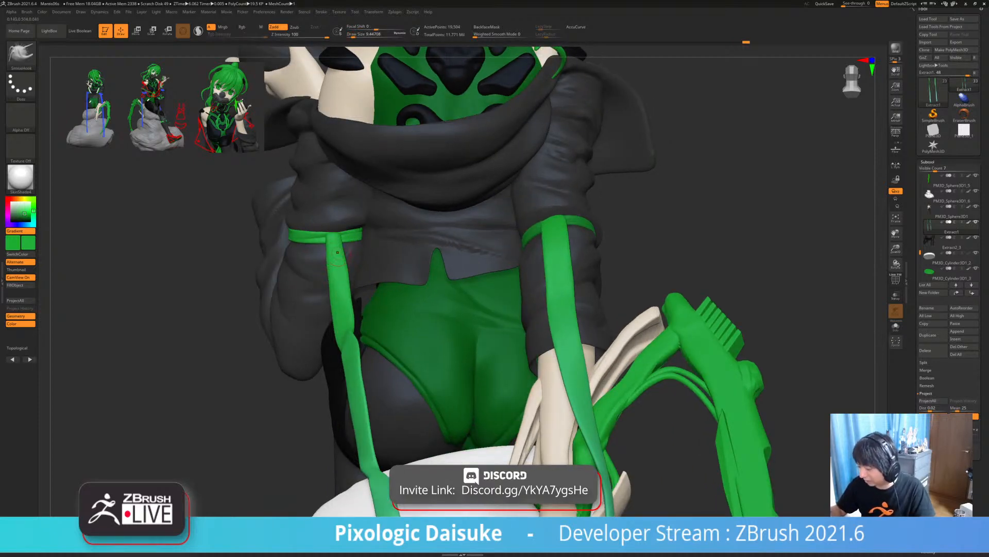
- Carve fine creases into the strap below the sleeve band with DamStandard and smooth them
key(b)
key(d)
key(s)
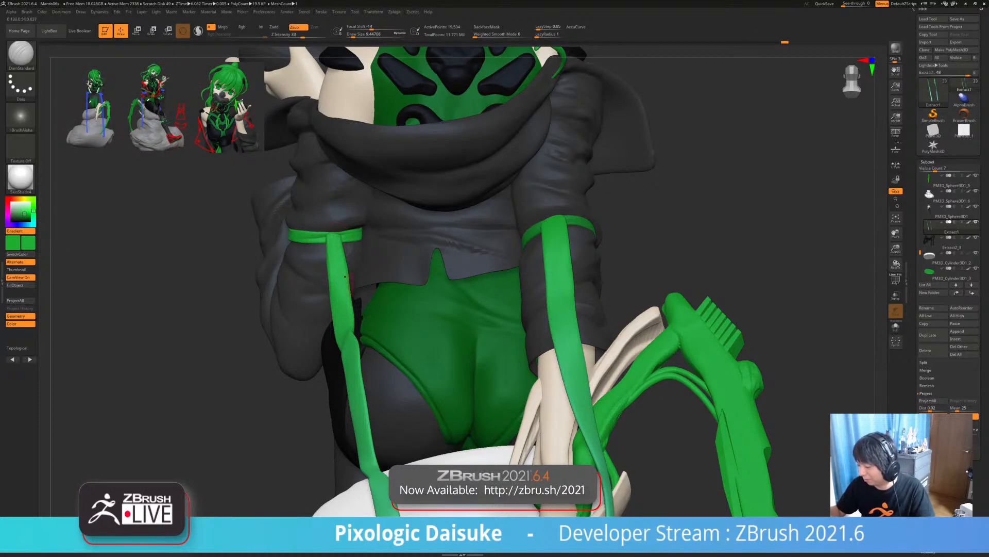
ctrl+right_drag(344, 276, 344, 243)
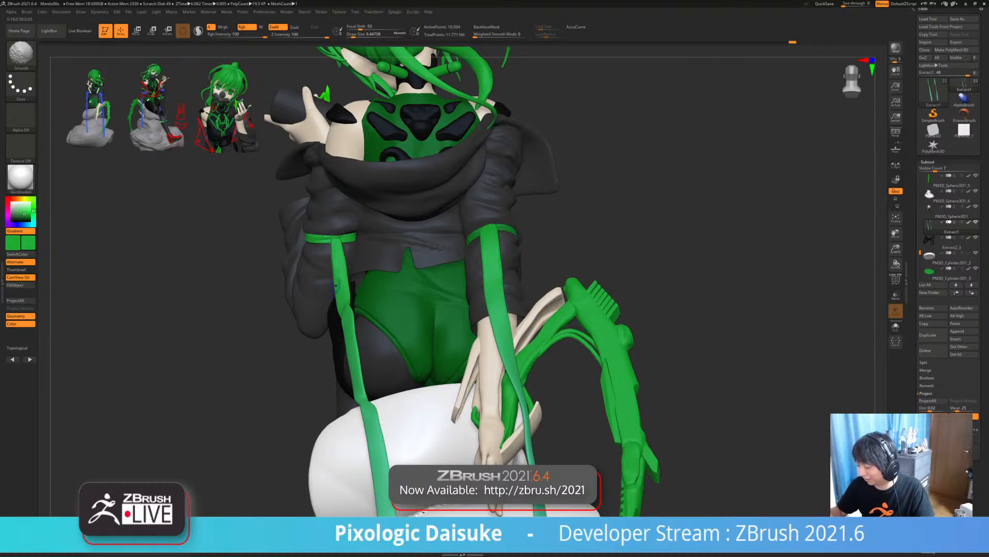
right_drag(335, 285, 330, 238)
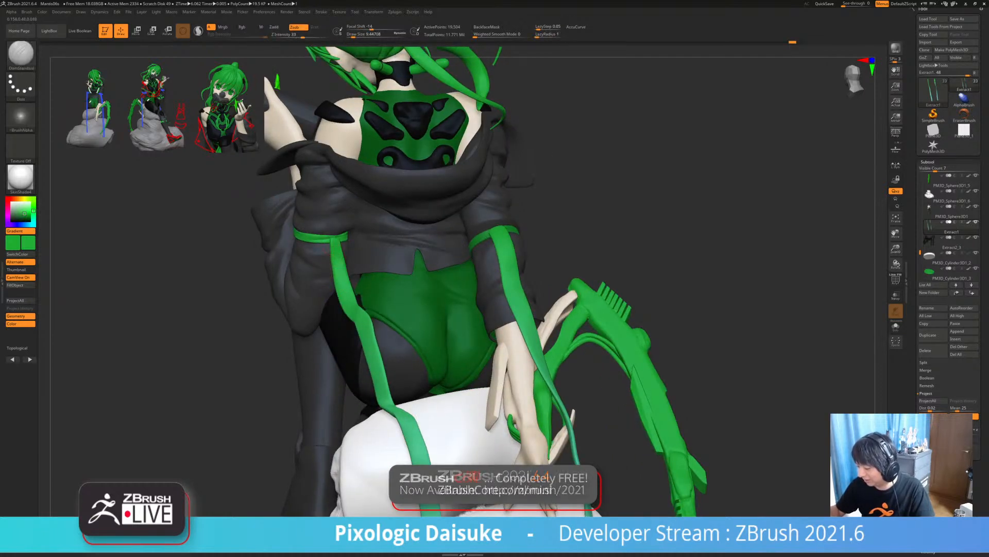
key(shift)
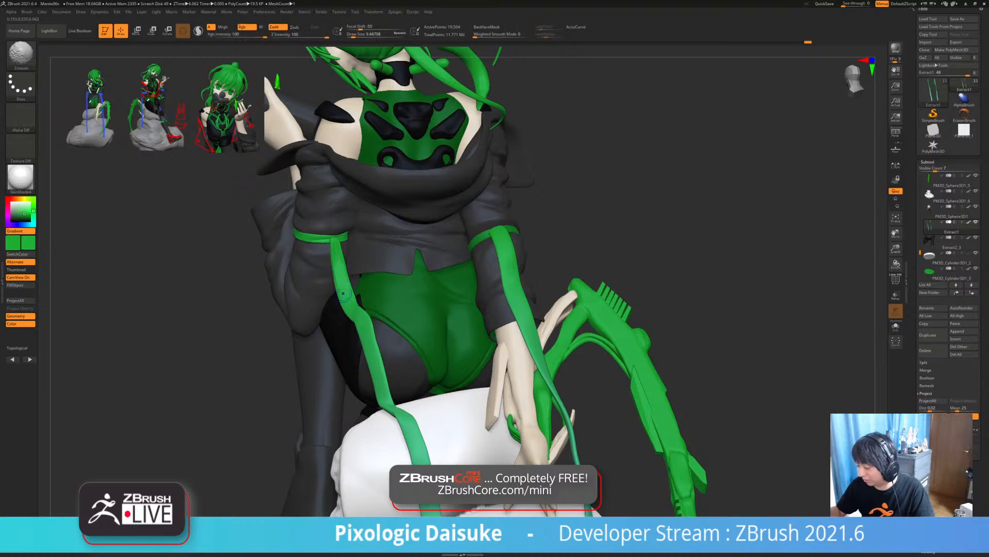
- Refine the strap's surface between the sleeve band and the hip by alternating DamStandard carving with smoothing
mouse_move(355, 305)
right_down()
mouse_move(337, 298)
mouse_move(351, 316)
right_up()
key(shift)
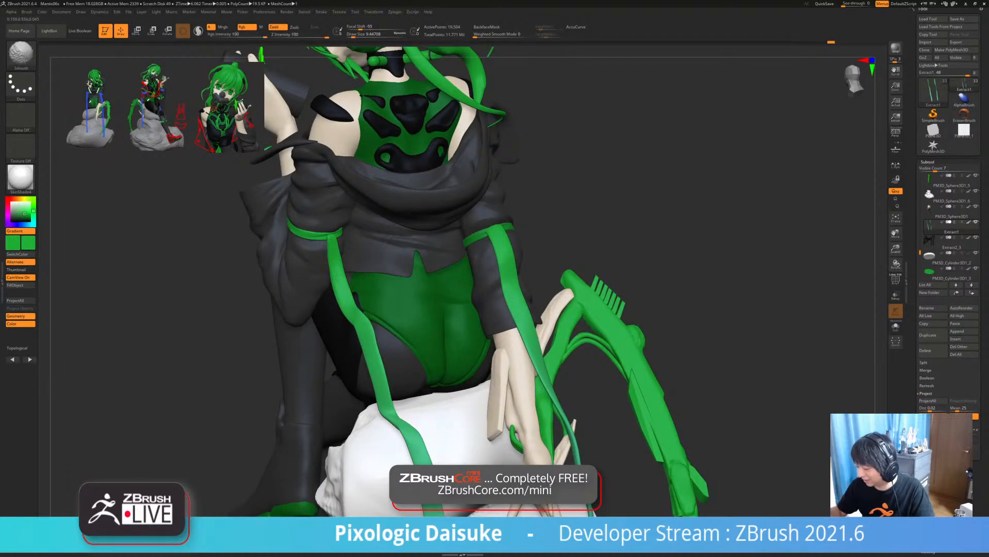
mouse_move(338, 282)
ctrl+right_down()
mouse_move(334, 250)
mouse_move(330, 273)
mouse_move(332, 258)
mouse_move(357, 294)
ctrl+right_up()
key(shift)
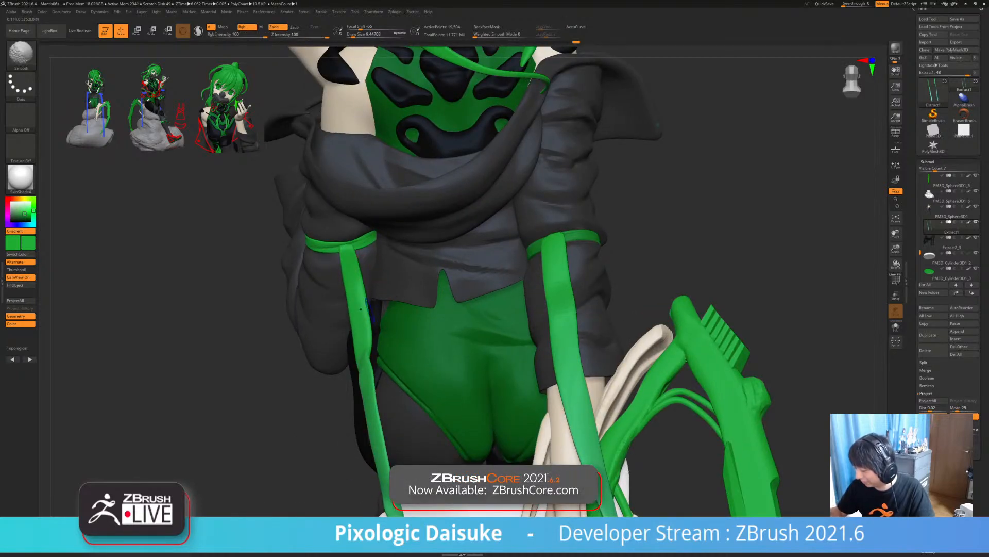
mouse_move(364, 310)
ctrl+right_down()
mouse_move(362, 281)
mouse_move(387, 320)
mouse_move(403, 309)
mouse_move(390, 329)
ctrl+right_up()
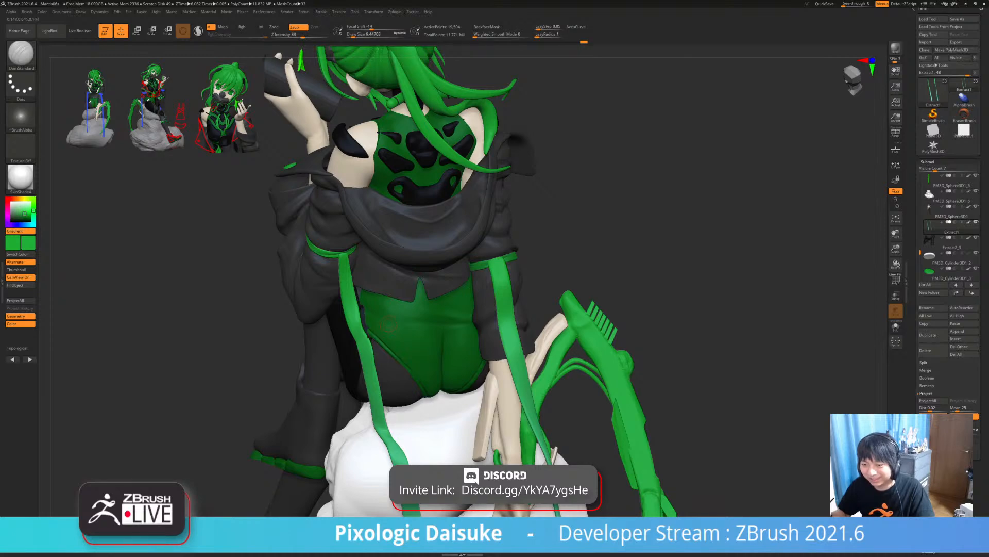
- Adjust how both straps hang below the sleeve bands with SnakeHook at a draw size of about 39
right_drag(350, 261, 344, 243)
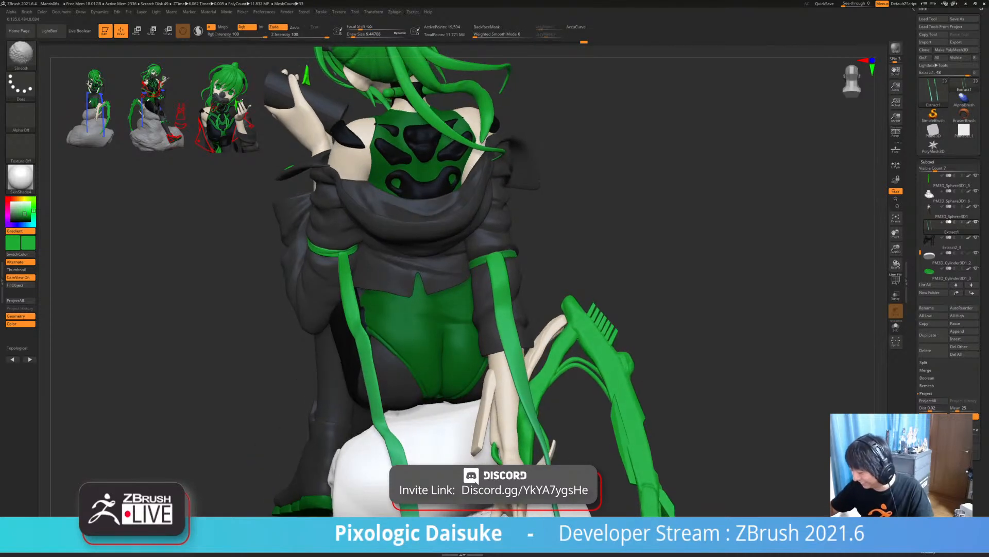
click(21, 56)
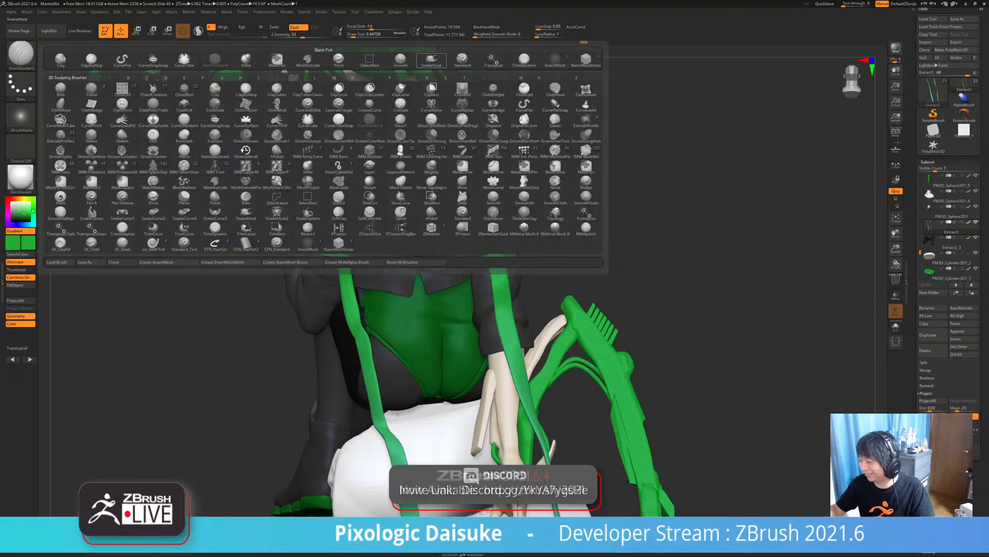
click(432, 60)
right_drag(356, 257, 356, 243)
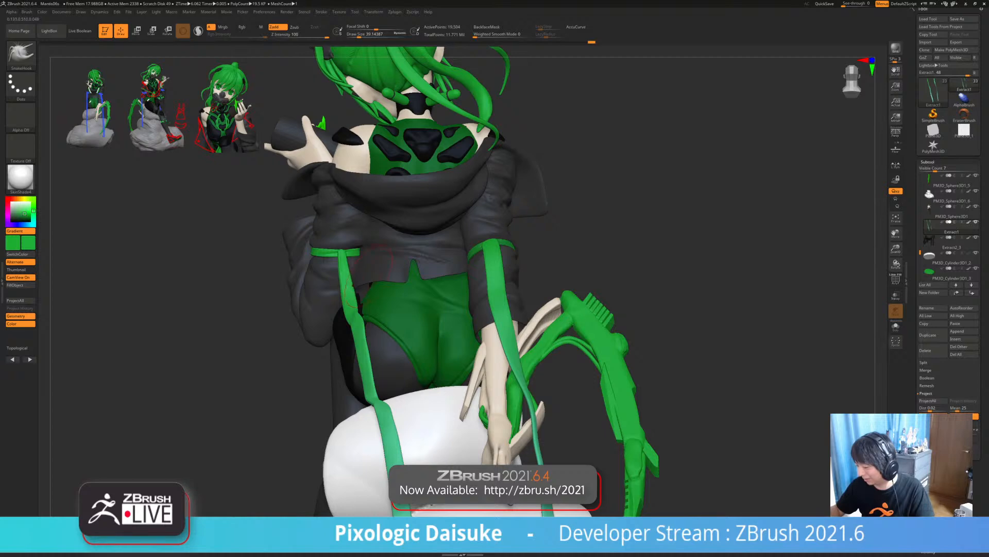
right_drag(369, 276, 357, 308)
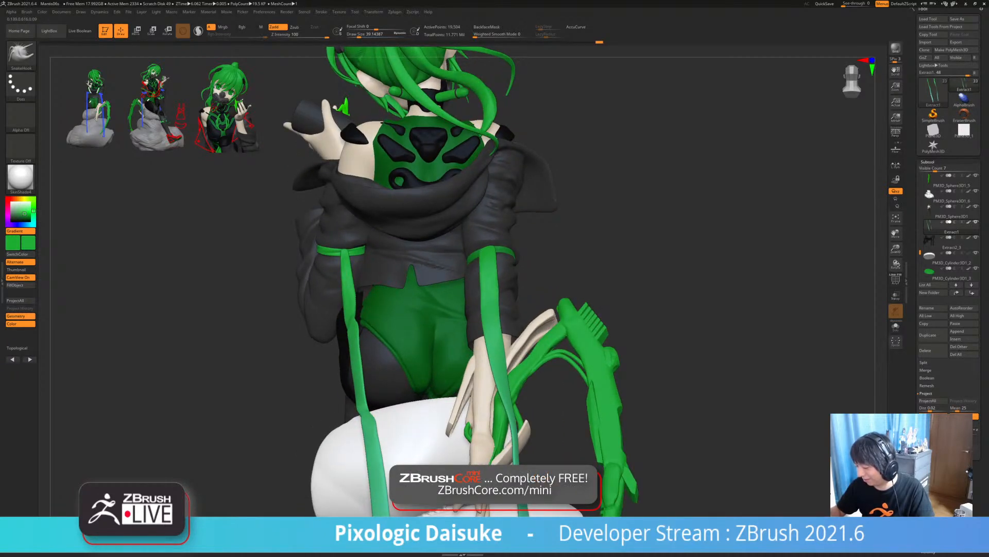
drag(356, 309, 355, 300)
ctrl+right_drag(354, 299, 371, 283)
mouse_move(457, 283)
right_down()
mouse_move(408, 282)
mouse_move(464, 286)
mouse_move(450, 289)
mouse_move(449, 277)
right_up()
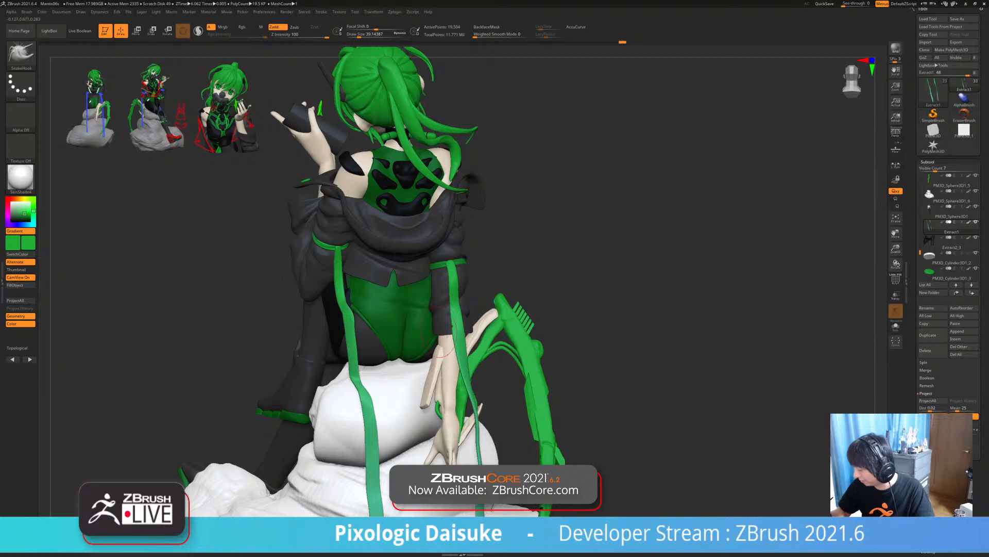
mouse_move(453, 330)
right_down()
mouse_move(453, 339)
mouse_move(453, 312)
right_up()
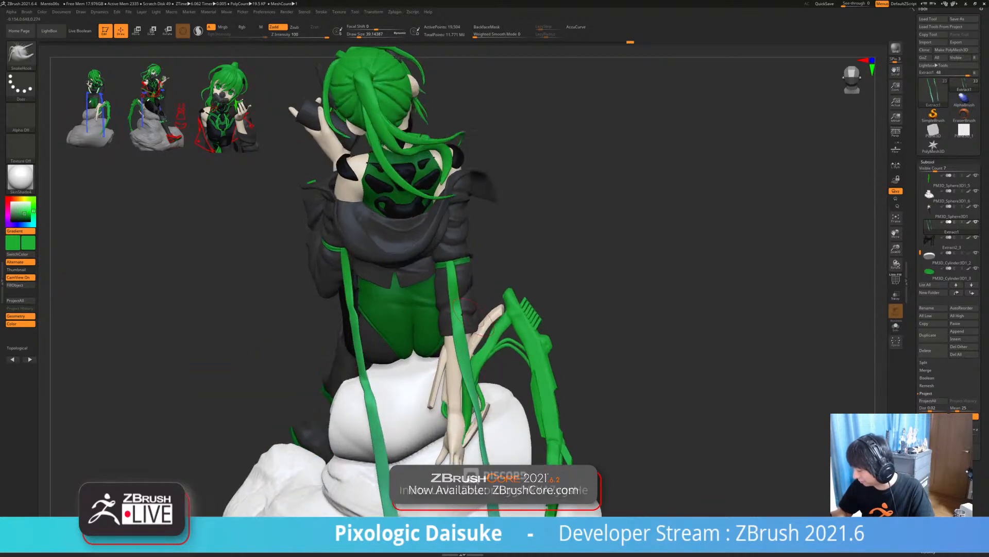
mouse_move(456, 263)
right_down()
mouse_move(454, 273)
mouse_move(451, 266)
right_up()
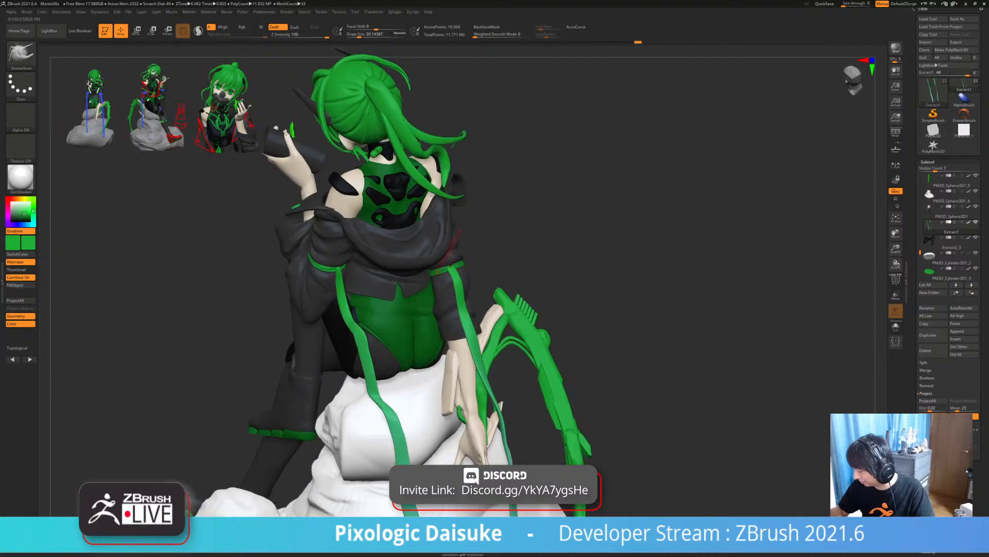
right_drag(485, 300, 454, 328)
- Switch to DamStandard with a draw size of about 17 and subdivide the straps once
click(21, 55)
click(215, 59)
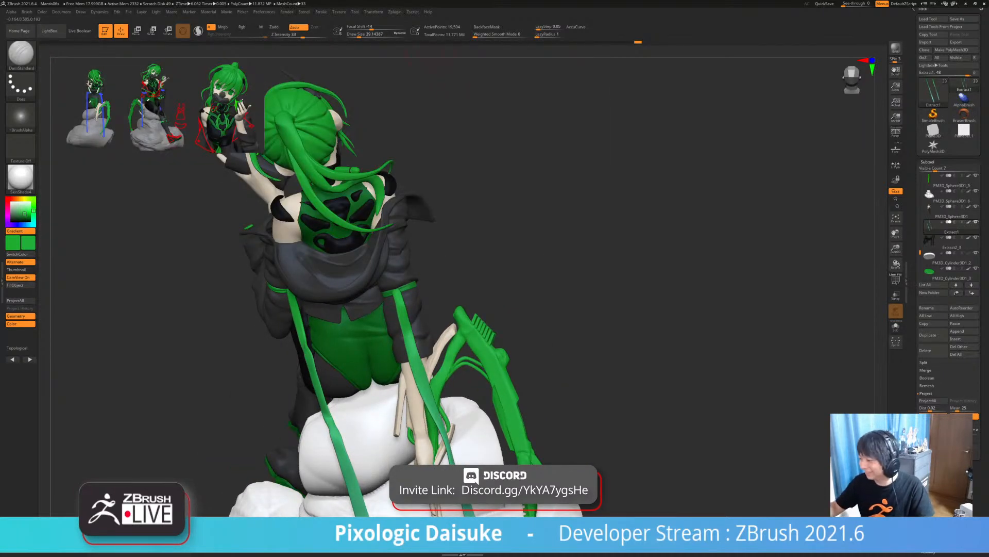
drag(359, 36, 355, 35)
mouse_move(352, 179)
ctrl+right_down()
mouse_move(397, 295)
mouse_move(361, 170)
ctrl+right_up()
mouse_move(299, 314)
ctrl+right_down()
mouse_move(294, 299)
mouse_move(382, 339)
ctrl+right_up()
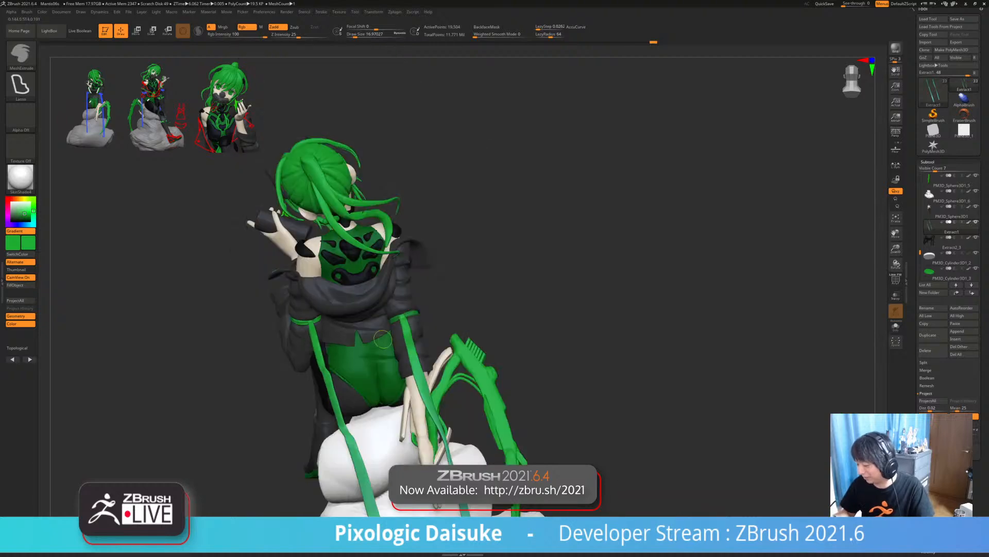
mouse_move(418, 378)
right_down()
mouse_move(439, 377)
mouse_move(449, 390)
right_up()
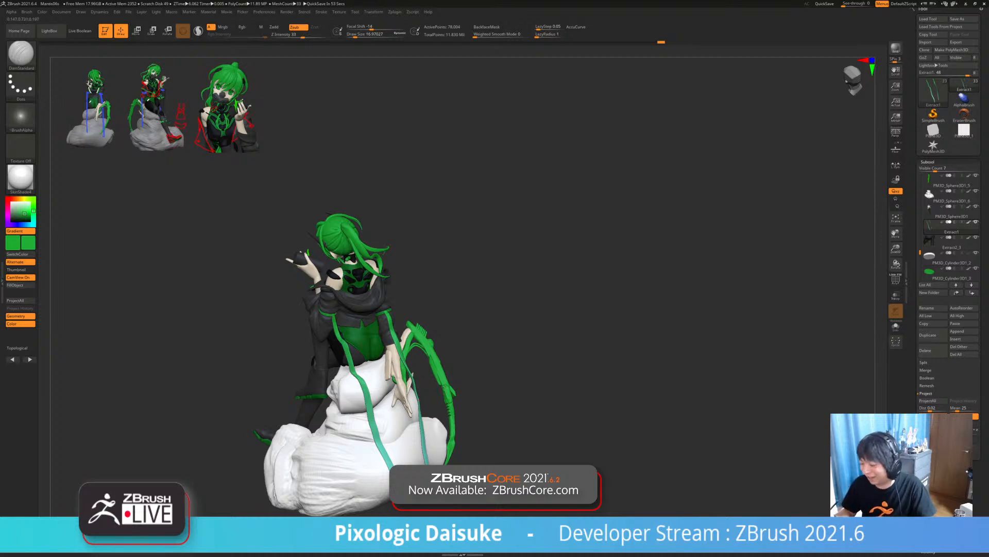
- Carve a crease where the raised-arm-side strap bends beside the hip with DamStandard at a draw size of about 20 and smooth it
right_drag(361, 361, 380, 380)
mouse_move(380, 380)
alt+right_down()
mouse_move(346, 344)
mouse_move(289, 342)
mouse_move(296, 418)
mouse_move(314, 400)
mouse_move(386, 397)
alt+right_up()
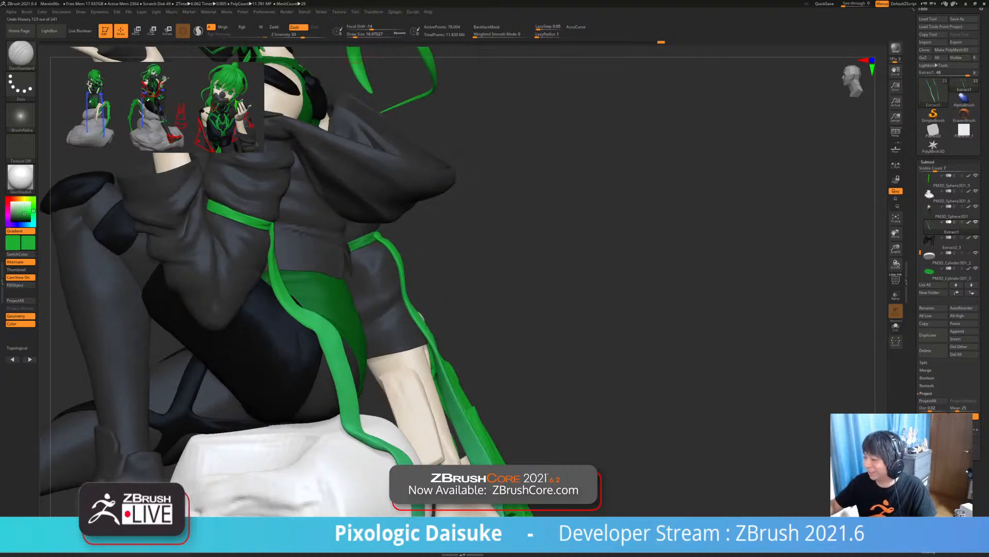
right_drag(387, 335, 418, 356)
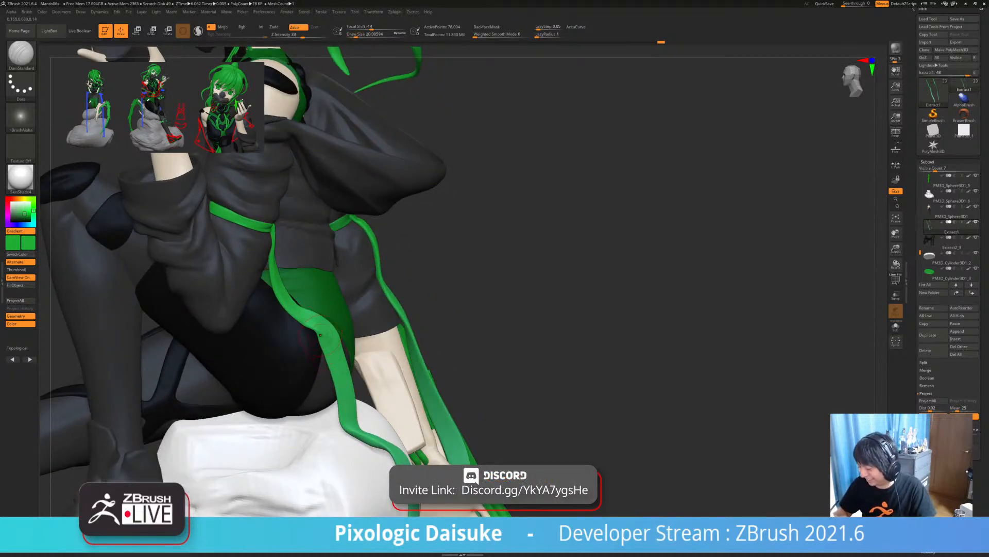
key(shift)
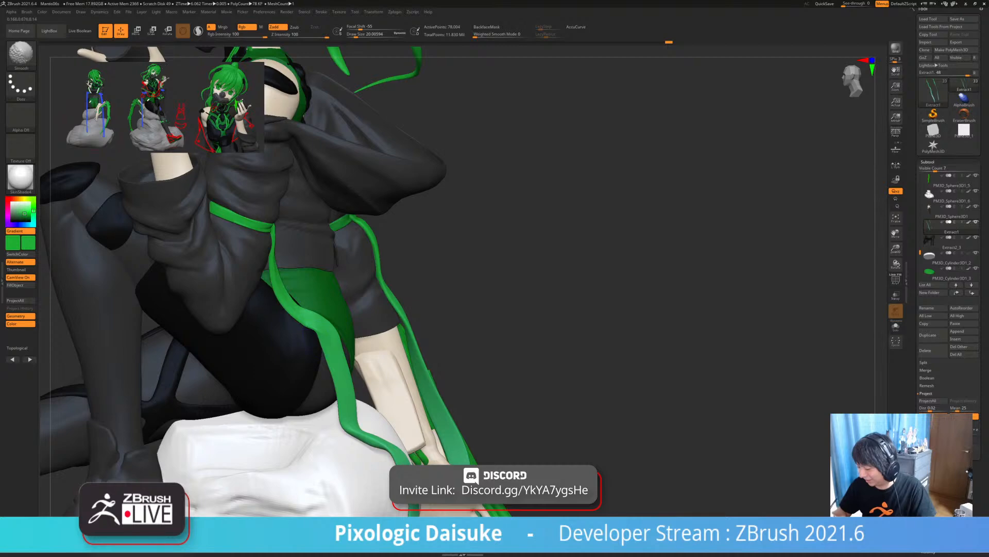
shift+drag(340, 342, 347, 377)
mouse_move(349, 407)
ctrl+right_down()
mouse_move(360, 368)
mouse_move(329, 375)
mouse_move(327, 337)
mouse_move(315, 326)
mouse_move(257, 330)
mouse_move(248, 309)
mouse_move(263, 300)
mouse_move(309, 304)
mouse_move(315, 372)
ctrl+right_up()
- Set the draw size to about 17 and detail the strap's bend over the upper rock with DamStandard and smoothing
click(383, 34)
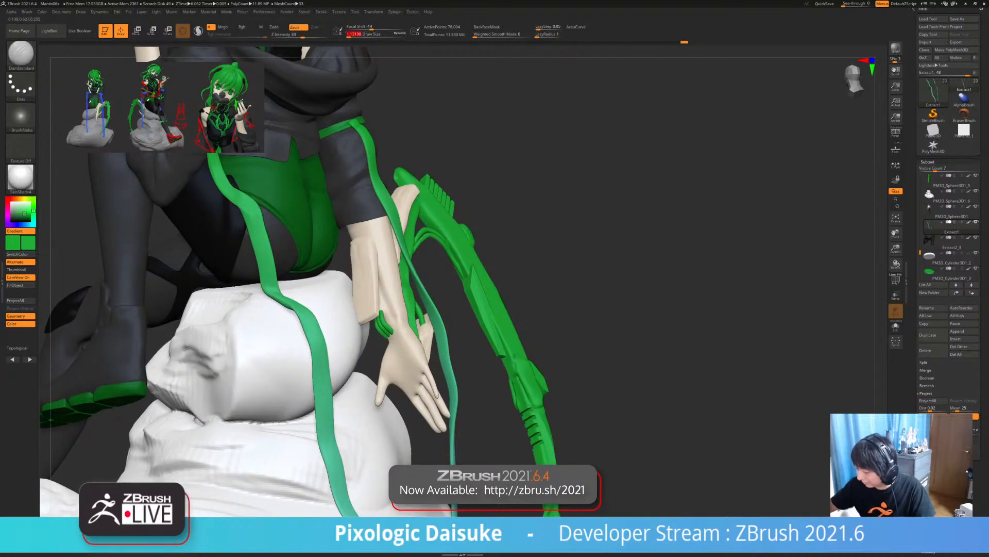
drag(348, 34, 355, 35)
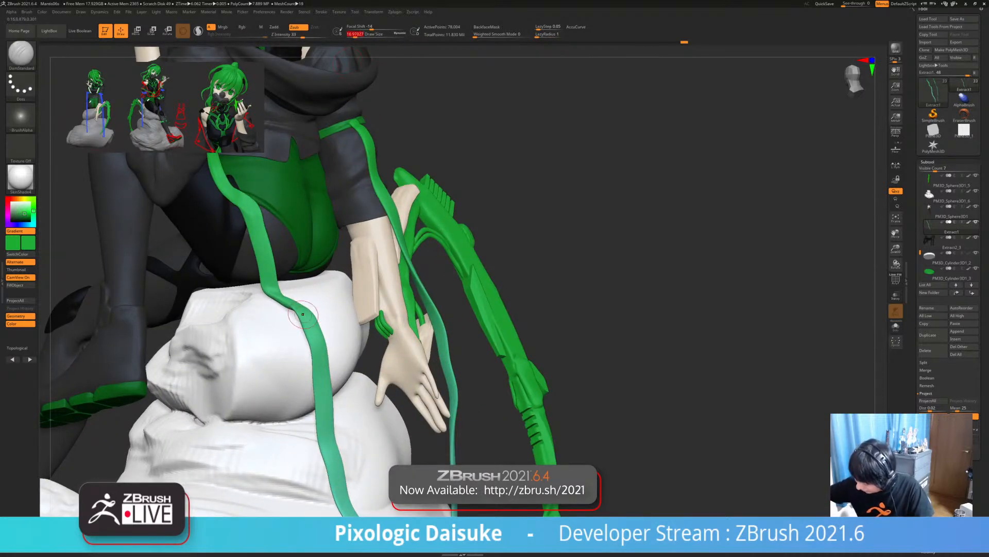
key(shift)
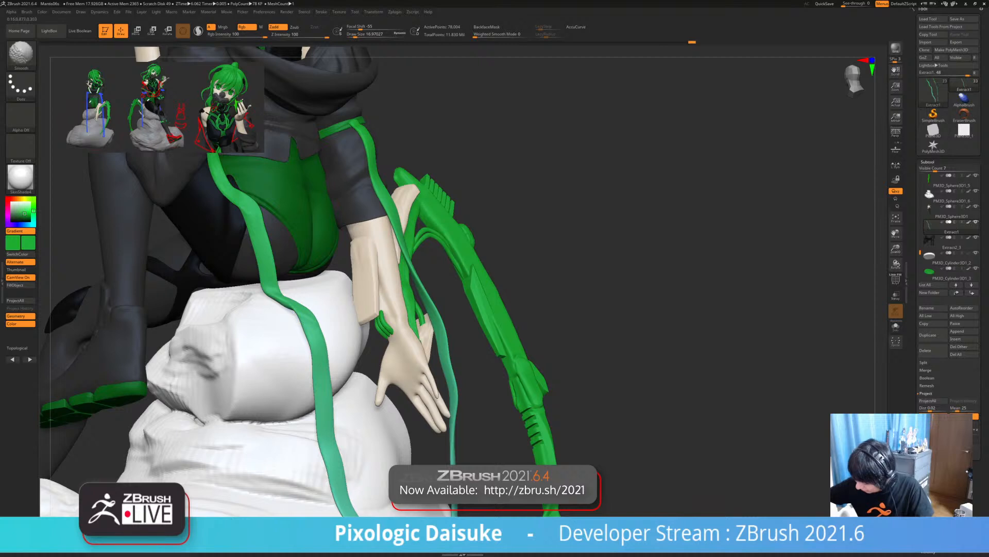
mouse_move(309, 268)
right_down()
mouse_move(303, 283)
mouse_move(299, 272)
right_up()
key(shift)
ctrl+right_drag(301, 335, 294, 259)
mouse_move(297, 278)
shift+mouse_down()
mouse_move(292, 253)
mouse_move(302, 304)
shift+mouse_up()
right_drag(301, 304, 277, 296)
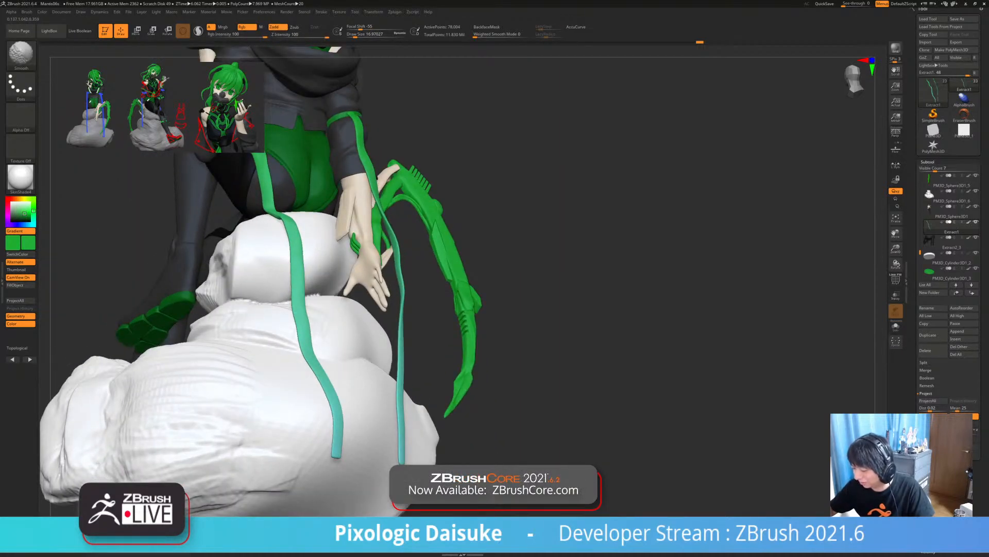
- Carve and smooth the same strap where it passes from the upper rock onto the lower rocks
right_drag(318, 257, 297, 240)
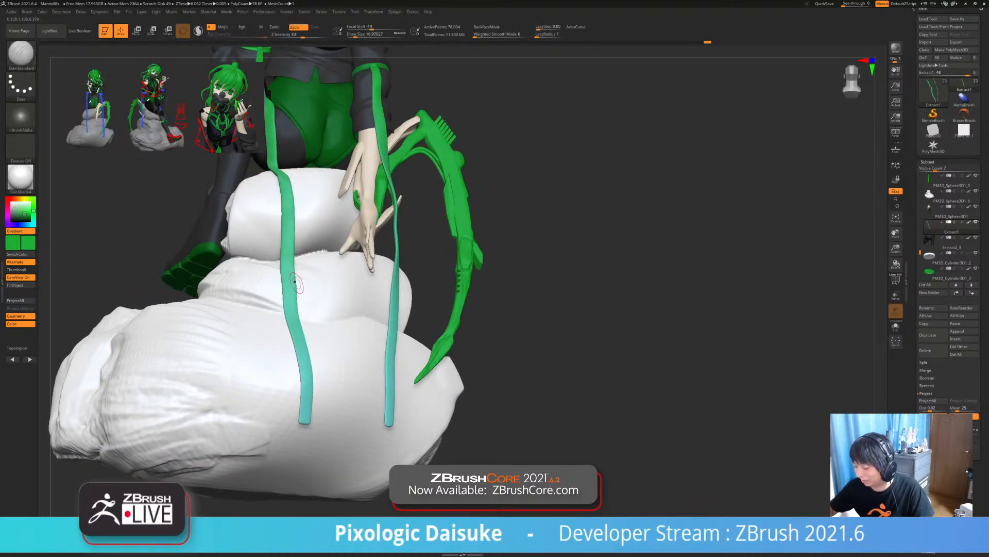
right_drag(299, 289, 292, 261)
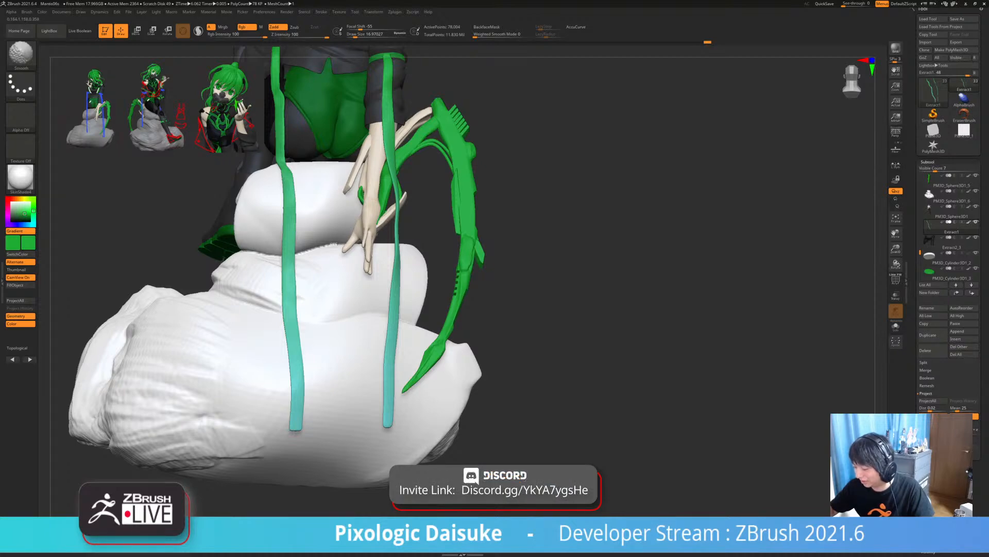
ctrl+right_drag(309, 391, 327, 324)
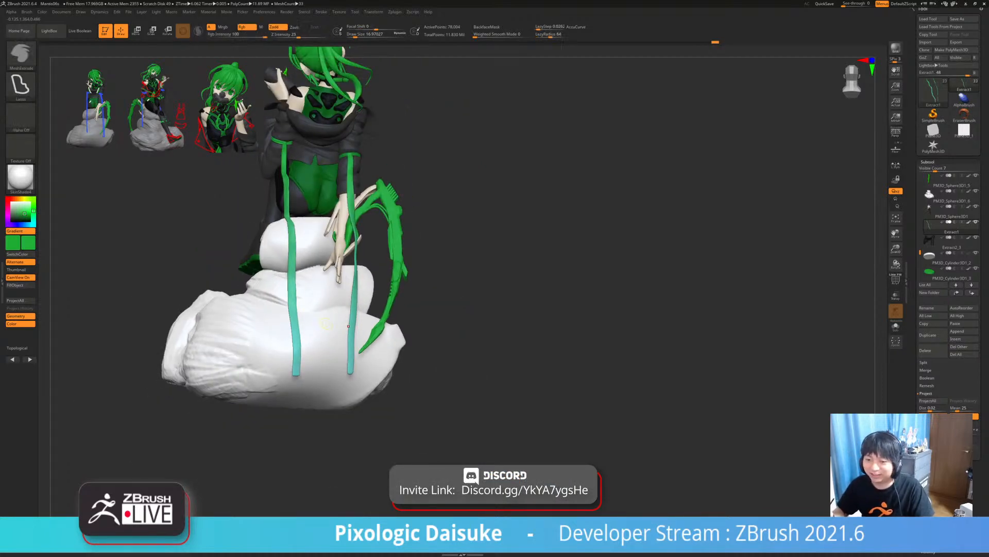
mouse_move(304, 227)
ctrl+right_down()
mouse_move(294, 279)
mouse_move(279, 221)
mouse_move(283, 238)
mouse_move(286, 227)
ctrl+right_up()
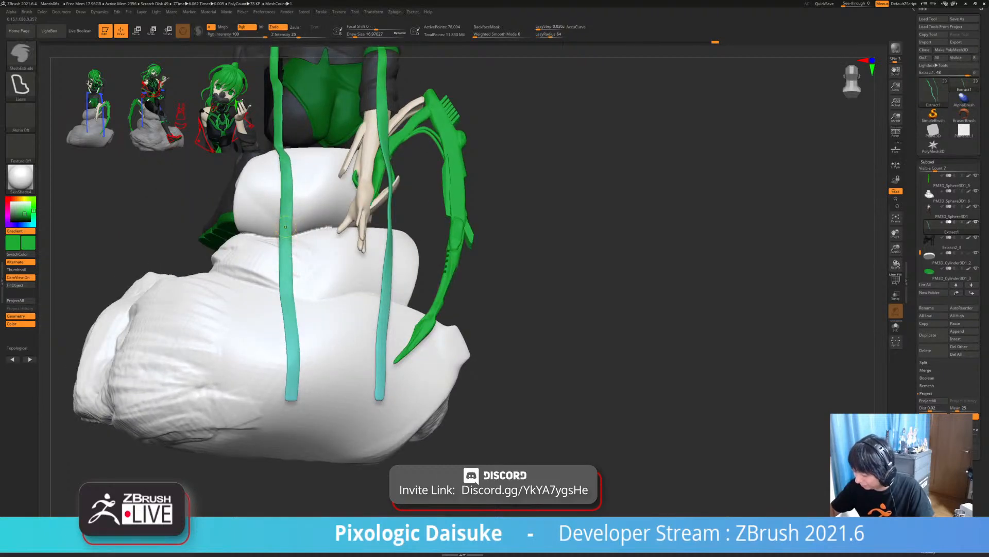
key(shift)
shift+drag(287, 244, 288, 262)
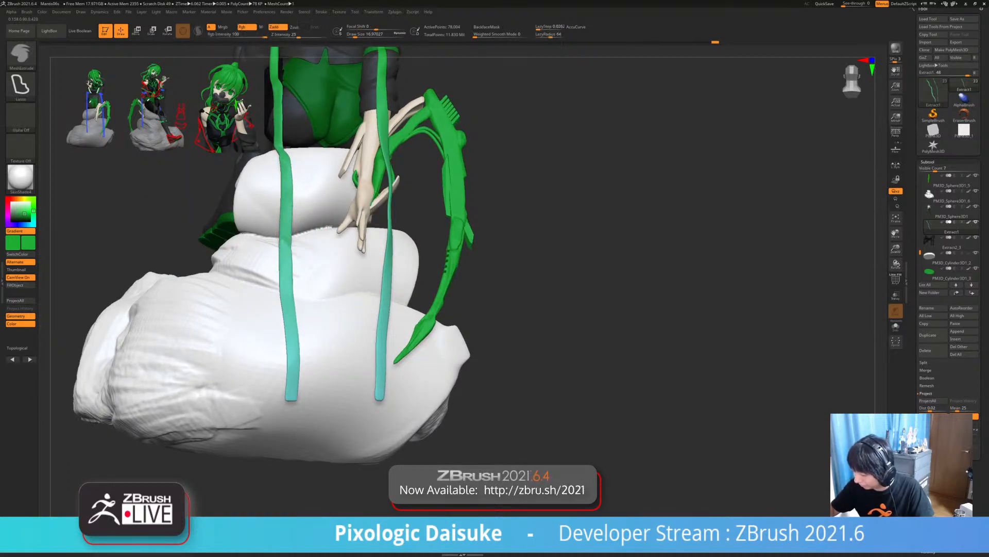
mouse_move(288, 258)
ctrl+right_down()
mouse_move(288, 227)
mouse_move(276, 227)
mouse_move(276, 273)
ctrl+right_up()
- Crease the other strap with DamStandard where it hangs beside the resting hand, and smooth that area
right_drag(438, 181, 392, 187)
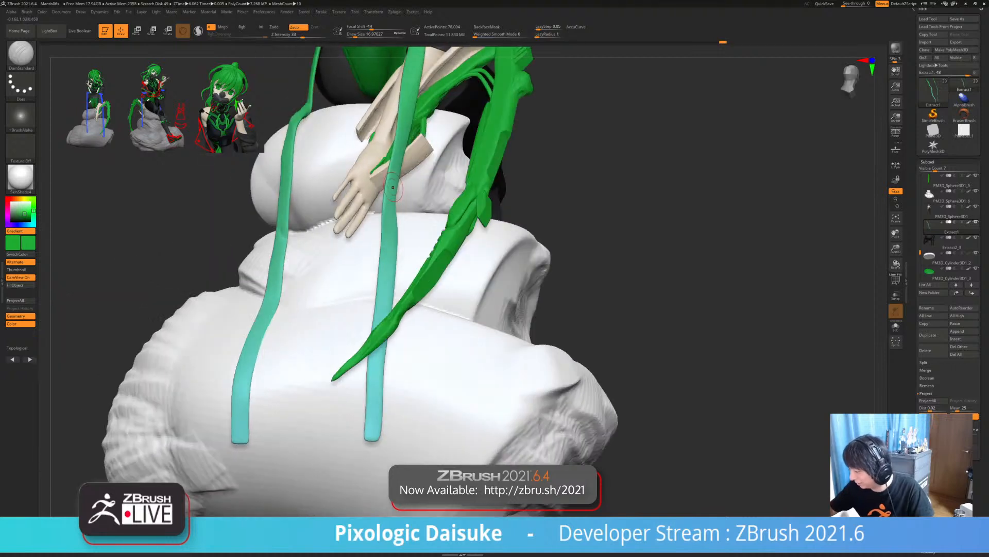
key(ctrl)
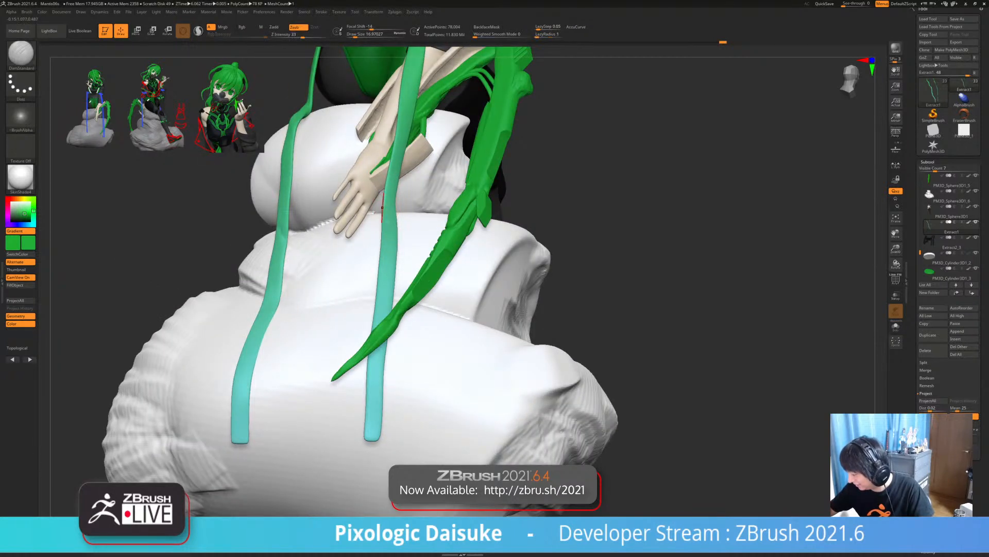
key(shift)
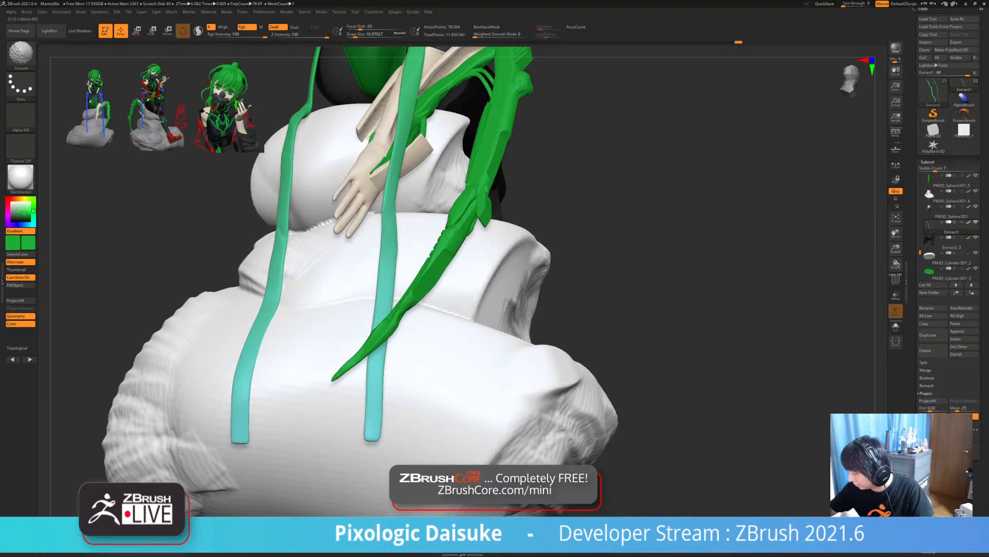
mouse_move(384, 227)
ctrl+right_down()
mouse_move(417, 160)
mouse_move(403, 231)
mouse_move(382, 213)
ctrl+right_up()
shift+drag(394, 204, 388, 219)
- Carve and smooth the resting-arm-side strap along the forearm
mouse_move(401, 215)
right_down()
mouse_move(384, 212)
mouse_move(395, 219)
right_up()
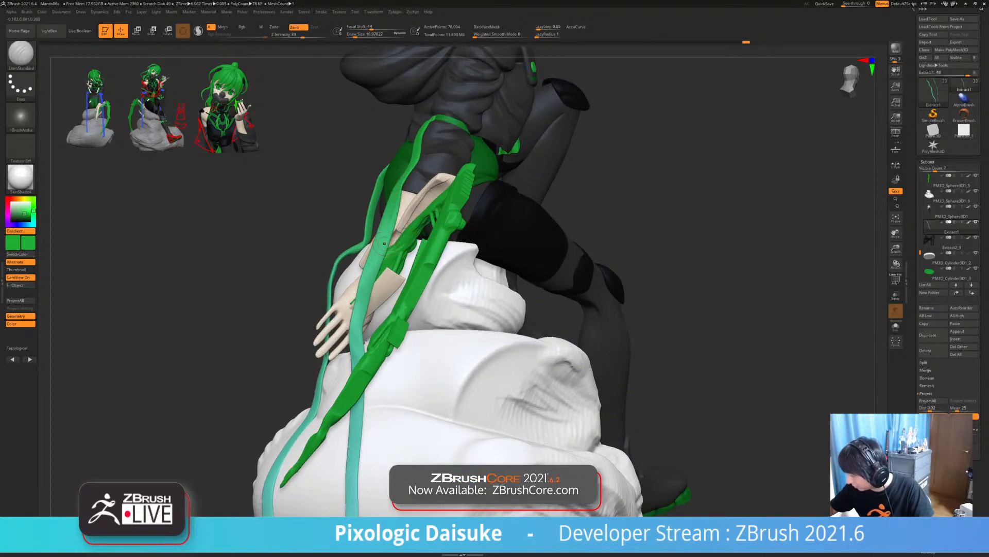
key(shift)
shift+drag(384, 251, 376, 275)
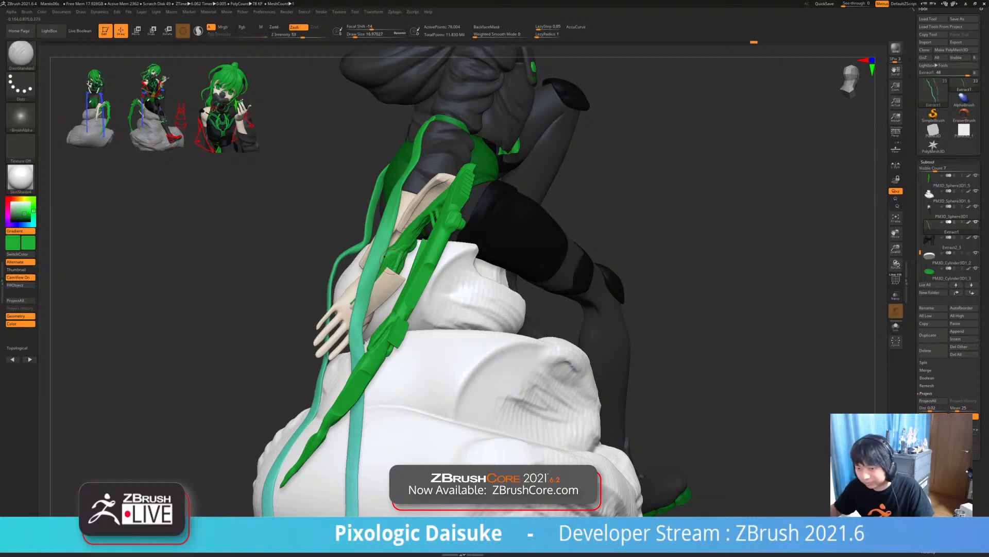
right_drag(379, 268, 425, 268)
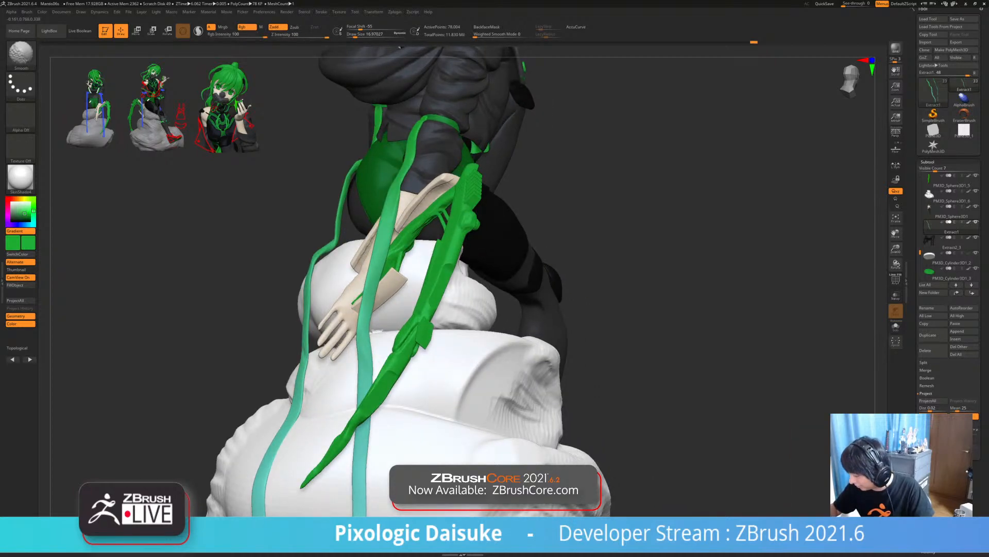
- Isolate the two straps to examine their shape from several angles, and show the full figure again
right_drag(400, 46, 412, 165)
click(896, 326)
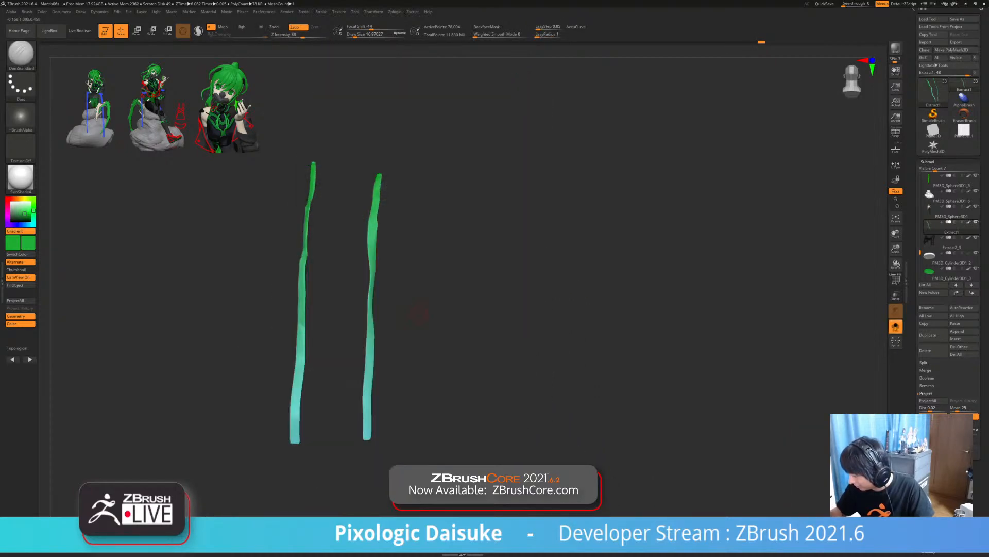
click(896, 326)
right_drag(567, 258, 515, 232)
click(896, 326)
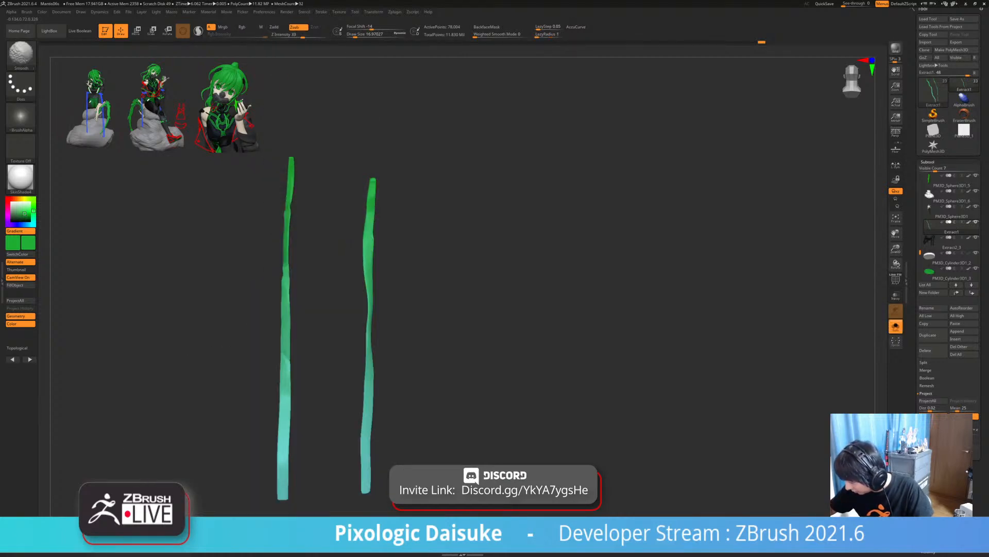
mouse_move(319, 288)
right_down()
mouse_move(350, 290)
mouse_move(343, 309)
mouse_move(376, 312)
mouse_move(361, 304)
right_up()
click(896, 325)
right_drag(412, 338, 452, 317)
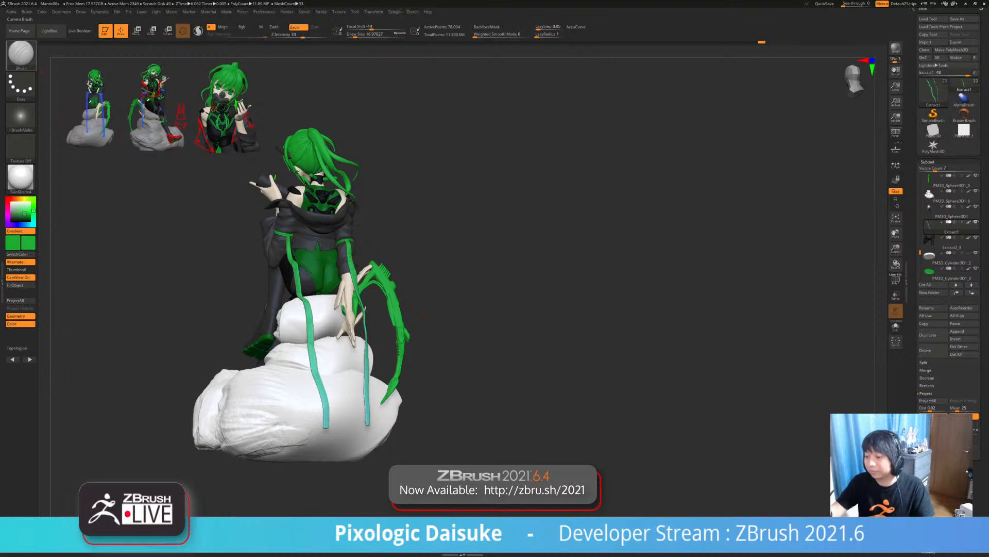
- Adjust the straps' drape over the rock with SnakeHook at a draw size of about 77, and select the PM3D_Cube3D2 subtool by the resting hand
click(21, 53)
click(431, 59)
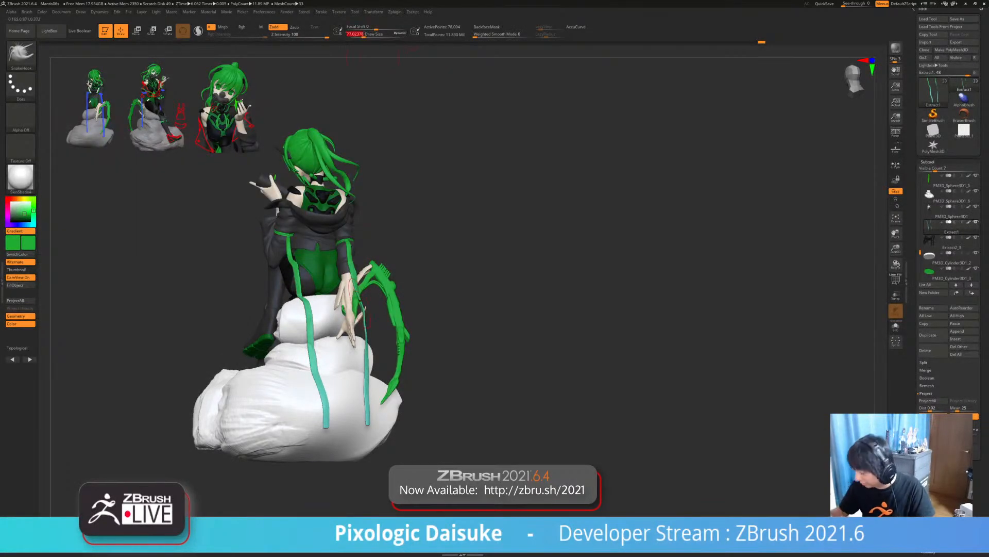
right_drag(433, 330, 351, 299)
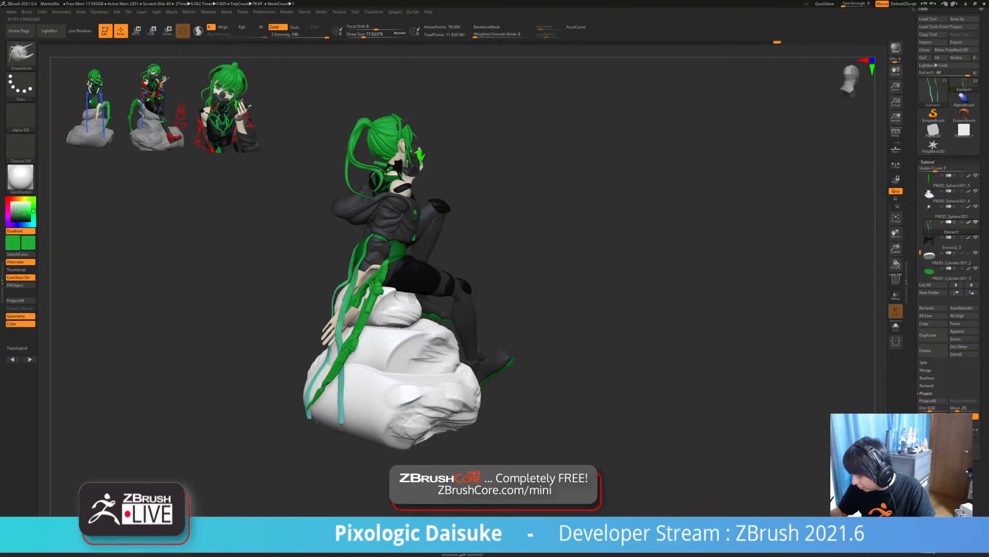
mouse_move(352, 298)
right_down()
mouse_move(430, 293)
mouse_move(400, 295)
right_up()
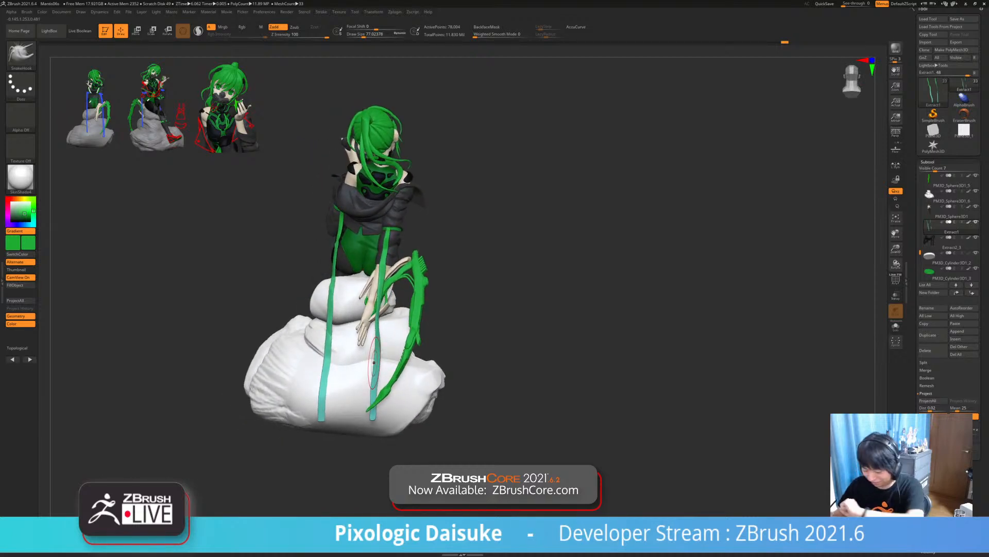
right_drag(375, 363, 388, 319)
alt+click(401, 316)
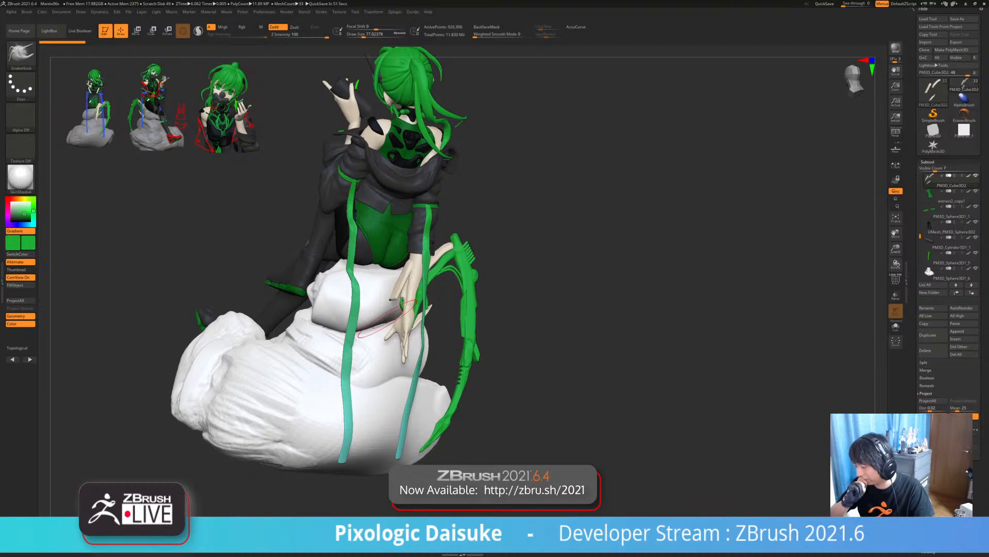
- Mask the other strap of the Extract1 subtool so that only the strap beside the resting hand stays editable
alt+click(388, 318)
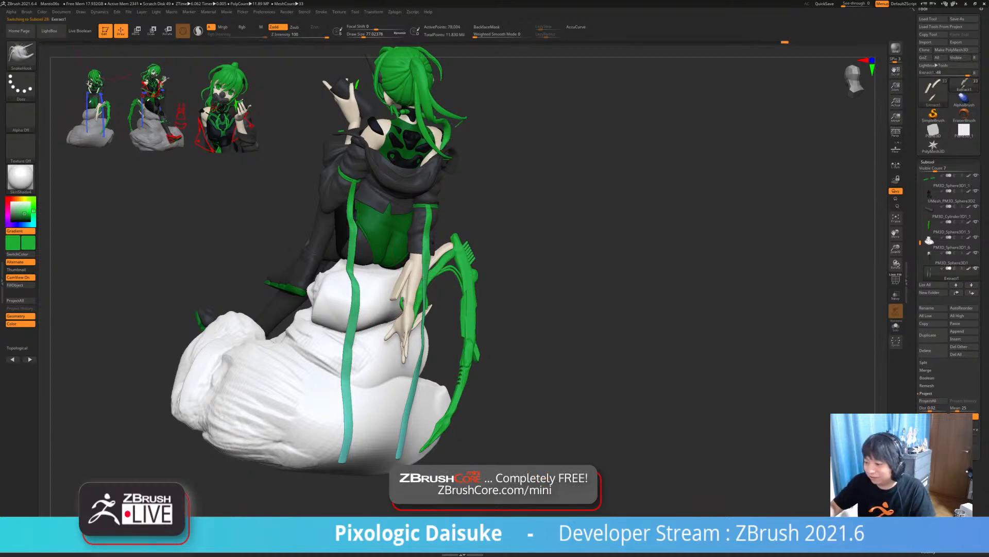
key(w)
drag(608, 289, 551, 288)
click(895, 326)
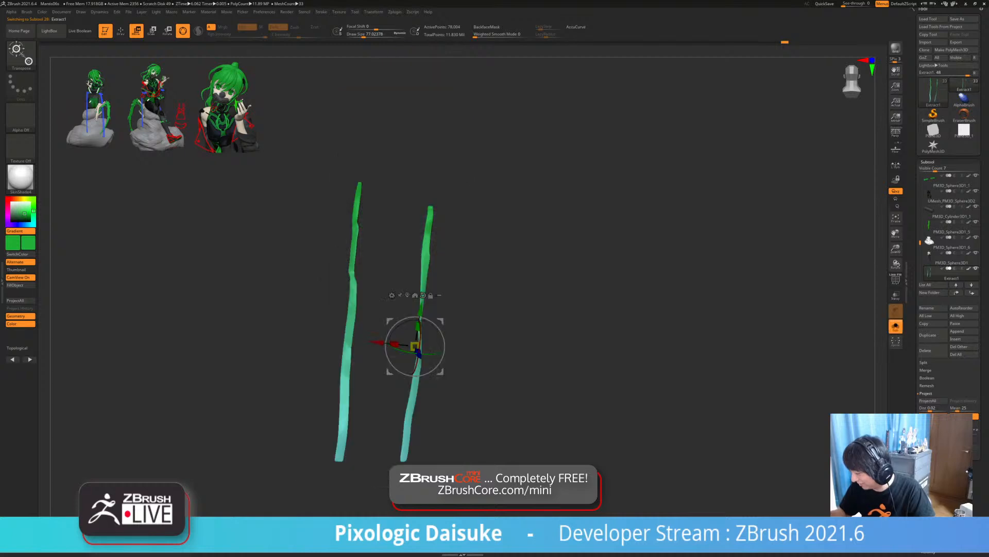
drag(546, 206, 534, 240)
mouse_move(491, 206)
ctrl+mouse_down()
mouse_move(382, 426)
mouse_move(438, 477)
ctrl+mouse_up()
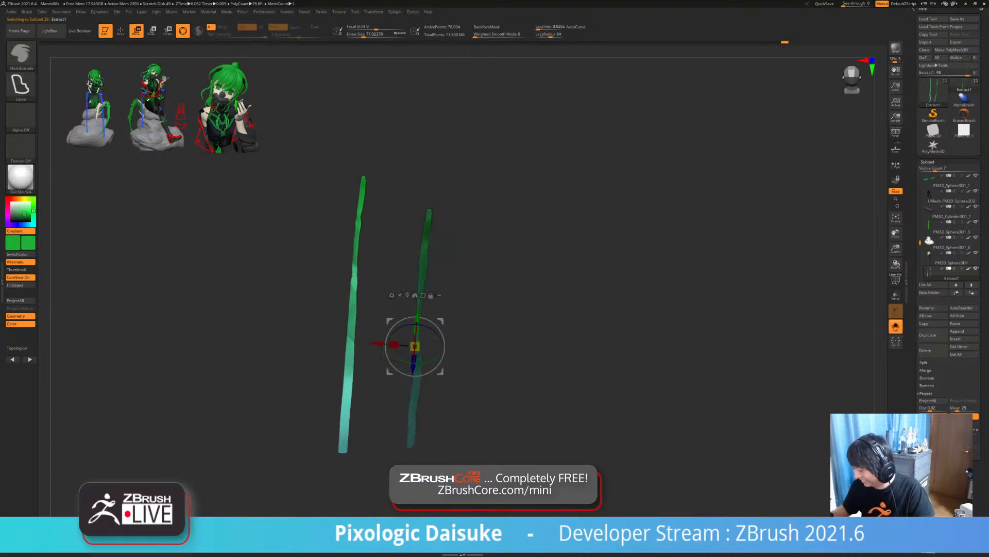
key(ctrl+i)
mouse_move(547, 288)
mouse_down()
mouse_move(559, 273)
mouse_move(552, 278)
mouse_up()
click(896, 326)
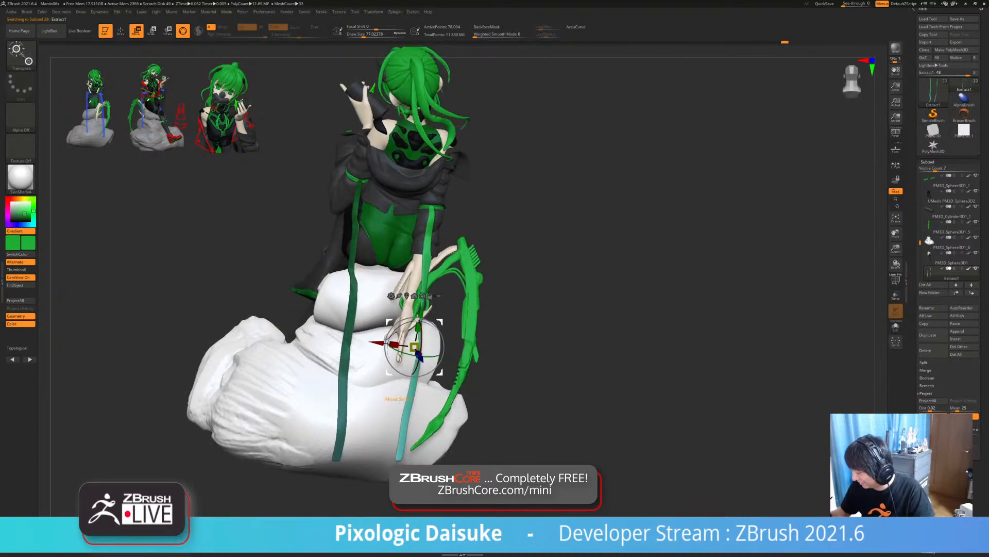
- Place the gizmo at the sleeve end of the resting-hand strap and shift and rotate the strap inward toward the body
alt+click(431, 209)
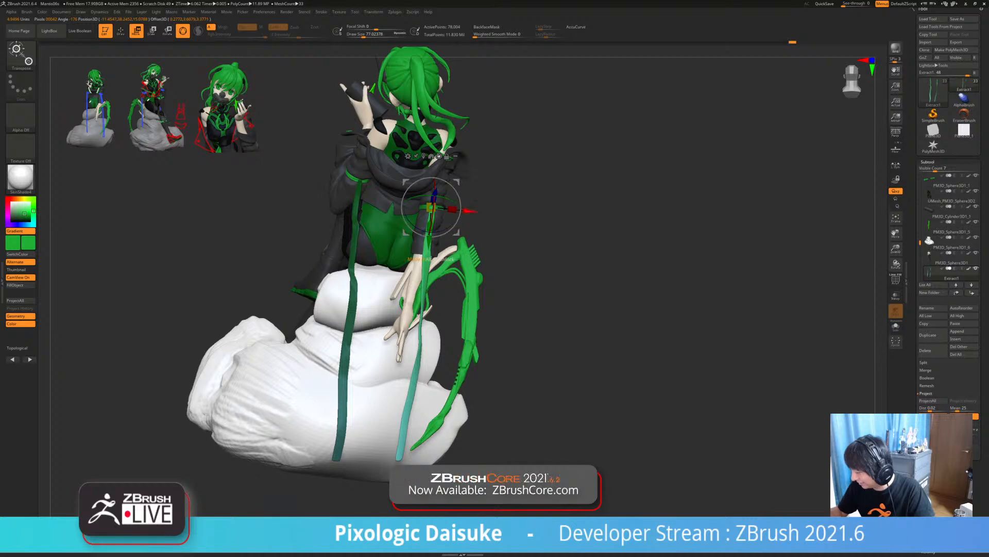
drag(470, 210, 432, 196)
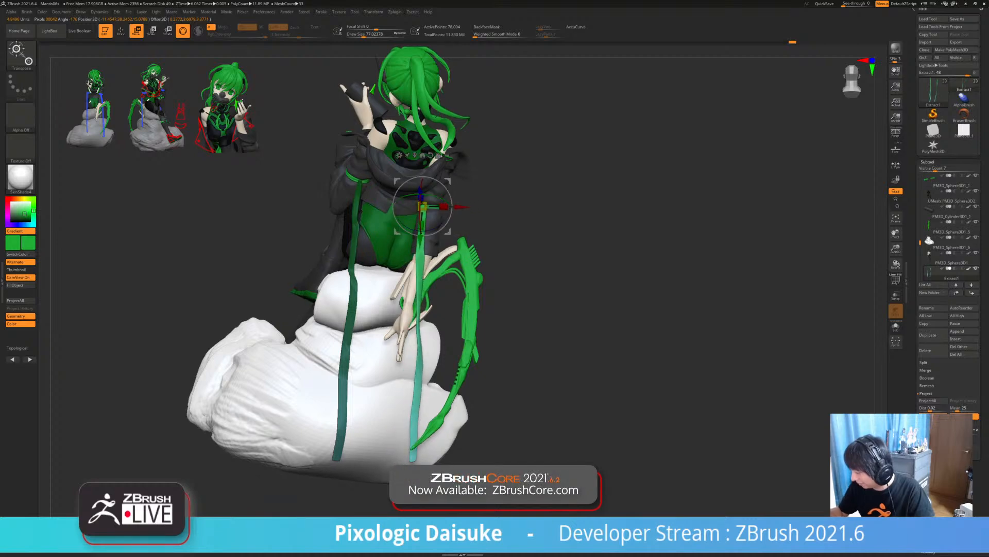
drag(541, 247, 521, 230)
drag(424, 187, 428, 189)
drag(541, 247, 592, 242)
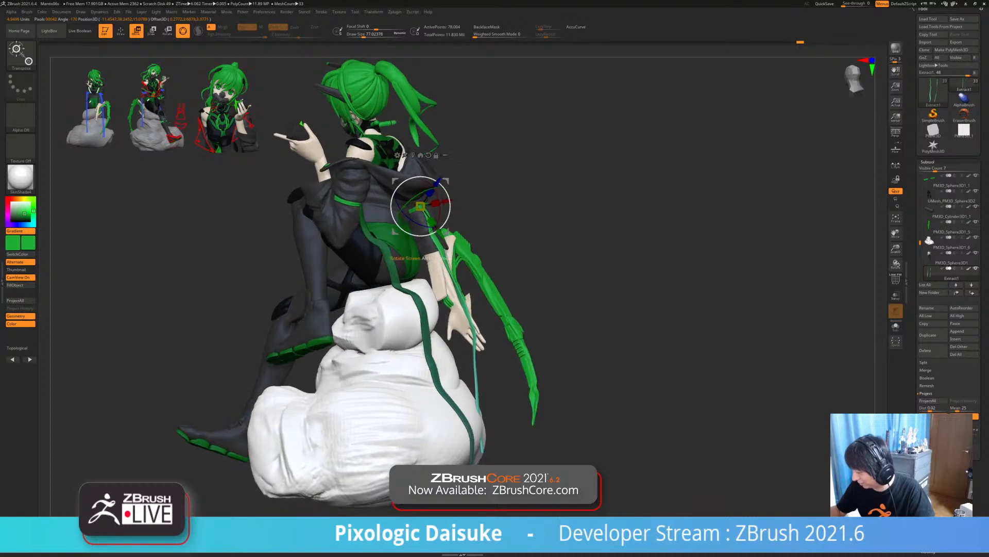
- Fine-tune the resting-hand strap's position and tilt from the side so it runs behind the forearm and hand
drag(429, 228, 427, 231)
drag(424, 193, 442, 217)
drag(567, 232, 454, 235)
drag(257, 253, 396, 237)
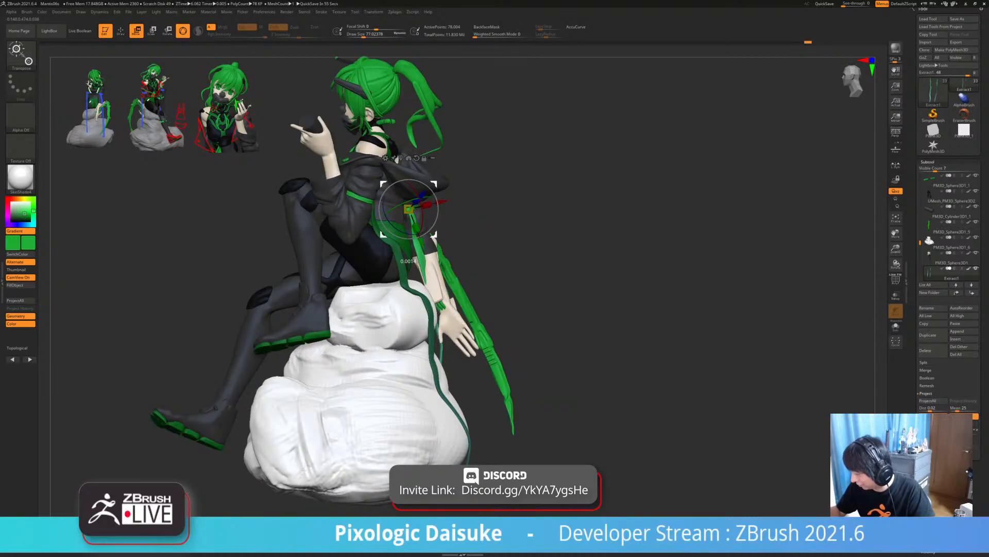
drag(403, 201, 398, 204)
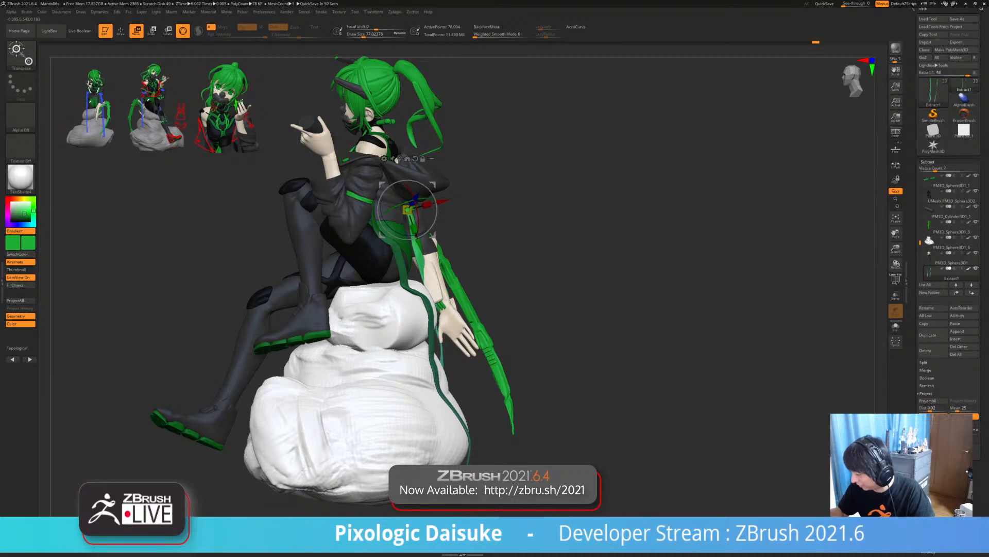
drag(592, 247, 556, 253)
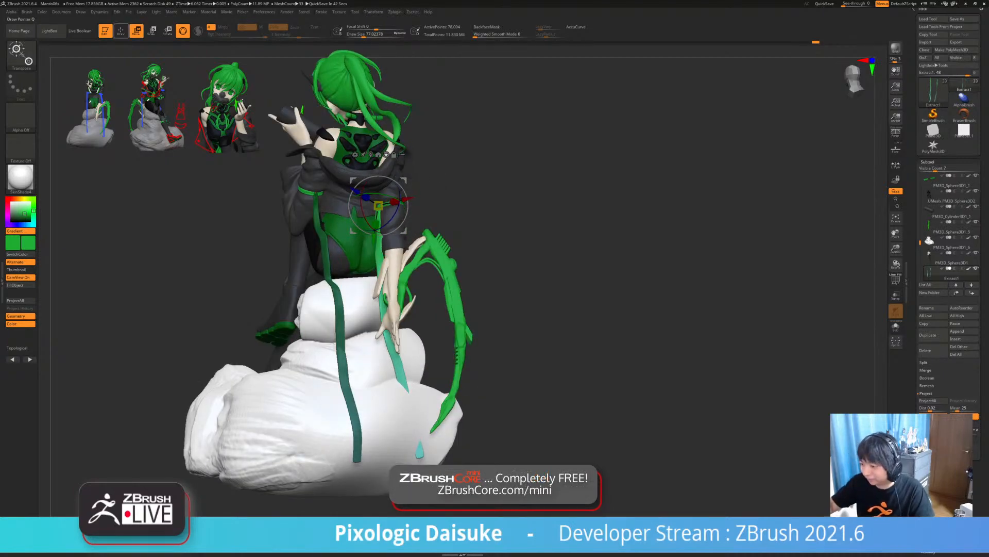
- Pull the lower end of the resting-hand strap onto the rock surface with SnakeHook at a draw size of about 206
key(q)
ctrl+right_drag(381, 392, 395, 139)
key(bracketright)
key(bracketright)
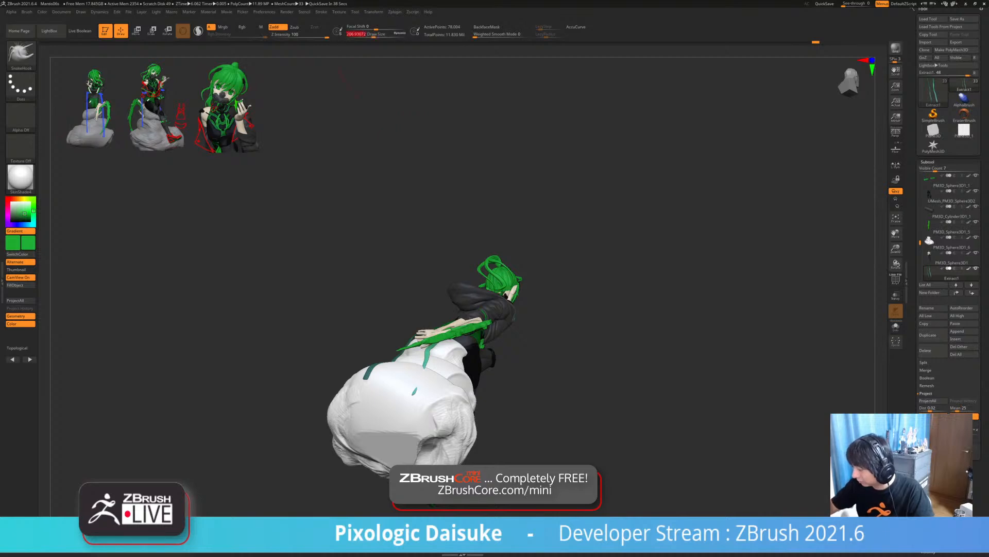
mouse_move(464, 399)
right_down()
mouse_move(416, 404)
mouse_move(422, 415)
right_up()
right_drag(433, 381, 466, 360)
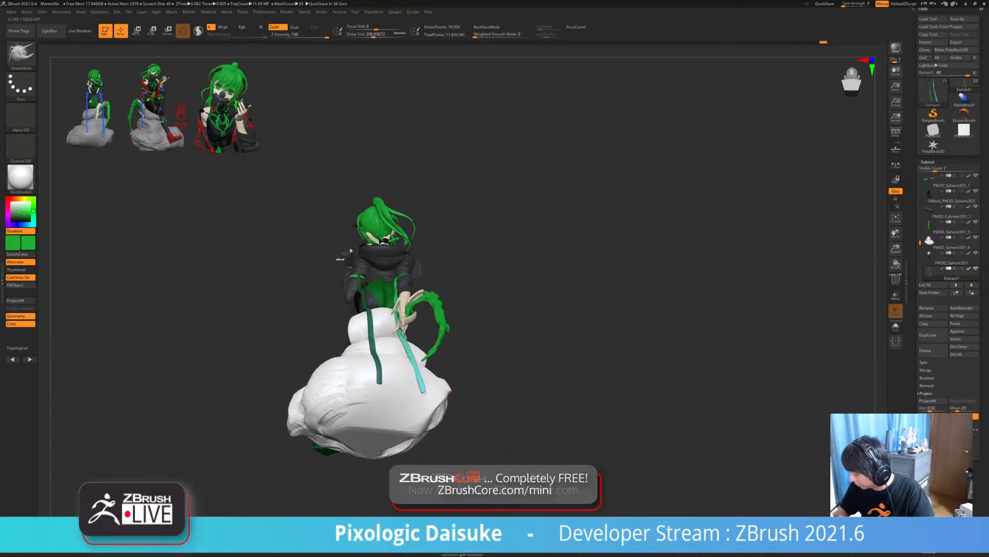
mouse_move(407, 426)
right_down()
mouse_move(415, 386)
mouse_move(405, 392)
mouse_move(418, 422)
right_up()
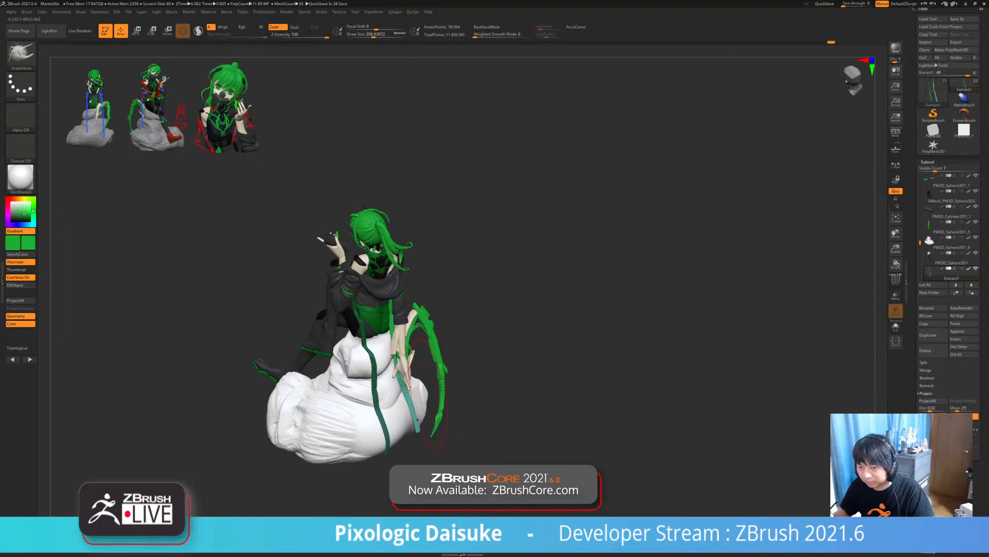
- Reshape the resting-hand strap below the sleeve cuff with SnakeHook at draw size 28.75, and smooth its upper section in isolation
ctrl+right_drag(418, 420, 421, 493)
mouse_move(400, 347)
right_down()
mouse_move(367, 330)
mouse_move(360, 229)
mouse_move(350, 232)
mouse_move(364, 226)
mouse_move(351, 229)
mouse_move(375, 206)
mouse_move(407, 206)
mouse_move(379, 204)
mouse_move(384, 237)
mouse_move(417, 240)
mouse_move(384, 245)
mouse_move(380, 258)
mouse_move(380, 232)
mouse_move(372, 254)
mouse_move(380, 246)
mouse_move(351, 247)
mouse_move(385, 246)
right_up()
click(362, 35)
key(alt+s)
key(alt+s)
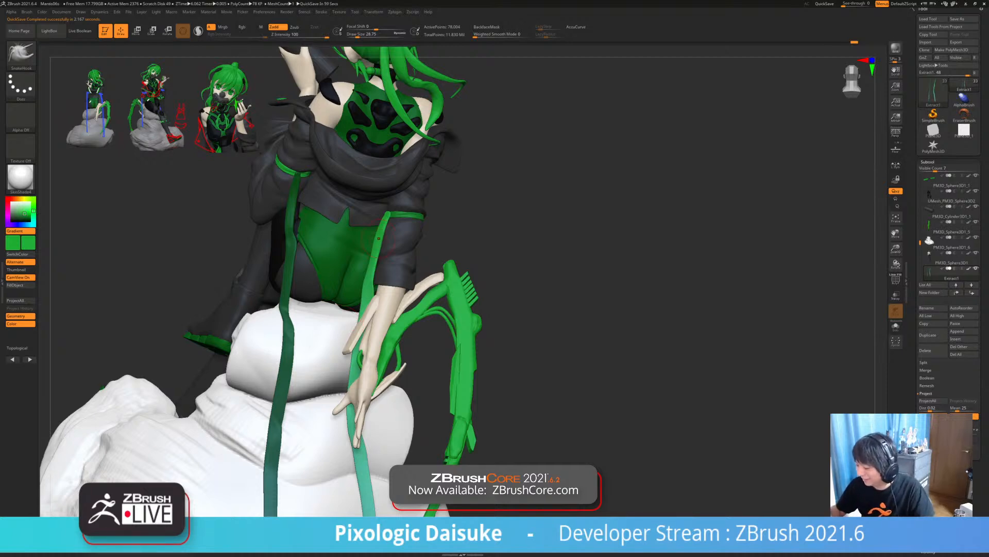
mouse_move(379, 238)
right_down()
mouse_move(402, 237)
mouse_move(378, 235)
mouse_move(362, 318)
right_up()
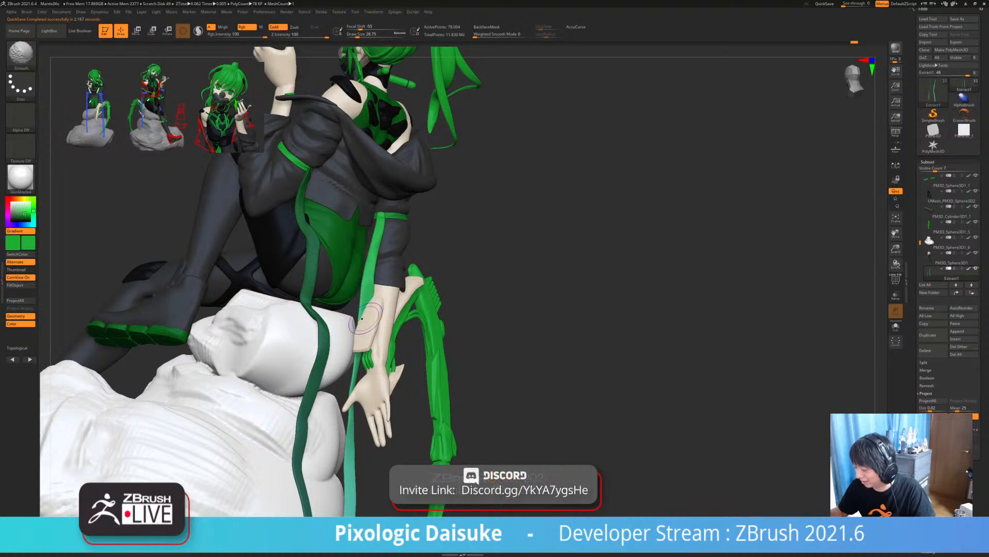
click(896, 325)
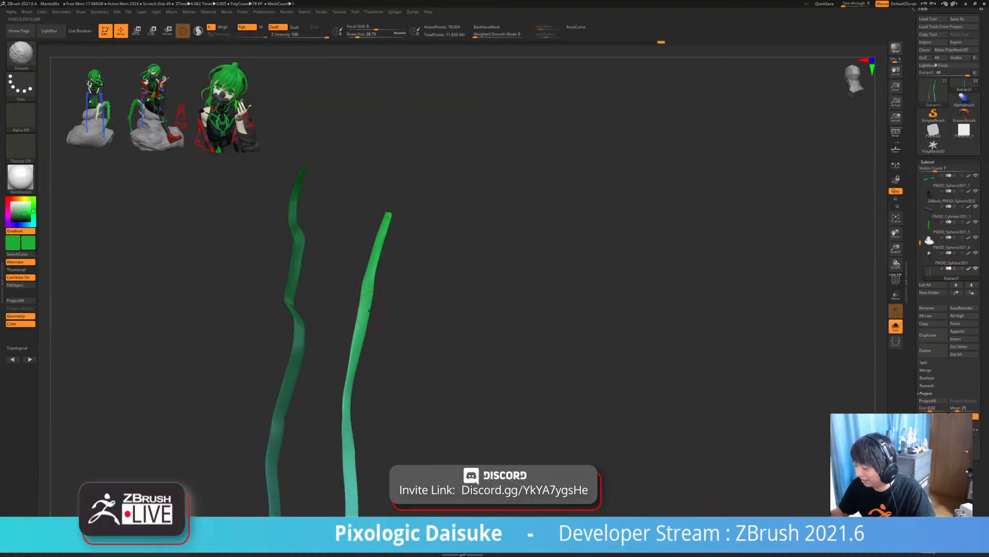
mouse_move(370, 311)
right_down()
mouse_move(356, 310)
mouse_move(366, 308)
mouse_move(364, 288)
mouse_move(379, 314)
mouse_move(378, 284)
right_up()
- Adjust the resting-hand strap's slope down the rock with SnakeHook at a draw size of about 274
click(895, 326)
right_drag(438, 330, 398, 338)
alt+right_drag(398, 338, 371, 334)
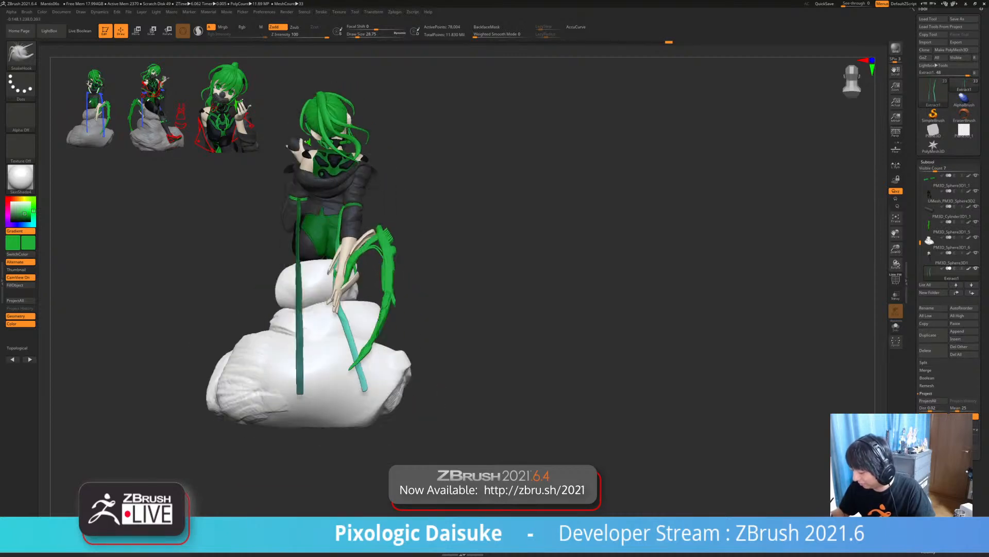
drag(355, 347, 355, 345)
right_drag(355, 345, 390, 344)
click(367, 35)
right_drag(321, 313, 342, 308)
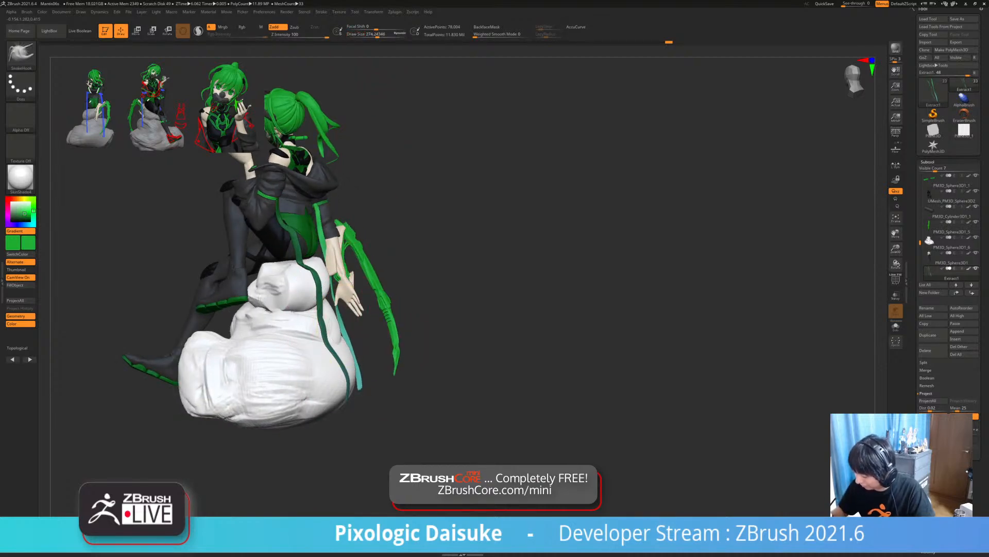
right_drag(443, 309, 274, 310)
- Fit the resting-hand strap's lower half to the rock's contour with SnakeHook at a draw size of about 192
click(373, 35)
right_drag(340, 315, 288, 312)
right_drag(278, 356, 361, 355)
right_drag(329, 385, 328, 349)
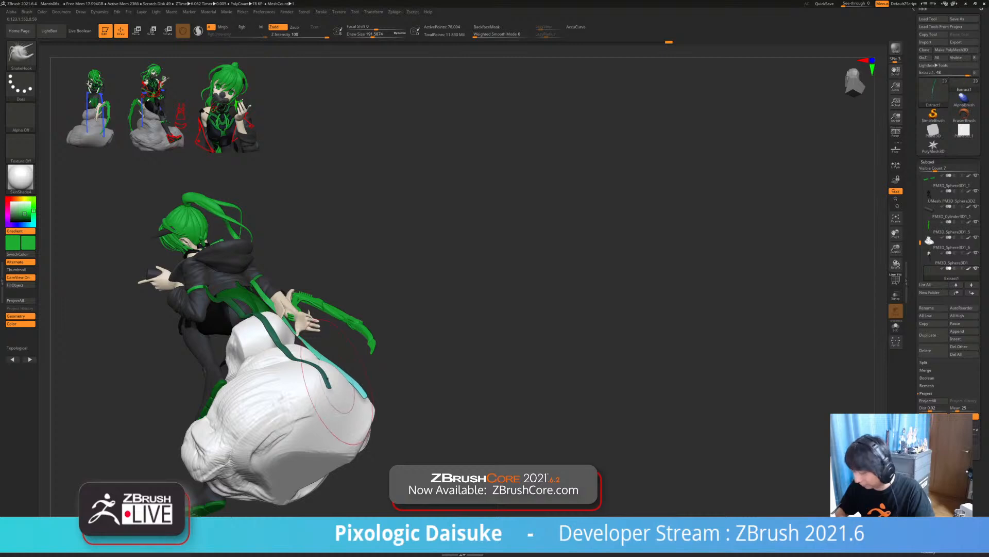
mouse_move(338, 394)
right_down()
mouse_move(360, 383)
mouse_move(336, 405)
mouse_move(351, 410)
mouse_move(357, 383)
right_up()
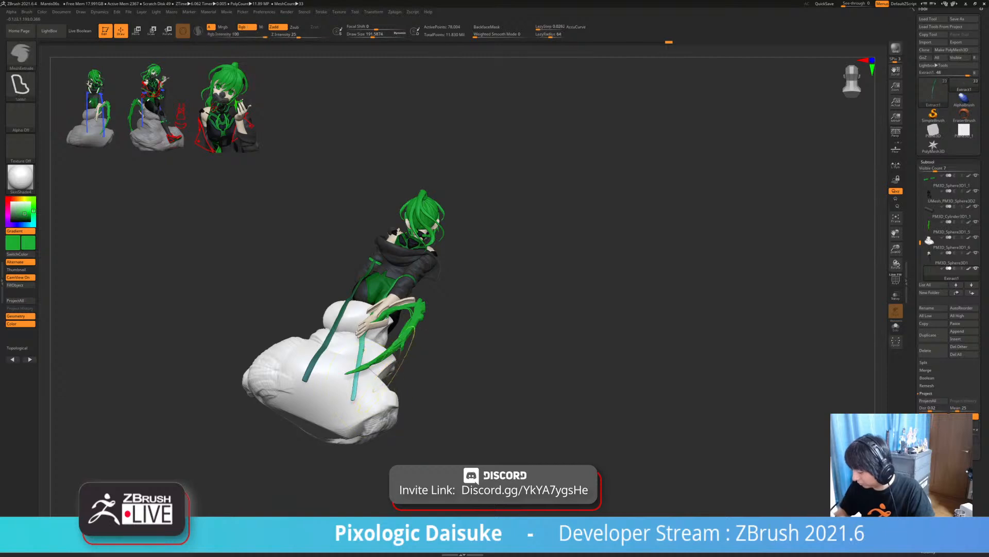
- Refine the edges and hanging tip of the resting-hand strap with SnakeHook at a draw size of about 23
ctrl+right_drag(380, 221, 385, 262)
drag(372, 35, 365, 35)
alt+right_drag(338, 379, 323, 307)
mouse_move(324, 306)
ctrl+right_down()
mouse_move(323, 383)
mouse_move(363, 356)
ctrl+right_up()
drag(364, 35, 356, 36)
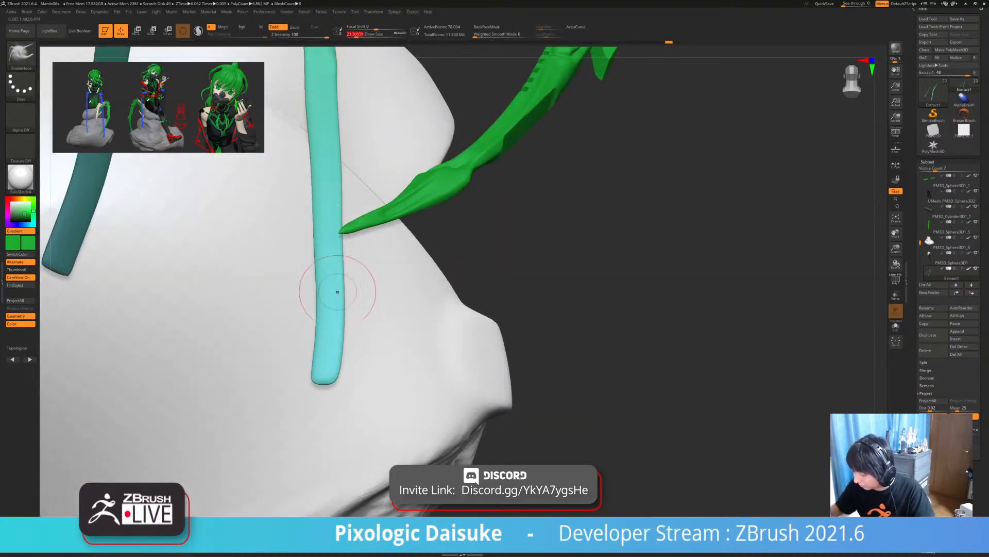
ctrl+right_drag(330, 378, 333, 415)
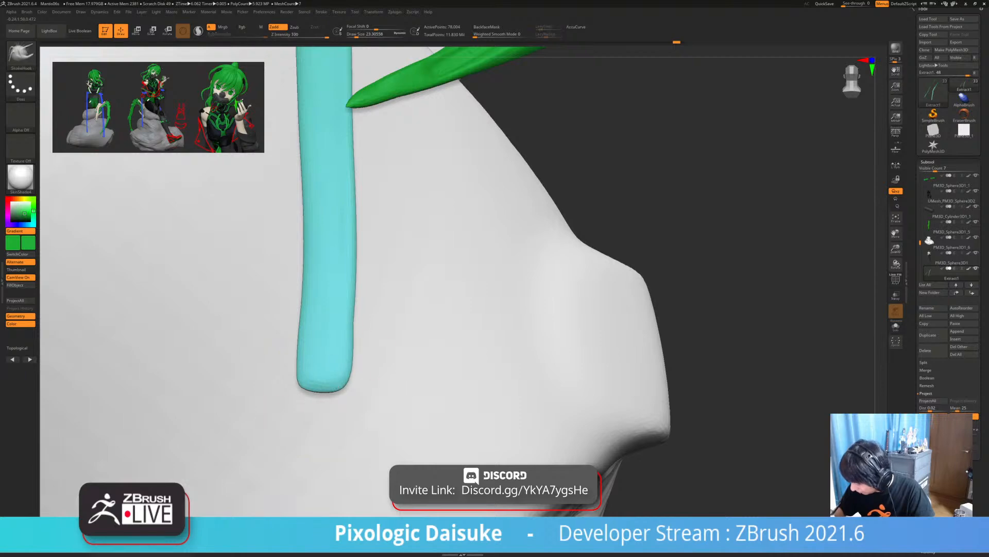
mouse_move(339, 380)
ctrl+right_down()
mouse_move(360, 307)
mouse_move(381, 334)
mouse_move(379, 297)
mouse_move(356, 314)
mouse_move(353, 302)
mouse_move(248, 289)
mouse_move(177, 309)
mouse_move(245, 305)
mouse_move(116, 309)
mouse_move(165, 308)
ctrl+right_up()
mouse_move(351, 314)
right_down()
mouse_move(288, 318)
mouse_move(514, 342)
mouse_move(703, 338)
mouse_move(686, 340)
mouse_move(716, 354)
right_up()
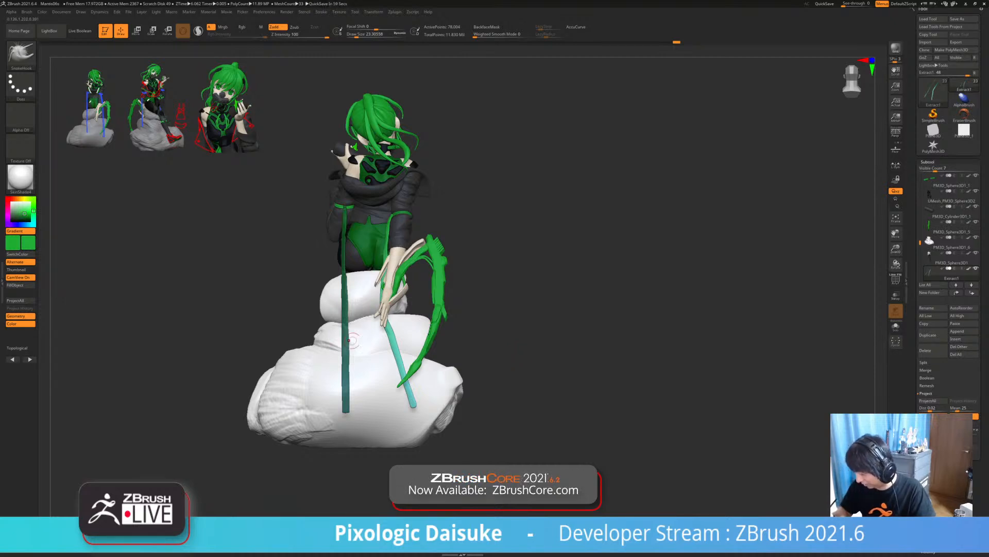
- Clear the mask, then mask everything except the other strap's lower part, from where it meets the rock downward
right_drag(349, 340, 518, 307)
alt+click(357, 300)
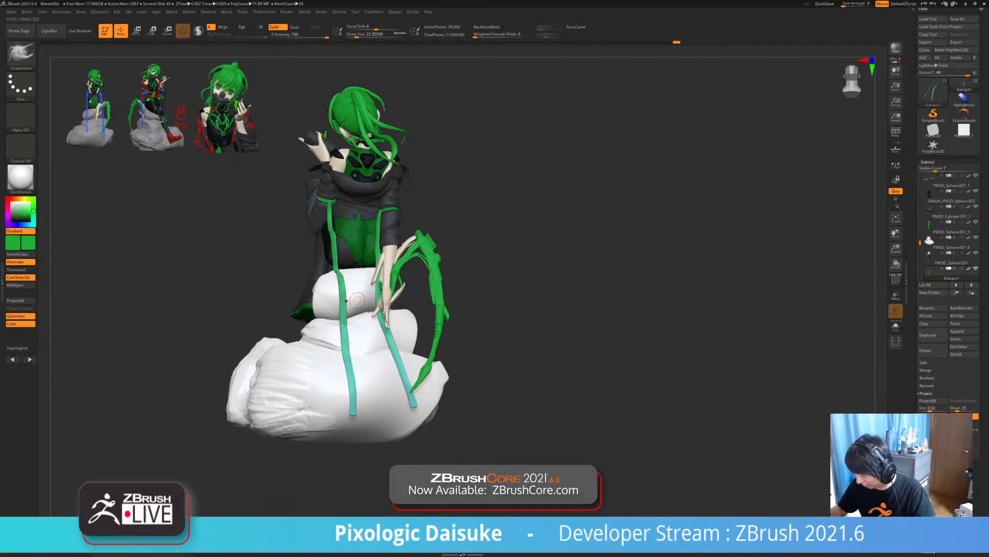
click(364, 36)
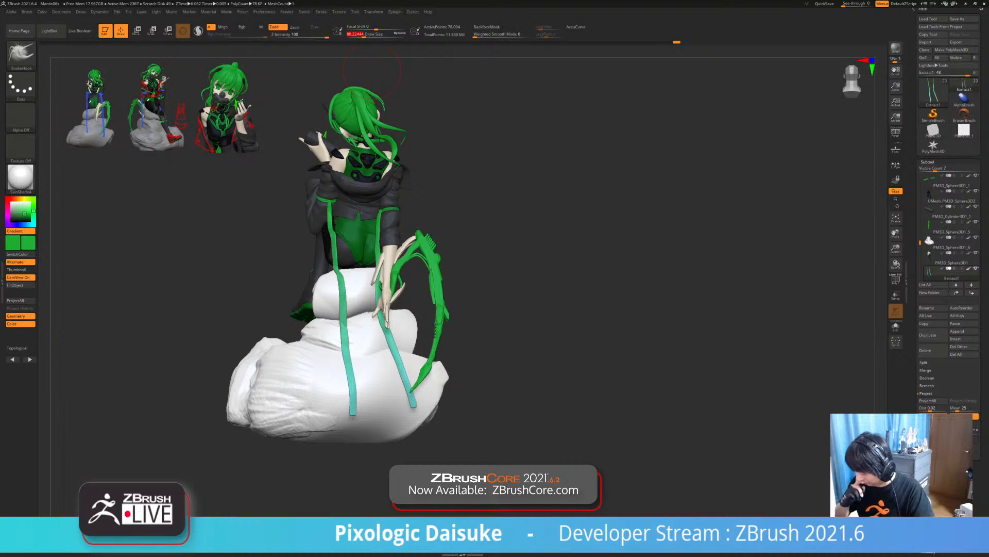
right_drag(412, 289, 357, 283)
key(ctrl+shift+s)
ctrl+drag(334, 261, 369, 466)
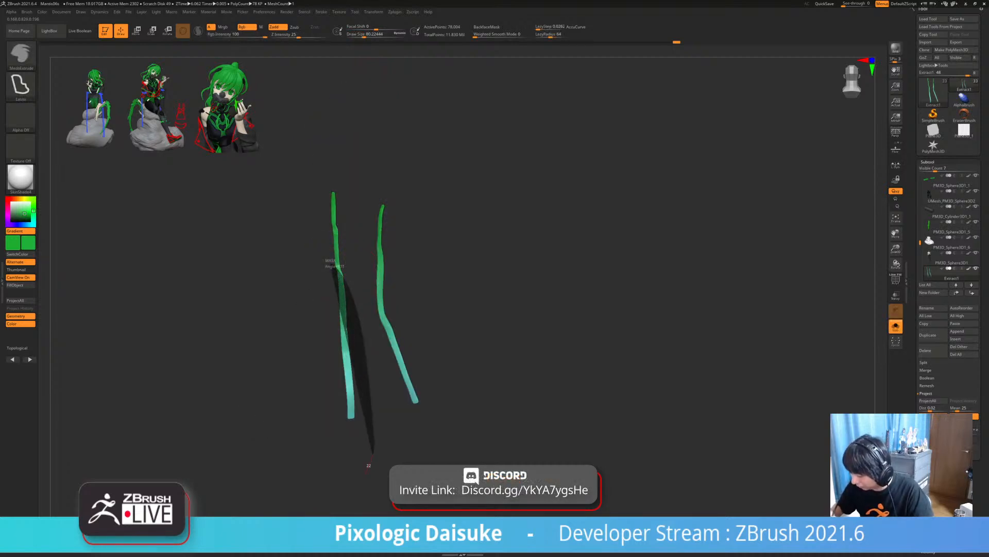
mouse_move(340, 268)
ctrl+mouse_down()
mouse_move(350, 459)
mouse_move(347, 320)
ctrl+mouse_up()
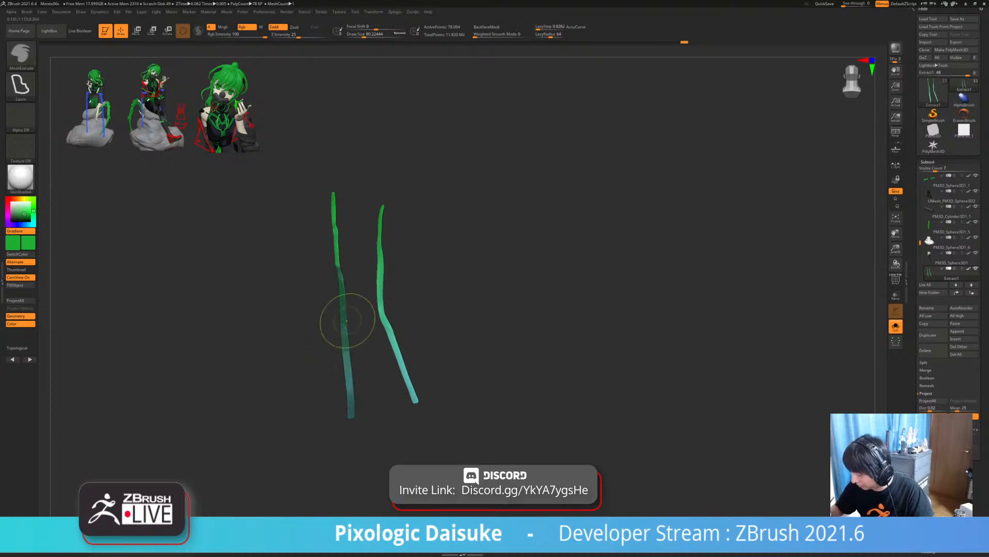
key(ctrl+shift+s)
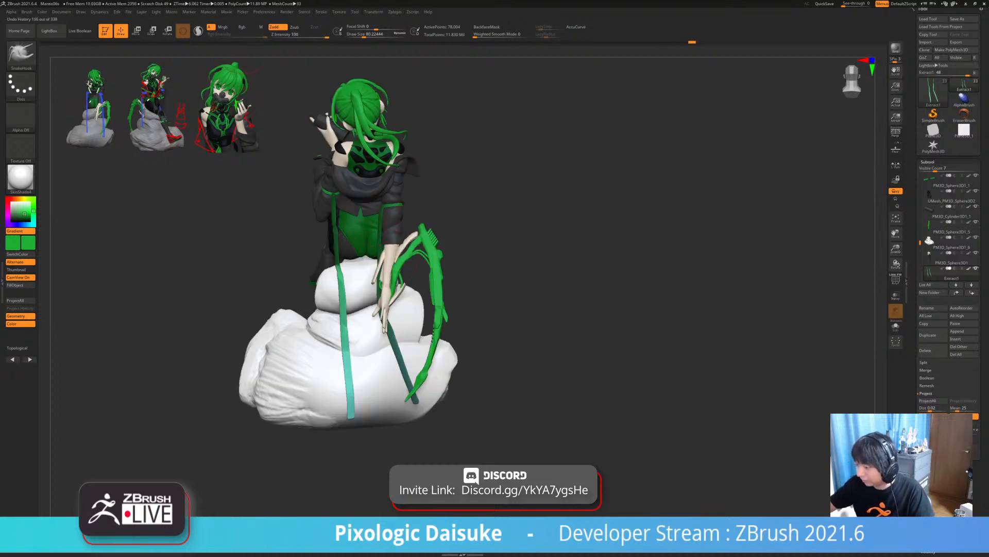
- Place the gizmo where the other strap meets the rock, reset its orientation, and rotate the strap's lower part slightly
key(r)
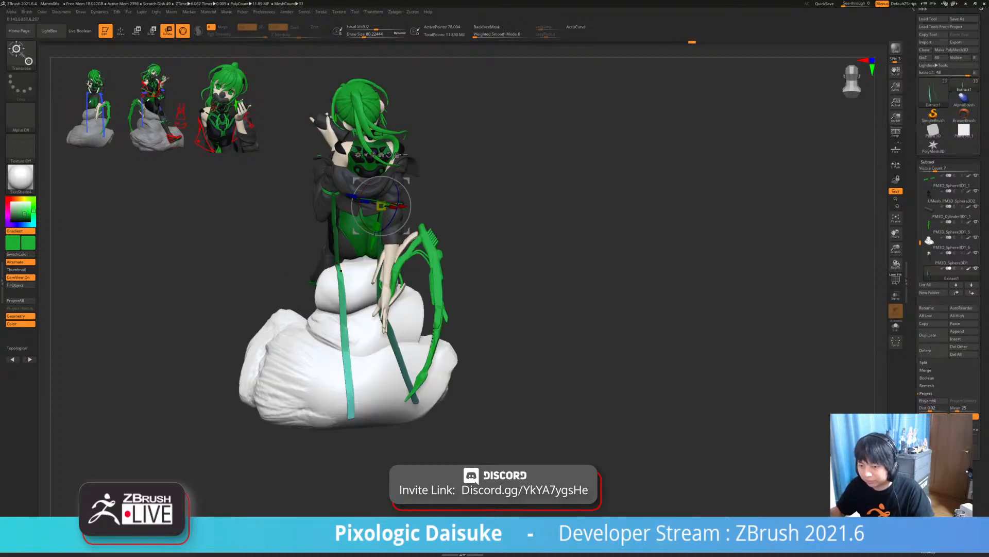
scroll(341, 271, up, 4)
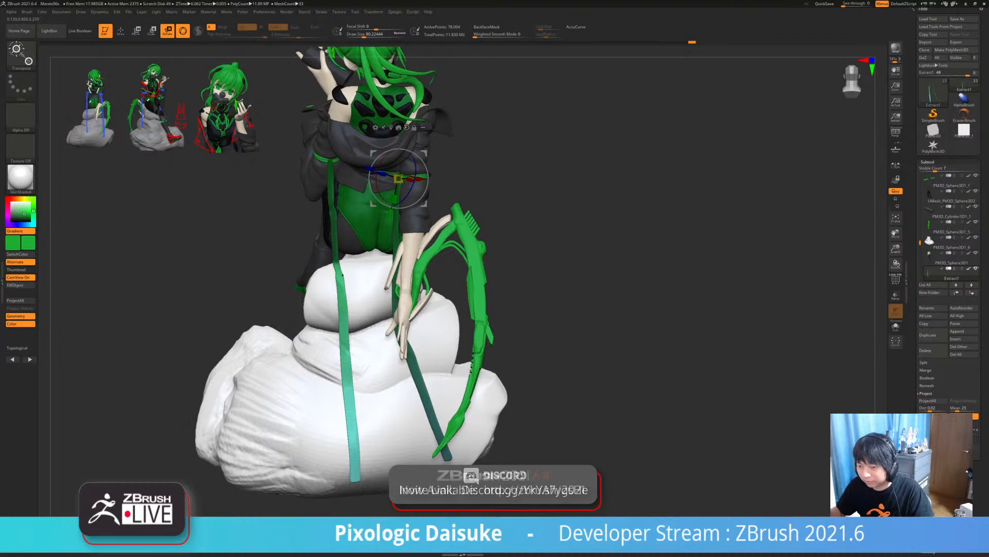
click(335, 258)
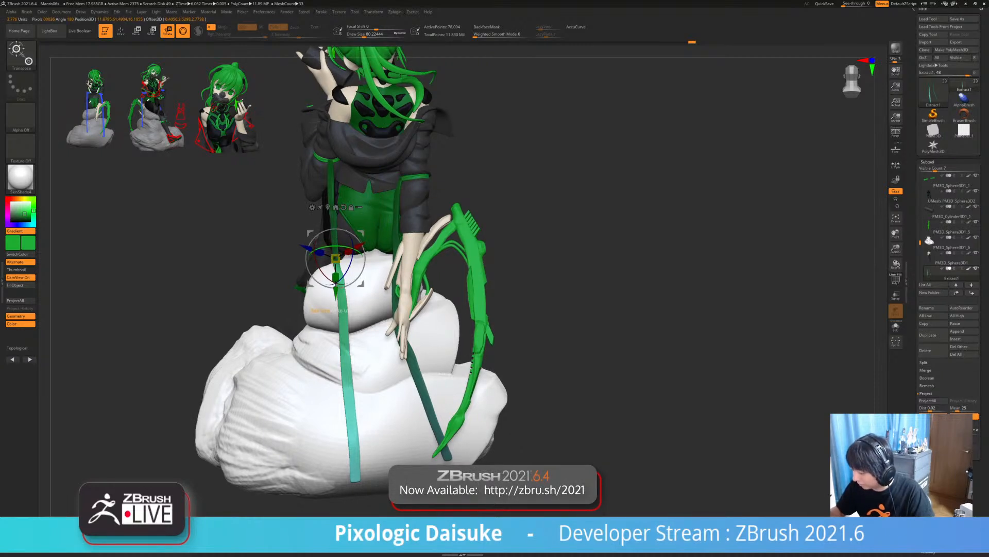
click(344, 207)
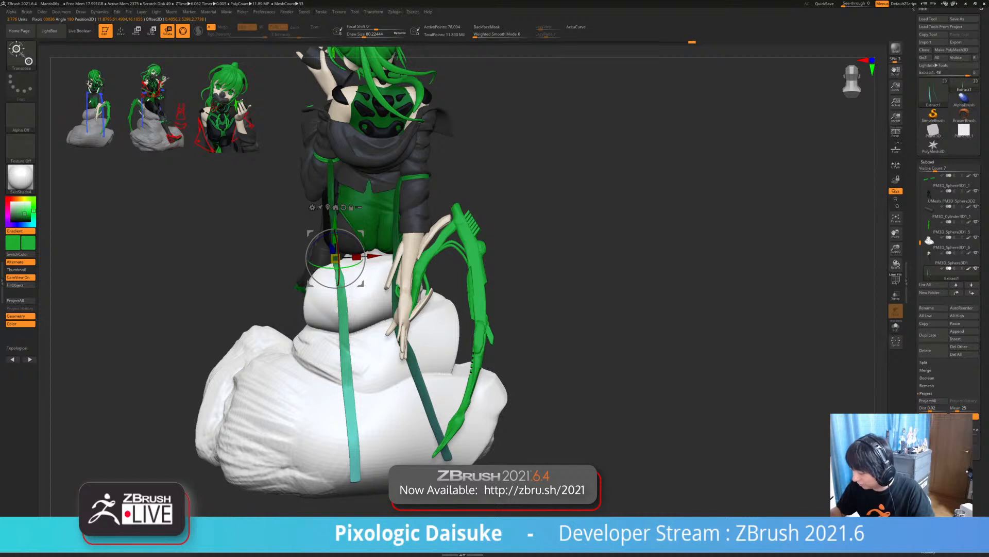
drag(337, 229, 339, 230)
drag(374, 258, 371, 258)
right_drag(371, 258, 336, 230)
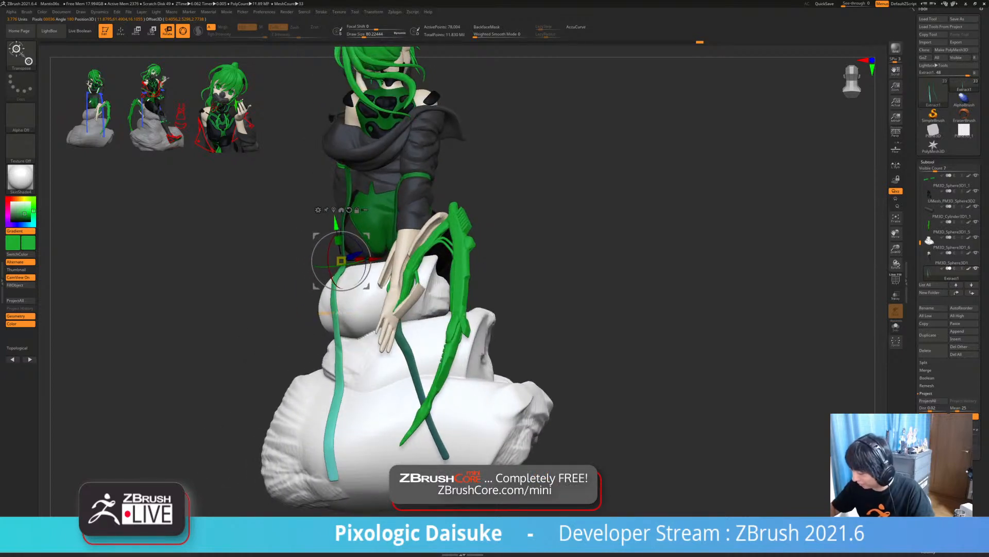
- Pull the other strap's bend at the top of the rock into shape with SnakeHook at a draw size of about 35
key(q)
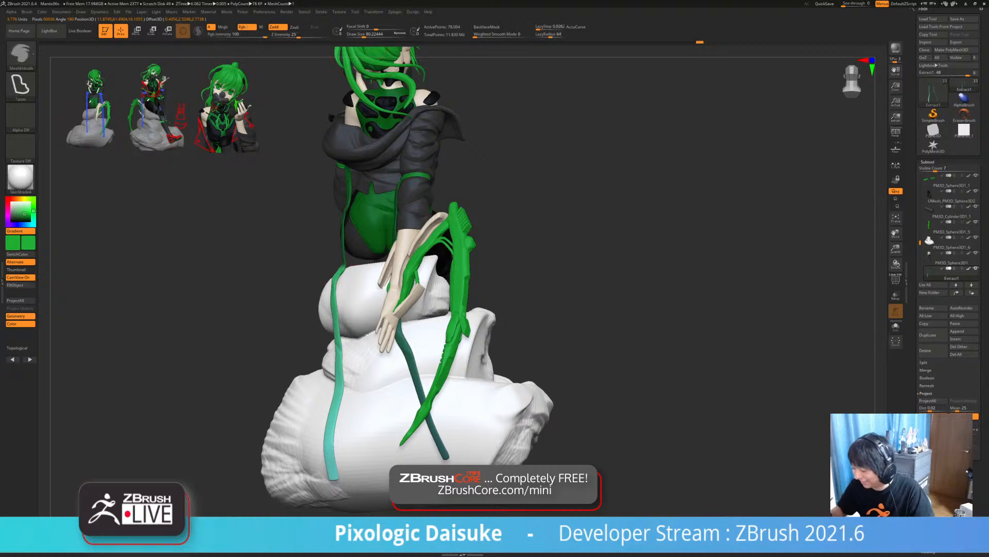
mouse_move(322, 313)
ctrl+right_down()
mouse_move(310, 289)
mouse_move(353, 298)
mouse_move(357, 326)
mouse_move(369, 325)
mouse_move(367, 311)
mouse_move(321, 274)
ctrl+right_up()
click(358, 35)
drag(320, 274, 323, 272)
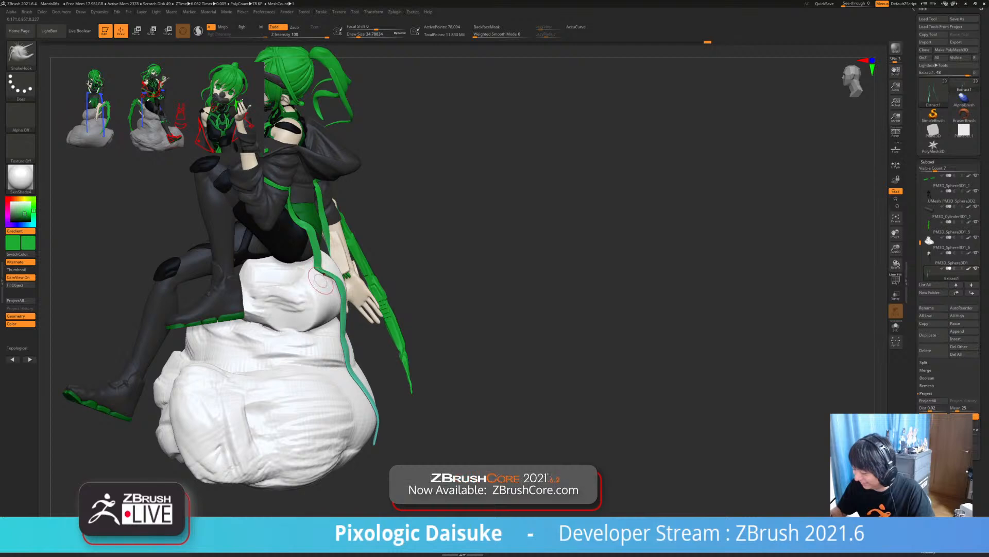
- Shape and smooth the strap's bend at the top of the rock with a draw size of about 22, isolating it to check
ctrl+right_drag(322, 272, 319, 250)
key(shift+alt+s)
click(363, 35)
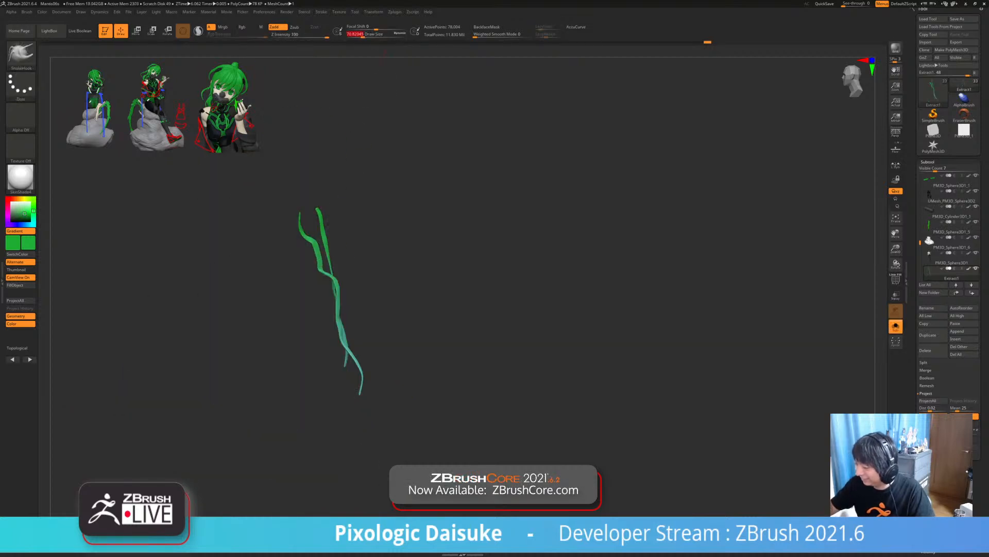
ctrl+right_drag(351, 135, 354, 164)
key(shift+alt+s)
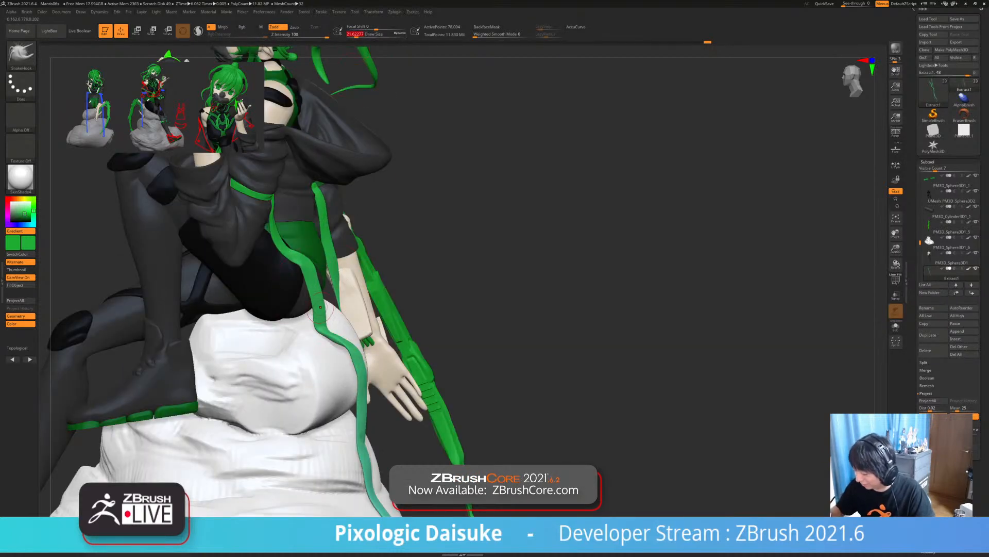
right_drag(322, 308, 309, 305)
shift+drag(313, 283, 324, 309)
ctrl+right_drag(324, 309, 321, 265)
ctrl+right_drag(448, 272, 449, 263)
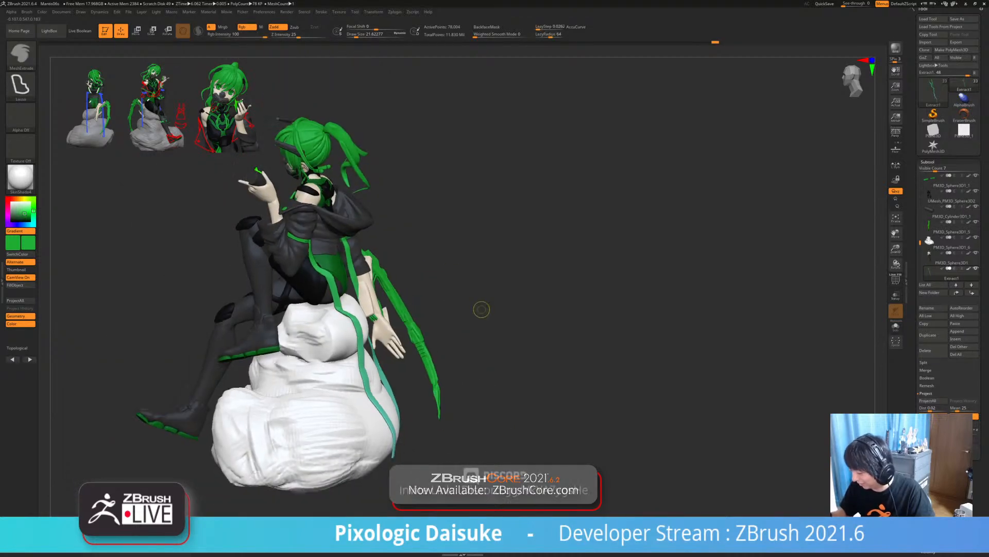
- Smooth the strap's lower part against the side of the rock at a draw size of about 54
mouse_move(481, 309)
right_down()
mouse_move(432, 309)
mouse_move(423, 282)
mouse_move(464, 258)
mouse_move(426, 262)
mouse_move(487, 260)
mouse_move(446, 227)
right_up()
right_drag(408, 190, 412, 188)
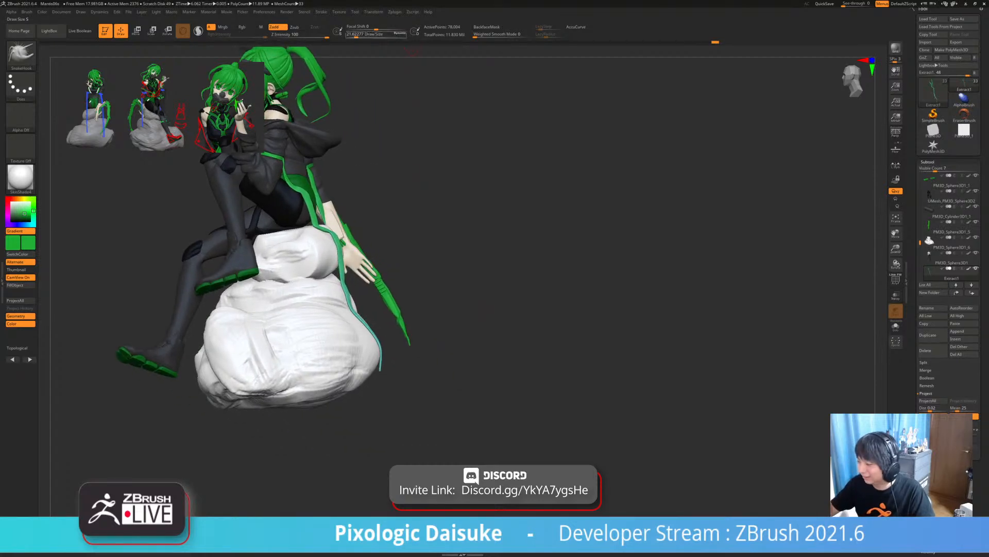
click(360, 36)
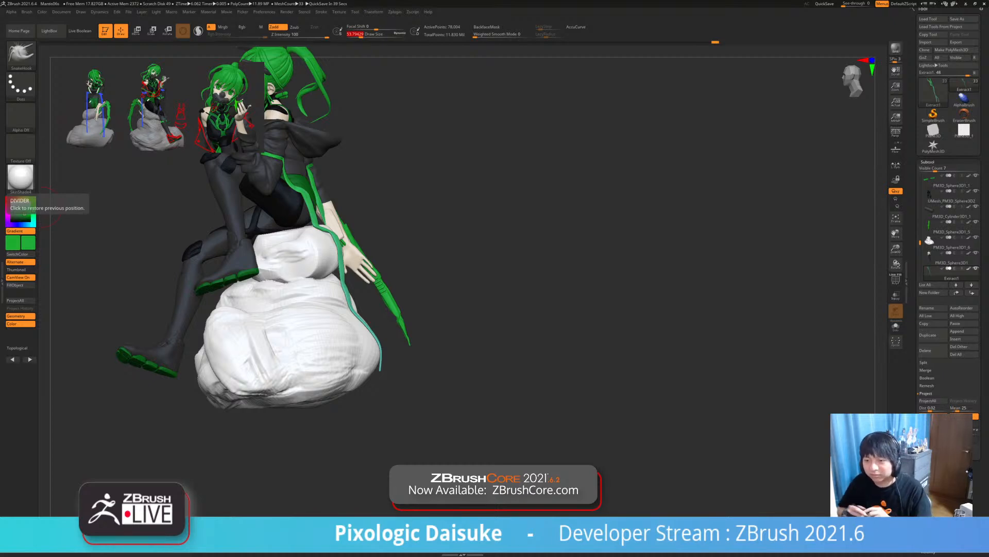
drag(170, 289, 108, 291)
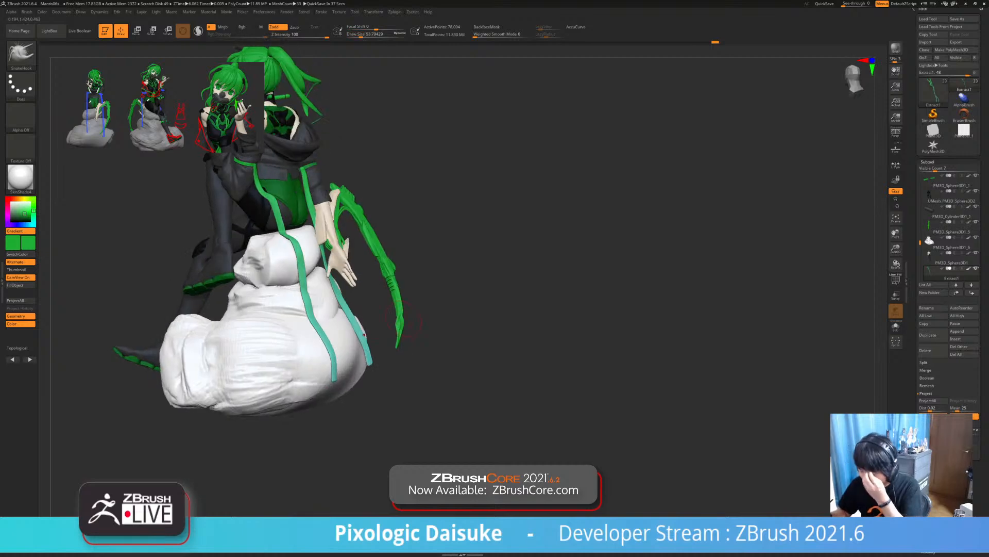
drag(160, 309, 109, 309)
right_drag(303, 310, 333, 323)
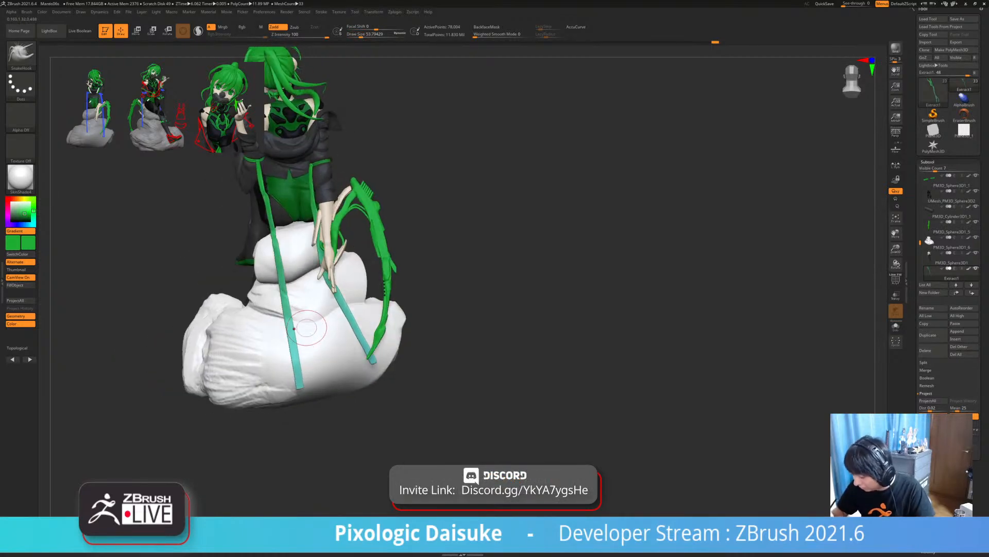
mouse_move(335, 369)
ctrl+right_down()
mouse_move(350, 333)
mouse_move(407, 332)
mouse_move(373, 333)
mouse_move(387, 333)
ctrl+right_up()
mouse_move(322, 167)
ctrl+right_down()
mouse_move(328, 205)
mouse_move(357, 216)
mouse_move(334, 219)
ctrl+right_up()
alt+click(357, 218)
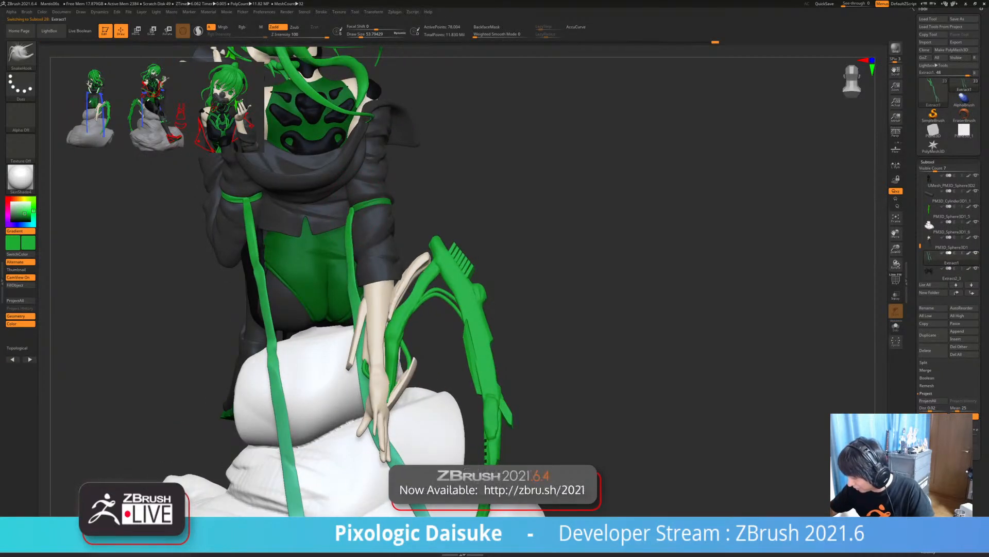
mouse_move(353, 207)
ctrl+right_down()
mouse_move(342, 202)
mouse_move(369, 221)
mouse_move(390, 183)
mouse_move(547, 199)
mouse_move(472, 187)
mouse_move(423, 278)
ctrl+right_up()
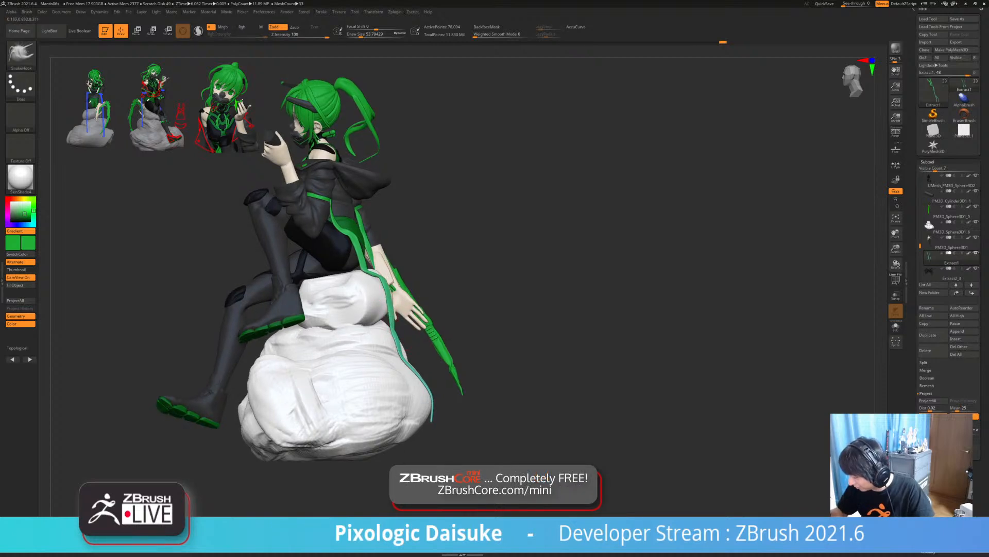
key(shift)
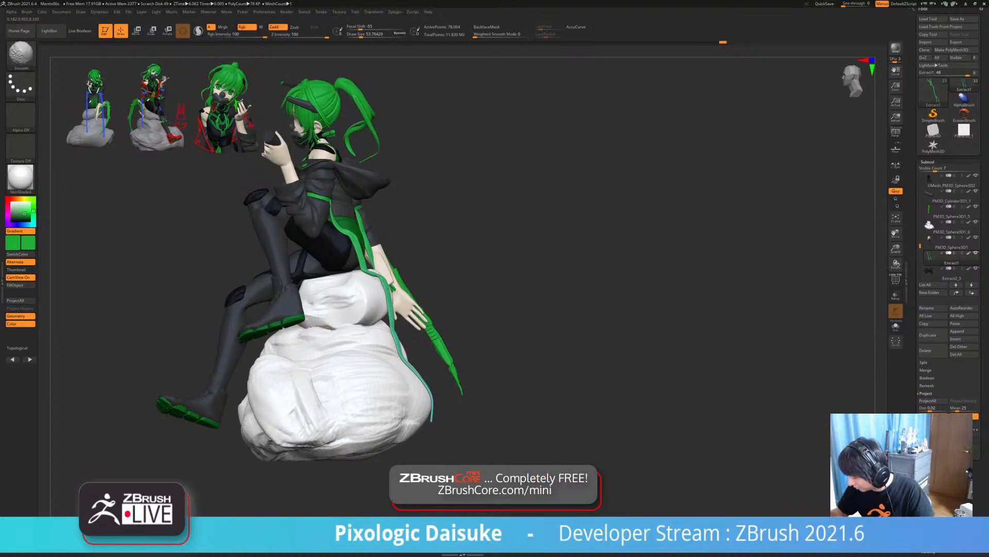
shift+drag(405, 349, 412, 361)
- Examine the whole figure from the side and front, selecting and isolating individual body and clothing parts to check them
ctrl+right_drag(428, 319, 426, 279)
mouse_move(426, 279)
right_down()
mouse_move(365, 275)
mouse_move(412, 273)
right_up()
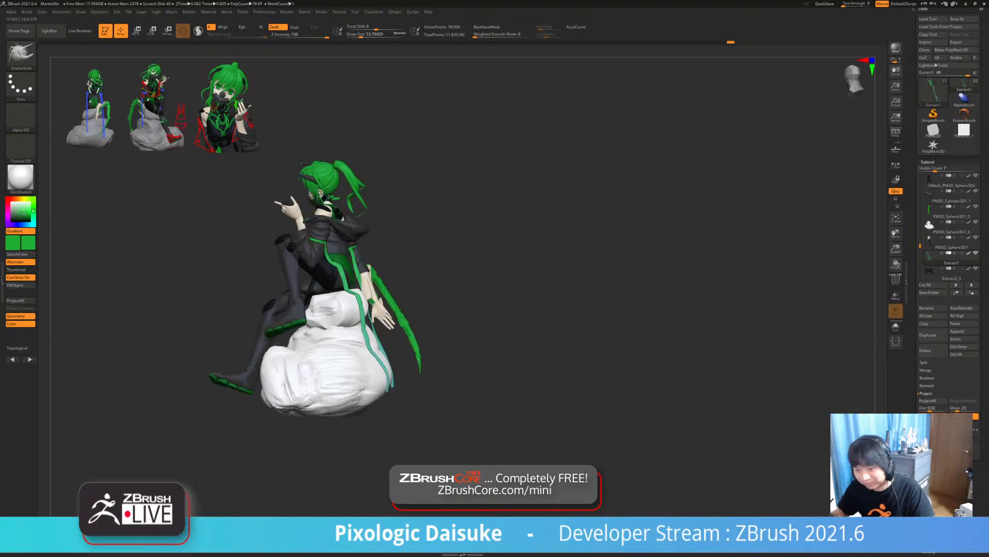
mouse_move(320, 356)
right_down()
mouse_move(440, 338)
mouse_move(418, 332)
right_up()
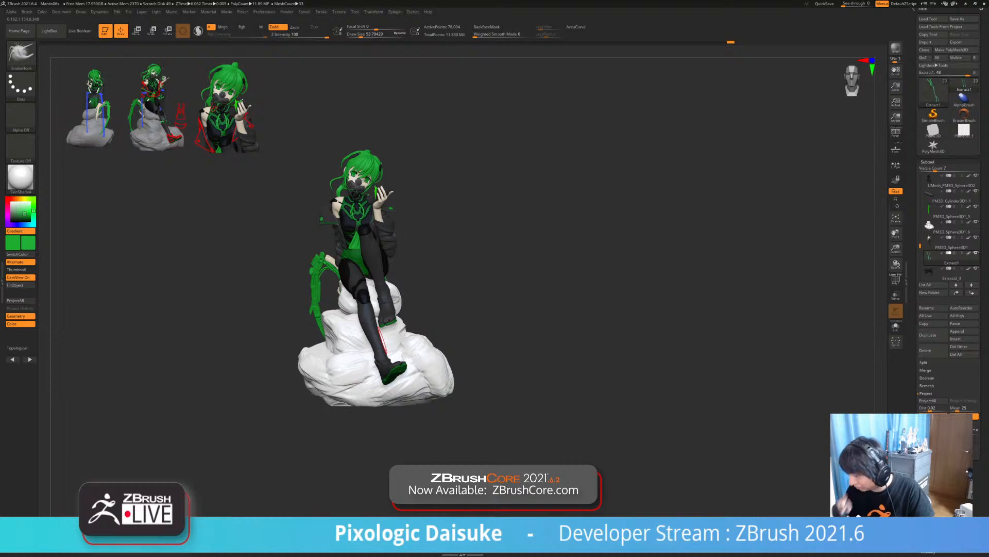
ctrl+right_drag(431, 414, 432, 444)
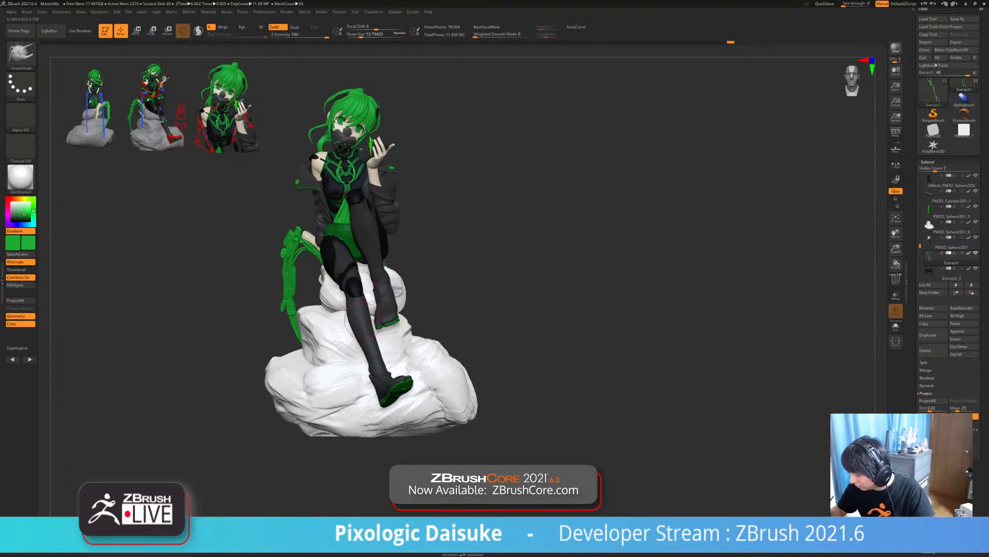
alt+click(356, 324)
mouse_move(356, 325)
ctrl+right_down()
mouse_move(362, 405)
mouse_move(399, 314)
mouse_move(446, 304)
mouse_move(445, 335)
ctrl+right_up()
key(alt+s)
key(alt+s)
key(alt+s)
mouse_move(290, 235)
ctrl+right_down()
mouse_move(290, 224)
mouse_move(291, 260)
mouse_move(315, 227)
mouse_move(309, 198)
mouse_move(227, 206)
mouse_move(299, 207)
ctrl+right_up()
click(356, 35)
key(alt+s)
alt+click(247, 178)
click(365, 36)
mouse_move(356, 247)
ctrl+right_down()
mouse_move(374, 302)
mouse_move(382, 246)
mouse_move(294, 246)
mouse_move(378, 253)
ctrl+right_up()
alt+click(364, 311)
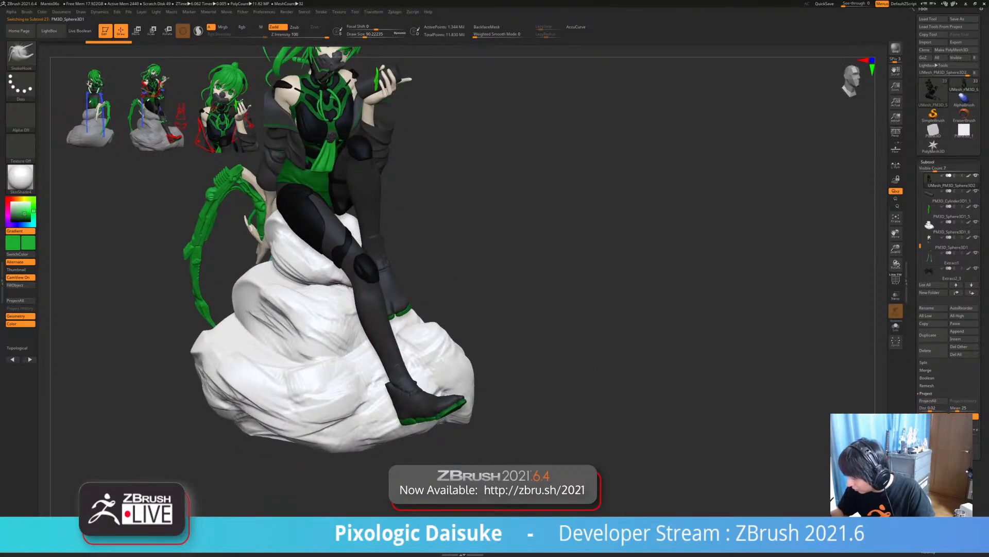
mouse_move(363, 312)
ctrl+right_down()
mouse_move(360, 278)
mouse_move(424, 281)
mouse_move(378, 299)
ctrl+right_up()
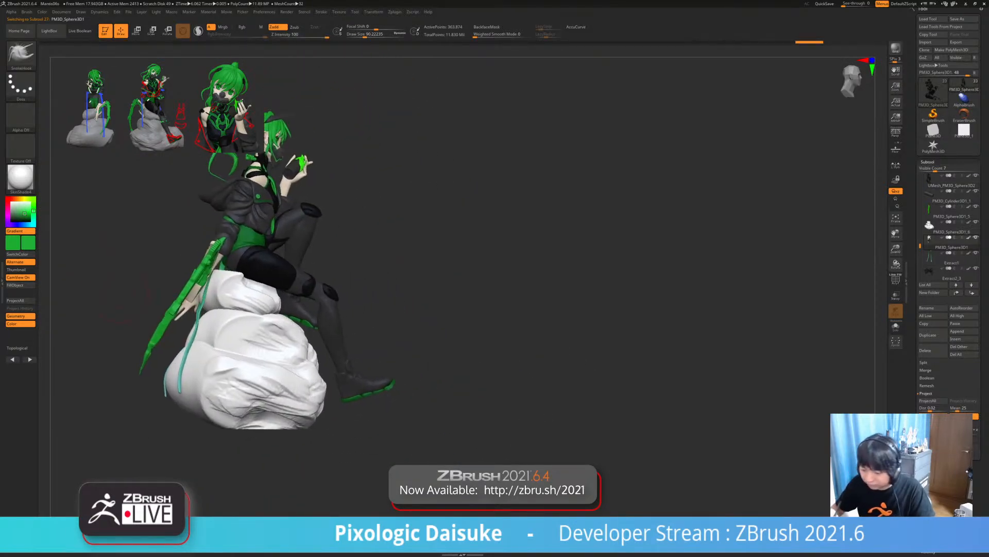
- Switch to the Standard brush with a draw size of about 12
key(b)
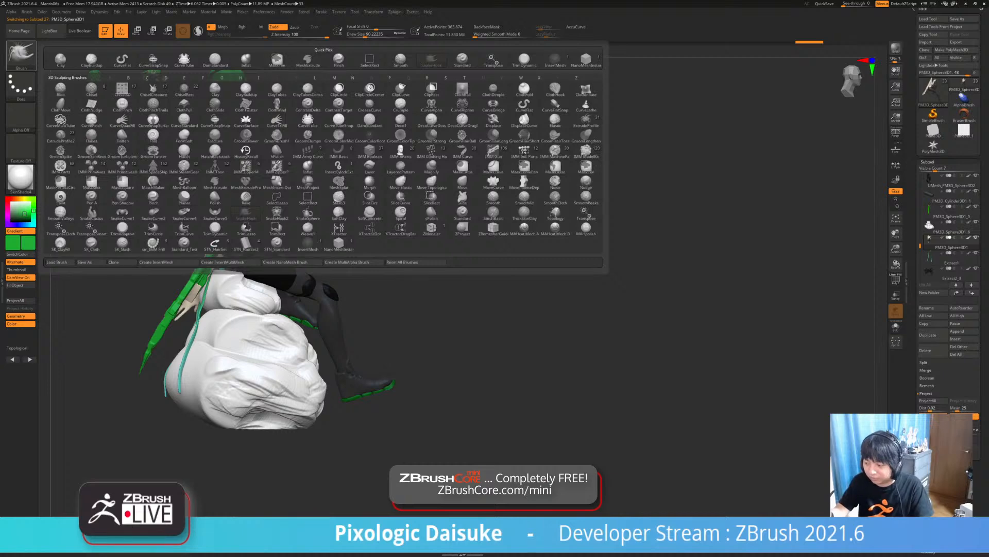
key(s)
key(t)
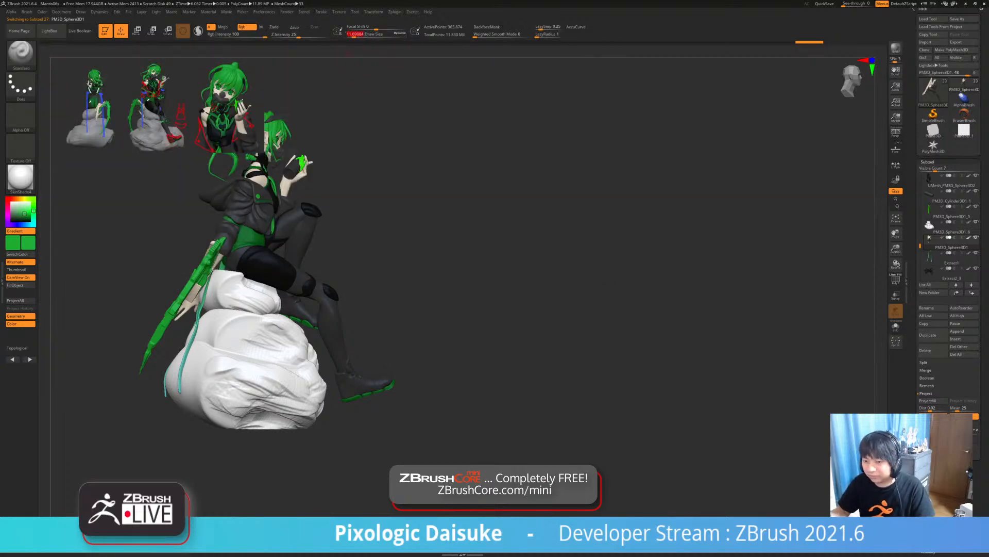
alt+right_drag(355, 248, 335, 345)
key(alt+s)
key(alt+s)
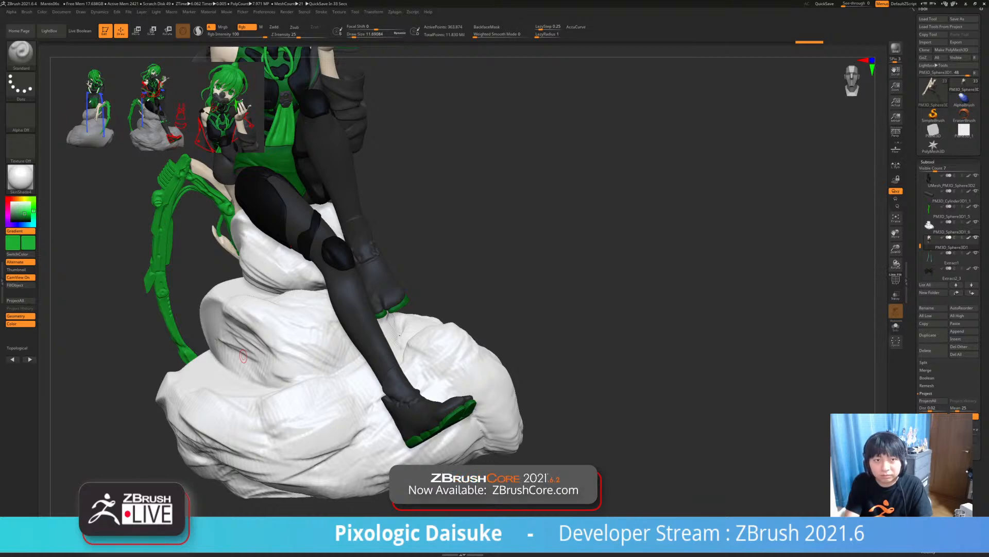
drag(577, 320, 716, 289)
alt+drag(608, 329, 593, 248)
drag(618, 288, 499, 339)
right_drag(382, 348, 407, 364)
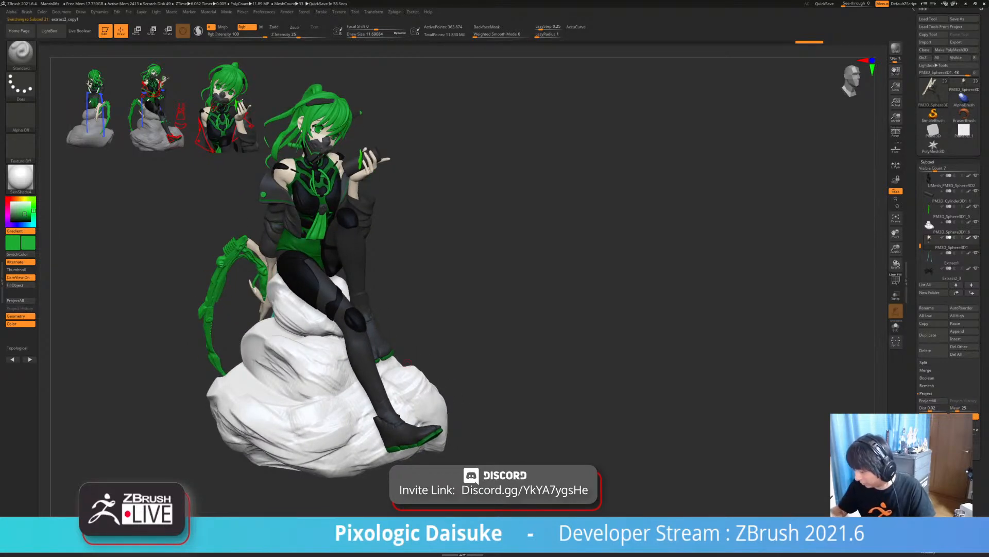
- Select the dark sleeved jacket, isolate it from the rest of the figure, and compare its front opening with the full model
alt+click(281, 232)
alt+right_drag(281, 232, 289, 281)
right_drag(289, 281, 375, 306)
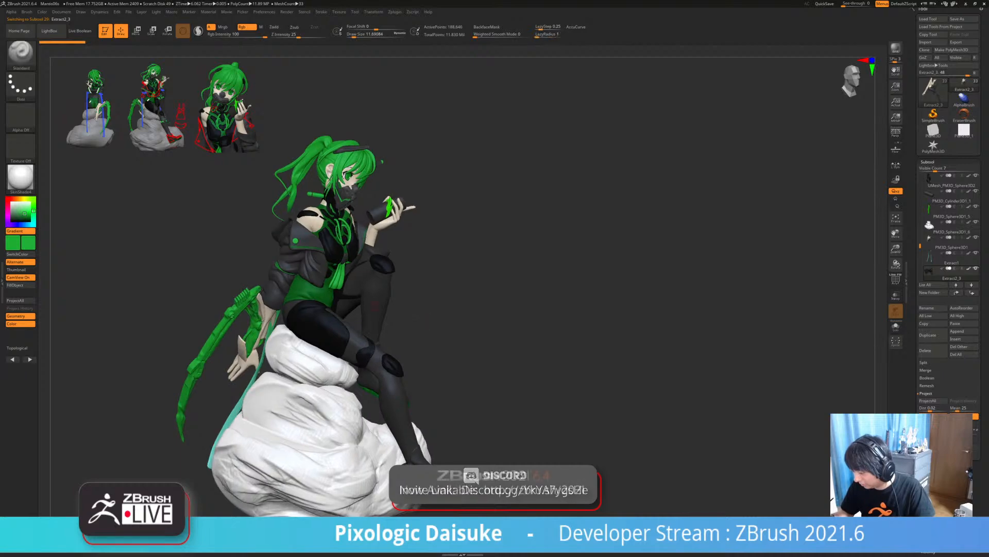
right_drag(367, 370, 341, 372)
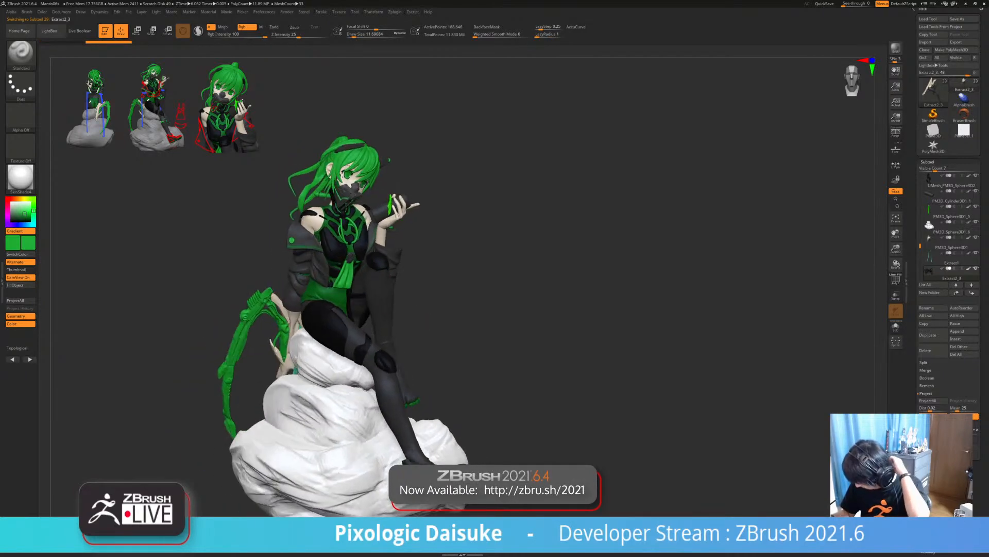
mouse_move(380, 303)
right_down()
mouse_move(411, 302)
mouse_move(397, 302)
right_up()
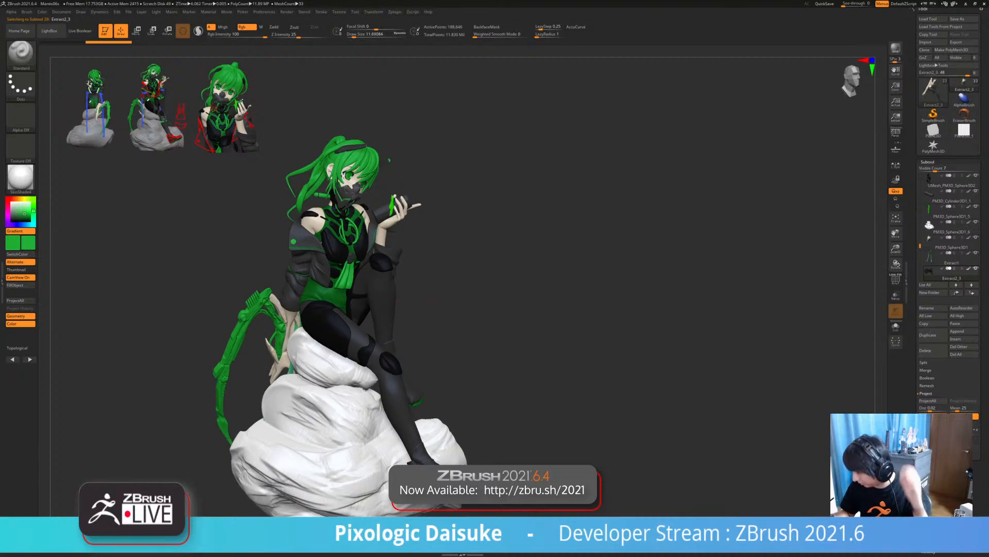
click(895, 327)
ctrl+right_drag(515, 288, 577, 345)
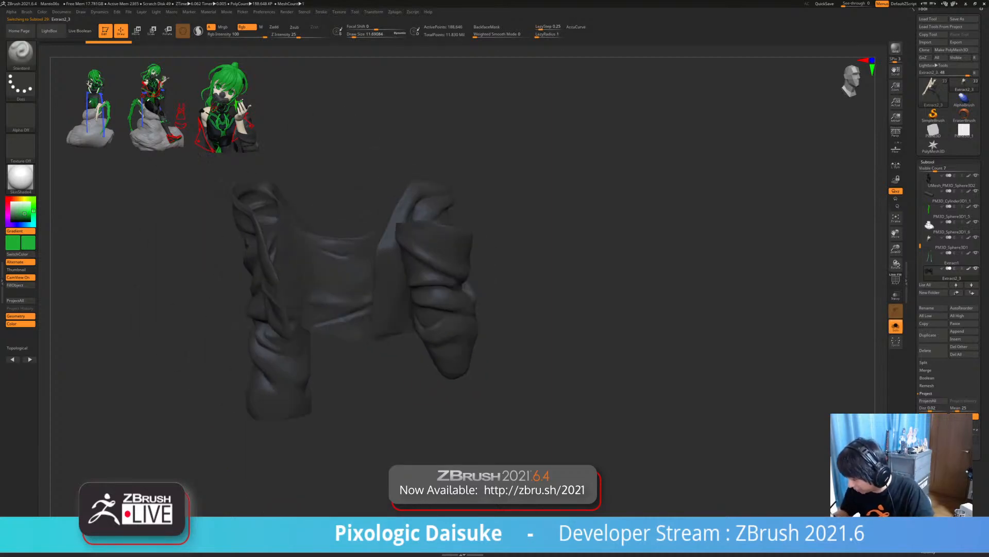
right_drag(412, 254, 384, 253)
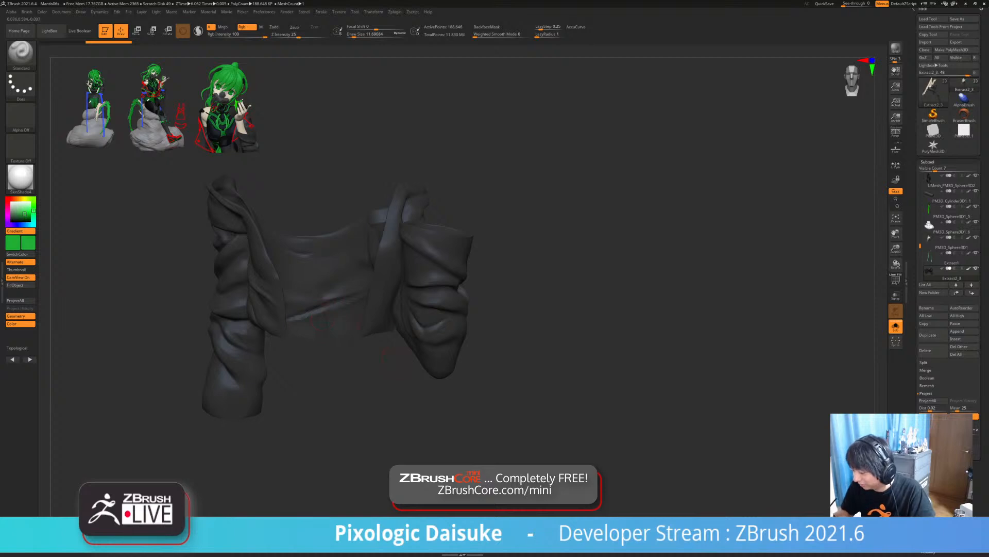
key(alt+s)
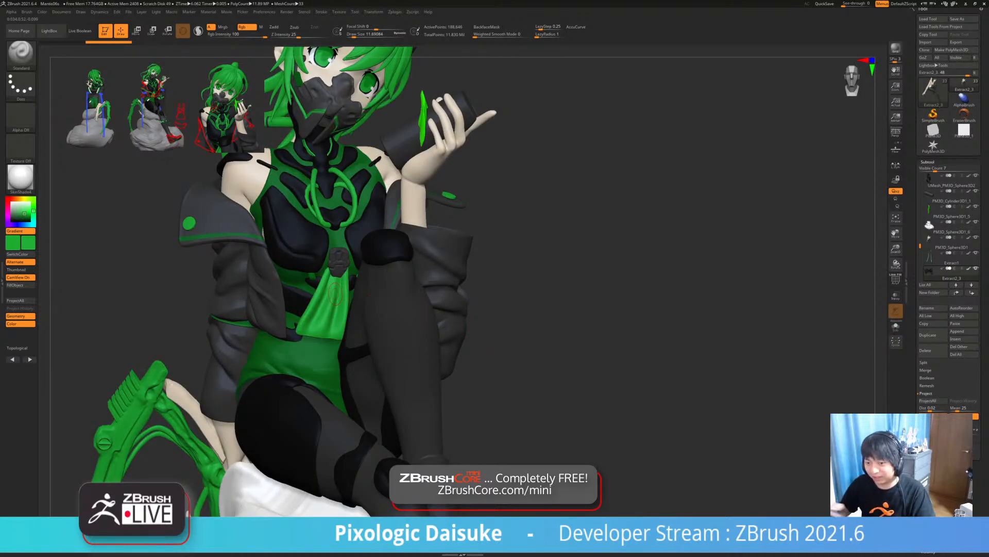
key(alt+s)
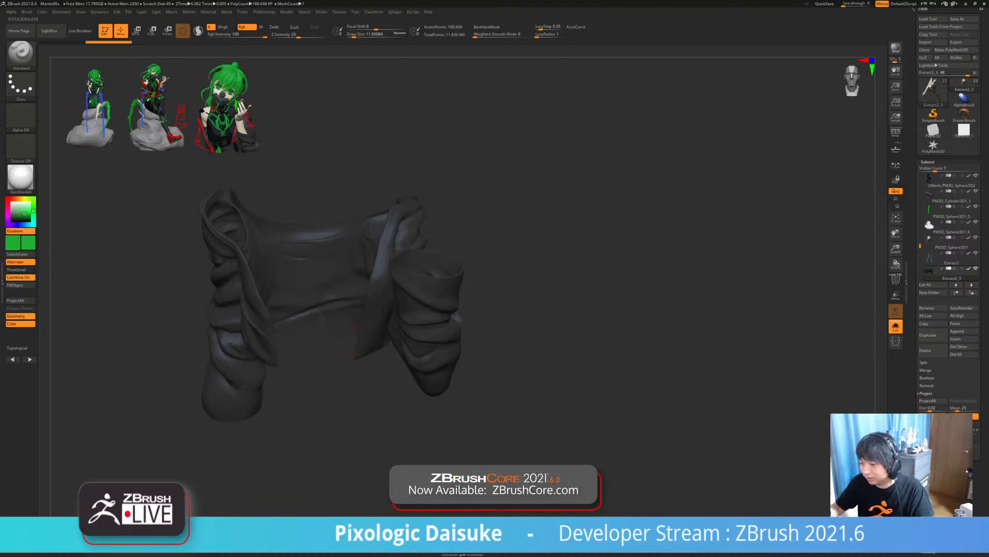
- Pull the jacket's front flaps and open edges into shape with SnakeHook at a draw size of about 46
key(b)
key(s)
key(h)
click(360, 36)
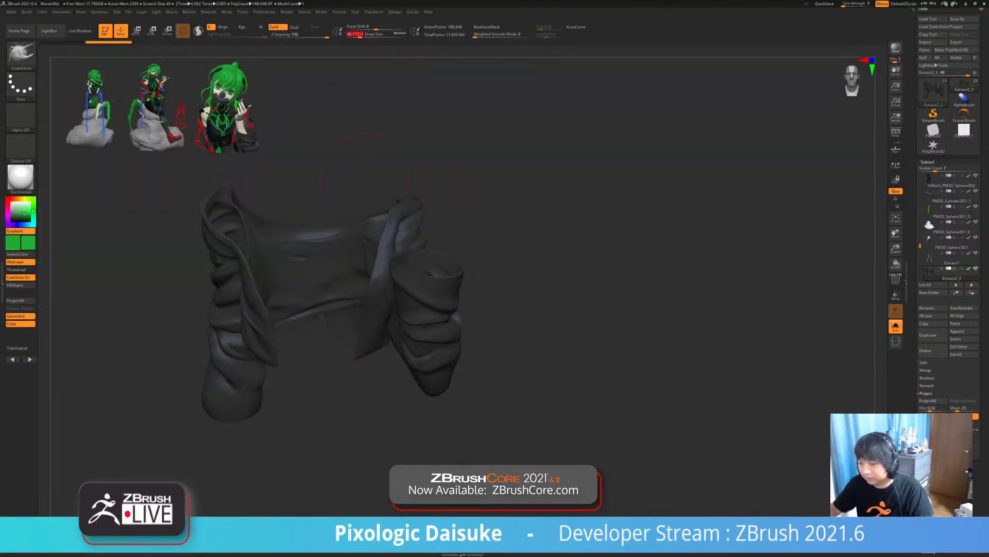
mouse_move(340, 330)
right_down()
mouse_move(336, 311)
mouse_move(375, 299)
mouse_move(385, 315)
right_up()
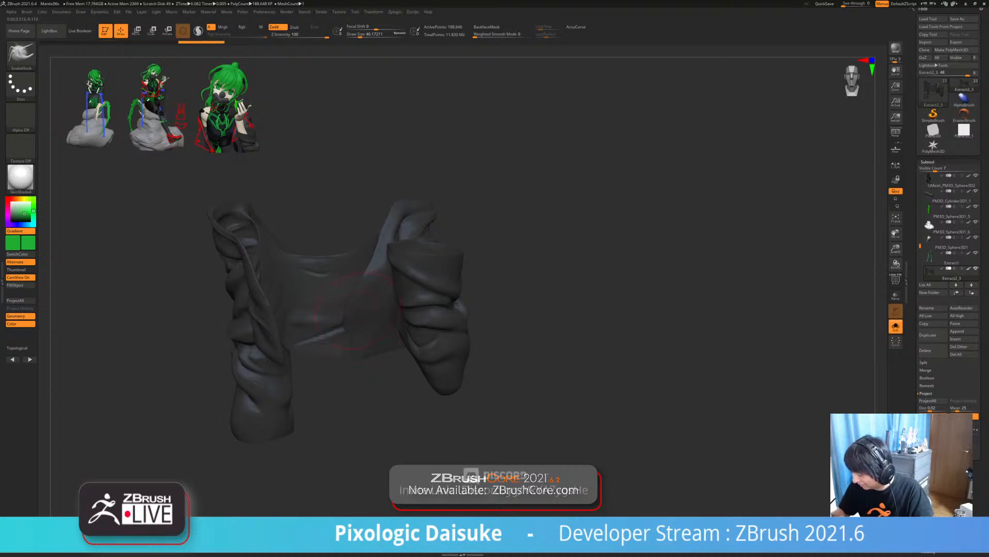
mouse_move(363, 330)
right_down()
mouse_move(381, 299)
mouse_move(335, 330)
mouse_move(379, 329)
right_up()
drag(310, 329, 320, 331)
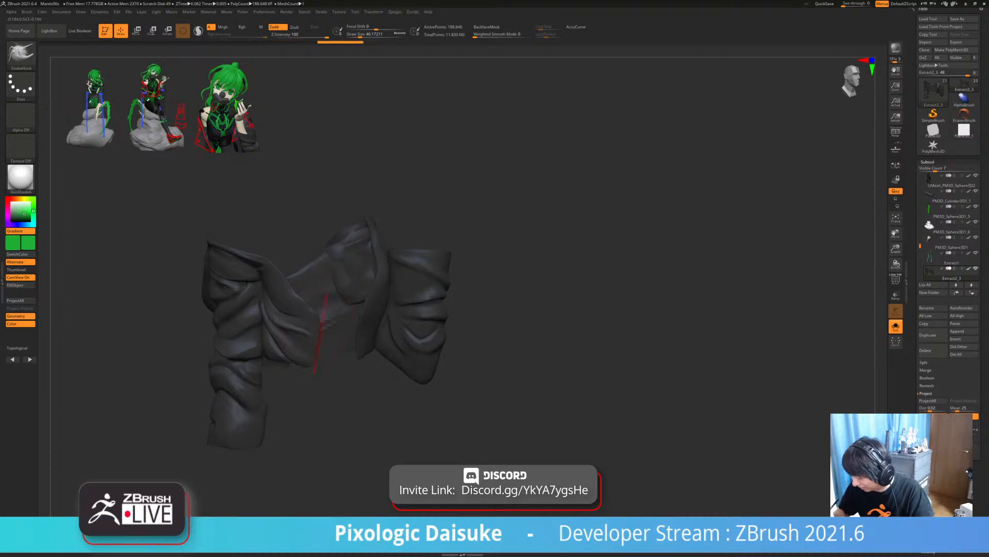
right_drag(319, 331, 306, 307)
right_drag(389, 205, 384, 237)
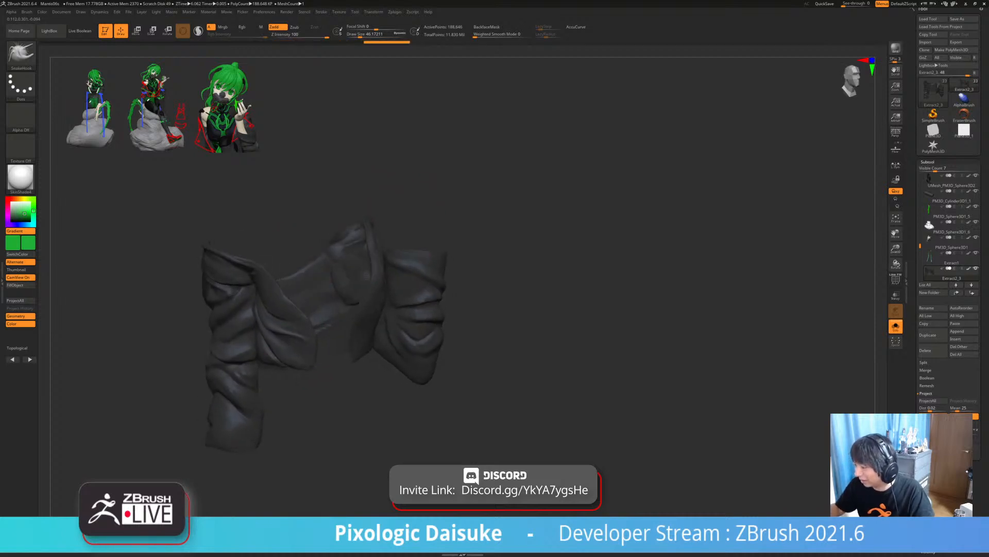
key(alt+s)
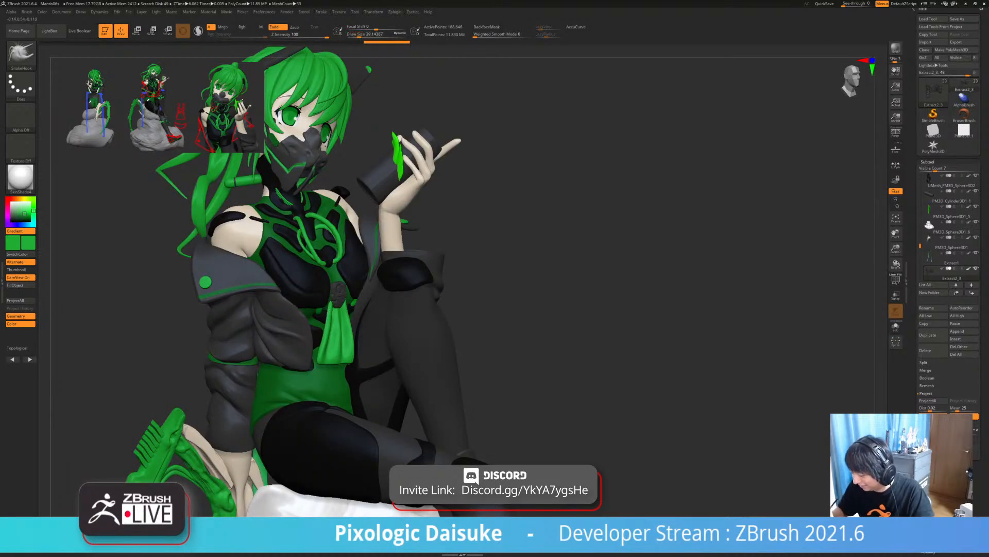
mouse_move(238, 360)
right_down()
mouse_move(307, 376)
mouse_move(330, 340)
mouse_move(350, 343)
mouse_move(345, 373)
mouse_move(356, 342)
mouse_move(361, 382)
mouse_move(387, 381)
mouse_move(381, 356)
mouse_move(393, 410)
mouse_move(384, 397)
mouse_move(400, 386)
right_up()
key(alt+s)
key(b)
key(m)
key(e)
- Reshape the jacket's front flaps with SnakeHook and BackfaceMask enabled, using draw sizes of about 35 and 62
key(b)
key(s)
key(h)
click(358, 35)
mouse_move(400, 386)
ctrl+right_down()
mouse_move(404, 365)
mouse_move(390, 361)
mouse_move(389, 341)
mouse_move(408, 372)
mouse_move(396, 403)
mouse_move(394, 356)
mouse_move(375, 337)
mouse_move(399, 335)
mouse_move(385, 334)
mouse_move(383, 358)
mouse_move(370, 338)
ctrl+right_up()
key(shift+s)
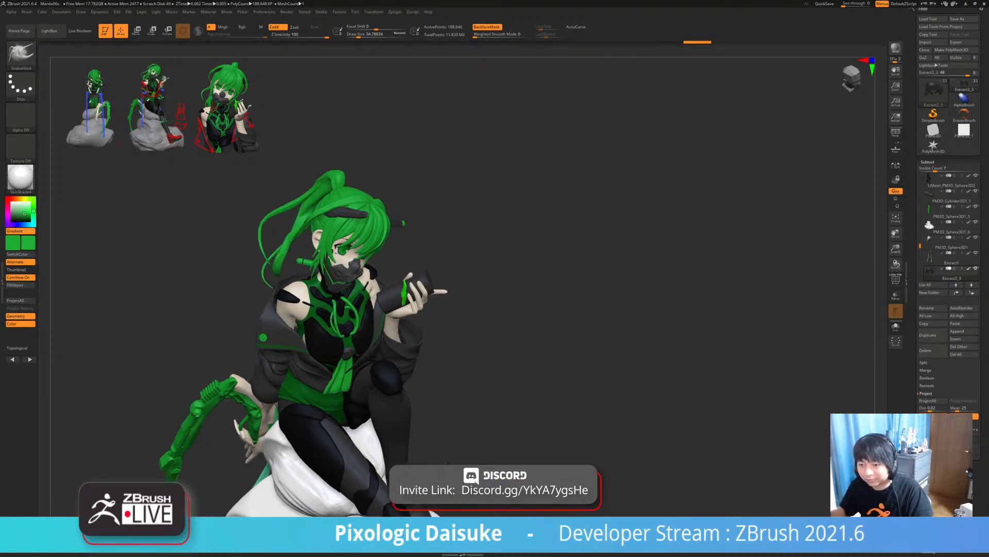
key(shift+s)
mouse_move(362, 114)
ctrl+right_down()
mouse_move(363, 170)
mouse_move(379, 161)
ctrl+right_up()
mouse_move(361, 361)
right_down()
mouse_move(393, 353)
mouse_move(394, 325)
mouse_move(412, 355)
mouse_move(399, 330)
mouse_move(384, 338)
right_up()
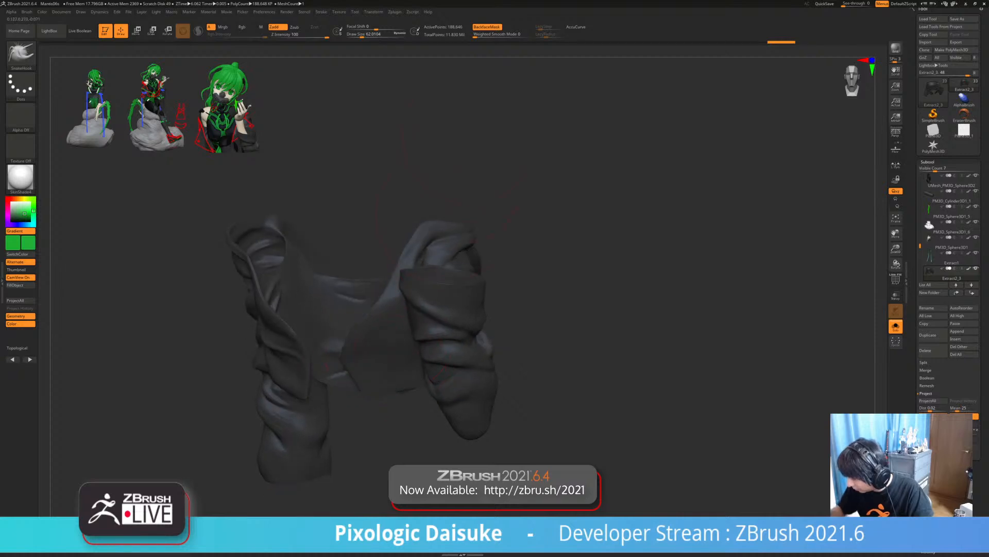
- Turn off BackfaceMask and pull the jacket's front flaps into shape with SnakeHook at a draw size of about 46
click(488, 27)
drag(361, 35, 355, 35)
right_drag(379, 366, 396, 333)
mouse_move(396, 333)
ctrl+right_down()
mouse_move(394, 355)
mouse_move(369, 393)
mouse_move(357, 365)
mouse_move(338, 372)
mouse_move(326, 355)
mouse_move(349, 349)
mouse_move(340, 355)
ctrl+right_up()
click(360, 35)
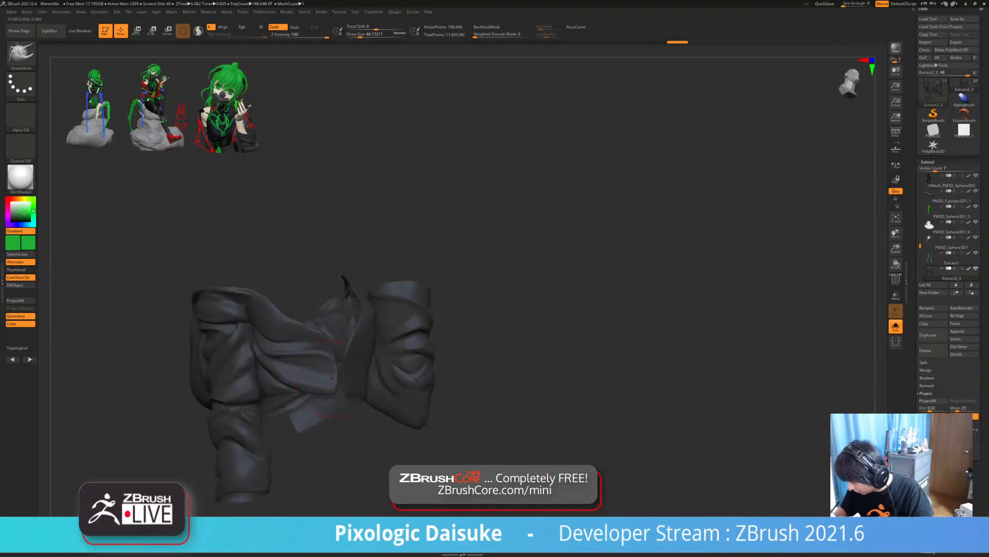
mouse_move(340, 356)
ctrl+right_down()
mouse_move(336, 377)
mouse_move(338, 342)
ctrl+right_up()
right_drag(338, 342, 315, 342)
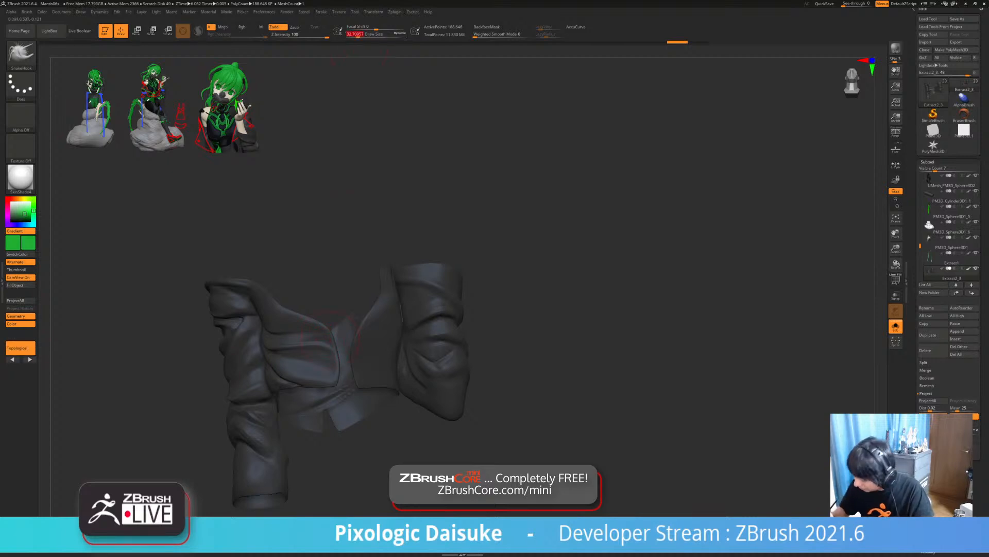
- Enable topological masking and reshape the jacket's front opening with SnakeHook, using draw sizes of about 33 and 80
drag(536, 335, 474, 335)
drag(536, 335, 438, 335)
click(536, 335)
click(363, 34)
ctrl+right_drag(515, 335, 515, 289)
drag(340, 326, 342, 321)
right_drag(342, 304, 343, 337)
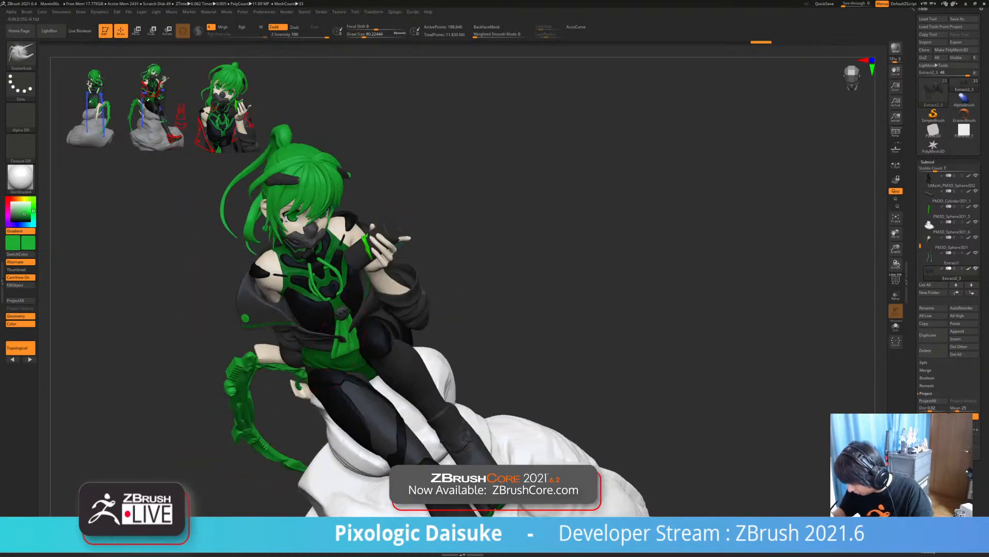
- Refine and smooth the isolated jacket's front edges and inner surfaces at a draw size of about 44
drag(336, 341, 338, 336)
right_drag(338, 336, 316, 242)
key(shift)
key(alt+s)
right_drag(390, 335, 365, 209)
right_drag(281, 321, 315, 338)
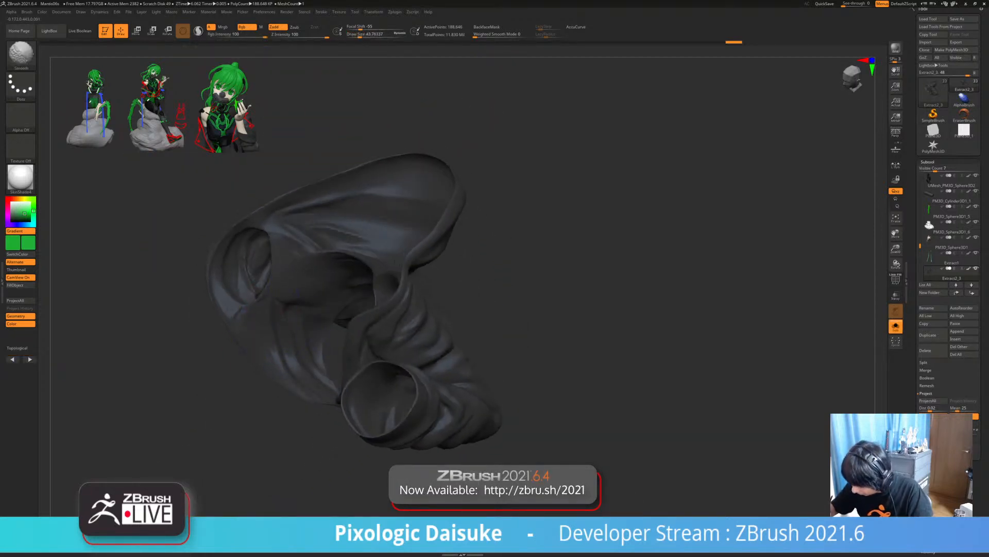
right_drag(407, 242, 453, 355)
mouse_move(536, 350)
ctrl+right_down()
mouse_move(534, 314)
mouse_move(505, 315)
mouse_move(518, 332)
mouse_move(567, 330)
mouse_move(490, 328)
mouse_move(510, 321)
ctrl+right_up()
key(alt+s)
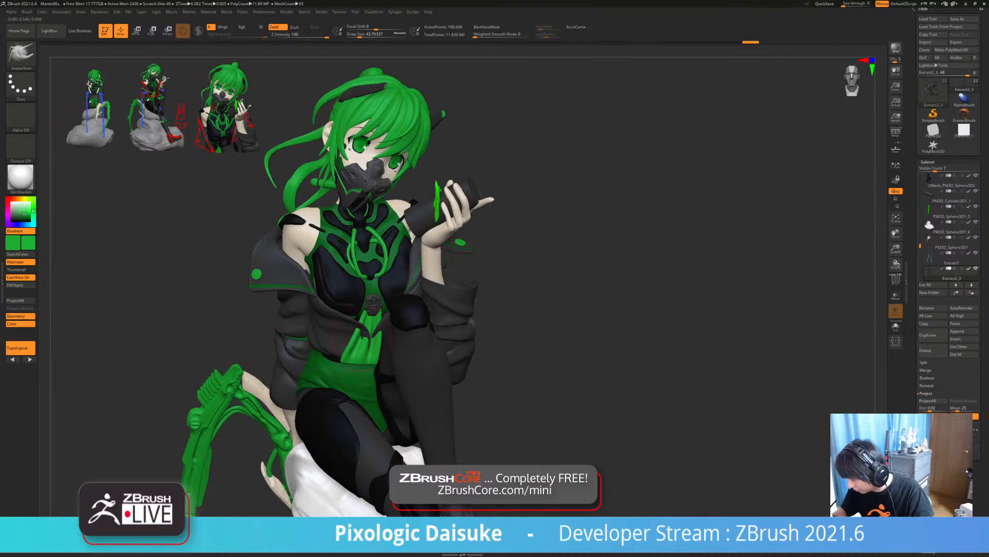
- Adjust the jacket's front flaps and lower hem around the waist with SnakeHook, with the full figure displayed
right_drag(361, 336, 461, 305)
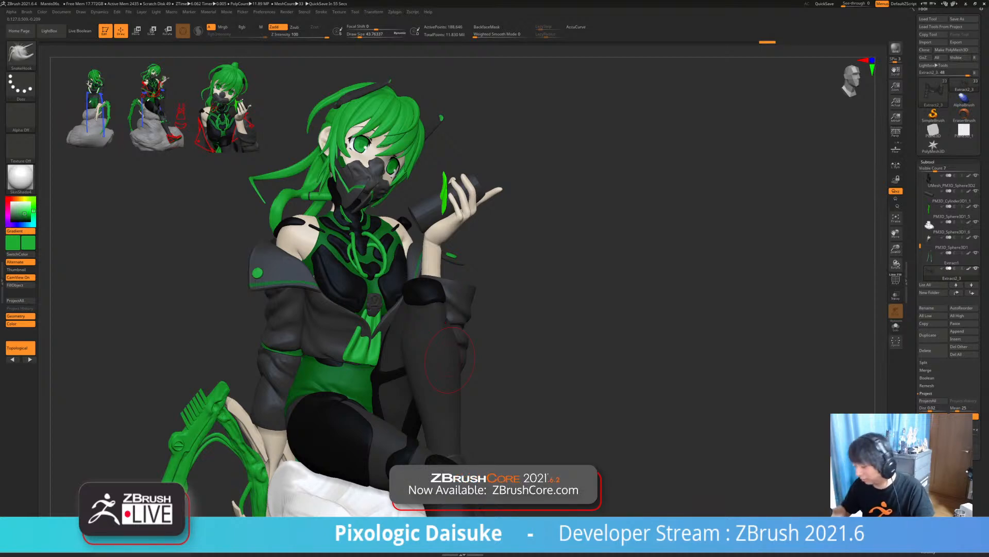
right_drag(405, 342, 355, 309)
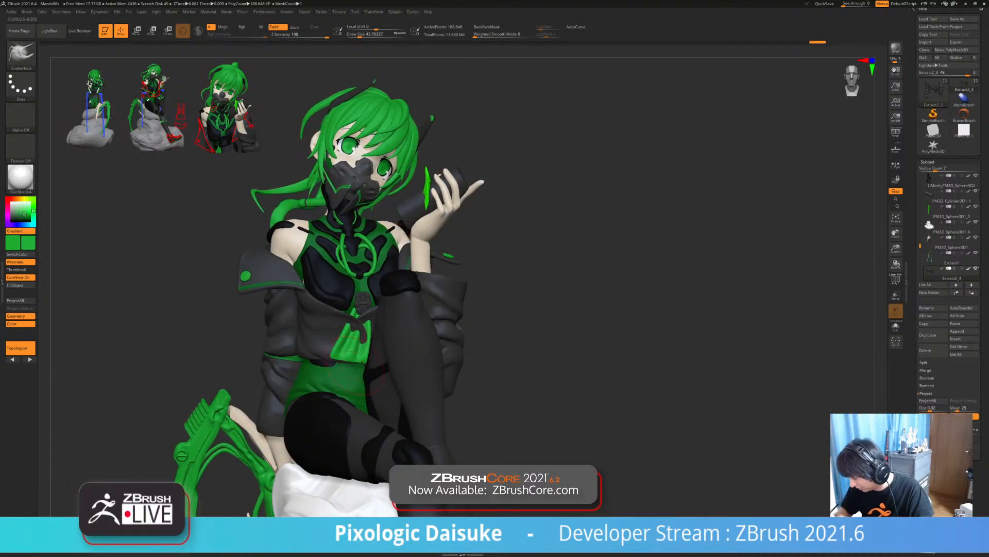
right_drag(351, 374, 362, 404)
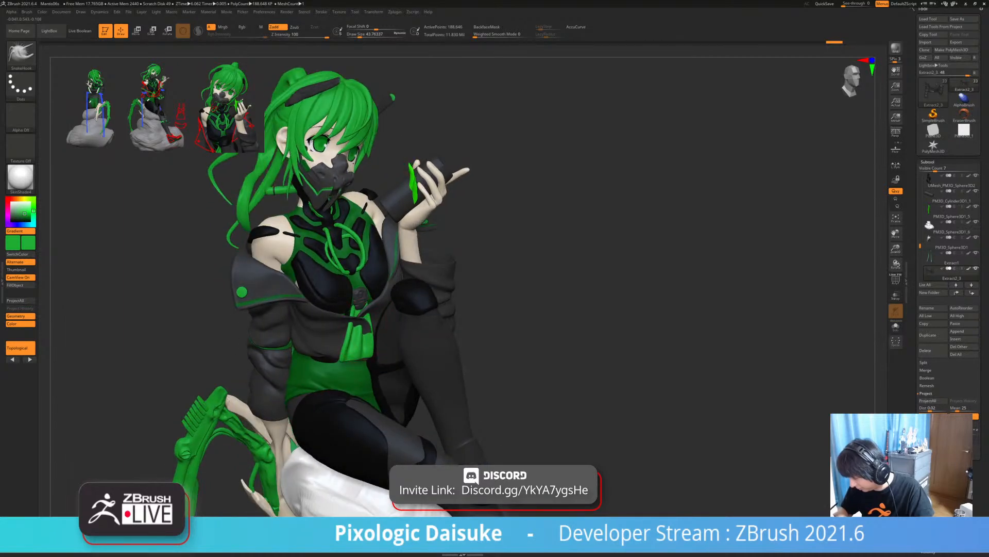
right_drag(362, 326, 361, 320)
mouse_move(273, 329)
right_down()
mouse_move(340, 304)
mouse_move(305, 310)
mouse_move(346, 368)
mouse_move(338, 392)
right_up()
alt+click(314, 316)
alt+click(336, 354)
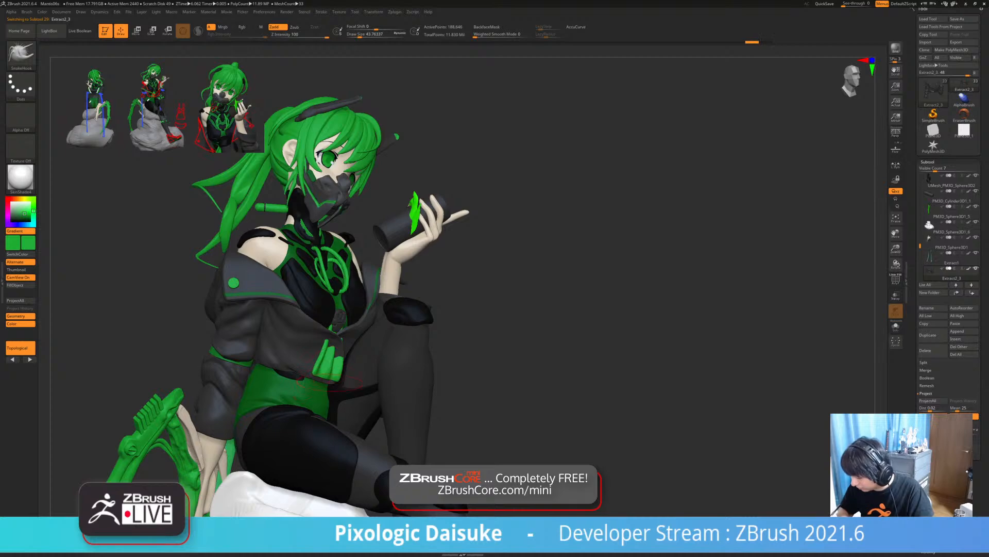
right_drag(296, 388, 278, 382)
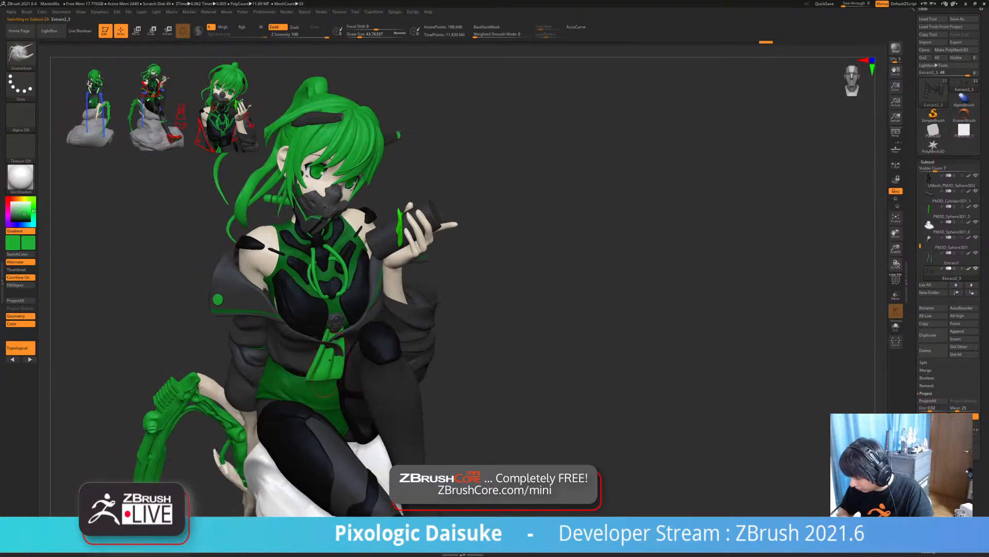
- Select the green tie, disable topological masking, and pull the tie out in front of the jacket with SnakeHook
alt+click(344, 352)
ctrl+right_drag(344, 351, 335, 335)
right_drag(334, 335, 381, 367)
click(895, 326)
click(896, 326)
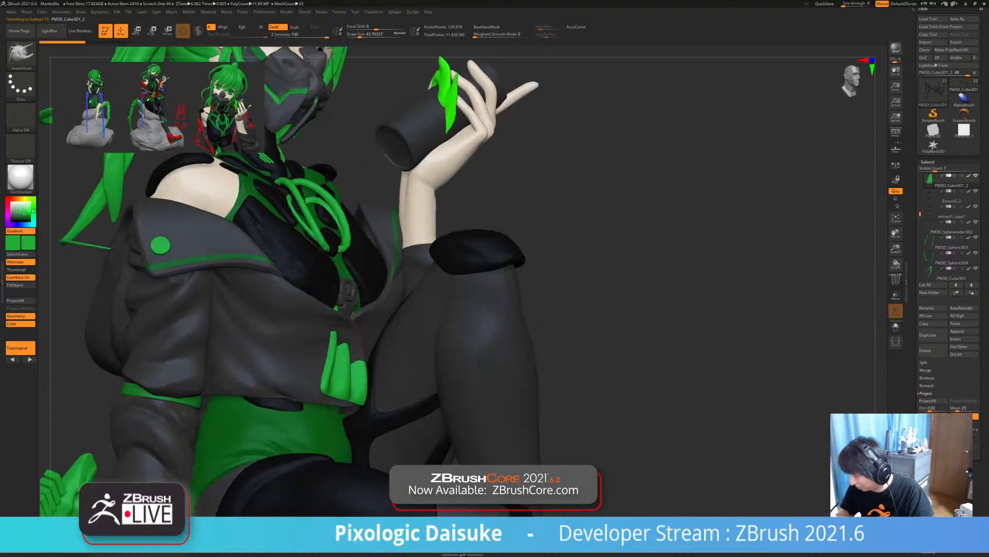
right_drag(402, 249, 369, 246)
ctrl+right_drag(361, 358, 345, 330)
mouse_move(345, 331)
right_down()
mouse_move(364, 326)
mouse_move(366, 345)
right_up()
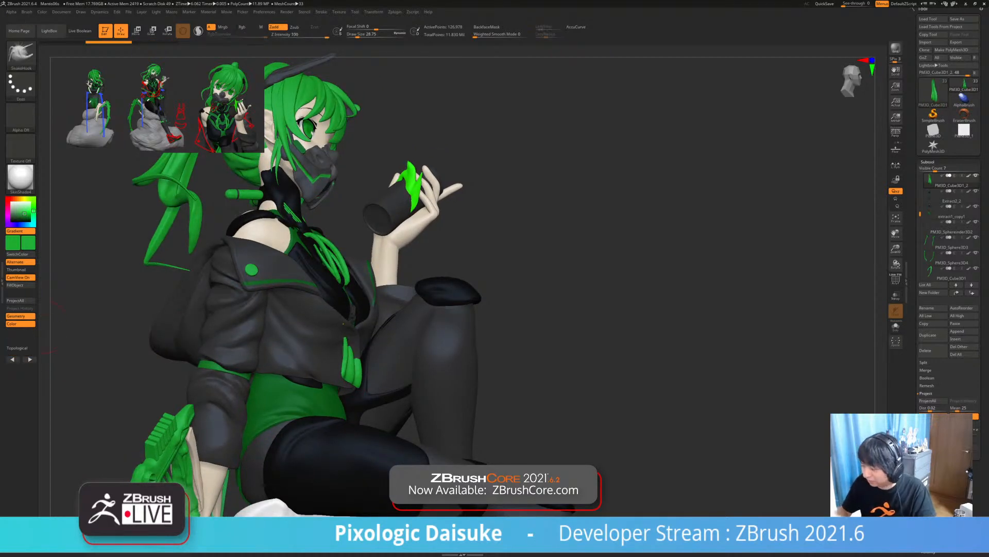
drag(359, 364, 355, 361)
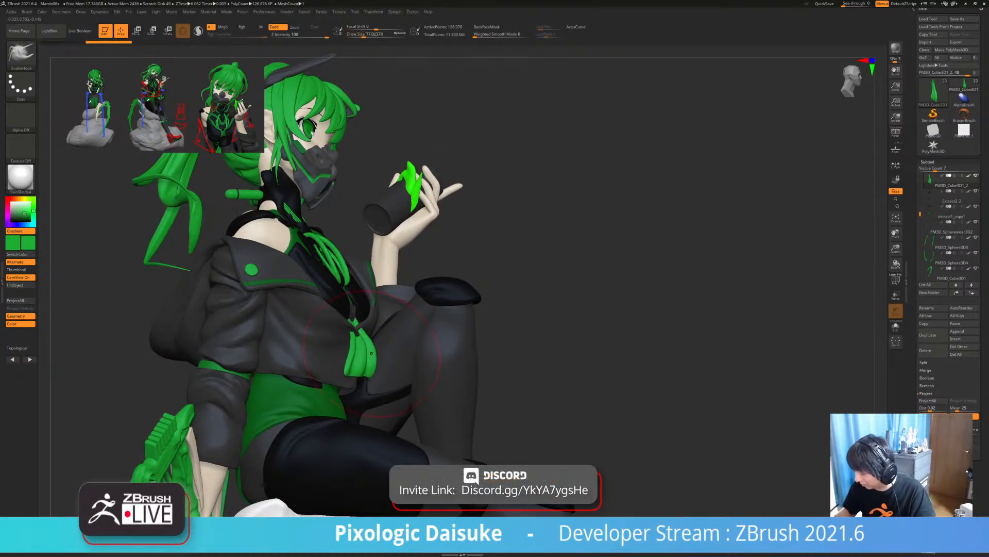
mouse_move(361, 356)
right_down()
mouse_move(331, 354)
mouse_move(358, 331)
mouse_move(378, 330)
mouse_move(384, 314)
right_up()
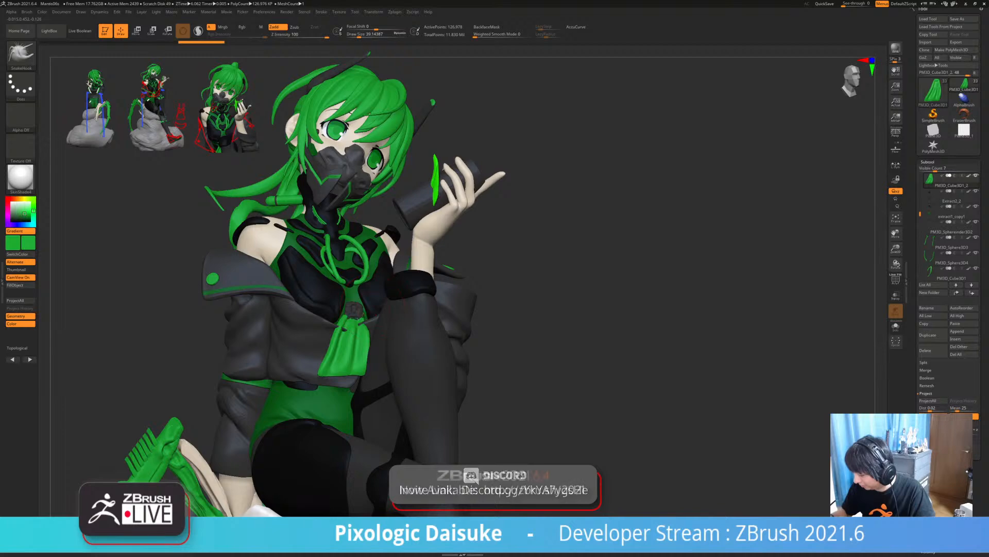
- Reselect the jacket, enable topological masking, and fit its front flap behind the tie at a draw size of about 39
mouse_move(338, 340)
right_down()
mouse_move(353, 338)
mouse_move(334, 360)
mouse_move(347, 320)
mouse_move(350, 332)
right_up()
alt+click(344, 301)
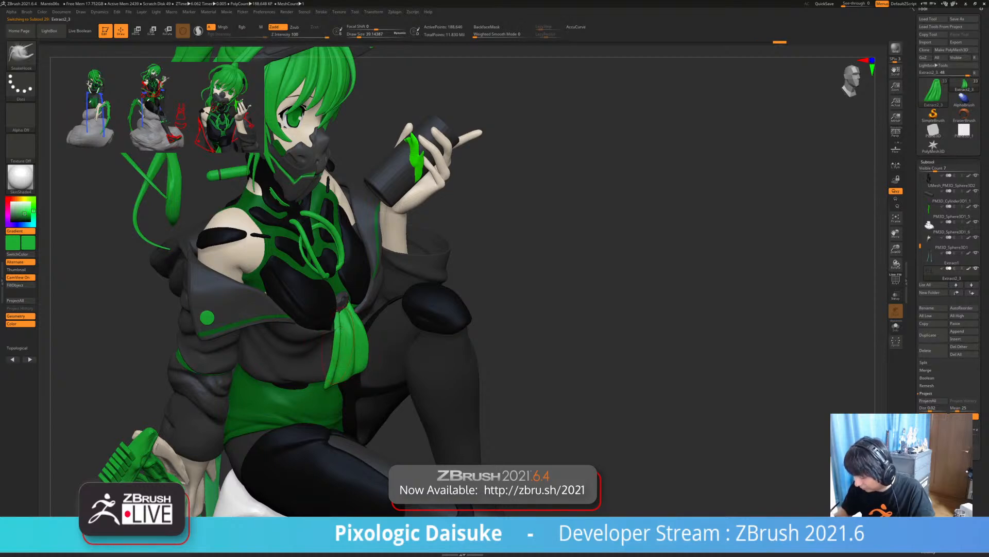
click(19, 348)
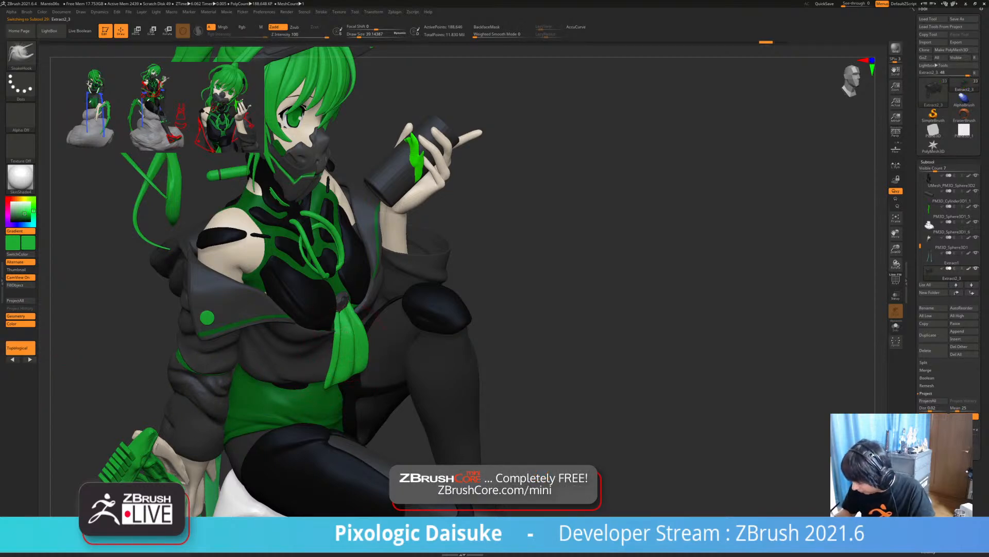
drag(375, 315, 380, 313)
right_drag(361, 356, 373, 316)
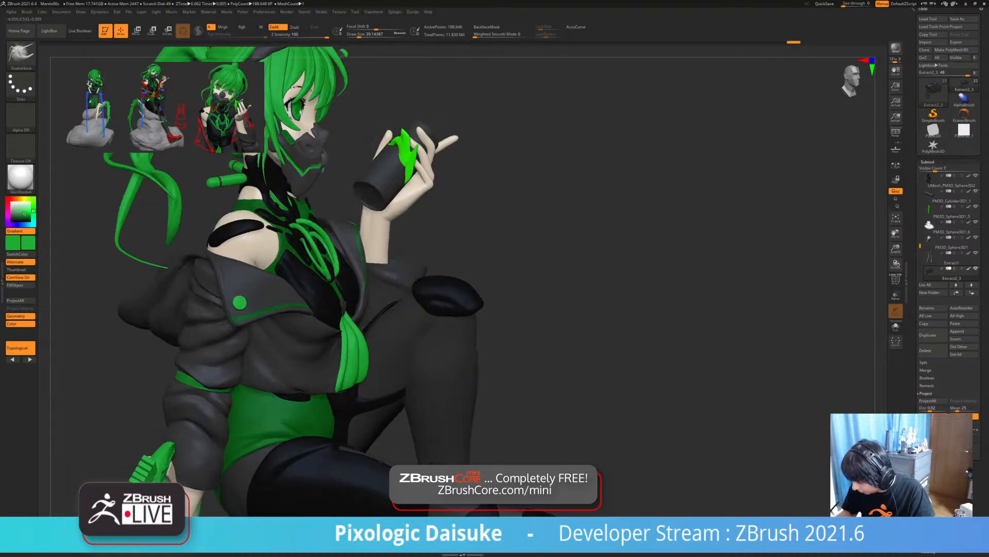
drag(258, 258, 253, 267)
mouse_move(361, 319)
right_down()
mouse_move(335, 384)
mouse_move(335, 376)
right_up()
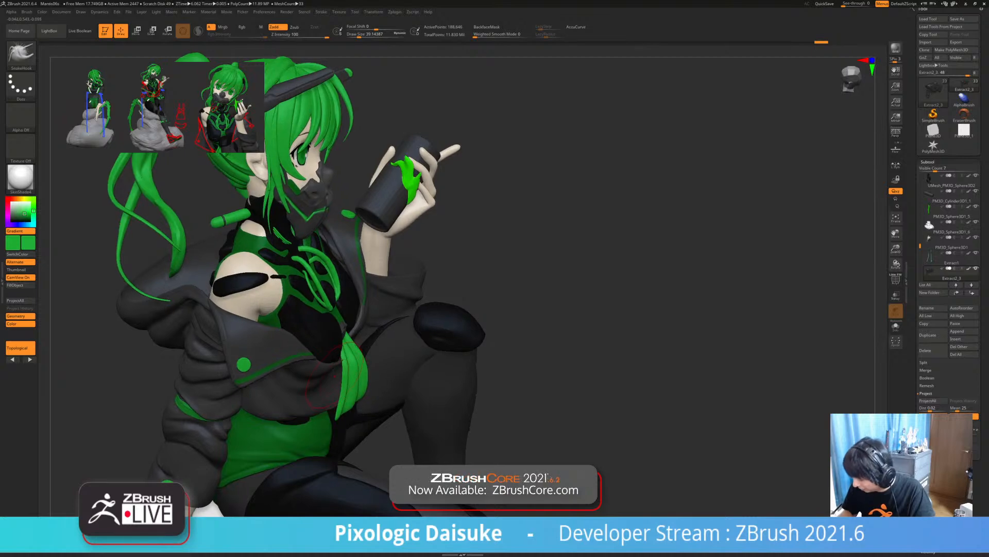
drag(341, 346, 341, 359)
- Isolate the jacket and smooth the lower edge of its front flap
mouse_move(338, 289)
ctrl+right_down()
mouse_move(336, 177)
mouse_move(320, 156)
ctrl+right_up()
mouse_move(329, 289)
ctrl+right_down()
mouse_move(330, 376)
mouse_move(368, 378)
mouse_move(408, 353)
ctrl+right_up()
mouse_move(313, 389)
ctrl+right_down()
mouse_move(312, 342)
mouse_move(348, 382)
mouse_move(295, 369)
ctrl+right_up()
key(ctrl+shift+s)
shift+drag(304, 379, 299, 389)
right_drag(330, 381, 289, 401)
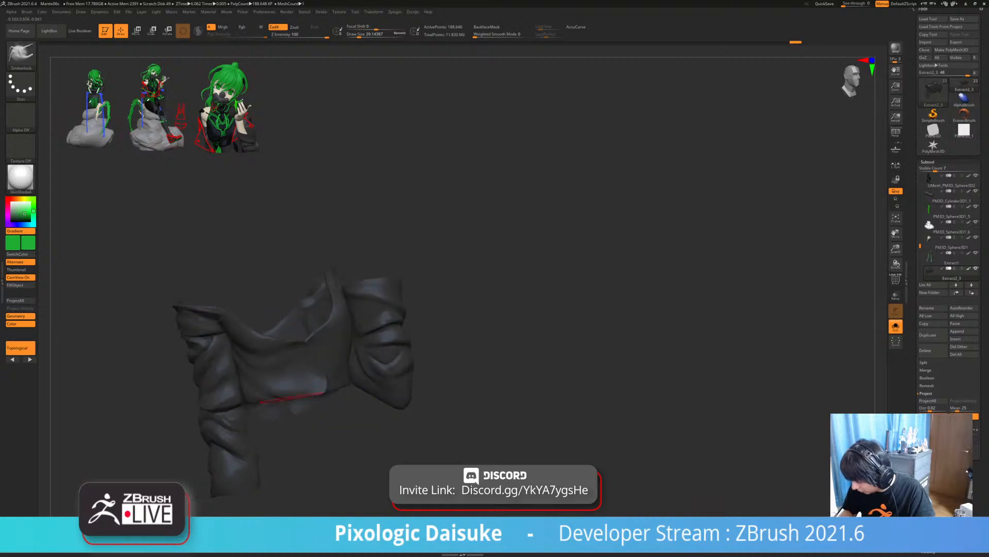
shift+drag(287, 402, 297, 400)
right_drag(298, 400, 281, 405)
shift+drag(281, 404, 291, 409)
right_drag(291, 409, 314, 360)
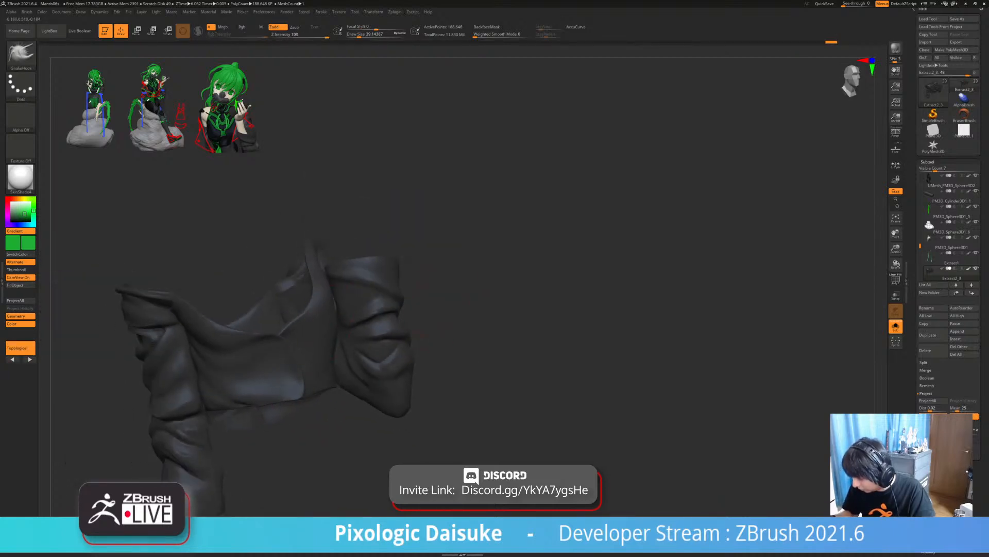
- Reshape the jacket's front flap with SnakeHook at a draw size of about 46, with BackfaceMask turned off
key(ctrl+shift+s)
ctrl+right_drag(401, 330, 392, 308)
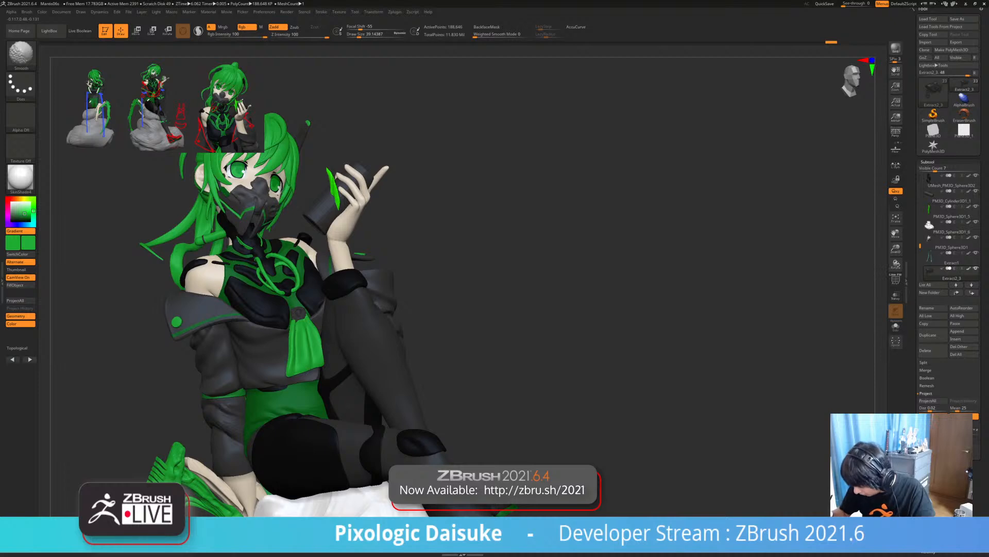
click(486, 27)
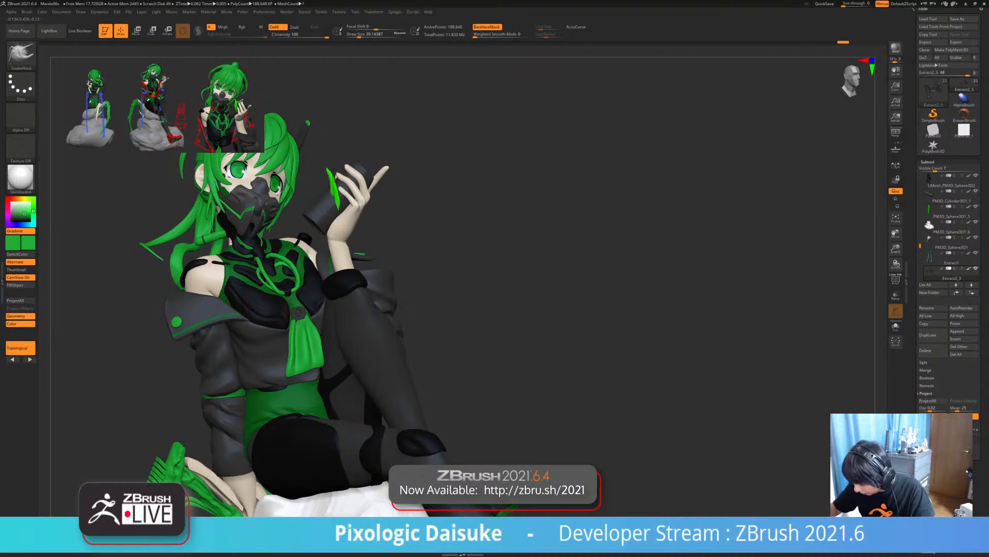
mouse_move(274, 321)
right_down()
mouse_move(244, 351)
mouse_move(253, 361)
mouse_move(286, 343)
mouse_move(295, 309)
mouse_move(273, 330)
right_up()
click(488, 27)
key(ctrl+shift+s)
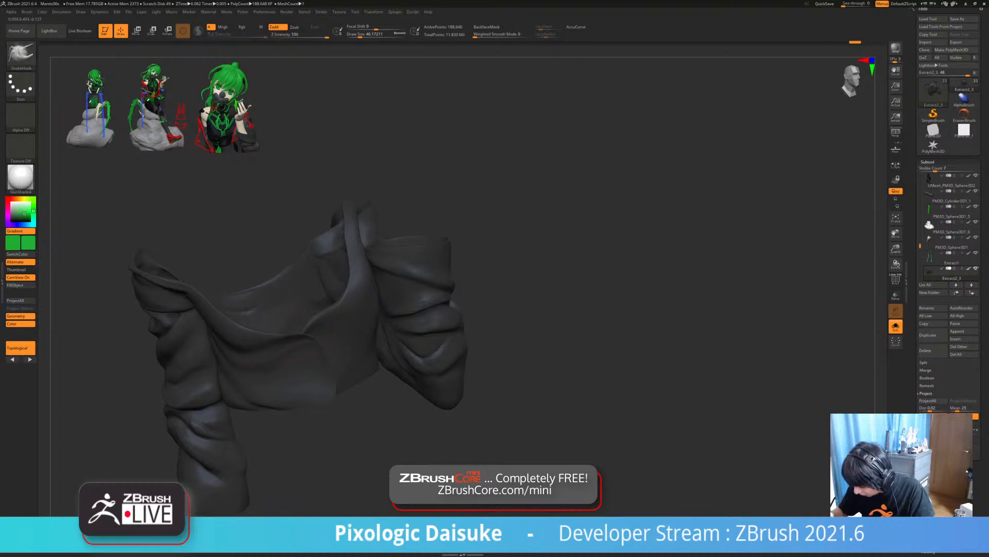
right_drag(339, 243, 443, 109)
key(ctrl+shift+s)
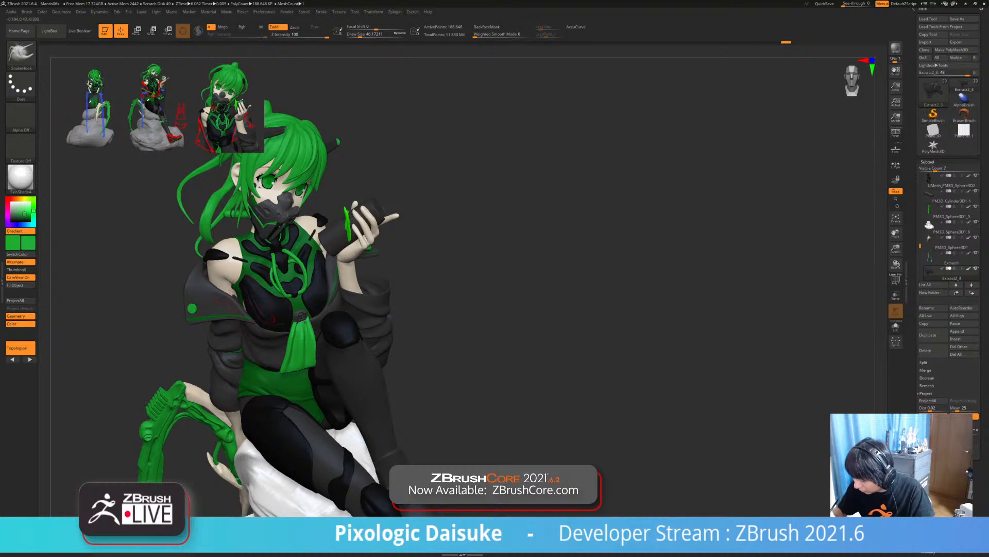
- Adjust how the jacket's collar and front sit on the body with SnakeHook and Smooth, using draw sizes of about 46 and 22
alt+click(245, 310)
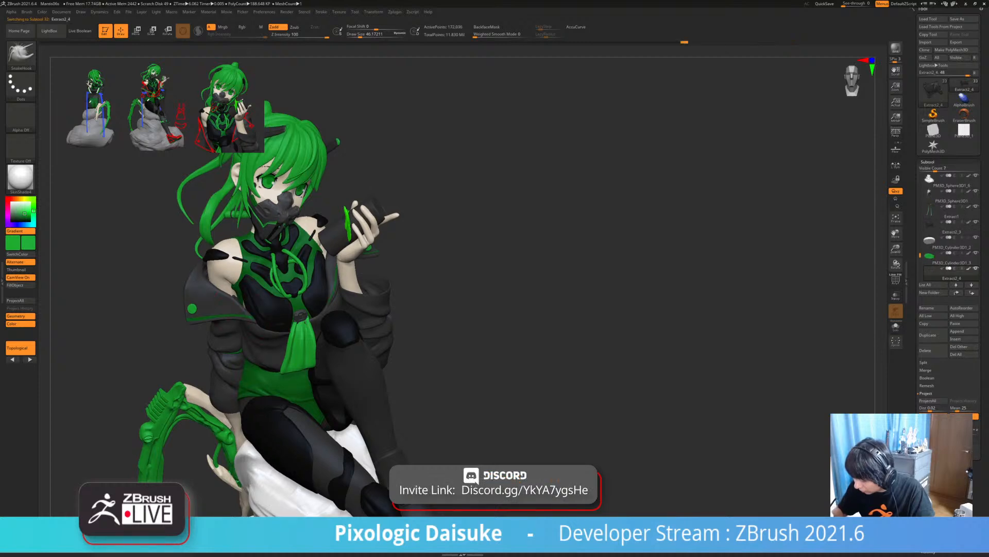
mouse_move(246, 310)
right_down()
mouse_move(250, 329)
mouse_move(289, 322)
mouse_move(211, 312)
mouse_move(232, 312)
right_up()
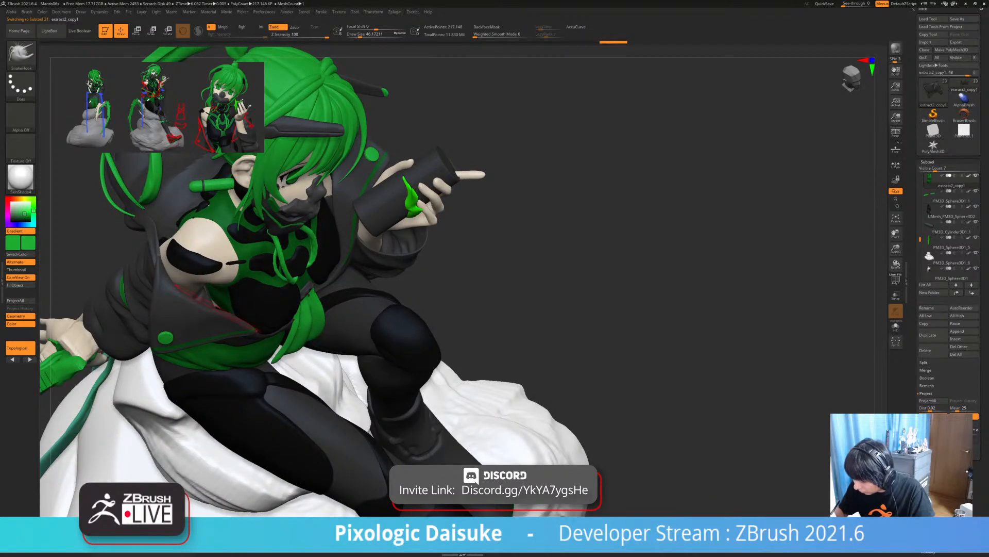
mouse_move(232, 312)
right_down()
mouse_move(235, 289)
mouse_move(257, 284)
mouse_move(219, 247)
mouse_move(227, 284)
mouse_move(160, 292)
mouse_move(193, 296)
mouse_move(216, 283)
mouse_move(198, 281)
mouse_move(215, 319)
mouse_move(279, 288)
mouse_move(310, 344)
mouse_move(306, 328)
right_up()
alt+click(181, 304)
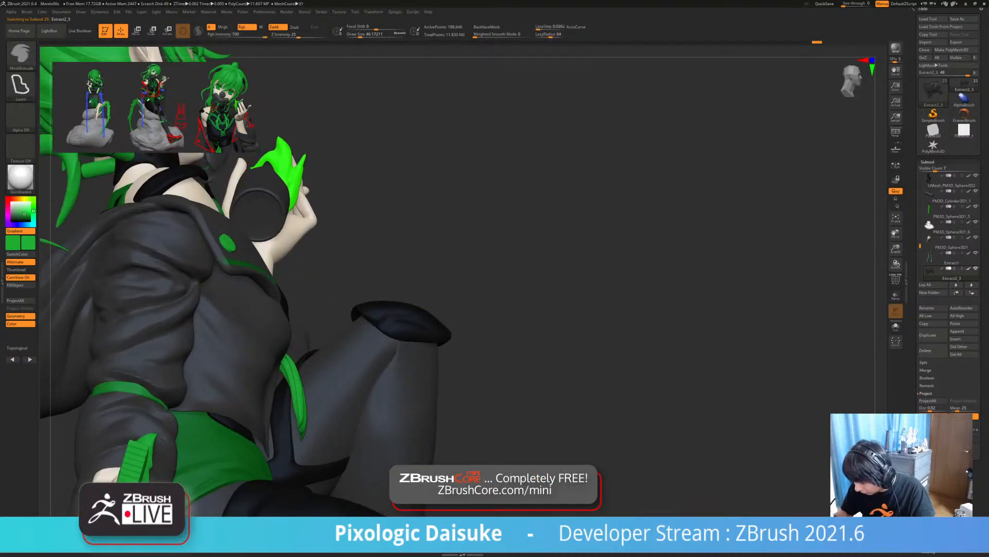
mouse_move(350, 324)
right_down()
mouse_move(304, 321)
mouse_move(282, 289)
mouse_move(328, 302)
mouse_move(317, 322)
mouse_move(319, 303)
right_up()
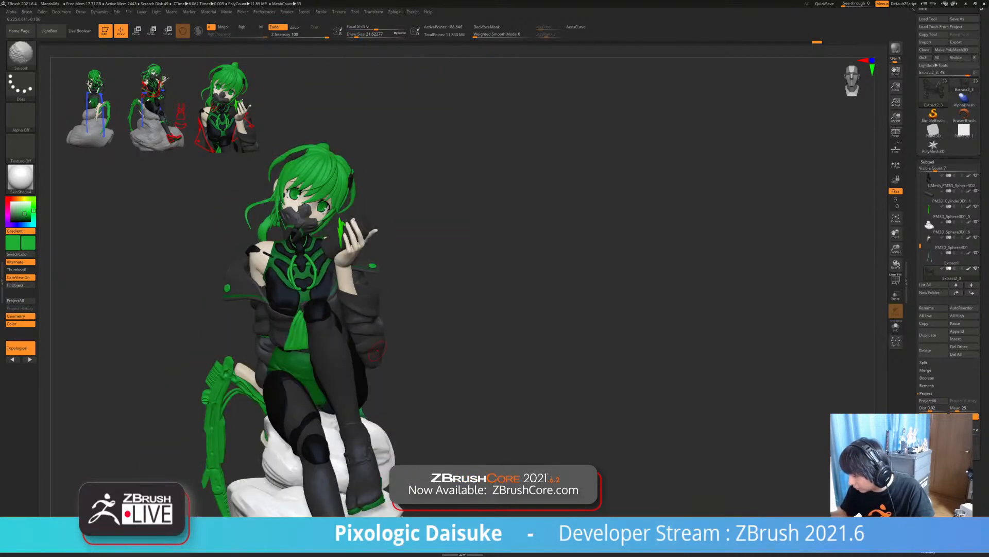
mouse_move(378, 411)
alt+right_down()
mouse_move(500, 344)
mouse_move(520, 353)
alt+right_up()
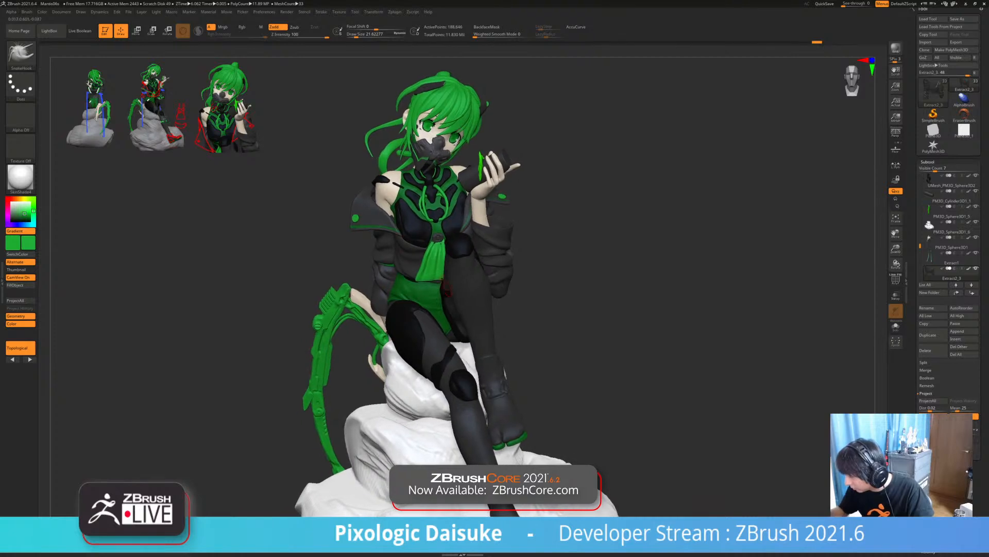
mouse_move(394, 236)
right_down()
mouse_move(438, 227)
mouse_move(379, 225)
right_up()
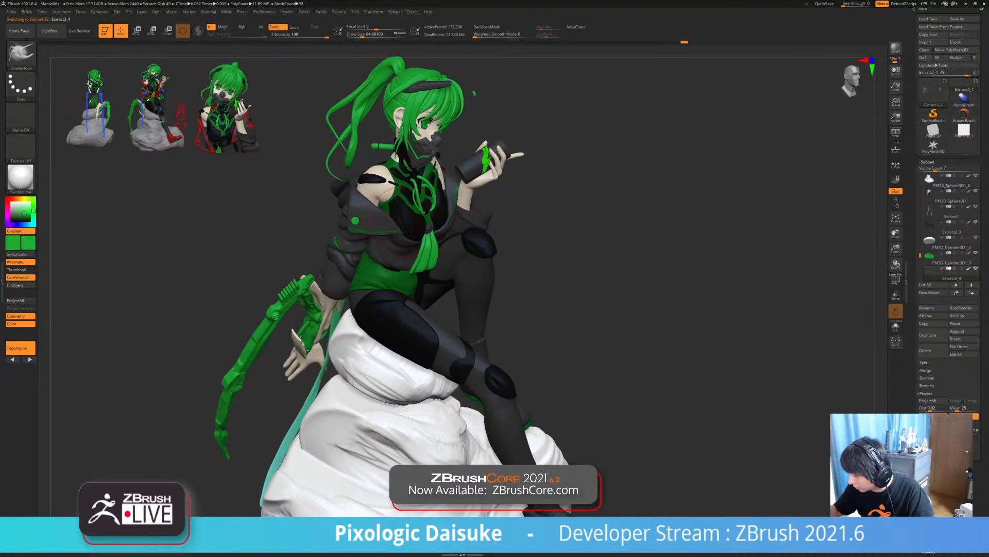
- Select the jacket body subtool and isolate it in Solo mode
mouse_move(384, 187)
right_down()
mouse_move(395, 202)
mouse_move(397, 172)
right_up()
right_drag(492, 253, 438, 266)
alt+right_drag(438, 267, 386, 316)
mouse_move(380, 251)
ctrl+right_down()
mouse_move(373, 292)
mouse_move(414, 284)
mouse_move(385, 307)
ctrl+right_up()
alt+click(379, 277)
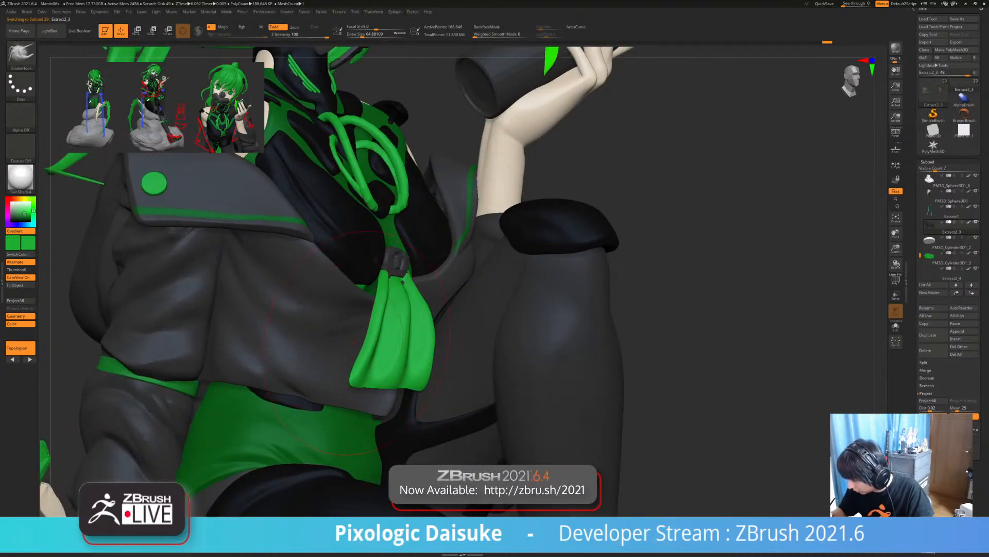
ctrl+right_drag(411, 299, 413, 283)
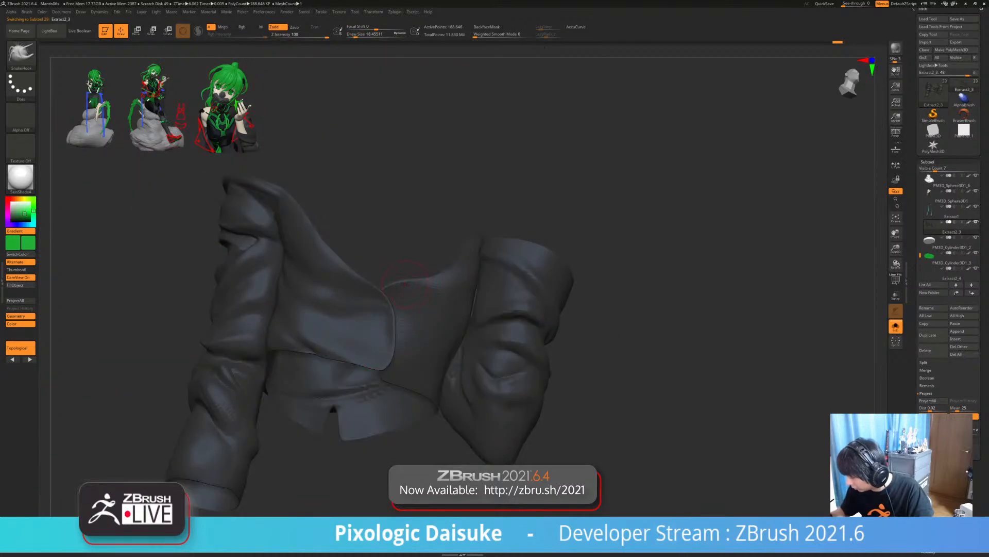
- Reshape the jacket's overlapping front edge with the SnakeHook brush at a draw size of about 74
click(363, 35)
drag(454, 211, 489, 196)
drag(417, 277, 411, 290)
drag(433, 221, 495, 206)
mouse_move(407, 181)
mouse_down()
mouse_move(412, 247)
mouse_move(406, 225)
mouse_up()
drag(406, 294, 411, 307)
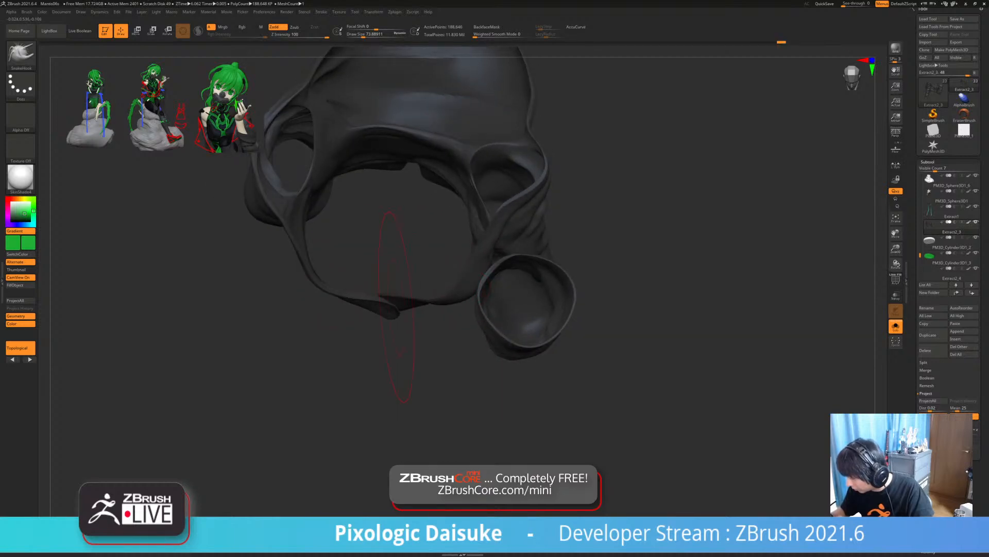
mouse_move(407, 366)
mouse_down()
mouse_move(407, 289)
mouse_move(374, 355)
mouse_move(342, 361)
mouse_move(350, 314)
mouse_move(374, 412)
mouse_up()
drag(371, 350, 372, 346)
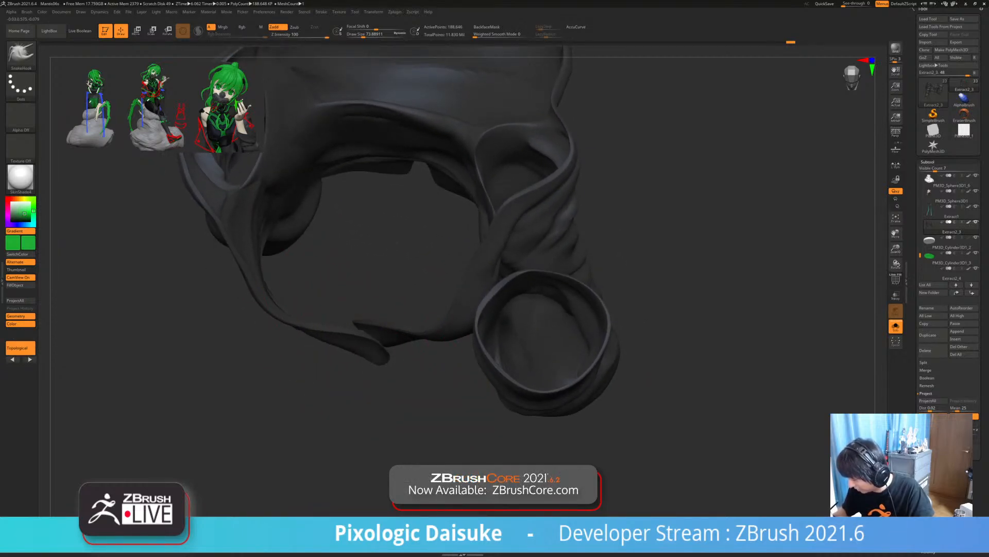
mouse_move(381, 391)
mouse_down()
mouse_move(378, 299)
mouse_move(340, 263)
mouse_up()
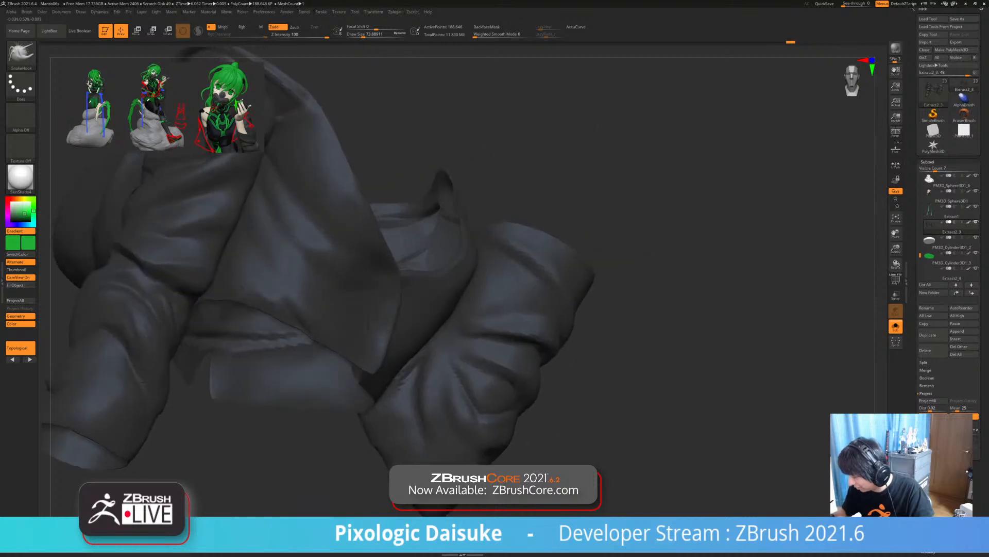
- Adjust the jacket's lower front edge using SnakeHook with a draw size of about 54 and BackfaceMask enabled
drag(363, 36, 360, 36)
right_drag(381, 257, 365, 319)
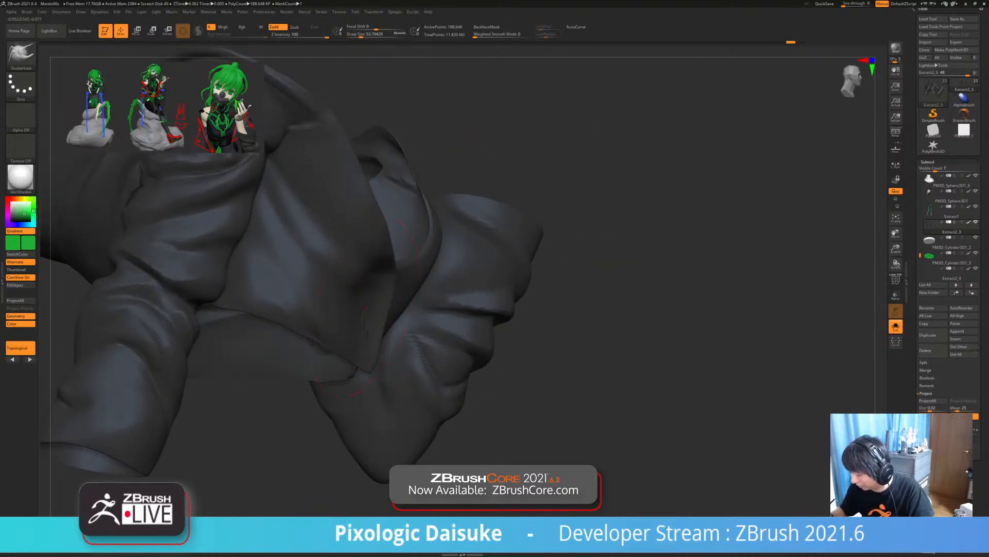
right_drag(368, 309, 387, 255)
mouse_move(386, 324)
ctrl+right_down()
mouse_move(387, 219)
mouse_move(399, 212)
mouse_move(372, 327)
mouse_move(335, 345)
ctrl+right_up()
click(487, 27)
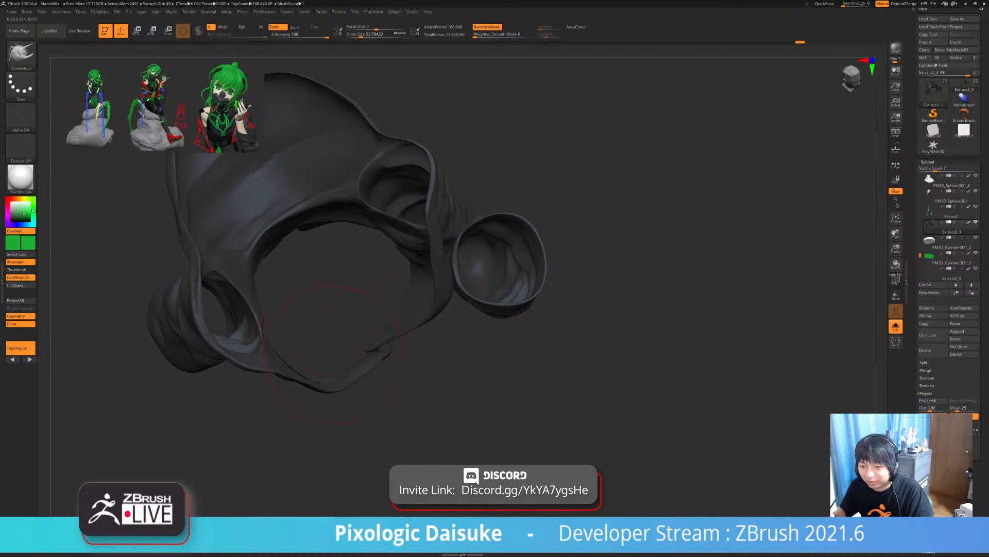
drag(283, 368, 286, 381)
right_drag(330, 371, 294, 351)
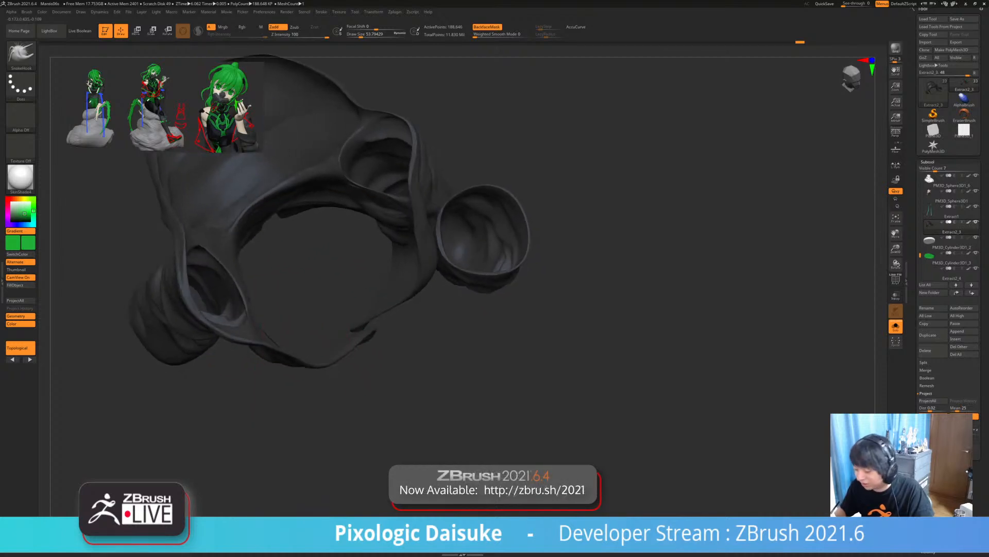
mouse_move(286, 312)
right_down()
mouse_move(273, 338)
mouse_move(290, 346)
mouse_move(276, 315)
mouse_move(330, 356)
mouse_move(330, 329)
mouse_move(333, 361)
mouse_move(368, 345)
right_up()
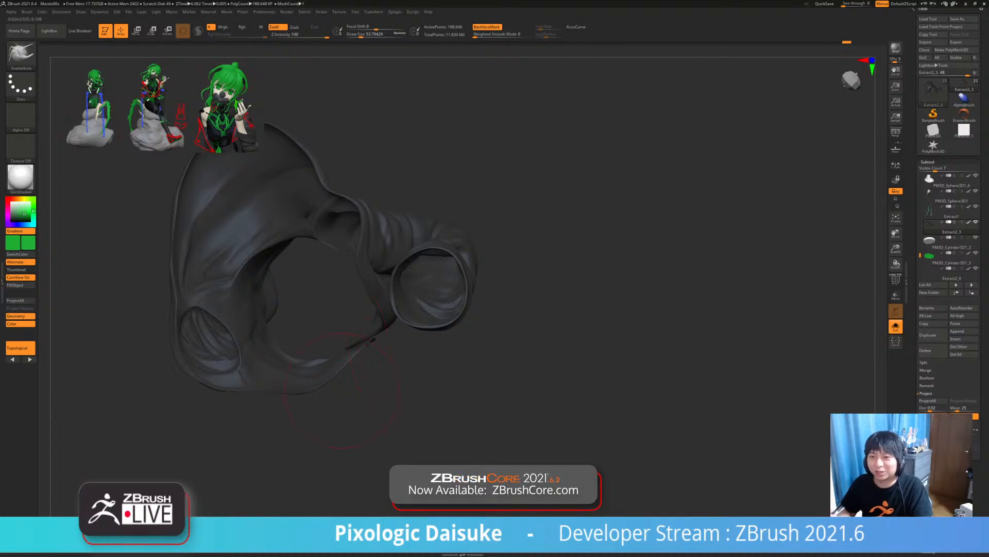
drag(338, 392, 347, 372)
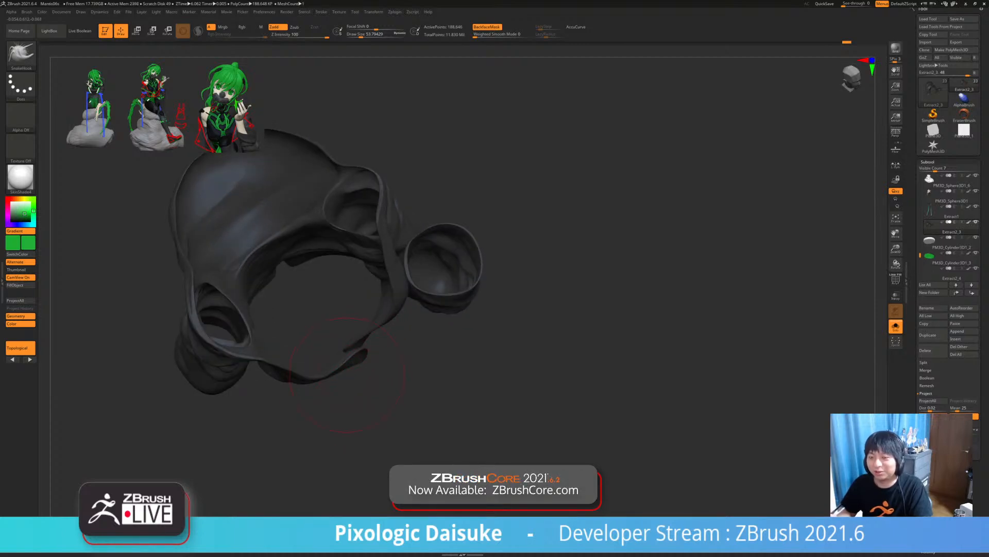
- Disable BackfaceMask and undo the last stroke on the jacket's front edge
mouse_move(349, 358)
ctrl+right_down()
mouse_move(377, 347)
mouse_move(361, 368)
mouse_move(376, 365)
mouse_move(335, 374)
mouse_move(359, 377)
mouse_move(330, 375)
mouse_move(443, 364)
mouse_move(330, 361)
ctrl+right_up()
right_drag(247, 369, 368, 297)
click(487, 27)
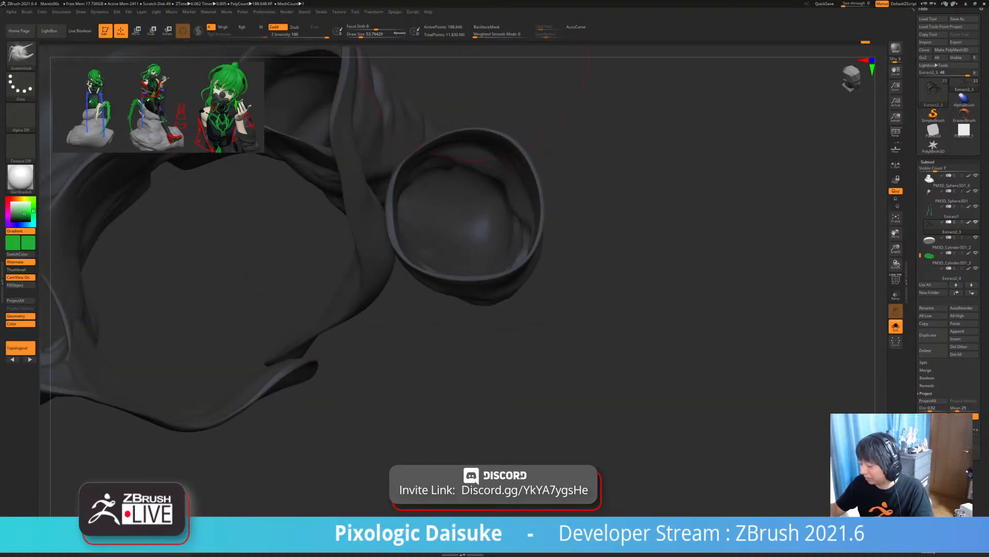
mouse_move(378, 118)
right_down()
mouse_move(382, 111)
mouse_move(358, 170)
right_up()
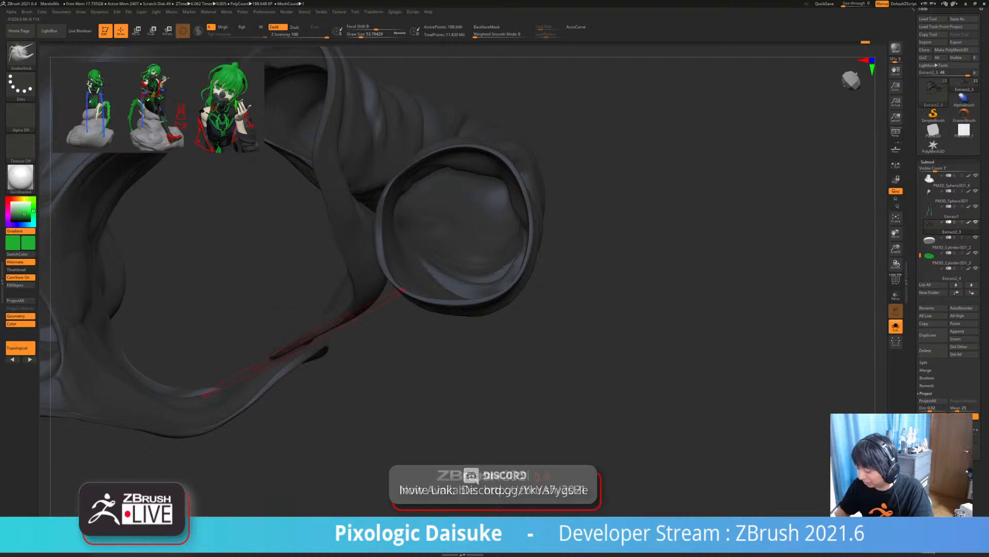
key(ctrl+z)
mouse_move(330, 320)
ctrl+right_down()
mouse_move(291, 339)
mouse_move(266, 310)
mouse_move(267, 293)
mouse_move(292, 298)
mouse_move(287, 344)
mouse_move(262, 315)
mouse_move(299, 335)
mouse_move(343, 299)
ctrl+right_up()
- Reduce the draw size to about 28.75 and compare the isolated jacket with the full figure
key([)
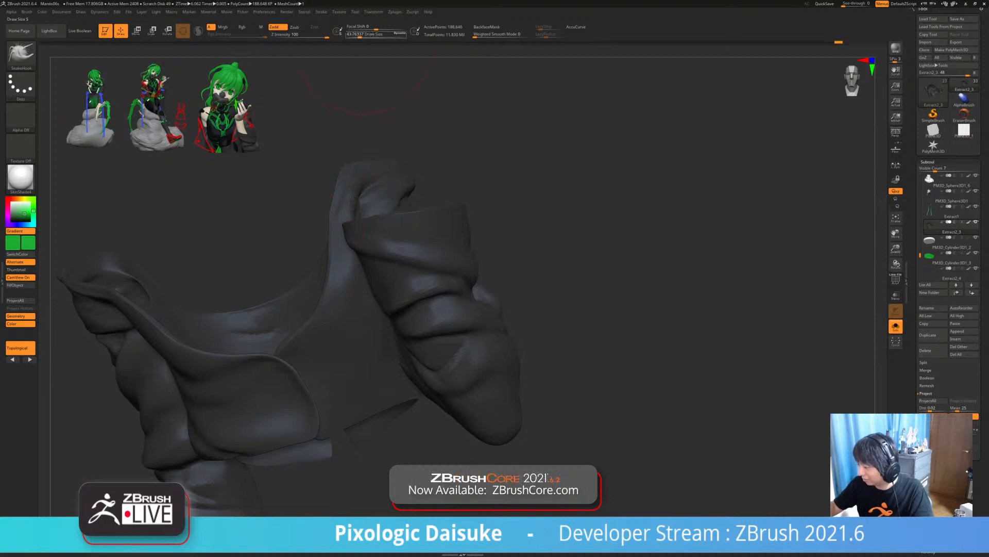
drag(372, 34, 369, 34)
mouse_move(327, 330)
ctrl+right_down()
mouse_move(326, 308)
mouse_move(304, 335)
mouse_move(339, 330)
mouse_move(319, 364)
mouse_move(442, 280)
ctrl+right_up()
key(shift+alt+s)
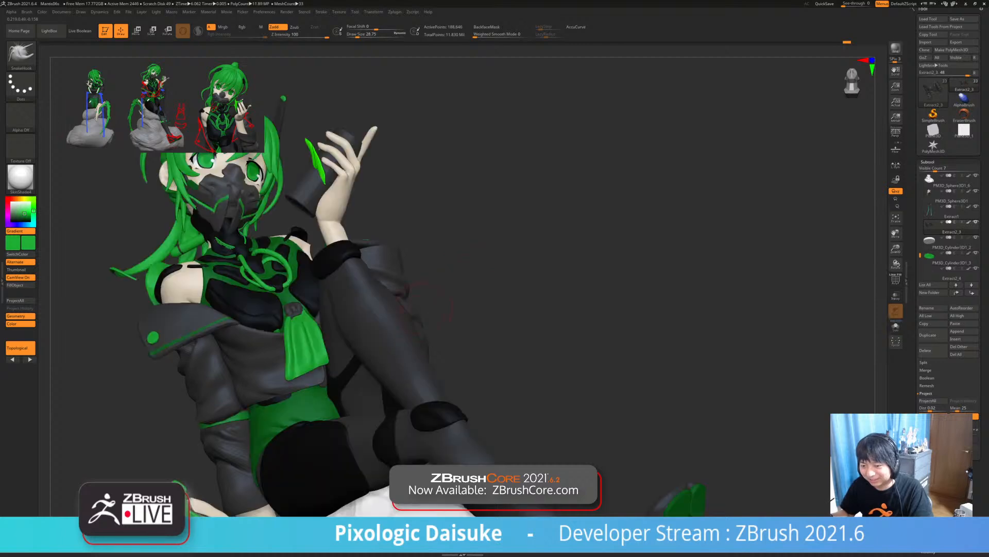
key(shift+alt+s)
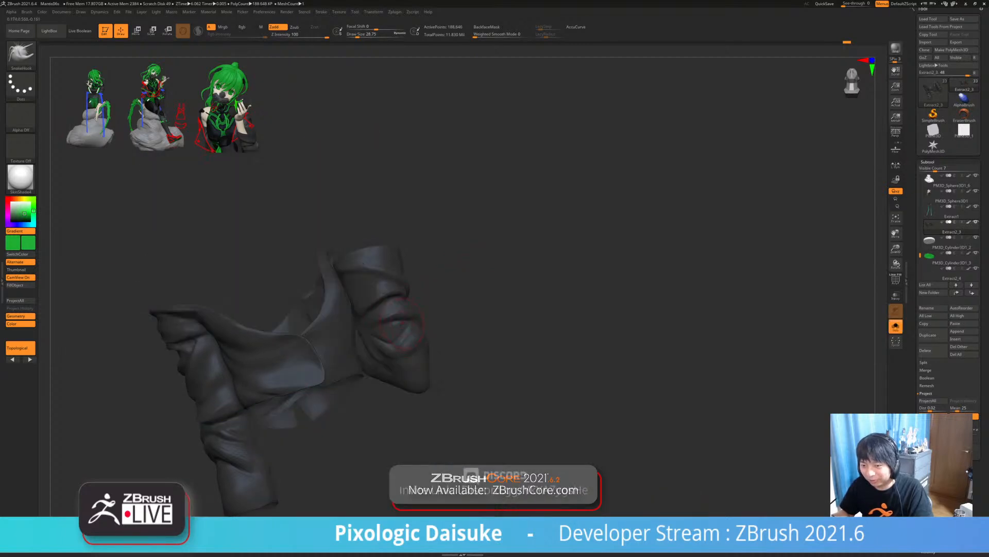
mouse_move(388, 326)
right_down()
mouse_move(461, 396)
mouse_move(325, 349)
right_up()
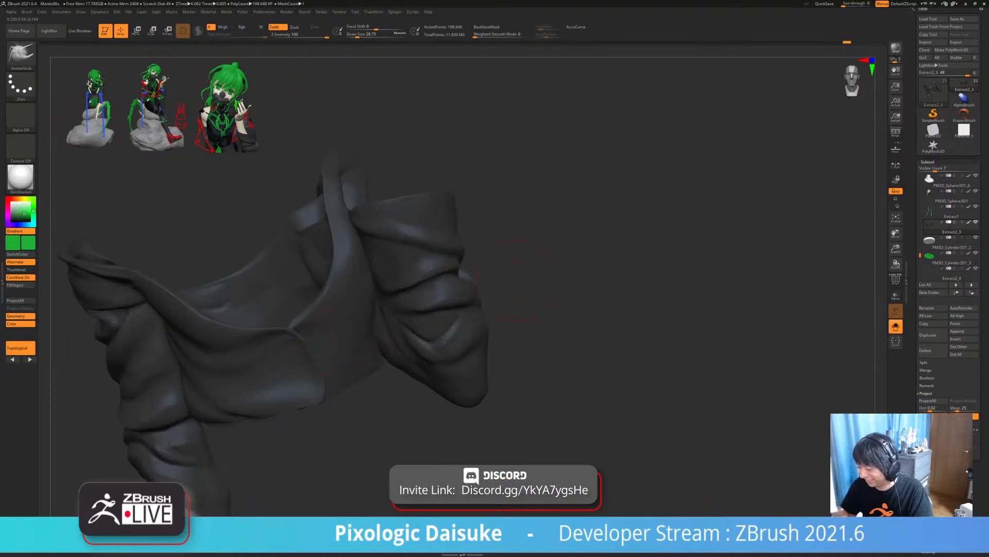
right_drag(515, 281, 533, 299)
key(shift+alt+s)
mouse_move(391, 428)
ctrl+right_down()
mouse_move(361, 383)
mouse_move(324, 369)
ctrl+right_up()
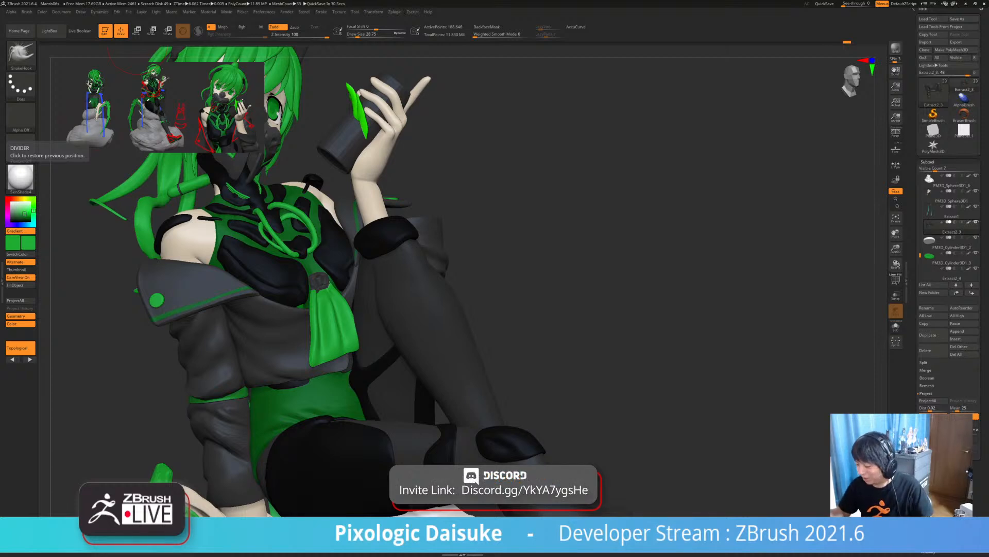
mouse_move(384, 289)
ctrl+right_down()
mouse_move(391, 371)
mouse_move(452, 349)
mouse_move(438, 356)
mouse_move(392, 323)
mouse_move(435, 325)
mouse_move(310, 327)
mouse_move(330, 294)
mouse_move(361, 292)
ctrl+right_up()
- Isolate the jacket with the DamStandard brush active, smooth its front surface and check it against the full figure
key(alt+s)
key(b)
key(d)
key(s)
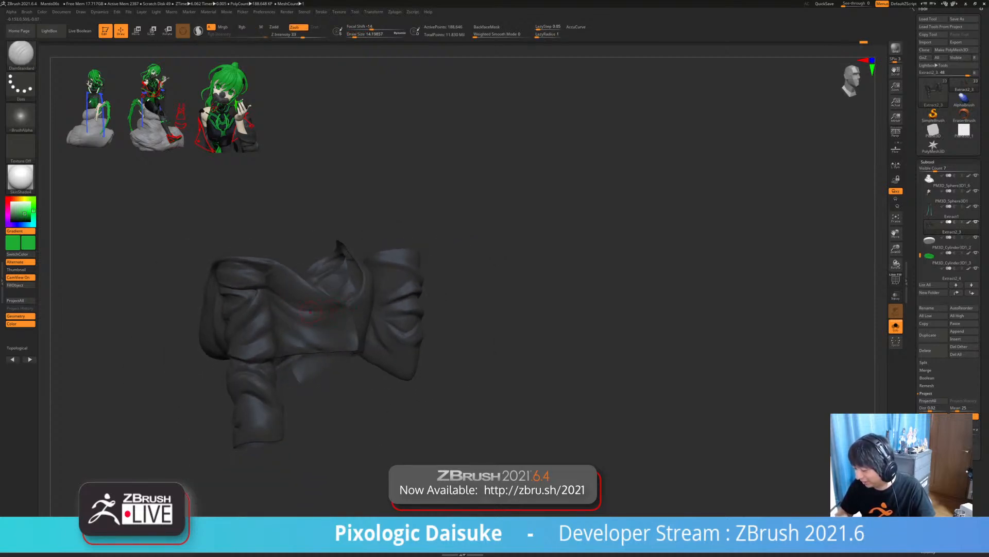
shift+drag(311, 311, 360, 313)
alt+right_drag(360, 314, 342, 322)
click(896, 327)
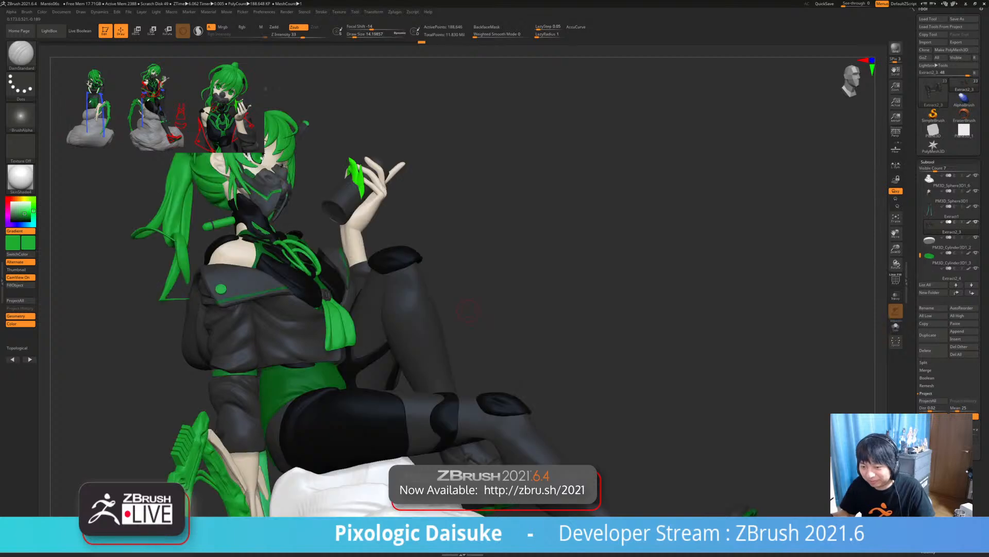
key(alt+shift+s)
key(alt+shift+s)
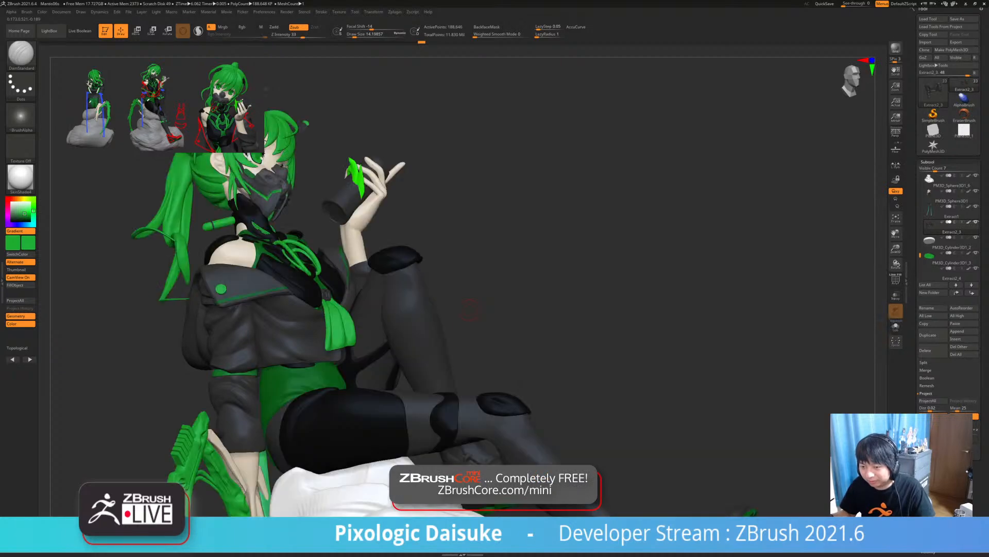
- Smooth the isolated jacket's inner surface around the armhole and bring back the full figure
right_drag(470, 309, 360, 366)
key(alt+shift+s)
mouse_move(360, 366)
right_down()
mouse_move(356, 391)
mouse_move(344, 344)
mouse_move(297, 290)
mouse_move(319, 298)
right_up()
key(shift)
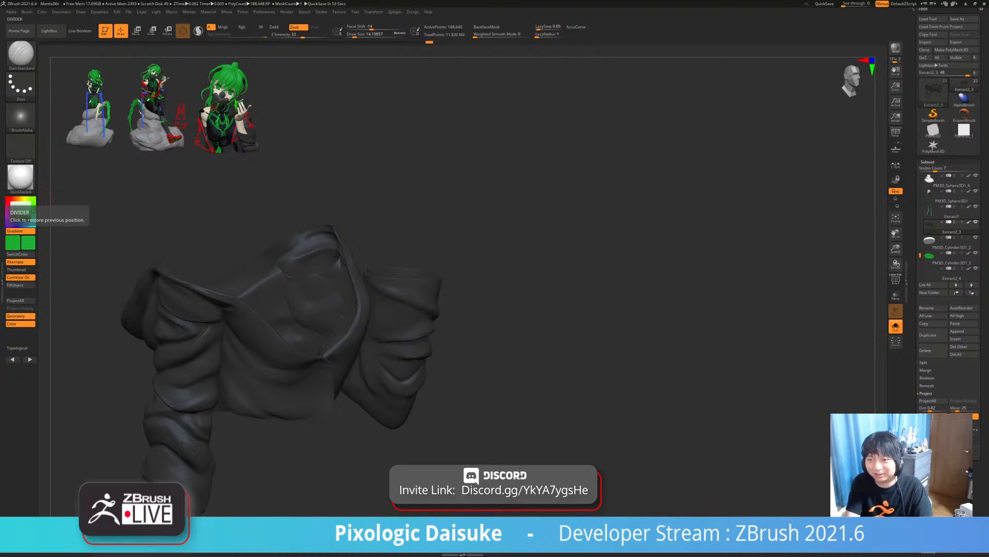
right_drag(395, 368, 359, 323)
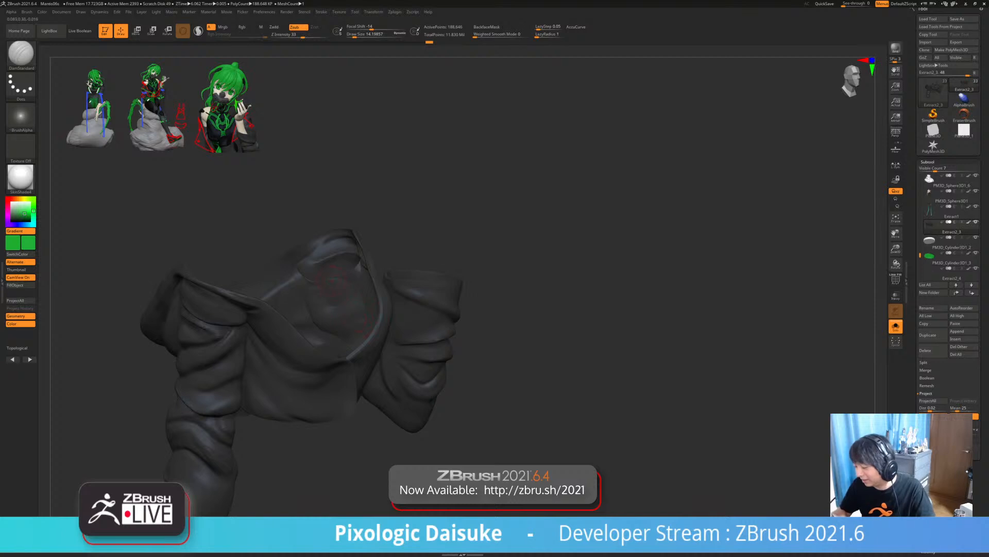
mouse_move(332, 281)
right_down()
mouse_move(325, 299)
mouse_move(311, 282)
right_up()
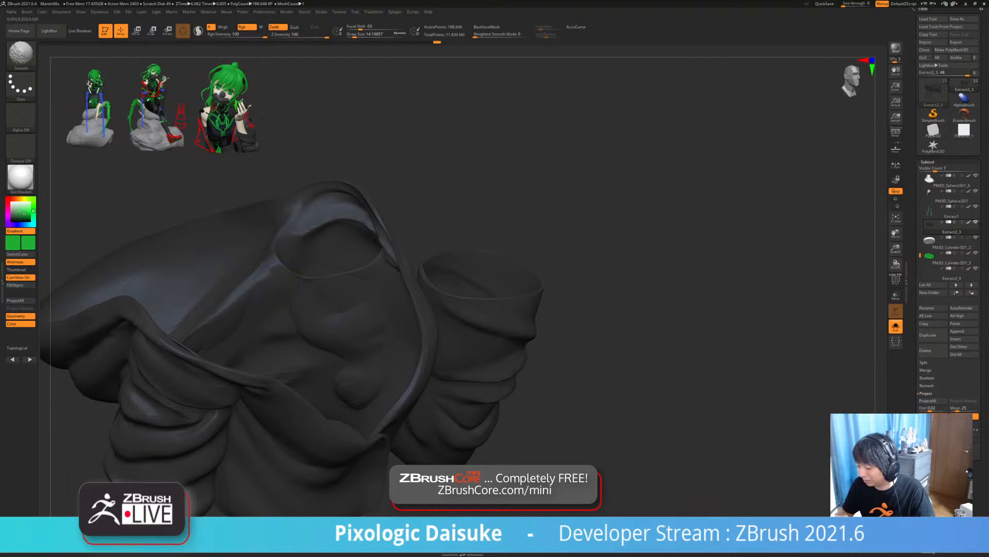
mouse_move(278, 285)
ctrl+right_down()
mouse_move(277, 265)
mouse_move(286, 289)
ctrl+right_up()
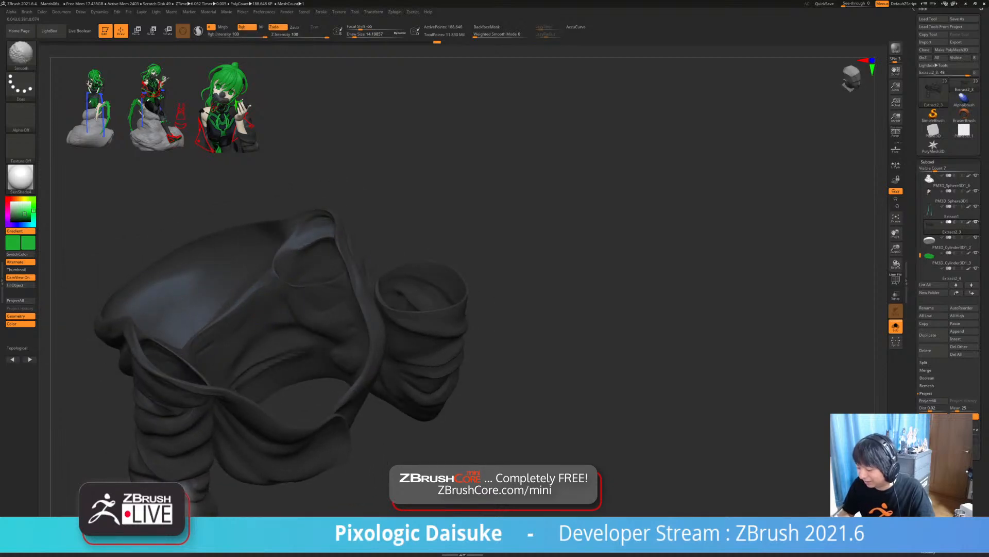
ctrl+right_drag(293, 252, 297, 283)
right_drag(297, 283, 305, 317)
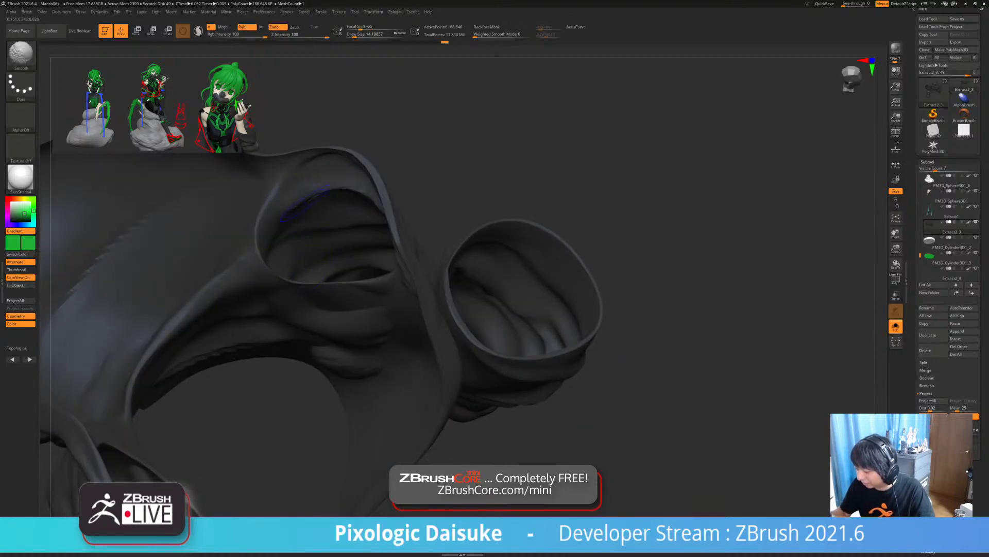
ctrl+right_drag(305, 203, 302, 232)
click(895, 327)
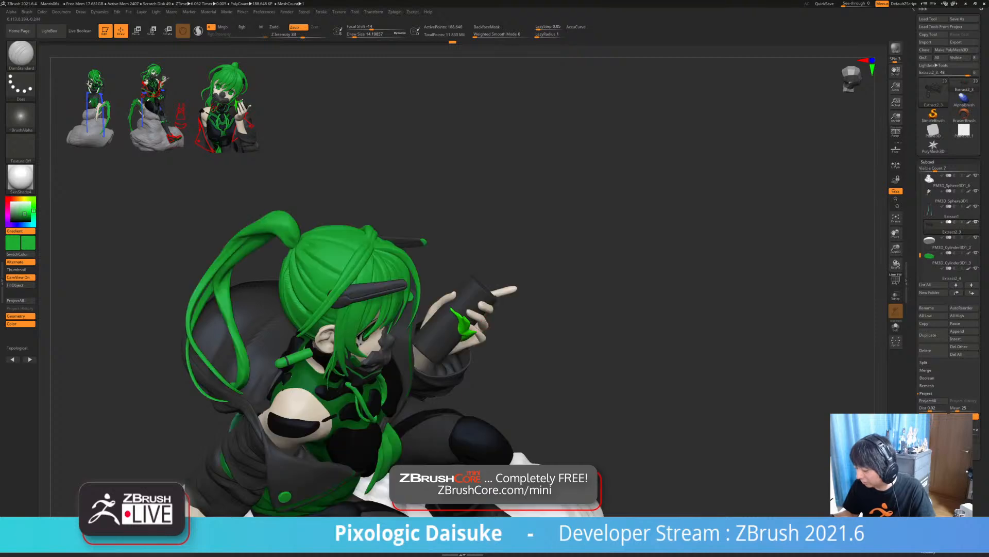
- Switch to the SnakeHook brush and select the jacket's collar subtool Extract2_4
right_drag(392, 329, 309, 242)
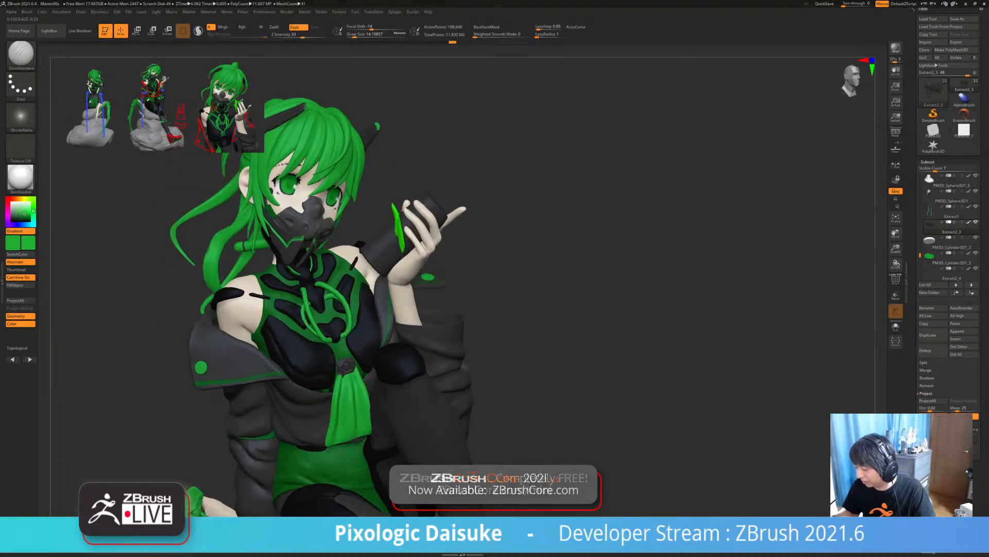
alt+right_drag(289, 379, 273, 362)
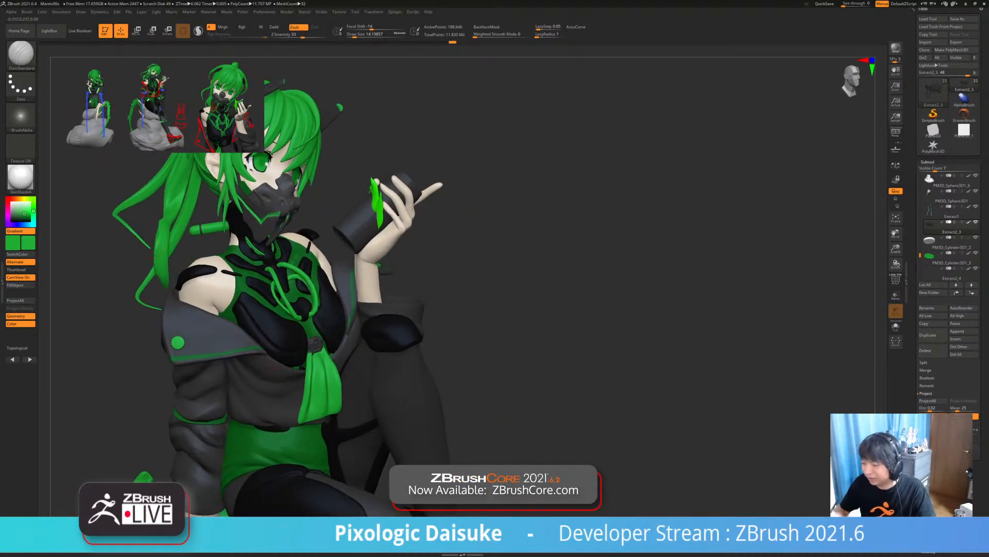
click(20, 55)
click(308, 214)
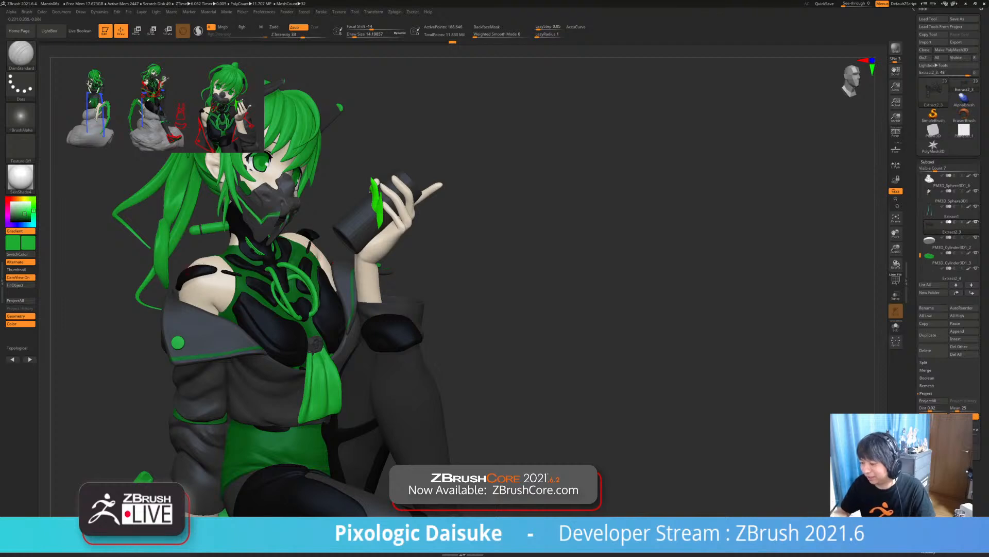
click(21, 55)
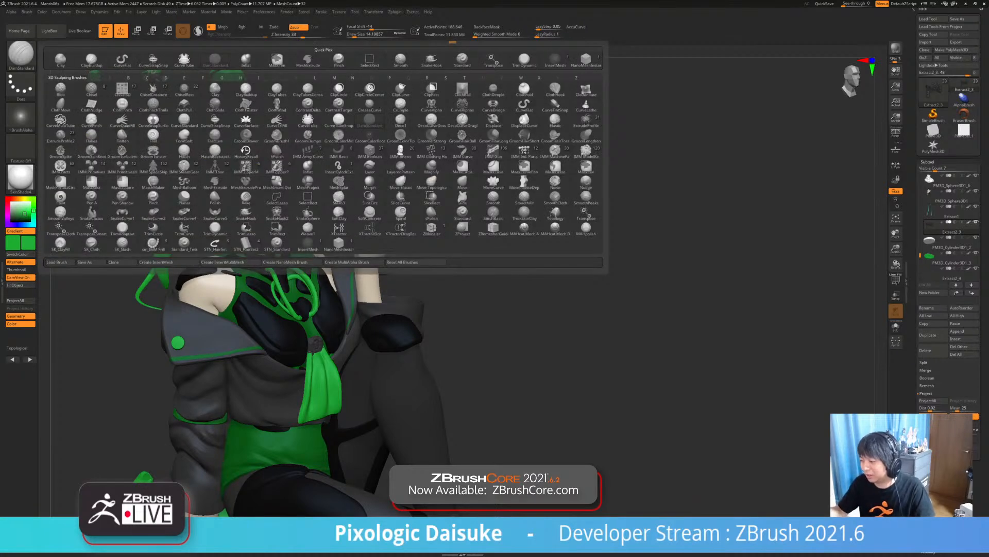
click(431, 59)
alt+click(248, 338)
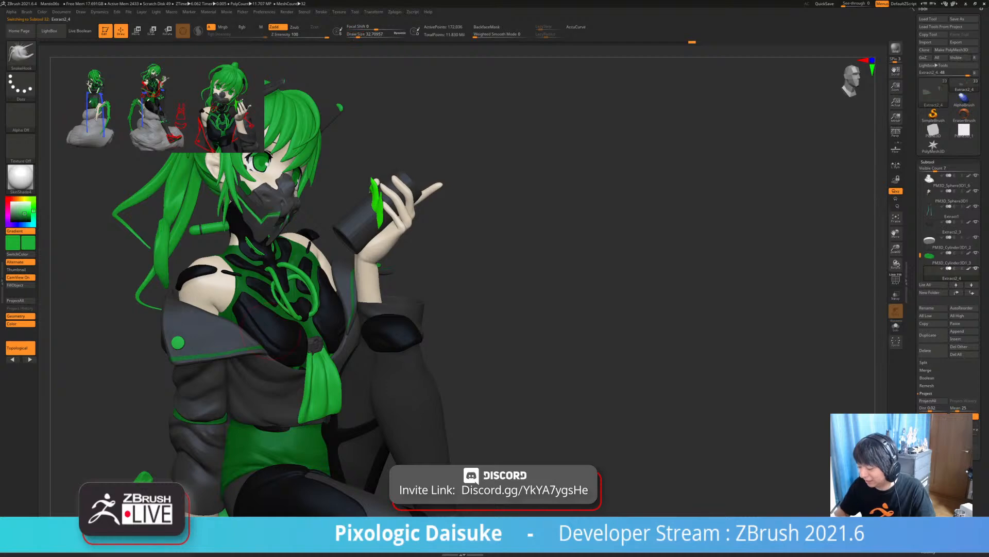
- Select the jacket subtool Extract2_3 and set the SnakeHook draw size to about 90.22
mouse_move(272, 328)
ctrl+right_down()
mouse_move(312, 168)
mouse_move(232, 181)
mouse_move(268, 192)
mouse_move(266, 204)
ctrl+right_up()
mouse_move(246, 297)
ctrl+right_down()
mouse_move(251, 324)
mouse_move(262, 257)
ctrl+right_up()
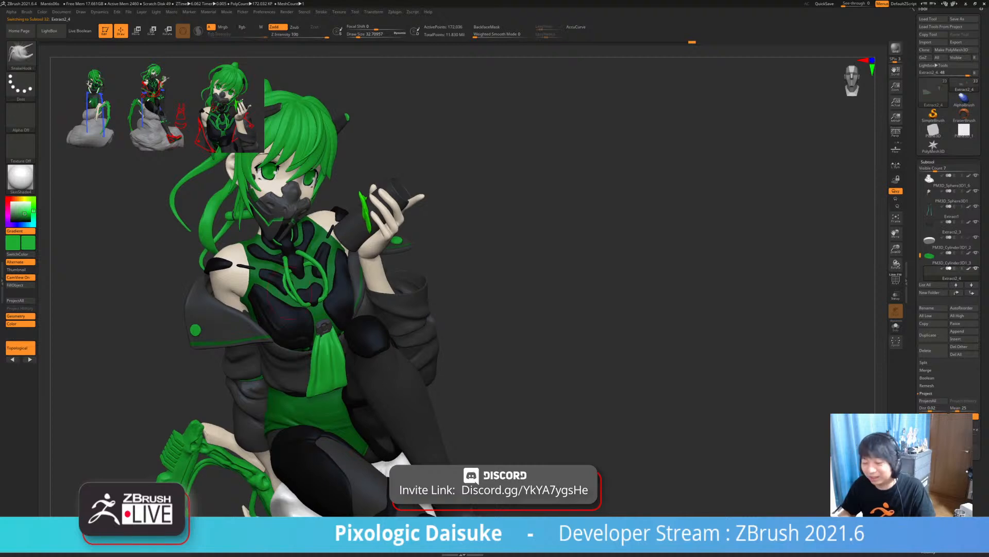
mouse_move(349, 433)
ctrl+right_down()
mouse_move(329, 361)
mouse_move(388, 359)
mouse_move(331, 355)
ctrl+right_up()
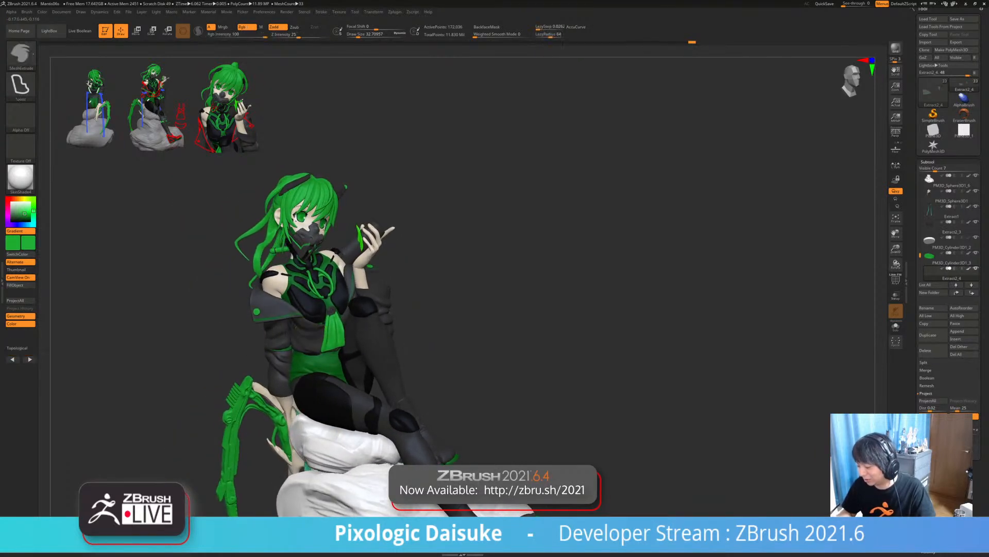
ctrl+right_drag(318, 310, 320, 337)
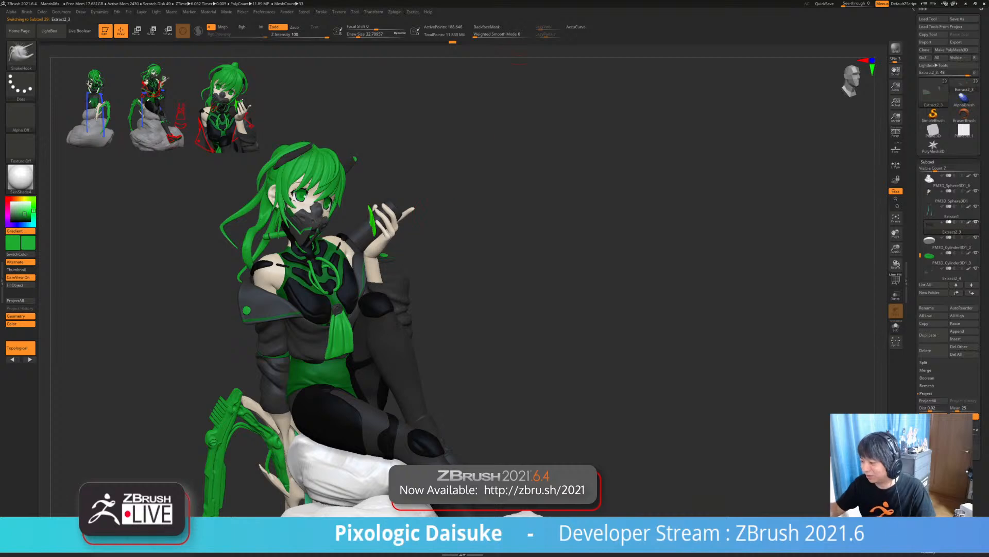
click(364, 34)
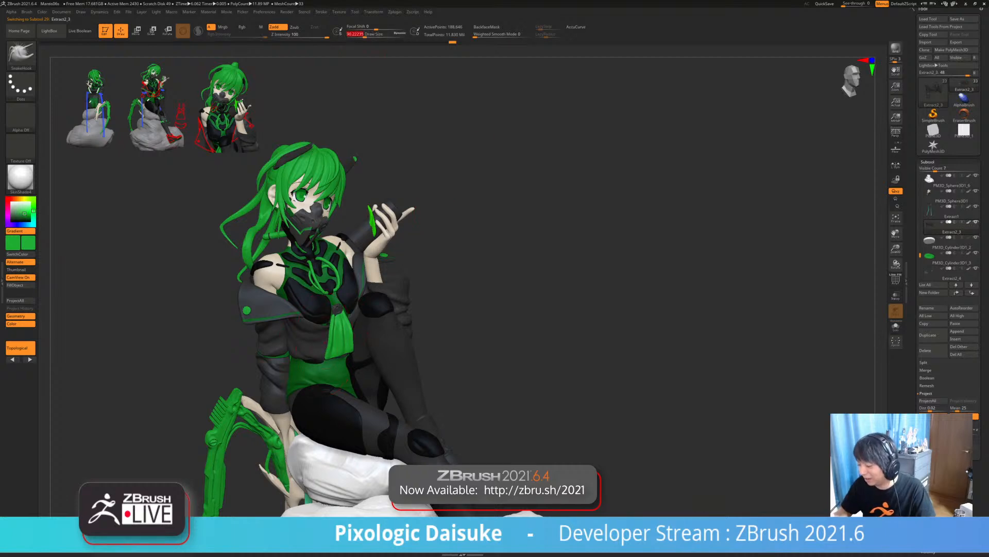
right_drag(324, 343, 333, 370)
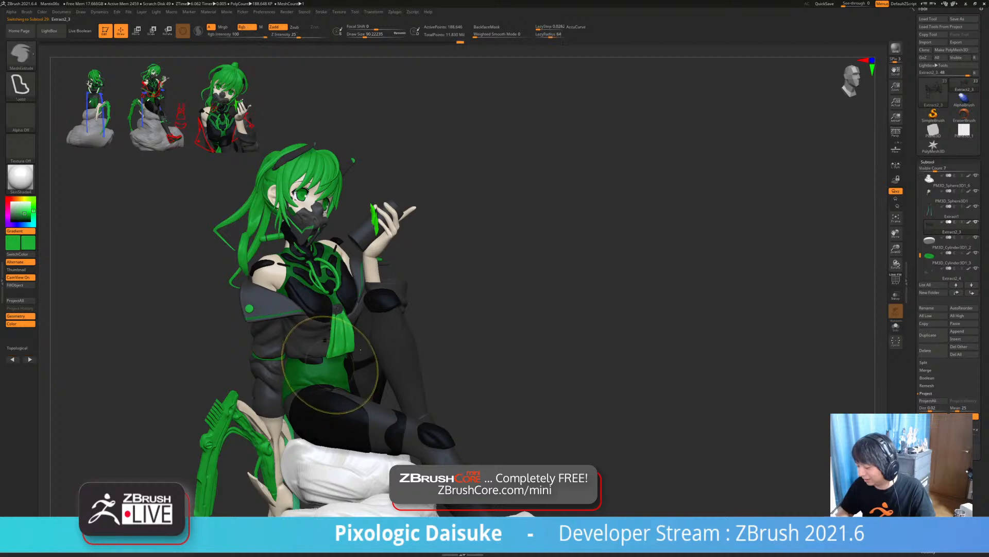
mouse_move(329, 365)
ctrl+right_down()
mouse_move(334, 396)
mouse_move(363, 398)
ctrl+right_up()
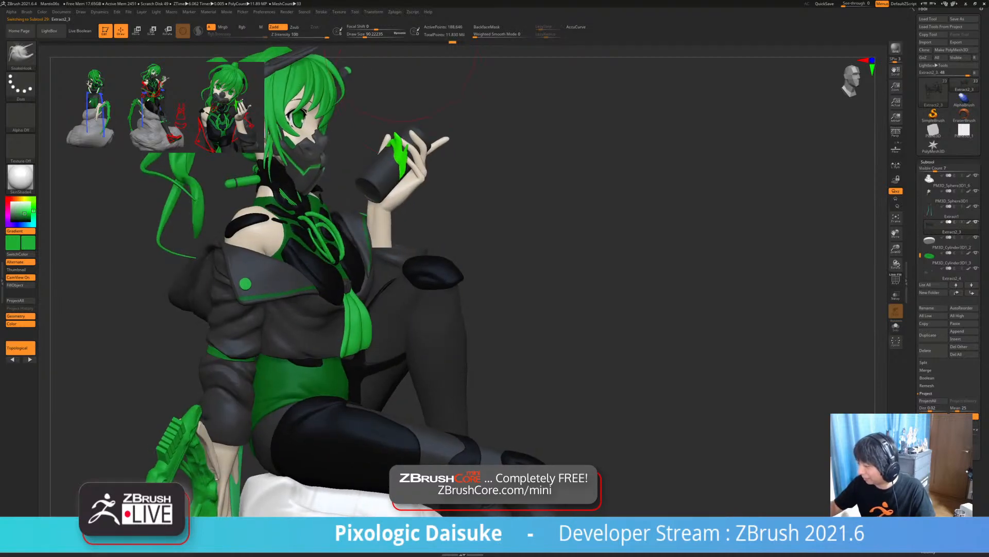
- Adjust the back of the jacket at a draw size of about 62.01 with backface masking on, and turn the masking off
mouse_move(313, 294)
right_down()
mouse_move(333, 294)
mouse_move(335, 326)
mouse_move(328, 289)
mouse_move(283, 292)
mouse_move(321, 366)
right_up()
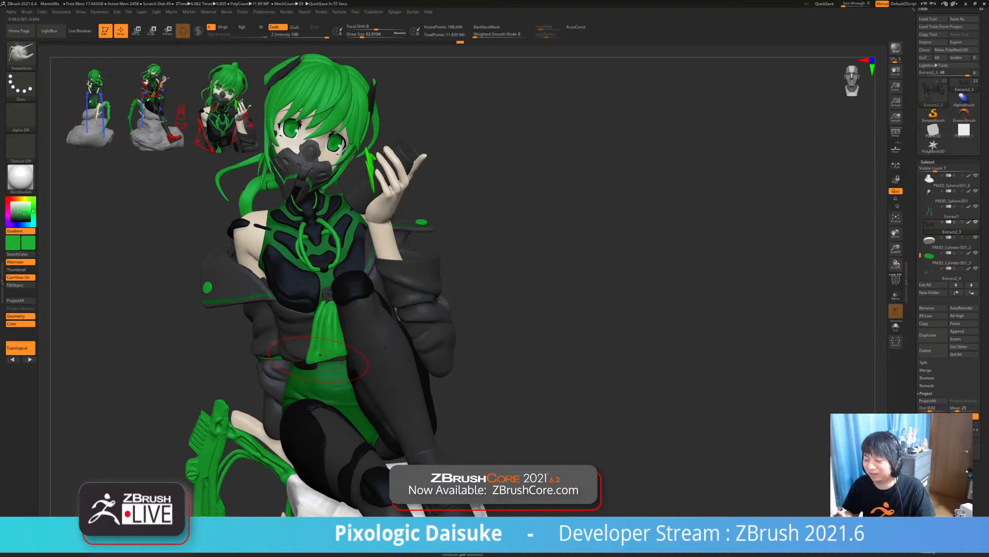
mouse_move(285, 329)
right_down()
mouse_move(320, 320)
mouse_move(301, 320)
right_up()
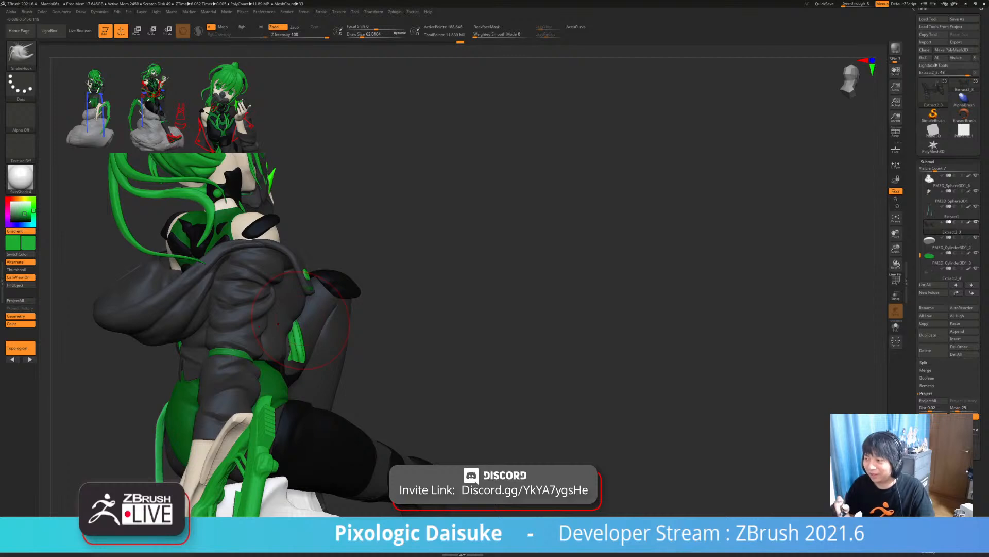
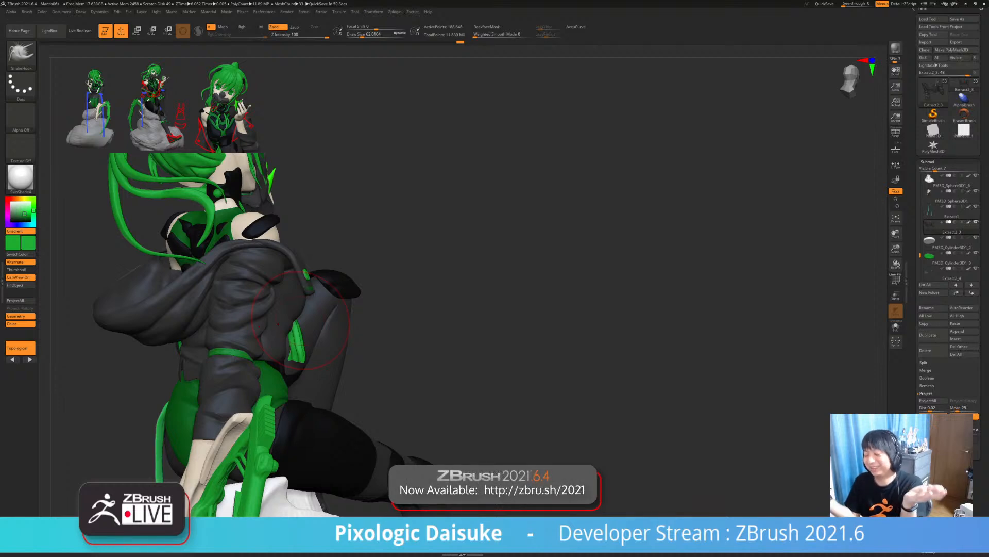
mouse_move(380, 370)
right_down()
mouse_move(433, 361)
mouse_move(438, 330)
mouse_move(454, 350)
right_up()
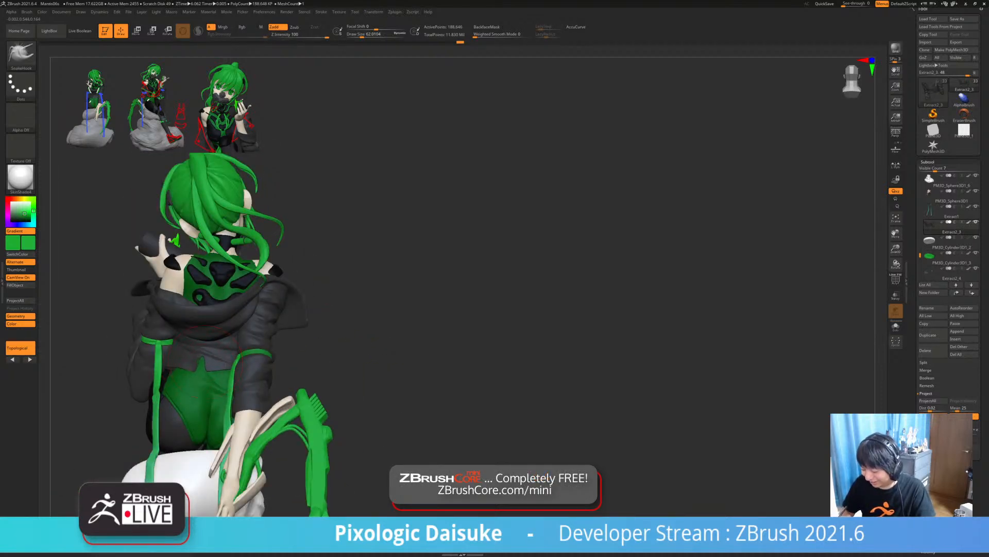
right_drag(215, 387, 193, 371)
click(487, 27)
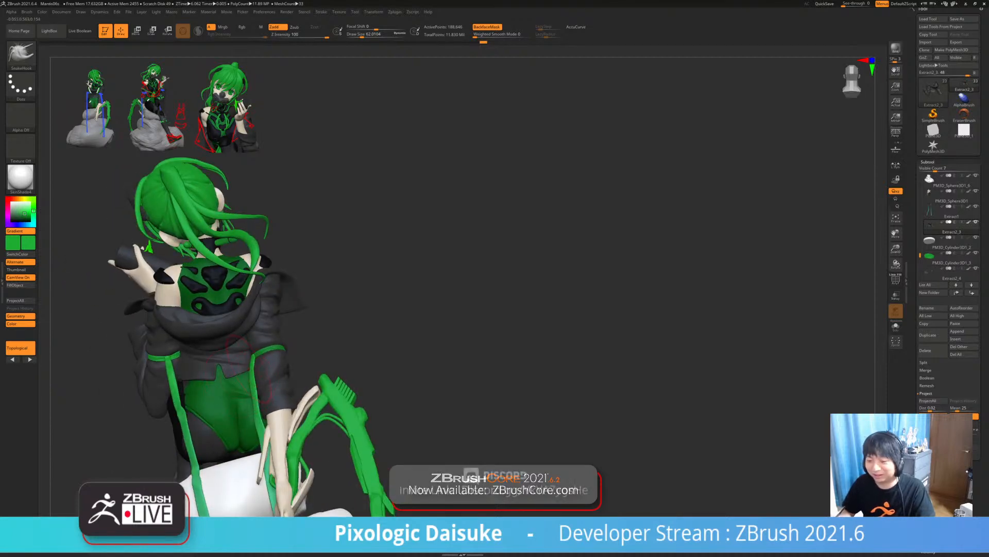
right_drag(276, 373, 253, 371)
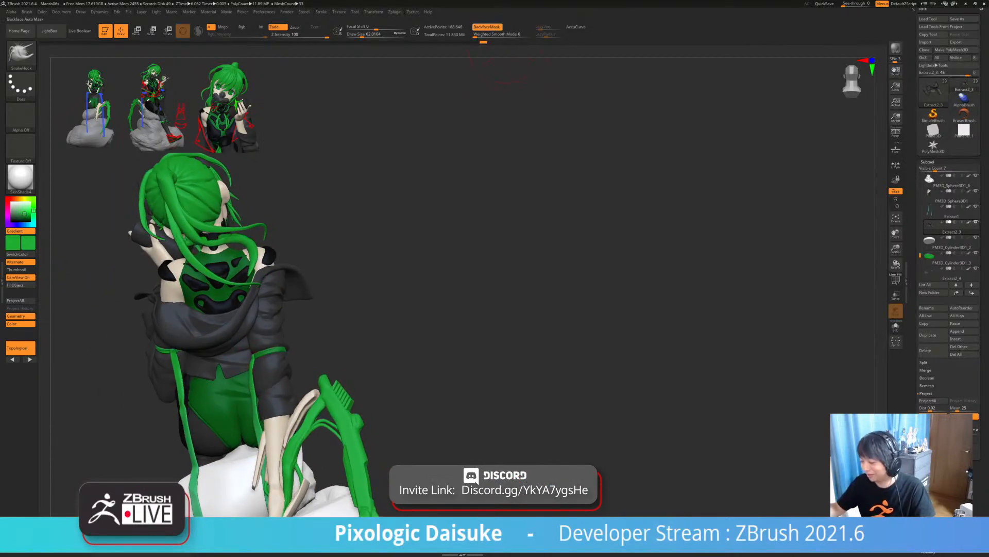
click(487, 28)
- Refine the hem at the back of the jacket with the draw size reduced to about 15.55
mouse_move(221, 329)
ctrl+right_down()
mouse_move(227, 363)
mouse_move(239, 335)
ctrl+right_up()
click(356, 35)
click(354, 35)
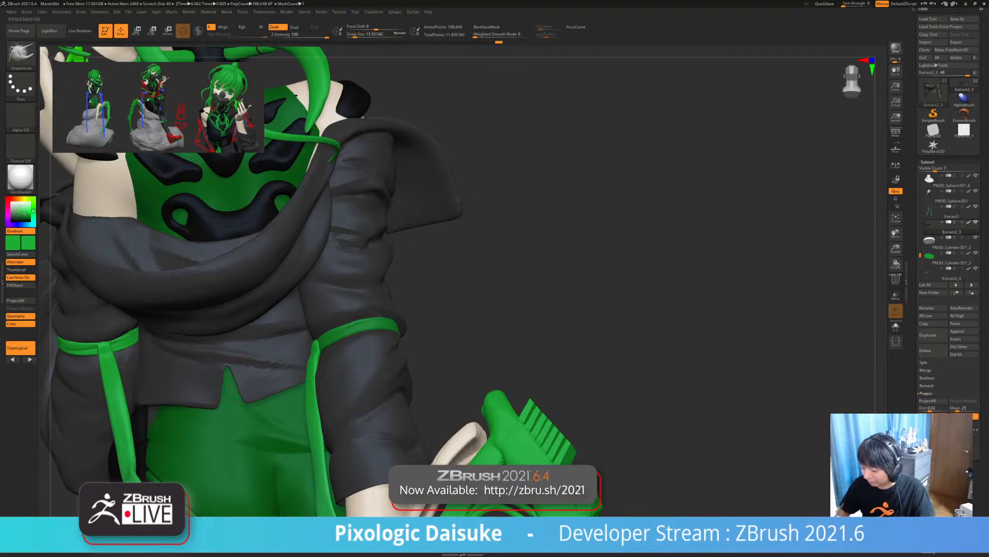
ctrl+right_drag(253, 378, 254, 351)
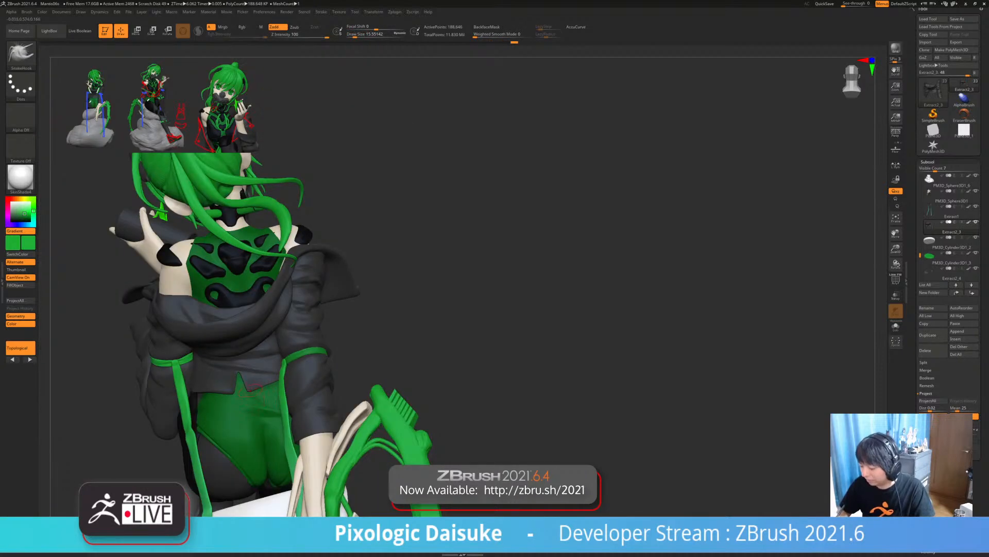
mouse_move(257, 386)
ctrl+right_down()
mouse_move(257, 358)
mouse_move(294, 343)
mouse_move(272, 340)
mouse_move(286, 368)
mouse_move(312, 348)
ctrl+right_up()
- Select the green suit subtool extract2_copy1 and set the draw size to about 25.05
alt+click(267, 311)
drag(379, 34, 359, 34)
mouse_move(314, 322)
right_down()
mouse_move(294, 329)
mouse_move(310, 313)
mouse_move(300, 306)
mouse_move(293, 322)
right_up()
click(354, 35)
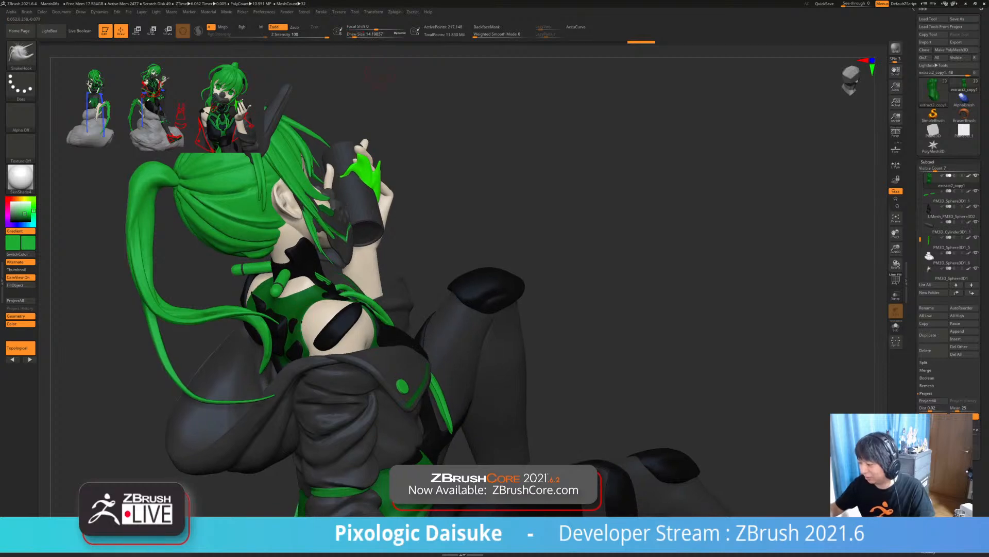
click(357, 35)
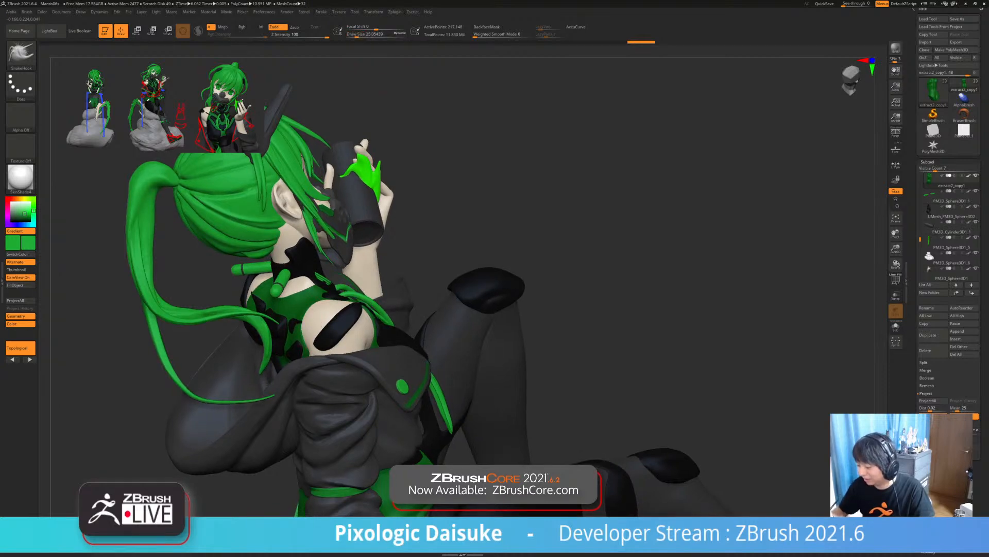
- Pull and smooth the green suit around the shoulder and upper back, and check it against the full figure
mouse_move(301, 328)
right_down()
mouse_move(308, 320)
mouse_move(291, 313)
right_up()
shift+drag(290, 313, 306, 316)
right_drag(306, 316, 375, 306)
right_drag(181, 305, 210, 292)
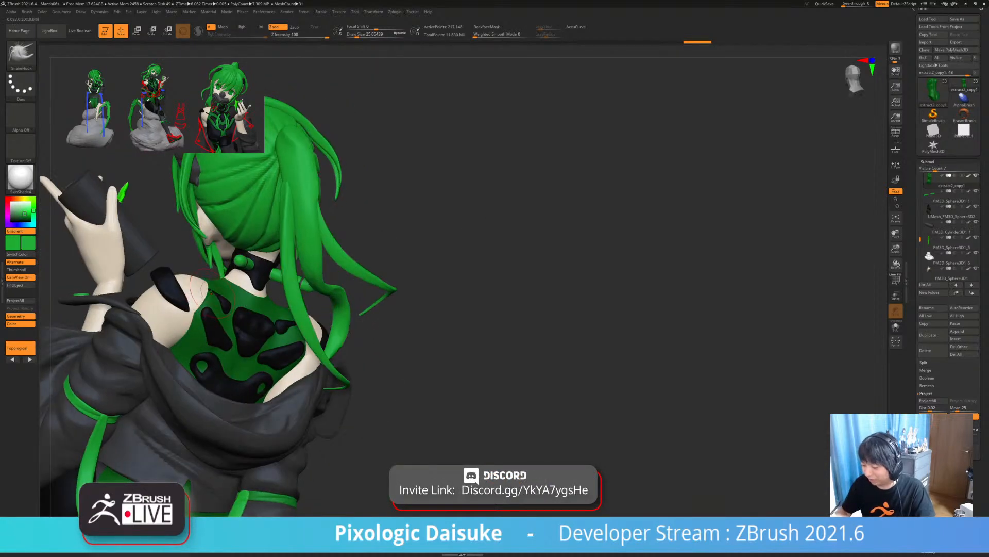
mouse_move(343, 330)
ctrl+right_down()
mouse_move(344, 401)
mouse_move(320, 392)
mouse_move(335, 340)
ctrl+right_up()
right_drag(337, 384, 361, 380)
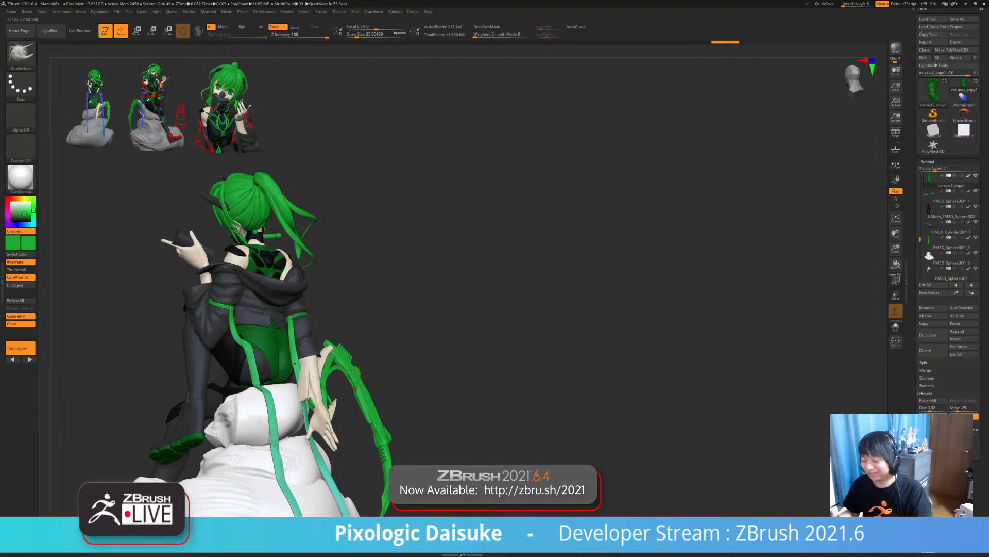
- Select the ribbon subtool Extract1 and smooth the ribbon above the rock at a draw size of about 39.14
right_drag(335, 382, 376, 343)
mouse_move(368, 383)
alt+right_down()
mouse_move(361, 335)
mouse_move(338, 329)
mouse_move(329, 382)
mouse_move(330, 314)
mouse_move(301, 270)
mouse_move(295, 315)
alt+right_up()
click(359, 35)
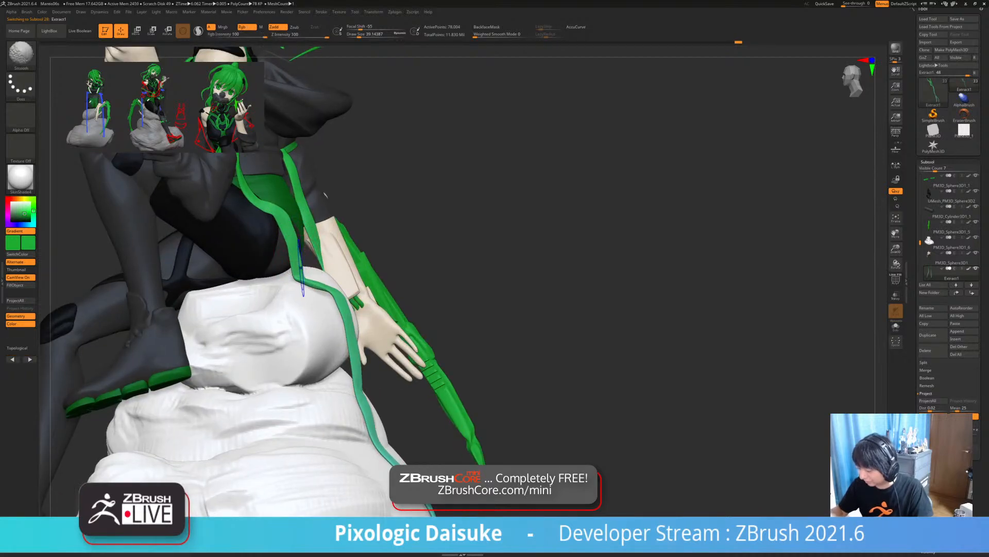
shift+drag(299, 252, 301, 269)
mouse_move(301, 269)
ctrl+right_down()
mouse_move(299, 229)
mouse_move(278, 300)
mouse_move(271, 278)
ctrl+right_up()
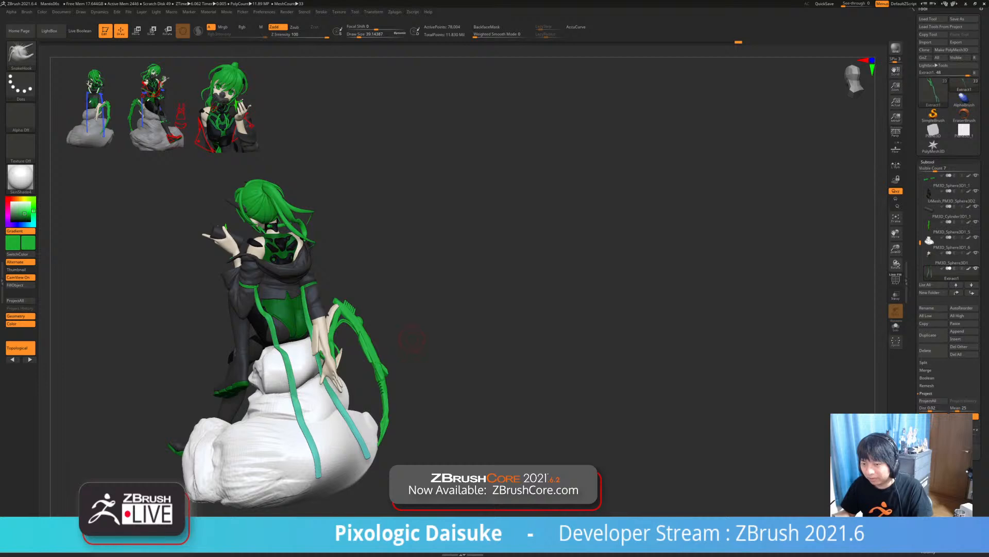
- Thicken and smooth the long green ribbon beside the hip using the Inflat brush at a draw size of about 8.62
click(21, 55)
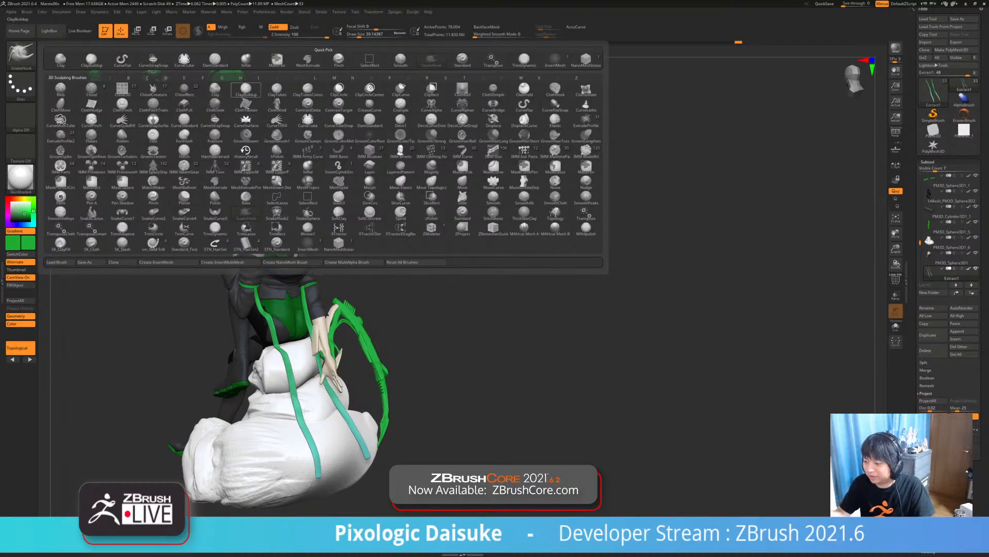
click(247, 60)
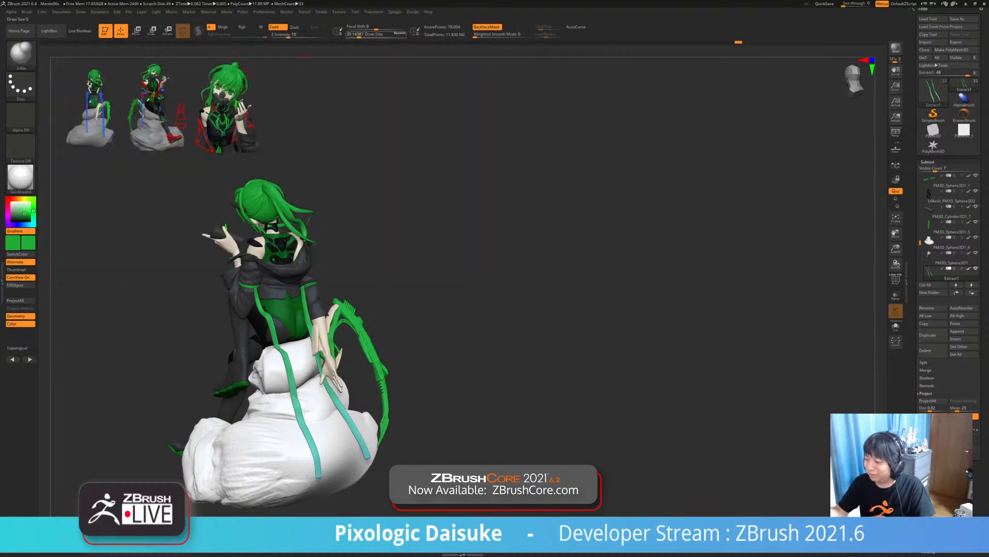
ctrl+right_drag(275, 328, 274, 358)
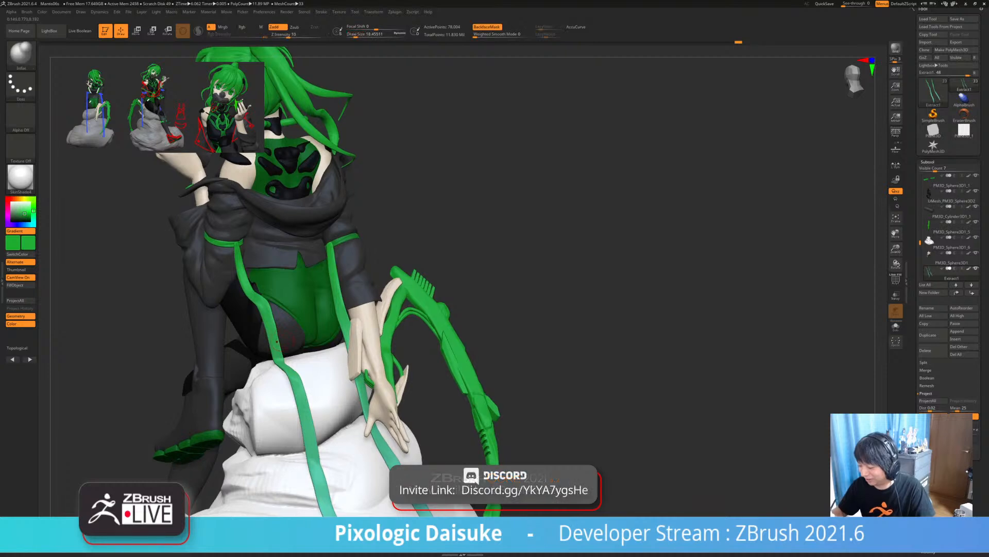
right_drag(329, 257, 299, 252)
click(353, 36)
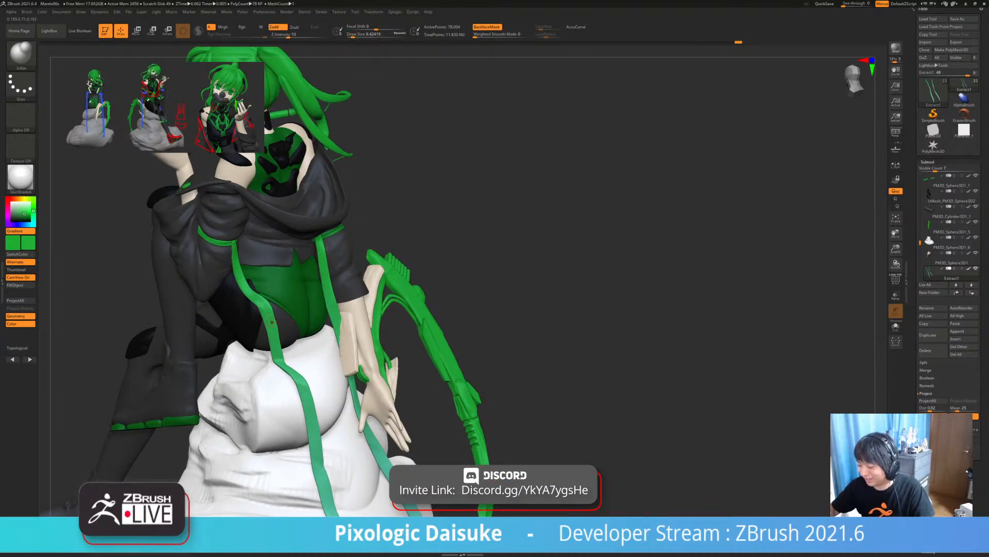
mouse_move(269, 318)
right_down()
mouse_move(280, 316)
mouse_move(278, 300)
right_up()
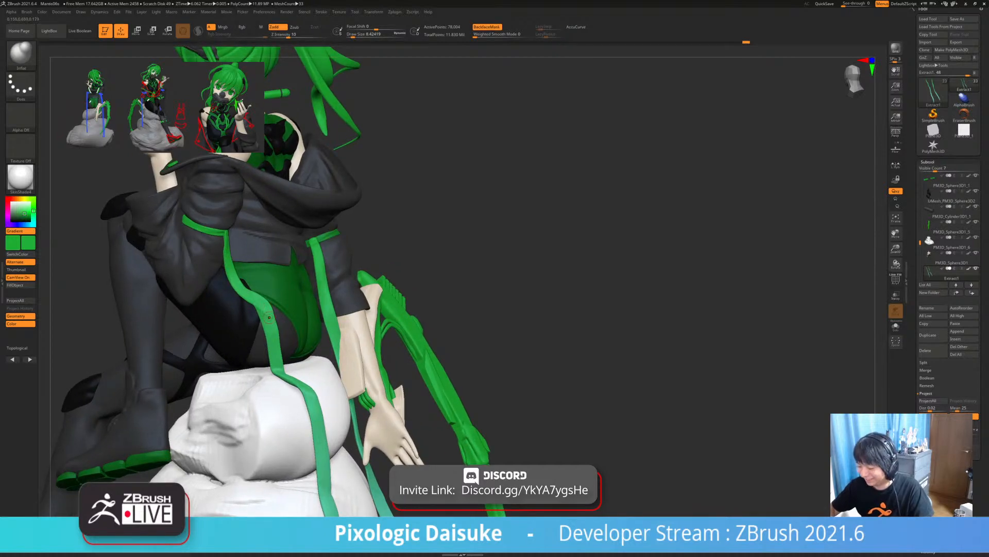
key(shift)
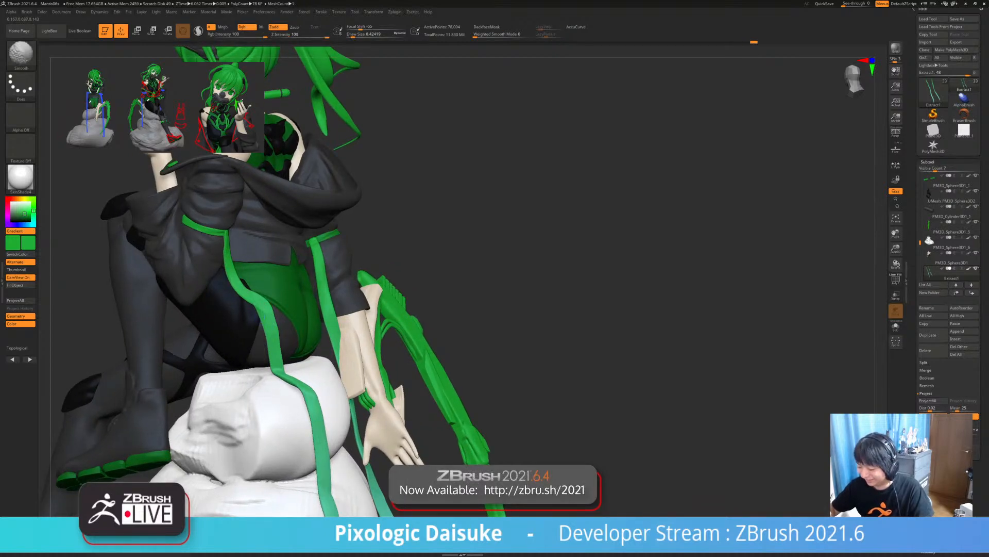
key(shift)
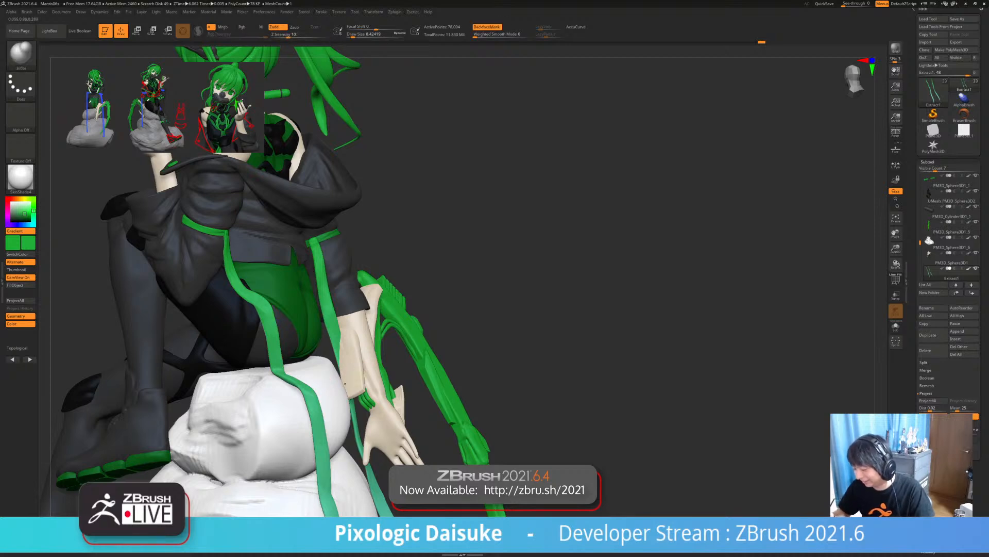
- Isolate the two ribbons, mask the lower part of the ribbon behind the hand and invert the mask
mouse_move(289, 330)
ctrl+right_down()
mouse_move(283, 268)
mouse_move(216, 273)
ctrl+right_up()
ctrl+right_drag(247, 329, 242, 252)
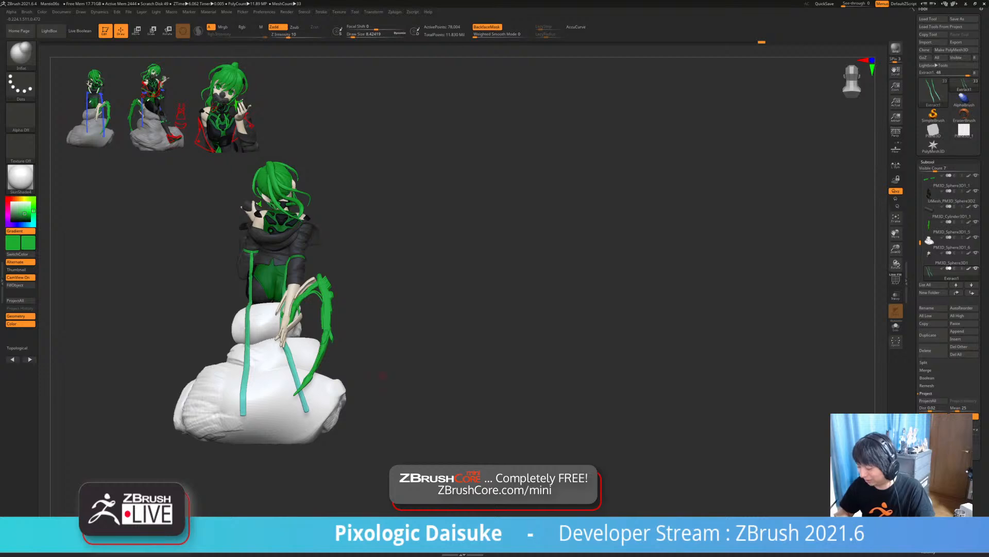
key(alt+s)
ctrl+right_drag(383, 375, 382, 418)
alt+right_drag(383, 417, 366, 377)
mouse_move(244, 287)
ctrl+mouse_down()
mouse_move(285, 285)
mouse_move(335, 355)
mouse_move(272, 416)
ctrl+mouse_up()
ctrl+right_drag(350, 332, 336, 323)
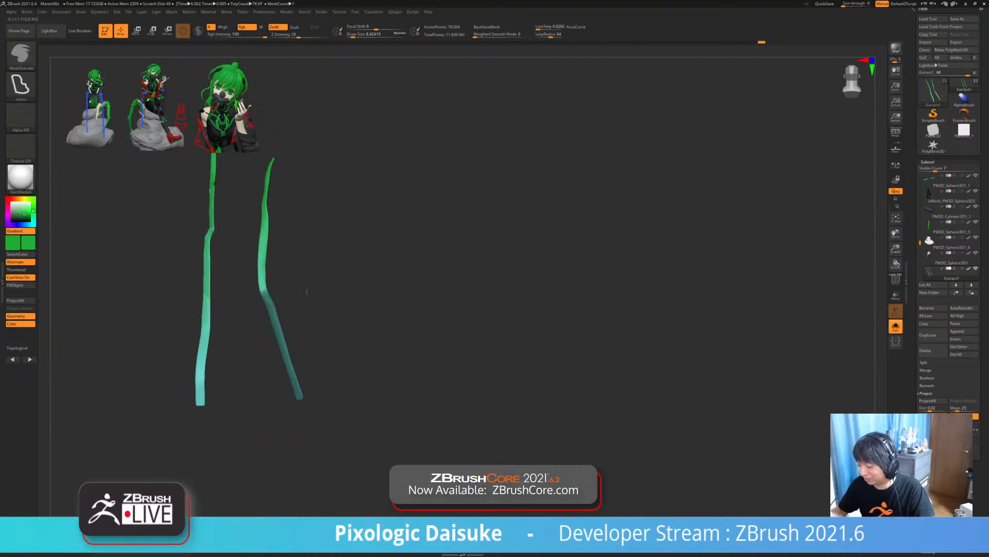
ctrl+click(307, 292)
alt+right_drag(307, 291, 280, 306)
- Bring back the full figure and rotate the unmasked ribbon end so it hangs more vertically over the rock
key(alt+s)
key(r)
alt+click(261, 306)
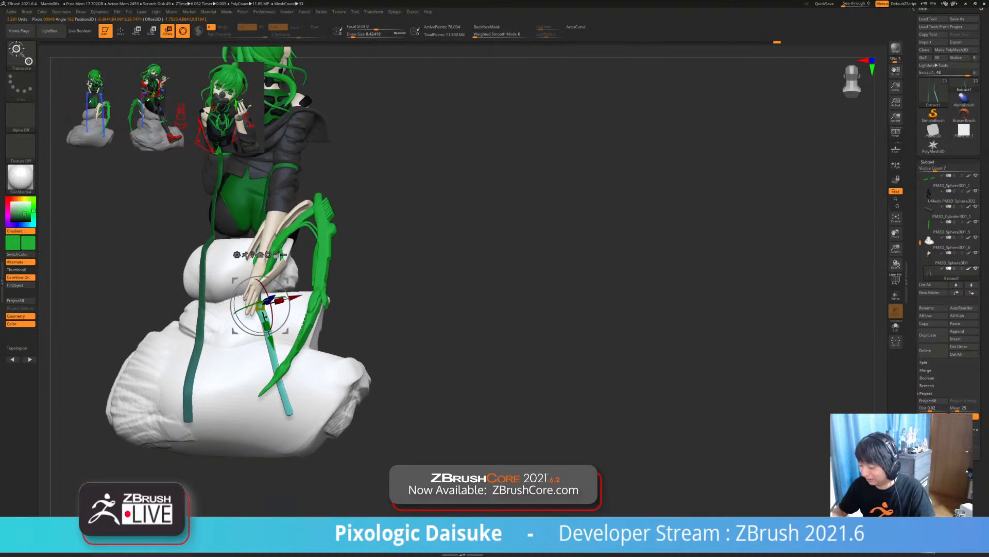
drag(240, 327, 234, 333)
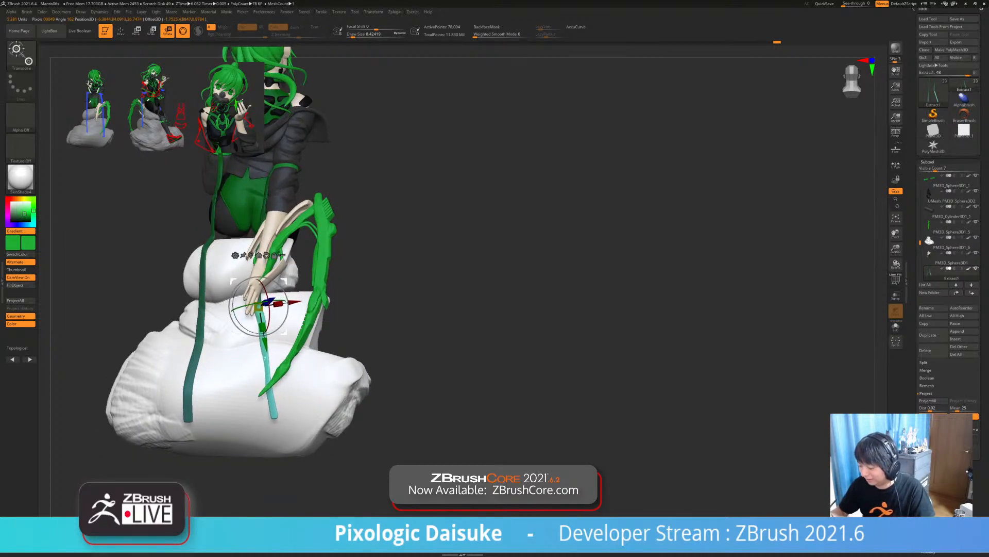
- Switch back to the SnakeHook brush and set the draw size to about 59.21 for reshaping the ribbon
key(q)
key(b)
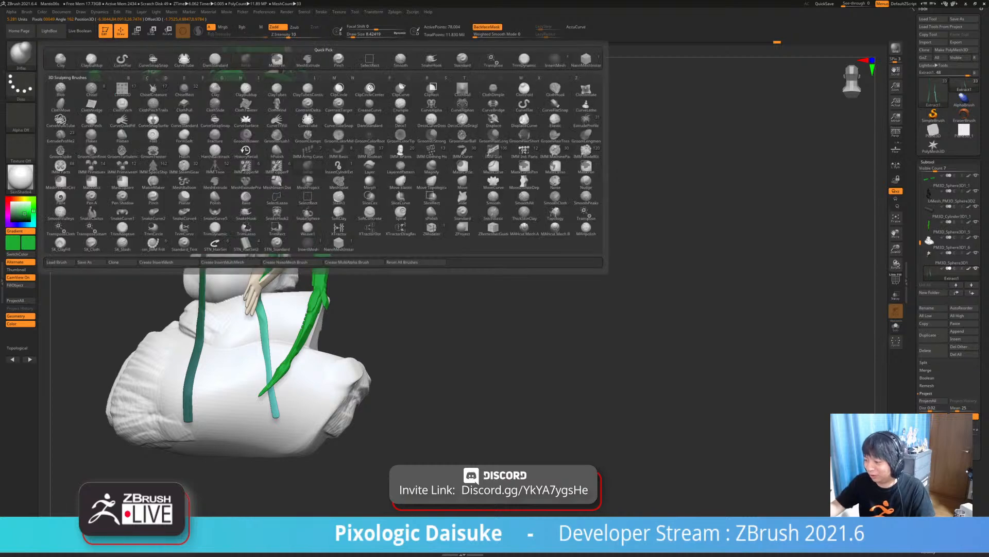
click(431, 60)
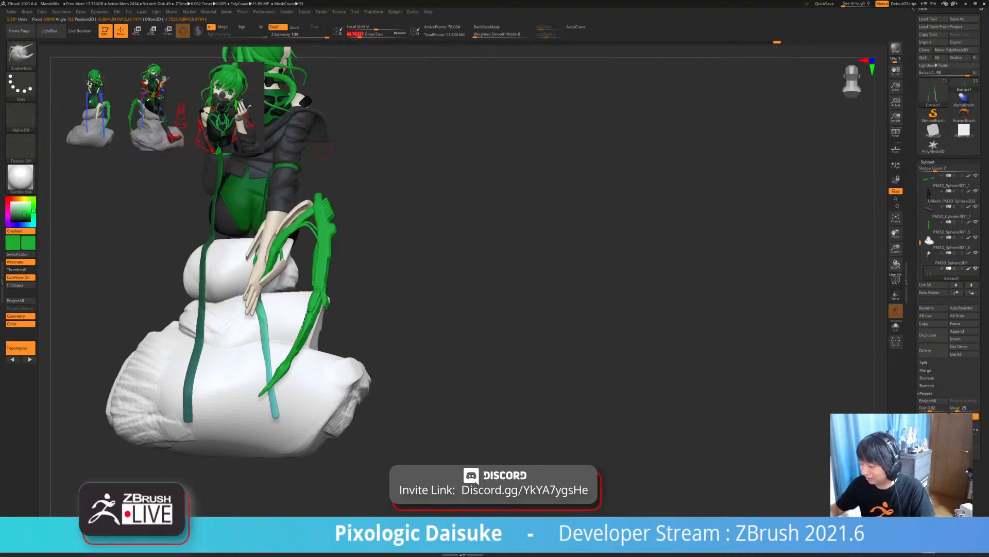
click(362, 35)
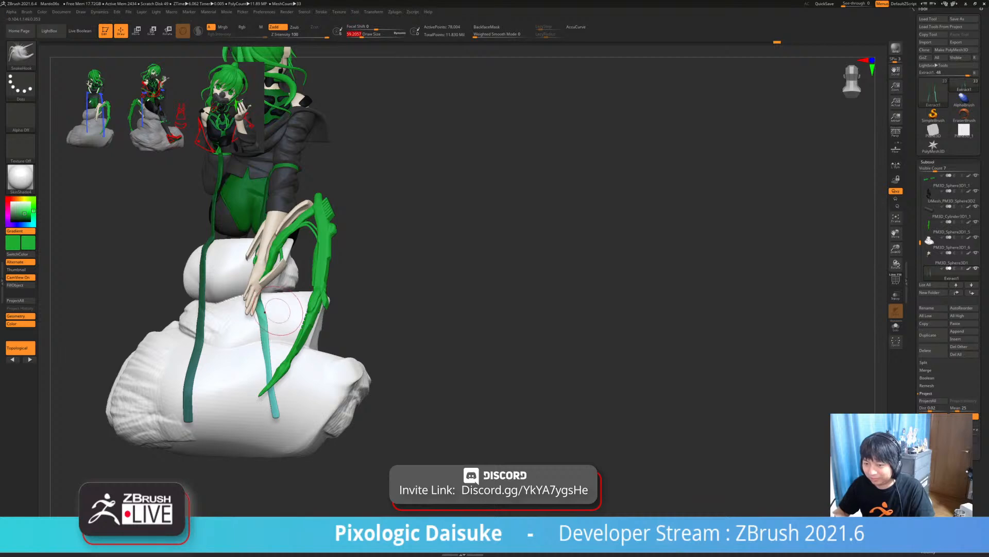
right_drag(279, 311, 262, 297)
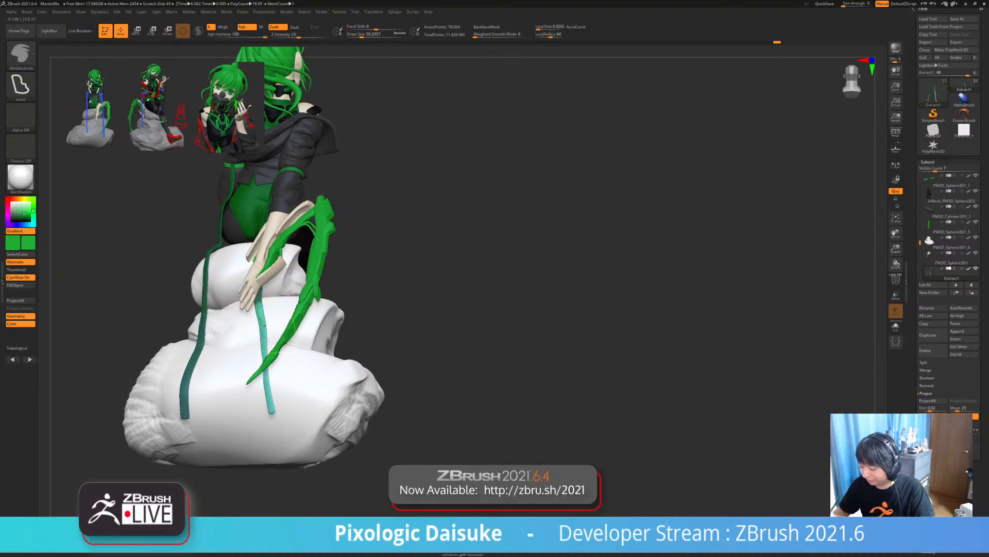
- Nudge the lower part of the ribbon behind the hand with SnakeHook and smooth it to follow the rock
right_drag(263, 317, 284, 320)
drag(265, 350, 267, 357)
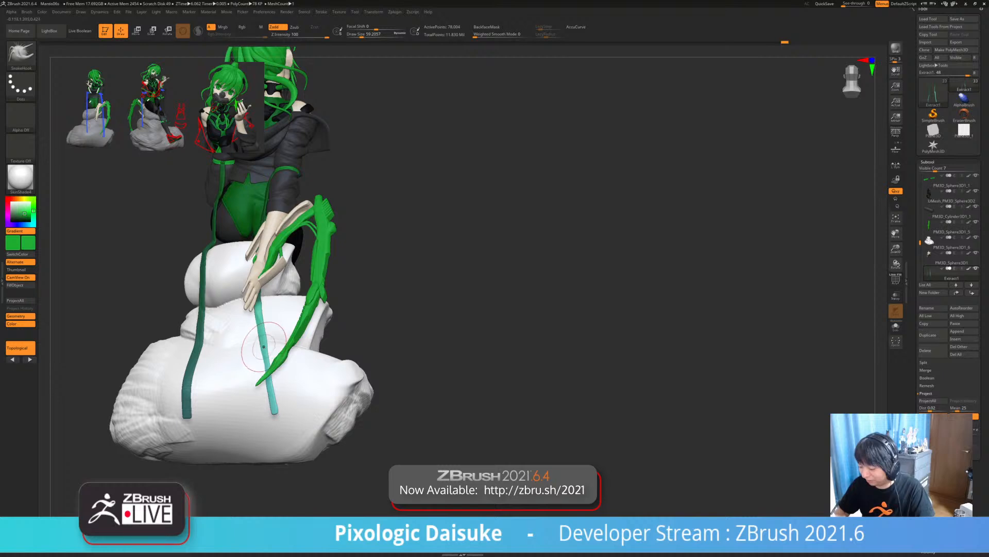
right_drag(263, 335, 281, 341)
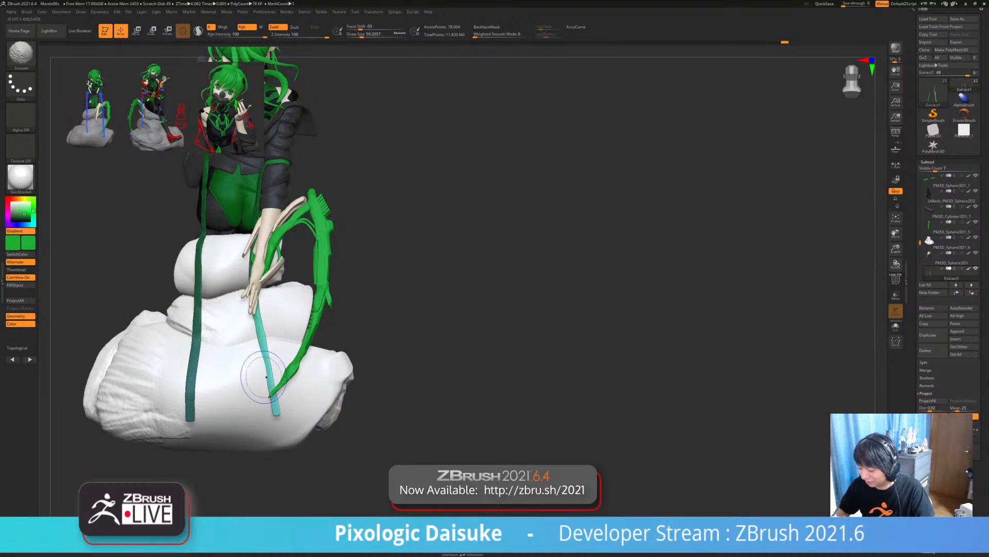
right_drag(266, 377, 265, 369)
drag(265, 369, 267, 376)
mouse_move(265, 361)
ctrl+right_down()
mouse_move(263, 304)
mouse_move(387, 301)
ctrl+right_up()
ctrl+right_drag(386, 302, 385, 257)
- Set the SnakeHook draw size to about 77.02 and pull the same ribbon's lower end closer to the rock's side
mouse_move(170, 309)
right_down()
mouse_move(294, 313)
mouse_move(271, 380)
mouse_move(322, 369)
mouse_move(355, 319)
right_up()
click(364, 34)
right_drag(276, 284, 286, 243)
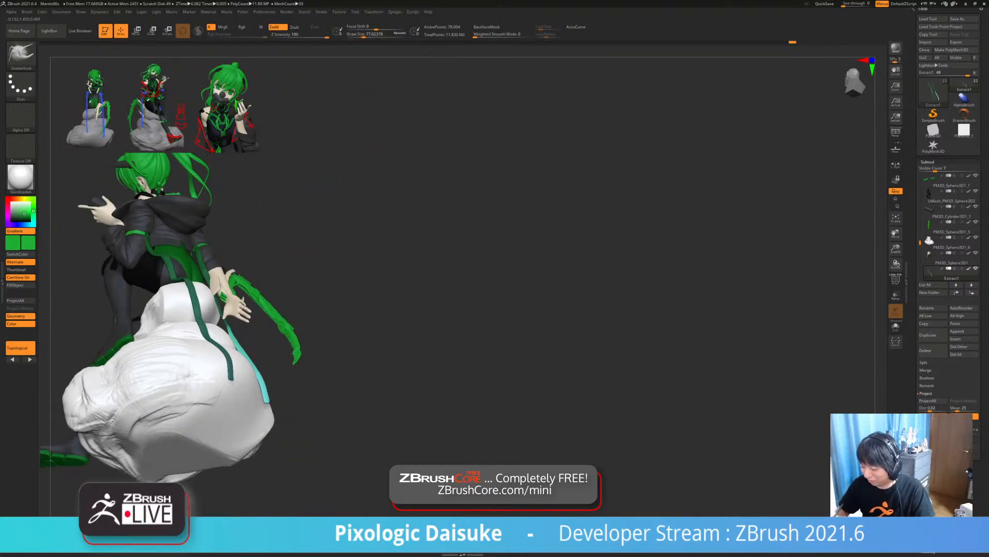
right_drag(256, 370, 252, 382)
drag(264, 389, 260, 381)
mouse_move(260, 371)
right_down()
mouse_move(212, 394)
mouse_move(256, 378)
mouse_move(243, 350)
mouse_move(246, 363)
right_up()
mouse_move(207, 322)
right_down()
mouse_move(232, 330)
mouse_move(243, 348)
right_up()
click(287, 409)
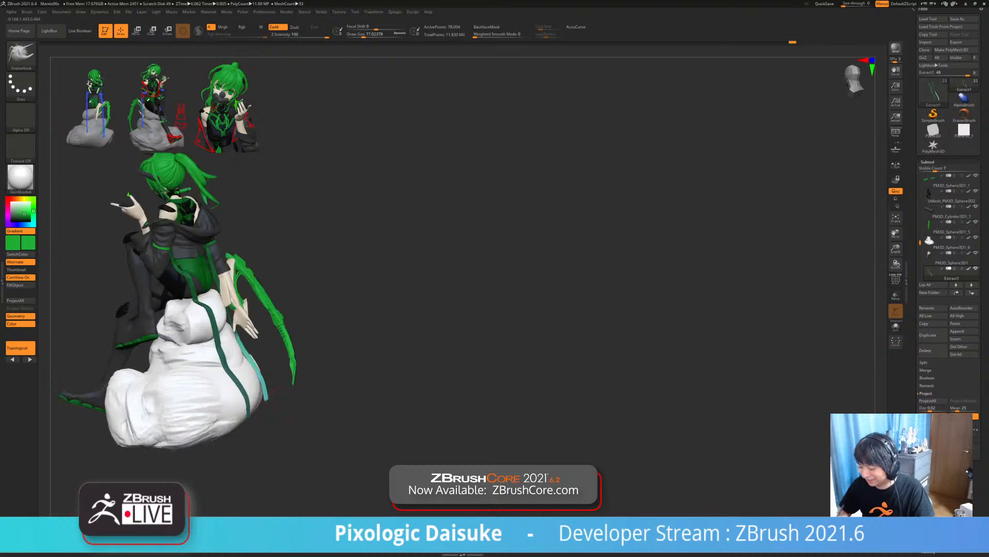
- Enlarge the SnakeHook brush and reshape the green tie hanging from the chest buckle
drag(433, 355, 207, 419)
mouse_move(304, 330)
alt+mouse_down()
mouse_move(335, 332)
mouse_move(337, 355)
mouse_move(407, 338)
mouse_move(366, 366)
alt+mouse_up()
mouse_move(366, 365)
mouse_down()
mouse_move(309, 356)
mouse_move(293, 309)
mouse_up()
mouse_move(288, 284)
ctrl+right_down()
mouse_move(297, 335)
mouse_move(338, 327)
ctrl+right_up()
click(377, 34)
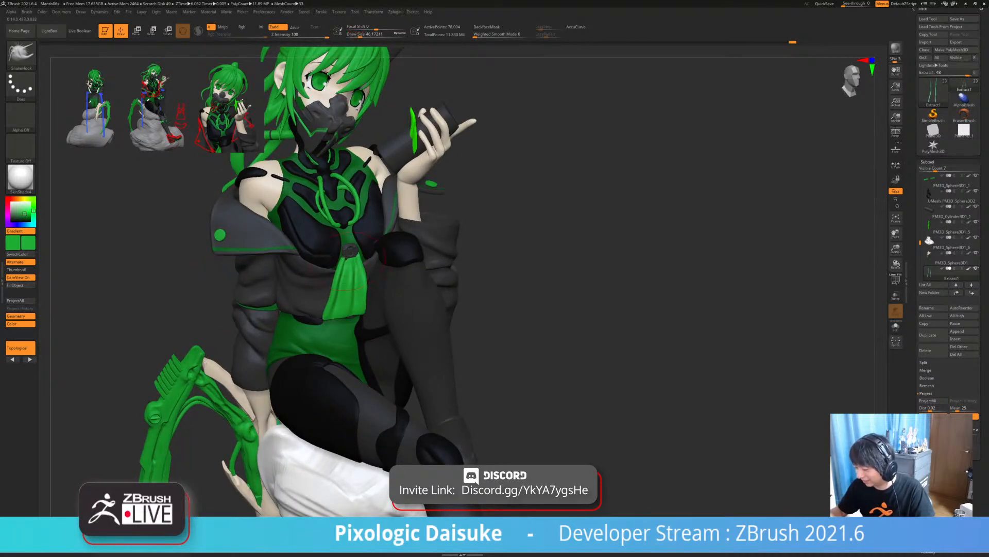
ctrl+right_drag(344, 292, 345, 318)
drag(343, 265, 352, 257)
right_drag(359, 296, 355, 277)
drag(364, 309, 360, 302)
- Set the draw size to about 39.14 and check the green tie both in isolation and on the full figure
mouse_move(359, 300)
ctrl+right_down()
mouse_move(358, 279)
mouse_move(311, 317)
mouse_move(387, 289)
ctrl+right_up()
key(s)
key(alt+s)
ctrl+right_drag(387, 289, 380, 297)
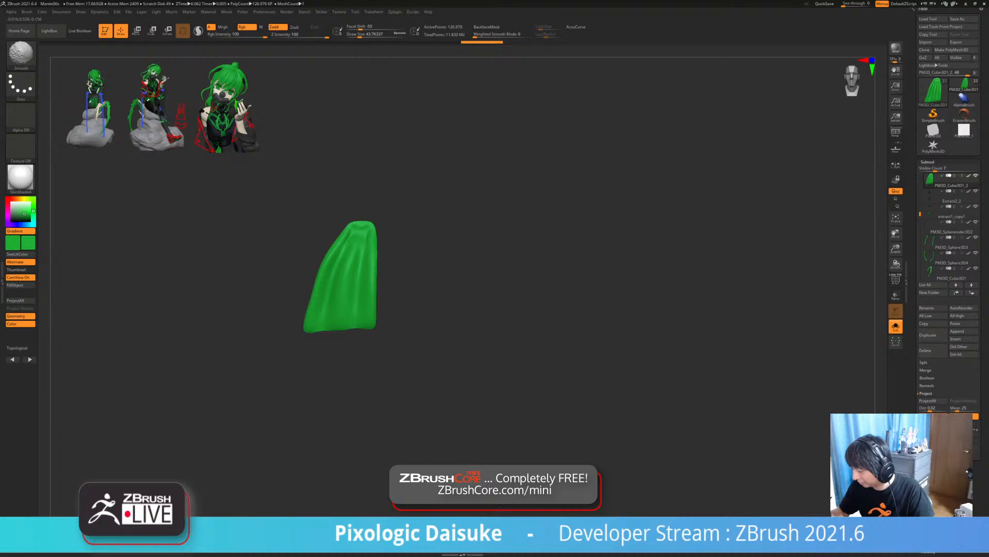
mouse_move(410, 297)
alt+right_down()
mouse_move(398, 297)
mouse_move(404, 319)
mouse_move(378, 311)
mouse_move(401, 297)
mouse_move(377, 291)
mouse_move(382, 303)
mouse_move(408, 305)
alt+right_up()
key(alt+s)
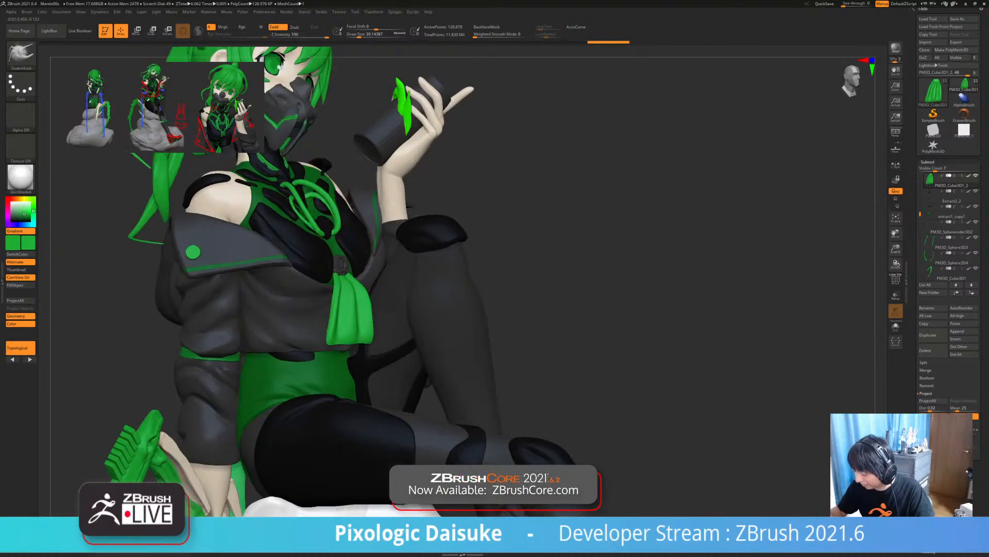
- Examine the full figure from several angles, checking the tie, jacket and overall silhouette
ctrl+right_drag(390, 269, 400, 230)
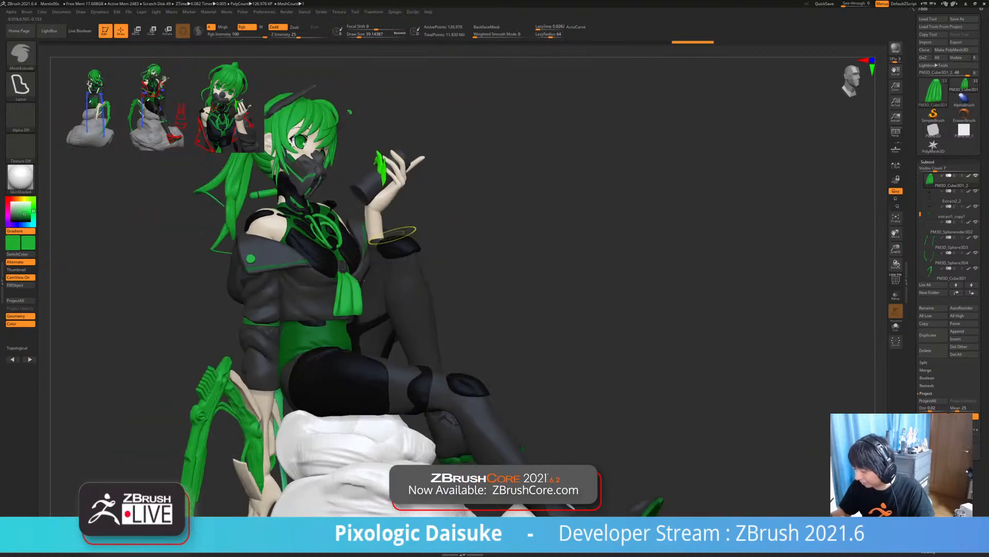
mouse_move(407, 304)
right_down()
mouse_move(378, 313)
mouse_move(387, 297)
mouse_move(372, 300)
mouse_move(430, 284)
mouse_move(423, 279)
mouse_move(430, 322)
right_up()
key(alt+s)
key(alt+s)
right_drag(429, 322, 375, 295)
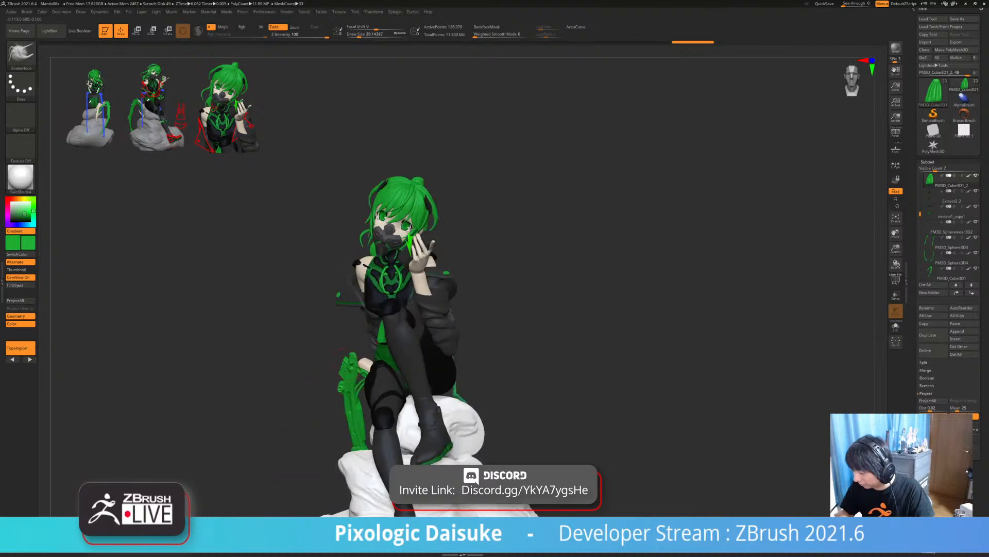
right_drag(342, 362, 367, 306)
right_drag(420, 350, 380, 354)
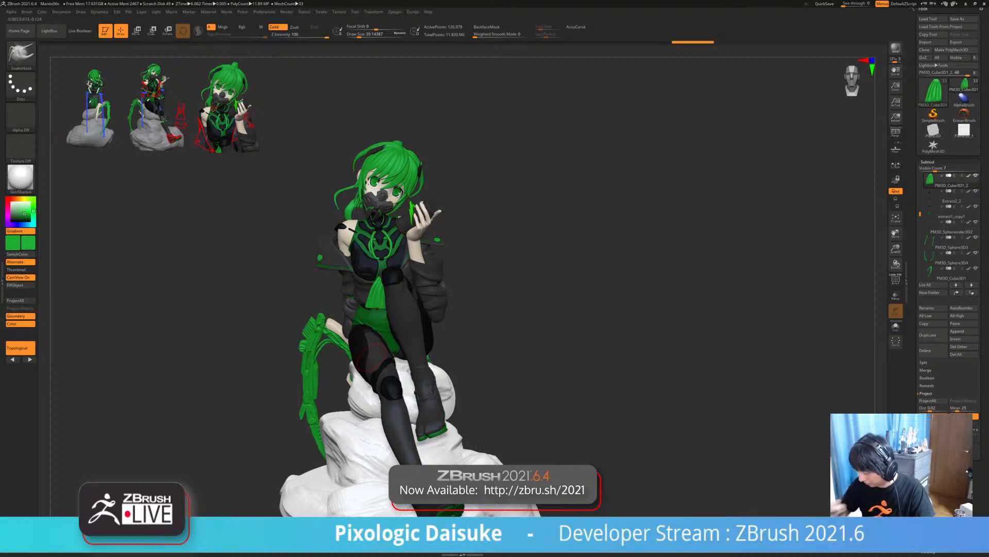
alt+right_drag(372, 358, 351, 323)
- Make PM3D_Sphere3D1 the active subtool and insert a Cylinder3D primitive as a new subtool
alt+click(351, 324)
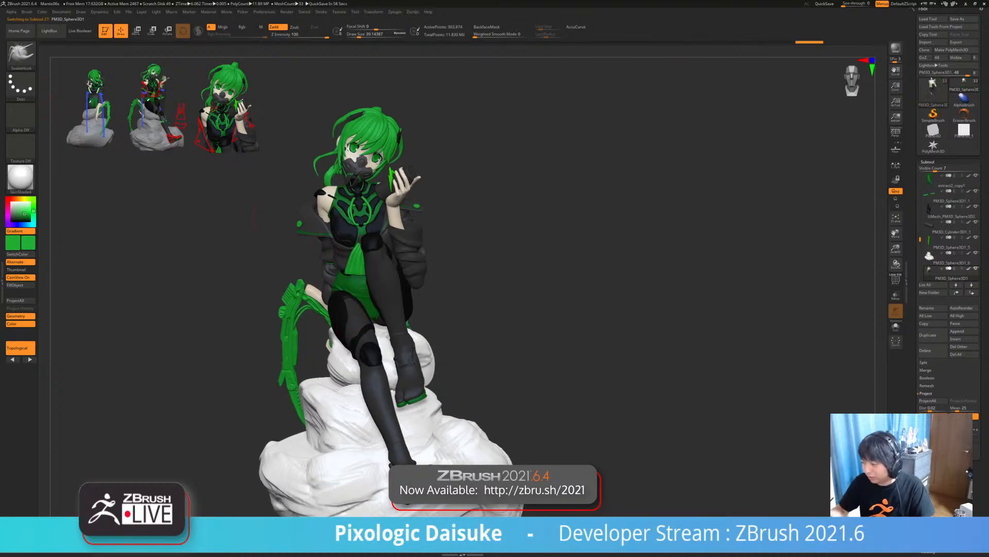
mouse_move(453, 335)
right_down()
mouse_move(397, 340)
mouse_move(401, 448)
mouse_move(407, 384)
mouse_move(453, 382)
right_up()
click(957, 338)
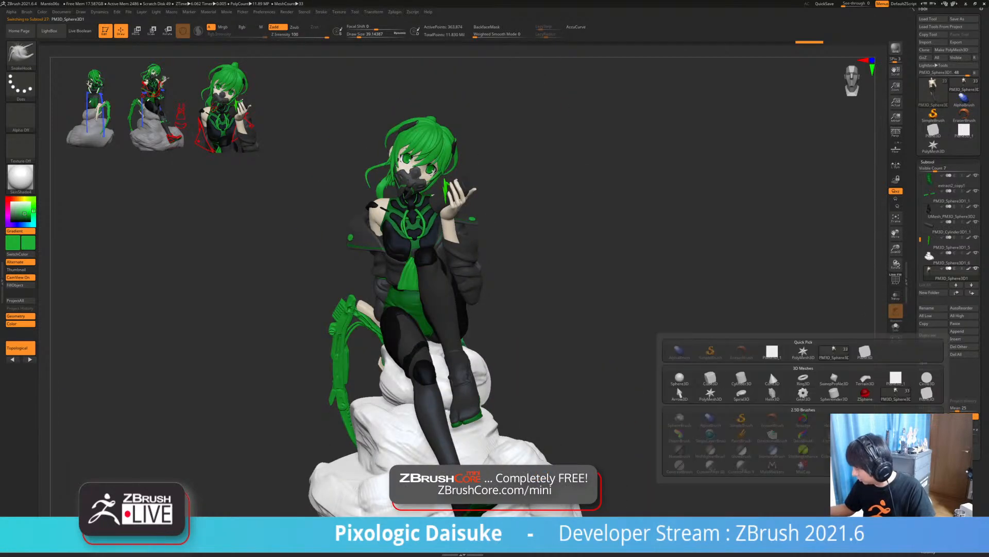
click(742, 379)
alt+right_drag(493, 392, 429, 315)
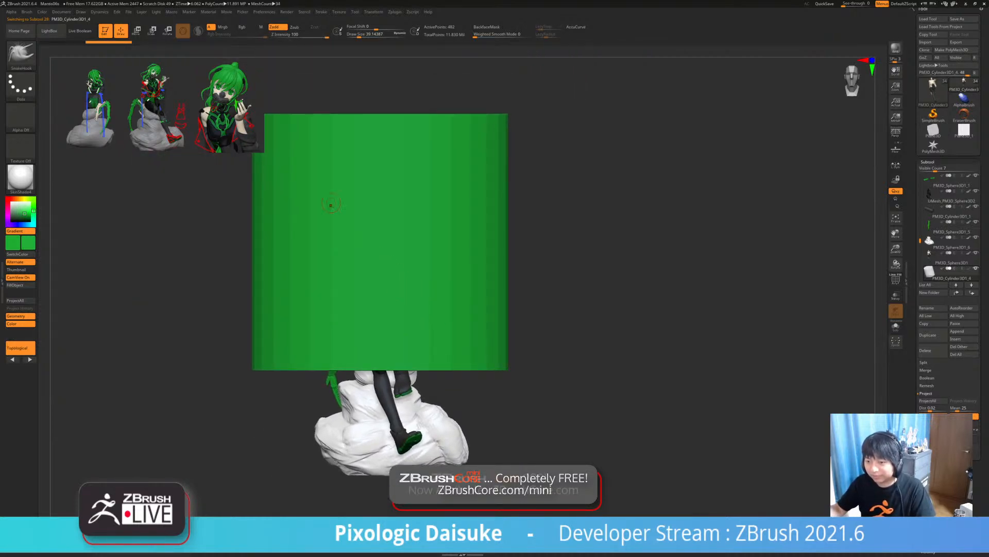
- Shrink and flatten the cylinder, move it onto the raised leg below the knee and tilt it to match the leg
key(w)
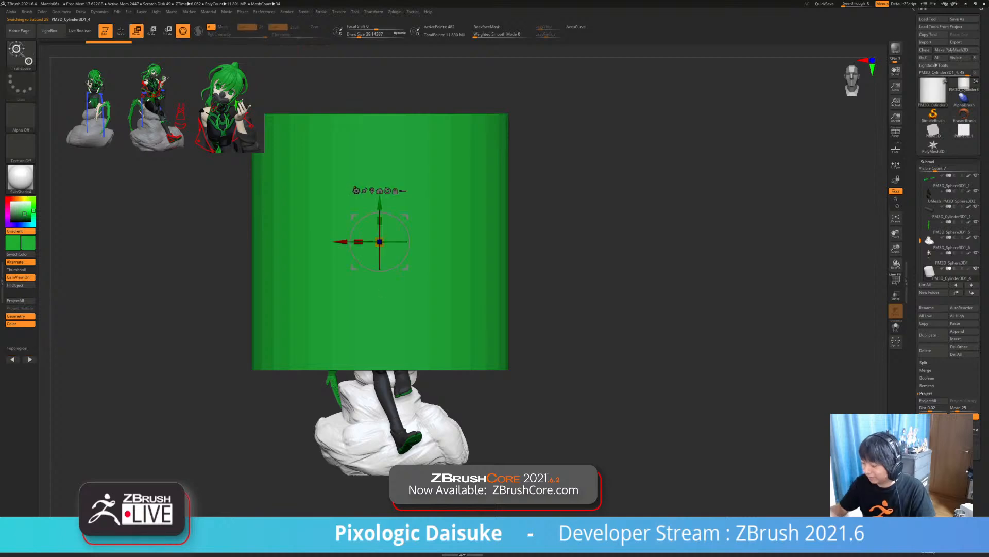
drag(383, 244, 367, 273)
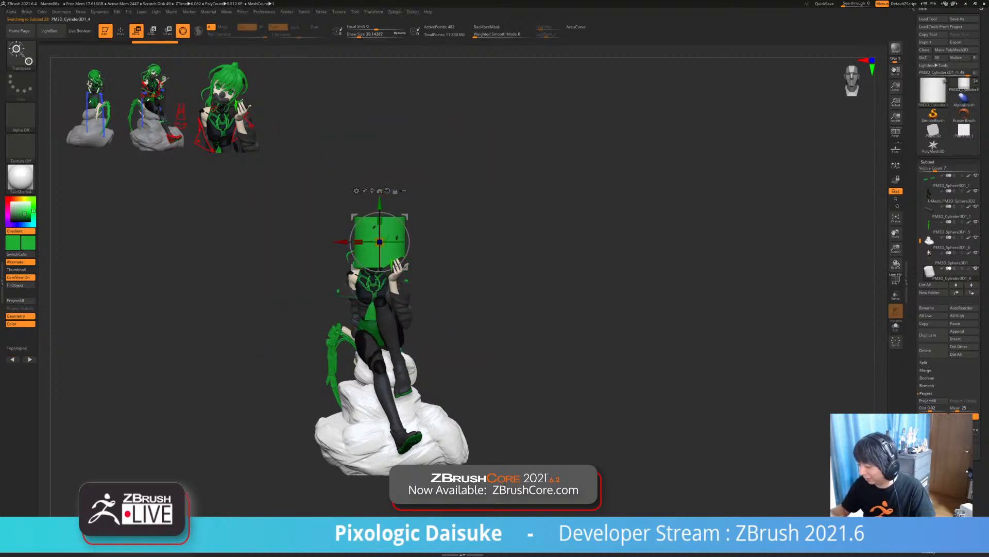
ctrl+right_drag(367, 273, 464, 308)
drag(339, 261, 422, 411)
drag(447, 365, 441, 396)
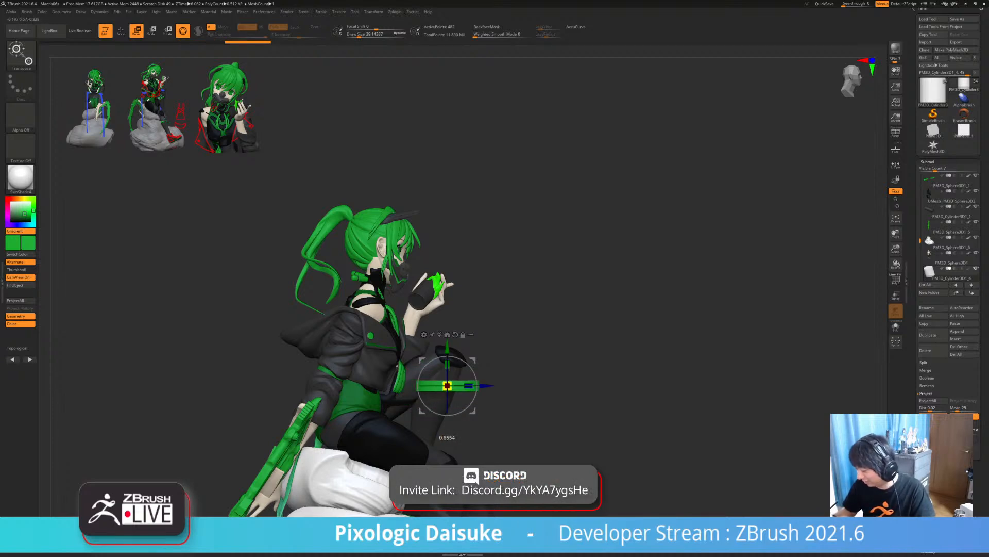
drag(470, 366, 460, 376)
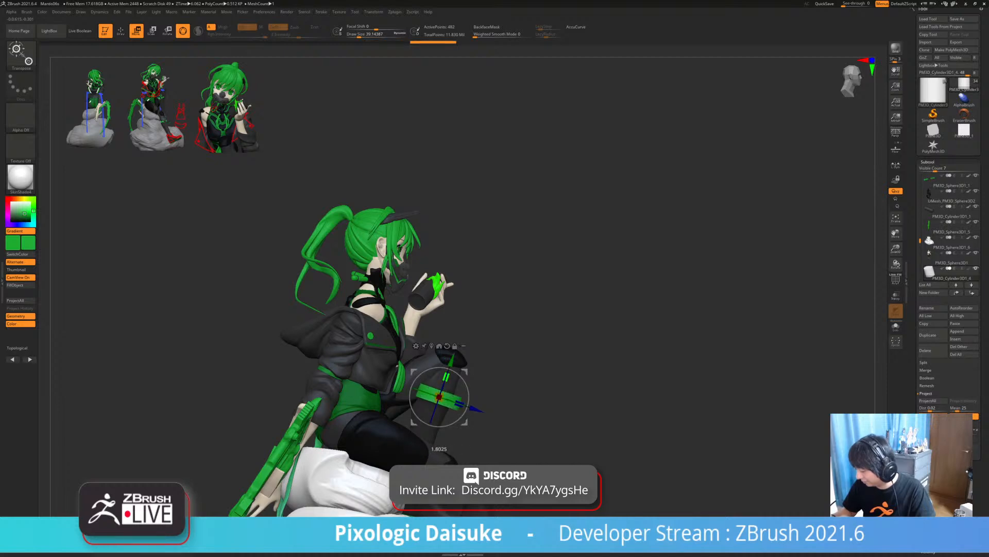
- Fine-tune the flattened cylinder's position and rotation so it wraps squarely around the raised leg
mouse_move(459, 379)
right_down()
mouse_move(397, 381)
mouse_move(356, 351)
mouse_move(368, 374)
mouse_move(340, 338)
mouse_move(359, 307)
right_up()
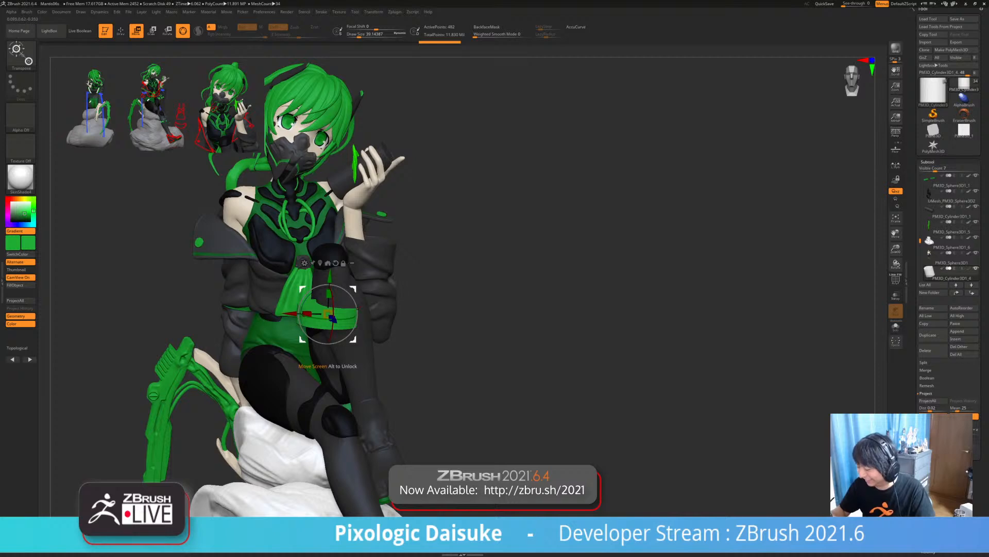
drag(358, 308, 368, 279)
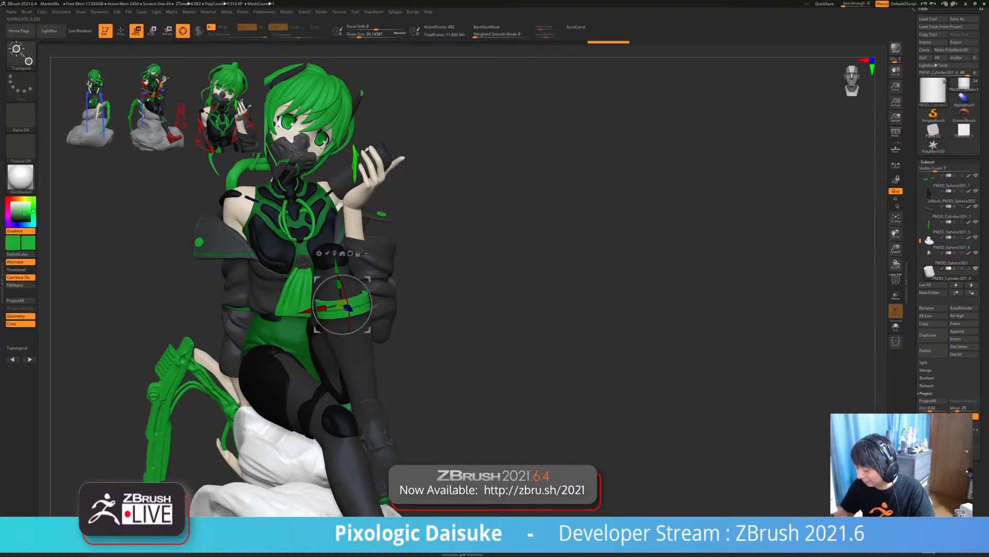
right_drag(314, 306, 379, 309)
drag(380, 310, 374, 310)
right_drag(374, 310, 309, 308)
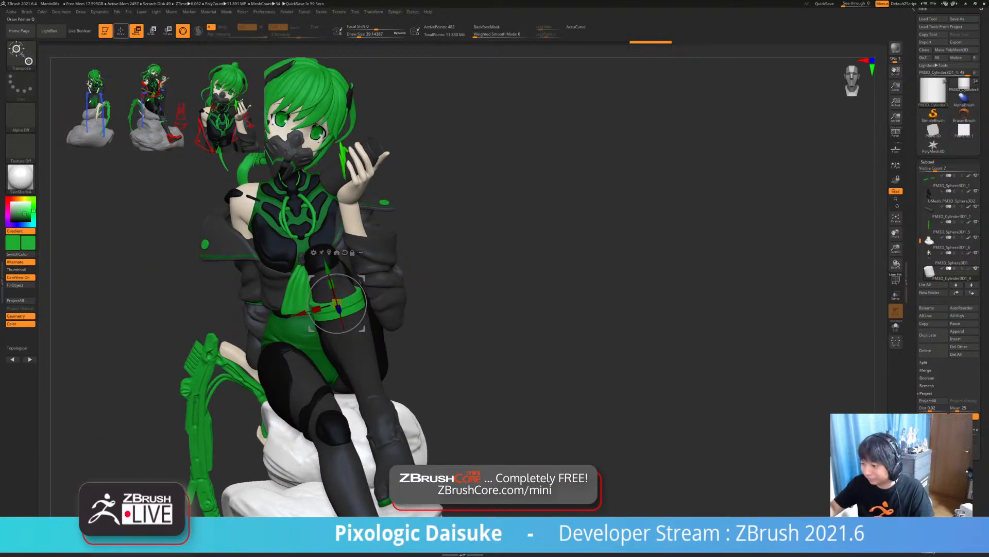
- Isolate the cylinder with its wireframe shown and delete the surplus edge loops around its side using ZModeler
key(q)
ctrl+right_drag(348, 304, 330, 343)
key(shift+f)
key(alt+s)
alt+right_drag(296, 282, 307, 326)
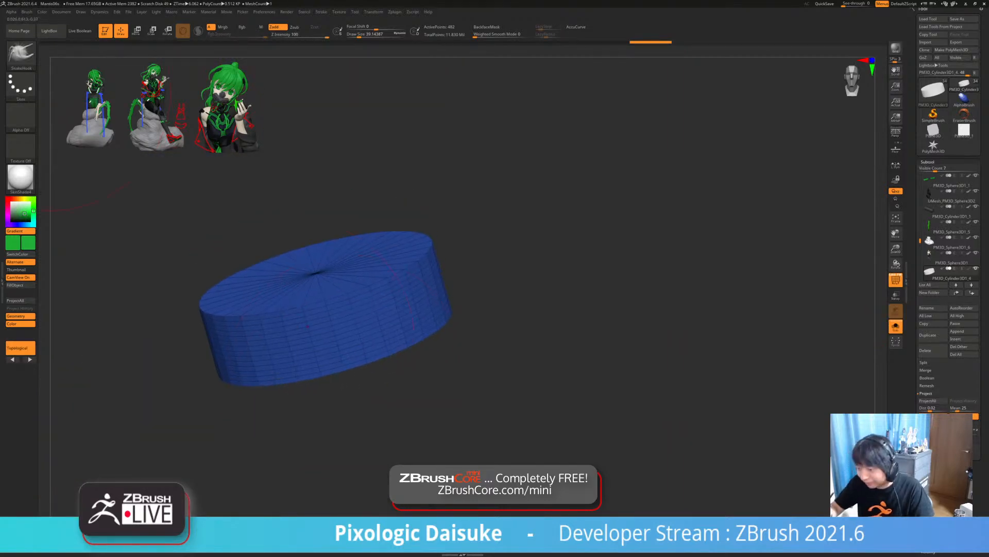
key(b)
key(z)
key(m)
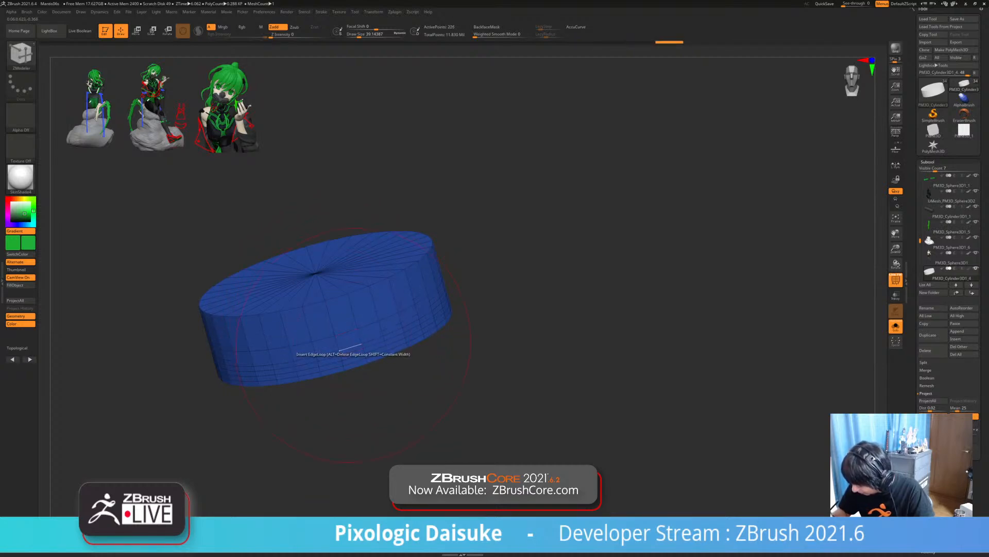
alt+click(353, 351)
alt+click(354, 356)
alt+click(356, 361)
- Hide the cylinder's end caps to leave an open band and check the band against the leg
alt+right_drag(360, 308, 351, 391)
ctrl+right_drag(350, 392, 342, 329)
right_drag(312, 244, 304, 282)
ctrl+alt+shift+drag(333, 311, 334, 313)
right_drag(340, 330, 329, 281)
ctrl+right_drag(302, 355, 325, 367)
key(space)
click(260, 380)
key(shift+alt+s)
key(shift+alt+s)
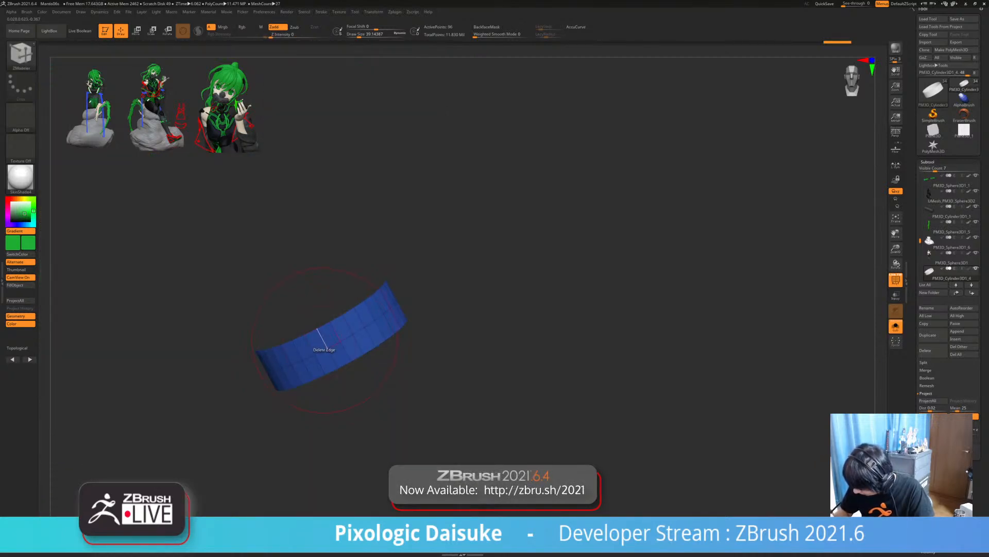
key(shift+alt+s)
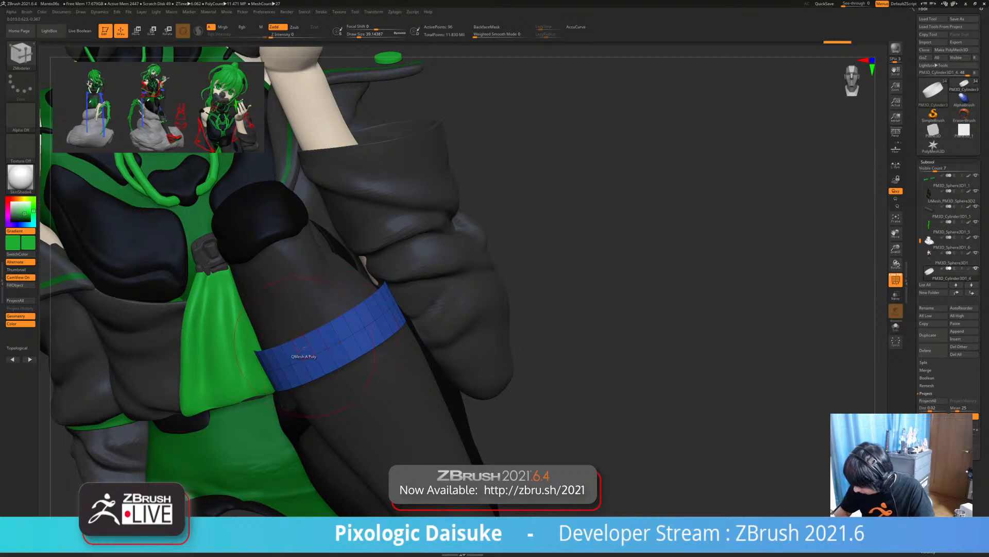
- Set the ZModeler polygon action to Delete and remove the marked middle section of the band
key(space)
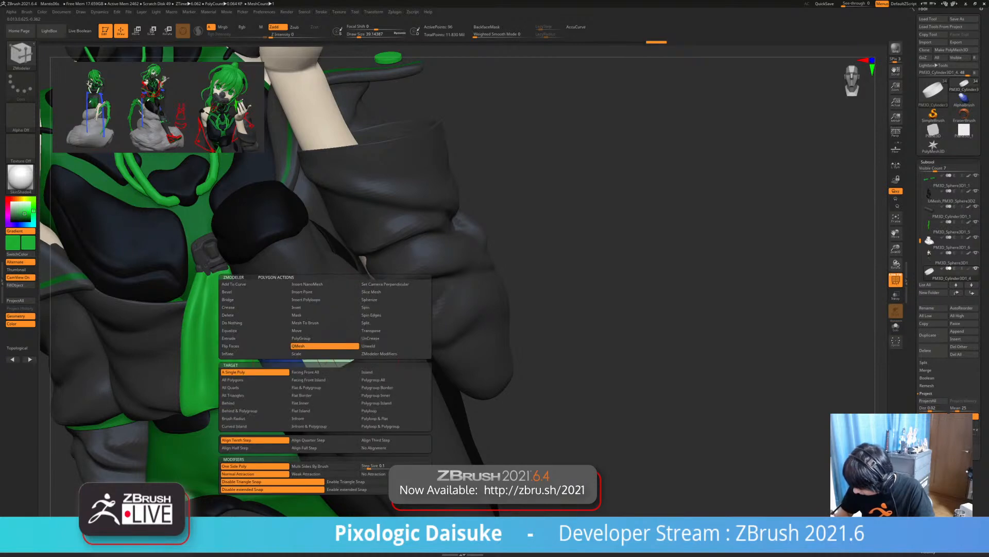
click(232, 315)
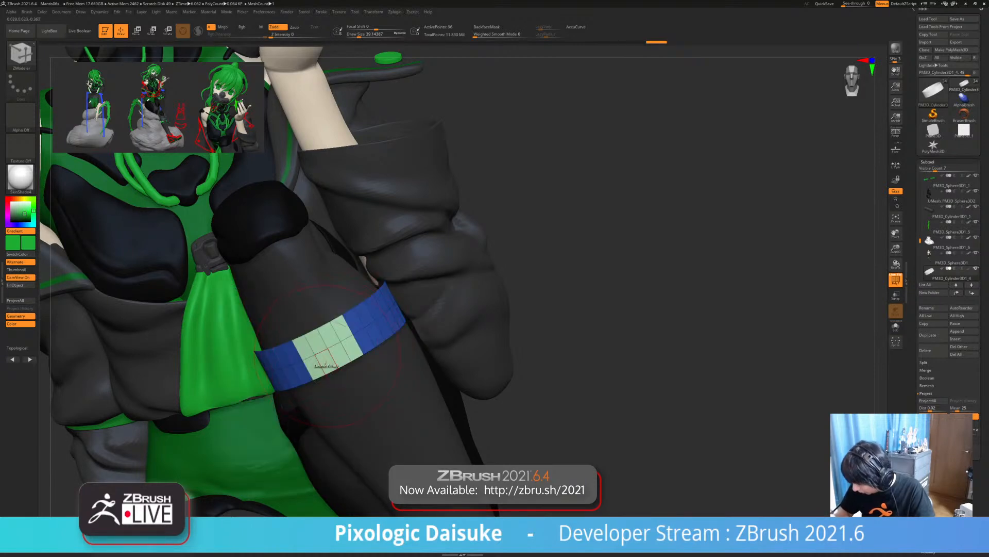
click(329, 347)
- Delete the band's hidden geometry and check the two remaining patches against the leg
mouse_move(388, 336)
ctrl+right_down()
mouse_move(381, 247)
mouse_move(345, 250)
mouse_move(379, 245)
ctrl+right_up()
key(alt+s)
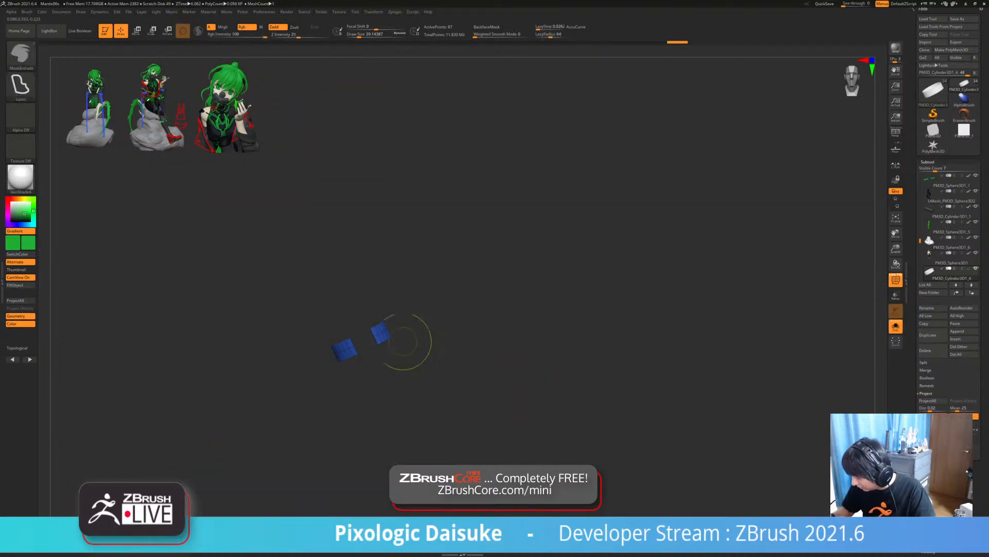
ctrl+right_drag(404, 340, 355, 329)
alt+drag(352, 312, 364, 339)
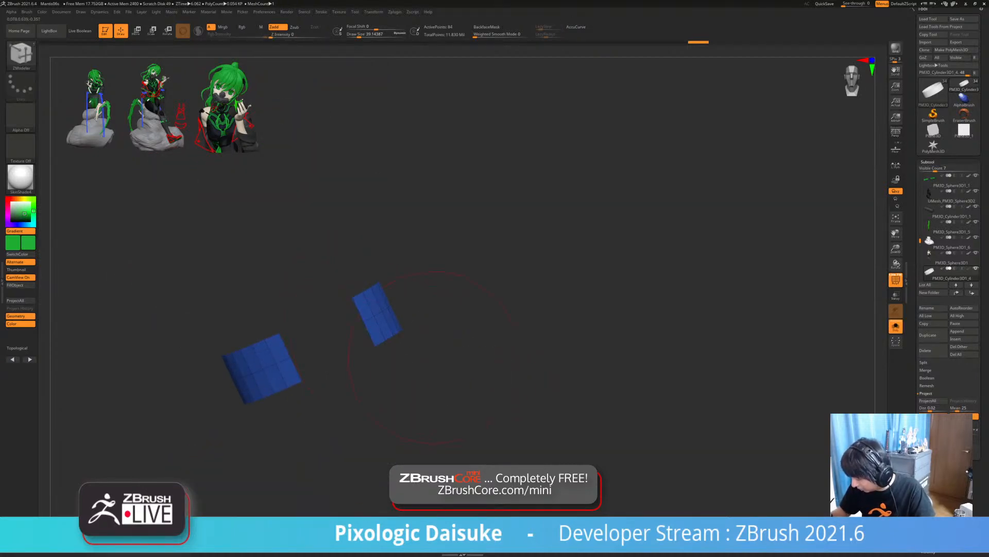
key(alt+s)
ctrl+right_drag(484, 371, 461, 391)
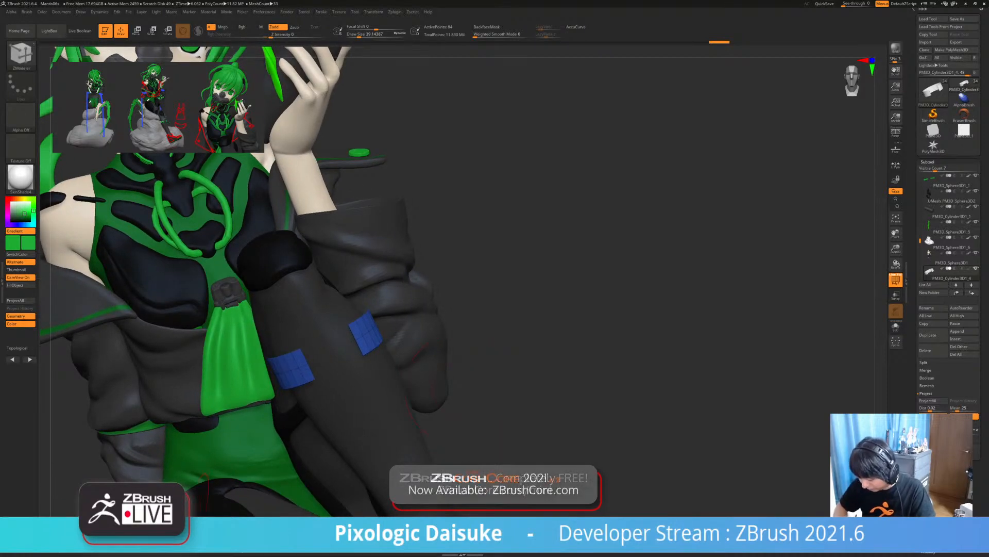
key(alt+s)
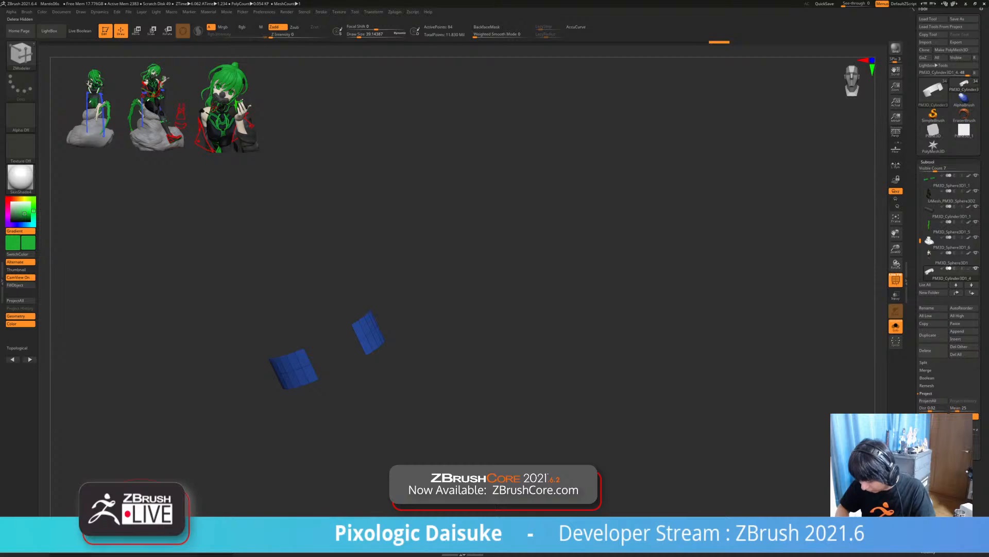
key(alt+s)
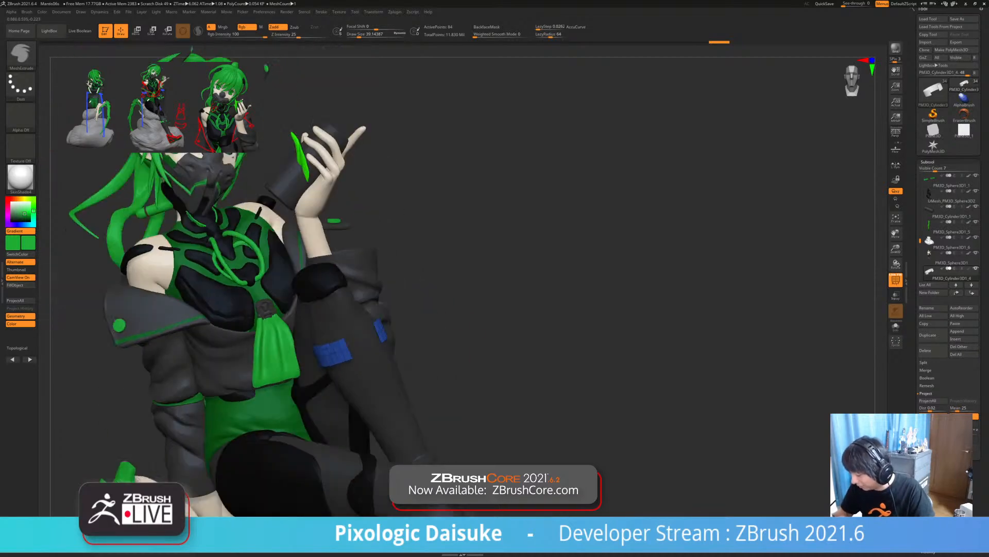
mouse_move(566, 289)
mouse_down()
mouse_move(634, 291)
mouse_move(474, 289)
mouse_move(441, 335)
mouse_up()
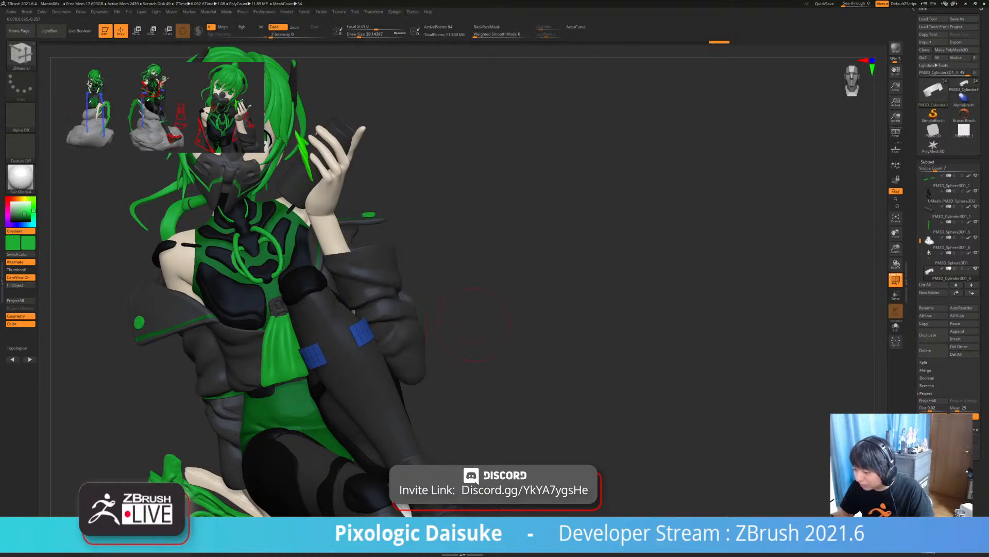
- Isolate the two patches, try deleting lower-row polygons at the end of the larger patch, and undo the deletion
key(alt+s)
alt+drag(538, 329, 537, 358)
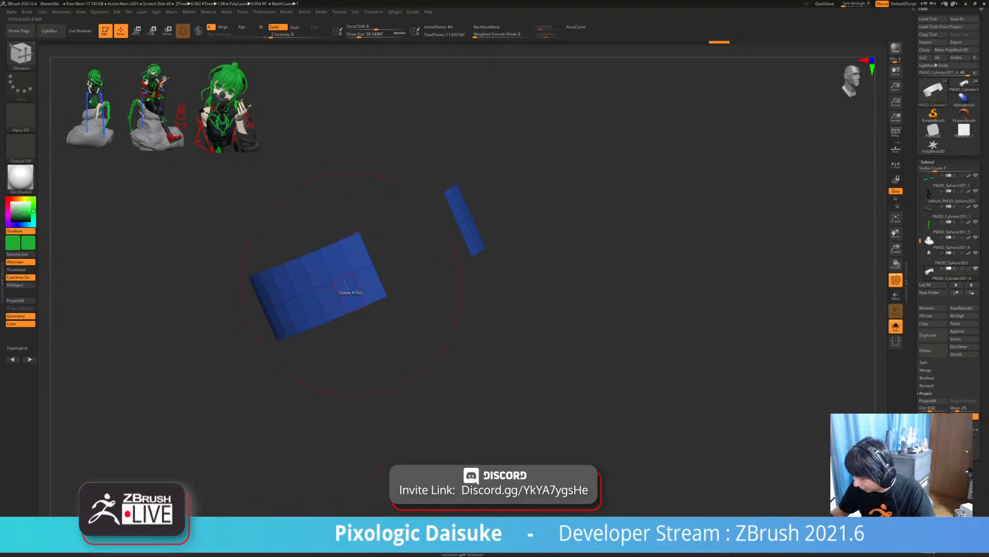
key(space)
click(358, 290)
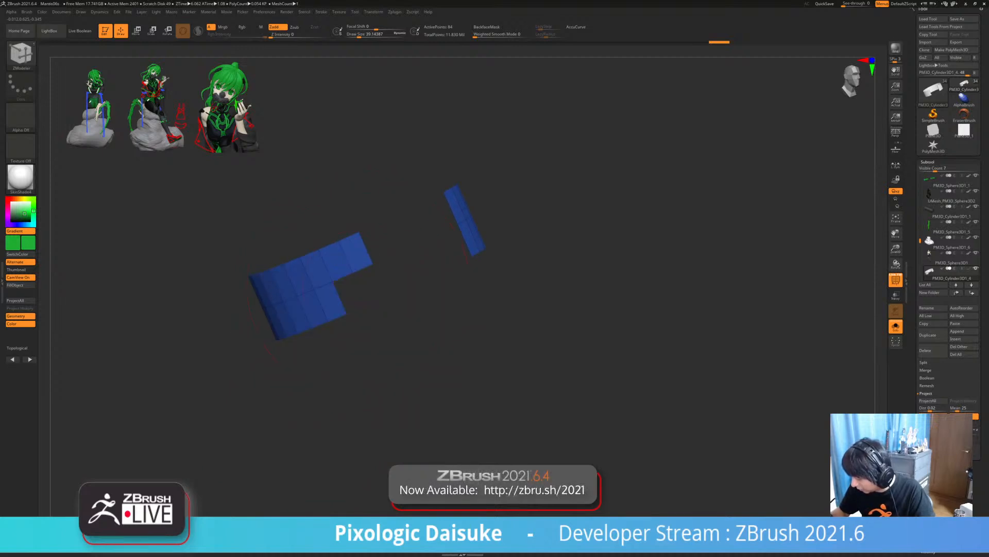
key(ctrl+z)
- Delete an edge loop near the end of the larger patch with EdgeLoop Complete, and set the ZModeler edge action to Extrude
key(space)
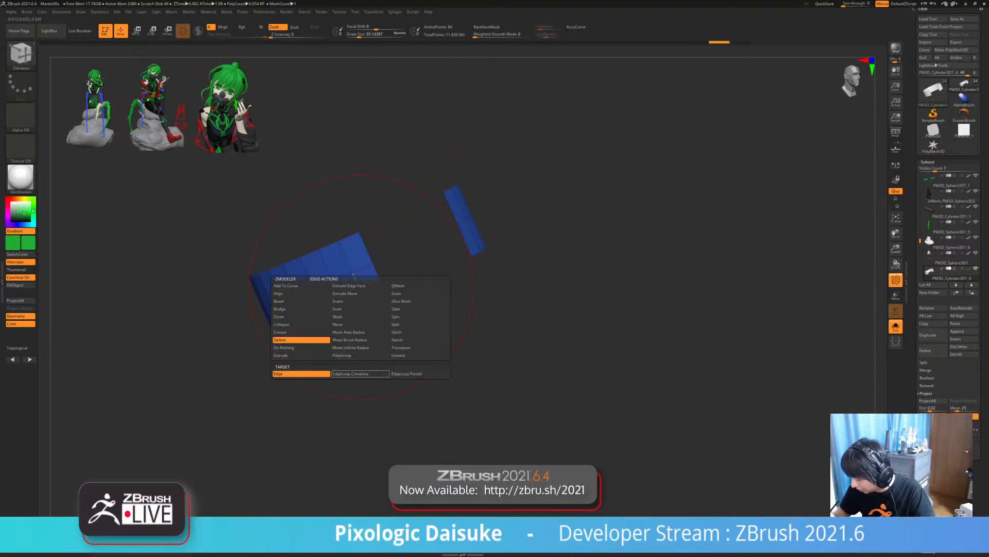
click(353, 274)
drag(381, 329, 290, 353)
key(space)
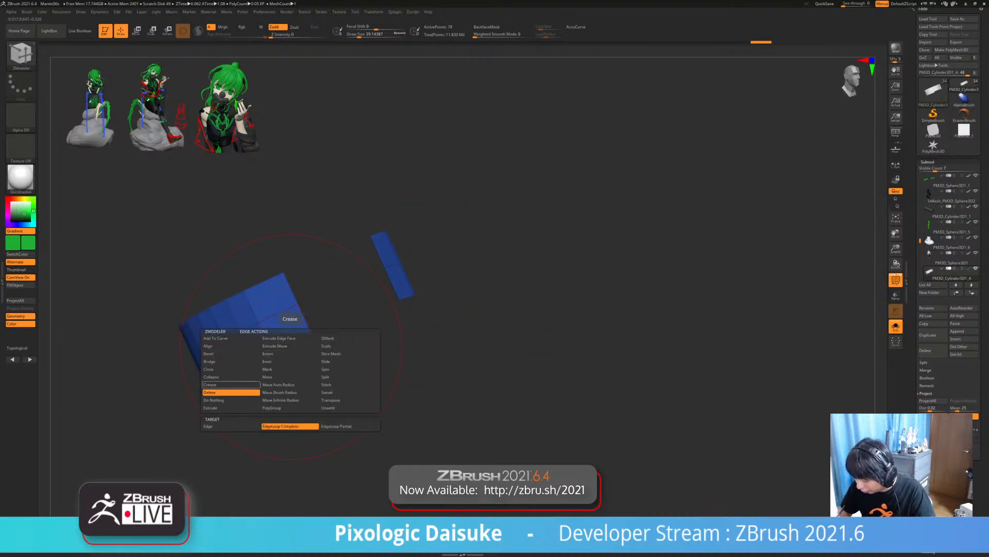
click(232, 407)
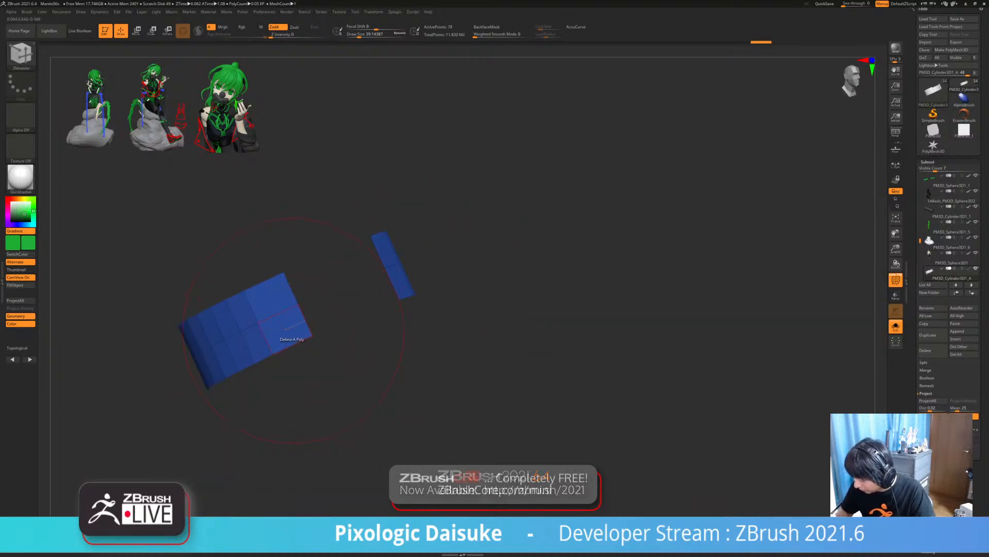
- Try marking the lower end polygons of both patches and extruding the smaller patch's edge, and undo it
alt+click(291, 329)
alt+click(406, 283)
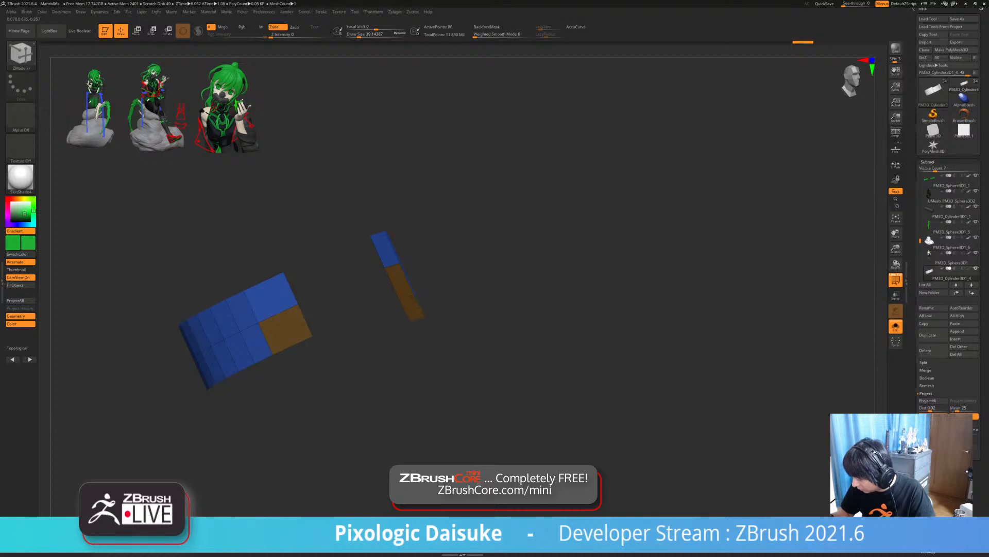
key(ctrl+z)
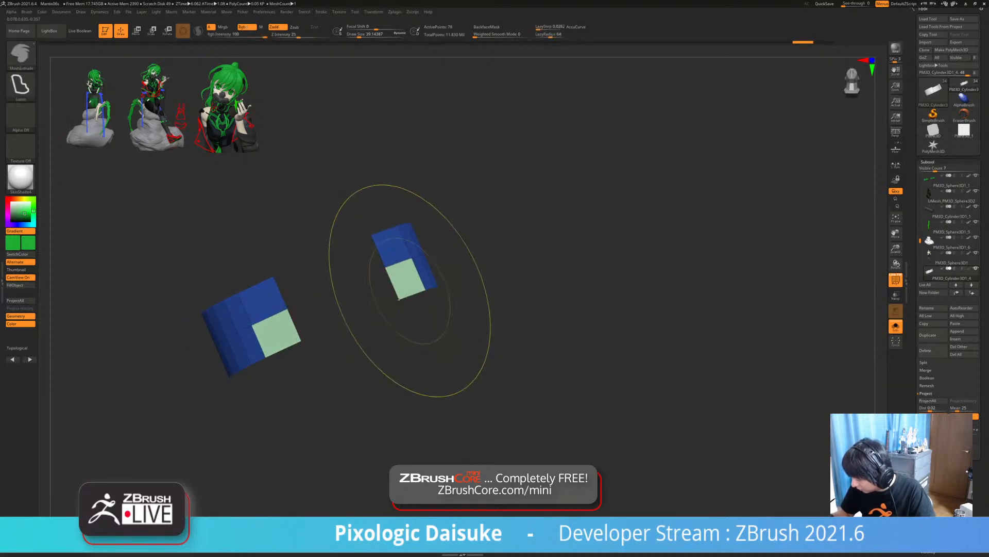
key(ctrl+z)
drag(411, 295, 419, 319)
key(ctrl+z)
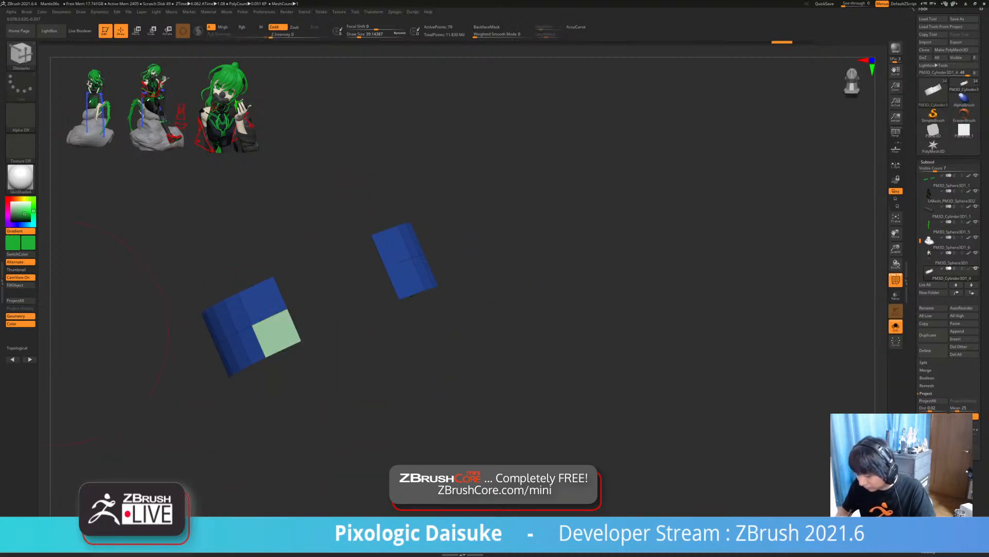
drag(187, 338, 227, 335)
key(ctrl+z)
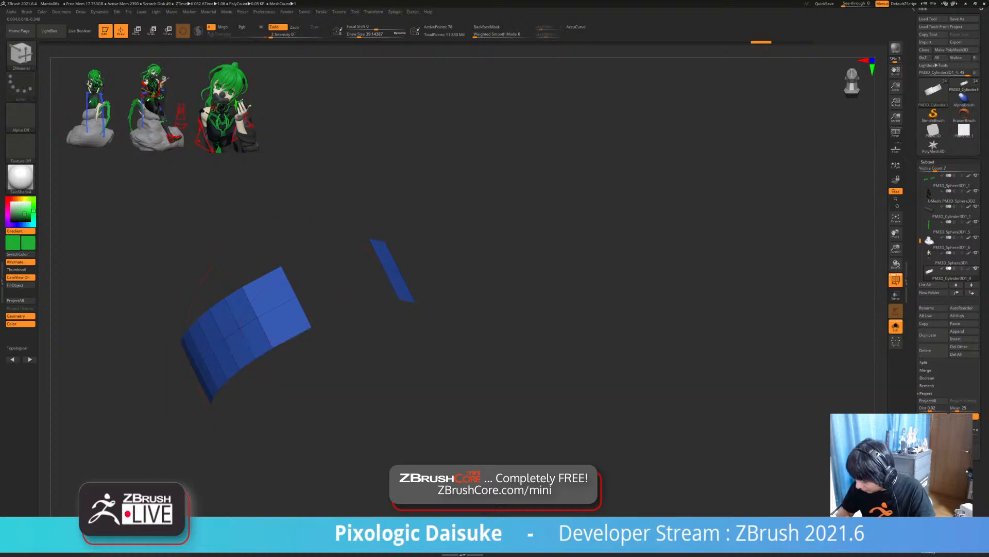
- Extrude the lower end edge of each patch downward by one polygon to form a tab
drag(293, 339, 312, 375)
drag(381, 387, 314, 379)
drag(430, 281, 441, 315)
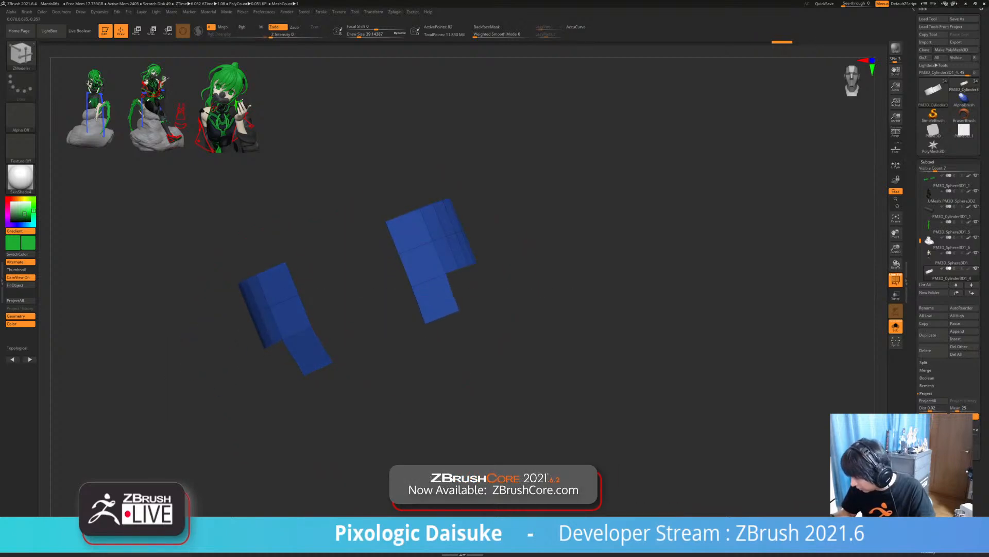
mouse_move(520, 356)
alt+mouse_down()
mouse_move(508, 309)
mouse_move(472, 327)
alt+mouse_up()
- Show the rest of the figure and check the tabbed patches against the raised leg
key(ctrl+shift+s)
key(b)
key(m)
key(e)
mouse_move(557, 330)
mouse_down()
mouse_move(593, 345)
mouse_move(360, 348)
mouse_up()
key(b)
key(z)
key(m)
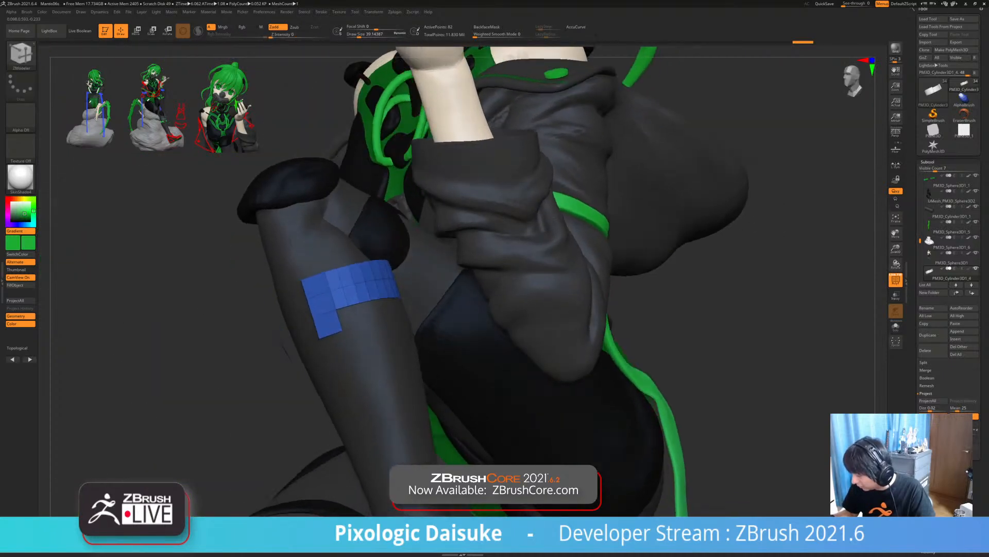
drag(231, 350, 378, 348)
- Switch to the SnakeHook brush, turn off Topological masking and reshape the patches to fit around the raised leg
key(b)
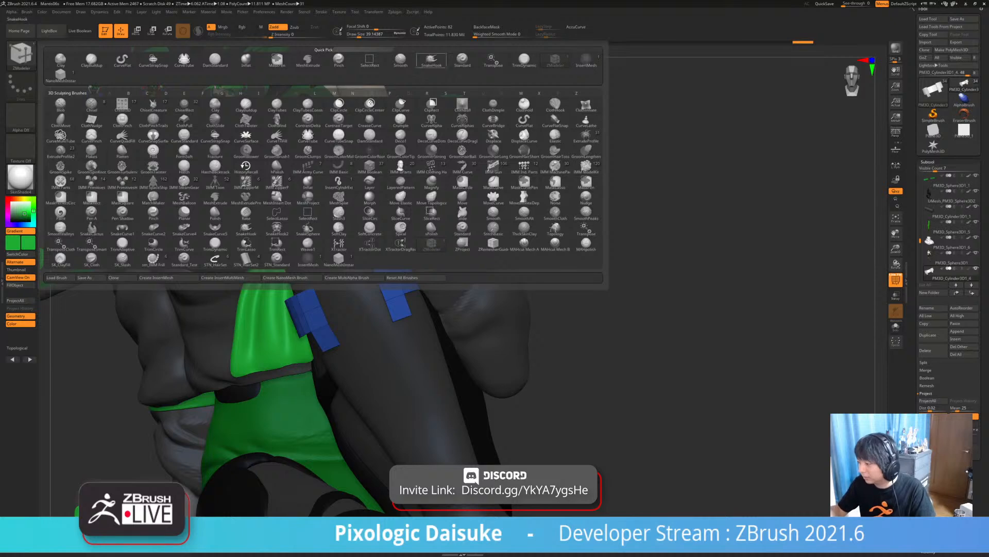
click(431, 59)
drag(404, 272, 415, 315)
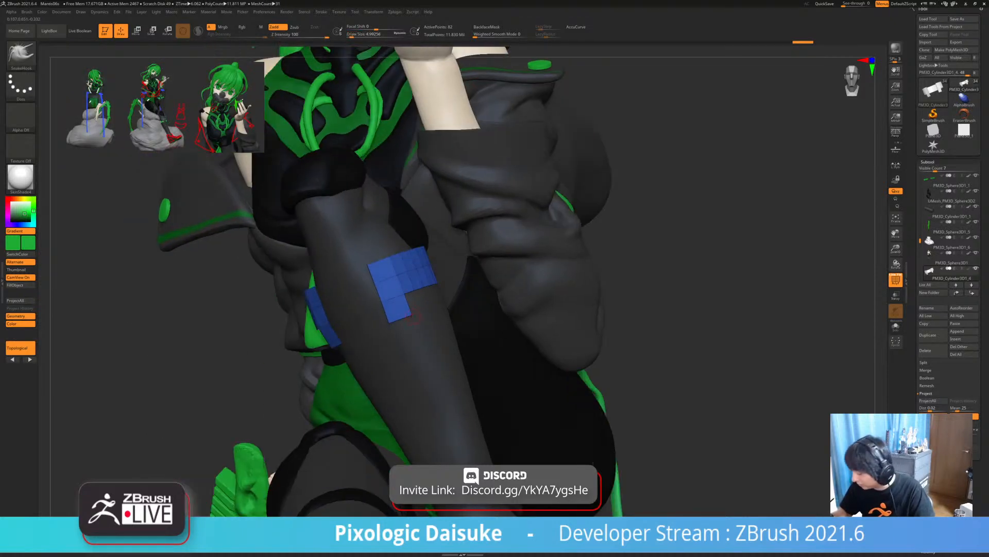
click(20, 348)
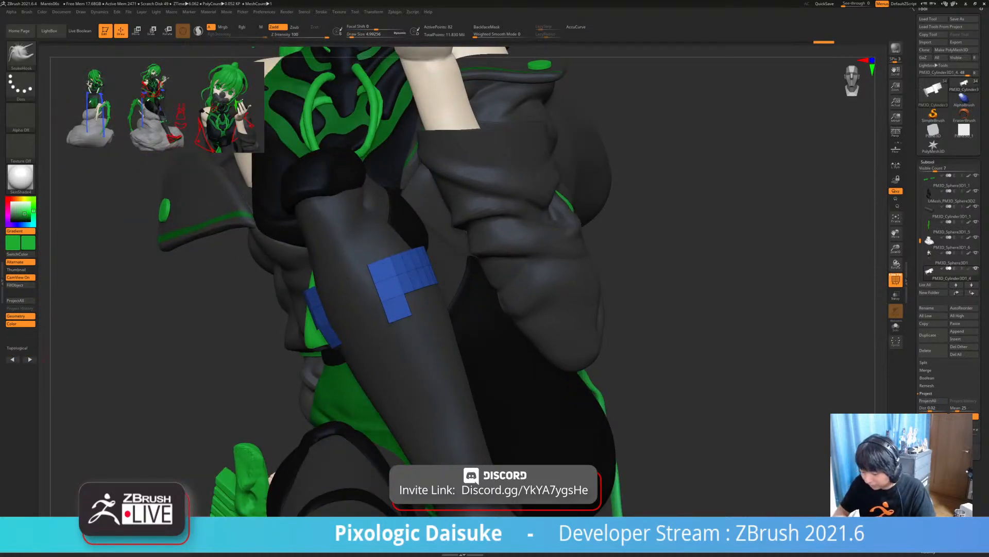
drag(670, 309, 768, 309)
right_drag(330, 328, 307, 364)
drag(322, 342, 318, 344)
right_drag(319, 344, 289, 344)
mouse_move(356, 358)
ctrl+right_down()
mouse_move(384, 320)
mouse_move(349, 325)
mouse_move(355, 315)
ctrl+right_up()
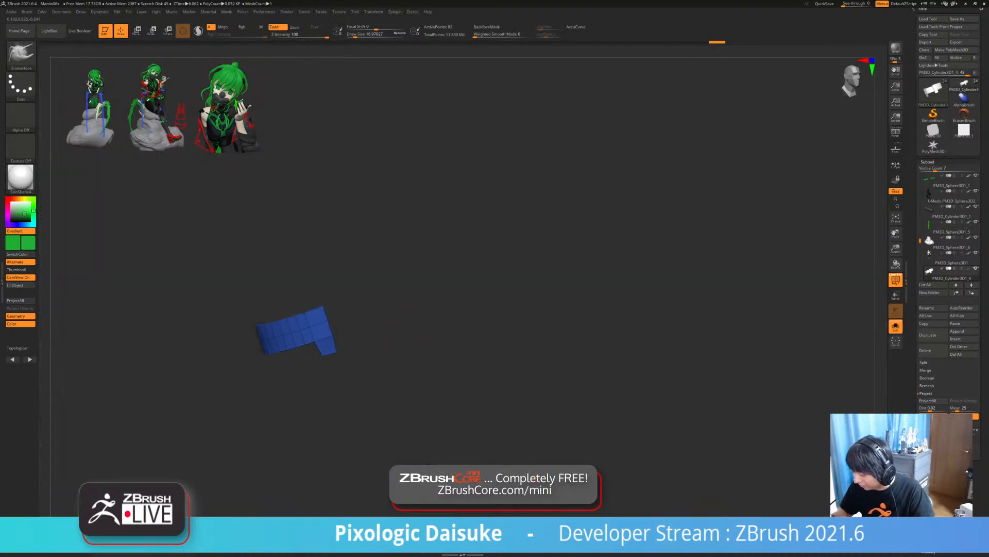
right_drag(459, 344, 415, 352)
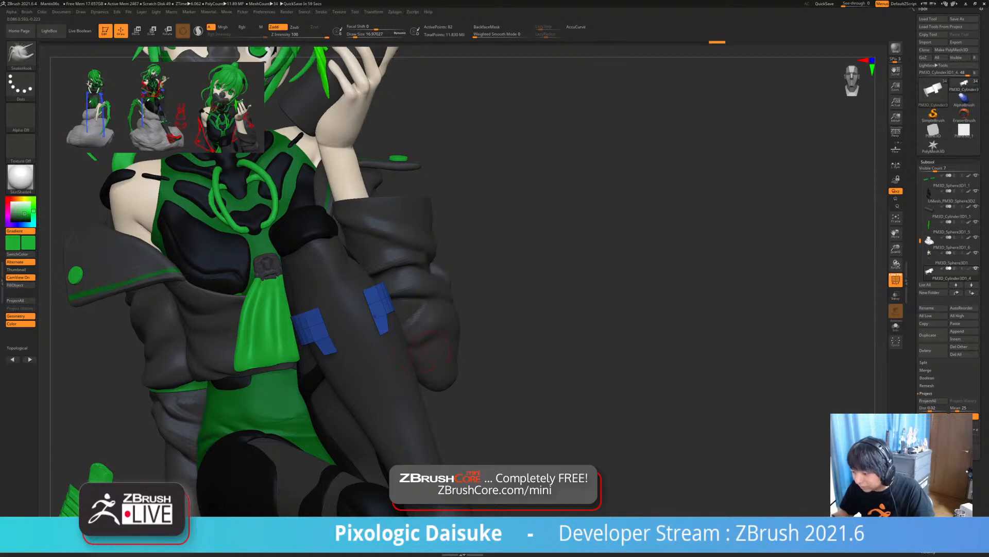
right_drag(431, 353, 438, 345)
- Thicken the patches with Dynamic Subdiv using SmoothSubdiv 0, Offset -100 and Thickness about 0.009, and apply it to the mesh
click(928, 162)
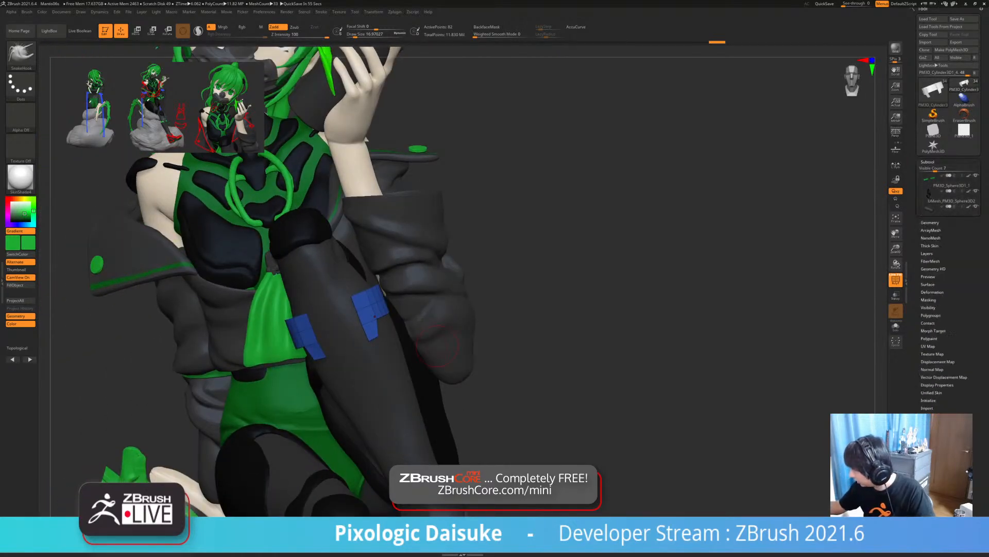
click(929, 170)
click(934, 239)
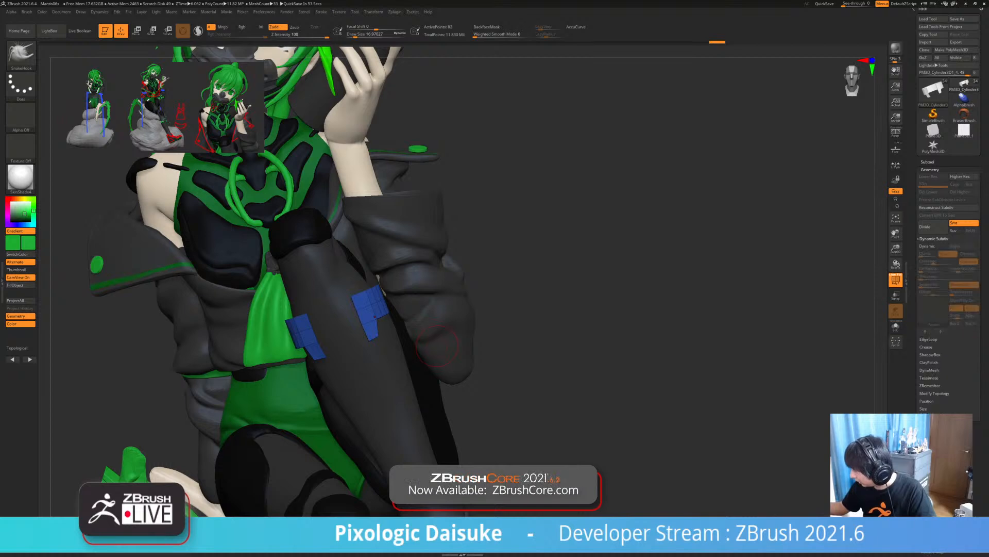
click(933, 246)
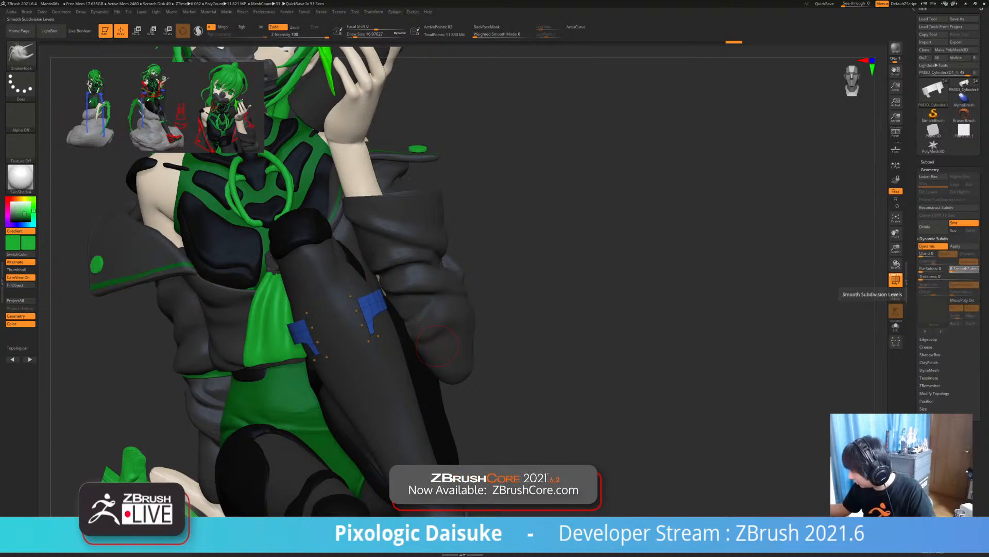
mouse_move(959, 269)
mouse_down()
mouse_move(937, 282)
mouse_move(924, 276)
mouse_up()
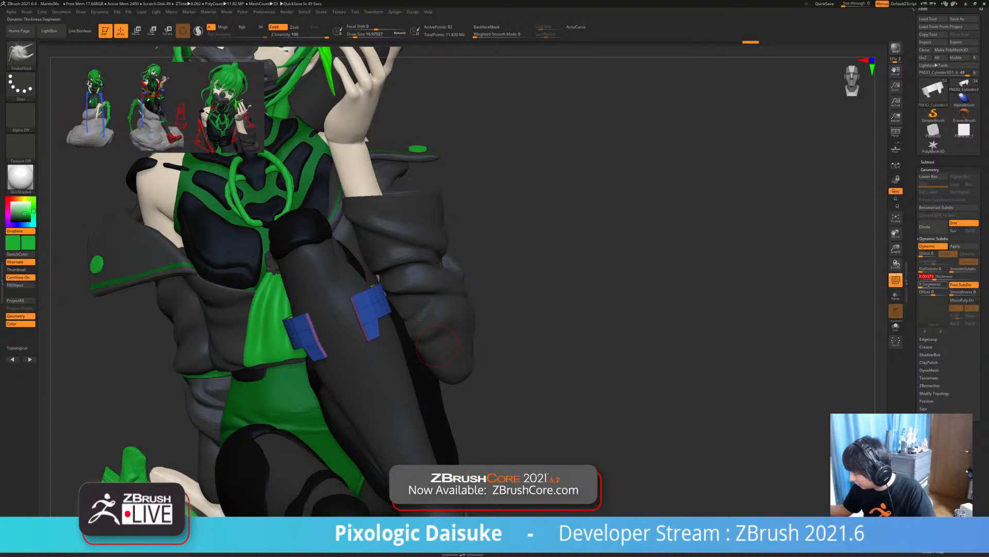
drag(477, 352, 536, 356)
mouse_move(928, 292)
mouse_down()
mouse_move(920, 277)
mouse_move(938, 277)
mouse_up()
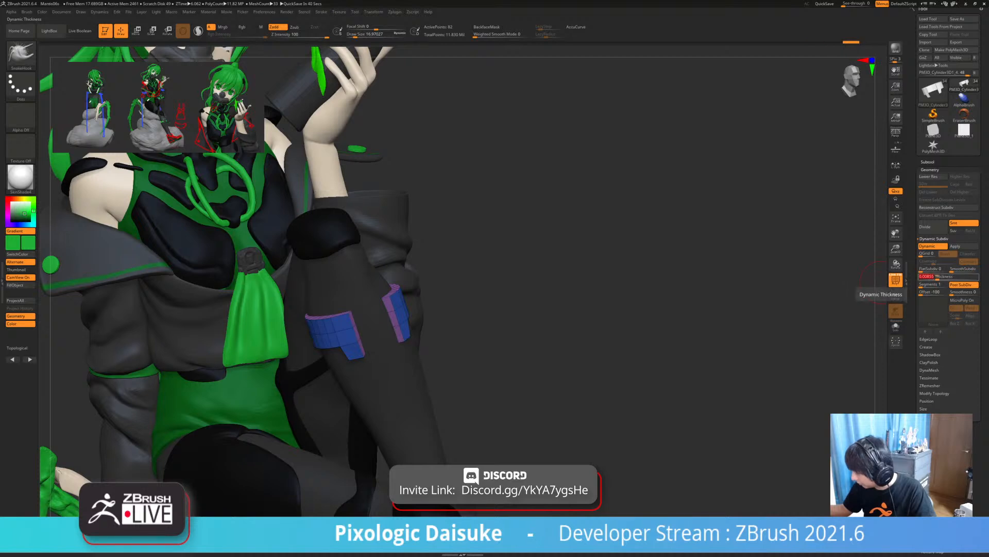
click(962, 246)
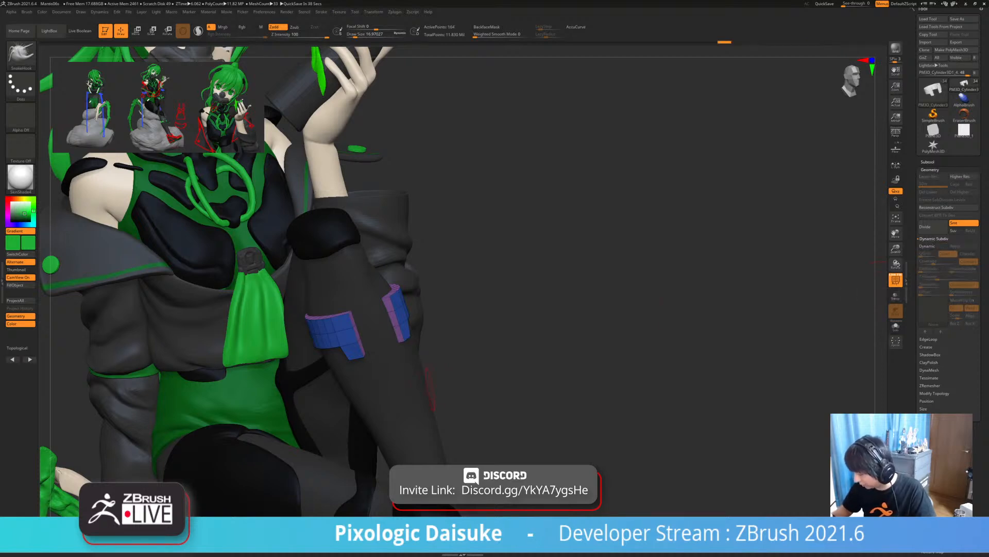
- Hide the polyframe and check the thickened strap pieces on the raised leg from several angles
drag(582, 366, 464, 384)
drag(420, 409, 541, 400)
click(896, 281)
mouse_move(582, 309)
right_down()
mouse_move(423, 309)
mouse_move(406, 203)
mouse_move(449, 400)
mouse_move(438, 356)
mouse_move(443, 384)
mouse_move(464, 392)
mouse_move(441, 337)
right_up()
key(shift+d)
key(shift+d)
key(b)
key(s)
key(h)
right_drag(441, 337, 407, 343)
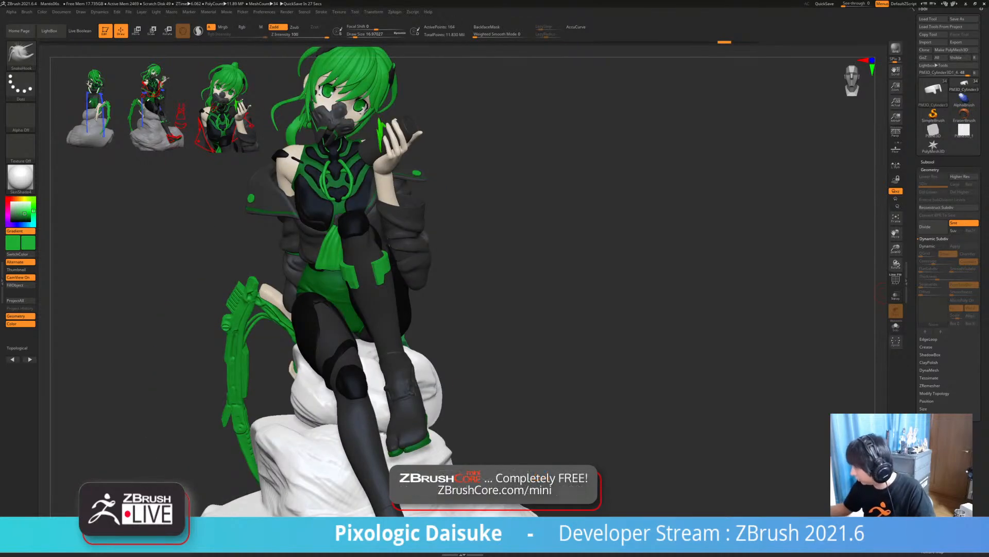
- Duplicate the strap subtool and move the copy down to the other leg, just below the knee
alt+right_drag(570, 346, 547, 303)
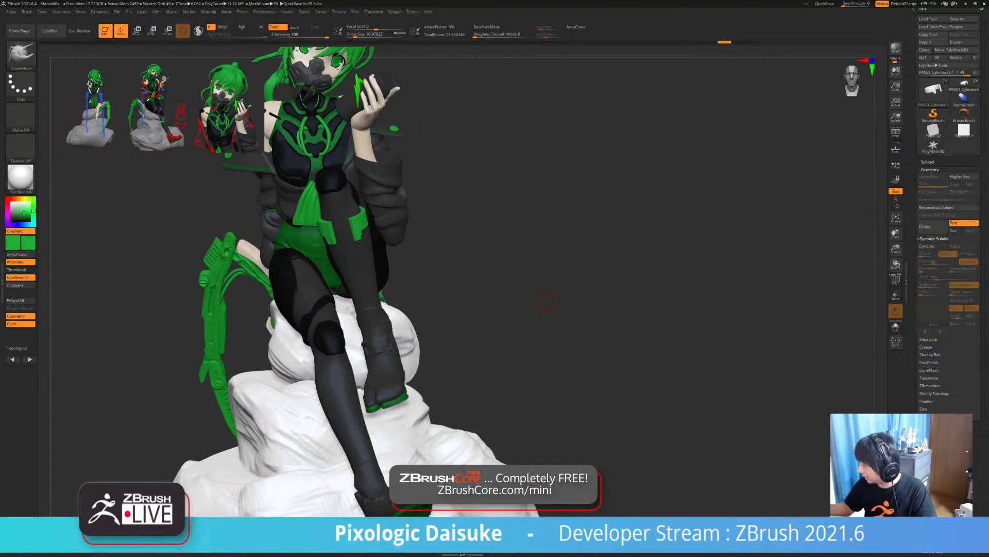
key(6)
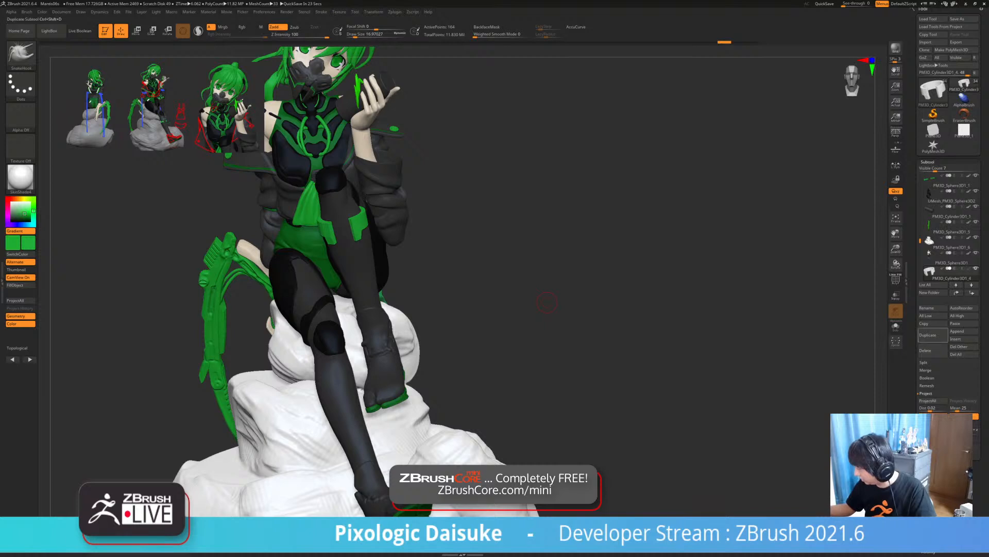
key(w)
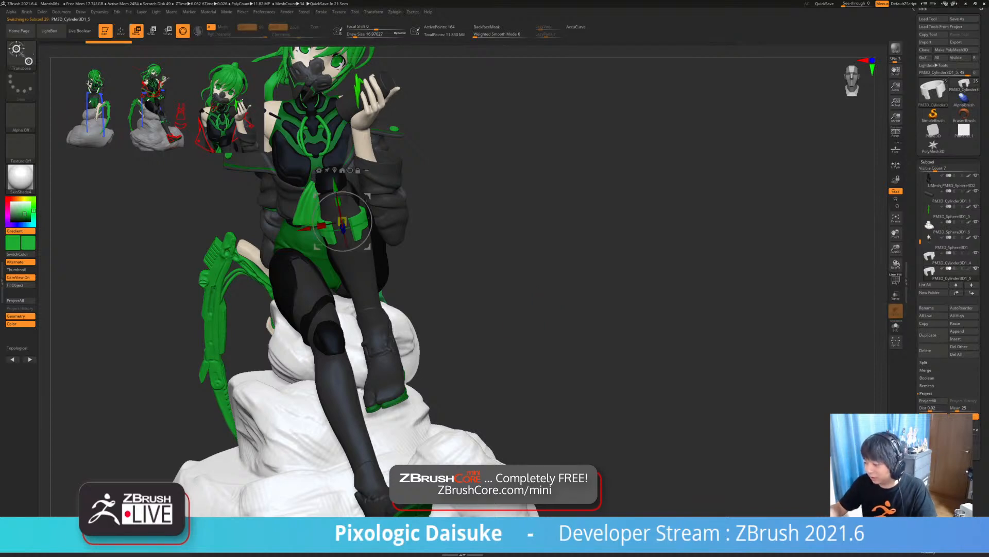
alt+right_drag(364, 221, 350, 237)
drag(354, 211, 344, 373)
right_drag(320, 397, 399, 397)
drag(302, 401, 355, 389)
right_drag(381, 414, 315, 386)
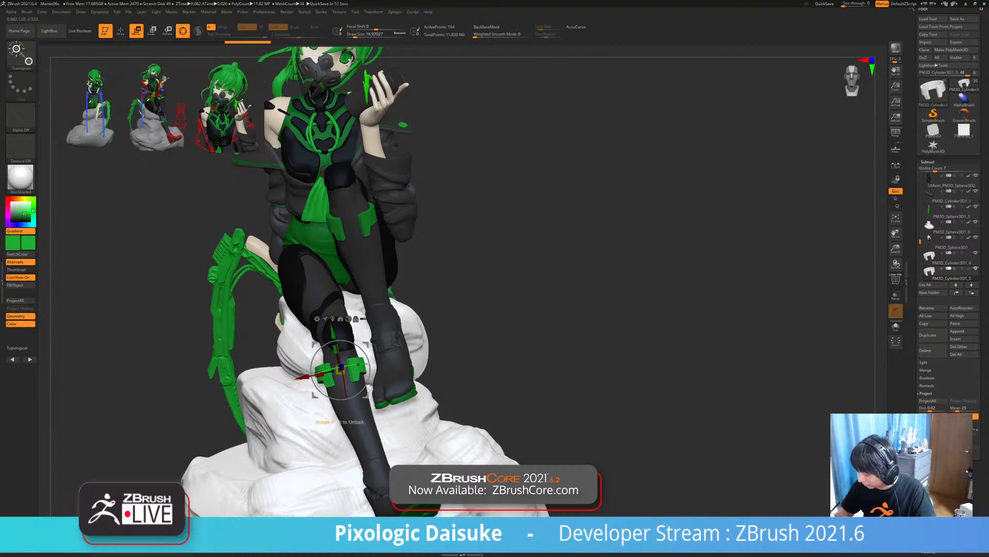
- Rotate and nudge the copied straps to follow the lower leg's angle, and return to draw mode
mouse_move(340, 370)
mouse_down()
mouse_move(346, 395)
mouse_move(346, 388)
mouse_up()
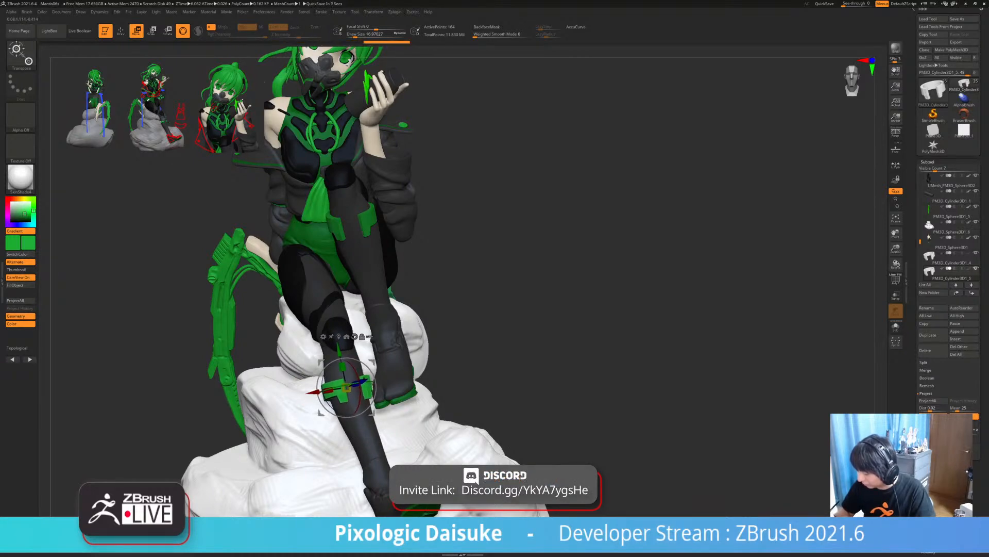
right_drag(346, 407, 394, 411)
drag(393, 412, 390, 407)
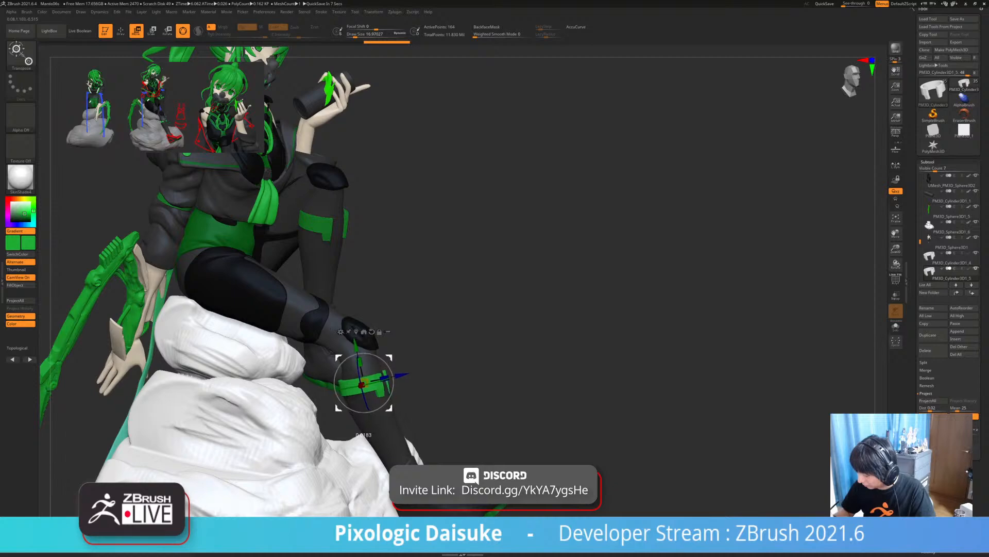
right_drag(389, 407, 353, 340)
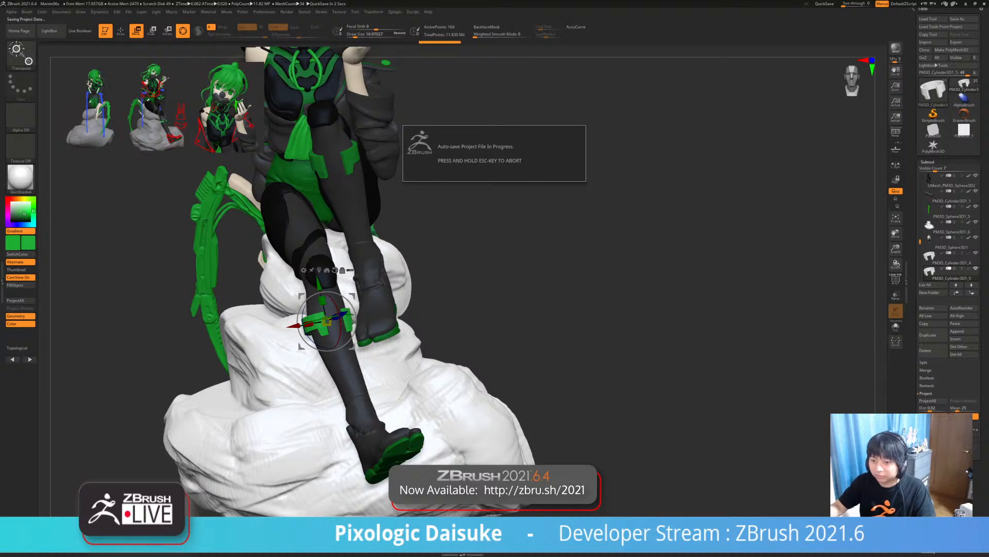
key(q)
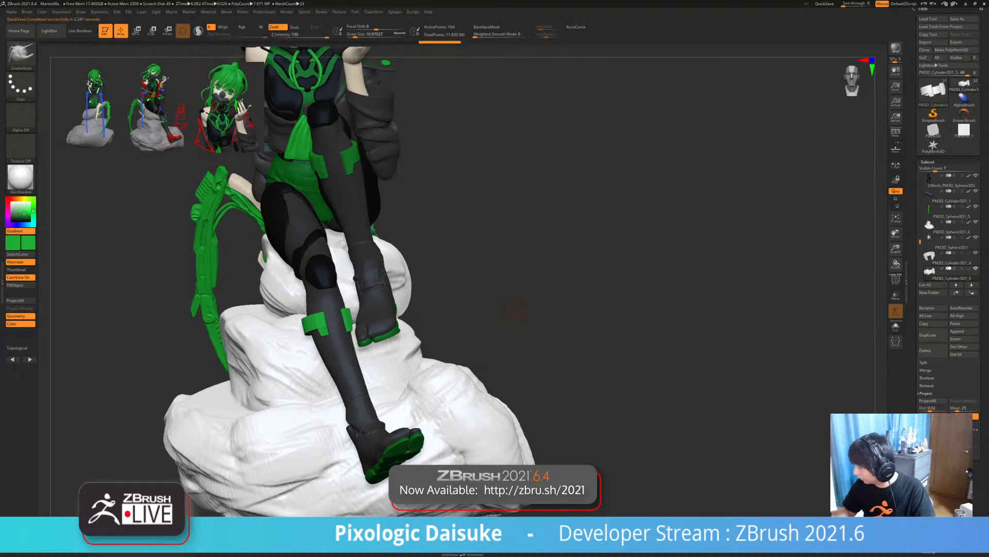
- Select the original strap subtool and merge it down with its copy
click(952, 259)
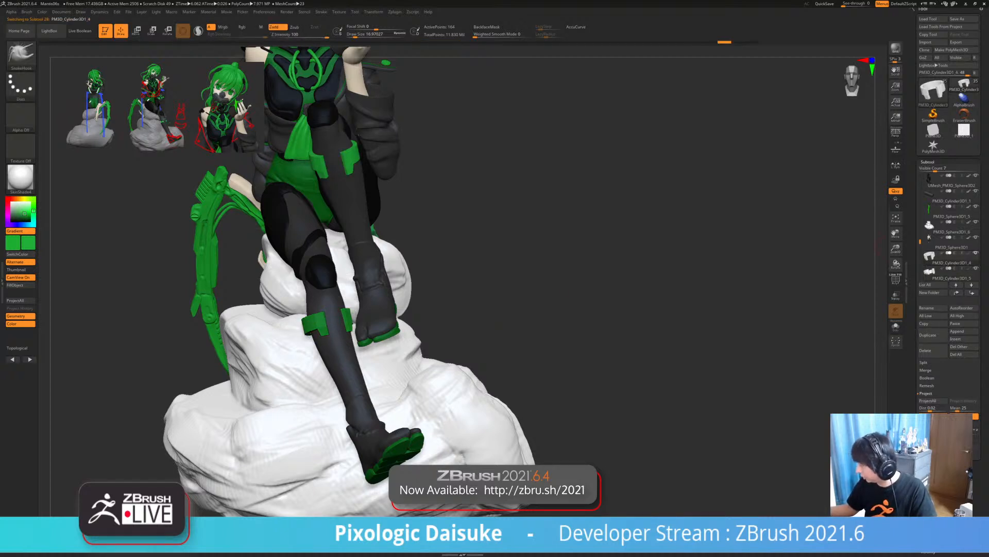
click(956, 292)
click(873, 392)
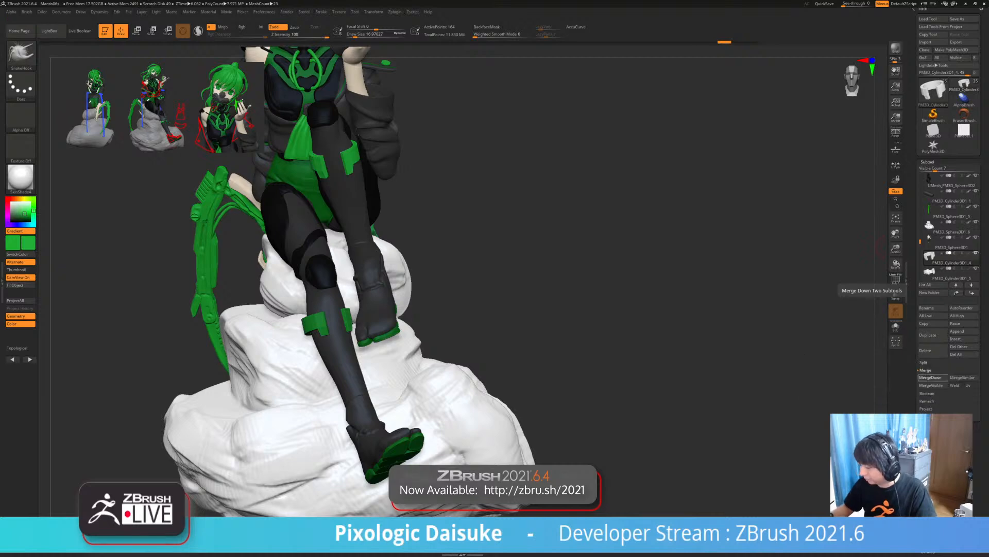
drag(645, 247, 556, 320)
- Show the polyframe on the merged straps and examine their polygroups and fit around the lower leg
mouse_move(268, 397)
mouse_down()
mouse_move(437, 407)
mouse_move(447, 249)
mouse_up()
key(ctrl+d)
drag(421, 360, 464, 443)
click(896, 280)
mouse_move(345, 356)
ctrl+right_down()
mouse_move(349, 406)
mouse_move(358, 378)
mouse_move(394, 380)
mouse_move(373, 391)
ctrl+right_up()
key(shift+d)
key(shift+d)
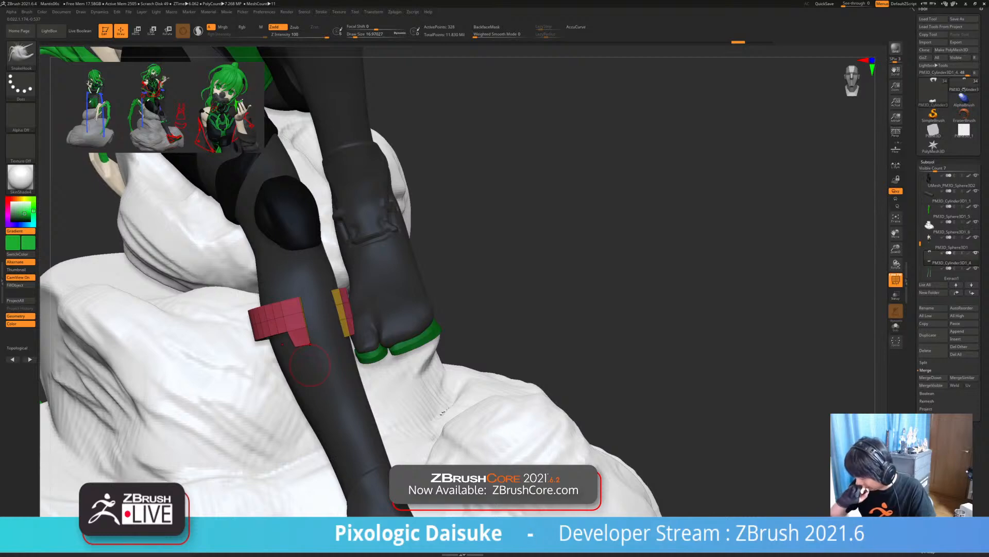
right_drag(310, 365, 355, 380)
- Crease the merged straps along their polygroup borders with Crease PG
click(928, 162)
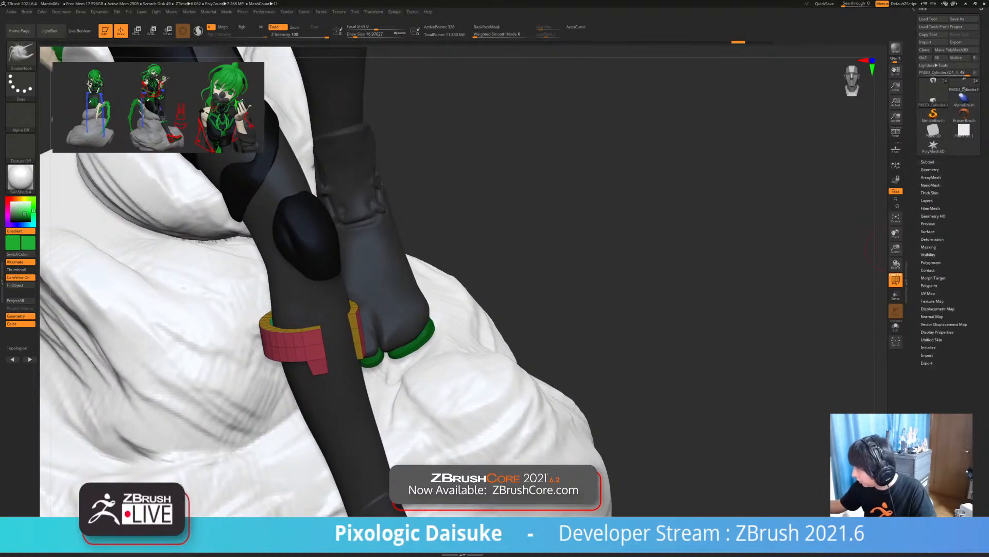
click(930, 169)
click(927, 347)
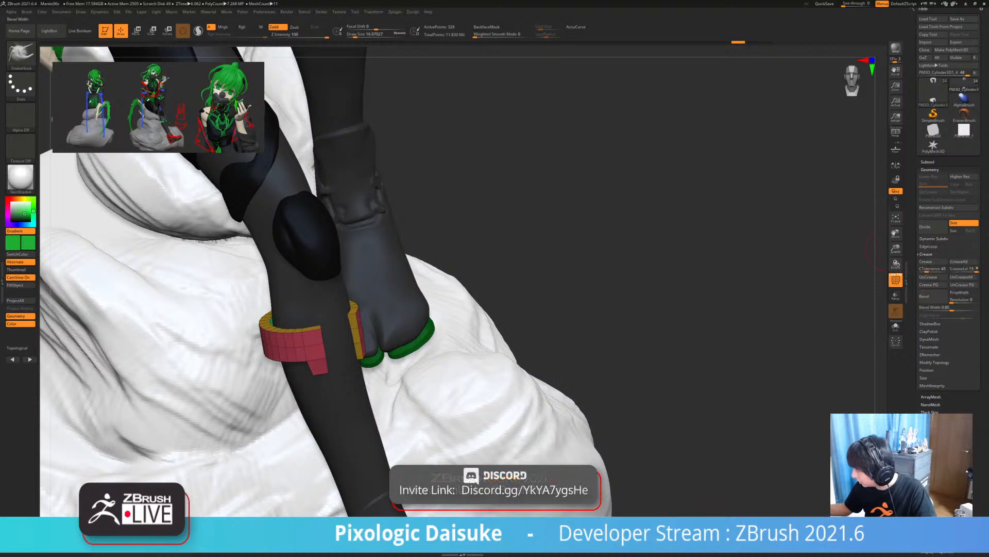
click(929, 284)
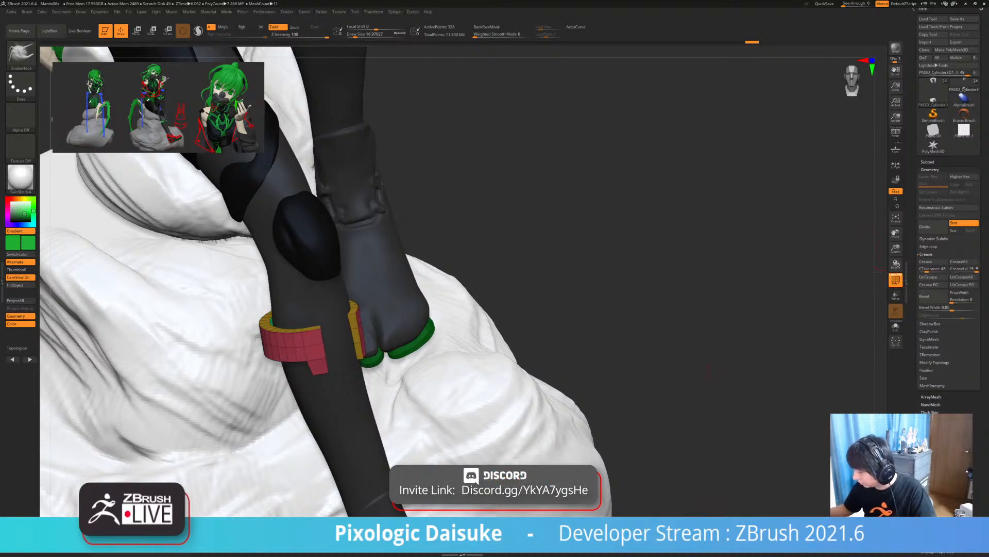
key(ctrl+d)
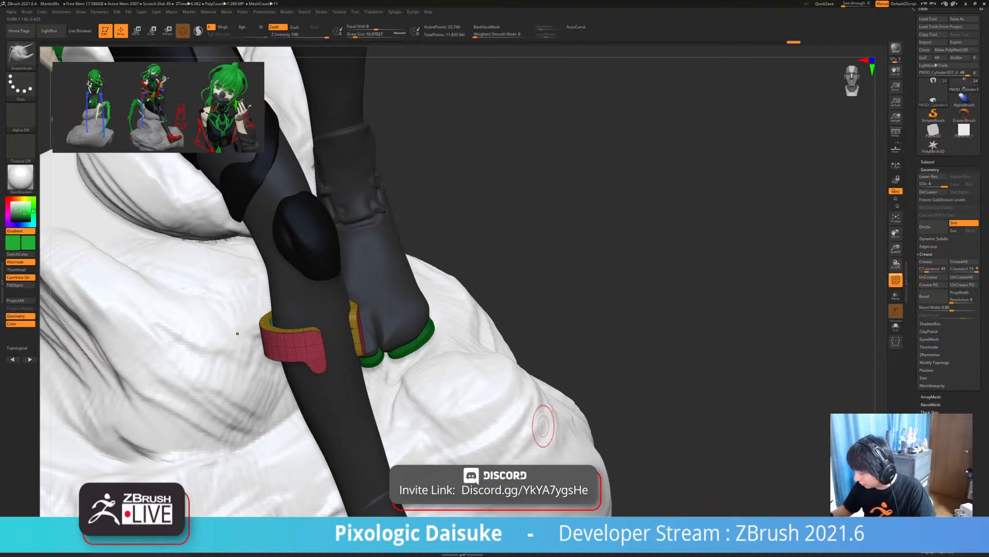
key(shift+d)
key(shift+d)
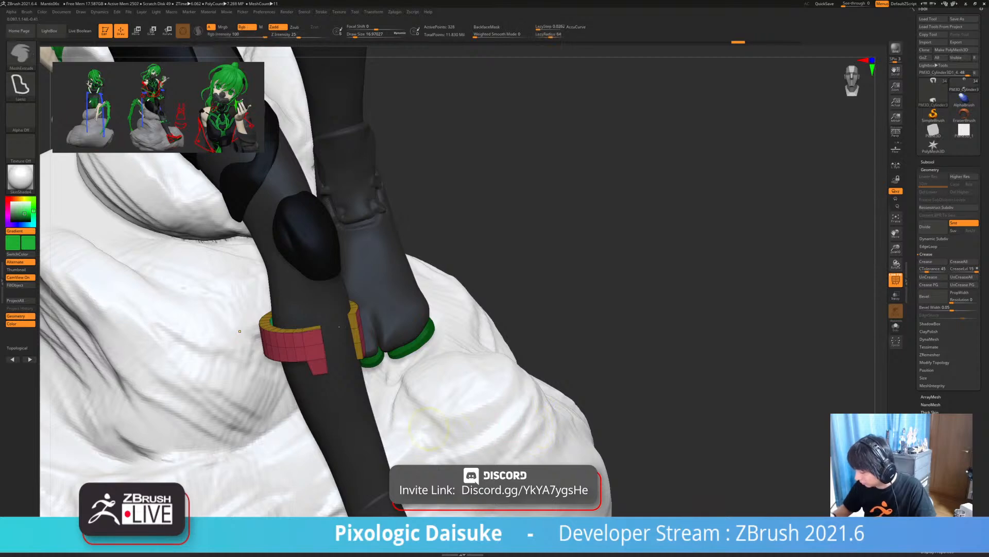
- Insert an edge loop through the pointed tab of the lower-leg strap with ZModeler's edge Insert action
ctrl+right_drag(544, 427, 545, 484)
click(22, 53)
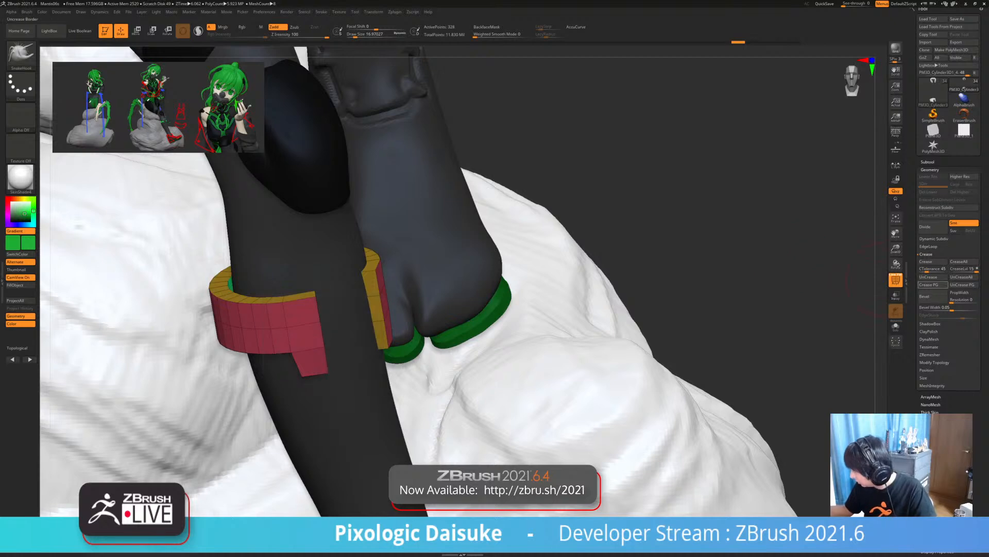
click(21, 53)
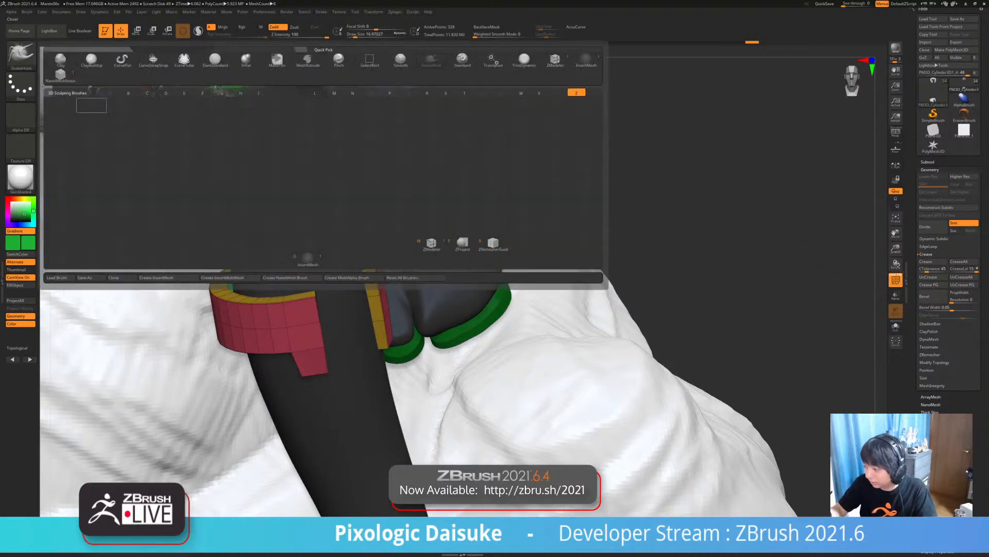
key(m)
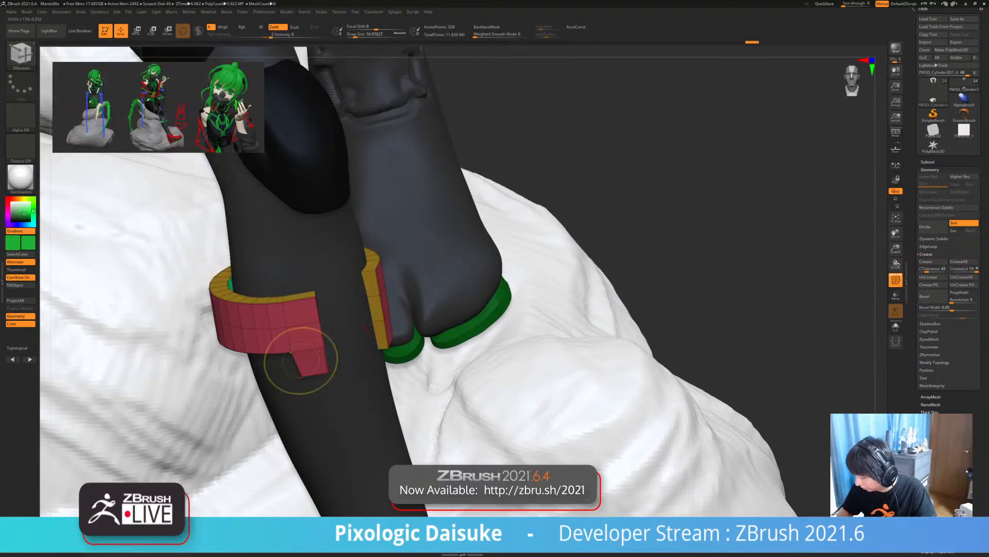
ctrl+right_drag(300, 360, 299, 394)
key(space)
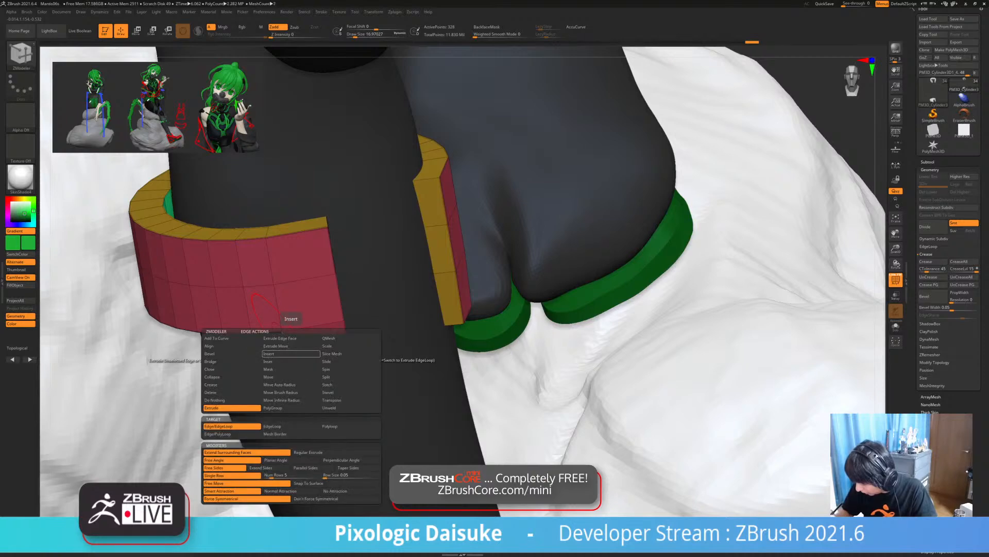
click(292, 353)
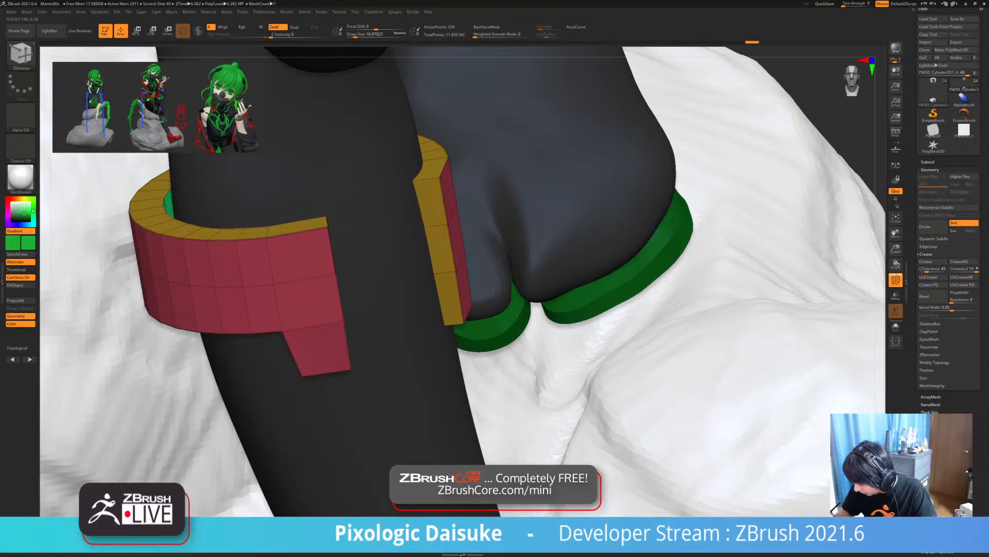
right_drag(351, 367, 288, 364)
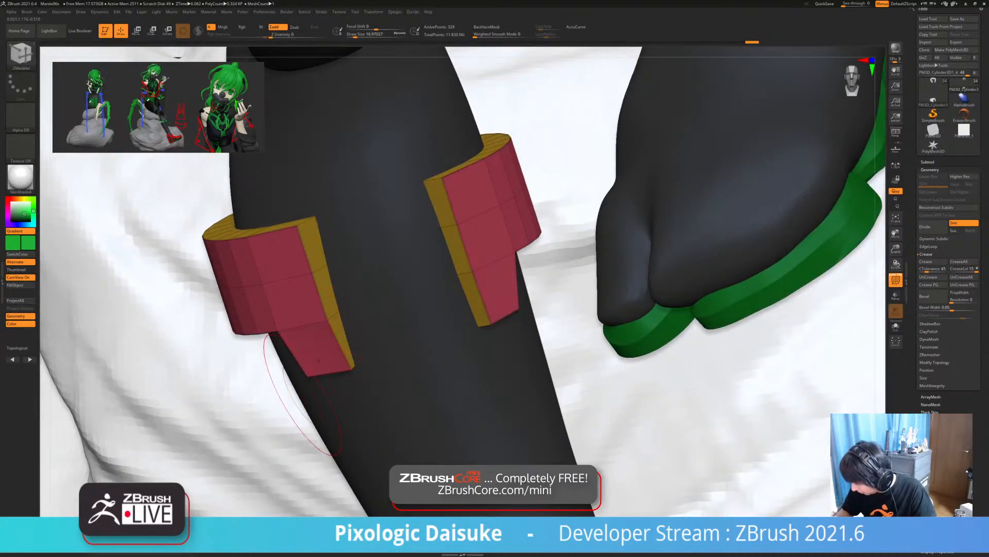
key(alt+s)
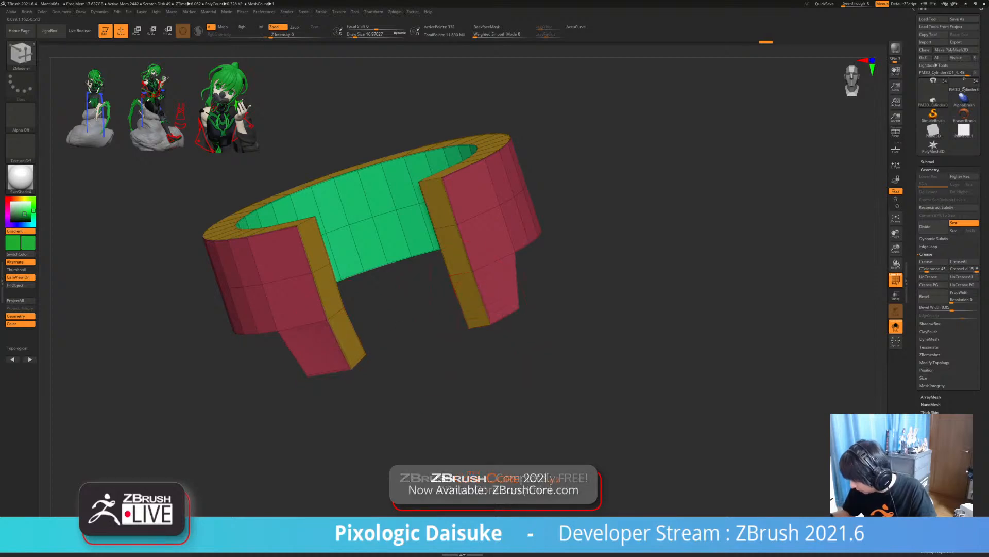
click(496, 322)
mouse_move(498, 322)
alt+right_down()
mouse_move(418, 372)
mouse_move(485, 379)
mouse_move(442, 384)
mouse_move(446, 366)
mouse_move(508, 314)
mouse_move(535, 270)
alt+right_up()
click(895, 326)
mouse_move(618, 310)
ctrl+right_down()
mouse_move(619, 279)
mouse_move(541, 305)
mouse_move(471, 343)
mouse_move(438, 402)
mouse_move(350, 171)
ctrl+right_up()
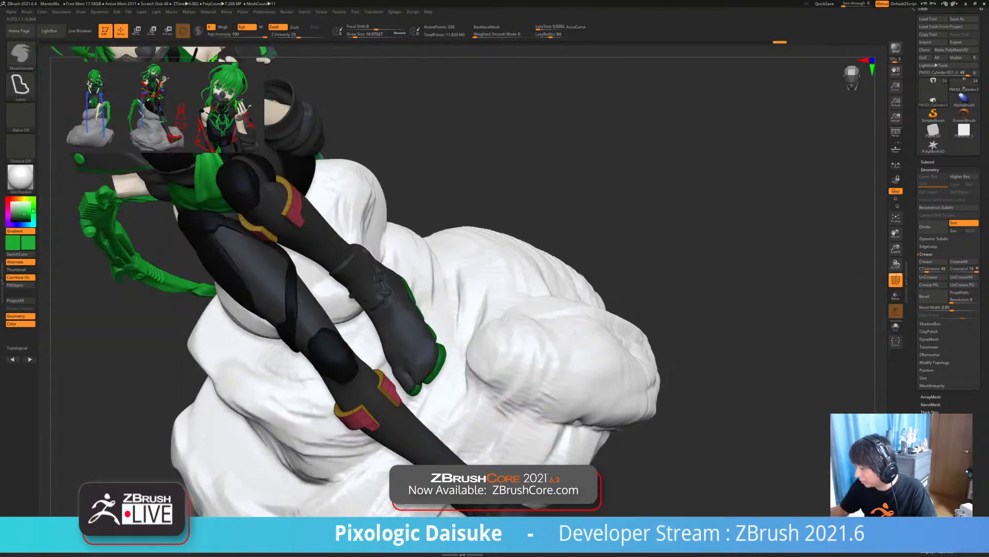
- Subdivide the isolated straps to level 4, hide the polyframe, and show the whole figure again
alt+right_drag(320, 113, 348, 422)
key(alt+s)
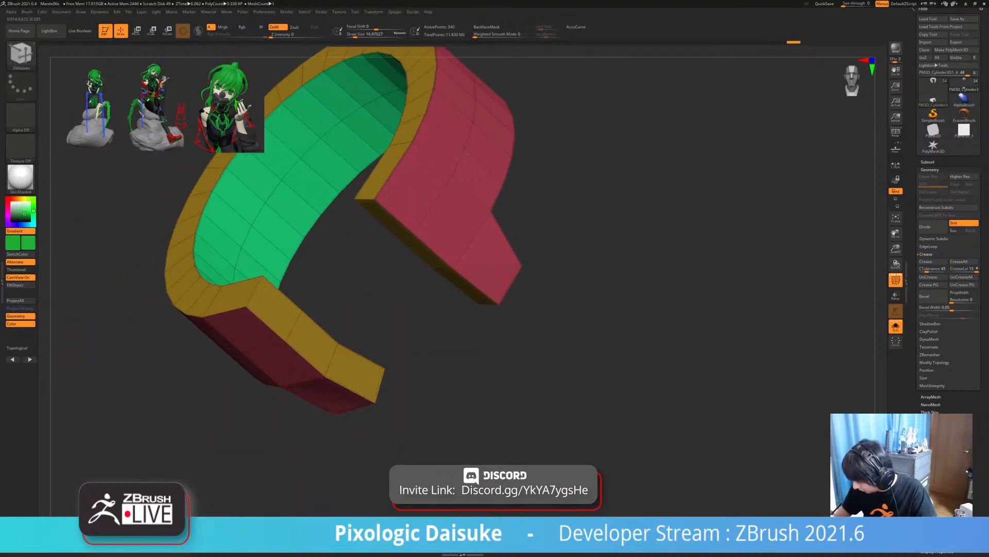
ctrl+right_drag(454, 361, 464, 298)
key(ctrl+d)
key(ctrl+d)
key(ctrl+d)
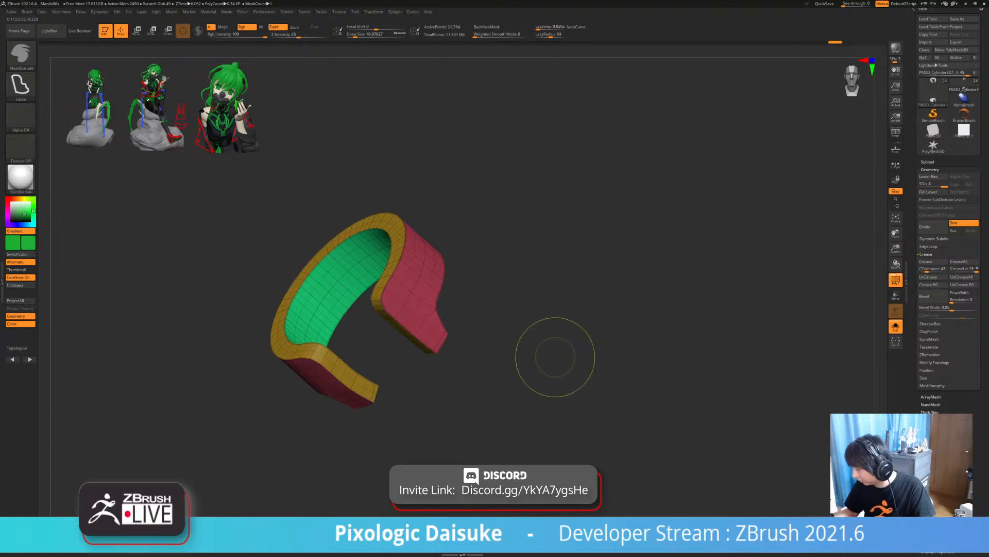
key(shift+f)
right_drag(536, 374, 440, 391)
key(alt+s)
key(w)
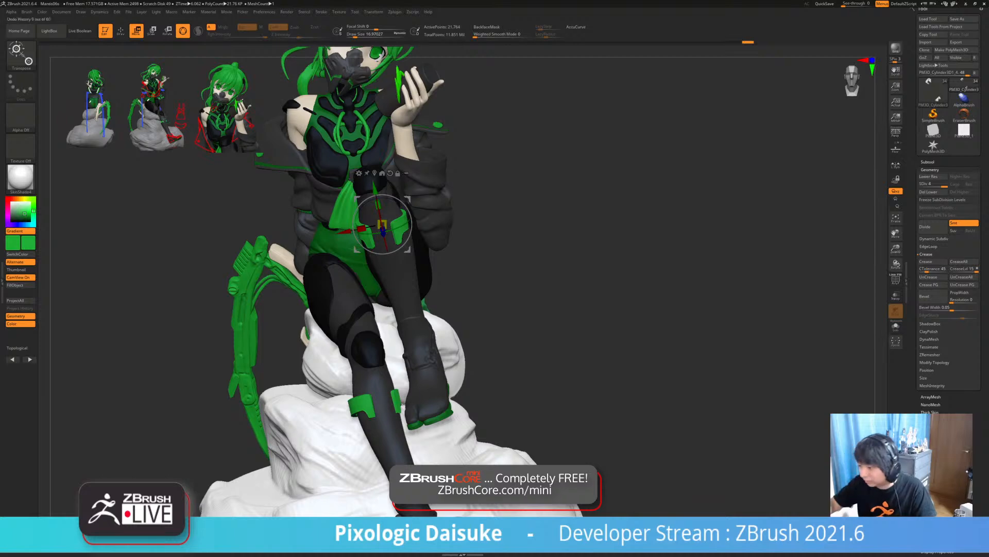
key(q)
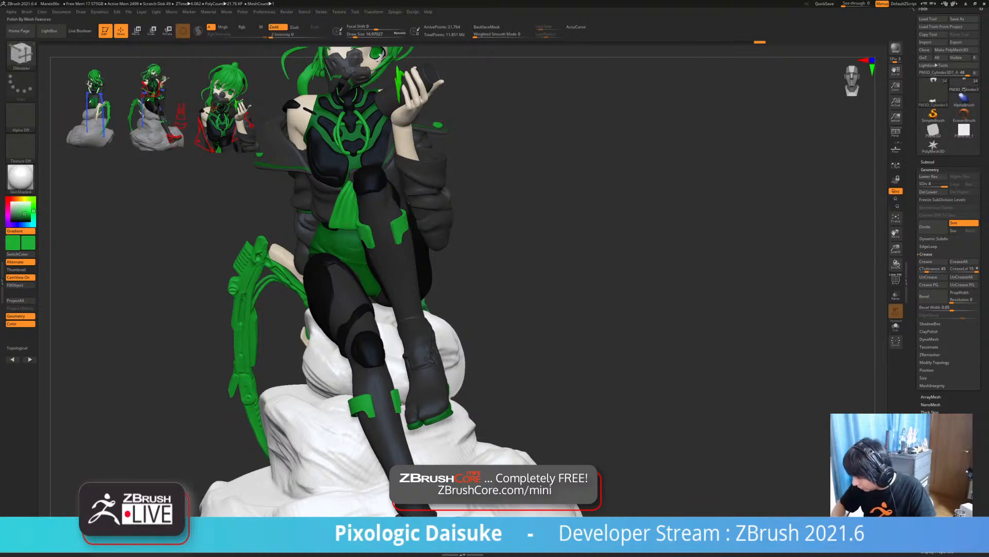
ctrl+right_drag(454, 288, 460, 364)
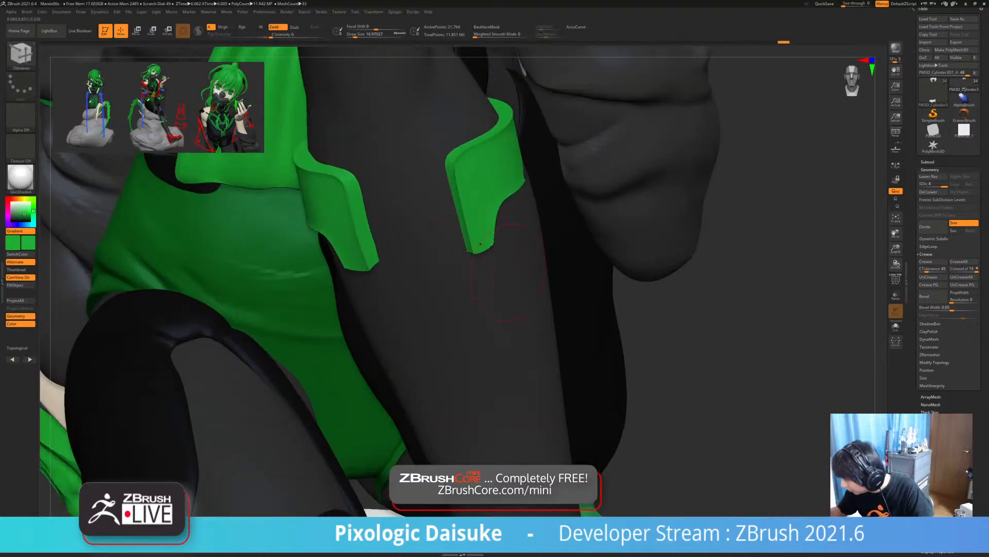
alt+right_drag(460, 329, 435, 359)
mouse_move(464, 309)
right_down()
mouse_move(316, 298)
mouse_move(490, 309)
mouse_move(480, 311)
mouse_move(475, 284)
right_up()
key(1)
key(ctrl+z)
mouse_move(475, 322)
right_down()
mouse_move(320, 315)
mouse_move(485, 315)
mouse_move(502, 325)
mouse_move(487, 338)
mouse_move(464, 330)
mouse_move(497, 297)
mouse_move(480, 304)
mouse_move(476, 262)
right_up()
- Nudge the straps around the raised leg slightly with the gizmo to refine their fit
key(w)
mouse_move(599, 231)
ctrl+mouse_down()
mouse_move(561, 180)
mouse_move(374, 324)
mouse_move(407, 324)
ctrl+mouse_up()
ctrl+click(407, 324)
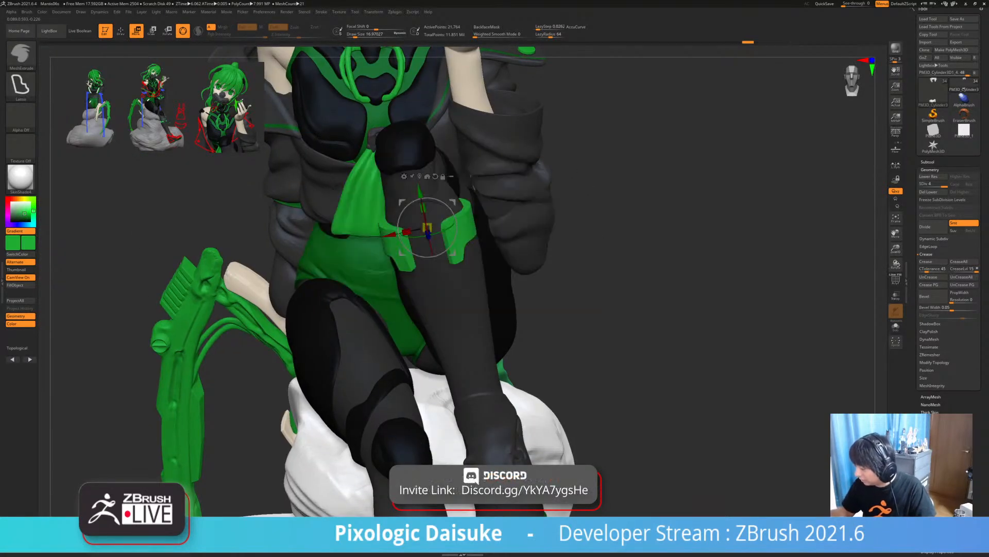
drag(402, 253, 404, 253)
ctrl+right_drag(433, 276, 394, 207)
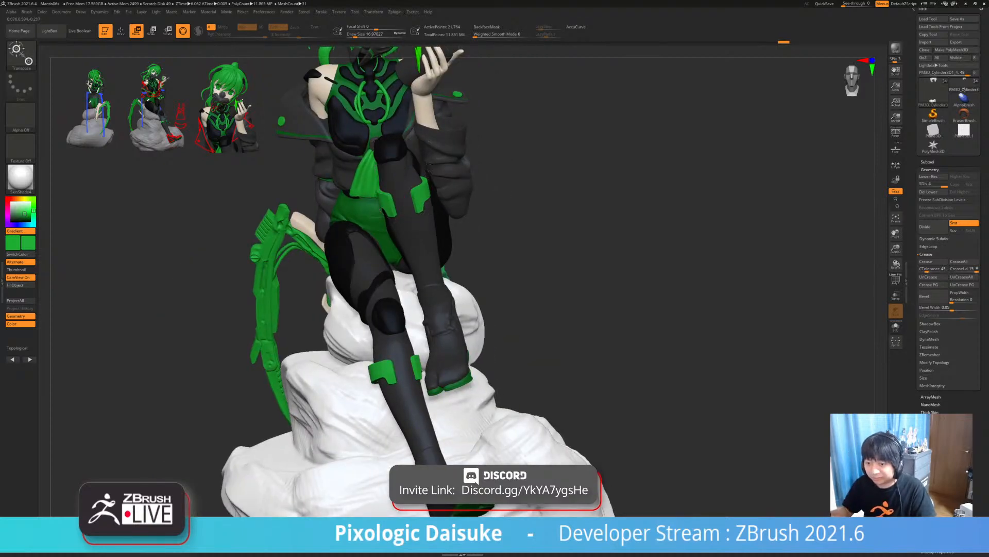
- Mask everything except the lower-leg straps, center the gizmo on them, nudge them slightly, and return to draw mode
alt+right_drag(430, 279, 402, 247)
key(shift+s)
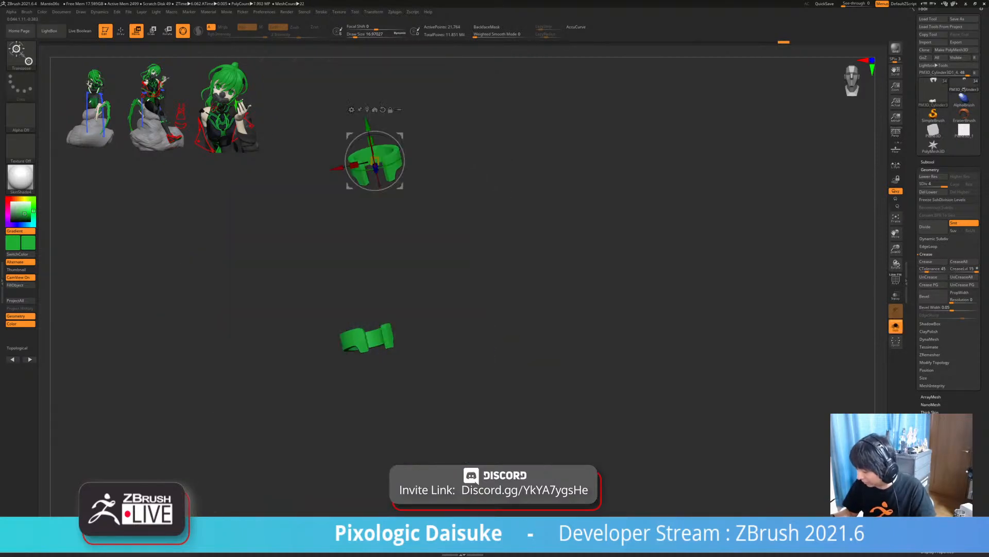
key(shift+s)
mouse_move(494, 347)
ctrl+mouse_down()
mouse_move(368, 308)
mouse_move(382, 346)
ctrl+mouse_up()
key(ctrl+i)
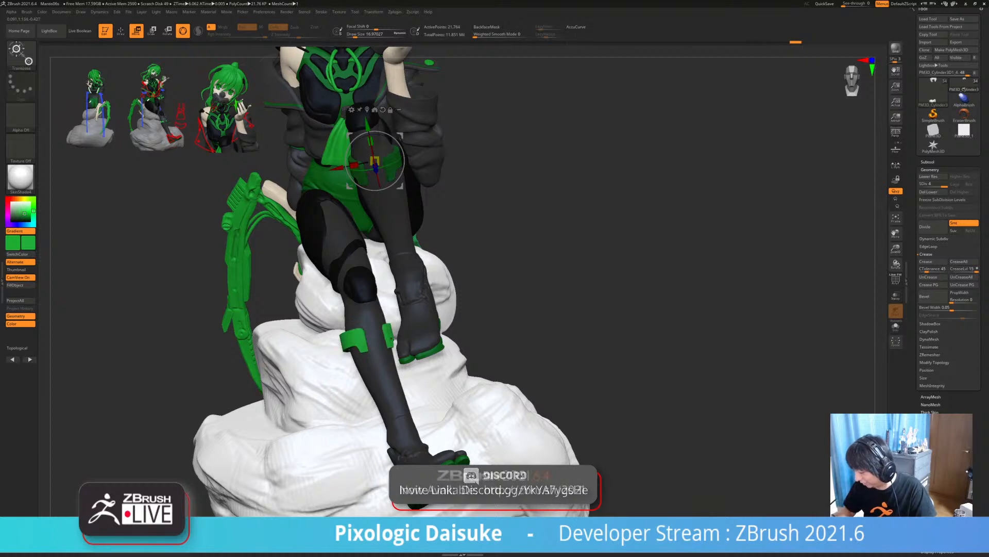
click(375, 110)
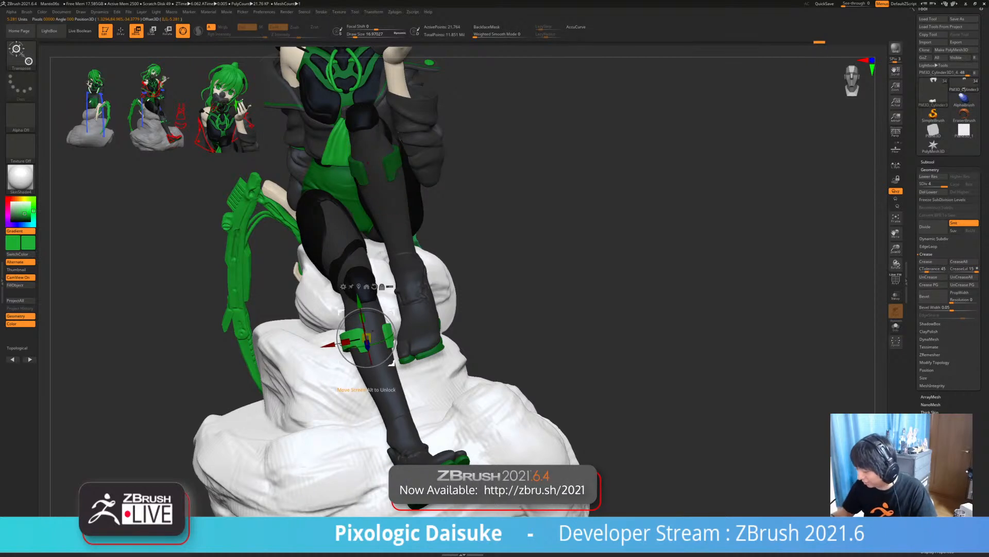
drag(392, 364, 393, 364)
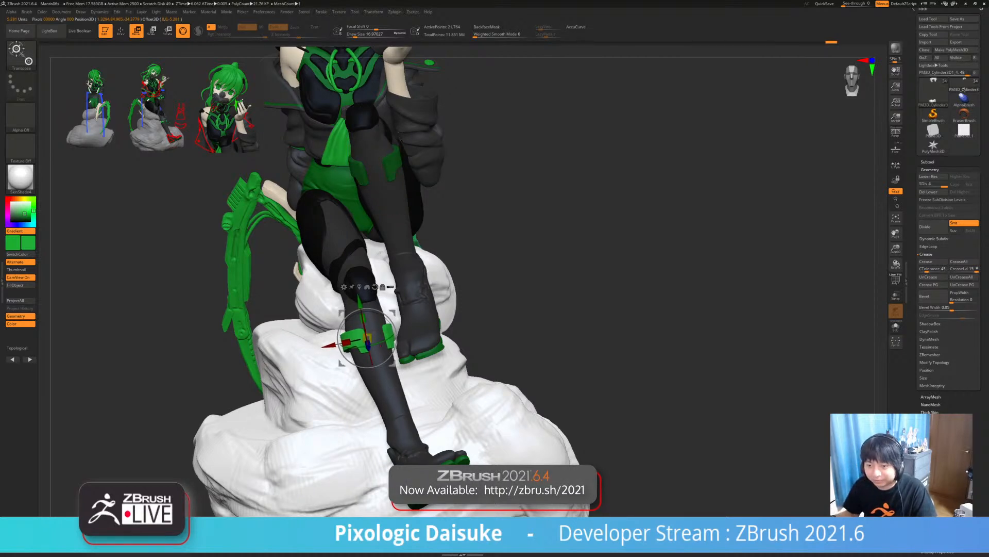
ctrl+right_drag(567, 288, 567, 245)
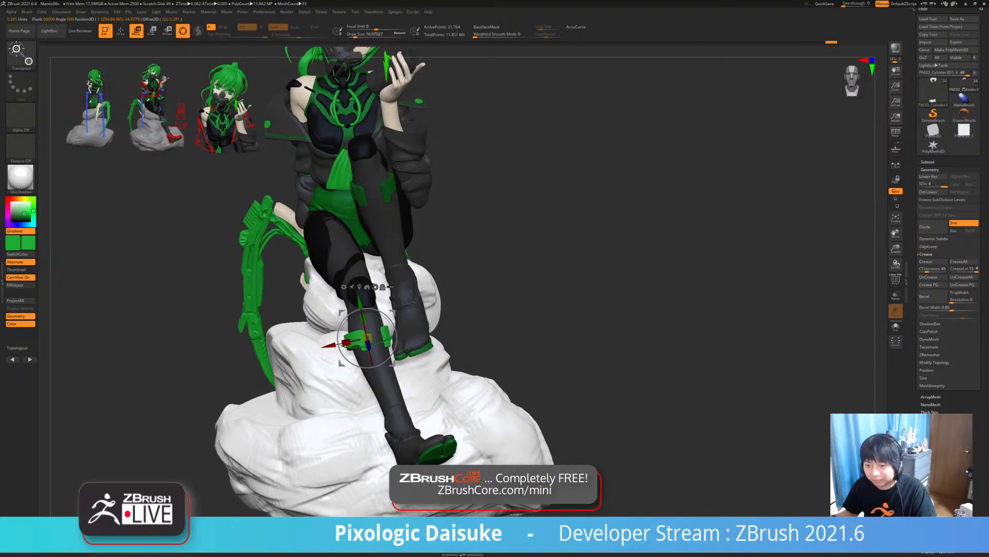
key(q)
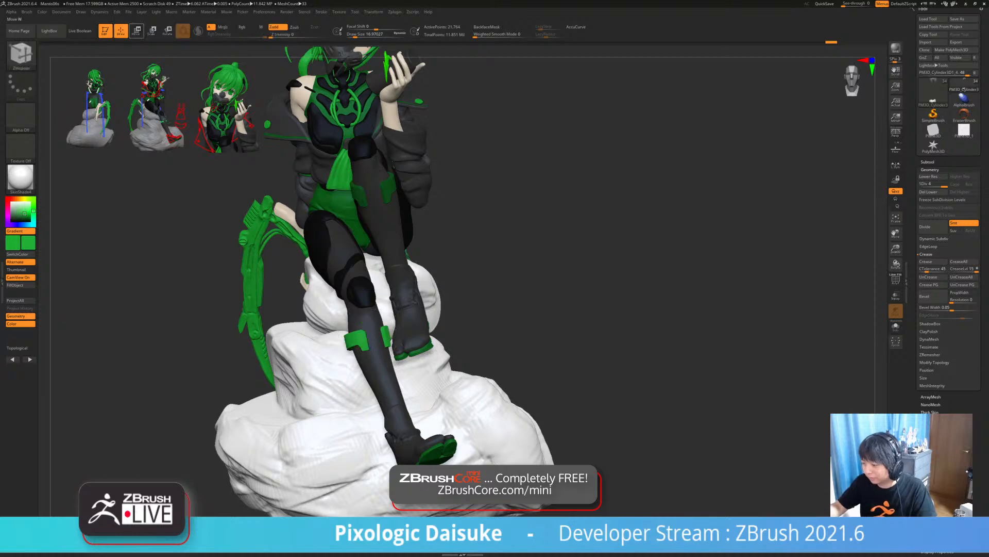
- Select the PM3D_Sphere3D1 subtool, insert a Plane3D mesh below it, and frame the model
mouse_move(566, 288)
ctrl+right_down()
mouse_move(567, 232)
mouse_move(410, 230)
ctrl+right_up()
alt+click(349, 225)
mouse_move(435, 351)
right_down()
mouse_move(508, 354)
mouse_move(431, 384)
mouse_move(466, 367)
mouse_move(432, 370)
mouse_move(477, 367)
mouse_move(432, 369)
right_up()
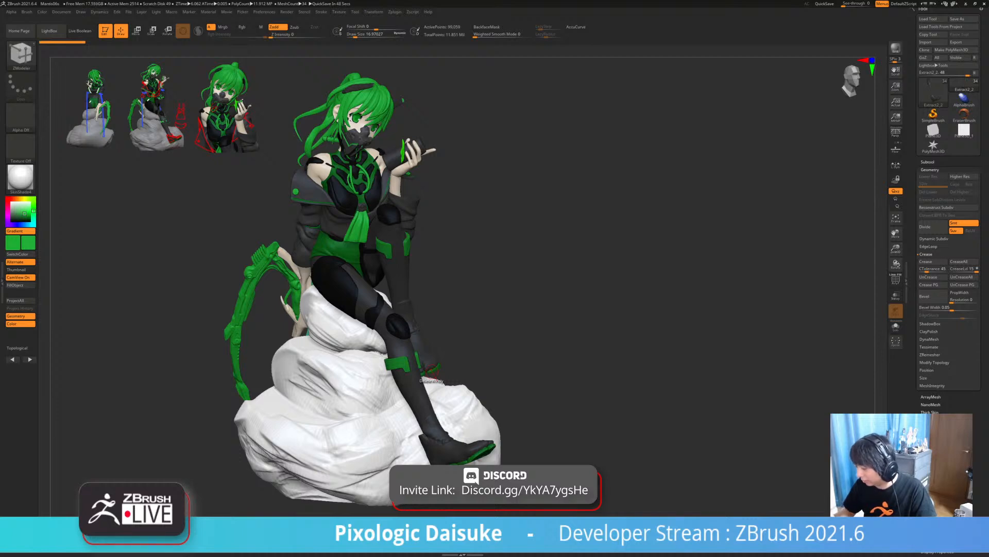
alt+click(428, 372)
drag(502, 330, 446, 321)
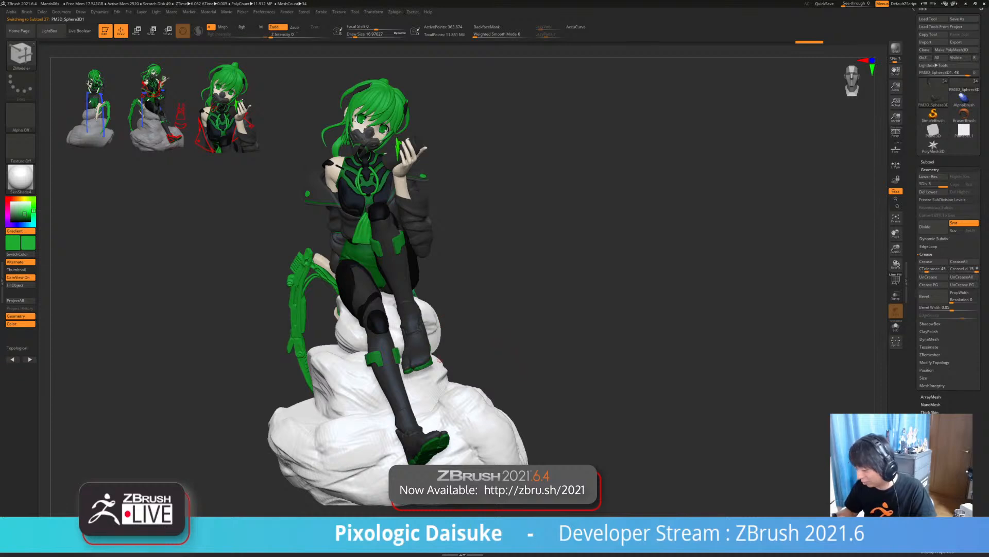
click(928, 161)
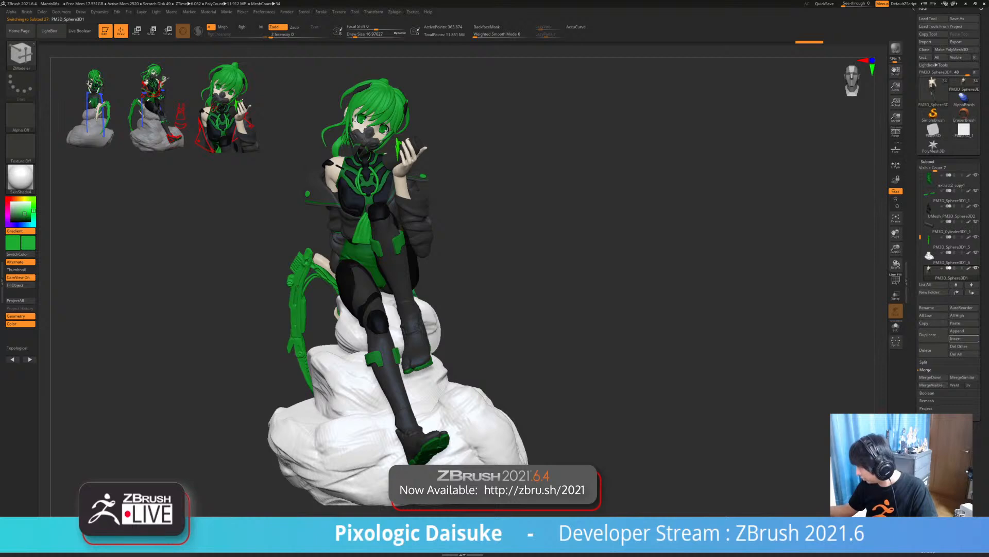
click(964, 338)
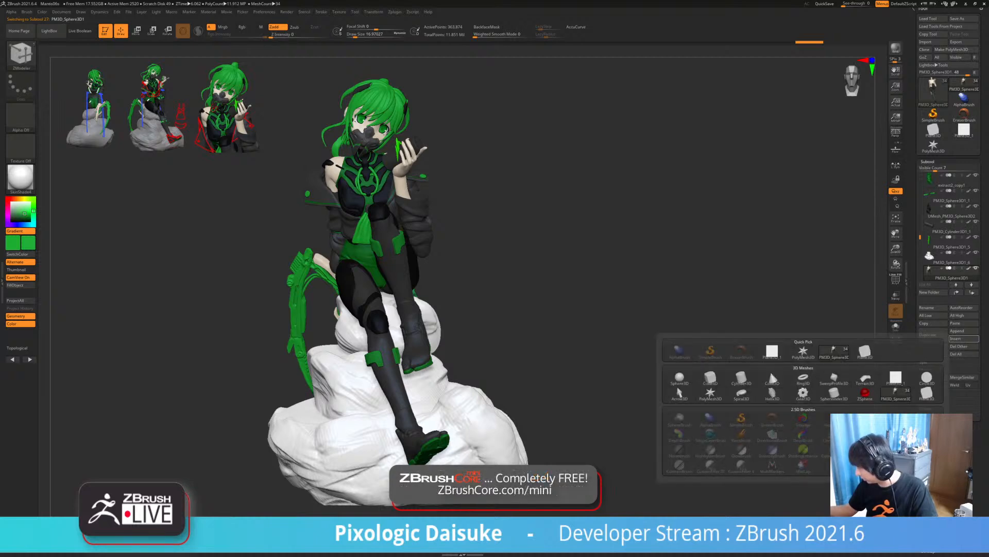
click(896, 378)
key(f)
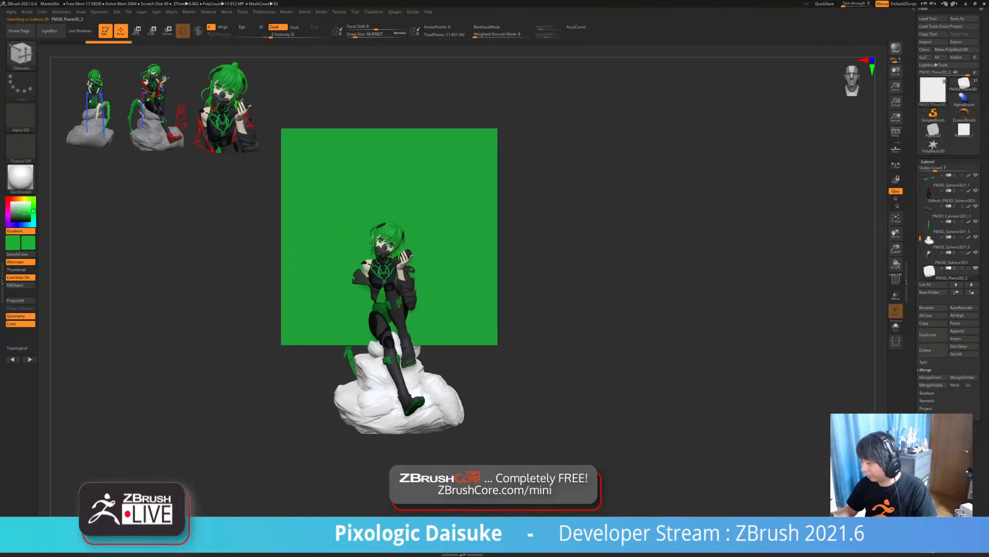
- Isolate the inserted plane with Solo and show its polyframe
click(896, 326)
click(895, 279)
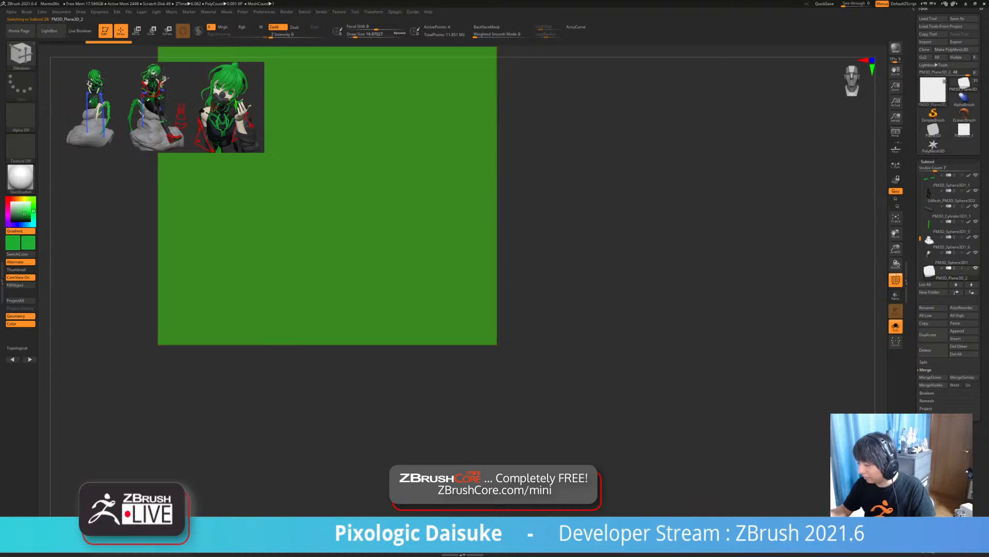
click(896, 280)
click(896, 279)
alt+drag(604, 323, 616, 353)
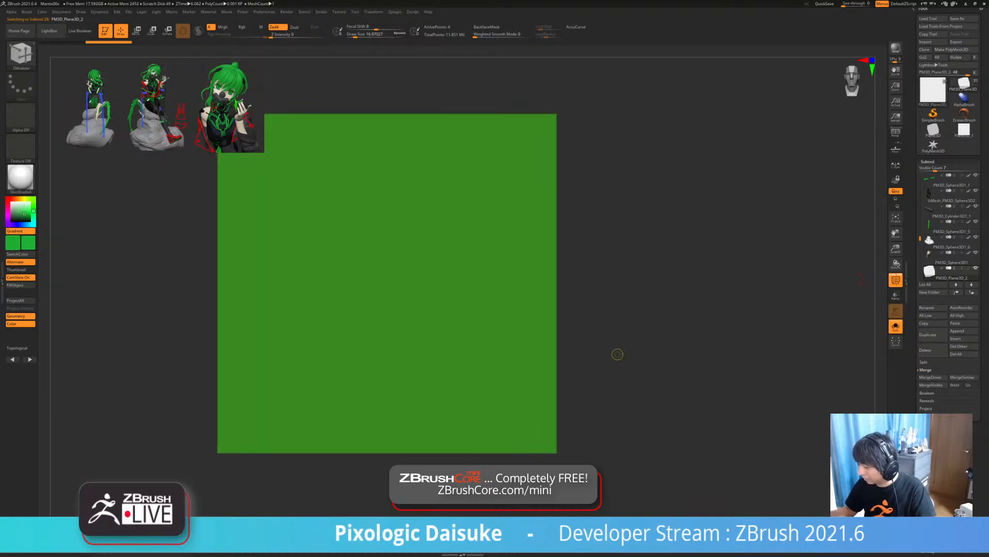
- Subdivide the plane to level 8 with Smt turned off so its corners stay square, and hide the polyframe
key(ctrl+d)
key(ctrl+z)
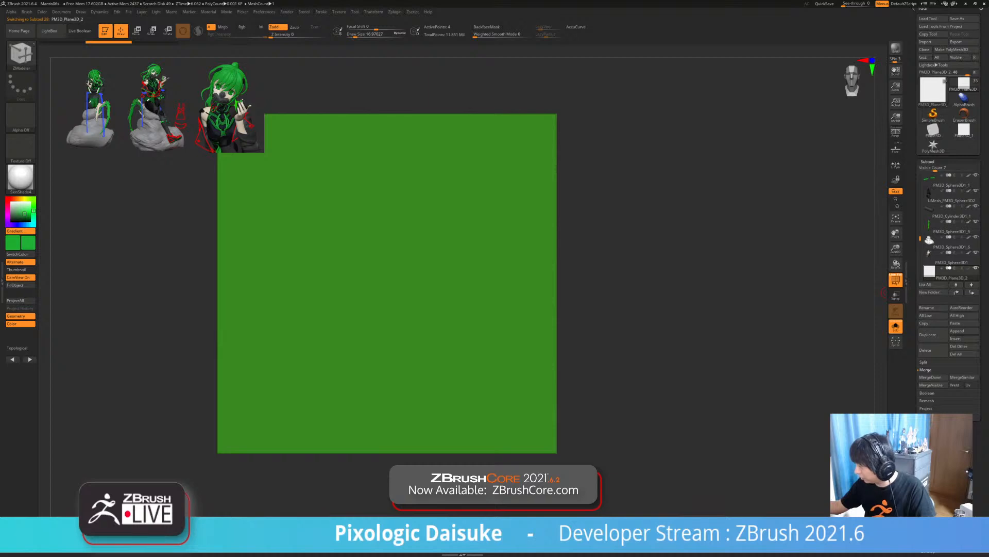
click(928, 162)
click(930, 170)
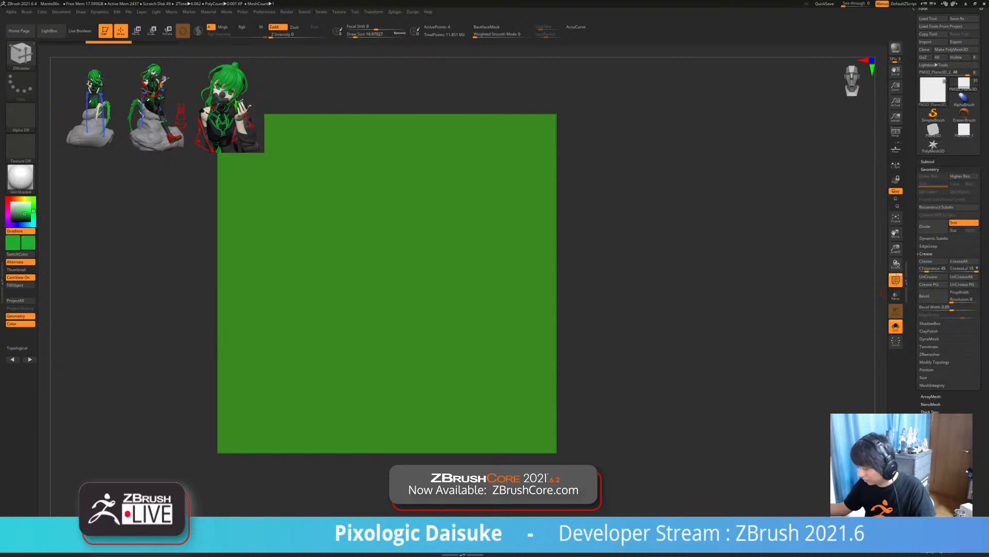
alt+drag(567, 370, 572, 388)
key(ctrl+d)
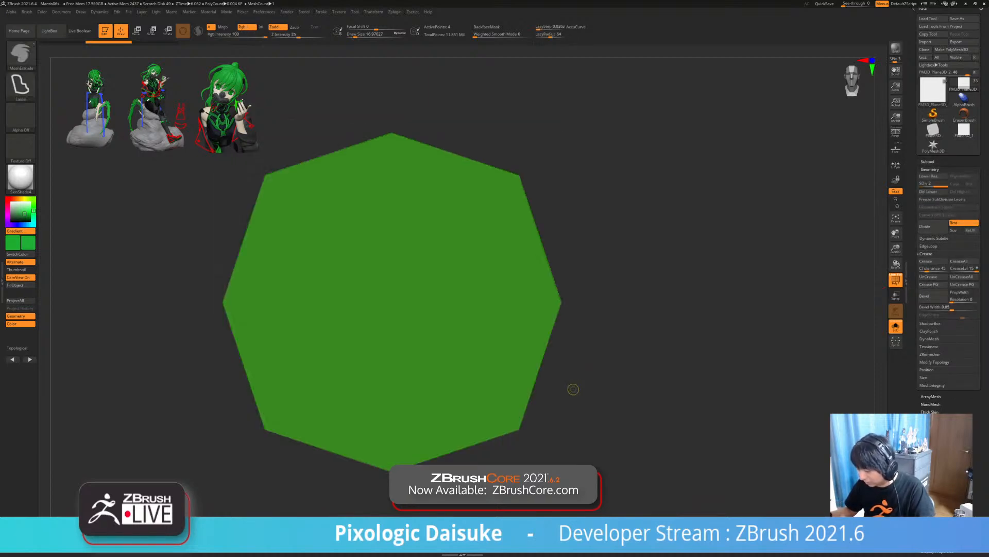
key(ctrl+z)
click(932, 226)
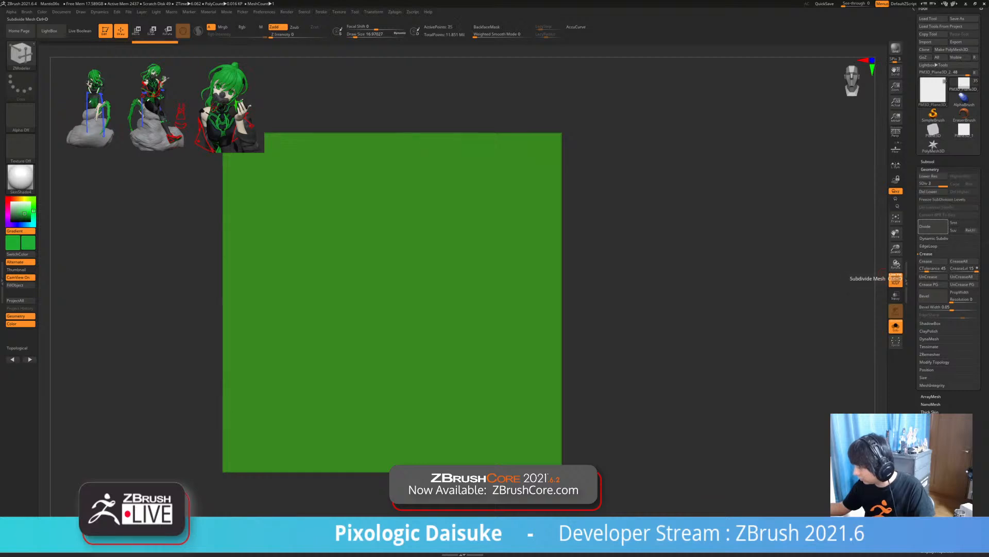
click(932, 227)
click(933, 227)
click(895, 280)
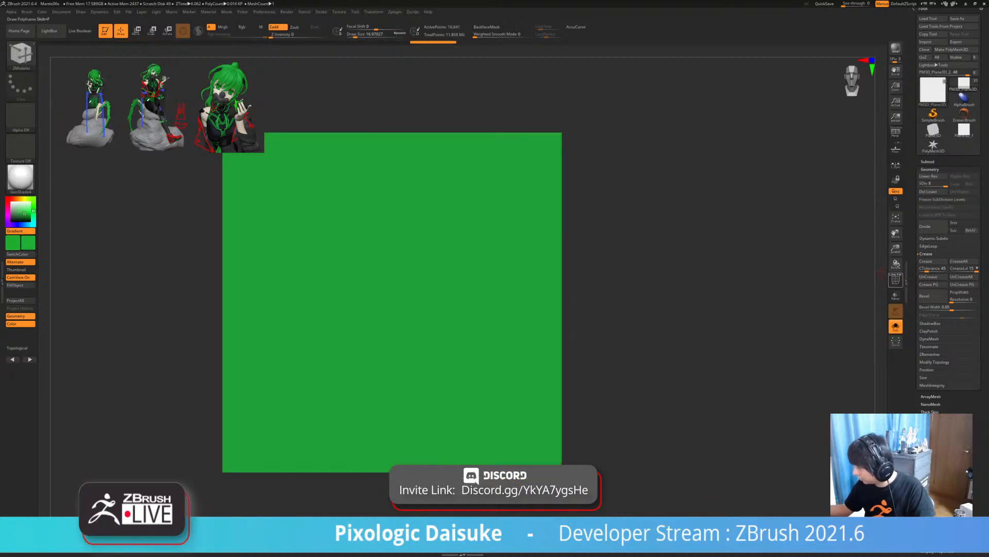
- Show the plane's polyframe and delete its lower subdivision levels
click(895, 280)
mouse_move(565, 366)
ctrl+right_down()
mouse_move(566, 400)
mouse_move(604, 417)
ctrl+right_up()
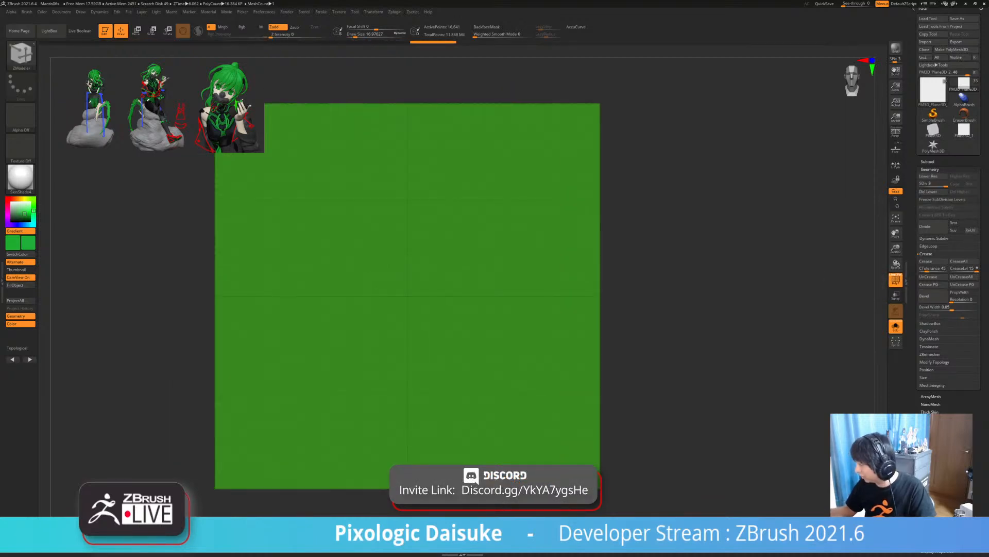
click(930, 191)
- Mask a downward-pointing triangle in the middle of the plane with the MaskPen brush
click(21, 56)
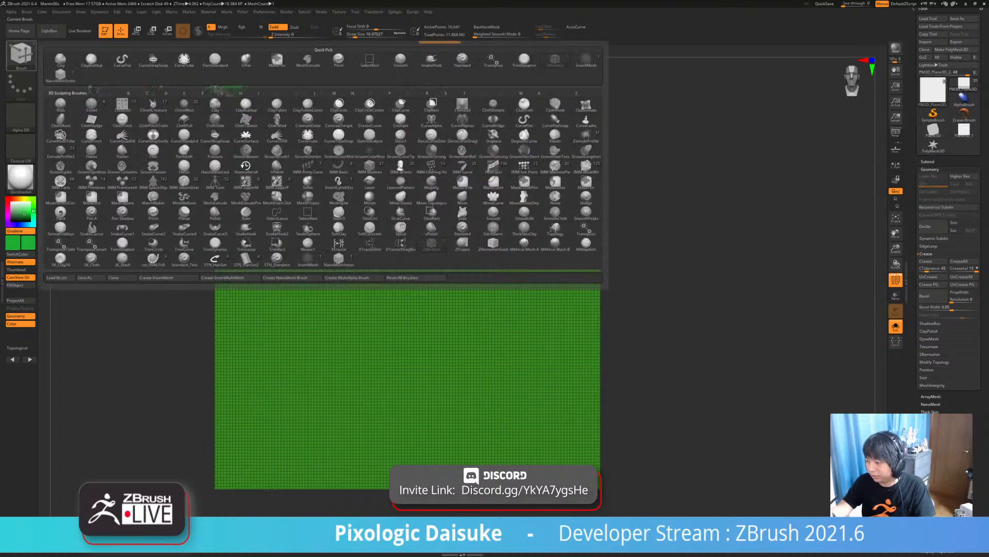
click(215, 198)
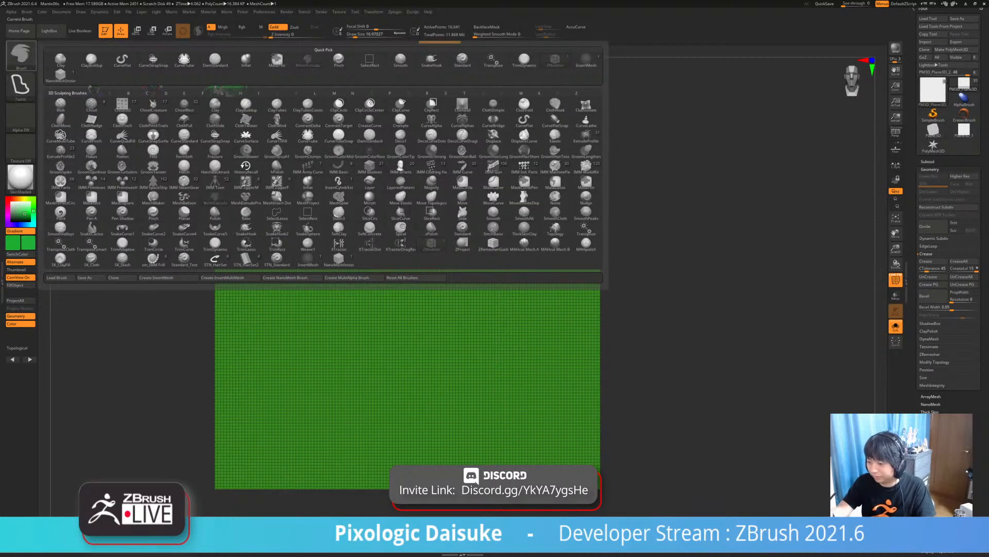
click(21, 55)
key(m)
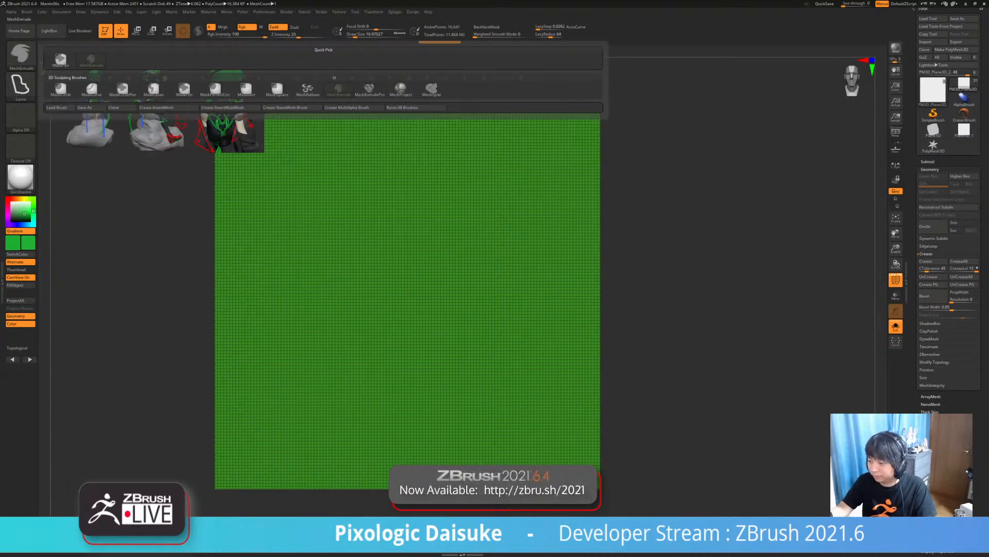
key(p)
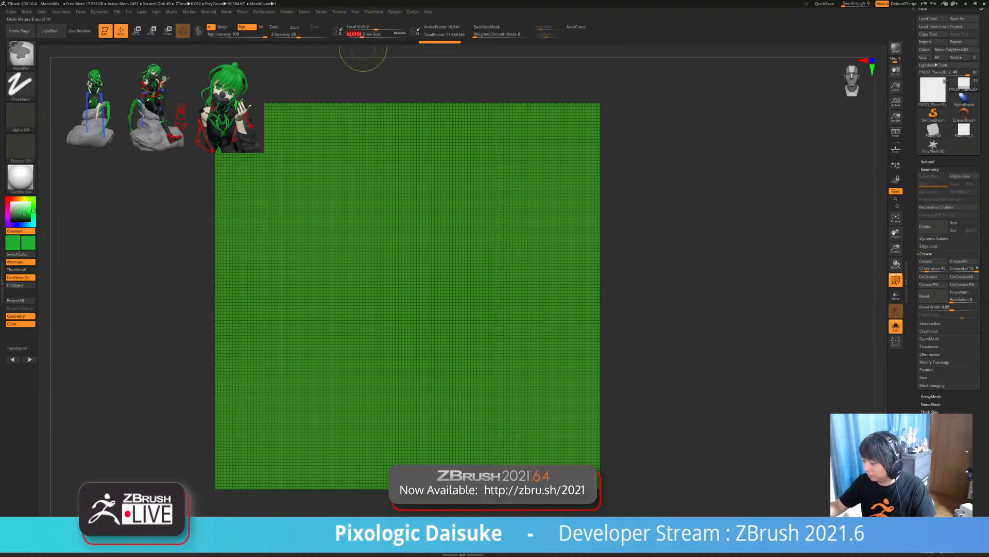
mouse_move(411, 237)
ctrl+mouse_down()
mouse_move(468, 238)
mouse_move(470, 255)
mouse_move(408, 334)
mouse_move(418, 281)
mouse_move(407, 265)
ctrl+mouse_up()
key(ctrl+z)
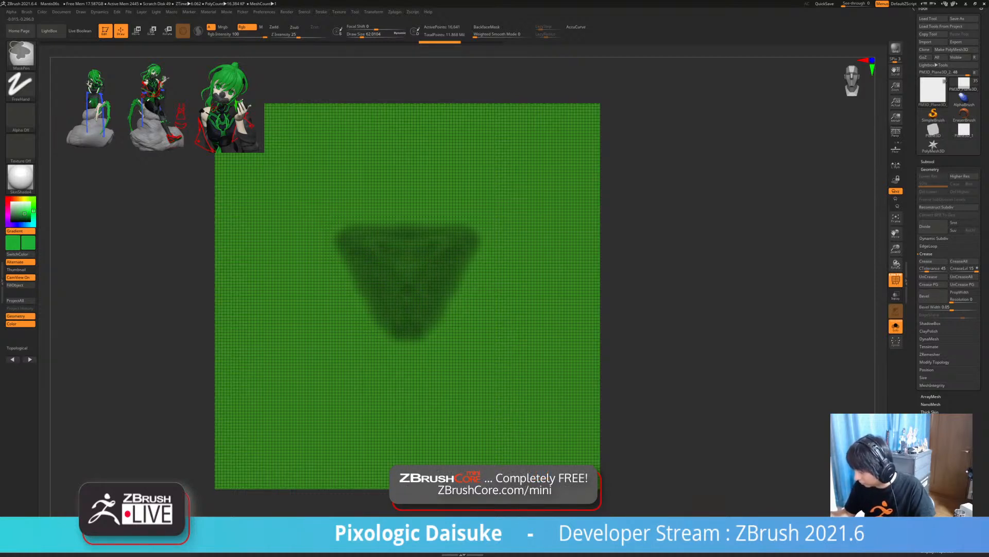
- Turn off Gradient, soften the triangular mask, and paint over it until it is solid and evenly edged
key(shift+f)
alt+right_drag(562, 335, 533, 319)
ctrl+click(426, 304)
click(30, 230)
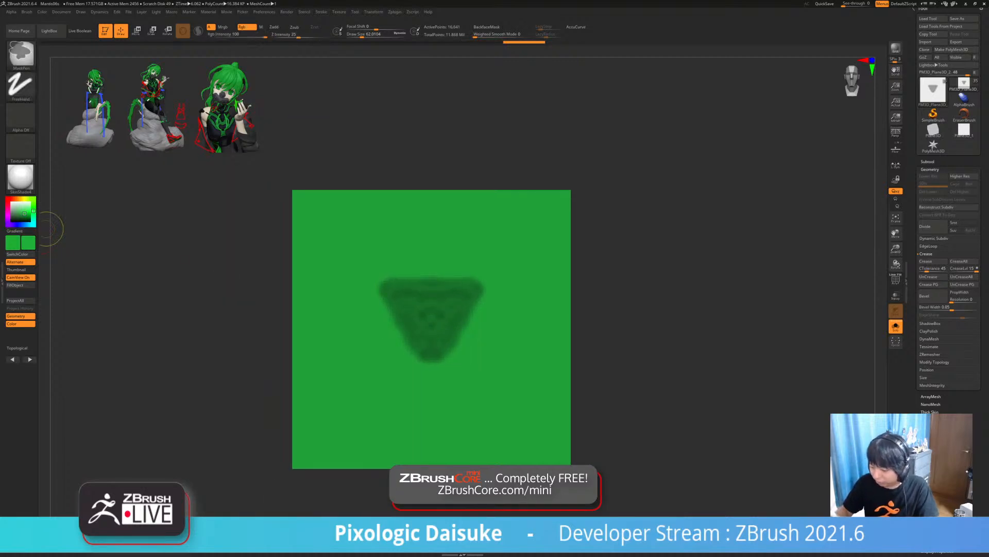
mouse_move(433, 301)
ctrl+mouse_down()
mouse_move(420, 294)
mouse_move(430, 325)
ctrl+mouse_up()
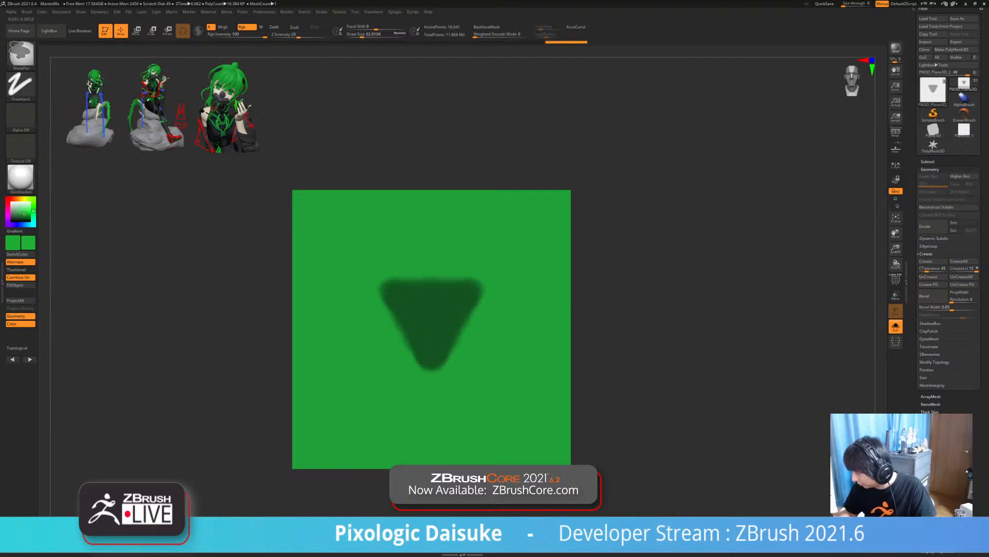
ctrl+drag(470, 288, 454, 326)
- Turn the masked triangle into its own polygroup, isolate it, and delete the rest of the plane
key(ctrl+w)
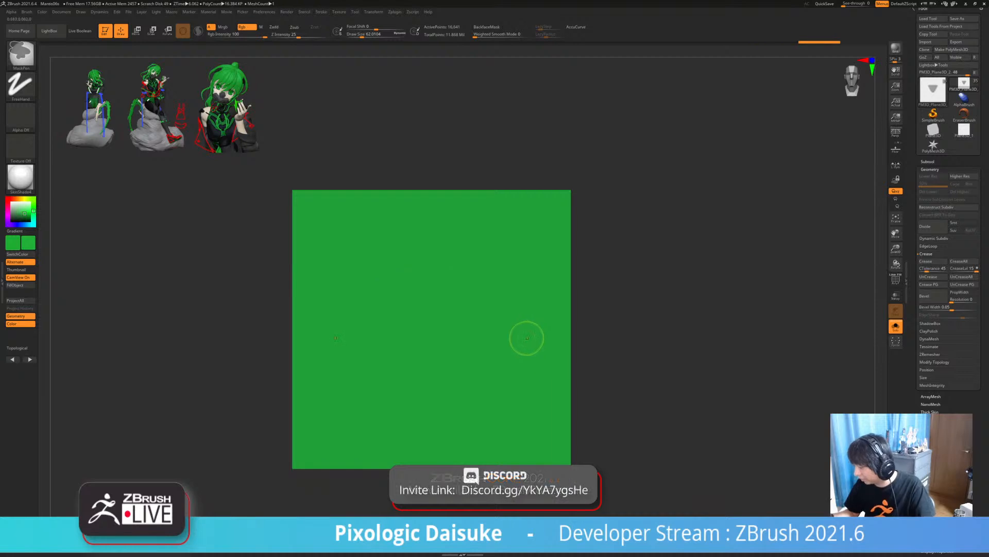
click(896, 280)
ctrl+shift+click(441, 316)
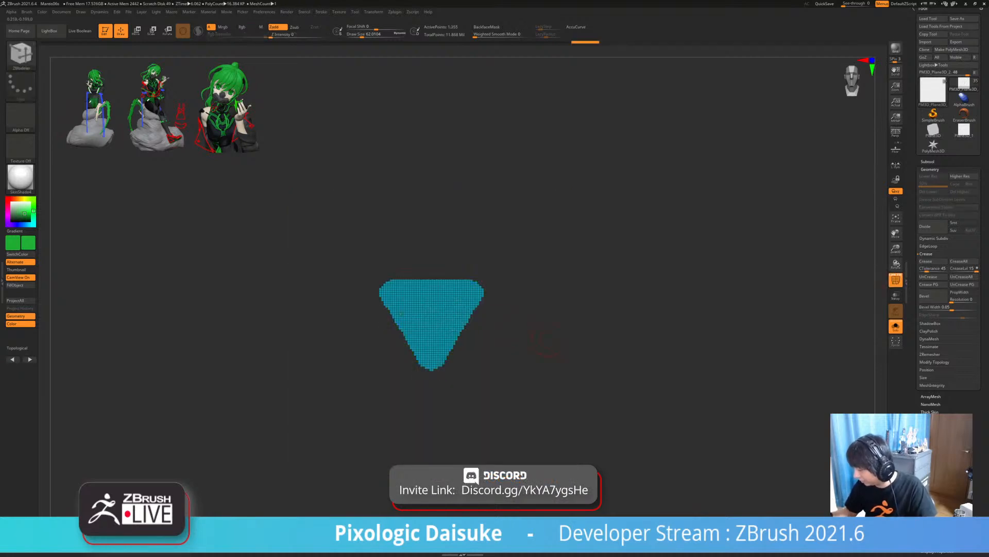
alt+right_drag(462, 301, 432, 275)
ctrl+right_drag(432, 274, 432, 351)
key(Delete)
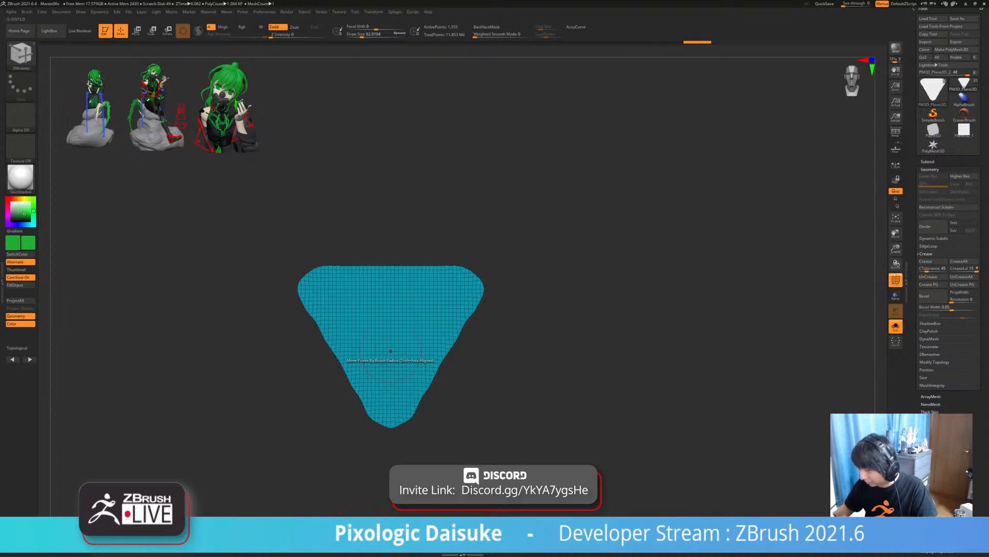
- Switch to the SnakeHook brush and repeat Polish By Features to smooth the triangle's rounded outline
key(b)
key(s)
key(h)
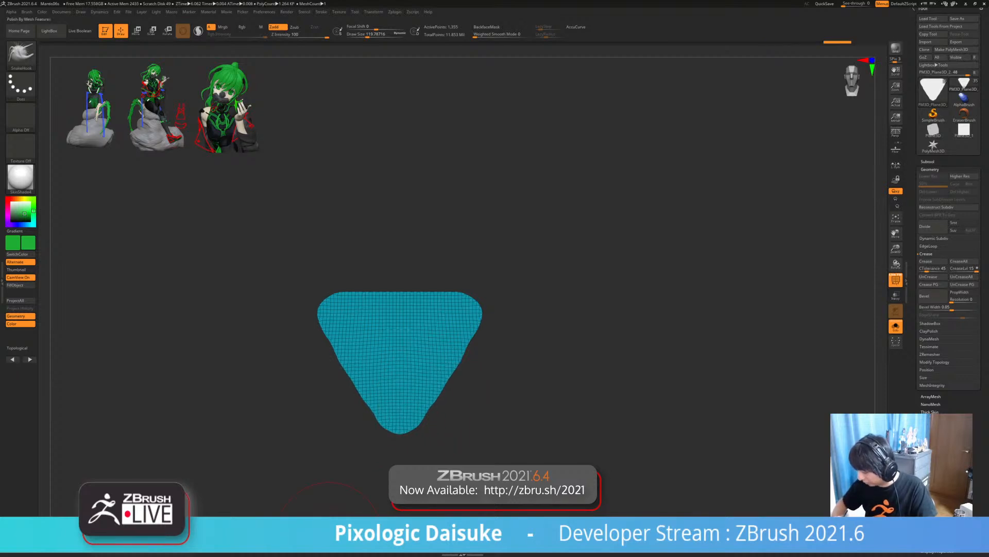
key(1)
key(1)
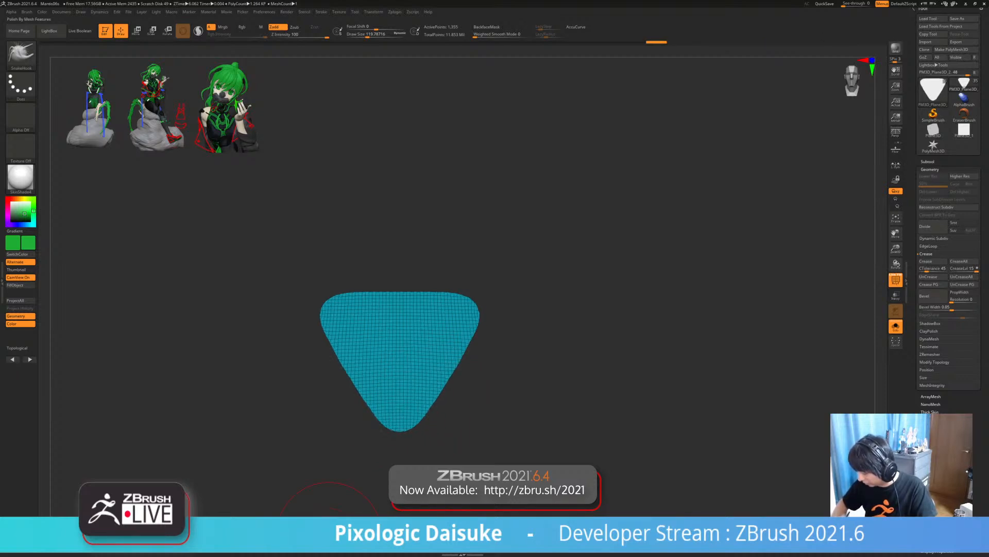
alt+drag(329, 534, 309, 554)
mouse_move(593, 335)
alt+mouse_down()
mouse_move(616, 306)
mouse_move(612, 335)
alt+mouse_up()
mouse_move(612, 335)
mouse_down()
mouse_move(572, 343)
mouse_move(598, 338)
mouse_up()
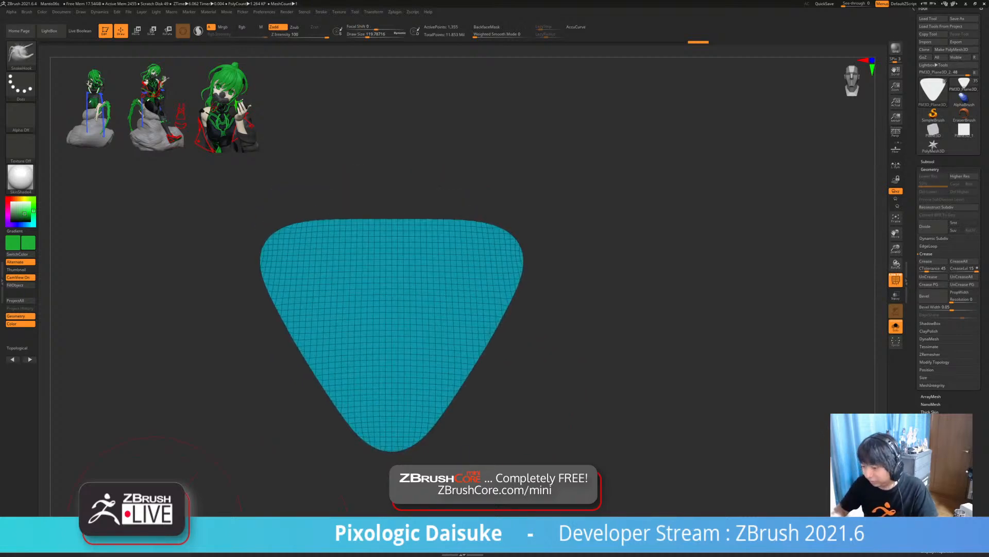
- Run a CurveTube tube around the triangle's border
key(b)
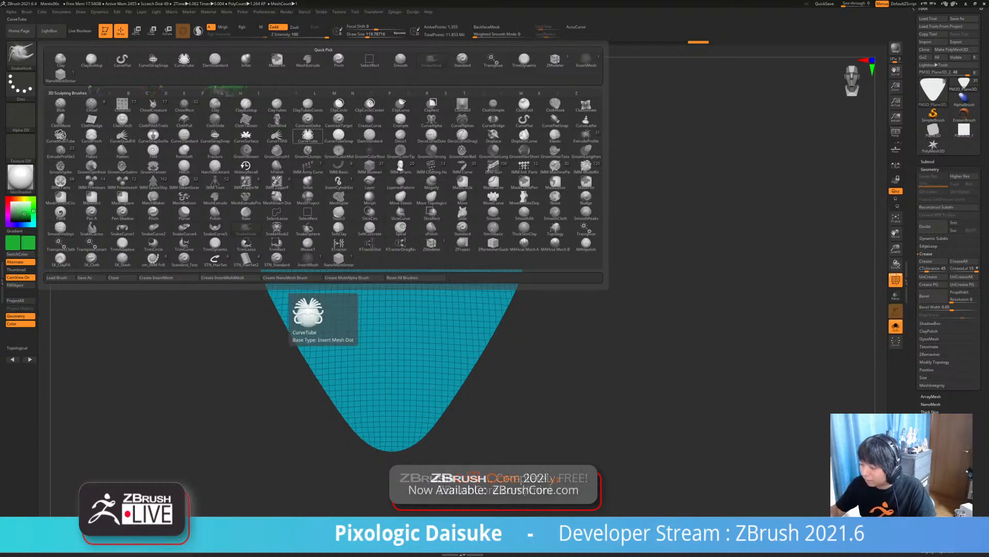
click(308, 135)
click(436, 237)
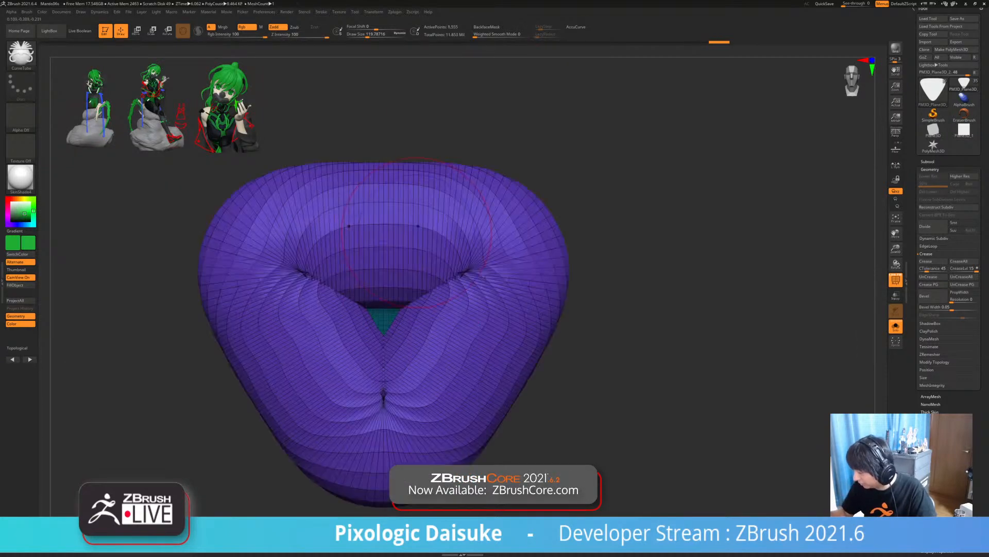
key(ctrl+z)
click(437, 232)
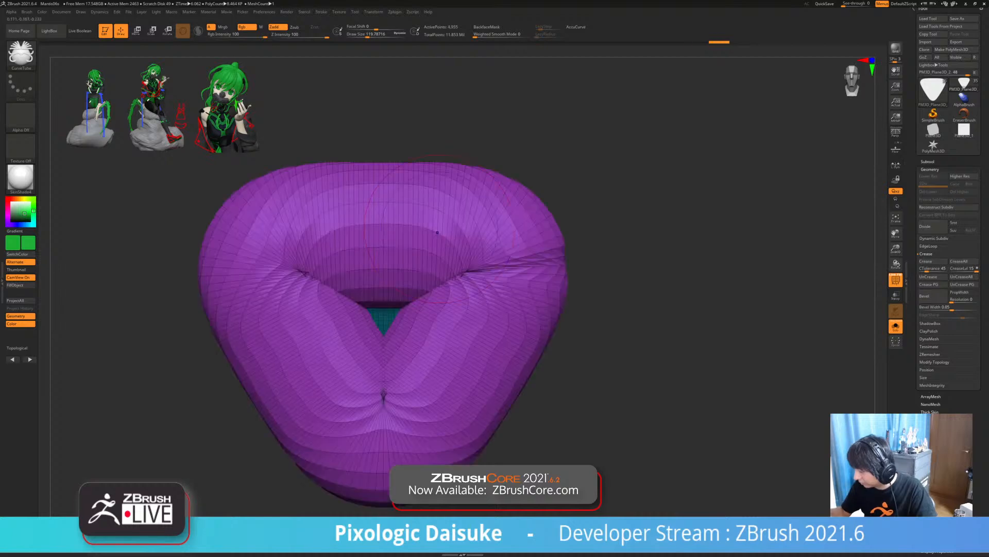
- Reduce the draw size to about 20 and update the border tube to a thin frame
drag(368, 35, 362, 35)
click(432, 235)
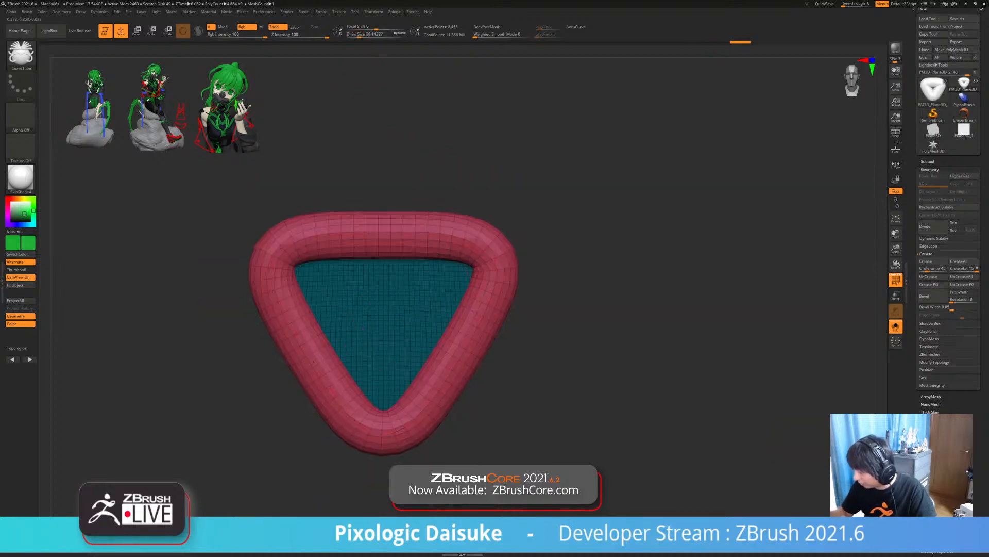
drag(360, 35, 357, 35)
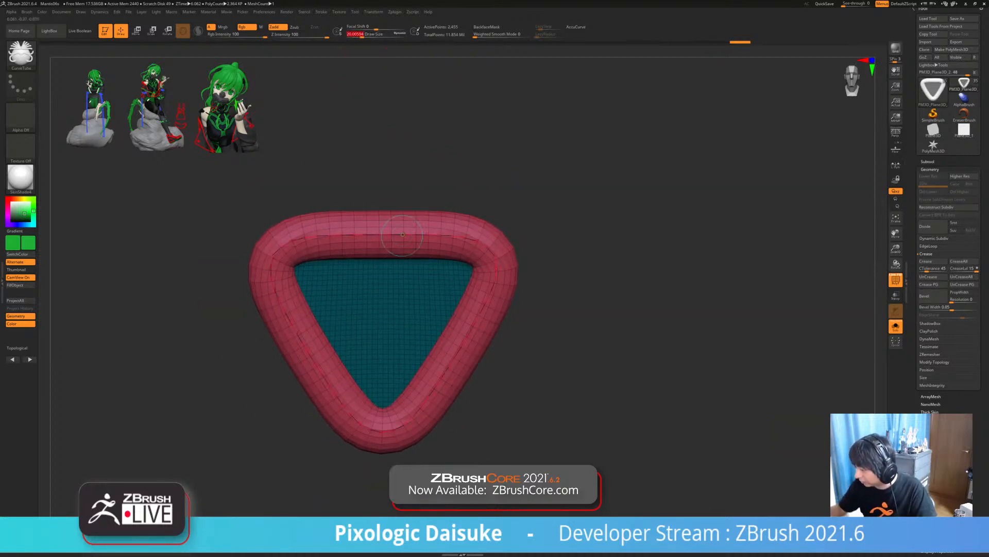
click(415, 237)
ctrl+right_drag(472, 252, 490, 265)
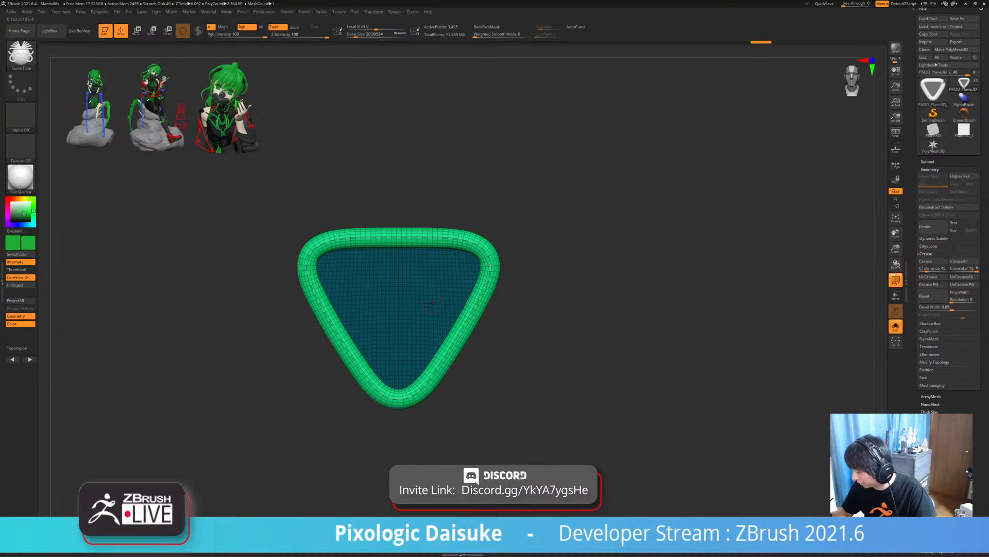
- Turn Solo off, hide the inner triangle so only the tube ring remains, and center the gizmo on it
click(895, 326)
mouse_move(486, 301)
alt+right_down()
mouse_move(426, 307)
mouse_move(364, 259)
alt+right_up()
ctrl+shift+click(457, 312)
click(136, 31)
right_drag(247, 160, 351, 164)
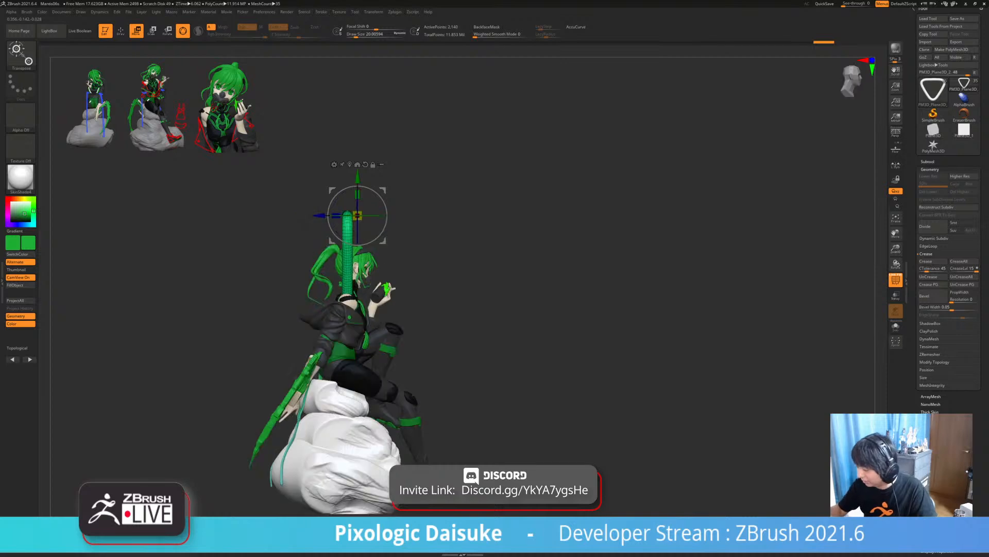
click(348, 165)
- Scale down the triangular ring and position it on the raised leg just below the knee pad, tilted to follow the shin
drag(373, 234, 445, 328)
ctrl+right_drag(445, 330, 475, 361)
drag(419, 352, 389, 355)
right_drag(485, 356, 384, 355)
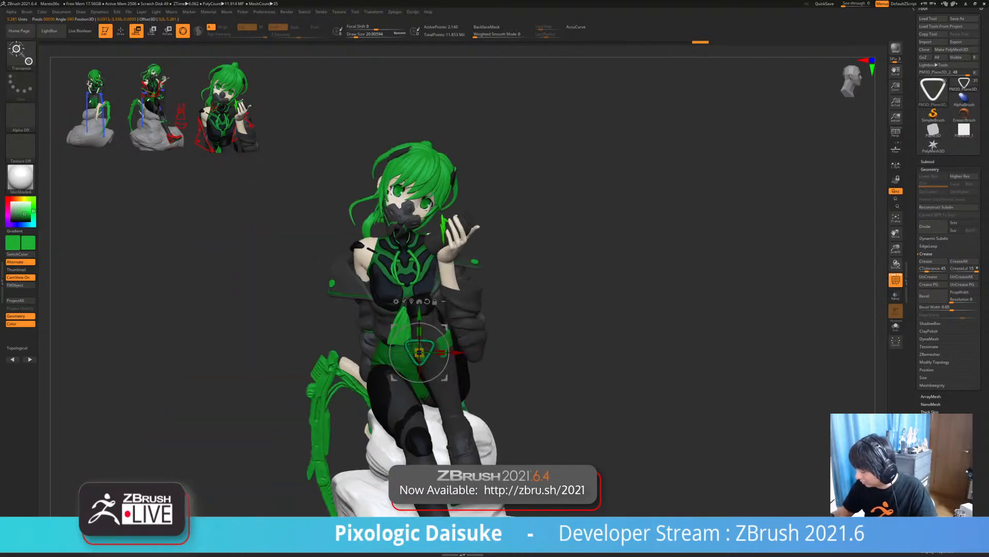
drag(445, 327, 451, 306)
ctrl+right_drag(439, 320, 436, 338)
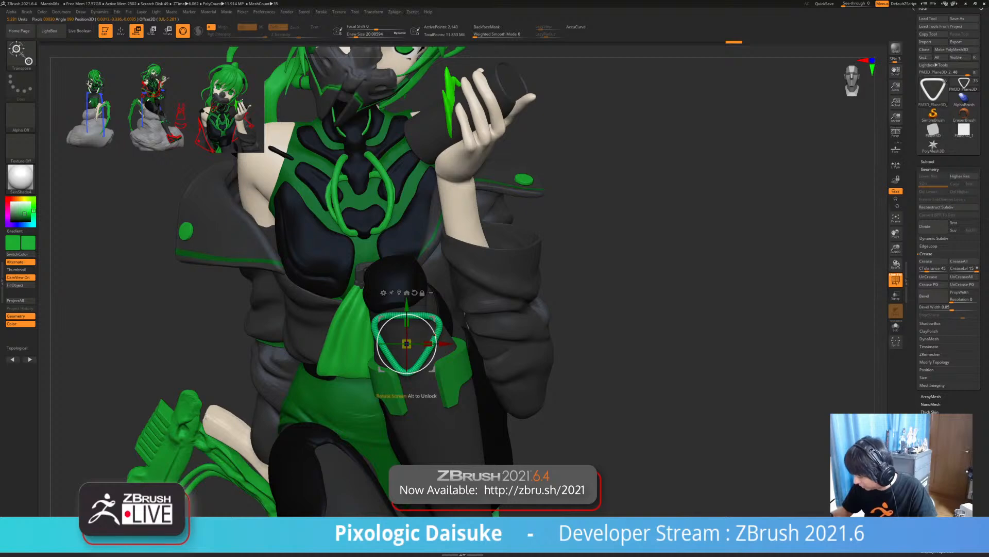
drag(434, 334, 405, 360)
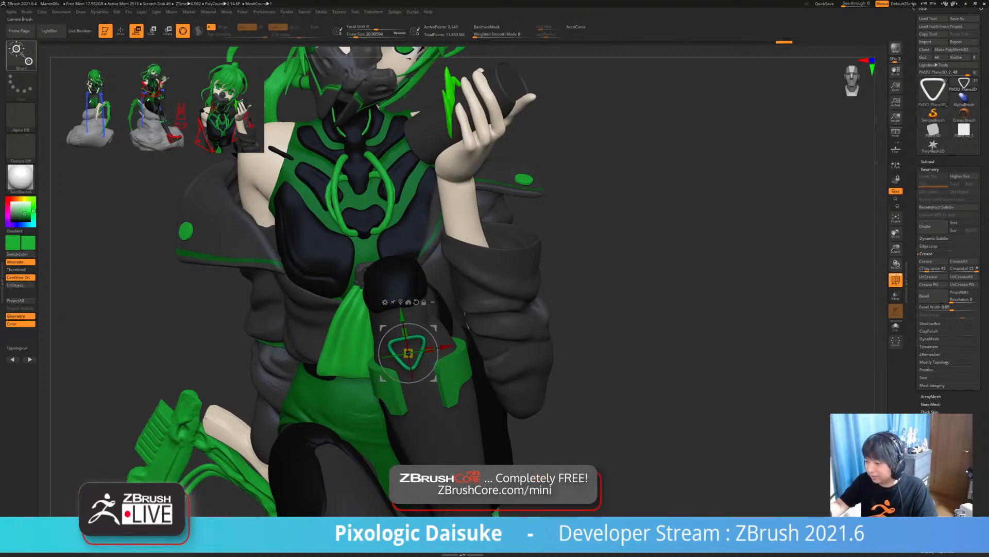
- Switch to the MatchMaker brush with a larger draw size to conform the triangular ring to the leg surface
click(21, 55)
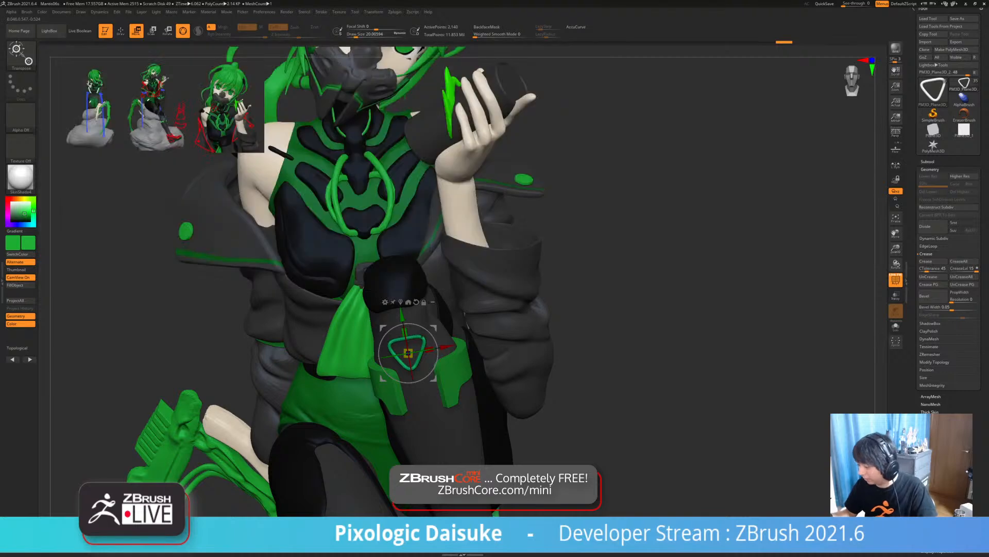
click(21, 55)
key(m)
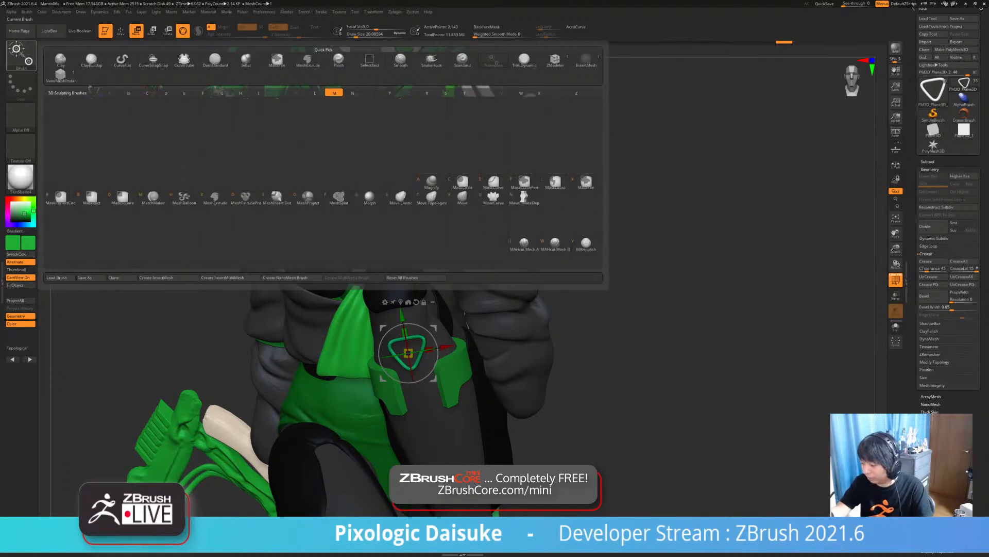
key(m)
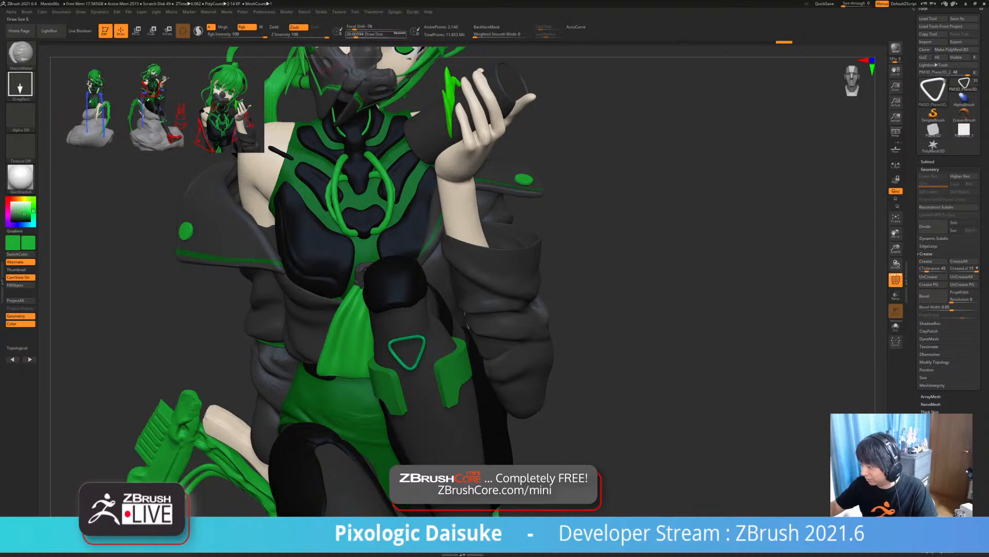
click(362, 34)
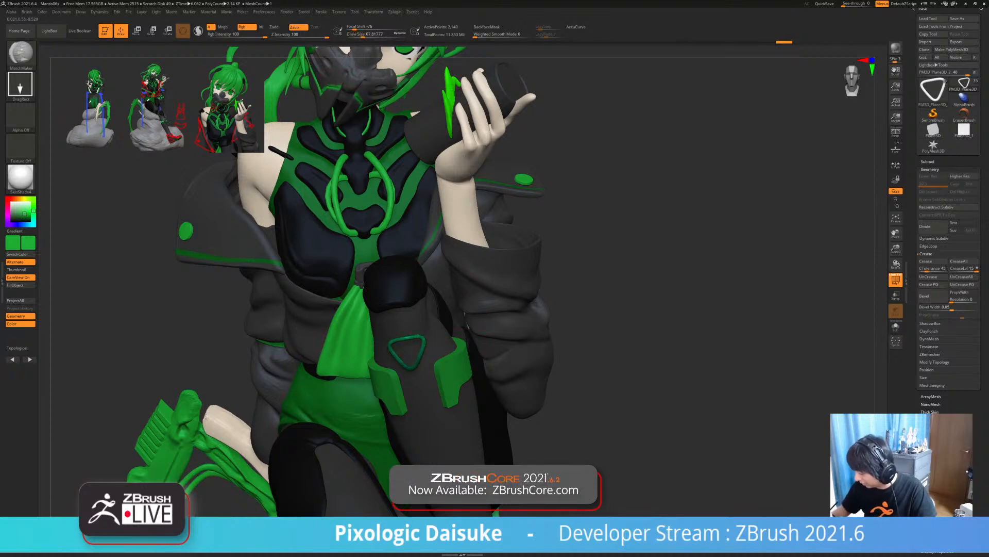
- Center the gizmo on the displaced ring, bring it back against the shin, and rotate it to follow the leg
key(w)
mouse_move(129, 232)
mouse_down()
mouse_move(229, 238)
mouse_move(272, 226)
mouse_move(326, 183)
mouse_up()
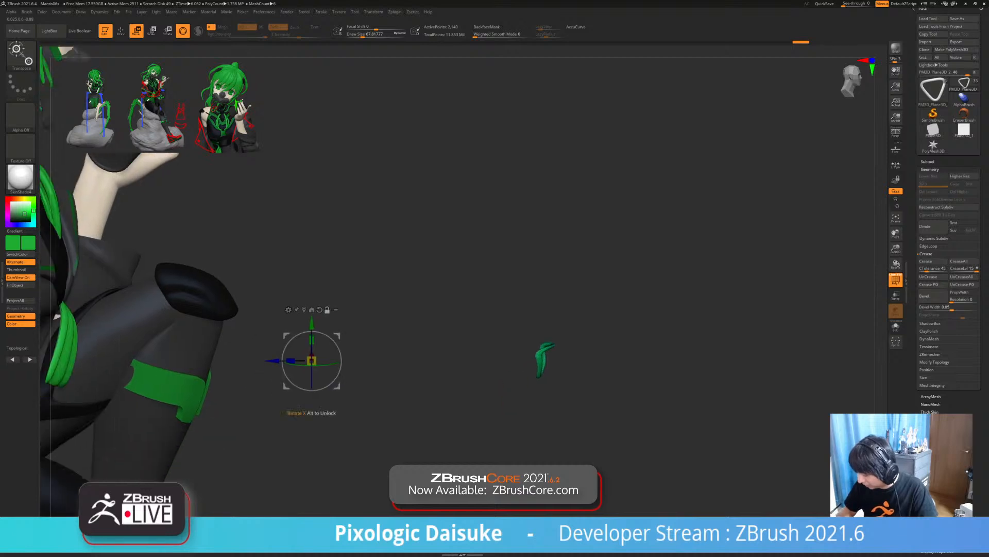
click(297, 309)
drag(522, 359, 187, 359)
drag(494, 309, 338, 325)
alt+drag(567, 309, 567, 392)
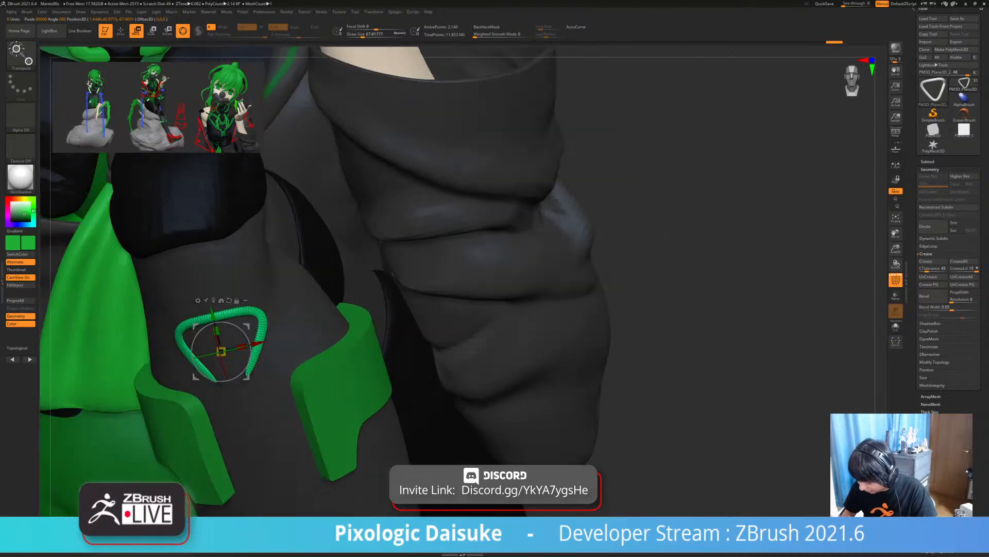
drag(747, 309, 587, 309)
drag(216, 399, 211, 356)
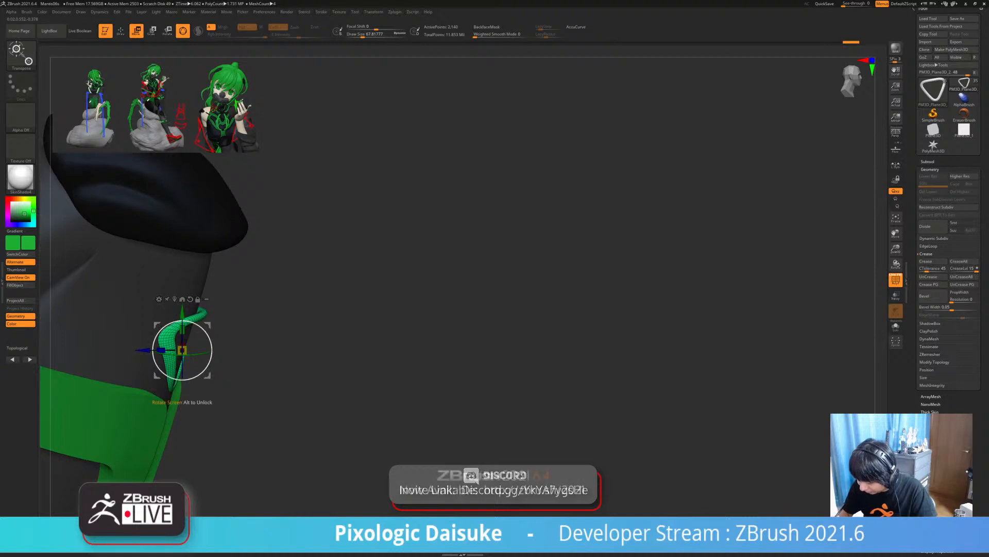
- Leave the transform gizmo for Draw mode and turn off the wireframe display on the triangular ring
mouse_move(288, 392)
ctrl+right_down()
mouse_move(288, 340)
mouse_move(242, 361)
mouse_move(196, 363)
mouse_move(232, 317)
mouse_move(232, 273)
ctrl+right_up()
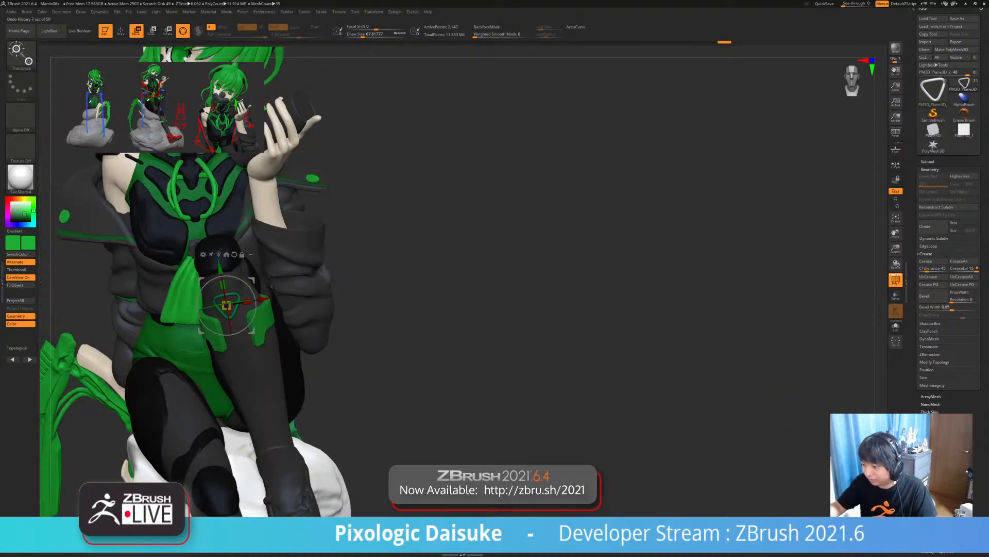
click(120, 31)
alt+right_drag(309, 355, 384, 306)
click(895, 280)
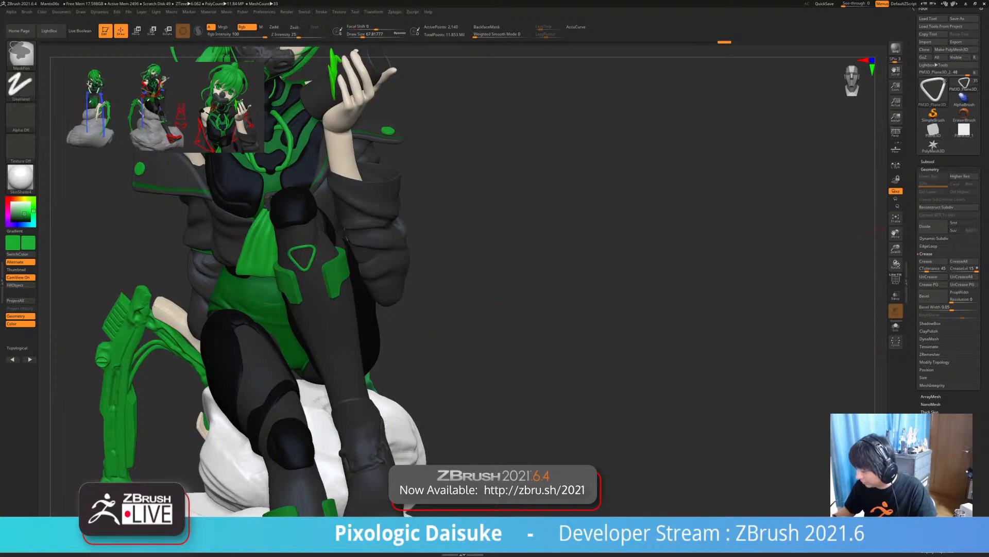
mouse_move(360, 360)
ctrl+right_down()
mouse_move(363, 276)
mouse_move(394, 261)
mouse_move(329, 263)
mouse_move(458, 260)
mouse_move(345, 268)
mouse_move(356, 413)
ctrl+right_up()
- Switch to the SnakeHook brush with a smaller draw size and refine the triangular ring's fit on the raised leg
click(21, 55)
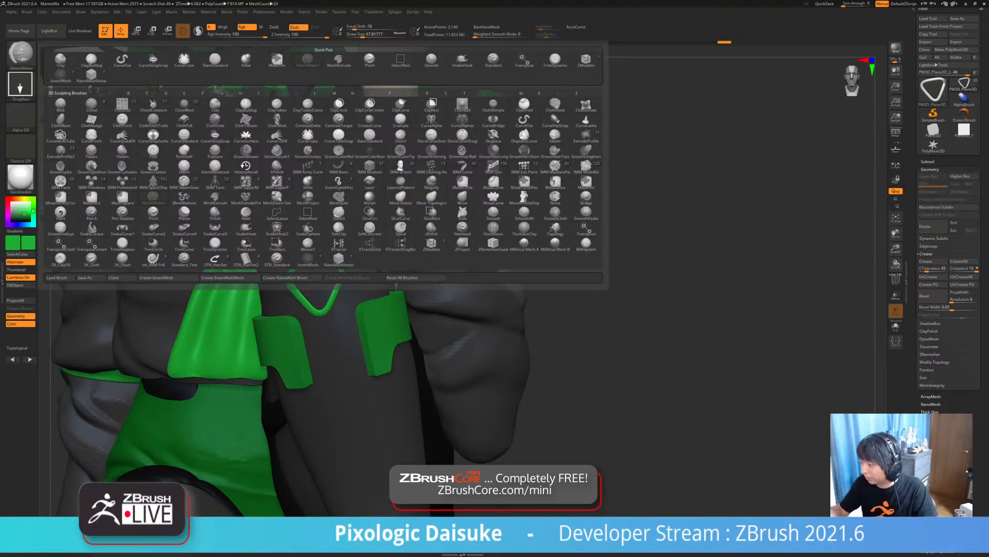
click(462, 60)
right_drag(268, 75, 381, 55)
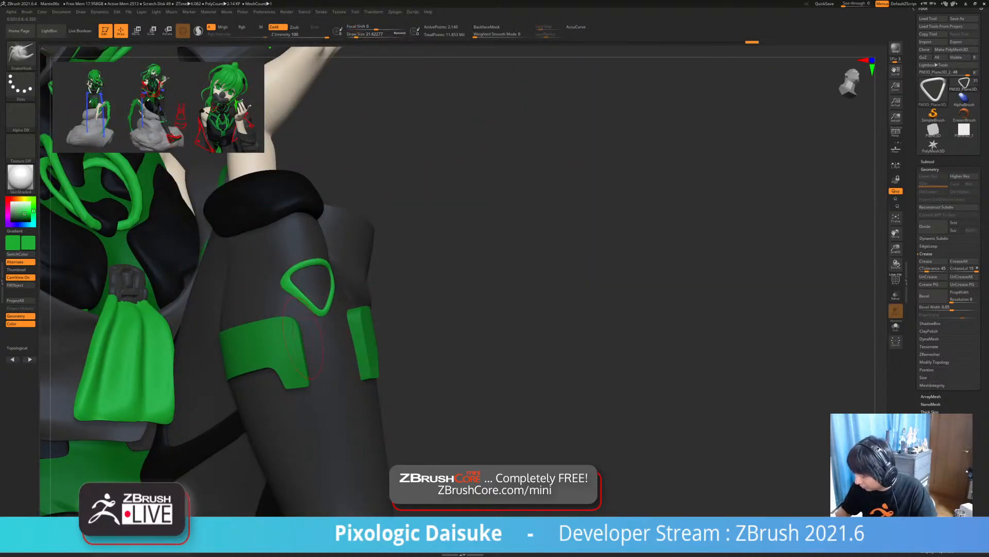
right_drag(304, 340, 232, 297)
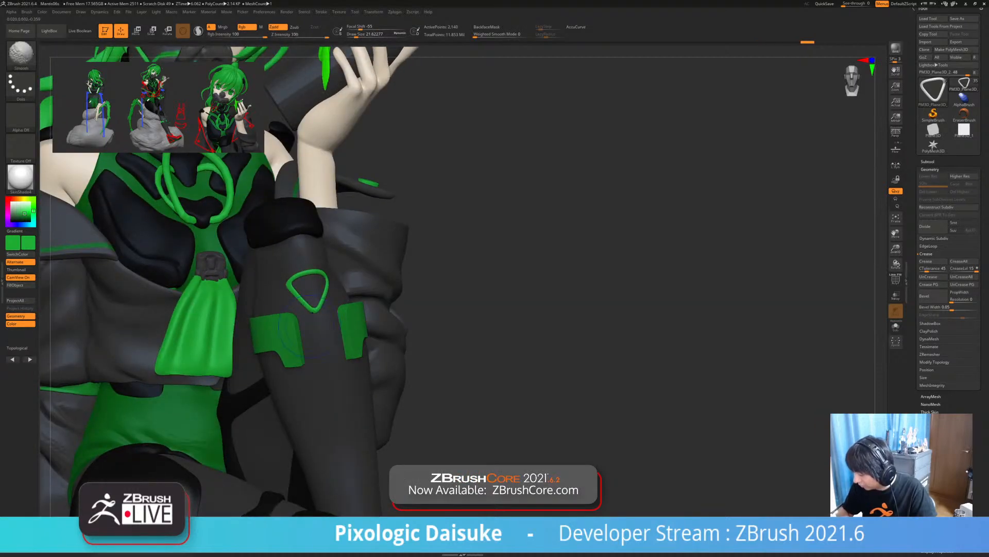
right_drag(304, 309, 269, 314)
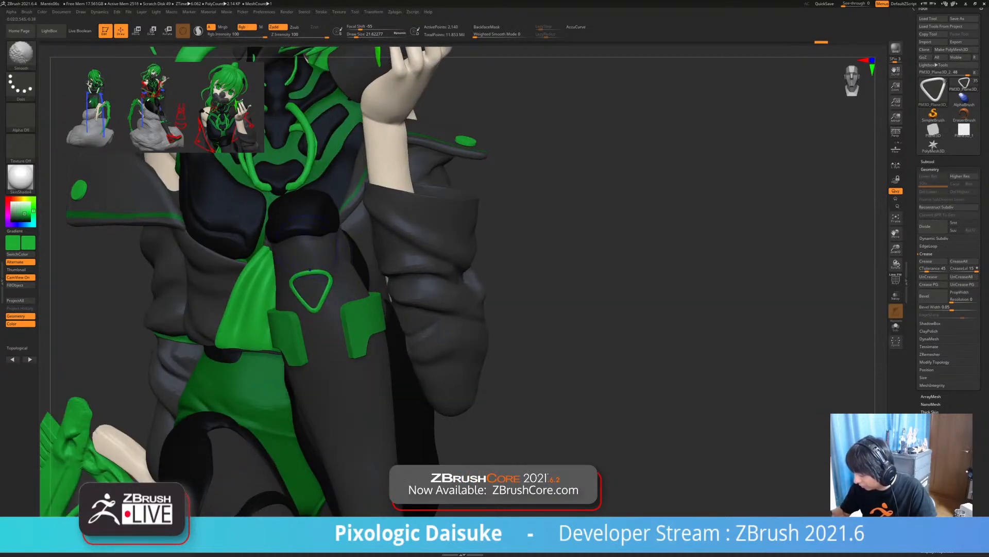
mouse_move(453, 428)
ctrl+right_down()
mouse_move(475, 364)
mouse_move(464, 318)
ctrl+right_up()
- Duplicate the triangular ring subtool, and undo the trial move of the copy toward the other leg
mouse_move(641, 338)
right_down()
mouse_move(652, 369)
mouse_move(639, 337)
mouse_move(667, 359)
mouse_move(652, 278)
mouse_move(670, 296)
mouse_move(783, 298)
right_up()
click(928, 161)
click(933, 335)
key(w)
drag(326, 213, 368, 331)
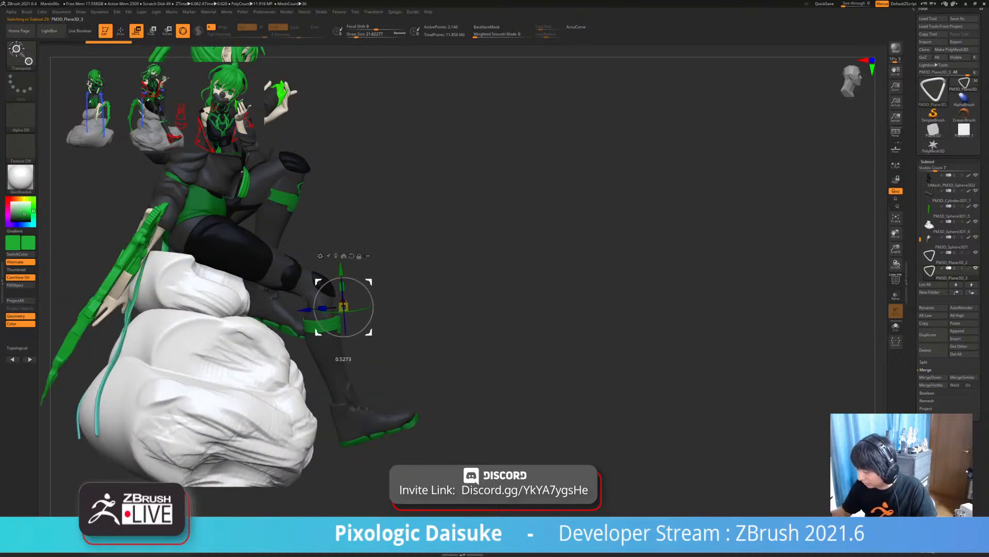
key(ctrl+z)
right_drag(670, 309, 567, 311)
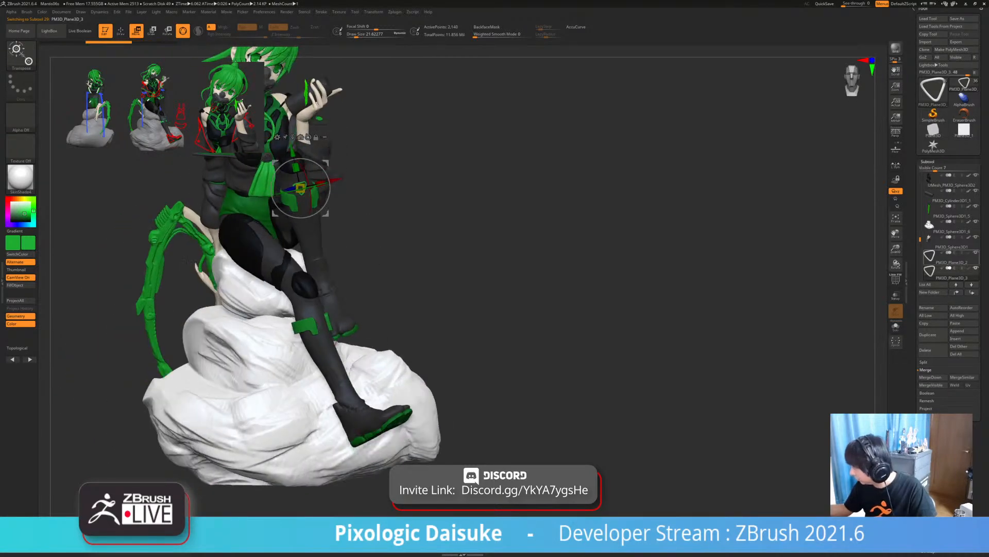
- Select the original ring subtool and step through its undo history to recover the flat ring from before it was conformed
click(952, 258)
shift+right_drag(670, 309, 732, 309)
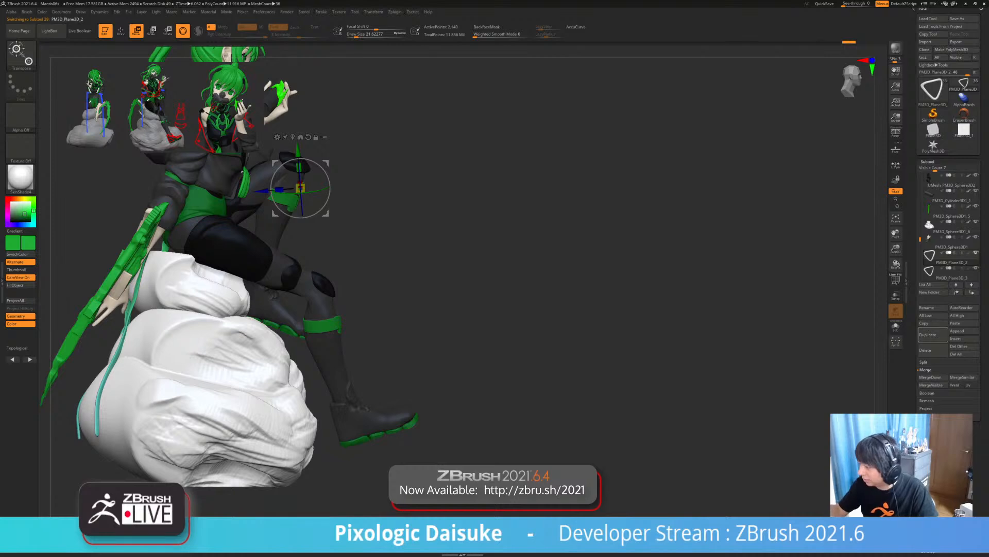
key(ctrl+z)
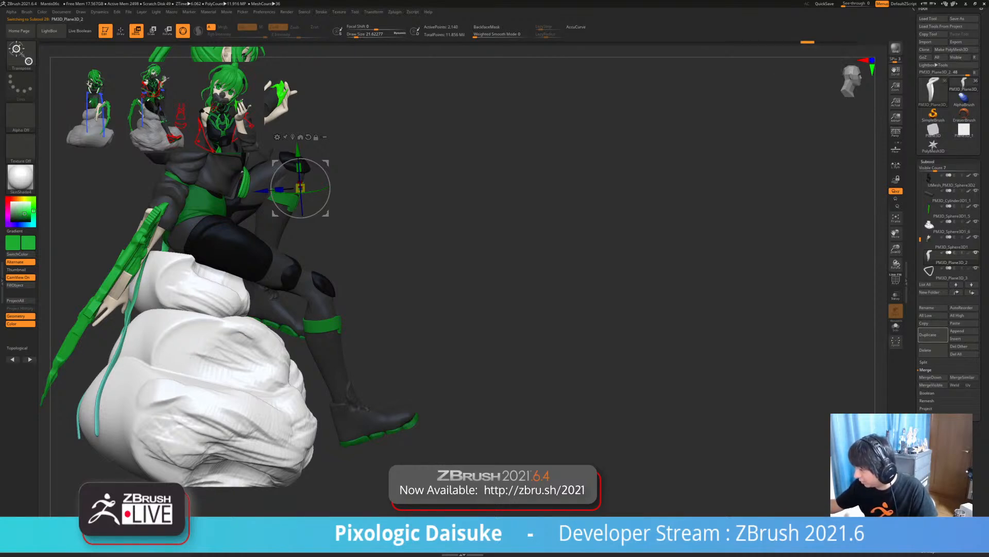
key(alt+s)
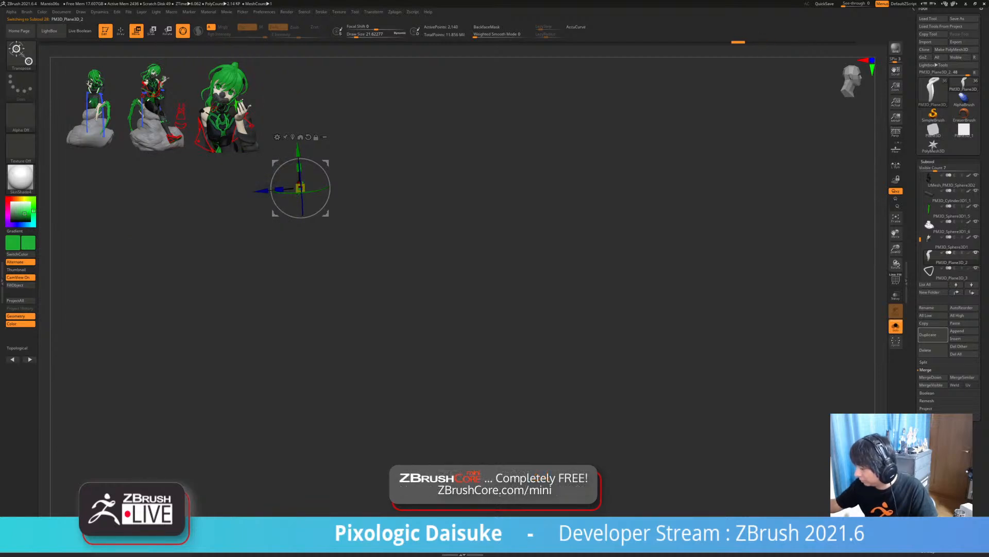
key(ctrl+z)
key(ctrl+z)
key(ctrl+z)
key(ctrl+z)
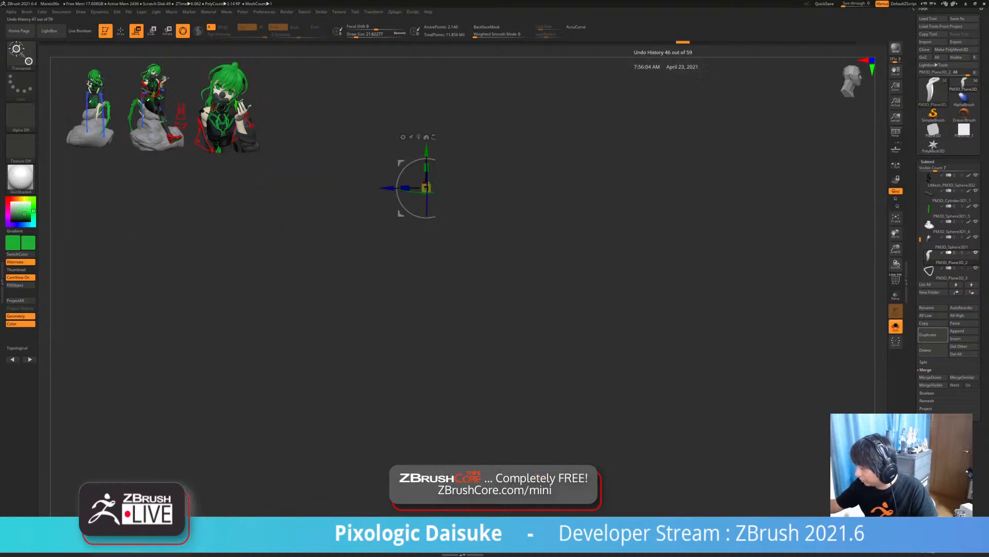
key(alt+s)
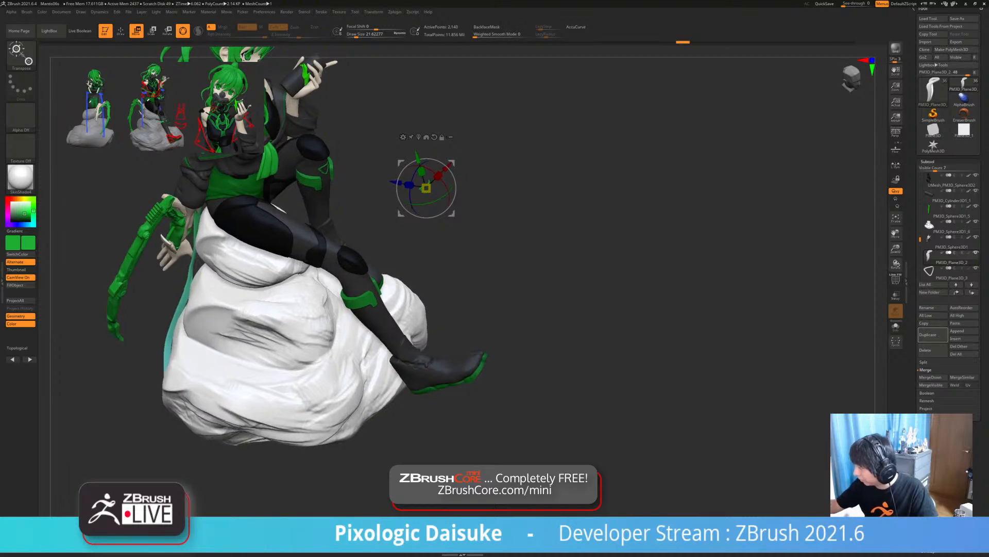
key(ctrl+z)
key(ctrl+z)
key(ctrl+z)
key(ctrl+z)
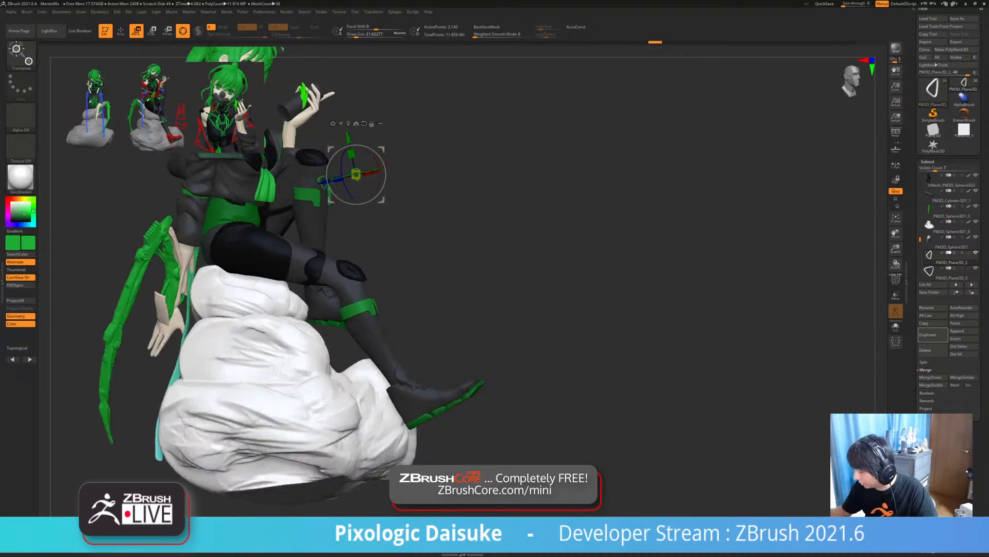
key(ctrl+shift+z)
key(ctrl+shift+z)
key(ctrl+shift+z)
key(ctrl+shift+z)
key(ctrl+shift+z)
key(ctrl+shift+z)
key(ctrl+shift+z)
key(ctrl+shift+z)
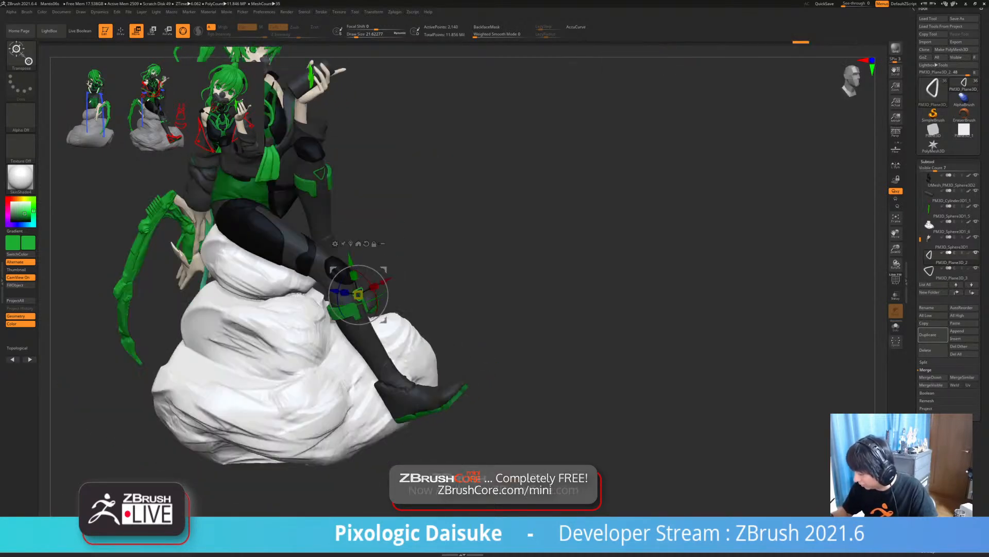
- Position the flat triangular ring on the lower leg's shin, between the knee pad and the green band
right_drag(495, 288, 416, 351)
alt+right_drag(413, 309, 362, 290)
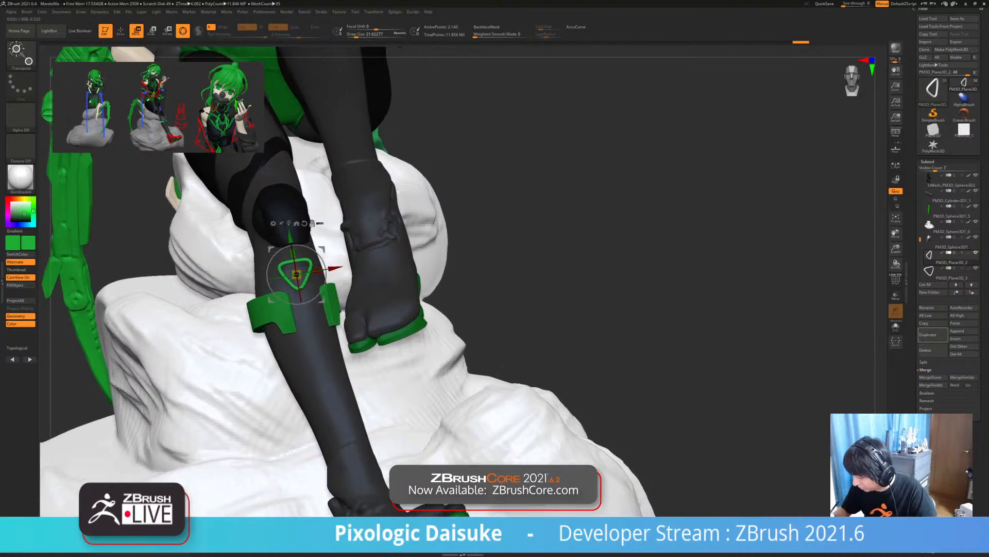
right_drag(464, 289, 434, 290)
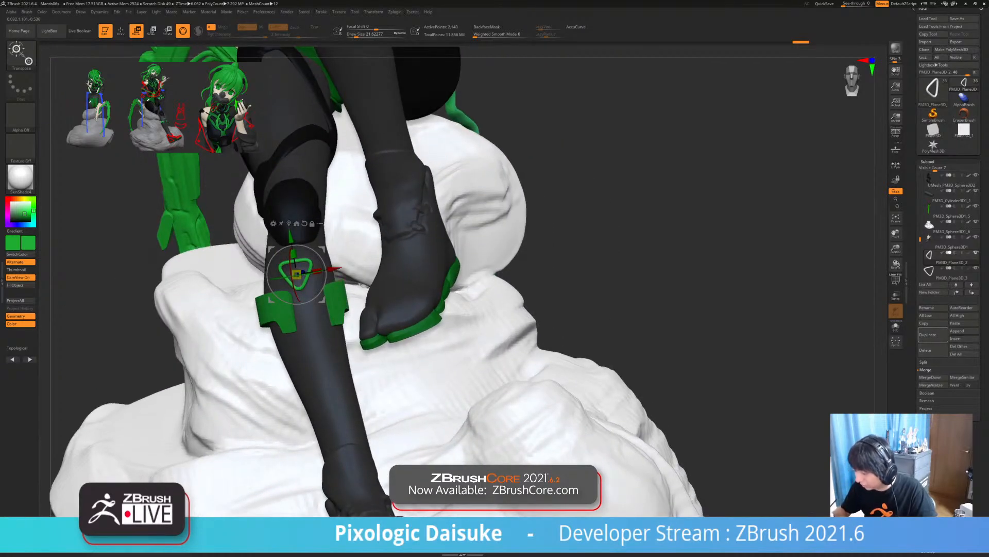
right_drag(307, 289, 311, 277)
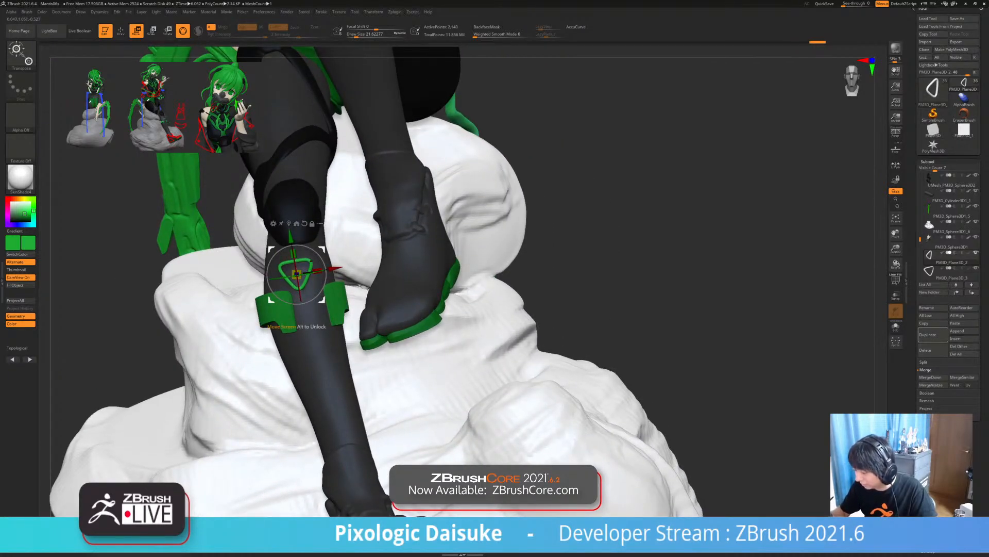
- Switch to the MatchMaker brush and conform the triangular ring to the lower leg's shin surface
key(q)
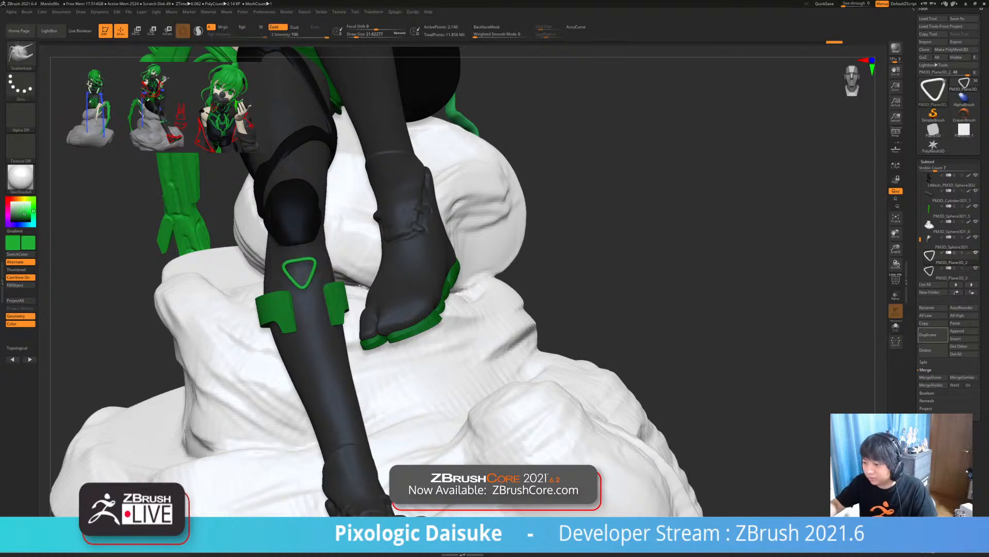
key(b)
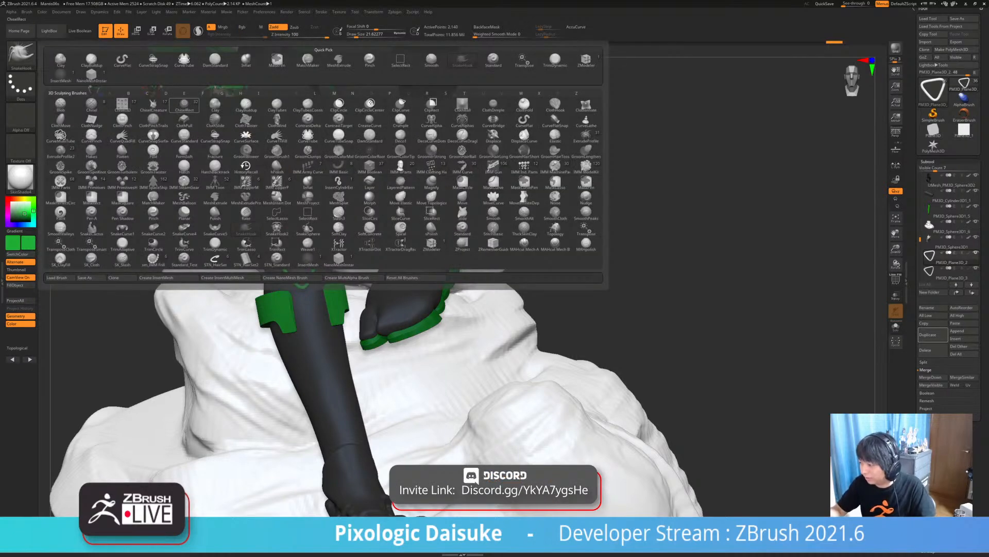
click(308, 58)
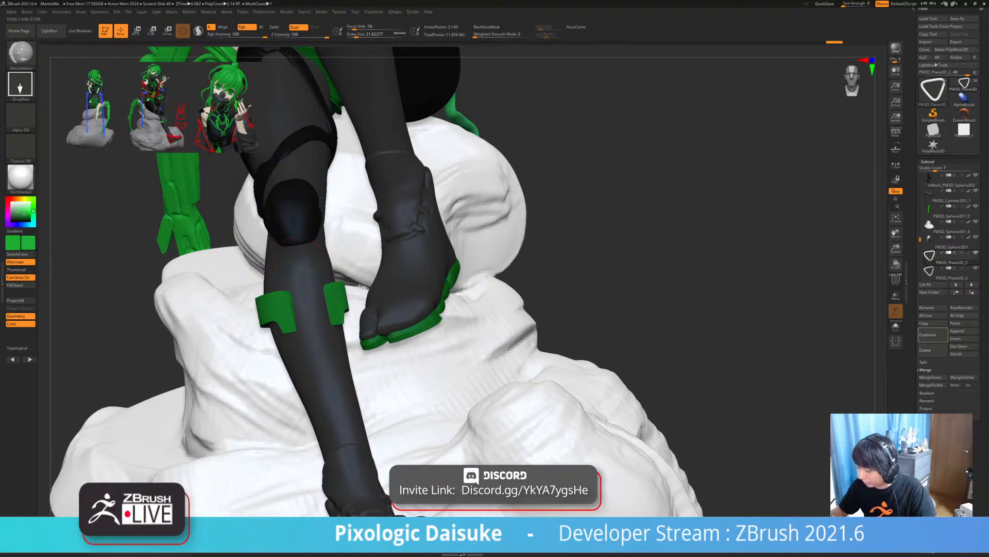
drag(295, 265, 301, 273)
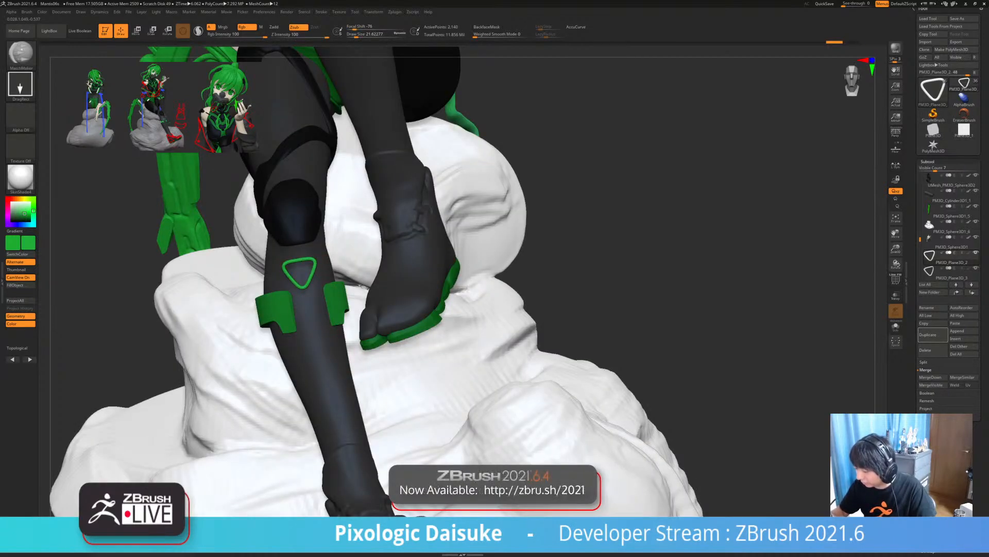
- Switch to the SnakeHook brush with a larger draw size and move the ring back against the lower leg's shin
click(21, 52)
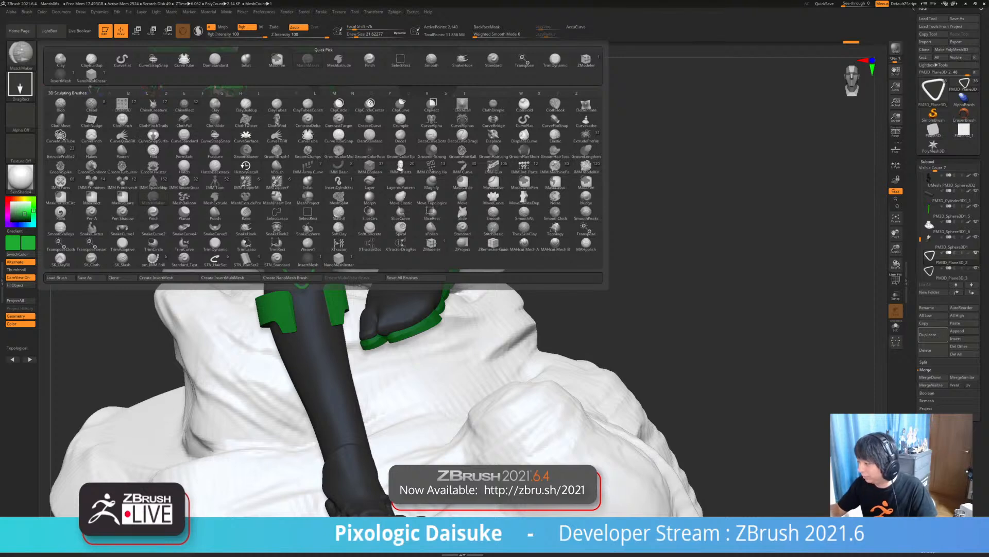
click(246, 228)
right_drag(392, 237, 577, 242)
key(w)
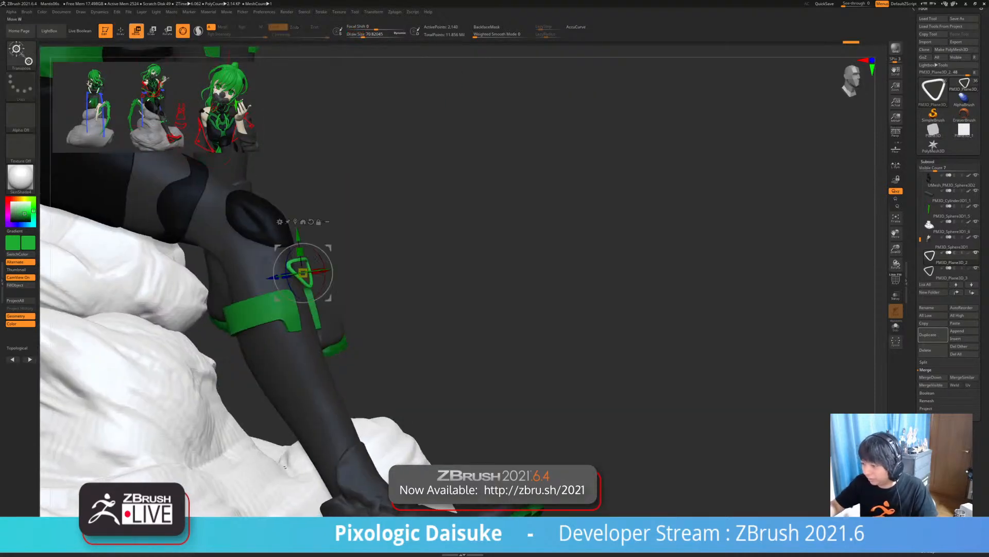
right_drag(331, 281, 392, 288)
drag(265, 273, 251, 273)
right_drag(494, 288, 301, 295)
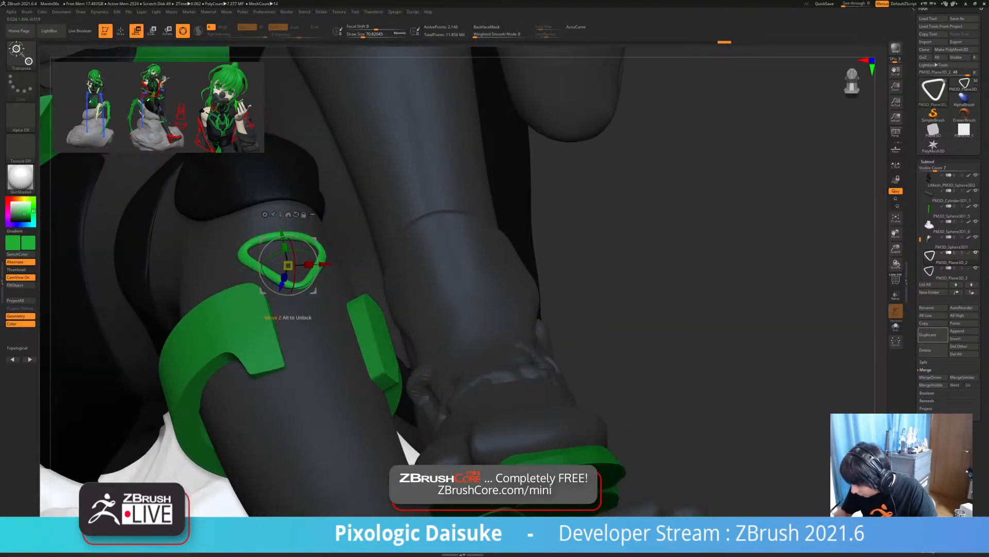
drag(283, 284, 283, 285)
key(q)
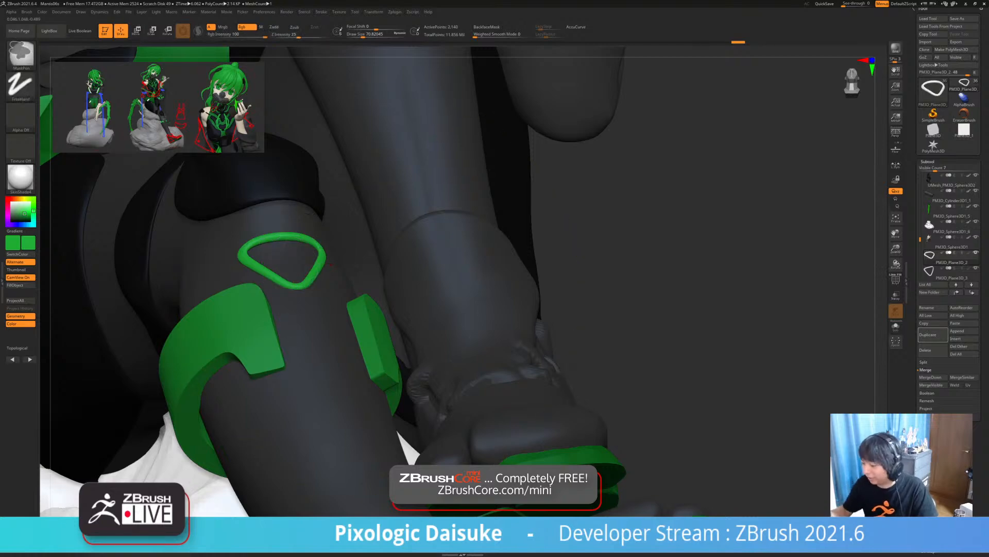
- Merge the lower leg's triangular ring down with the ring on the raised leg into one subtool
mouse_move(350, 351)
ctrl+right_down()
mouse_move(348, 296)
mouse_move(386, 416)
mouse_move(335, 309)
ctrl+right_up()
right_drag(335, 309, 396, 273)
alt+right_drag(364, 235, 338, 283)
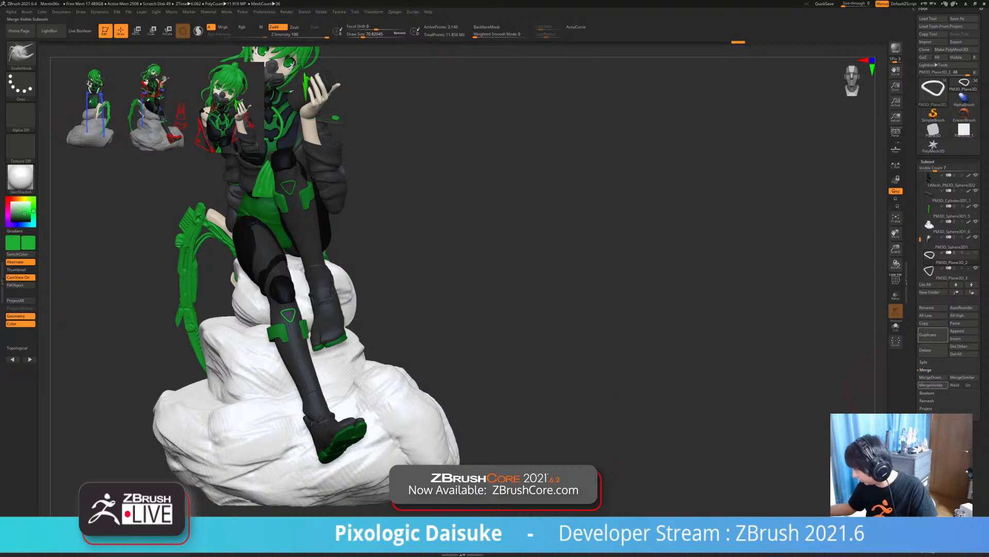
click(931, 377)
click(874, 392)
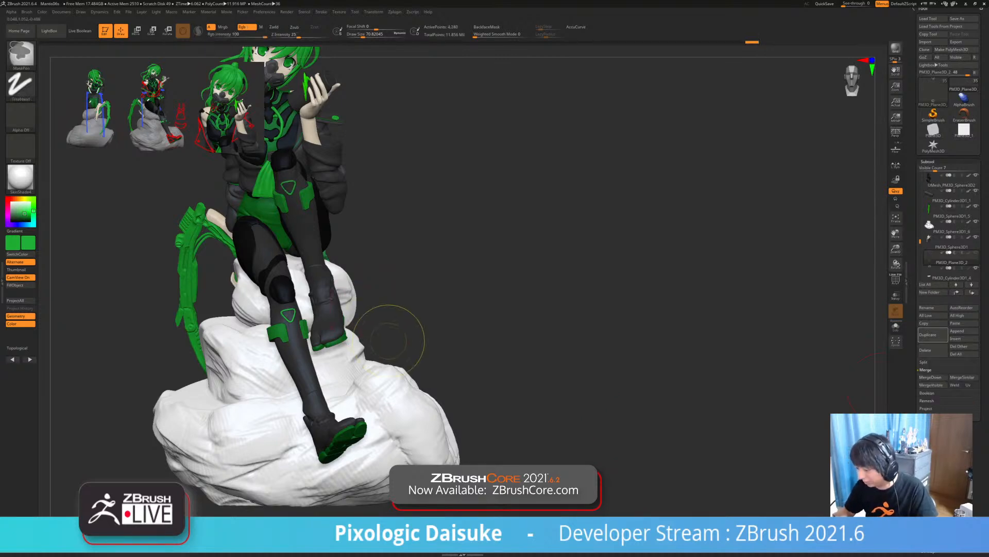
- Fill the merged rings with green, set the active color to white, and check the rings alone in Solo mode
right_drag(438, 309, 438, 284)
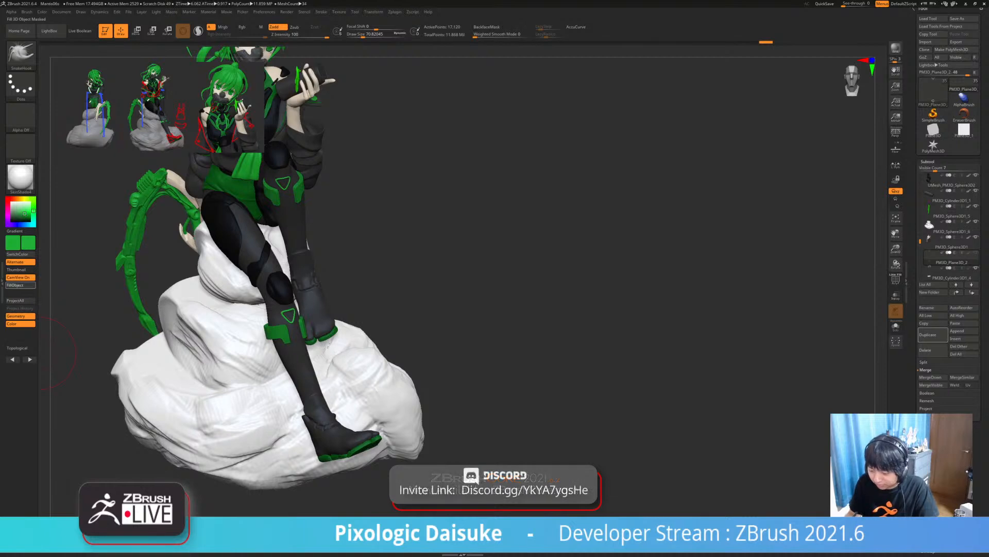
drag(13, 204, 9, 200)
alt+right_drag(503, 327, 459, 370)
click(896, 327)
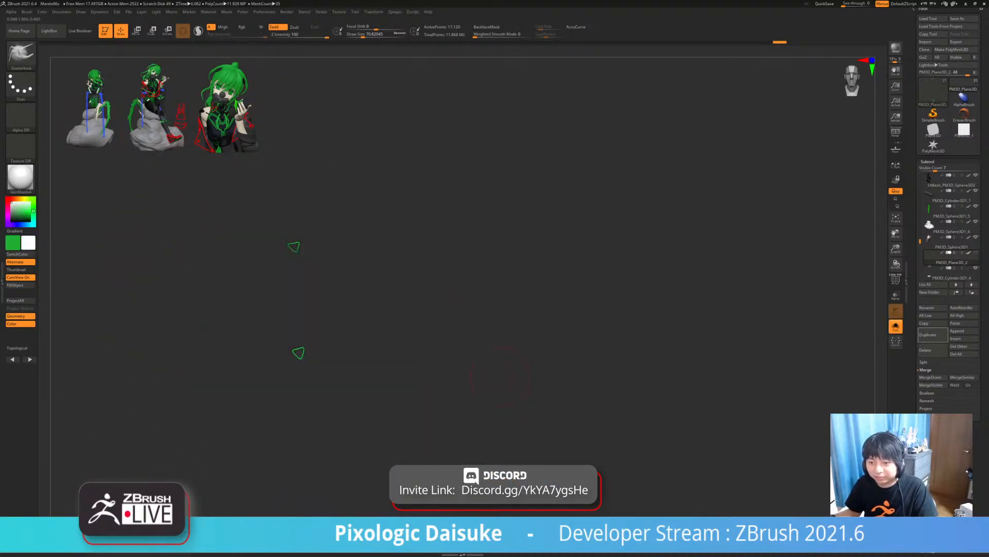
click(895, 326)
right_drag(475, 412, 498, 361)
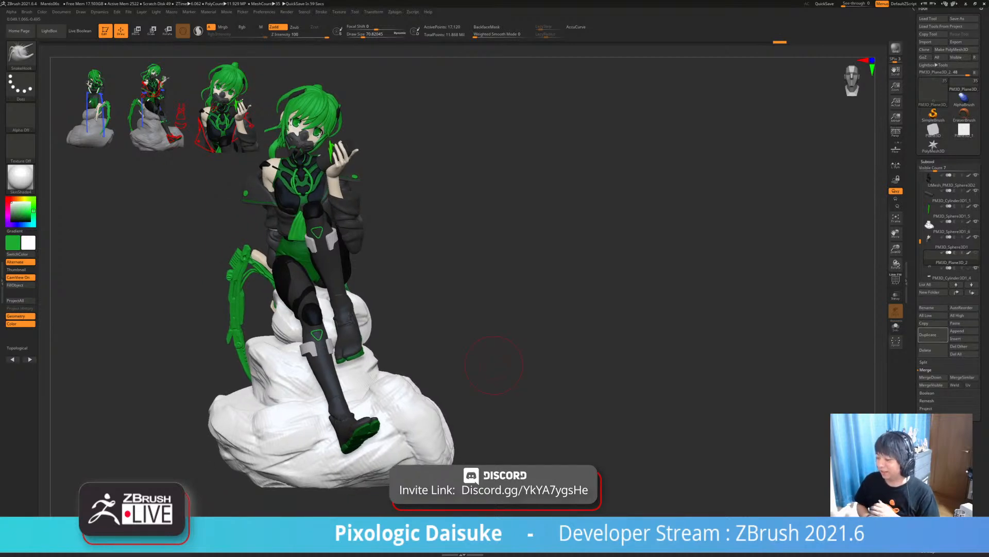
- Insert a cube as a new subtool and scale it along one axis into a thin upright slab
alt+right_drag(495, 365, 555, 366)
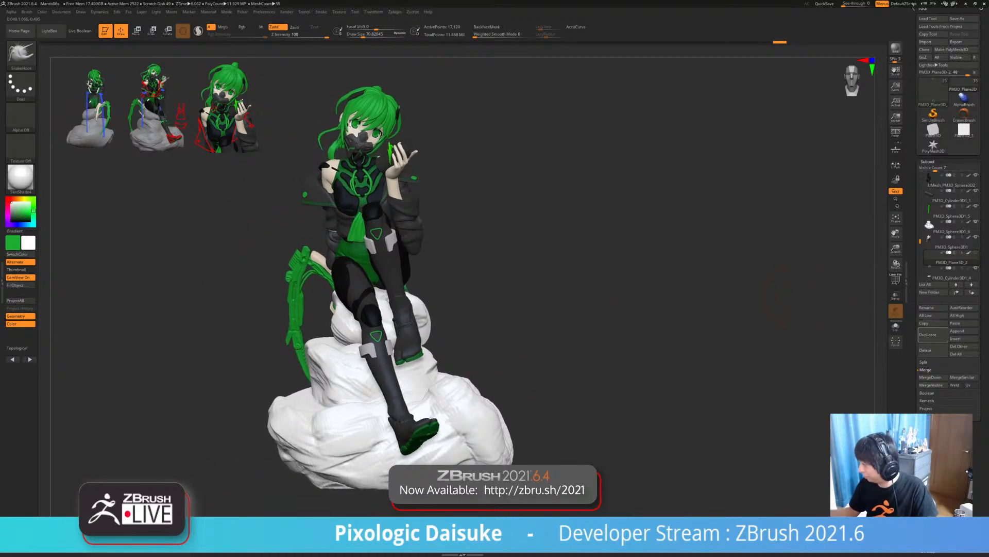
click(964, 338)
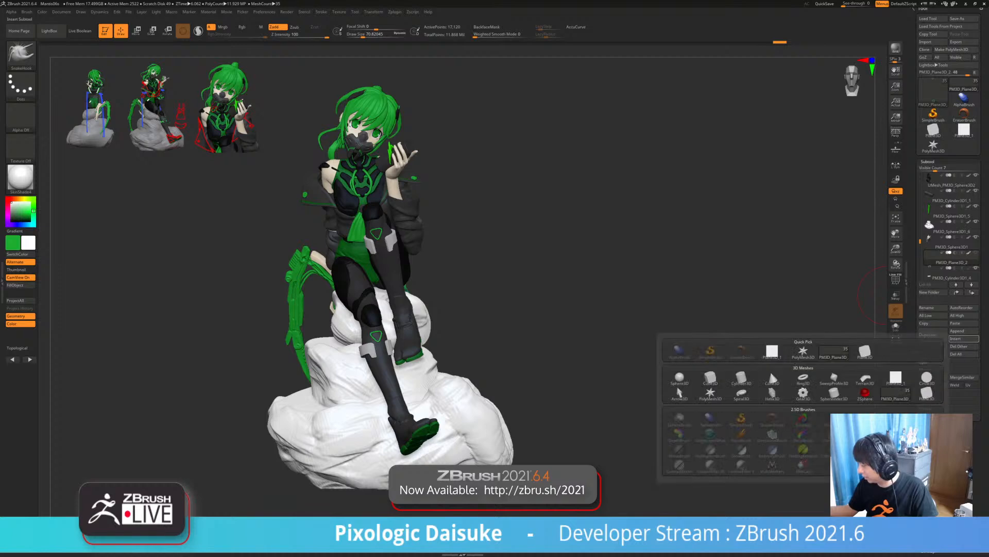
click(768, 370)
ctrl+right_drag(538, 405, 582, 373)
key(e)
drag(349, 246, 346, 247)
right_drag(583, 374, 598, 369)
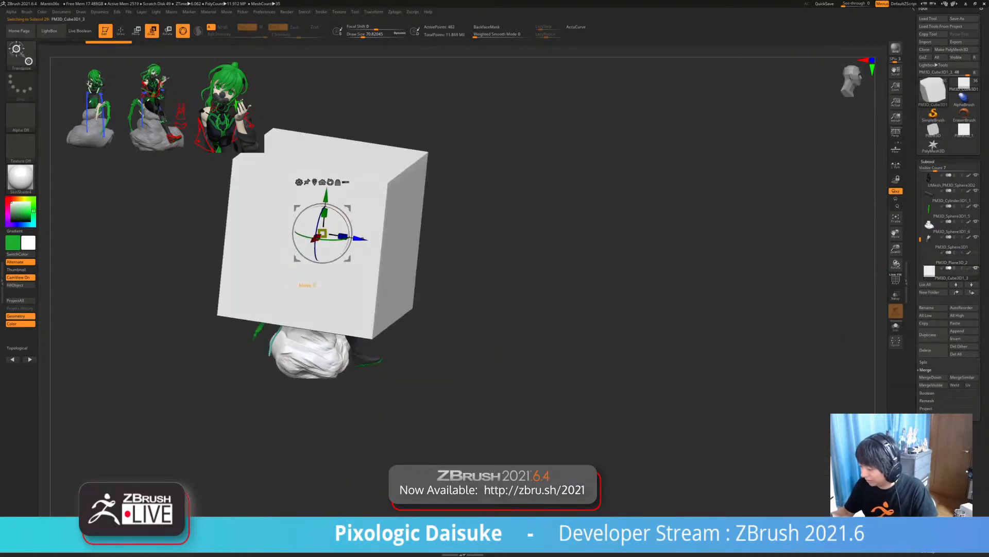
drag(343, 236, 324, 235)
right_drag(582, 356, 559, 356)
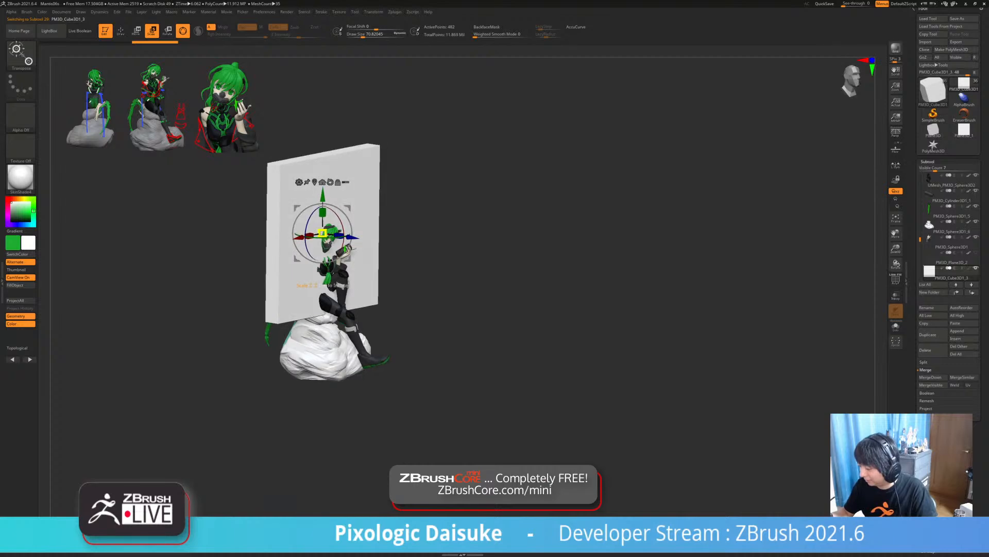
- Scale the slab down uniformly and move it down in front of the rock base, beside the lower foot
drag(323, 234, 304, 250)
drag(348, 209, 351, 335)
ctrl+right_drag(546, 319, 559, 366)
drag(333, 367, 404, 411)
right_drag(578, 361, 459, 361)
alt+right_drag(542, 360, 515, 350)
key(q)
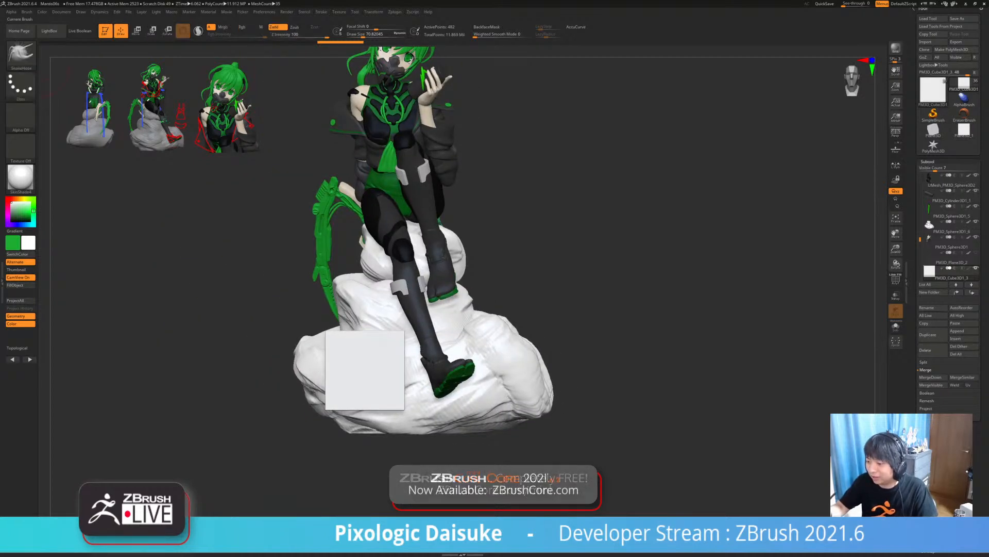
- Try to conform the unsubdivided slab to the rock with the MatchMaker brush
click(21, 55)
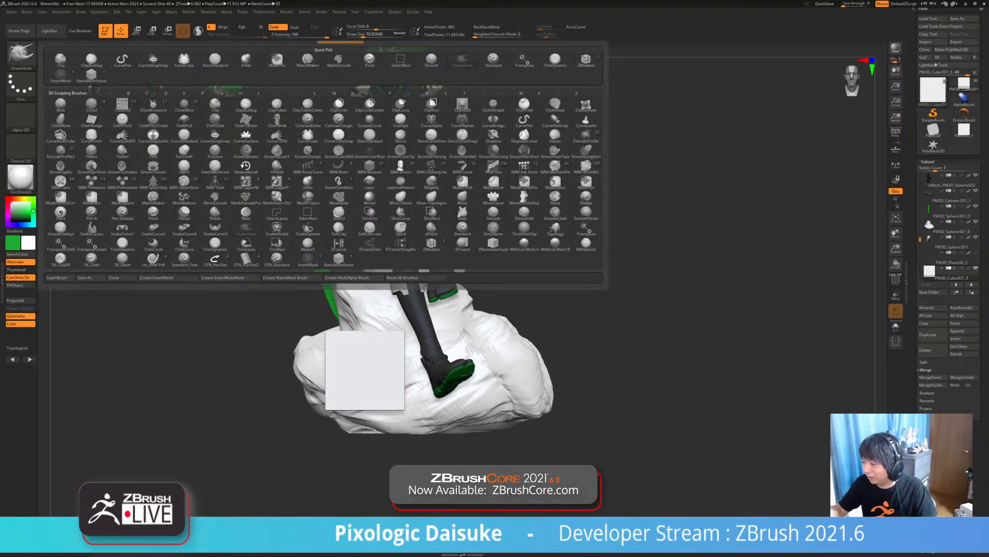
click(308, 60)
drag(365, 370, 390, 403)
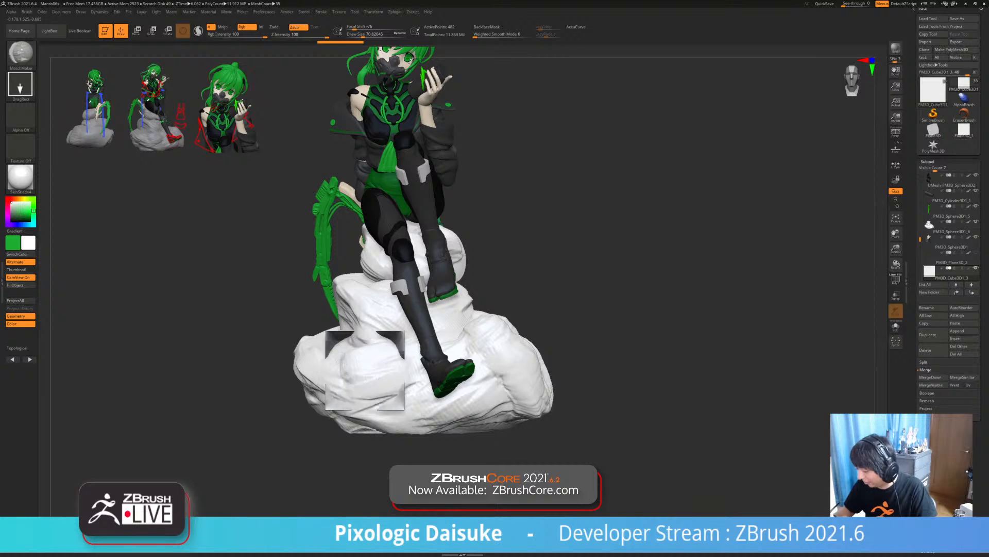
key(ctrl+z)
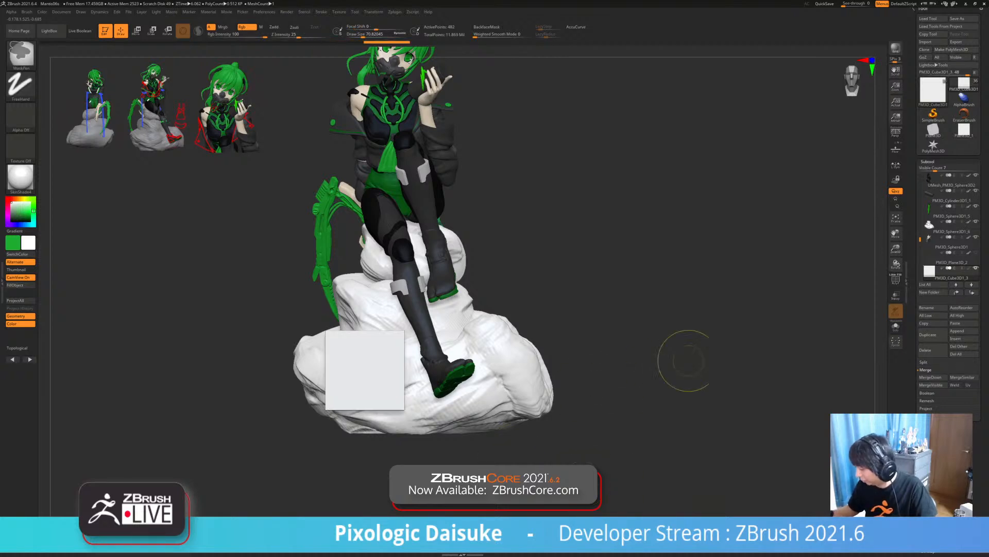
- Subdivide the slab with its polyframe shown, and conform it to the rock surface with MatchMaker
click(895, 280)
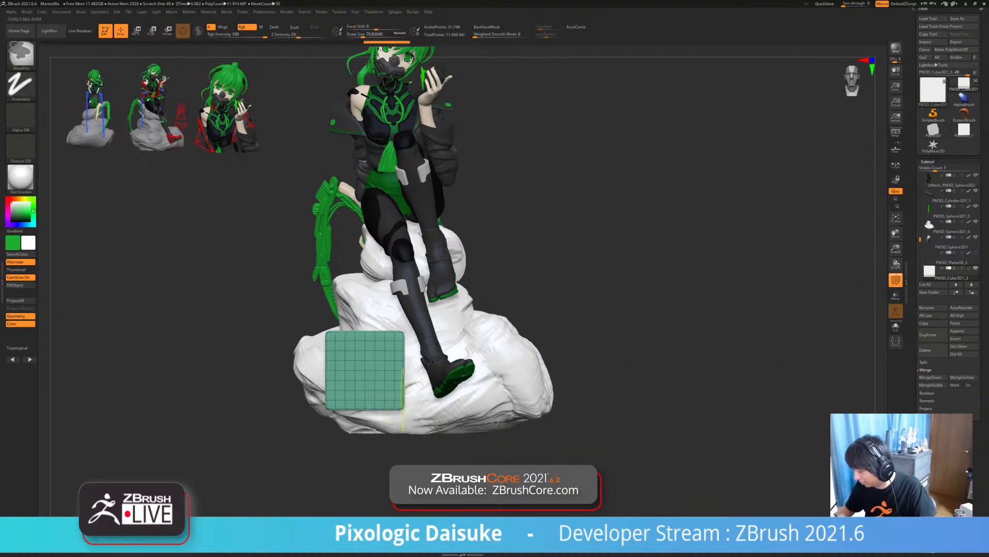
key(ctrl+d)
drag(365, 371, 374, 382)
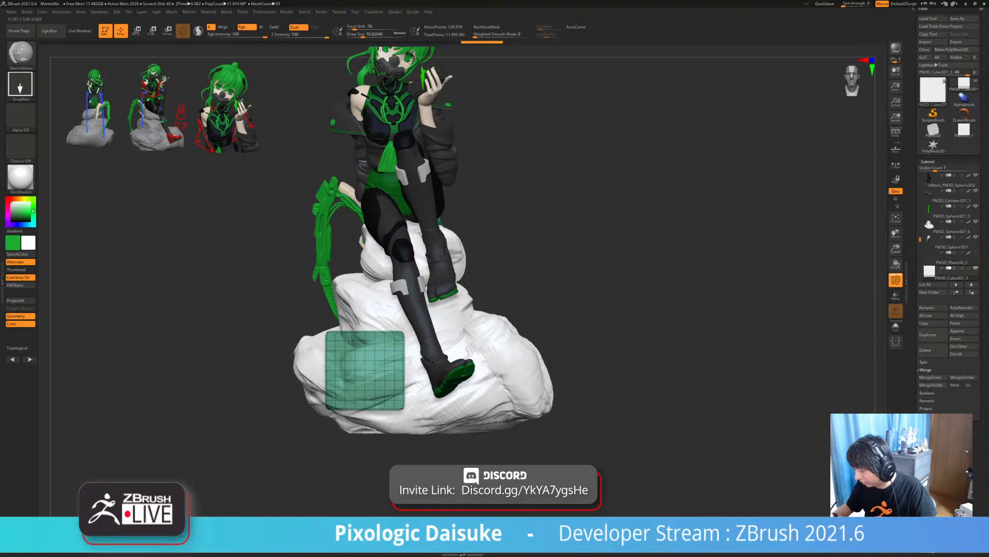
drag(608, 330, 827, 289)
click(896, 280)
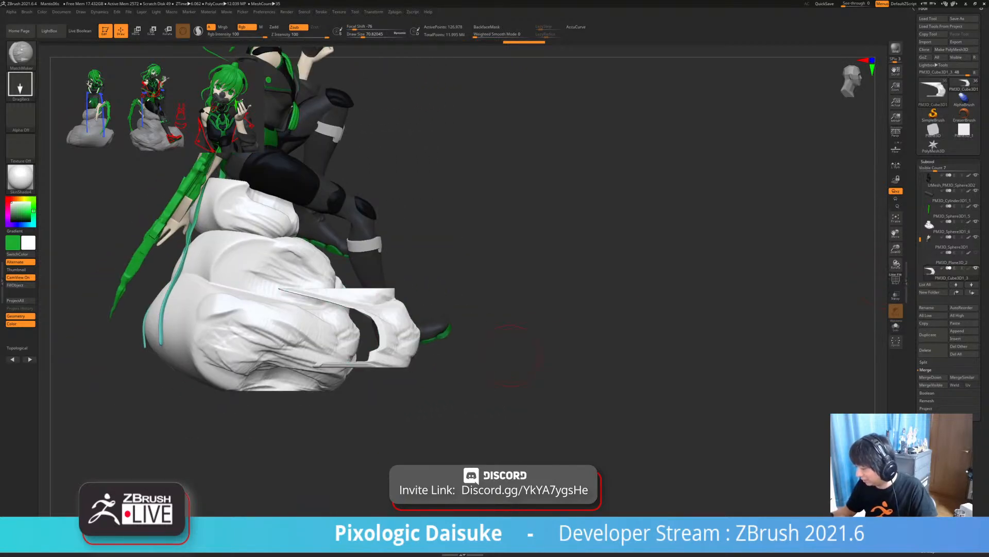
- Move the matched slab back along its depth axis until it sits against the rock
drag(633, 154, 536, 314)
key(w)
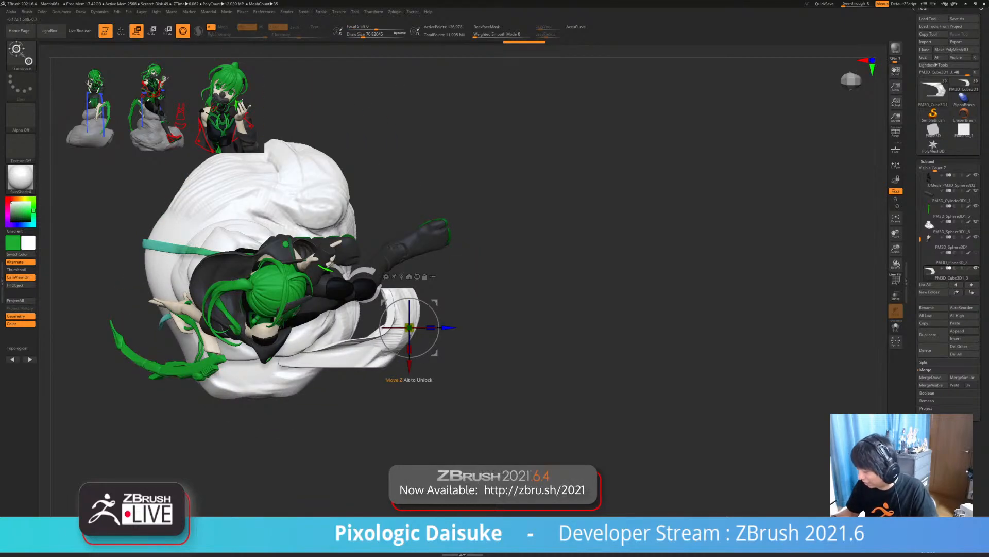
drag(430, 327, 395, 327)
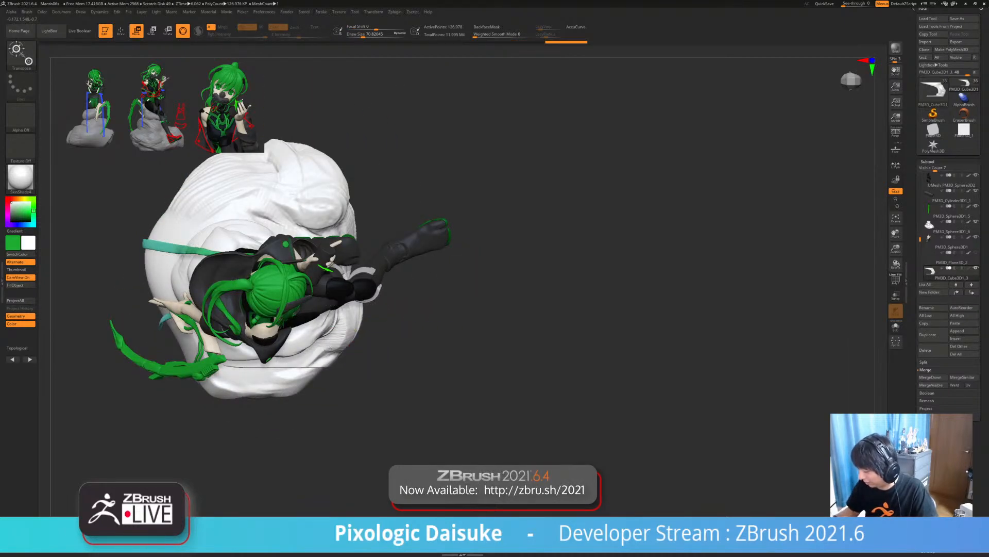
right_drag(536, 314, 557, 268)
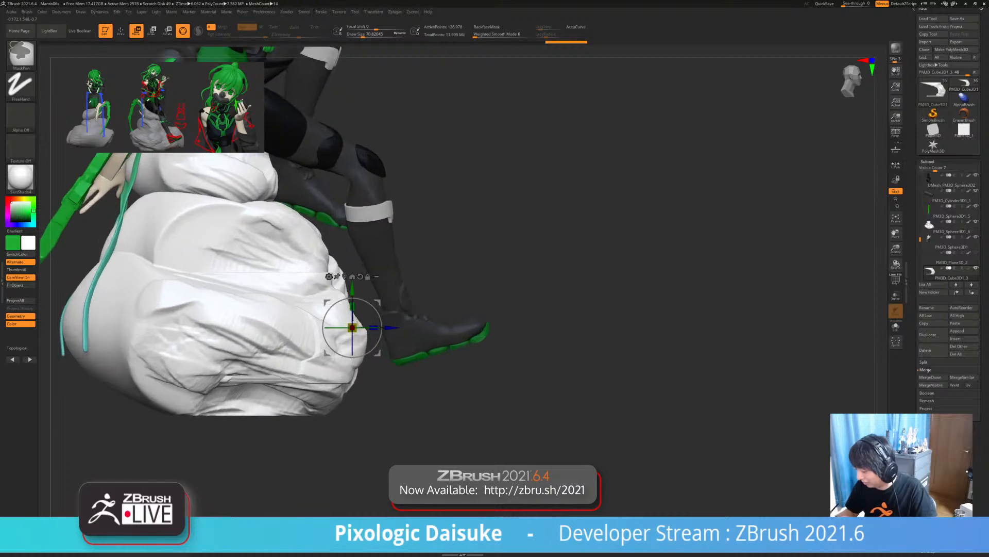
right_drag(356, 380, 277, 384)
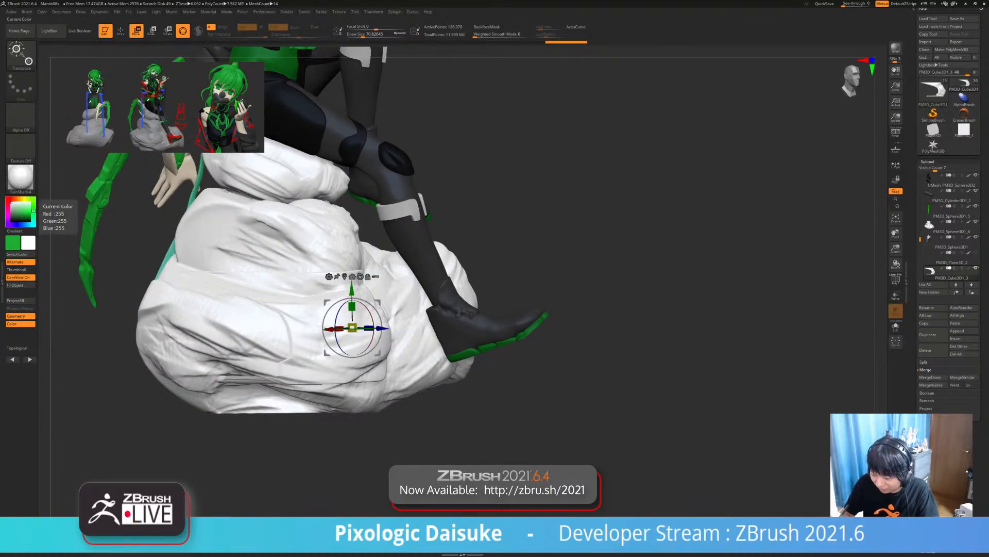
- Color the matched slab green and set the active color back to white
click(20, 254)
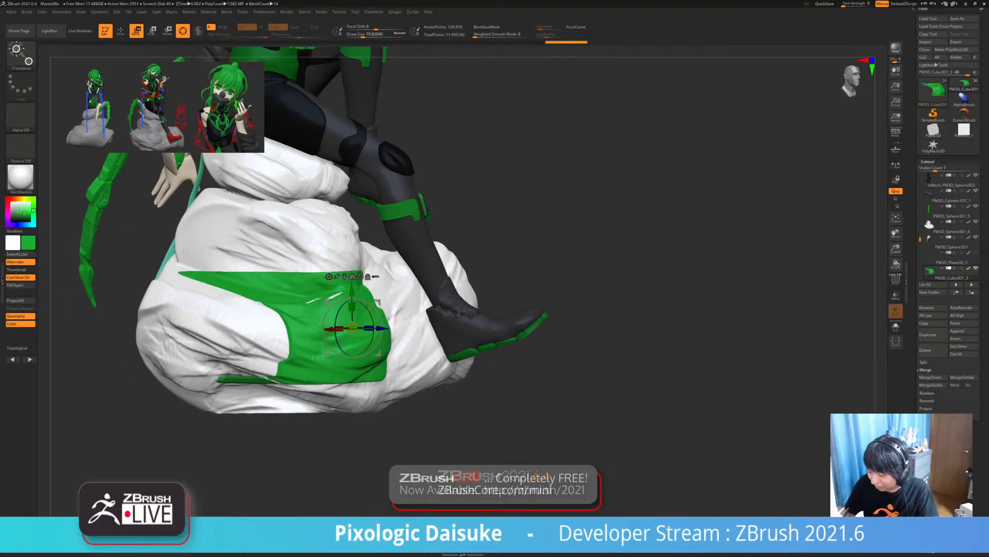
drag(18, 208, 12, 201)
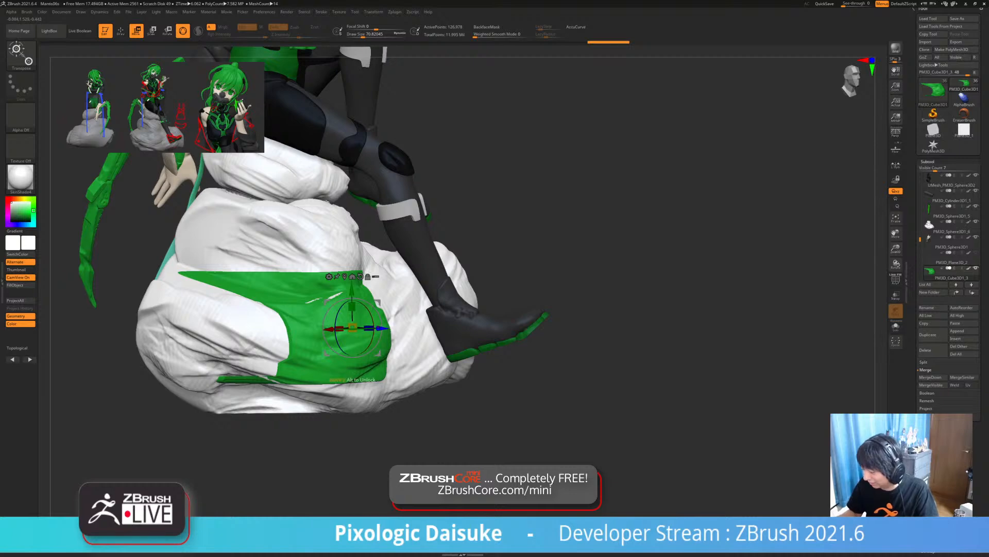
drag(644, 268, 577, 329)
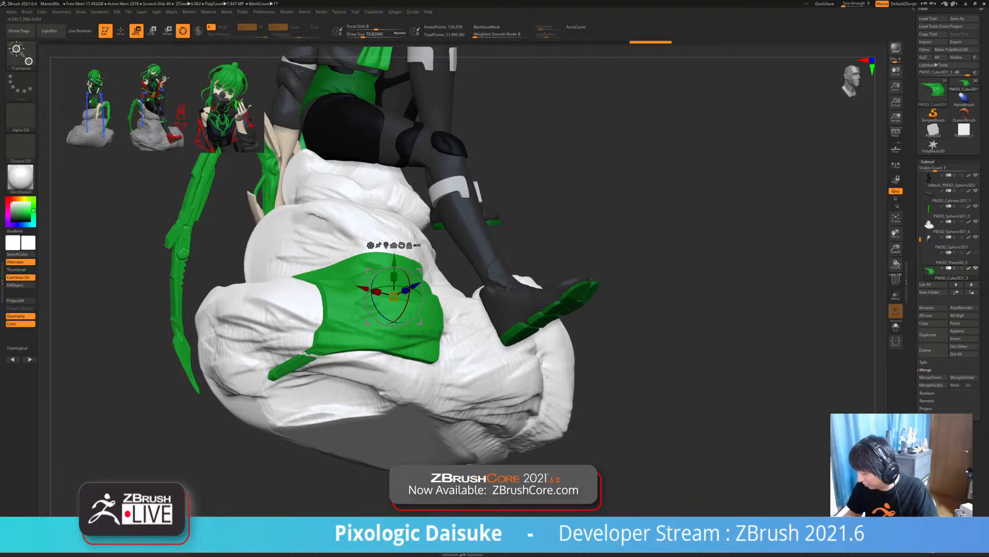
- Undo the slab's green coloring, its move and its MatchMaker projection
key(ctrl+z)
key(ctrl+z)
key(ctrl+z)
key(ctrl+z)
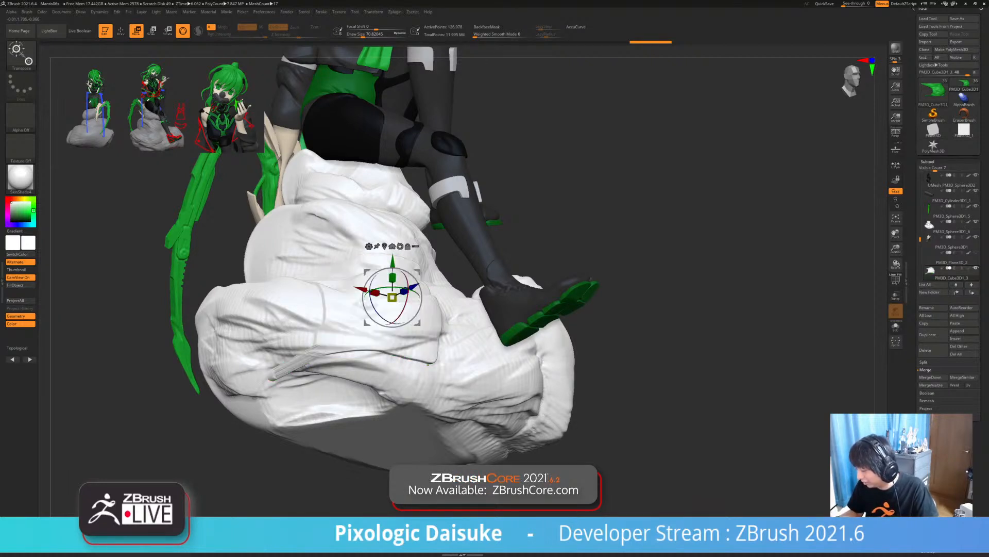
key(ctrl+z)
mouse_move(479, 337)
alt+right_down()
mouse_move(437, 346)
mouse_move(409, 375)
alt+right_up()
drag(414, 281, 408, 284)
- Select MatchMaker again and try to conform the flat slab to the rock from a near-front view
key(b)
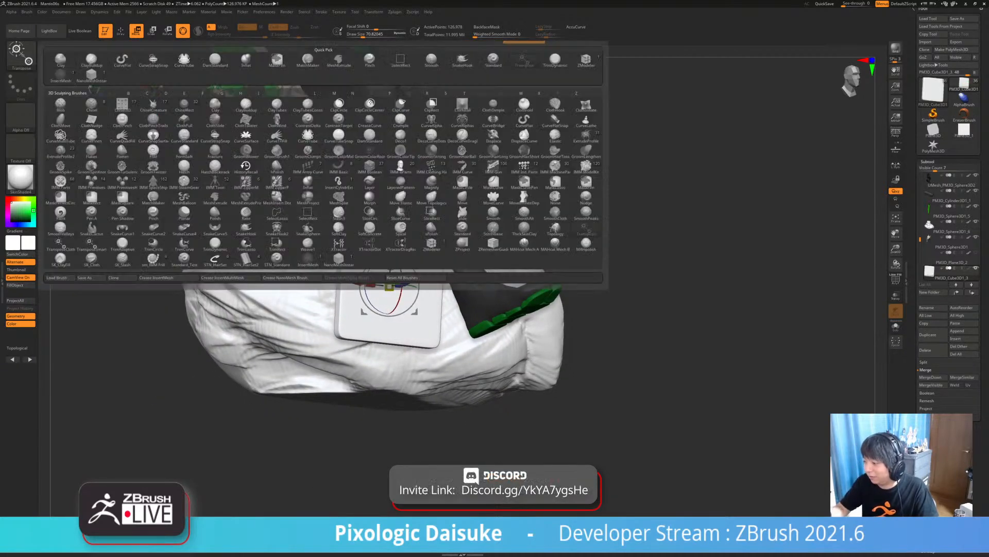
click(308, 60)
right_drag(518, 205, 499, 223)
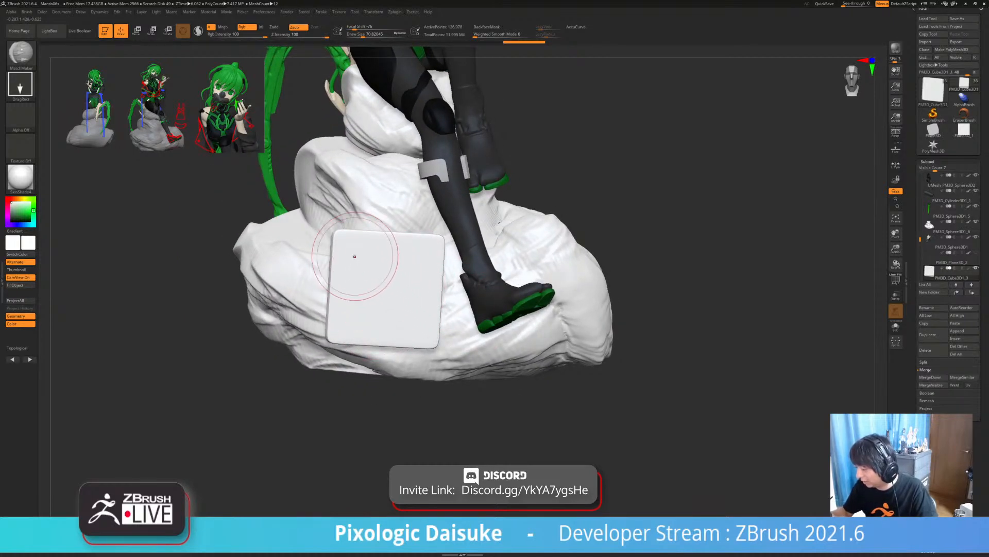
drag(369, 270, 450, 355)
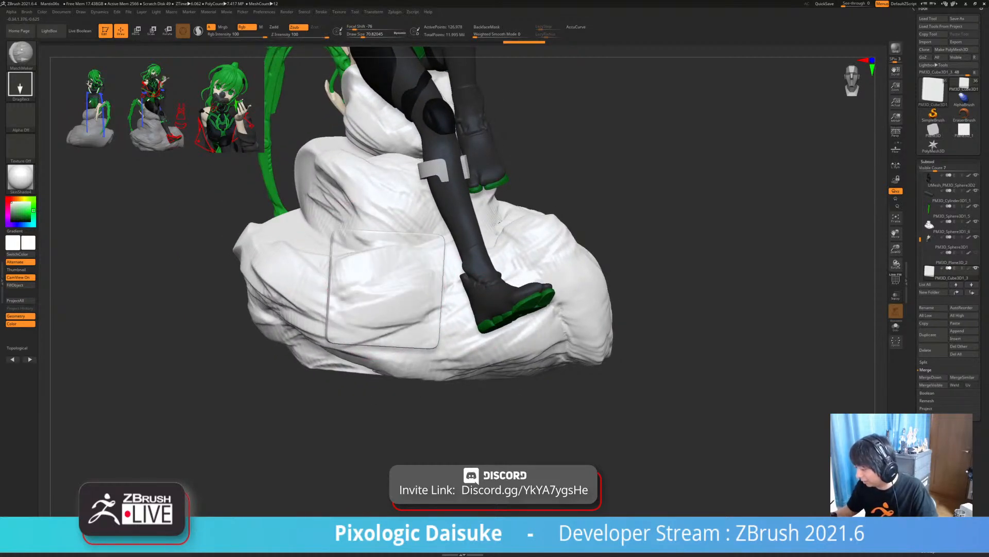
key(ctrl+z)
- Try matching the slab to the rock again and shifting it with the gizmo, and undo the changes
drag(386, 287, 607, 465)
key(w)
mouse_move(288, 291)
right_down()
mouse_move(402, 300)
mouse_move(400, 309)
right_up()
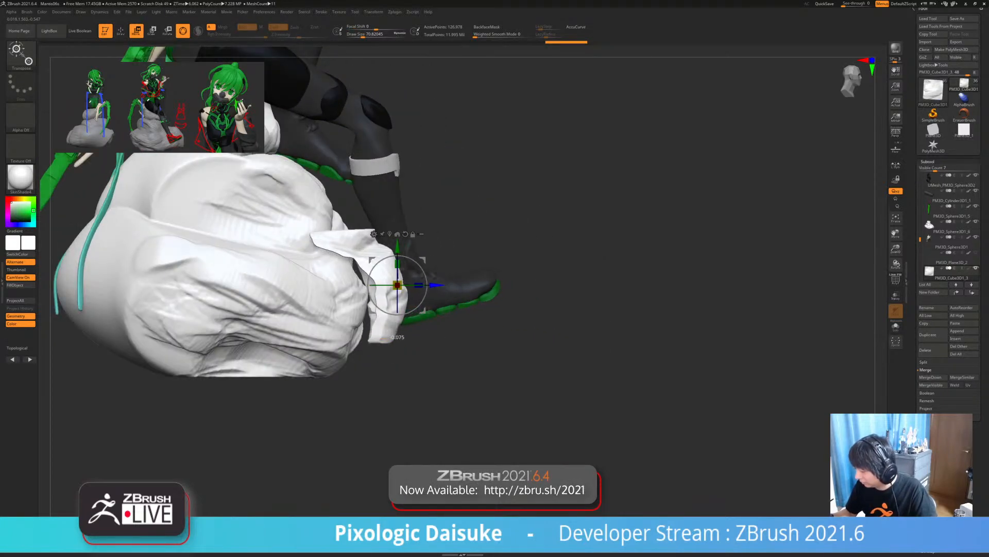
right_drag(335, 301, 268, 323)
drag(374, 301, 419, 325)
right_drag(397, 325, 399, 353)
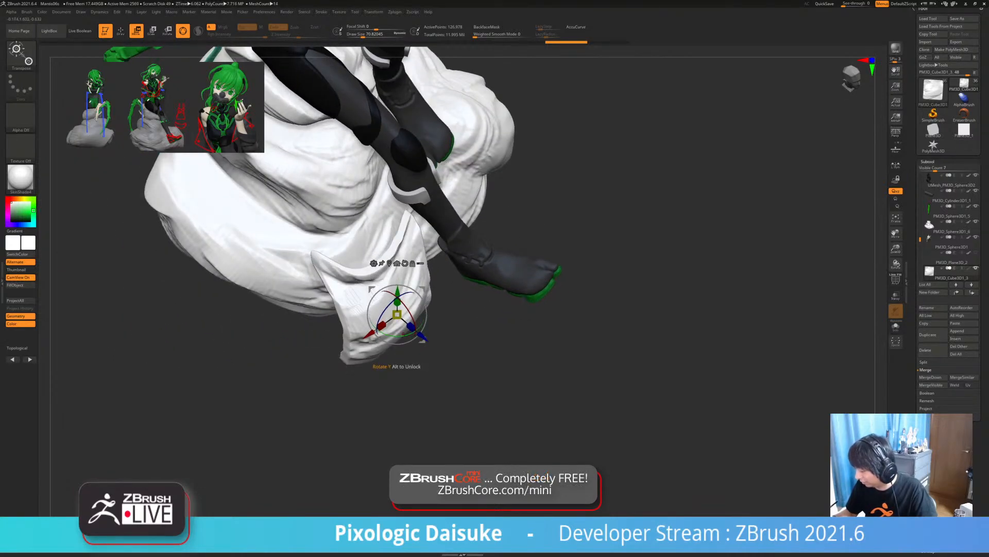
key(ctrl+z)
- Try a further MatchMaker projection of the slab from the front, reposition it, and undo both changes
mouse_move(494, 351)
right_down()
mouse_move(459, 326)
mouse_move(429, 320)
right_up()
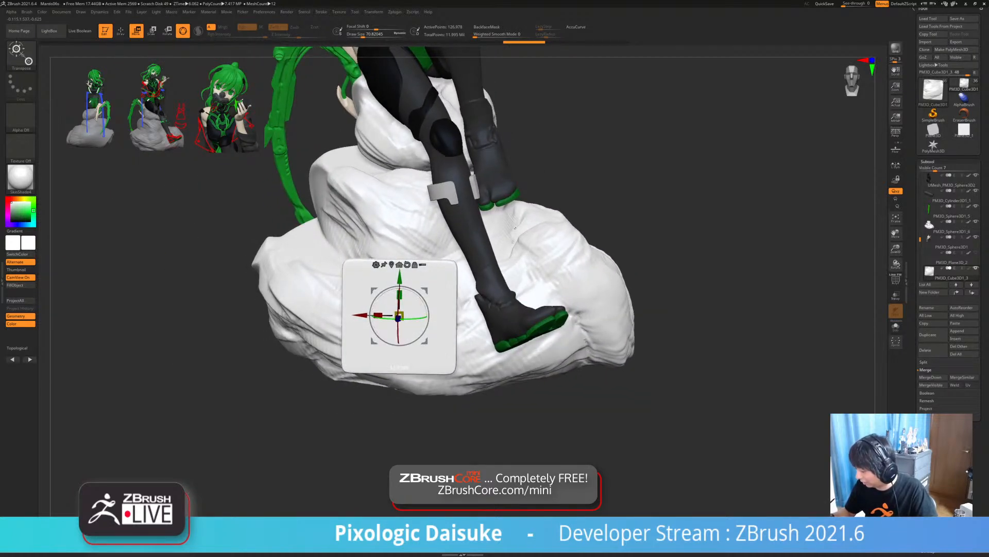
key(q)
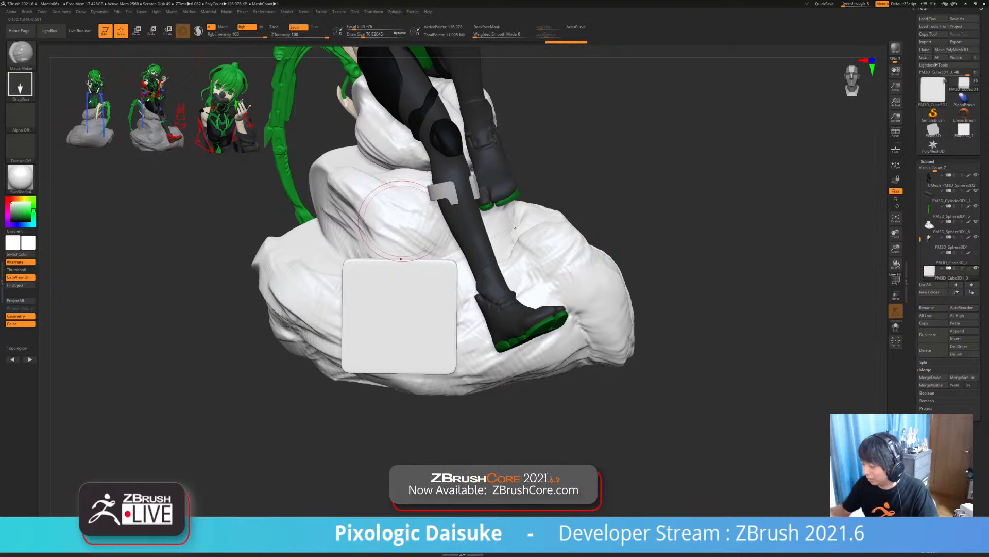
alt+right_drag(402, 318, 381, 328)
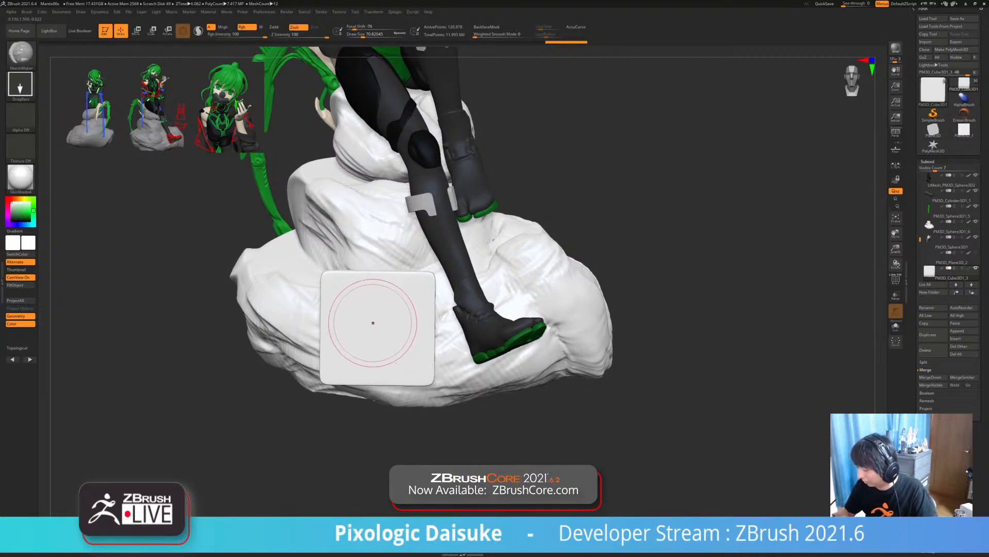
drag(379, 330, 380, 361)
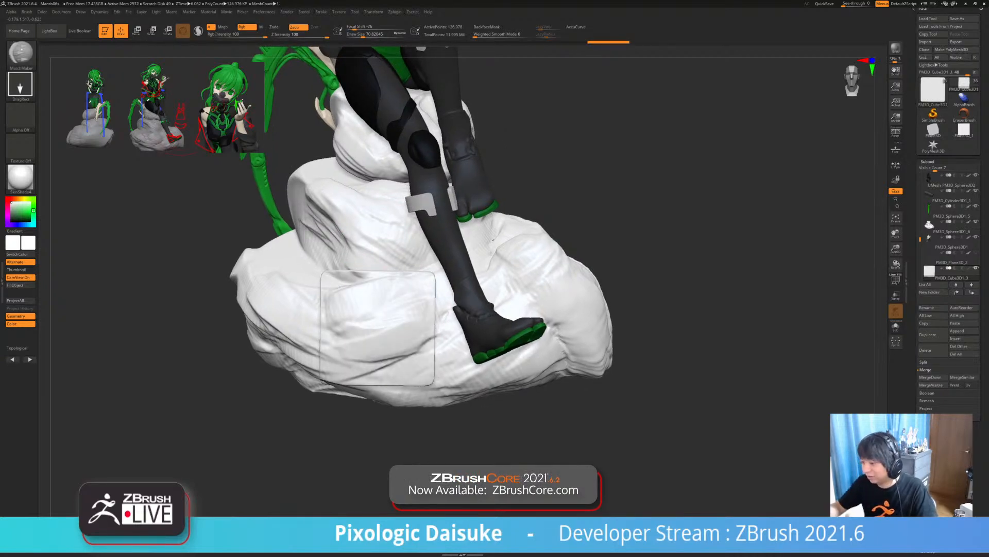
key(w)
right_drag(360, 332, 431, 335)
drag(394, 334, 341, 319)
key(ctrl+z)
key(ctrl+z)
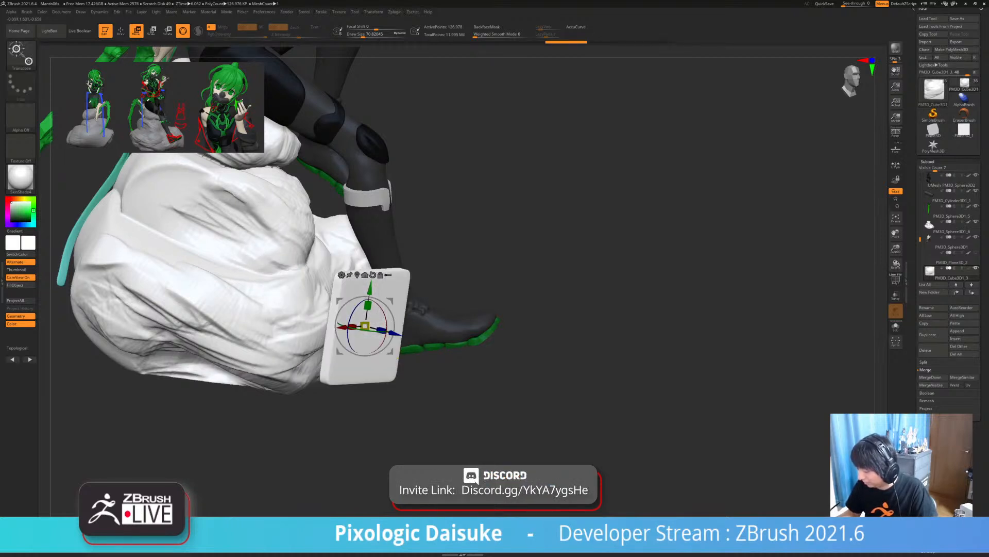
- Step further back through the undo history to restore the slab's thinner, smaller form
right_drag(433, 344, 360, 309)
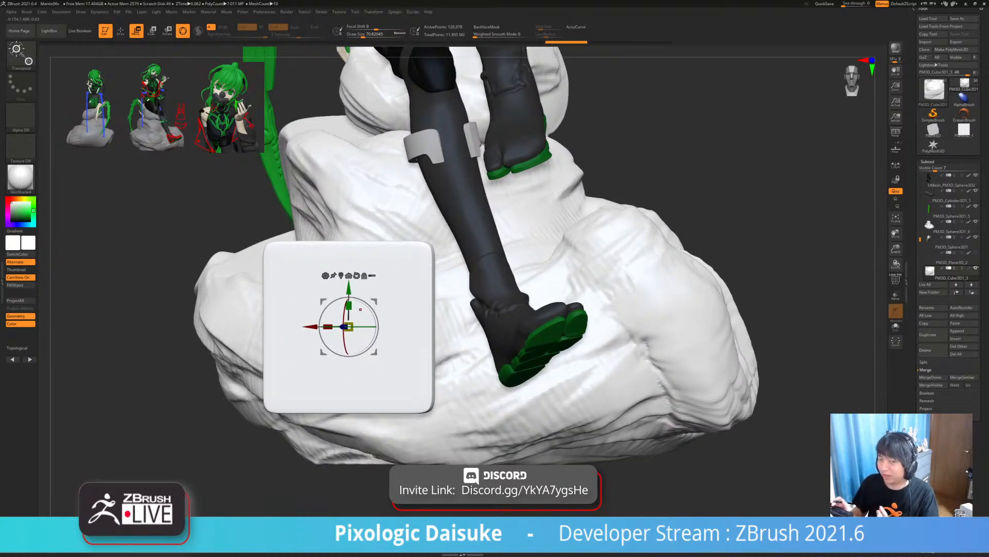
mouse_move(381, 341)
ctrl+right_down()
mouse_move(383, 367)
mouse_move(421, 347)
mouse_move(467, 348)
mouse_move(456, 383)
ctrl+right_up()
key(ctrl+z)
key(ctrl+z)
right_drag(484, 324, 385, 375)
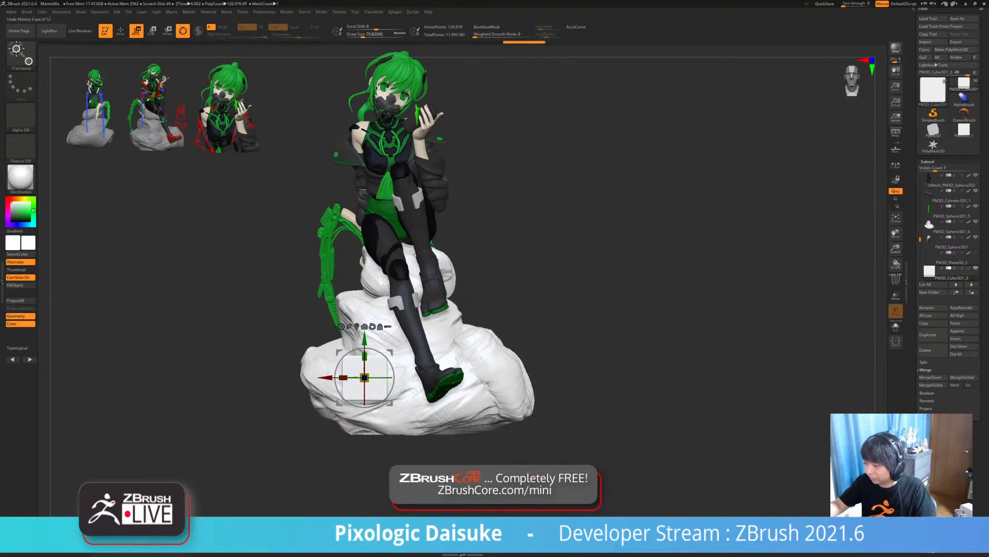
- Conform the thin slab to the rock from straight ahead with MatchMaker and push it back into the rock surface
key(q)
drag(365, 379, 364, 380)
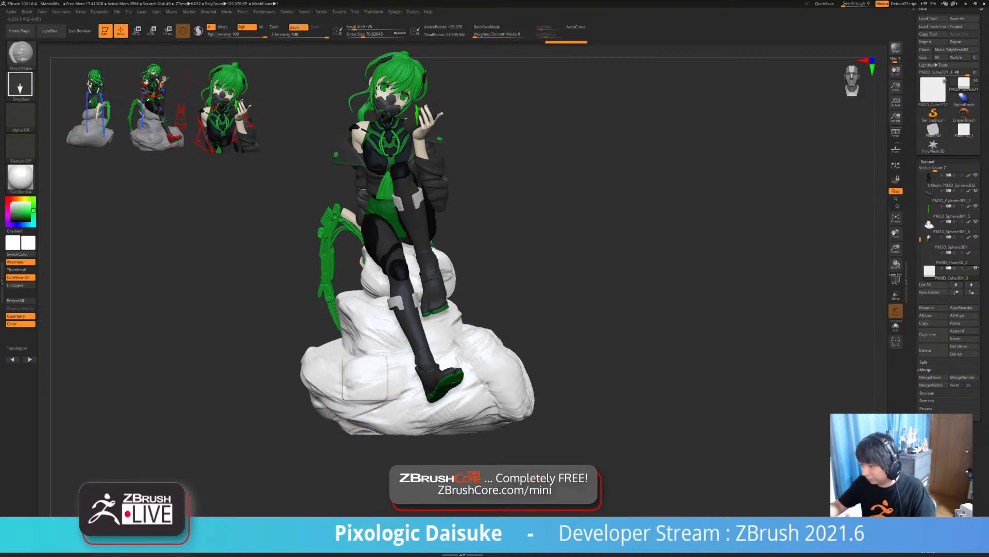
key(w)
right_drag(364, 380, 319, 377)
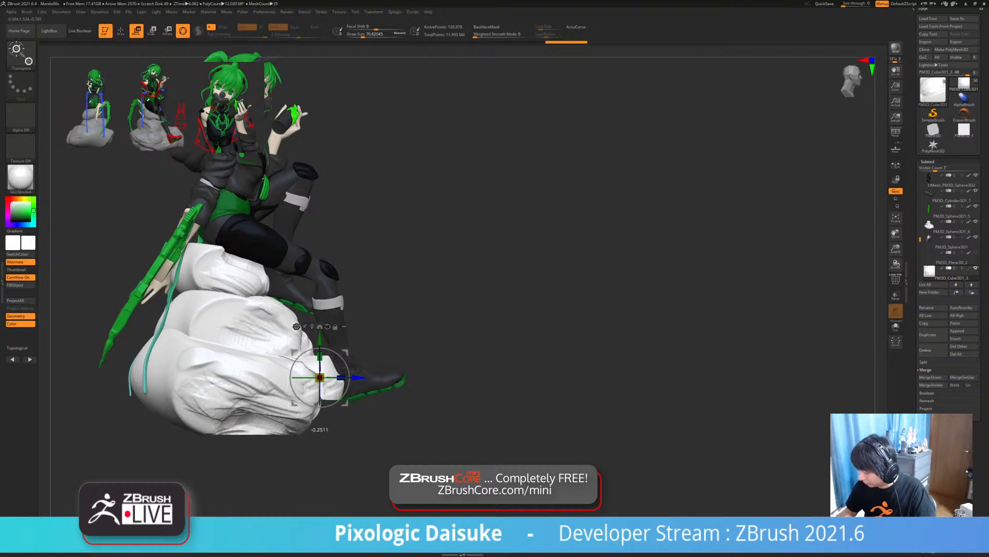
drag(359, 378, 342, 378)
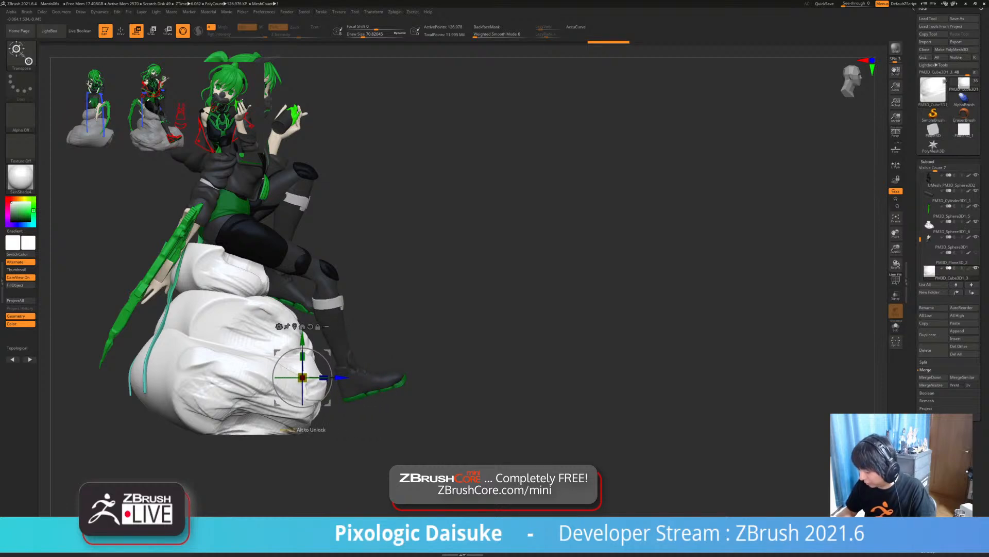
mouse_move(341, 377)
right_down()
mouse_move(299, 379)
mouse_move(301, 400)
mouse_move(324, 385)
right_up()
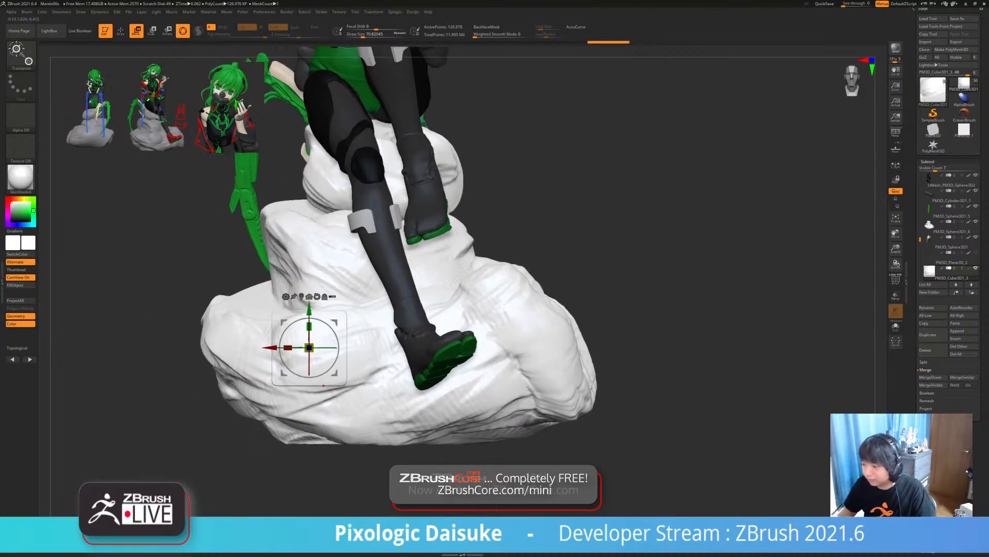
- Load the Spotlight set with square, circle, diamond, triangle and runner-logo shapes from LightBox
click(49, 31)
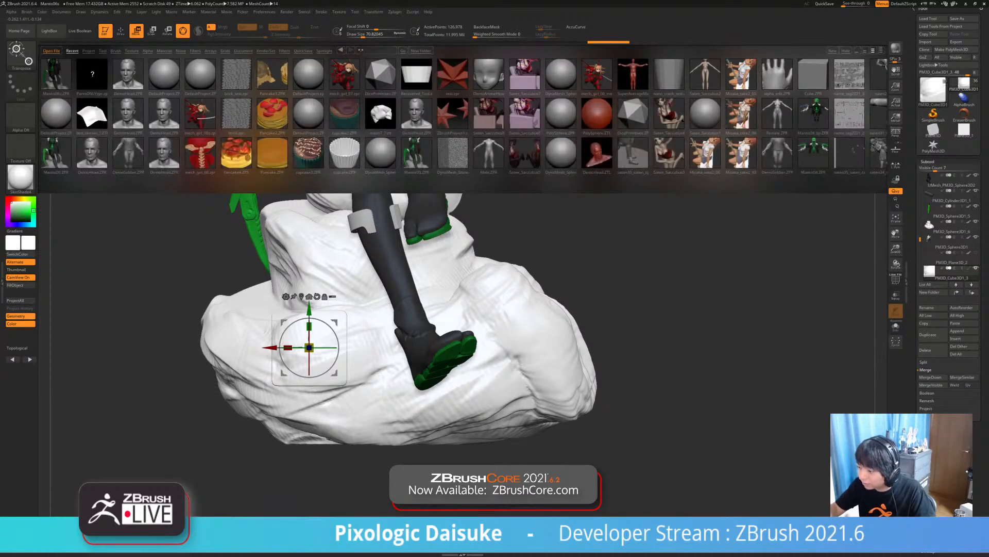
click(147, 51)
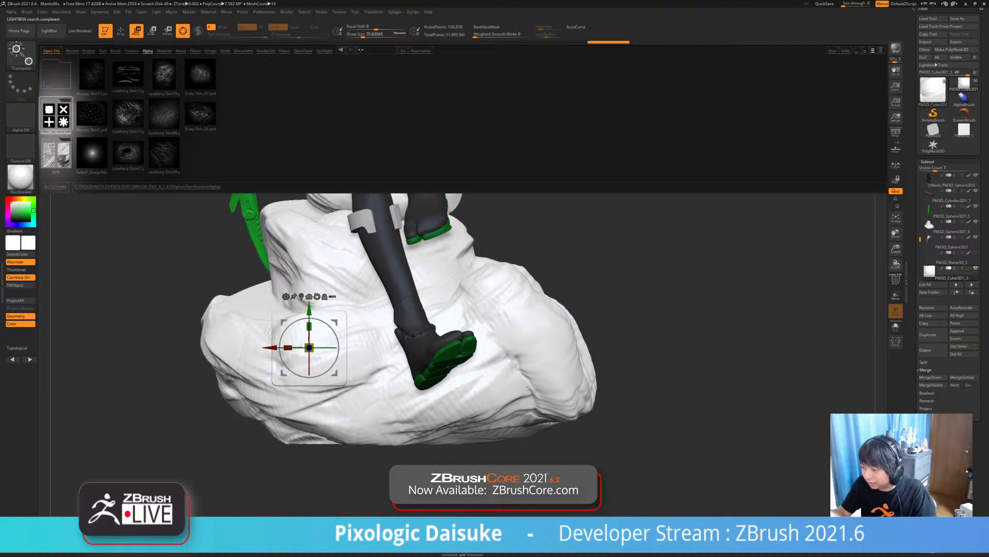
click(55, 116)
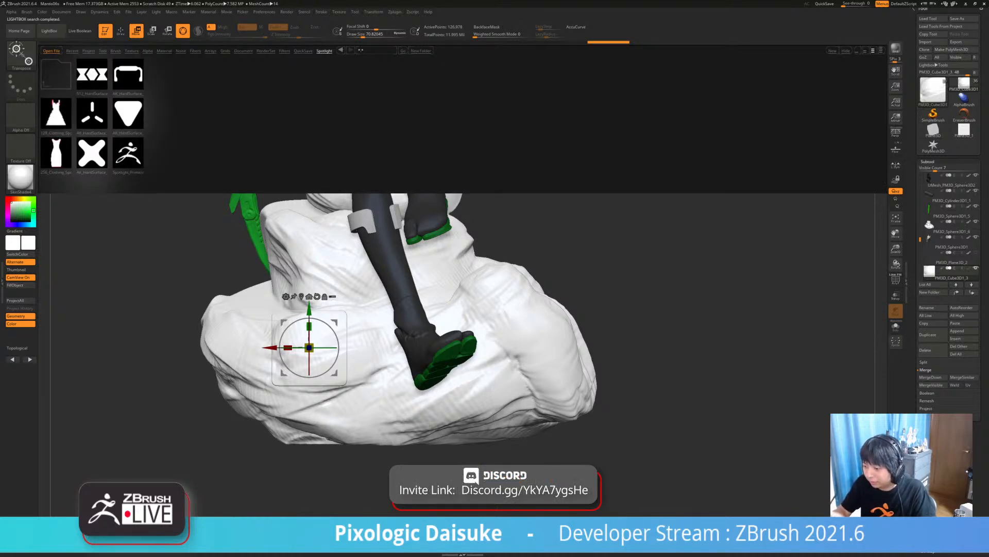
double_click(129, 153)
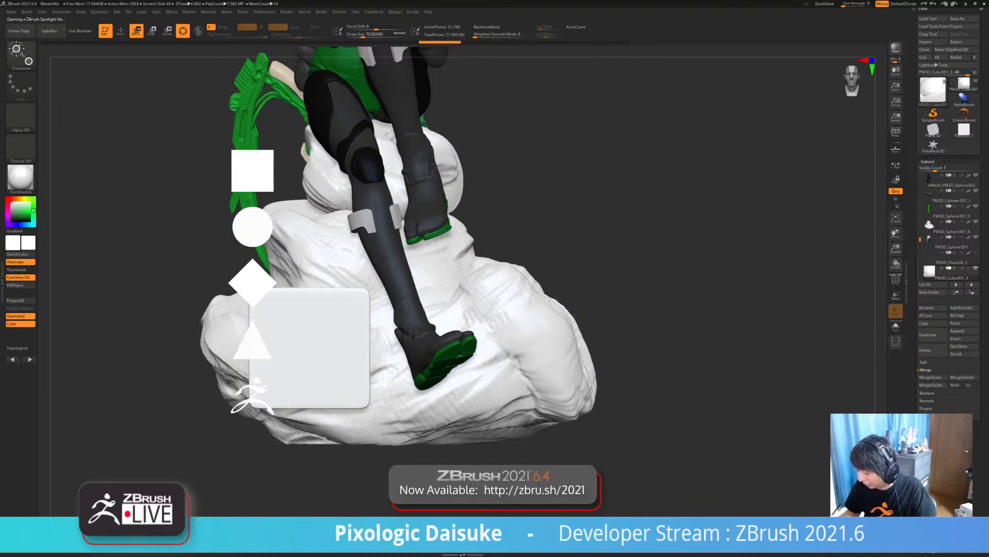
- Delete the thin slab subtool from the lower rock
alt+right_drag(307, 403, 377, 426)
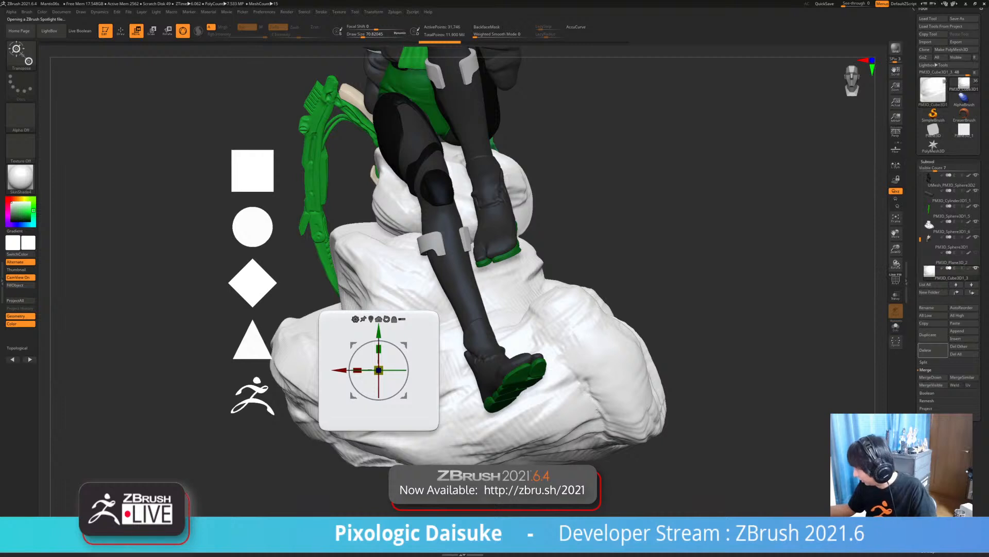
click(933, 350)
click(874, 363)
- Place the Spotlight runner logo over the lower rock, enlarge it, and turn it into a mesh with Snapshot3D
key(z)
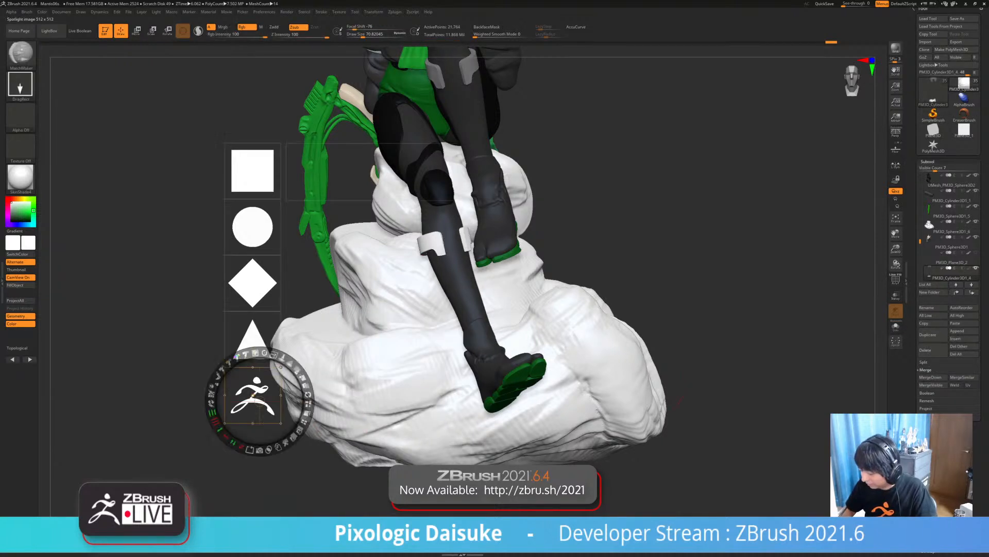
drag(253, 396, 373, 373)
drag(387, 327, 423, 369)
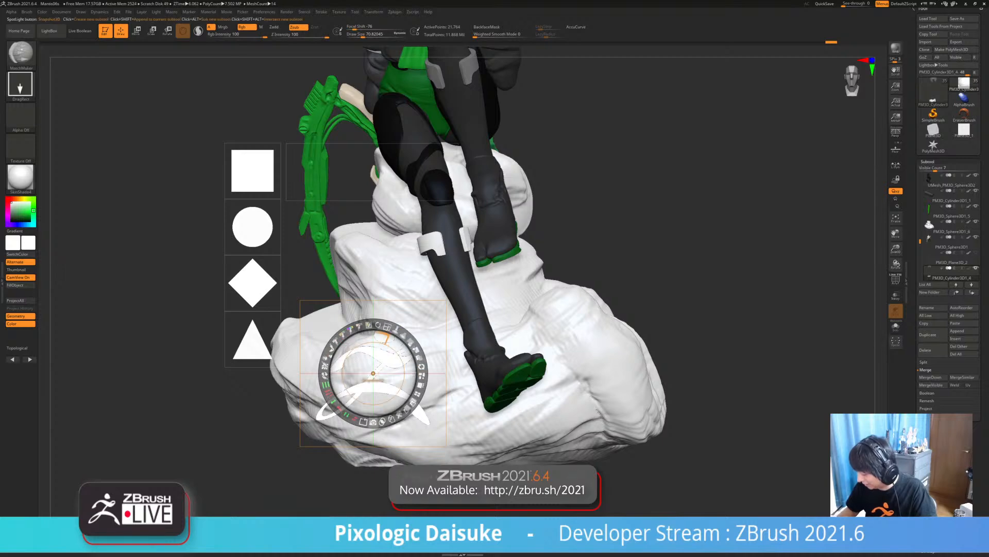
click(383, 338)
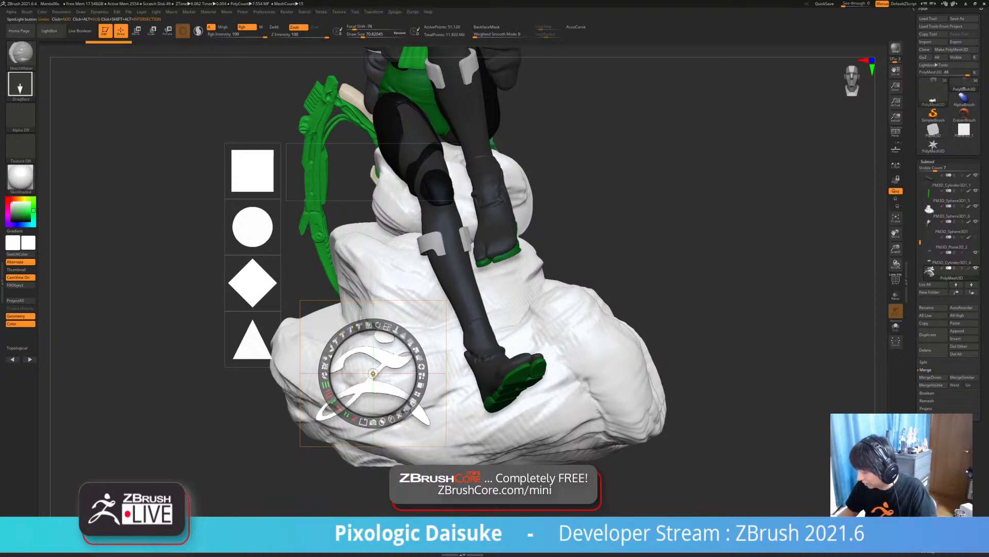
key(z)
- Isolate the logo mesh in side view, flatten it into a thin plate, and colour it black
right_drag(411, 411, 618, 402)
click(896, 326)
shift+right_drag(464, 299, 459, 320)
key(w)
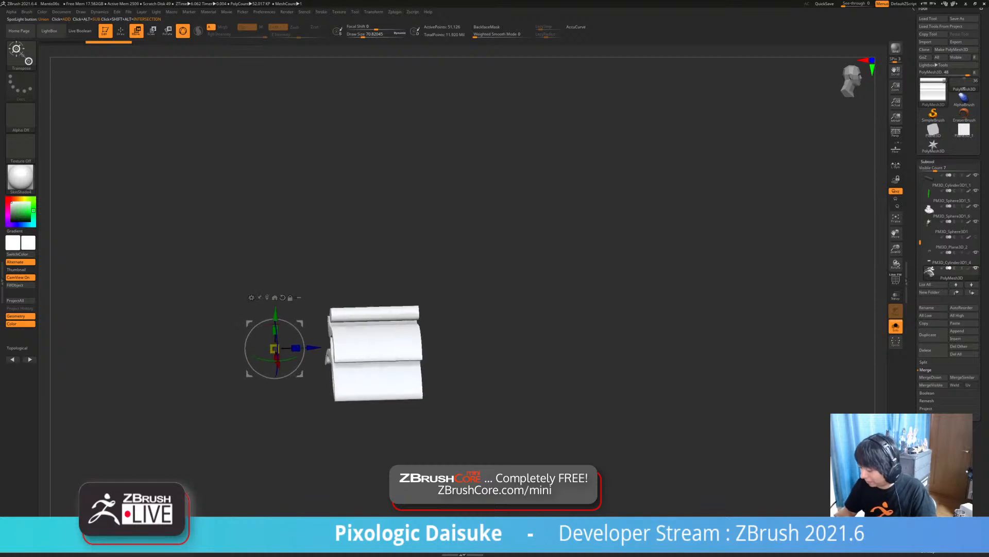
click(266, 296)
drag(395, 347, 372, 347)
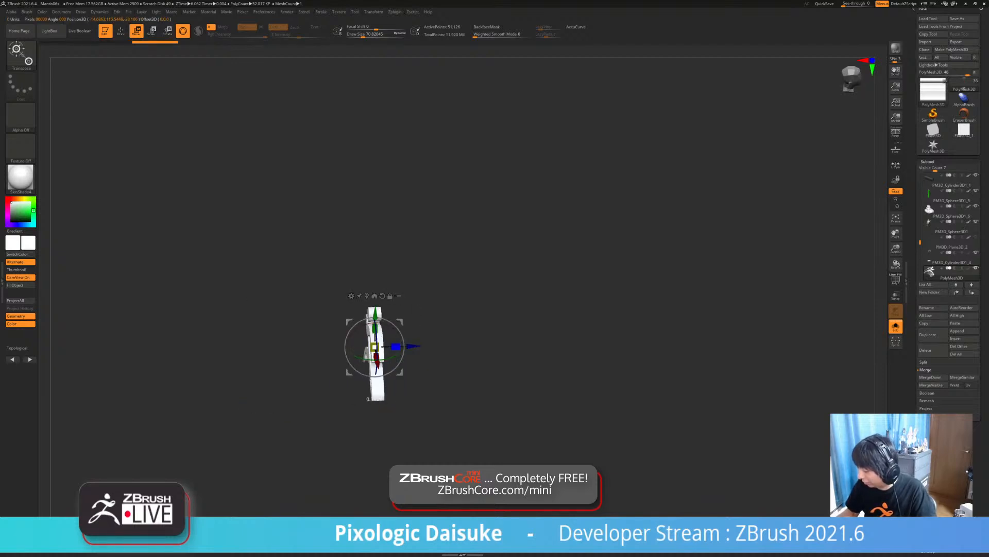
alt+right_drag(438, 294, 560, 291)
click(896, 326)
right_drag(644, 309, 326, 308)
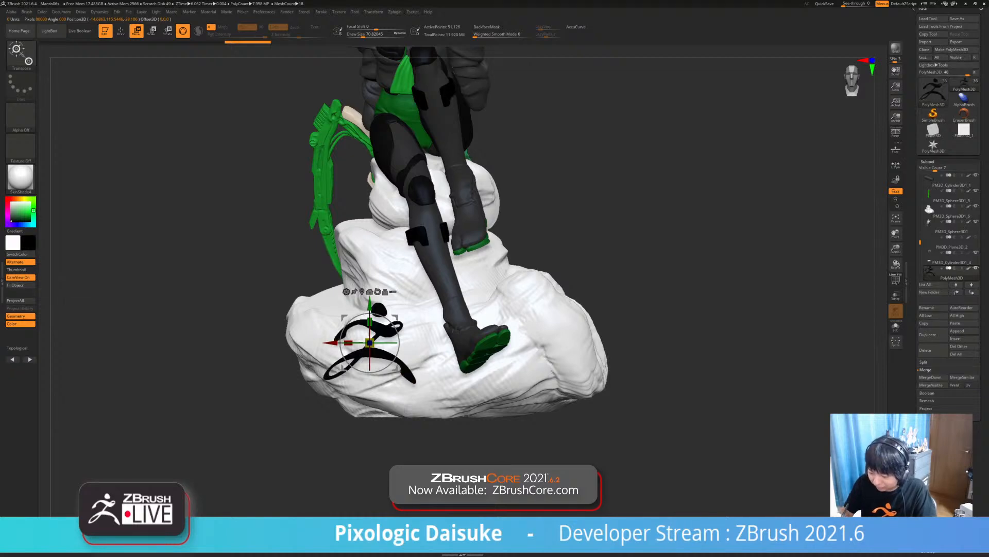
key(ctrl+shift+z)
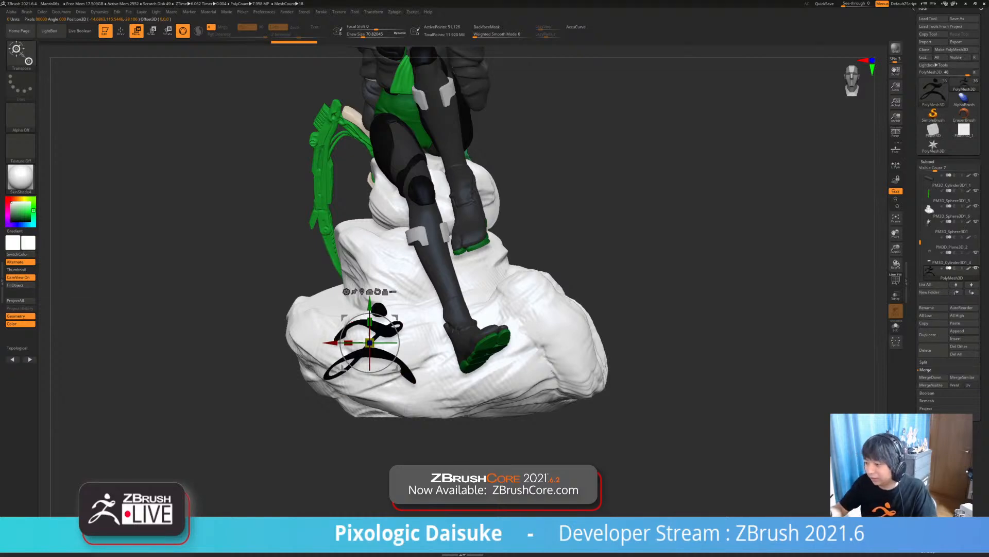
- Shrink the black logo over the front of the lower rock, beside the character's foot
click(121, 31)
click(20, 54)
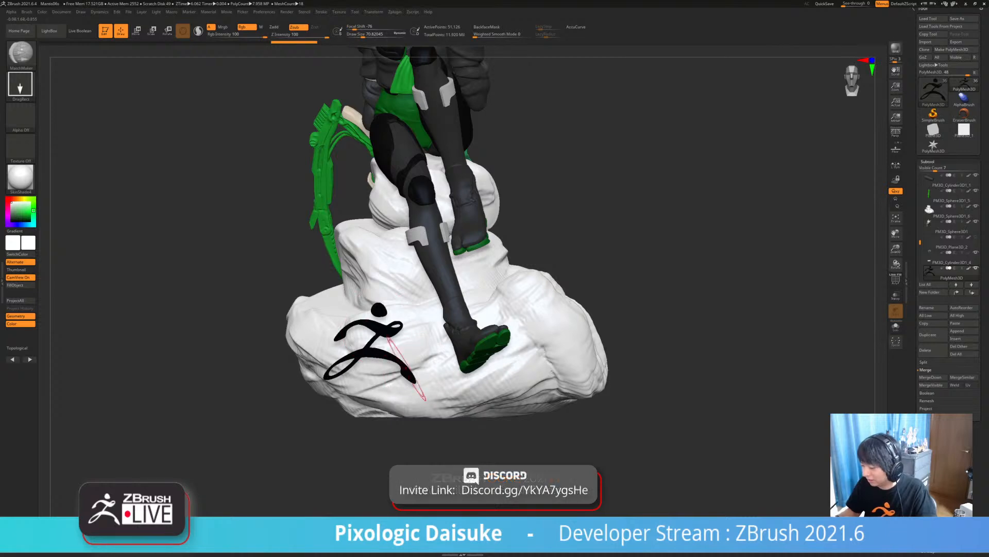
mouse_move(407, 368)
alt+right_down()
mouse_move(371, 362)
mouse_move(417, 359)
mouse_move(353, 356)
alt+right_up()
click(136, 31)
drag(334, 336, 372, 339)
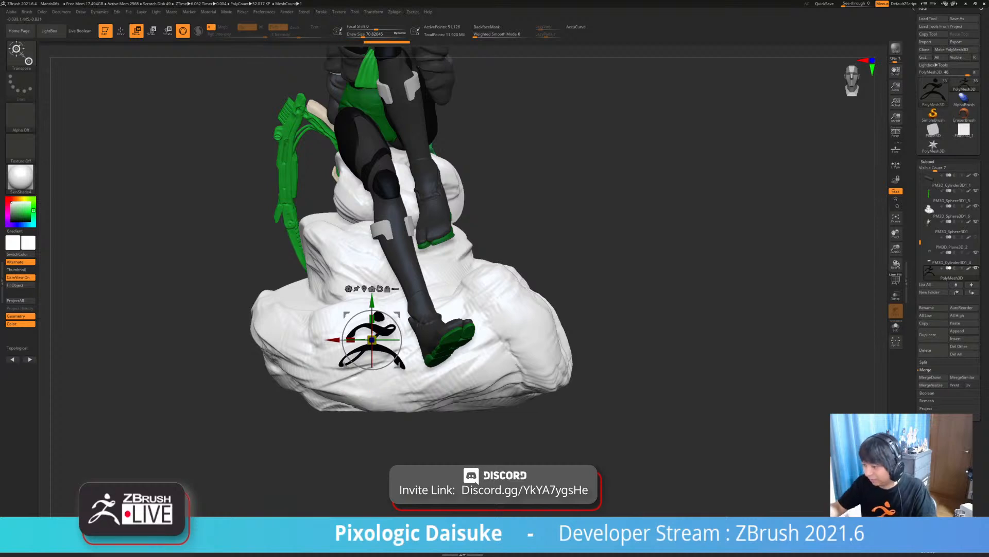
- Redo the logo's MatchMaker projection onto the rock with Rgb painting turned off so that it keeps its black colour
key(q)
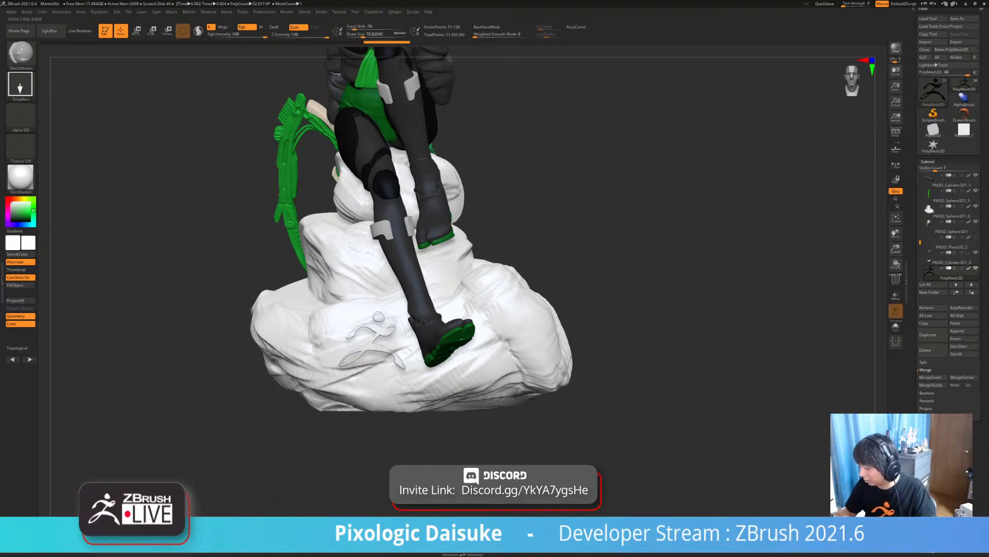
key(ctrl+z)
click(247, 27)
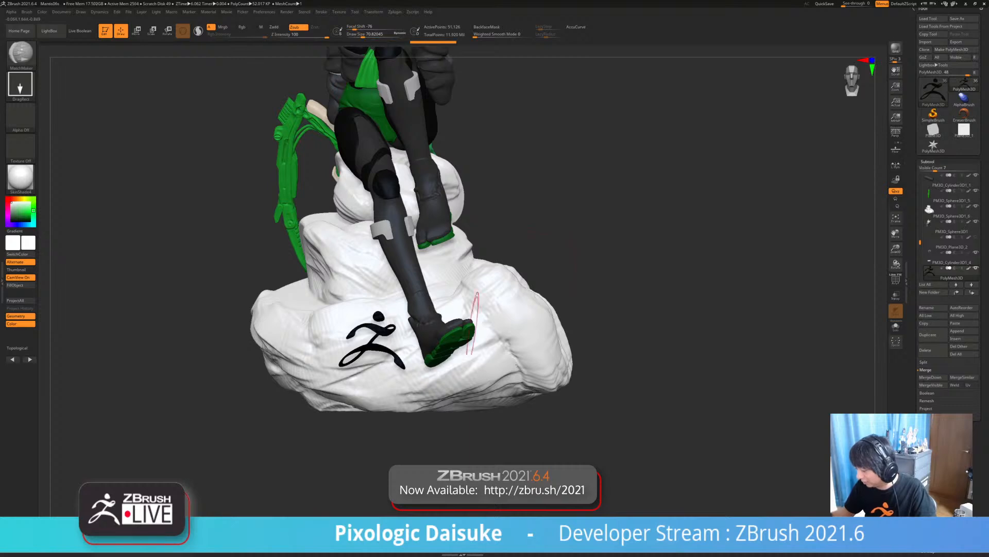
- Nudge the conformed logo along its depth from a side view so it sits against the rock surface
mouse_move(472, 325)
right_down()
mouse_move(572, 324)
mouse_move(508, 330)
mouse_move(552, 329)
right_up()
key(w)
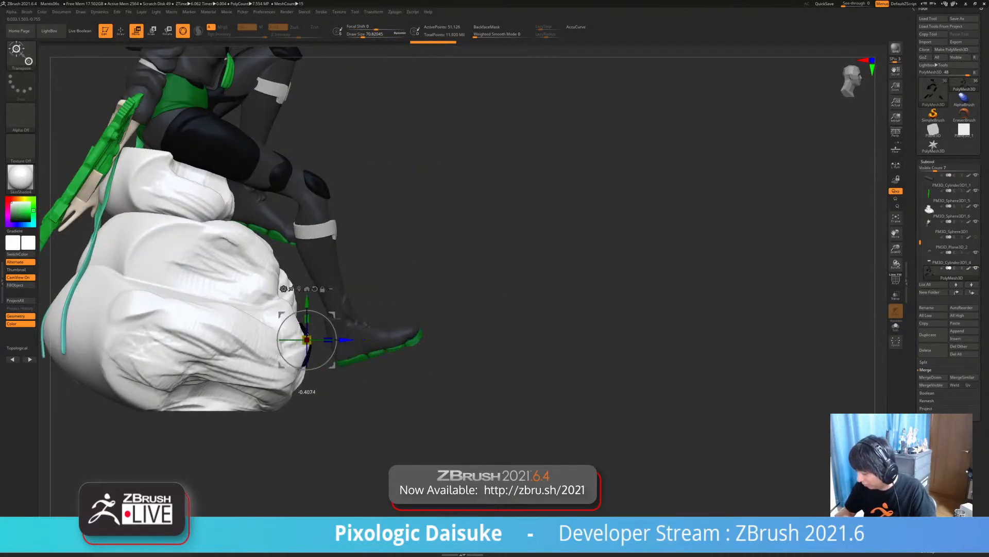
drag(346, 340, 348, 339)
right_drag(515, 330, 422, 331)
click(121, 31)
- Recolour the leg guards dark green and show the bright green triangle emblems on them
mouse_move(515, 309)
ctrl+right_down()
mouse_move(515, 356)
mouse_move(547, 402)
mouse_move(592, 412)
mouse_move(660, 371)
mouse_move(443, 366)
mouse_move(649, 374)
mouse_move(572, 369)
ctrl+right_up()
mouse_move(389, 212)
right_down()
mouse_move(268, 232)
mouse_move(271, 270)
mouse_move(341, 406)
mouse_move(433, 410)
right_up()
mouse_move(345, 425)
right_down()
mouse_move(415, 420)
mouse_move(330, 417)
mouse_move(344, 444)
mouse_move(350, 423)
mouse_move(325, 330)
right_up()
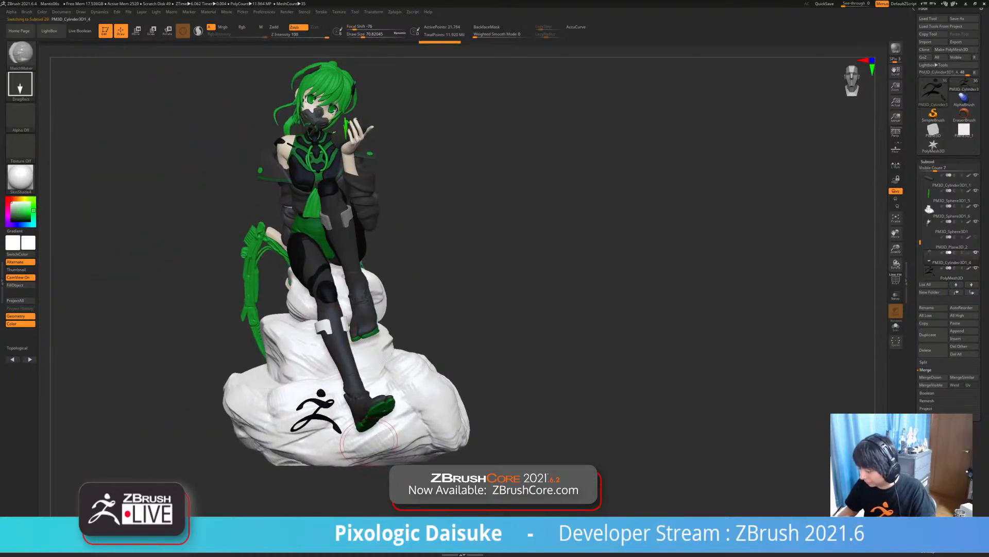
mouse_move(369, 442)
right_down()
mouse_move(420, 436)
mouse_move(371, 436)
right_up()
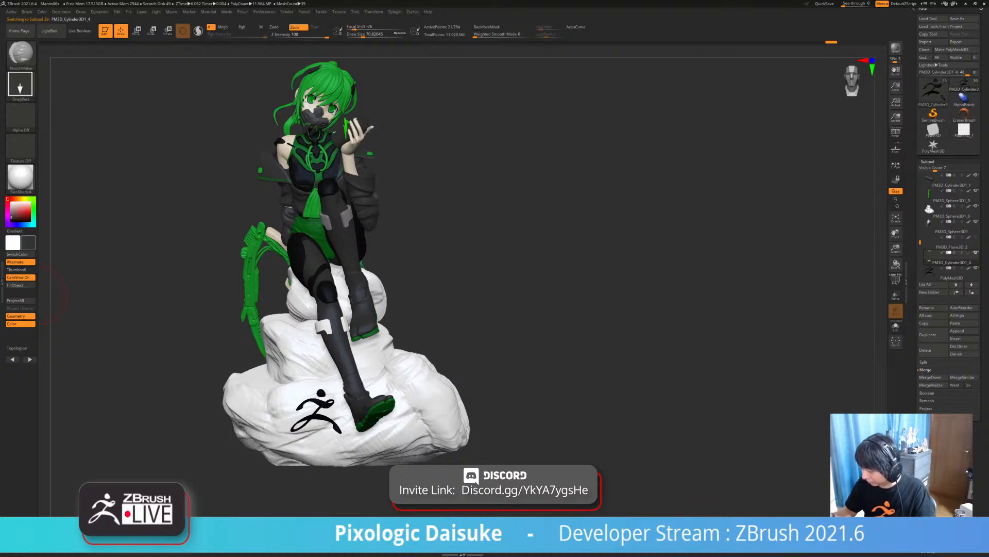
key(ctrl)
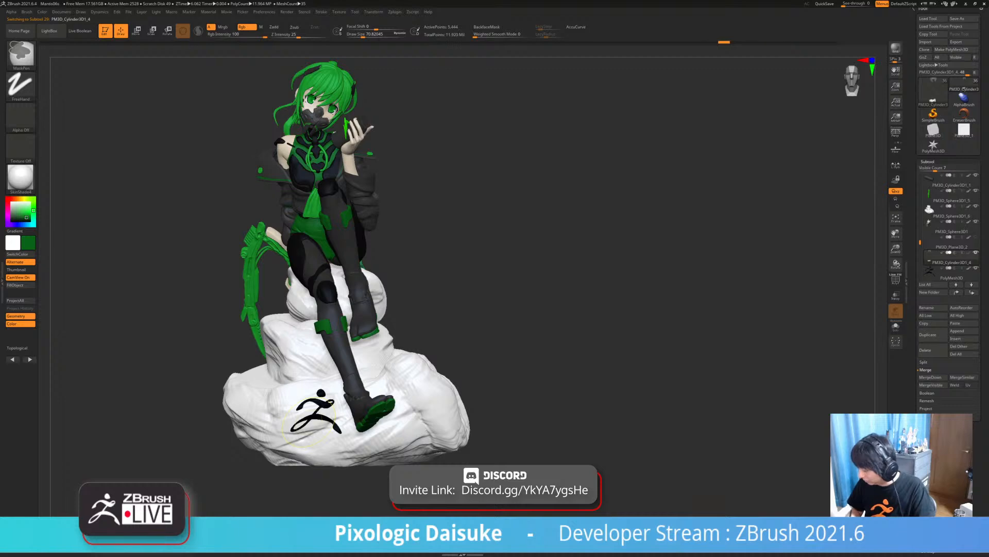
click(976, 237)
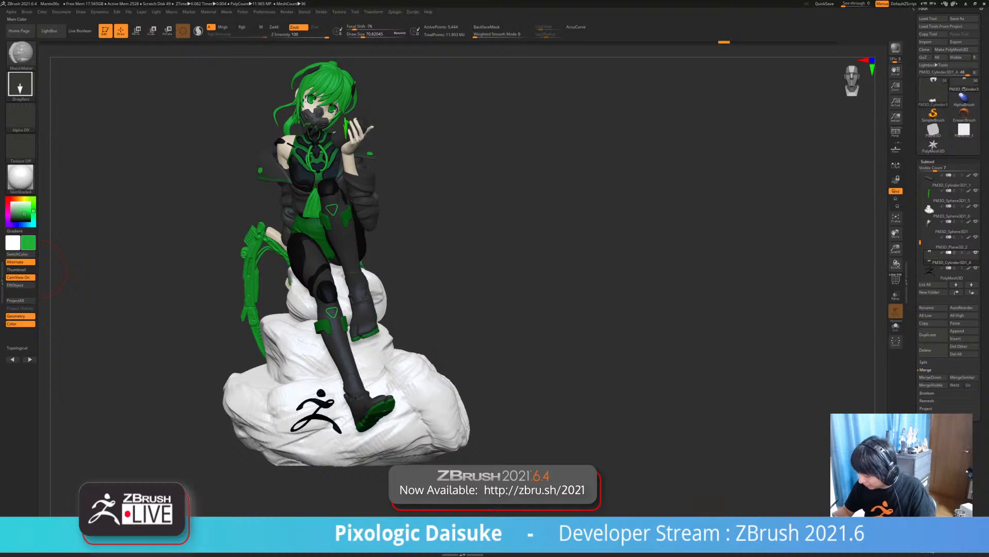
mouse_move(417, 407)
mouse_down()
mouse_move(273, 410)
mouse_move(464, 415)
mouse_move(418, 420)
mouse_up()
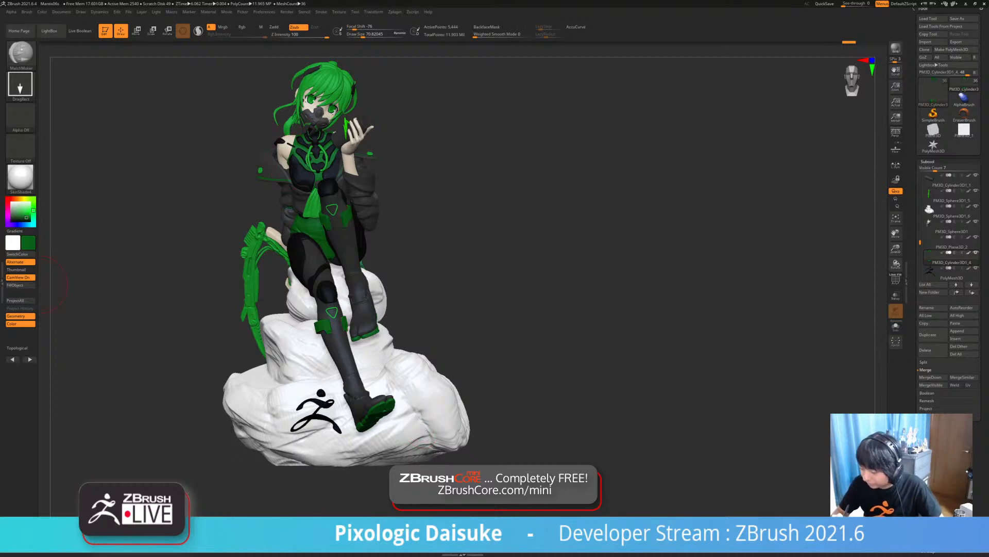
- Select the rock, fill it with dark grey, and refill it with a lighter mid grey
ctrl+right_drag(329, 311, 324, 274)
alt+click(330, 318)
alt+click(436, 405)
right_drag(436, 405, 412, 364)
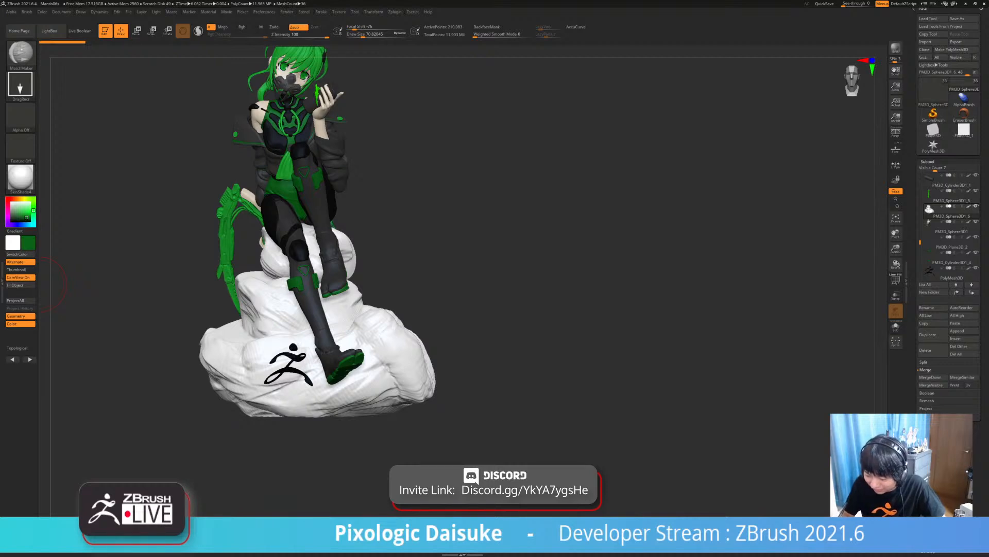
click(11, 212)
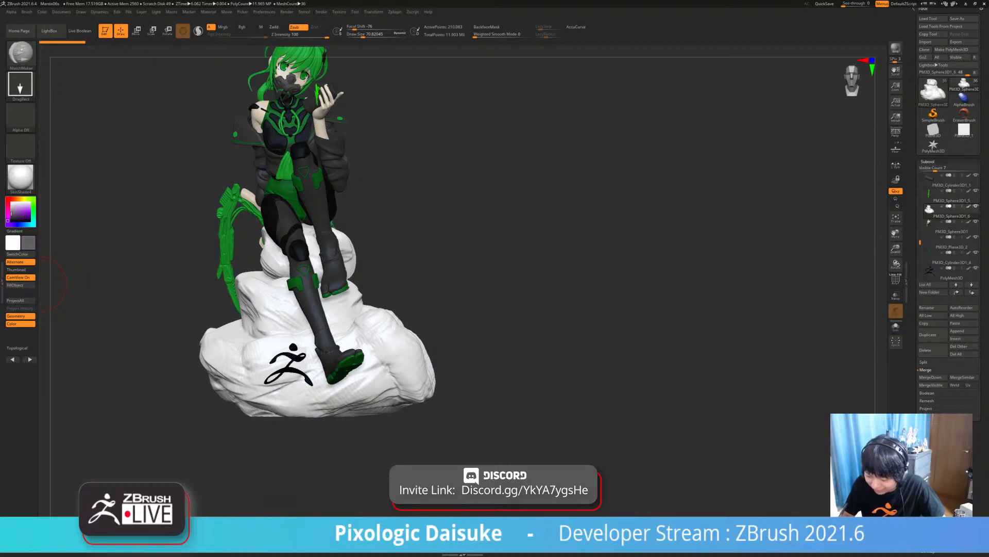
click(22, 285)
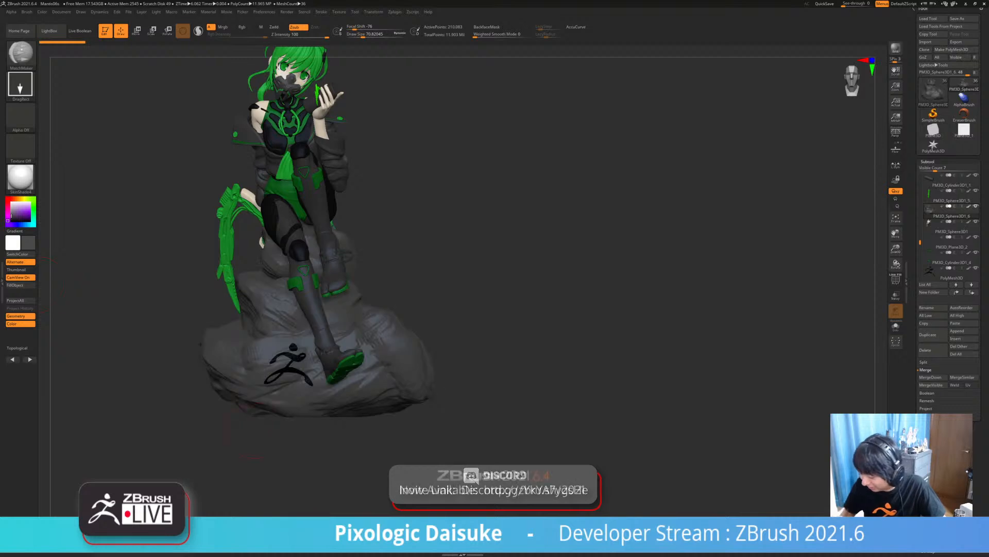
alt+right_drag(402, 330, 393, 368)
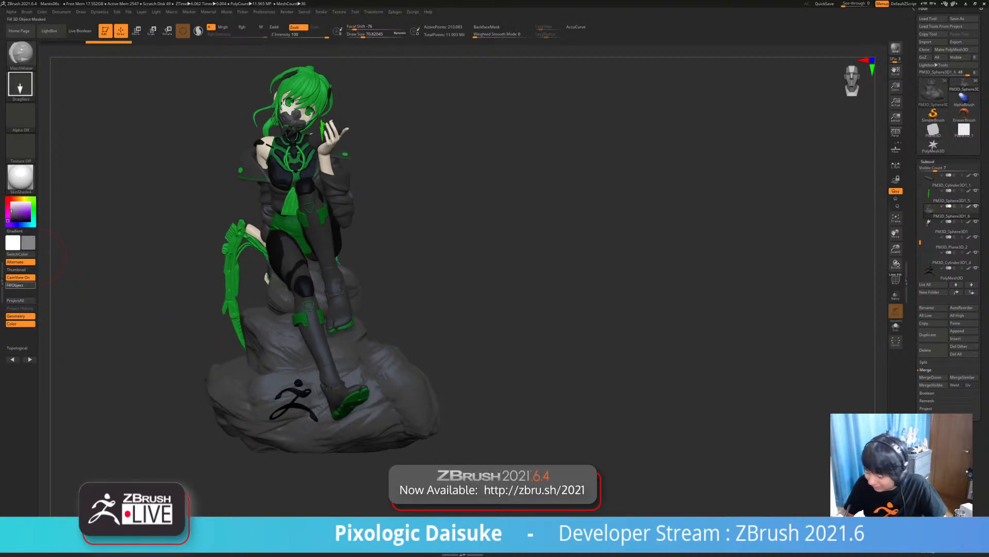
click(22, 285)
mouse_move(394, 335)
alt+right_down()
mouse_move(402, 319)
mouse_move(431, 321)
mouse_move(384, 322)
mouse_move(405, 322)
mouse_move(391, 340)
mouse_move(346, 338)
mouse_move(409, 332)
alt+right_up()
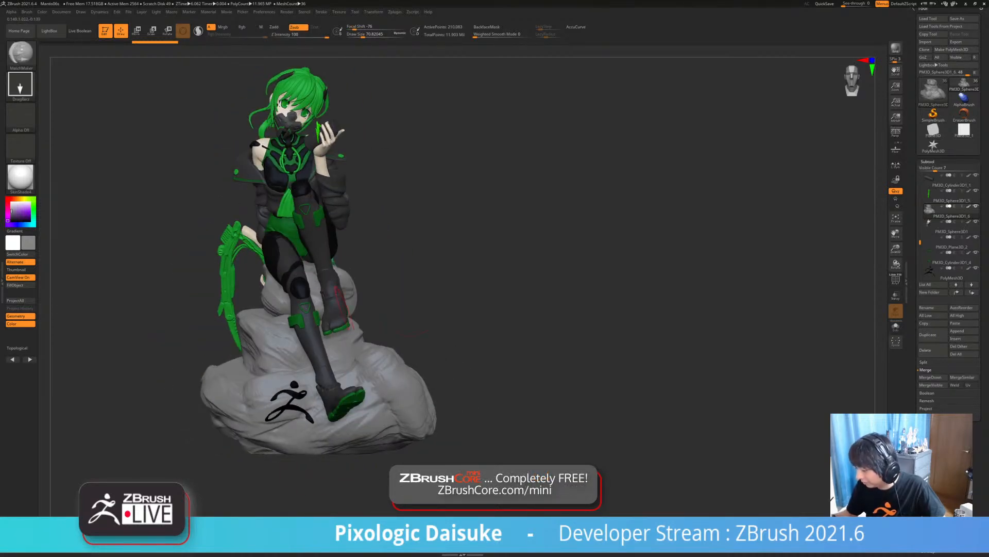
- Fill the white bands on the jacket sleeves with green to match the outfit
alt+right_drag(405, 382, 523, 337)
mouse_move(305, 383)
right_down()
mouse_move(141, 371)
mouse_move(160, 495)
right_up()
alt+click(246, 372)
alt+right_drag(116, 256, 214, 272)
right_drag(214, 272, 229, 272)
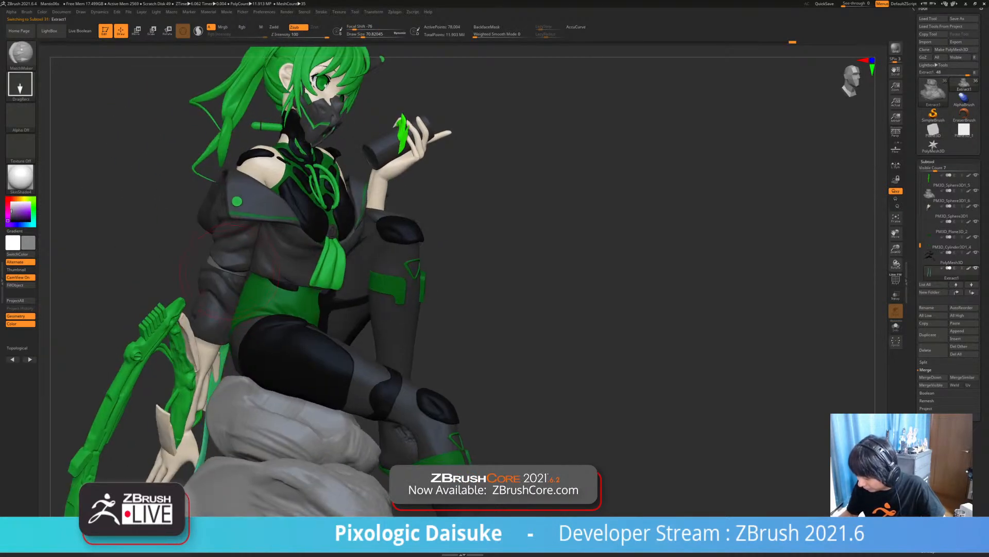
alt+click(262, 387)
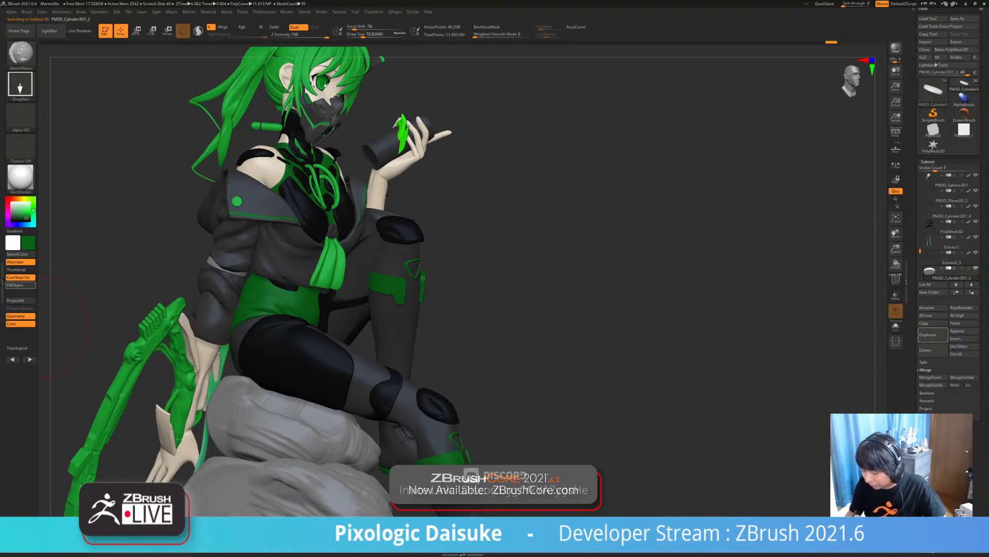
click(21, 285)
right_drag(69, 310, 299, 310)
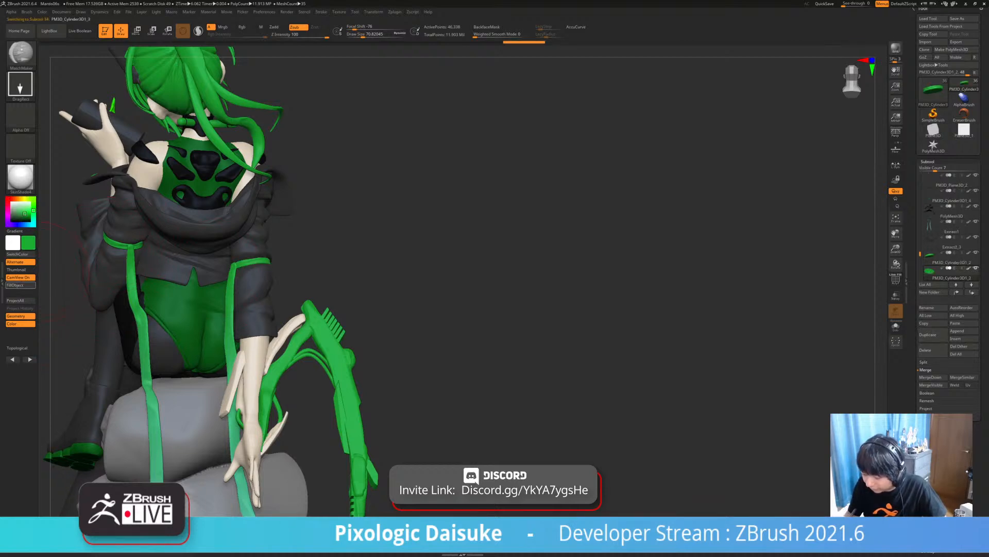
ctrl+right_drag(217, 299, 214, 237)
right_drag(309, 319, 160, 321)
right_drag(257, 335, 193, 339)
mouse_move(296, 353)
alt+right_down()
mouse_move(470, 354)
mouse_move(442, 289)
alt+right_up()
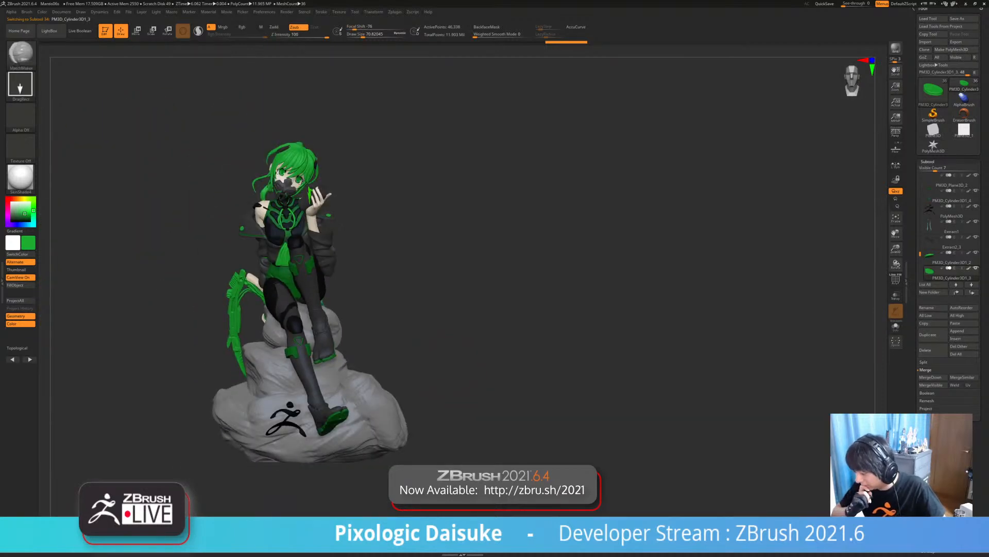
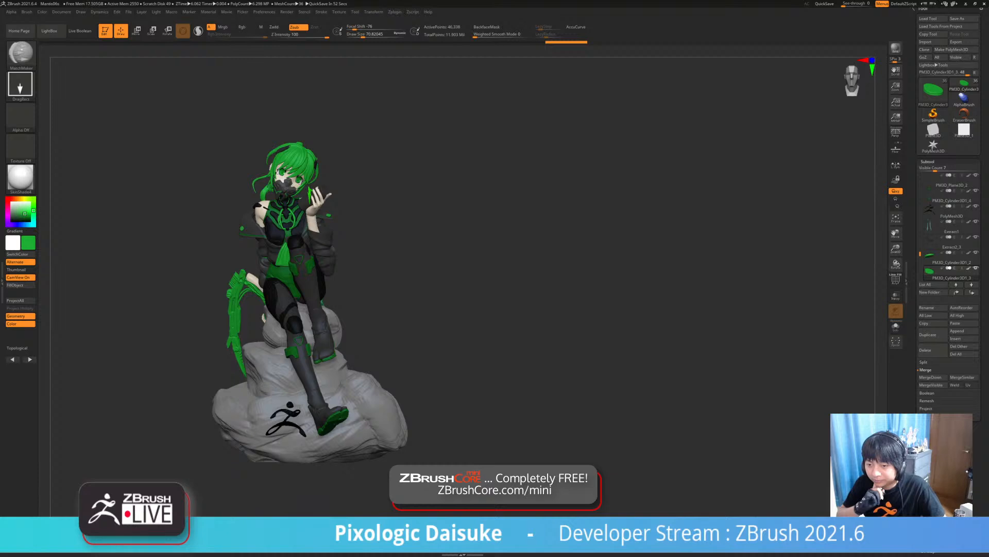
mouse_move(462, 330)
ctrl+right_down()
mouse_move(462, 387)
mouse_move(462, 339)
ctrl+right_up()
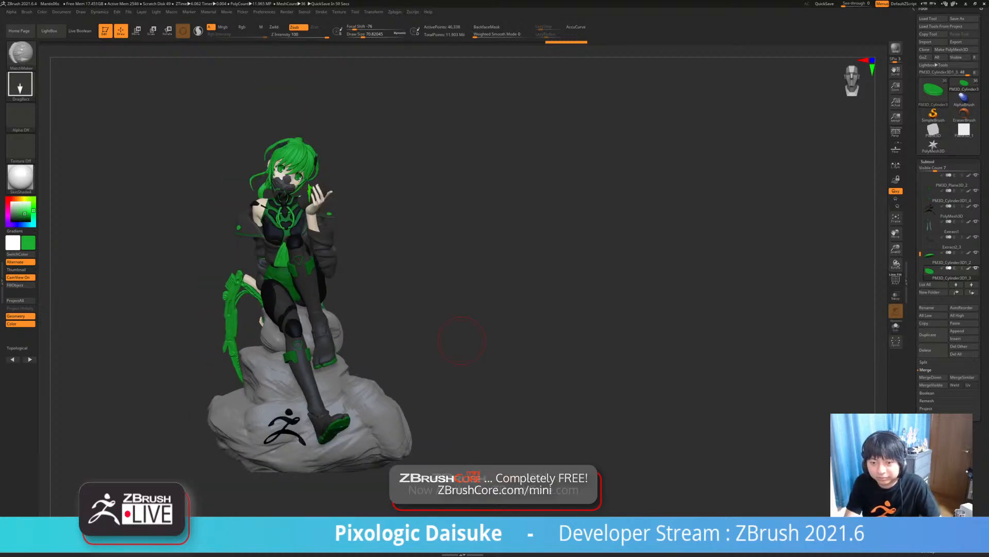
- Display Spotlight and add the annotated three-view character reference image from the loaded textures
key(shift)
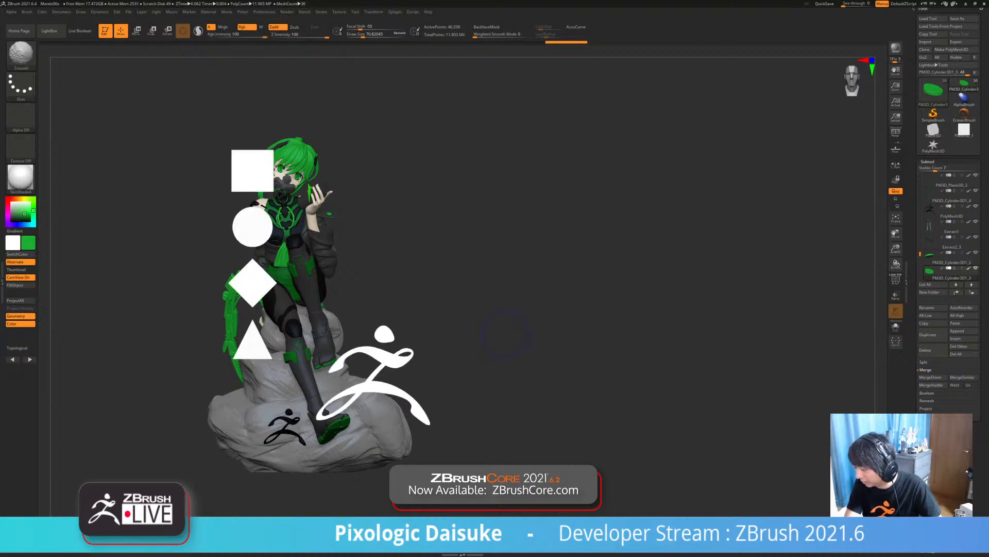
click(339, 11)
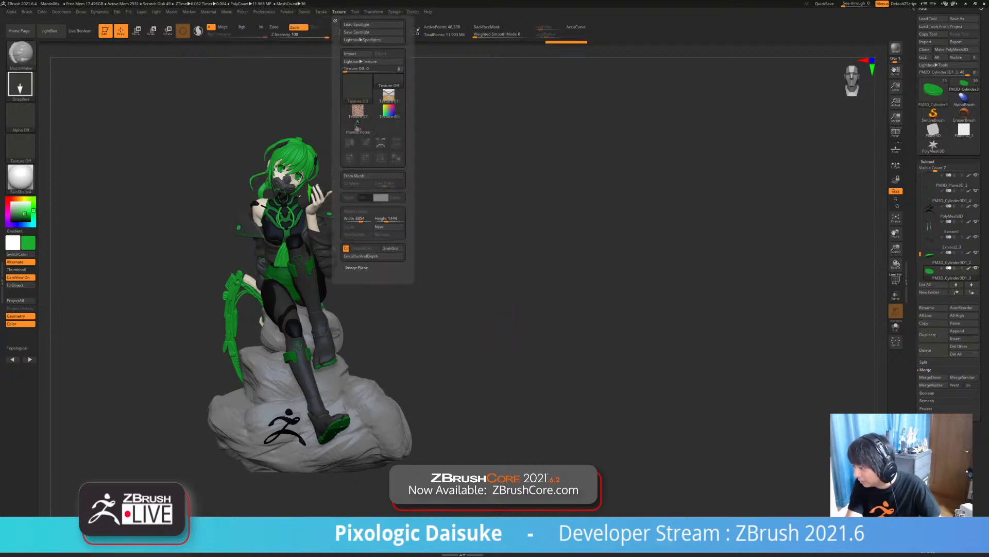
click(358, 126)
click(350, 143)
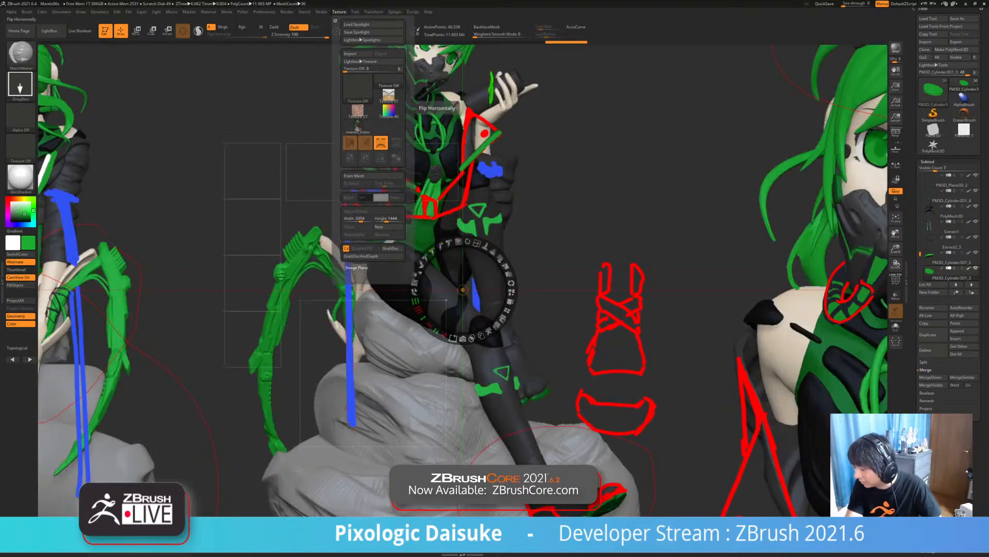
- Shrink the annotated reference image and place it in the canvas's upper-left corner, clear of the figure
drag(473, 241, 243, 185)
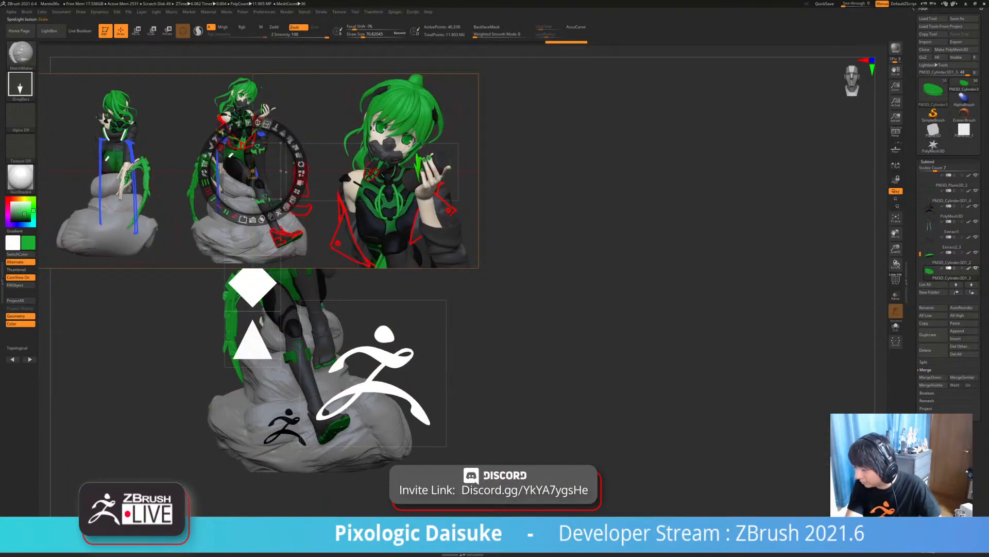
drag(266, 124, 234, 125)
drag(240, 150, 166, 62)
drag(192, 122, 148, 119)
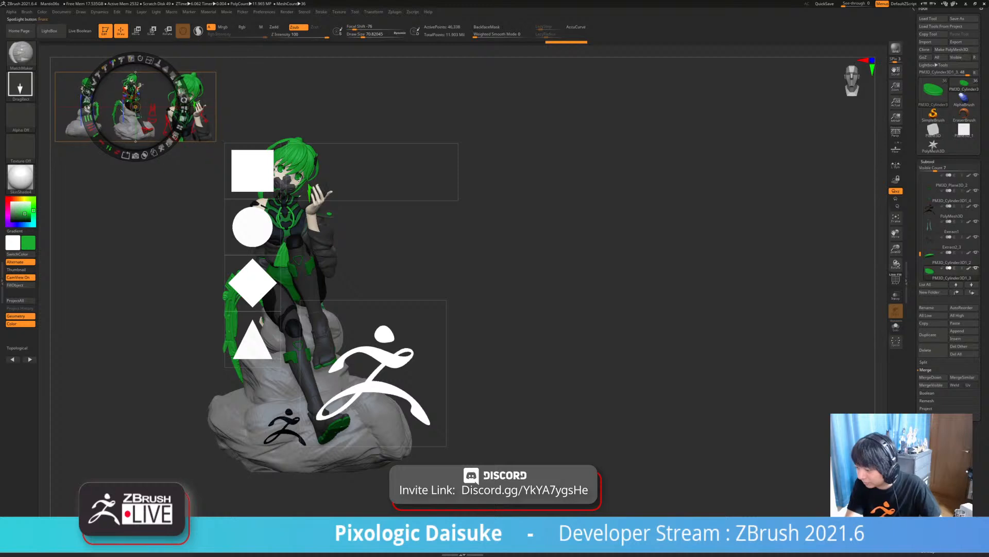
- Delete the square, circle, diamond, triangle, runner logo and leftover blank image from Spotlight, keeping only the character reference
click(237, 170)
click(260, 227)
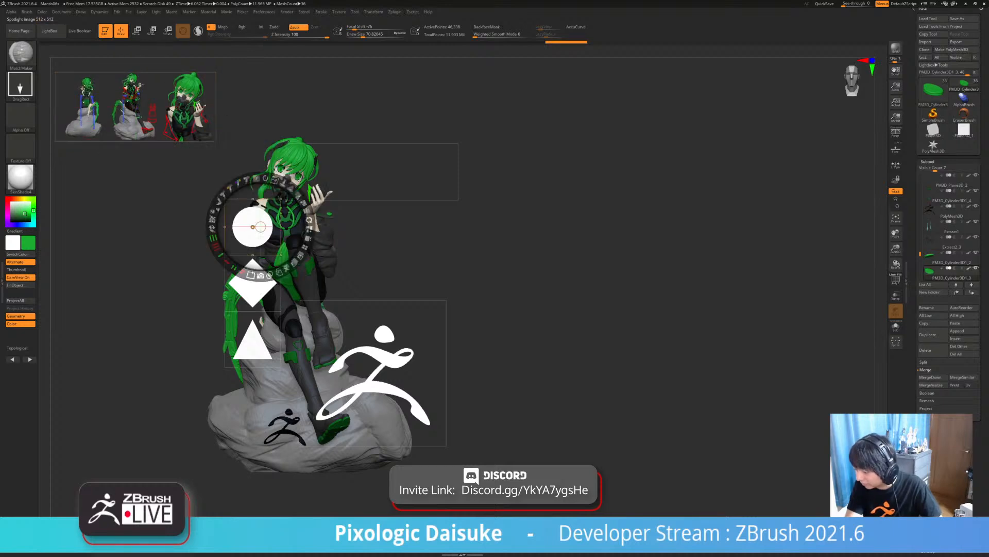
click(286, 268)
click(271, 282)
click(297, 323)
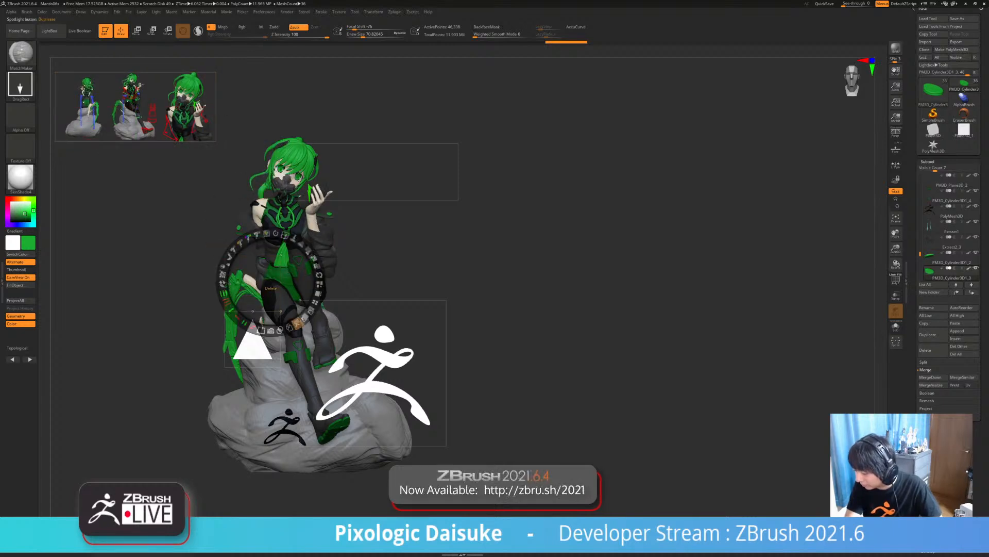
click(273, 345)
click(373, 371)
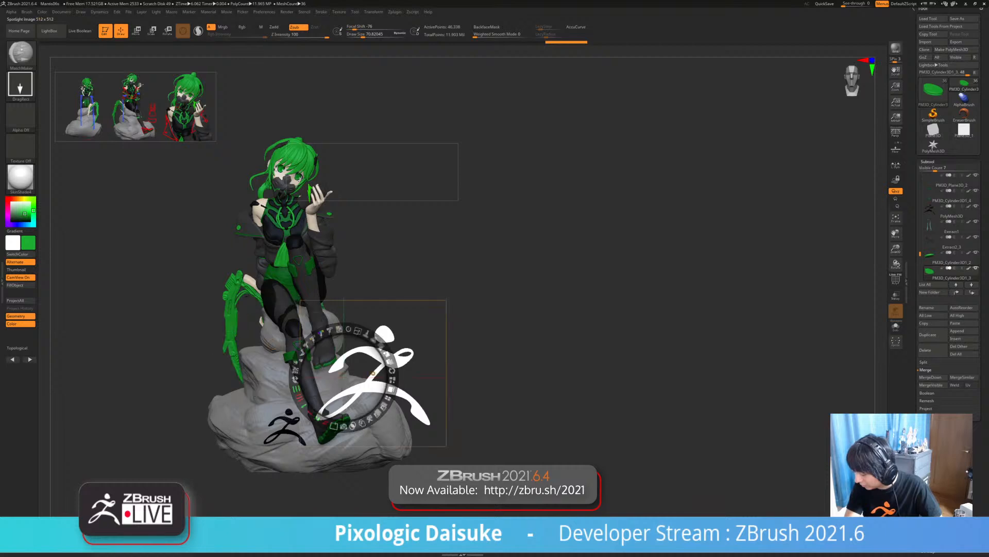
click(370, 419)
click(149, 110)
click(373, 172)
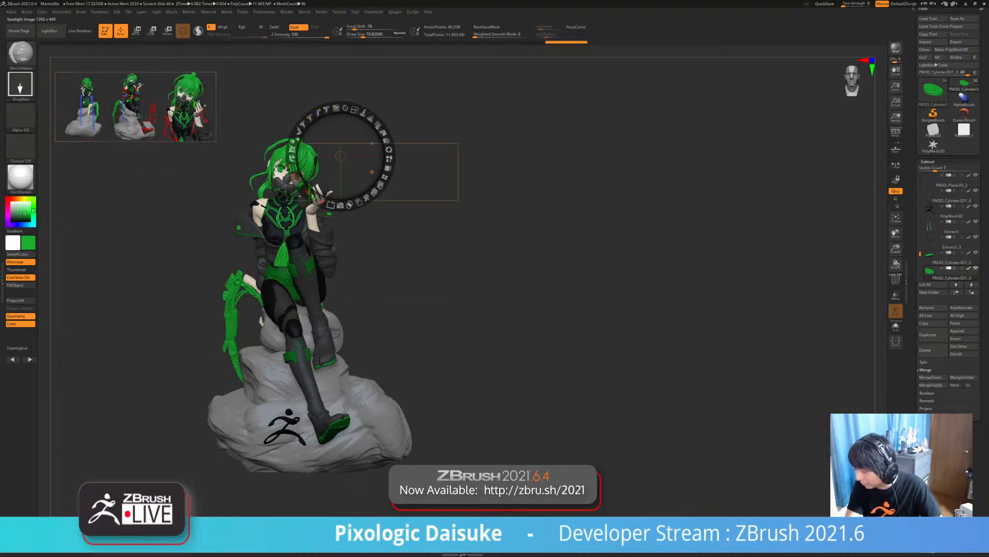
- Enlarge the character reference slightly, fit it into the canvas's upper-left corner, and hide Spotlight
click(183, 117)
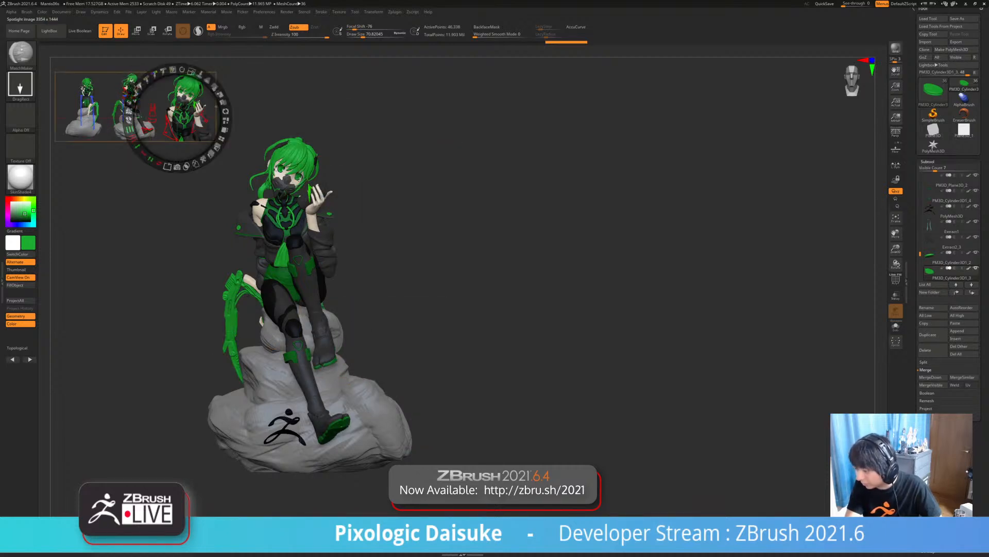
drag(191, 77, 221, 156)
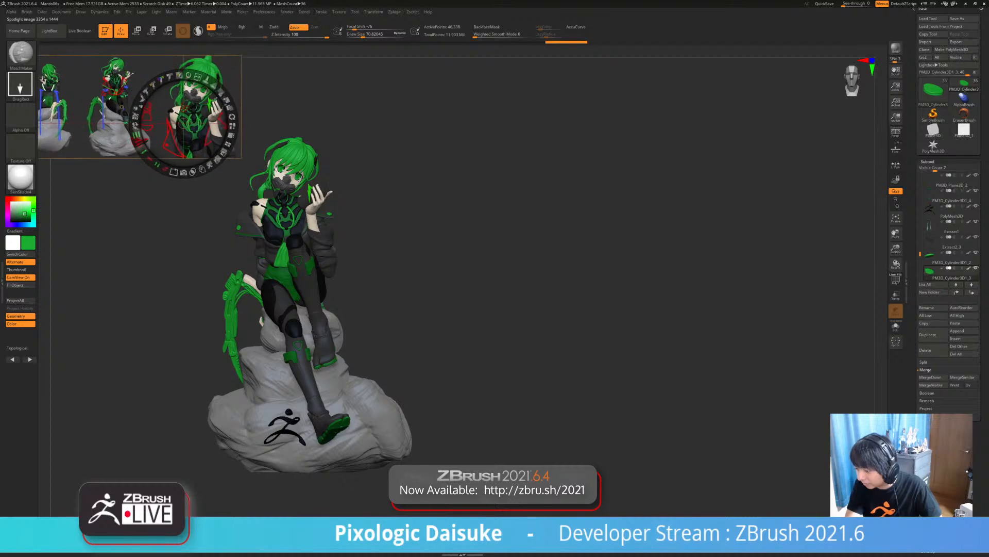
drag(184, 108, 219, 124)
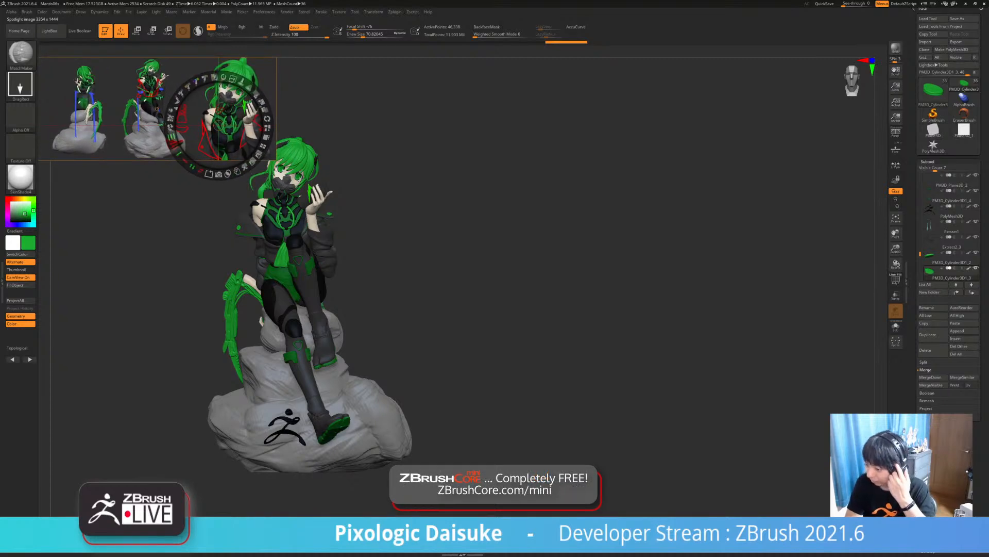
key(shift+z)
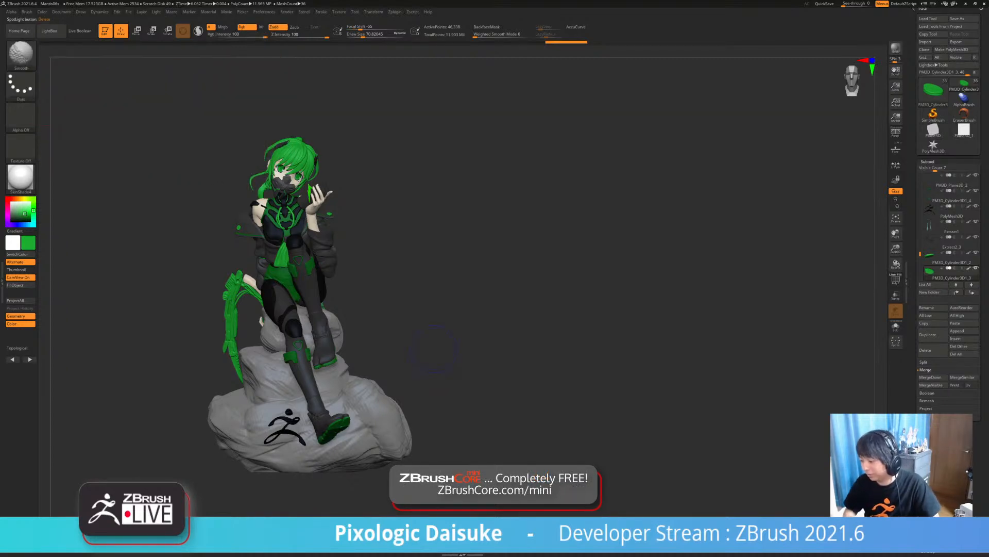
- Select the jacket, isolate it in Solo mode showing only its outer polygroup, and choose the MaskLasso brush for masking
drag(428, 340, 592, 338)
mouse_move(361, 155)
ctrl+right_down()
mouse_move(352, 224)
mouse_move(361, 230)
mouse_move(331, 290)
mouse_move(319, 356)
mouse_move(325, 304)
mouse_move(288, 299)
mouse_move(407, 288)
mouse_move(340, 296)
mouse_move(335, 284)
mouse_move(309, 281)
mouse_move(299, 304)
ctrl+right_up()
alt+click(366, 222)
key(alt+shift+s)
ctrl+shift+click(331, 292)
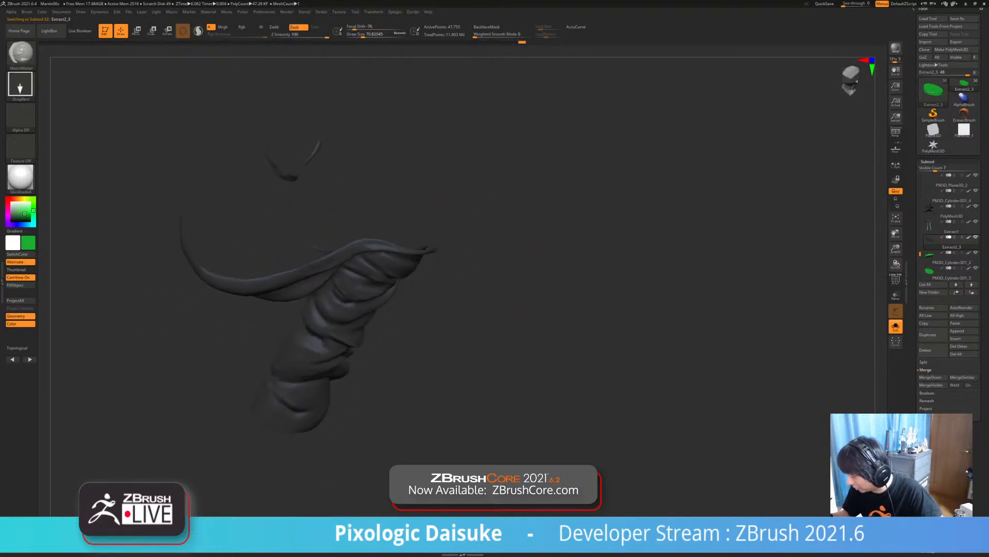
mouse_move(477, 242)
ctrl+mouse_down()
mouse_move(343, 259)
mouse_move(329, 274)
ctrl+mouse_up()
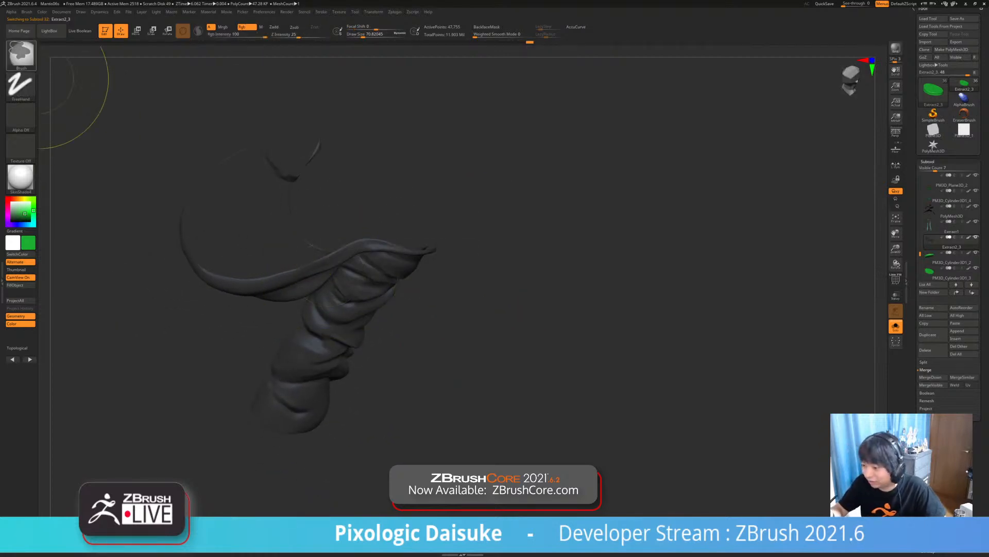
click(21, 53)
ctrl+click(153, 89)
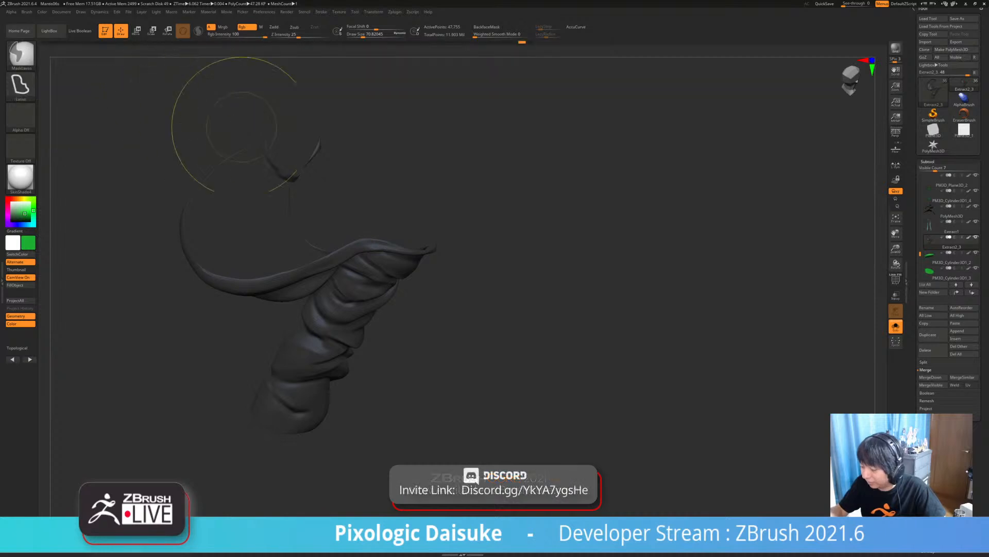
- Lasso-mask the jacket's sleeves, assign them their own polygroup, and hide it so only the back panel stays visible in Solo
right_drag(433, 168, 446, 216)
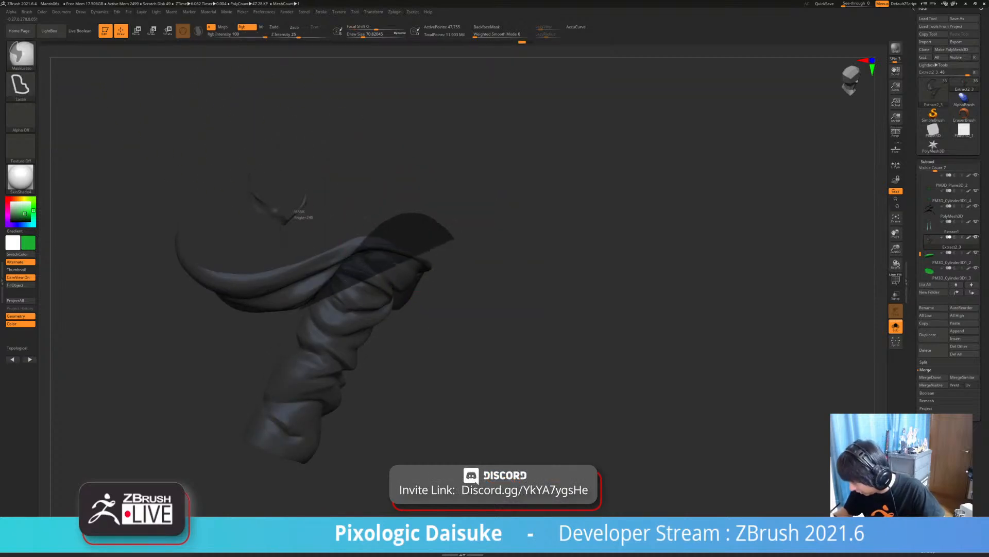
mouse_move(310, 307)
ctrl+mouse_down()
mouse_move(246, 397)
mouse_move(402, 369)
mouse_move(452, 253)
ctrl+mouse_up()
mouse_move(438, 278)
right_down()
mouse_move(352, 263)
mouse_move(363, 216)
mouse_move(356, 188)
mouse_move(375, 203)
mouse_move(370, 224)
mouse_move(398, 177)
right_up()
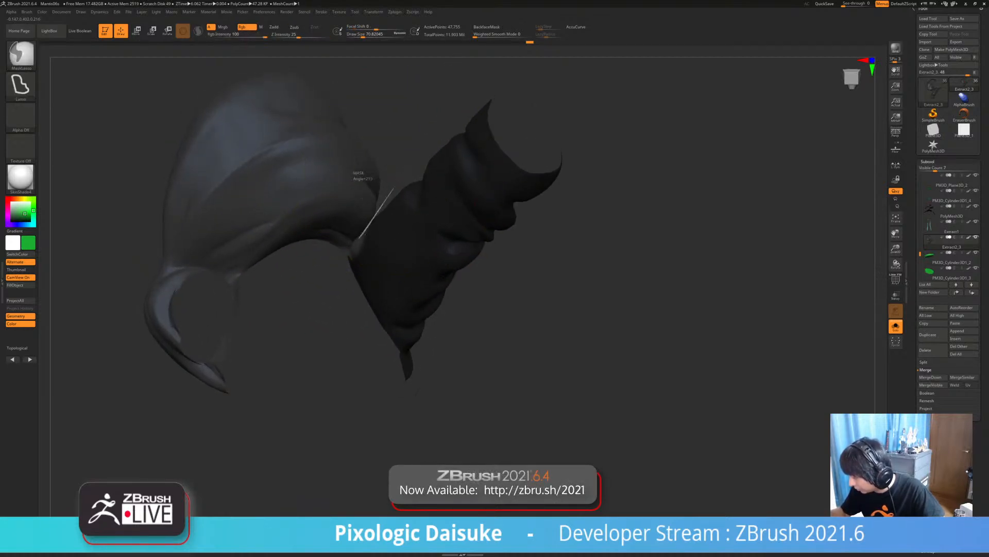
ctrl+alt+drag(359, 238, 402, 114)
ctrl+right_drag(389, 206, 380, 180)
right_drag(298, 240, 257, 251)
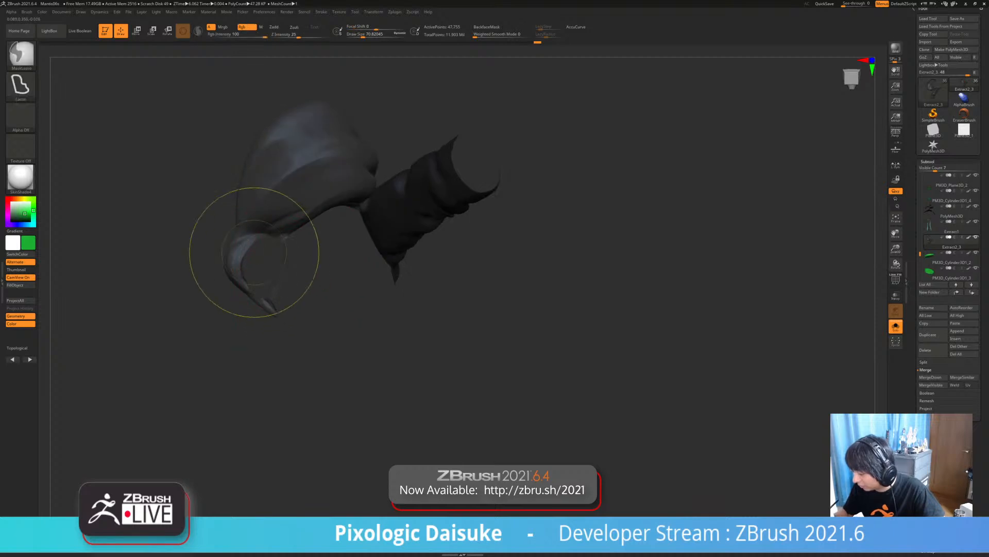
mouse_move(211, 235)
ctrl+mouse_down()
mouse_move(288, 237)
mouse_move(225, 301)
mouse_move(215, 286)
ctrl+mouse_up()
mouse_move(278, 288)
ctrl+right_down()
mouse_move(275, 274)
mouse_move(270, 322)
mouse_move(294, 325)
mouse_move(296, 342)
ctrl+right_up()
key(ctrl+w)
ctrl+alt+shift+click(280, 292)
click(896, 326)
right_drag(361, 359, 449, 273)
click(896, 327)
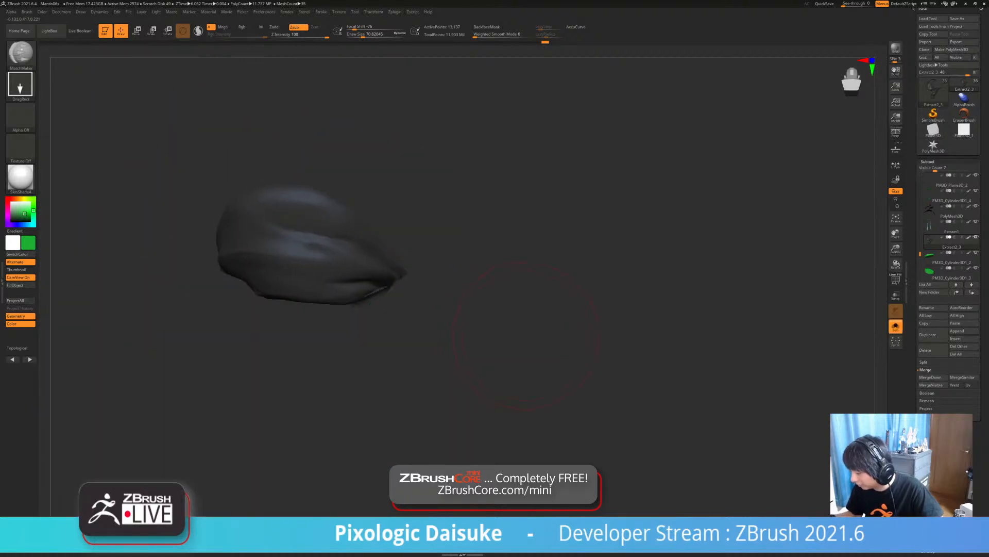
- Display the polyframe, inspect the back panel's jagged ends, and mask the whole visible panel to make it its own polygroup
ctrl+right_drag(525, 335, 376, 304)
drag(593, 309, 569, 315)
click(896, 281)
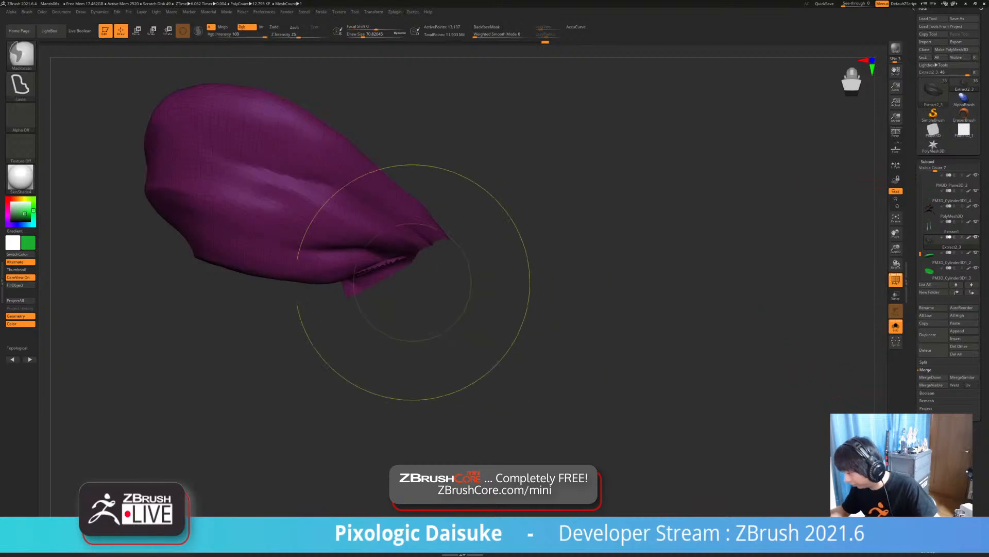
mouse_move(413, 282)
ctrl+right_down()
mouse_move(438, 325)
mouse_move(399, 263)
mouse_move(386, 260)
ctrl+right_up()
key(w)
ctrl+click(386, 259)
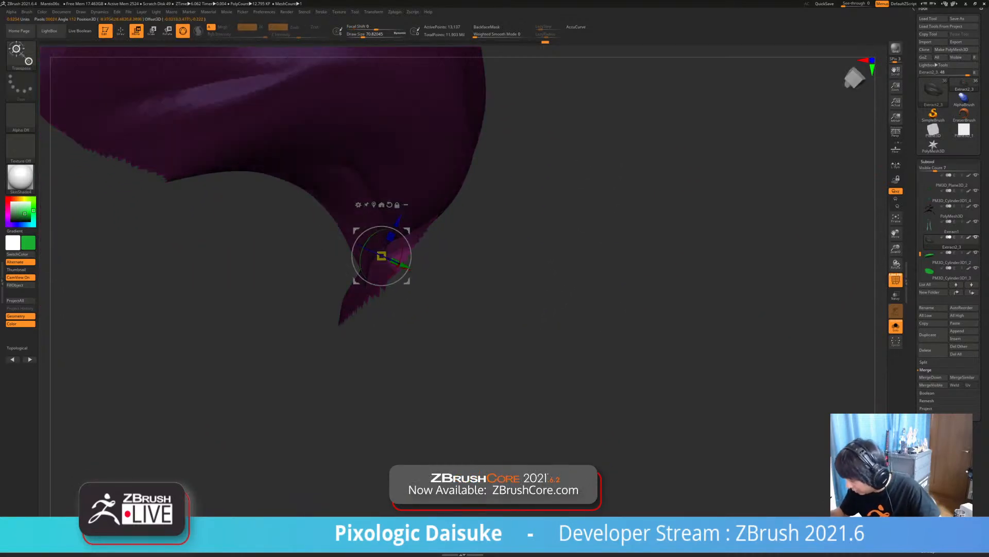
right_drag(386, 289, 273, 292)
ctrl+drag(278, 305, 299, 325)
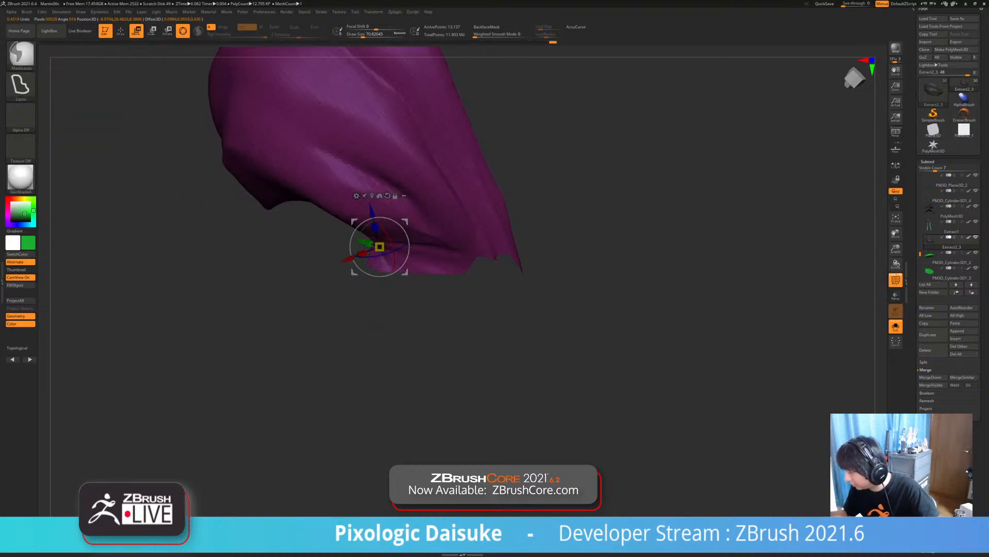
mouse_move(309, 309)
alt+right_down()
mouse_move(276, 376)
mouse_move(376, 358)
mouse_move(320, 379)
mouse_move(368, 381)
mouse_move(369, 373)
alt+right_up()
key(ctrl+a)
key(ctrl+w)
key(q)
- Unhide the whole jacket, isolate its back-panel polygroup, and bring the rest of the figure back into view
ctrl+shift+click(513, 190)
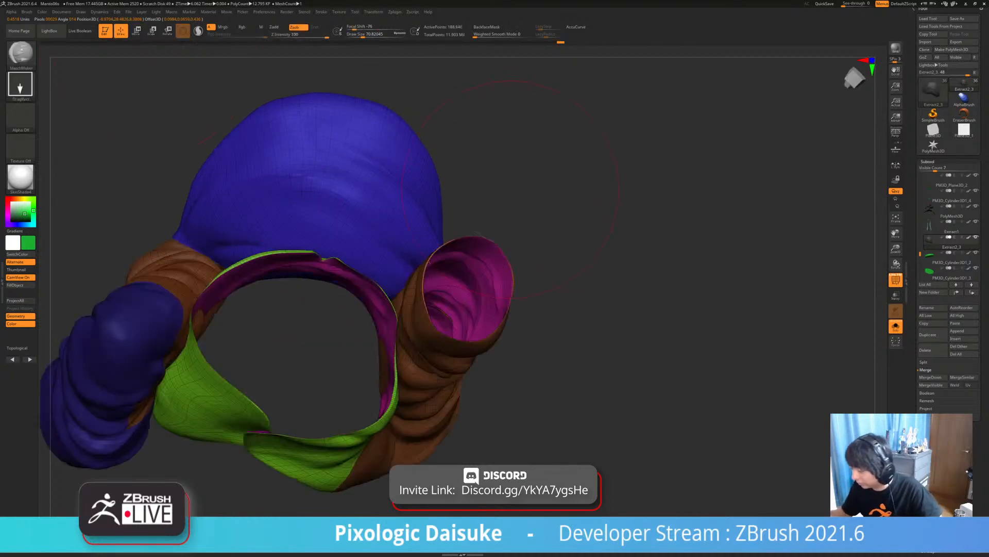
ctrl+shift+click(389, 232)
mouse_move(389, 232)
right_down()
mouse_move(381, 319)
mouse_move(369, 330)
mouse_move(391, 309)
mouse_move(495, 289)
mouse_move(479, 237)
mouse_move(454, 221)
mouse_move(430, 343)
mouse_move(407, 387)
mouse_move(433, 379)
mouse_move(424, 404)
mouse_move(423, 356)
right_up()
key(ctrl+shift+s)
right_drag(432, 307, 435, 332)
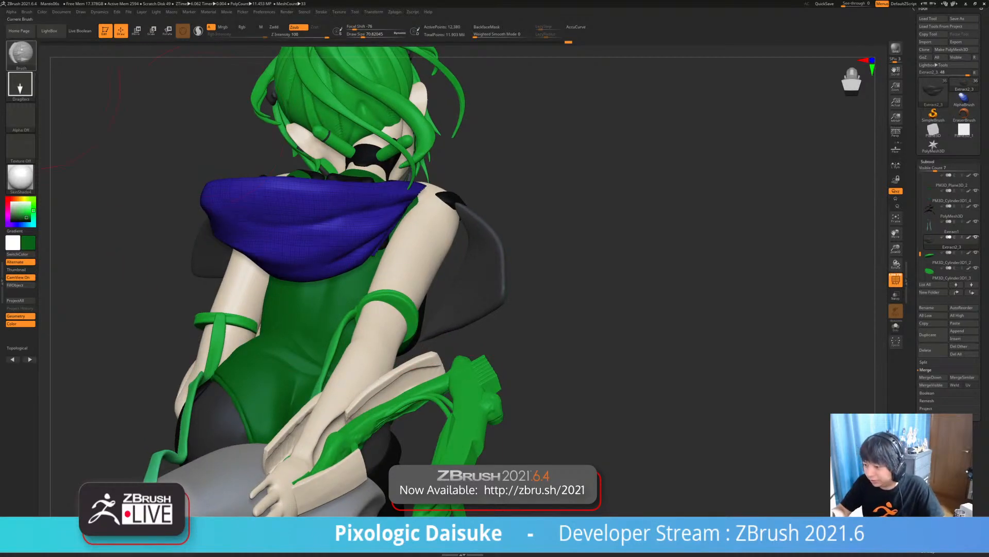
- Choose the Standard brush, solo the jacket's back panel, and turn the polyframe off
click(21, 53)
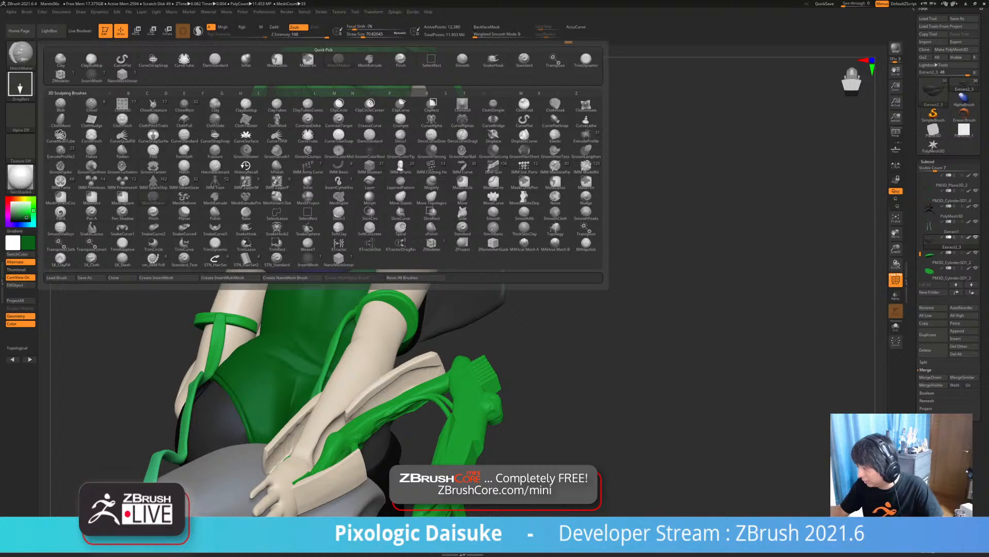
key(s)
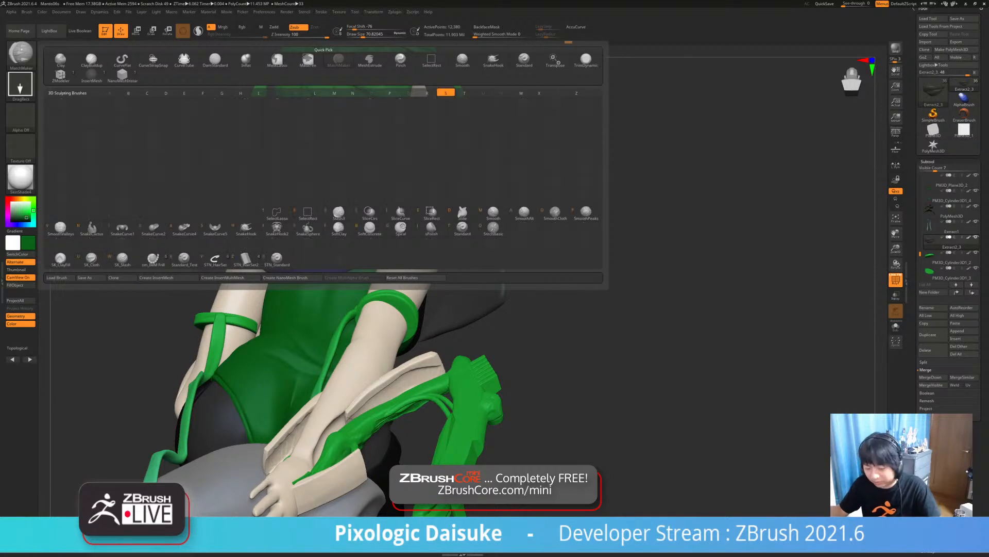
key(t)
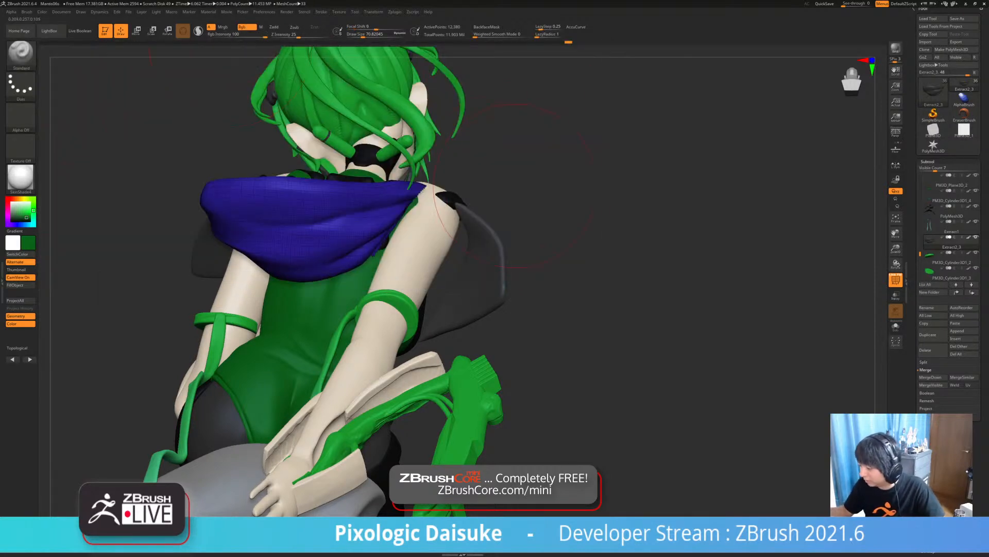
click(895, 326)
drag(858, 335, 851, 296)
key(shift+f)
- Unhide the full jacket, subdivide its geometry for finer painting, and isolate the back panel again
alt+right_drag(432, 287, 452, 359)
ctrl+shift+click(437, 382)
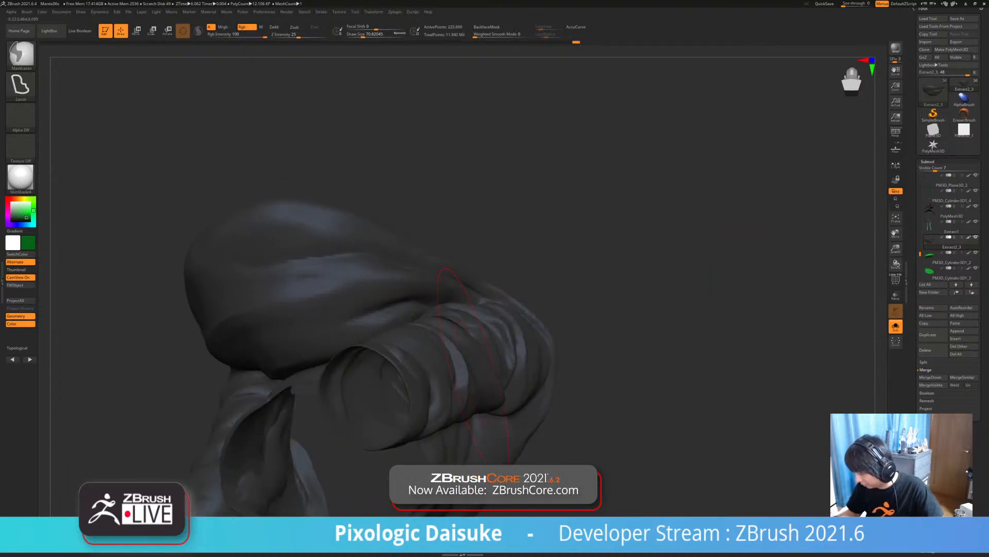
ctrl+shift+click(484, 365)
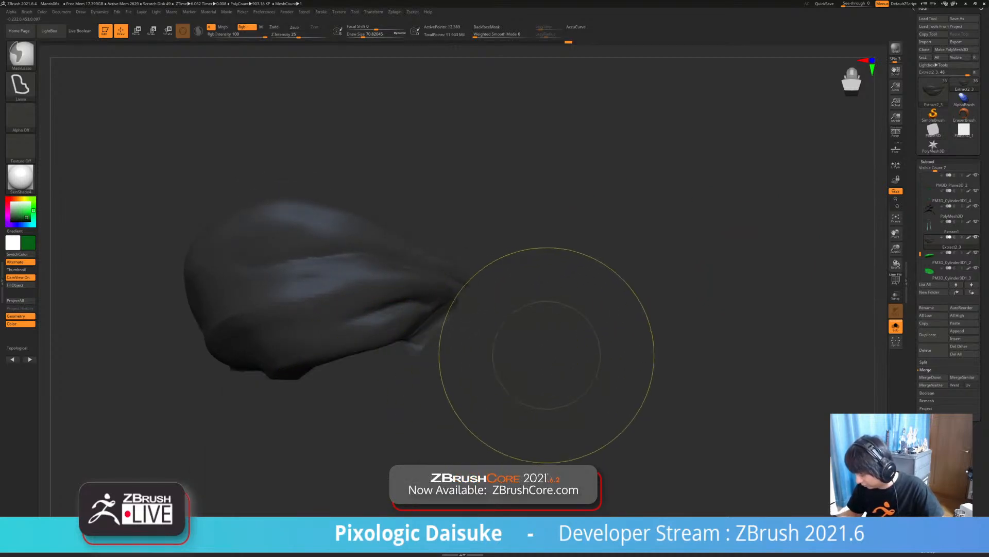
ctrl+shift+click(569, 361)
key(ctrl+d)
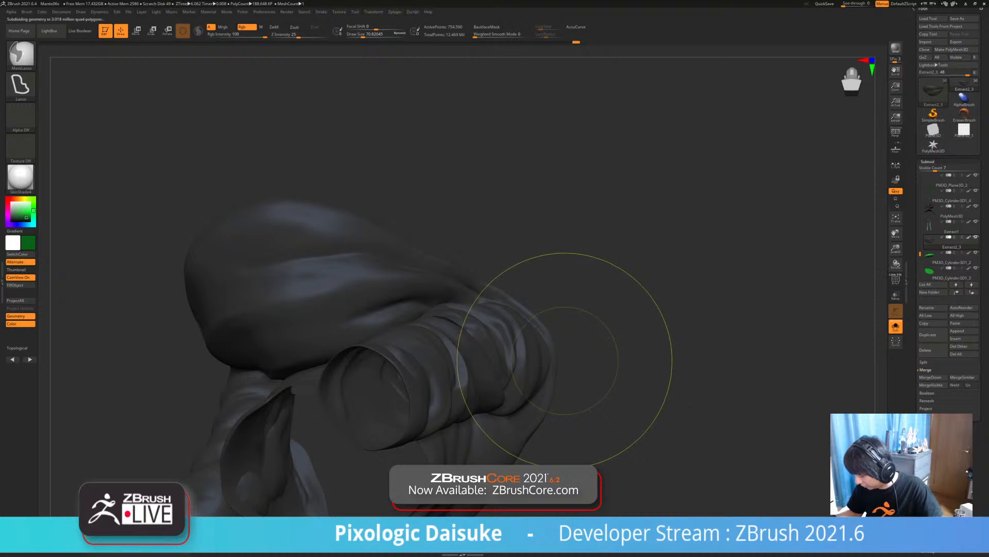
ctrl+shift+click(444, 282)
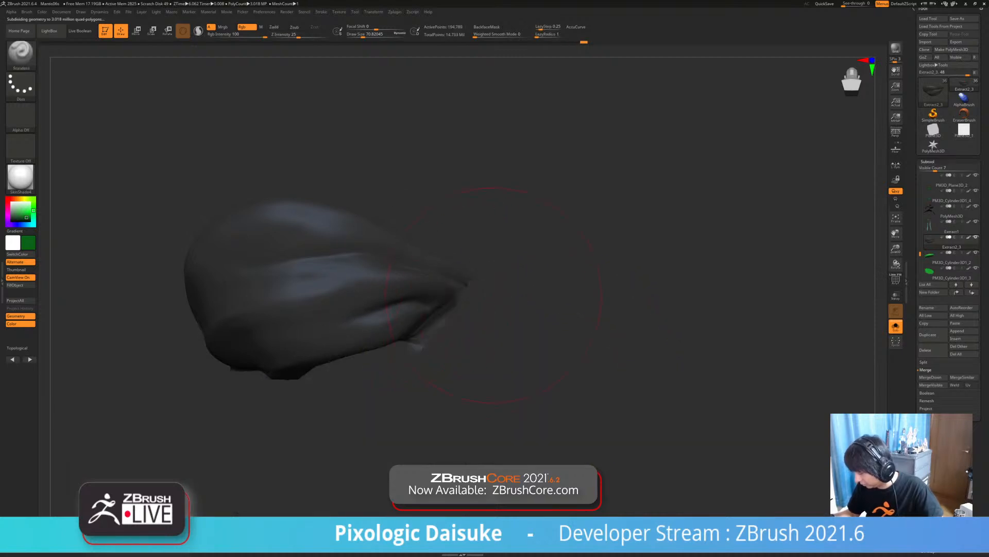
- Orient the back panel for painting and set the Standard brush's draw size to 10
key(alt+s)
key(alt+s)
click(358, 35)
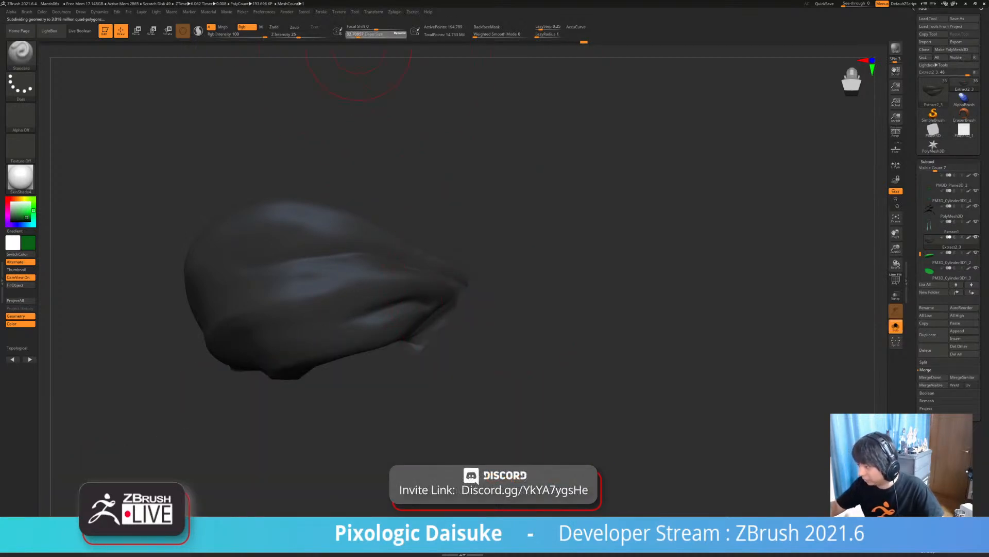
drag(367, 165, 369, 87)
click(354, 35)
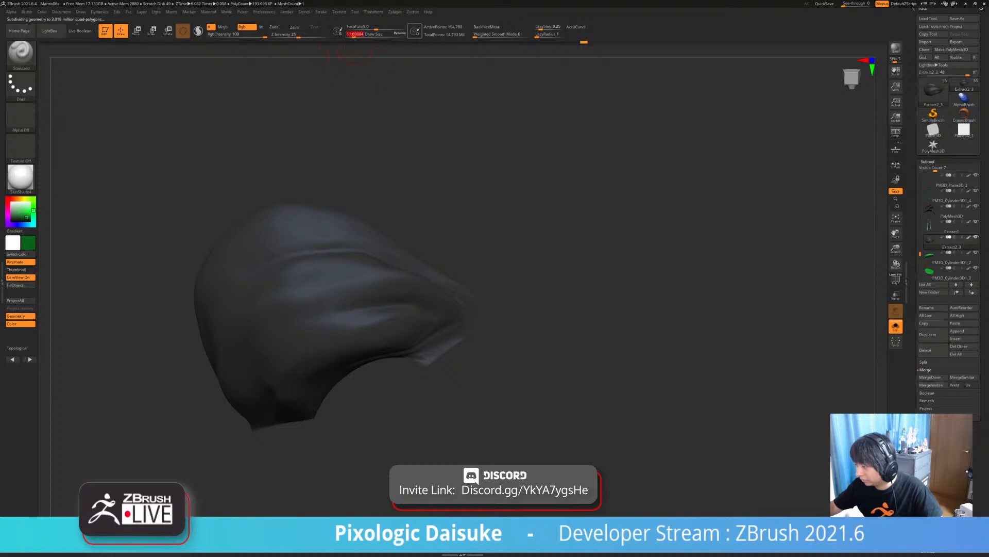
text(12)
key(Return)
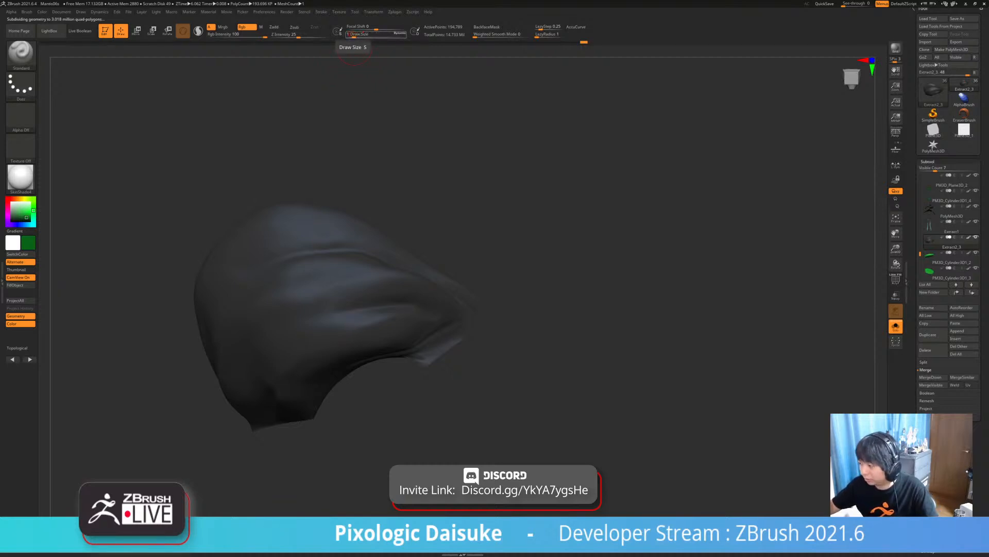
text(10)
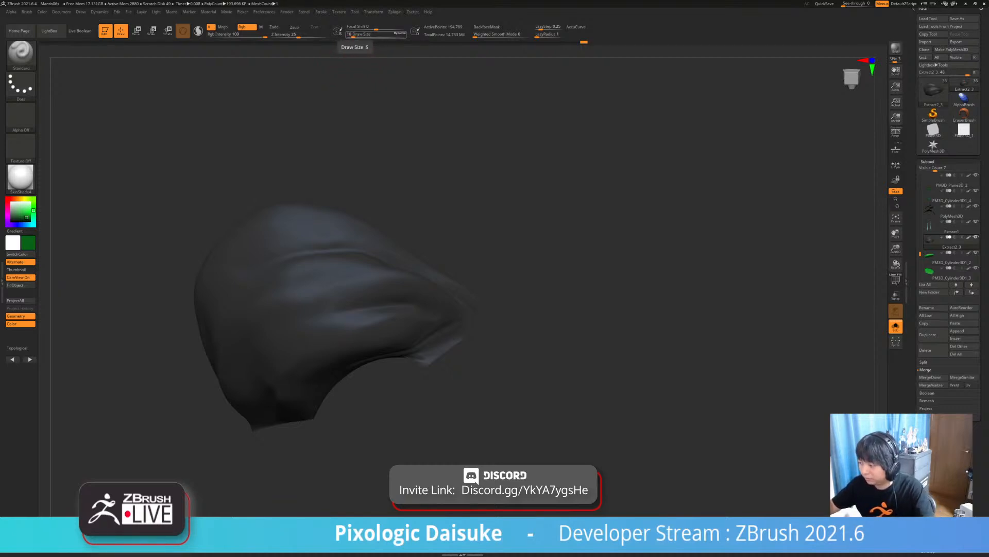
key(Return)
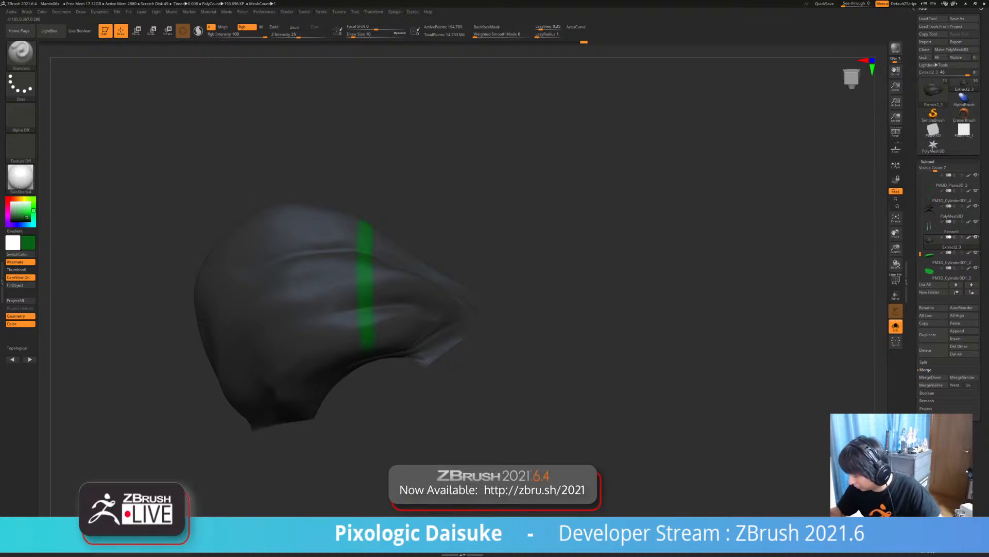
- Paint a vertical dark green stripe down the jacket's back panel, and reduce the brush's draw size to about 4.3
drag(367, 342, 368, 356)
right_drag(368, 346, 366, 372)
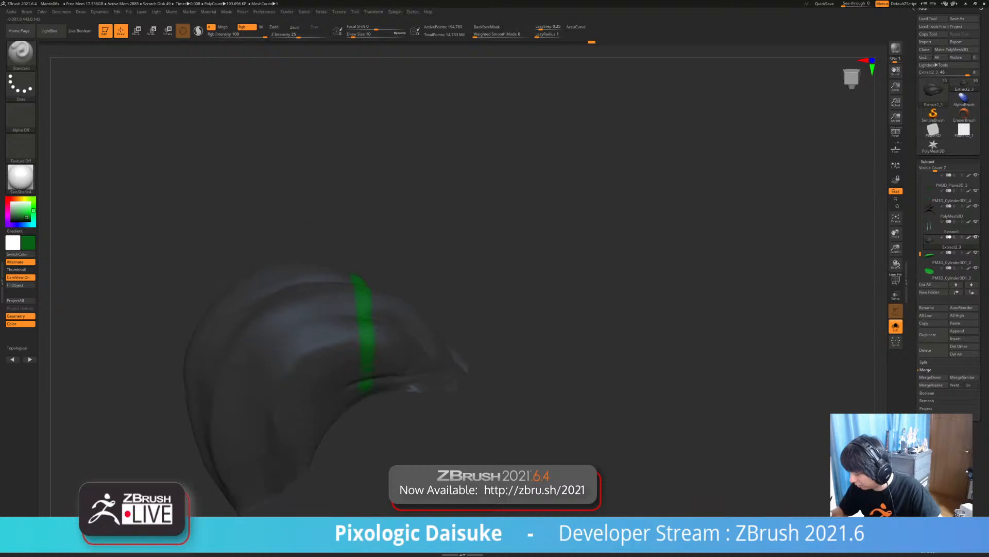
drag(367, 374, 367, 389)
mouse_move(368, 381)
right_down()
mouse_move(367, 396)
mouse_move(373, 314)
right_up()
right_drag(382, 232, 382, 212)
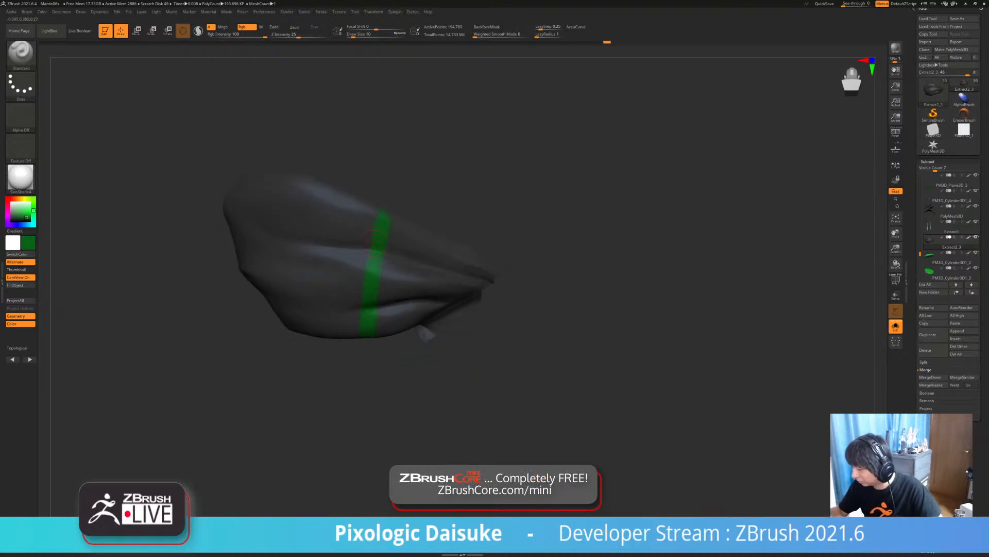
mouse_move(369, 246)
right_down()
mouse_move(373, 292)
mouse_move(375, 250)
right_up()
click(350, 35)
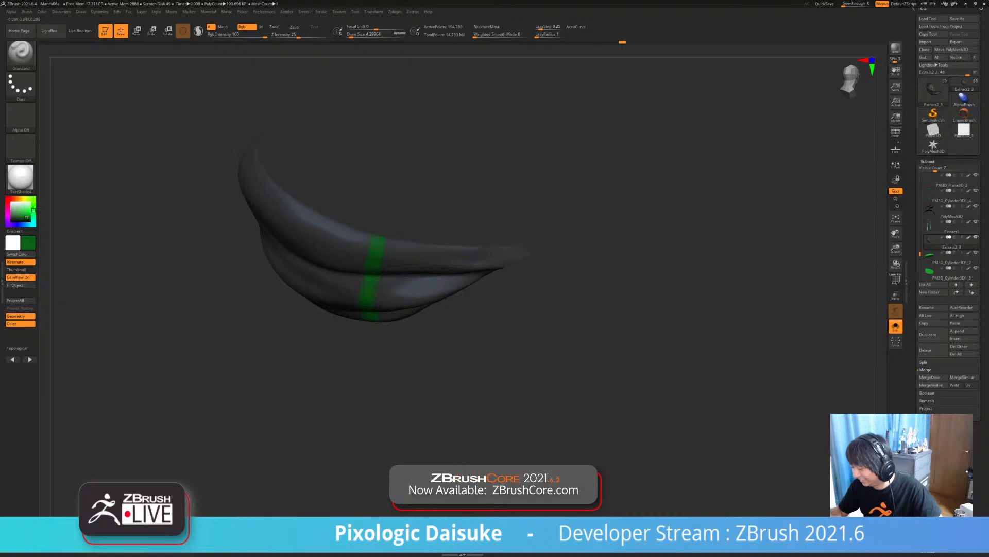
- Check the green stripe against the whole character, and paint a second dark green stripe around the other side of the isolated back panel
right_drag(373, 255, 370, 235)
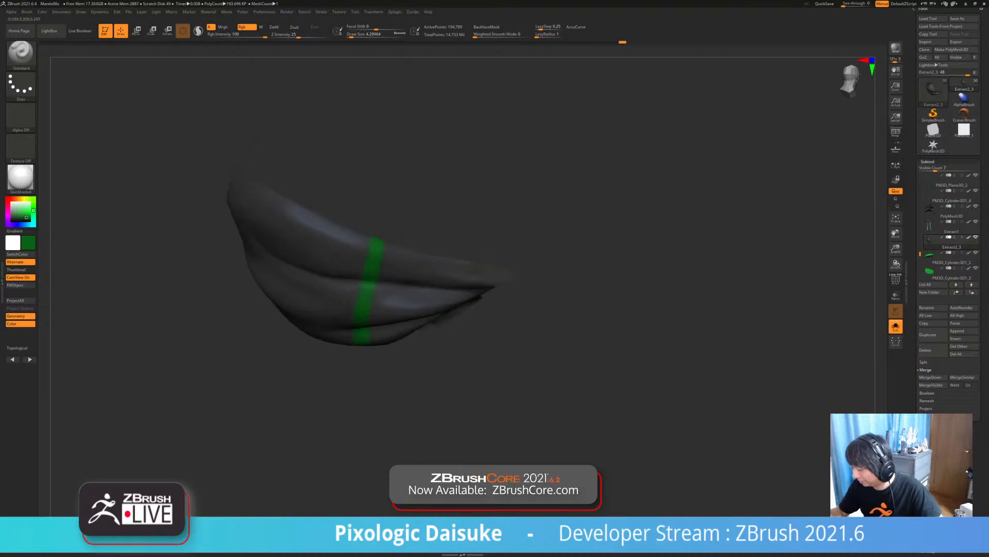
key(alt+s)
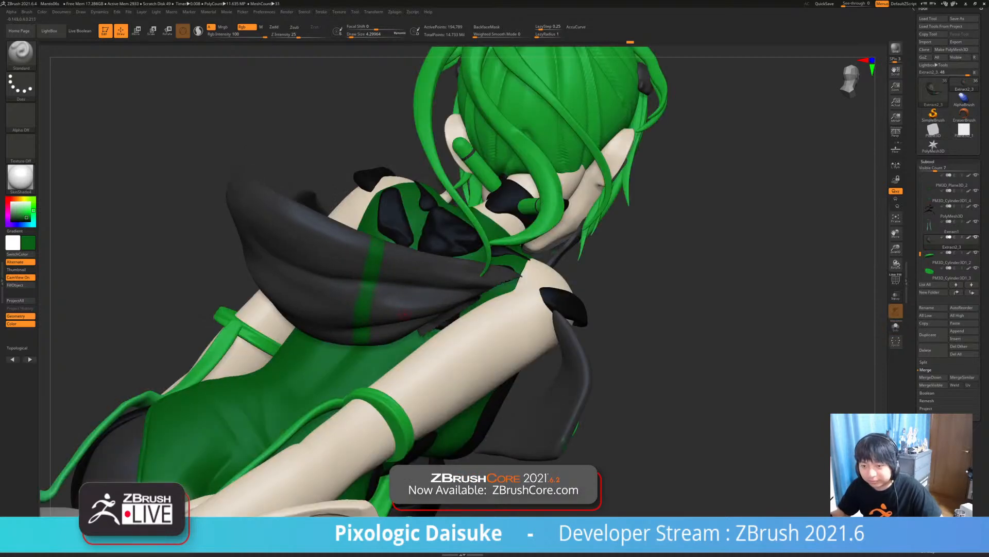
key(alt+s)
right_drag(371, 323, 397, 265)
key(alt+s)
right_drag(402, 324, 490, 356)
key(alt+s)
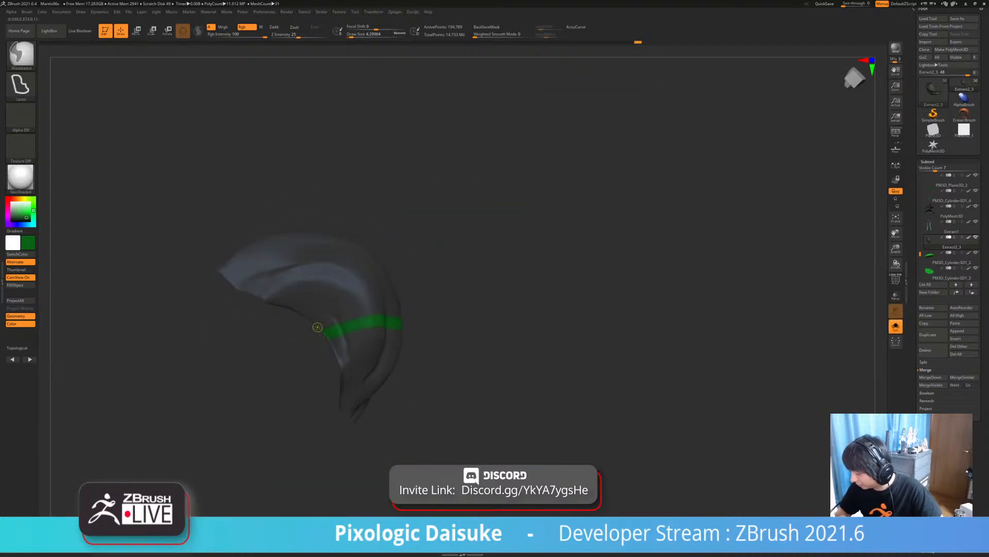
mouse_move(316, 329)
ctrl+right_down()
mouse_move(333, 336)
mouse_move(330, 294)
mouse_move(314, 232)
mouse_move(305, 268)
mouse_move(302, 240)
mouse_move(321, 249)
ctrl+right_up()
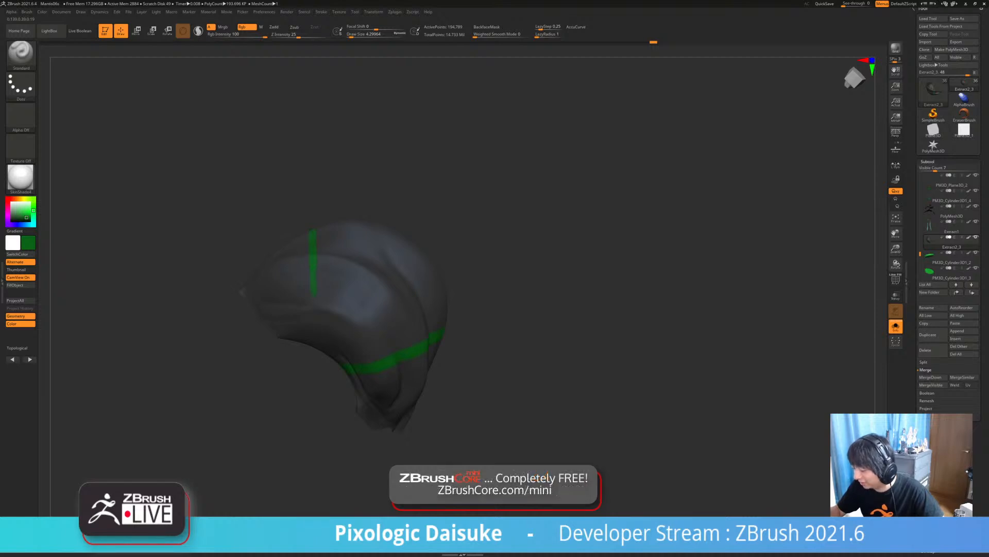
right_drag(315, 312, 317, 315)
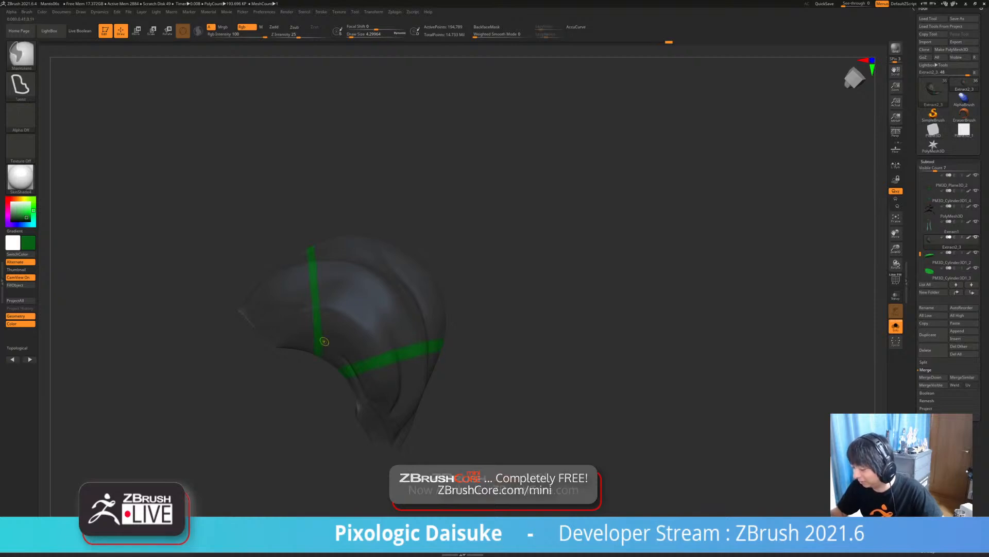
right_drag(324, 342, 309, 229)
right_drag(318, 190, 282, 268)
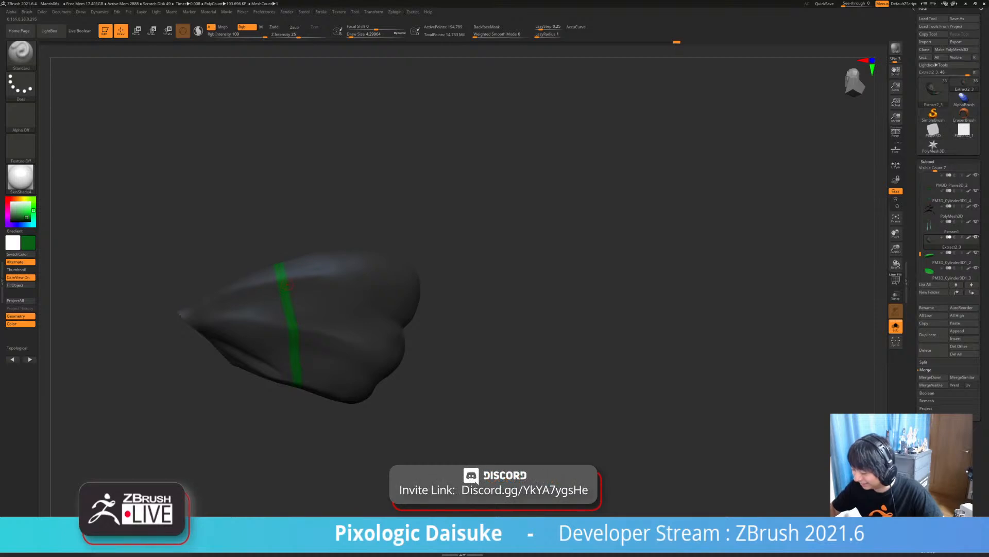
right_drag(289, 285, 302, 374)
- Switch the paint colour to the panel's dark grey and trim the edges of the green stripes
drag(28, 243, 41, 264)
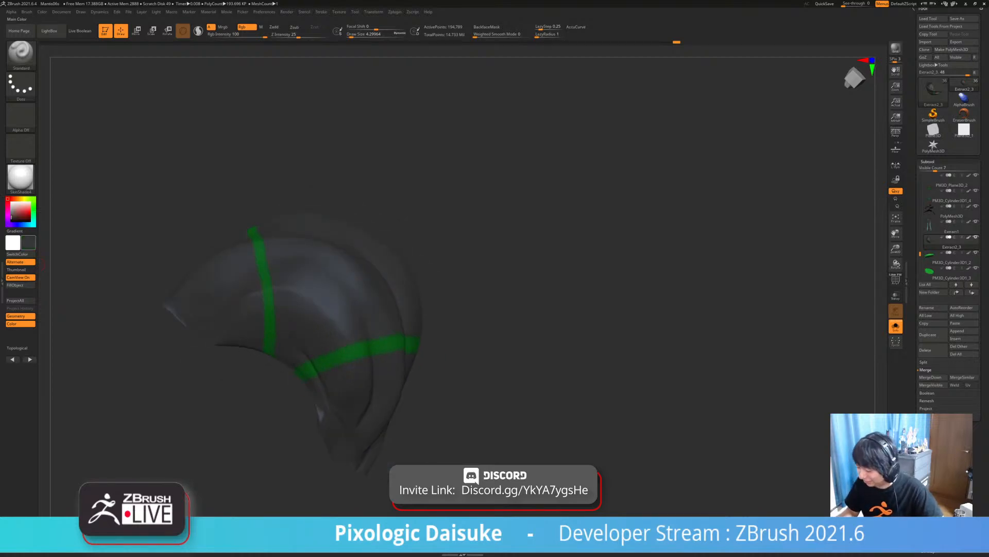
right_drag(309, 355, 326, 347)
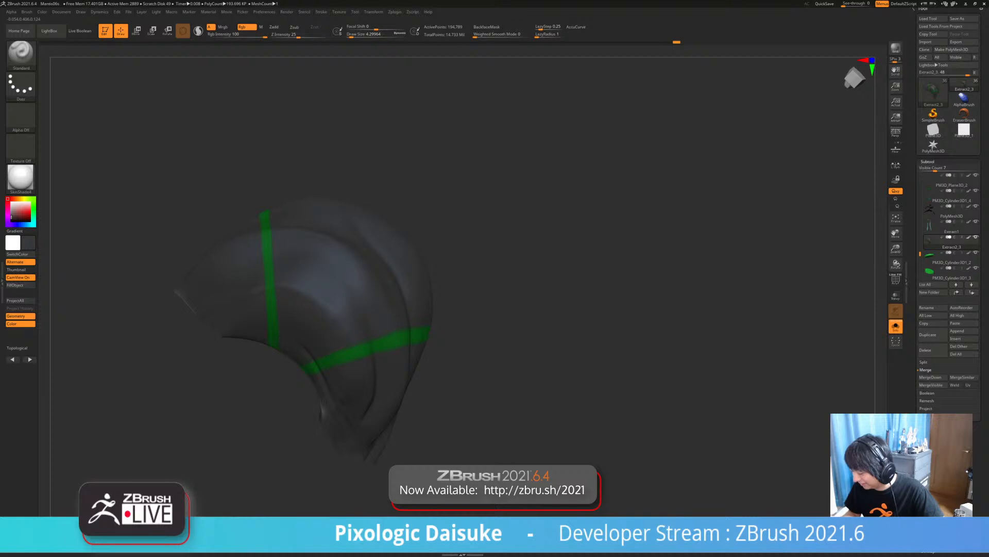
right_drag(335, 348, 348, 343)
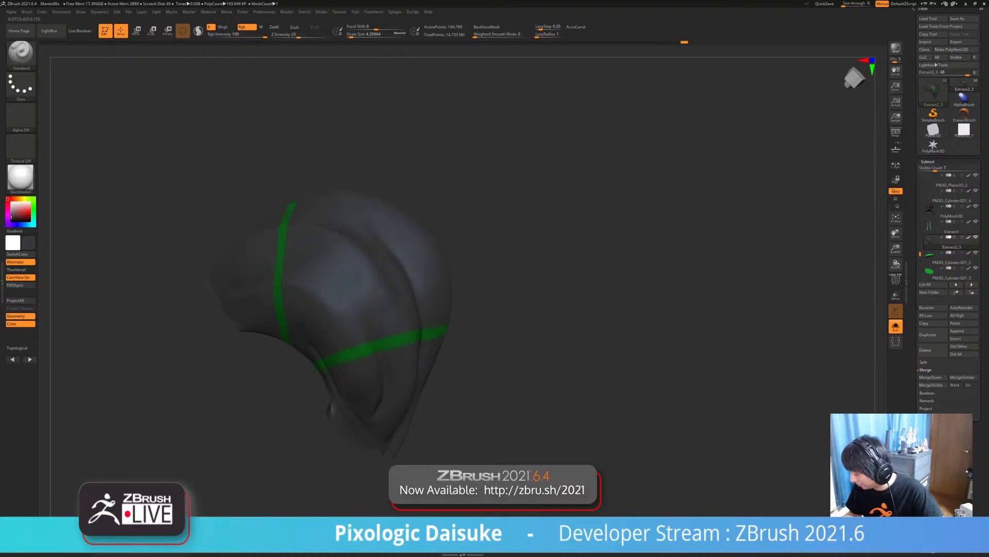
ctrl+right_drag(350, 378, 351, 355)
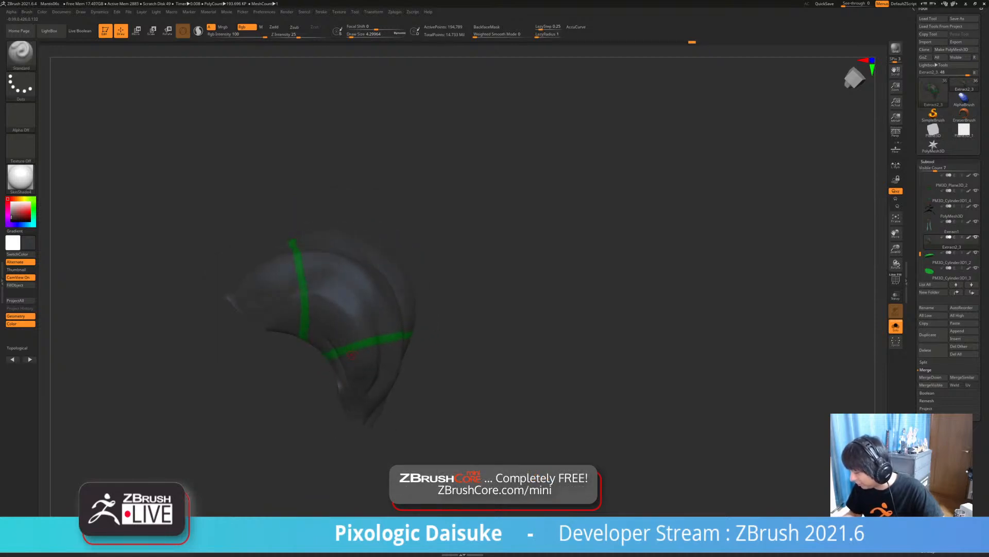
drag(411, 334, 409, 328)
mouse_move(409, 329)
right_down()
mouse_move(438, 326)
mouse_move(464, 392)
mouse_move(438, 423)
mouse_move(417, 397)
mouse_move(447, 384)
mouse_move(440, 349)
mouse_move(381, 288)
right_up()
- Raise the brush's draw size to about 18.5 and paint over the original green stripe with dark grey on the isolated panel
key(ctrl+shift+s)
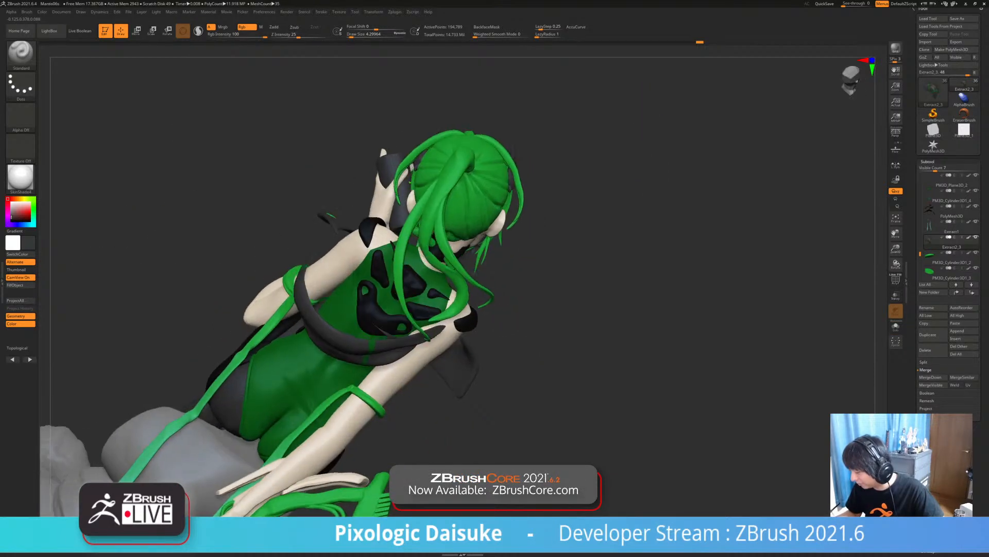
key(ctrl+shift+s)
drag(352, 35, 355, 35)
right_drag(308, 291, 309, 304)
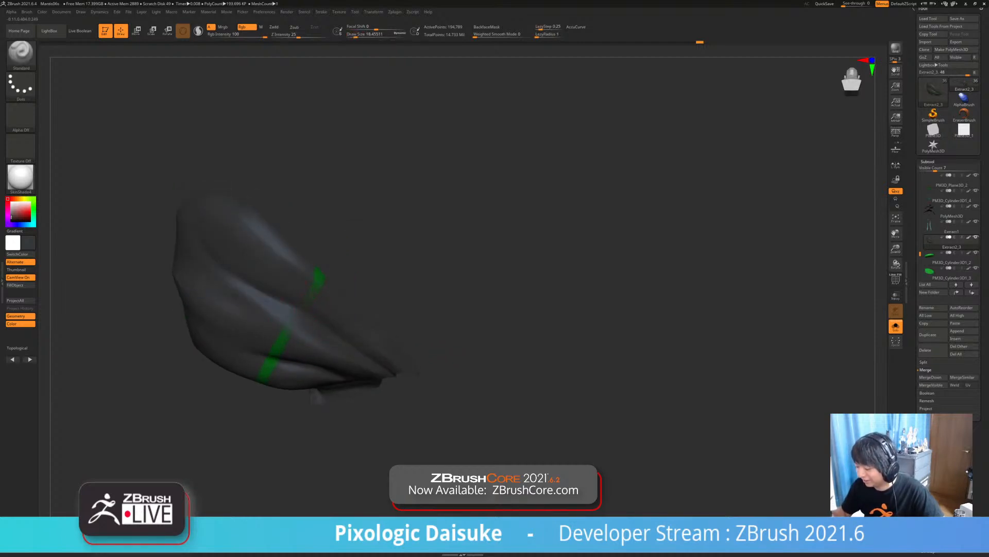
right_drag(291, 321, 266, 381)
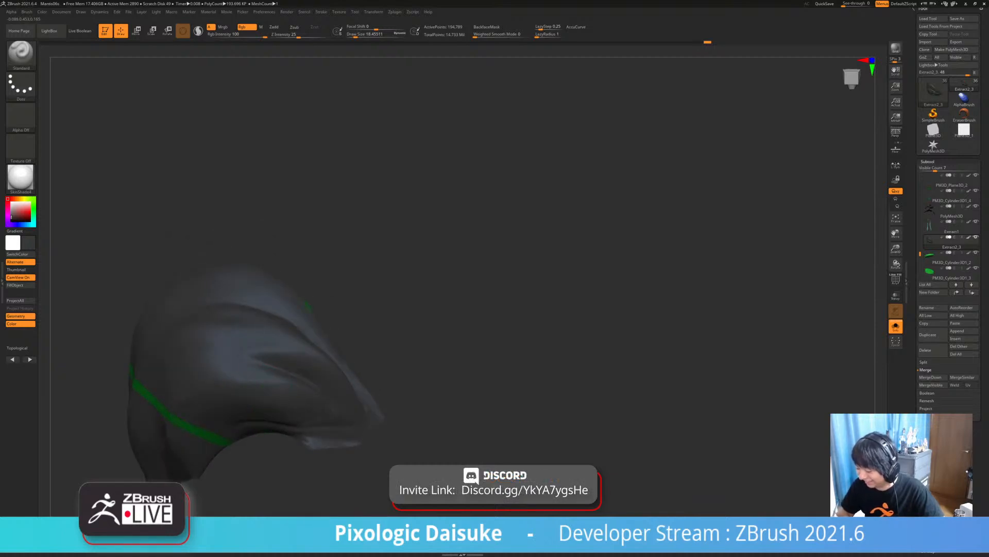
mouse_move(307, 306)
right_down()
mouse_move(324, 280)
mouse_move(307, 333)
mouse_move(368, 251)
mouse_move(356, 281)
mouse_move(313, 321)
right_up()
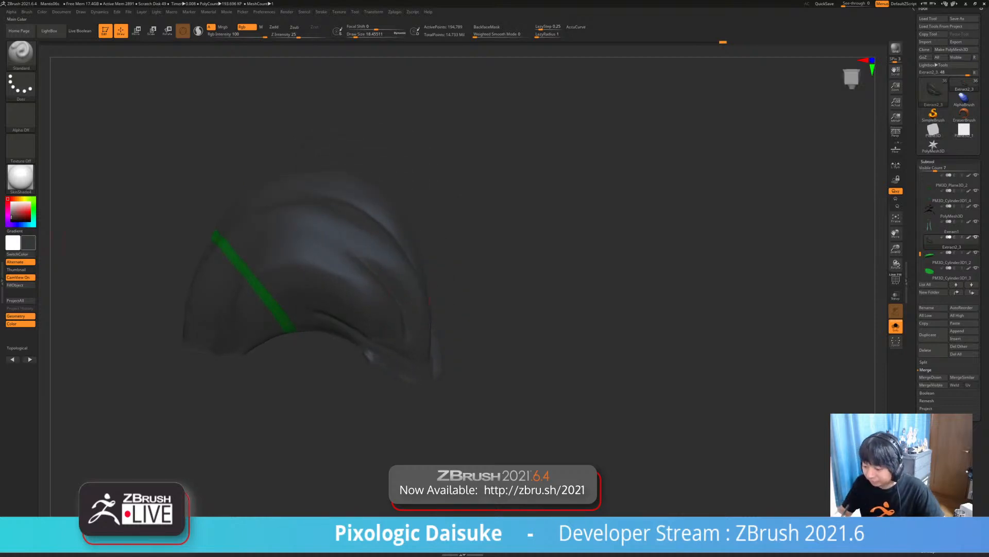
- Paint a replacement dark green stripe opposite the remaining one with a draw size of about 5, and trim its edge with dark grey
key(c)
click(352, 35)
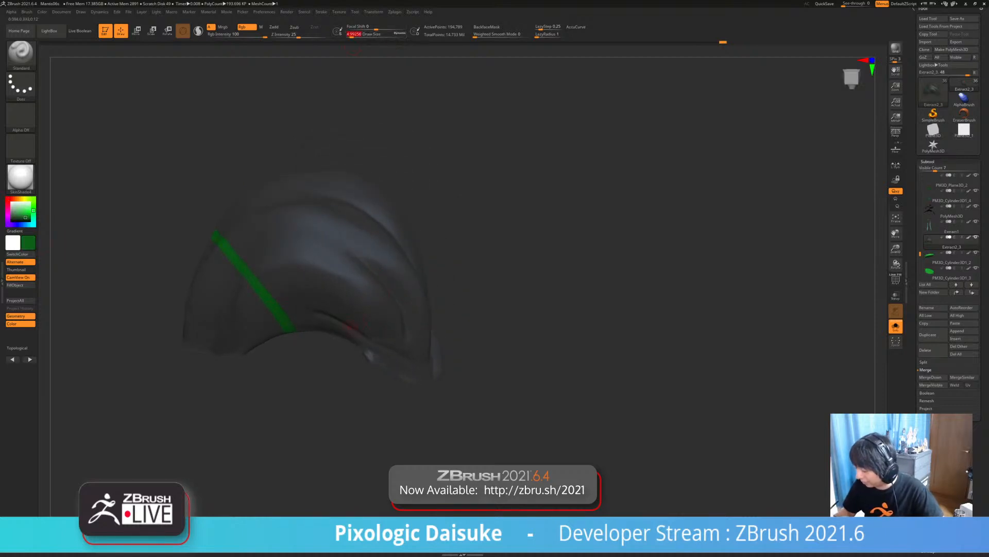
right_drag(345, 315, 334, 337)
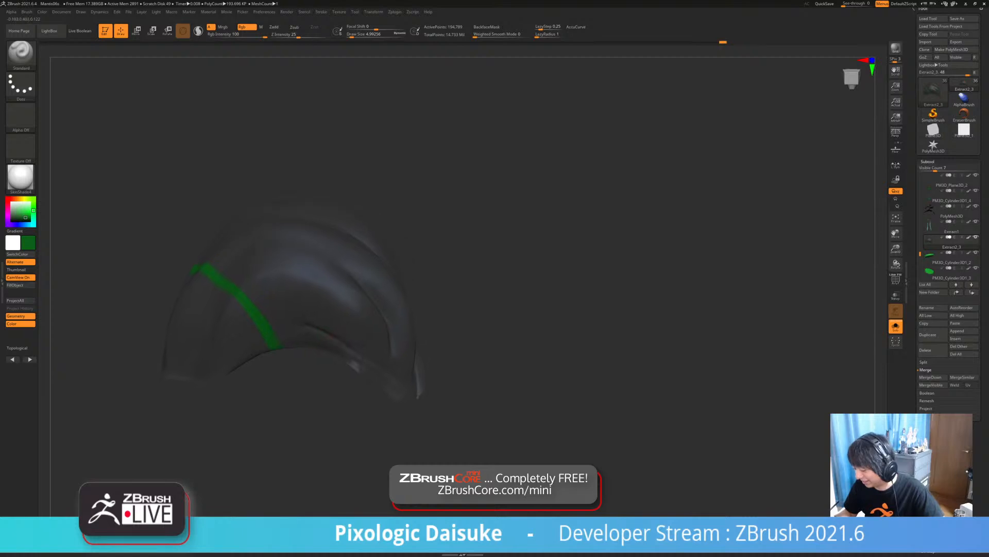
key(c)
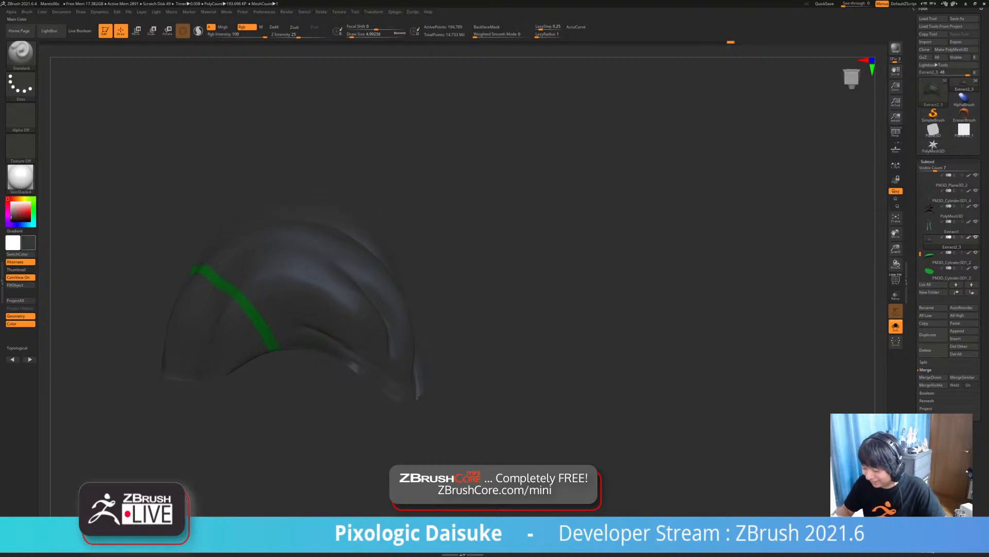
key(c)
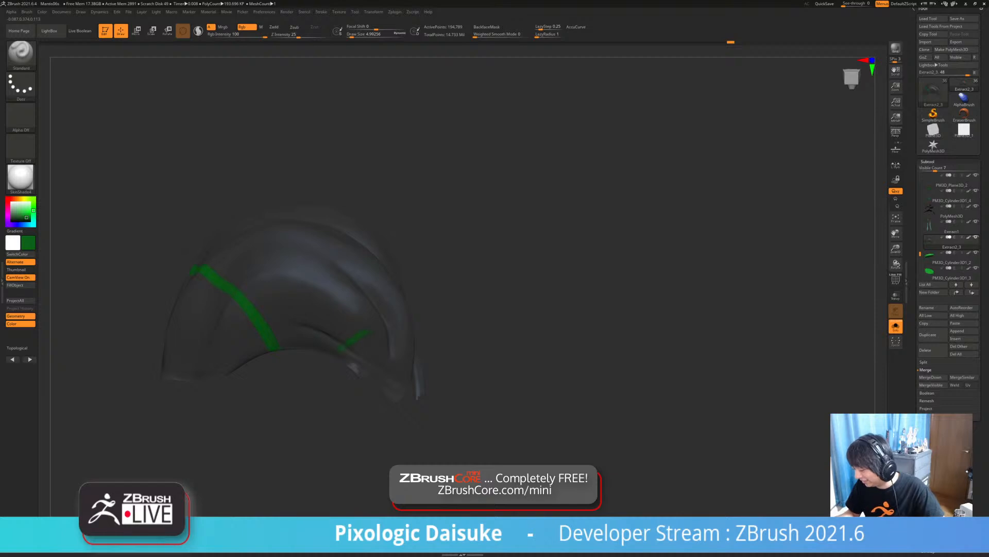
right_drag(346, 340, 334, 360)
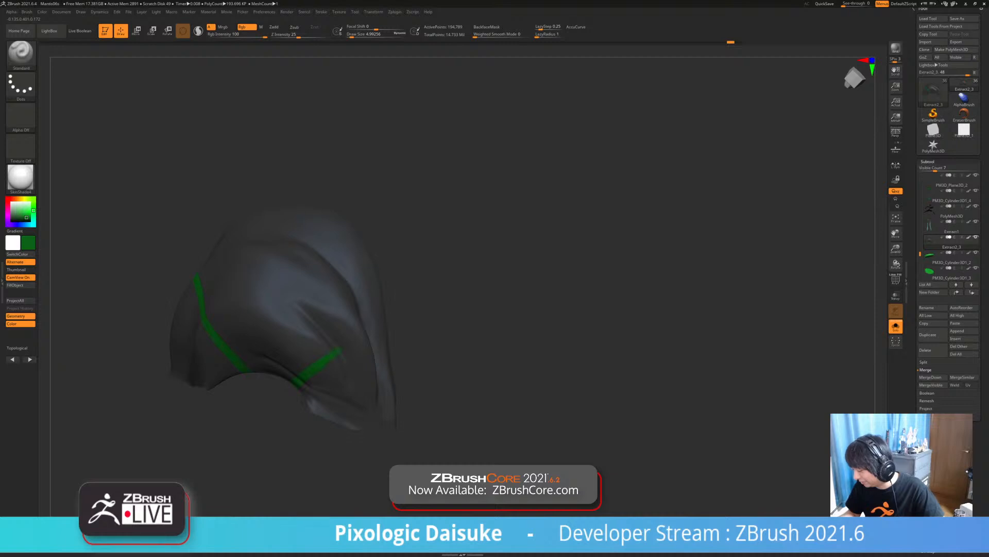
mouse_move(354, 340)
right_down()
mouse_move(345, 347)
mouse_move(377, 331)
right_up()
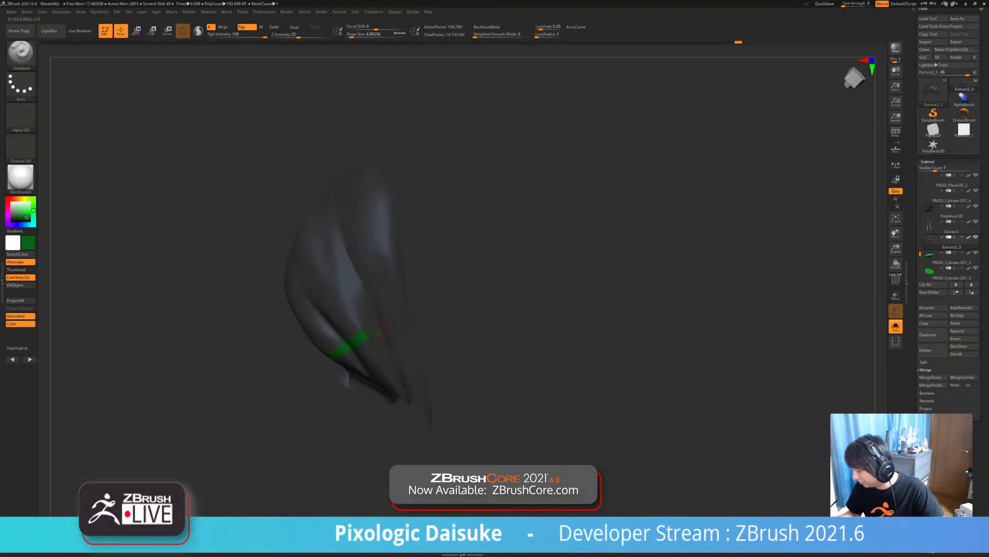
drag(377, 328, 381, 326)
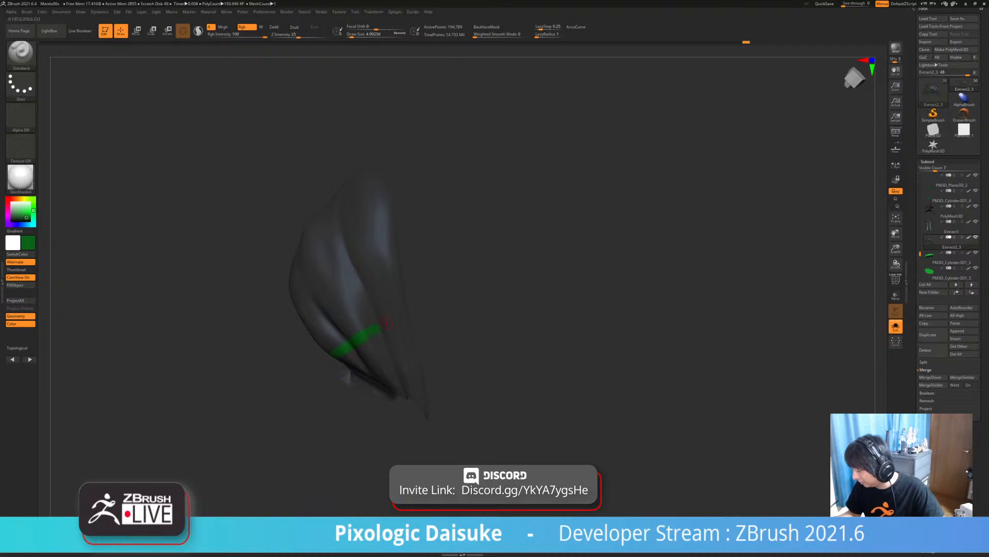
right_drag(380, 327, 383, 327)
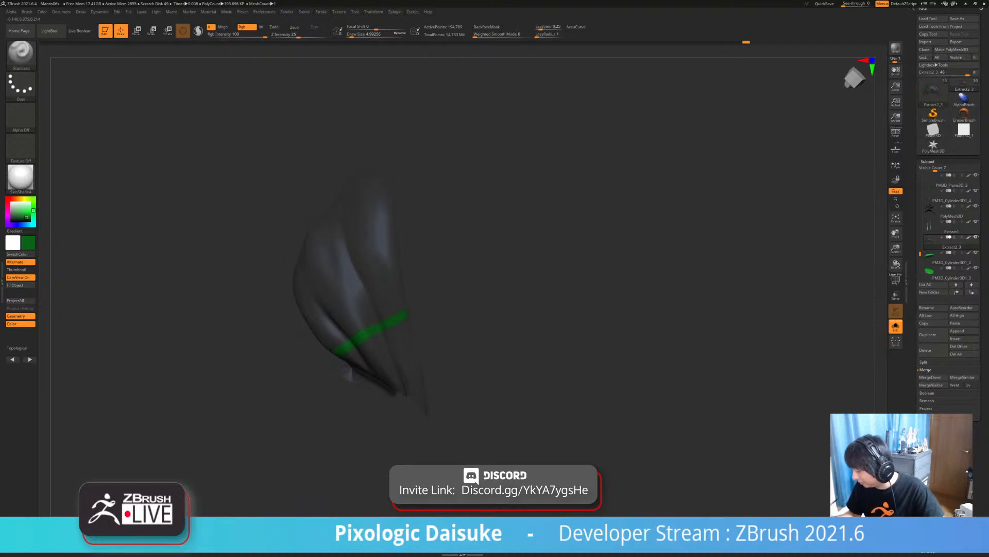
mouse_move(383, 328)
right_down()
mouse_move(403, 319)
mouse_move(425, 269)
mouse_move(418, 232)
mouse_move(454, 288)
mouse_move(489, 258)
mouse_move(523, 281)
mouse_move(470, 276)
mouse_move(498, 257)
mouse_move(446, 243)
mouse_move(395, 300)
right_up()
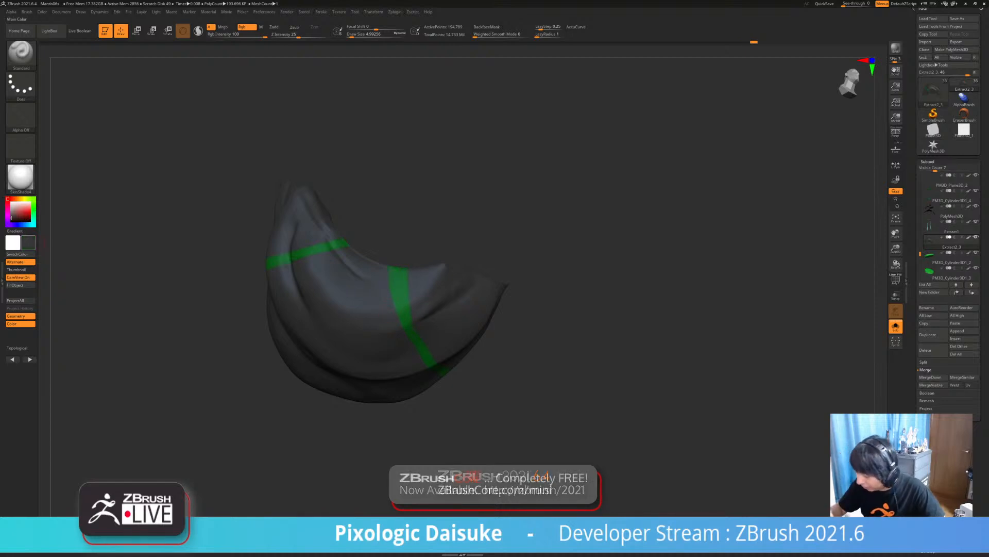
key(c)
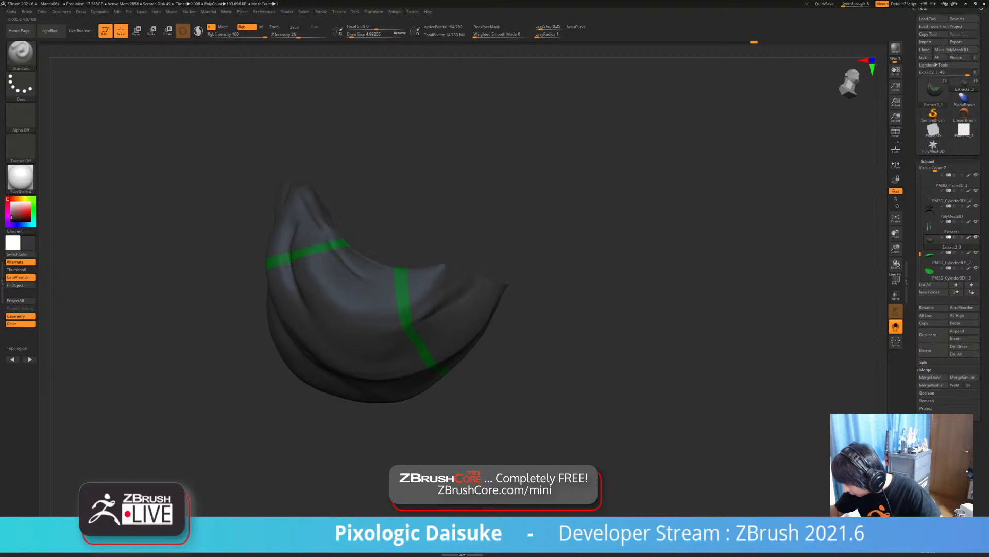
ctrl+right_drag(405, 323, 453, 252)
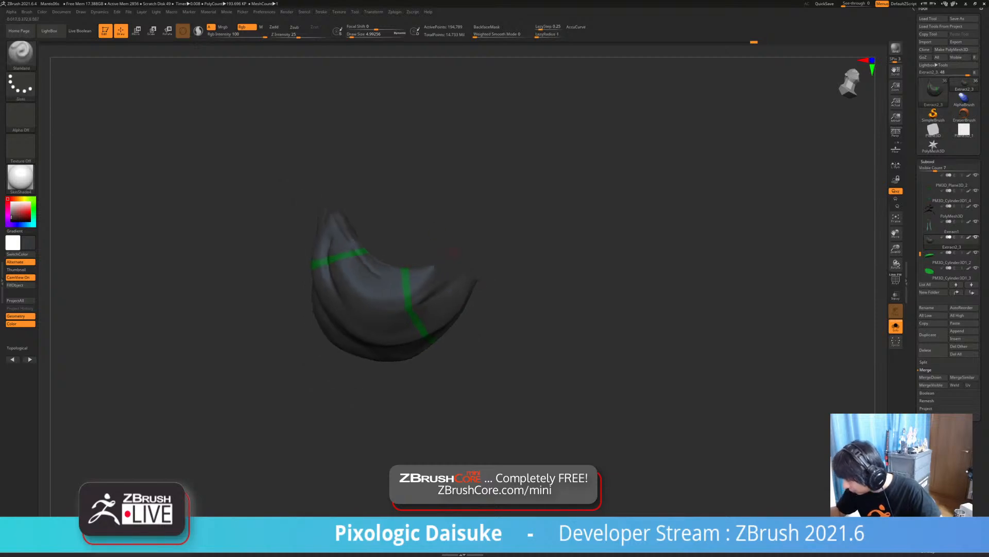
- Examine the stripes against the rest of the character and the full jacket, and isolate the back panel again
key(alt+s)
ctrl+right_drag(464, 309, 490, 232)
right_drag(490, 231, 573, 407)
alt+click(369, 319)
key(alt+s)
right_drag(573, 407, 654, 345)
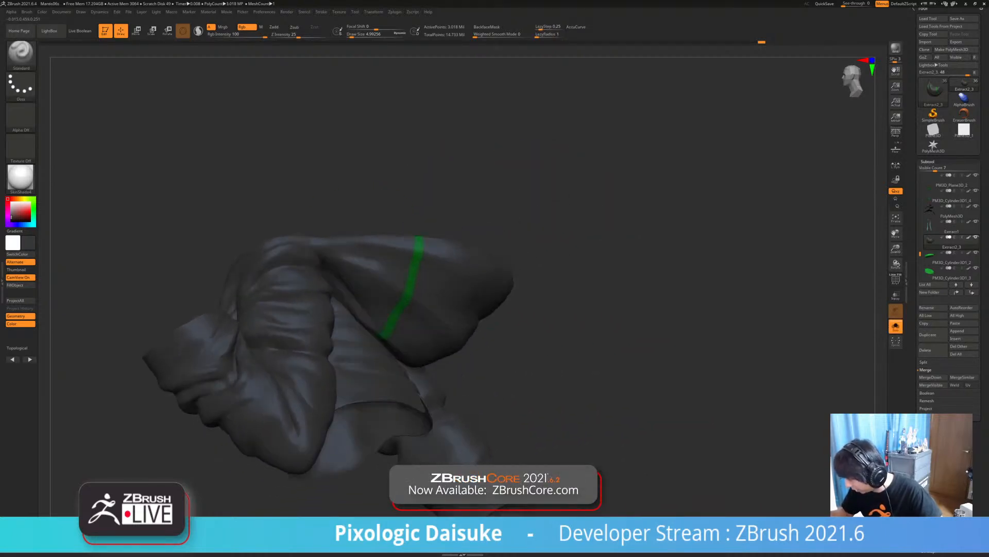
mouse_move(519, 328)
right_down()
mouse_move(488, 338)
mouse_move(418, 324)
right_up()
ctrl+shift+click(488, 344)
- Set the paint colour to white and the draw size to about 1.3, with a green stripe framed closely
click(12, 203)
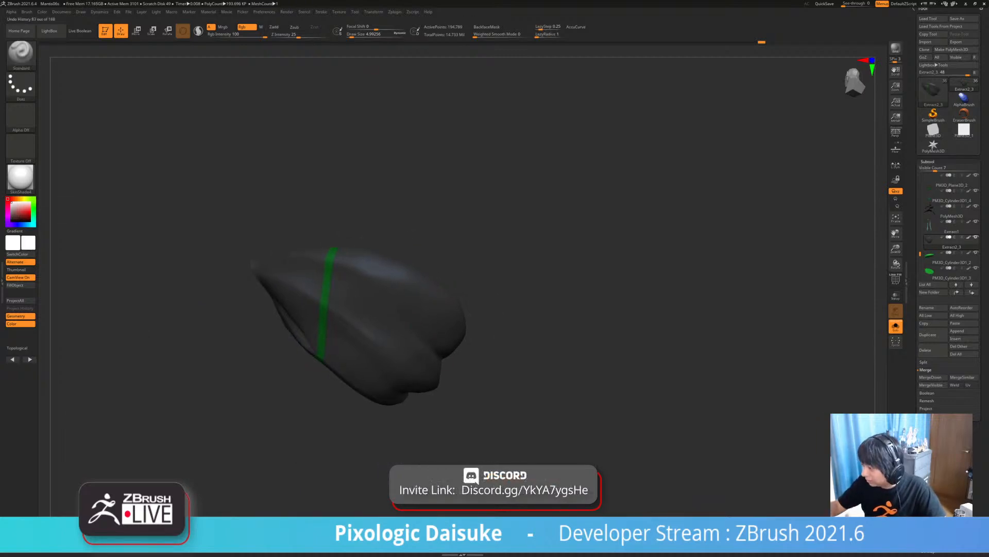
click(348, 35)
ctrl+right_drag(318, 330, 321, 365)
right_drag(321, 309, 326, 330)
ctrl+right_drag(326, 330, 328, 365)
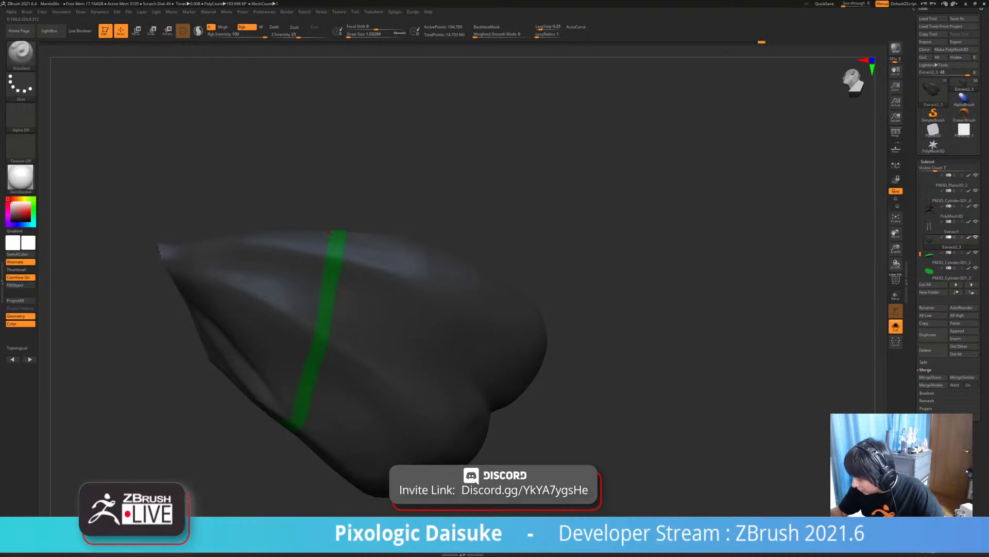
click(349, 36)
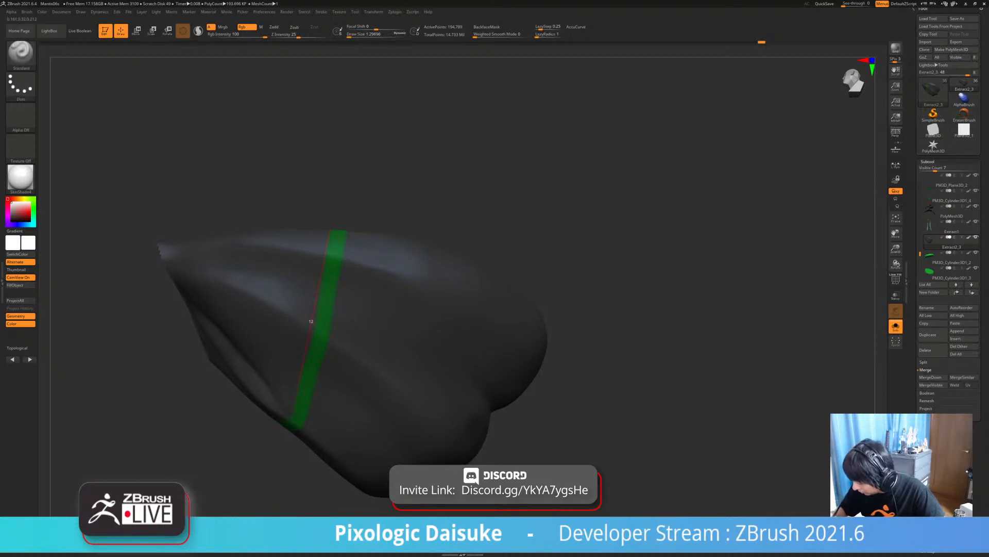
- Try painting a thin white line along the green stripe's edge, and undo the stroke
shift+drag(315, 327, 316, 329)
mouse_move(330, 270)
right_down()
mouse_move(334, 295)
mouse_move(332, 214)
right_up()
key(ctrl+z)
- Paint a thin white line along one edge of the green stripe with a draw size of about 1.5, and show the whole character
click(351, 36)
click(350, 36)
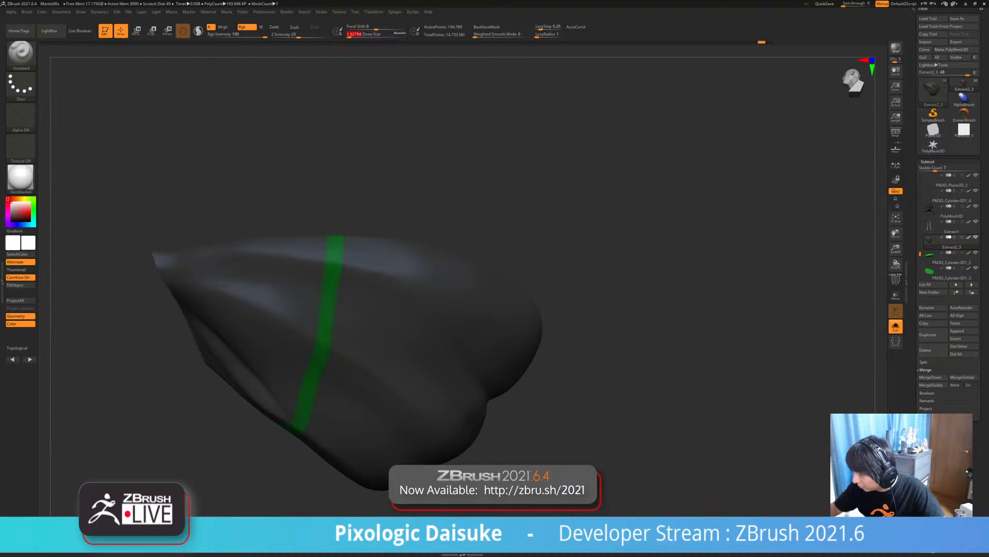
drag(316, 340, 315, 342)
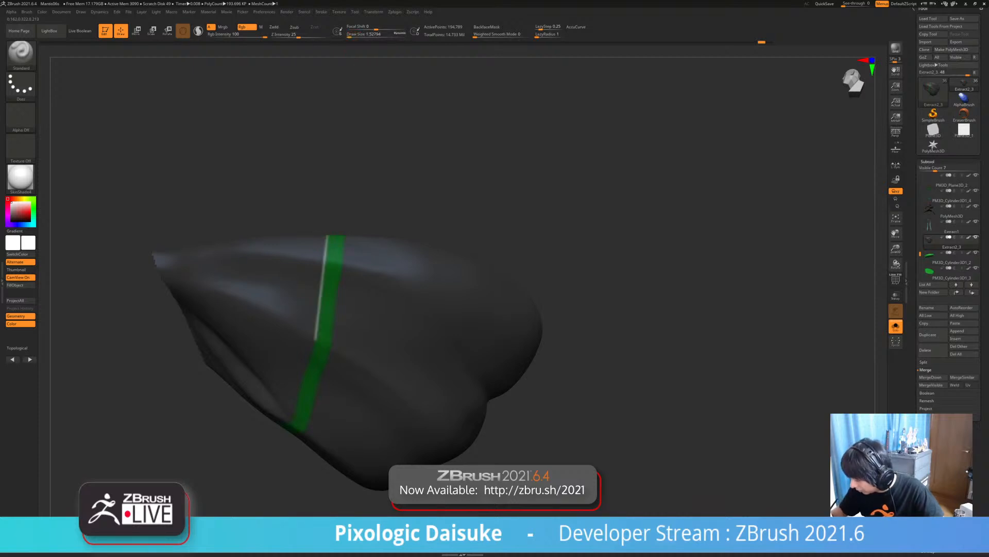
right_drag(316, 340, 324, 287)
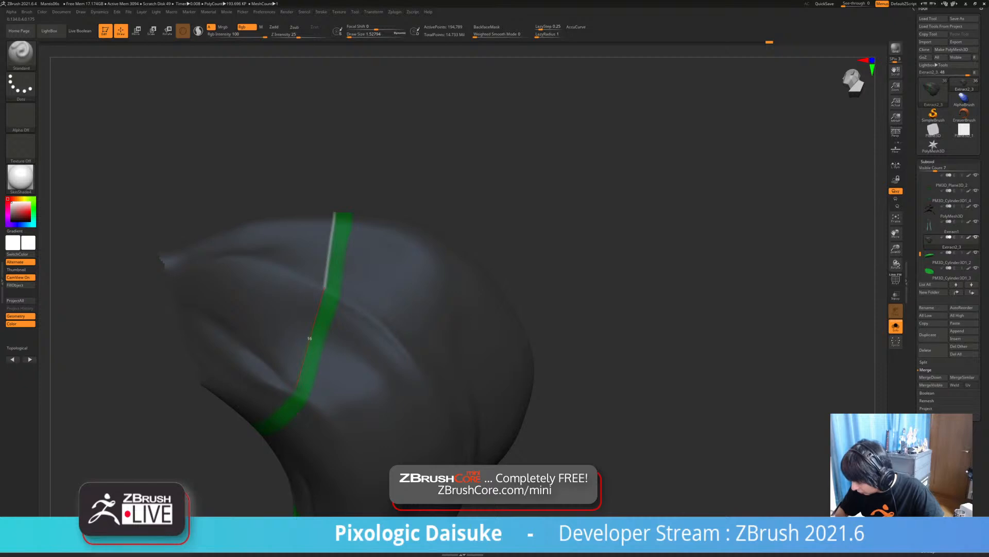
drag(296, 388, 295, 390)
mouse_move(295, 389)
right_down()
mouse_move(322, 355)
mouse_move(298, 382)
right_up()
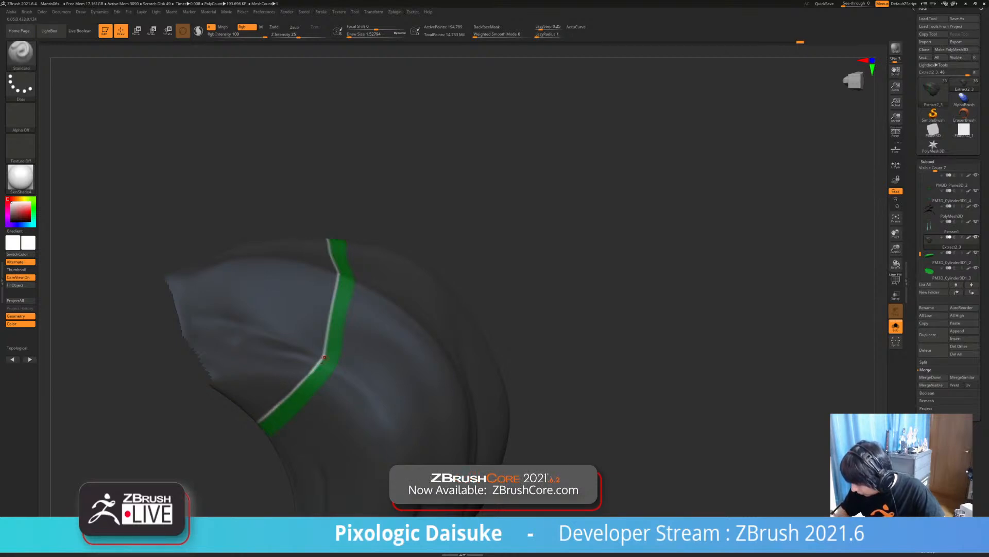
mouse_move(324, 357)
right_down()
mouse_move(328, 340)
mouse_move(343, 355)
mouse_move(341, 320)
mouse_move(329, 344)
right_up()
key(ctrl+shift+s)
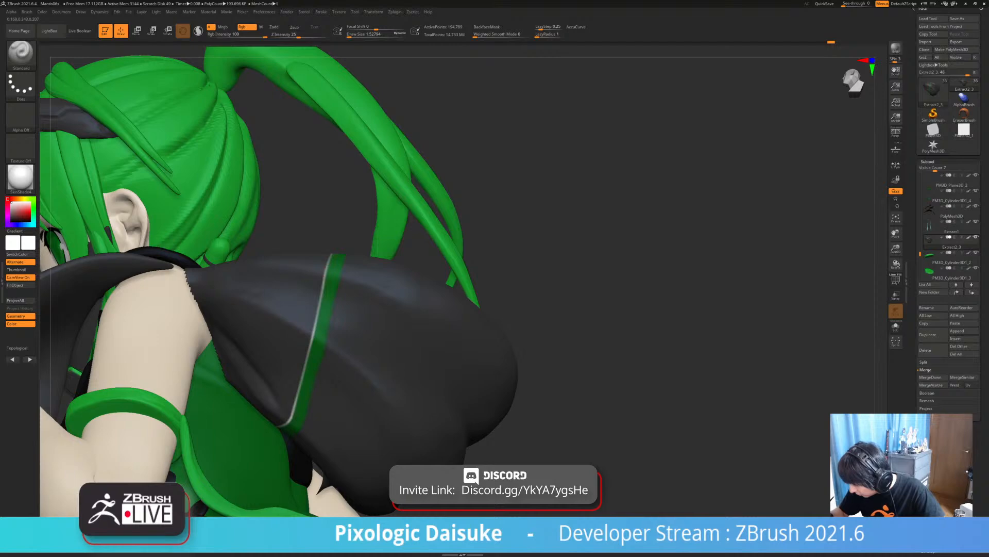
- Isolate the dark jacket and paint a thin white line along the upper part of its green stripe's edge
right_drag(330, 255, 340, 206)
key(shift+s)
ctrl+right_drag(340, 206, 356, 237)
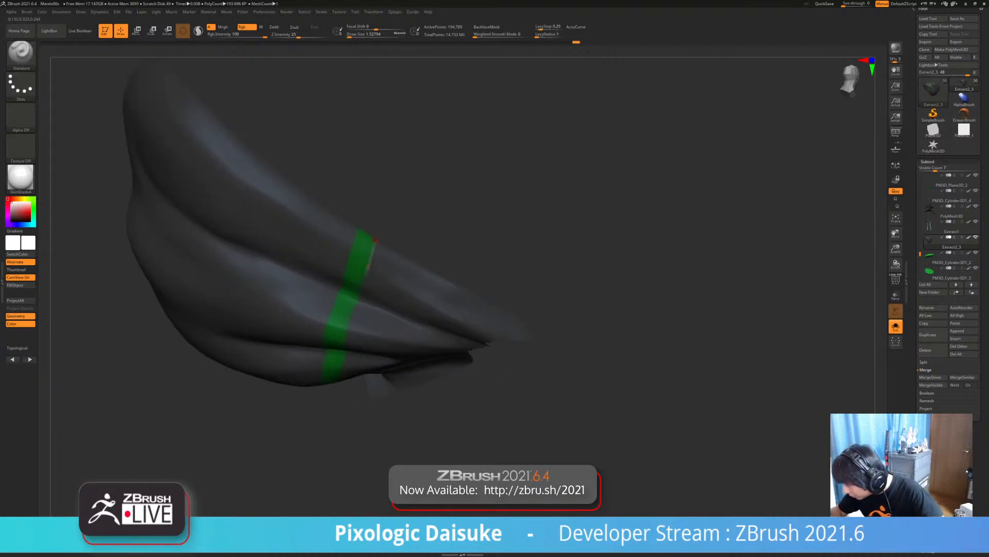
drag(375, 241, 364, 285)
mouse_move(364, 286)
right_down()
mouse_move(348, 248)
mouse_move(358, 250)
right_up()
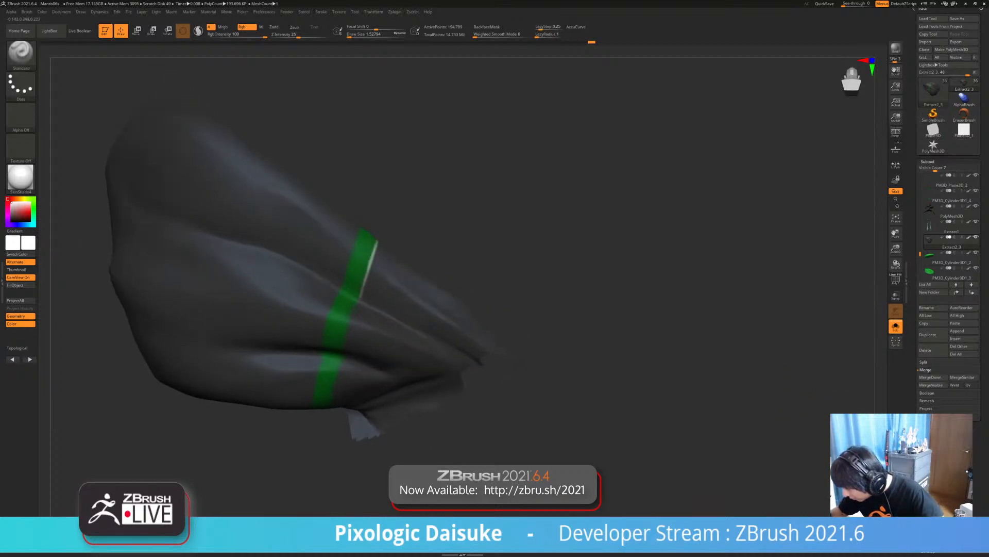
drag(366, 276, 359, 302)
right_drag(358, 302, 362, 287)
drag(361, 295, 357, 304)
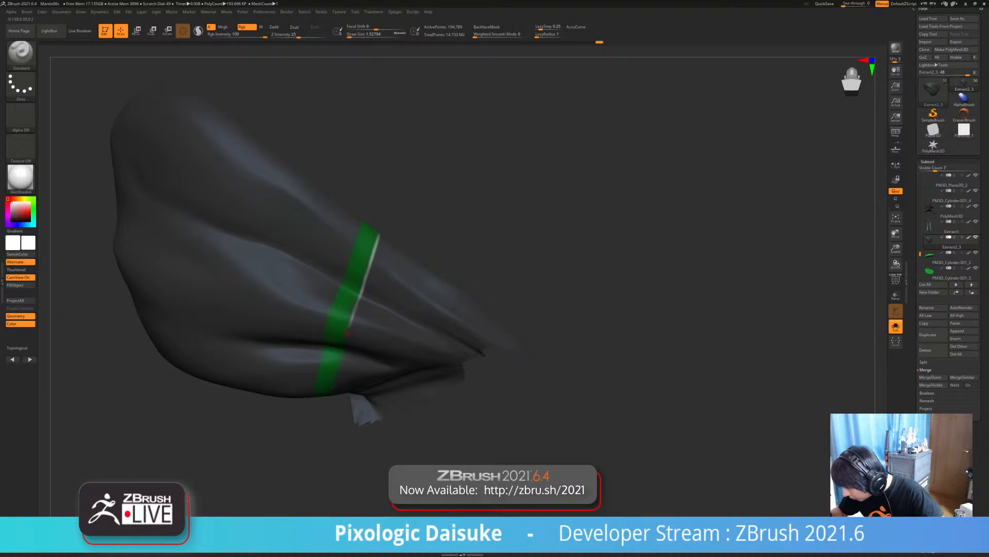
- Extend the white edge line down to the lower end of the jacket's green stripe
right_drag(347, 340, 354, 293)
drag(352, 323, 345, 350)
mouse_move(345, 350)
right_down()
mouse_move(353, 320)
mouse_move(344, 346)
right_up()
drag(346, 349, 338, 376)
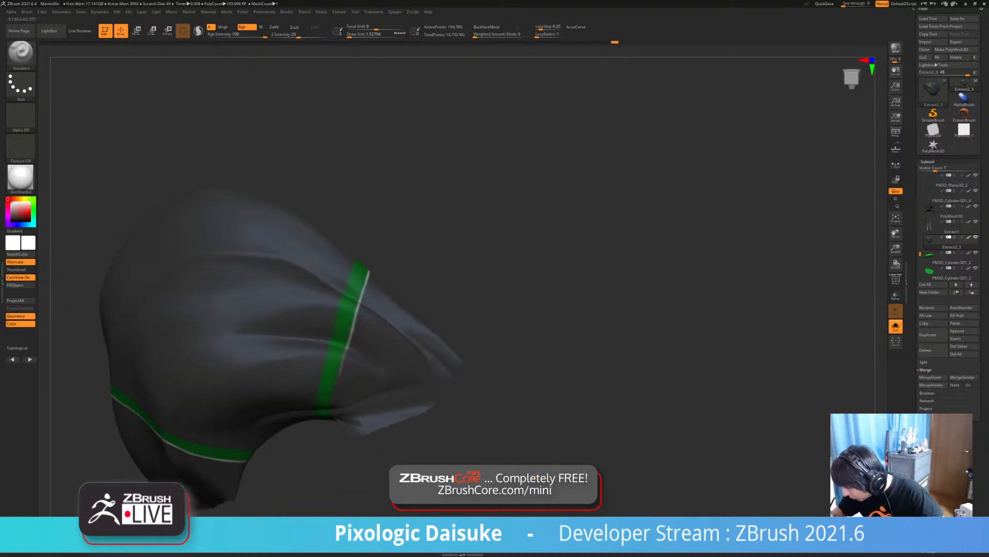
right_drag(345, 350, 347, 342)
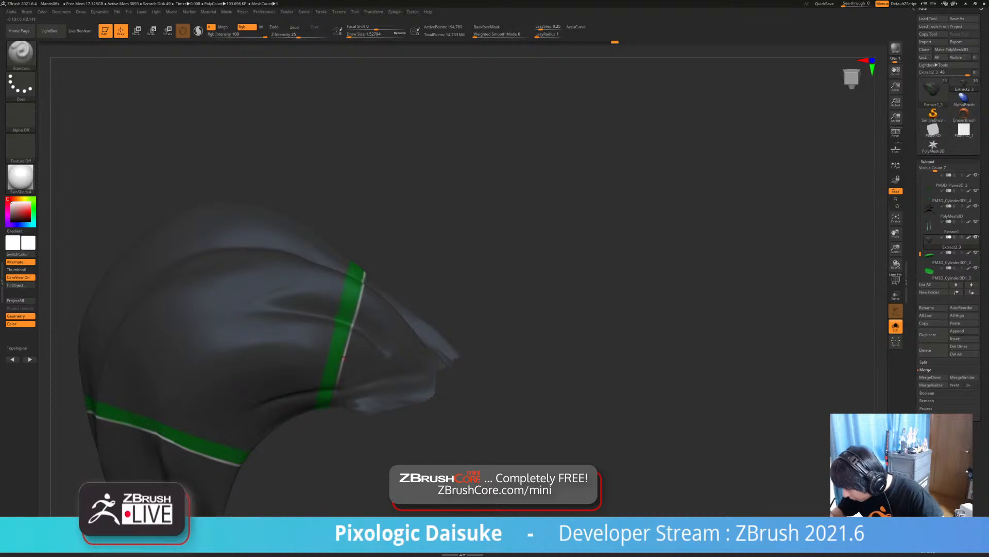
drag(341, 360, 334, 399)
- Show the whole figure again, select the green ponytail subtool, and isolate it
mouse_move(344, 362)
ctrl+right_down()
mouse_move(345, 351)
mouse_move(344, 383)
mouse_move(345, 361)
mouse_move(535, 348)
mouse_move(535, 330)
mouse_move(535, 349)
ctrl+right_up()
key(alt+shift+s)
ctrl+shift+click(536, 348)
mouse_move(536, 349)
right_down()
mouse_move(497, 330)
mouse_move(497, 312)
mouse_move(497, 330)
right_up()
mouse_move(497, 330)
right_down()
mouse_move(479, 257)
mouse_move(438, 255)
mouse_move(438, 239)
mouse_move(428, 264)
mouse_move(428, 245)
mouse_move(427, 262)
mouse_move(376, 242)
mouse_move(376, 222)
mouse_move(384, 265)
right_up()
mouse_move(383, 266)
ctrl+right_down()
mouse_move(384, 237)
mouse_move(536, 247)
mouse_move(426, 159)
mouse_move(279, 178)
mouse_move(268, 212)
ctrl+right_up()
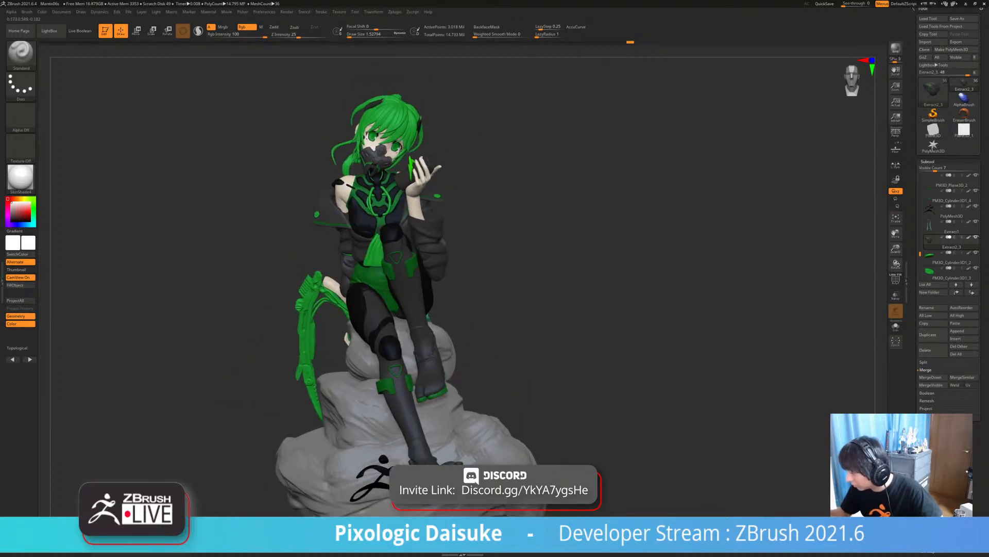
alt+click(346, 164)
mouse_move(347, 164)
right_down()
mouse_move(482, 168)
mouse_move(482, 204)
mouse_move(386, 173)
mouse_move(387, 291)
mouse_move(364, 295)
mouse_move(373, 330)
right_up()
key(alt+s)
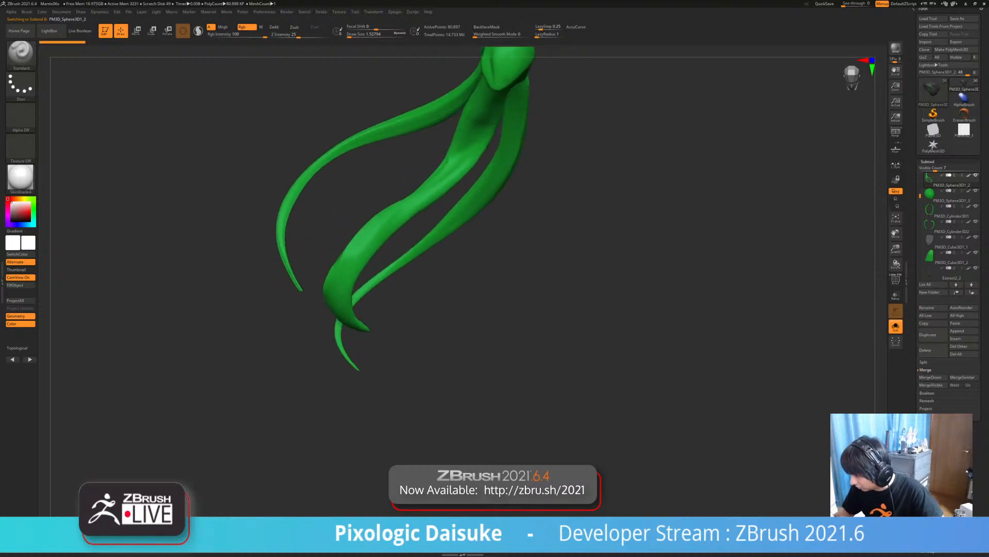
- Limit the brush to sculpting without colour and smooth the bumps on the ponytail's middle strand
shift+drag(446, 163, 455, 154)
alt+right_drag(456, 153, 425, 192)
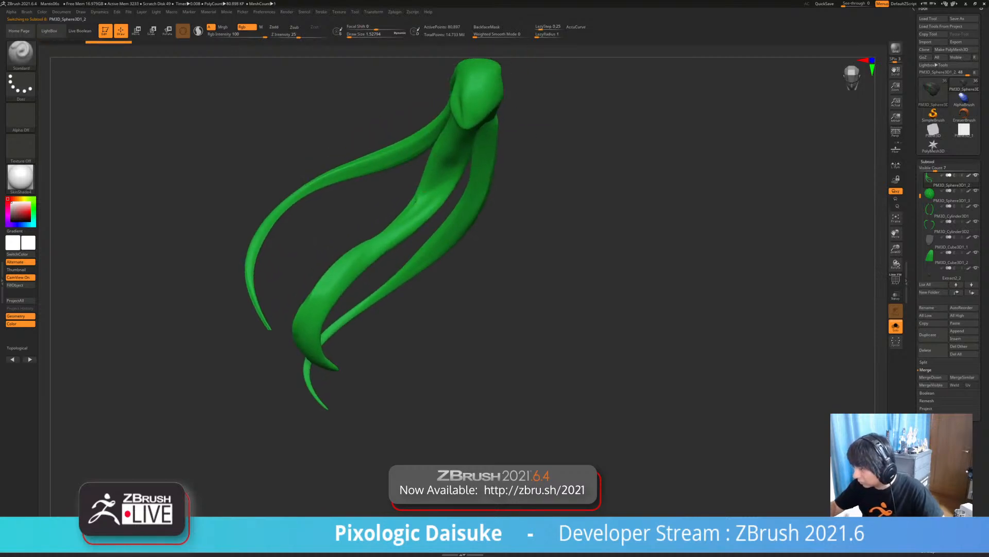
click(246, 26)
click(278, 27)
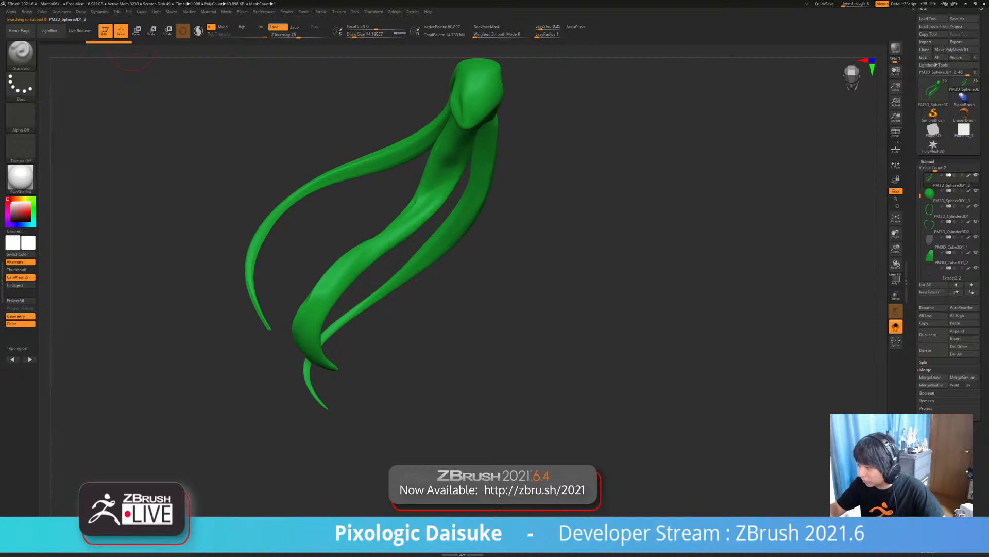
shift+drag(418, 199, 430, 183)
right_drag(431, 191, 403, 207)
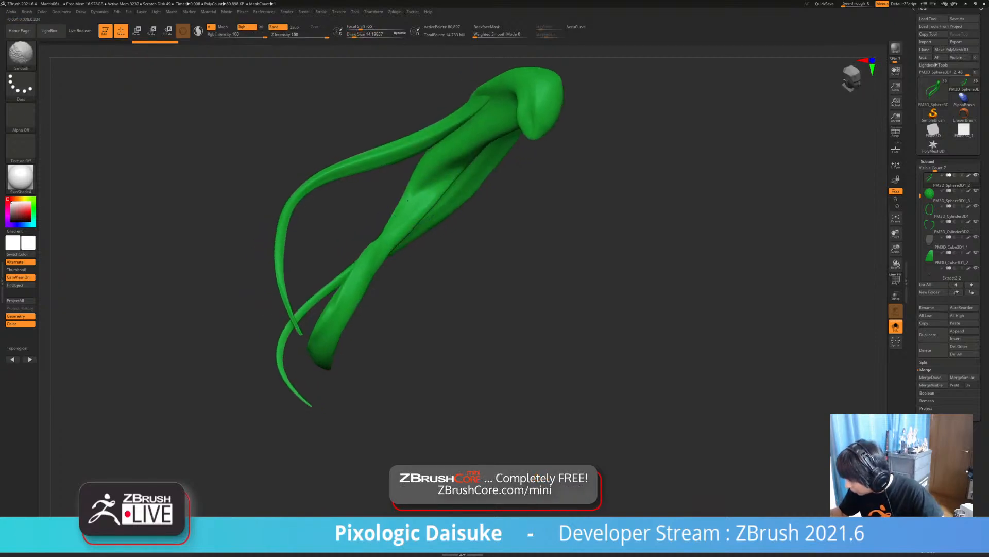
shift+drag(400, 210, 415, 206)
- Examine the wireframe of the ponytail's middle strand and compare the surface before and after smoothing
key(shift+f)
ctrl+right_drag(410, 209, 420, 278)
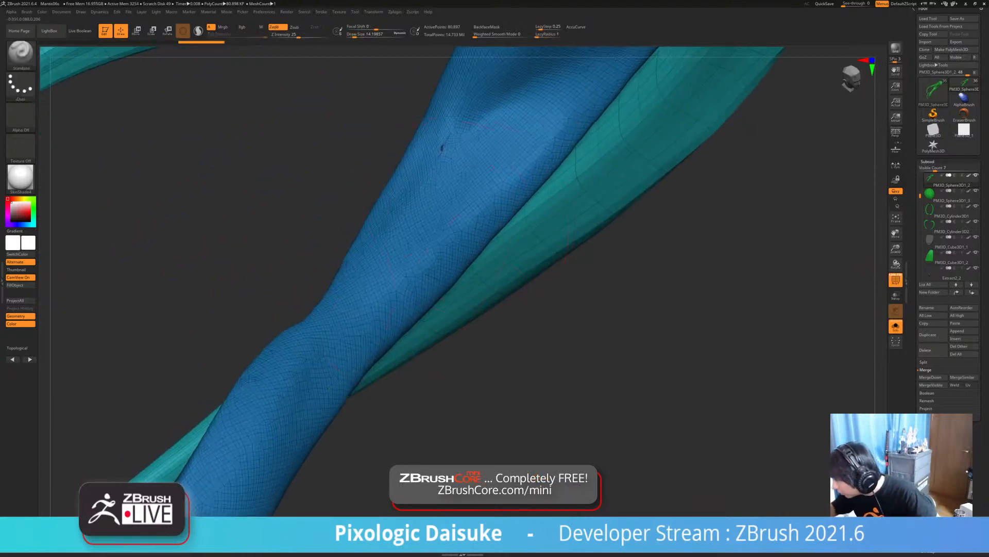
alt+right_drag(441, 165, 379, 250)
ctrl+right_drag(379, 250, 382, 317)
alt+right_drag(371, 216, 363, 260)
mouse_move(340, 322)
right_down()
mouse_move(389, 345)
mouse_move(395, 310)
right_up()
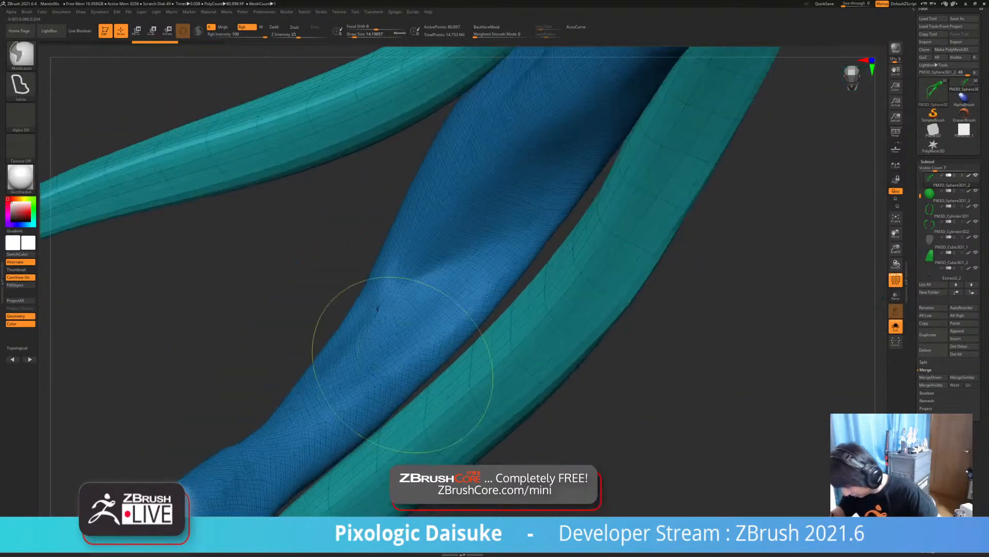
ctrl+right_drag(289, 396, 279, 355)
alt+right_drag(248, 457, 298, 369)
key(ctrl+shift+z)
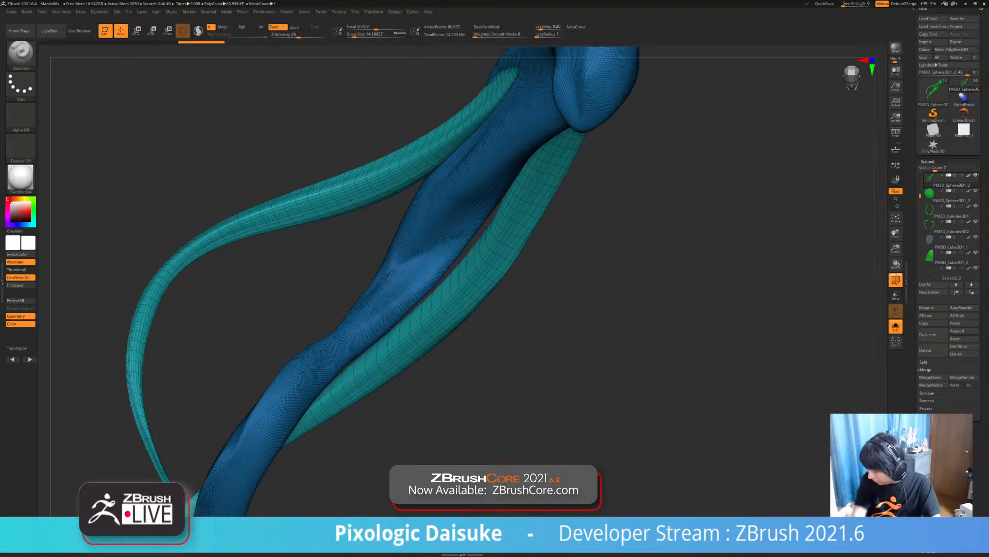
key(ctrl+shift+z)
- Remesh the ponytail and its strands with ZRemesher into a single lighter mesh
mouse_move(618, 319)
ctrl+right_down()
mouse_move(619, 258)
mouse_move(669, 242)
ctrl+right_up()
mouse_move(531, 386)
right_down()
mouse_move(474, 381)
mouse_move(486, 402)
right_up()
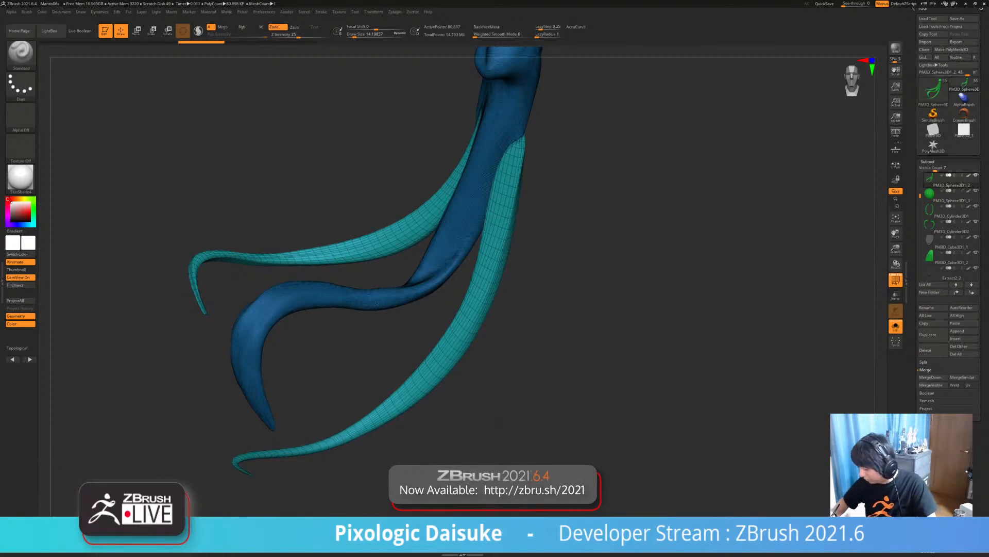
mouse_move(361, 366)
mouse_down()
mouse_move(370, 400)
mouse_move(299, 412)
mouse_up()
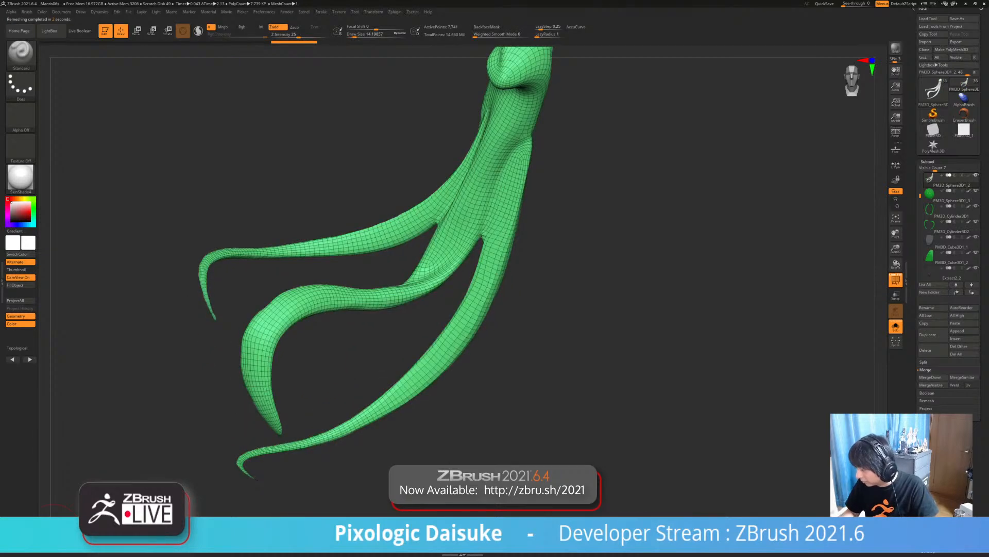
drag(358, 356, 367, 397)
- Try subdividing the remeshed ponytail by two levels and revert both divisions
key(ctrl+d)
key(ctrl+d)
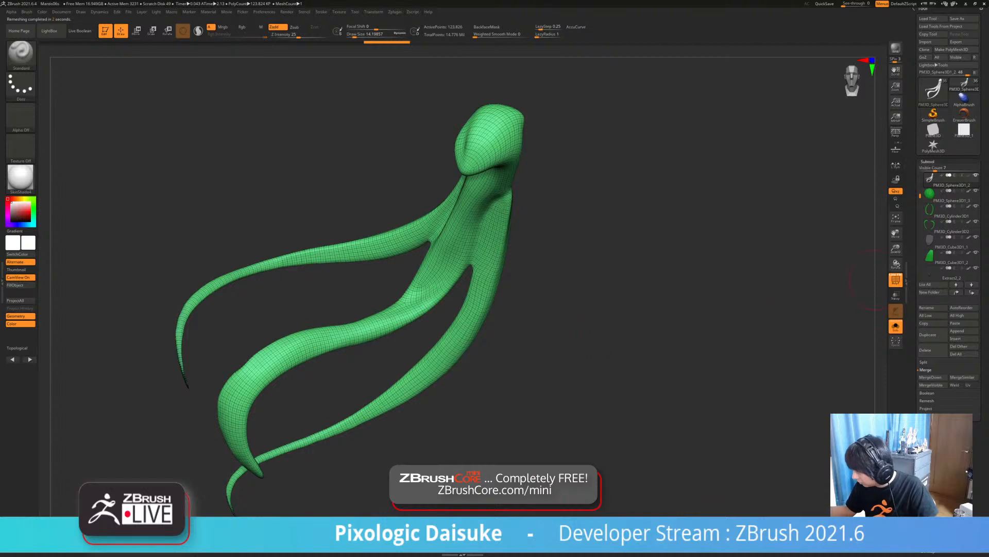
key(ctrl+z)
key(ctrl+z)
- Hide the wireframe and choose the STN_HairSet2 brush for adding hair strands
key(shift+f)
ctrl+right_drag(871, 288, 762, 402)
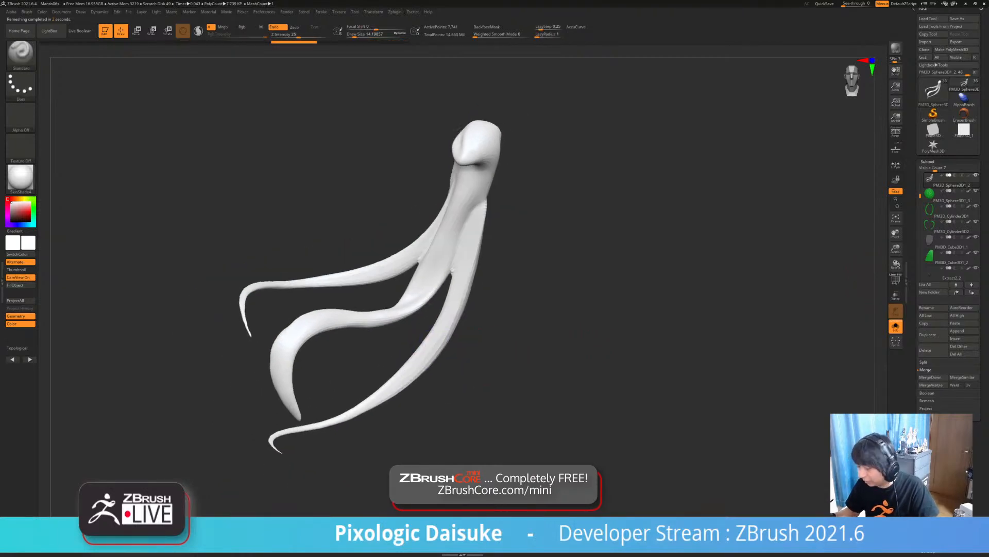
key(b)
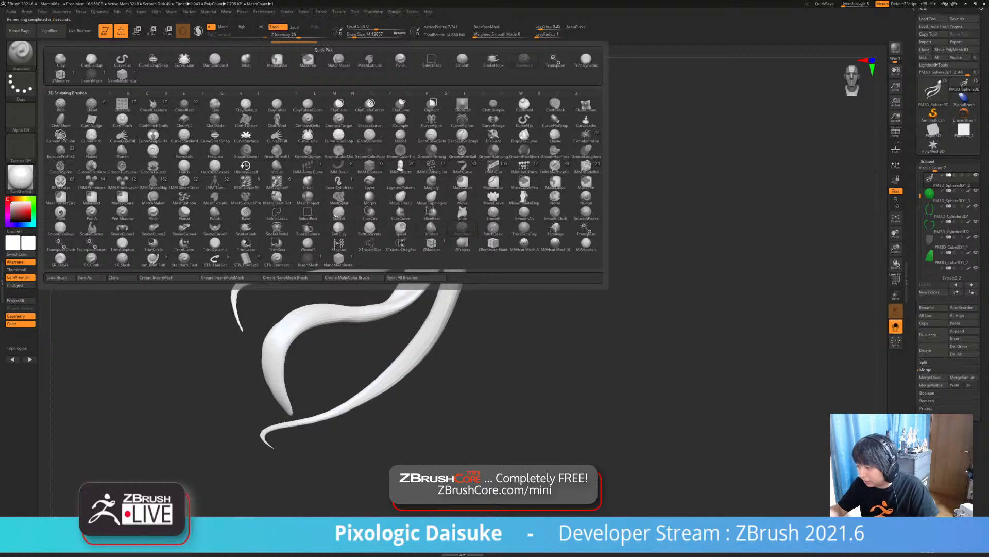
click(184, 58)
key(b)
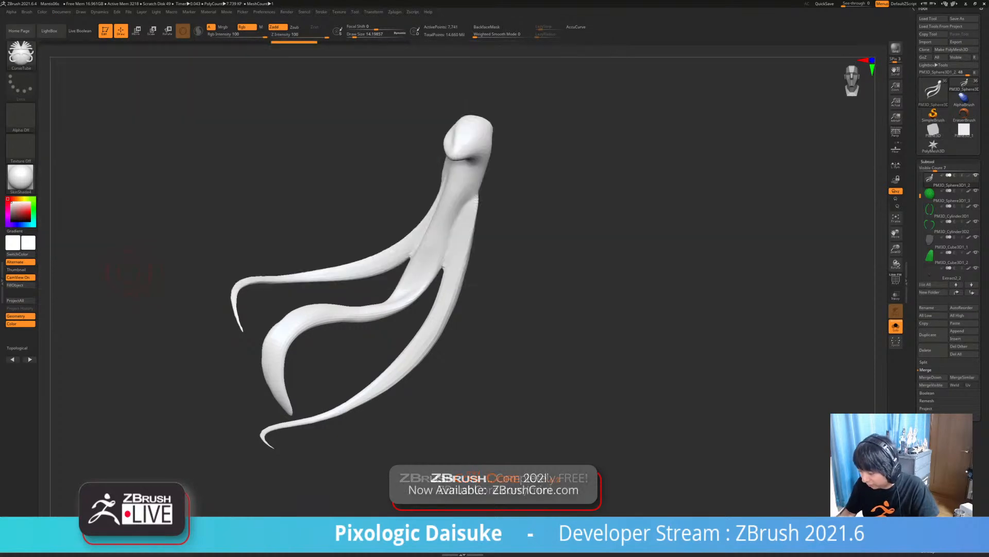
key(b)
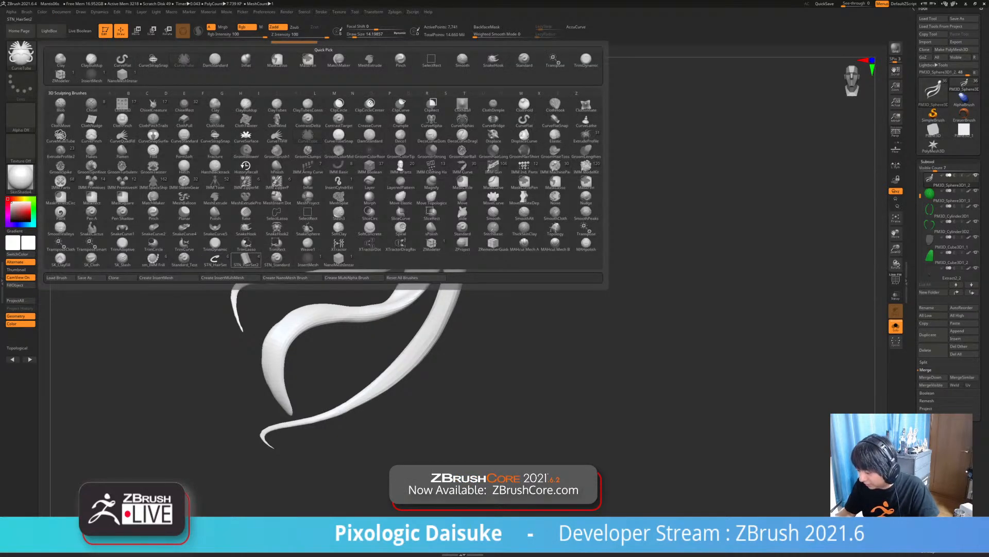
click(246, 259)
key(b)
click(215, 259)
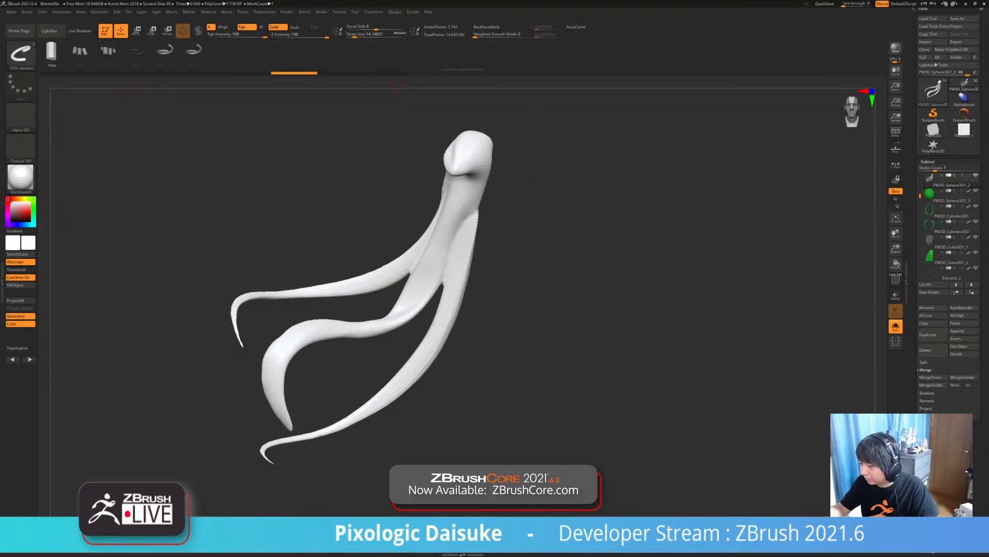
key(b)
click(246, 259)
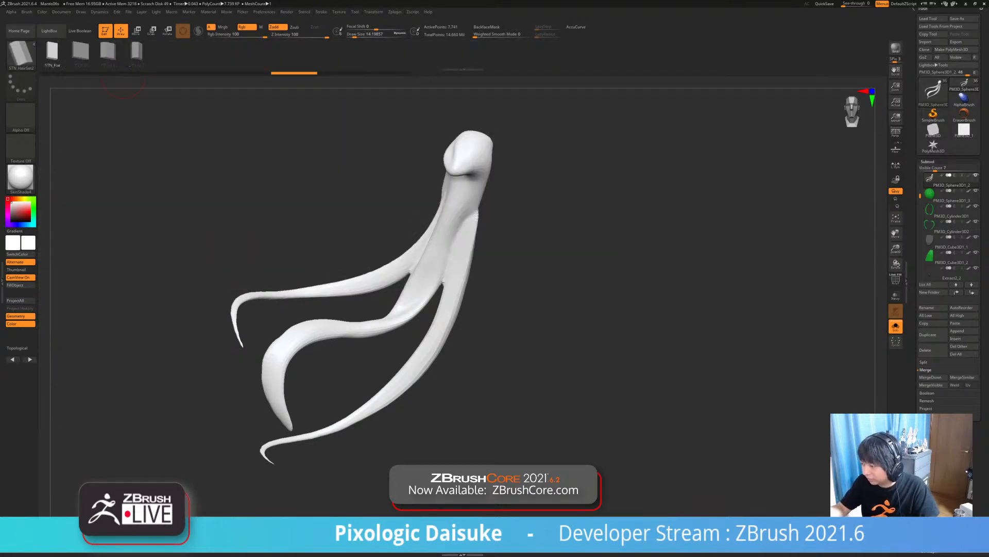
right_drag(330, 330, 357, 323)
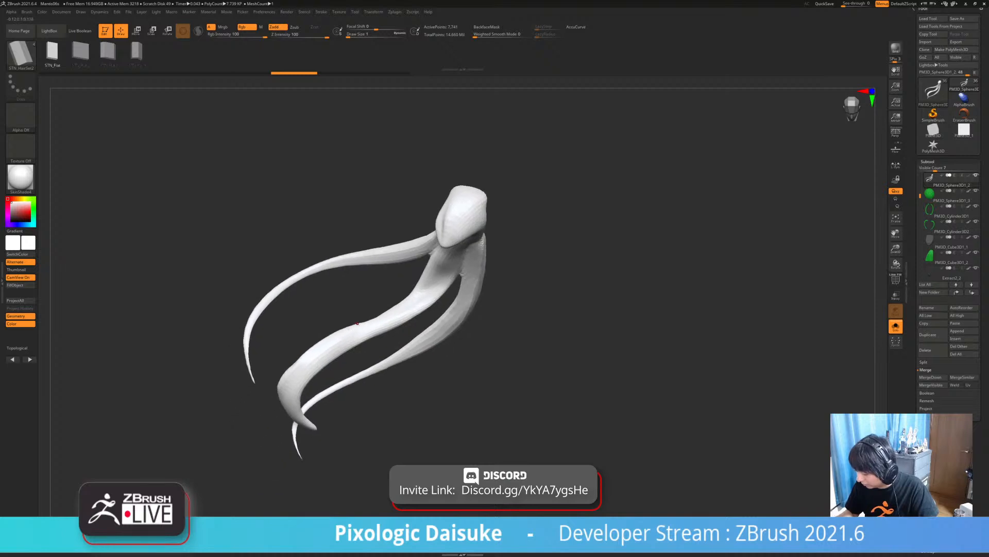
click(355, 35)
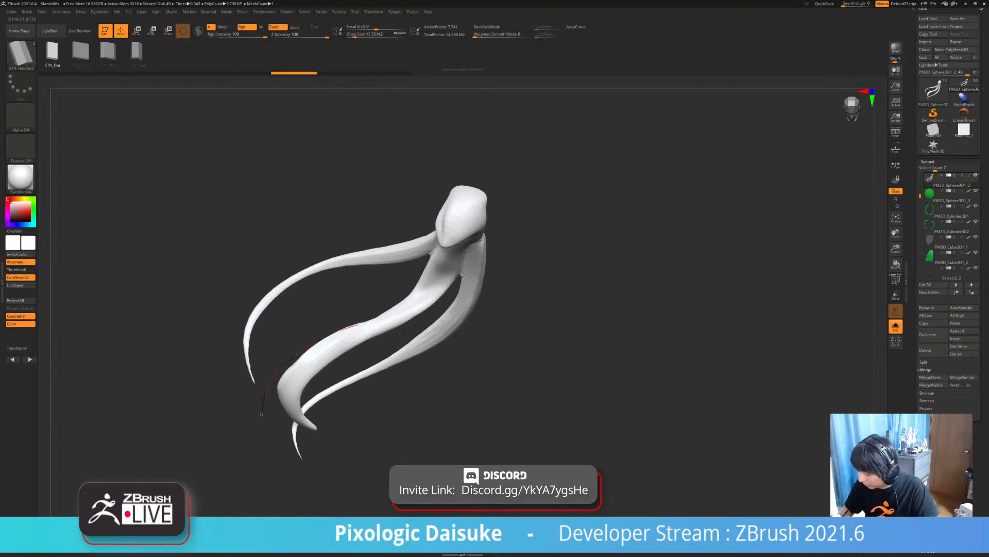
drag(261, 414, 298, 467)
right_drag(297, 467, 300, 417)
key(ctrl+z)
- Add a flat hair strand along the ponytail's middle lock using a brush size of about 8.6
click(352, 35)
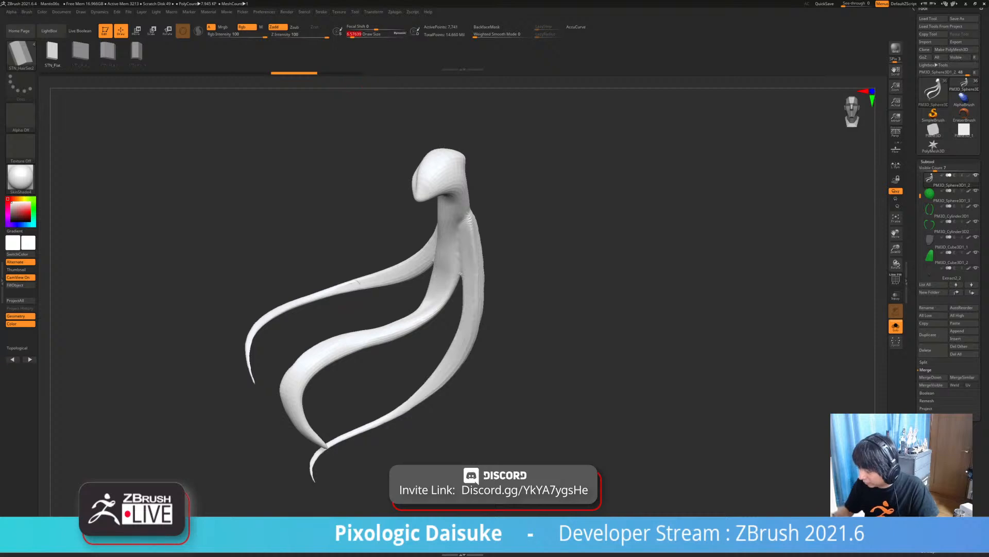
right_drag(330, 309, 333, 330)
mouse_move(359, 332)
mouse_down()
mouse_move(303, 355)
mouse_move(297, 449)
mouse_up()
right_drag(297, 449, 299, 463)
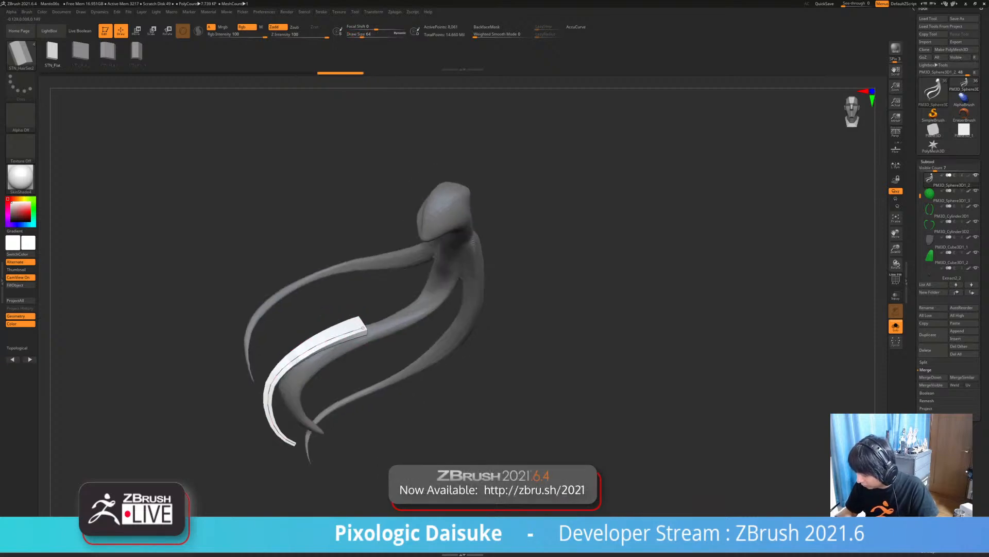
click(363, 328)
mouse_move(365, 356)
right_down()
mouse_move(364, 330)
mouse_move(361, 356)
right_up()
mouse_move(335, 391)
right_down()
mouse_move(341, 358)
mouse_move(381, 407)
mouse_move(430, 407)
mouse_move(364, 411)
mouse_move(377, 376)
right_up()
- Pull the new strand's tip into position with the SnakeHook brush at a draw size of about 90
key(b)
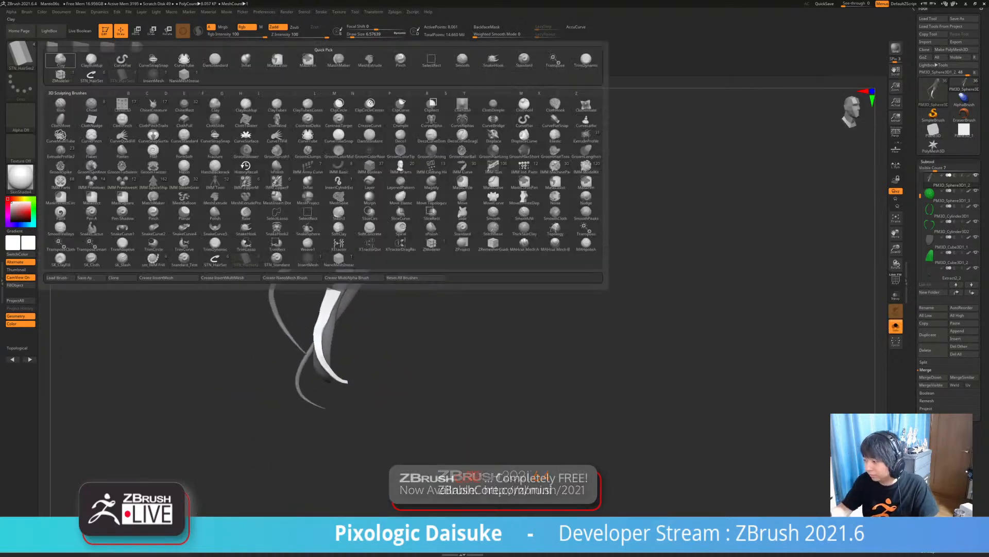
key(s)
key(h)
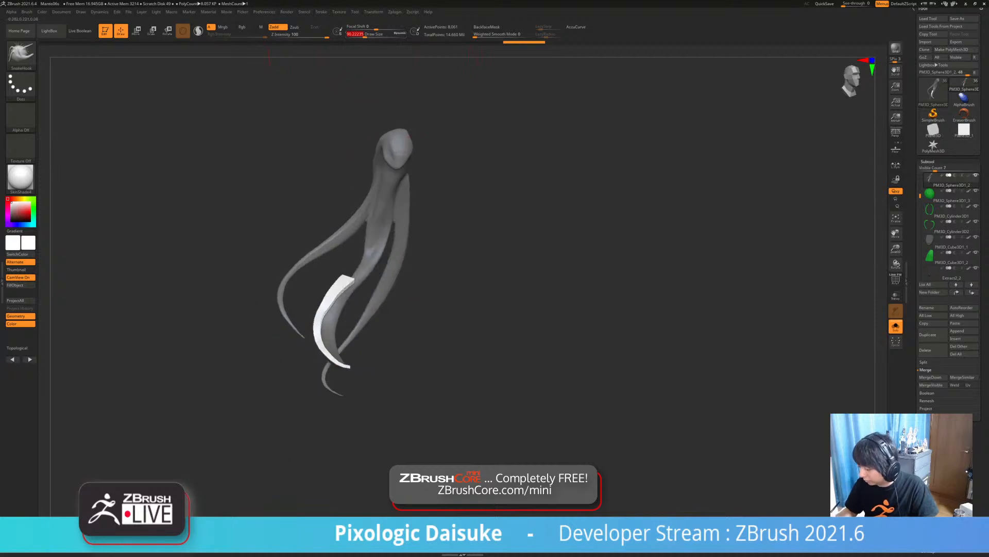
drag(342, 364, 333, 367)
right_drag(392, 361, 340, 358)
- Smooth the new strand along its length to round off its boxy edges
shift+drag(325, 356, 330, 329)
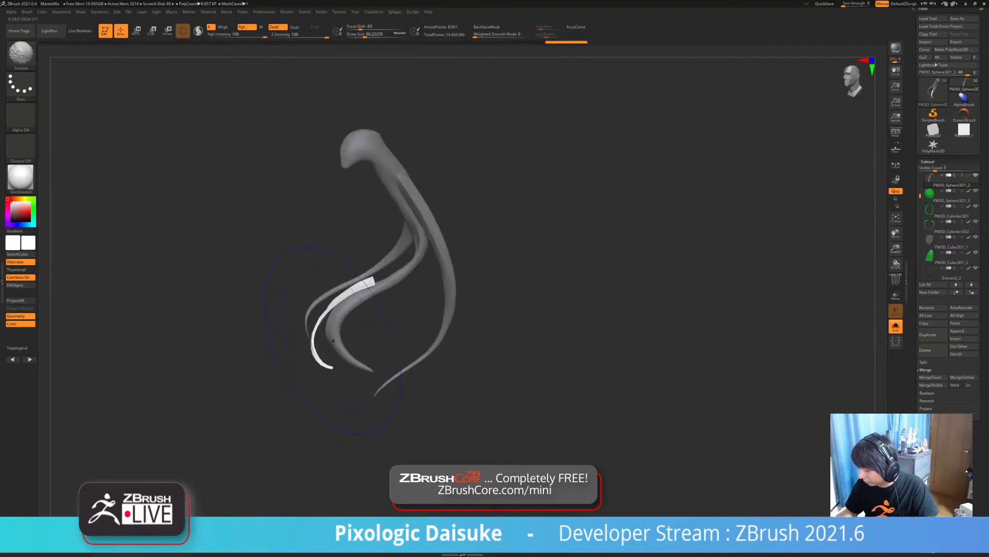
right_drag(361, 330, 330, 320)
shift+drag(351, 298, 345, 309)
right_drag(288, 319, 356, 321)
shift+drag(356, 302, 319, 320)
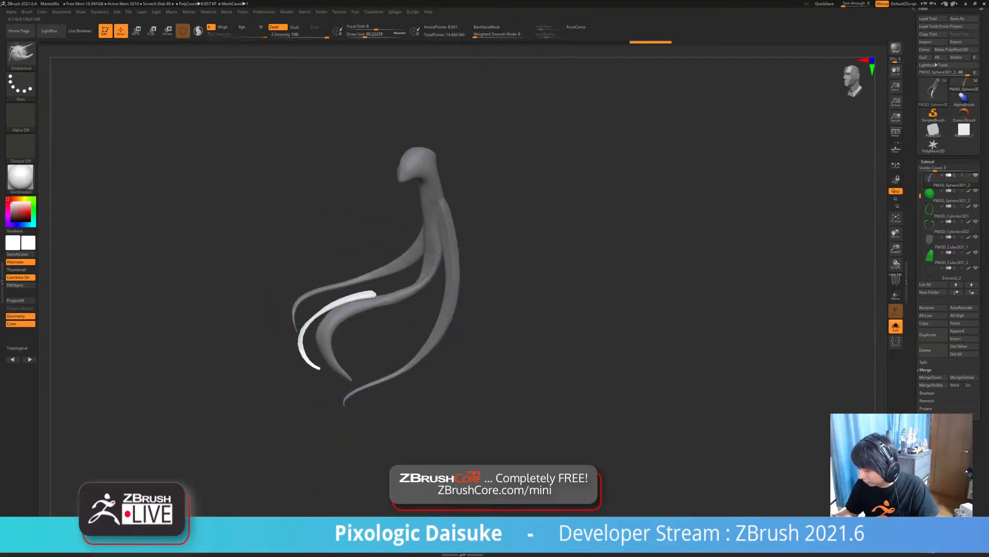
- Reduce the draw size to about 37, then smooth the new strand's tip and middle and refine its curve
mouse_move(397, 295)
right_down()
mouse_move(381, 297)
mouse_move(380, 330)
mouse_move(394, 346)
right_up()
drag(364, 35, 357, 35)
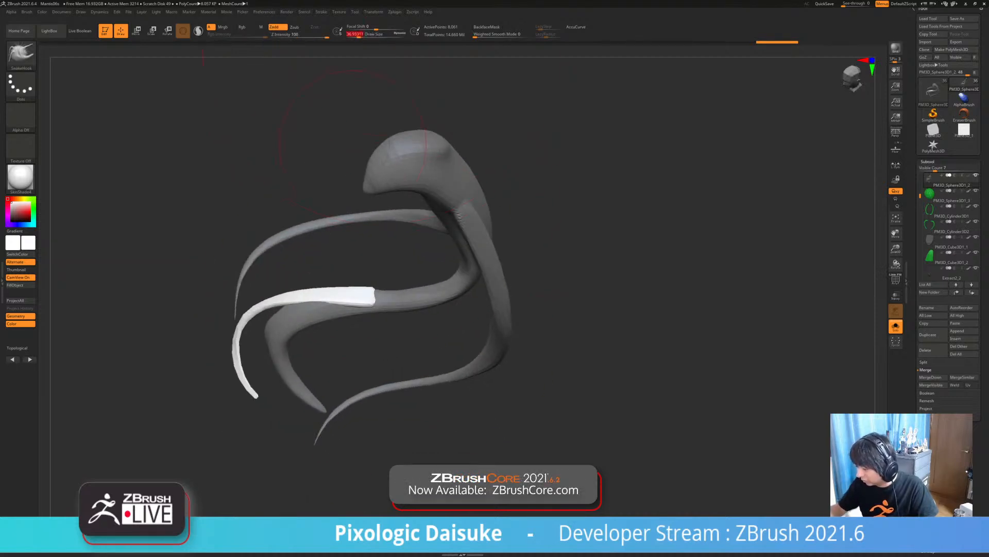
key(shift)
mouse_move(360, 309)
right_down()
mouse_move(357, 300)
mouse_move(384, 295)
mouse_move(323, 307)
mouse_move(363, 297)
mouse_move(407, 305)
right_up()
key(shift)
shift+drag(289, 392, 303, 412)
right_drag(303, 360, 335, 351)
shift+drag(253, 338, 271, 379)
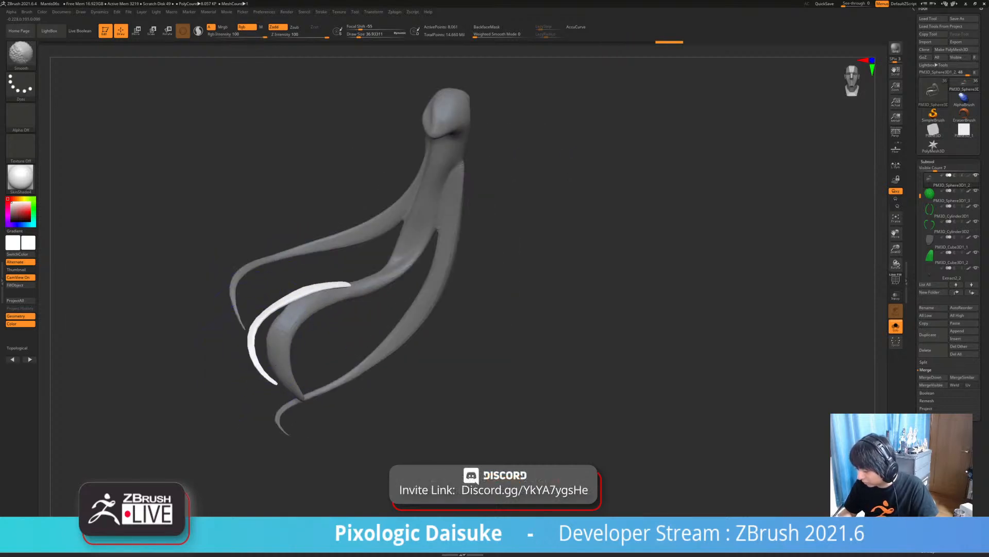
shift+drag(294, 315, 281, 340)
right_drag(351, 320, 288, 316)
drag(288, 316, 297, 310)
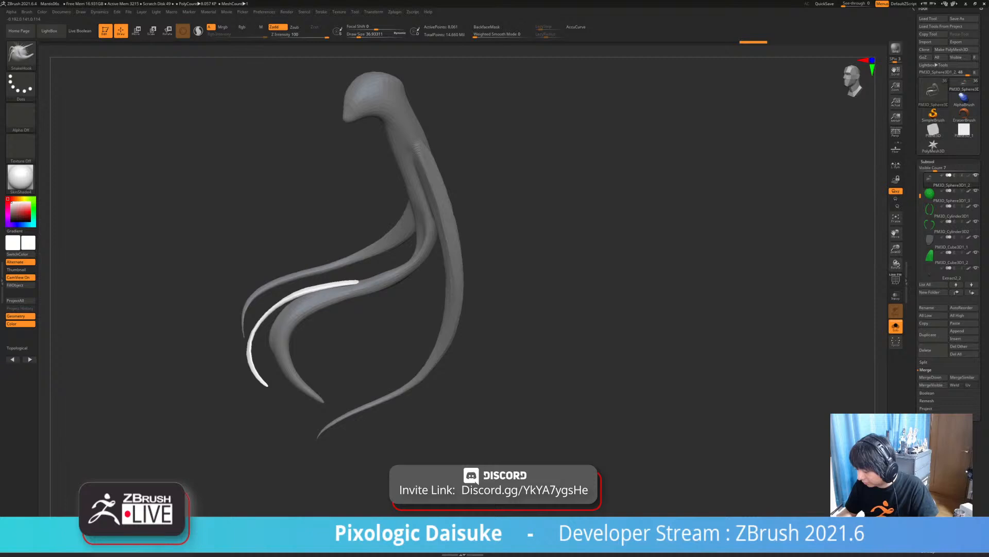
- Show the whole figure and examine how the new strand sits with the ponytail around the head
mouse_move(342, 288)
ctrl+right_down()
mouse_move(210, 340)
mouse_move(227, 332)
mouse_move(247, 258)
mouse_move(175, 268)
ctrl+right_up()
key(alt+s)
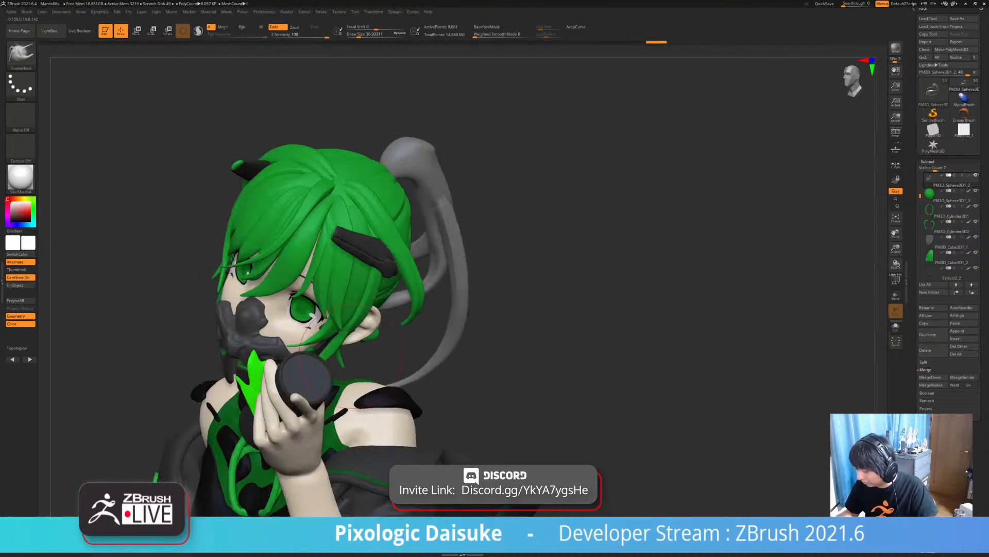
ctrl+right_drag(206, 360, 436, 362)
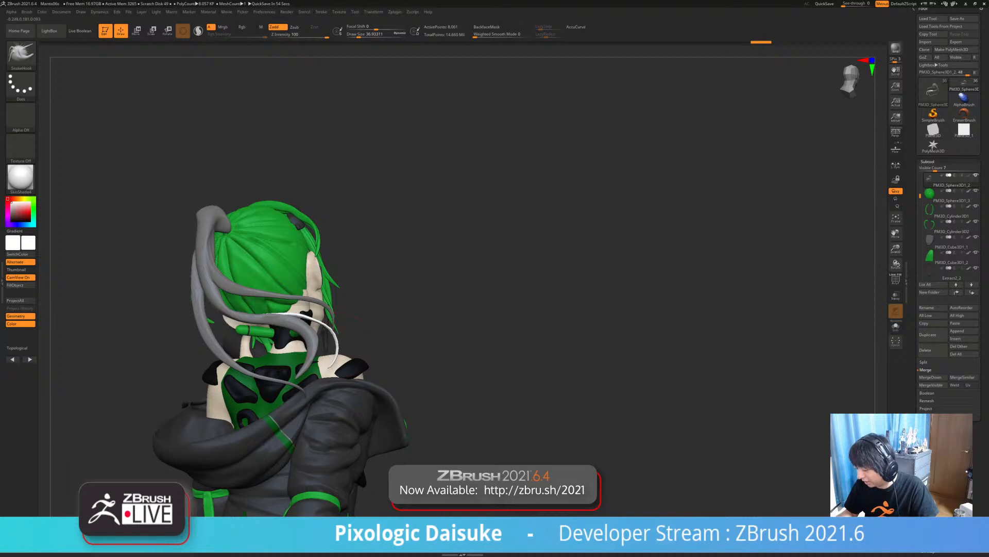
- Raise the SnakeHook draw size to about 80 and reshape the white strand's curve, checking it from behind and above
mouse_move(338, 340)
right_down()
mouse_move(369, 335)
mouse_move(304, 316)
mouse_move(337, 304)
mouse_move(191, 310)
mouse_move(314, 342)
mouse_move(301, 346)
mouse_move(345, 400)
mouse_move(347, 437)
mouse_move(354, 352)
mouse_move(402, 327)
mouse_move(430, 333)
mouse_move(462, 317)
mouse_move(457, 303)
right_up()
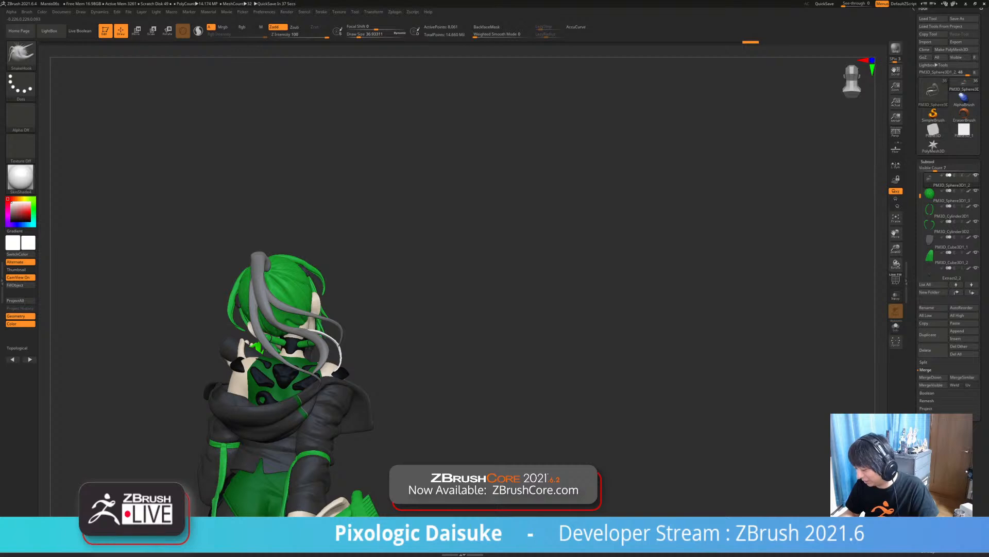
right_drag(355, 382, 316, 315)
mouse_move(438, 330)
right_down()
mouse_move(372, 341)
mouse_move(371, 351)
right_up()
mouse_move(371, 352)
right_down()
mouse_move(357, 330)
mouse_move(367, 308)
mouse_move(366, 325)
mouse_move(467, 330)
mouse_move(418, 356)
mouse_move(410, 395)
right_up()
click(487, 28)
click(363, 35)
click(487, 27)
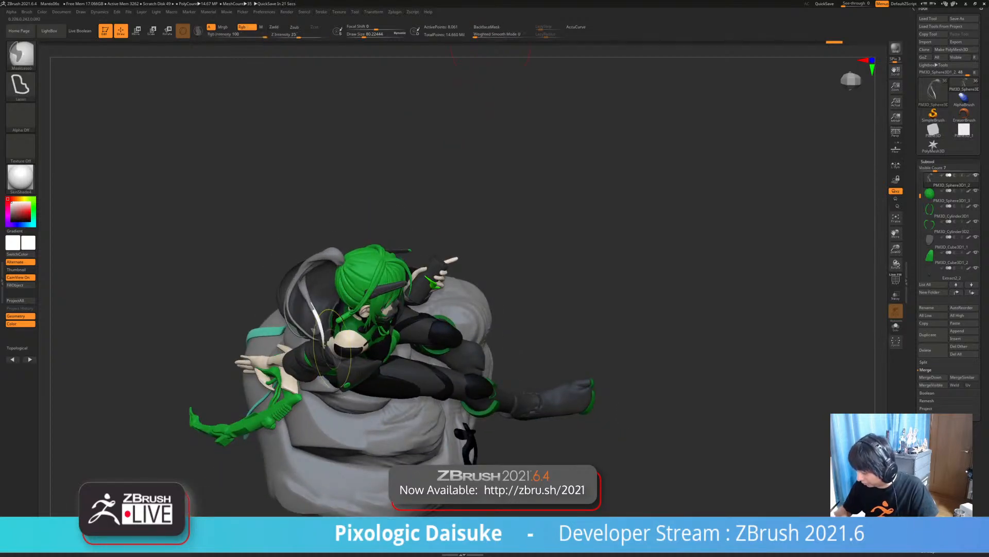
mouse_move(332, 347)
ctrl+right_down()
mouse_move(355, 376)
mouse_move(345, 351)
mouse_move(420, 309)
ctrl+right_up()
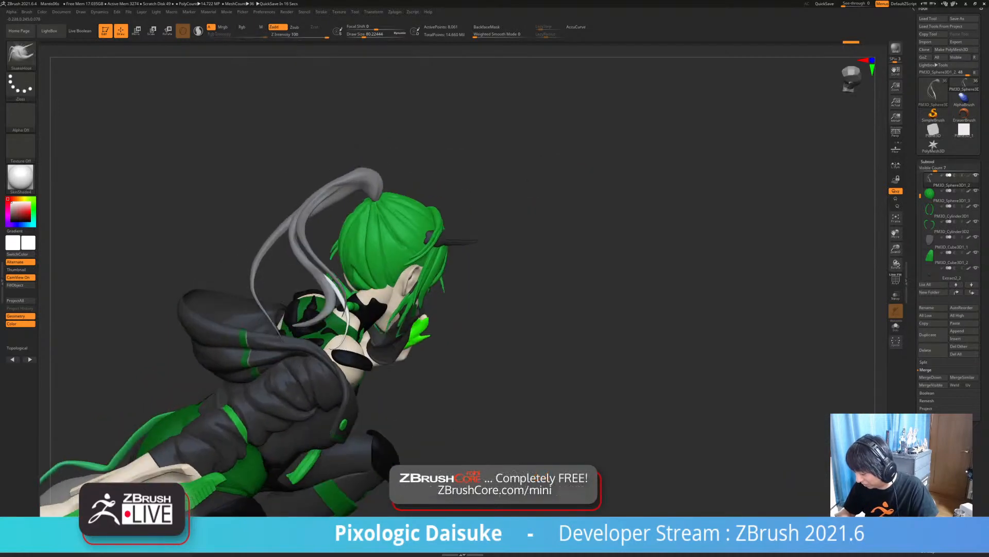
- Reduce the draw size to about 44, refine the white strand's curve beside the ponytail, and isolate the ponytail
click(359, 35)
mouse_move(338, 330)
ctrl+right_down()
mouse_move(361, 358)
mouse_move(333, 356)
mouse_move(343, 379)
mouse_move(332, 351)
mouse_move(355, 335)
ctrl+right_up()
ctrl+right_drag(345, 263, 404, 231)
key(alt+s)
key(alt+s)
right_drag(541, 289, 325, 340)
key(alt+s)
- Try drawing another strand down the ponytail's outer edge with the first STN hair brush at a draw size of about 12
key(b)
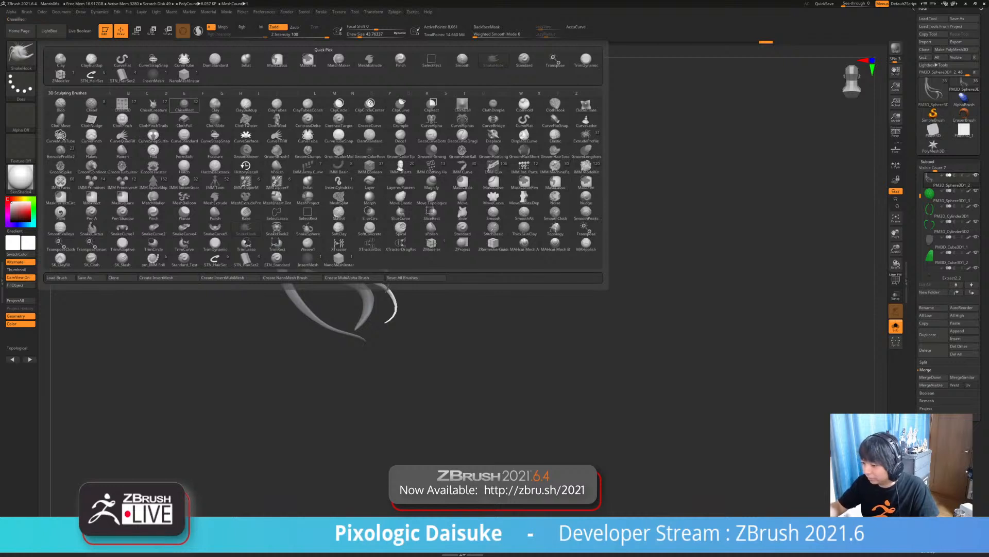
click(91, 76)
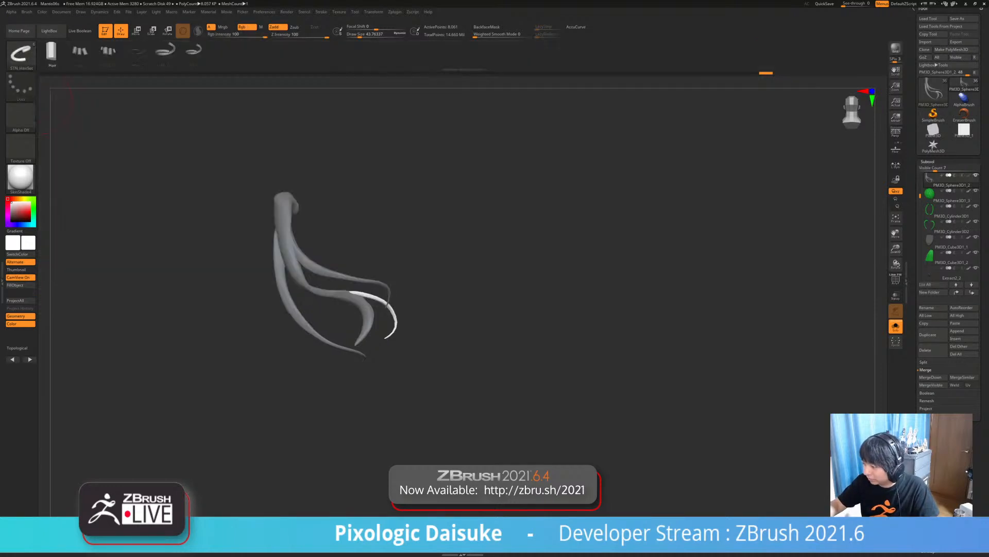
right_drag(274, 251, 274, 259)
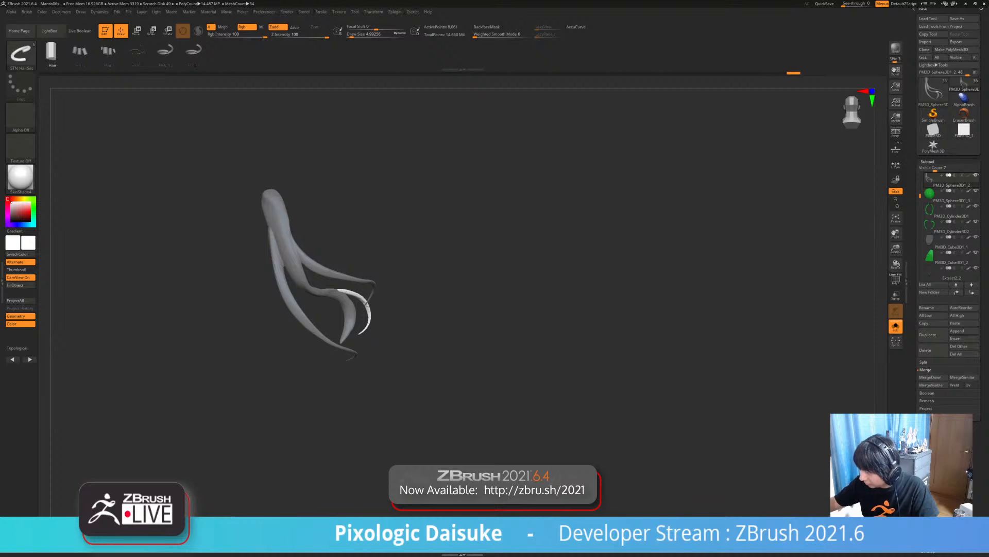
key(])
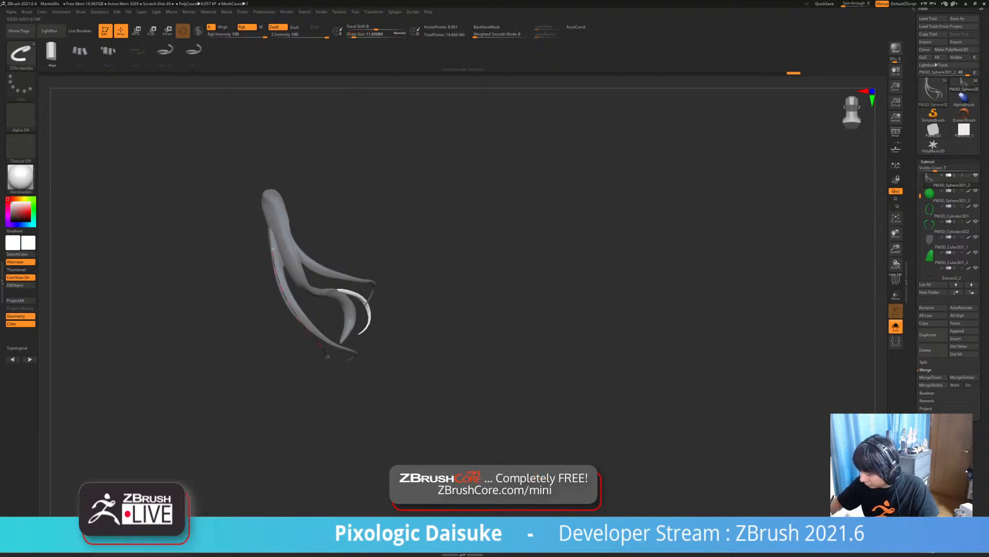
drag(327, 356, 324, 364)
key(ctrl+z)
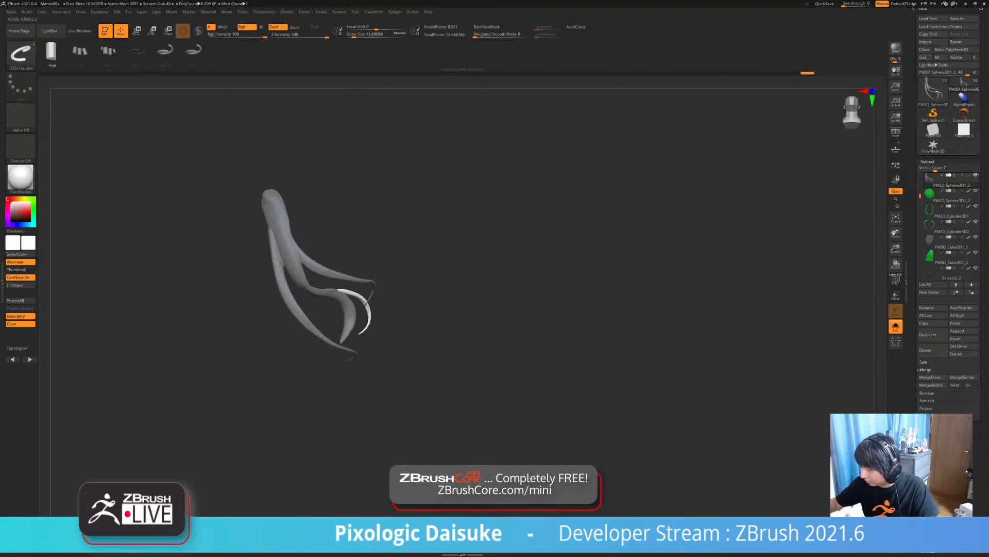
- Draw a curved strand down the ponytail's outer edge with the second STN hair brush at a draw size of about 12
click(21, 51)
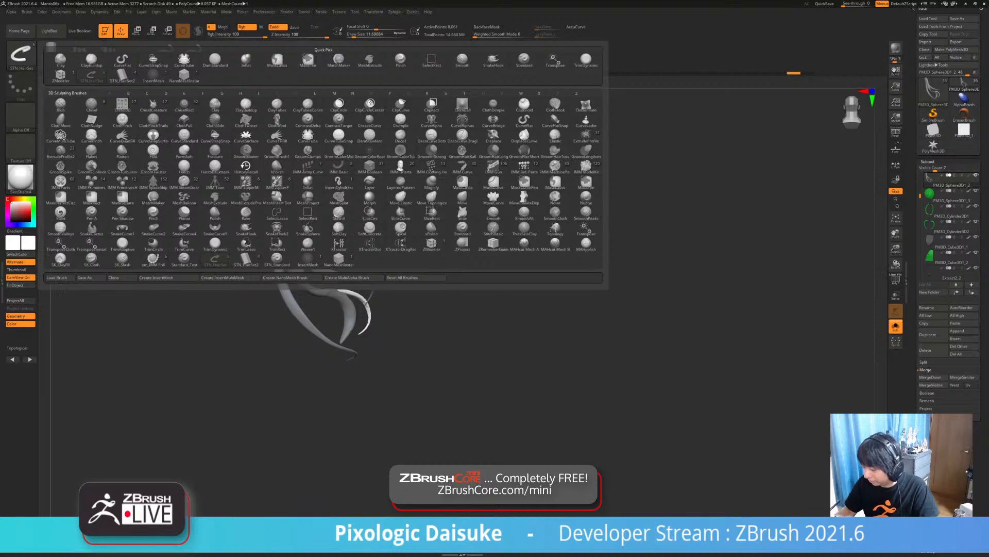
click(247, 259)
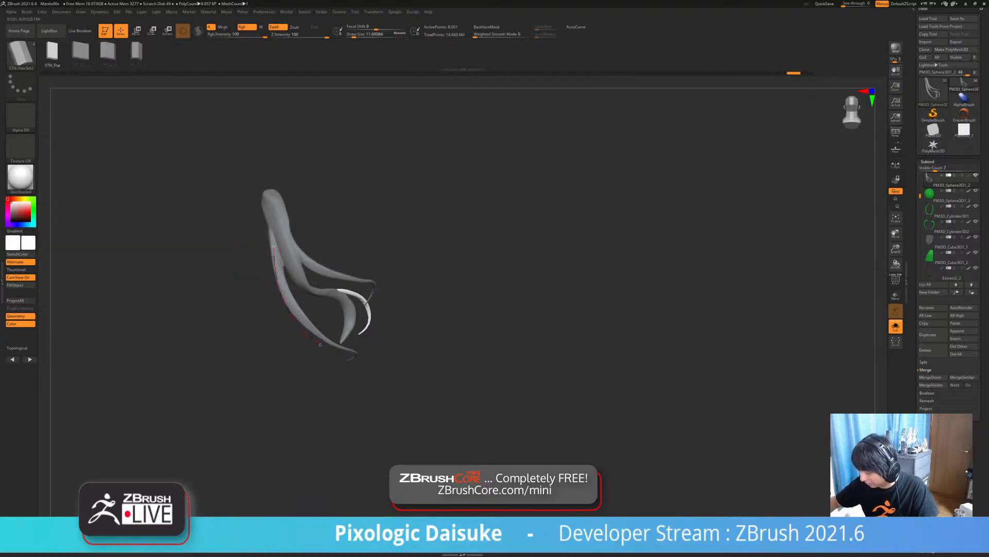
drag(320, 345, 320, 384)
- Adjust the draw size and reapply it to the new strand's curve to change the strand's width
click(362, 35)
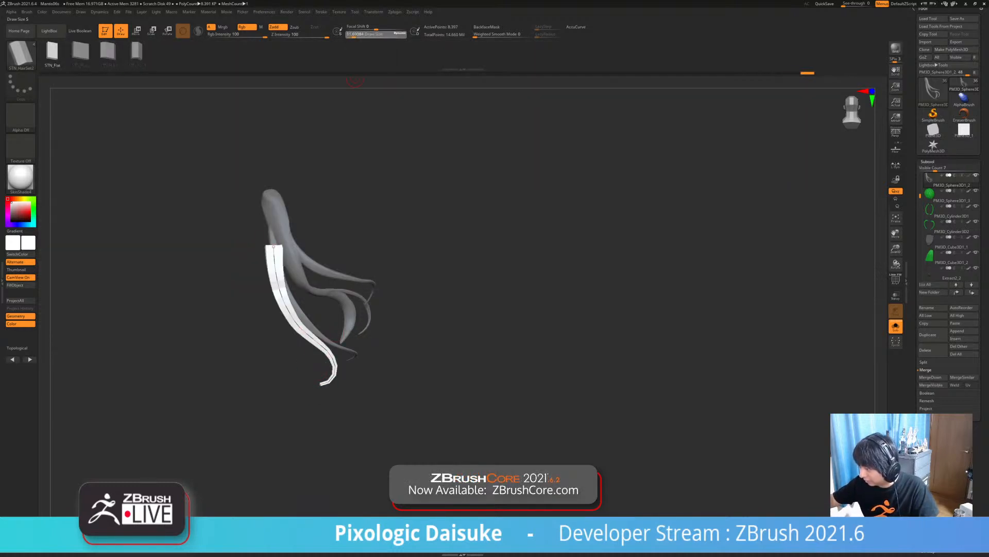
click(280, 288)
mouse_move(227, 304)
mouse_down()
mouse_move(273, 309)
mouse_move(216, 307)
mouse_up()
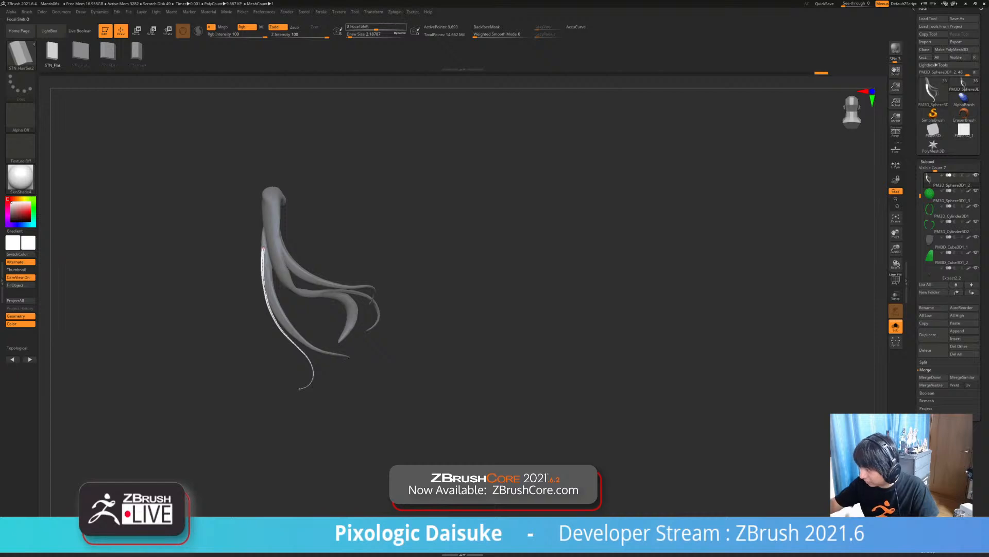
click(362, 35)
mouse_move(268, 288)
ctrl+right_down()
mouse_move(268, 314)
mouse_move(283, 311)
mouse_move(274, 311)
mouse_move(435, 371)
mouse_move(407, 356)
ctrl+right_up()
click(277, 308)
- Smooth the new outer strand from its squared root down to its tip at a draw size of about 20
key(shift+s)
key(shift+s)
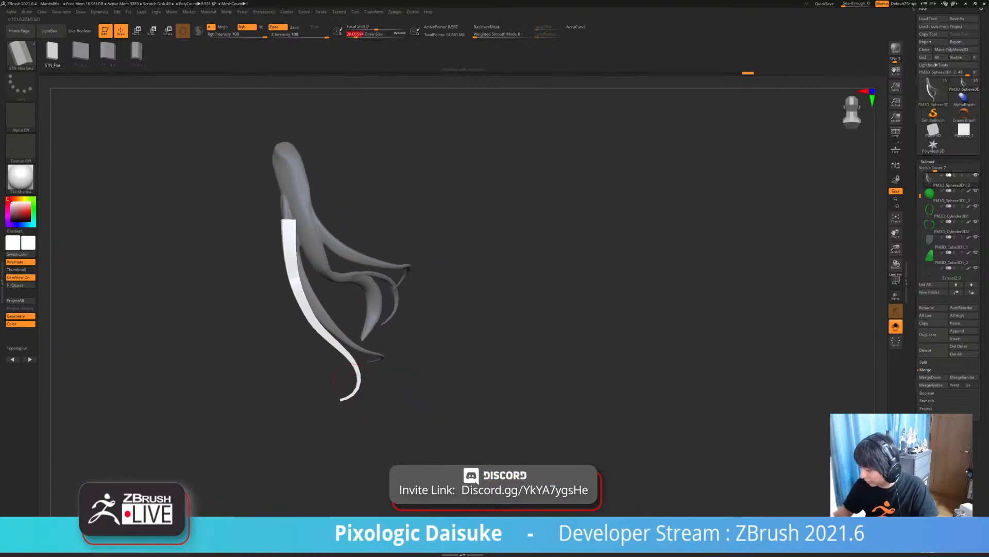
key(shift)
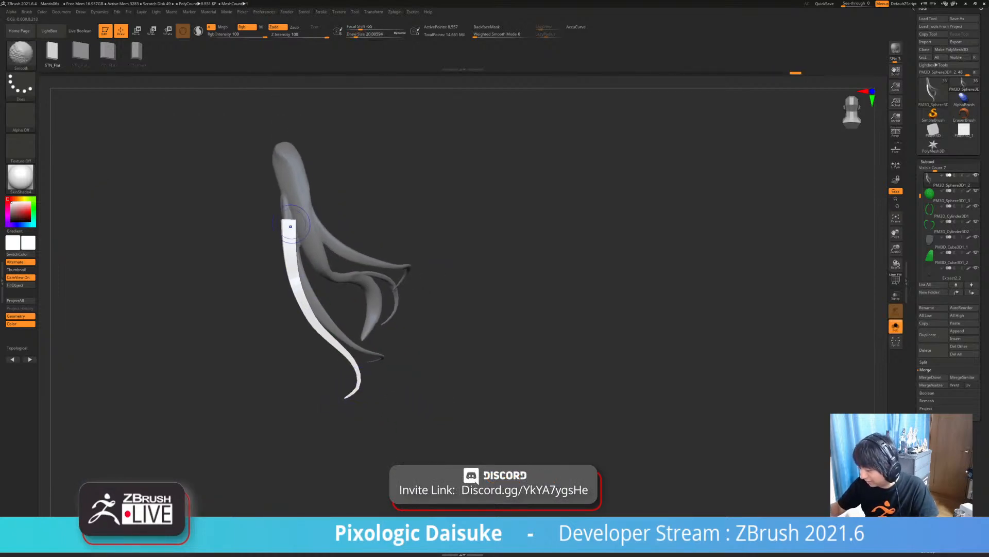
shift+drag(329, 328, 357, 379)
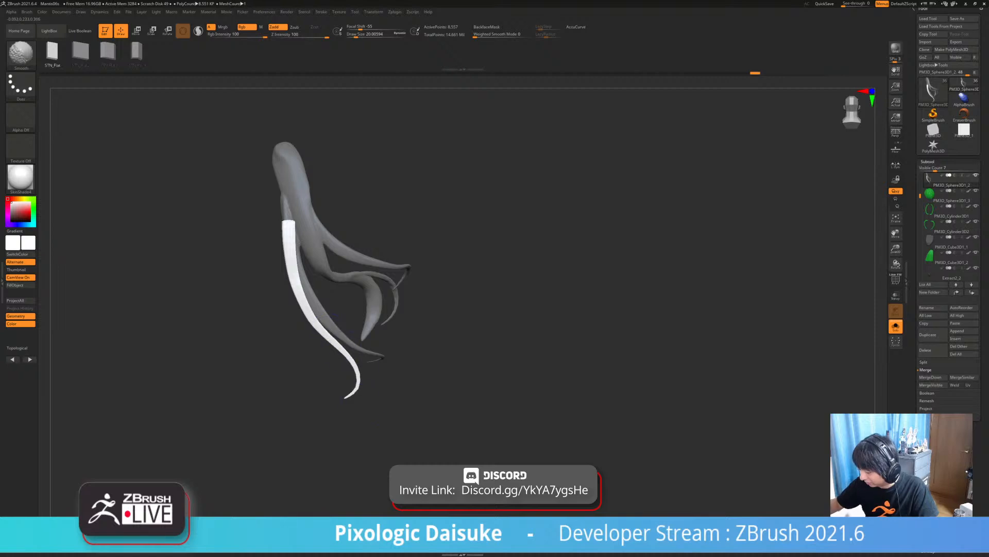
mouse_move(290, 257)
shift+mouse_down()
mouse_move(288, 236)
mouse_move(300, 287)
mouse_move(355, 384)
shift+mouse_up()
- Show the whole figure and pull the new strand outward from the ponytail with SnakeHook at a draw size of about 68
alt+drag(367, 394, 401, 345)
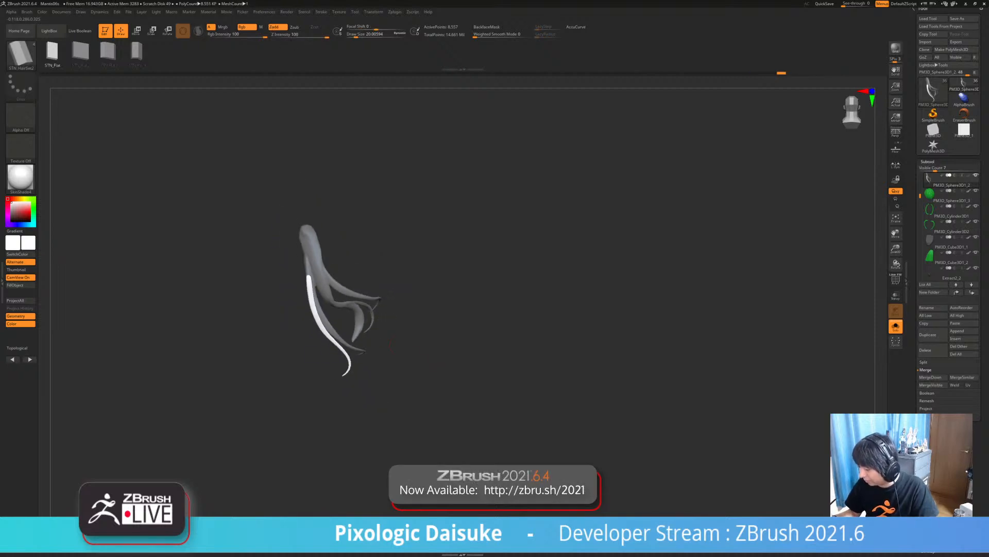
key(shift+alt+s)
drag(608, 309, 523, 305)
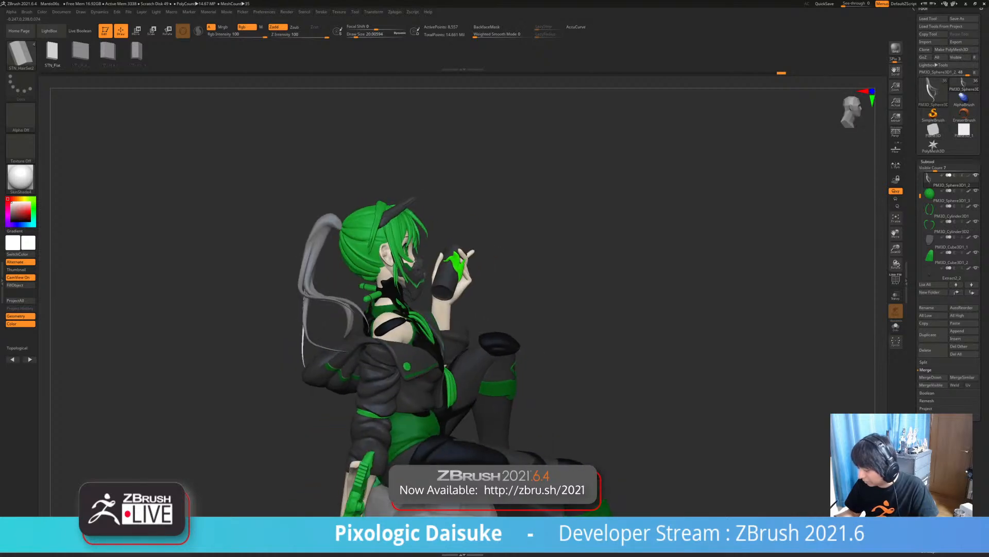
click(21, 54)
click(493, 59)
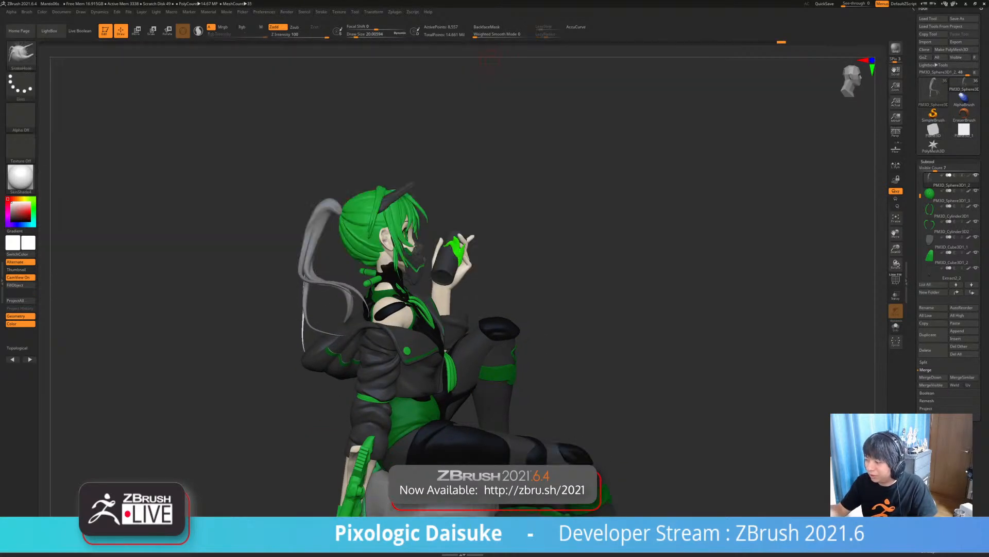
click(363, 35)
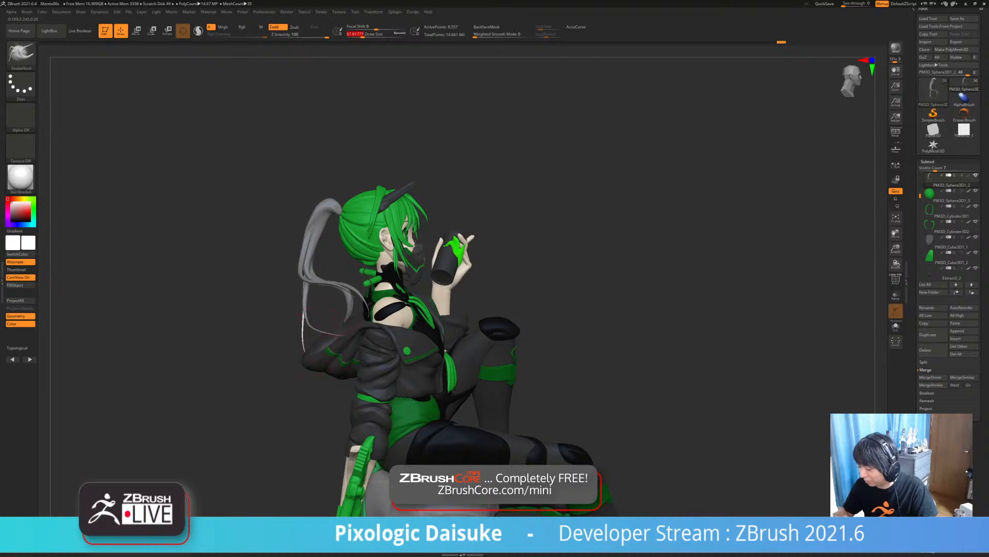
ctrl+right_drag(326, 340, 247, 338)
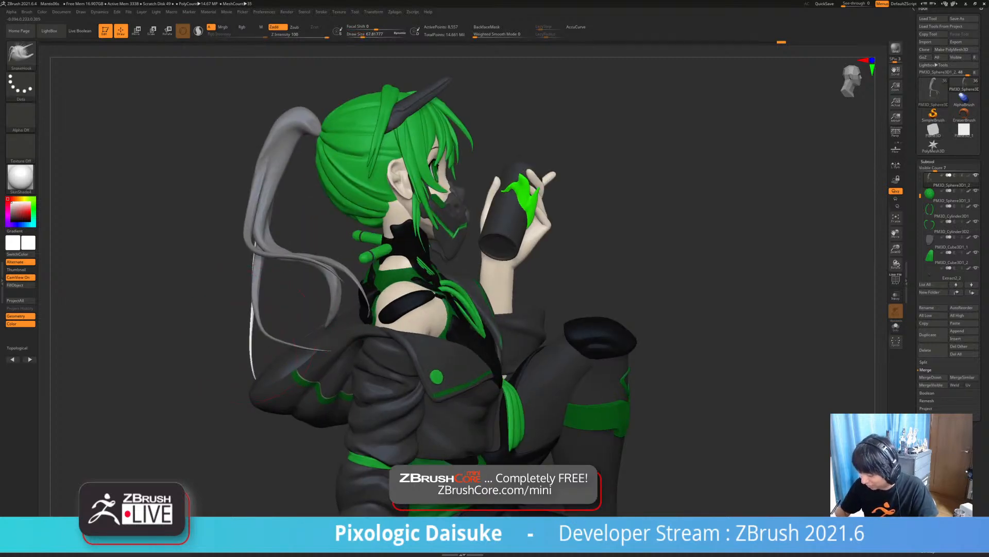
mouse_move(300, 293)
mouse_down()
mouse_move(260, 284)
mouse_move(244, 295)
mouse_up()
- Bow the outer strand away from the ponytail above the hood and smooth its shape
mouse_move(222, 291)
right_down()
mouse_move(251, 288)
mouse_move(237, 287)
mouse_move(249, 352)
right_up()
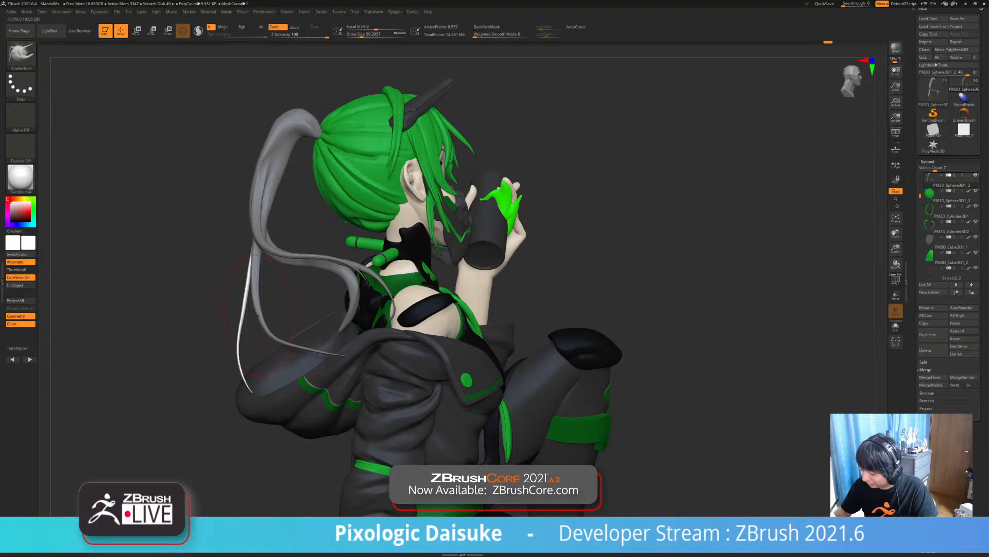
key(shift)
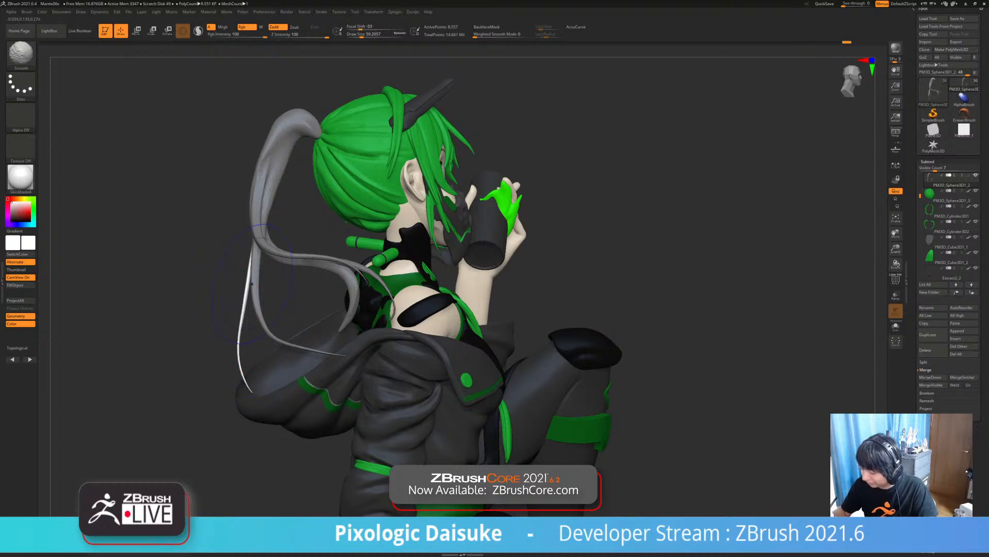
mouse_move(265, 281)
ctrl+right_down()
mouse_move(268, 330)
mouse_move(134, 317)
mouse_move(463, 304)
mouse_move(384, 315)
mouse_move(328, 256)
mouse_move(301, 253)
mouse_move(293, 217)
ctrl+right_up()
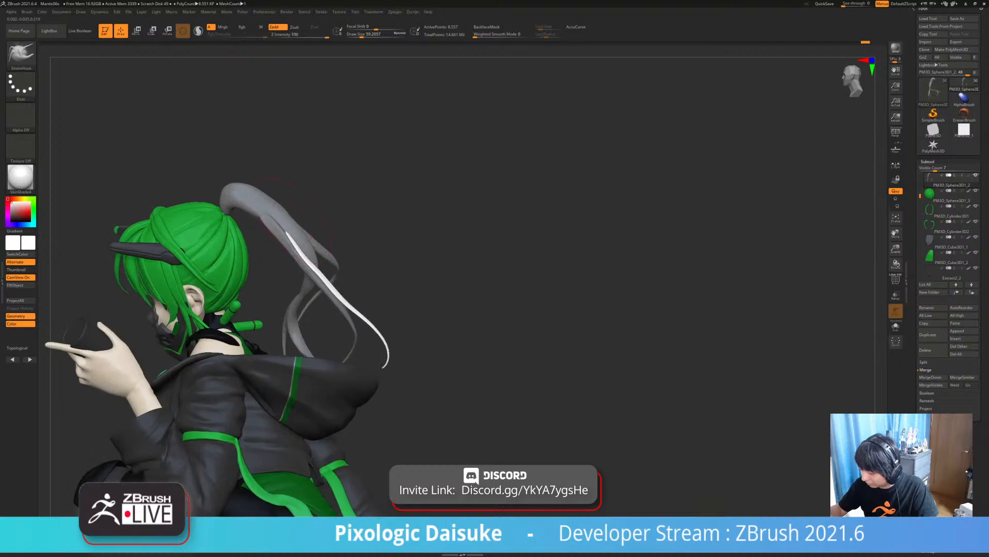
key(shift)
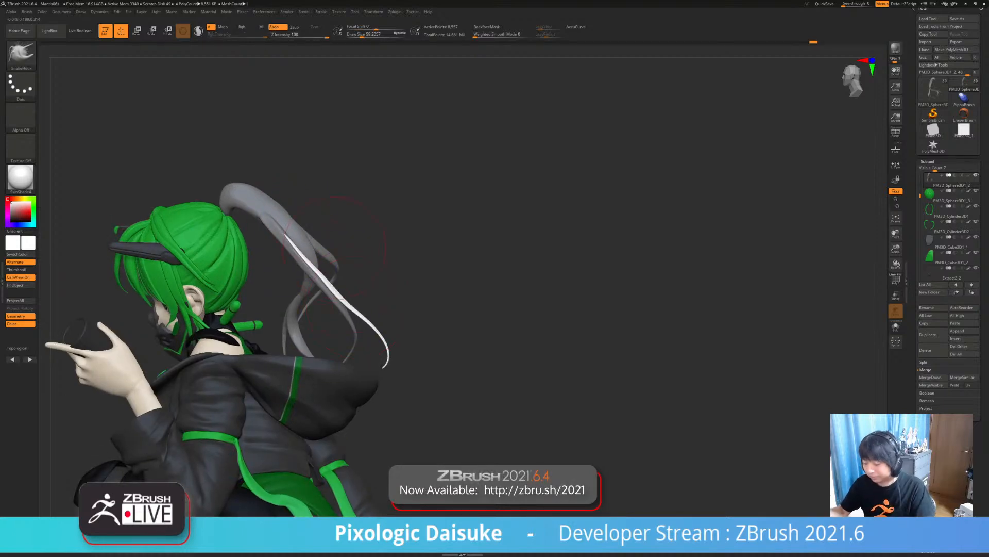
- Undo the last strand pull, then reposition the outer strand from both sides at draw sizes of about 44 and 68
mouse_move(334, 247)
right_down()
mouse_move(317, 250)
mouse_move(314, 283)
mouse_move(330, 292)
mouse_move(301, 257)
mouse_move(300, 240)
mouse_move(319, 247)
right_up()
key(ctrl+z)
click(359, 35)
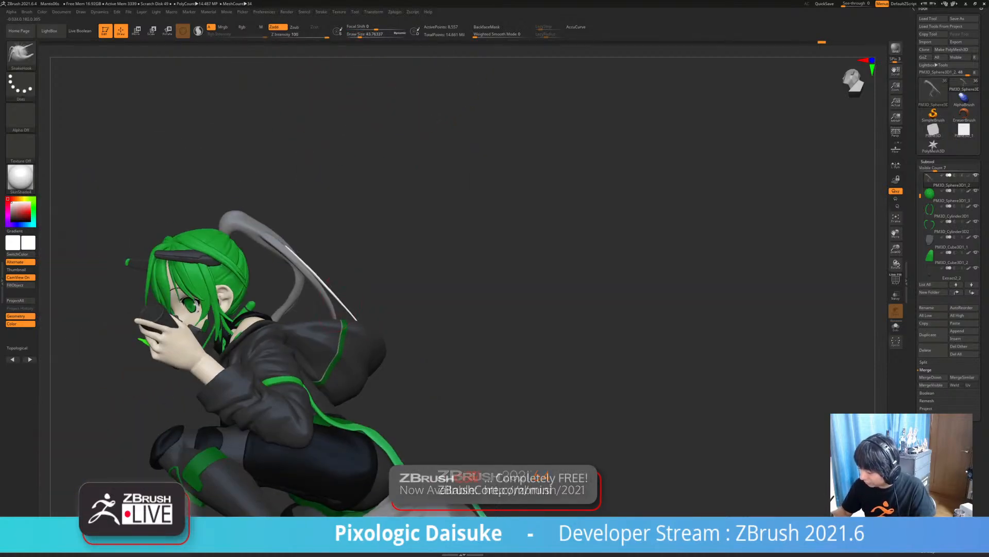
ctrl+right_drag(328, 281, 217, 252)
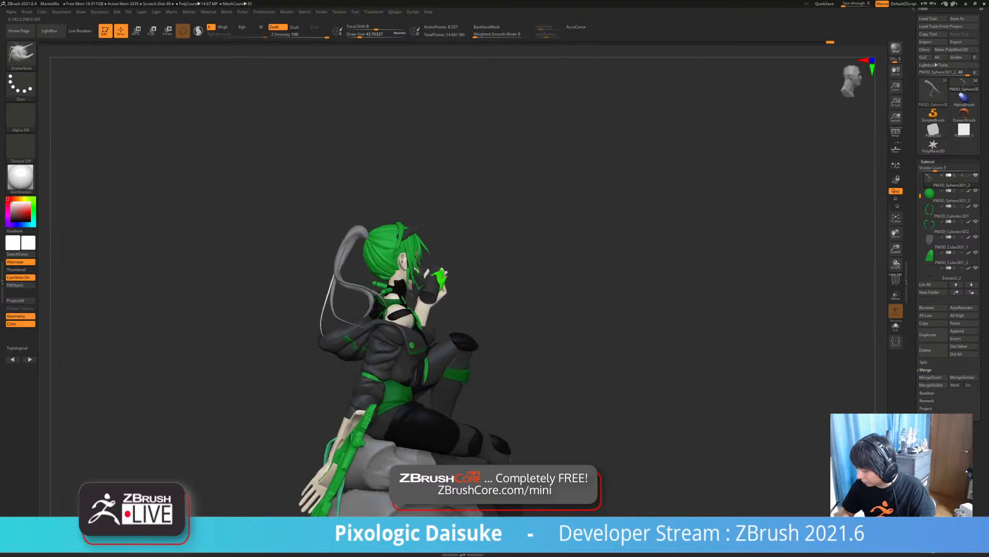
click(362, 35)
mouse_move(337, 345)
right_down()
mouse_move(325, 331)
mouse_move(336, 283)
mouse_move(327, 355)
mouse_move(333, 343)
right_up()
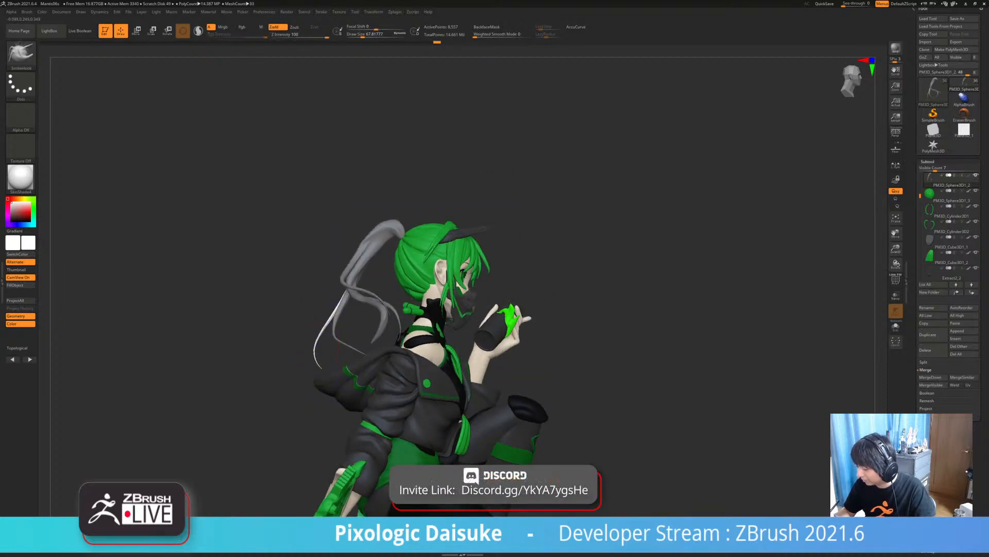
- Check the isolated ponytail, then bow the outer strand's middle outward and pull its tip down past the hood's edge
mouse_move(387, 364)
shift+right_down()
mouse_move(293, 361)
mouse_move(421, 385)
mouse_move(335, 378)
mouse_move(412, 383)
mouse_move(412, 463)
shift+right_up()
click(895, 326)
click(895, 326)
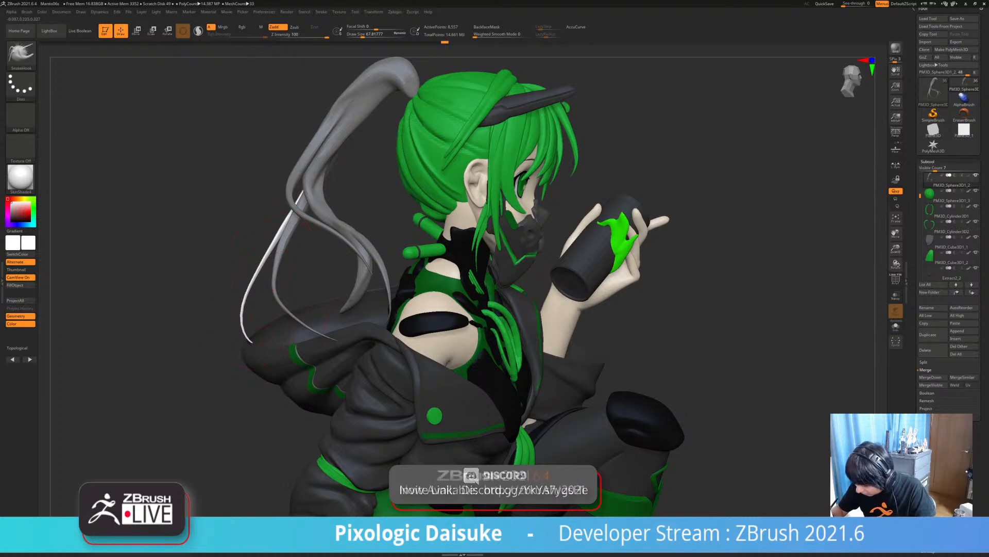
drag(261, 285, 247, 278)
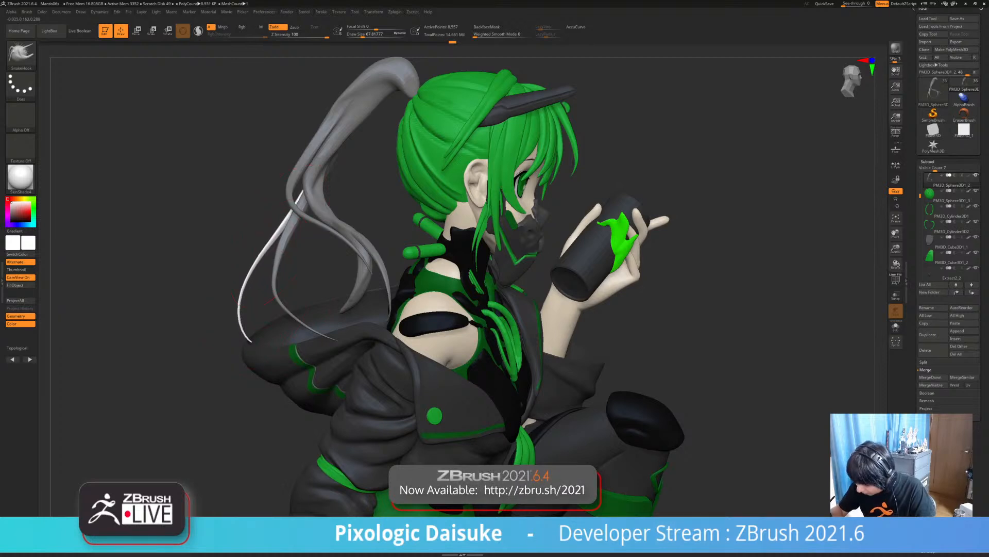
drag(271, 243, 268, 242)
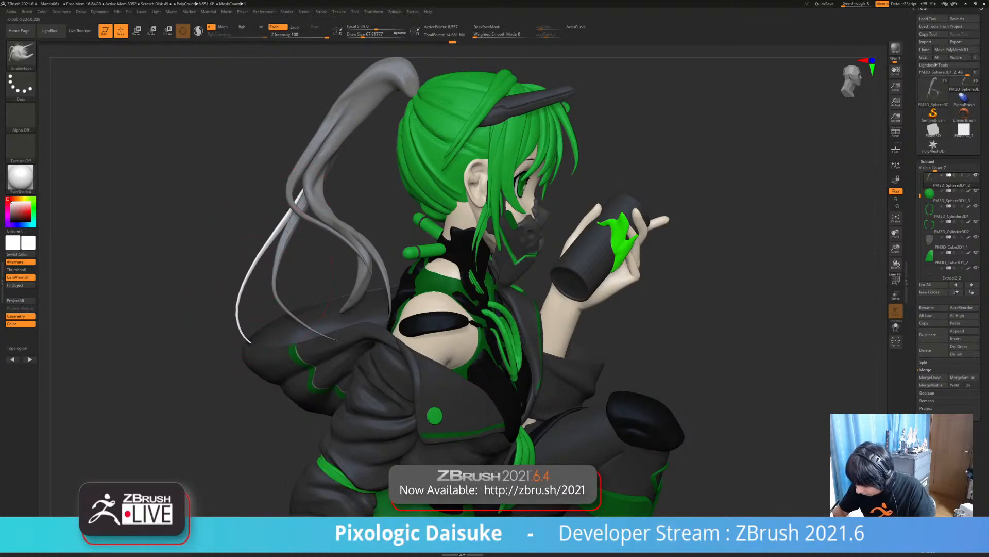
drag(241, 354, 236, 366)
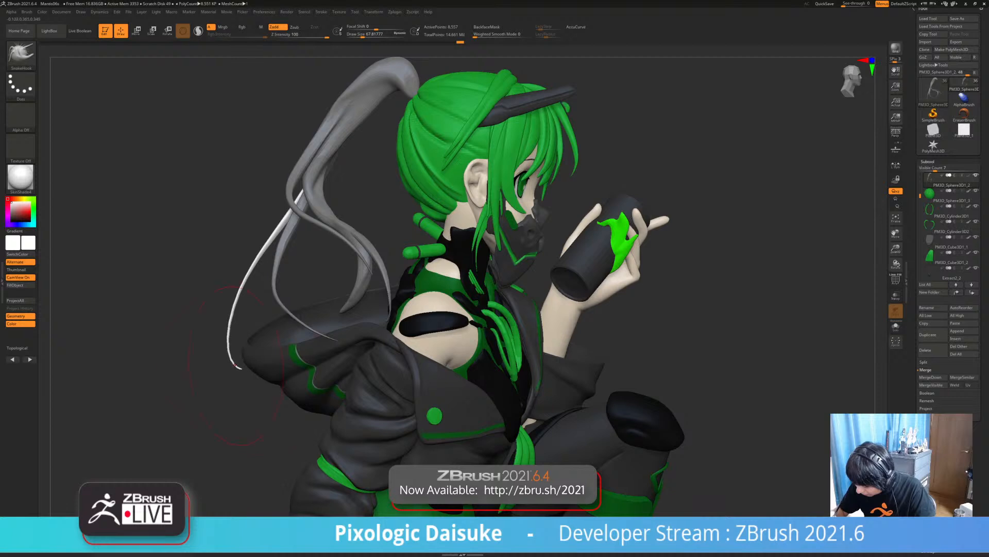
- Reduce the draw size to about 49, refine the outer strand's lower curve from behind, and isolate the ponytail
ctrl+right_drag(253, 372, 314, 344)
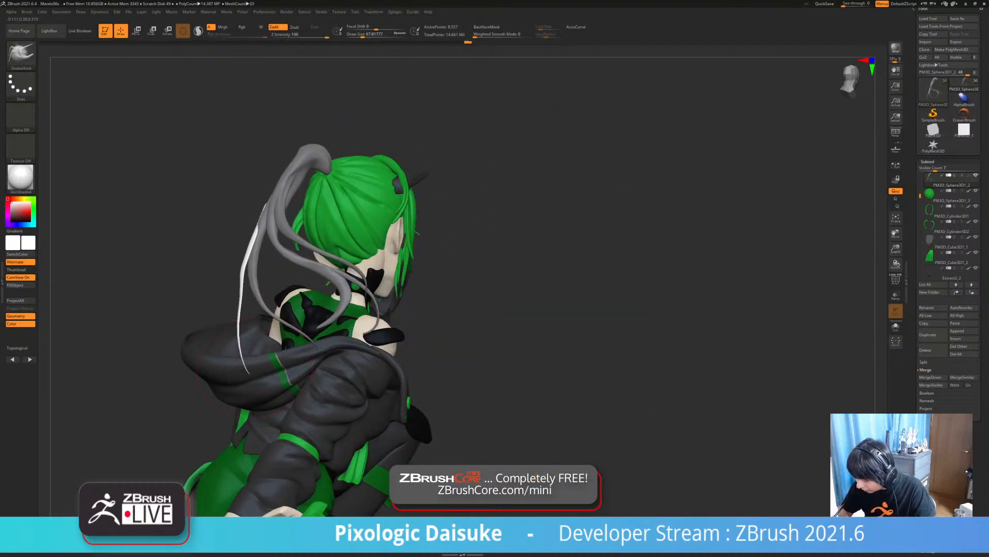
click(365, 35)
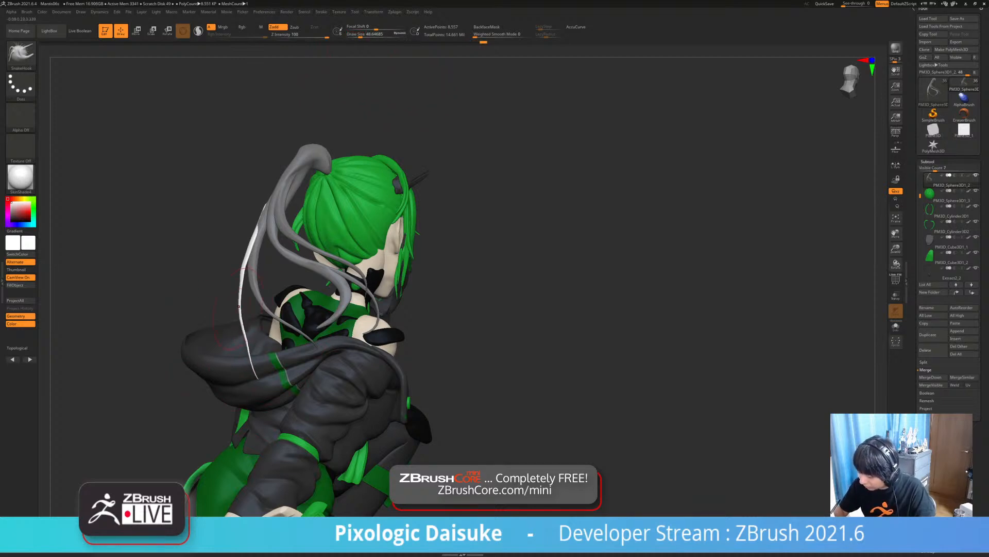
right_drag(238, 311, 294, 310)
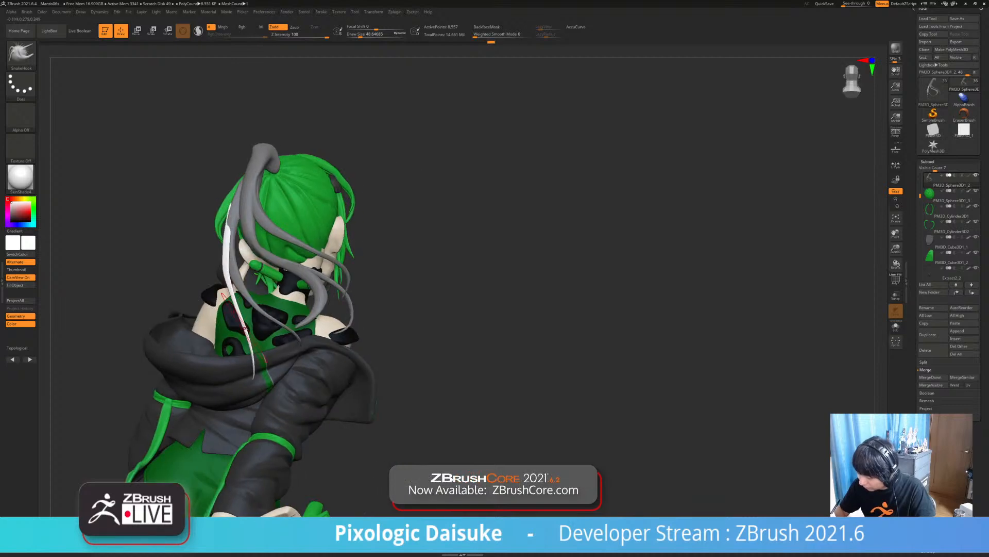
key(alt+shift+s)
key(ctrl+z)
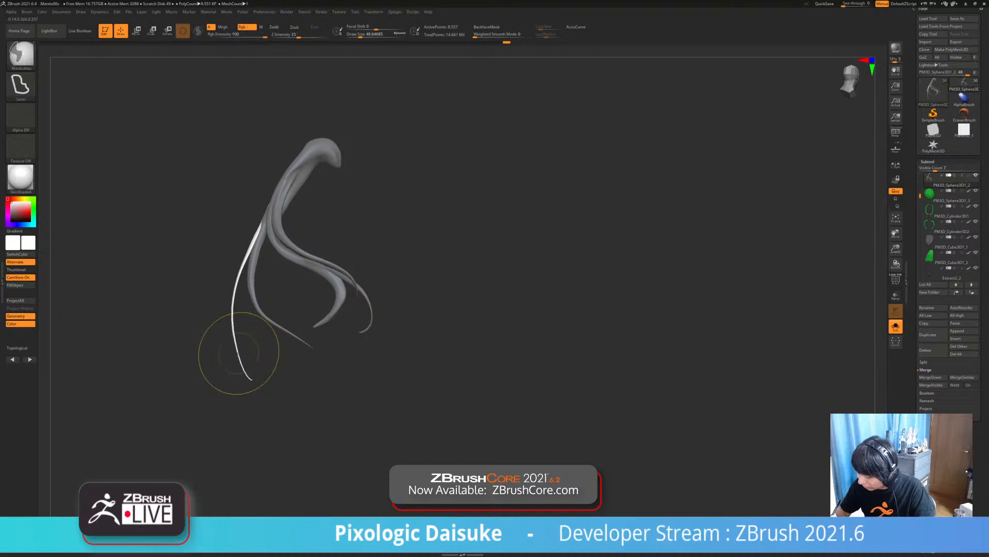
- Turn on backface masking and set the draw size to 112 for reshaping the isolated outer strand
drag(242, 351, 283, 327)
click(486, 27)
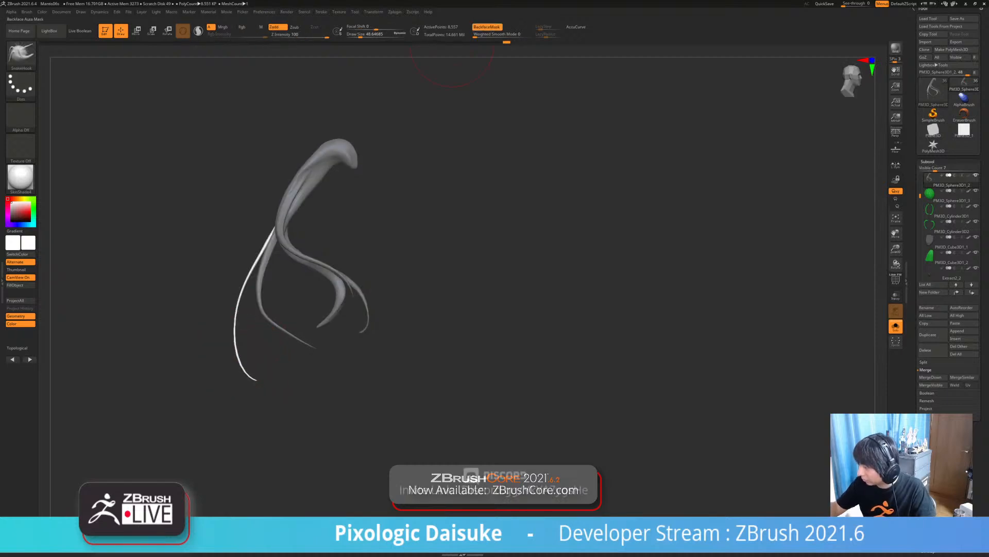
click(365, 35)
key(Return)
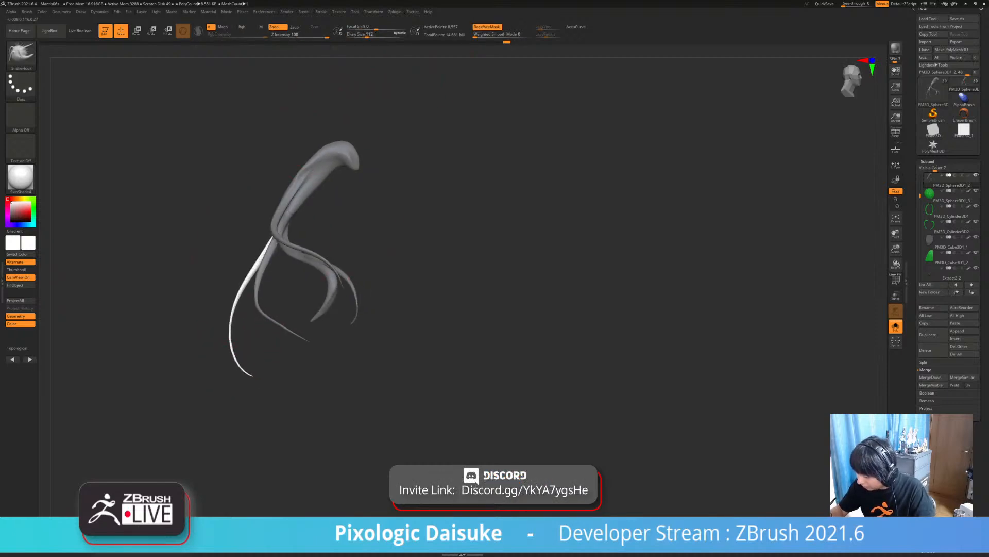
- Bring the whole figure back into view and nudge the outer strand's upper part sideways, away from the ponytail
drag(216, 288, 602, 255)
click(895, 326)
drag(431, 75, 439, 106)
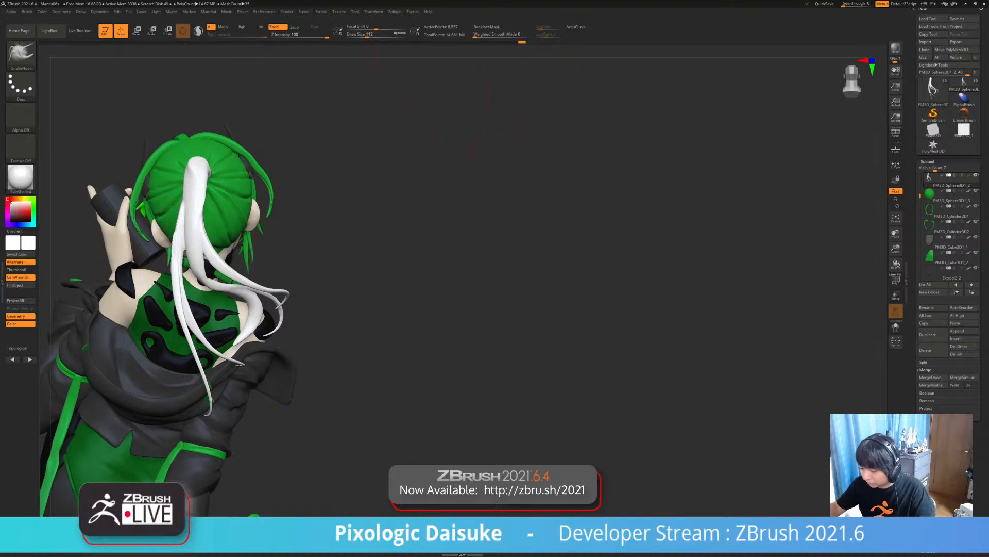
scroll(181, 240, up, 5)
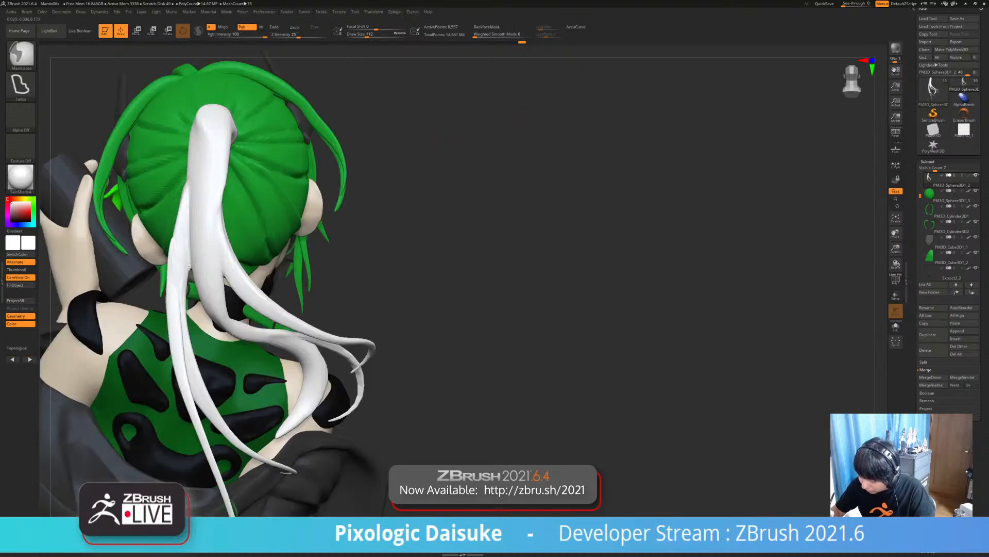
drag(189, 253, 180, 253)
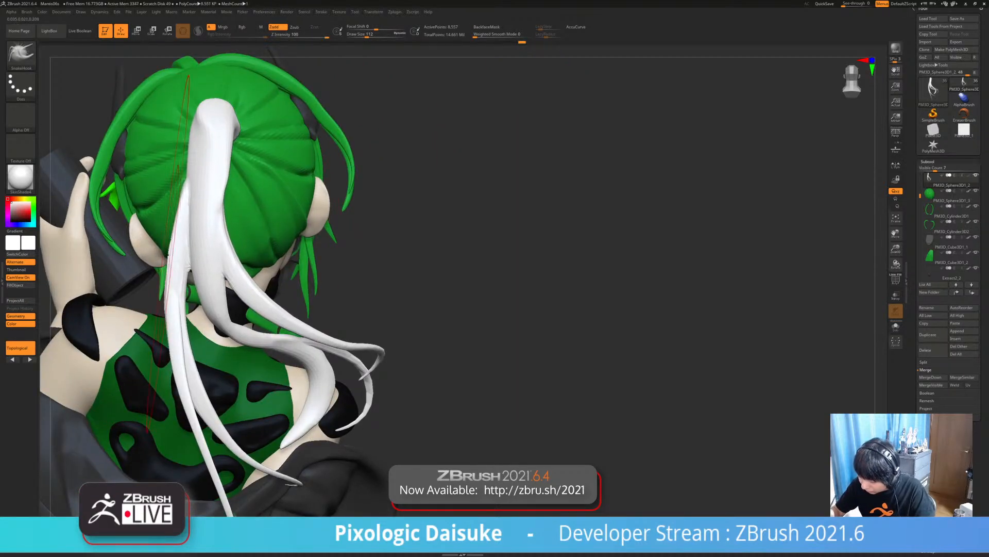
right_drag(474, 258, 405, 221)
mouse_move(463, 309)
right_down()
mouse_move(391, 314)
mouse_move(333, 333)
mouse_move(332, 288)
mouse_move(332, 371)
right_up()
right_drag(333, 335, 479, 355)
mouse_move(479, 355)
ctrl+right_down()
mouse_move(479, 319)
mouse_move(526, 320)
ctrl+right_up()
ctrl+right_drag(526, 320, 520, 263)
- Switch to the second STN hair brush and reduce the draw size to about 7.5
click(21, 54)
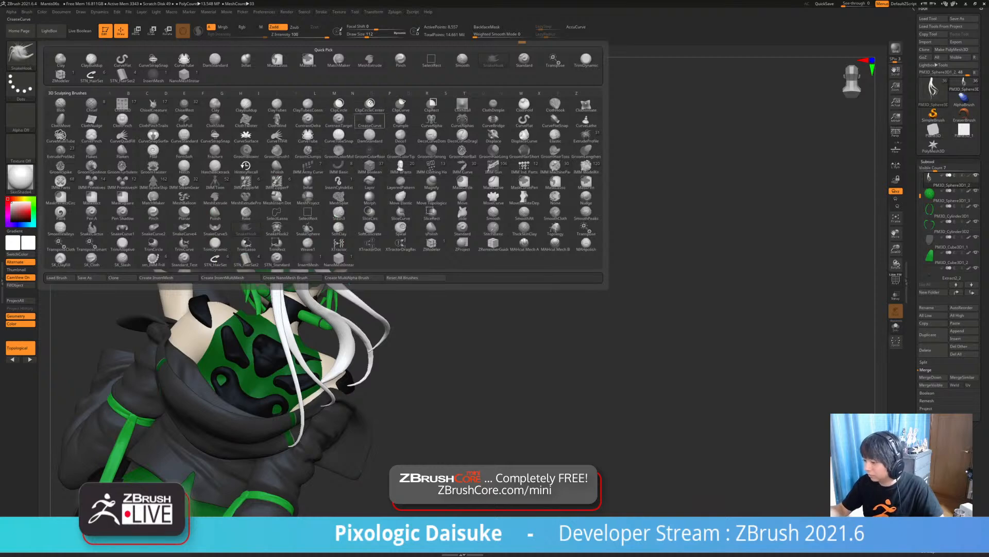
click(122, 76)
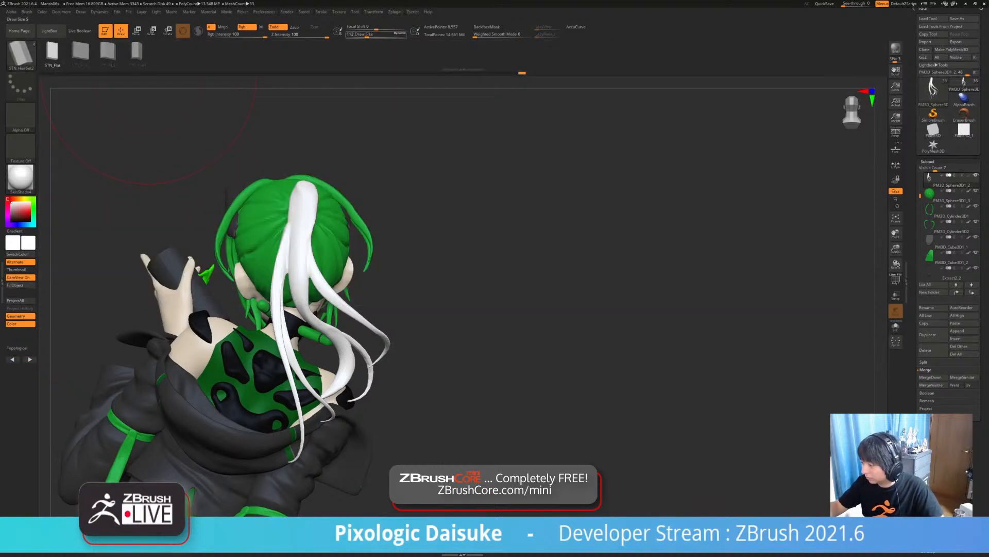
right_drag(300, 216, 275, 210)
key(bracketleft)
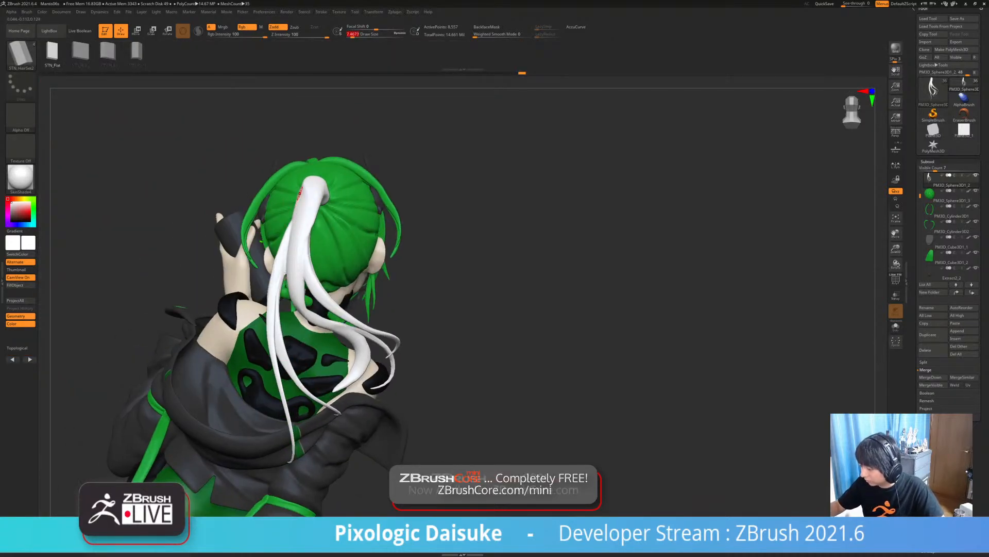
- Try drawing a strand from the ponytail's base that loops out past the head, and undo it
drag(299, 194, 304, 264)
drag(461, 304, 469, 282)
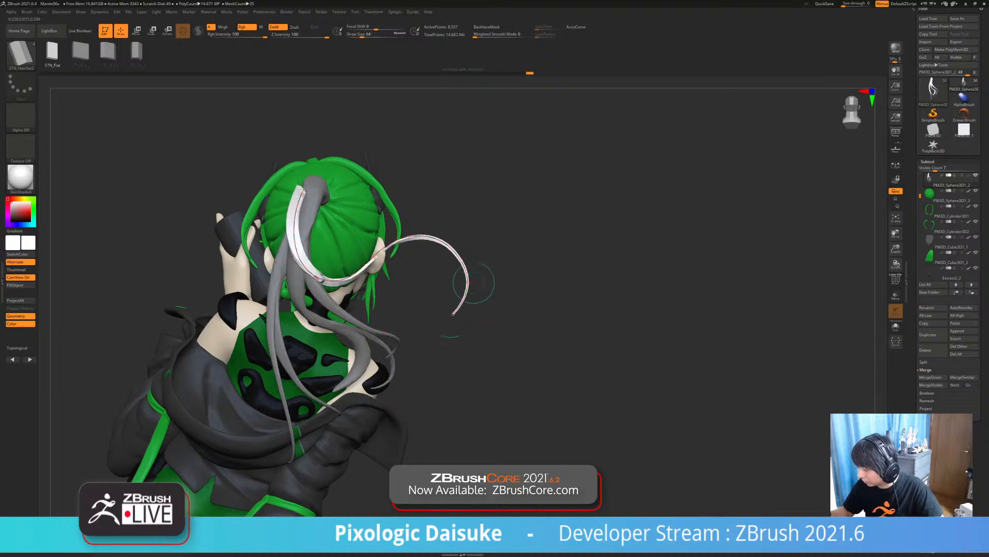
mouse_move(493, 289)
ctrl+right_down()
mouse_move(486, 279)
mouse_move(455, 308)
ctrl+right_up()
key(ctrl+z)
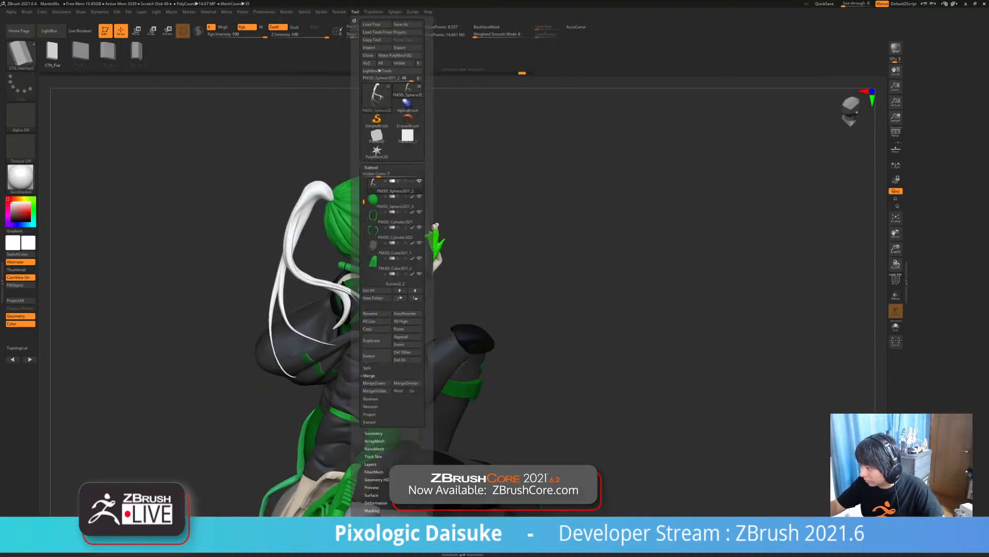
- Change a Picker setting and draw a new hair strand from the ponytail's upper part down across the hood
mouse_move(373, 12)
mouse_move(304, 12)
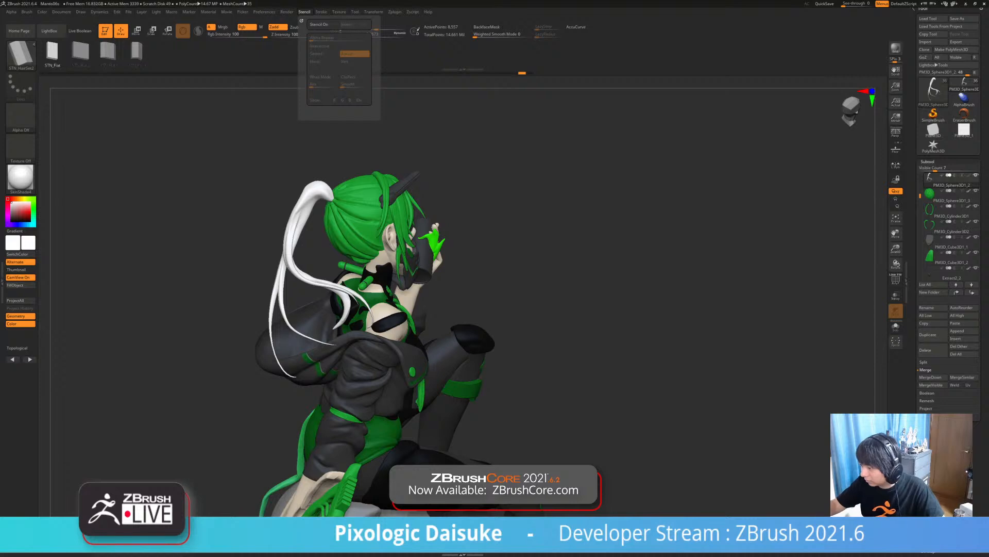
mouse_move(243, 12)
click(262, 63)
right_drag(320, 226, 388, 230)
right_drag(302, 231, 308, 265)
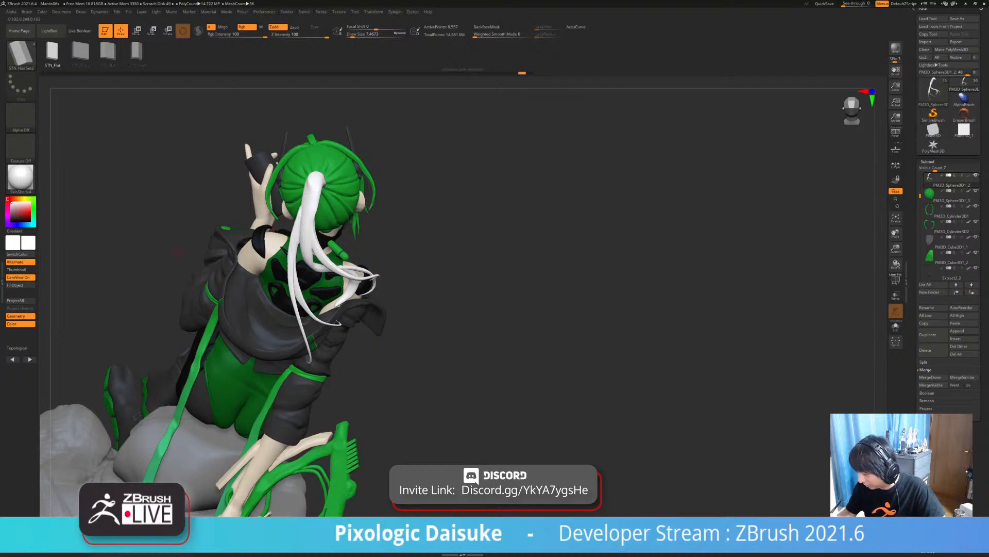
right_drag(299, 216, 303, 198)
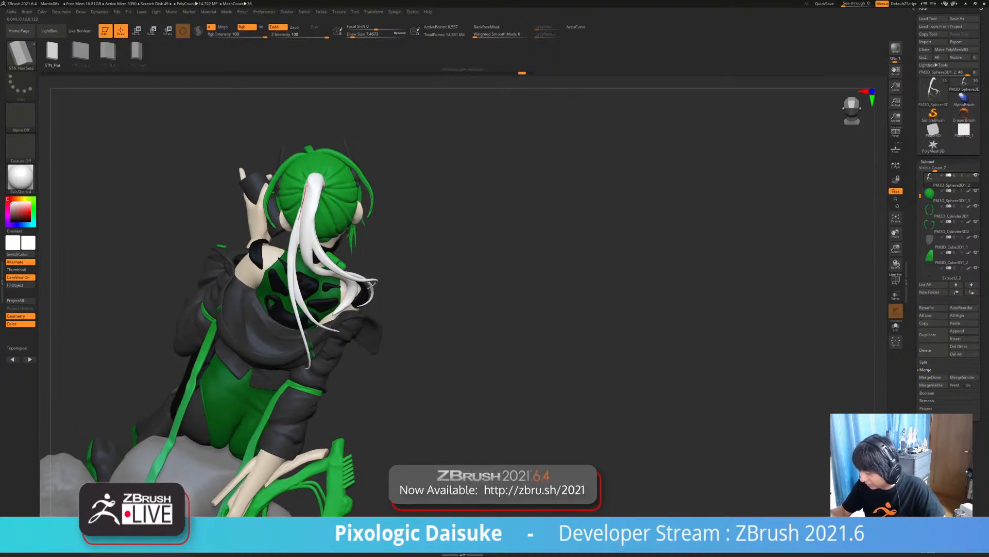
drag(239, 327, 218, 336)
right_drag(257, 289, 281, 266)
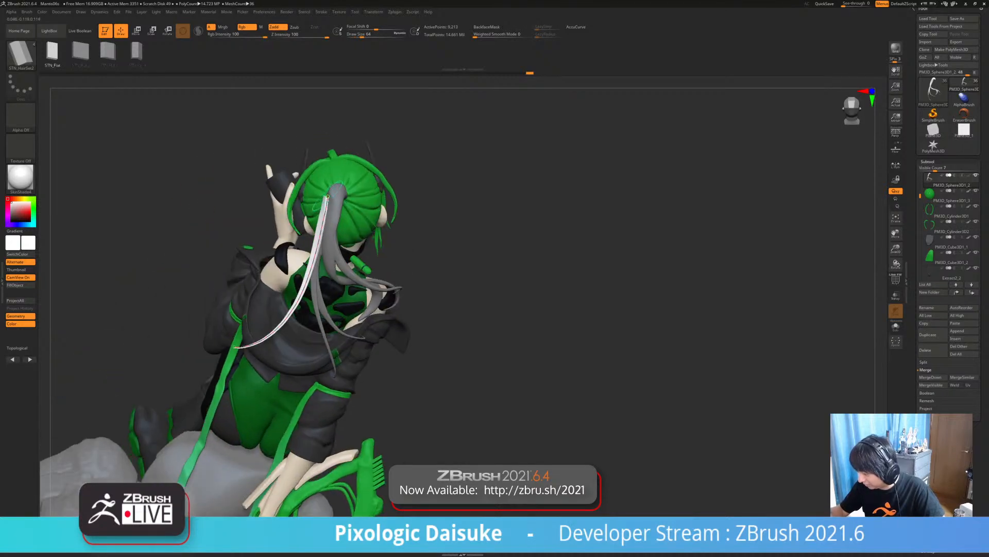
key(ctrl+z)
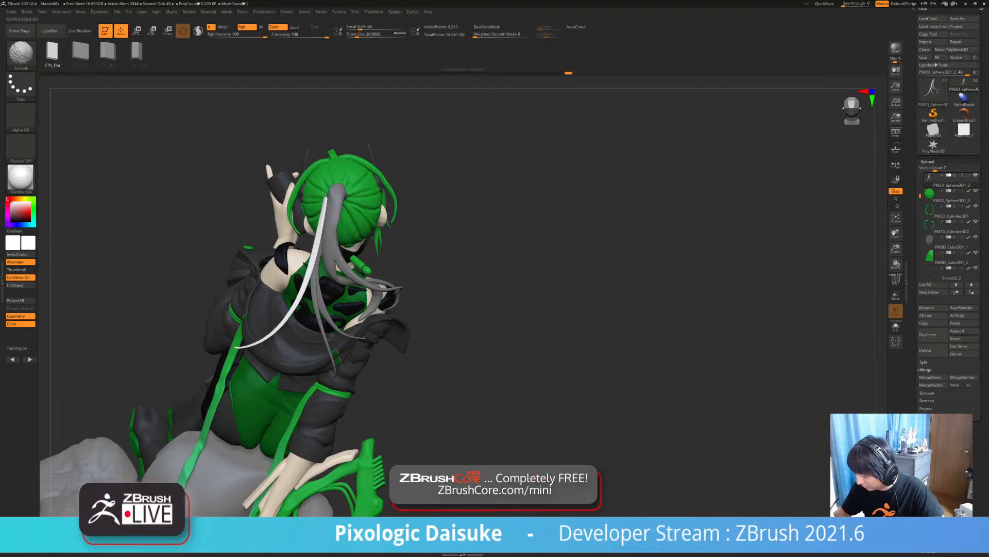
- Switch to the SnakeHook brush, isolate the ponytail and turn off topological masking
mouse_move(264, 331)
right_down()
mouse_move(227, 325)
mouse_move(219, 306)
mouse_move(350, 289)
mouse_move(310, 304)
mouse_move(206, 310)
mouse_move(258, 312)
mouse_move(275, 302)
mouse_move(257, 309)
right_up()
click(21, 55)
click(493, 60)
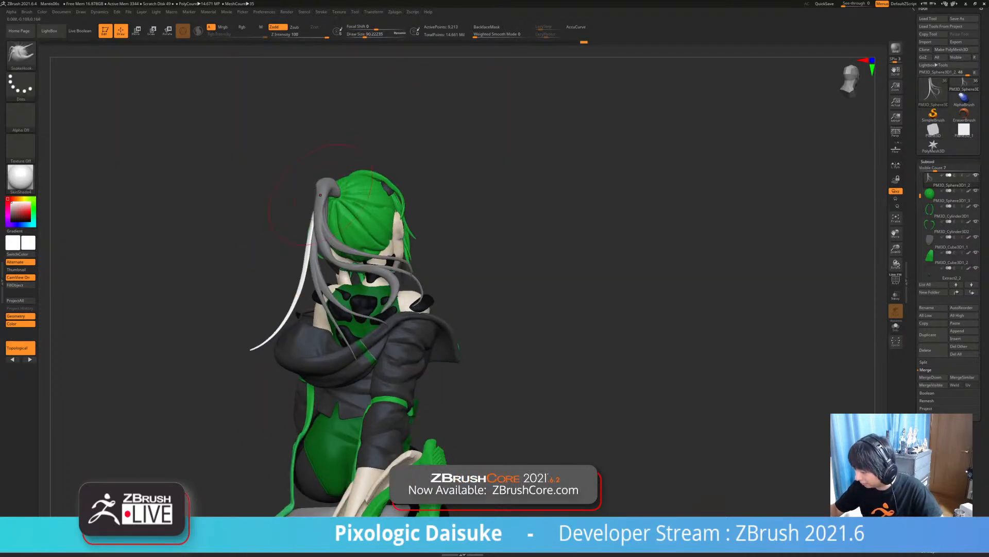
right_drag(320, 195, 222, 214)
key(alt+s)
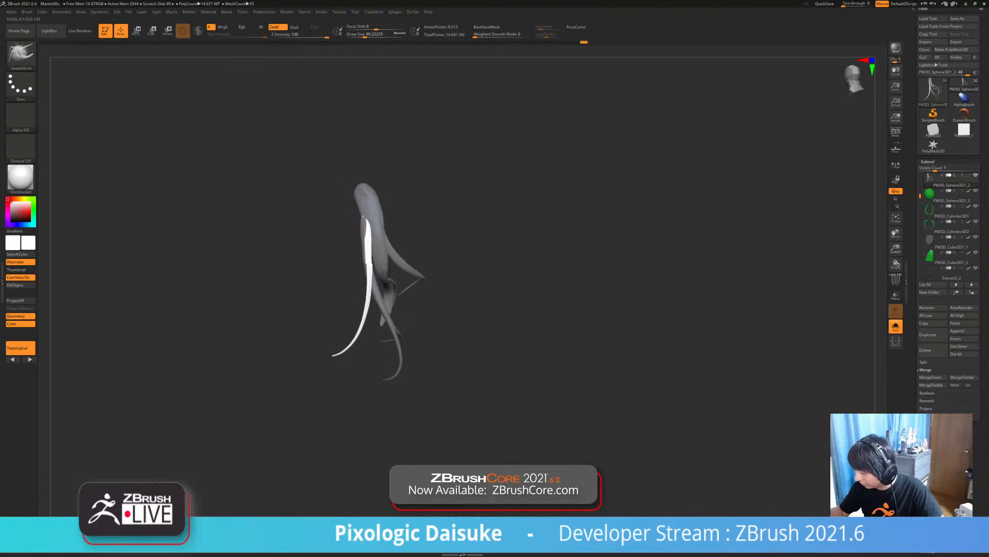
right_drag(330, 239, 365, 242)
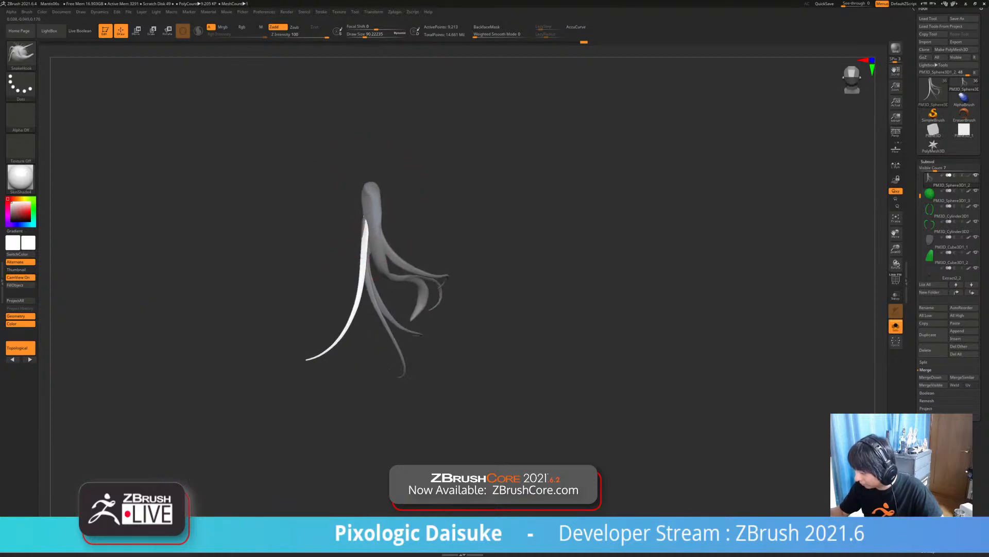
click(22, 348)
mouse_move(362, 222)
ctrl+right_down()
mouse_move(367, 263)
mouse_move(367, 248)
mouse_move(355, 283)
mouse_move(447, 294)
mouse_move(490, 283)
ctrl+right_up()
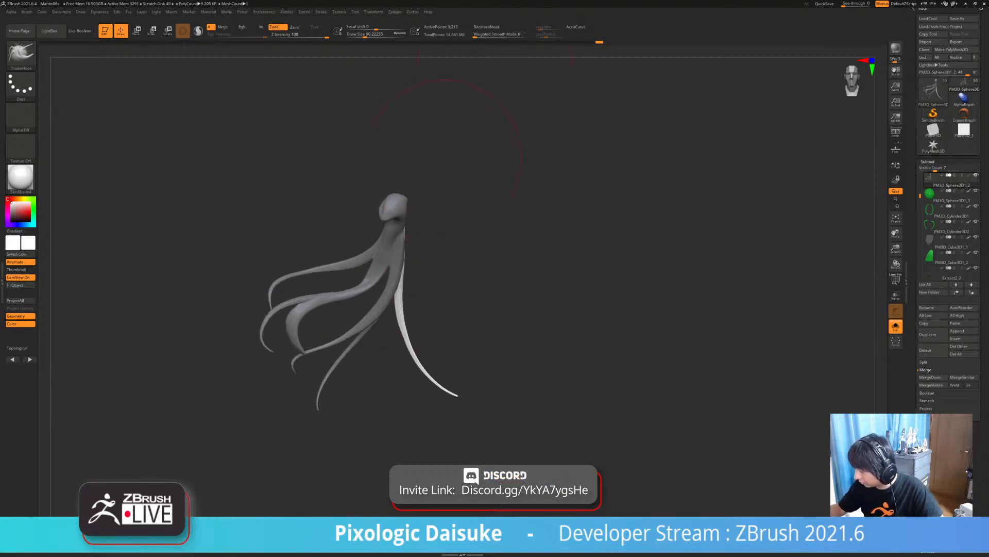
- Reduce the draw size to about 23 and smooth the new strand's upper end where it meets the ponytail
mouse_move(445, 139)
right_down()
mouse_move(365, 202)
mouse_move(361, 268)
right_up()
click(356, 35)
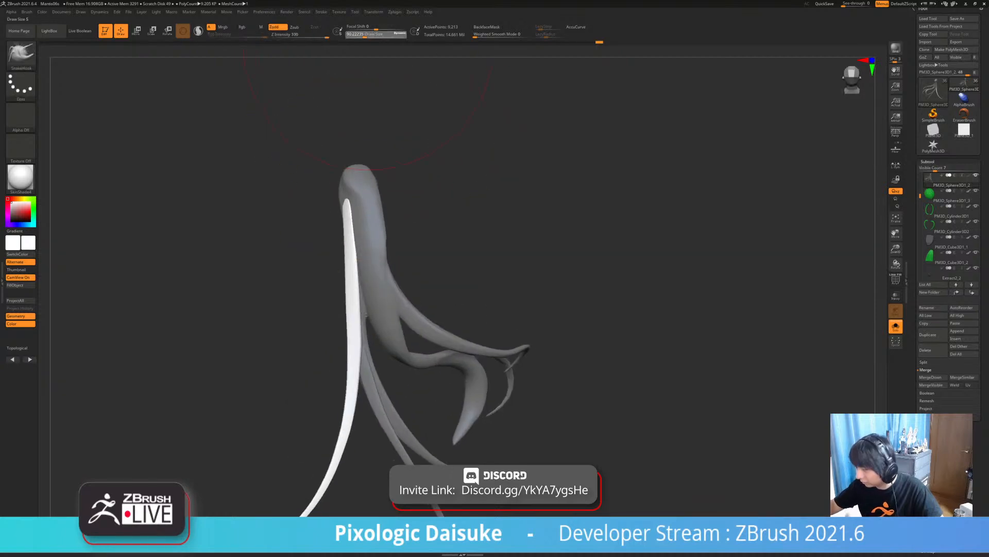
alt+right_drag(347, 208, 333, 274)
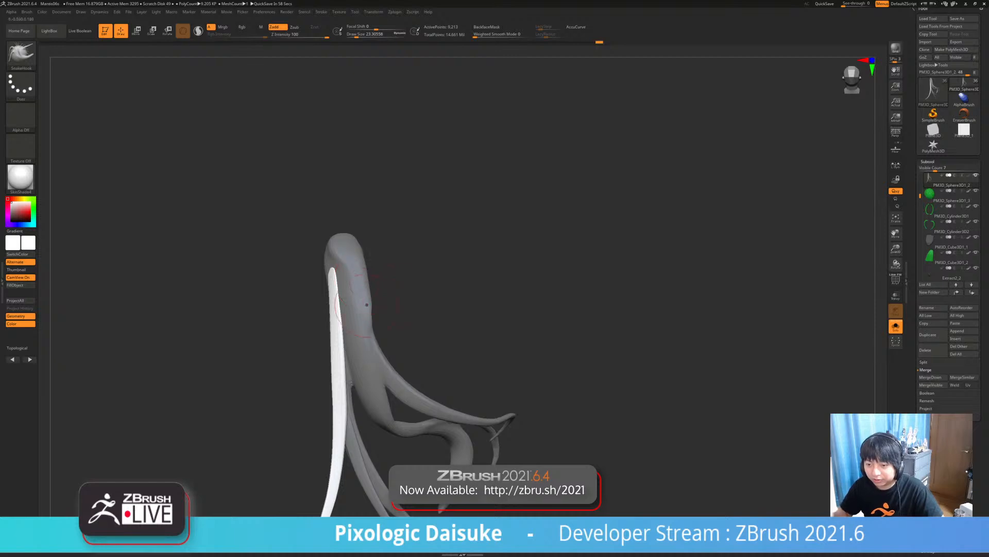
mouse_move(367, 304)
alt+right_down()
mouse_move(366, 253)
mouse_move(310, 245)
mouse_move(360, 242)
alt+right_up()
key(alt+s)
shift+drag(333, 244, 332, 287)
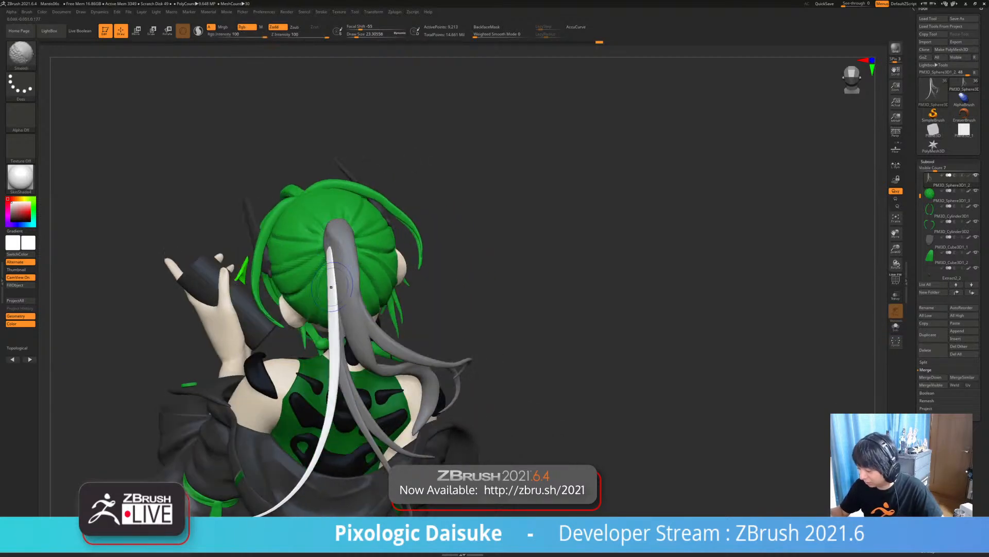
ctrl+right_drag(331, 287, 332, 249)
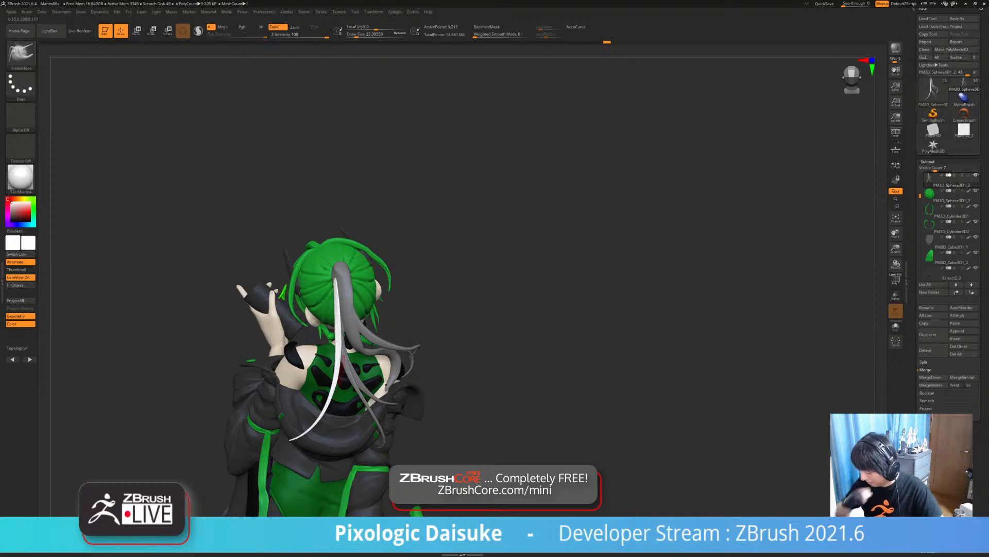
- Clear the mask from the ponytail strands and display their polyframe
mouse_move(484, 350)
right_down()
mouse_move(406, 328)
mouse_move(453, 329)
right_up()
ctrl+right_drag(453, 330, 526, 309)
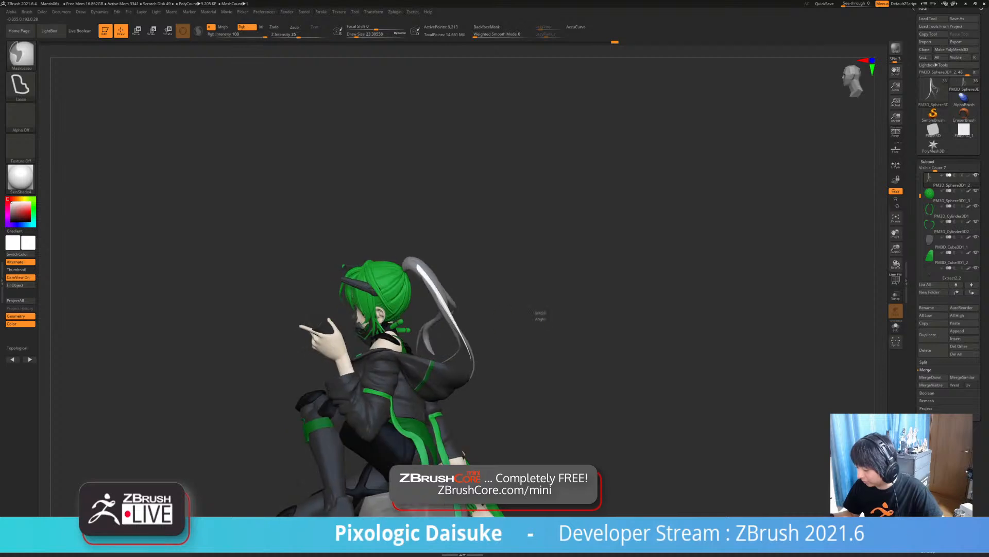
ctrl+drag(534, 306, 541, 317)
mouse_move(541, 317)
right_down()
mouse_move(395, 322)
mouse_move(476, 314)
mouse_move(470, 358)
mouse_move(426, 347)
right_up()
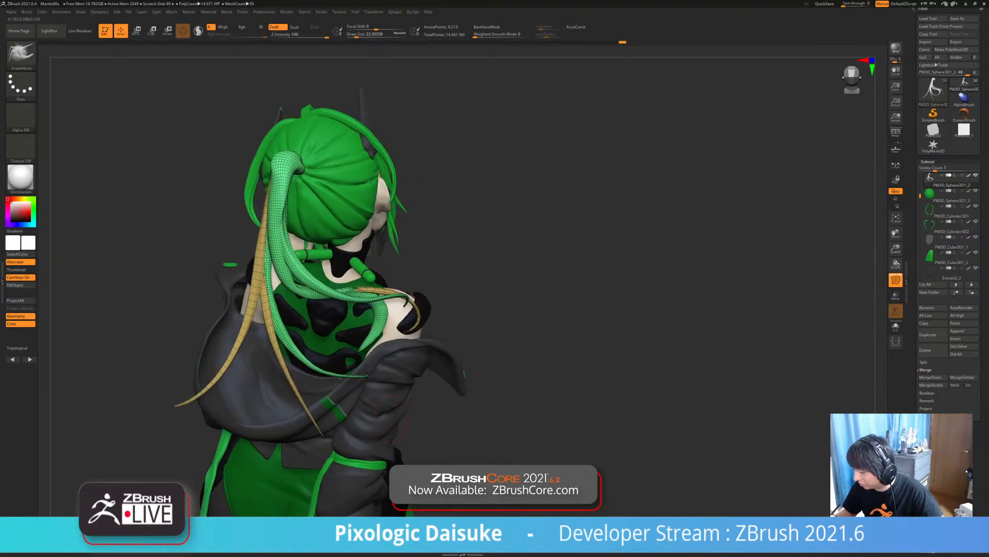
mouse_move(391, 419)
right_down()
mouse_move(353, 414)
mouse_move(358, 404)
mouse_move(394, 407)
mouse_move(356, 407)
mouse_move(273, 379)
mouse_move(292, 387)
mouse_move(310, 430)
mouse_move(283, 425)
mouse_move(265, 399)
mouse_move(335, 356)
mouse_move(335, 381)
right_up()
- Select the front hair subtool with the bangs over the face
alt+click(304, 177)
key(alt+shift+s)
mouse_move(335, 381)
right_down()
mouse_move(314, 361)
mouse_move(268, 402)
right_up()
mouse_move(268, 402)
right_down()
mouse_move(186, 405)
mouse_move(245, 410)
mouse_move(279, 441)
mouse_move(258, 412)
mouse_move(356, 364)
mouse_move(338, 371)
mouse_move(344, 338)
right_up()
key(alt+shift+s)
- Open the SnakeHook brush's auto-masking settings and turn on topological masking
click(27, 12)
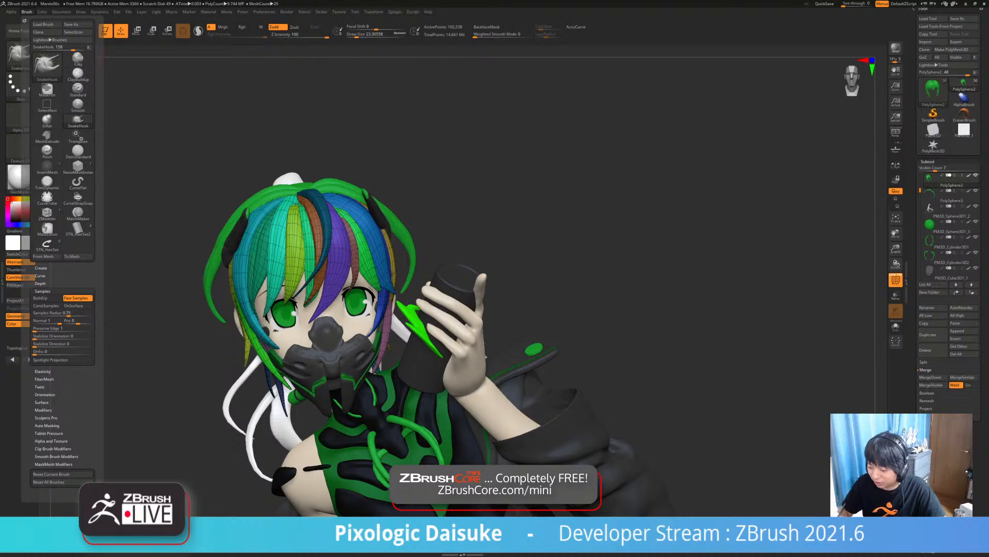
drag(99, 382, 98, 368)
click(43, 277)
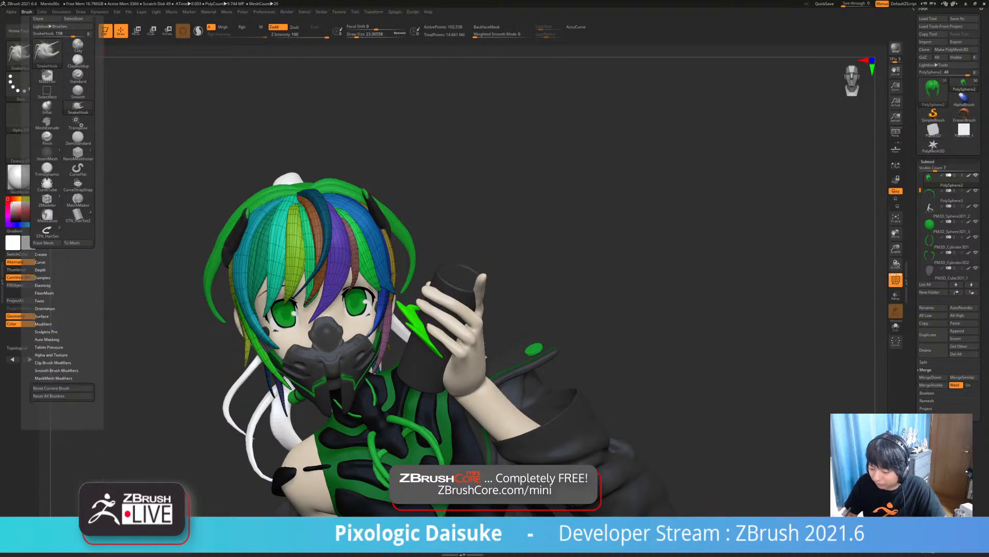
click(47, 339)
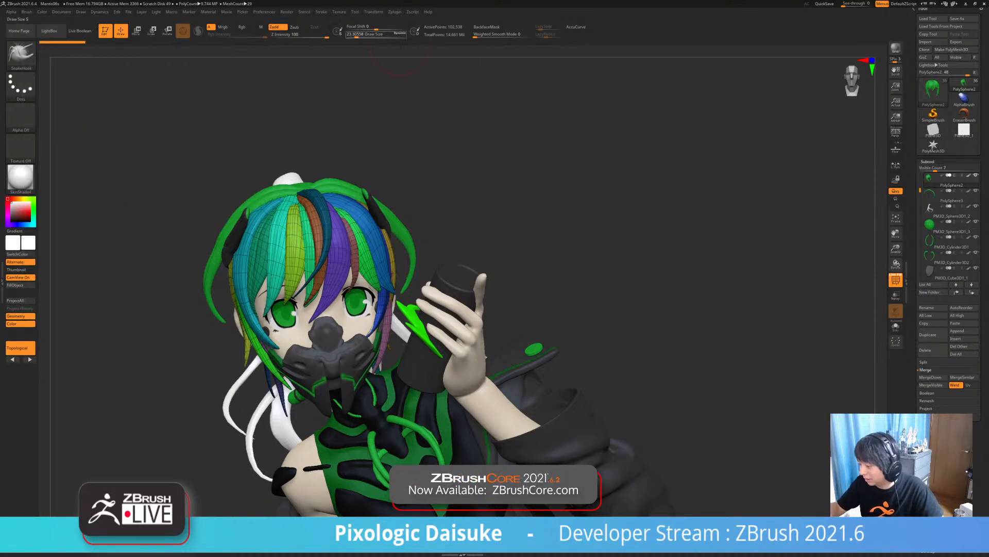
- Try pulling the purple bang at a draw size of about 71 with topological masking on, and undo it
ctrl+right_drag(334, 268, 335, 295)
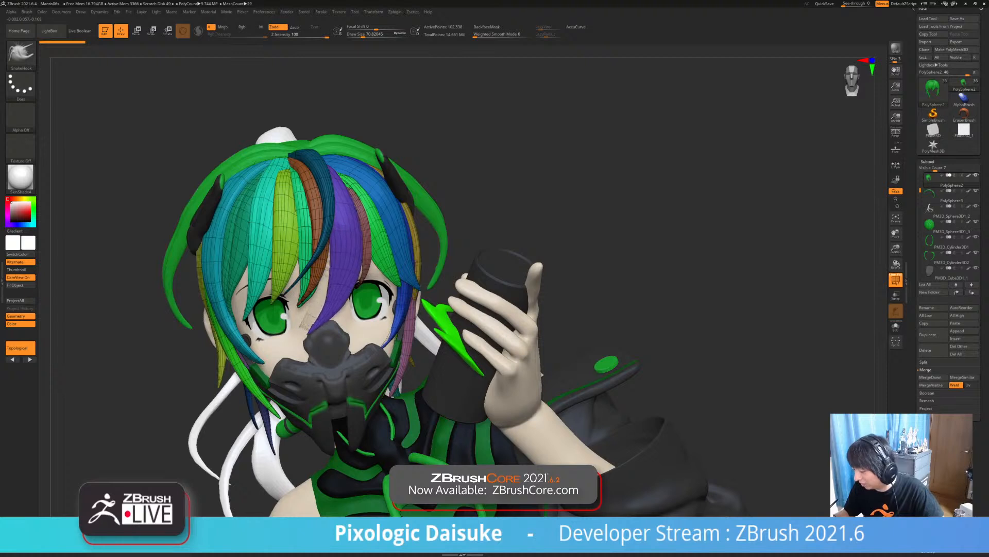
drag(338, 268, 350, 270)
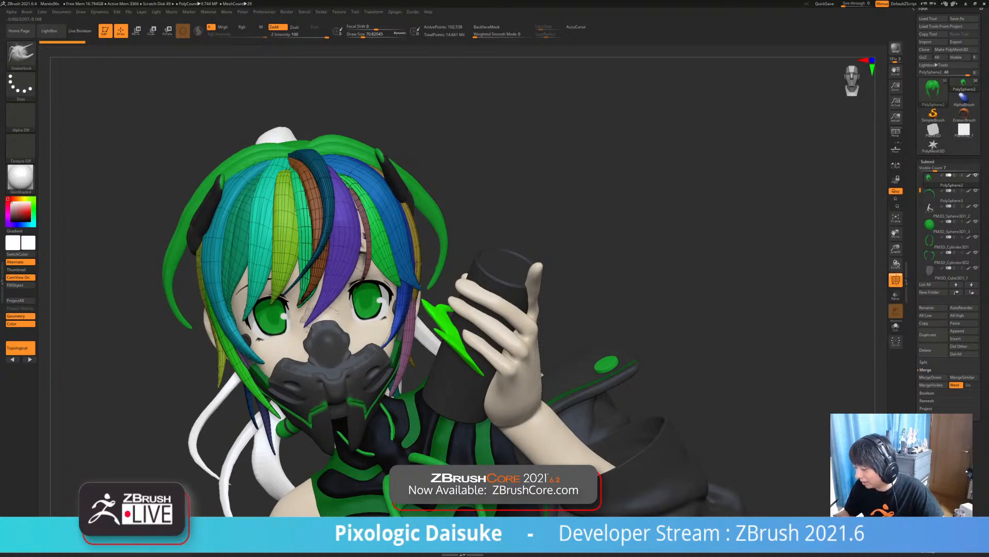
key(ctrl+z)
- Turn off topological masking, try the same pull on the purple bang for comparison, and undo it
click(21, 348)
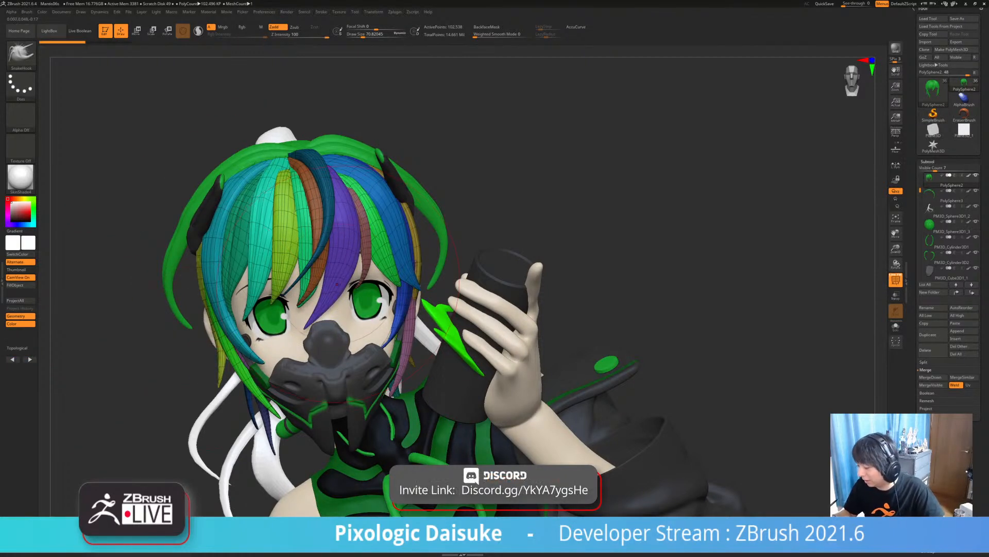
mouse_move(337, 284)
mouse_down()
mouse_move(346, 285)
mouse_move(321, 284)
mouse_move(341, 285)
mouse_up()
key(ctrl+z)
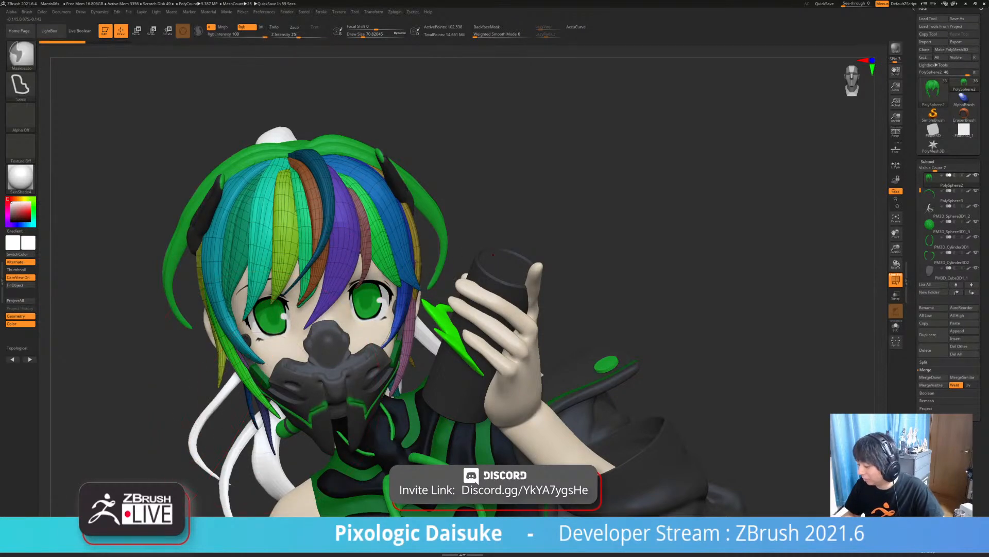
- Examine the front hair and the ponytail strands from the side and from behind
mouse_move(493, 254)
ctrl+right_down()
mouse_move(493, 219)
mouse_move(592, 222)
mouse_move(516, 226)
mouse_move(598, 240)
ctrl+right_up()
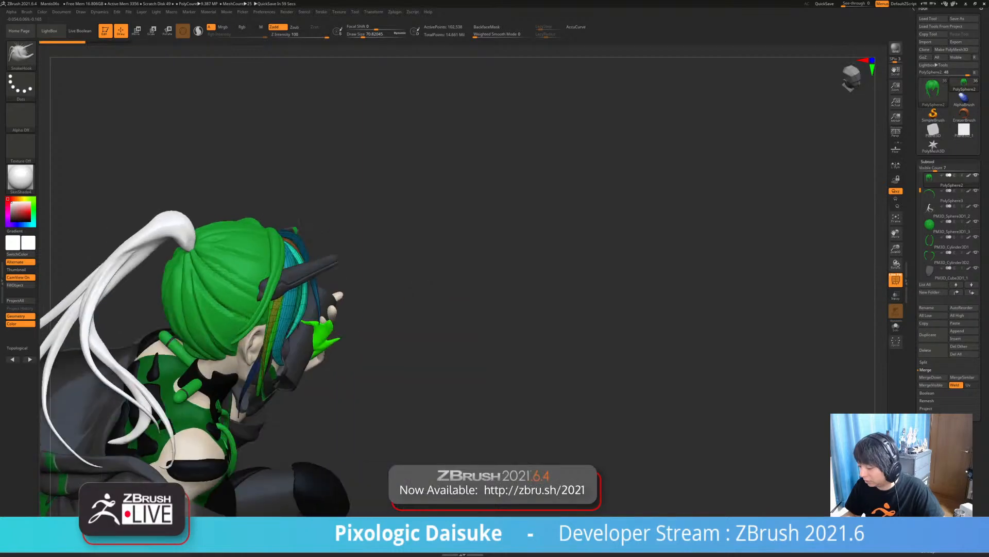
right_drag(443, 356, 278, 350)
key(shift+s)
mouse_move(330, 289)
right_down()
mouse_move(337, 361)
mouse_move(345, 356)
mouse_move(330, 293)
mouse_move(428, 296)
mouse_move(432, 232)
mouse_move(453, 216)
right_up()
key(shift+s)
mouse_move(361, 330)
right_down()
mouse_move(381, 314)
mouse_move(495, 304)
mouse_move(361, 330)
mouse_move(394, 317)
right_up()
mouse_move(330, 331)
right_down()
mouse_move(373, 333)
mouse_move(314, 342)
mouse_move(349, 348)
mouse_move(371, 330)
mouse_move(412, 332)
mouse_move(361, 317)
mouse_move(363, 356)
mouse_move(389, 366)
mouse_move(394, 350)
right_up()
- Select the hair cap subtool covering the back of the head
alt+click(312, 273)
right_drag(355, 77, 392, 72)
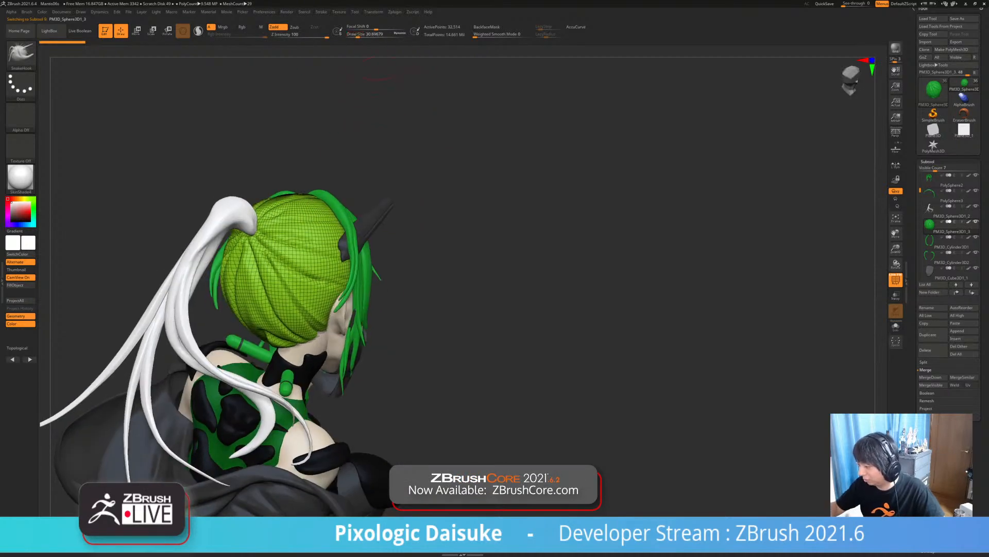
right_drag(355, 289, 360, 257)
right_drag(407, 314, 384, 273)
click(385, 308)
click(379, 305)
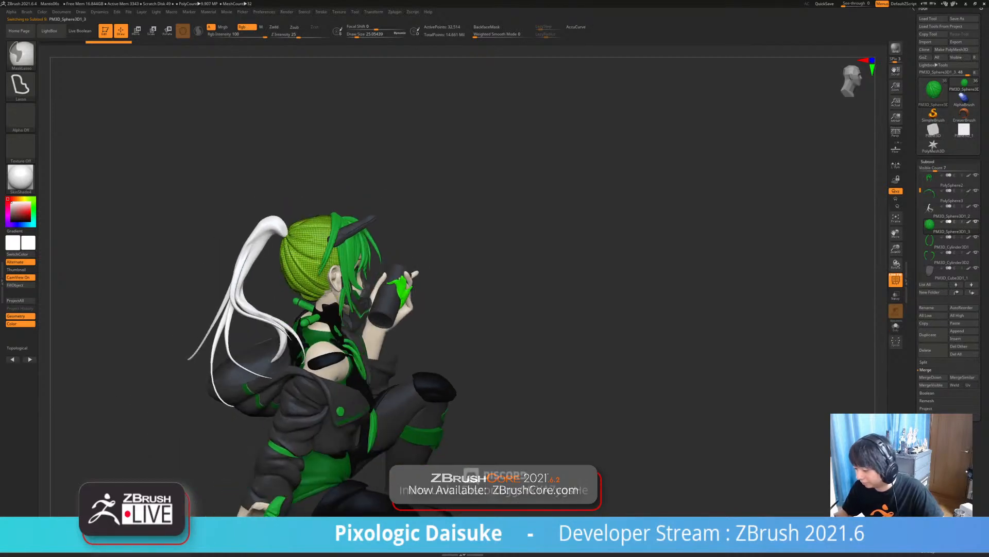
- Select the ponytail strands subtool, fill it with the same green as the rest of the hair, and hide its wireframe
alt+click(225, 263)
right_drag(225, 263, 233, 244)
right_drag(135, 372, 160, 372)
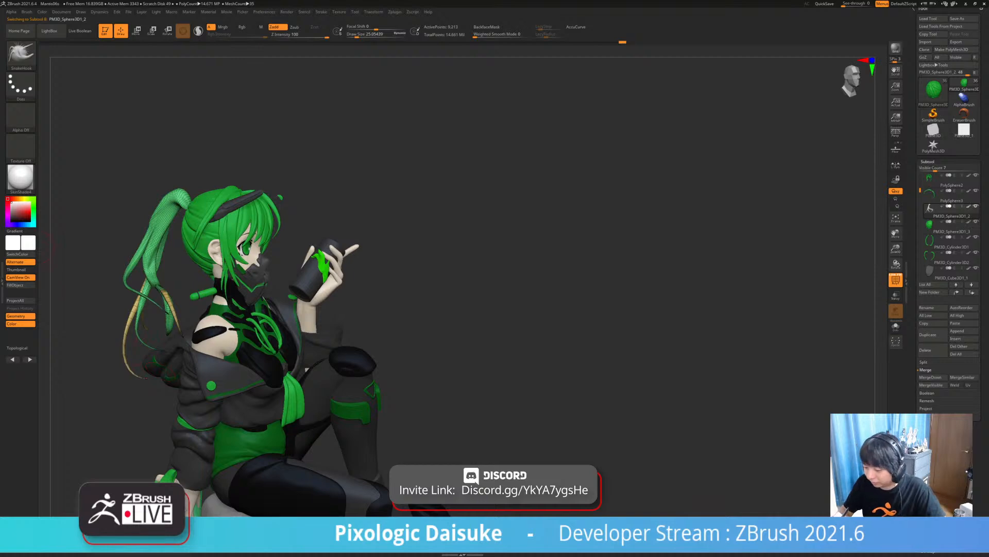
click(20, 284)
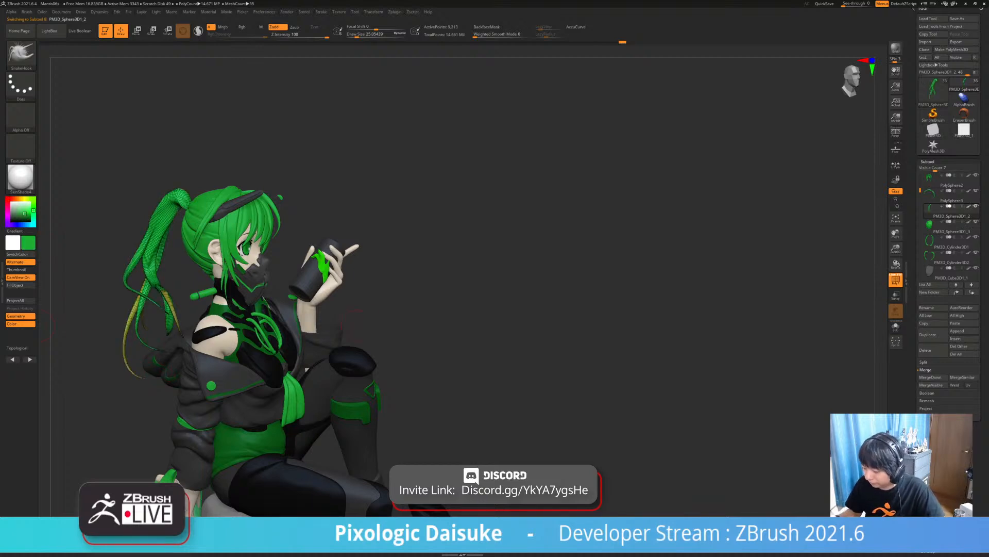
click(896, 280)
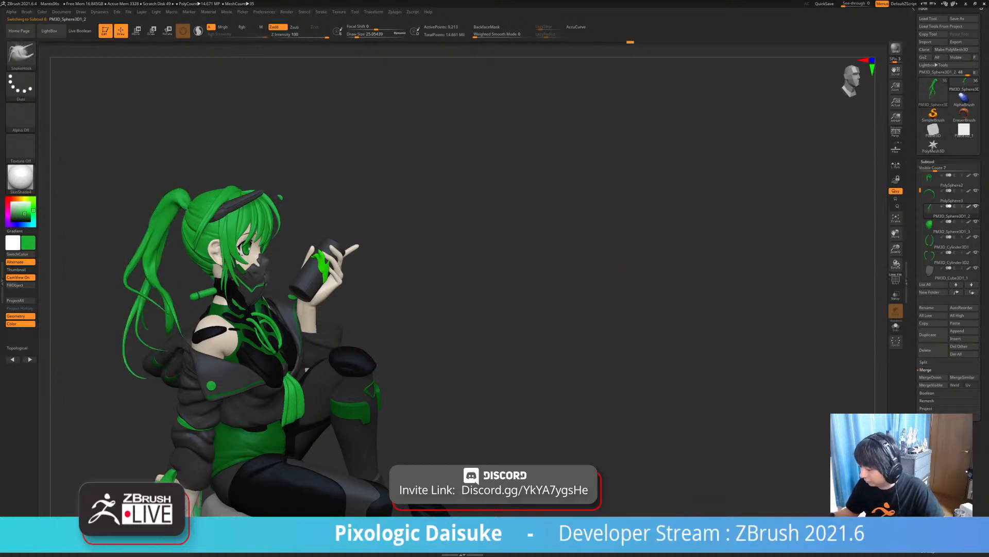
- Raise the brush draw size to about 44 and check the ponytail strands from behind, isolated and with the whole figure
right_drag(464, 268, 402, 263)
mouse_move(335, 242)
right_down()
mouse_move(420, 236)
mouse_move(363, 244)
right_up()
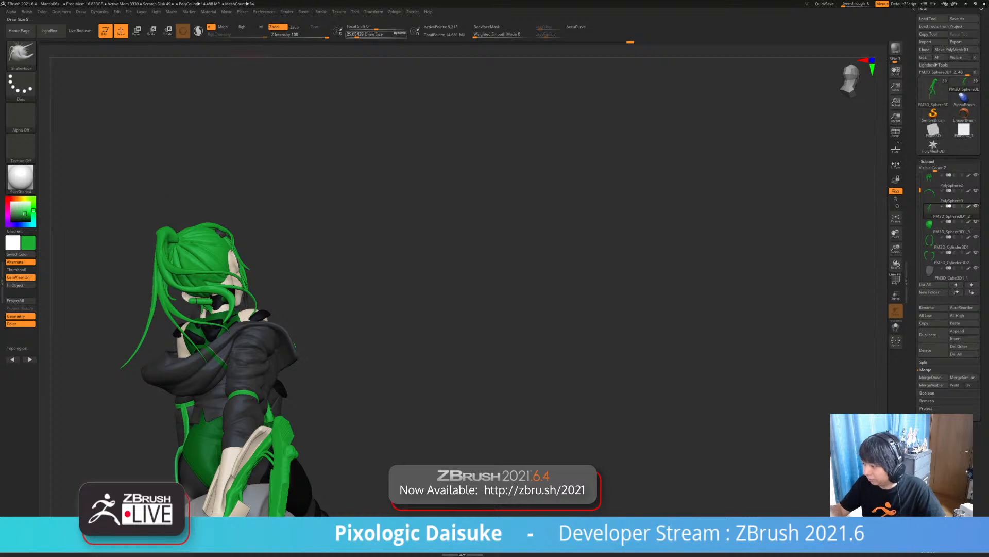
mouse_move(281, 261)
right_down()
mouse_move(297, 273)
mouse_move(280, 250)
right_up()
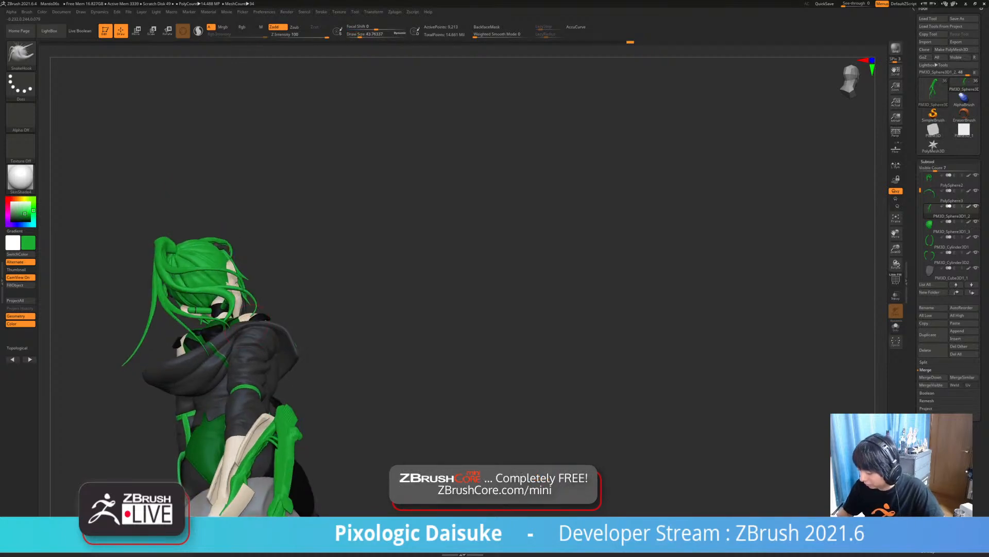
mouse_move(251, 329)
right_down()
mouse_move(271, 321)
mouse_move(261, 310)
mouse_move(265, 318)
right_up()
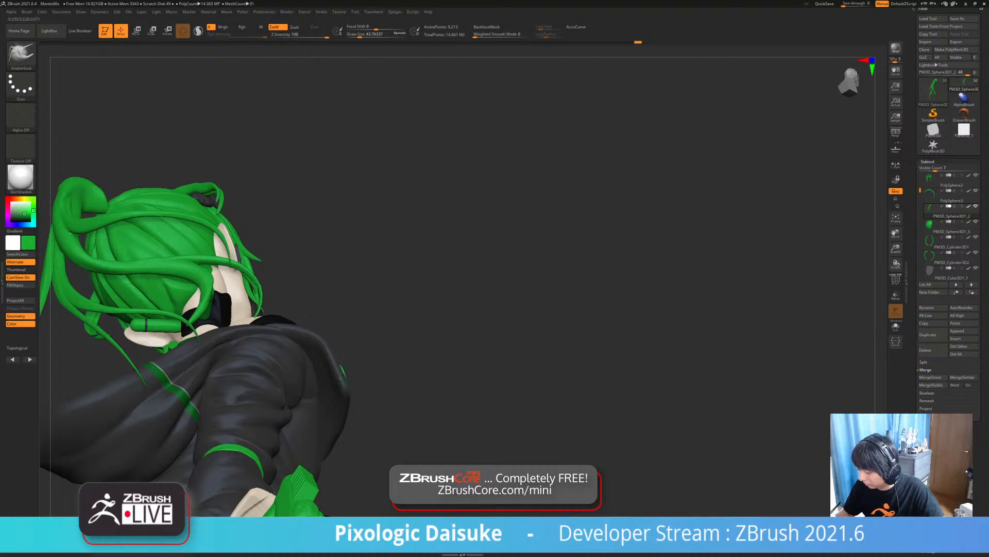
ctrl+right_drag(346, 384, 363, 211)
key(ctrl+shift+s)
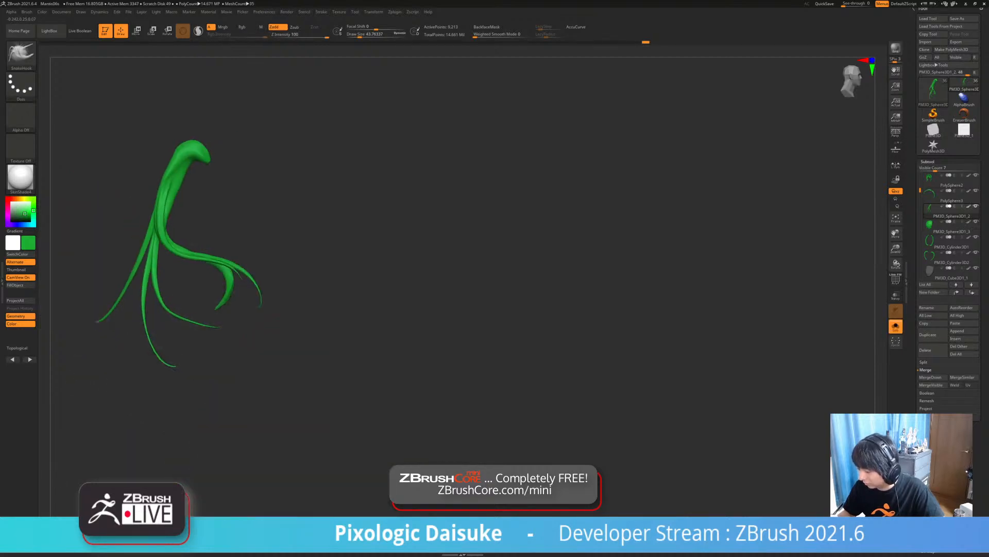
key(ctrl+shift+s)
right_drag(263, 351, 320, 381)
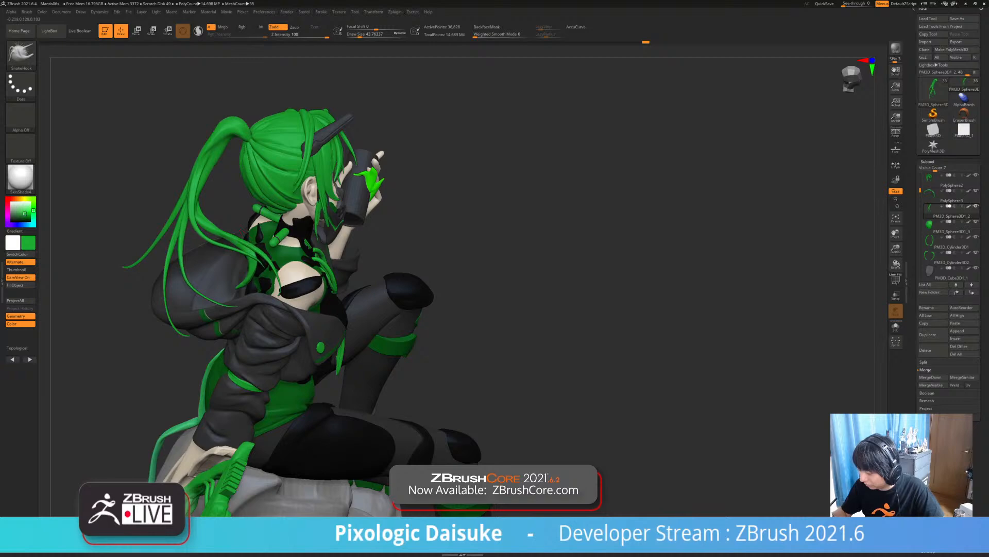
- Examine how the ponytail strands fall around the head and hood from behind, the side and the front
mouse_move(286, 295)
ctrl+right_down()
mouse_move(286, 263)
mouse_move(350, 288)
mouse_move(255, 255)
mouse_move(326, 280)
mouse_move(275, 255)
mouse_move(279, 293)
mouse_move(252, 286)
mouse_move(289, 284)
mouse_move(312, 258)
ctrl+right_up()
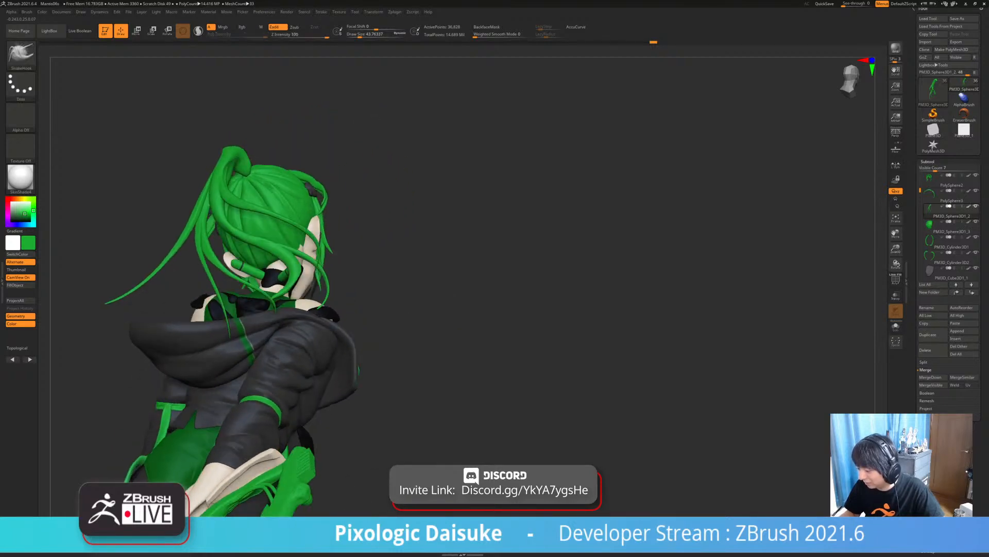
right_drag(312, 381, 298, 406)
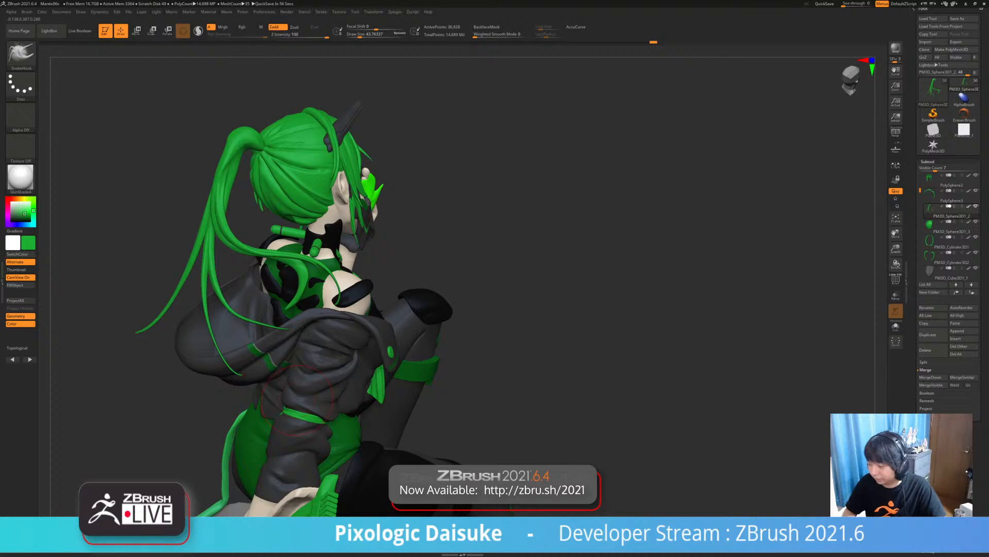
right_drag(298, 400, 253, 380)
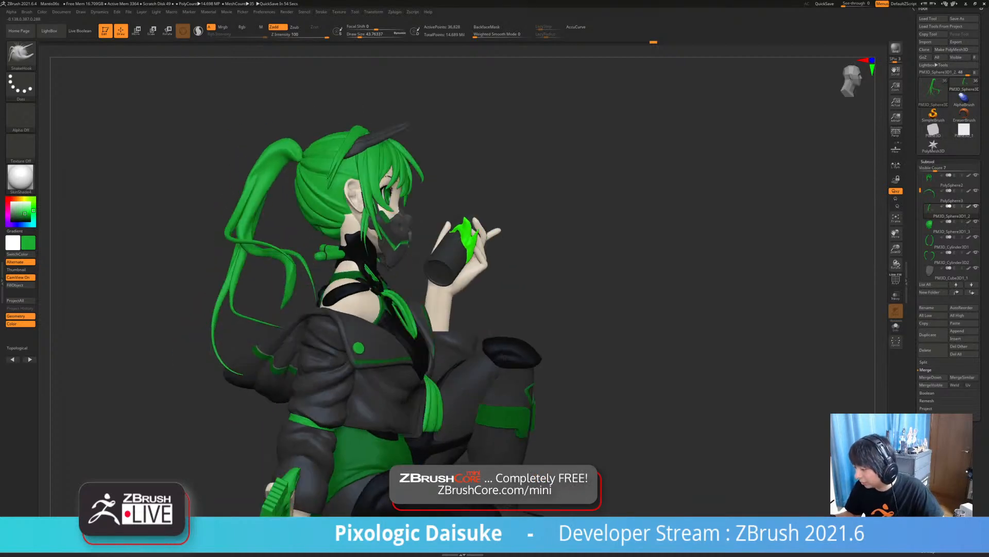
right_drag(468, 149, 372, 173)
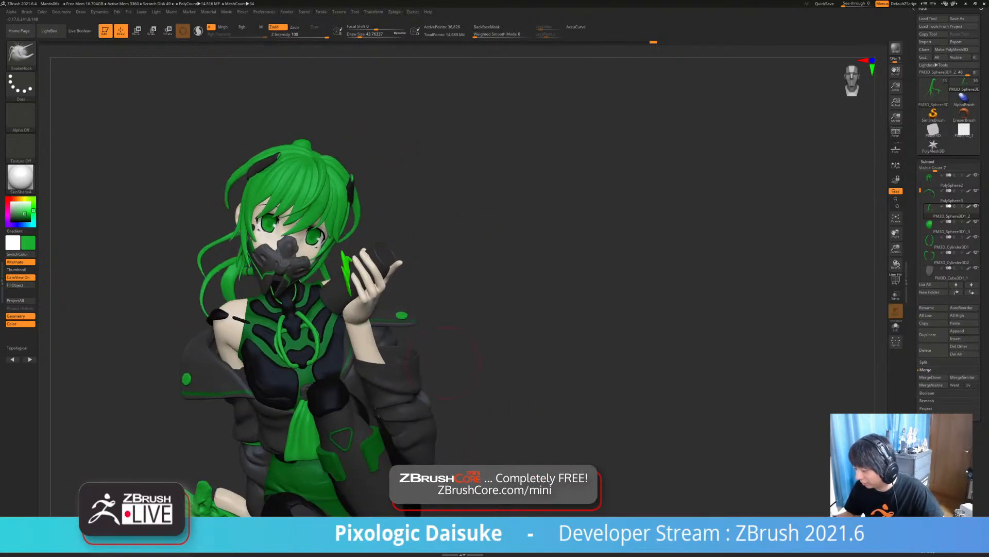
alt+right_drag(443, 363, 494, 356)
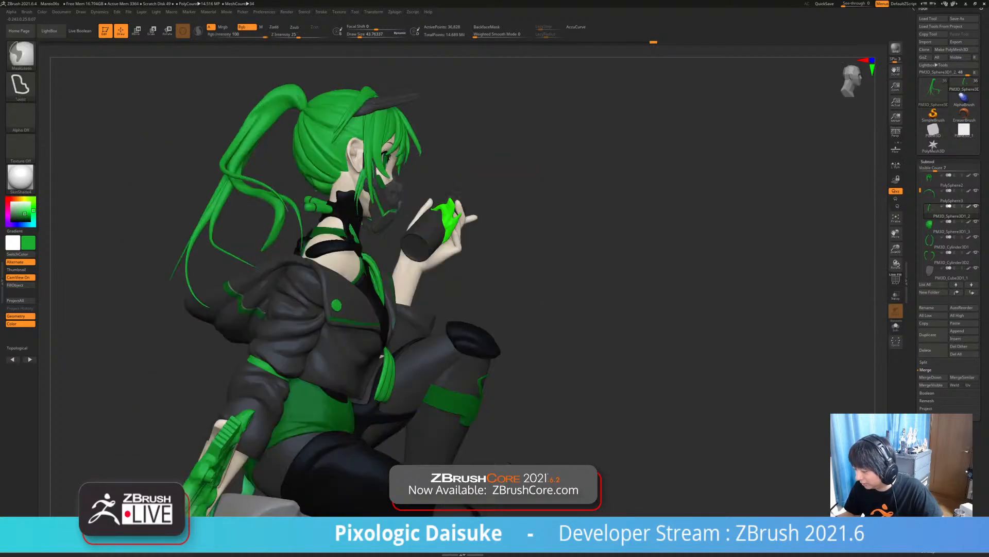
ctrl+right_drag(412, 417, 401, 378)
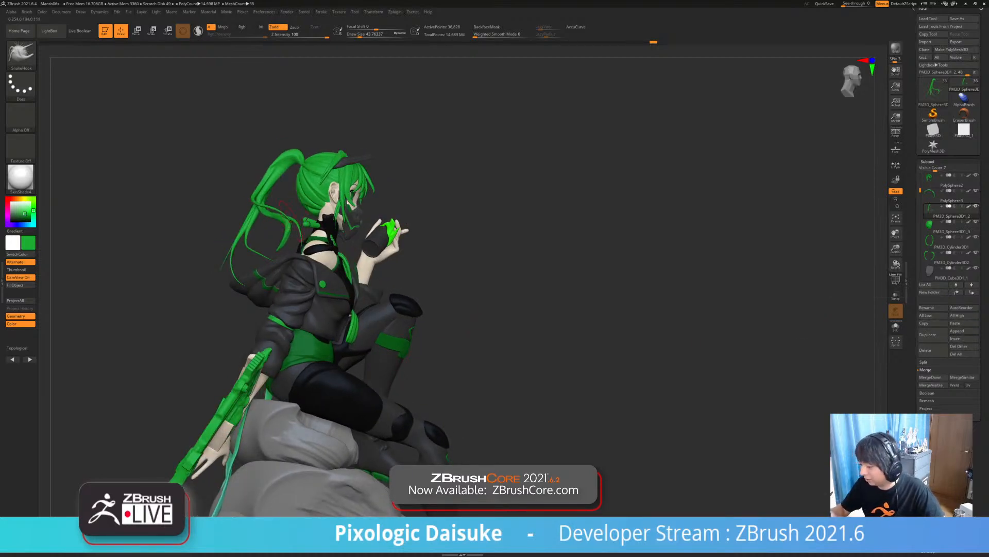
right_drag(285, 226, 335, 247)
click(896, 327)
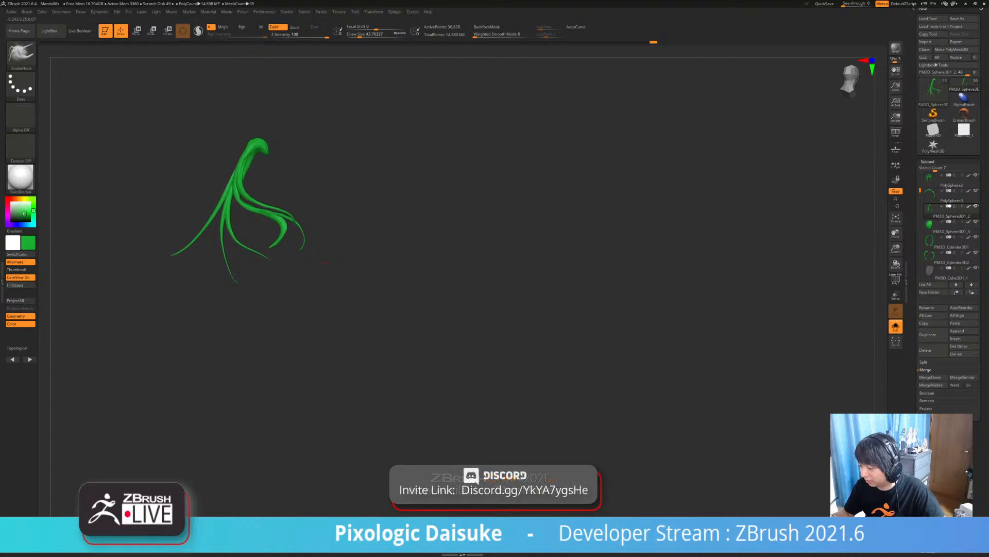
click(896, 326)
ctrl+right_drag(464, 288, 466, 335)
ctrl+right_drag(234, 221, 250, 302)
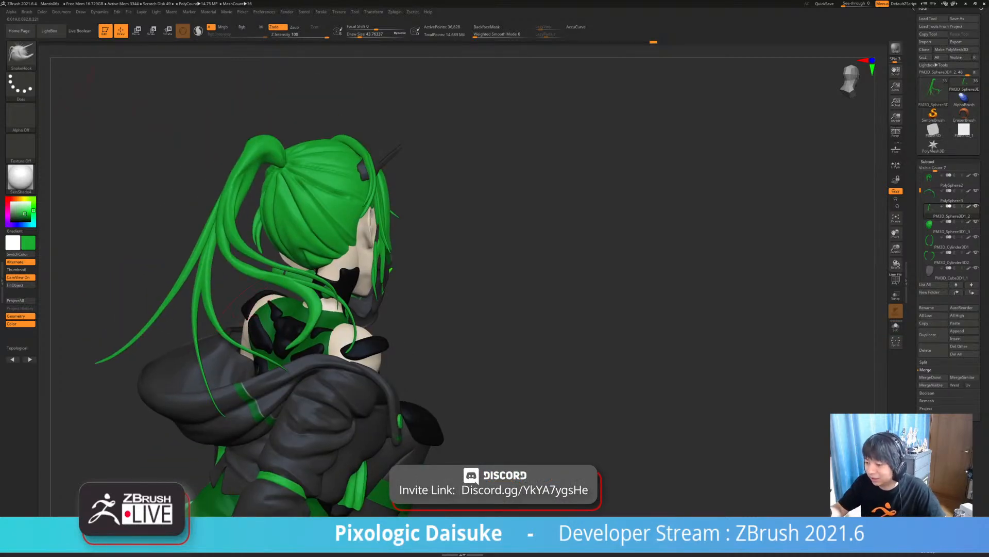
- Turn on backface masking in the auto masking settings of the SnakeHook brush
click(26, 11)
scroll(62, 258, down, 2)
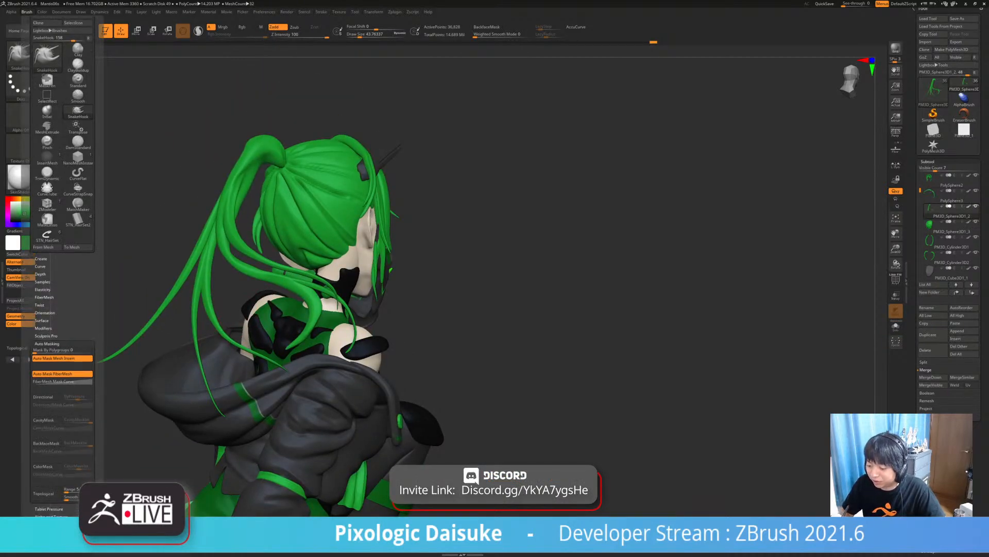
scroll(62, 257, down, 3)
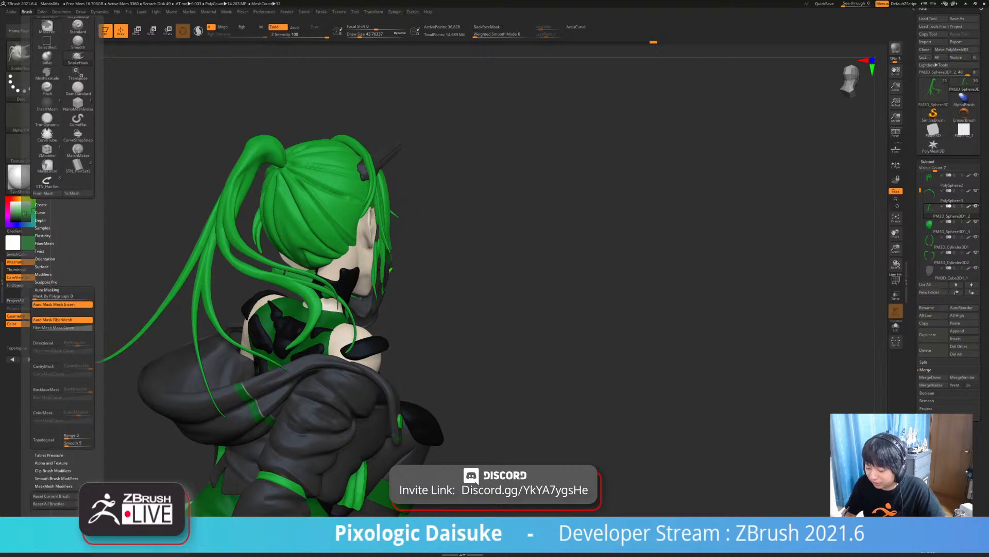
click(47, 389)
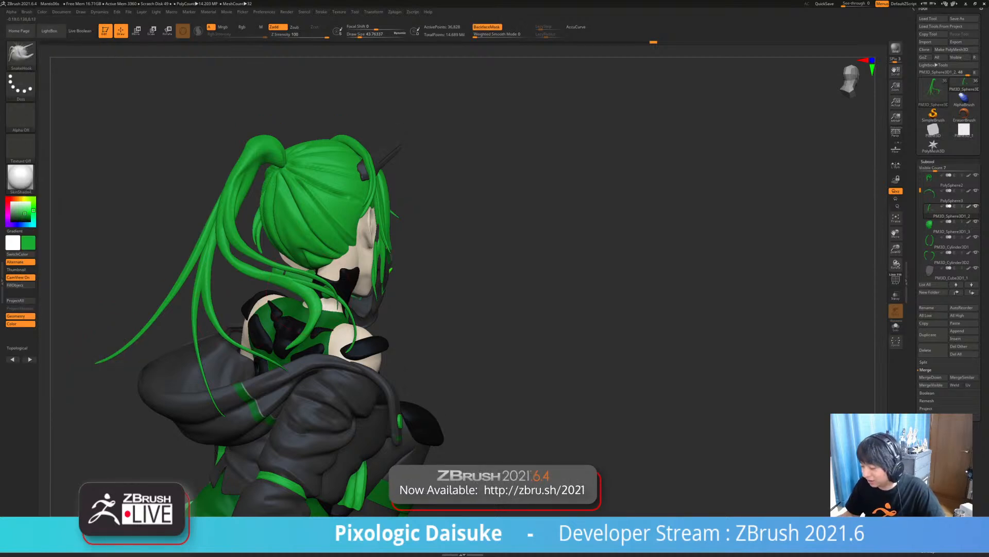
- Isolate the ponytail strands, try pulling the thick curled strand with and without backface masking, and undo the pulls
ctrl+right_drag(316, 315, 315, 360)
key(ctrl+shift+s)
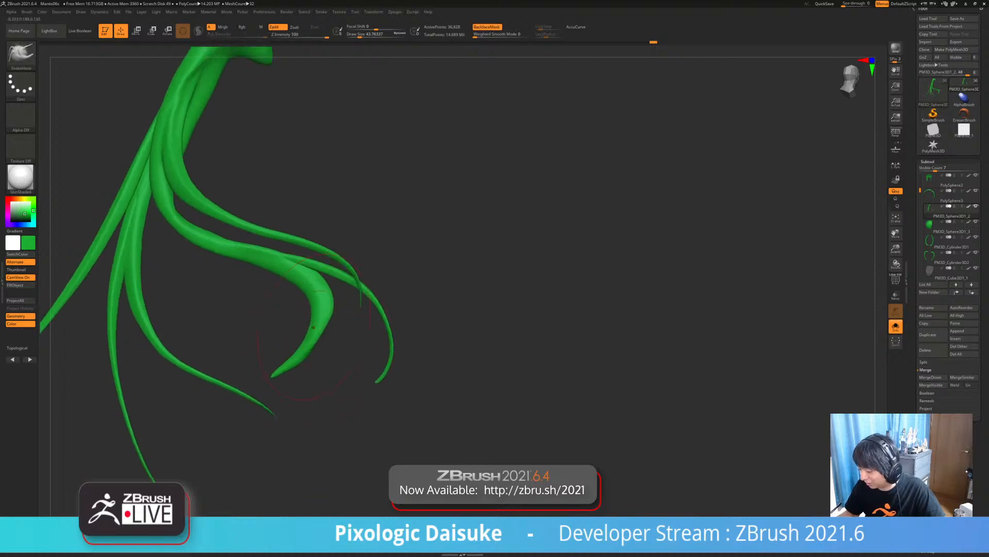
drag(316, 334, 312, 332)
ctrl+right_drag(313, 333, 317, 349)
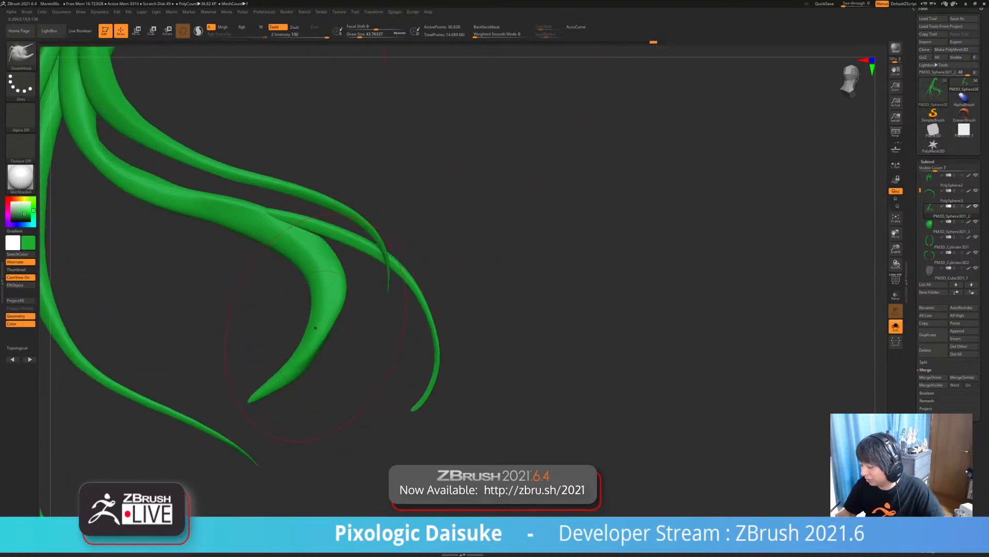
mouse_move(300, 325)
mouse_down()
mouse_move(309, 326)
mouse_move(290, 323)
mouse_move(306, 325)
mouse_move(299, 324)
mouse_move(354, 374)
mouse_up()
key(ctrl+z)
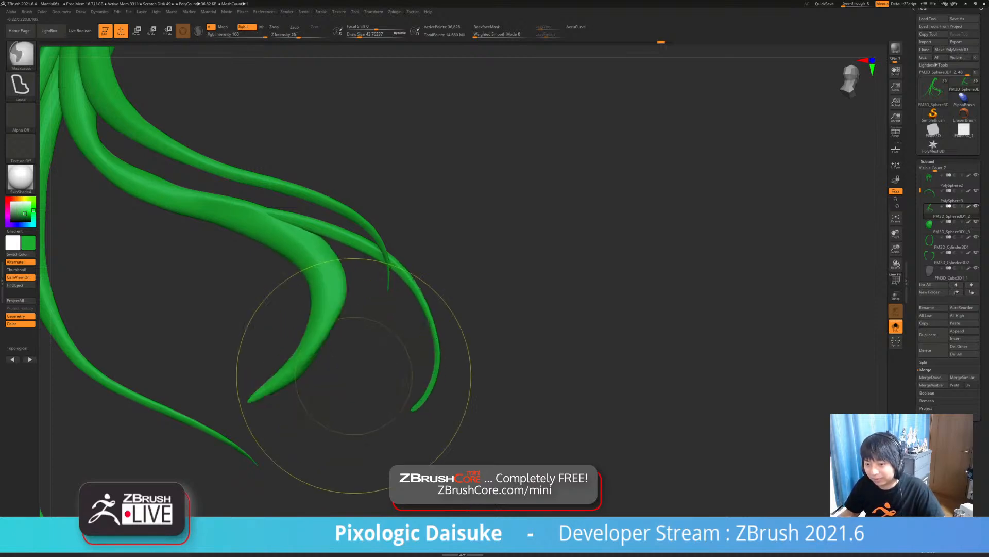
key(ctrl+z)
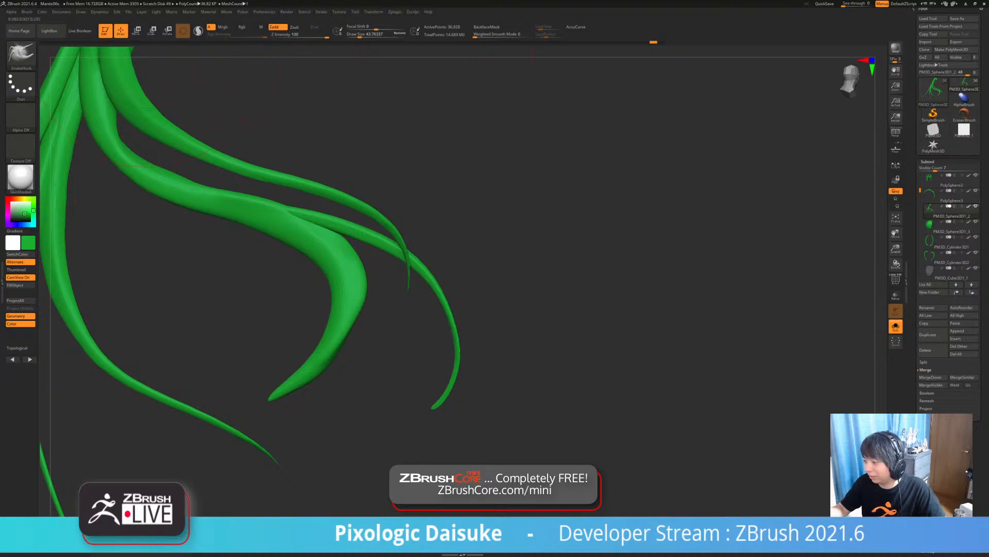
- Repeat the pull on the thick curled strand with backface masking on for comparison, and undo it
mouse_move(343, 337)
mouse_down()
mouse_move(334, 335)
mouse_move(354, 341)
mouse_move(336, 340)
mouse_move(343, 343)
mouse_up()
key(ctrl+z)
key(ctrl+z)
key(ctrl+z)
key(ctrl+z)
key(ctrl+z)
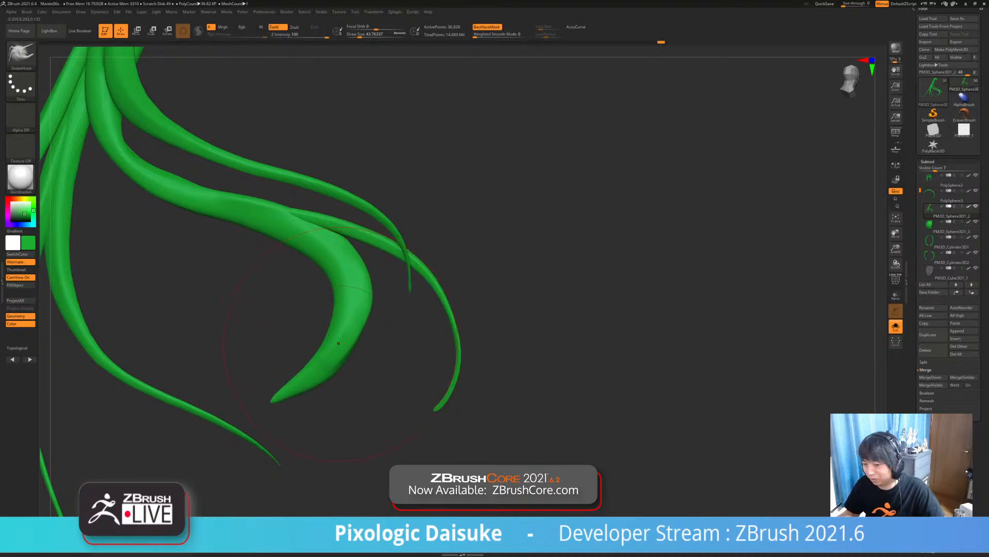
key(ctrl+z)
key(ctrl+z)
right_drag(340, 342, 375, 351)
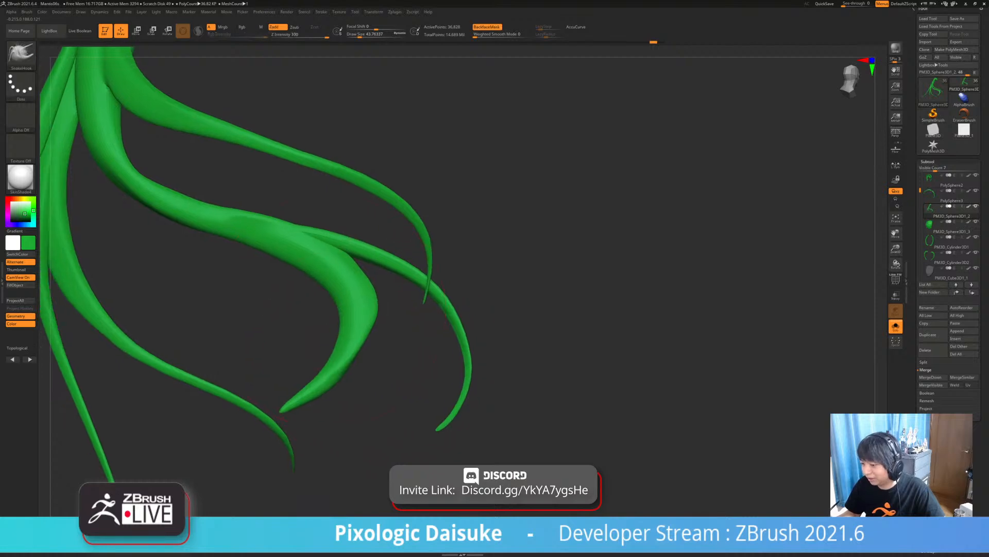
- Lower the backface mask intensity of the SnakeHook brush from its maximum
mouse_move(27, 12)
mouse_move(59, 453)
mouse_down()
mouse_move(59, 152)
mouse_move(59, 206)
mouse_up()
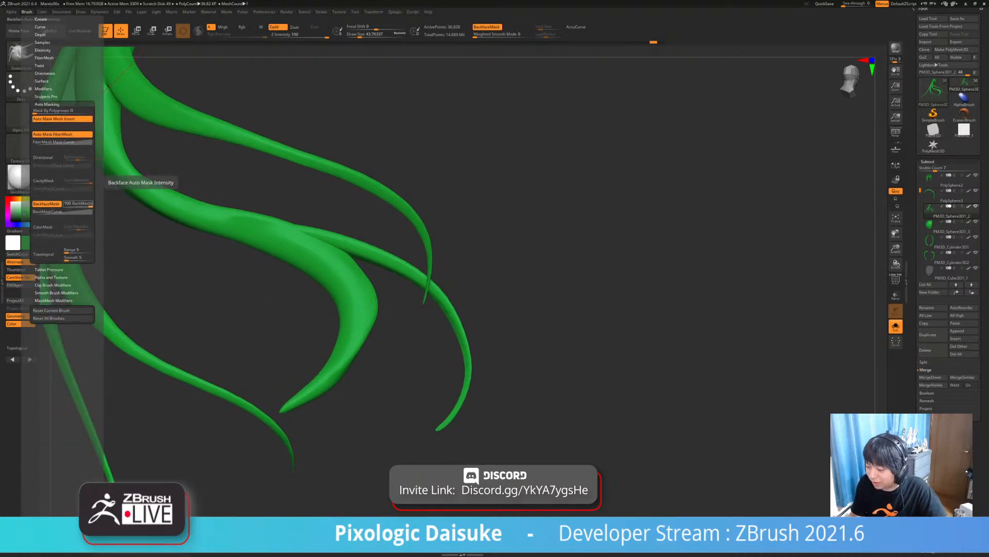
drag(89, 205, 63, 204)
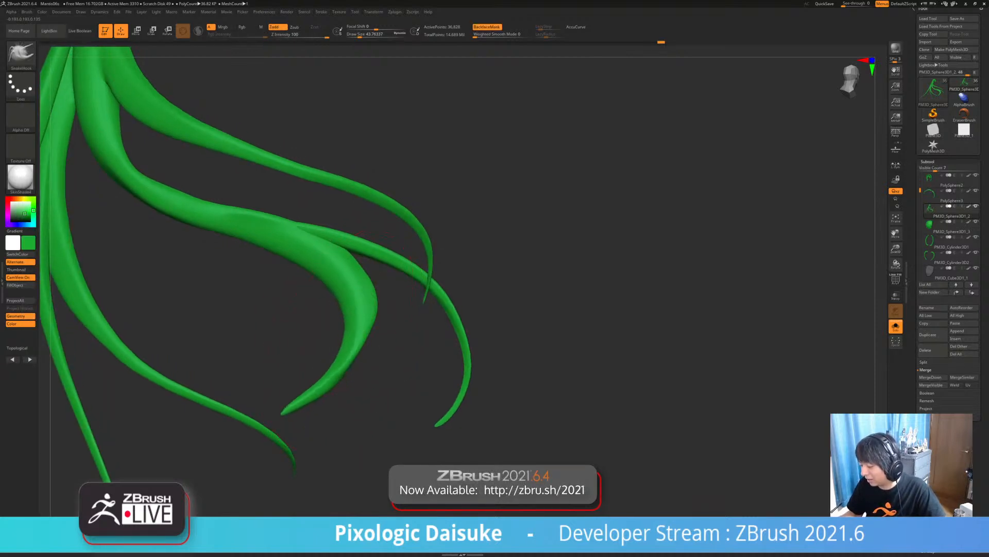
- Try pulling and smoothing the thick curled strand with the reduced backface mask intensity, and undo the strokes
key(ctrl)
shift+drag(345, 347, 344, 335)
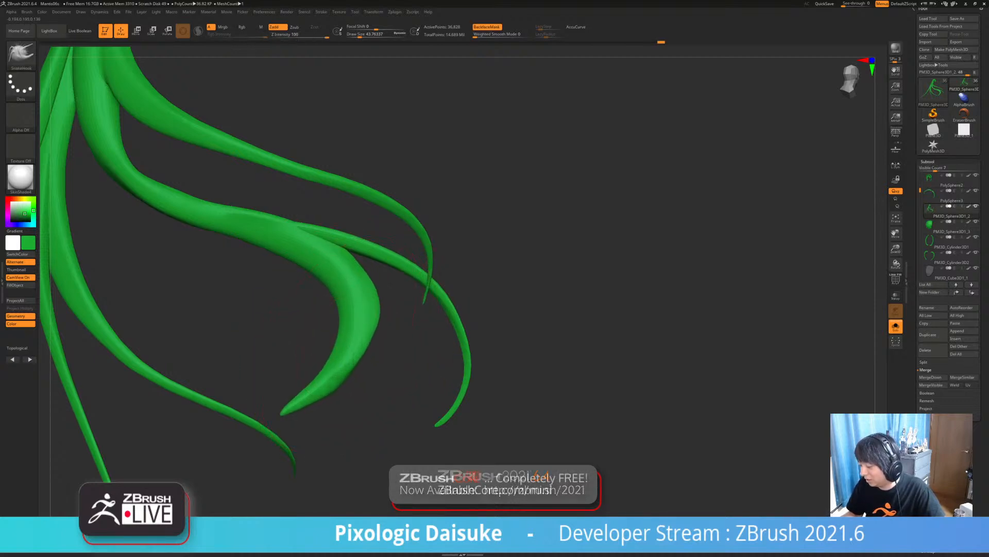
key(ctrl)
key(ctrl+z)
key(ctrl+z)
key(ctrl+z)
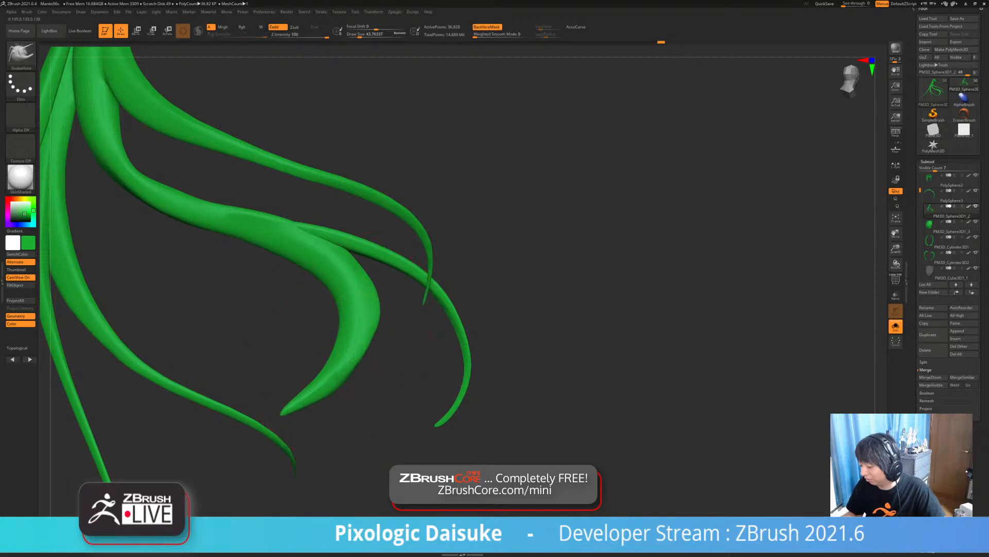
key(ctrl+z)
key(ctrl+z)
key(ctrl+z)
key(ctrl+z)
key(ctrl+z)
key(ctrl+z)
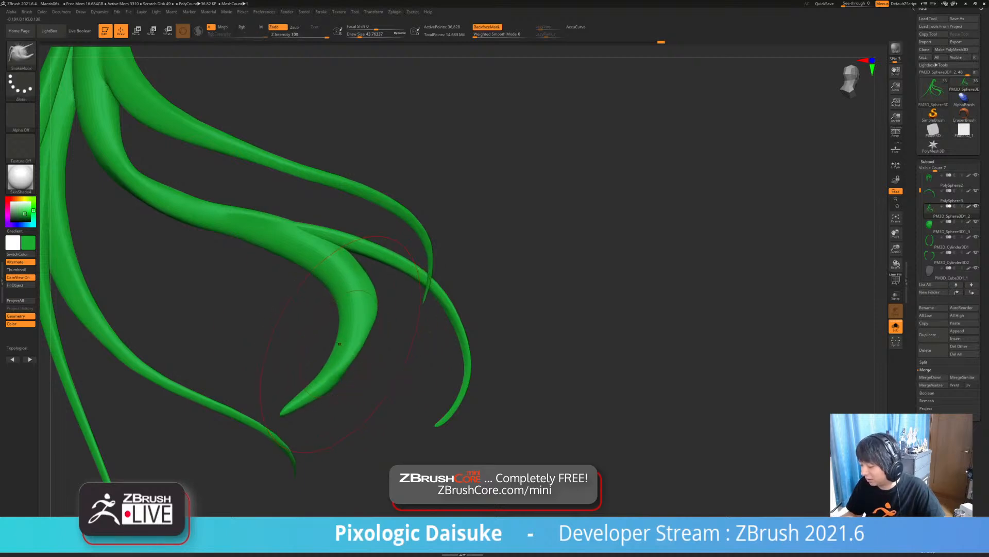
- Try widening the lower half of the curled strand into a broad, smoothed lobe with backface masking, and undo it
key(ctrl+z)
key(ctrl+z)
key(ctrl+z)
key(ctrl+z)
key(ctrl+z)
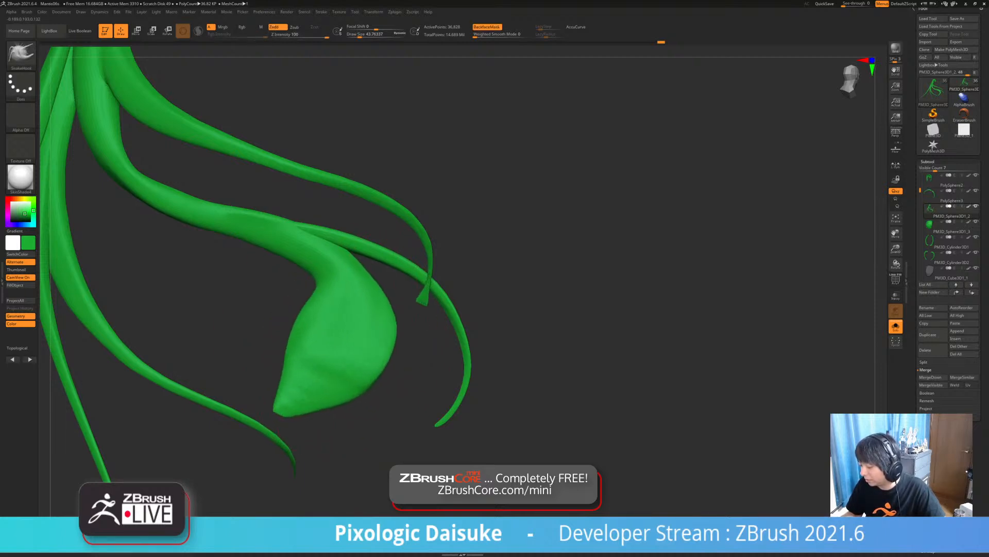
key(ctrl+z)
key(ctrl+z)
key(ctrl+z)
key(ctrl+z)
key(ctrl+z)
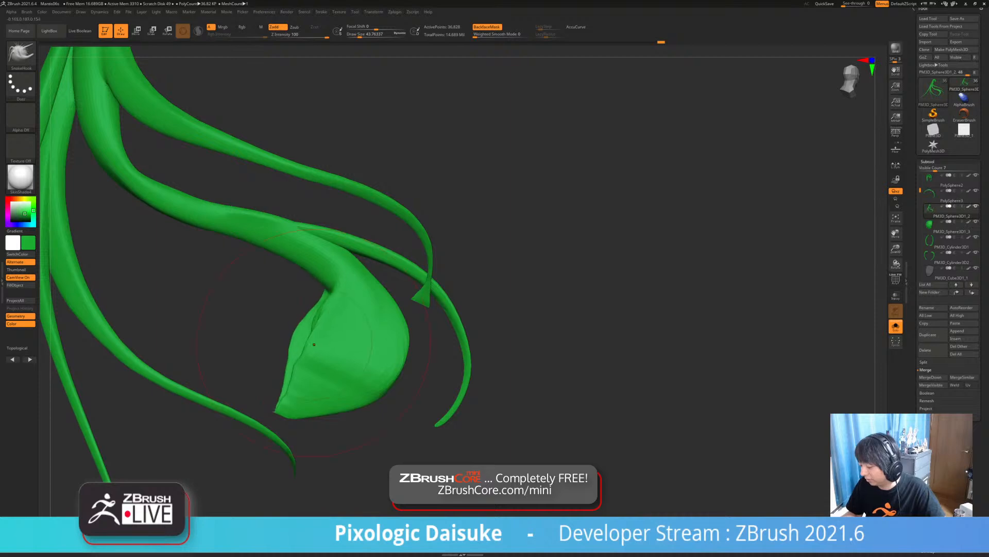
key(ctrl+z)
key(ctrl+z)
key(ctrl+z)
key(ctrl+z)
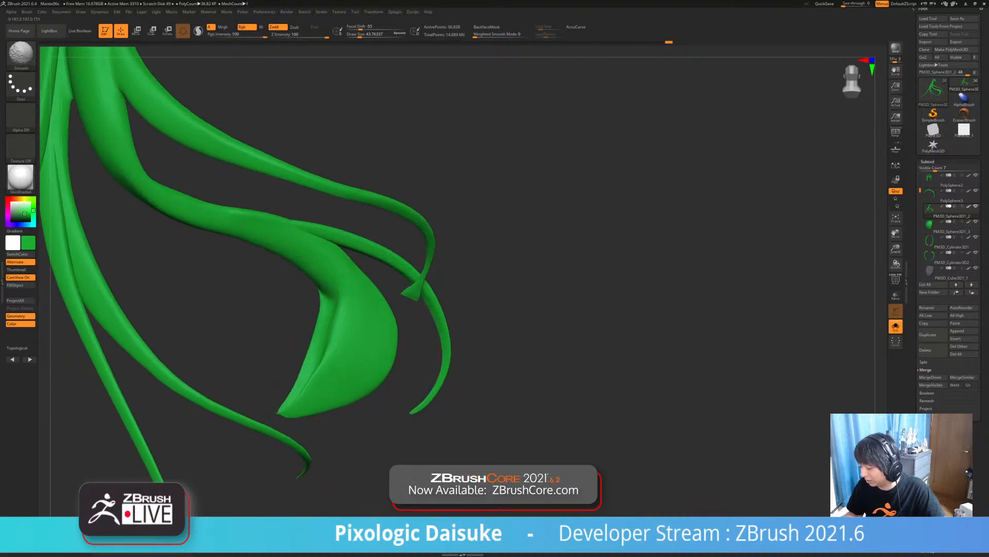
key(ctrl+z)
key(ctrl+z)
key(ctrl+z)
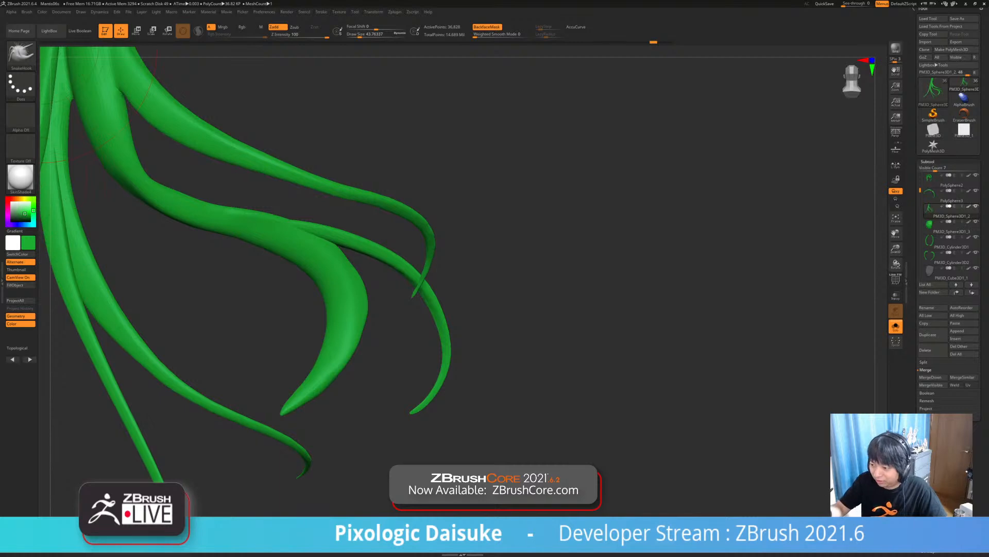
click(27, 11)
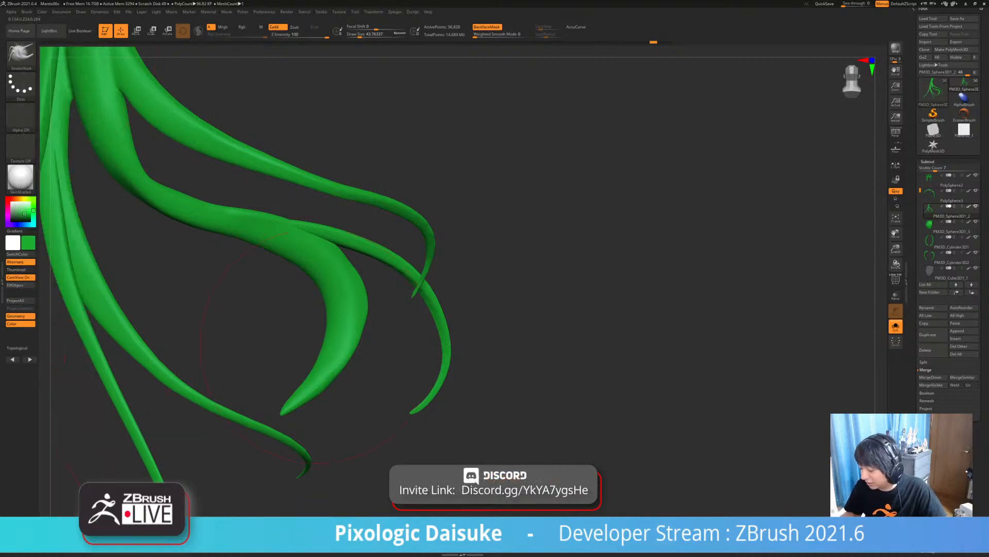
- Smooth the lower bend and inner edge of the thick curled strand with the Smooth brush
mouse_move(351, 344)
shift+mouse_down()
mouse_move(335, 293)
mouse_move(309, 376)
shift+mouse_up()
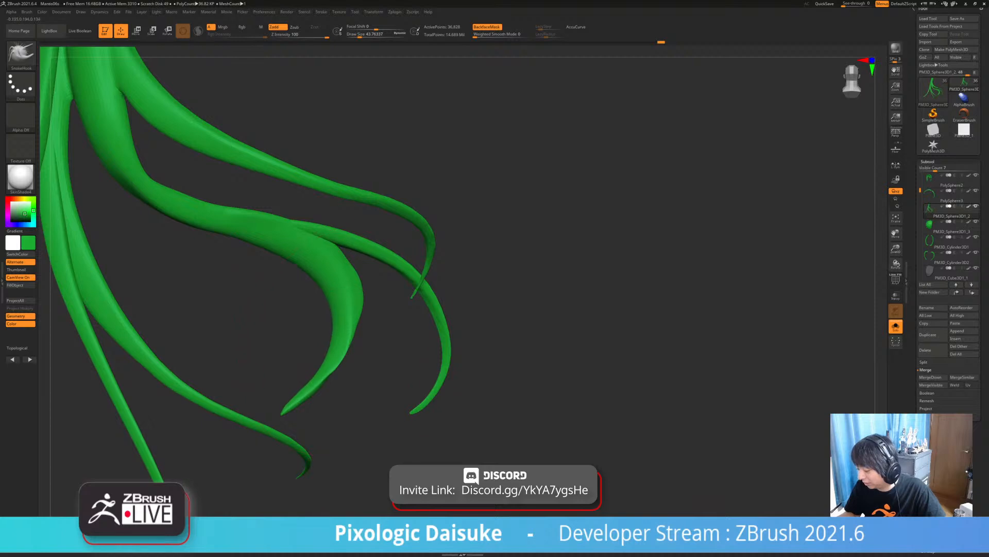
shift+drag(341, 341, 325, 361)
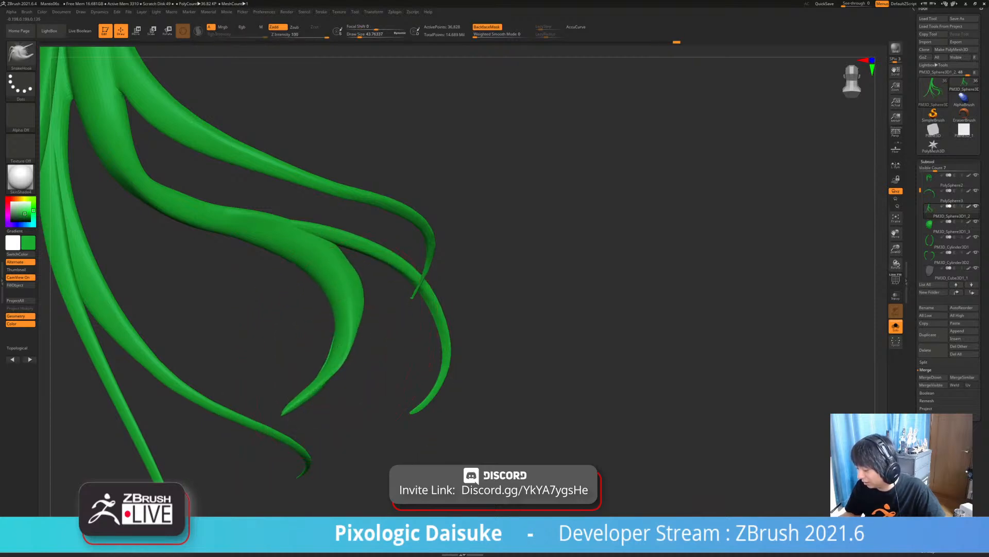
shift+drag(320, 364, 397, 359)
mouse_move(463, 360)
alt+mouse_down()
mouse_move(464, 319)
mouse_move(479, 371)
alt+mouse_up()
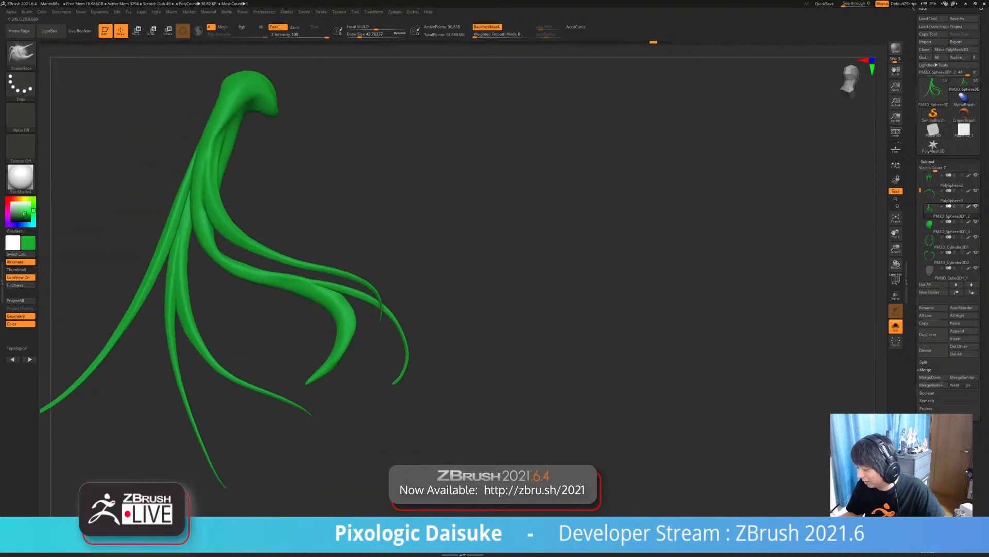
- Leave Solo mode and examine how the ponytail sits against the whole character from several angles
mouse_move(399, 368)
right_down()
mouse_move(397, 383)
mouse_move(375, 334)
right_up()
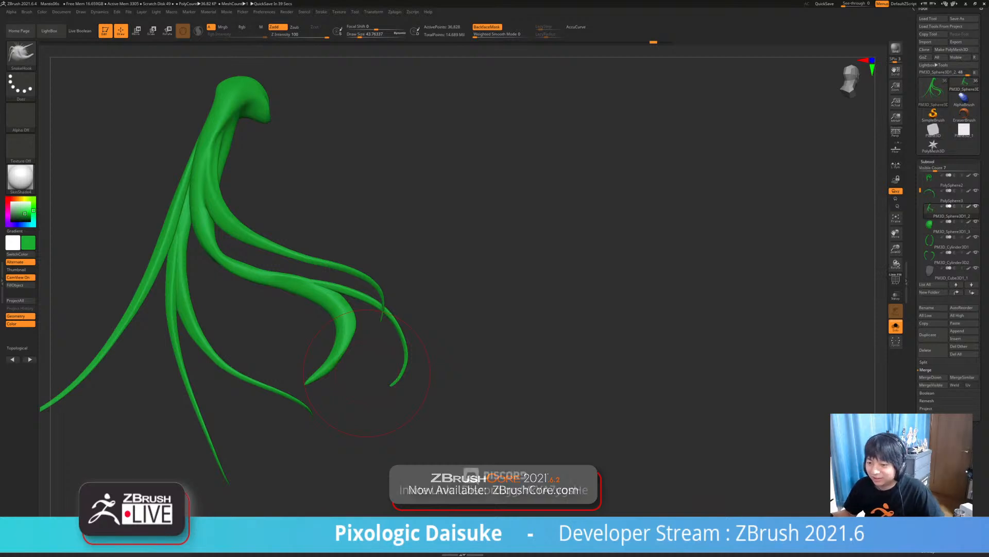
drag(367, 374, 402, 375)
right_drag(402, 375, 291, 288)
key(alt+s)
mouse_move(425, 308)
right_down()
mouse_move(384, 310)
mouse_move(368, 328)
mouse_move(430, 332)
mouse_move(373, 335)
mouse_move(384, 312)
mouse_move(335, 312)
mouse_move(355, 333)
right_up()
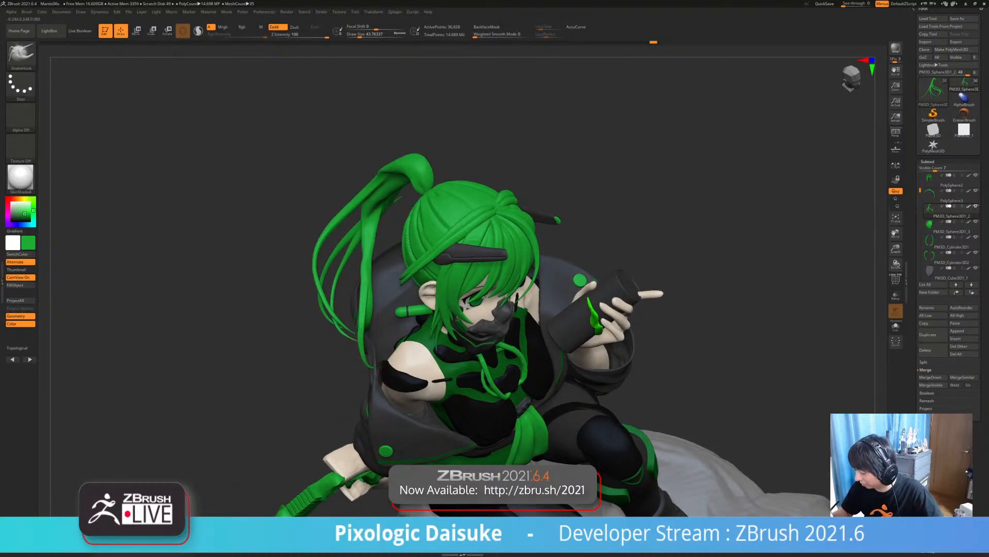
ctrl+right_drag(356, 333, 536, 294)
right_drag(419, 382, 333, 337)
right_drag(376, 395, 382, 370)
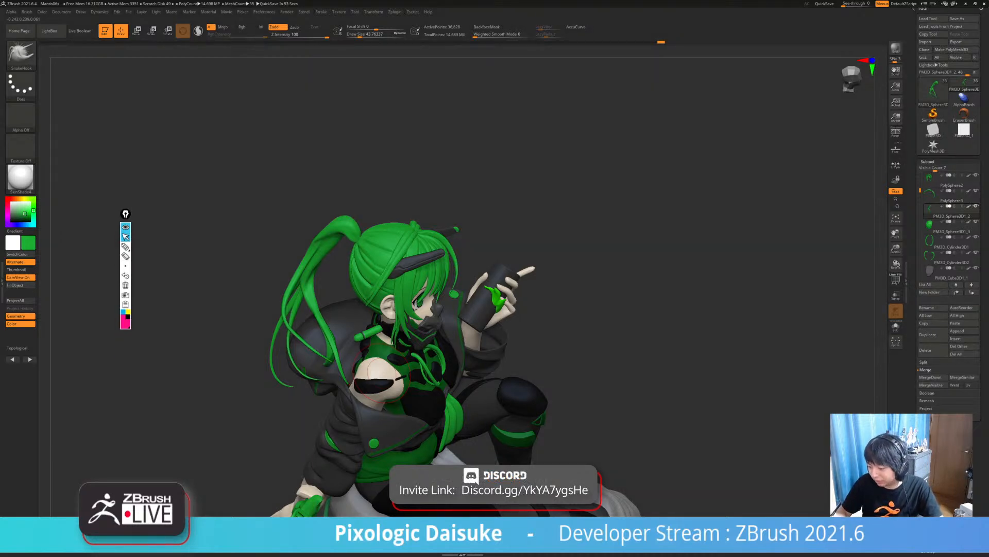
- Mark individual ponytail strands with small circles using the annotation pen in a top view, and erase the markings
click(125, 247)
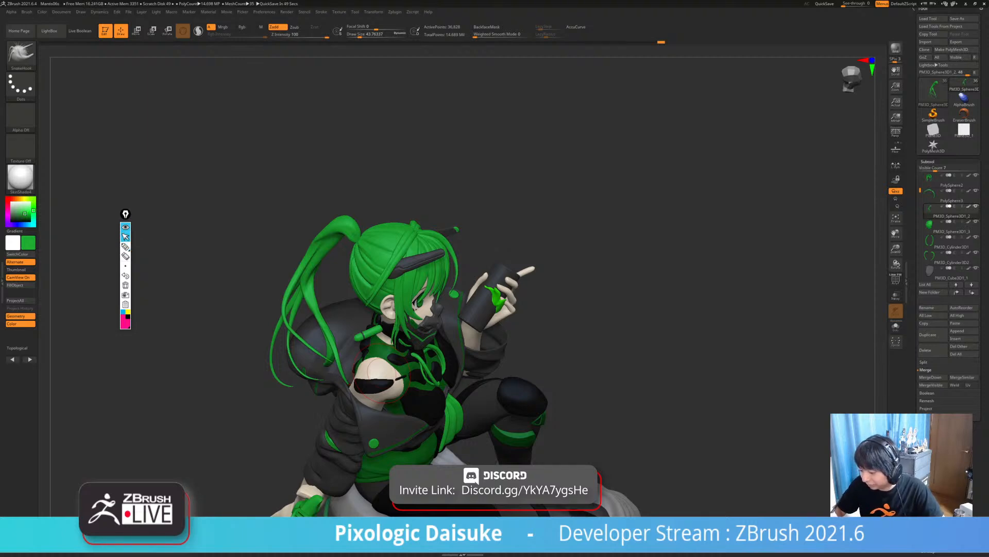
right_drag(382, 373, 447, 304)
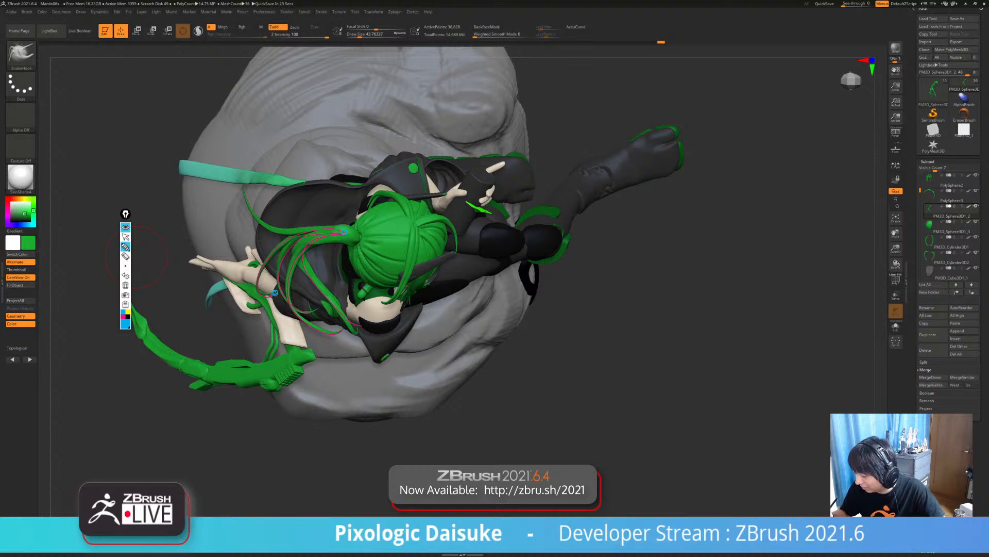
drag(271, 255, 271, 251)
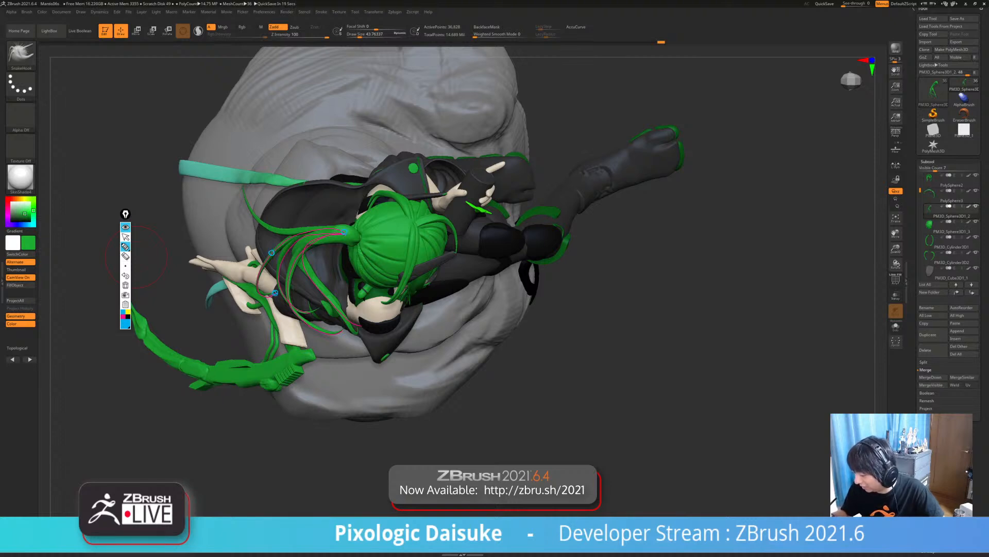
drag(290, 247, 288, 251)
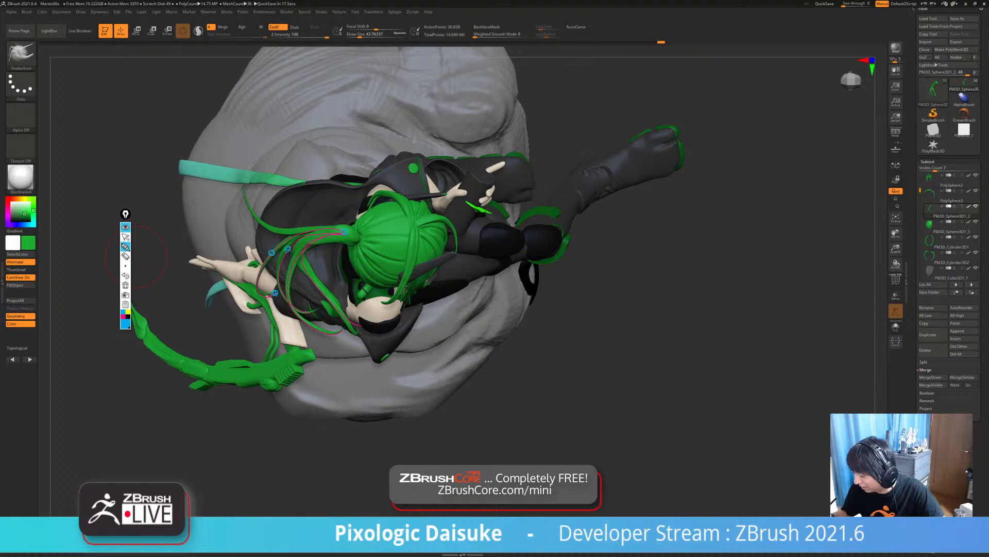
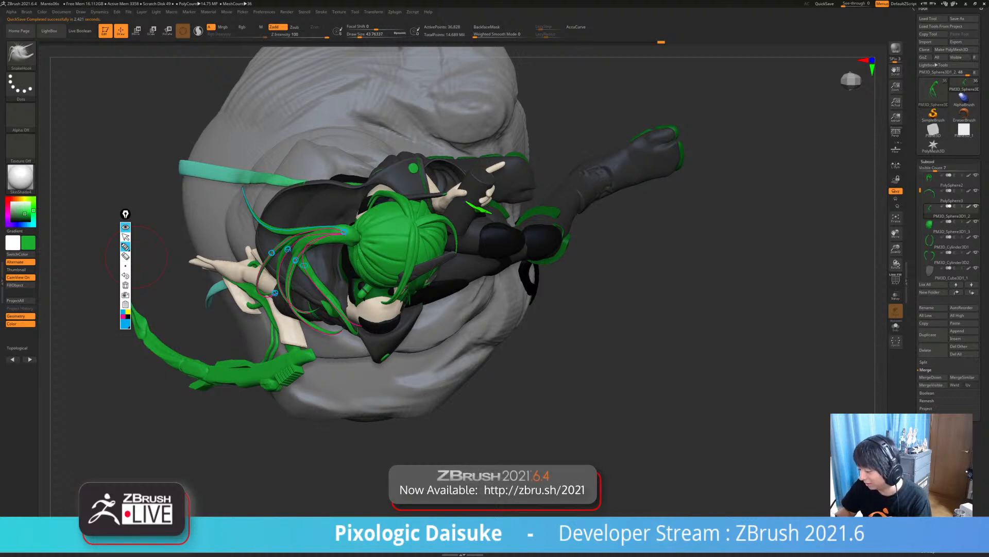
click(125, 256)
mouse_move(320, 281)
mouse_down()
mouse_move(284, 249)
mouse_move(274, 293)
mouse_up()
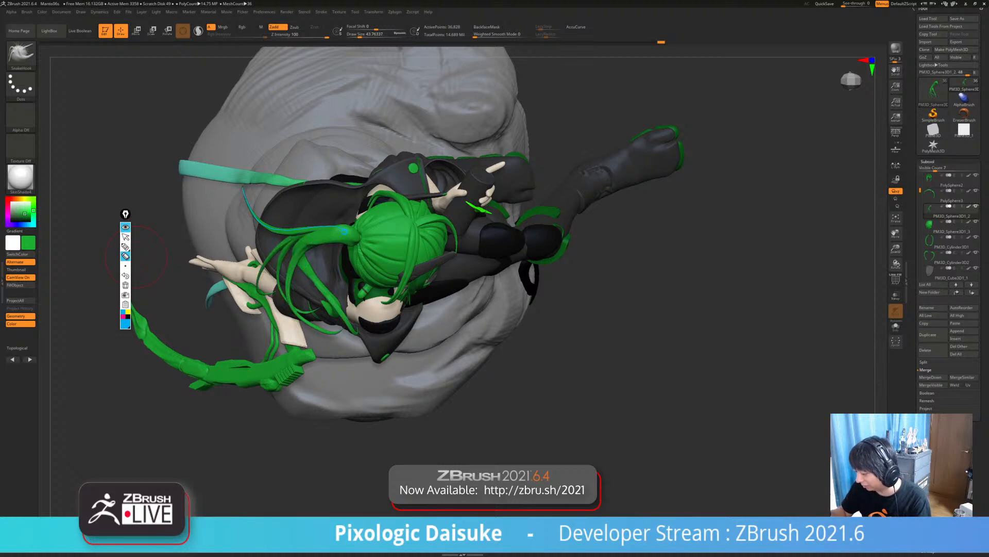
- Sketch the thick strand's outline and its curled flow line over the ponytail with the annotation pen, erasing each sketch
click(126, 246)
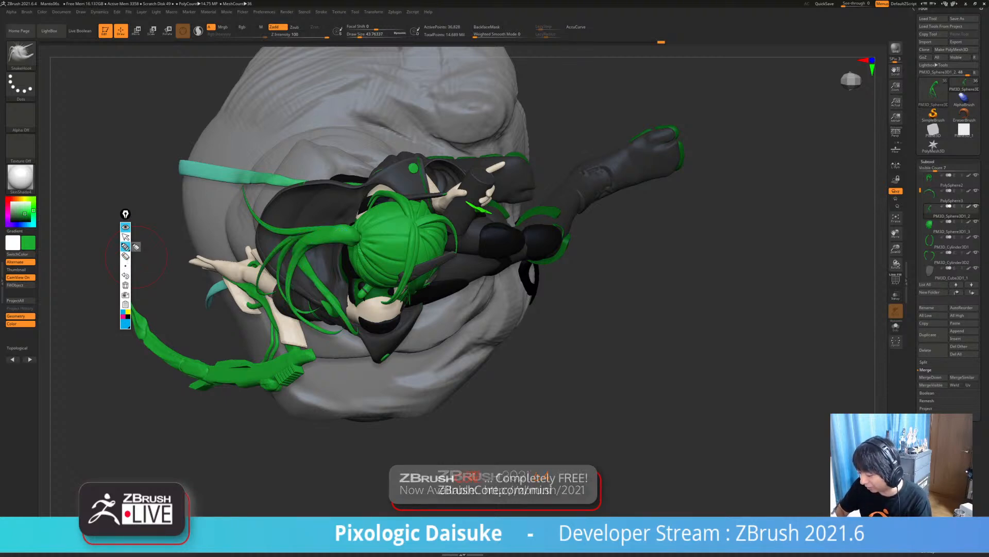
drag(308, 251, 313, 264)
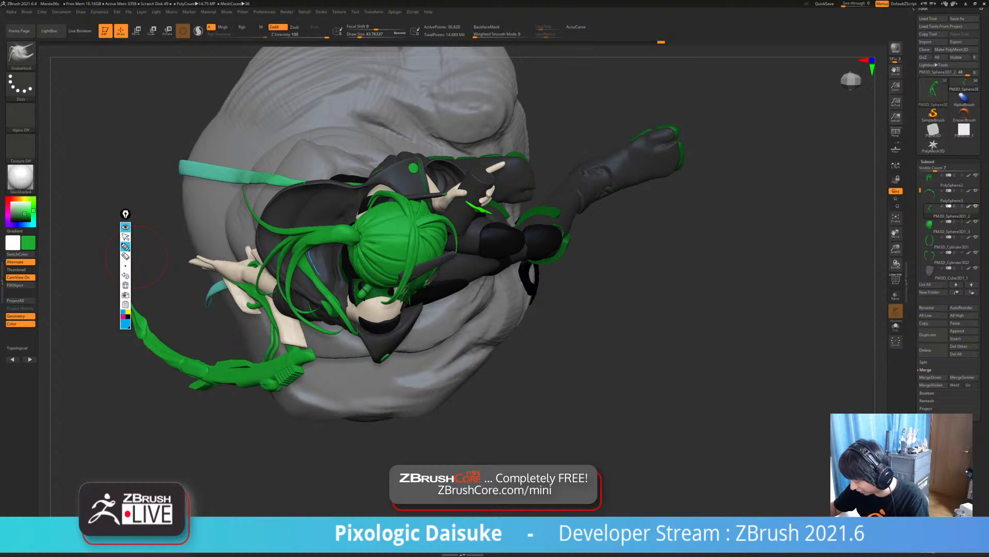
drag(340, 298, 347, 310)
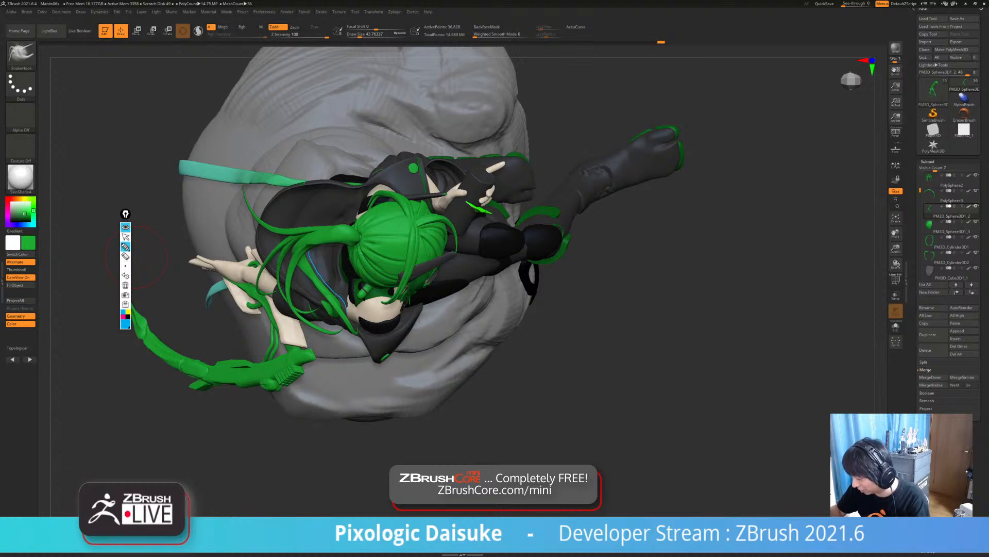
drag(314, 231, 320, 278)
drag(332, 316, 314, 301)
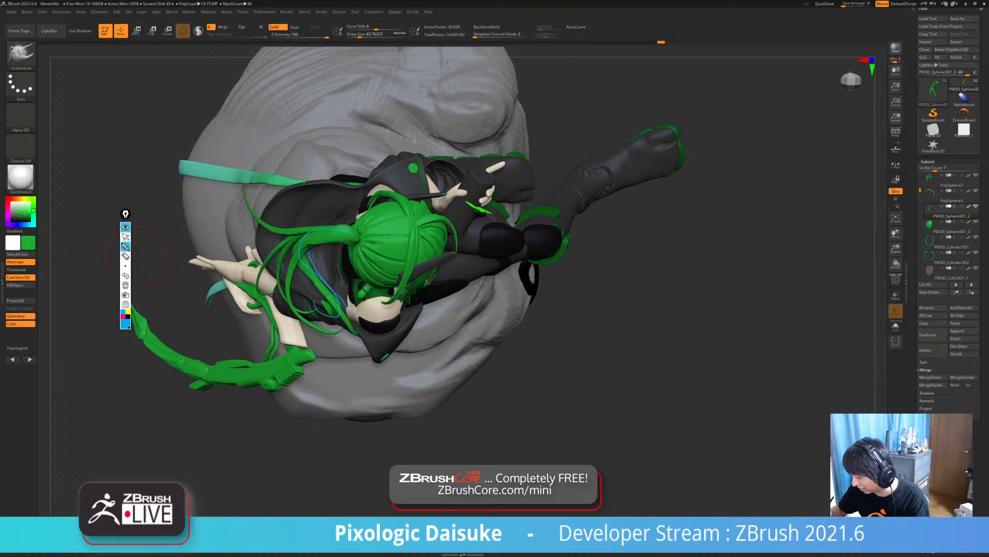
click(125, 256)
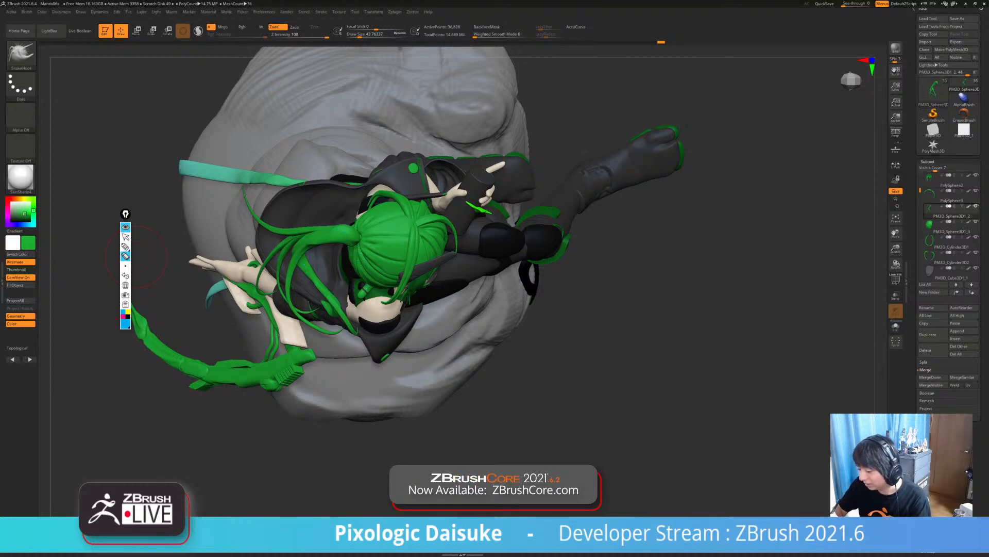
click(125, 247)
drag(350, 235, 304, 246)
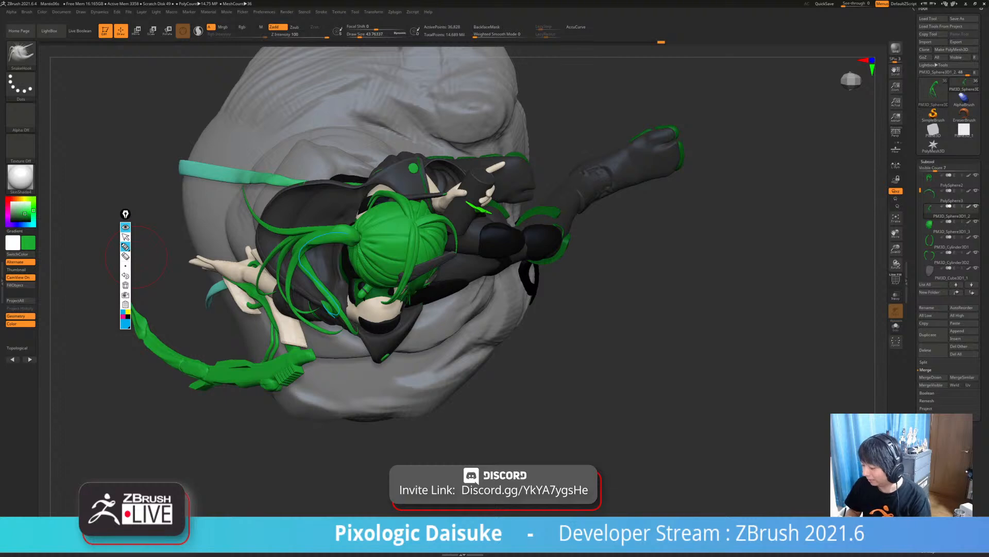
click(126, 256)
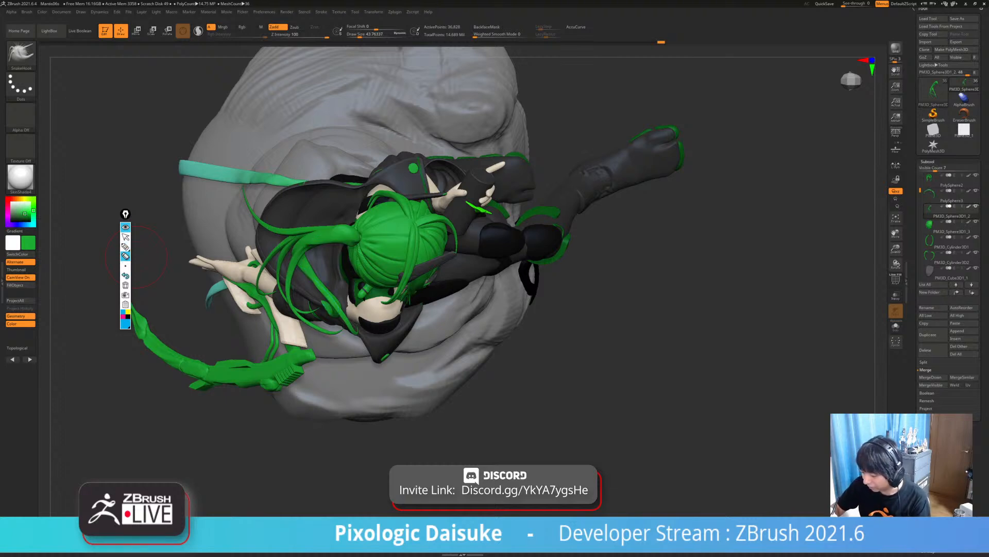
- Sketch an alternative path for the thick strand running down to the shoulder, erase it, and return to the sculpting cursor
click(126, 246)
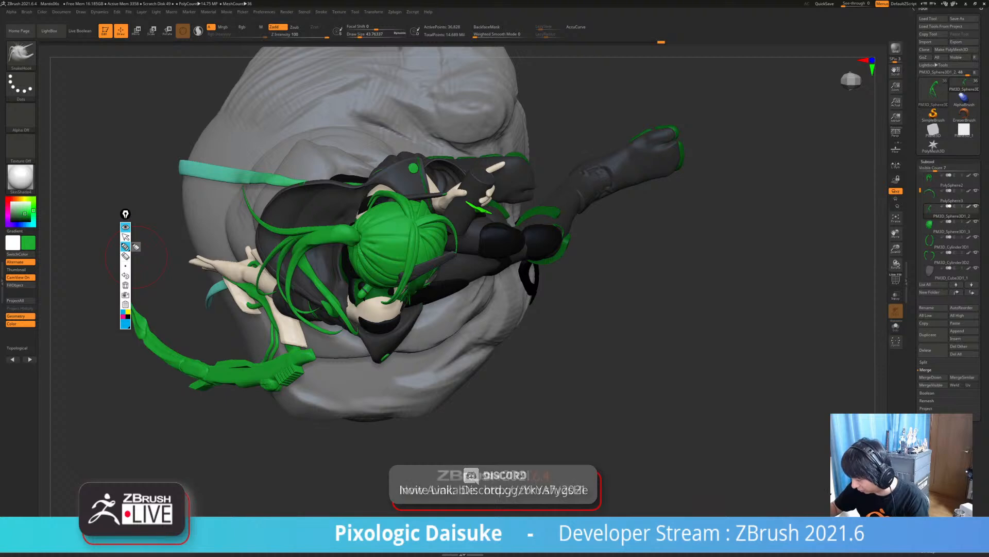
drag(311, 281, 343, 320)
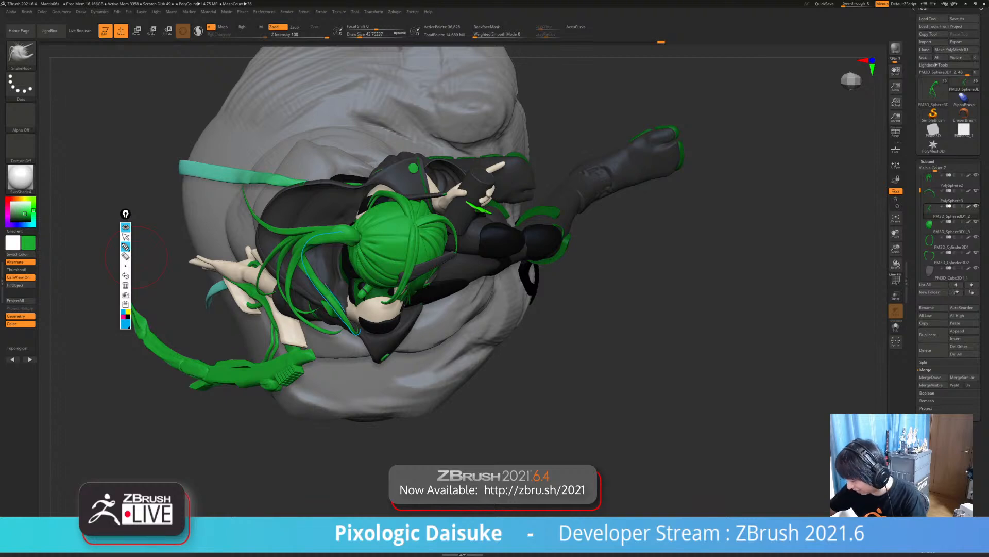
click(125, 256)
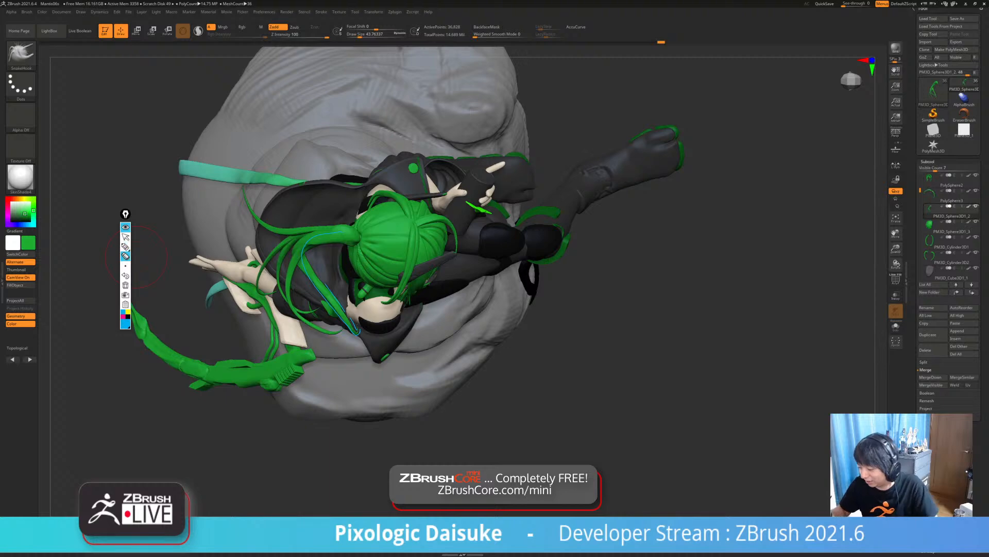
drag(328, 285, 354, 325)
click(125, 236)
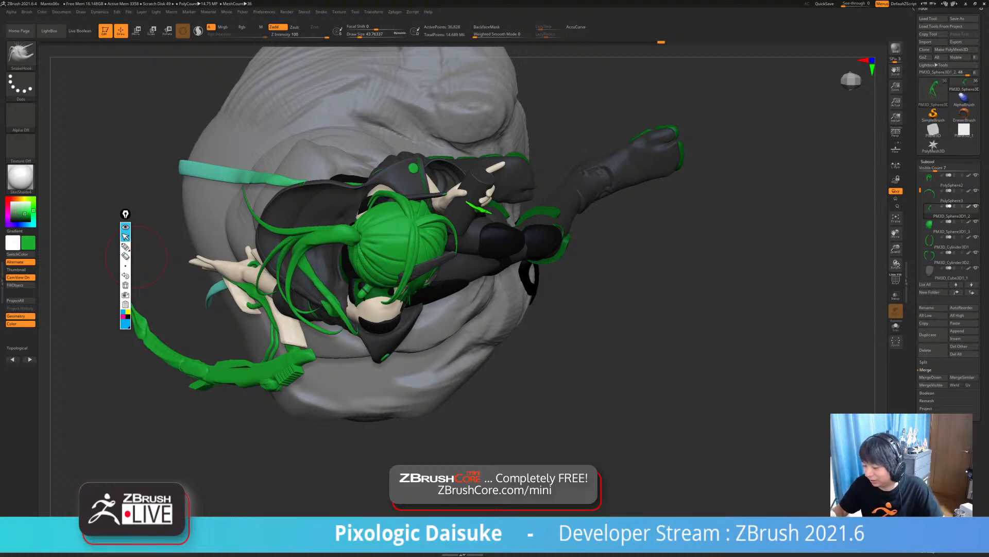
- Examine where the ponytail strands meet the shoulder and the jacket, from above and from the side
drag(137, 256, 356, 330)
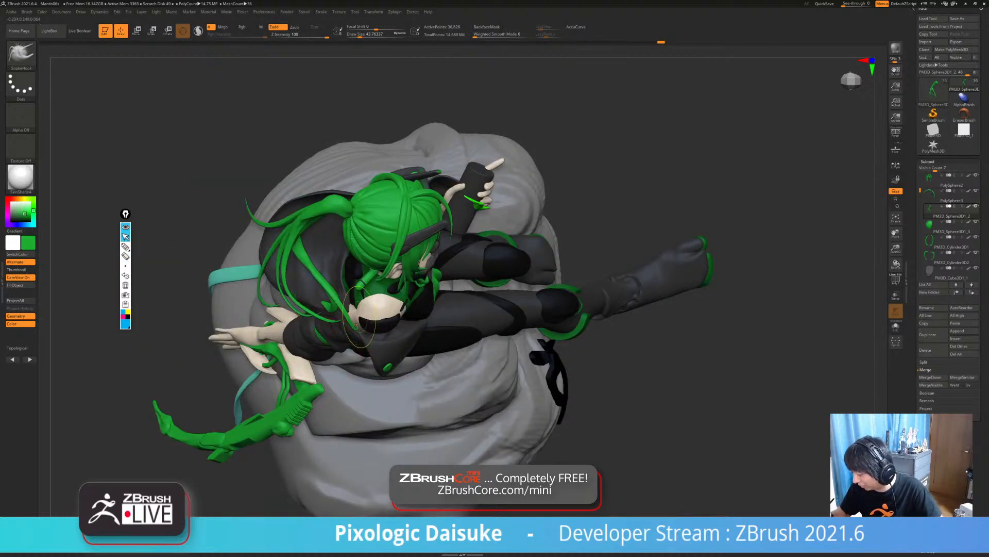
mouse_move(356, 328)
ctrl+right_down()
mouse_move(359, 364)
mouse_move(360, 345)
mouse_move(342, 326)
ctrl+right_up()
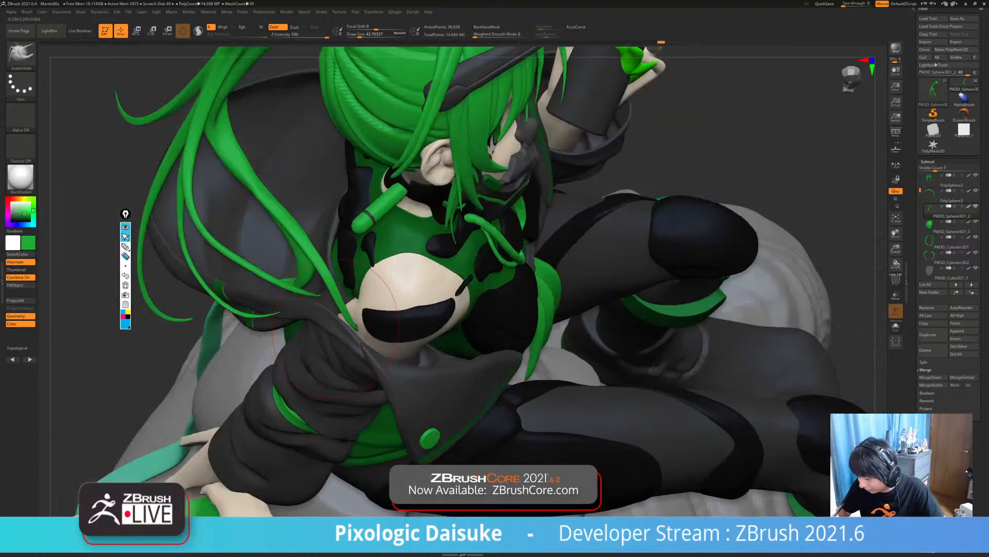
click(126, 246)
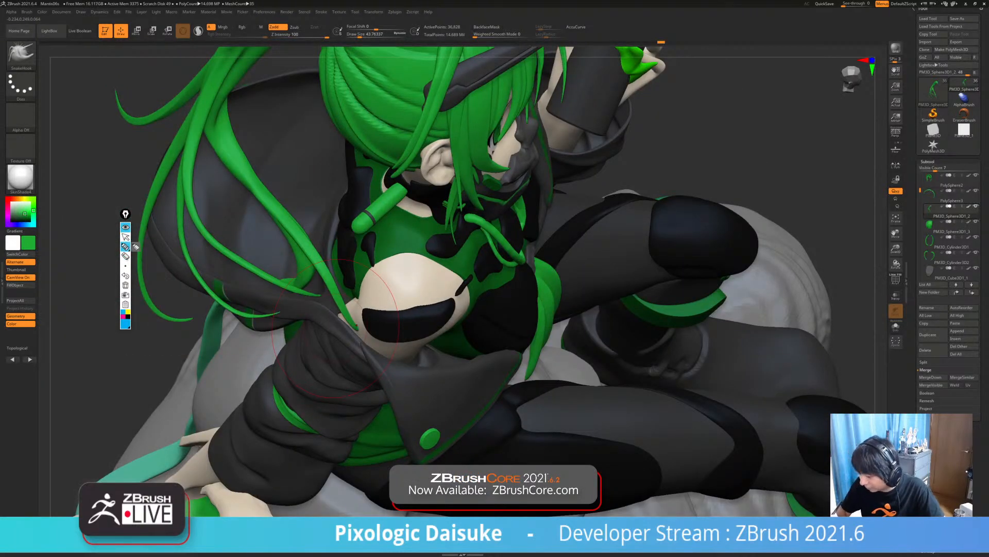
click(125, 237)
right_drag(335, 328, 328, 159)
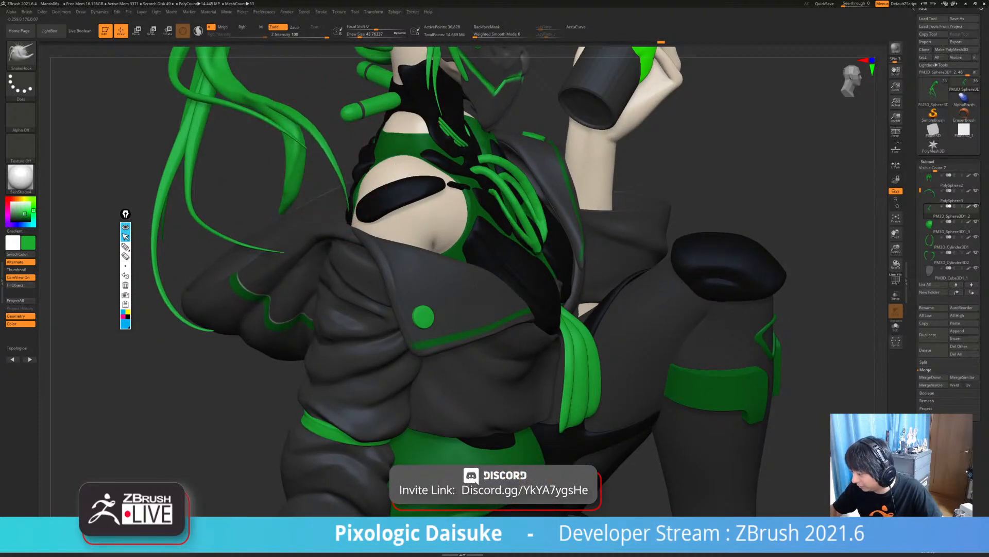
alt+right_drag(334, 158, 446, 355)
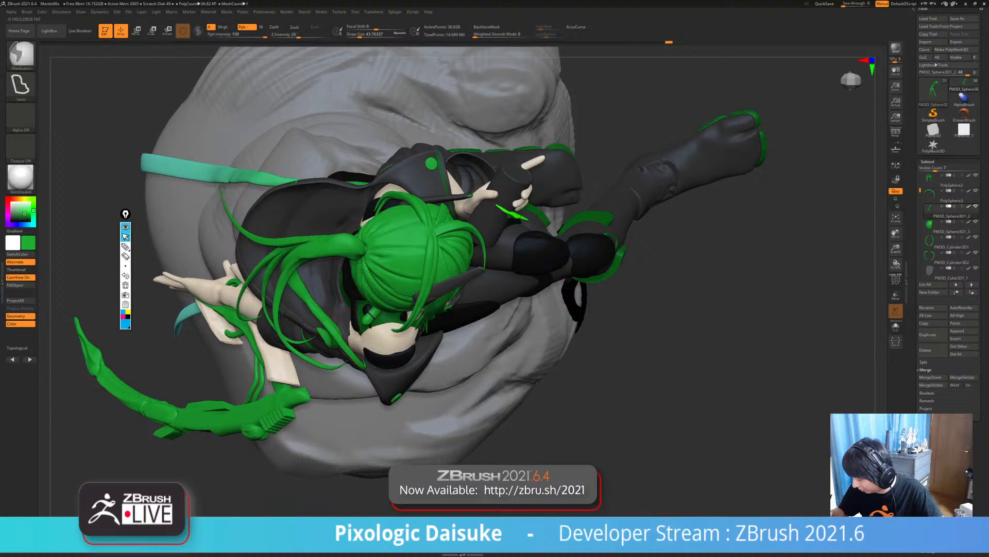
- Remove from view the thin strand reaching the shoulder and the loose outer strands around the thick curled strand
ctrl+right_drag(339, 330, 365, 324)
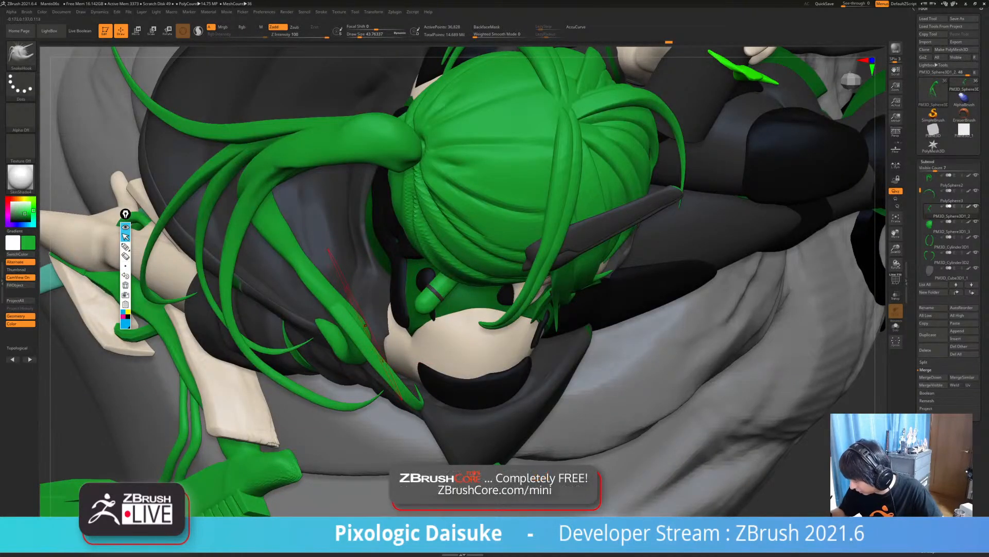
key(alt+s)
key(alt+s)
key(ctrl+shift+z)
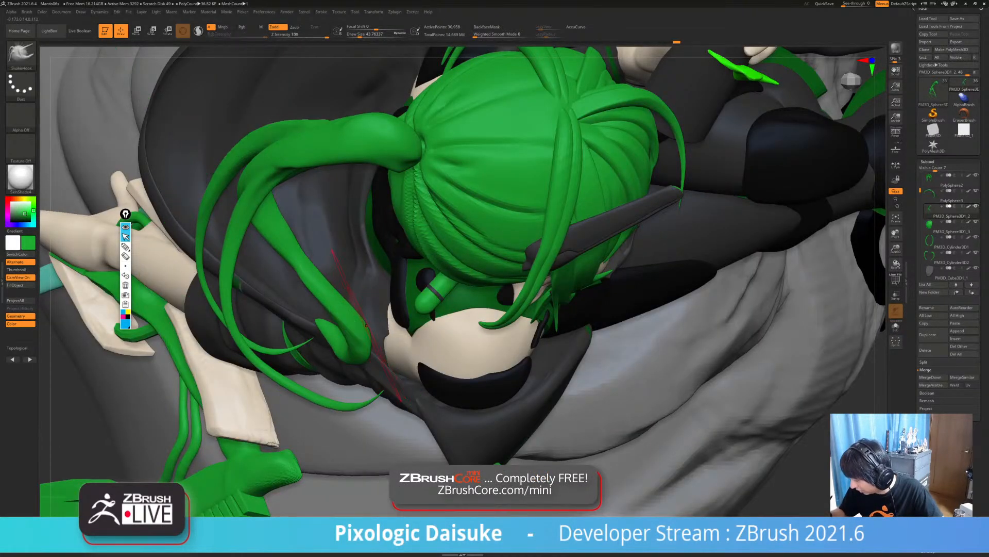
- Try pulling the bent end of the thick strand with the SnakeHook brush in Solo mode, and undo it
ctrl+right_drag(362, 325, 372, 379)
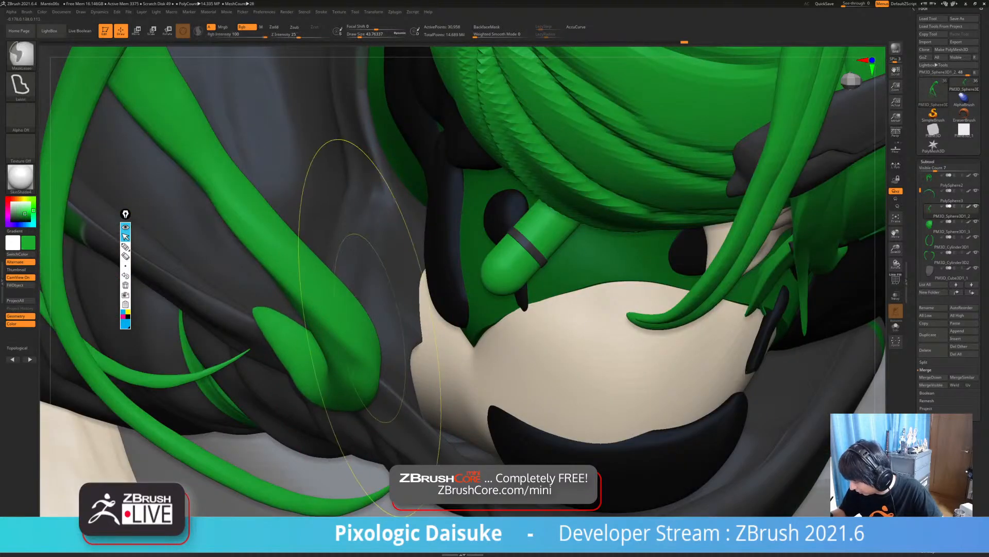
key(alt+s)
mouse_move(356, 309)
right_down()
mouse_move(381, 326)
mouse_move(352, 304)
right_up()
drag(364, 307, 355, 304)
key(ctrl+z)
- Turn on backface masking, smooth the lower part of the thick strand, and bring the rest of the character back into view
click(487, 27)
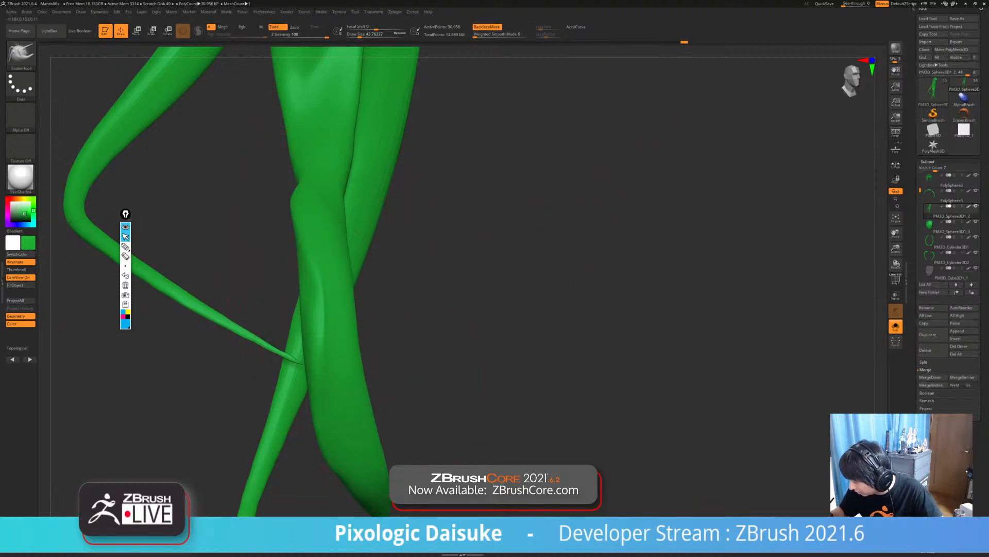
right_drag(348, 316, 347, 345)
shift+drag(346, 345, 335, 245)
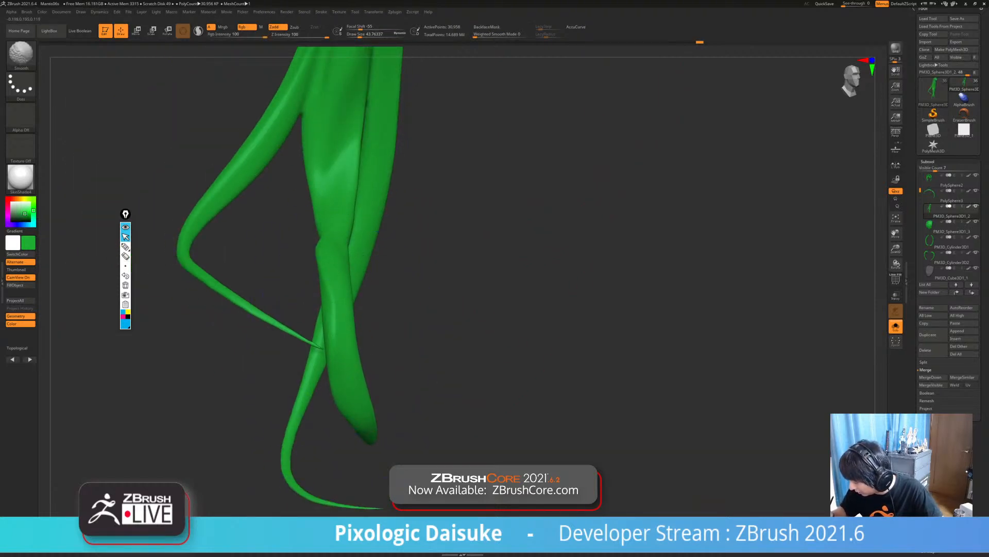
key(f)
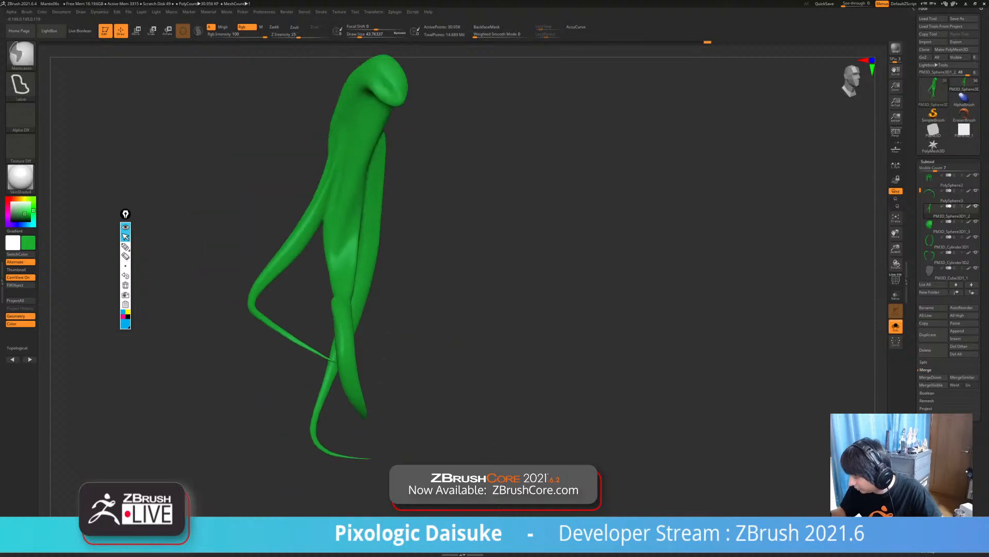
key(ctrl+shift+s)
ctrl+right_drag(523, 355, 531, 301)
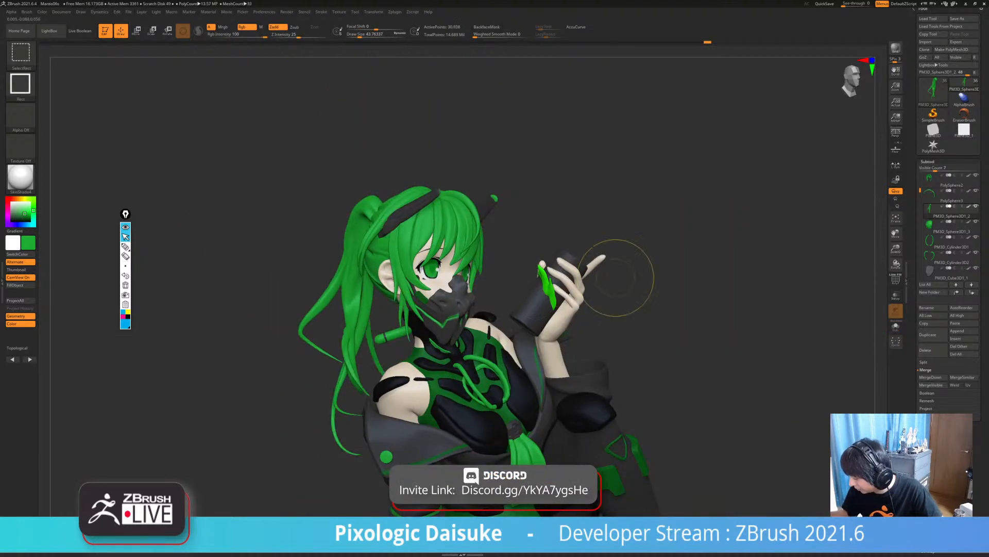
- Sketch blue flow lines over the ponytail's thick curled strand and the lower strands hanging across the hood, seen from behind
right_drag(364, 392, 530, 463)
mouse_move(464, 435)
right_down()
mouse_move(432, 408)
mouse_move(318, 384)
mouse_move(338, 315)
mouse_move(441, 316)
mouse_move(384, 330)
right_up()
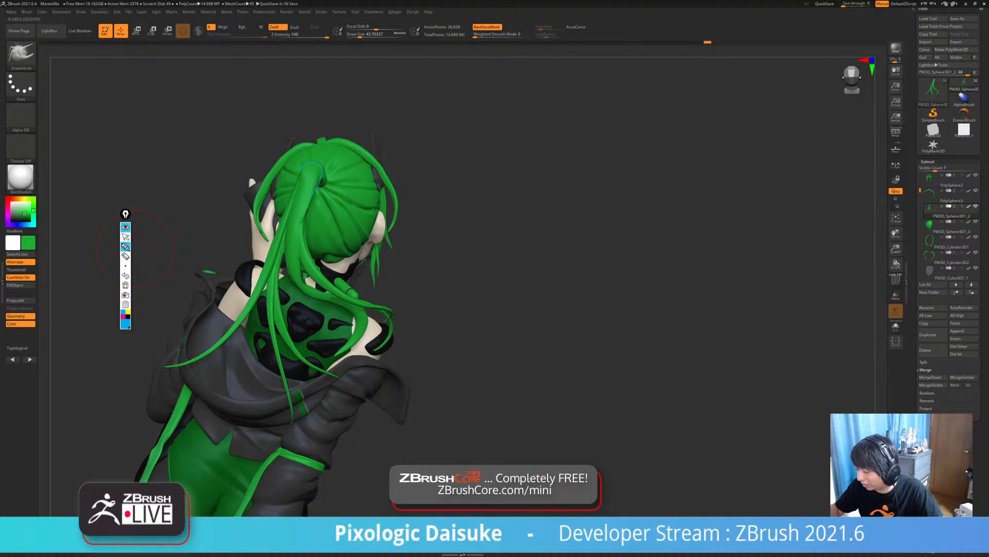
drag(301, 169, 286, 248)
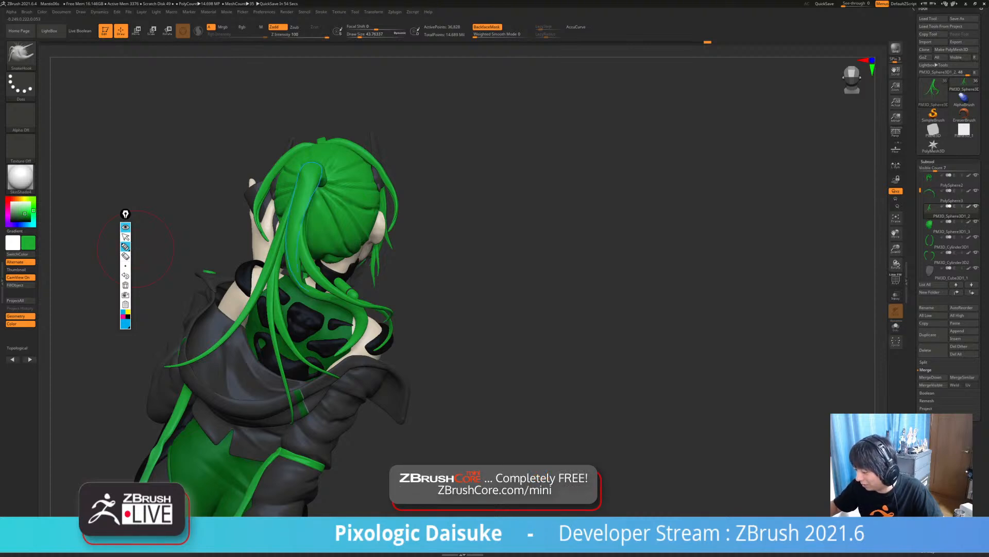
drag(324, 295, 356, 317)
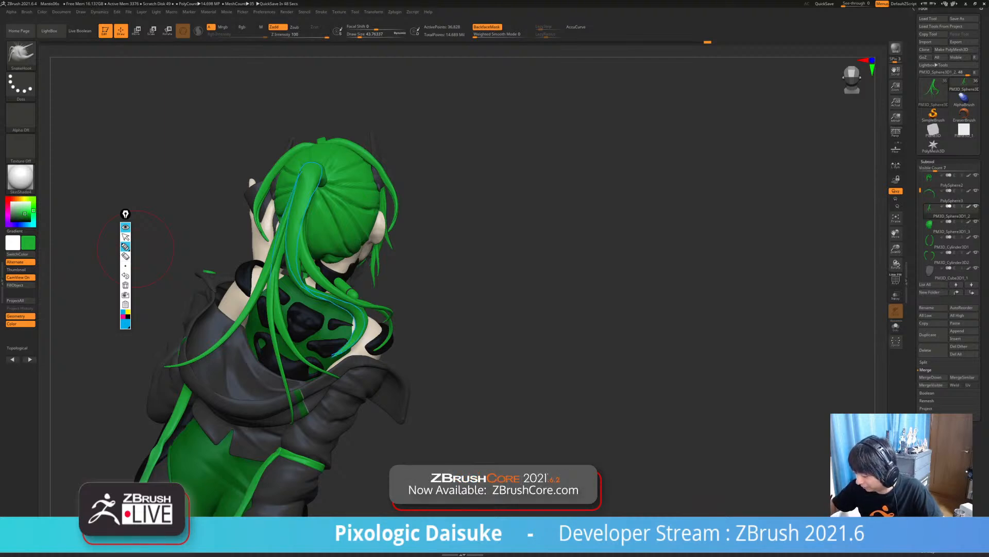
drag(271, 300, 292, 422)
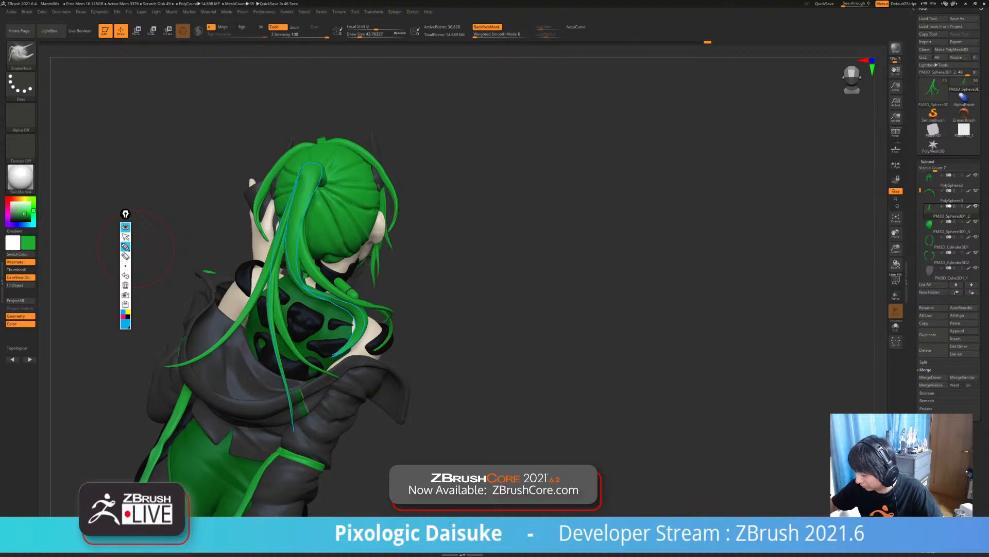
mouse_move(275, 321)
mouse_down()
mouse_move(298, 438)
mouse_move(273, 461)
mouse_up()
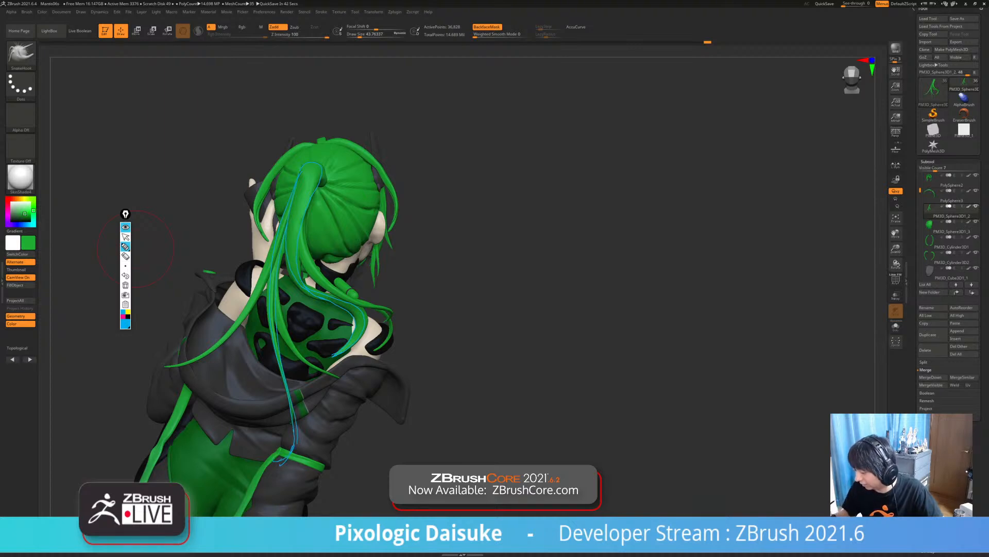
- Sketch yellow alternative flow curves over the back of the hood, erase them, and clear all the annotations
click(123, 316)
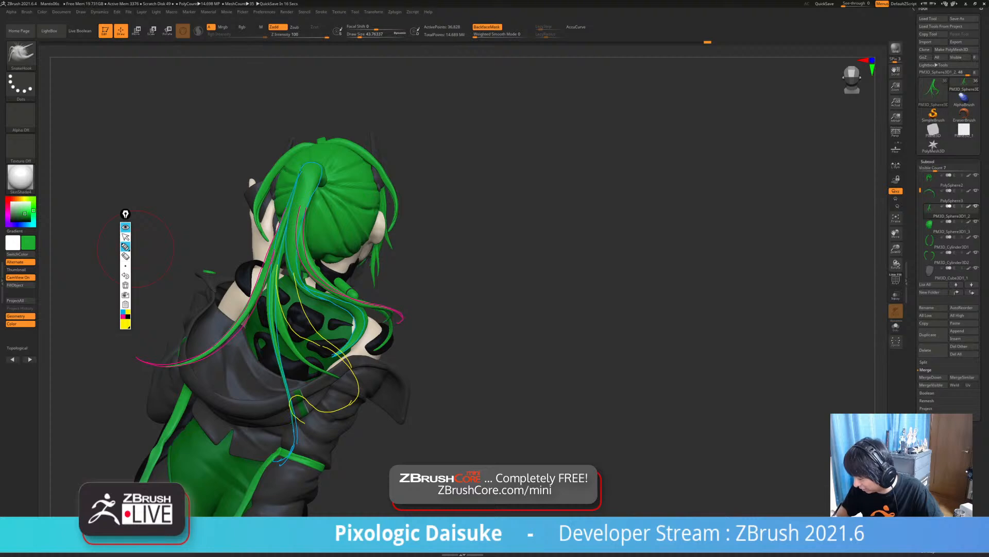
click(125, 256)
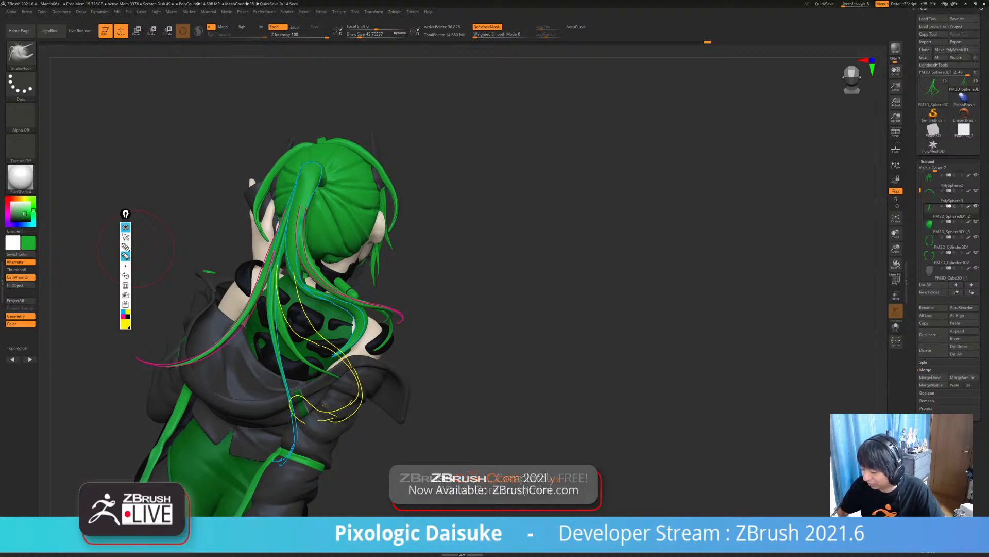
mouse_move(304, 402)
mouse_down()
mouse_move(332, 413)
mouse_move(357, 384)
mouse_up()
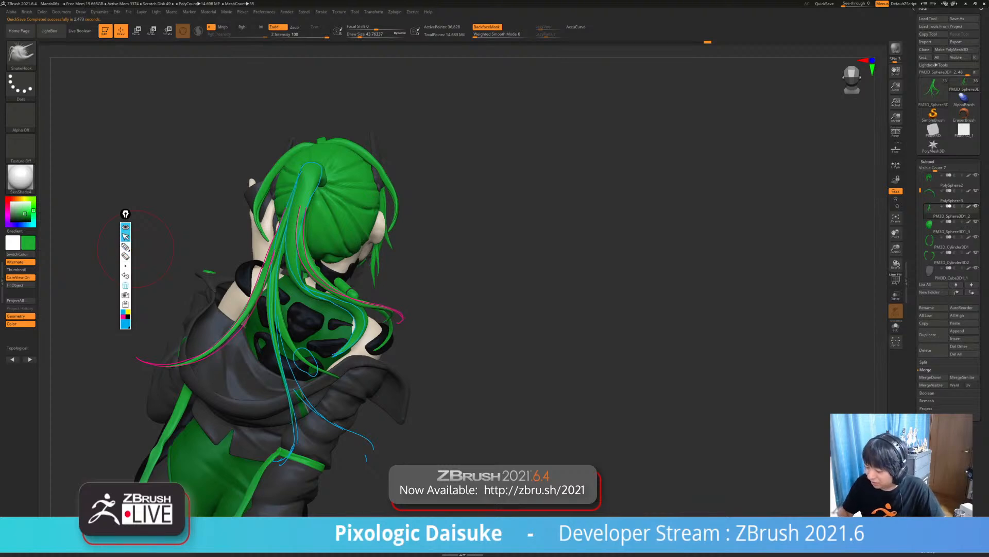
click(125, 284)
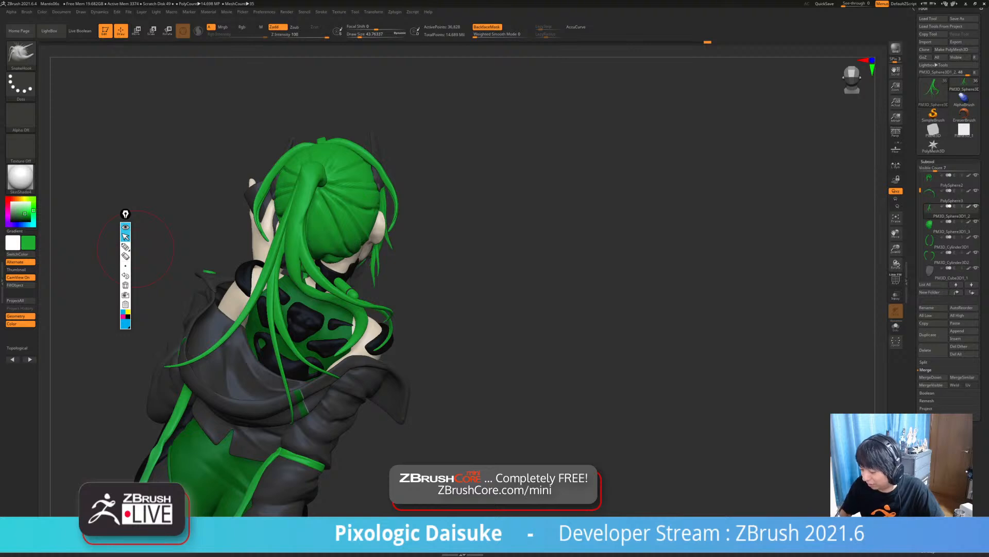
- Turn off backface masking, set the SnakeHook brush size to about 100, and isolate the ponytail strands in Solo mode
mouse_move(135, 249)
right_down()
mouse_move(71, 242)
mouse_move(71, 206)
mouse_move(108, 198)
mouse_move(111, 181)
mouse_move(56, 164)
right_up()
click(486, 26)
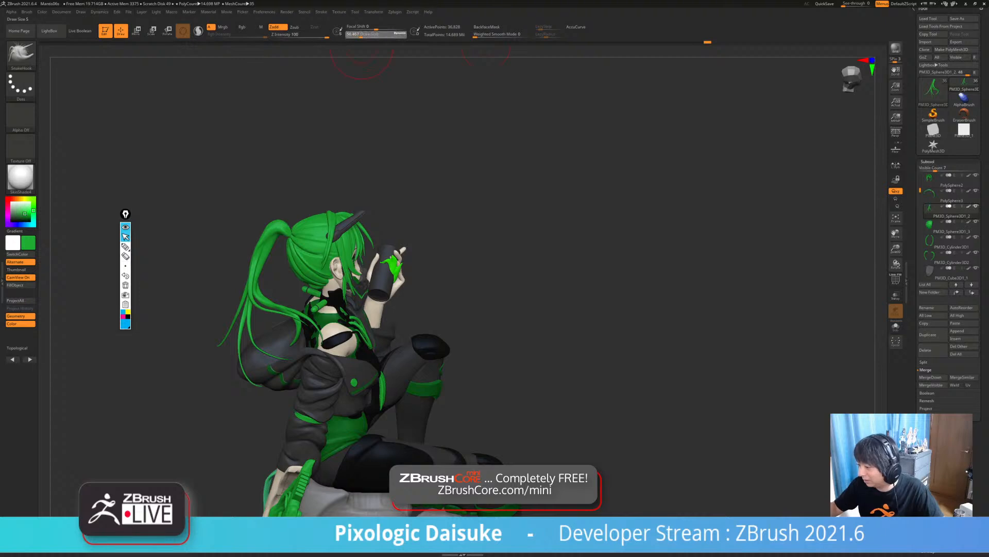
drag(359, 36, 366, 36)
key(alt+s)
right_drag(307, 360, 265, 357)
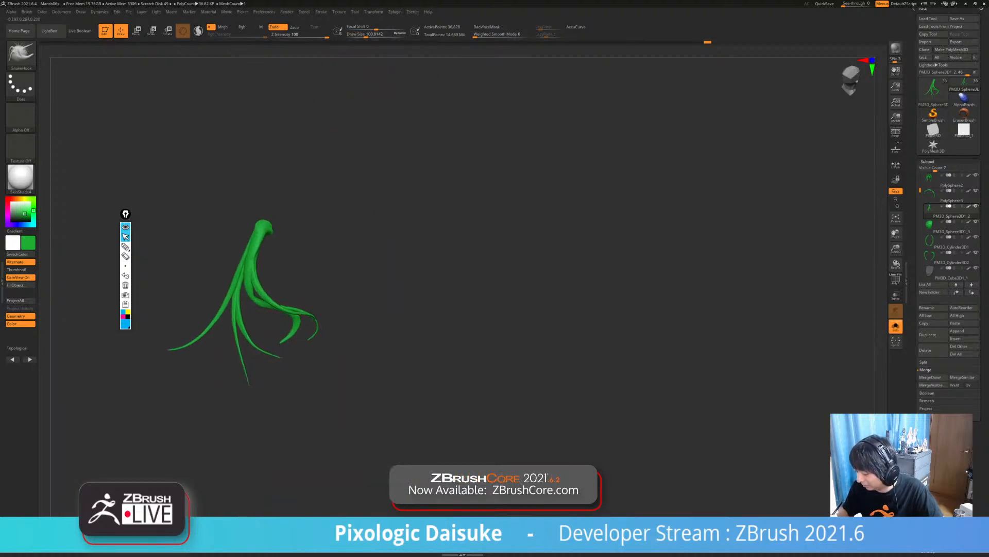
ctrl+shift+click(276, 356)
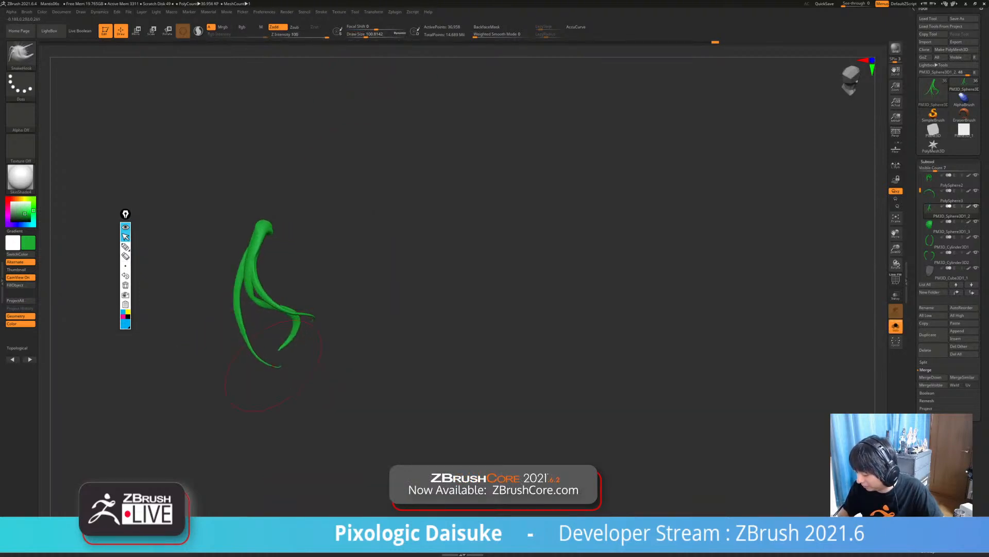
- Turn on topological masking and pull the lower ponytail strands into longer curves with a smaller SnakeHook brush
click(17, 348)
drag(269, 355, 268, 369)
mouse_move(271, 370)
ctrl+right_down()
mouse_move(281, 408)
mouse_move(283, 374)
ctrl+right_up()
drag(365, 34, 362, 34)
mouse_move(252, 278)
mouse_down()
mouse_move(281, 323)
mouse_move(310, 340)
mouse_up()
mouse_move(326, 356)
right_down()
mouse_move(262, 352)
mouse_move(296, 346)
right_up()
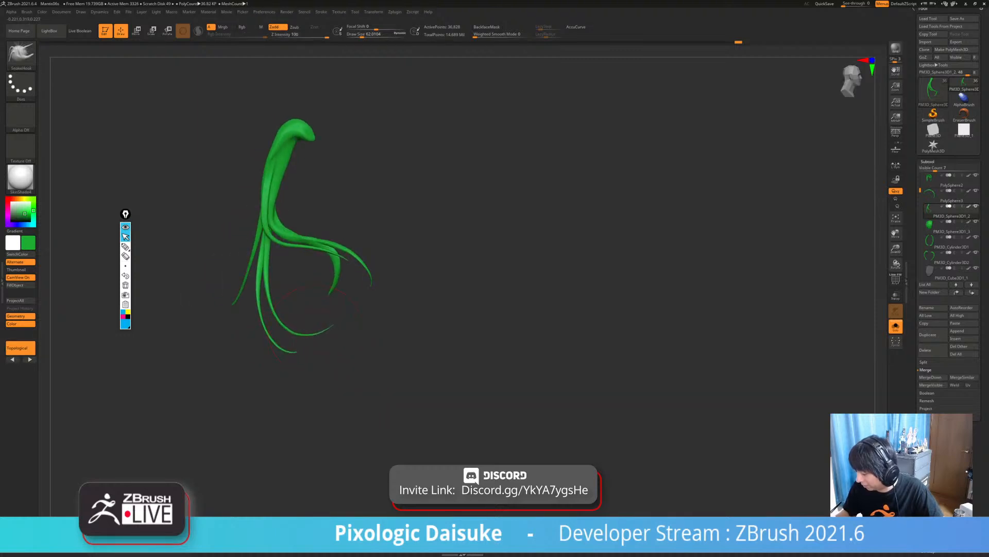
right_drag(336, 331, 289, 337)
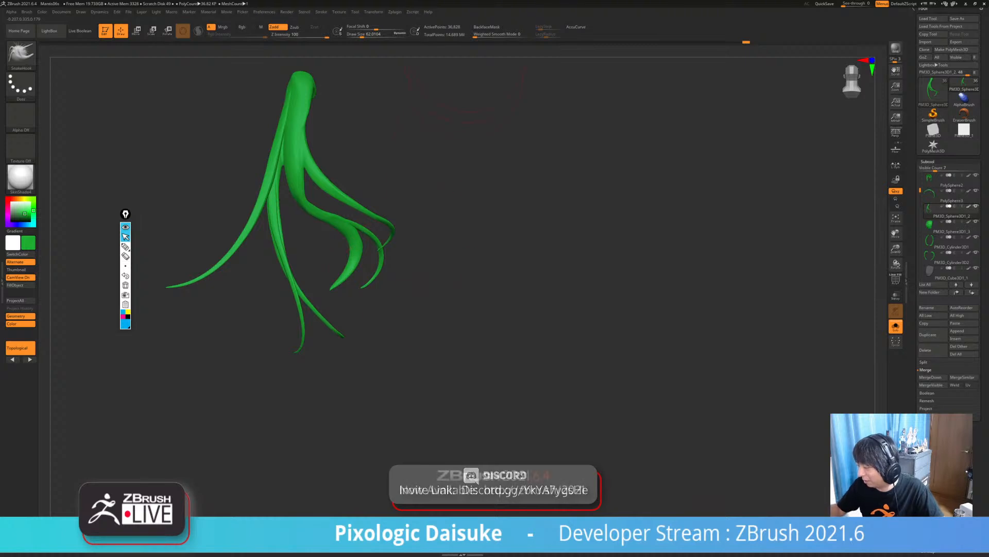
- Turn on backface masking and bring the rest of the character back into view around the ponytail
click(487, 26)
mouse_move(208, 290)
right_down()
mouse_move(365, 281)
mouse_move(320, 284)
mouse_move(365, 280)
mouse_move(385, 241)
mouse_move(328, 334)
mouse_move(347, 298)
right_up()
mouse_move(325, 330)
right_down()
mouse_move(365, 299)
mouse_move(305, 286)
mouse_move(321, 245)
mouse_move(386, 281)
mouse_move(437, 357)
mouse_move(479, 356)
mouse_move(438, 330)
mouse_move(463, 338)
mouse_move(430, 337)
mouse_move(489, 343)
mouse_move(404, 360)
mouse_move(405, 309)
mouse_move(443, 322)
mouse_move(402, 311)
right_up()
key(ctrl+shift+s)
mouse_move(482, 378)
right_down()
mouse_move(436, 418)
mouse_move(281, 273)
mouse_move(309, 288)
mouse_move(382, 268)
mouse_move(422, 283)
mouse_move(379, 309)
mouse_move(338, 360)
right_up()
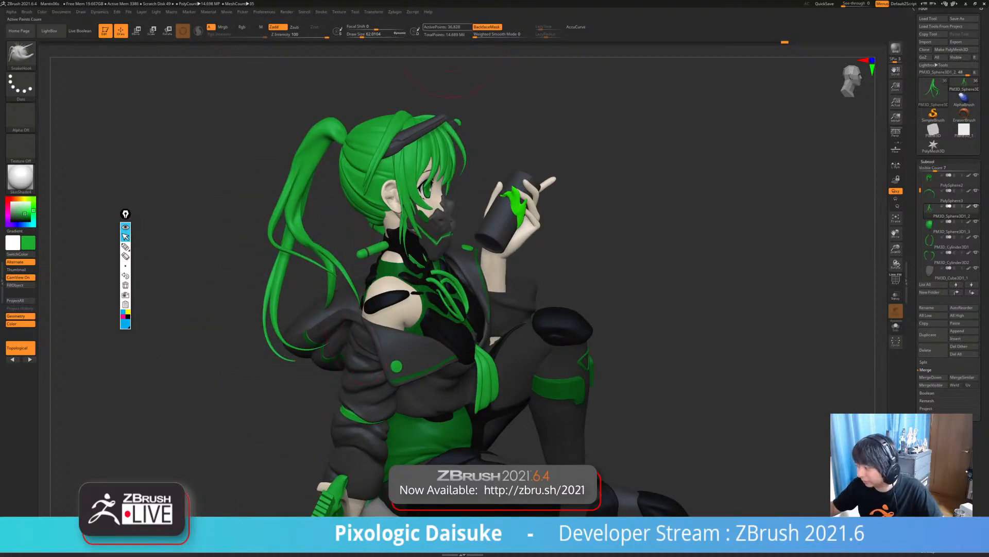
- Turn off backface masking, set the brush size to about 41, and pull the lower strands around the back of the hood
click(486, 28)
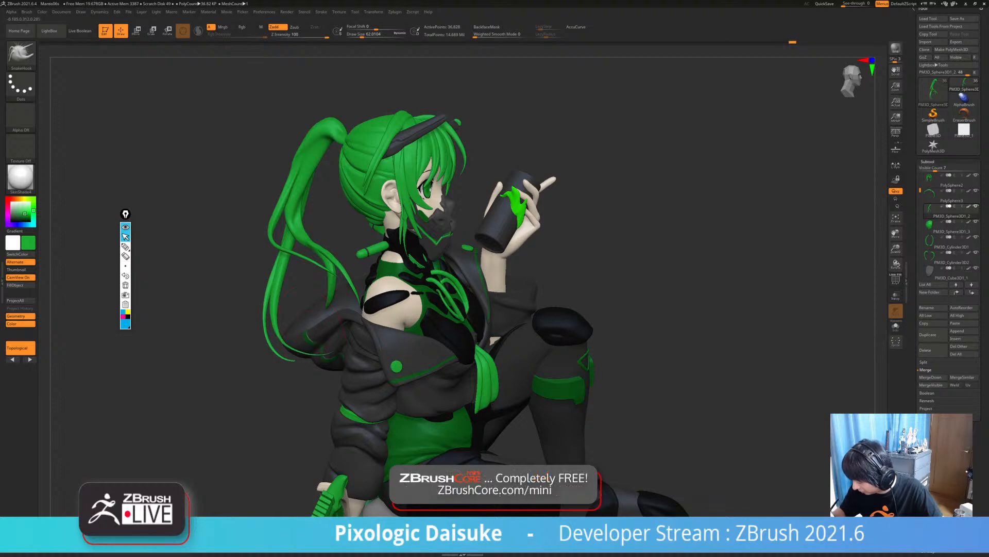
right_drag(412, 288, 510, 283)
right_drag(304, 407, 325, 360)
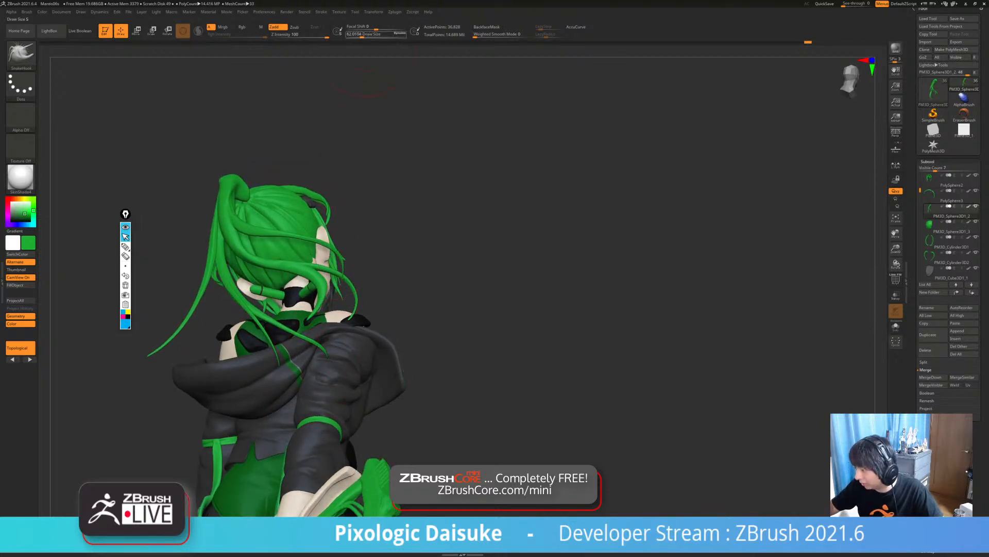
click(359, 35)
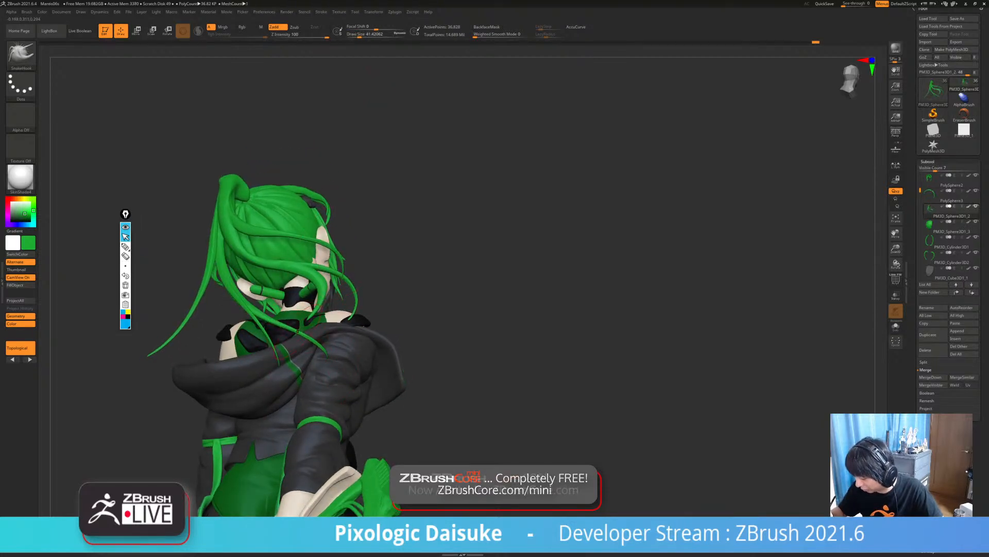
mouse_move(294, 332)
right_down()
mouse_move(285, 407)
mouse_move(317, 327)
mouse_move(371, 319)
right_up()
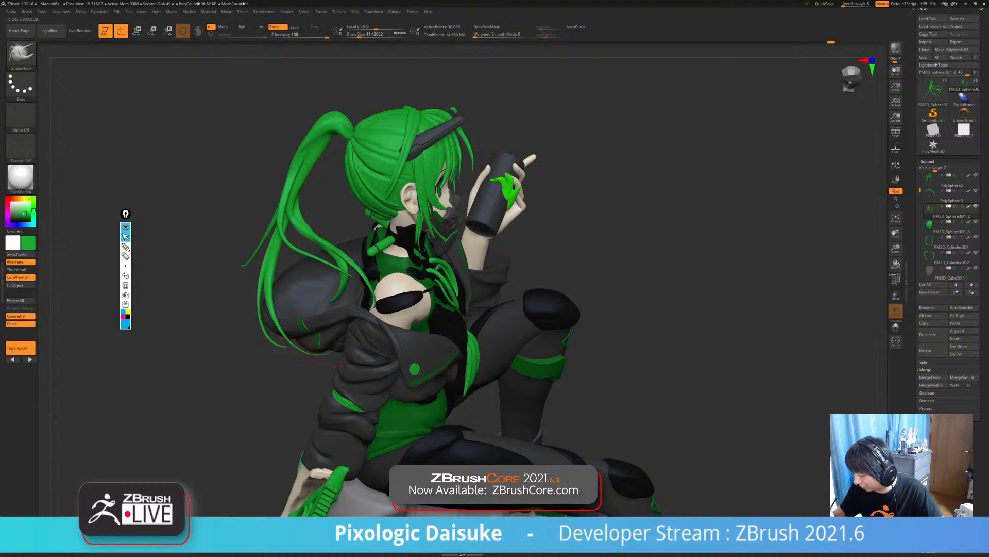
mouse_move(311, 354)
ctrl+right_down()
mouse_move(310, 324)
mouse_move(276, 340)
mouse_move(358, 357)
mouse_move(303, 352)
mouse_move(329, 353)
mouse_move(321, 353)
mouse_move(334, 330)
mouse_move(333, 351)
mouse_move(312, 352)
mouse_move(371, 343)
mouse_move(291, 400)
ctrl+right_up()
- Turn on backface masking and adjust the middle of the ponytail from behind with short SnakeHook pulls
click(487, 27)
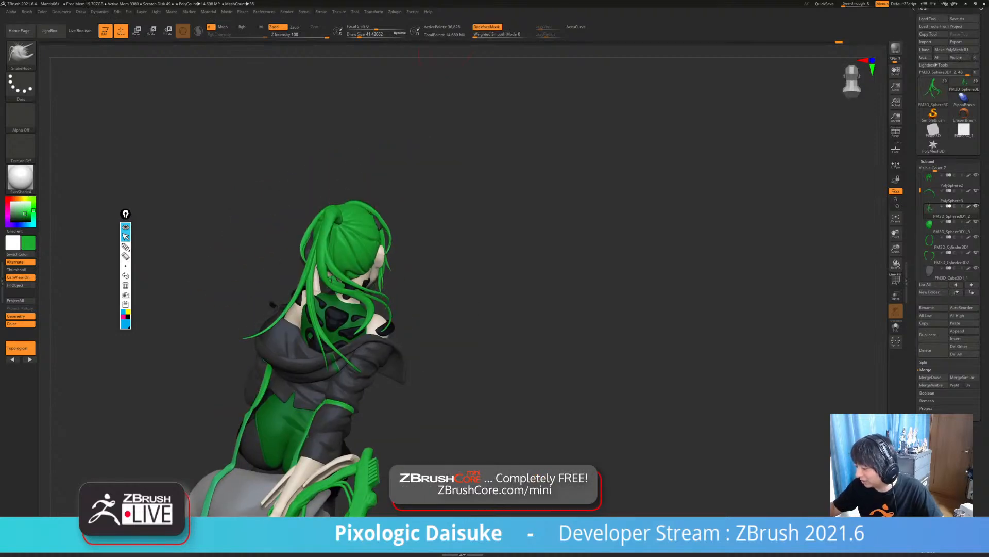
right_drag(431, 58, 447, 60)
drag(325, 279, 330, 290)
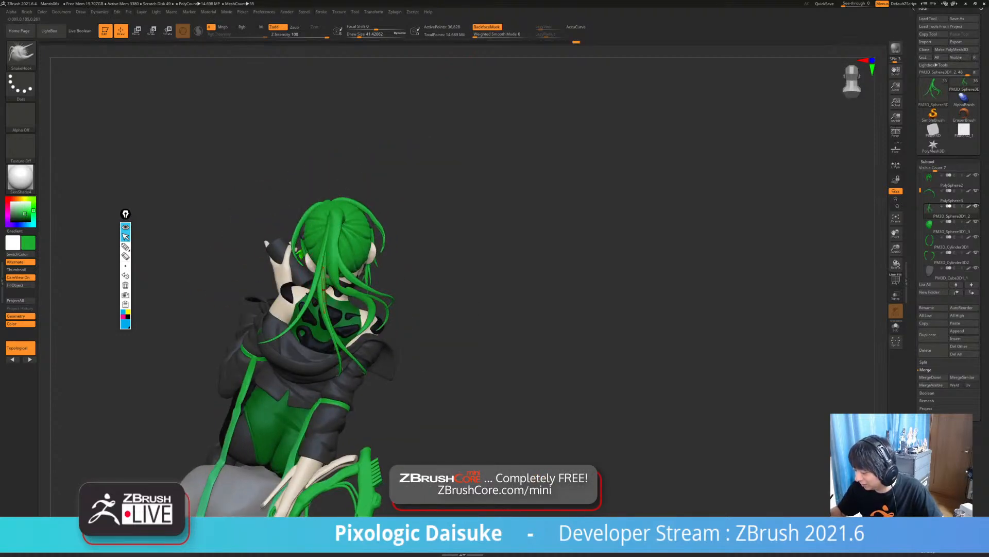
right_drag(402, 288, 448, 280)
drag(330, 257, 326, 274)
alt+right_drag(408, 288, 427, 311)
- Pull and smooth the outer strands where they split from the ponytail, working from both sides of the character
mouse_move(361, 331)
right_down()
mouse_move(355, 312)
mouse_move(308, 322)
mouse_move(412, 329)
mouse_move(315, 309)
right_up()
drag(320, 289, 315, 302)
mouse_move(309, 310)
right_down()
mouse_move(294, 310)
mouse_move(311, 308)
mouse_move(316, 295)
right_up()
shift+drag(320, 283, 315, 304)
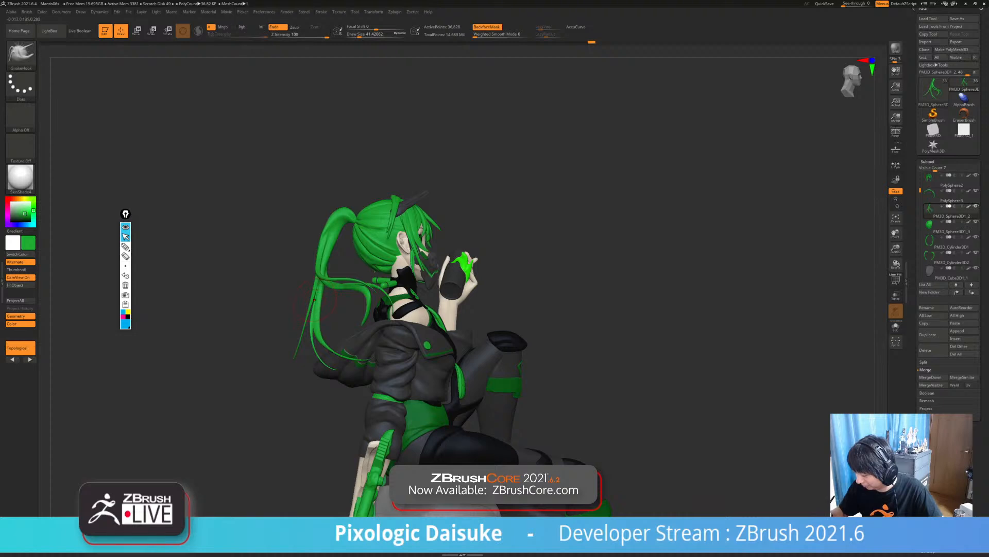
right_drag(314, 310, 330, 330)
shift+drag(318, 319, 314, 343)
mouse_move(345, 338)
right_down()
mouse_move(308, 351)
mouse_move(500, 364)
mouse_move(531, 376)
right_up()
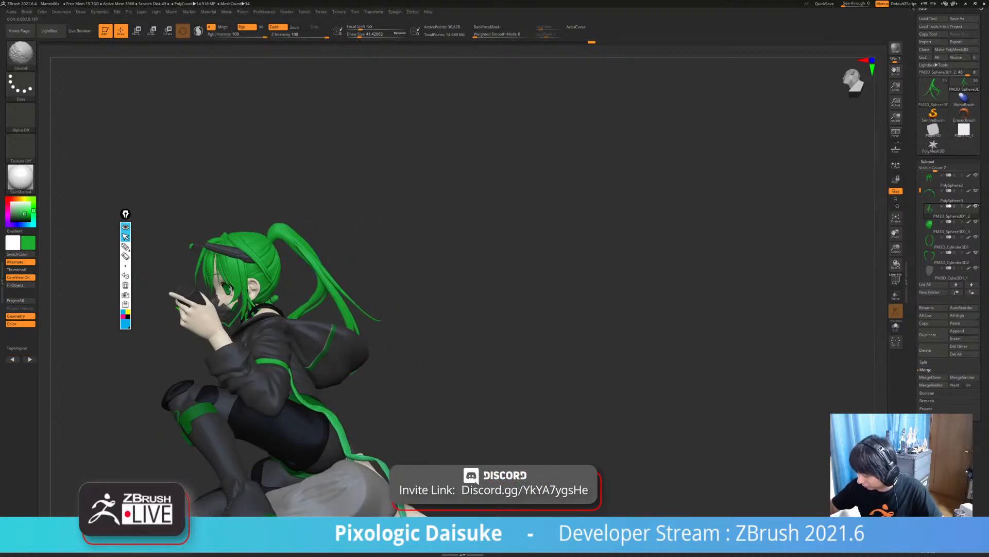
drag(321, 273, 314, 256)
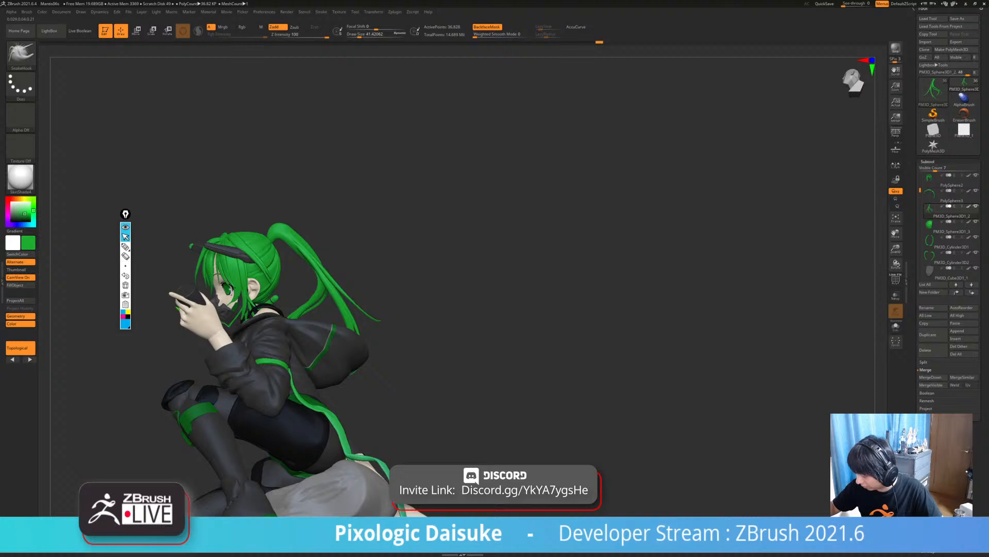
- Examine the ponytail's polygroups with the polyframe displayed, toggling the visibility of the thin outer strand
mouse_move(412, 360)
right_down()
mouse_move(461, 363)
mouse_move(448, 319)
mouse_move(356, 329)
mouse_move(291, 242)
mouse_move(299, 278)
mouse_move(397, 296)
mouse_move(319, 328)
mouse_move(340, 306)
mouse_move(392, 295)
mouse_move(446, 300)
right_up()
ctrl+shift+click(298, 277)
ctrl+shift+click(393, 295)
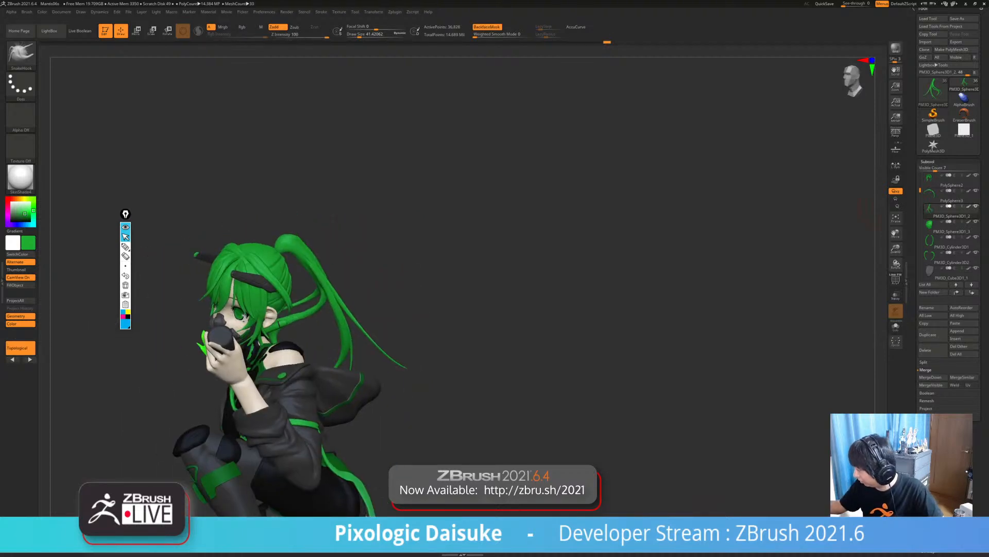
click(927, 162)
click(931, 262)
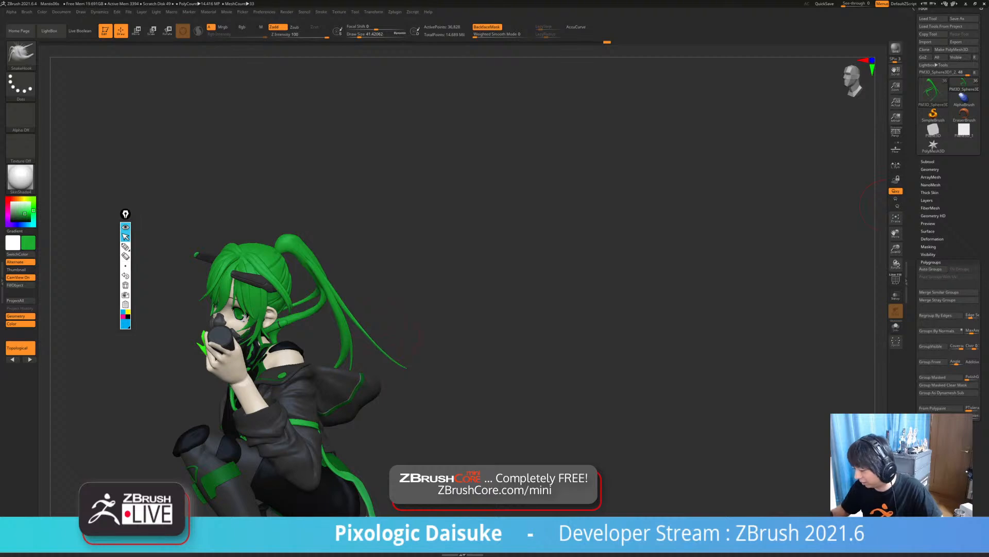
key(shift+f)
right_drag(436, 214, 412, 278)
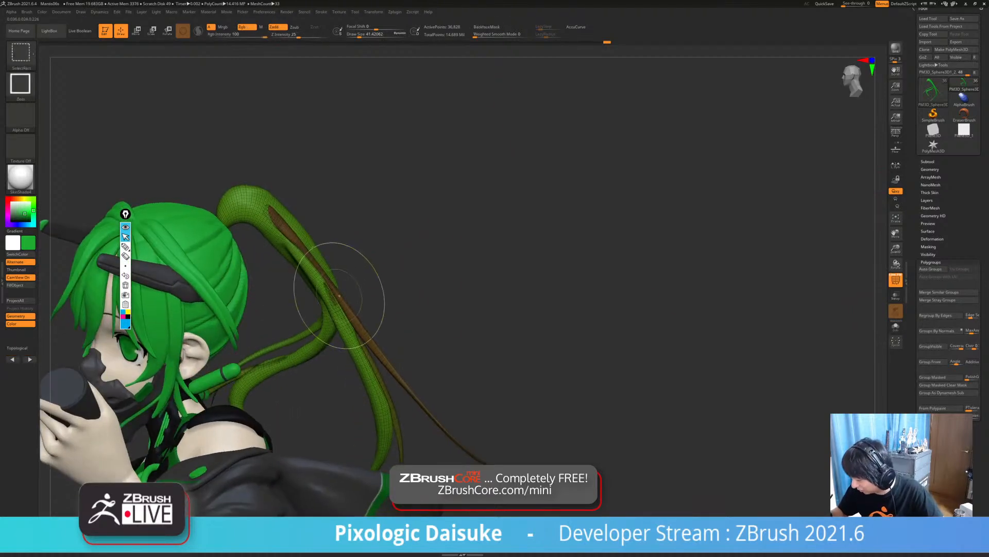
ctrl+shift+click(338, 292)
mouse_move(358, 301)
right_down()
mouse_move(356, 219)
mouse_move(356, 237)
mouse_move(315, 263)
mouse_move(328, 269)
mouse_move(209, 291)
right_up()
ctrl+shift+click(349, 268)
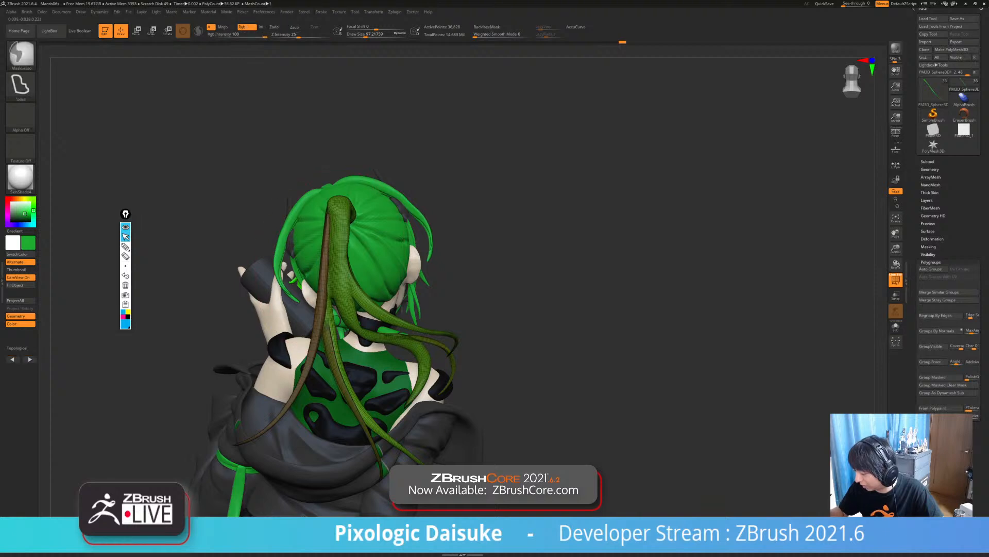
ctrl+right_drag(515, 310, 516, 258)
click(896, 280)
- Adjust the long outer ponytail strand from the side and back, setting the SnakeHook brush size to about 59
mouse_move(593, 309)
mouse_down()
mouse_move(474, 309)
mouse_move(731, 309)
mouse_move(712, 309)
mouse_up()
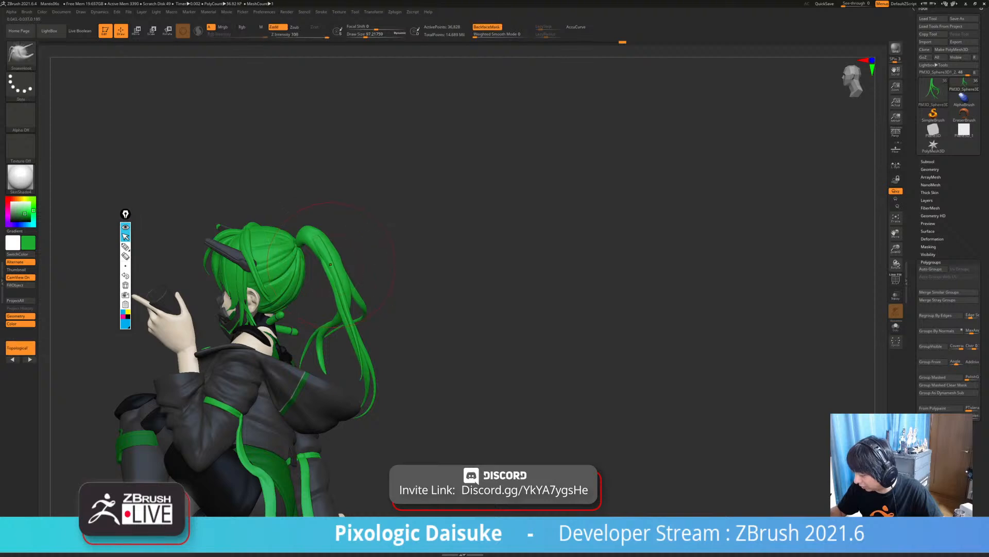
drag(515, 309, 402, 304)
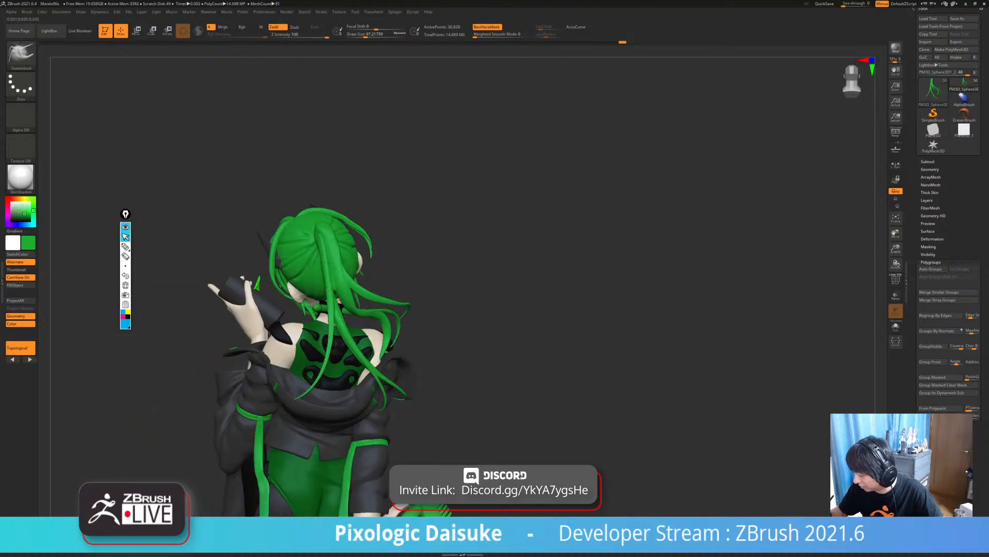
drag(567, 310, 416, 318)
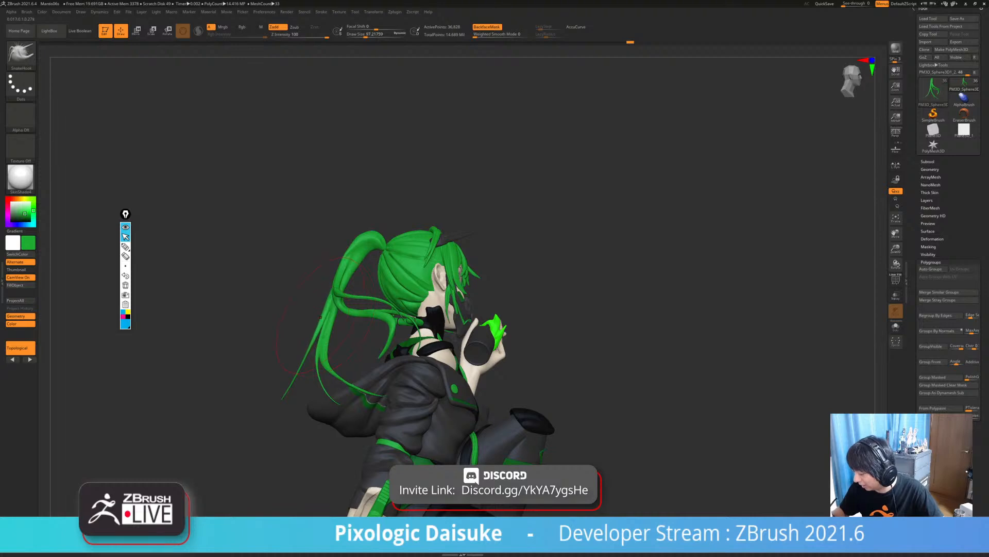
click(361, 36)
drag(326, 309, 577, 312)
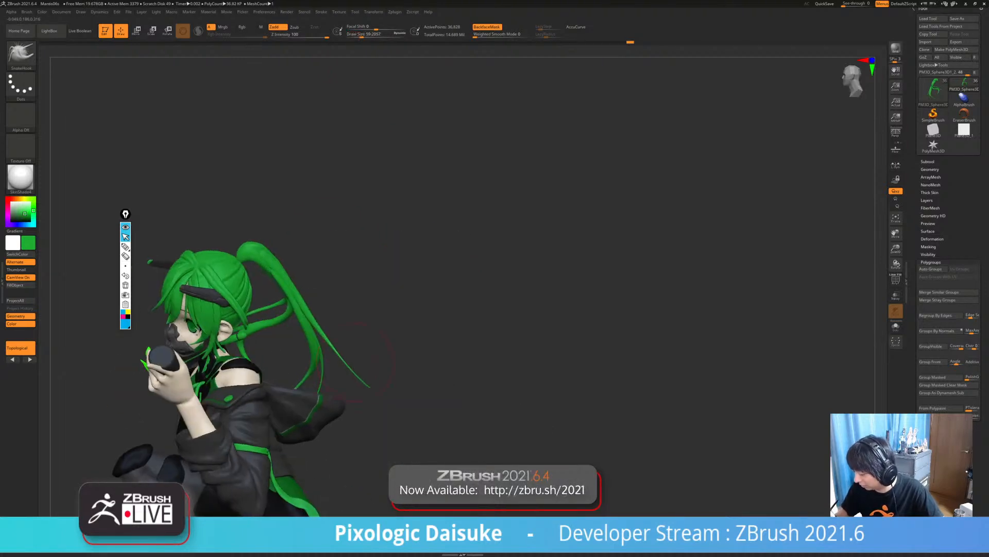
- Isolate the ponytail, mask all but the long outer strand's tip topologically, and rotate the tip downward about the strand's bend
drag(384, 289, 368, 464)
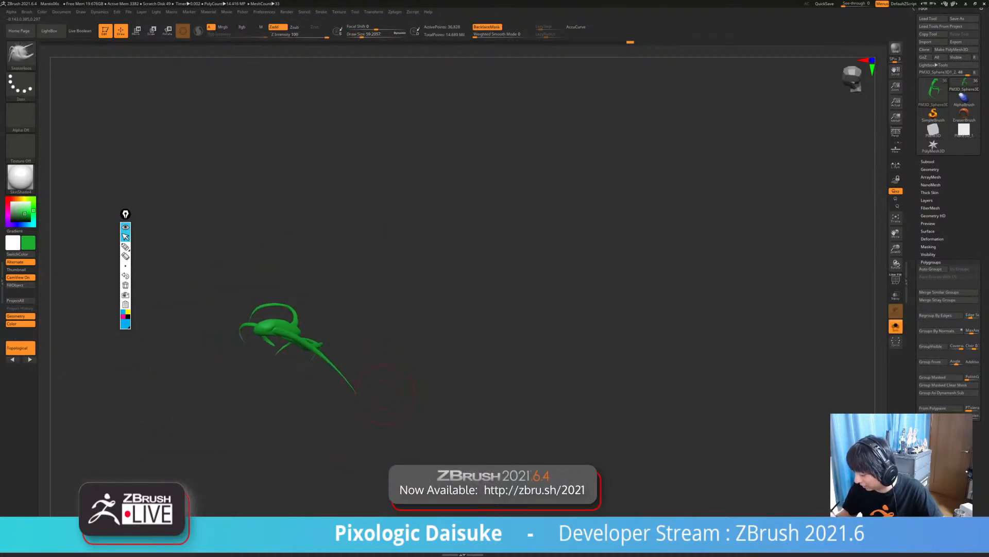
key(ctrl+shift+s)
drag(374, 361, 370, 378)
key(ctrl)
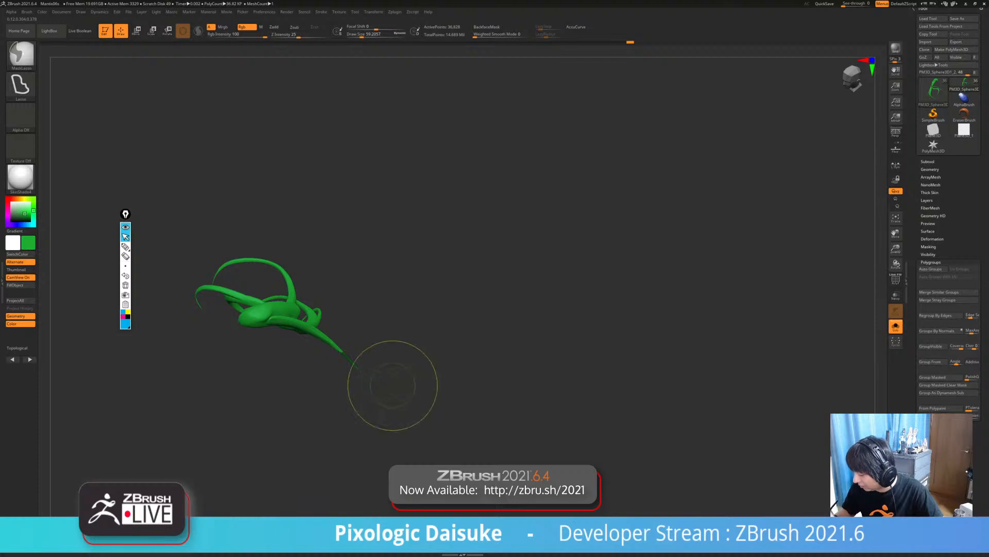
ctrl+click(393, 362)
key(r)
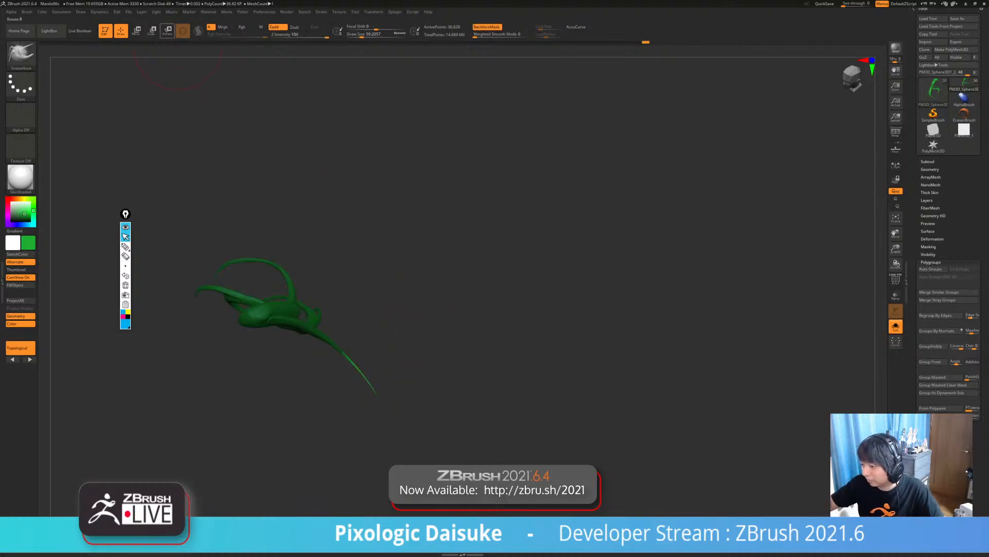
alt+click(342, 352)
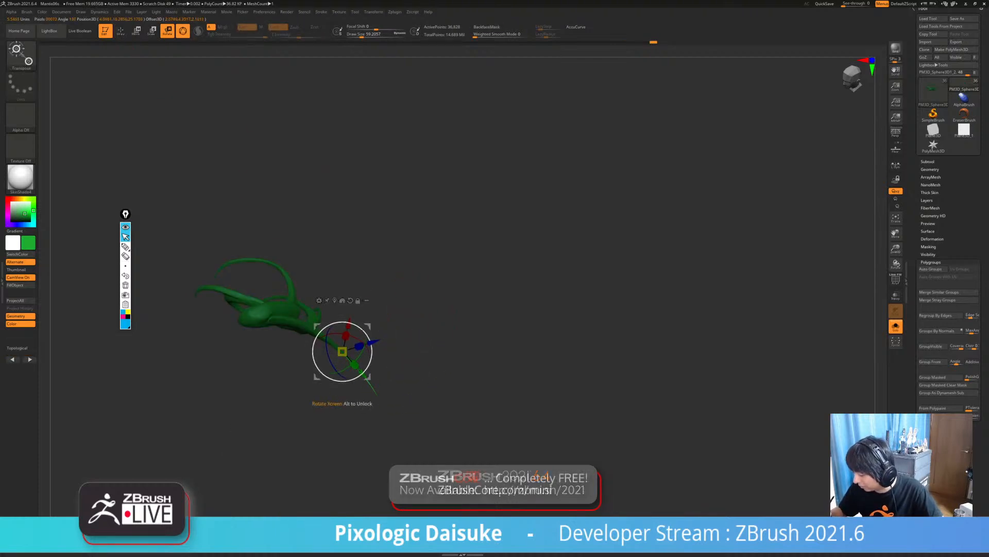
mouse_move(371, 351)
mouse_down()
mouse_move(367, 367)
mouse_move(407, 371)
mouse_up()
key(q)
- Pull and smooth the long outer strand's tip into a continuous curve, working from several angles around the character
ctrl+right_drag(358, 374, 358, 389)
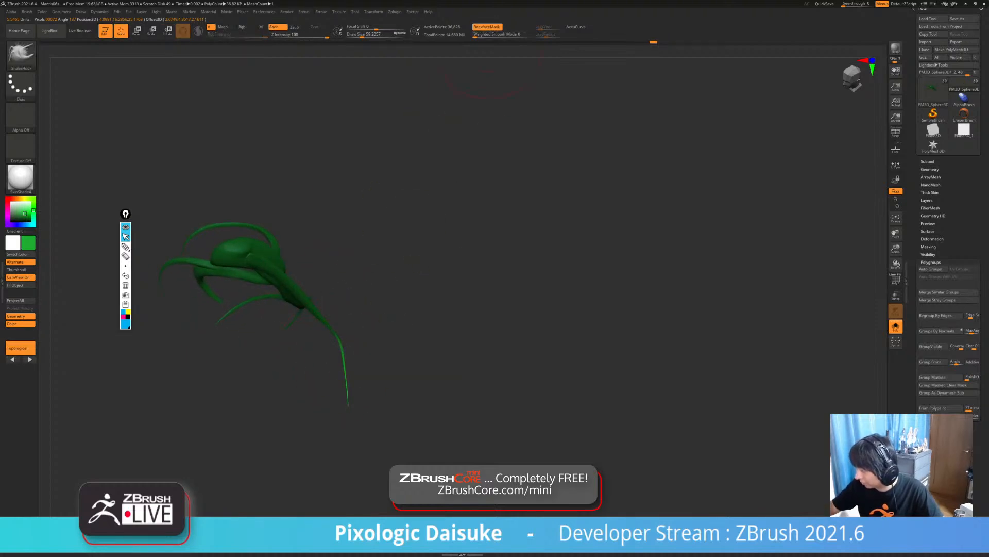
ctrl+right_drag(345, 372, 346, 387)
drag(346, 375, 352, 374)
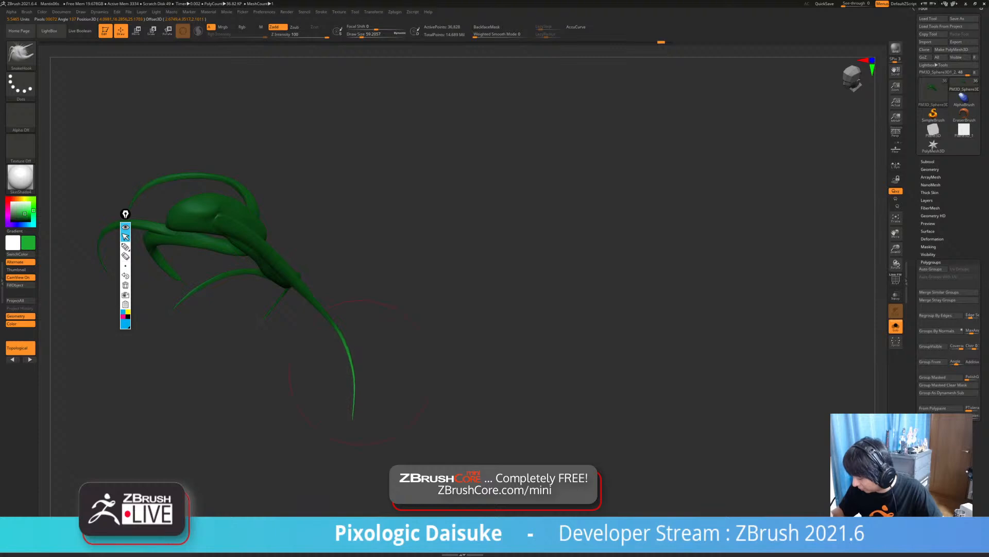
mouse_move(422, 379)
ctrl+right_down()
mouse_move(425, 343)
mouse_move(340, 345)
mouse_move(342, 355)
ctrl+right_up()
key(alt+s)
ctrl+right_drag(342, 356, 343, 380)
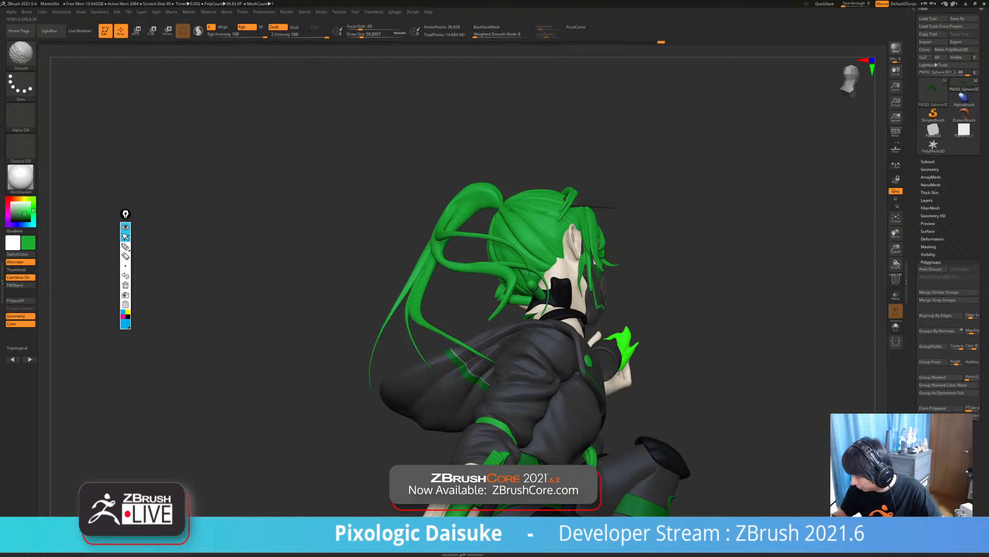
shift+drag(367, 388, 377, 400)
mouse_move(383, 404)
right_down()
mouse_move(329, 402)
mouse_move(328, 374)
mouse_move(212, 373)
mouse_move(432, 373)
mouse_move(345, 408)
mouse_move(362, 396)
right_up()
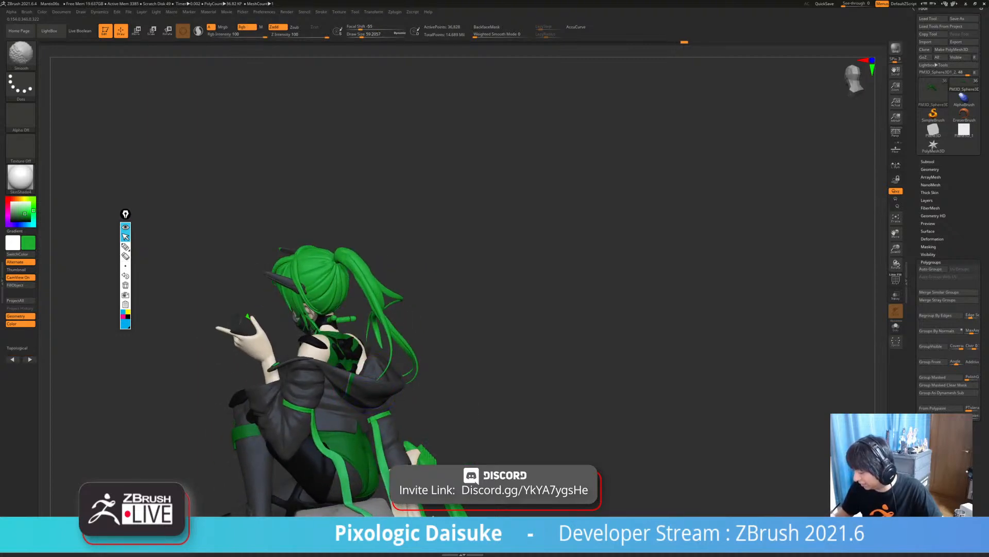
right_drag(363, 395, 345, 438)
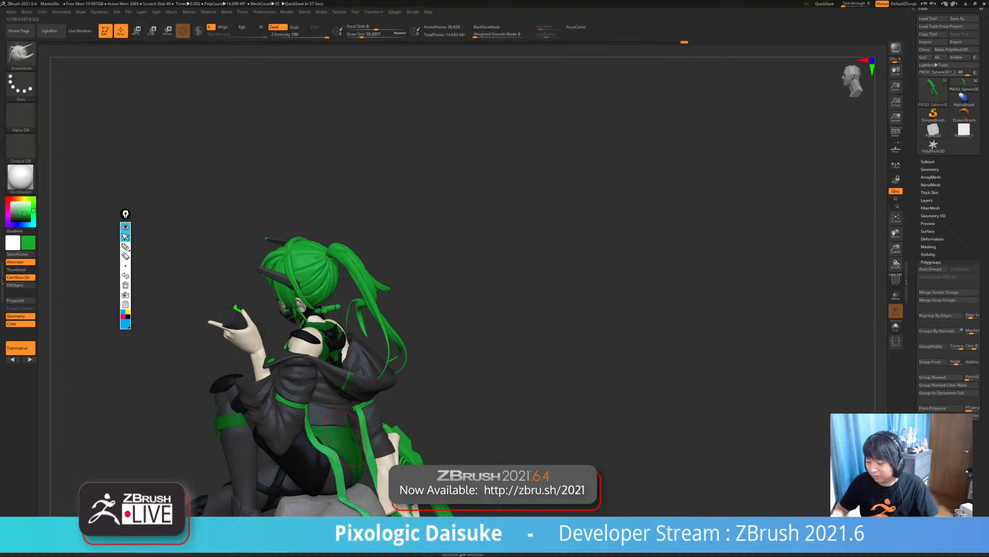
- Sketch two blue curves above the character comparing how a strand end can bend, and erase them
click(125, 246)
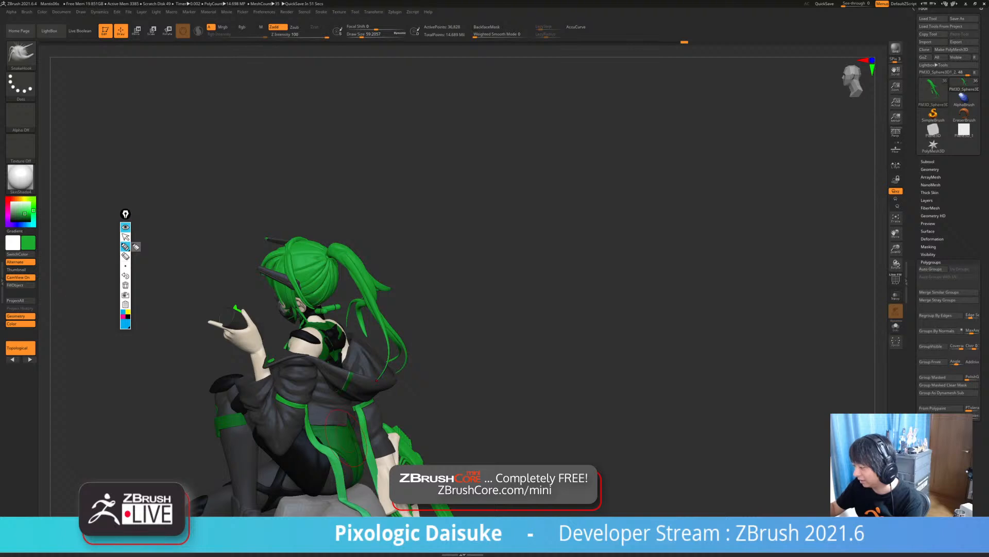
drag(448, 131, 433, 205)
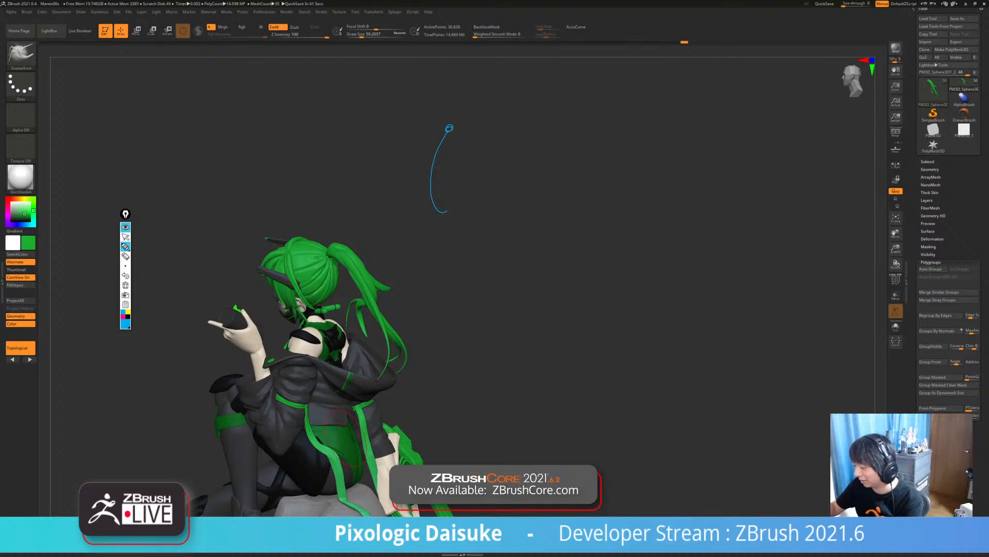
drag(439, 133, 416, 180)
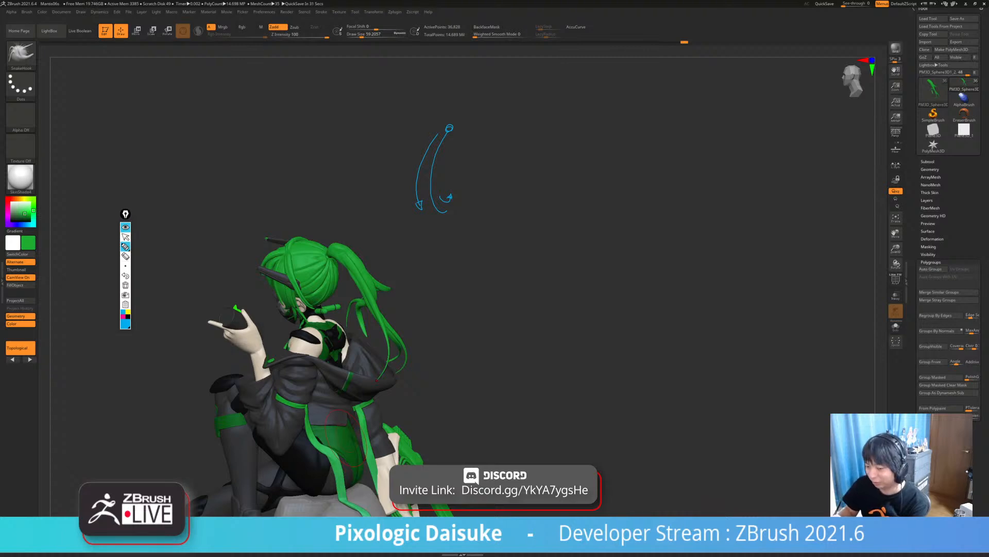
click(125, 256)
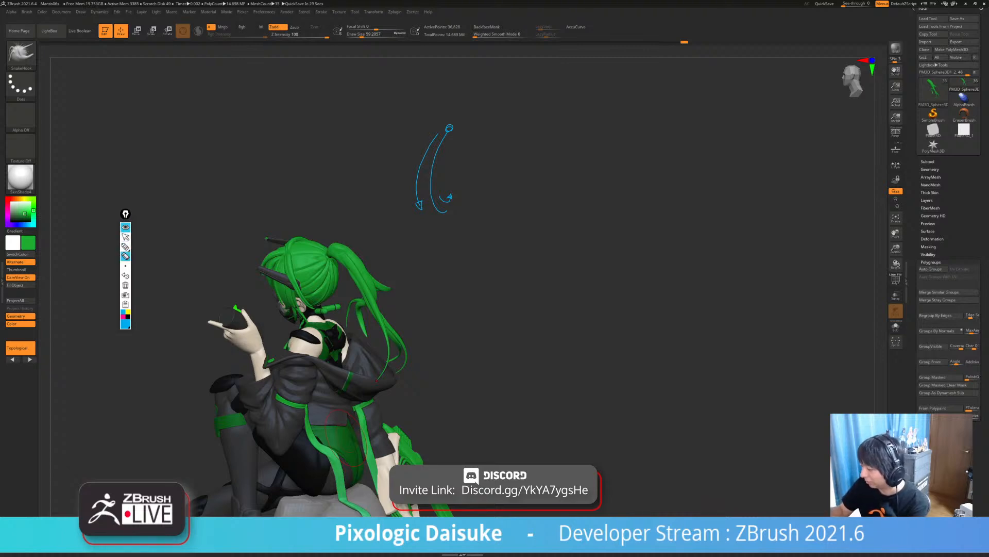
mouse_move(450, 128)
mouse_down()
mouse_move(420, 204)
mouse_move(450, 196)
mouse_up()
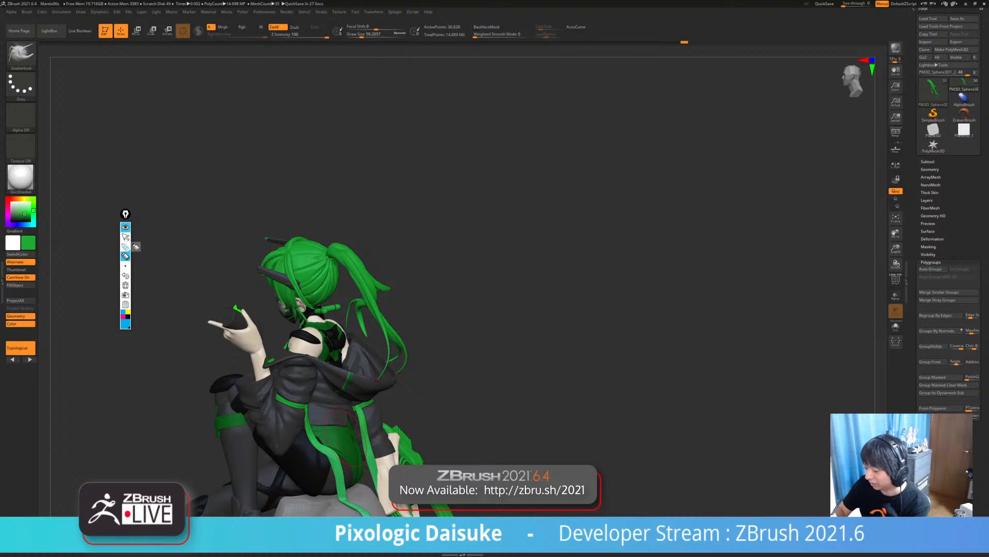
- Sketch a blue C-shaped curve and a spiral beside it above the character, and erase the spiral
click(125, 247)
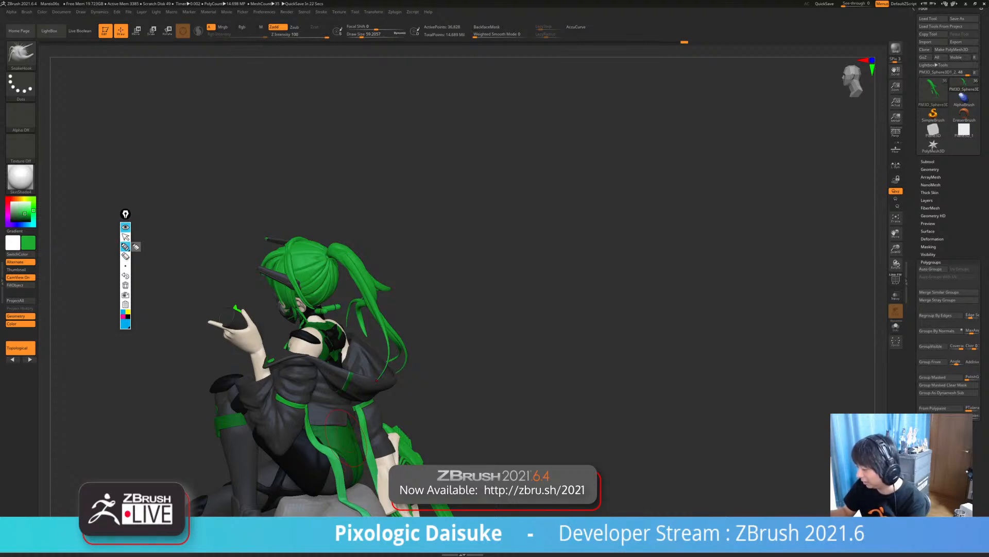
mouse_move(473, 109)
mouse_down()
mouse_move(434, 170)
mouse_move(473, 198)
mouse_up()
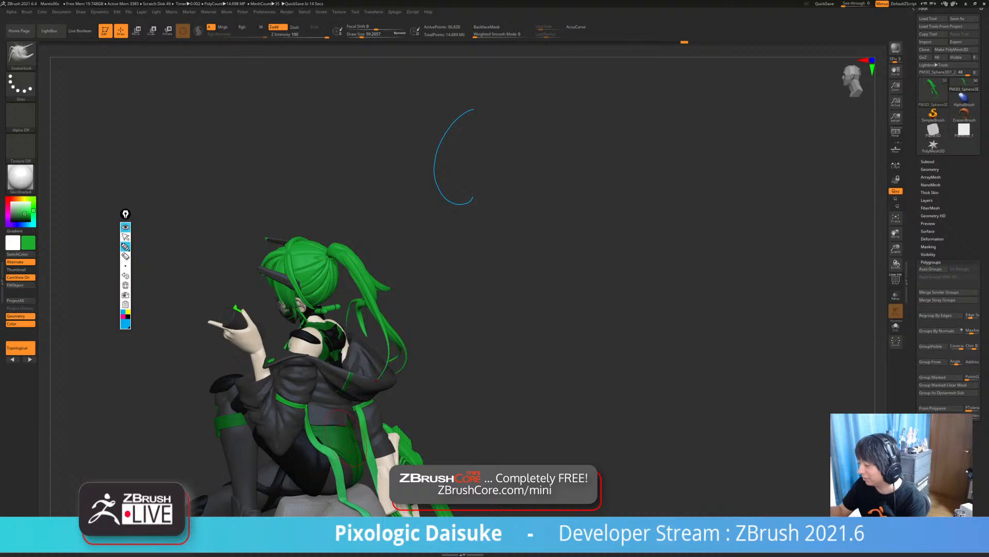
mouse_move(599, 123)
mouse_down()
mouse_move(570, 215)
mouse_move(601, 184)
mouse_move(581, 204)
mouse_up()
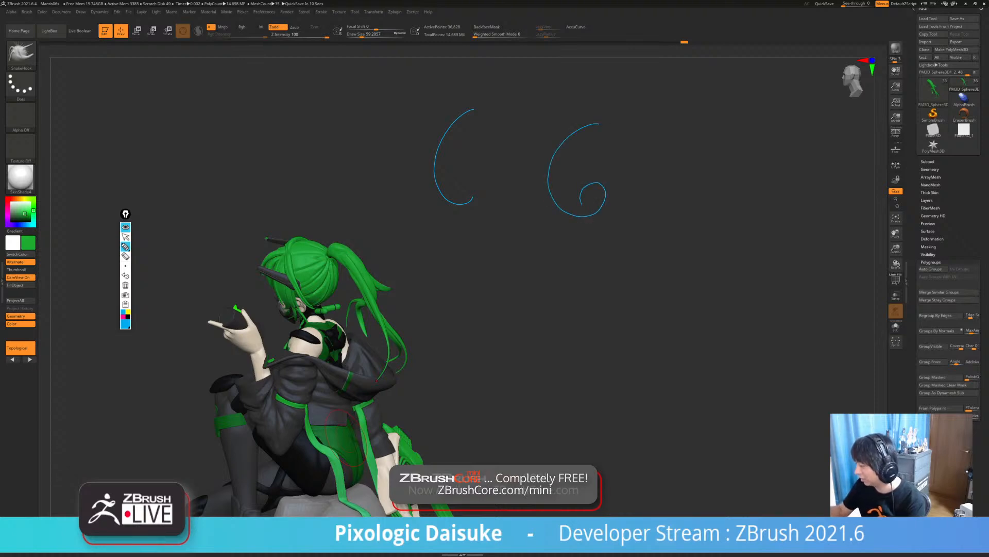
click(125, 256)
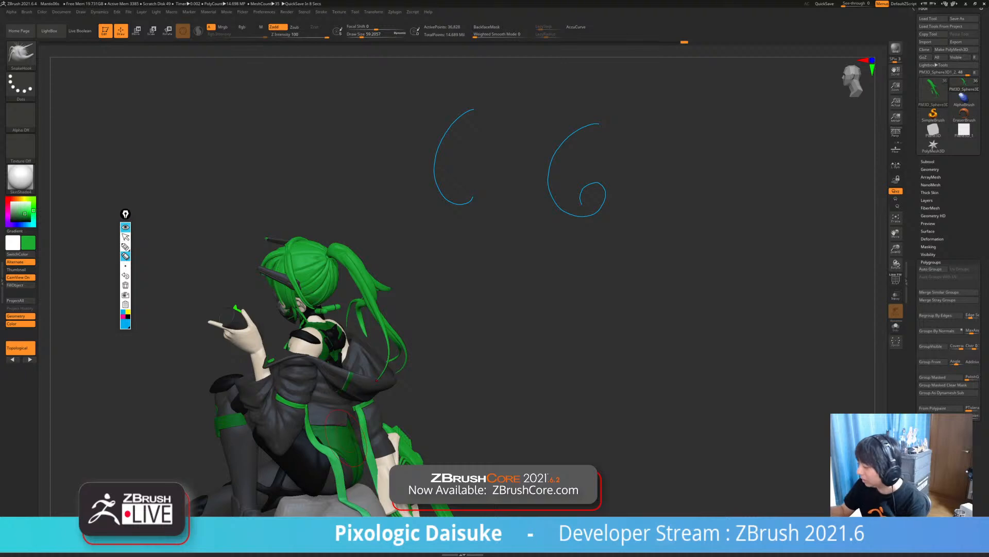
click(126, 246)
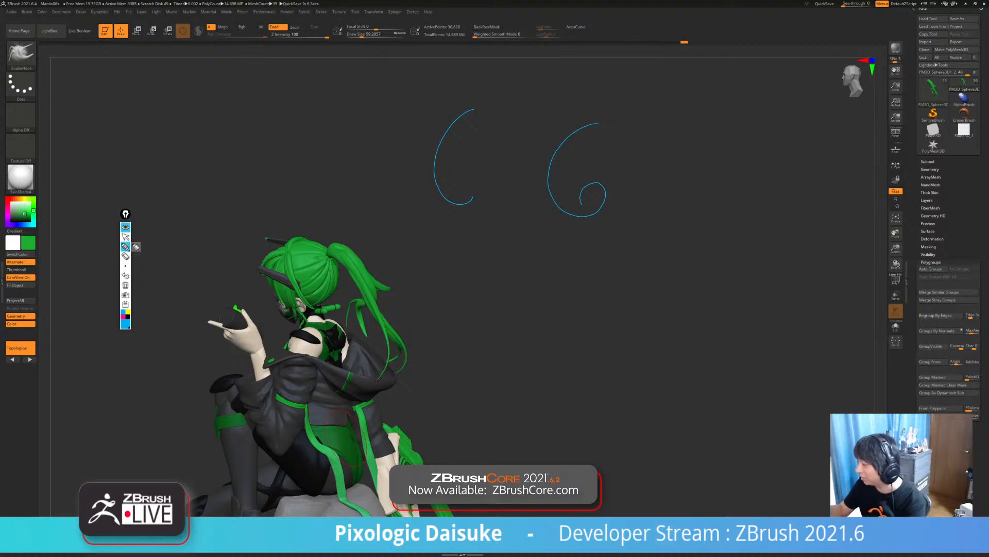
click(125, 256)
click(550, 170)
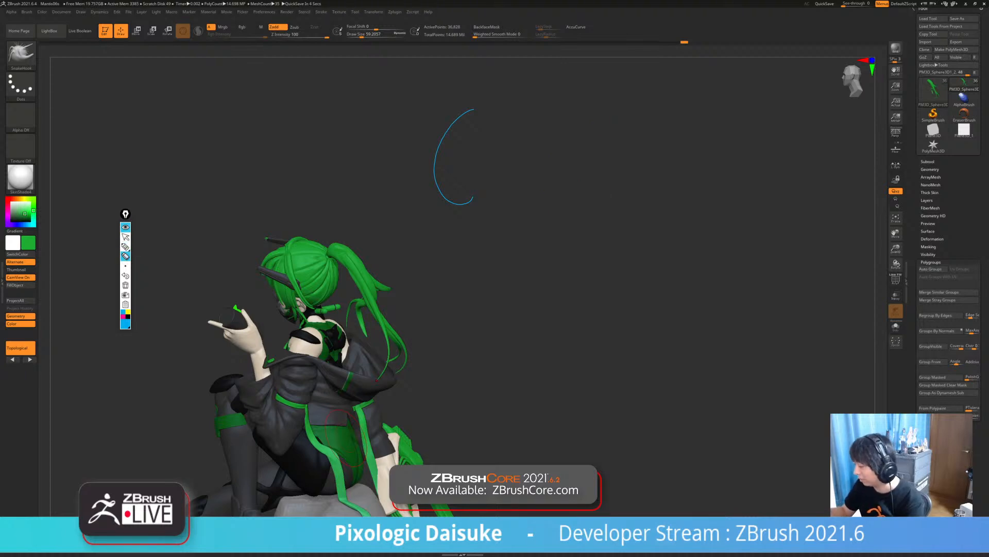
- Sketch two blue spirals above the head, mark their outer arcs in magenta, and clear all the annotations
click(125, 246)
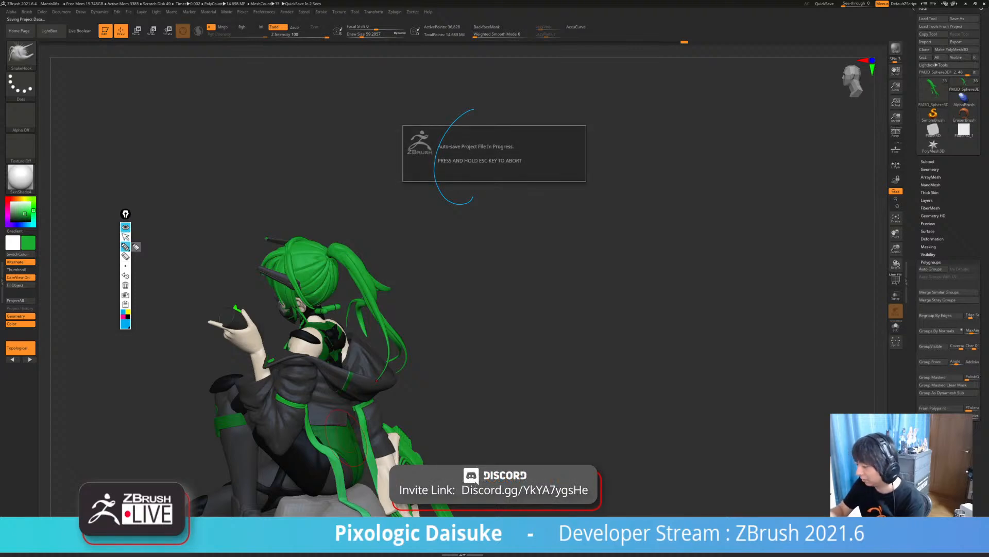
mouse_move(272, 98)
mouse_down()
mouse_move(214, 136)
mouse_move(238, 190)
mouse_move(282, 155)
mouse_move(243, 142)
mouse_move(257, 170)
mouse_up()
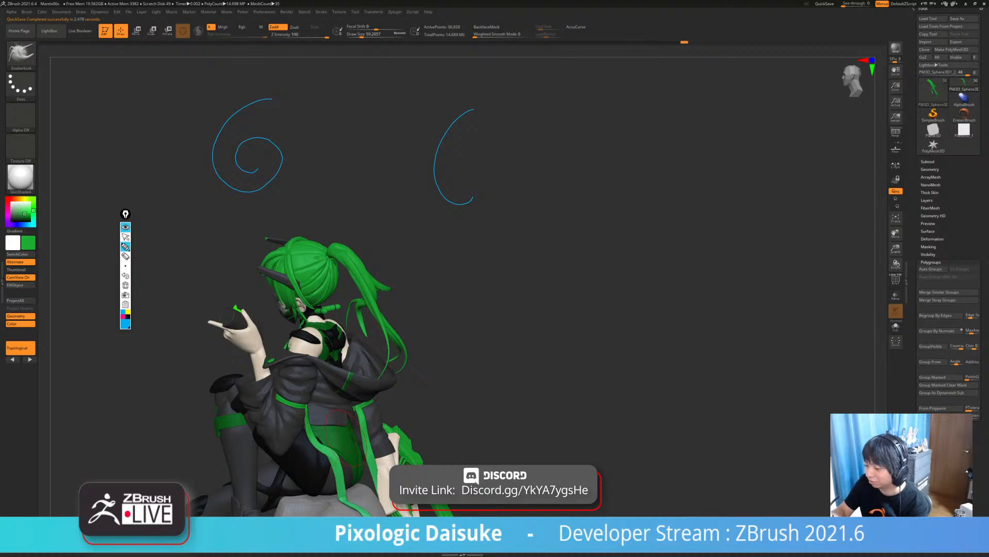
mouse_move(169, 112)
mouse_down()
mouse_move(98, 132)
mouse_move(123, 209)
mouse_move(156, 147)
mouse_move(95, 162)
mouse_move(139, 181)
mouse_move(136, 165)
mouse_up()
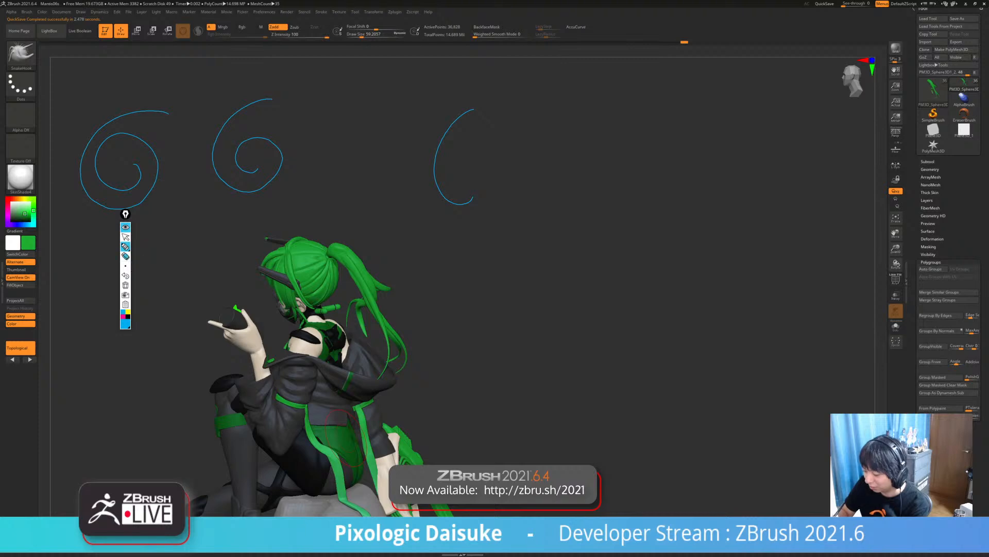
click(123, 316)
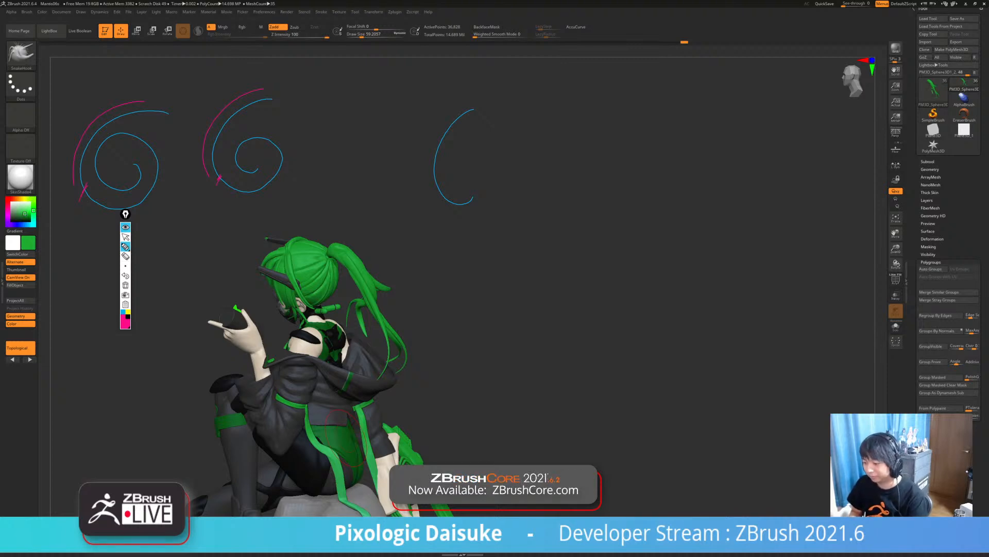
click(125, 285)
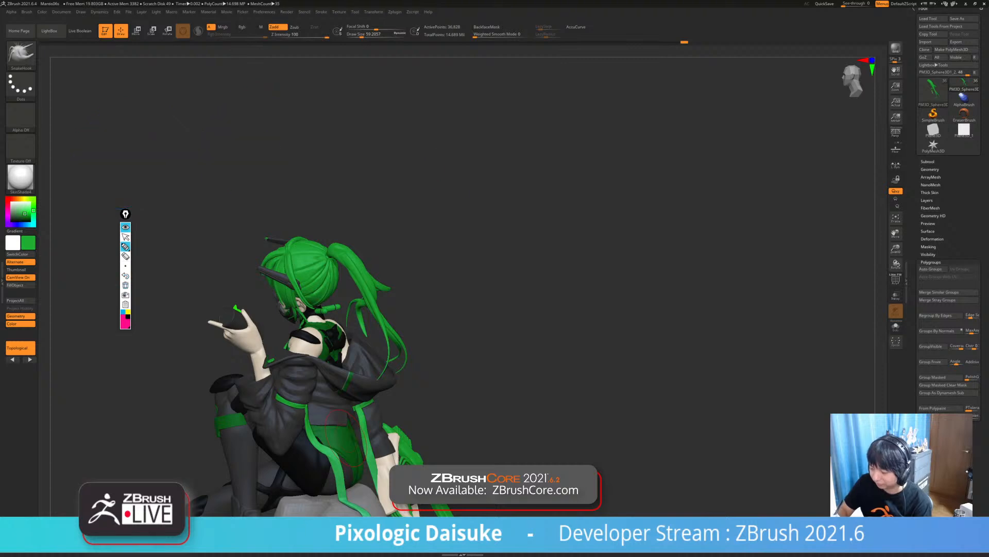
- Sketch magenta flow lines along the ponytail and its branching strand in side view
click(125, 236)
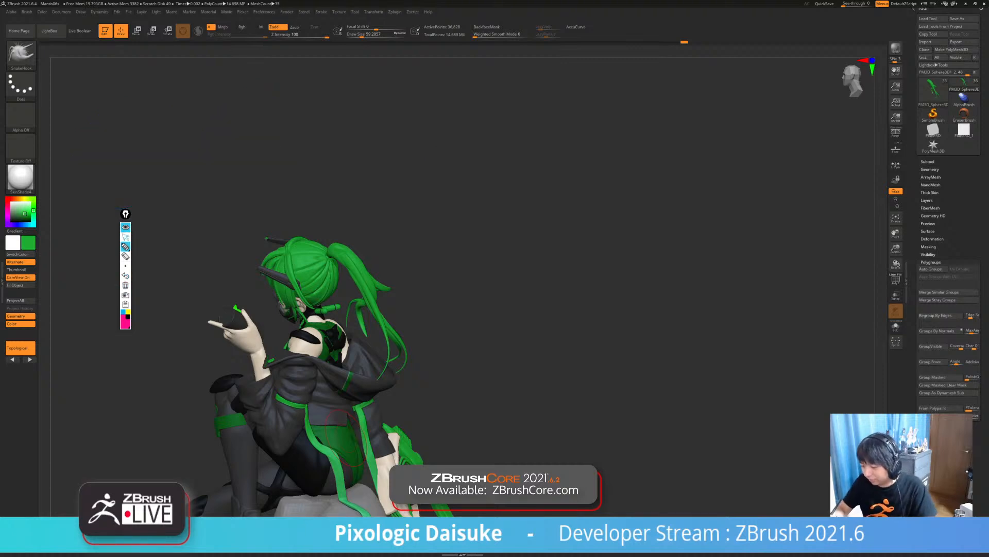
drag(515, 309, 593, 310)
mouse_move(361, 335)
ctrl+right_down()
mouse_move(314, 334)
mouse_move(309, 376)
ctrl+right_up()
right_drag(340, 309, 408, 268)
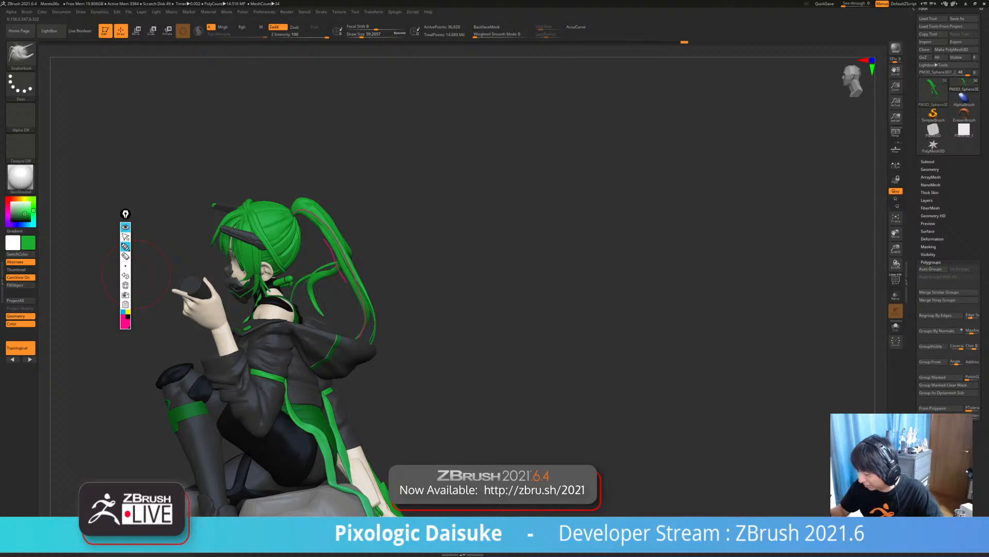
click(126, 236)
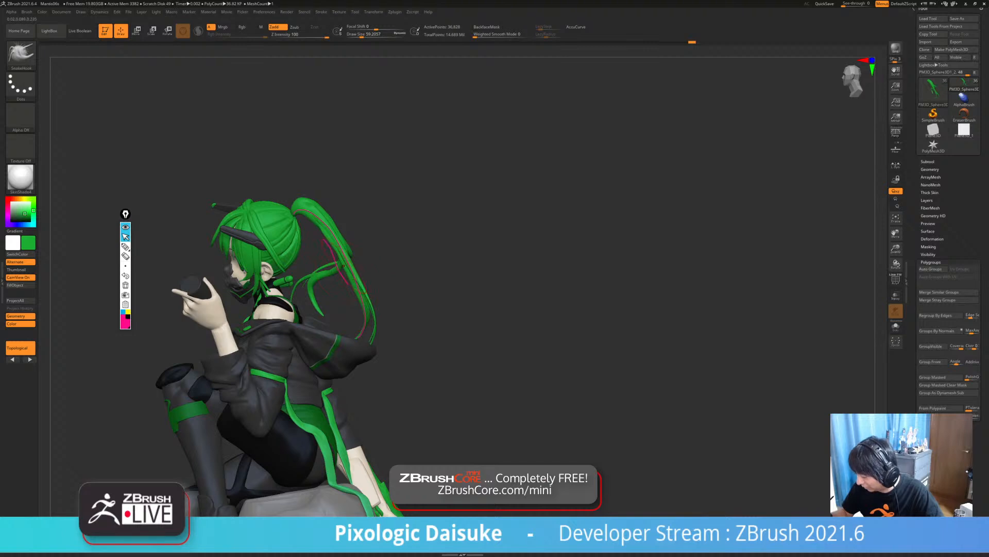
- Turn off topological masking and adjust the ponytail strands along the sketched flow lines from the side
mouse_move(299, 264)
right_down()
mouse_move(344, 265)
mouse_move(310, 258)
right_up()
click(21, 348)
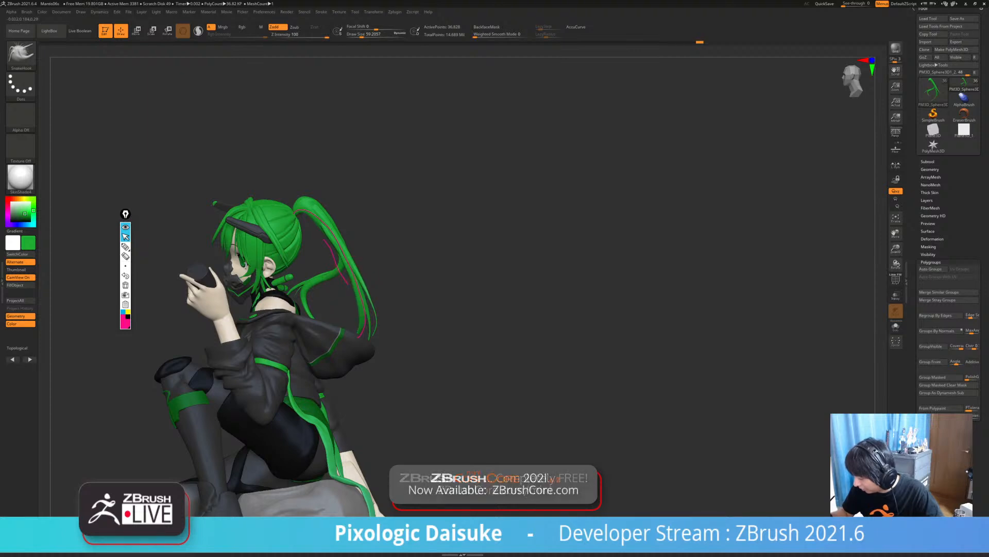
ctrl+right_drag(329, 263, 326, 232)
mouse_move(326, 232)
right_down()
mouse_move(173, 235)
mouse_move(268, 230)
mouse_move(247, 225)
right_up()
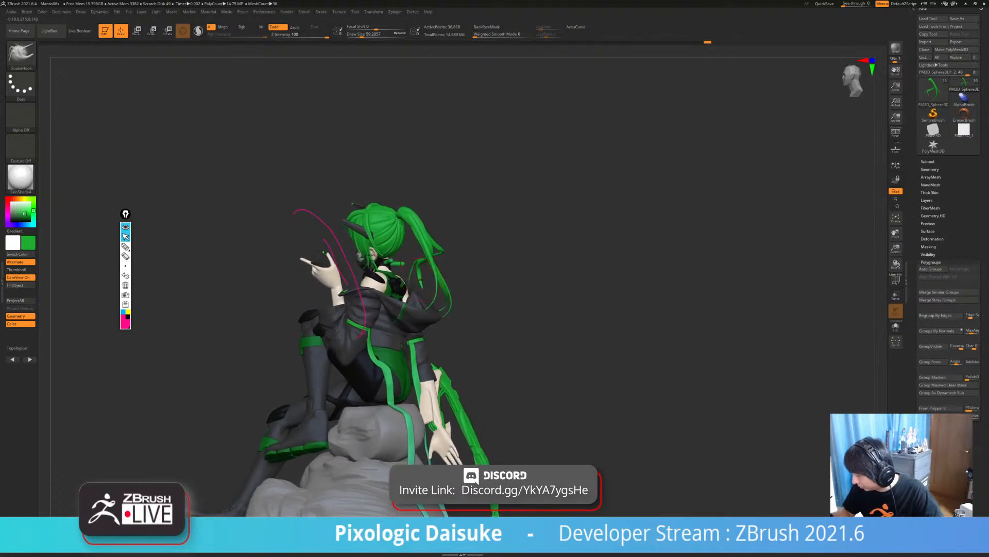
- Refine and smooth the strands splitting from the ponytail's inner side, using a brush size of about 20
ctrl+right_drag(421, 279, 423, 285)
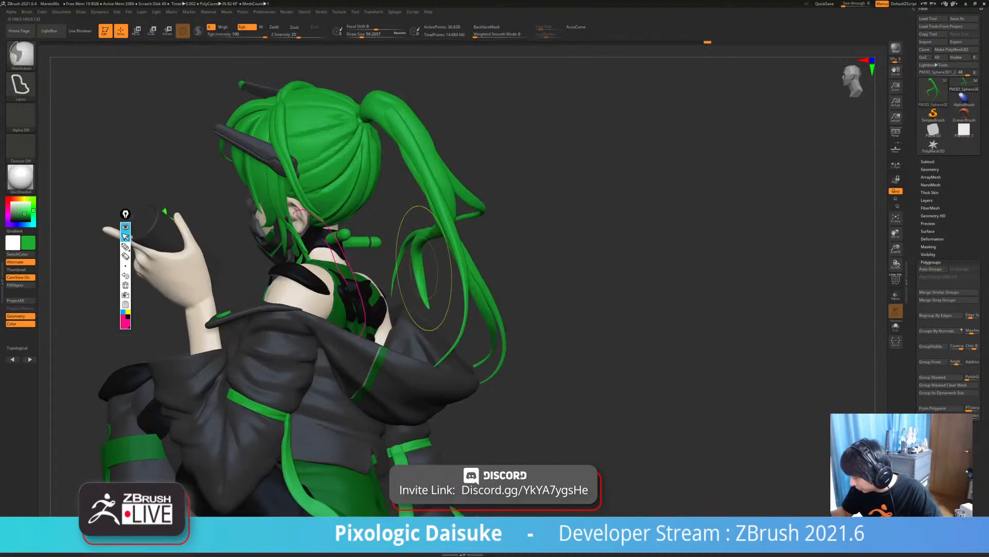
mouse_move(446, 243)
ctrl+right_down()
mouse_move(450, 274)
mouse_move(415, 288)
mouse_move(424, 269)
ctrl+right_up()
click(355, 35)
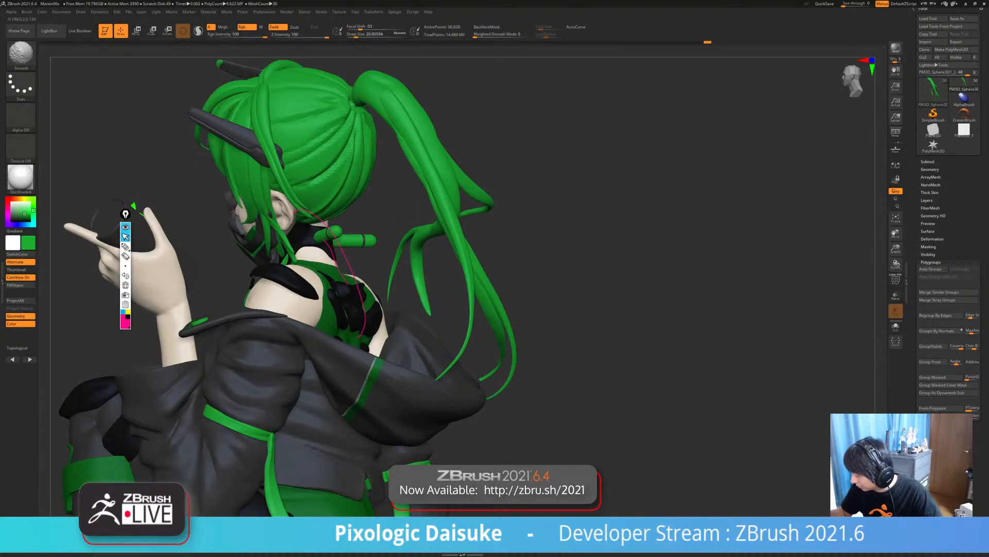
mouse_move(426, 309)
ctrl+right_down()
mouse_move(425, 283)
mouse_move(361, 295)
mouse_move(453, 289)
ctrl+right_up()
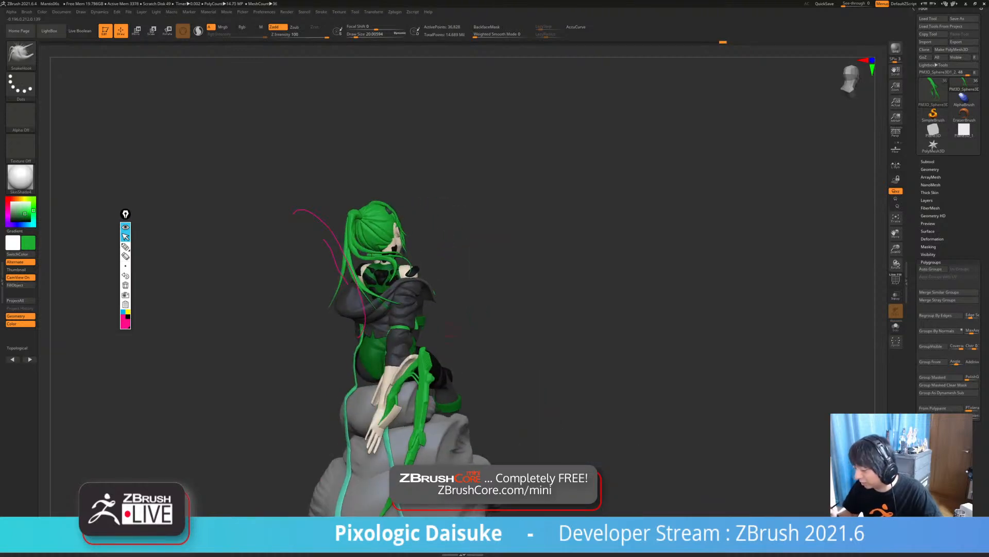
- Reshape the ponytail's outer strands over the hood from behind with SnakeHook, using a brush size of about 84
mouse_move(450, 335)
mouse_down()
mouse_move(340, 332)
mouse_move(456, 335)
mouse_move(361, 332)
mouse_move(438, 361)
mouse_move(446, 338)
mouse_move(345, 327)
mouse_move(458, 343)
mouse_up()
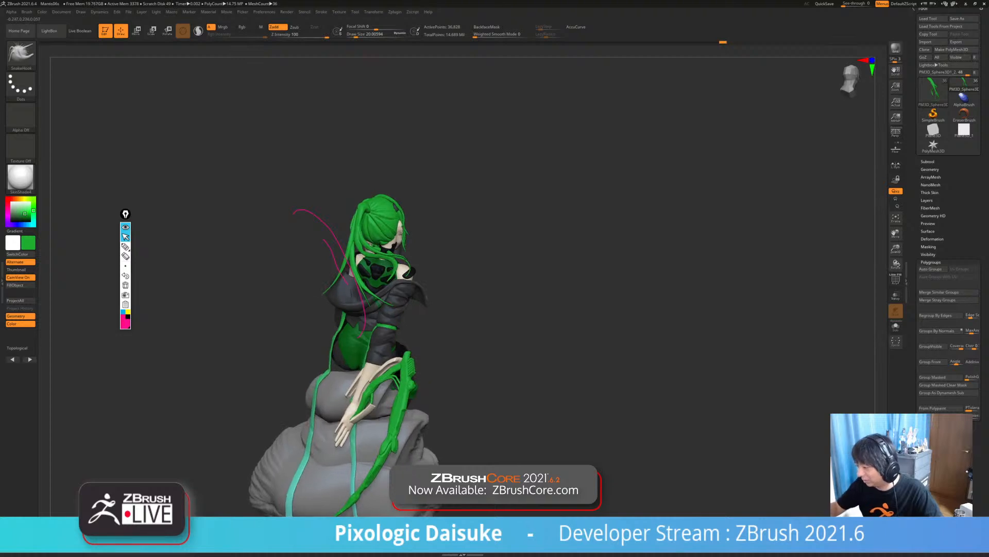
mouse_move(368, 57)
ctrl+right_down()
mouse_move(379, 98)
mouse_move(431, 79)
ctrl+right_up()
click(365, 35)
right_drag(409, 283, 412, 316)
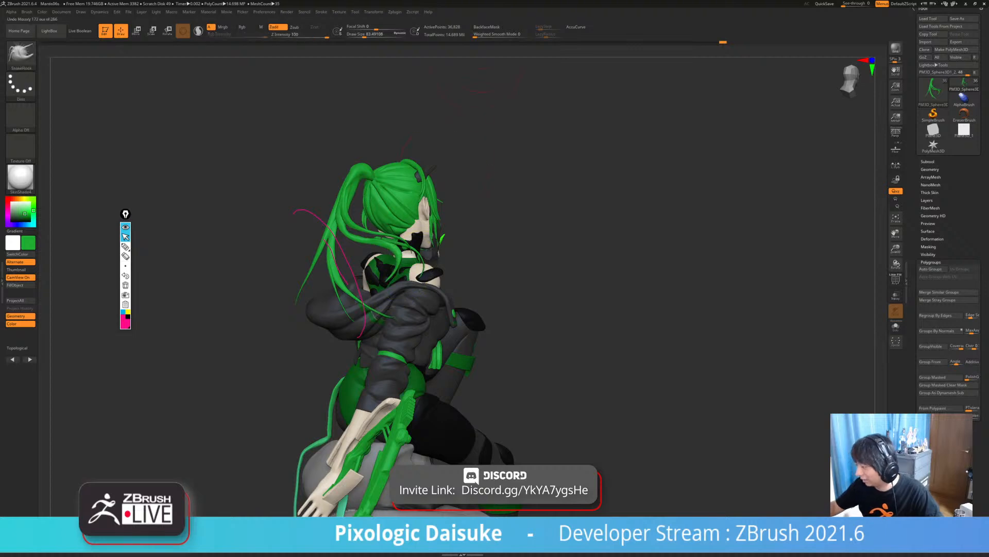
ctrl+right_drag(417, 180, 424, 250)
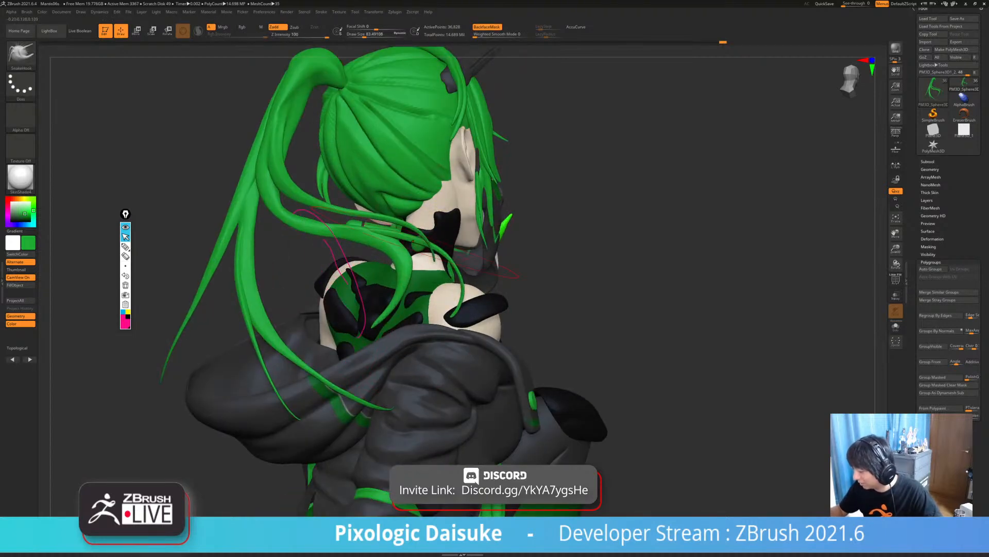
- Clear the flow-line annotations and adjust the long ponytail strands over the hood with a brush size of about 51
click(360, 35)
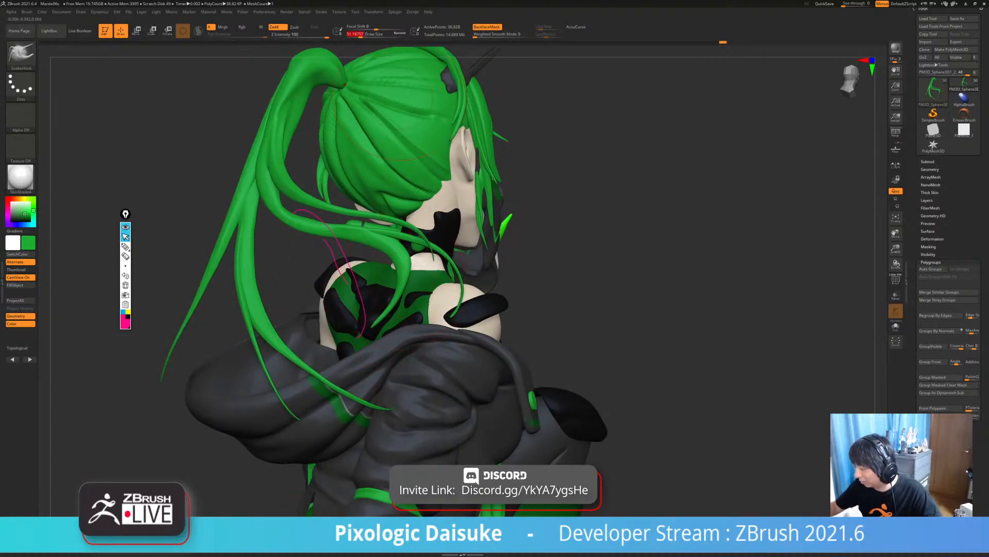
ctrl+right_drag(355, 206, 350, 134)
click(126, 256)
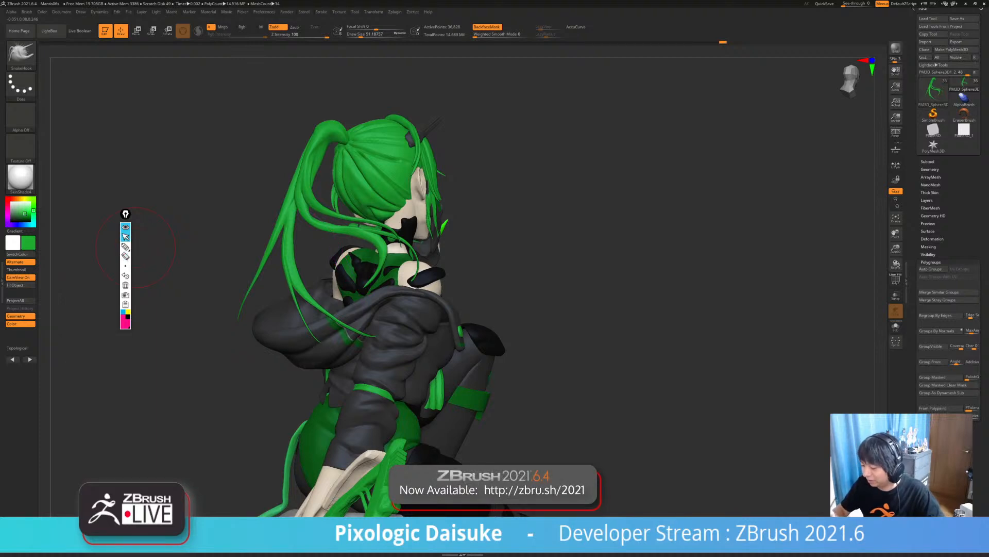
right_drag(330, 227, 370, 283)
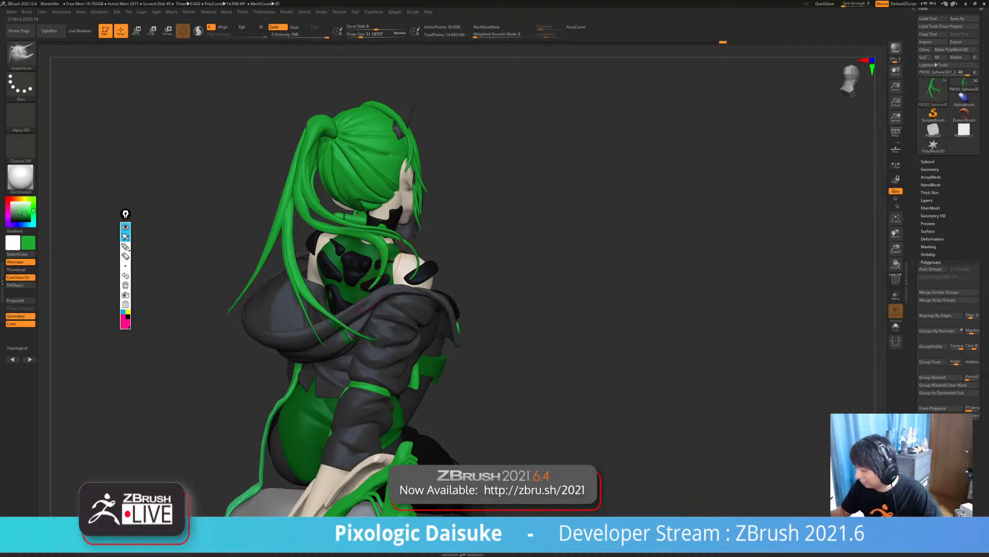
mouse_move(391, 330)
ctrl+right_down()
mouse_move(384, 238)
mouse_move(369, 219)
mouse_move(242, 234)
mouse_move(407, 237)
mouse_move(387, 234)
mouse_move(397, 278)
mouse_move(330, 268)
mouse_move(396, 274)
mouse_move(420, 263)
mouse_move(381, 242)
mouse_move(337, 235)
mouse_move(353, 242)
mouse_move(294, 257)
mouse_move(361, 286)
ctrl+right_up()
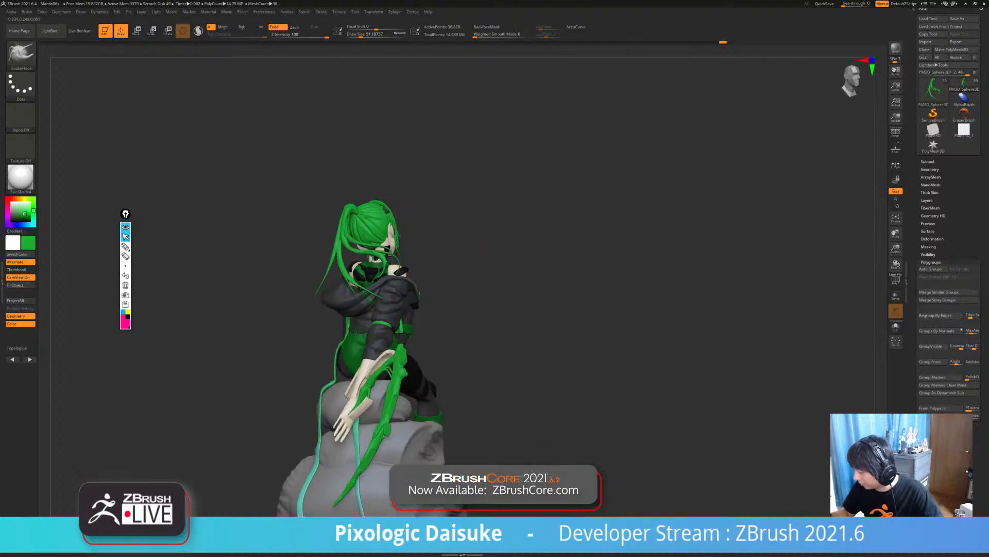
- Isolate the ponytail mesh and hide two of its long hanging strands so the remaining strands are exposed
key(ctrl+shift+s)
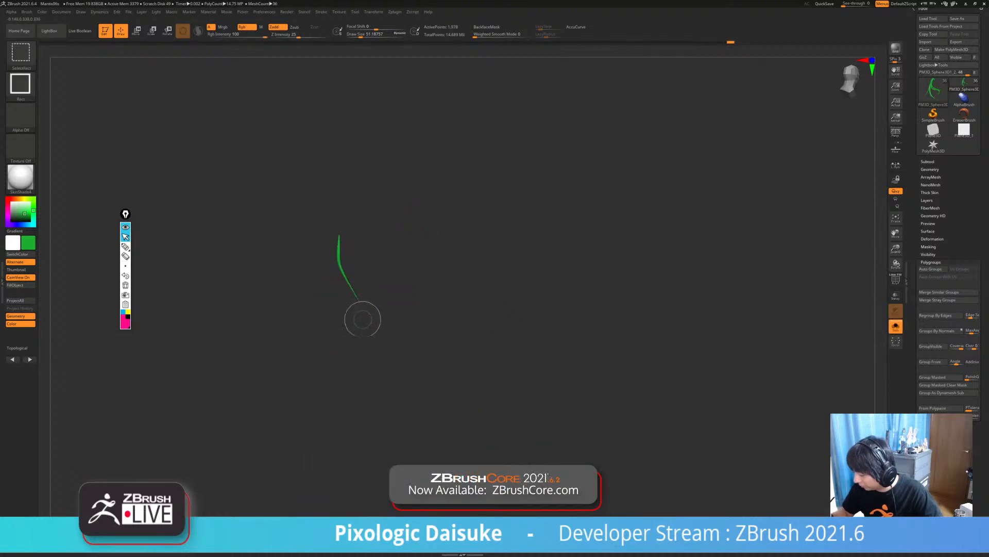
ctrl+right_drag(364, 264, 441, 146)
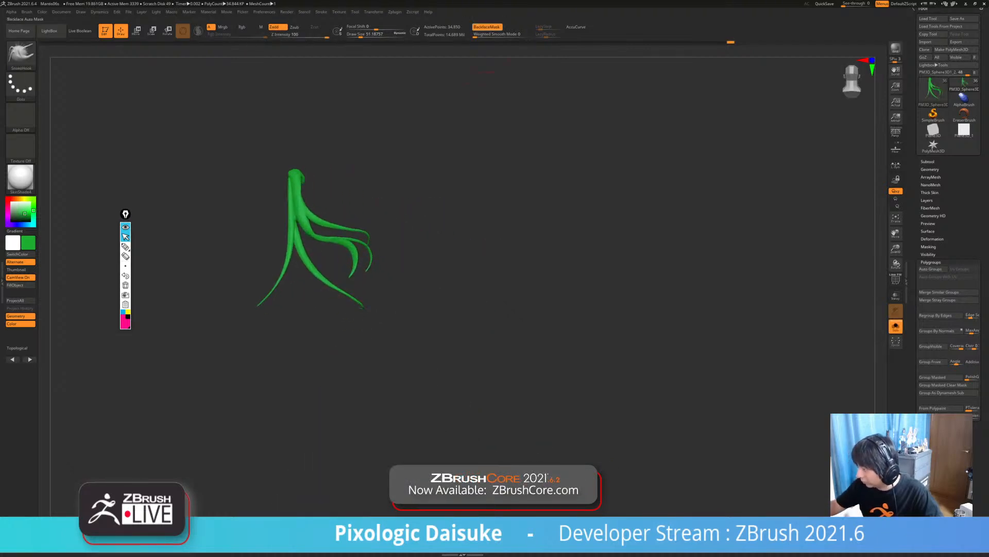
right_drag(308, 269, 336, 258)
ctrl+right_drag(336, 258, 344, 289)
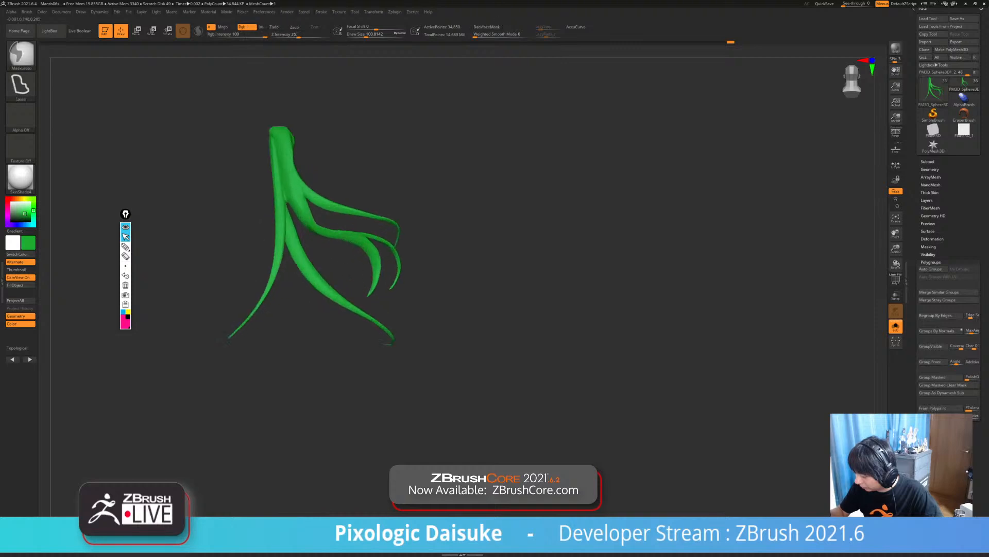
ctrl+shift+click(315, 272)
key(ctrl+z)
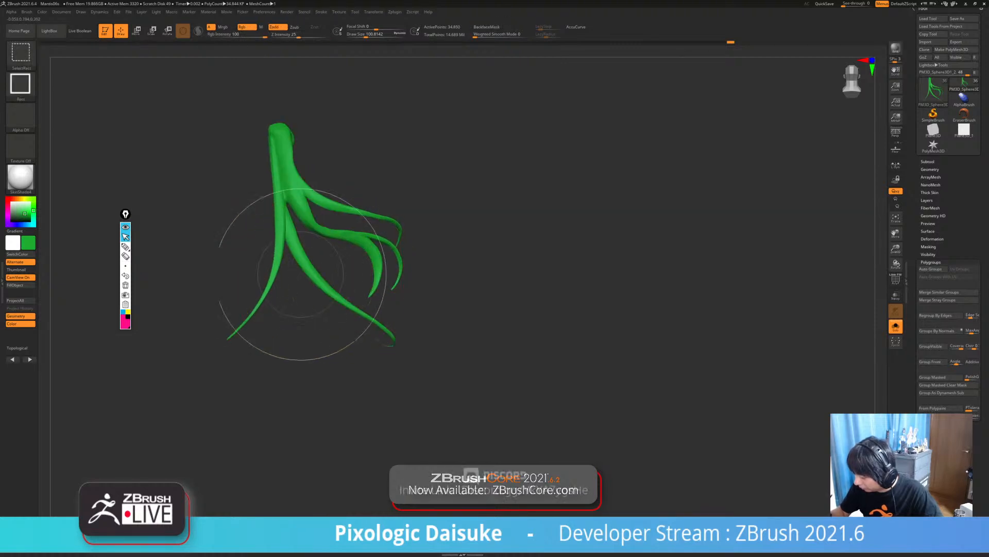
ctrl+shift+click(278, 265)
mouse_move(303, 293)
right_down()
mouse_move(343, 304)
mouse_move(319, 278)
mouse_move(322, 251)
right_up()
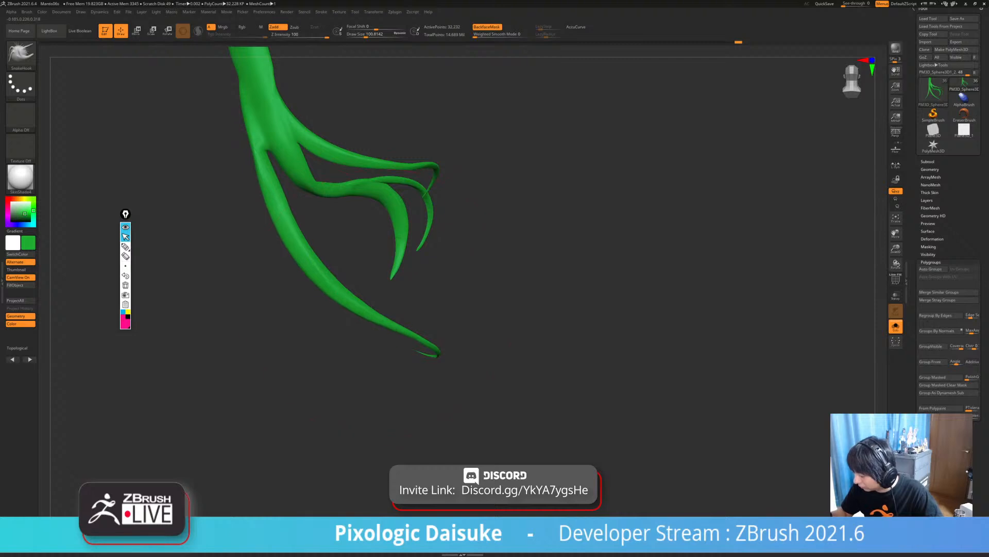
- Adjust the exposed strands curving over the shoulder and back with SnakeHook, reducing the brush size to about 31
right_drag(388, 221, 398, 214)
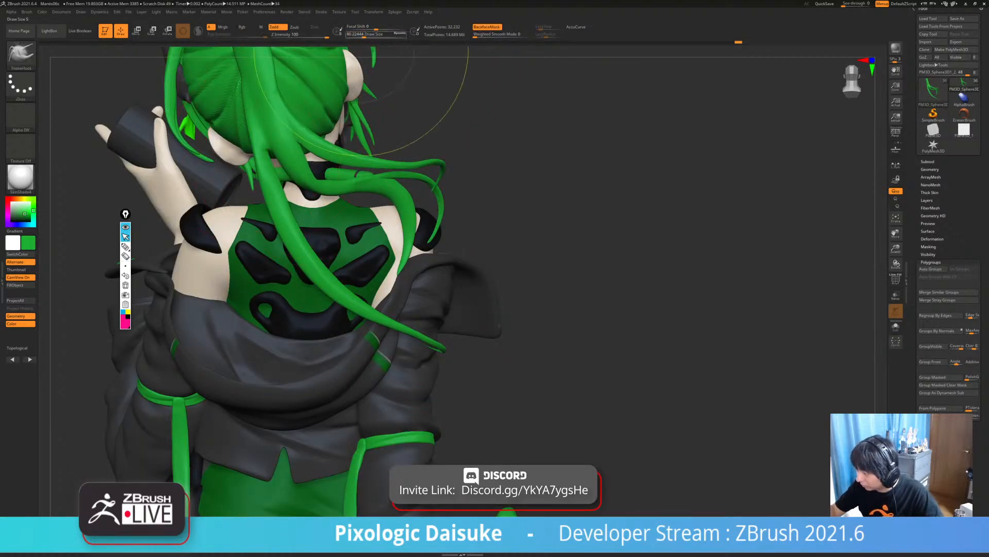
drag(364, 35, 358, 36)
ctrl+right_drag(273, 151, 273, 98)
mouse_move(464, 216)
right_down()
mouse_move(72, 222)
mouse_move(448, 224)
mouse_move(484, 258)
mouse_move(464, 246)
right_up()
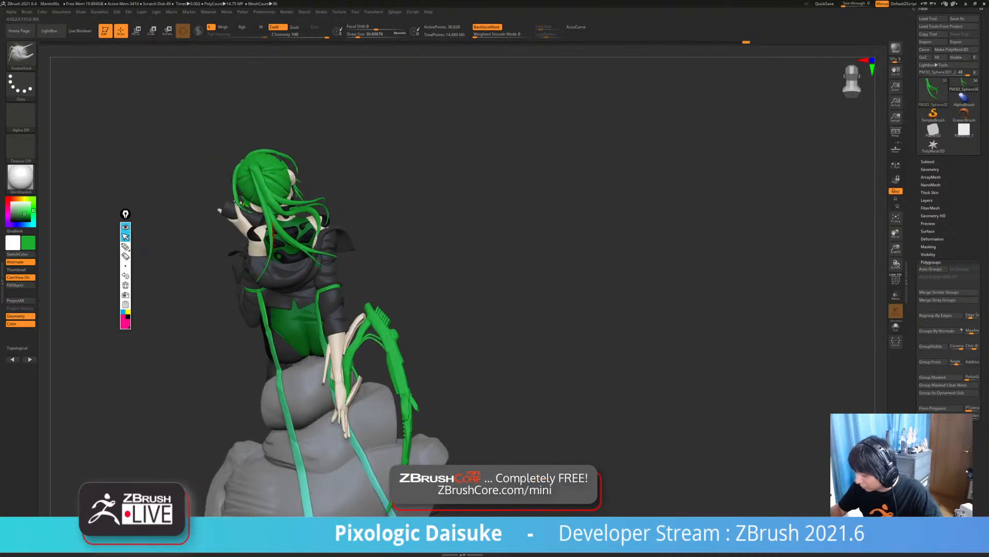
- Turn off backface masking and reshape the ponytail strands from behind with a brush size of about 39
right_drag(261, 171, 260, 139)
click(486, 28)
mouse_move(260, 204)
right_down()
mouse_move(262, 180)
mouse_move(271, 207)
mouse_move(263, 183)
mouse_move(273, 196)
right_up()
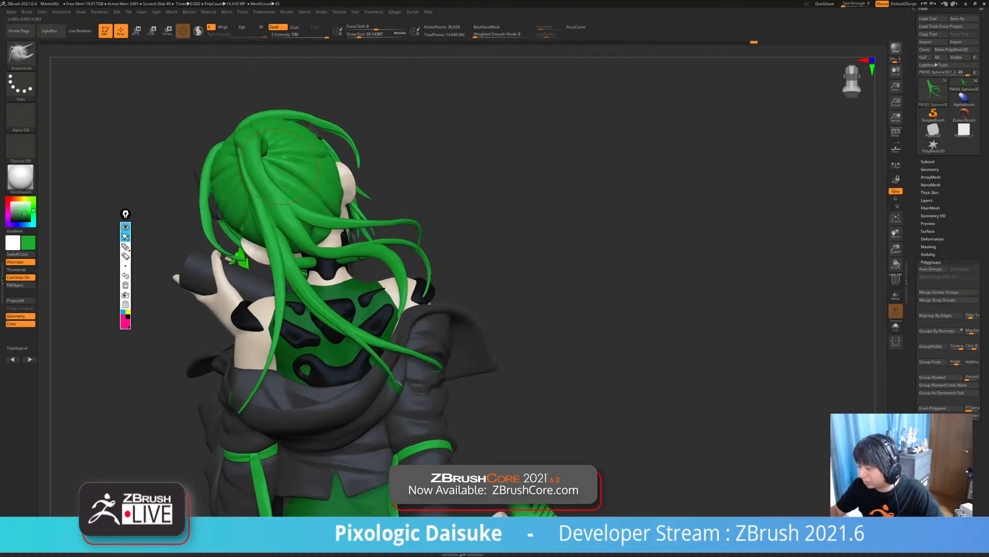
mouse_move(279, 165)
right_down()
mouse_move(221, 175)
mouse_move(222, 155)
mouse_move(238, 161)
mouse_move(229, 171)
right_up()
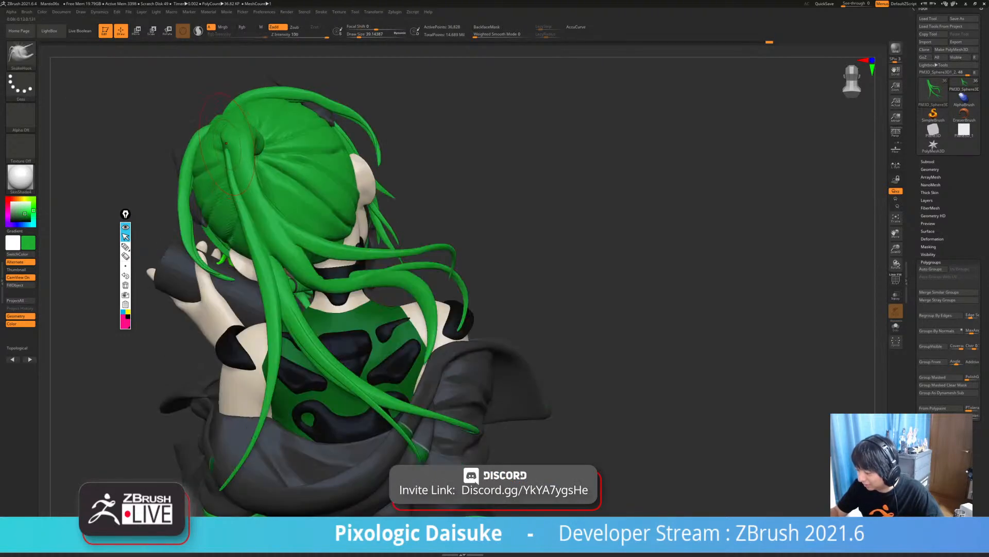
- Refine the ponytail base and the strands fanning over the back with a brush size of about 33
drag(359, 35, 358, 35)
ctrl+right_drag(232, 166, 234, 152)
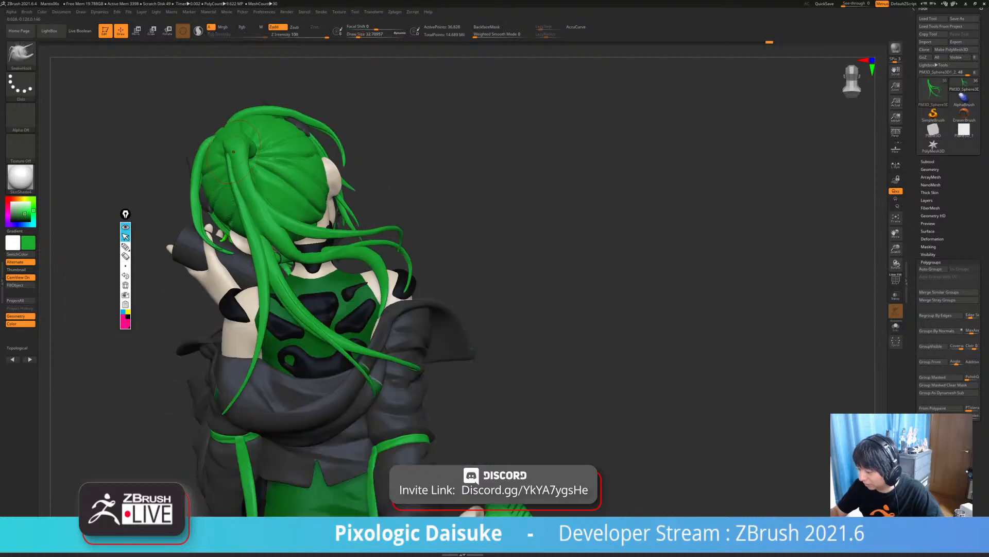
mouse_move(293, 196)
ctrl+right_down()
mouse_move(293, 162)
mouse_move(211, 164)
ctrl+right_up()
right_drag(361, 149, 314, 138)
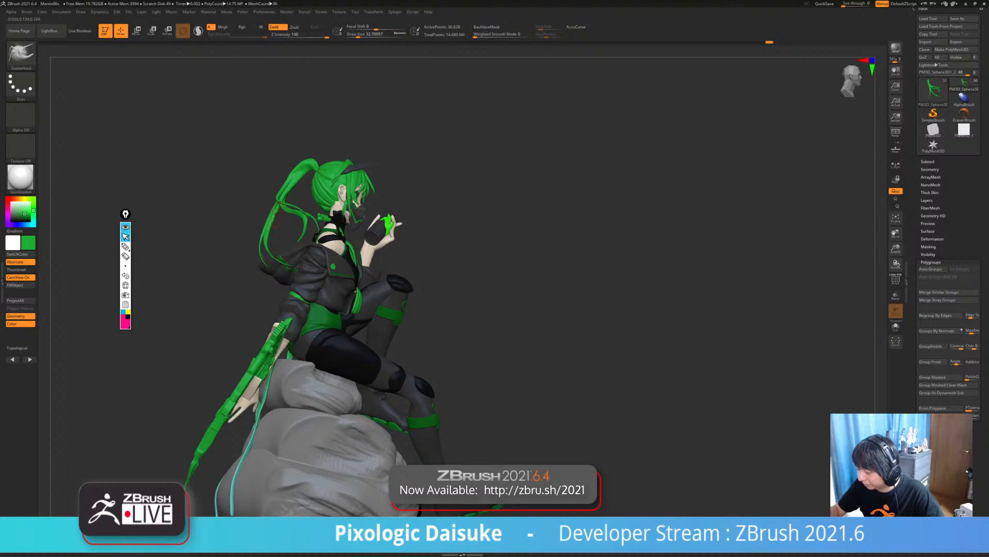
- Make the rock base the active subtool and switch to the ClayBuildup brush for sculpting it
mouse_move(275, 226)
ctrl+right_down()
mouse_move(276, 206)
mouse_move(193, 210)
mouse_move(278, 206)
mouse_move(231, 209)
mouse_move(242, 206)
ctrl+right_up()
mouse_move(397, 351)
ctrl+right_down()
mouse_move(377, 390)
mouse_move(413, 341)
mouse_move(382, 356)
mouse_move(343, 357)
ctrl+right_up()
key(b)
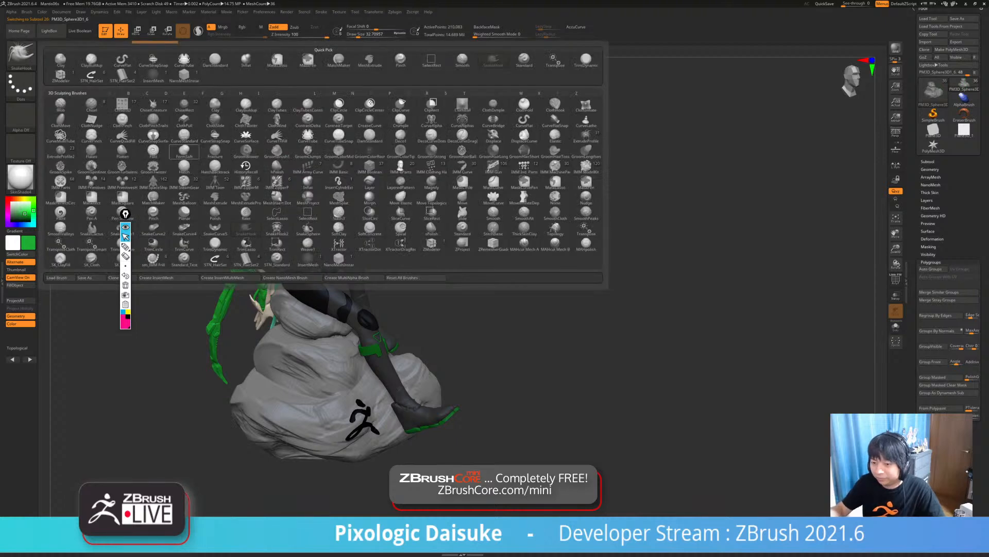
key(c)
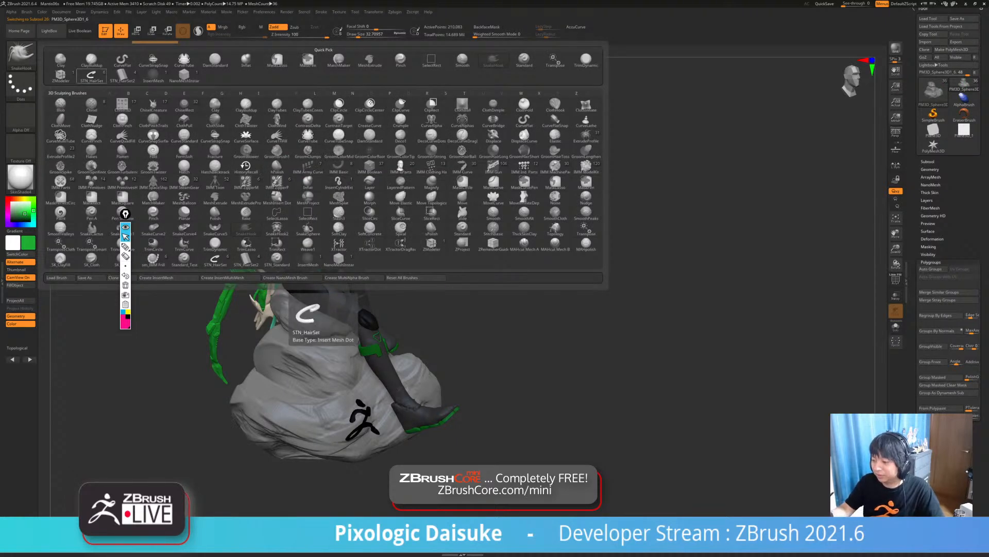
key(b)
right_drag(232, 320, 277, 318)
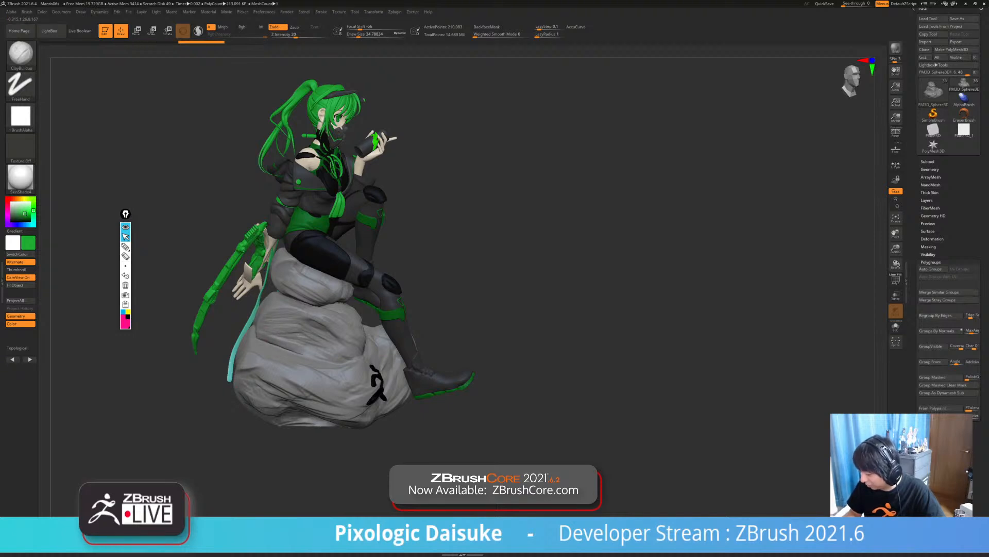
- Build up rock planes and creases on the base's side below the legs, using brush sizes of about 35 to 74
right_drag(347, 129, 352, 192)
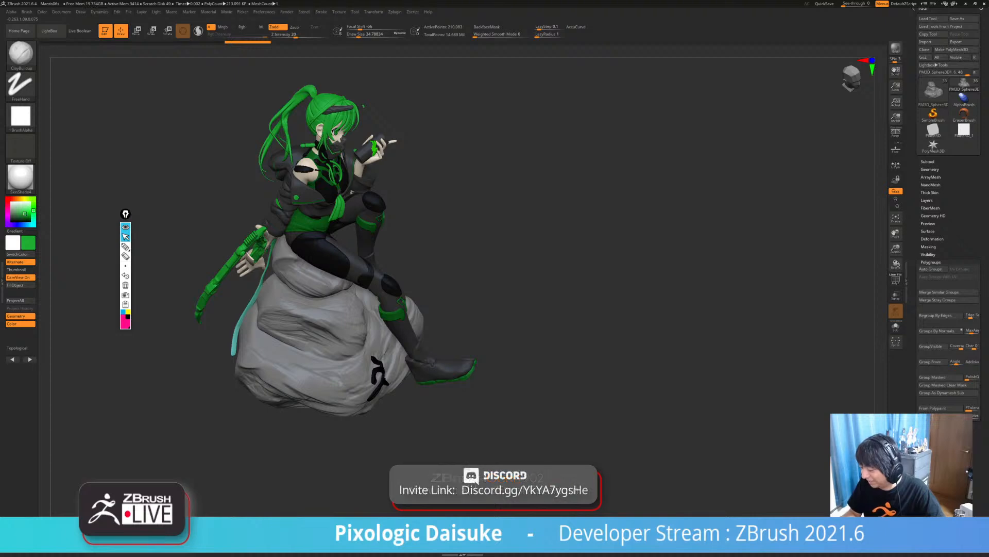
mouse_move(361, 154)
right_down()
mouse_move(288, 160)
mouse_move(320, 137)
mouse_move(291, 152)
mouse_move(309, 141)
right_up()
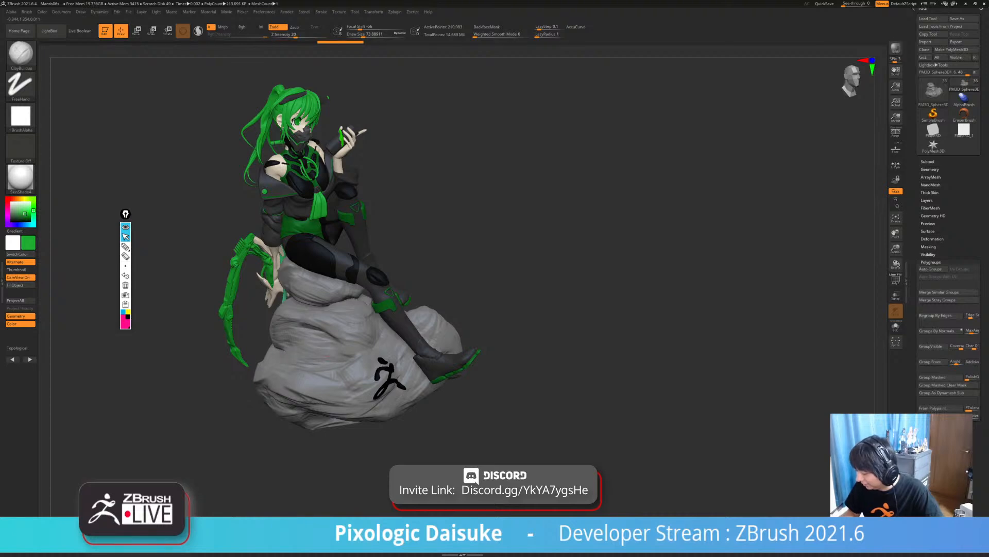
right_drag(309, 149, 379, 155)
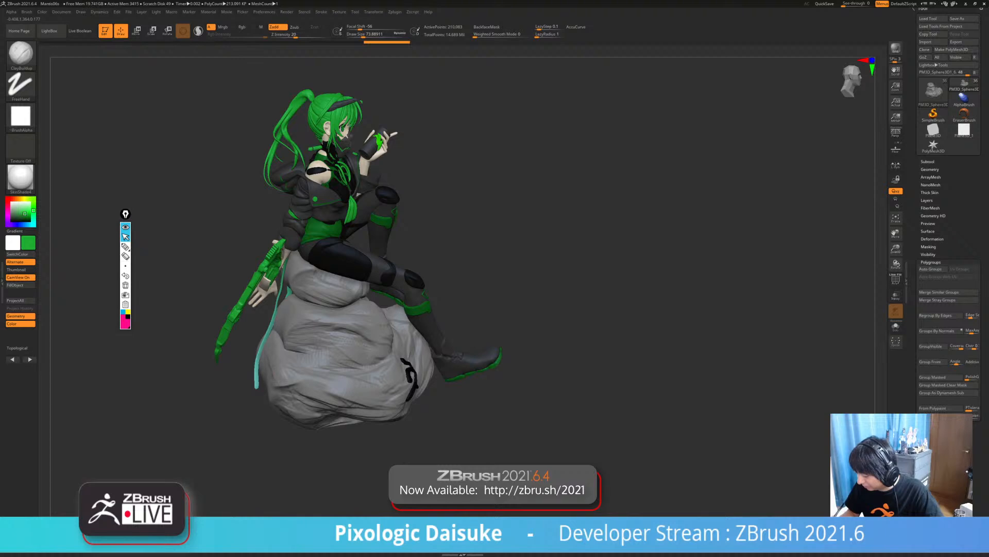
ctrl+right_drag(304, 358, 330, 258)
mouse_move(397, 206)
right_down()
mouse_move(350, 197)
mouse_move(384, 200)
mouse_move(374, 288)
mouse_move(394, 322)
right_up()
drag(364, 35, 360, 35)
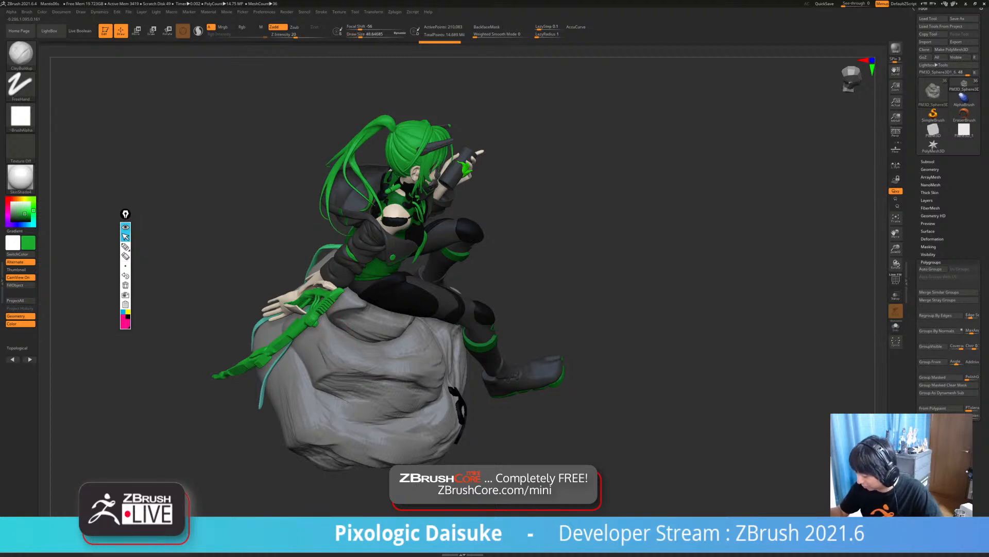
- Sculpt layered rock planes and creases across the back of the base with ClayBuildup at about size 49
right_drag(361, 257, 308, 401)
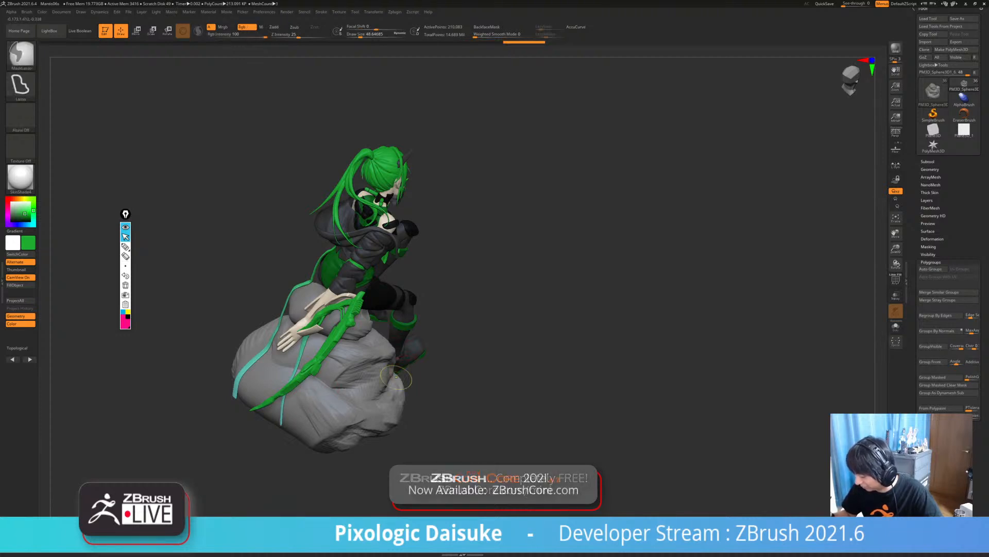
right_drag(394, 346, 334, 340)
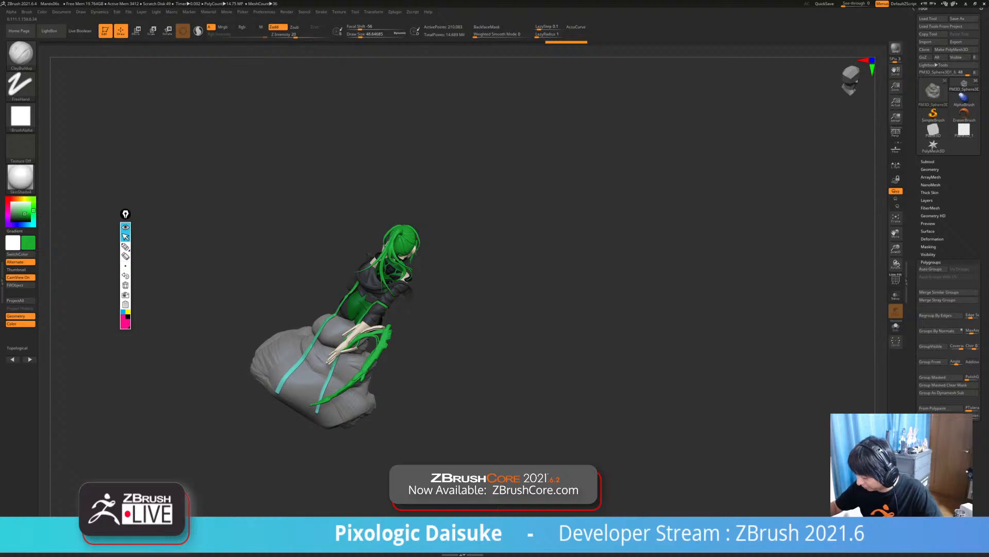
right_drag(340, 386, 326, 362)
right_drag(350, 314, 366, 361)
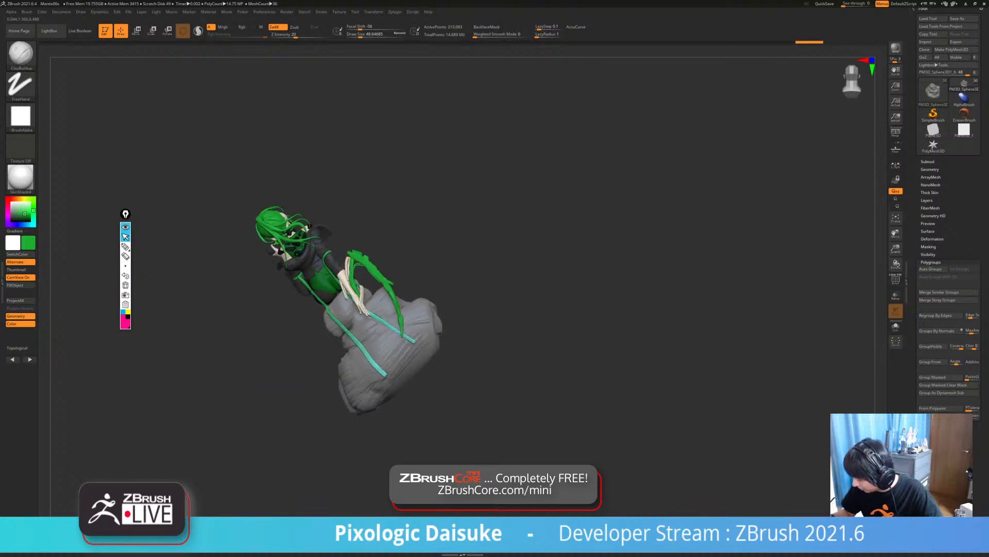
right_drag(380, 366, 392, 347)
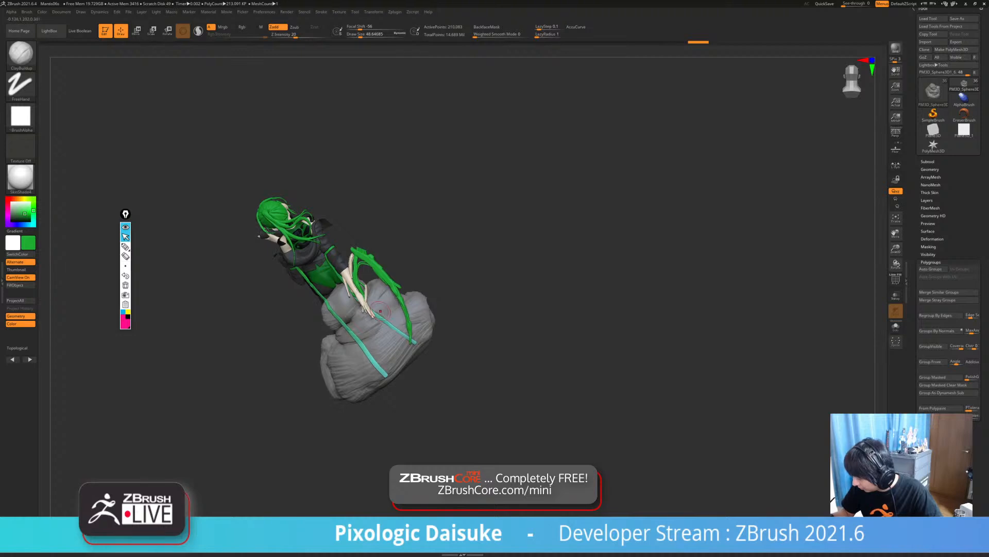
right_drag(392, 309, 257, 233)
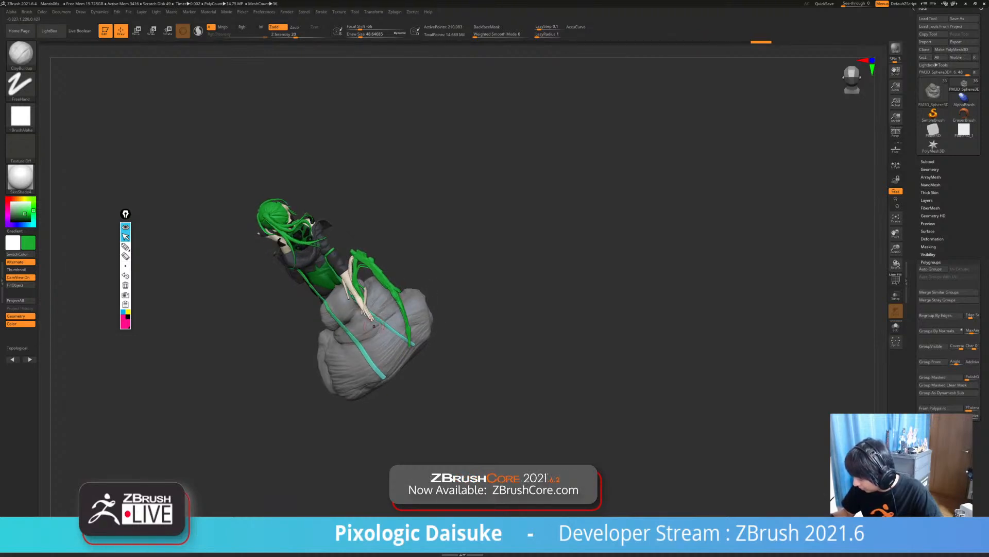
mouse_move(374, 325)
right_down()
mouse_move(348, 281)
mouse_move(372, 289)
mouse_move(415, 273)
mouse_move(346, 327)
mouse_move(393, 299)
mouse_move(382, 288)
mouse_move(382, 322)
right_up()
- Sculpt the rock base's front boulder beside the foot and its far side, finishing with a brush size of about 33
mouse_move(309, 304)
right_down()
mouse_move(300, 319)
mouse_move(323, 335)
right_up()
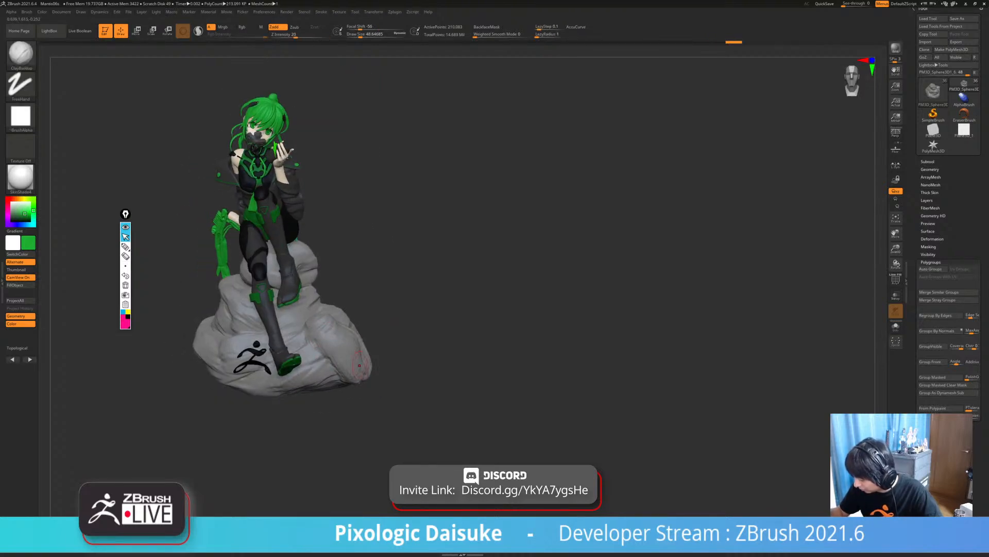
right_drag(359, 365, 384, 364)
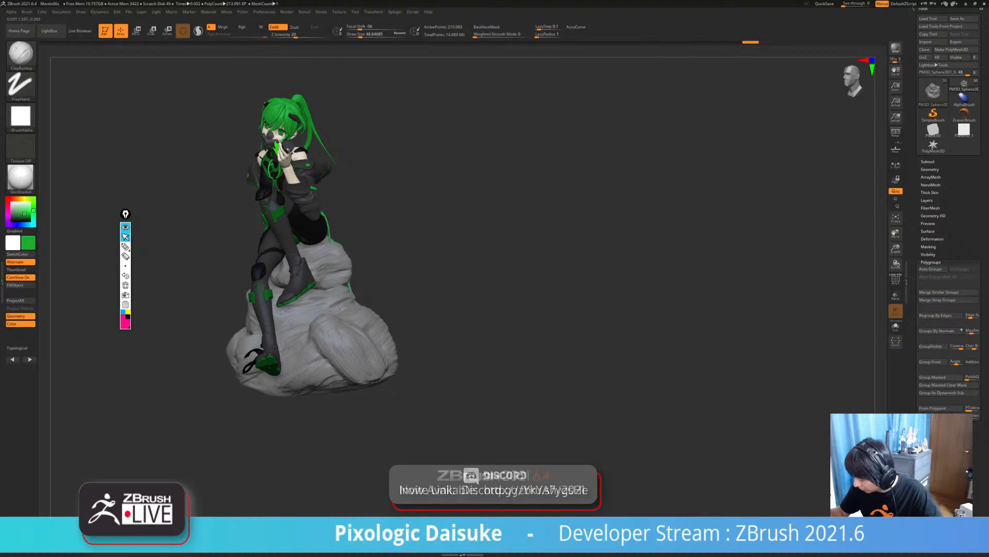
mouse_move(335, 351)
right_down()
mouse_move(362, 352)
mouse_move(333, 351)
right_up()
right_drag(377, 355, 316, 350)
right_drag(407, 330, 361, 368)
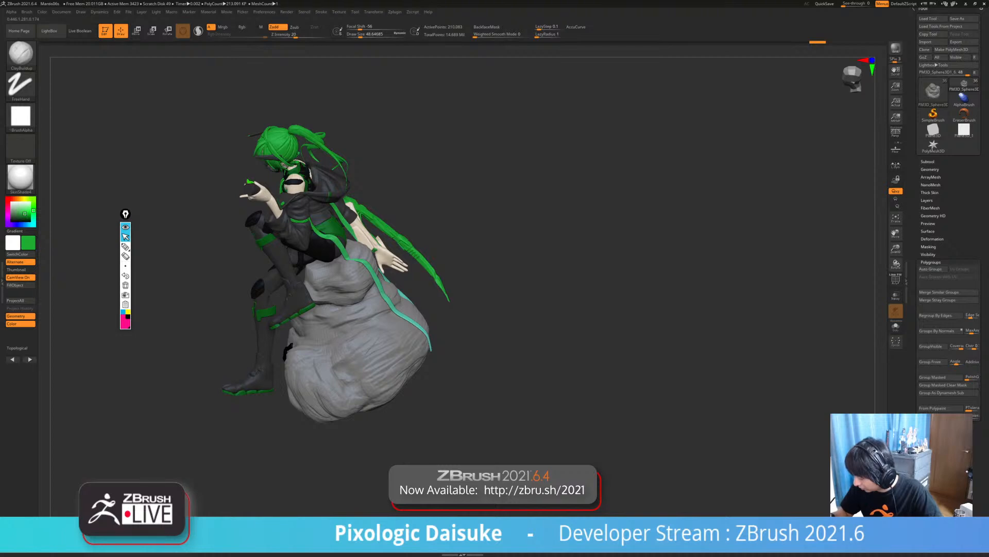
mouse_move(394, 338)
right_down()
mouse_move(377, 338)
mouse_move(394, 322)
mouse_move(386, 268)
mouse_move(385, 312)
mouse_move(384, 283)
mouse_move(416, 318)
mouse_move(476, 337)
mouse_move(445, 368)
mouse_move(406, 382)
right_up()
click(358, 35)
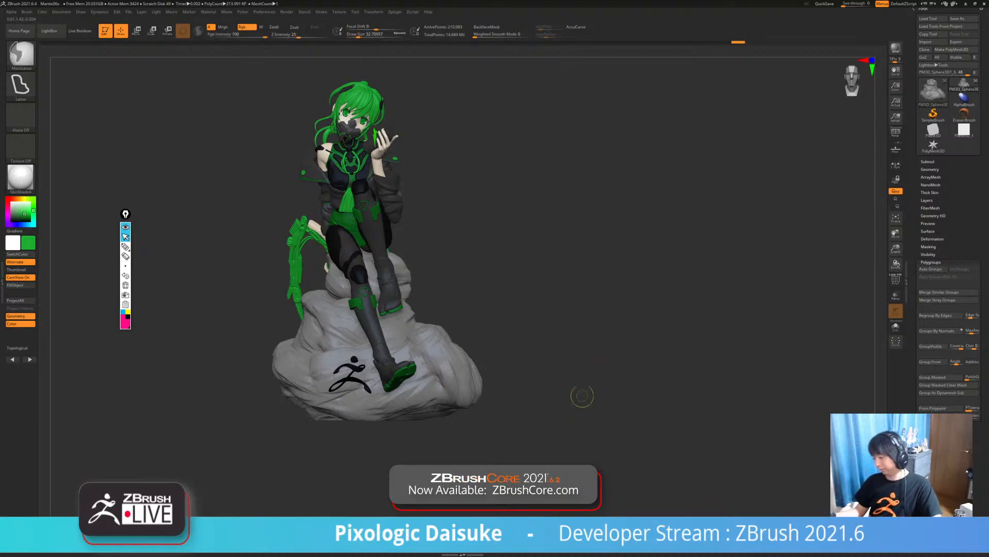
ctrl+right_drag(578, 387, 570, 430)
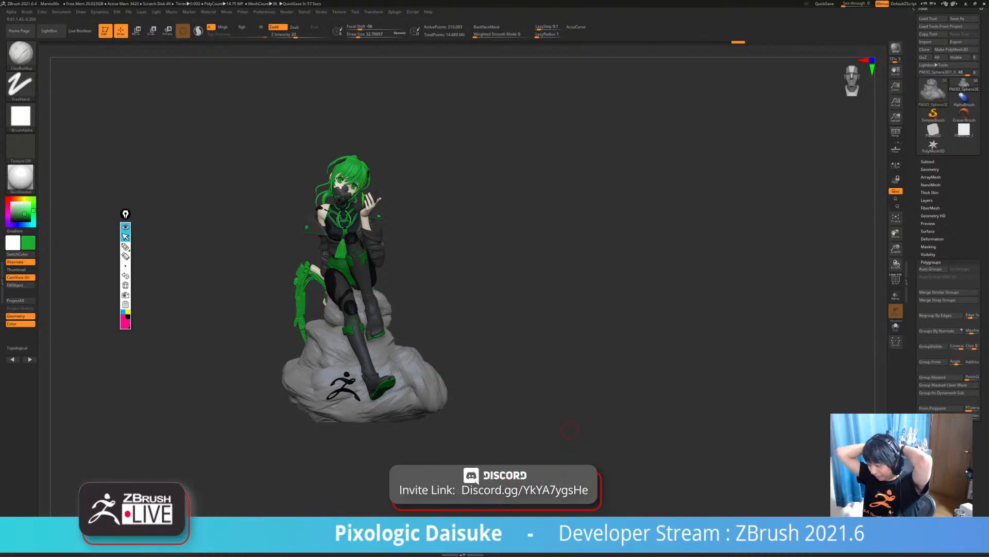
- Carve creases between the rock planes below the bent knee and above the logo with DamStandard at about size 33
mouse_move(573, 430)
right_down()
mouse_move(456, 432)
mouse_move(587, 434)
mouse_move(575, 437)
right_up()
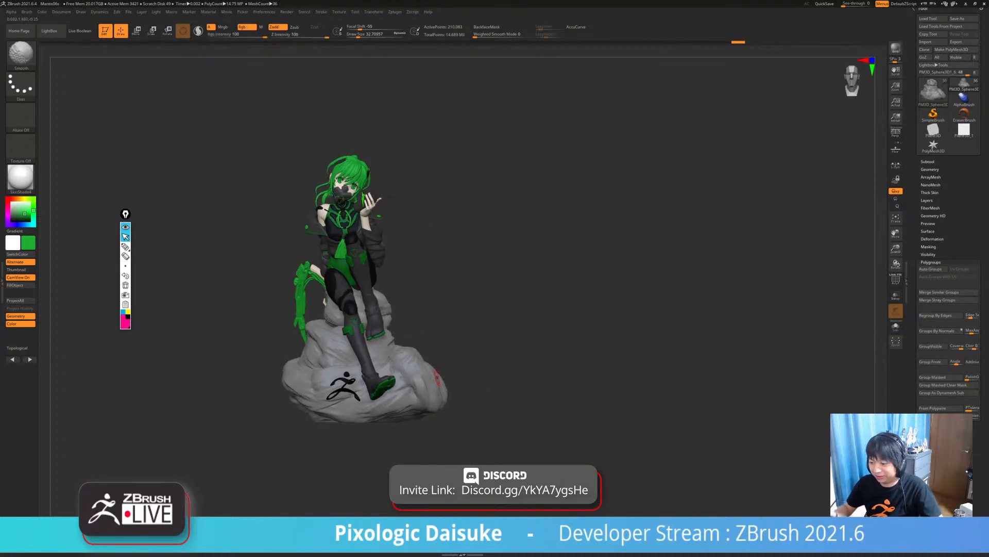
click(21, 53)
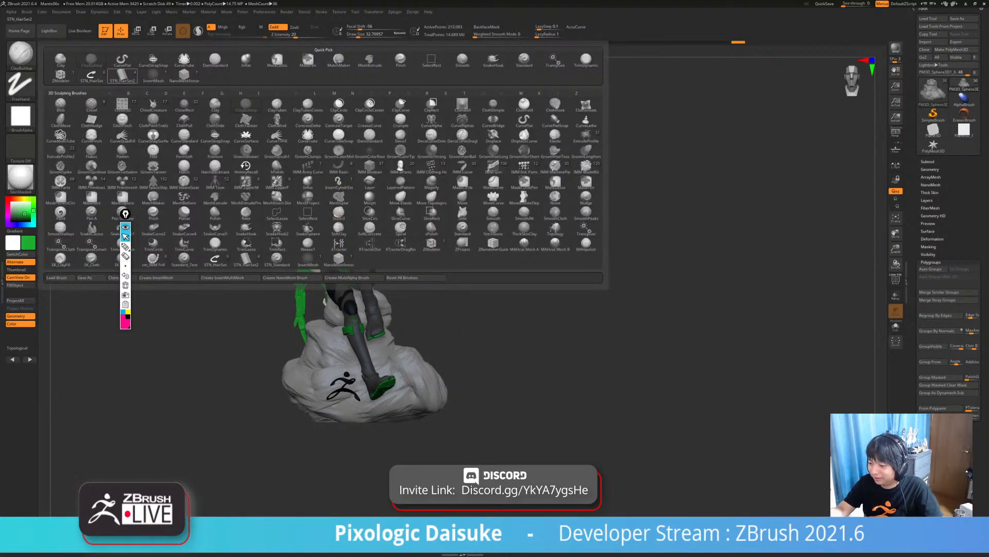
click(215, 61)
mouse_move(309, 289)
ctrl+right_down()
mouse_move(318, 386)
mouse_move(280, 380)
ctrl+right_up()
right_drag(280, 380, 307, 338)
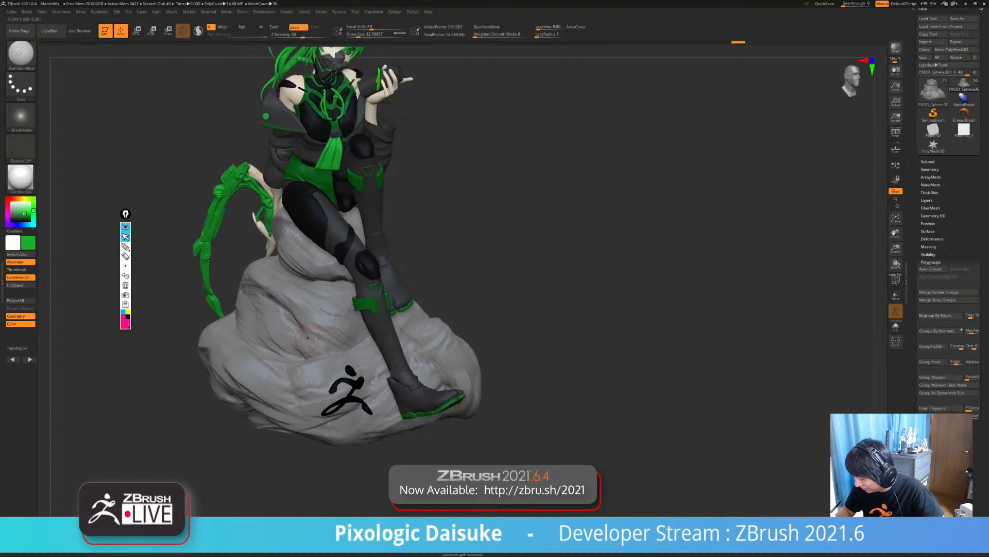
drag(307, 336, 330, 342)
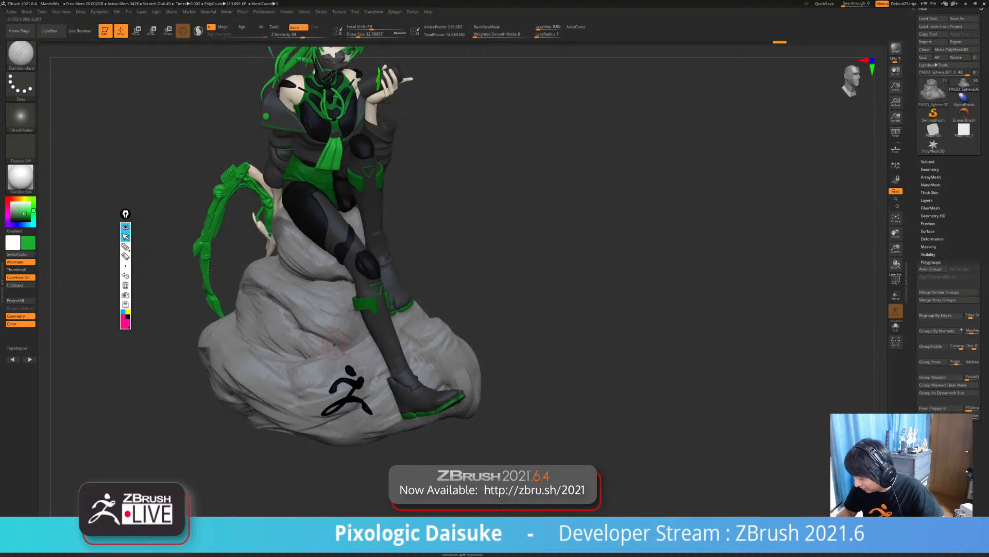
right_drag(327, 341, 290, 335)
drag(287, 322, 308, 339)
right_drag(296, 331, 326, 329)
drag(297, 342, 302, 351)
right_drag(304, 351, 335, 345)
drag(321, 352, 334, 350)
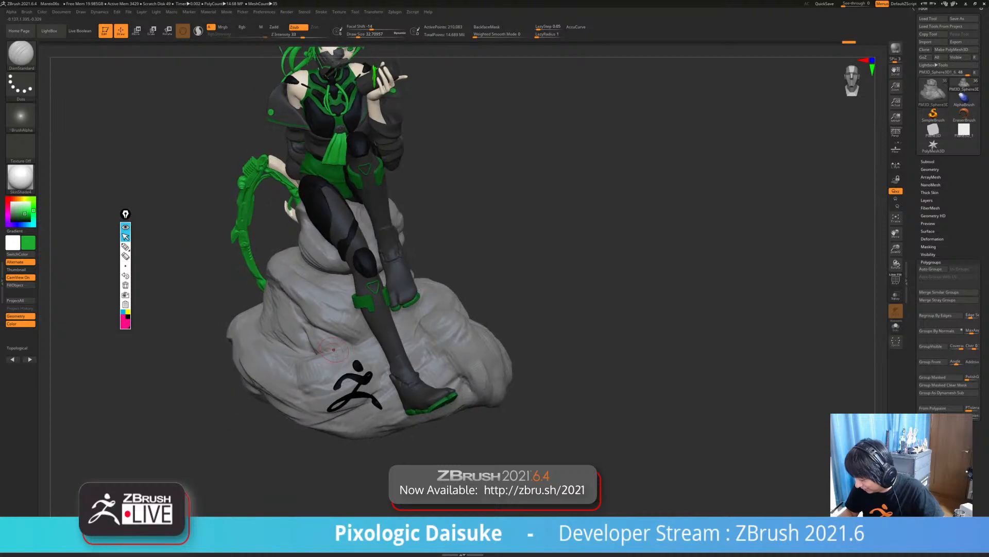
right_drag(317, 353, 344, 366)
drag(321, 352, 339, 350)
mouse_move(342, 349)
ctrl+right_down()
mouse_move(356, 309)
mouse_move(396, 325)
mouse_move(346, 333)
mouse_move(360, 318)
mouse_move(413, 323)
ctrl+right_up()
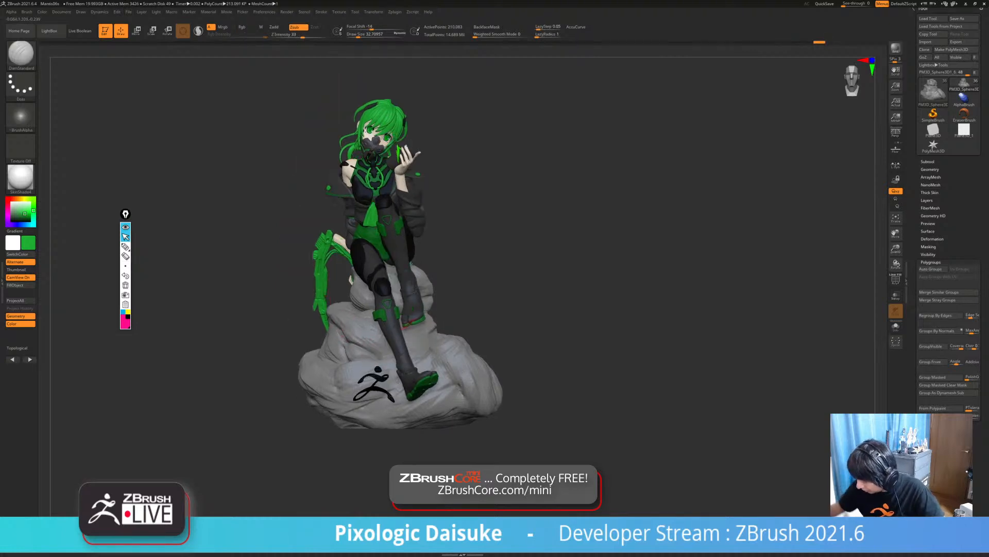
- Carve DamStandard creases into the rock behind the lower leg and on the boulder beside the foot
drag(360, 336, 379, 354)
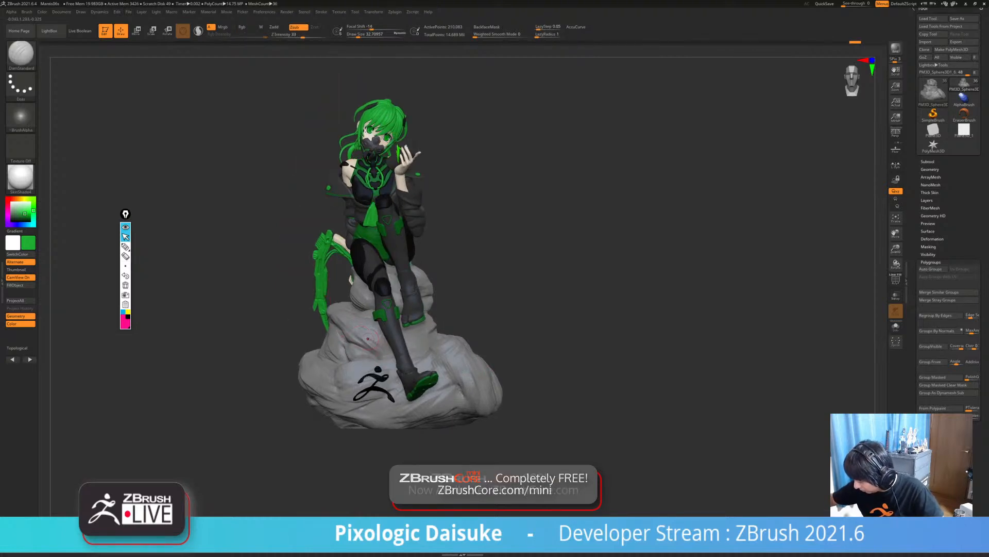
drag(466, 345, 480, 373)
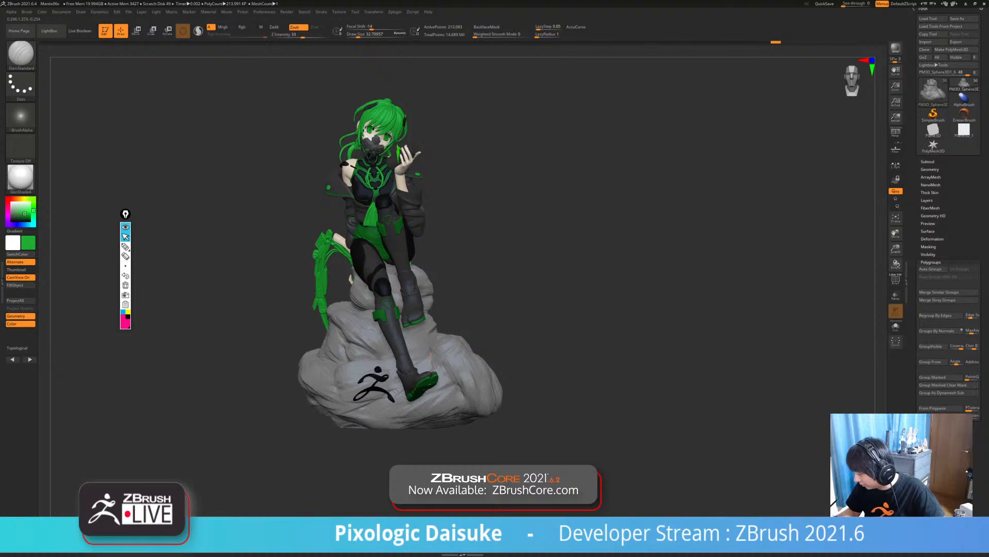
right_drag(433, 362, 407, 367)
drag(433, 353, 429, 365)
right_drag(430, 361, 421, 389)
mouse_move(432, 348)
mouse_down()
mouse_move(431, 364)
mouse_move(420, 361)
mouse_up()
key(shift)
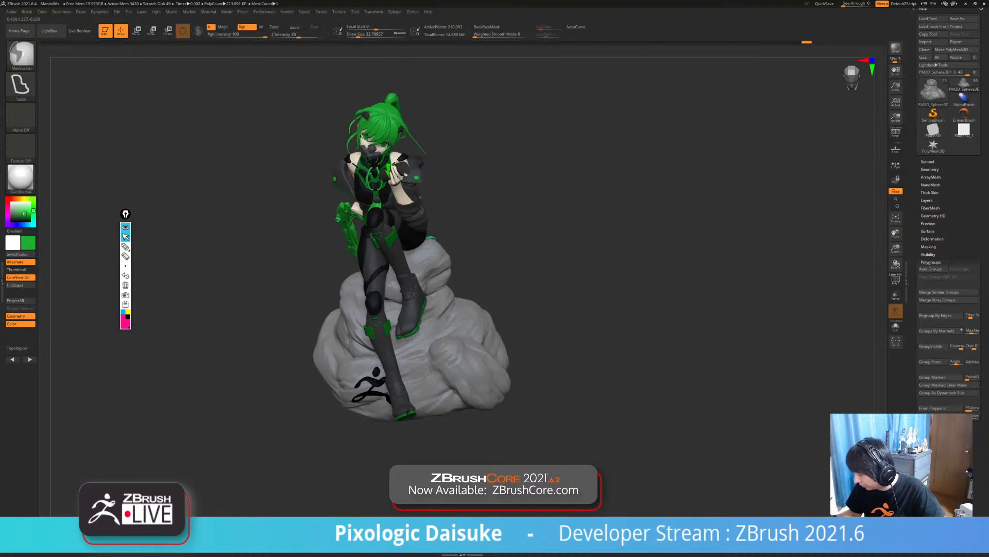
ctrl+right_drag(428, 360, 427, 330)
mouse_move(427, 330)
right_down()
mouse_move(430, 311)
mouse_move(450, 309)
mouse_move(414, 312)
mouse_move(429, 318)
right_up()
ctrl+right_drag(429, 318, 422, 356)
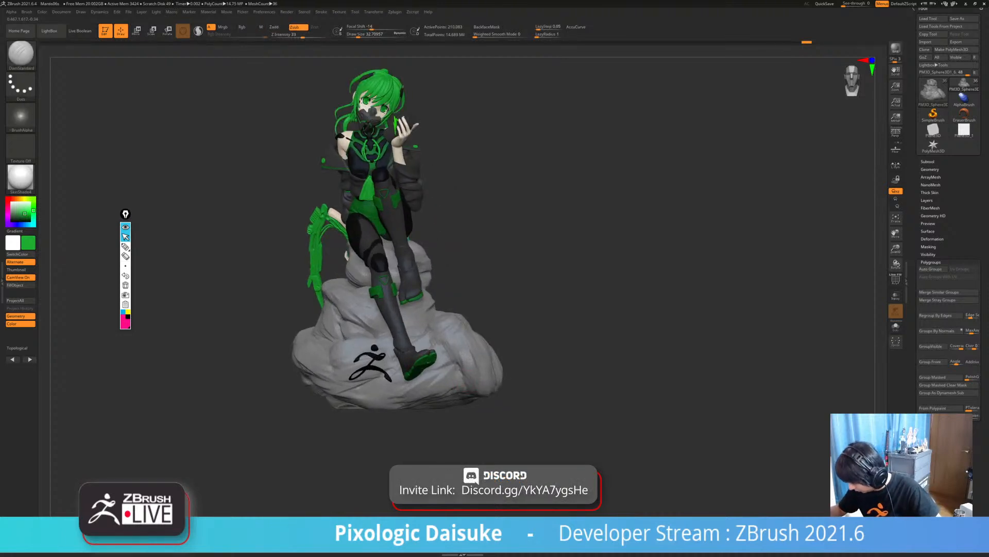
mouse_move(462, 375)
mouse_down()
mouse_move(474, 387)
mouse_move(459, 370)
mouse_up()
key(shift)
mouse_move(461, 353)
ctrl+right_down()
mouse_move(461, 304)
mouse_move(507, 305)
mouse_move(412, 307)
mouse_move(494, 314)
ctrl+right_up()
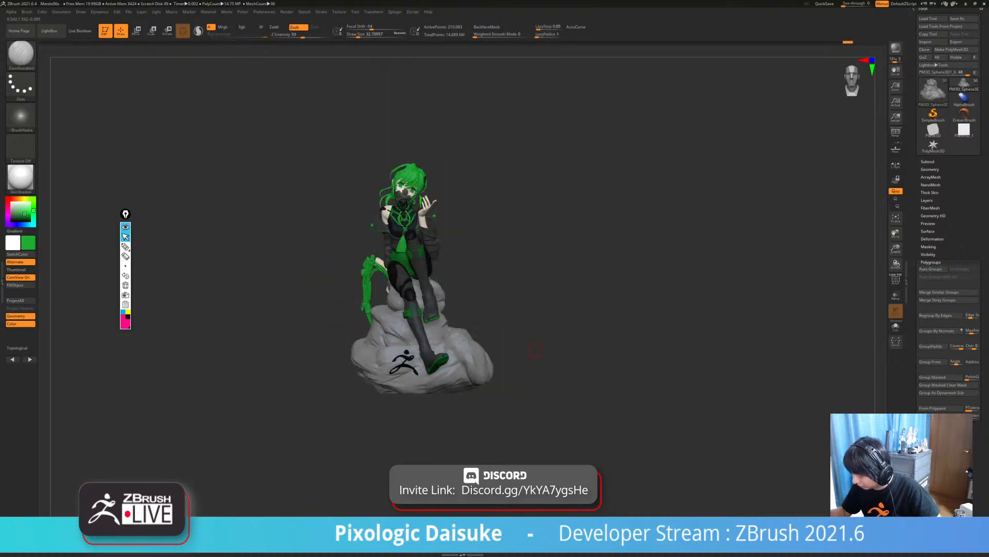
- Build up and smooth the base's lower side near the underside with ClayBuildup at about size 59, and refresh the DynaMesh
alt+right_drag(545, 342, 506, 344)
click(21, 55)
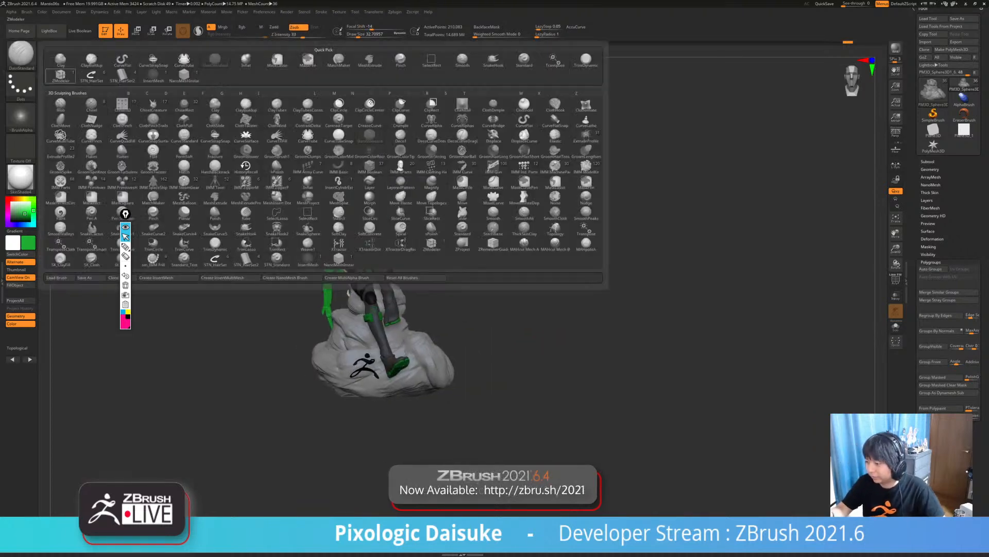
click(92, 60)
drag(348, 34, 350, 34)
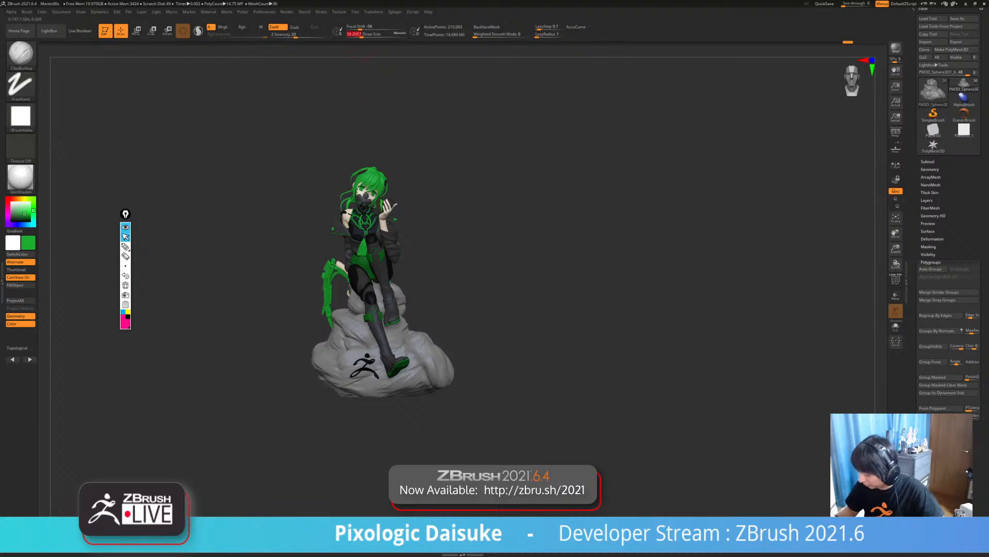
mouse_move(247, 363)
right_down()
mouse_move(319, 348)
mouse_move(324, 409)
right_up()
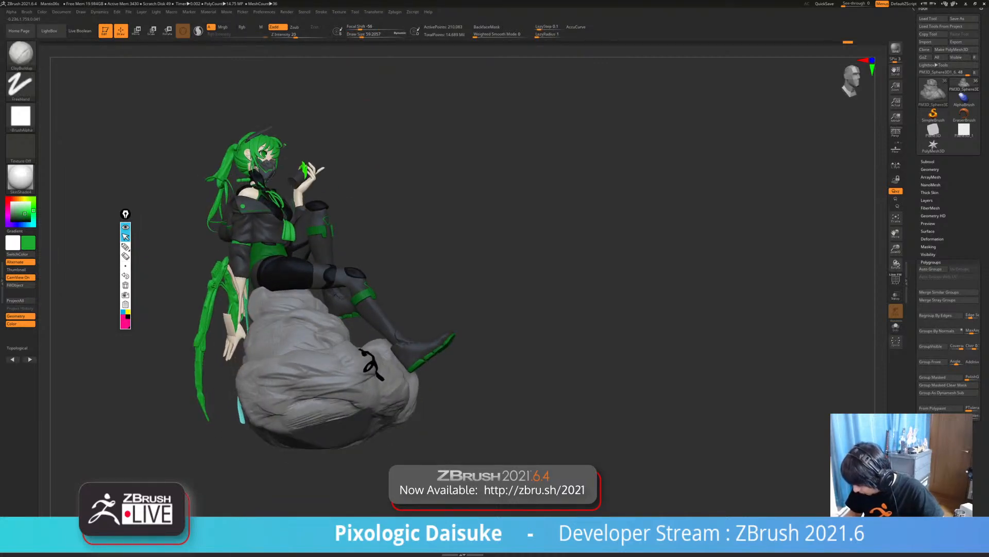
drag(321, 401, 334, 400)
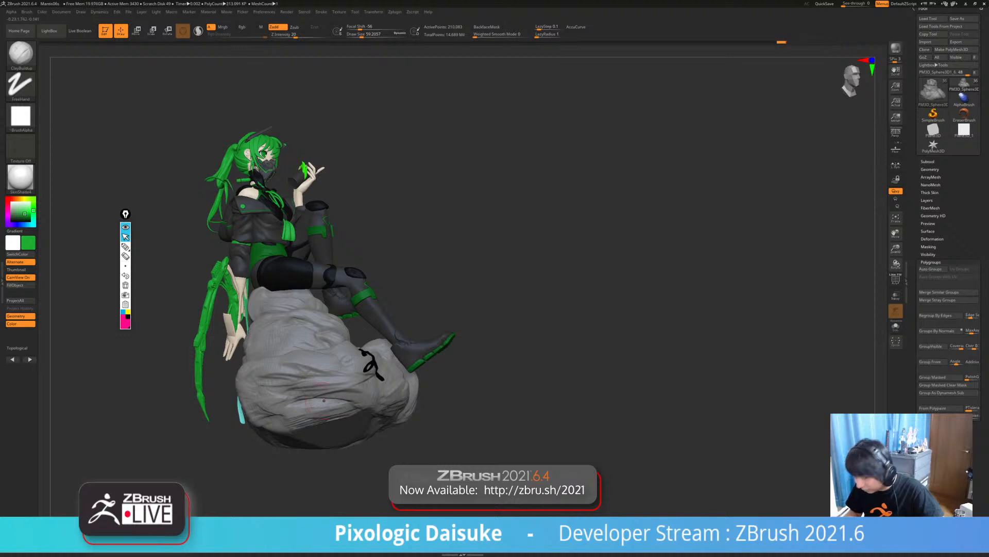
right_drag(304, 425, 311, 402)
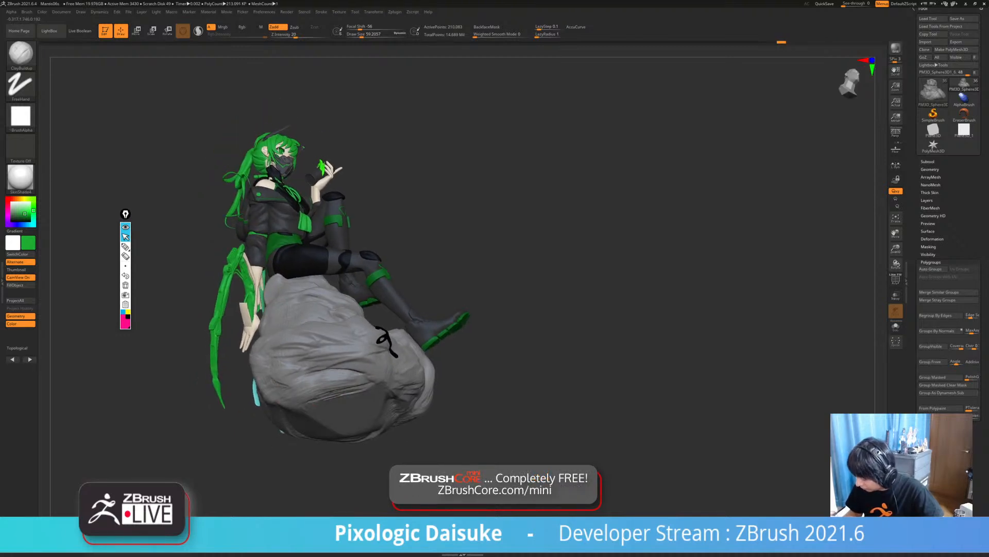
key(shift)
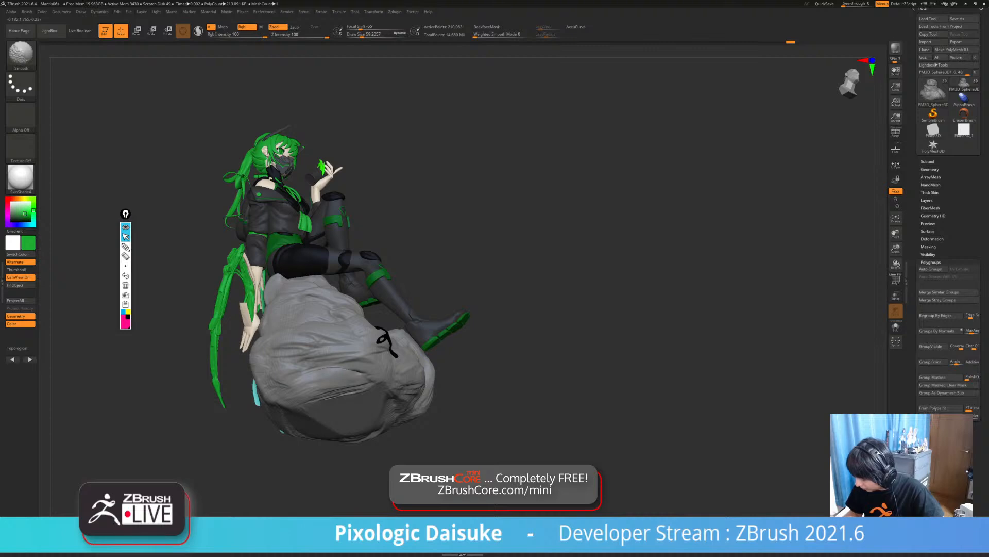
shift+drag(331, 376, 335, 379)
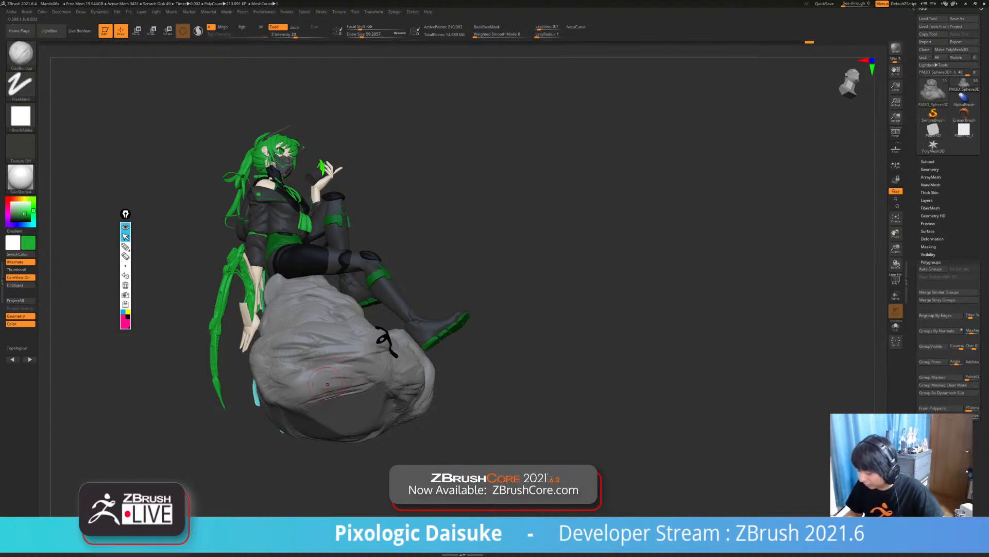
ctrl+drag(553, 357, 446, 454)
- Load the FlattenLine brush from the Flatten folder of the LightBox brush library
click(50, 30)
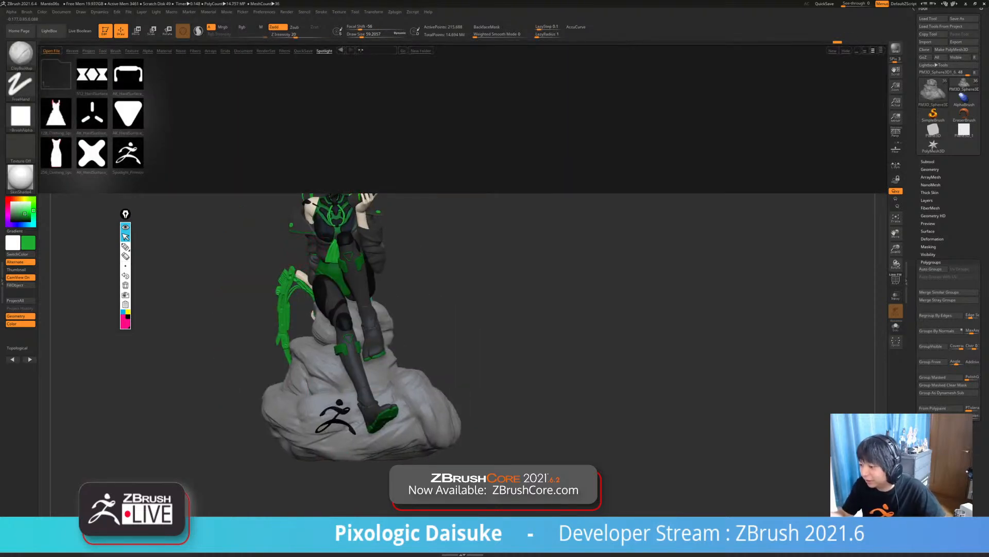
click(89, 51)
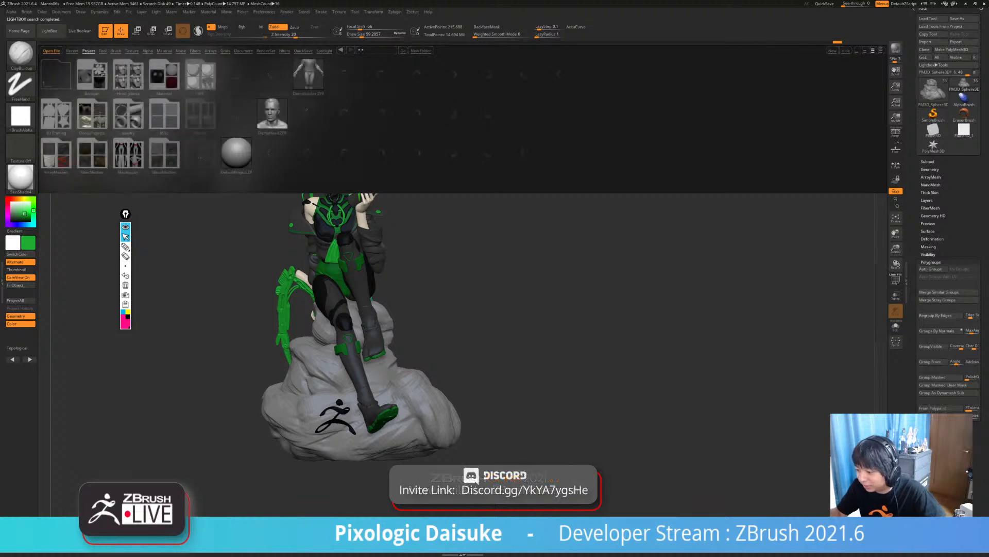
click(116, 51)
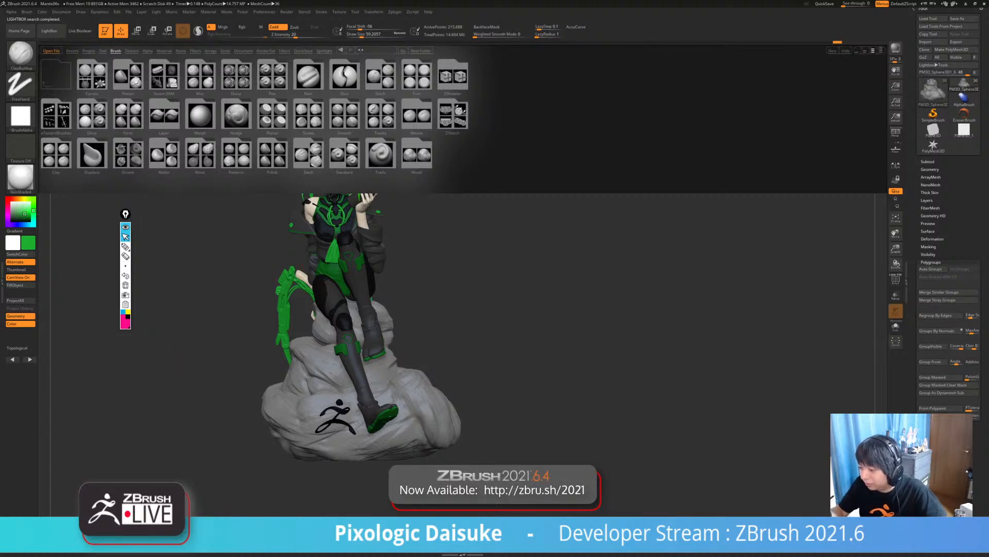
double_click(127, 76)
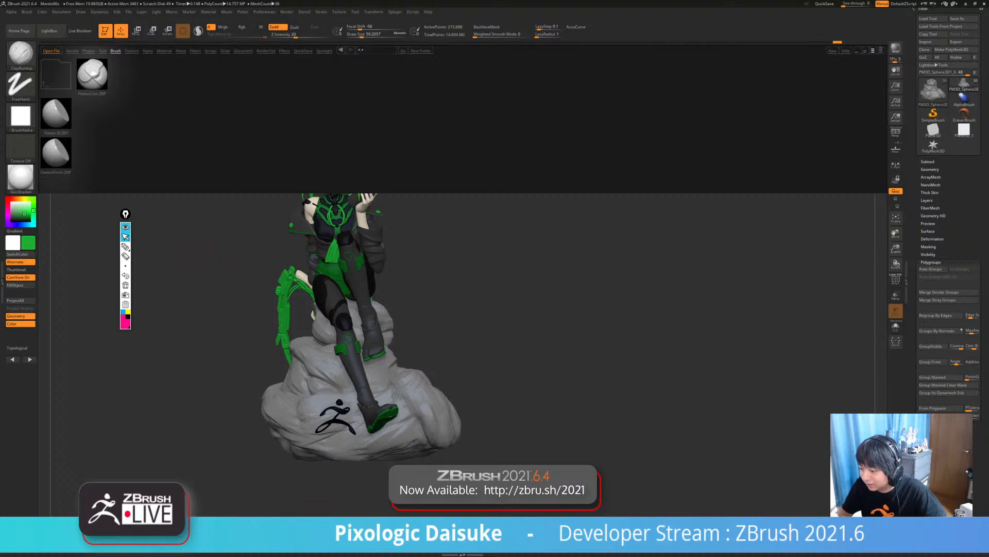
double_click(92, 74)
- Undo the green test stroke beside the logo and turn off Rgb painting for the FlattenLine brush
mouse_move(304, 401)
ctrl+right_down()
mouse_move(295, 414)
mouse_move(329, 411)
ctrl+right_up()
drag(332, 403, 372, 396)
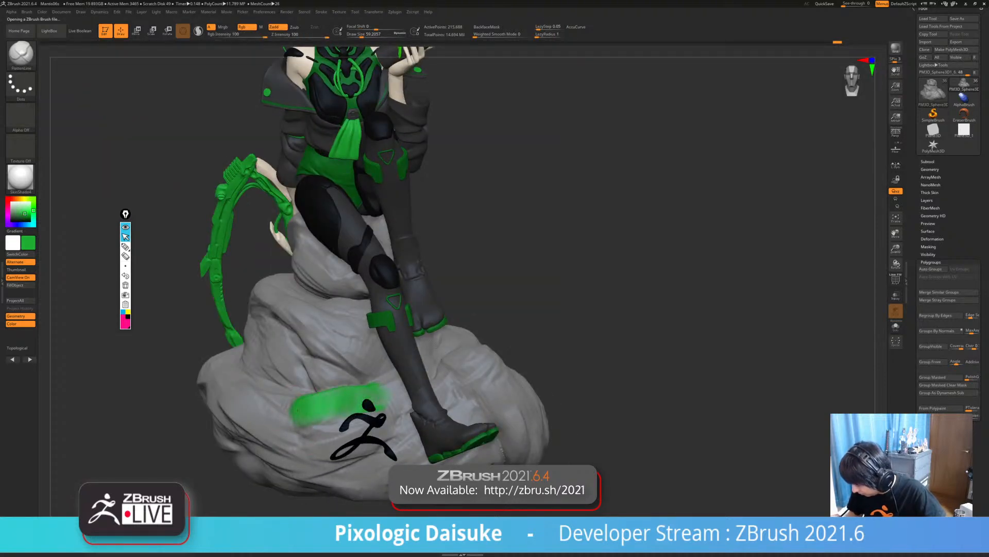
key(ctrl+z)
click(242, 27)
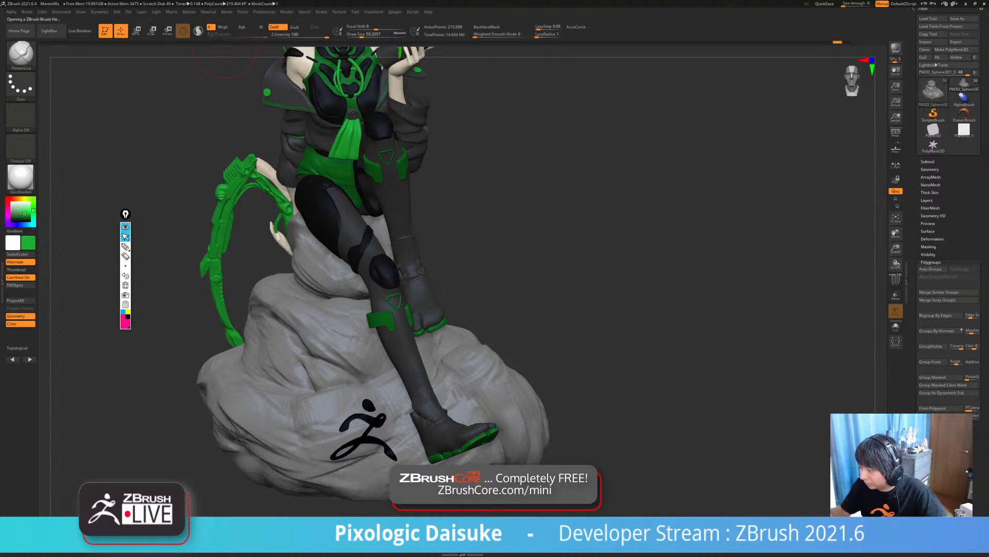
- Flatten rock planes around the logo and on the rock below the thigh with FlattenLine at about size 59
mouse_move(307, 400)
mouse_down()
mouse_move(300, 410)
mouse_move(345, 401)
mouse_up()
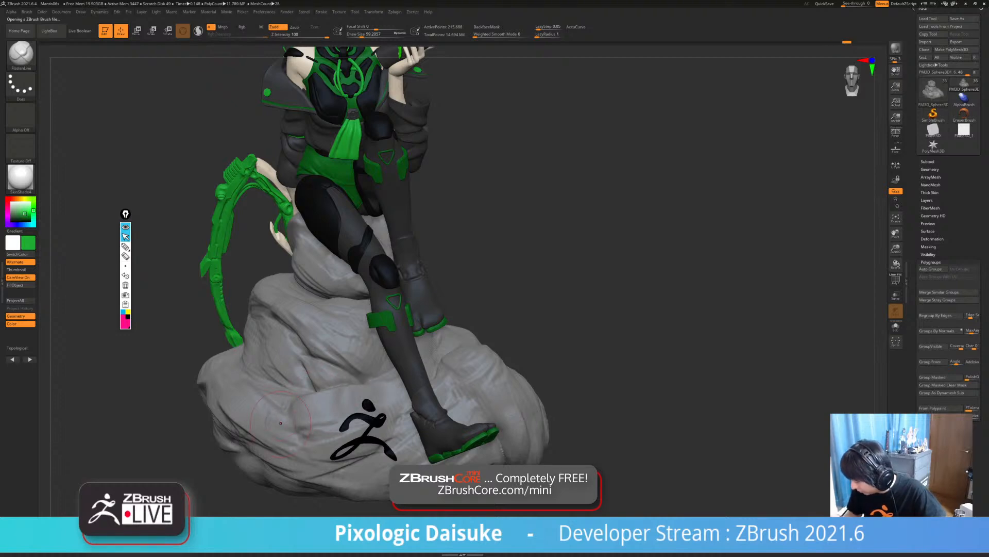
right_drag(345, 402, 373, 402)
right_drag(211, 396, 230, 396)
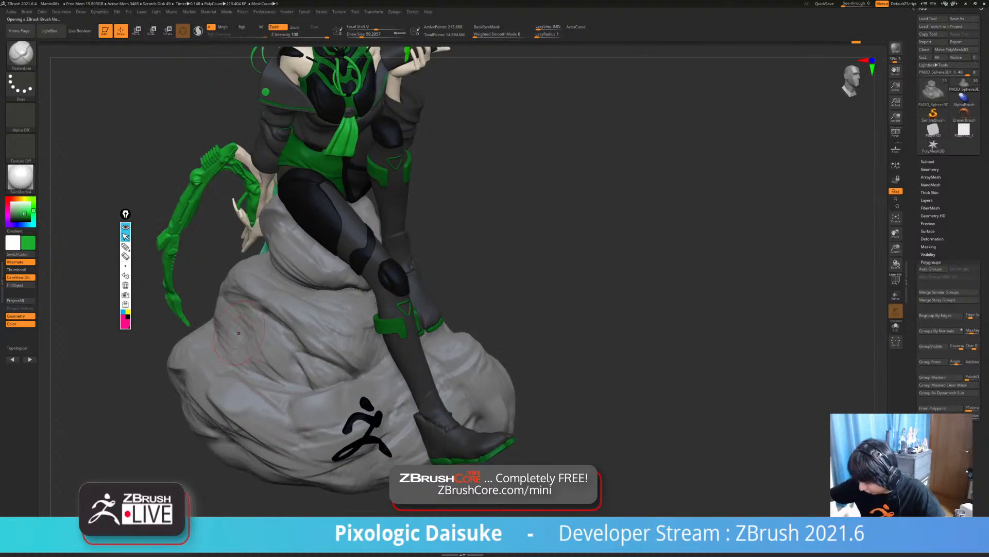
mouse_move(289, 423)
mouse_down()
mouse_move(307, 421)
mouse_move(260, 407)
mouse_up()
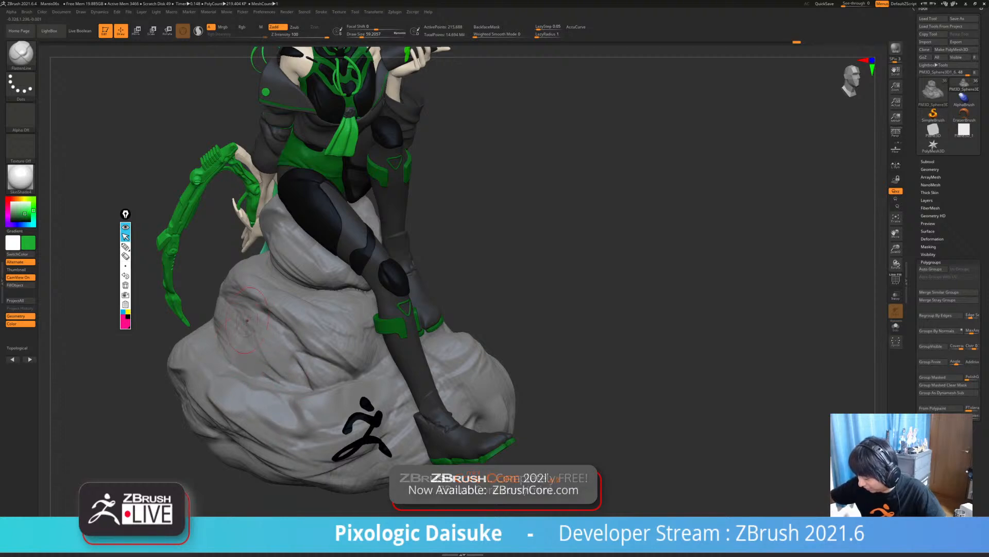
mouse_move(244, 313)
mouse_down()
mouse_move(304, 367)
mouse_move(259, 361)
mouse_move(252, 325)
mouse_up()
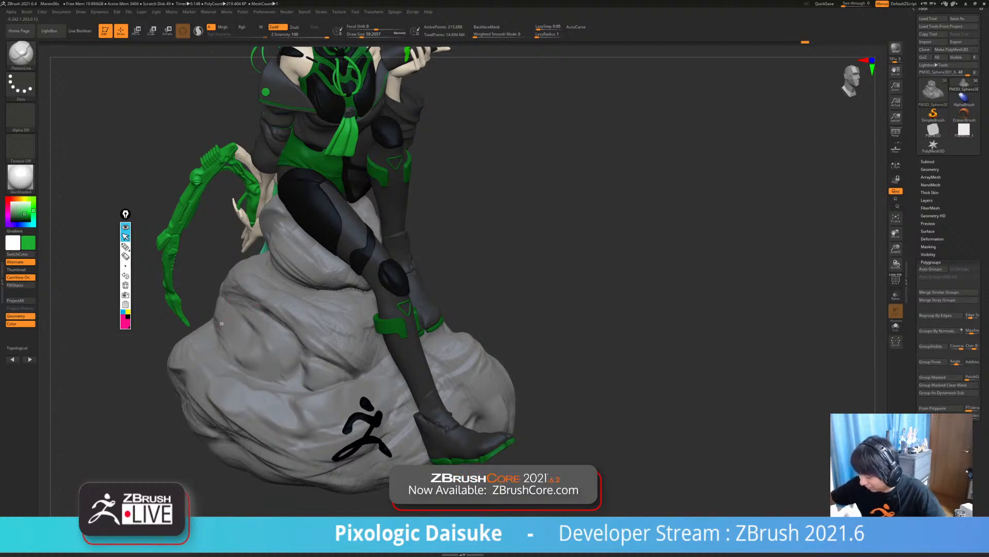
mouse_move(245, 363)
mouse_down()
mouse_move(256, 355)
mouse_move(239, 368)
mouse_up()
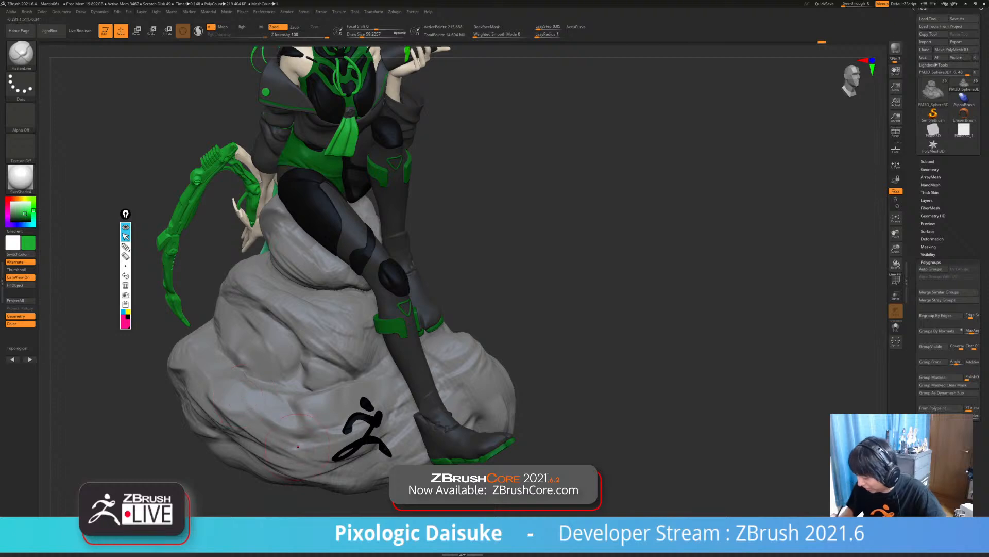
mouse_move(298, 446)
right_down()
mouse_move(232, 444)
mouse_move(268, 439)
right_up()
drag(321, 405, 299, 417)
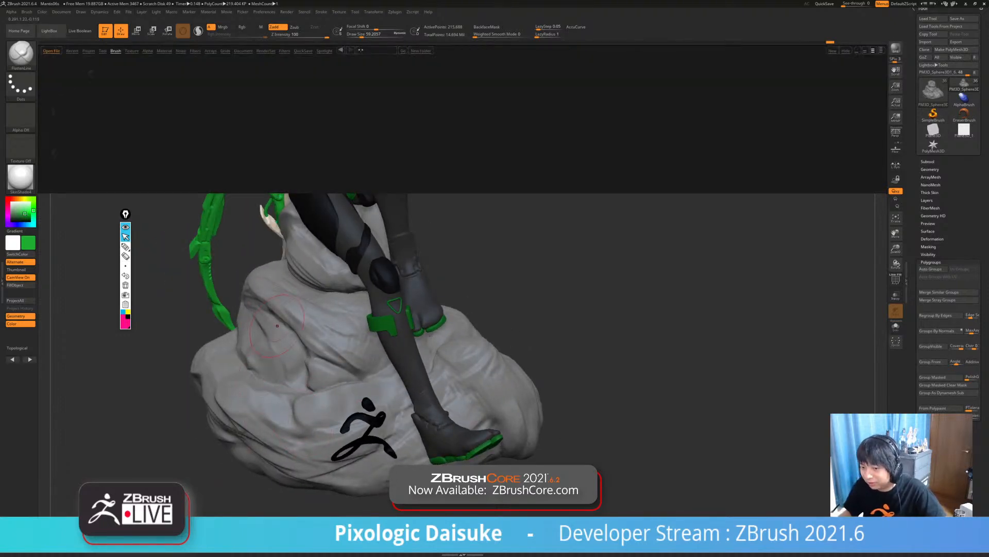
- Load the Flatten B brush and flatten the rock surfaces around the boulder beside the foot
double_click(56, 113)
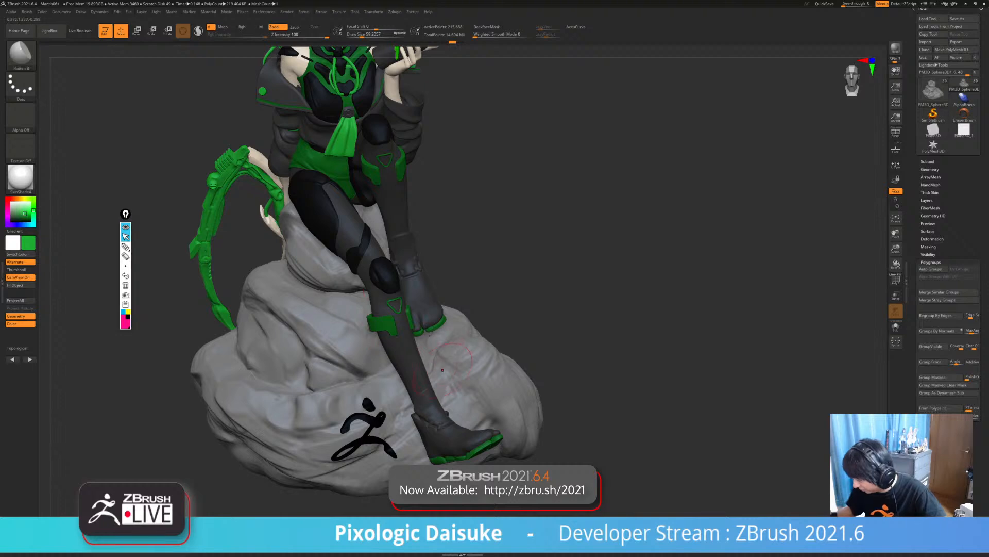
mouse_move(538, 338)
right_down()
mouse_move(474, 356)
mouse_move(433, 333)
right_up()
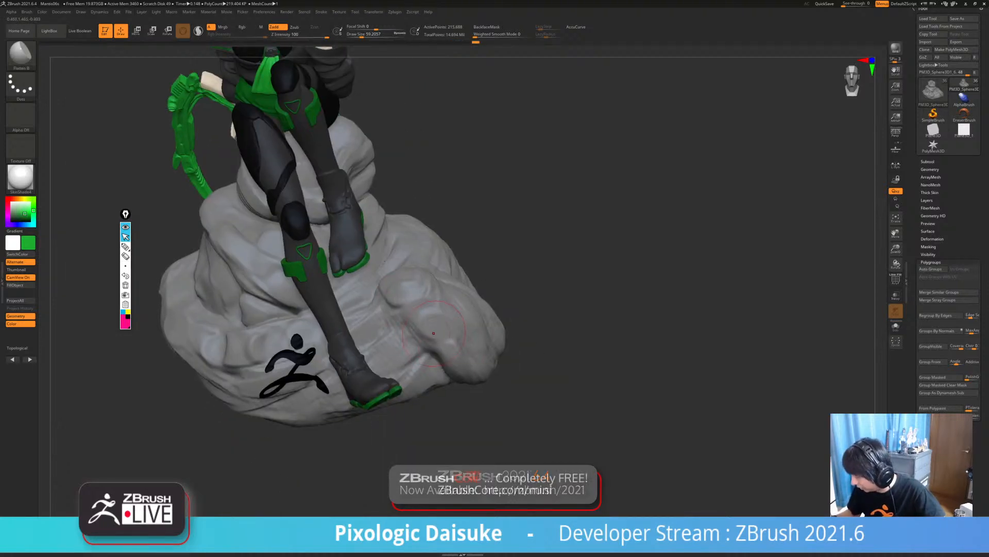
right_drag(478, 361, 492, 353)
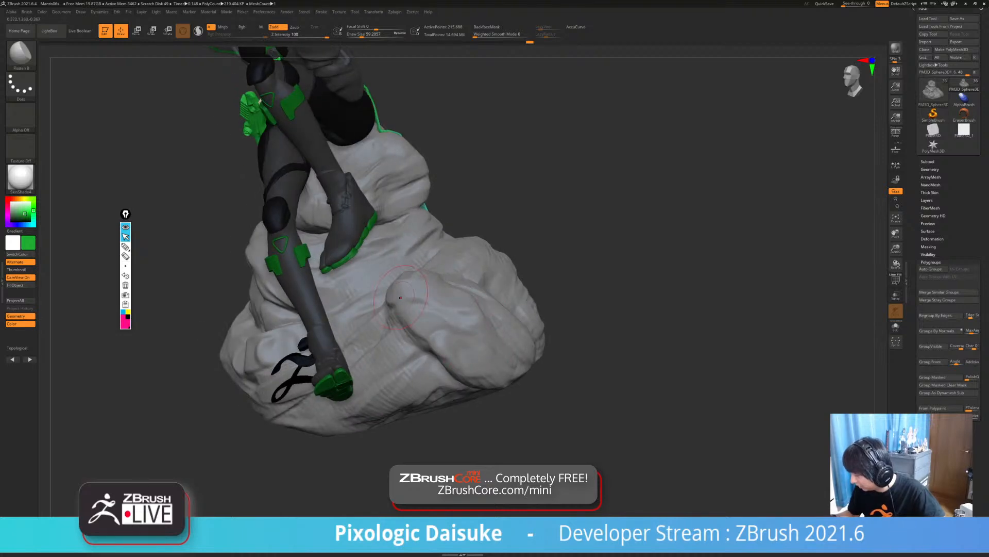
right_drag(400, 298, 327, 353)
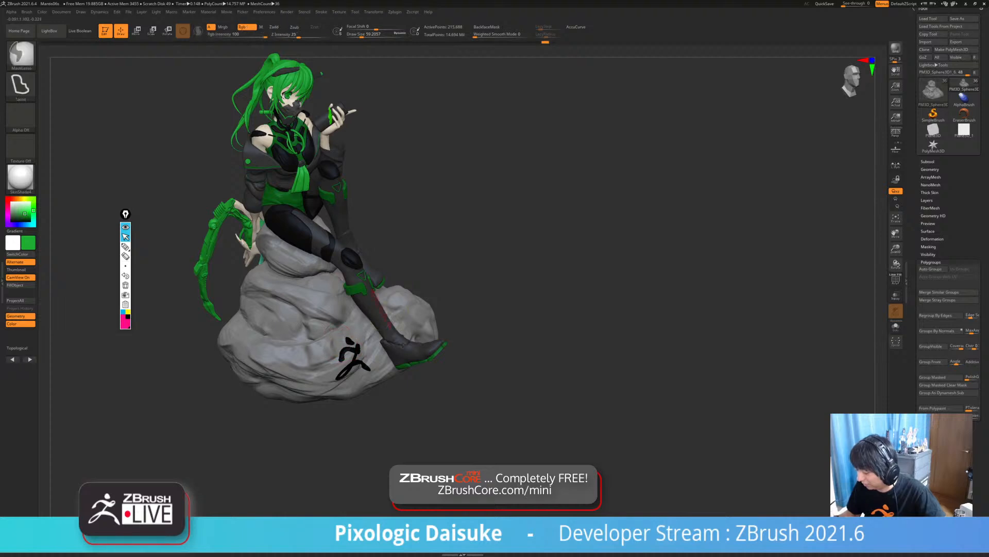
- Load the FlattenFinish brush from the LightBox library, undo its green test stroke beside the logo, and turn off Rgb painting
key(b)
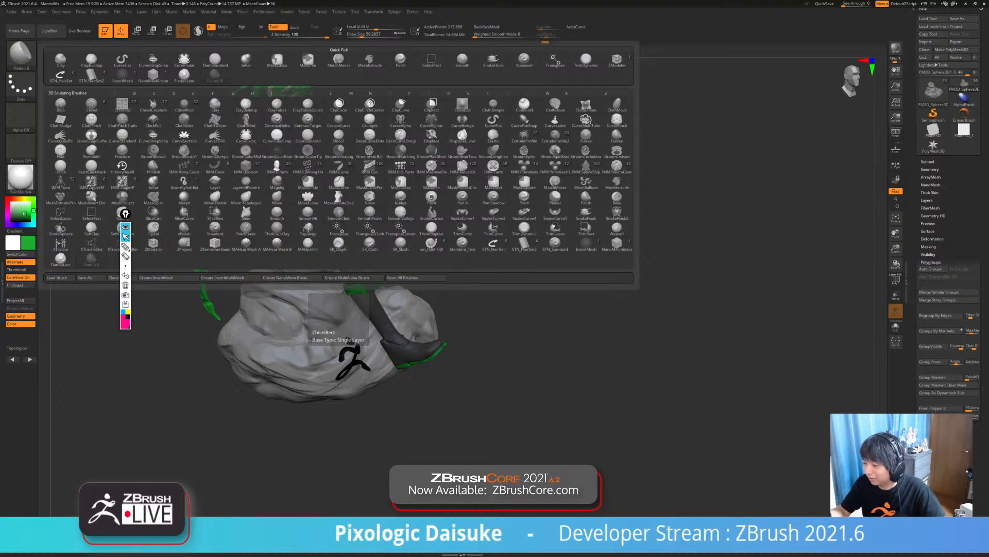
key(comma)
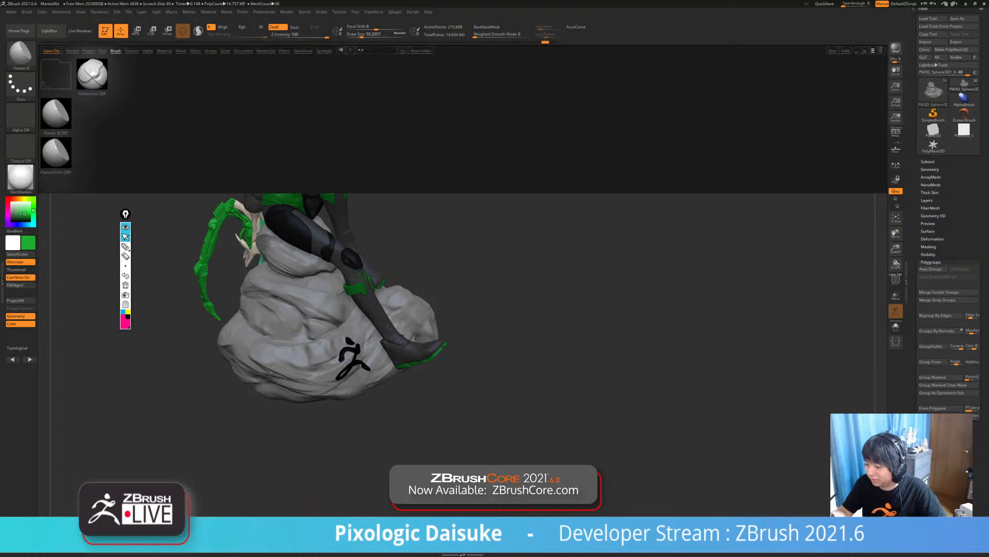
double_click(56, 154)
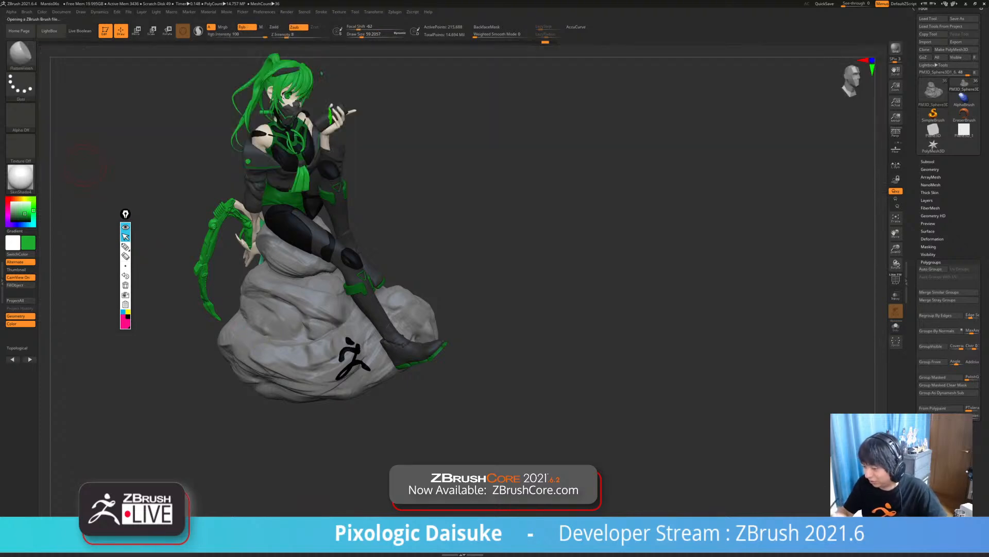
ctrl+right_drag(298, 326, 301, 361)
drag(324, 333, 343, 347)
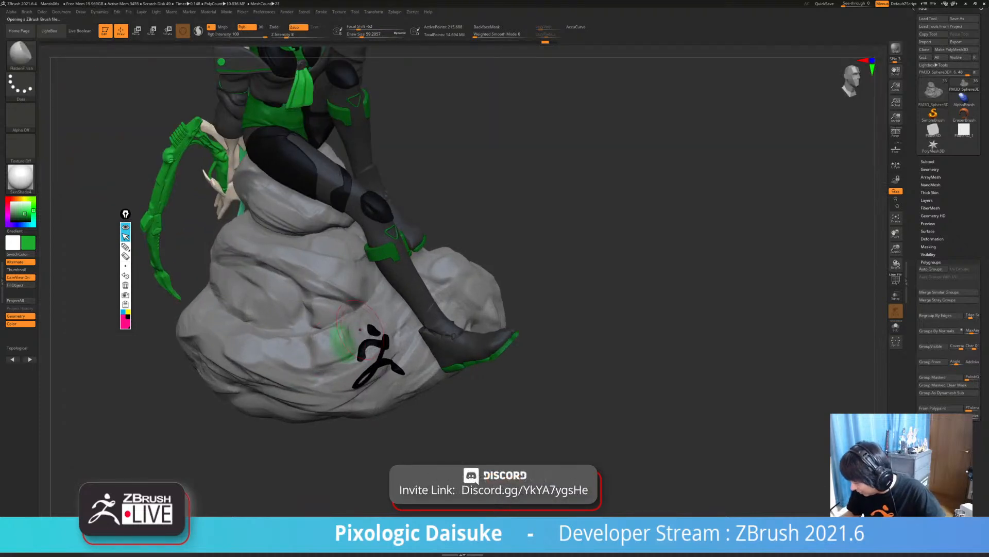
key(ctrl+z)
click(247, 26)
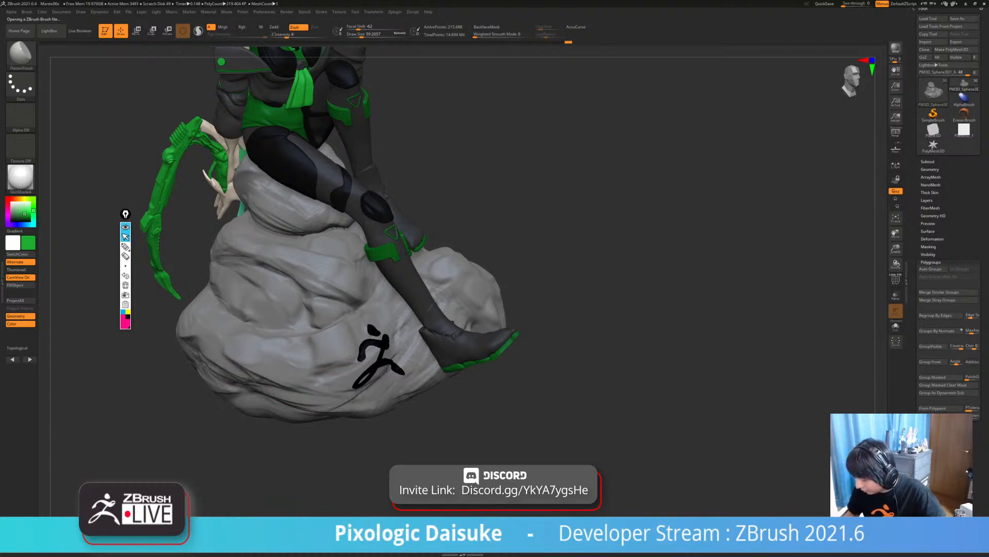
- Refine the flattened rock planes around the logo with FlattenFinish at about size 59, smoothing the surface near the foot
right_drag(330, 355, 399, 351)
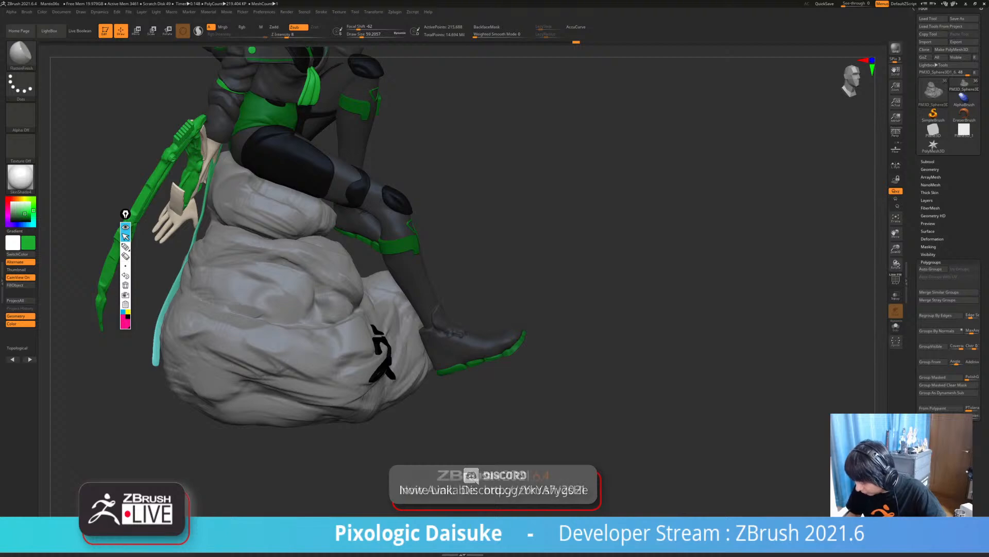
right_drag(326, 378, 378, 384)
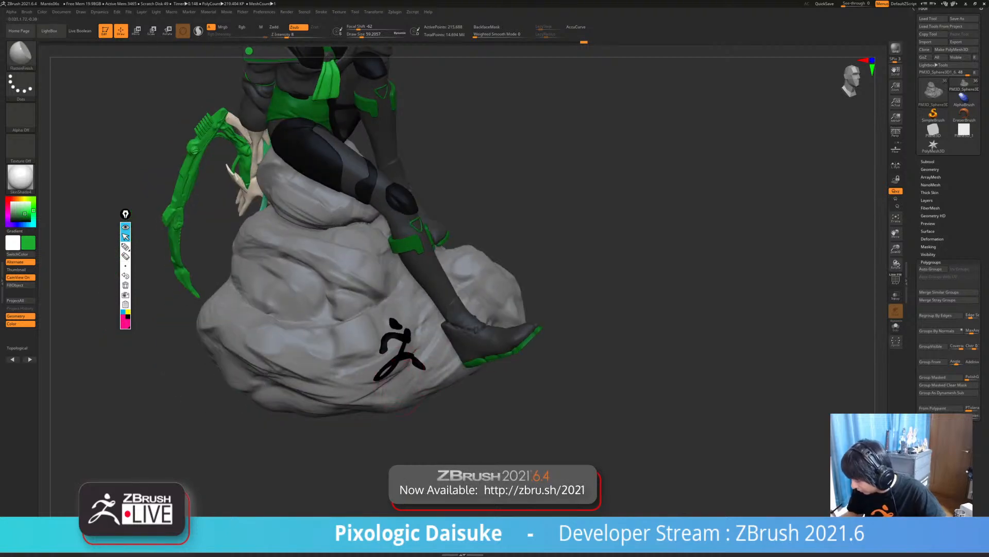
drag(334, 358, 333, 342)
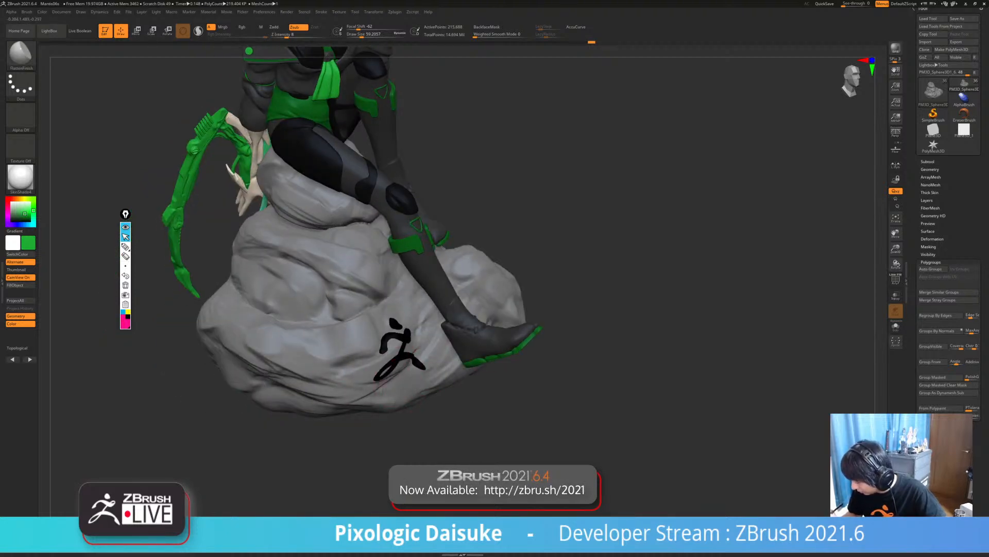
drag(398, 367, 406, 361)
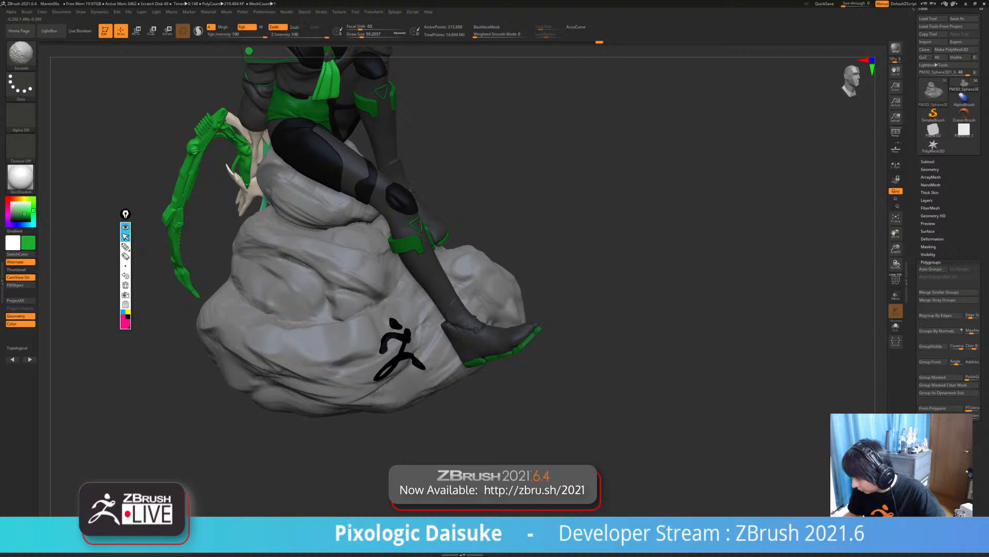
ctrl+right_drag(258, 268, 228, 158)
drag(433, 396, 446, 378)
- Flatten the front rock surfaces between the lower boot and the large boulder with the FlattenFinish brush
alt+right_drag(453, 379, 350, 385)
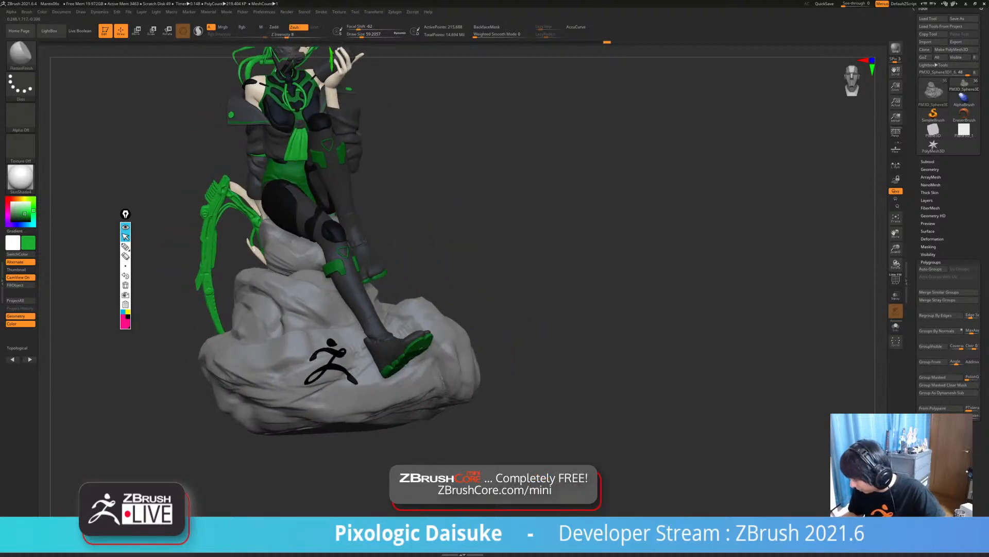
right_drag(441, 380, 372, 372)
drag(420, 362, 429, 358)
right_drag(430, 357, 458, 356)
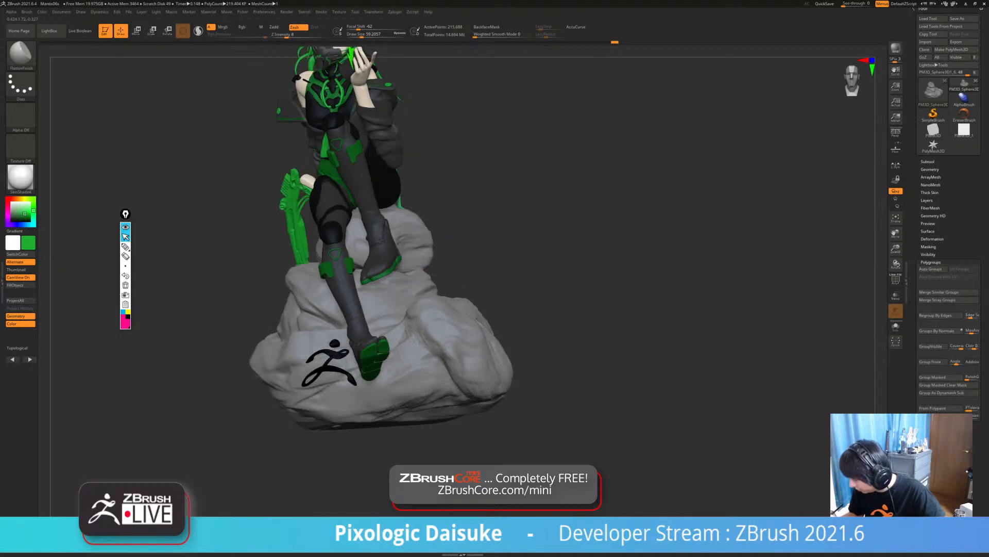
right_drag(457, 329, 453, 361)
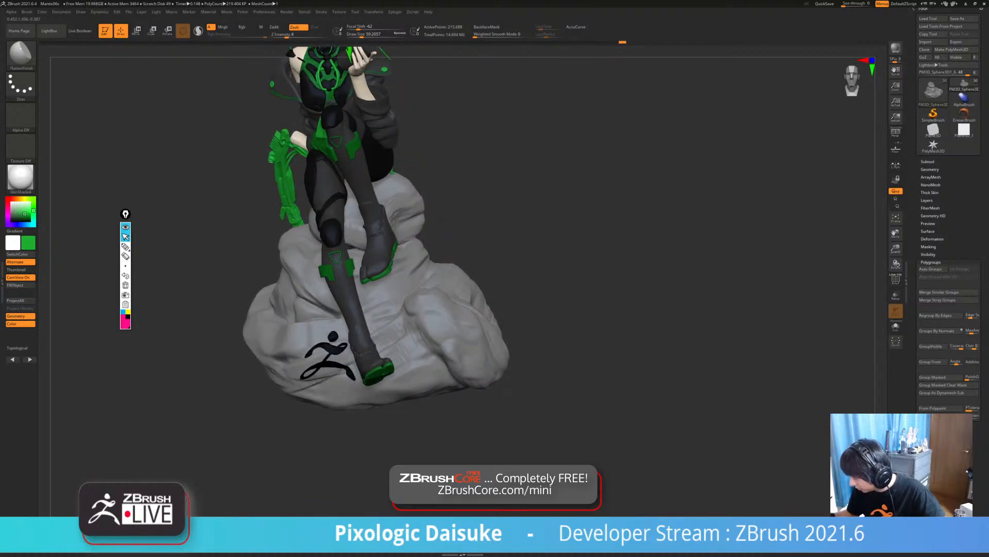
- Assign Alpha 23 to the FlattenFinish brush and try it on the rock base beside the boot
click(21, 117)
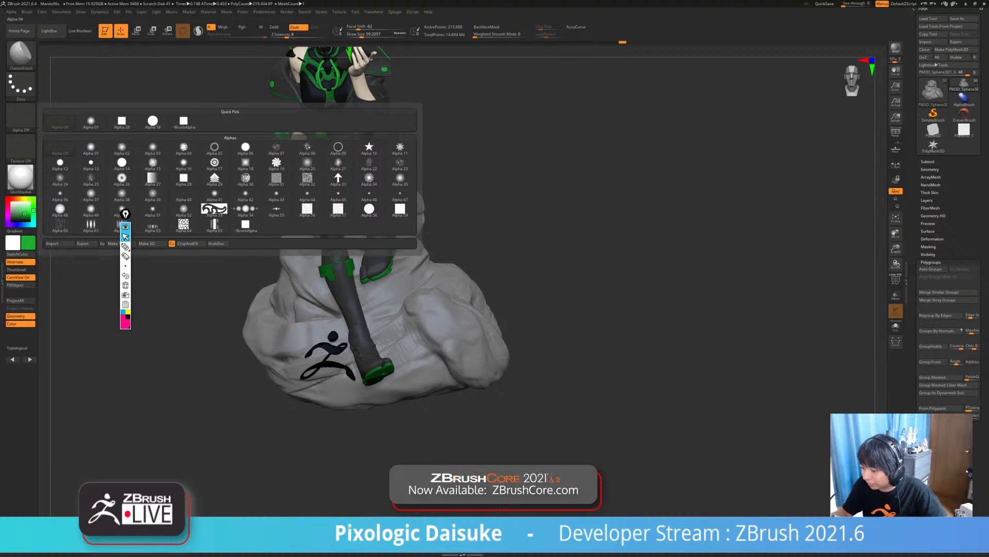
click(400, 164)
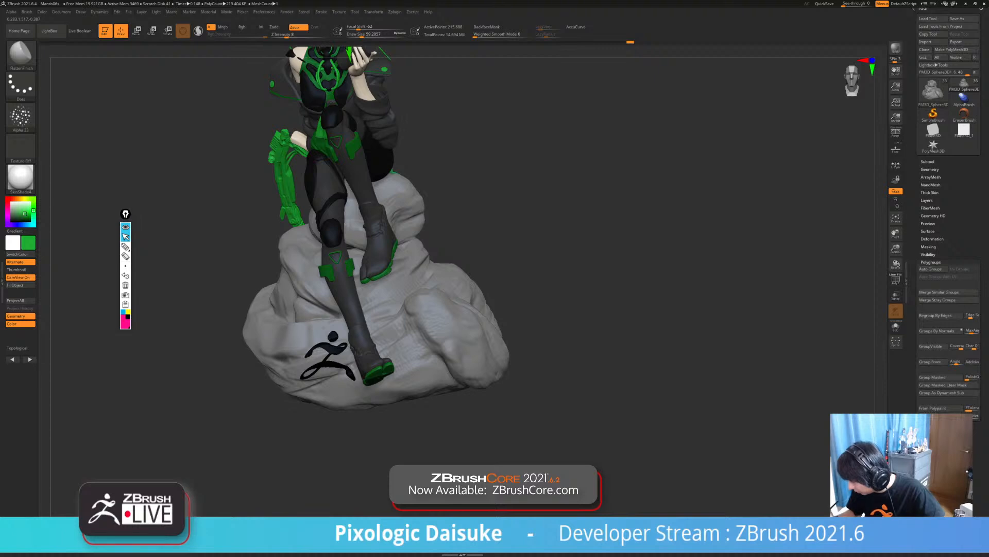
drag(515, 407, 434, 382)
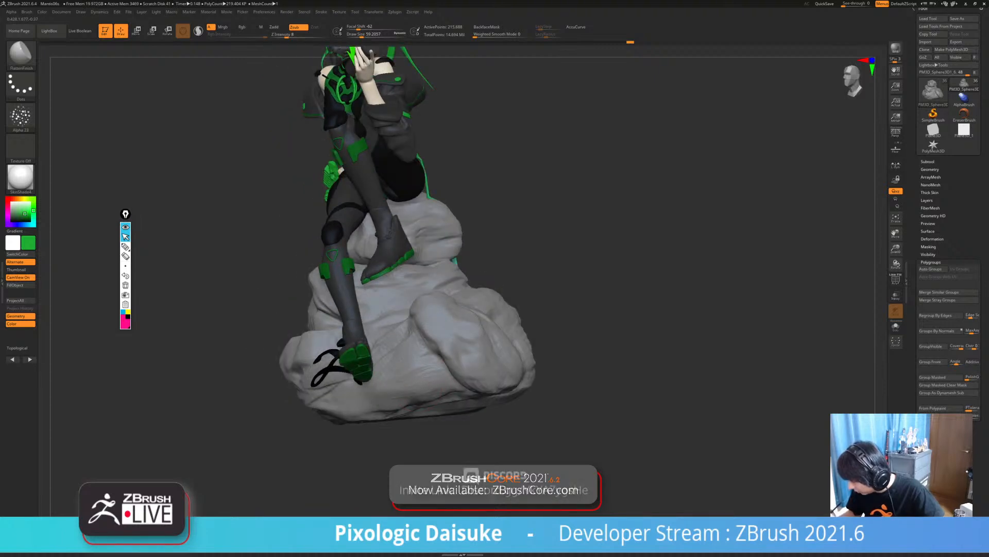
alt+drag(582, 309, 577, 350)
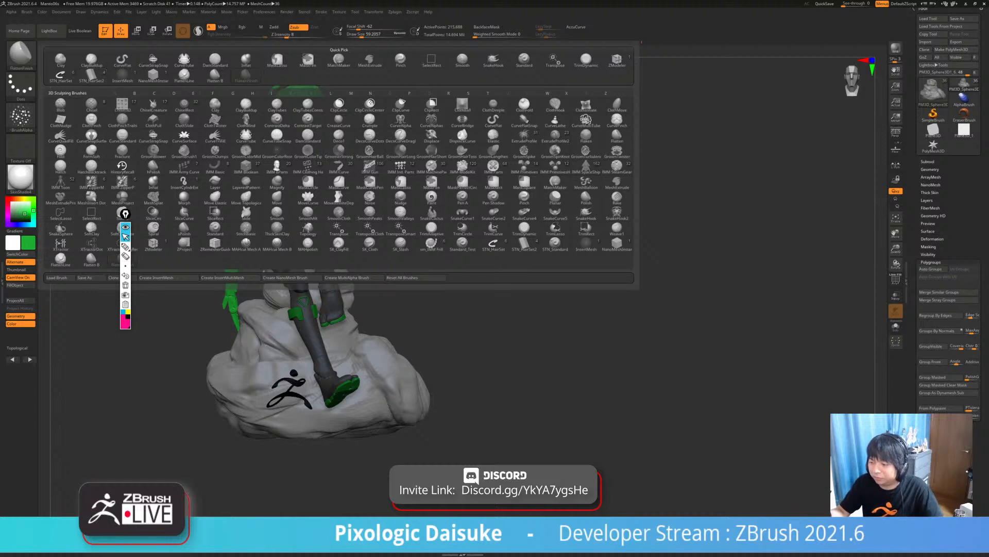
- Switch to the Standard brush and open NoiseMaker from its Surface settings, with the rock base enlarged in the preview
key(s)
key(t)
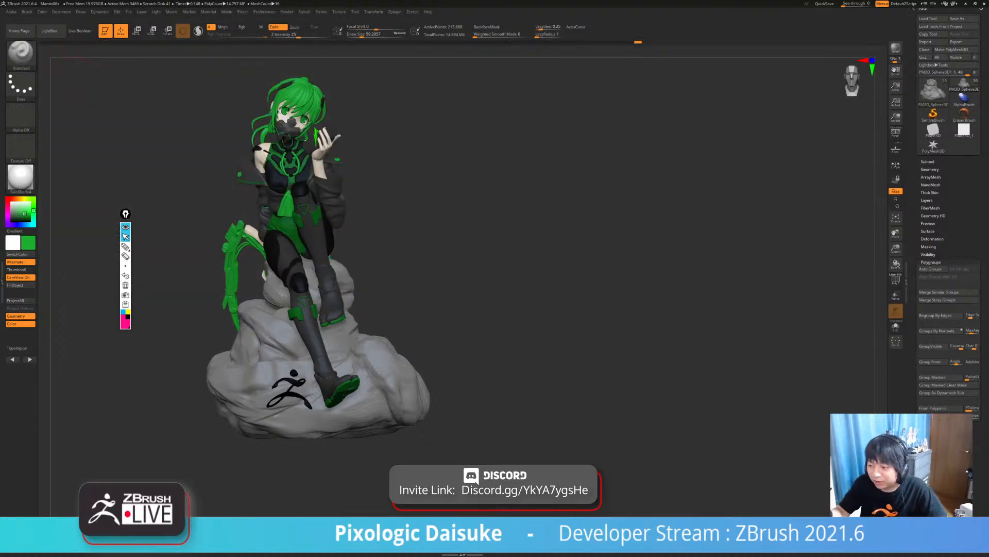
click(27, 12)
drag(77, 355, 78, 320)
click(47, 330)
click(42, 297)
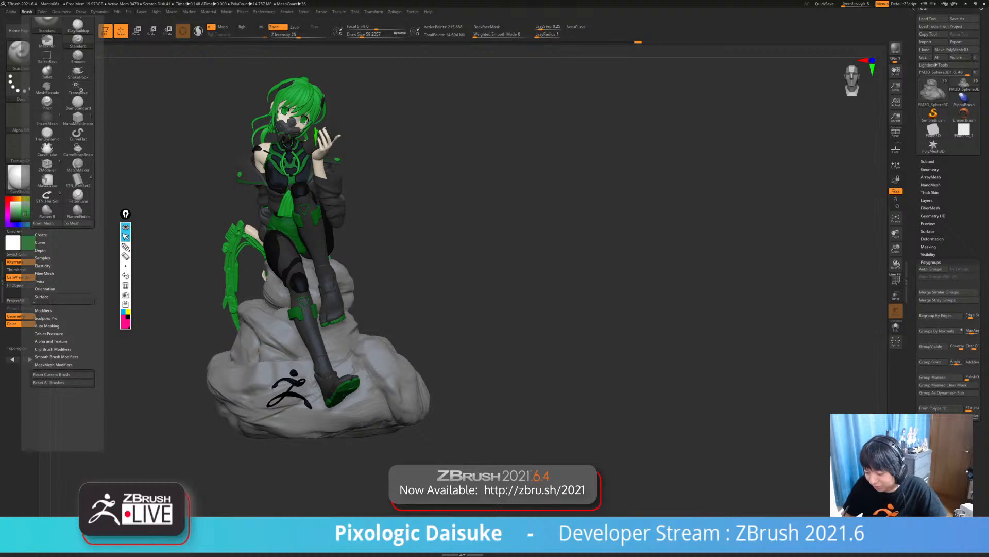
click(38, 301)
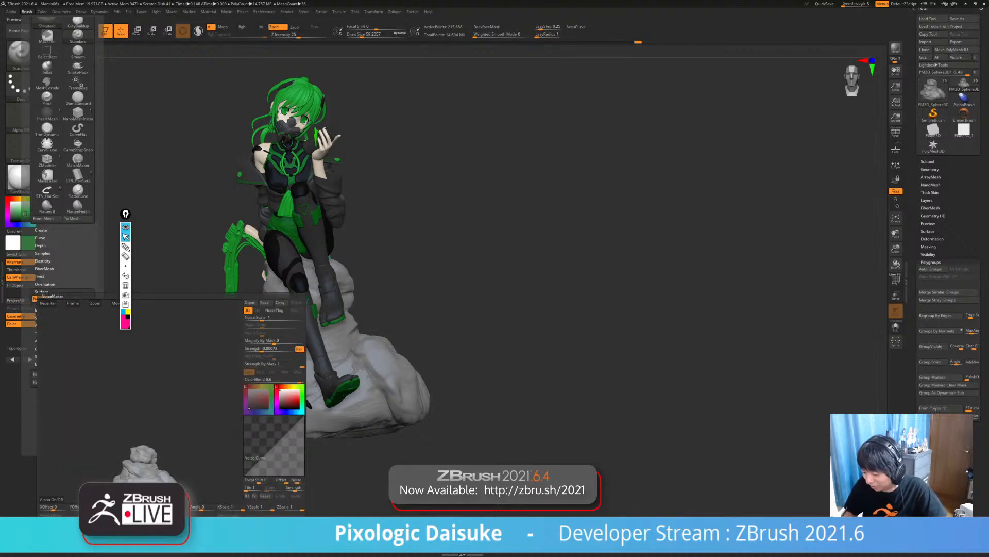
mouse_move(144, 454)
alt+right_down()
mouse_move(177, 315)
mouse_move(178, 382)
mouse_move(147, 355)
alt+right_up()
mouse_move(147, 355)
ctrl+right_down()
mouse_move(147, 407)
mouse_move(193, 417)
ctrl+right_up()
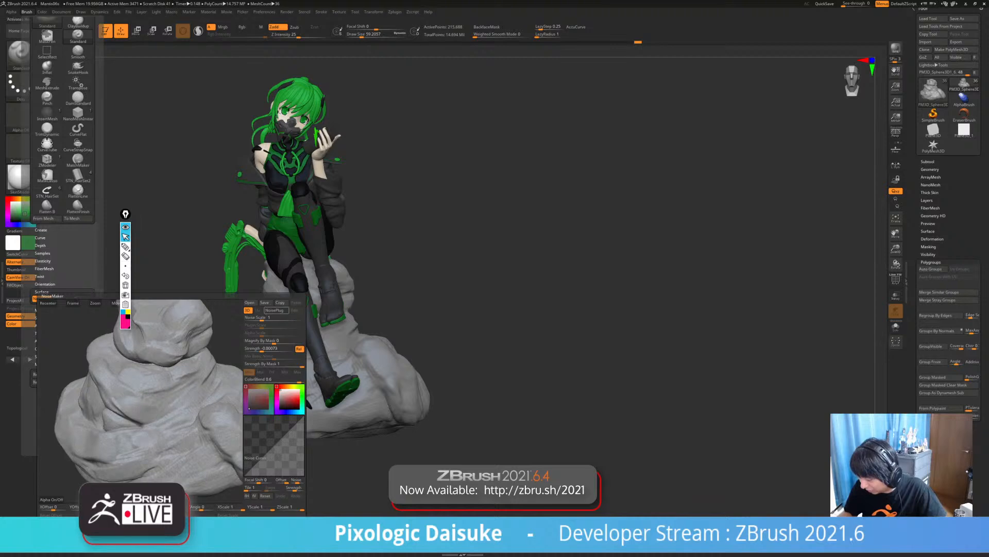
- Enable NoisePlug in NoiseMaker and choose the Granite pattern with its default style settings
click(275, 309)
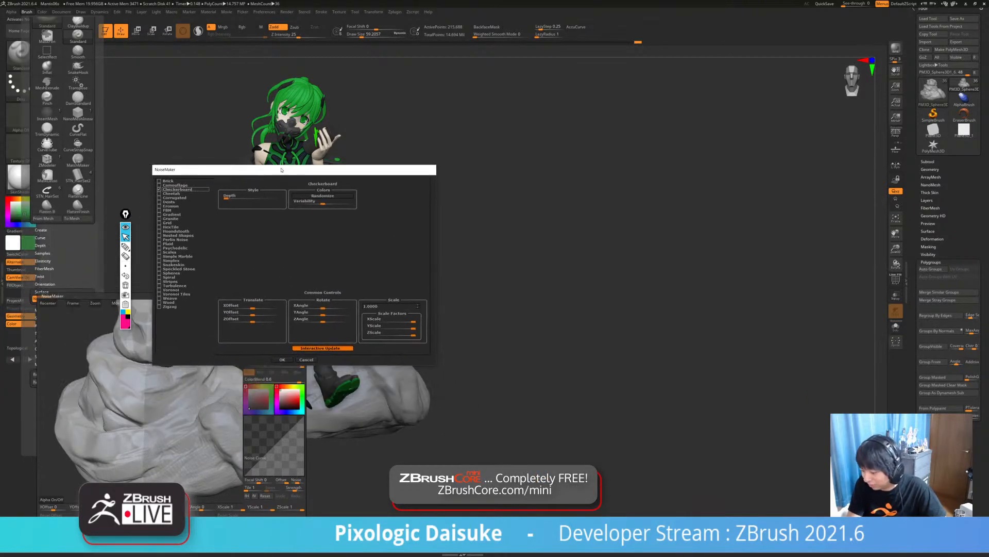
click(193, 226)
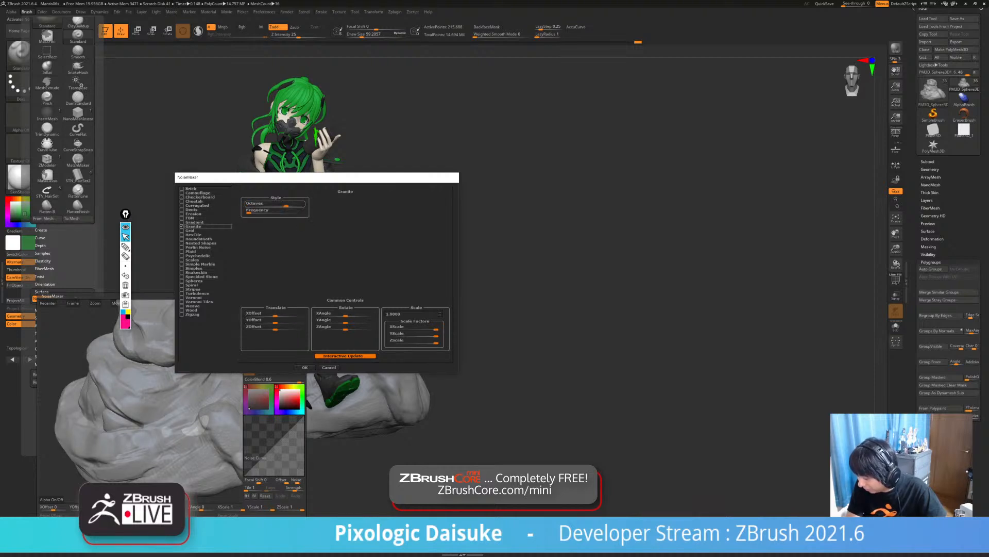
drag(281, 178, 335, 165)
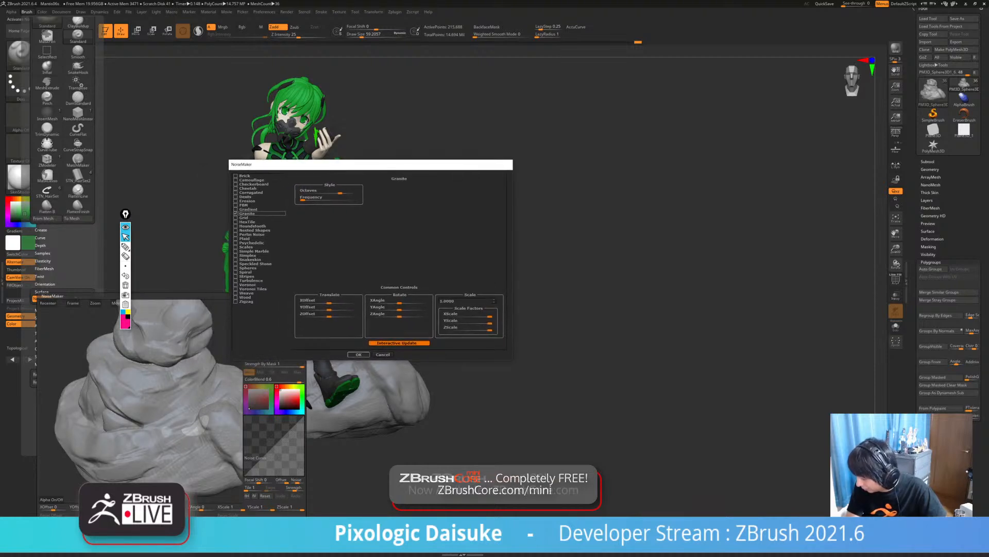
click(359, 355)
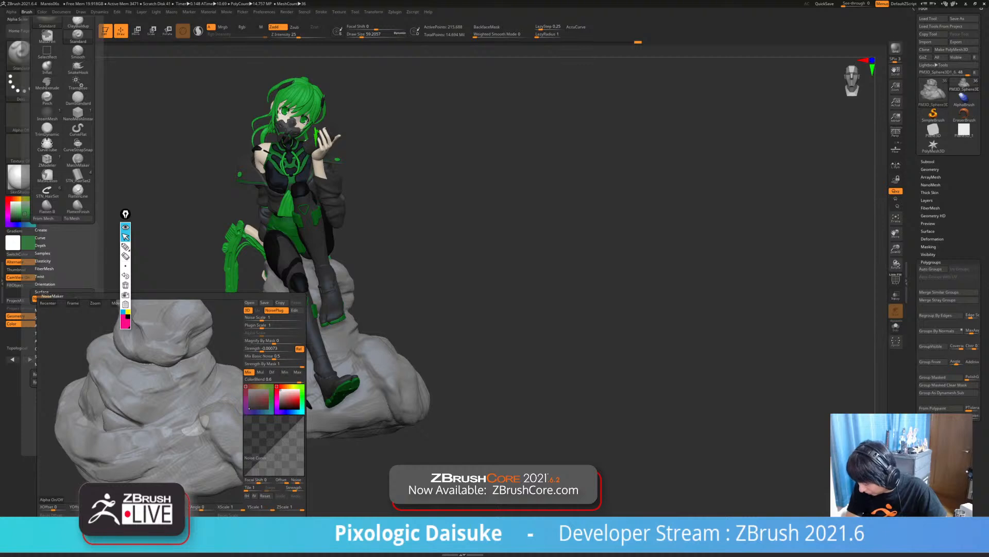
- Set Noise Scale to 0, Plugin Scale to about 0.055, Mix Basic Noise to 0 and Strength to about -0.16, and accept the noise
click(273, 318)
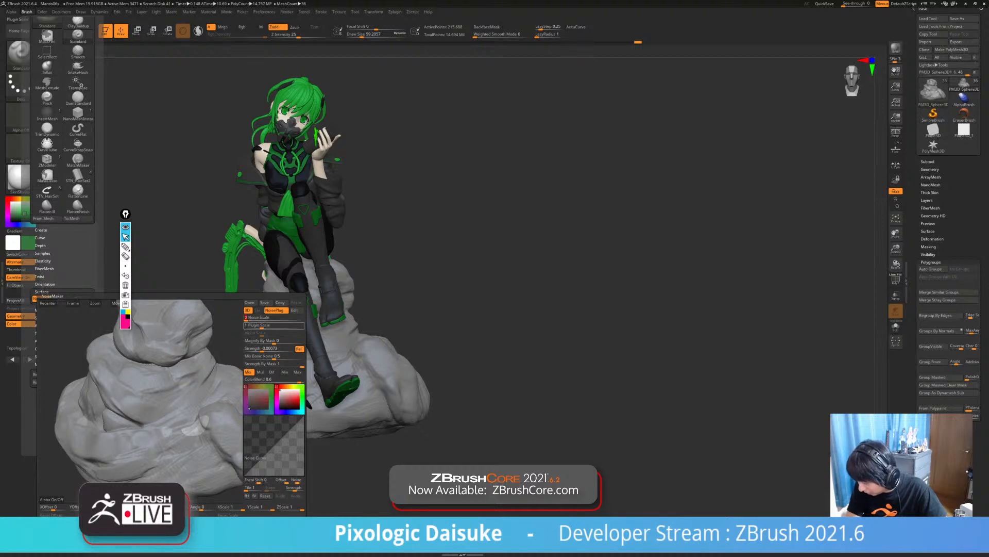
drag(262, 326, 255, 325)
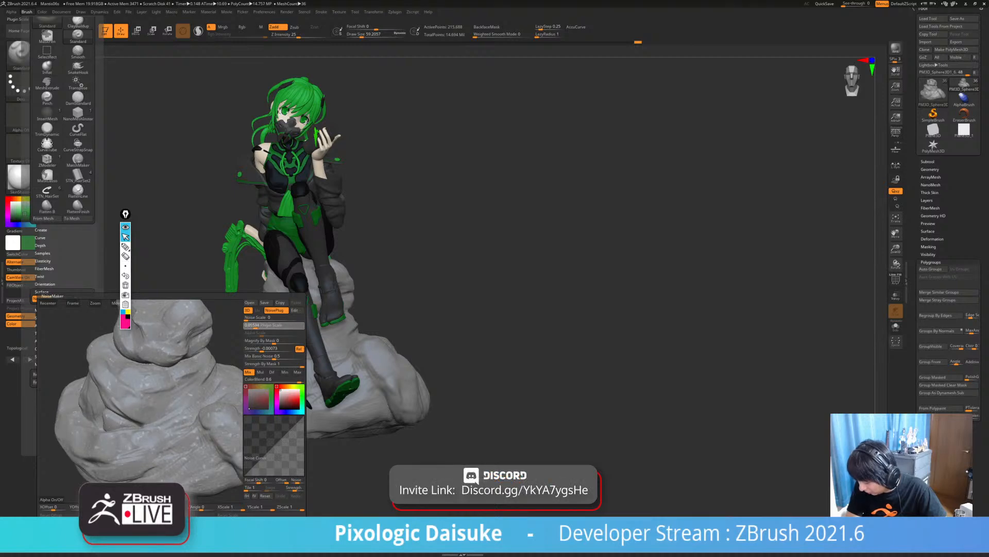
drag(255, 325, 255, 326)
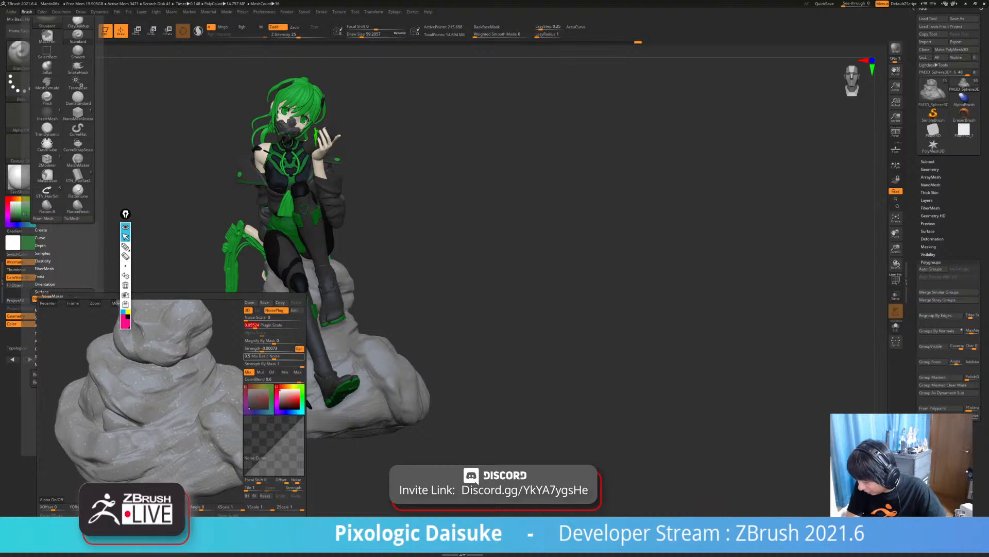
drag(280, 357, 257, 350)
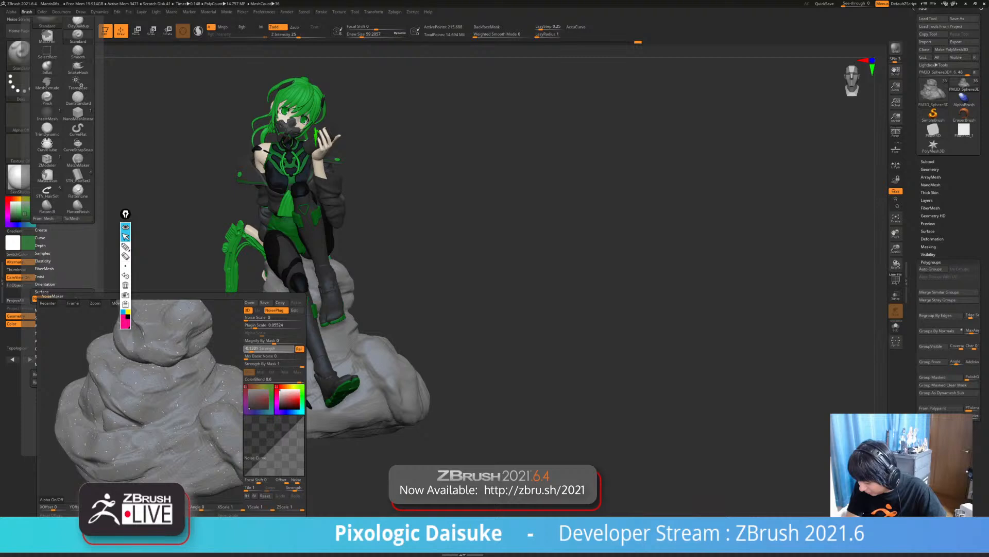
click(251, 350)
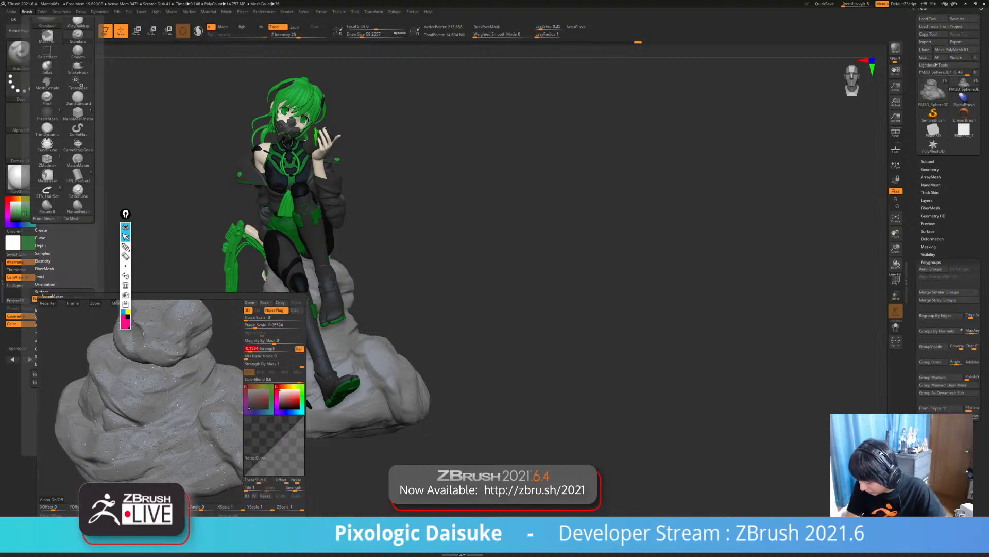
click(222, 522)
- Brush granite pitting with the Standard brush onto the rock below the knee, under the raised boot, and across the boulder and side
ctrl+right_drag(300, 338, 307, 381)
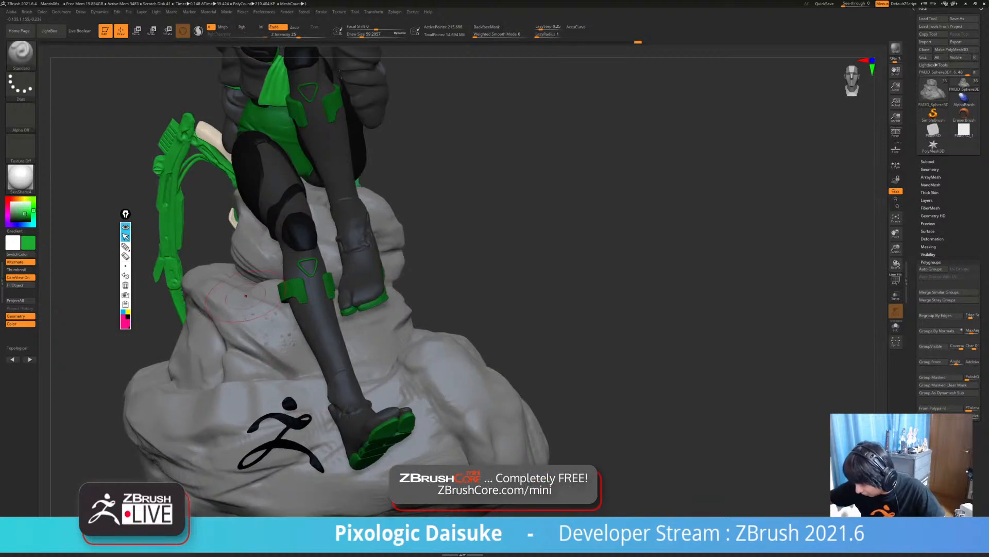
mouse_move(262, 326)
mouse_down()
mouse_move(274, 332)
mouse_move(263, 335)
mouse_move(249, 315)
mouse_up()
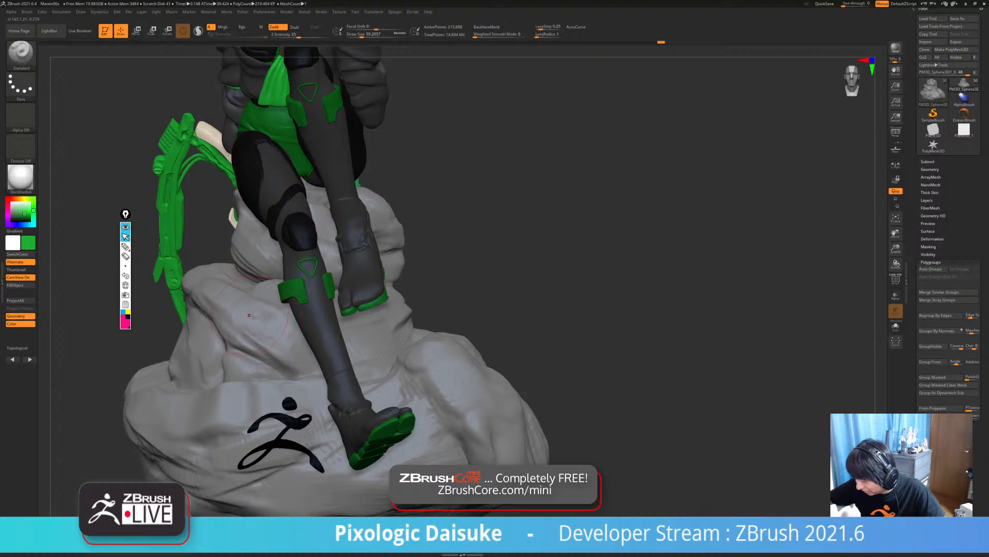
mouse_move(372, 331)
right_down()
mouse_move(360, 351)
mouse_move(340, 335)
mouse_move(391, 345)
mouse_move(366, 327)
right_up()
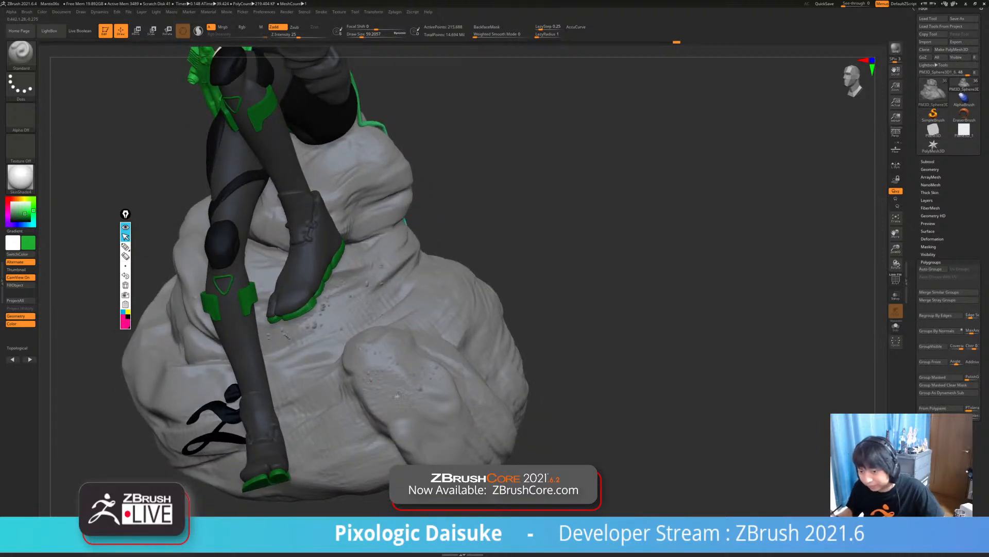
drag(462, 407, 485, 420)
ctrl+right_drag(464, 407, 452, 348)
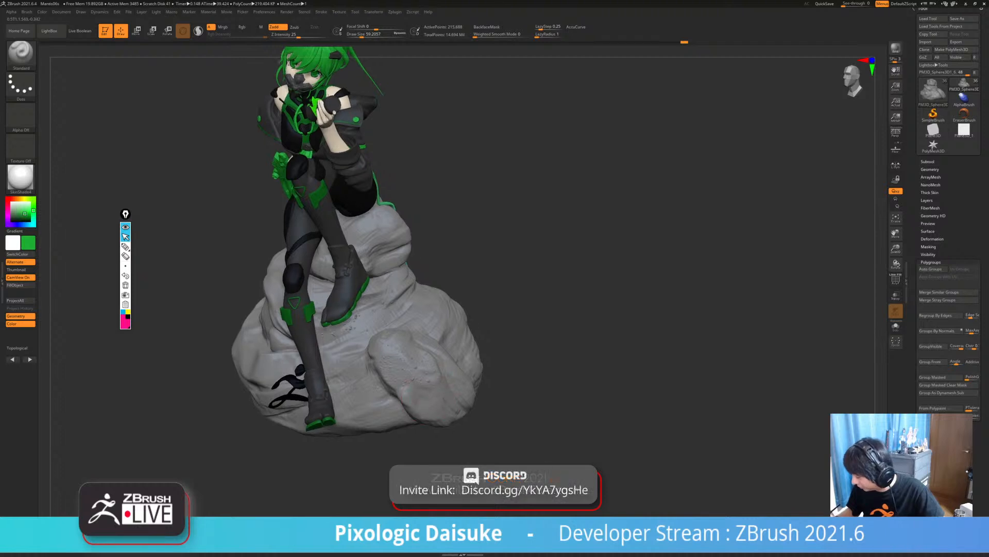
right_drag(461, 396, 372, 388)
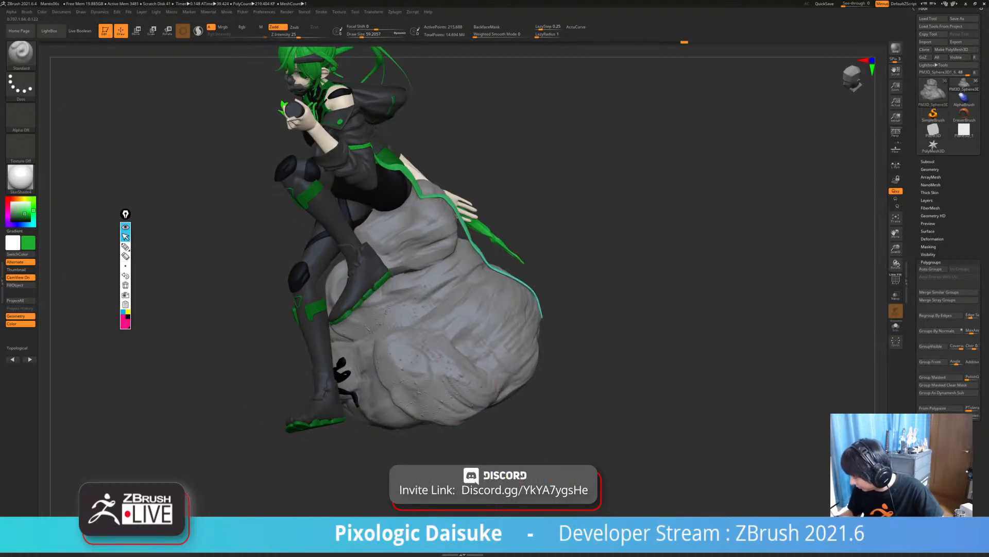
right_drag(437, 355, 370, 363)
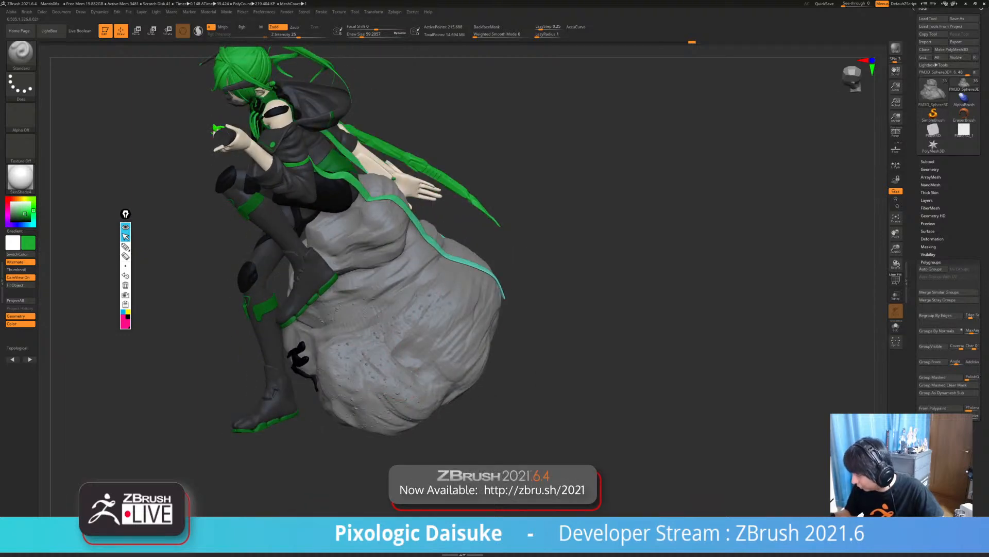
- Set the Standard brush to colour only, with Rgb on, Zadd off and a dark grey main colour
alt+right_drag(441, 351, 367, 353)
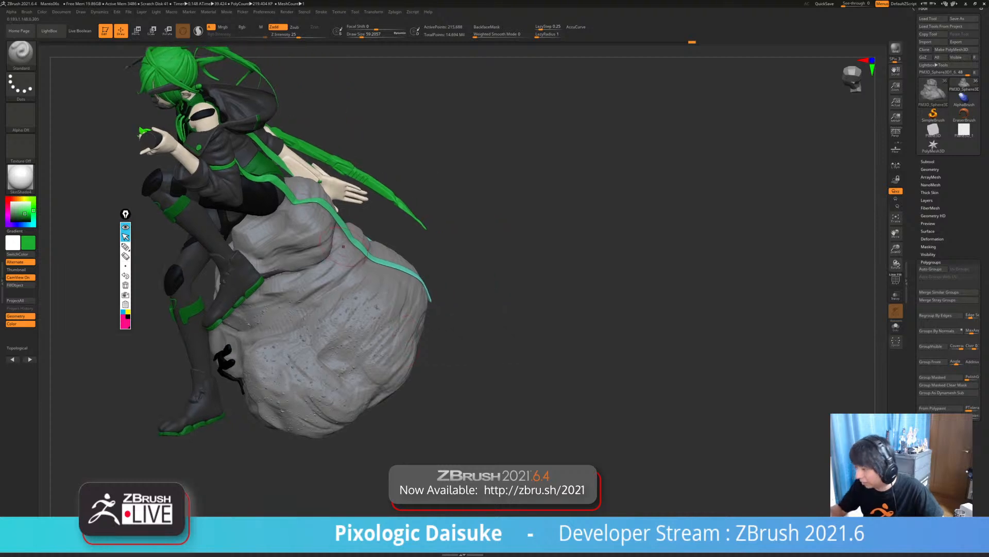
click(247, 27)
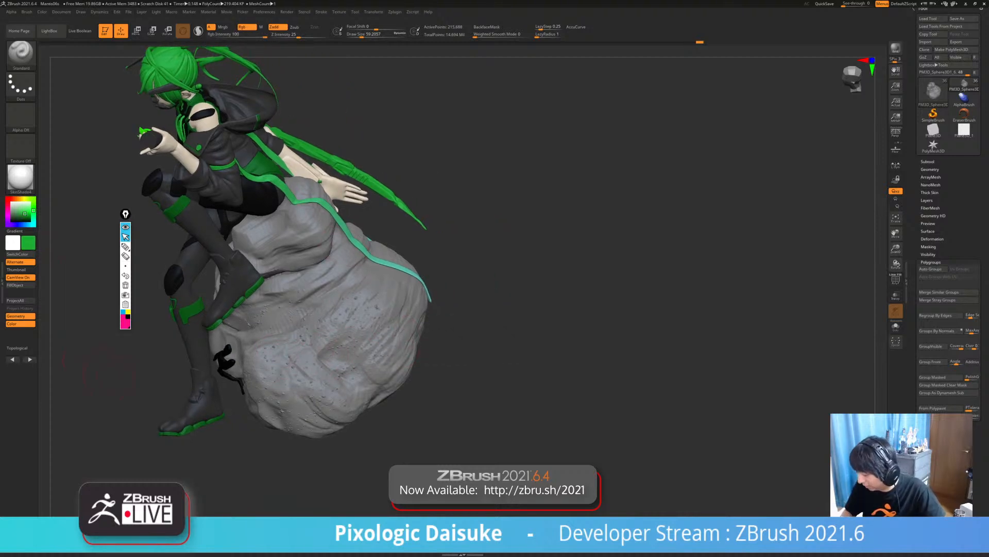
click(14, 217)
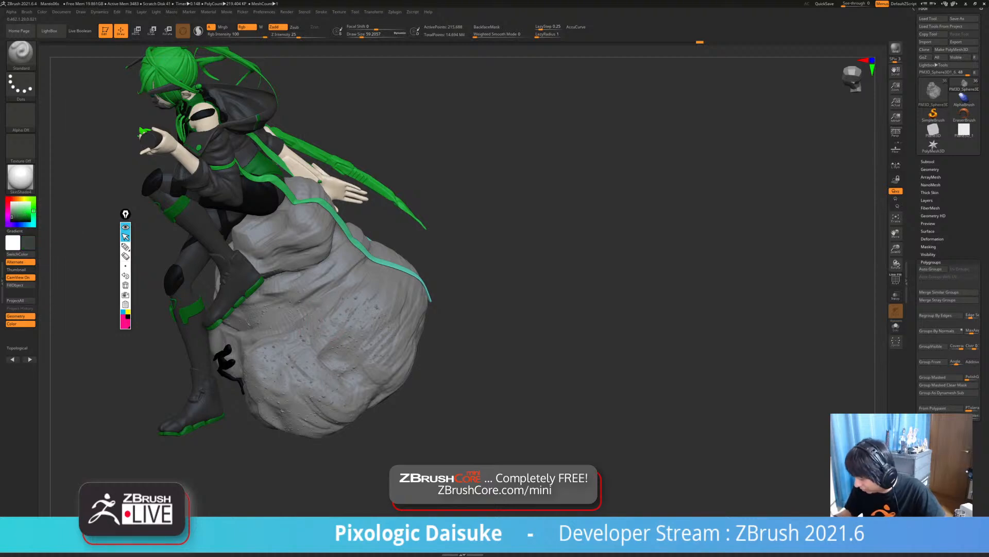
click(278, 27)
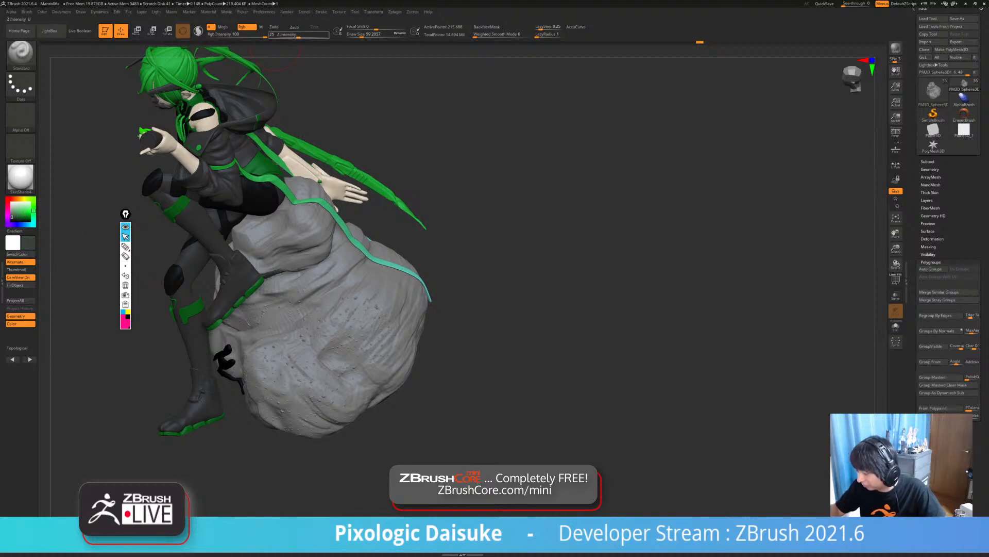
drag(275, 47, 332, 123)
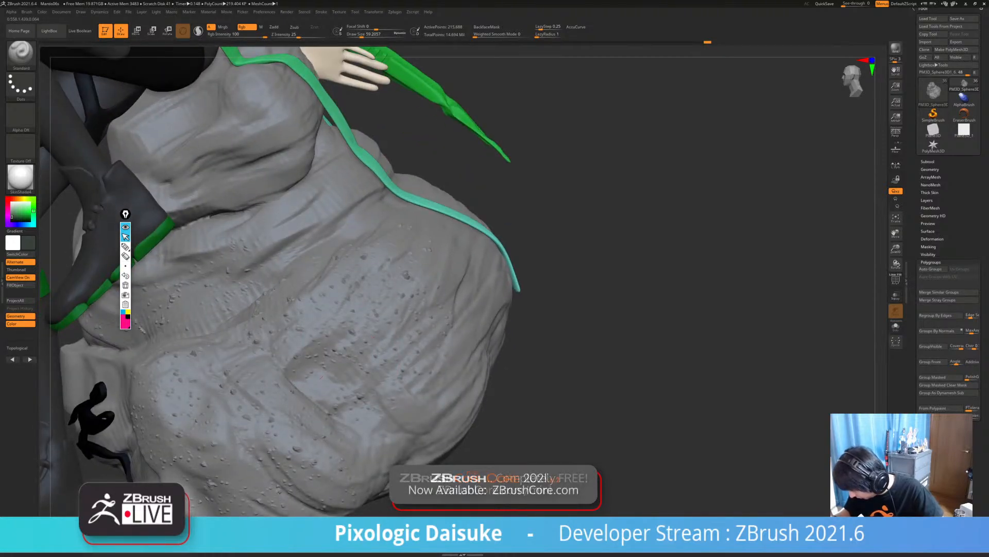
ctrl+right_drag(420, 400, 415, 355)
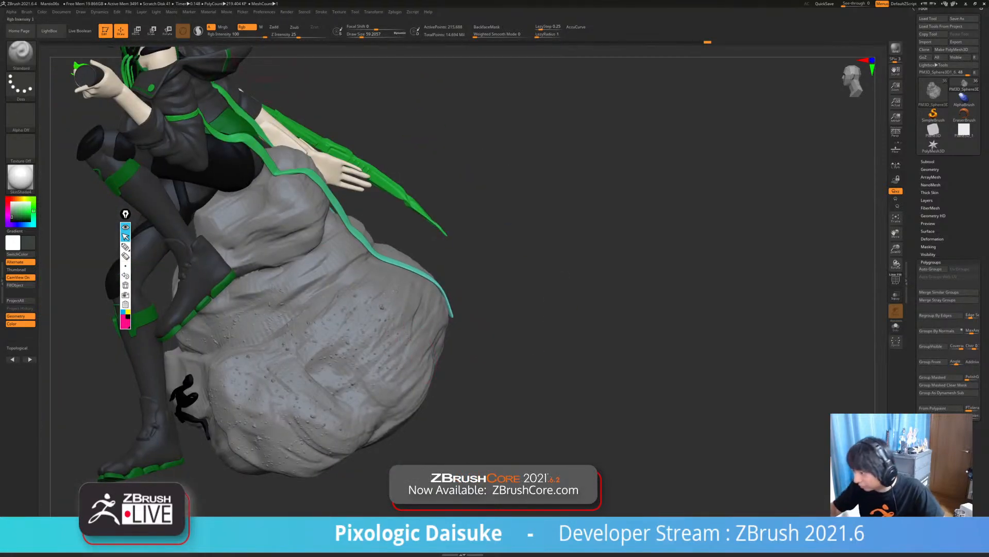
- Turn off Rgb, reopen the brush's noise for editing, set ColorBlend to about 0.94 and accept it
click(247, 27)
click(27, 12)
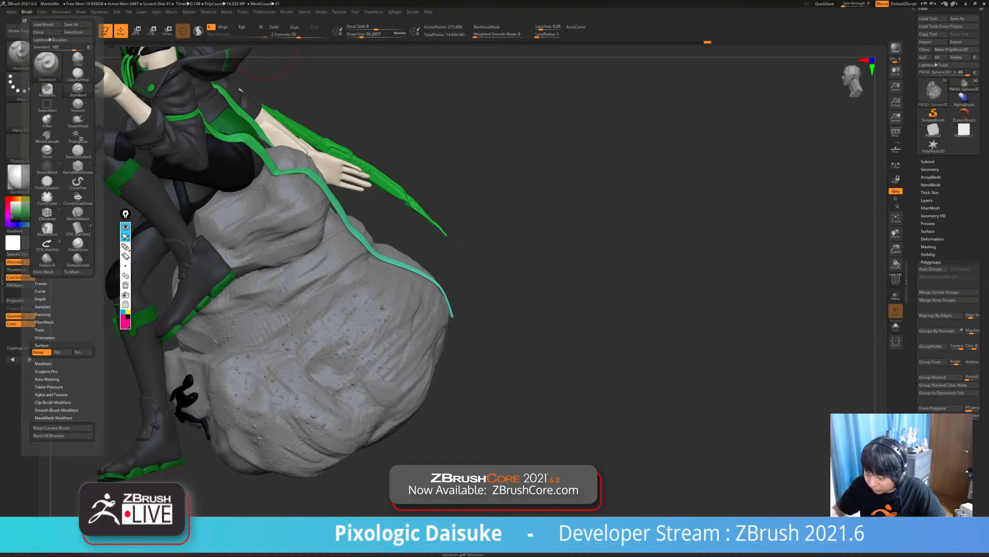
click(62, 352)
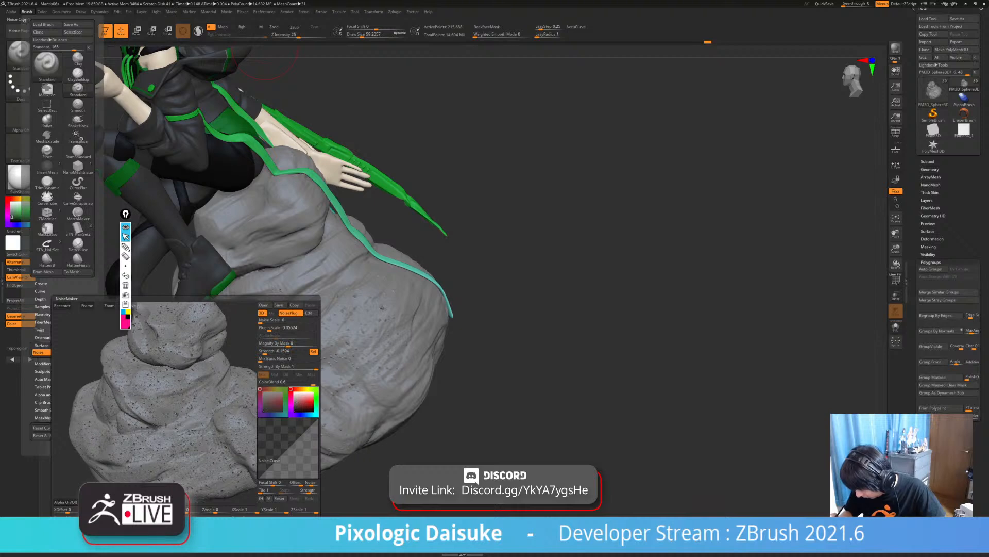
drag(313, 383, 309, 383)
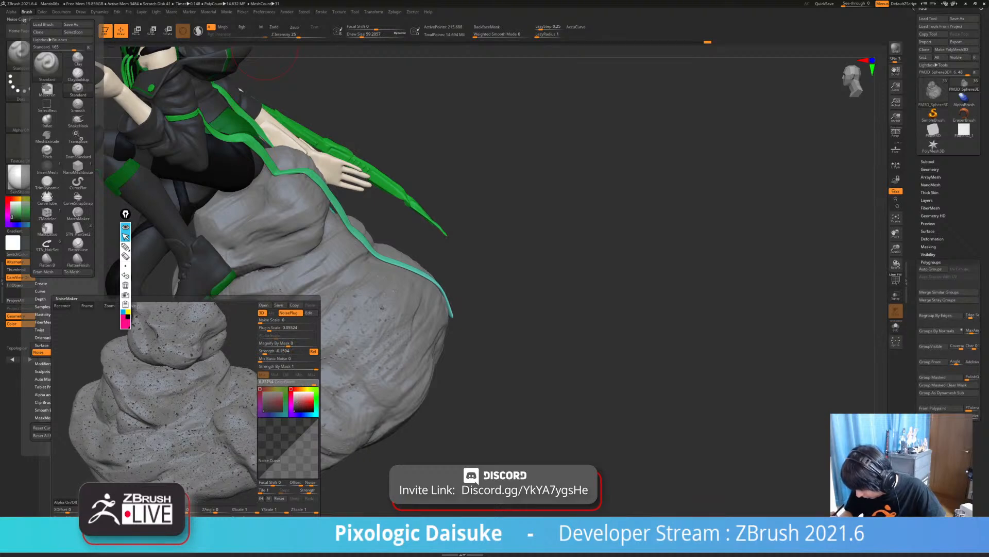
click(276, 521)
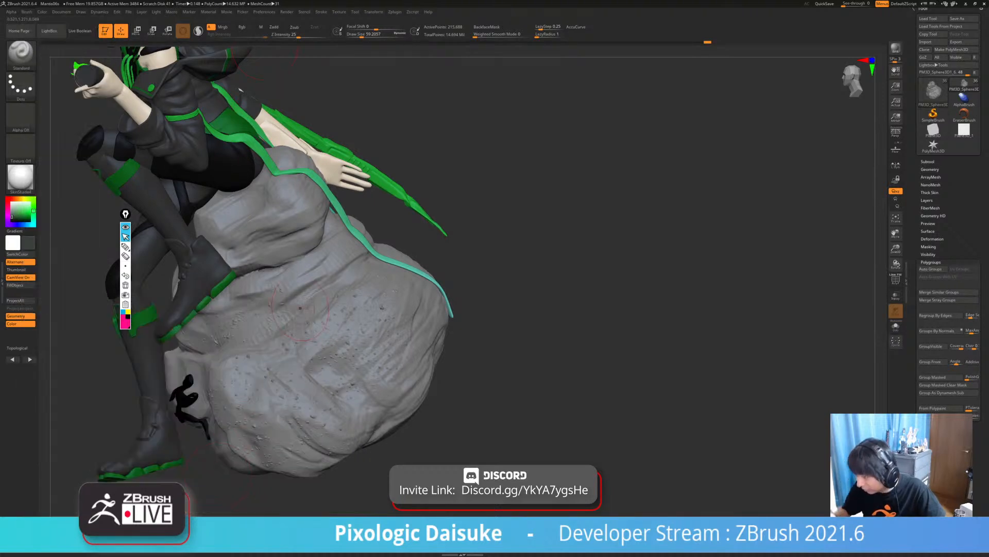
- Try painting dark granite pits across the rock's side with Rgb on, first without and then with Zadd
right_drag(346, 342, 364, 303)
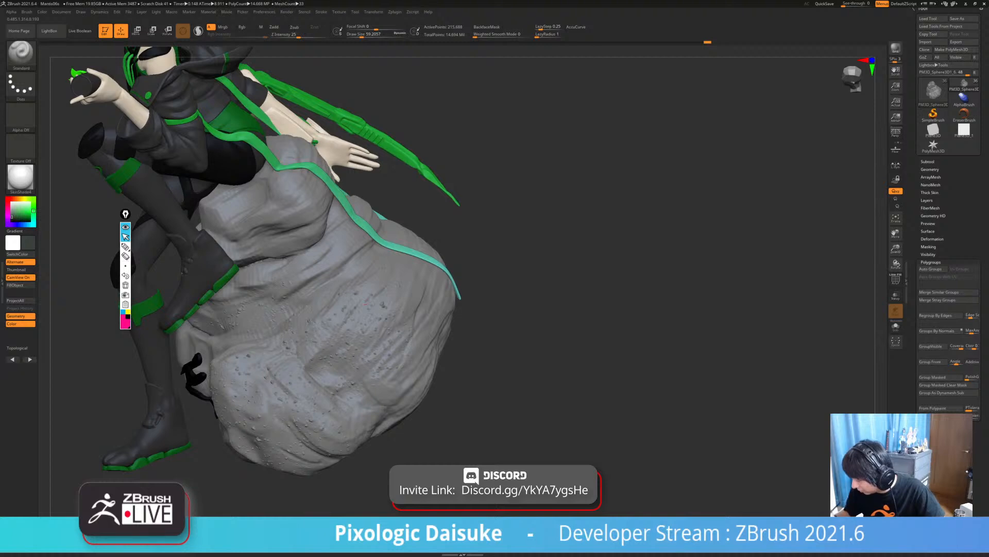
click(246, 27)
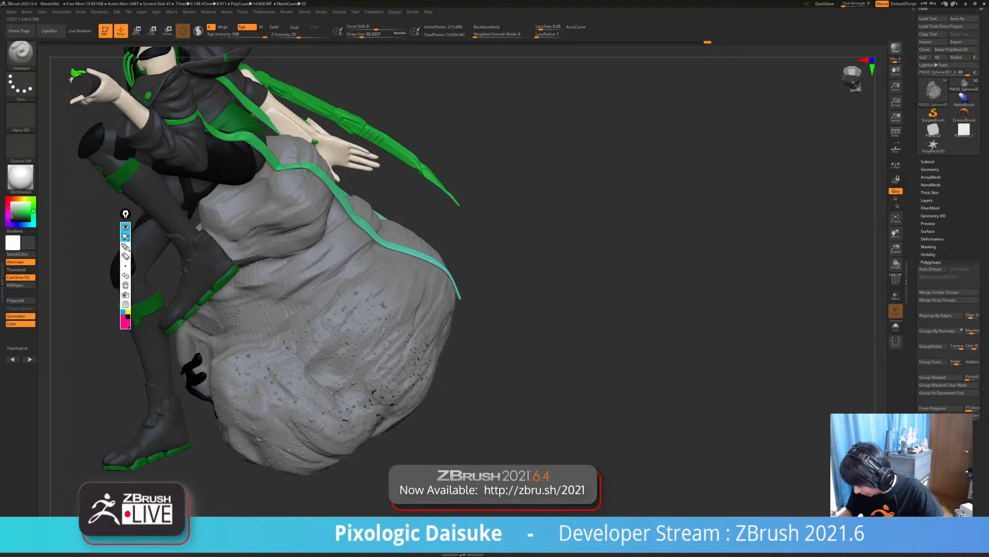
click(274, 27)
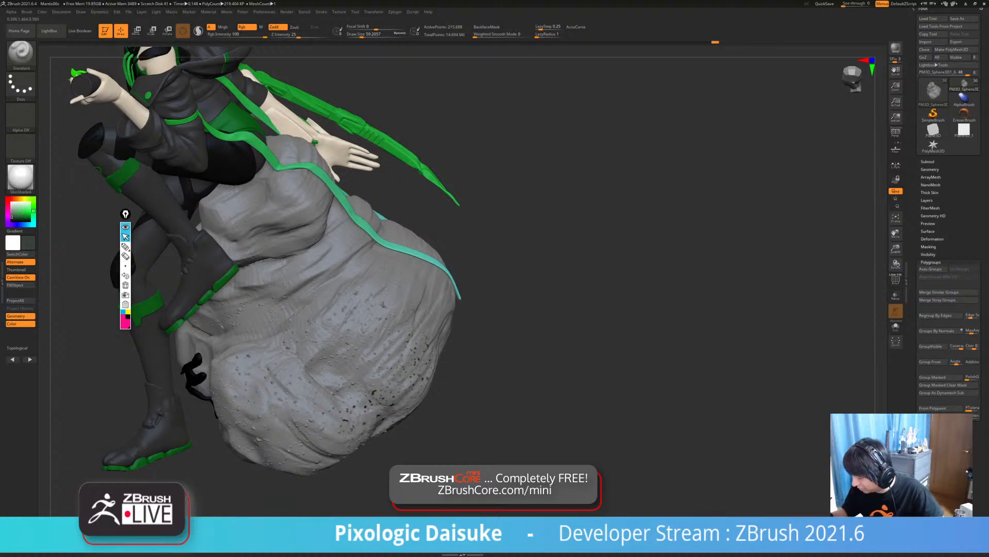
right_drag(546, 319, 510, 227)
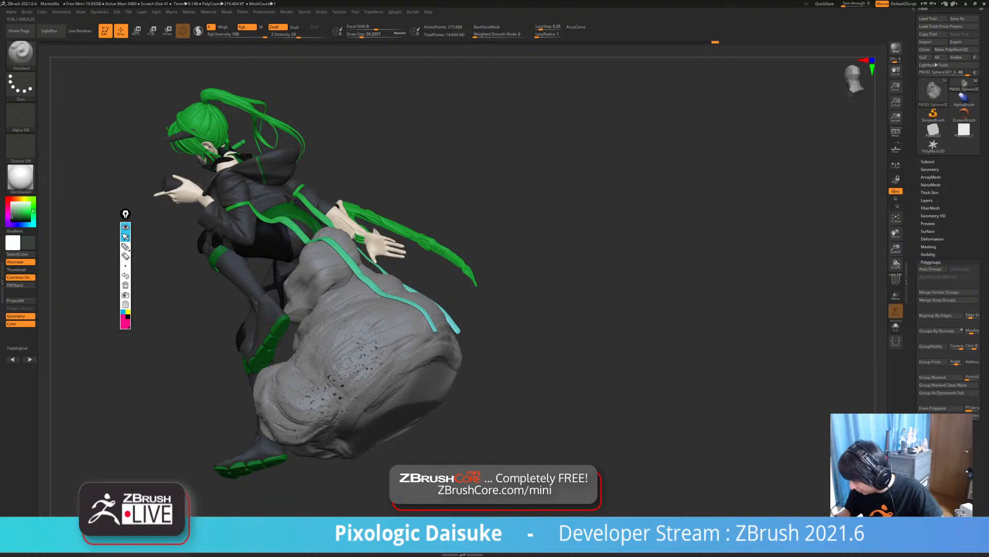
right_drag(516, 309, 525, 273)
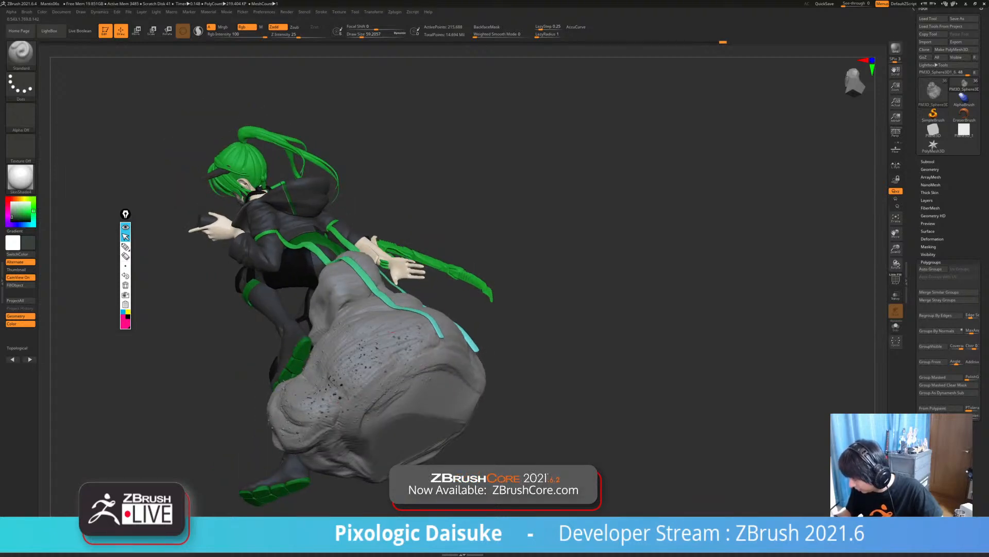
mouse_move(392, 333)
right_down()
mouse_move(407, 376)
mouse_move(453, 412)
mouse_move(404, 400)
mouse_move(381, 425)
right_up()
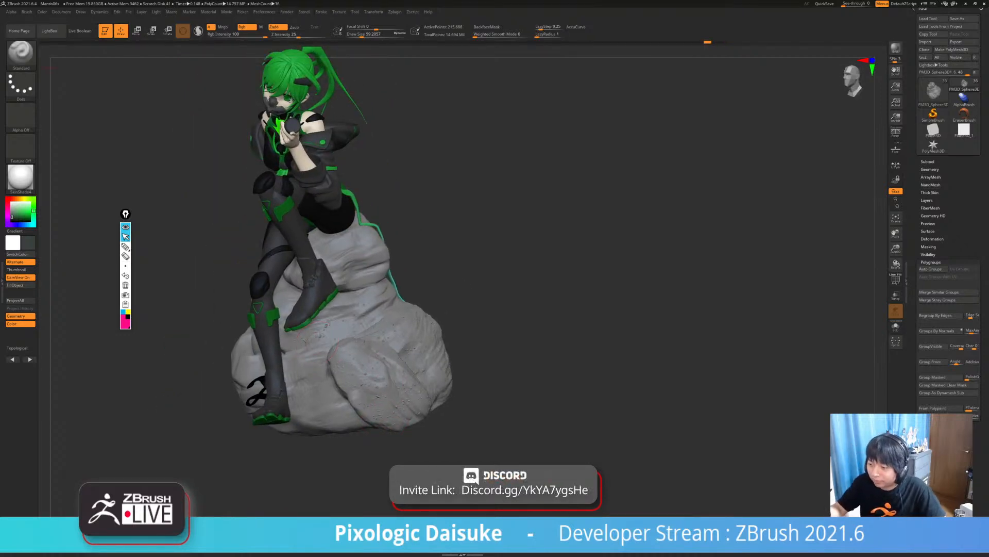
- In the brush's NoiseMaker, bow the noise curve upward, set ColorBlend to 0 and Plugin Scale to about 0.17
click(27, 11)
click(41, 352)
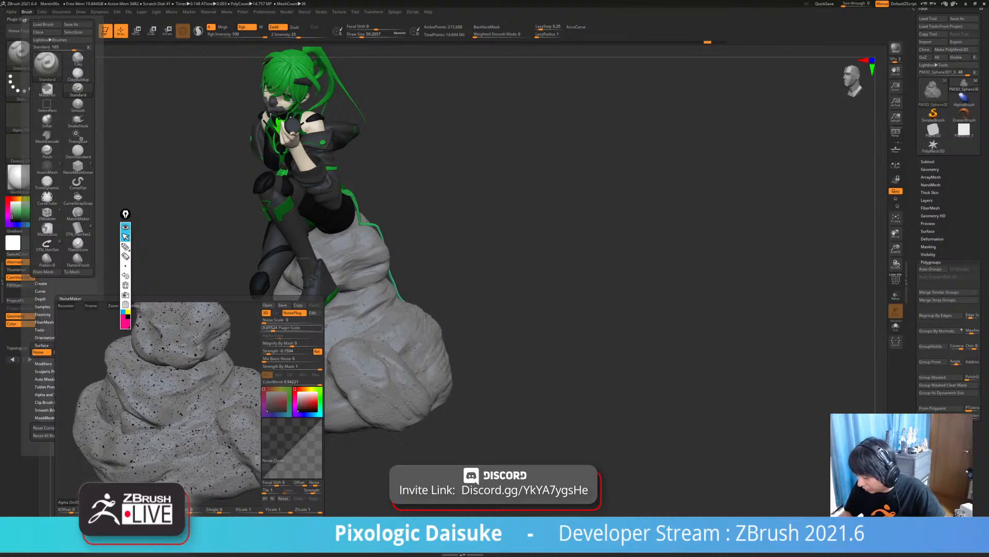
drag(273, 329, 287, 329)
drag(302, 442, 291, 439)
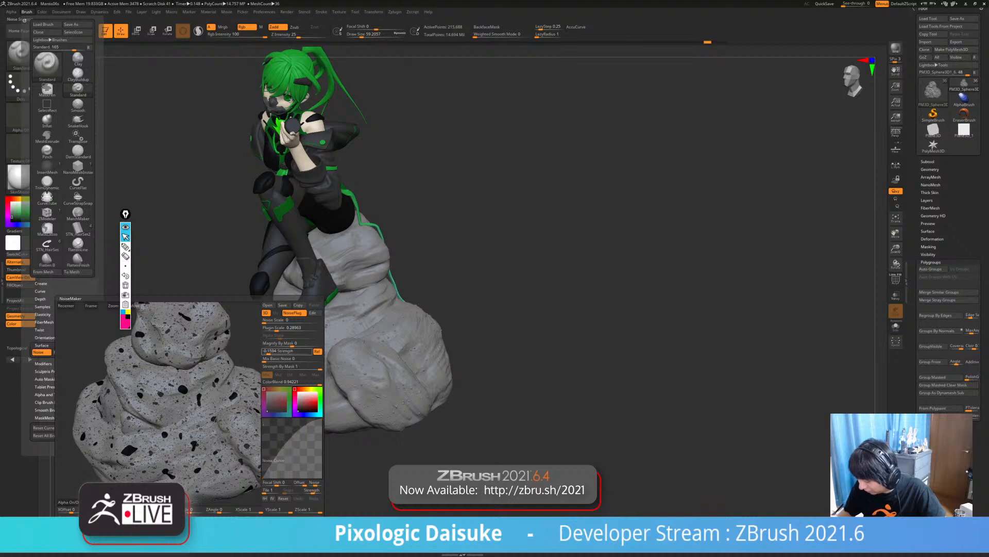
drag(296, 382, 292, 382)
click(281, 327)
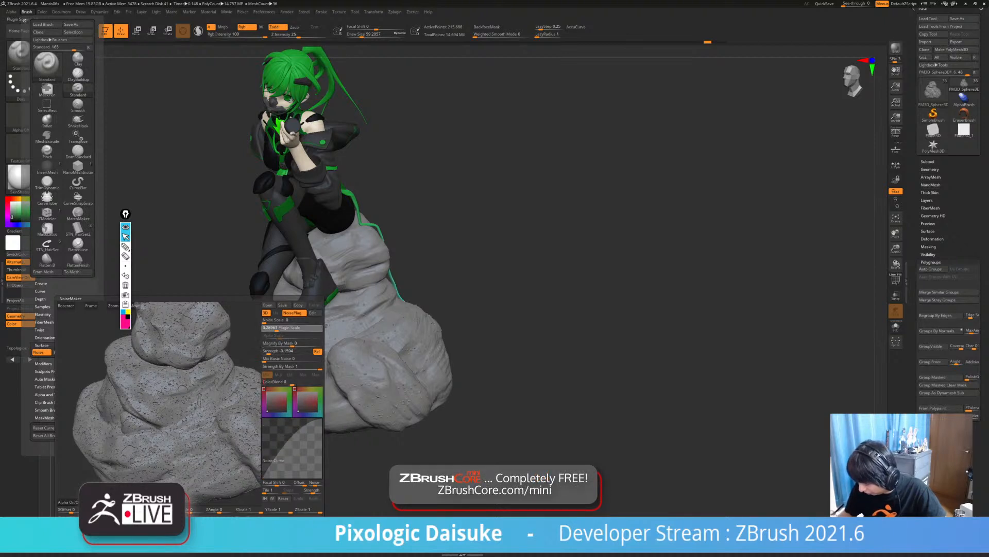
text(0.2225)
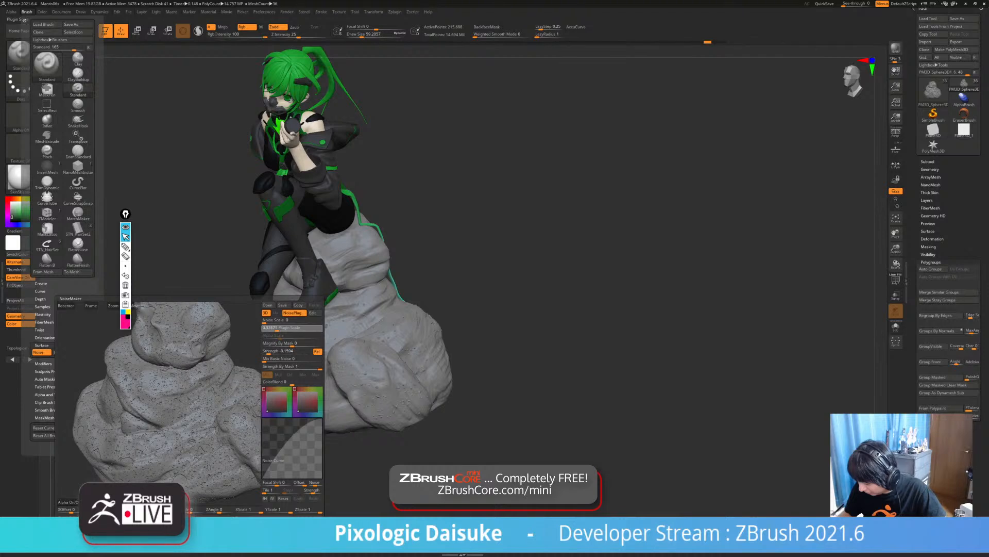
drag(277, 328, 275, 328)
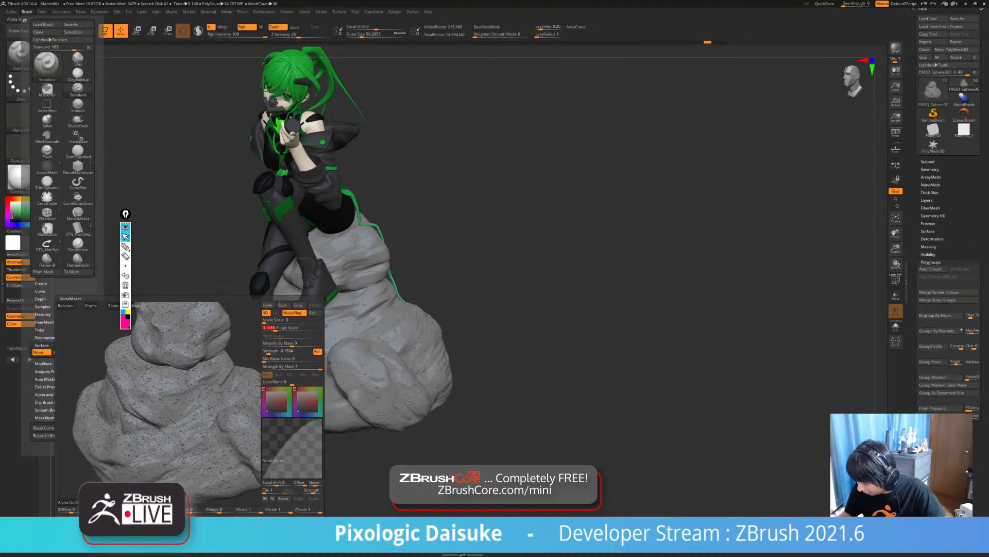
- Blend basic noise into the granite with Noise Scale about 10.5 and Mix Basic Noise about 0.23, and accept it
click(269, 321)
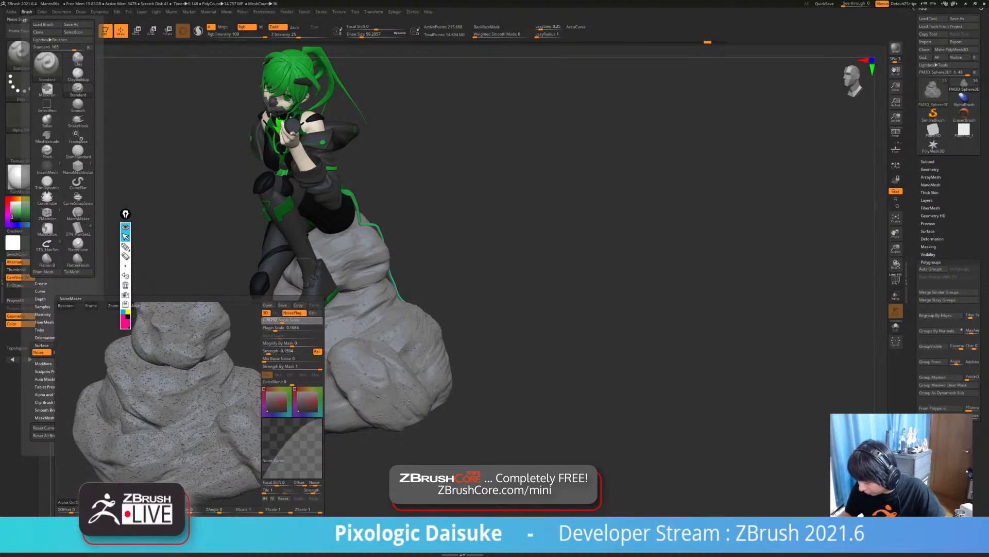
drag(295, 321, 280, 321)
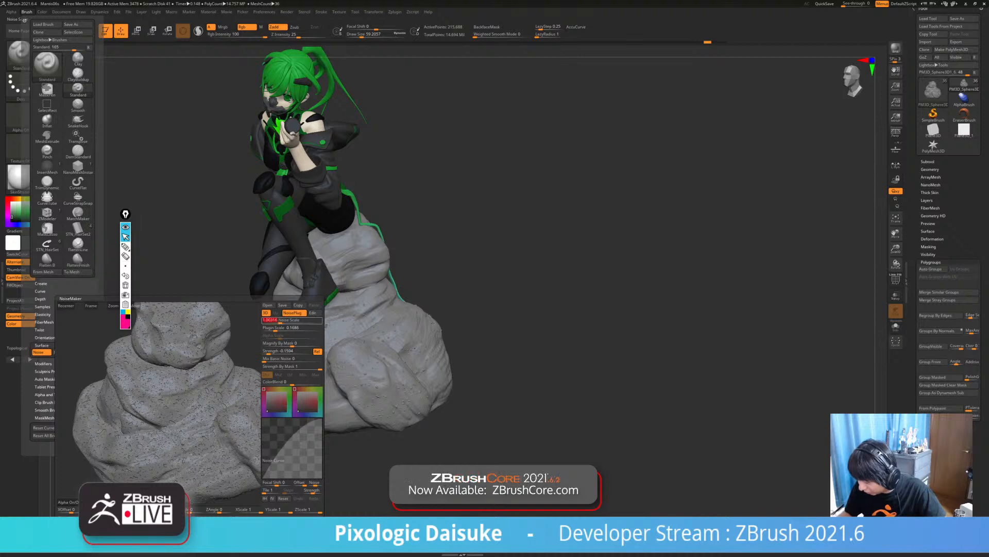
click(276, 359)
drag(276, 360, 280, 360)
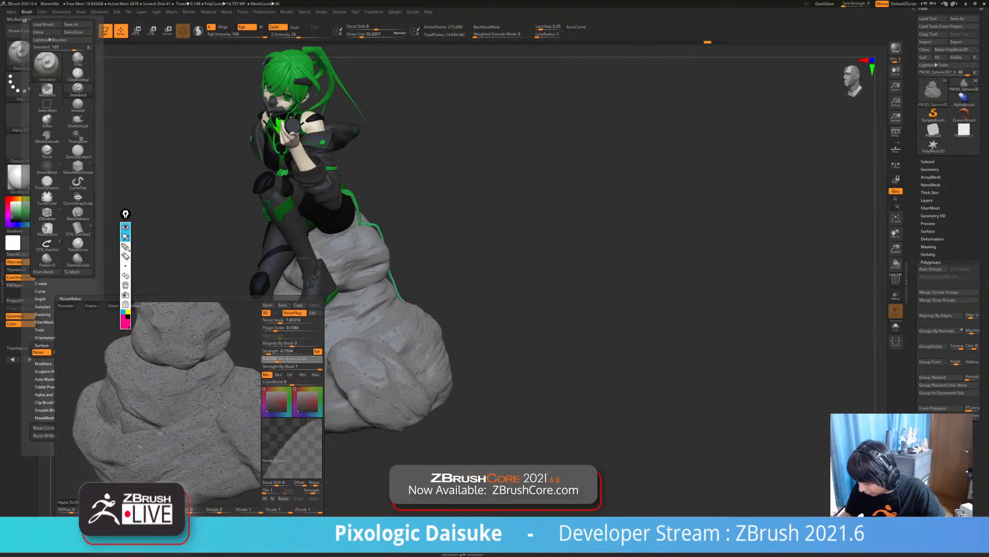
drag(280, 321, 285, 322)
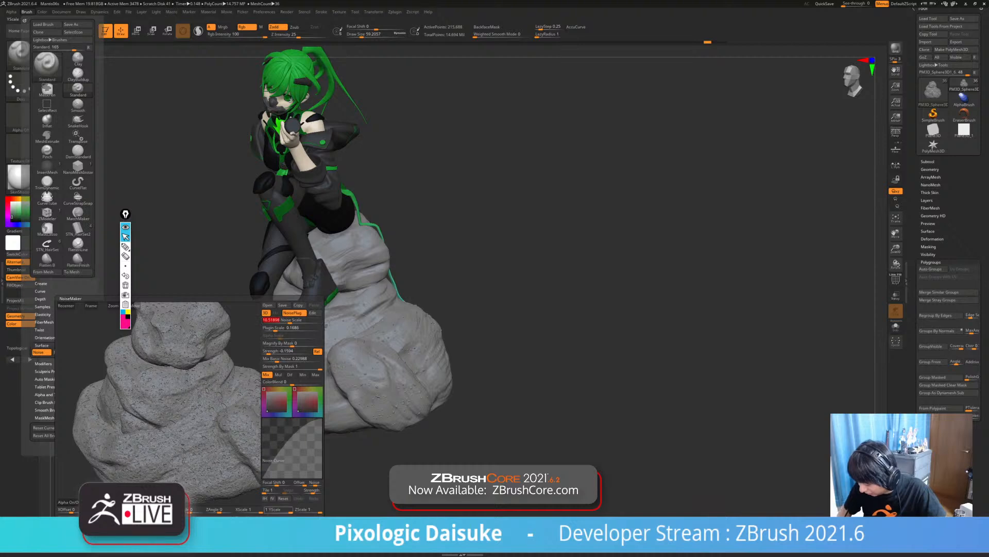
click(281, 519)
- Make a test stroke above the boulder, turn off Rgb, and brush the mixed noise across the boulder and rock side
drag(384, 351, 401, 343)
drag(495, 288, 497, 324)
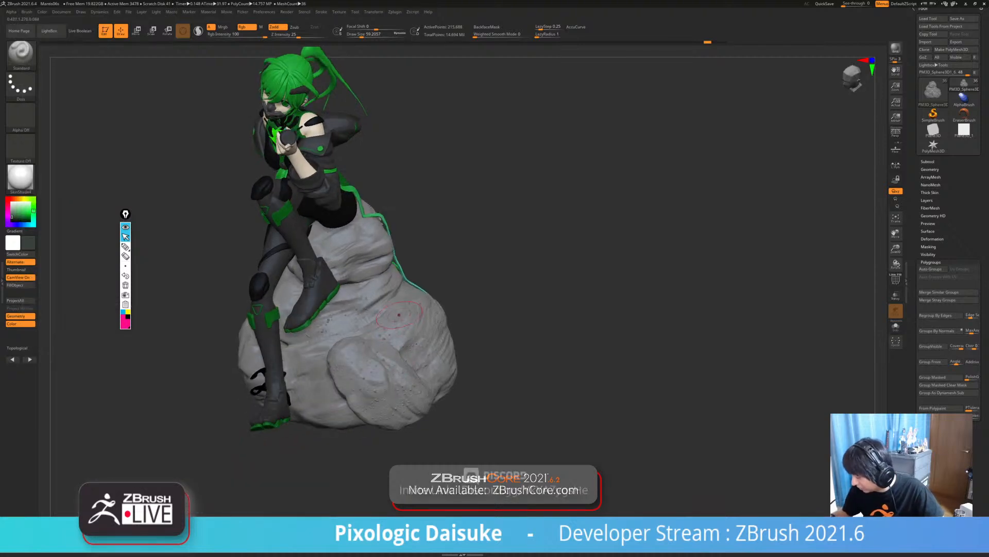
mouse_move(388, 335)
mouse_down()
mouse_move(399, 318)
mouse_move(401, 335)
mouse_up()
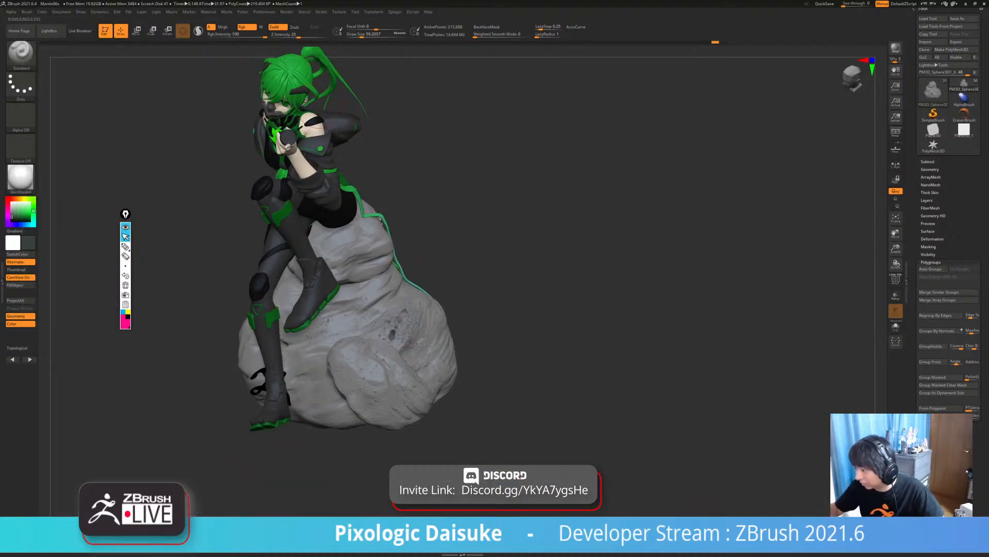
click(247, 27)
drag(492, 280, 447, 304)
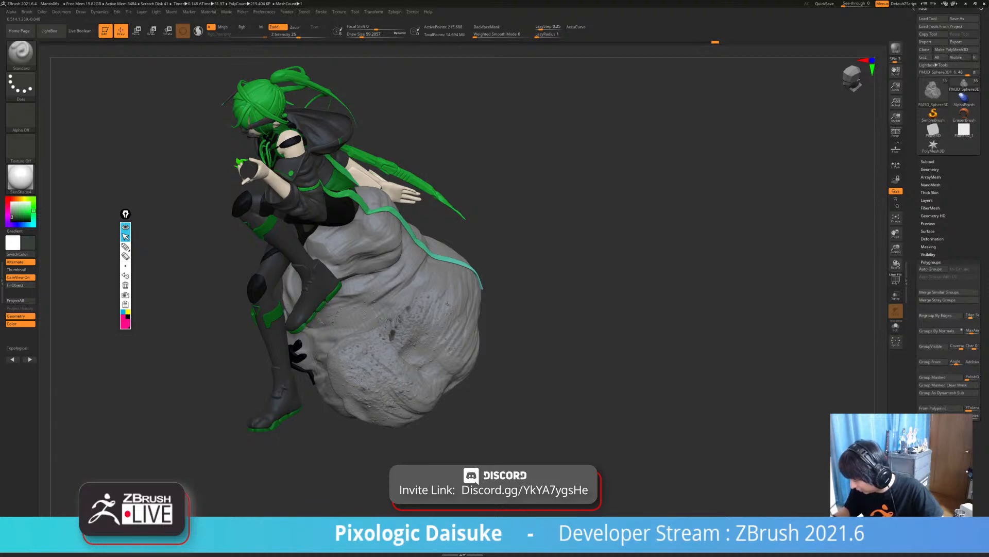
drag(482, 384, 438, 343)
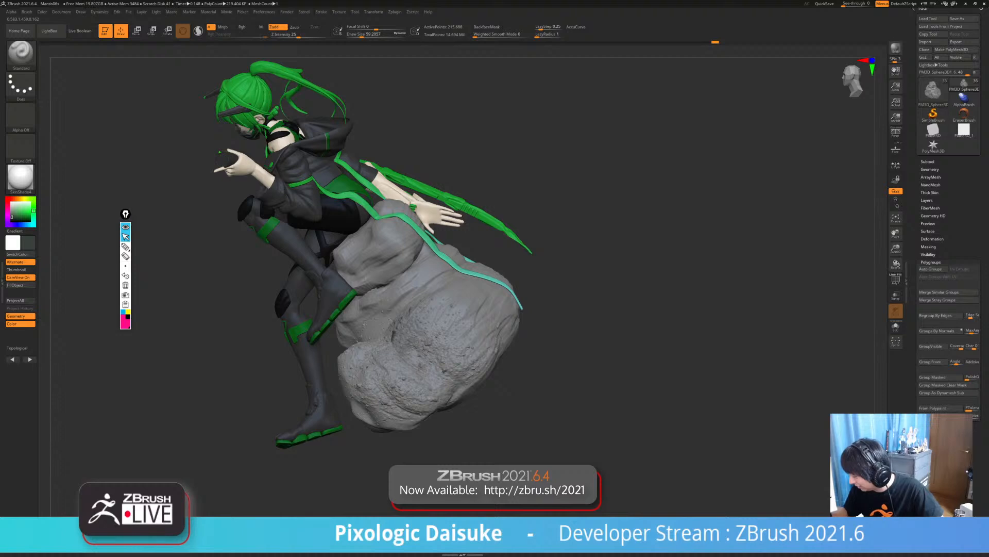
- Select the rock base beneath the seated figure as the active subtool and subdivide its mesh one level
mouse_move(421, 280)
alt+right_down()
mouse_move(351, 268)
mouse_move(345, 285)
mouse_move(350, 264)
mouse_move(487, 257)
mouse_move(469, 264)
mouse_move(317, 212)
mouse_move(321, 248)
mouse_move(438, 237)
mouse_move(368, 248)
alt+right_up()
alt+click(438, 237)
alt+click(412, 320)
alt+right_drag(457, 335, 378, 300)
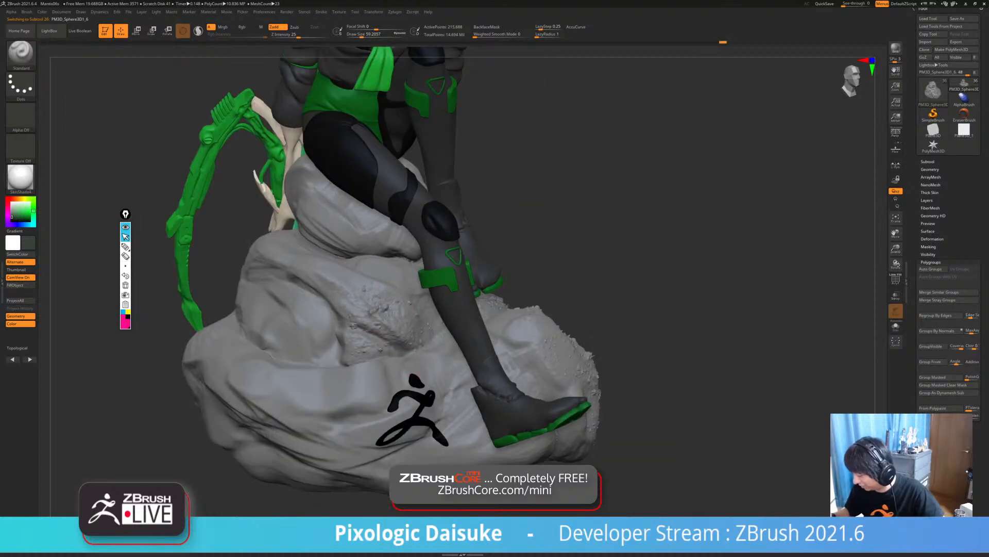
key(ctrl)
key(ctrl)
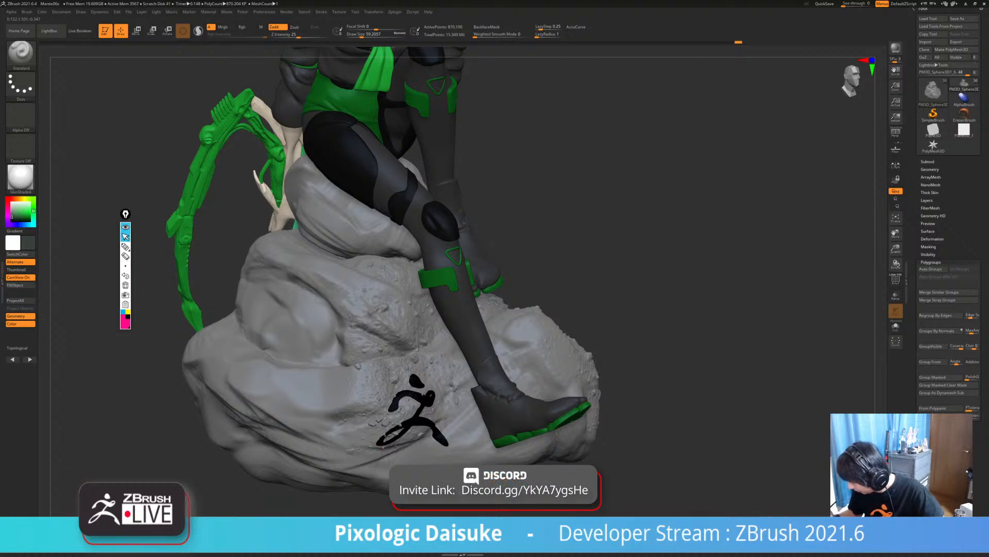
- Brush stony surface noise across the rock base's front, around the running-figure logo and over the boulder beside the raised foot
mouse_move(452, 384)
alt+right_down()
mouse_move(421, 315)
mouse_move(376, 381)
alt+right_up()
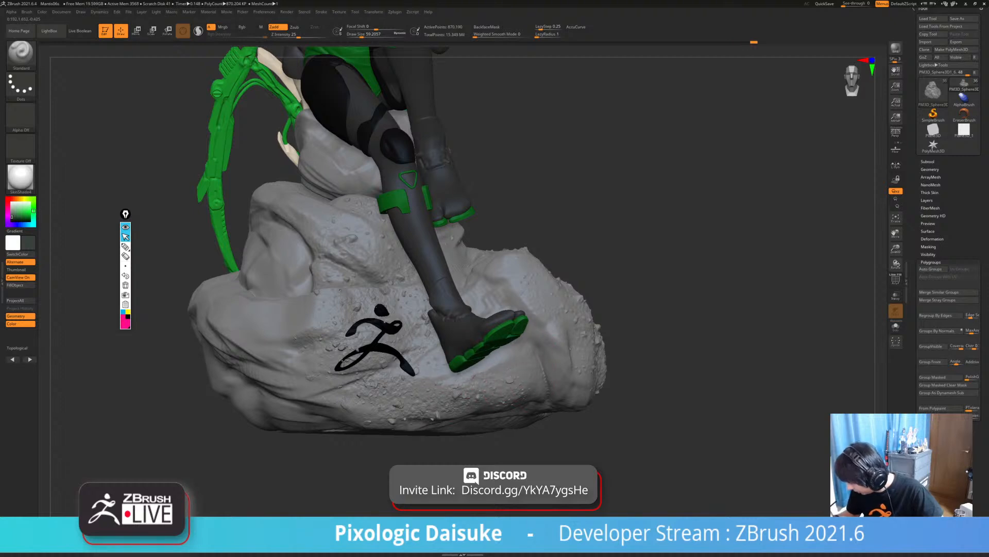
mouse_move(507, 385)
alt+right_down()
mouse_move(403, 424)
mouse_move(335, 421)
alt+right_up()
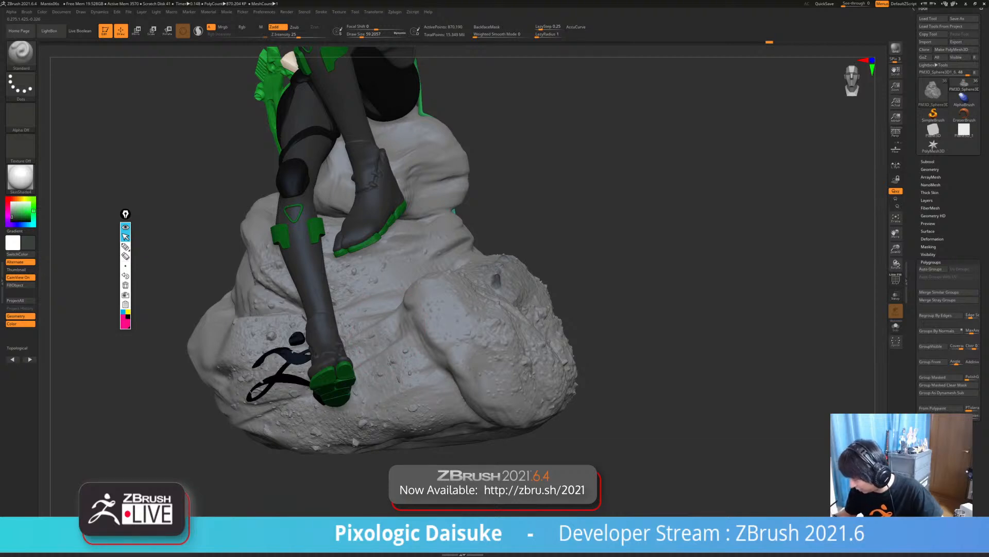
mouse_move(351, 276)
right_down()
mouse_move(375, 313)
mouse_move(322, 335)
right_up()
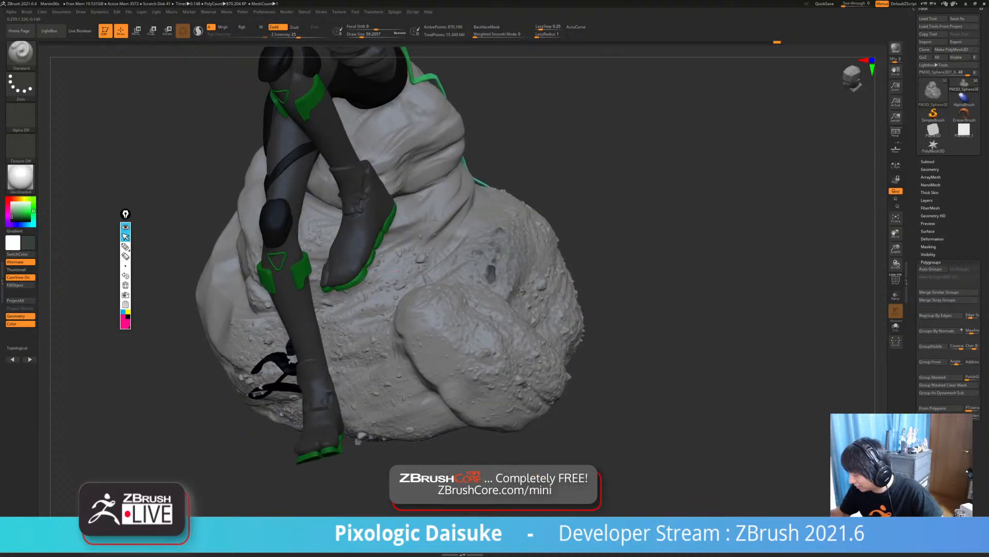
mouse_move(396, 272)
alt+right_down()
mouse_move(340, 358)
mouse_move(384, 323)
mouse_move(347, 334)
alt+right_up()
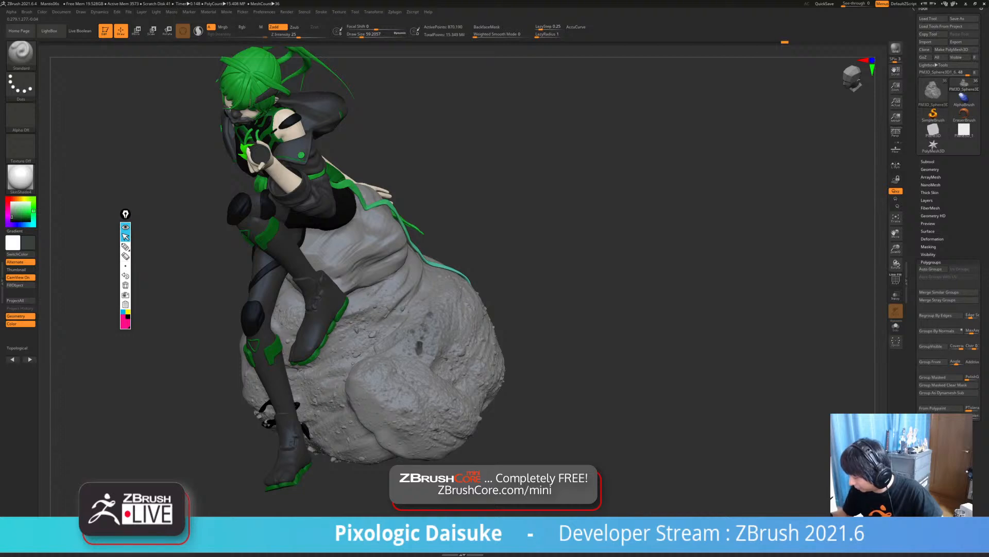
mouse_move(434, 275)
alt+right_down()
mouse_move(415, 301)
mouse_move(391, 306)
alt+right_up()
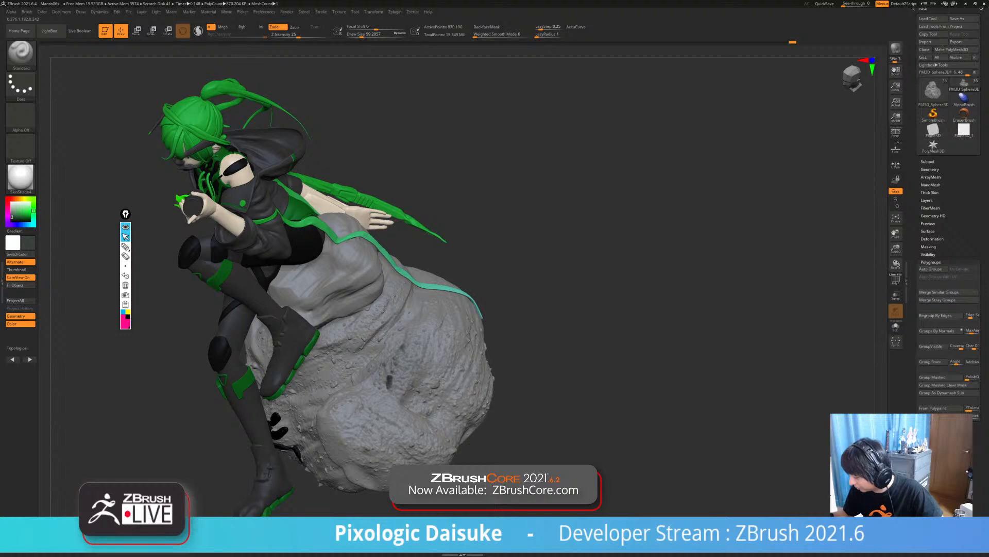
mouse_move(390, 309)
right_down()
mouse_move(464, 313)
mouse_move(527, 269)
mouse_move(651, 267)
right_up()
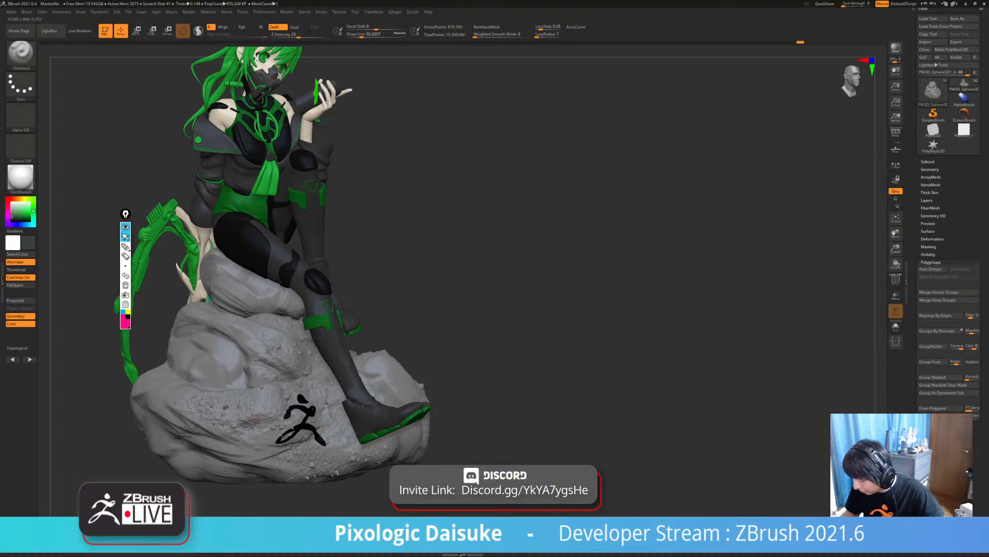
- Extend the stony noise over the rock's lower edge, its flank on the scythe side and the upper boulder under the figure
alt+right_drag(516, 330, 542, 226)
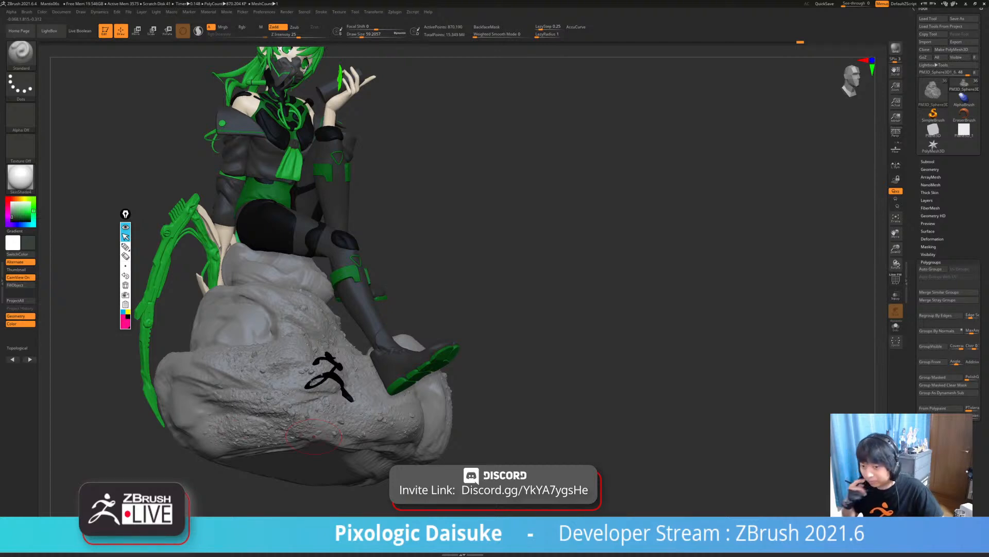
right_drag(314, 436, 238, 326)
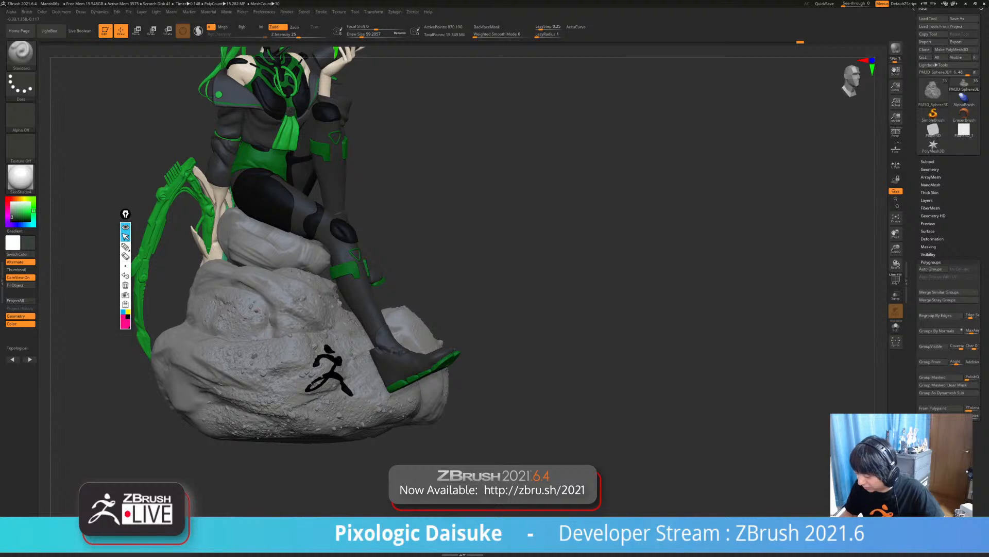
right_drag(209, 211, 249, 264)
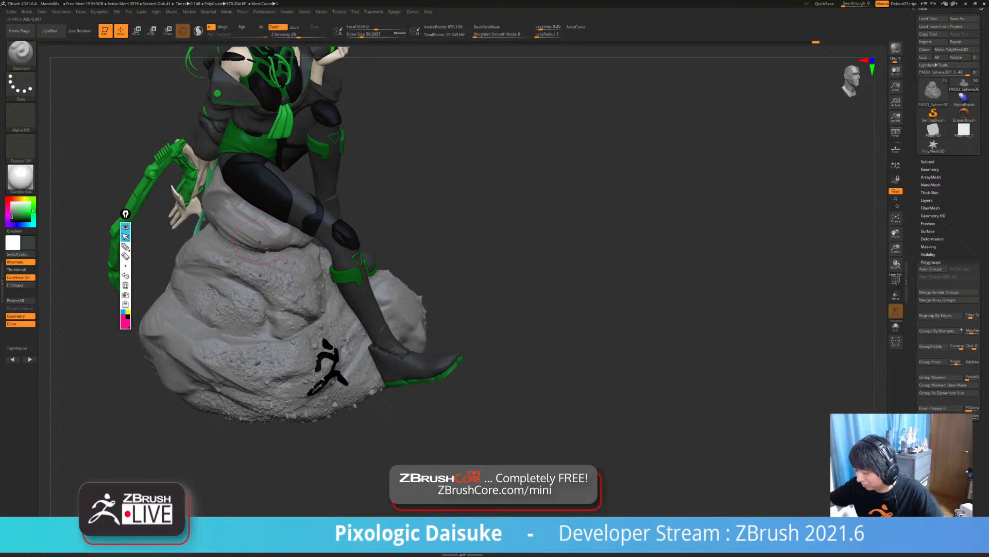
key(shift)
right_drag(275, 241, 256, 233)
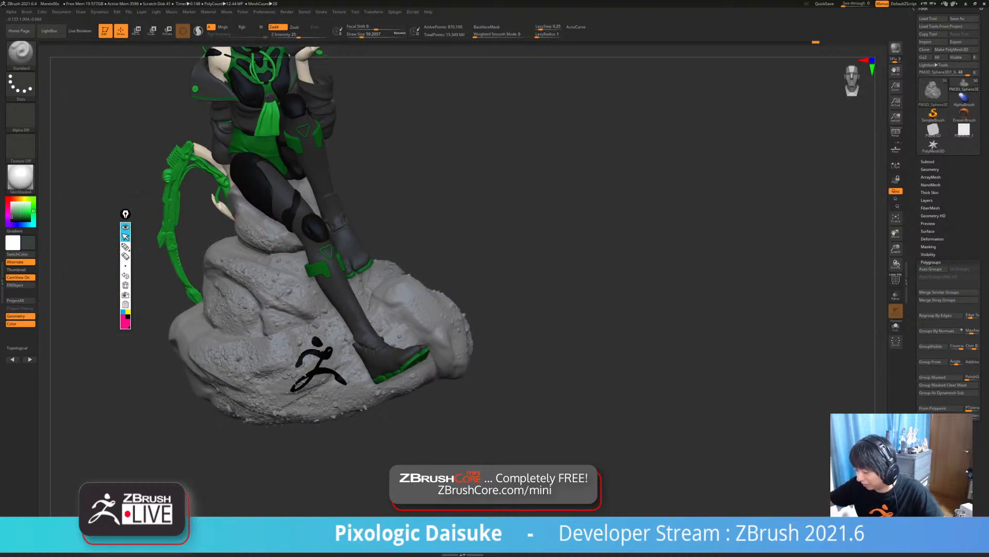
click(256, 233)
mouse_move(256, 233)
alt+right_down()
mouse_move(252, 279)
mouse_move(294, 281)
mouse_move(261, 307)
mouse_move(229, 308)
alt+right_up()
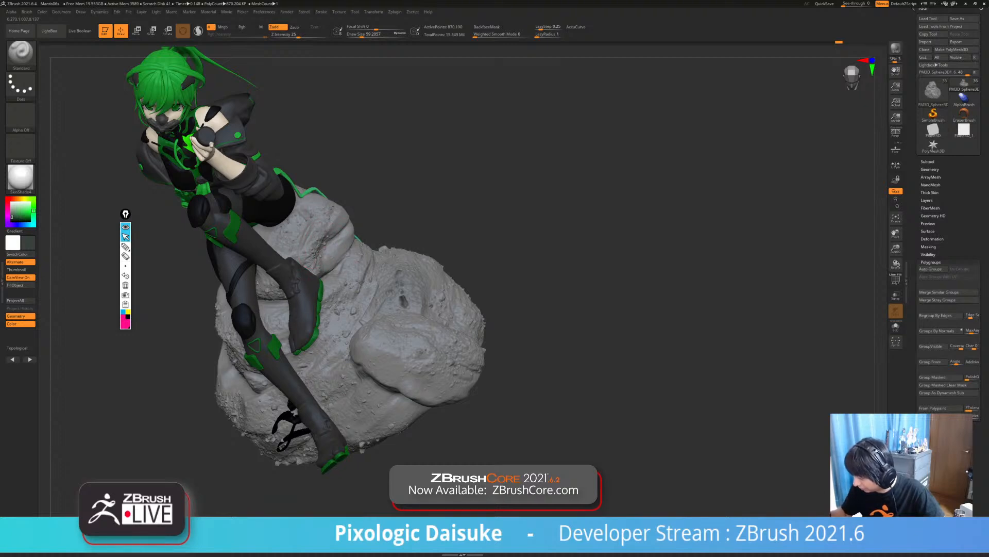
right_drag(319, 256, 281, 254)
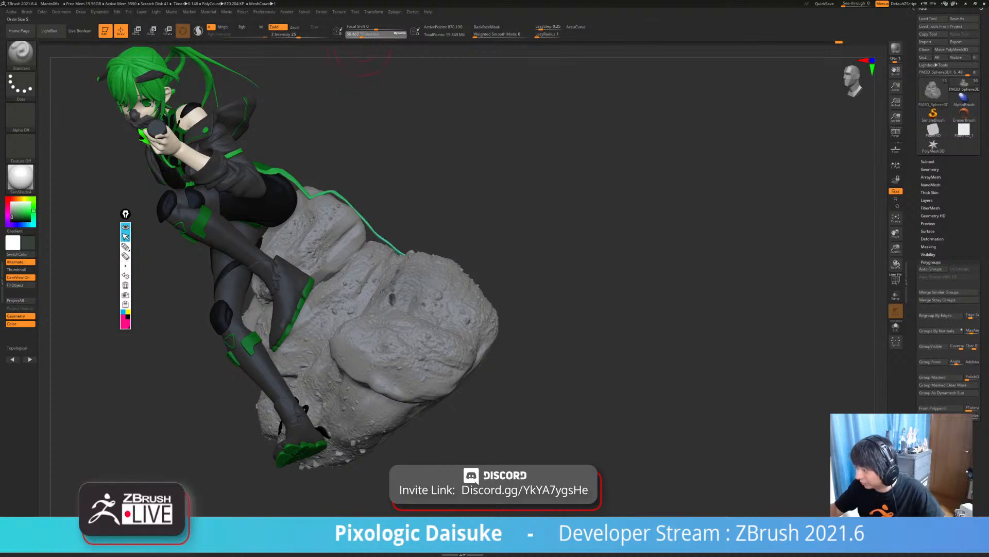
- Set the Standard brush's draw size to about 39 and its Z Intensity to 12
click(359, 36)
click(293, 36)
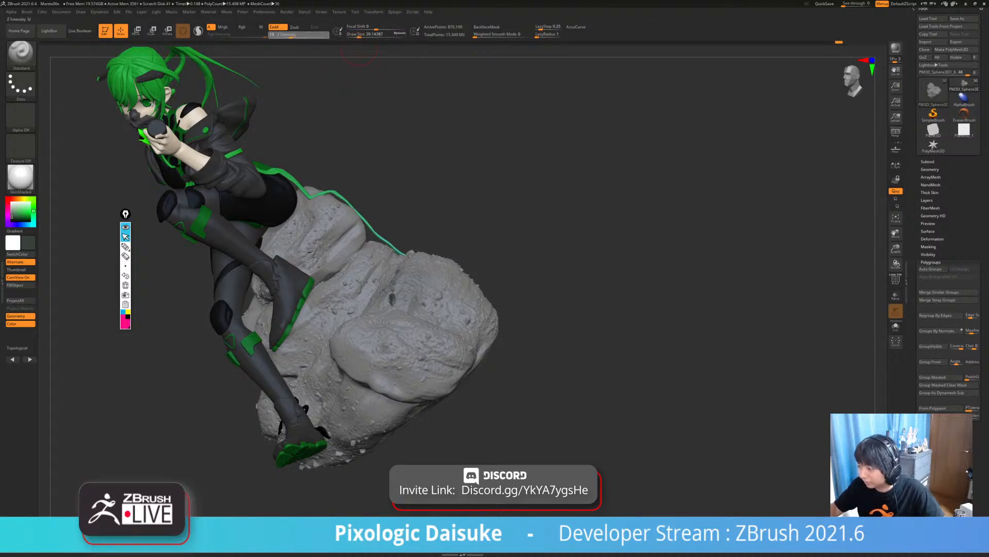
drag(292, 36, 290, 36)
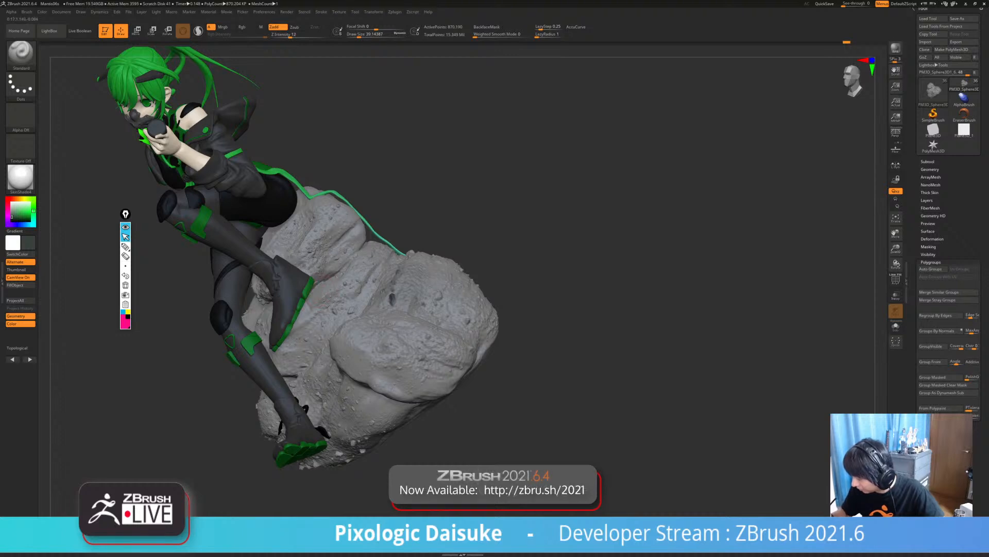
- Set the draw size to about 65 and brush fine noise over the rock's side and back around the hanging straps
mouse_move(582, 289)
mouse_down()
mouse_move(536, 291)
mouse_move(545, 298)
mouse_up()
drag(363, 318, 363, 329)
click(362, 36)
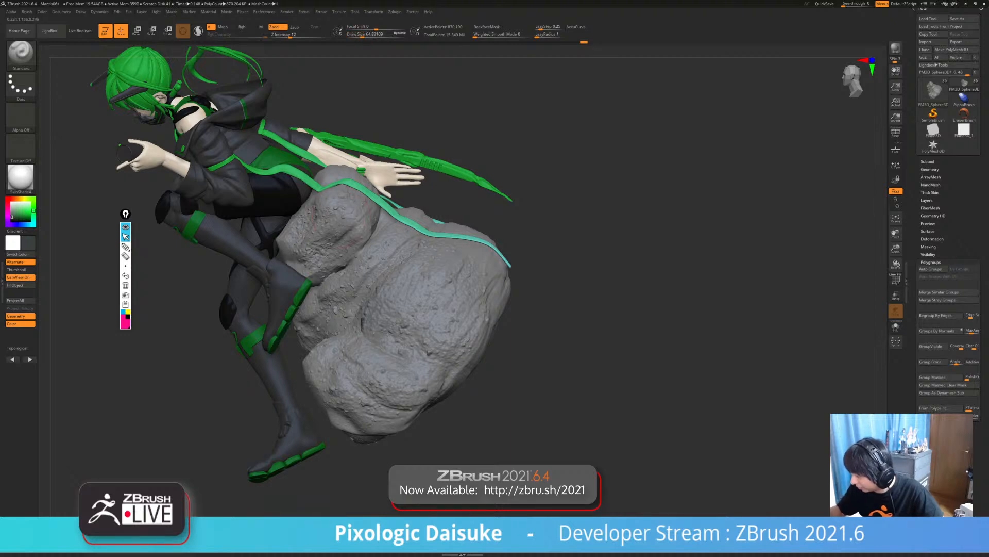
drag(582, 288, 536, 324)
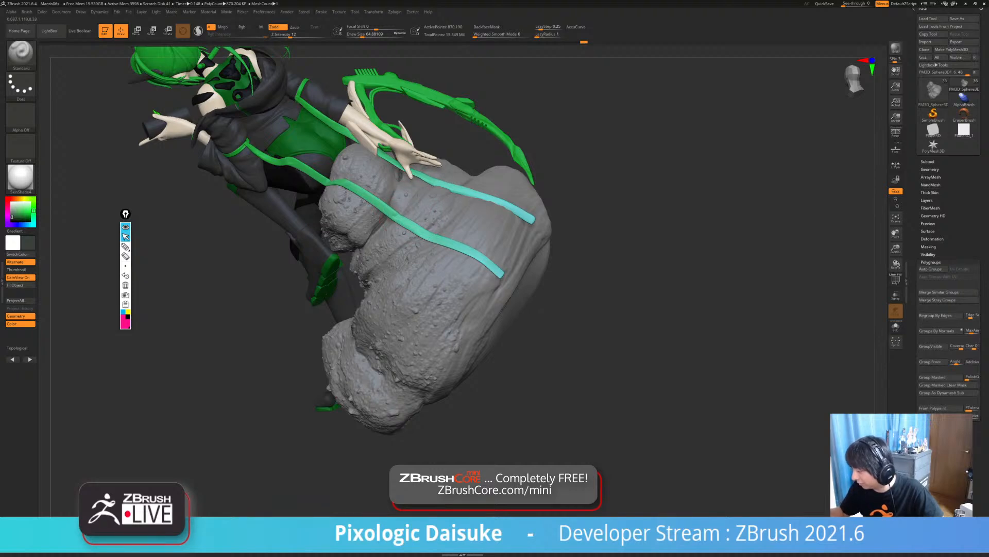
alt+drag(593, 237, 474, 309)
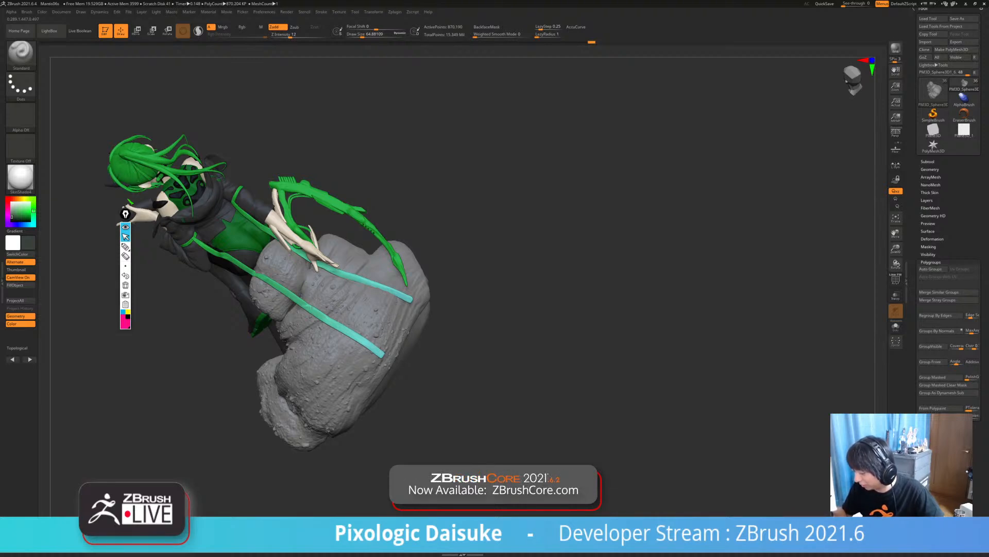
alt+drag(515, 309, 488, 281)
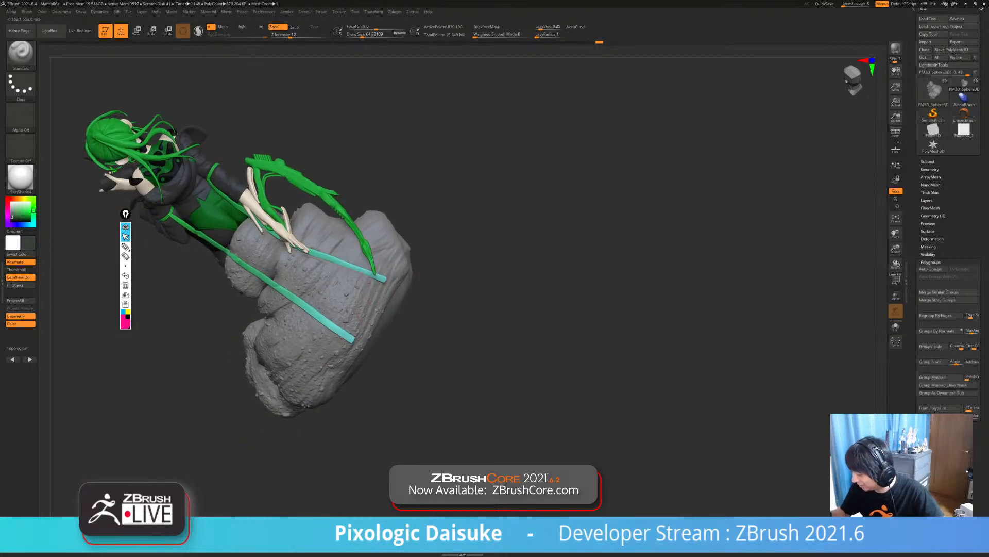
- Continue the fine noise around the rear of the rock and onto the flank below the figure's resting hand
mouse_move(363, 299)
ctrl+right_down()
mouse_move(356, 340)
mouse_move(289, 335)
mouse_move(313, 334)
ctrl+right_up()
right_drag(226, 322, 265, 307)
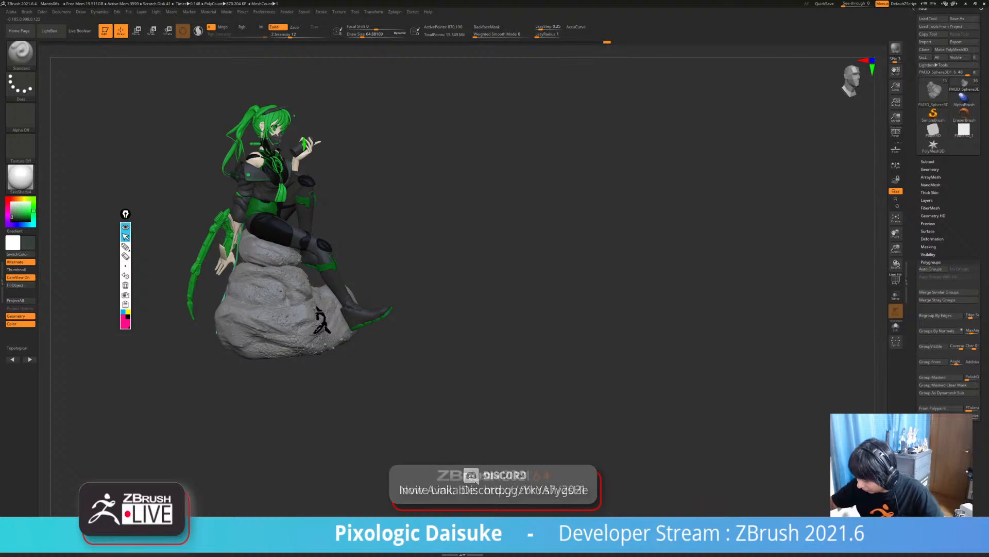
mouse_move(273, 304)
alt+right_down()
mouse_move(296, 346)
mouse_move(342, 343)
mouse_move(345, 379)
alt+right_up()
right_drag(245, 320, 220, 311)
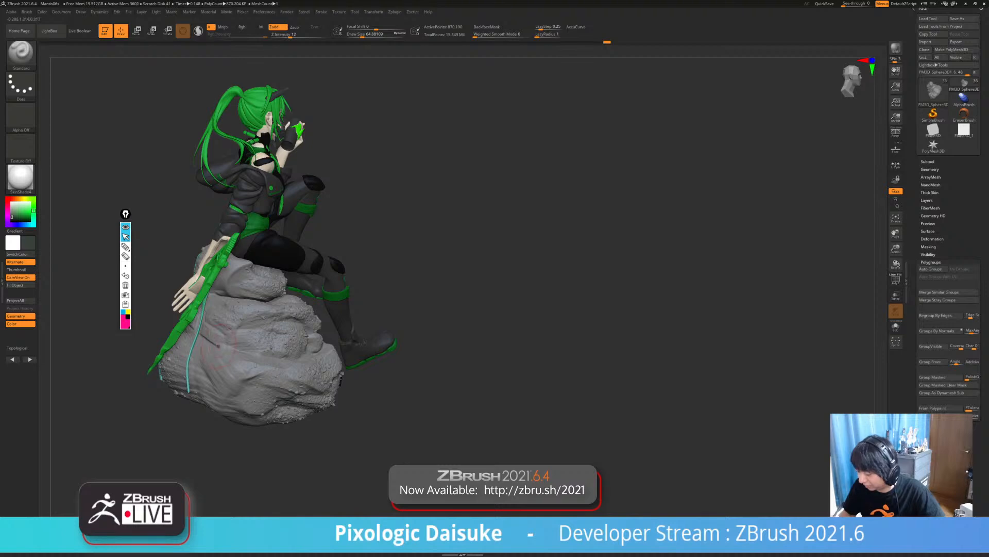
- Review the Standard brush's surface noise settings in NoiseMaker and close the editor
click(27, 12)
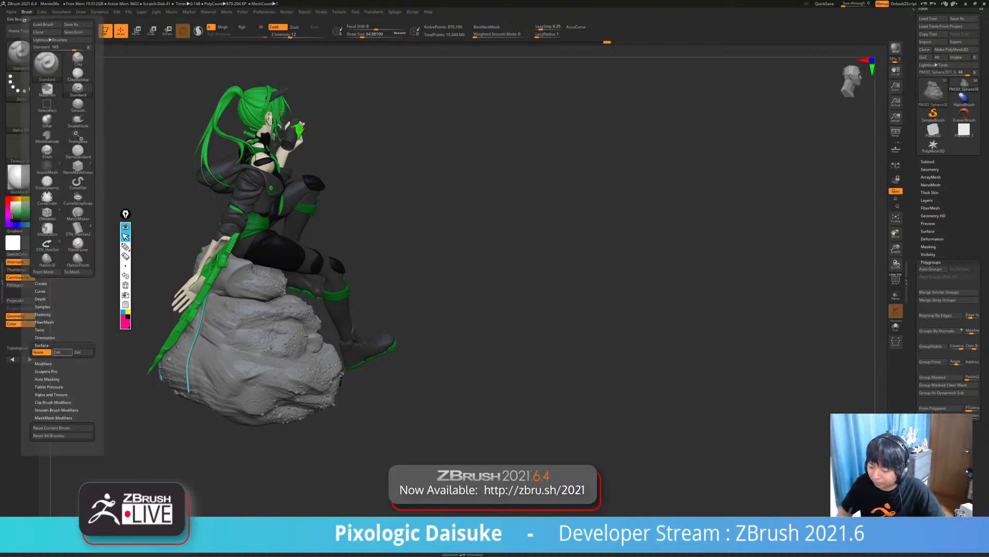
click(62, 353)
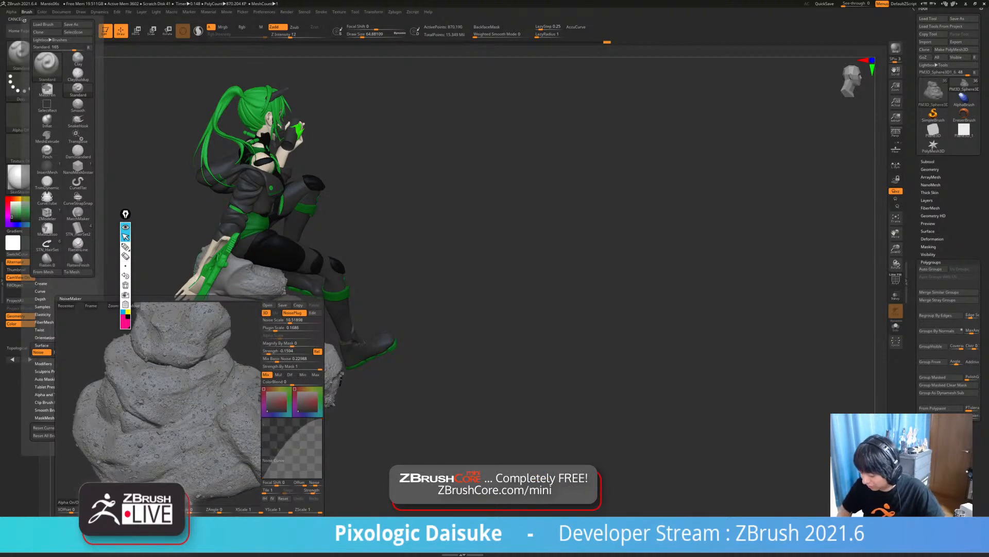
click(258, 519)
- Brush more stone noise over the rock's smooth back, flank and front surfaces from several angles
right_drag(256, 369, 288, 364)
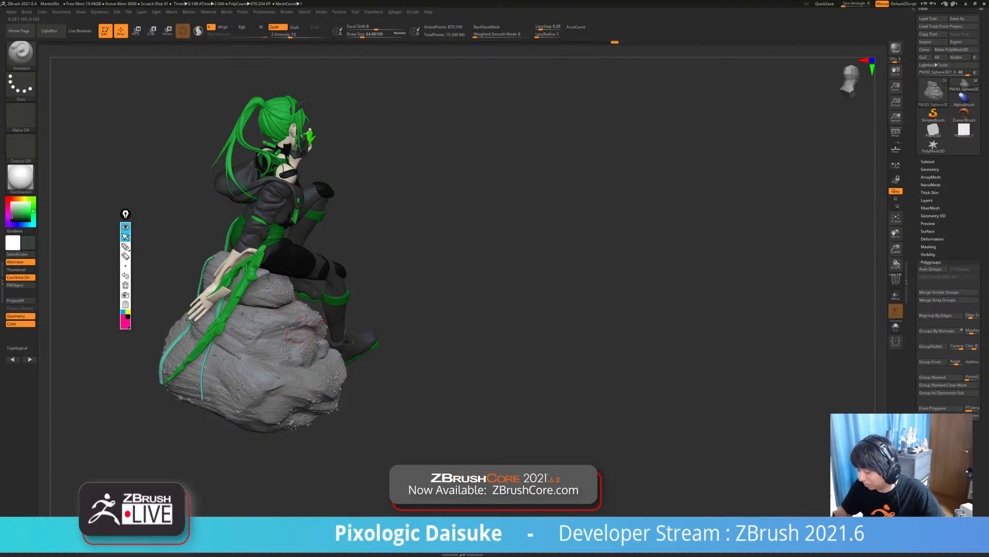
right_drag(303, 327, 245, 322)
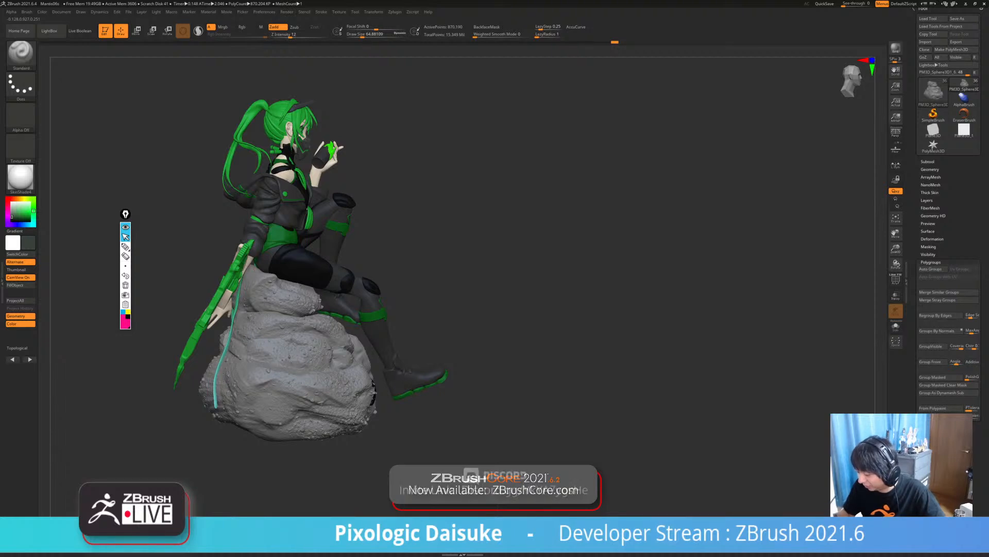
mouse_move(245, 323)
right_down()
mouse_move(286, 321)
mouse_move(361, 416)
mouse_move(361, 392)
mouse_move(349, 399)
right_up()
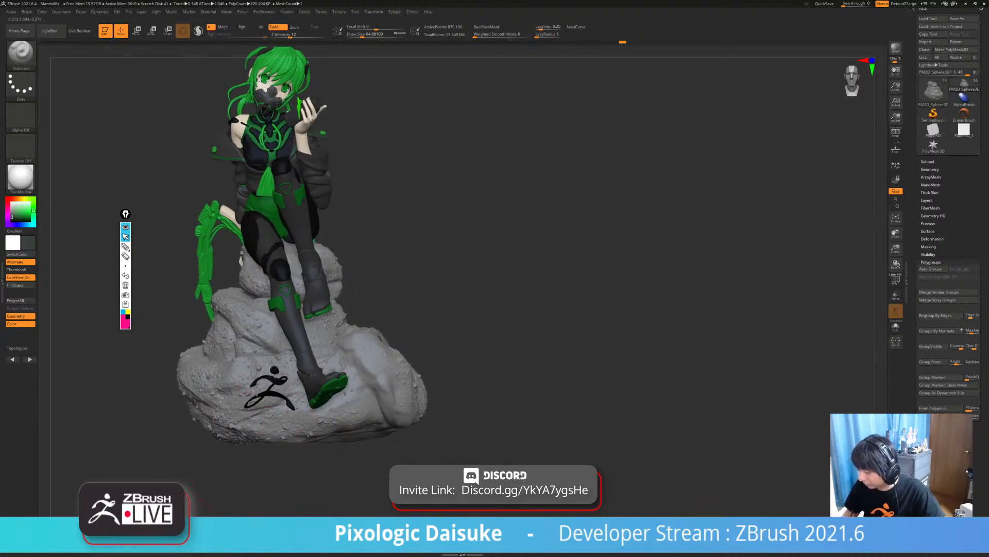
right_drag(235, 290, 273, 315)
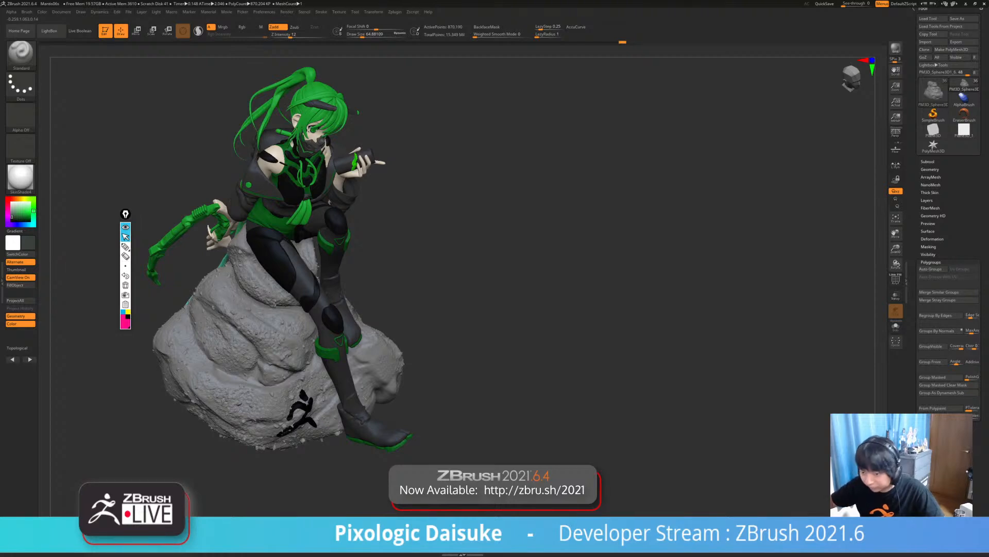
right_drag(273, 314, 320, 322)
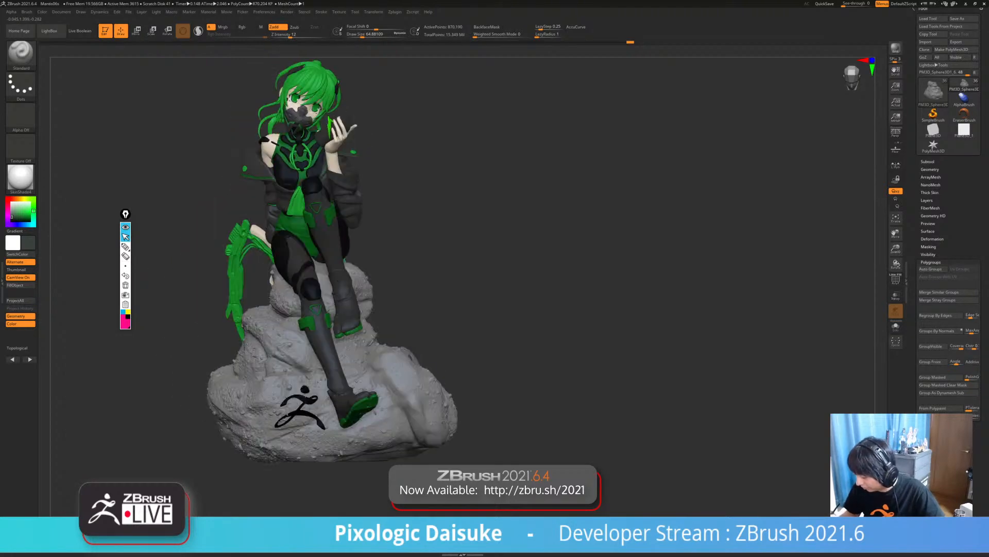
alt+right_drag(293, 393, 275, 360)
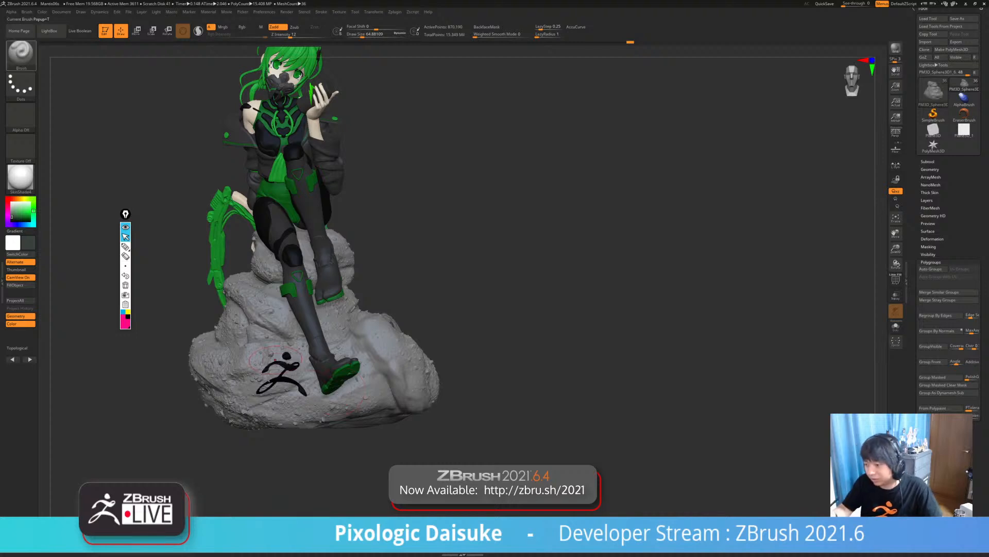
- Preview several noise types for the Standard brush's surface noise, including Erosion, Gradient and HexTile, and apply Perlin Noise
click(20, 51)
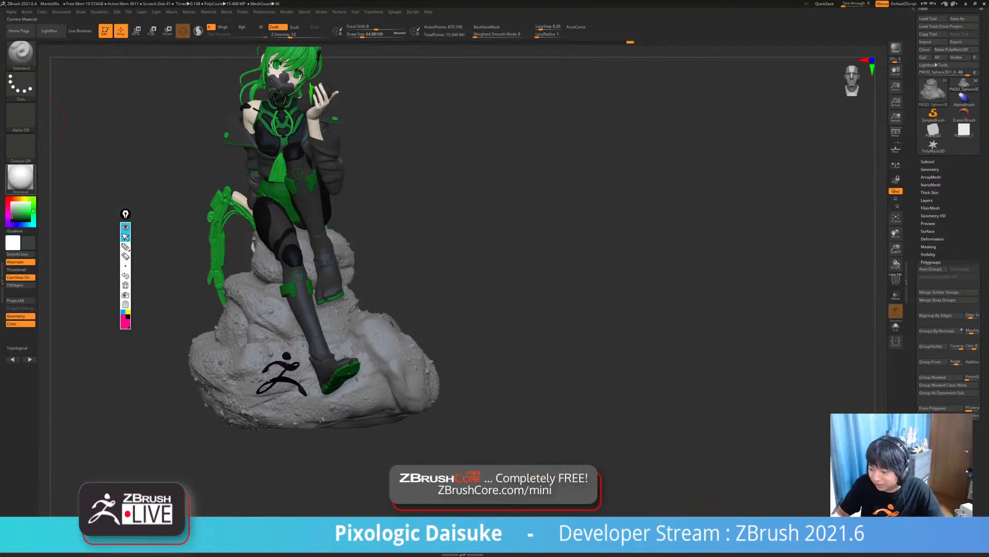
click(26, 12)
click(61, 352)
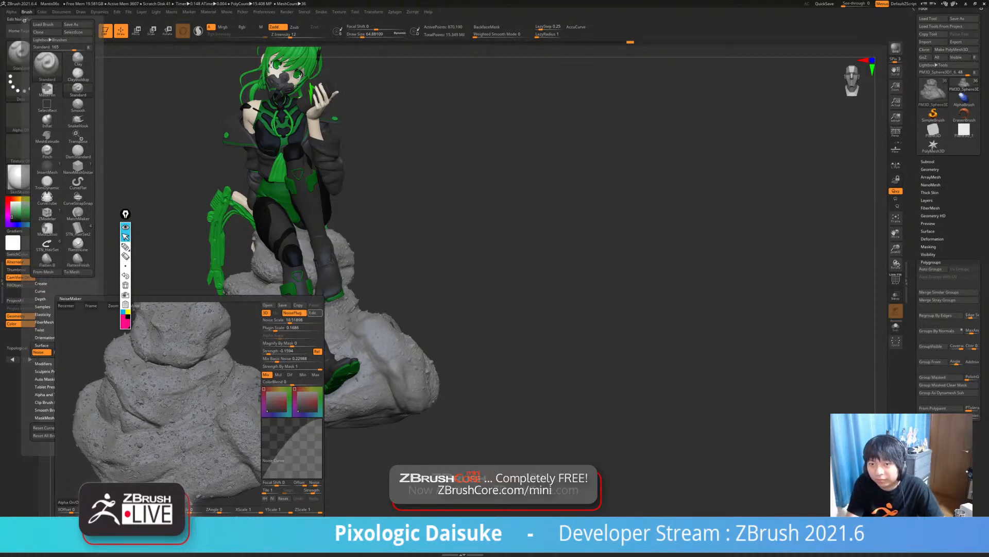
drag(0, 69, 377, 123)
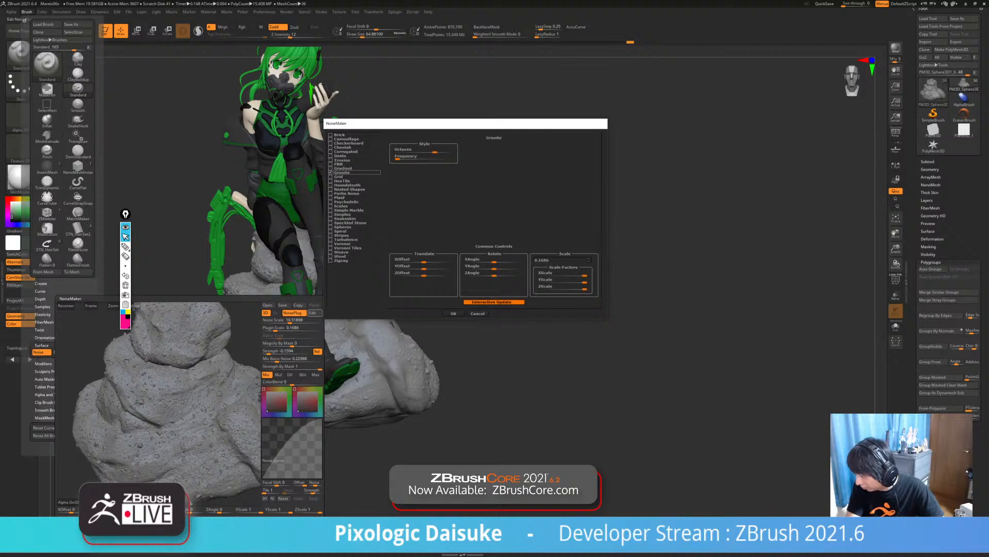
click(334, 160)
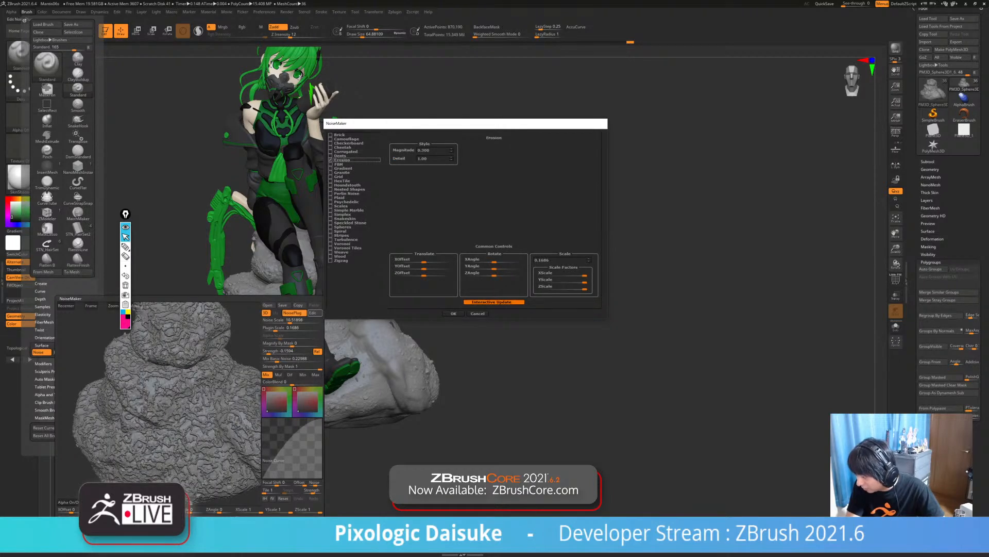
click(338, 169)
click(338, 164)
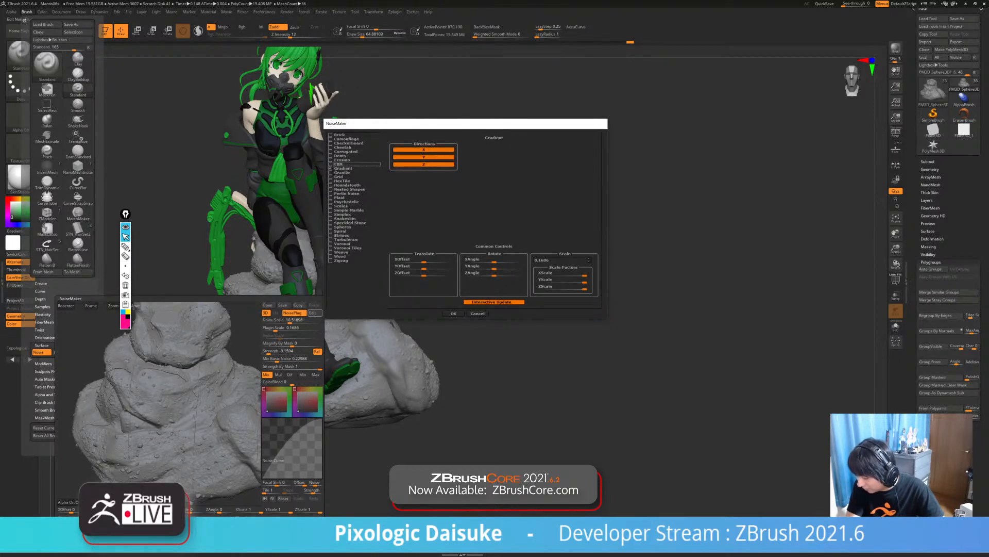
click(338, 173)
click(340, 181)
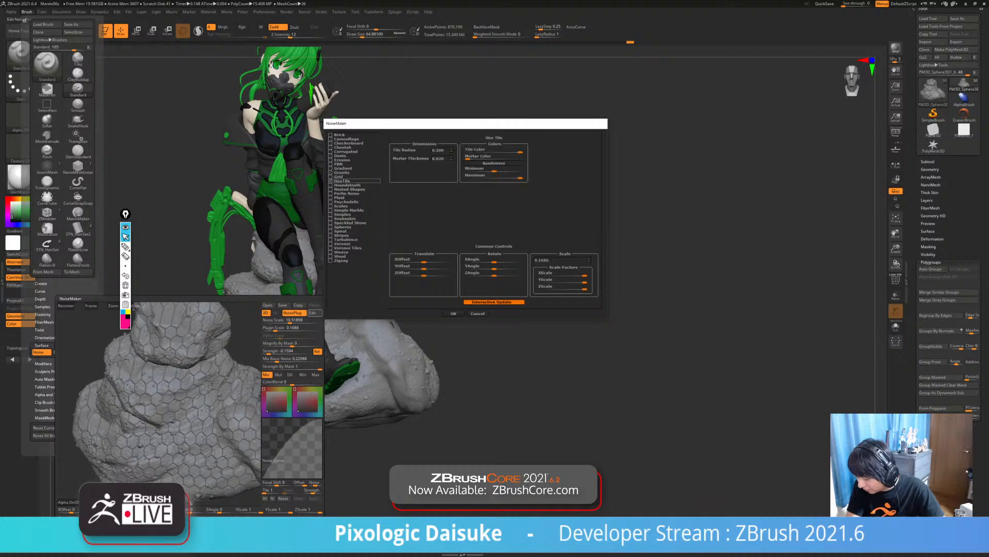
click(342, 193)
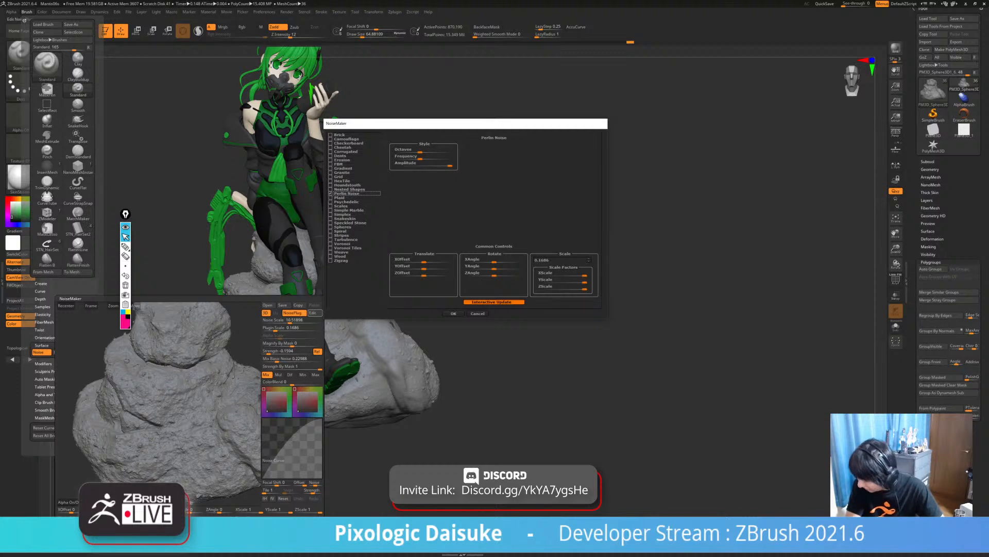
click(454, 313)
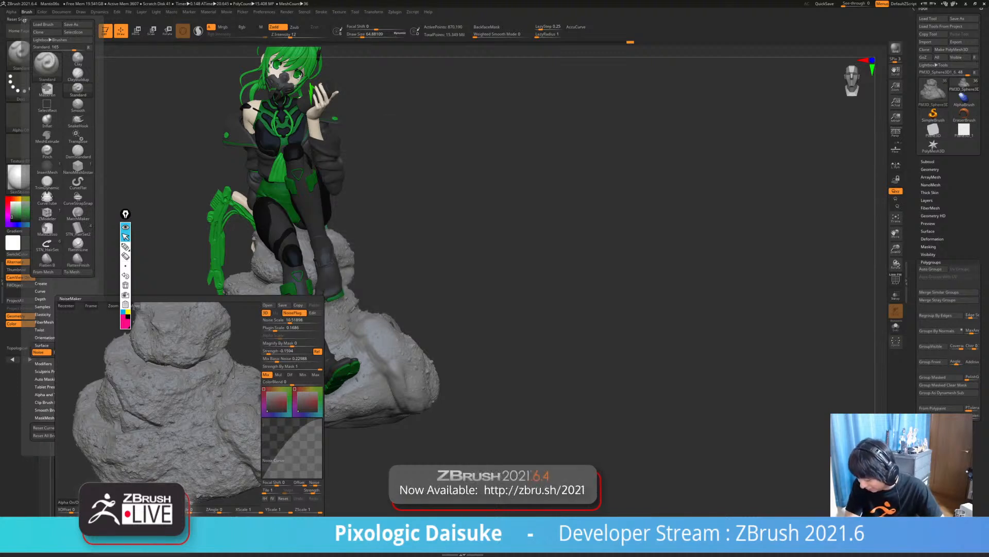
- Brush Perlin noise over the rock's front around the logo and onto the flank below the figure's resting hand
drag(515, 257, 561, 266)
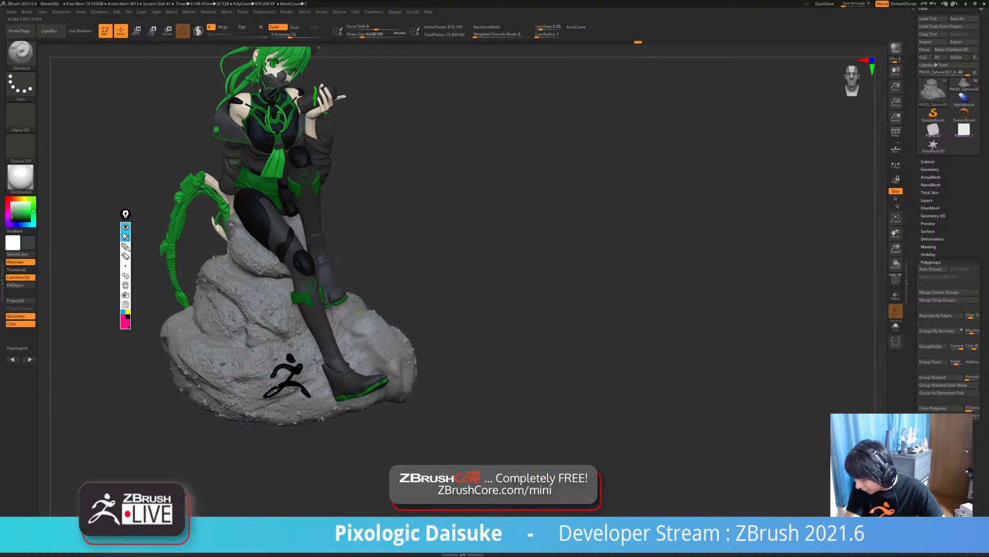
right_drag(319, 381, 268, 361)
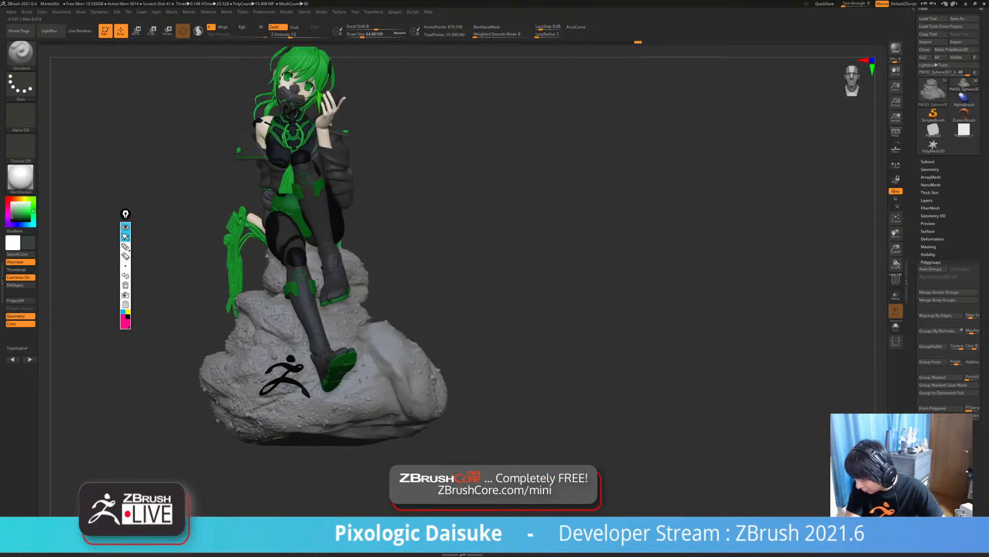
right_drag(394, 403, 347, 376)
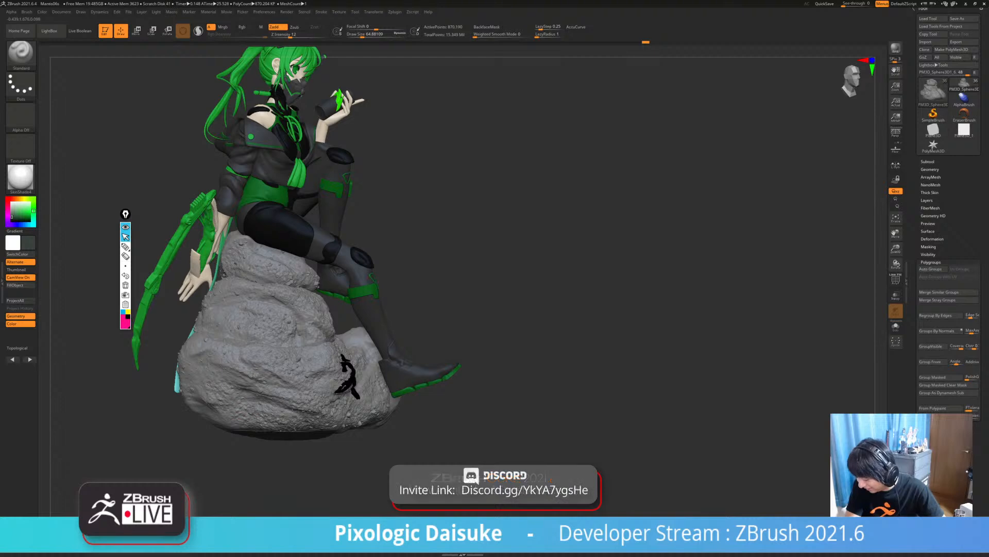
right_drag(346, 376, 341, 384)
right_drag(252, 401, 273, 404)
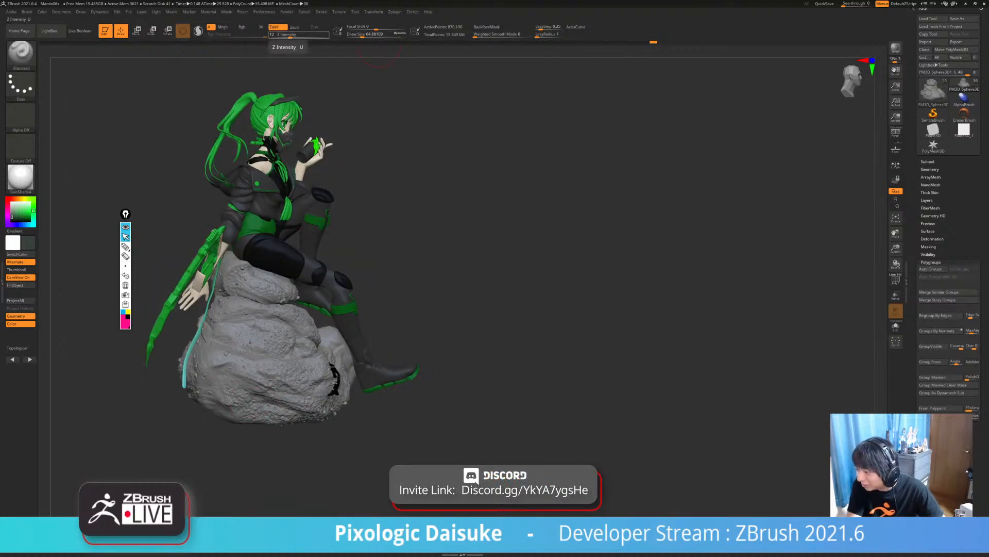
- Set the brush's Z Intensity to 8 and brush softer noise over the rock's stacked flank and front
drag(289, 35, 286, 35)
key(Return)
ctrl+right_drag(226, 258, 207, 412)
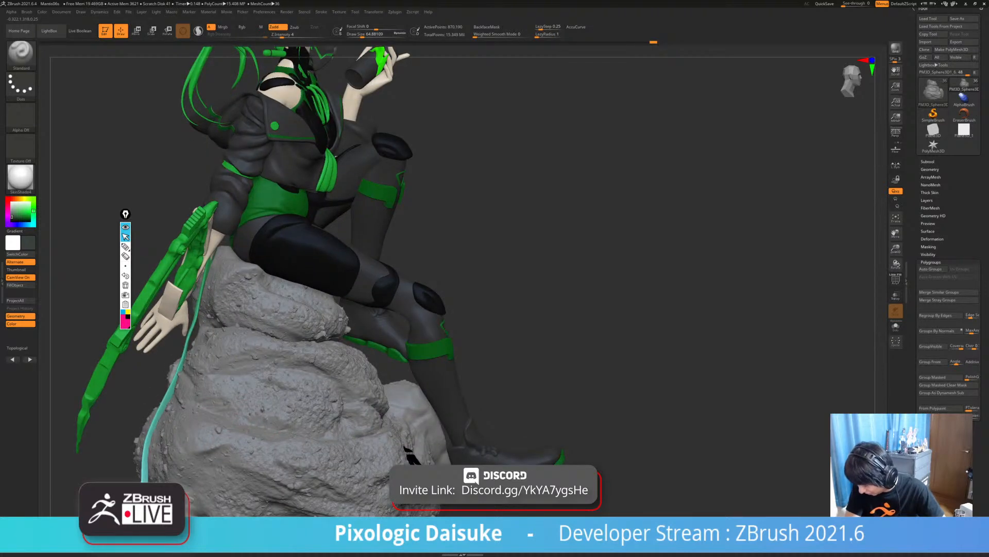
click(290, 35)
click(285, 35)
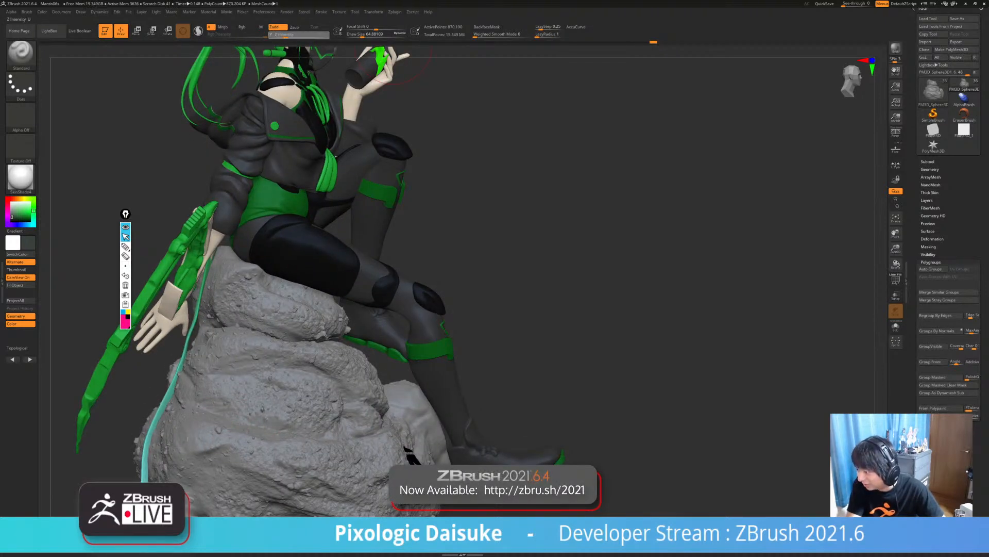
click(219, 388)
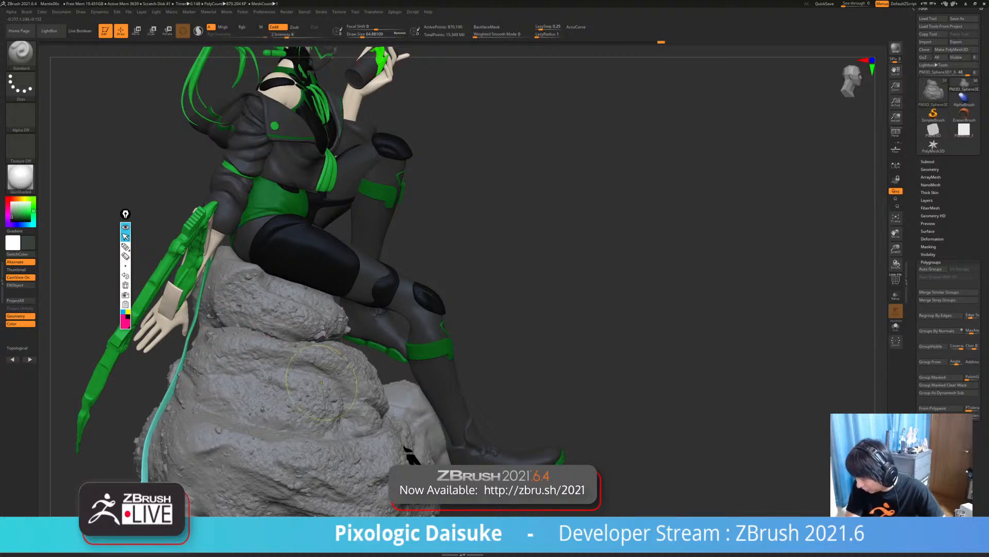
mouse_move(328, 413)
ctrl+right_down()
mouse_move(309, 405)
mouse_move(284, 351)
mouse_move(278, 382)
ctrl+right_up()
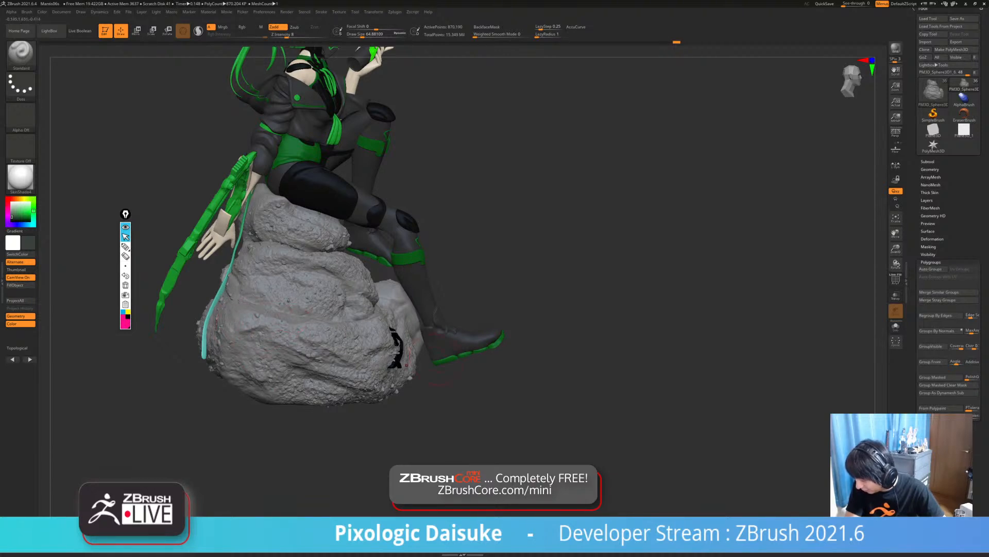
alt+right_drag(258, 314, 217, 332)
right_drag(354, 367, 258, 371)
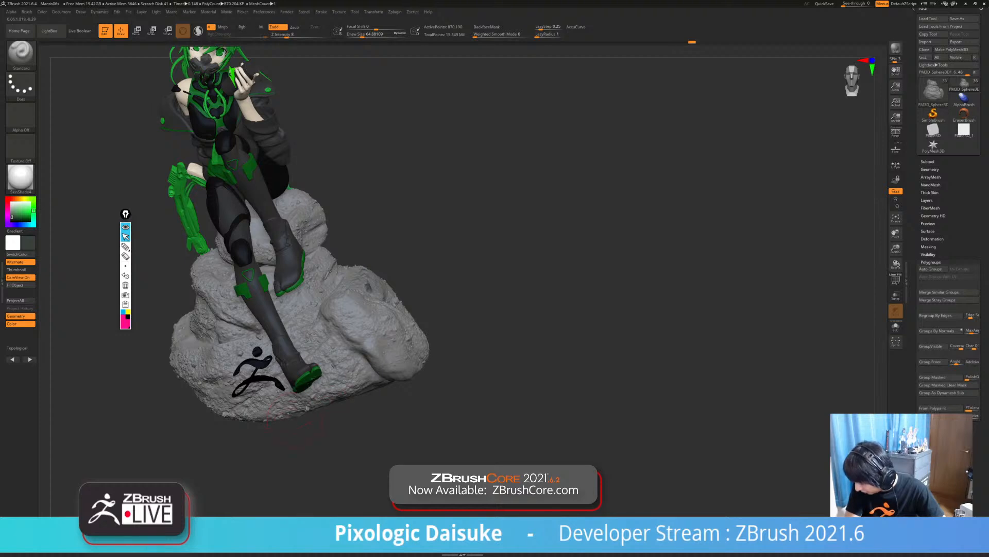
- Continue the noise over the bulging boulder beside the feet and around the rock's opposite flank
right_drag(278, 418, 382, 337)
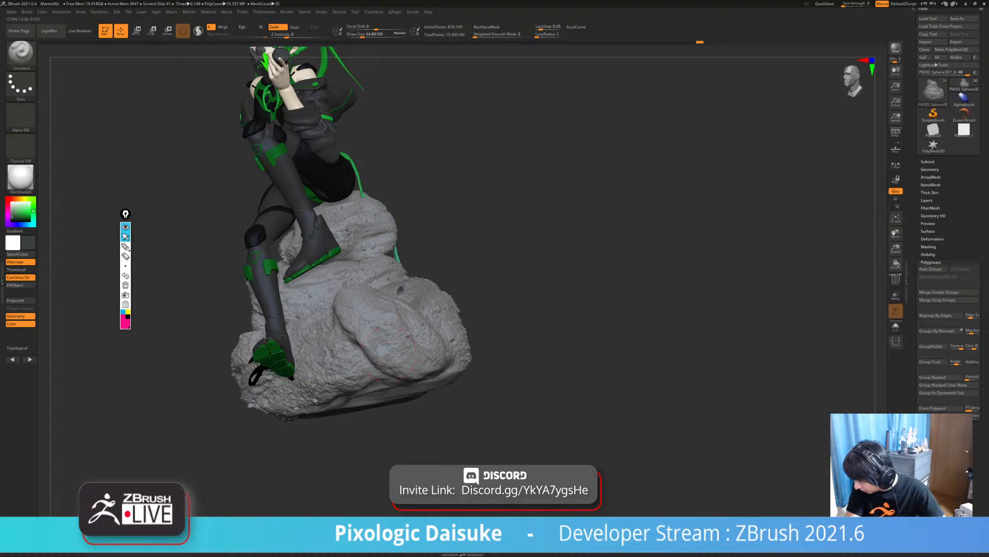
right_drag(390, 355, 344, 330)
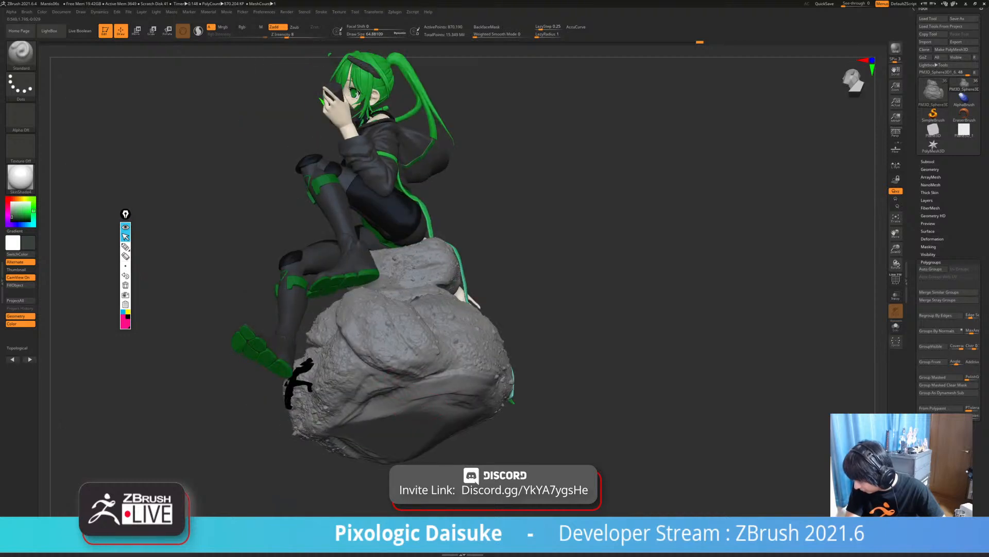
right_drag(411, 372, 450, 405)
click(443, 361)
alt+right_drag(494, 340, 309, 361)
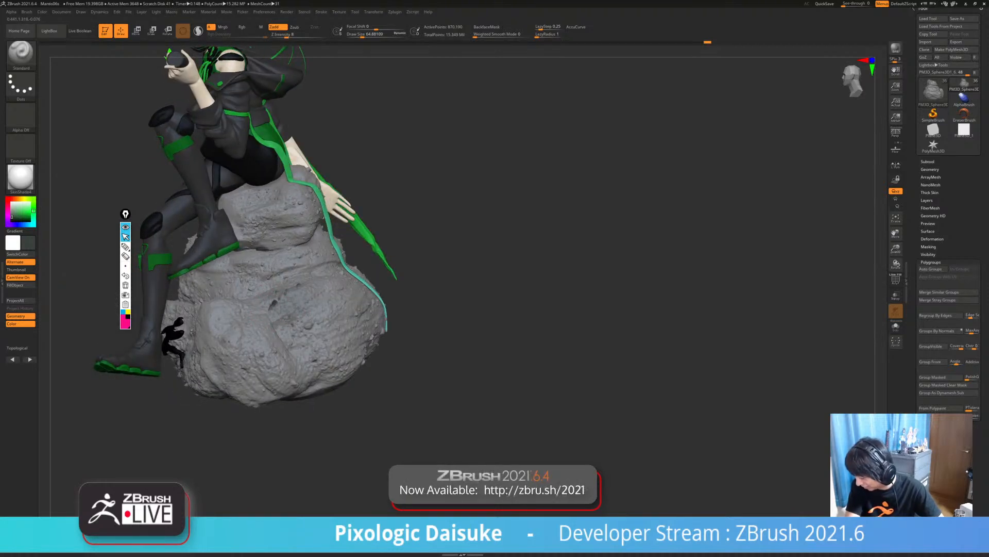
right_drag(343, 285, 251, 259)
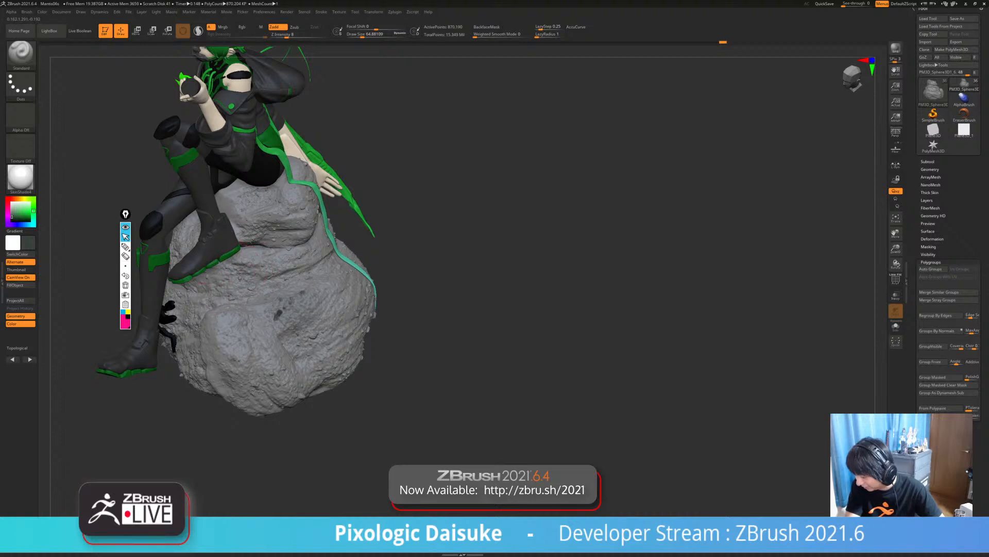
- Inspect the textured rock from several sides and close up around the figure's front leg
ctrl+right_drag(316, 302, 302, 272)
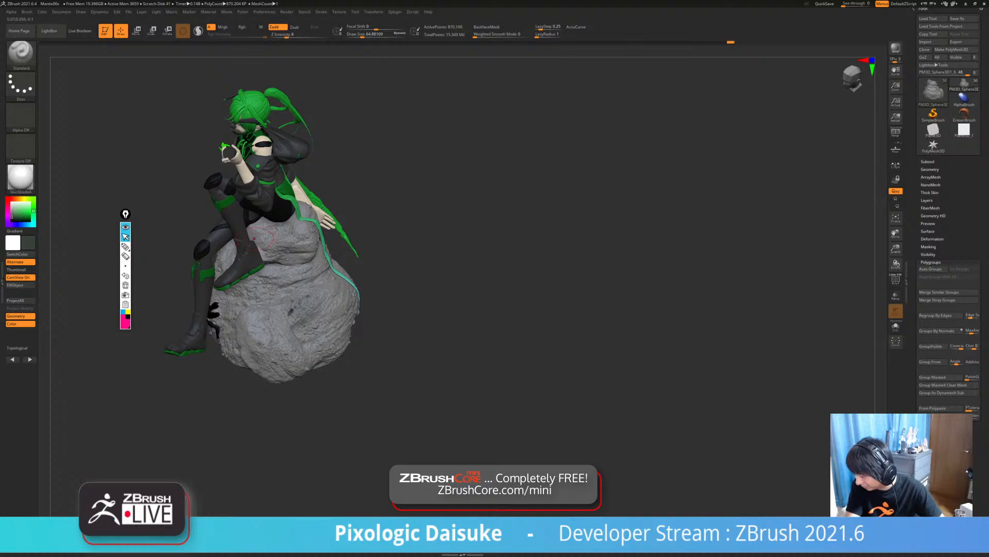
right_drag(298, 253, 306, 215)
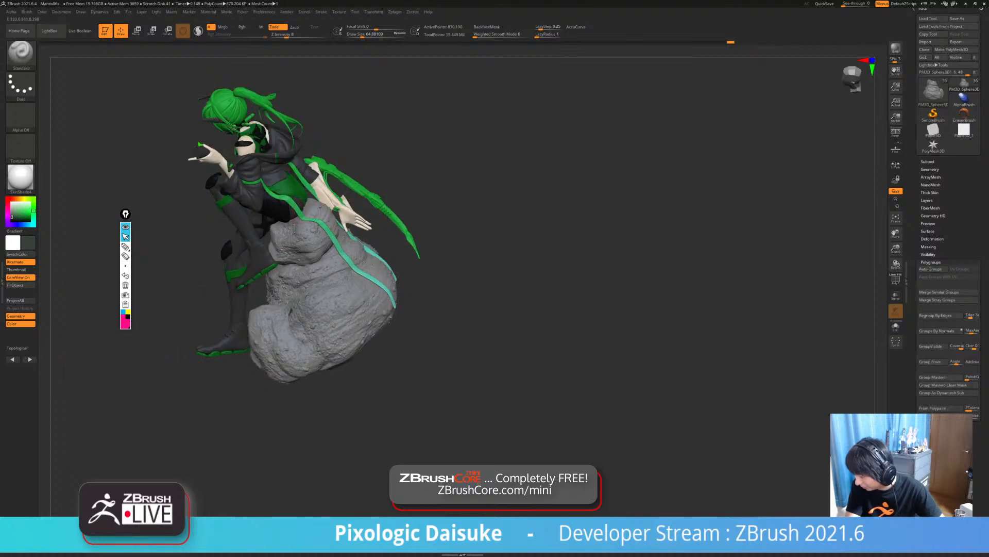
right_drag(303, 256, 378, 240)
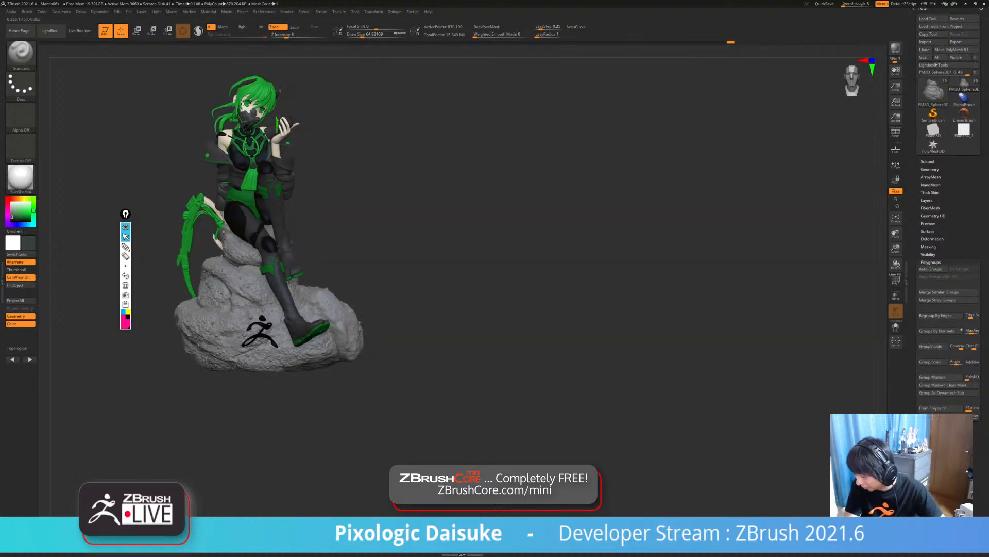
ctrl+right_drag(304, 196, 299, 241)
alt+right_drag(188, 213, 219, 223)
ctrl+right_drag(219, 224, 231, 273)
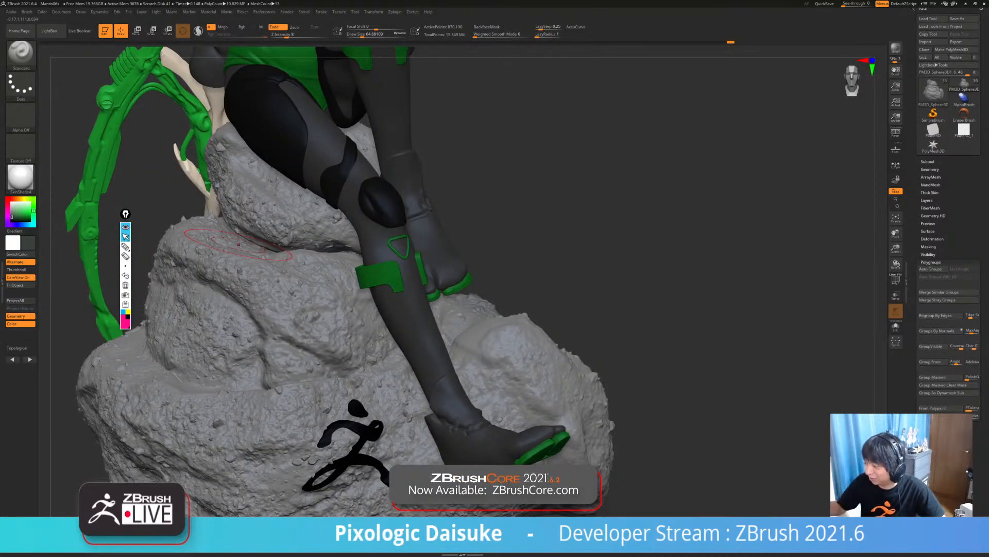
click(21, 51)
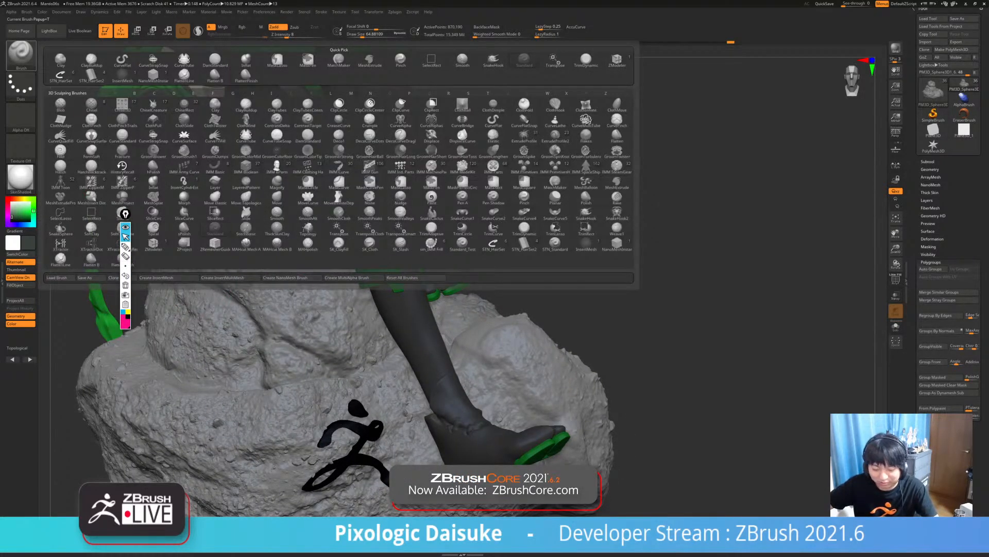
key(h)
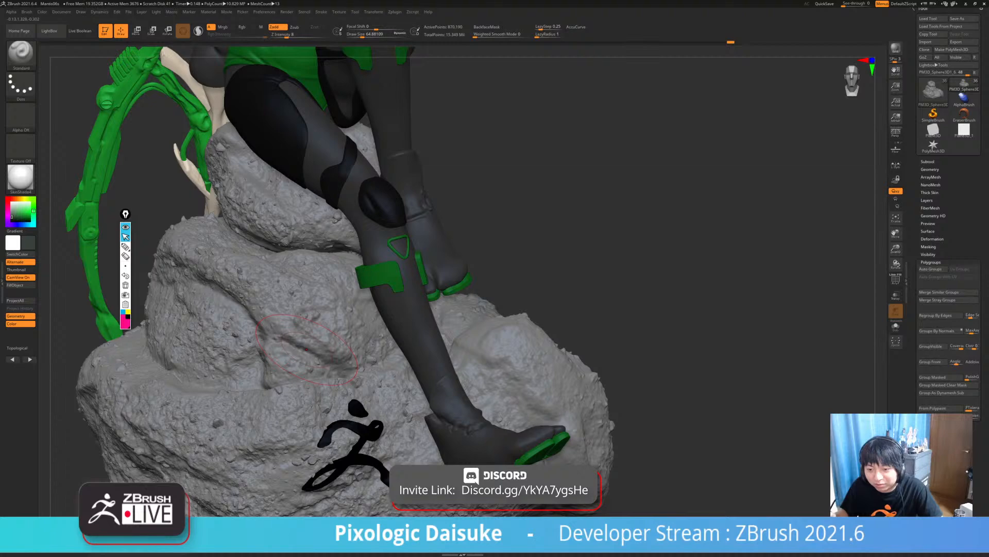
- Isolate the rock base with Solo and view its upper surfaces from above
mouse_move(320, 344)
ctrl+right_down()
mouse_move(351, 341)
mouse_move(363, 353)
ctrl+right_up()
click(895, 326)
right_drag(361, 278, 368, 355)
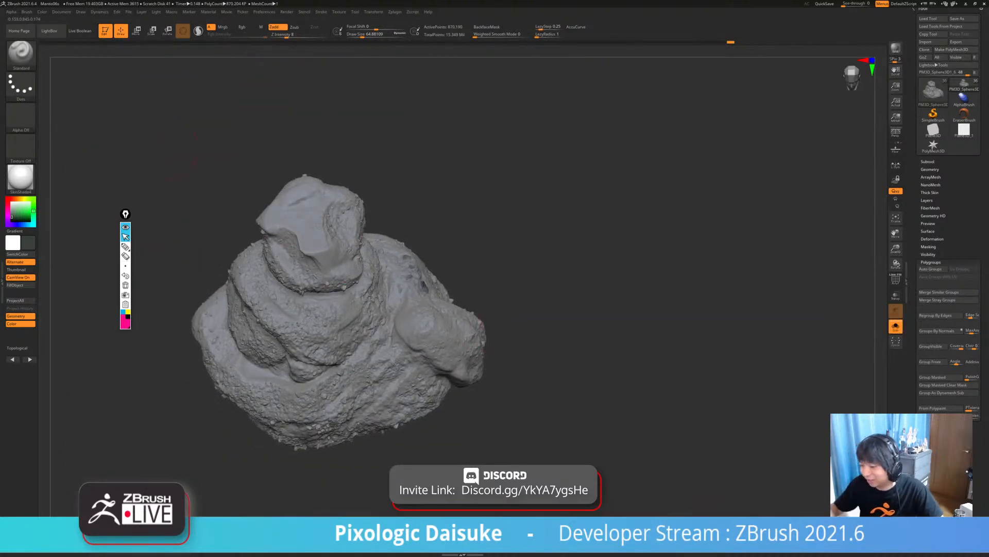
- Open the noise plug-in settings for the Standard brush's surface noise
click(26, 11)
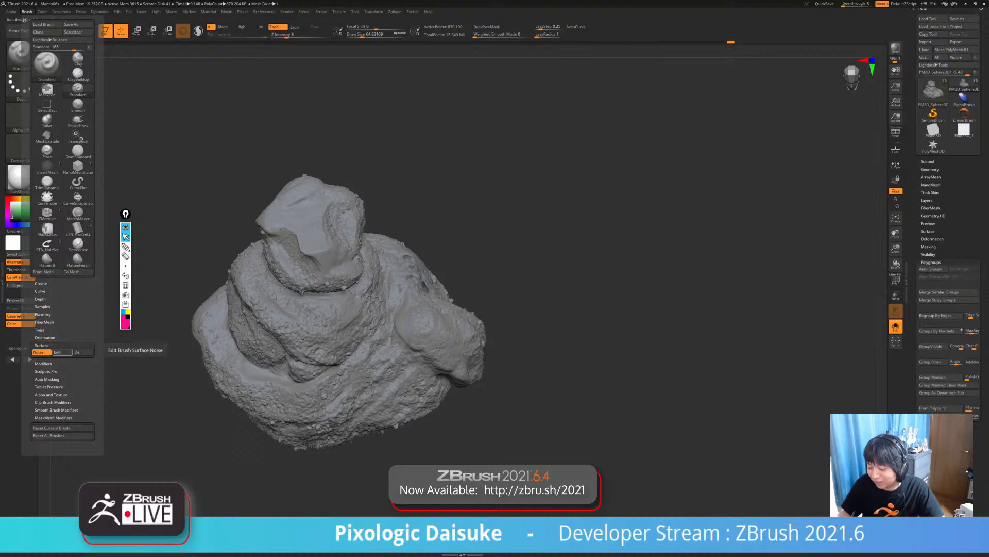
click(58, 352)
mouse_move(170, 407)
mouse_down()
mouse_move(211, 389)
mouse_move(169, 406)
mouse_up()
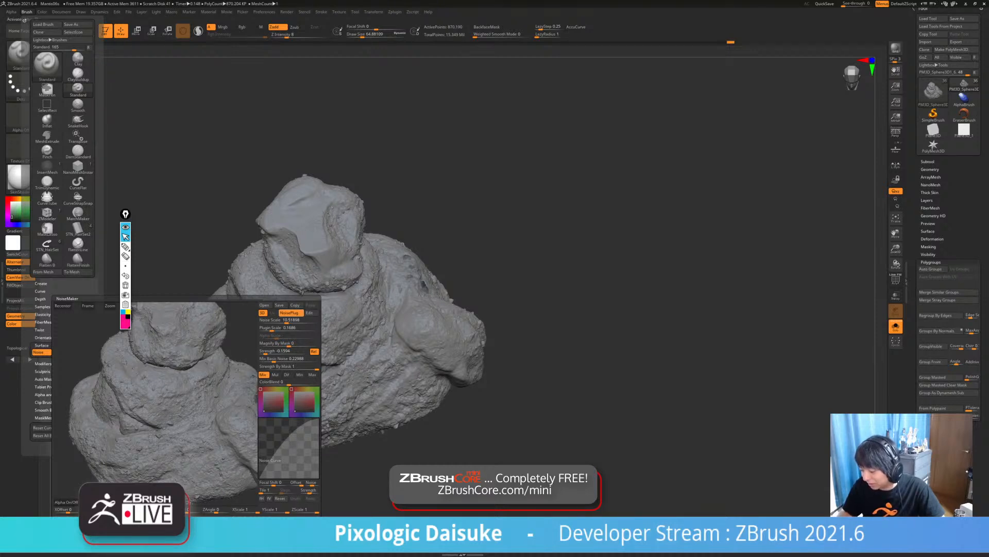
click(310, 313)
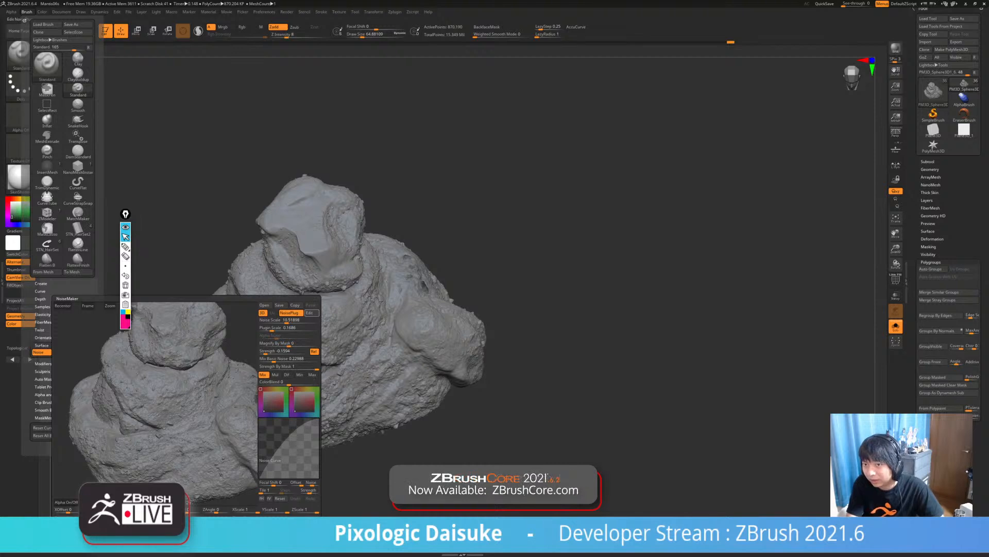
drag(294, 143, 312, 97)
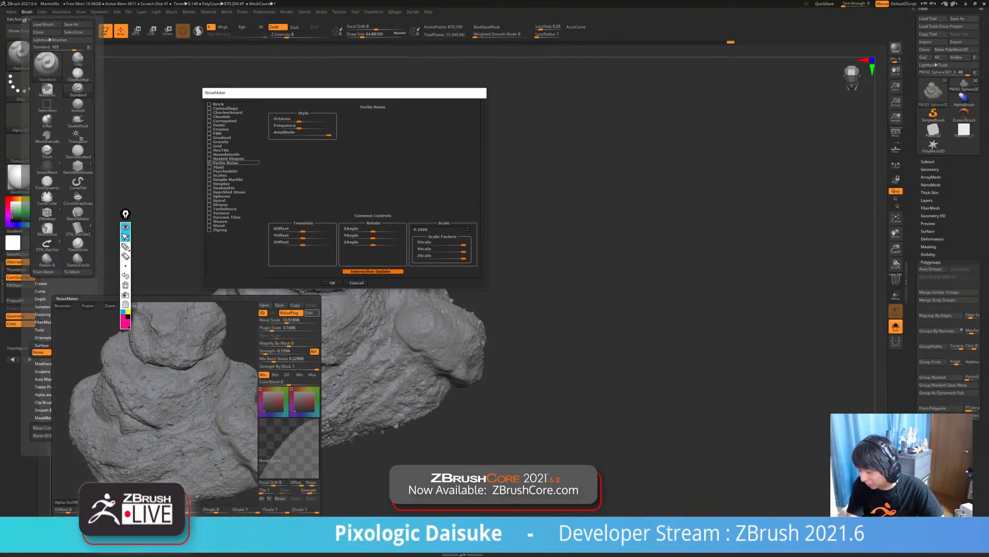
- Preview the Plaid, Psychedelic and Simplex noise types, and apply Speckled Stone as the brush's noise
click(210, 167)
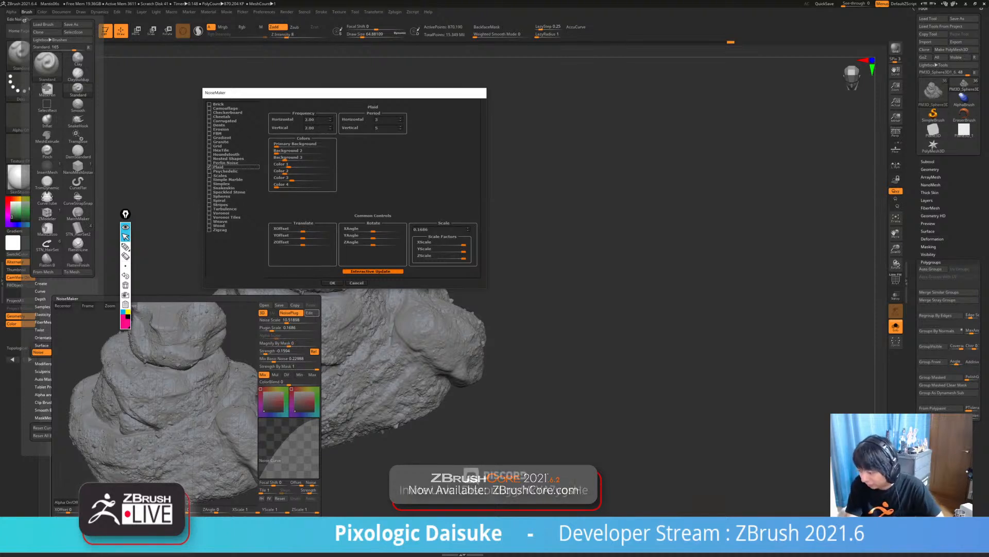
click(210, 171)
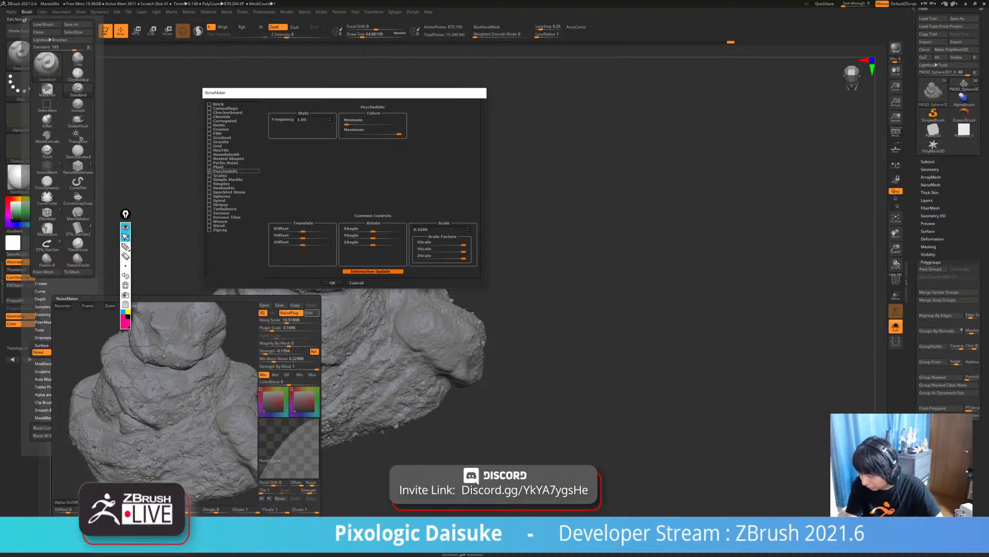
click(210, 183)
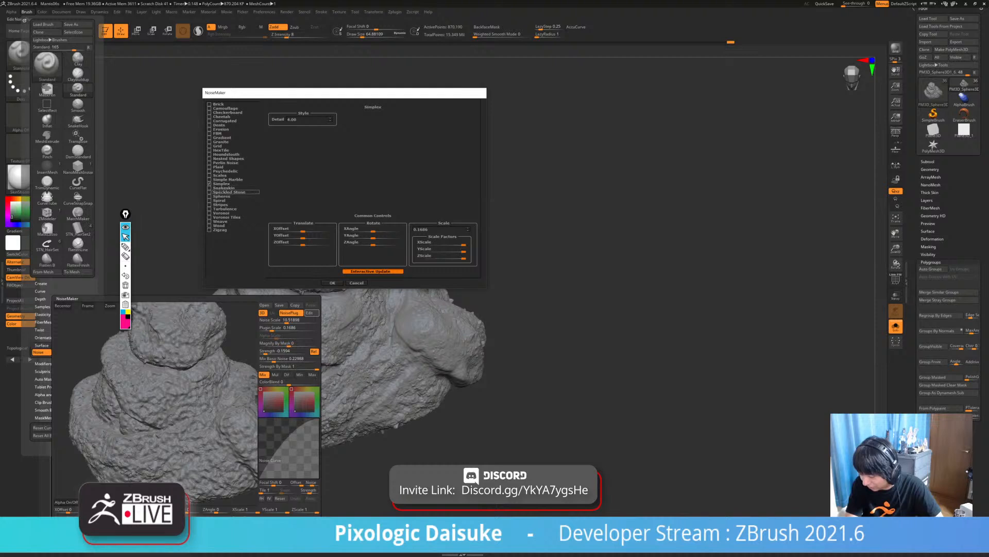
click(220, 192)
click(220, 201)
click(220, 192)
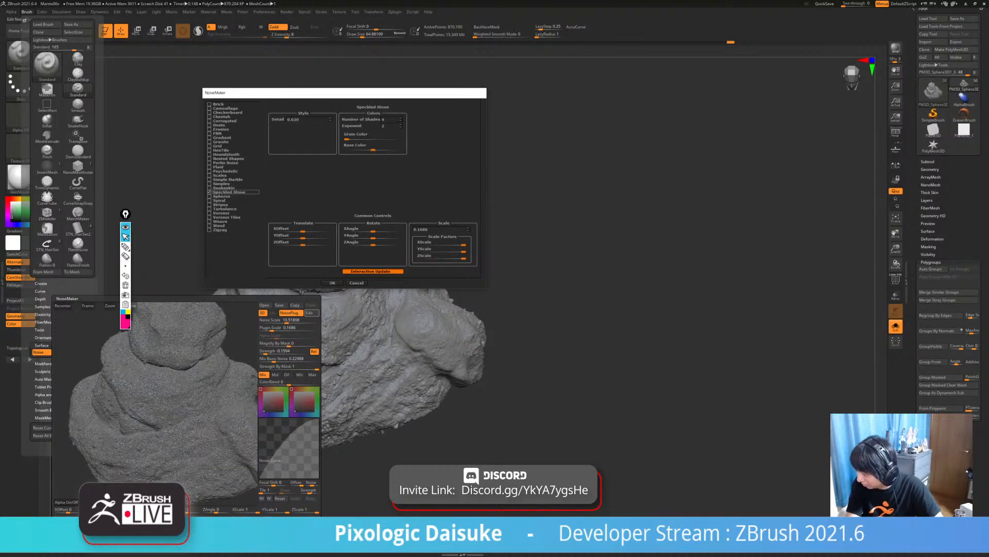
click(333, 283)
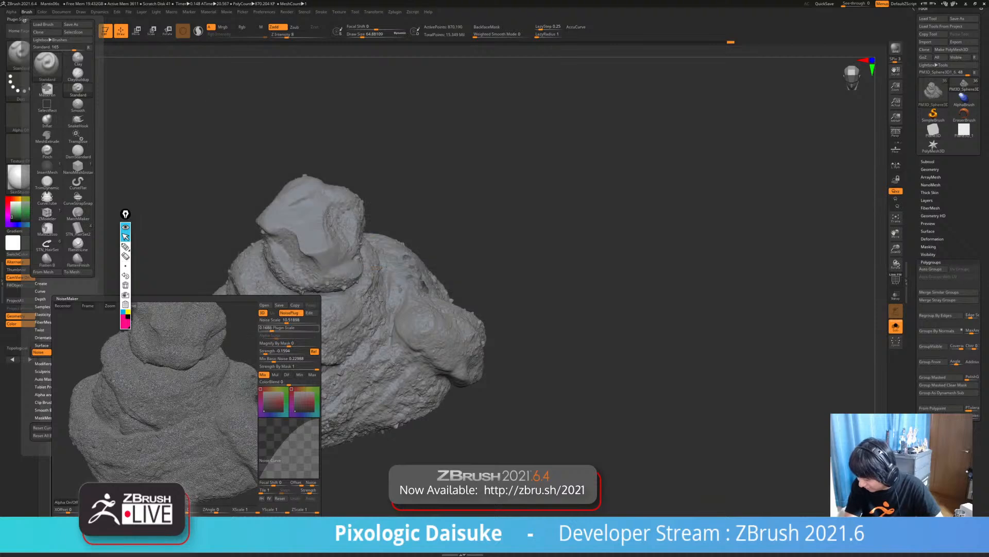
drag(272, 328, 273, 328)
click(253, 522)
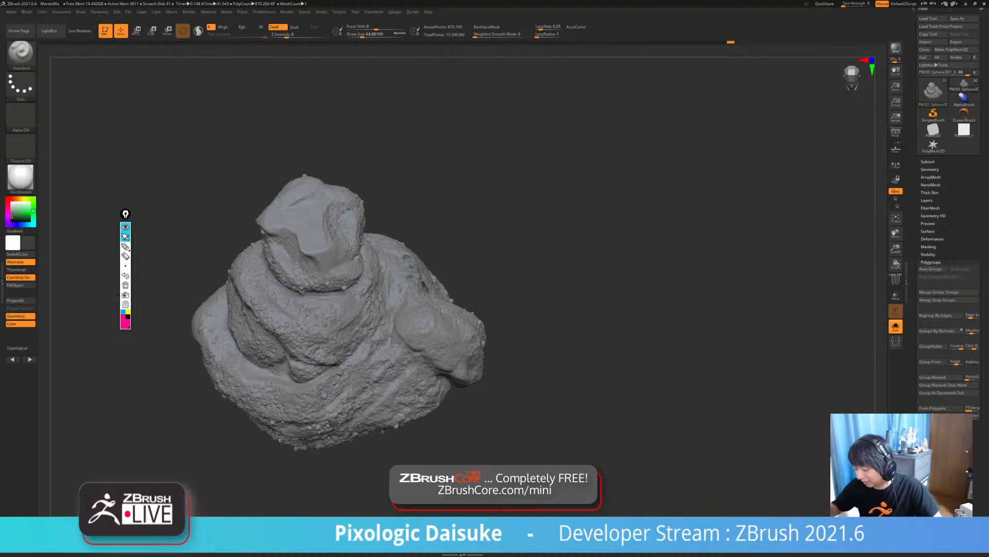
- Reduce the Standard brush's draw size to about 54 and raise its Z Intensity
scroll(317, 326, up, 3)
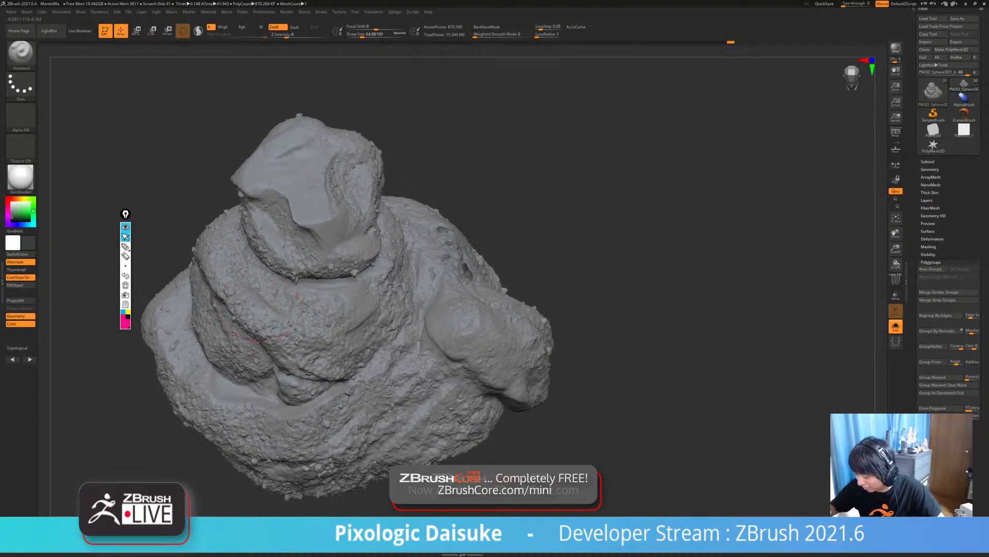
key(bracketleft)
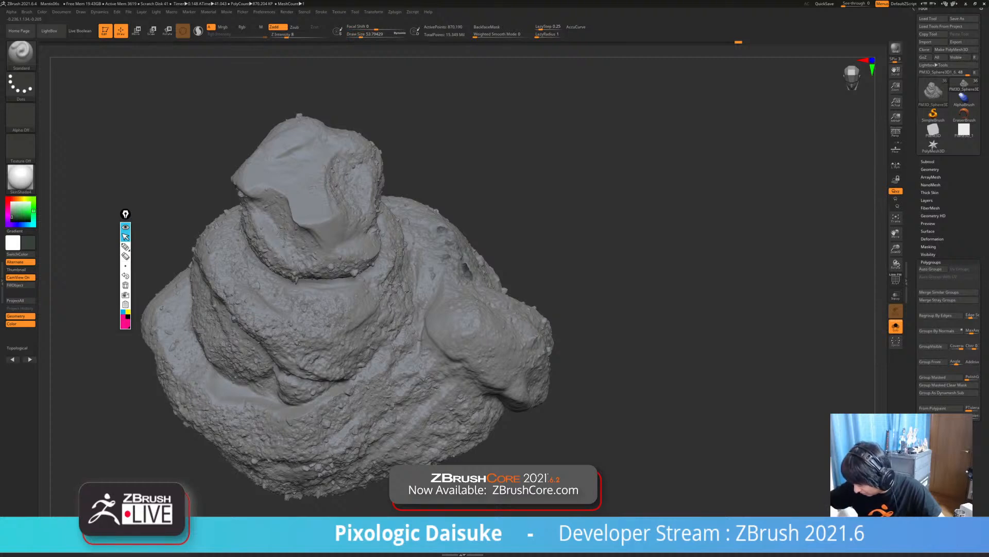
click(295, 35)
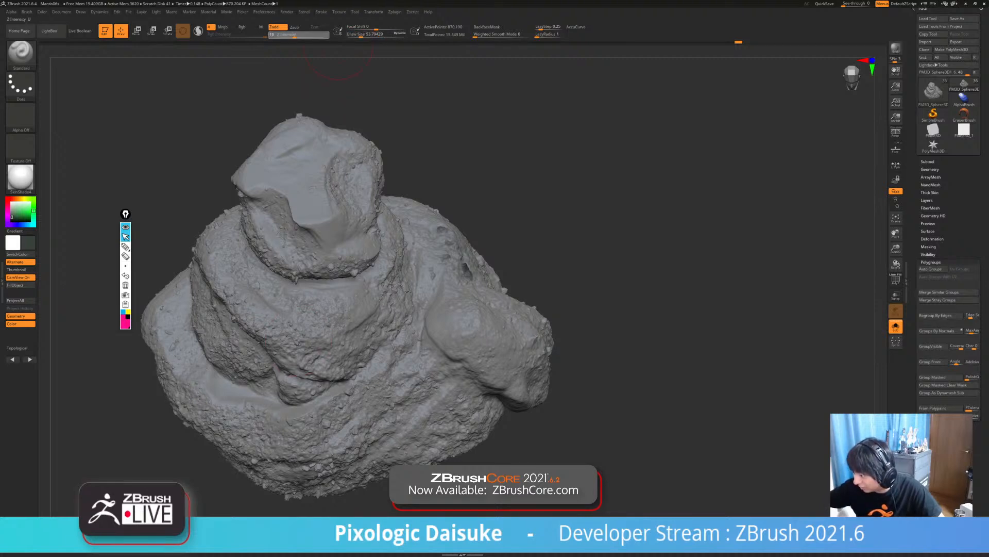
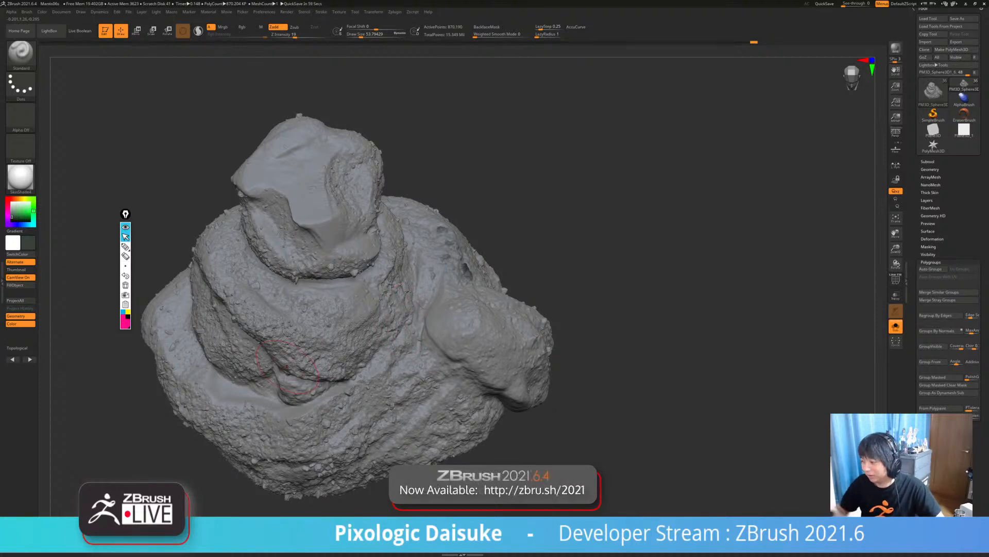
- Try a diagonal MaskPen mask stroke across the rock's middle tier and undo it
key(ctrl)
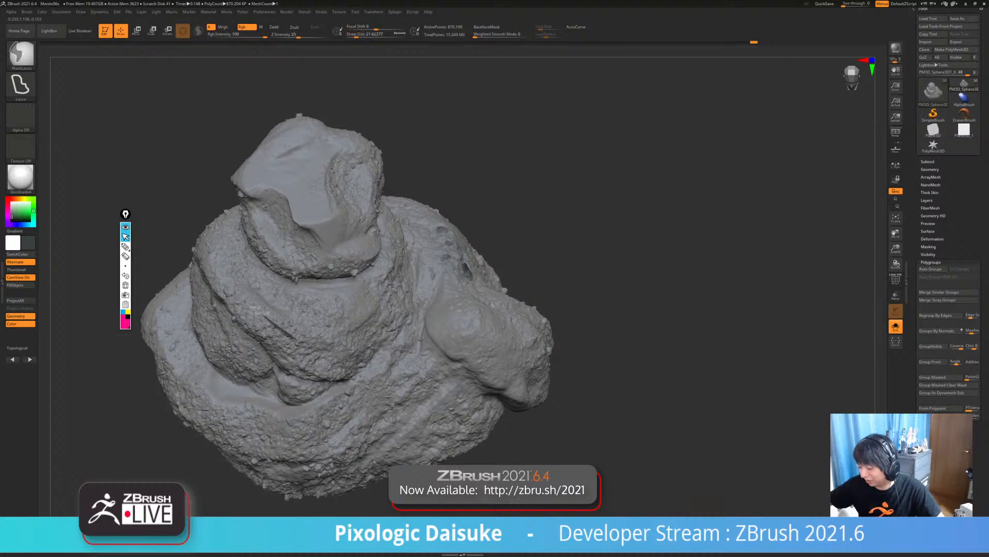
click(21, 54)
click(122, 60)
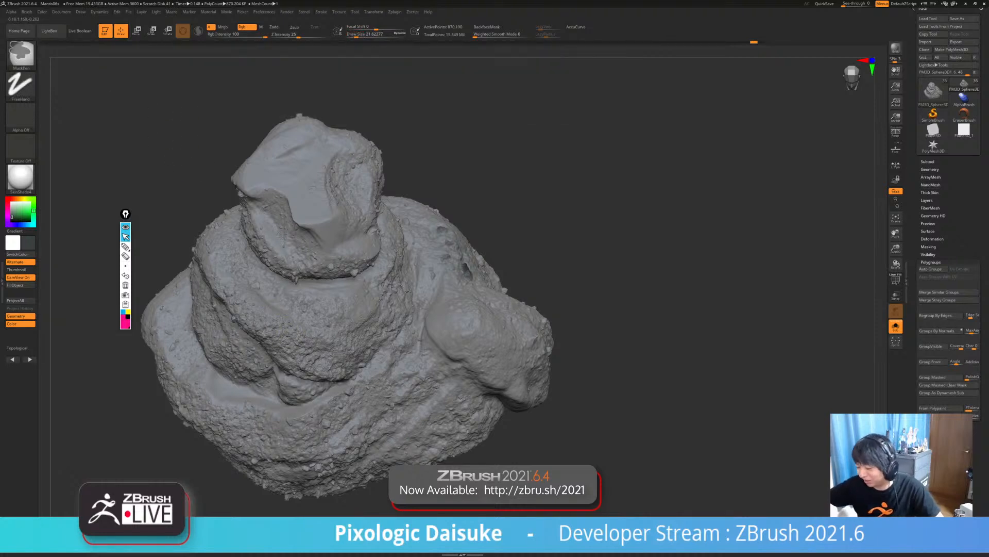
mouse_move(250, 312)
ctrl+mouse_down()
mouse_move(306, 355)
mouse_move(252, 304)
mouse_move(350, 353)
ctrl+mouse_up()
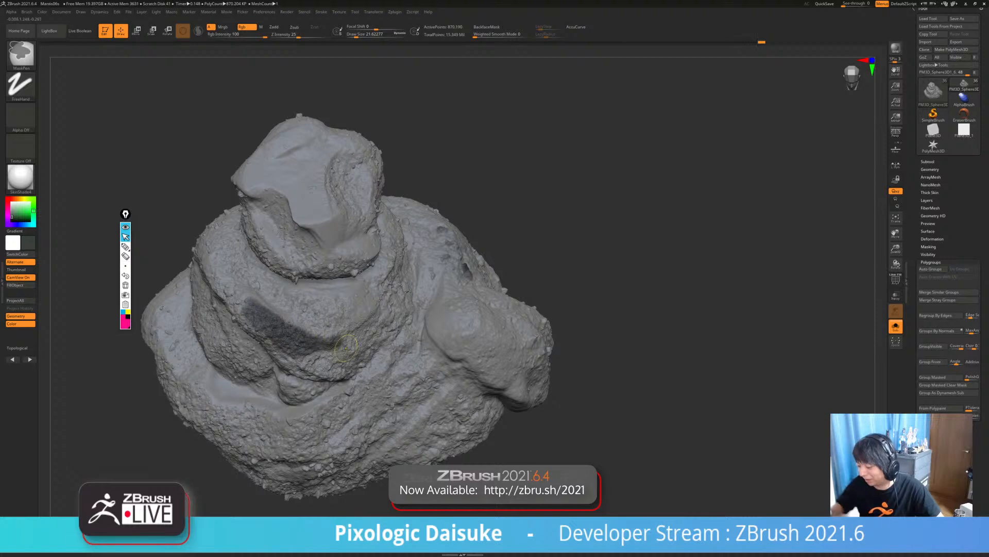
key(ctrl+z)
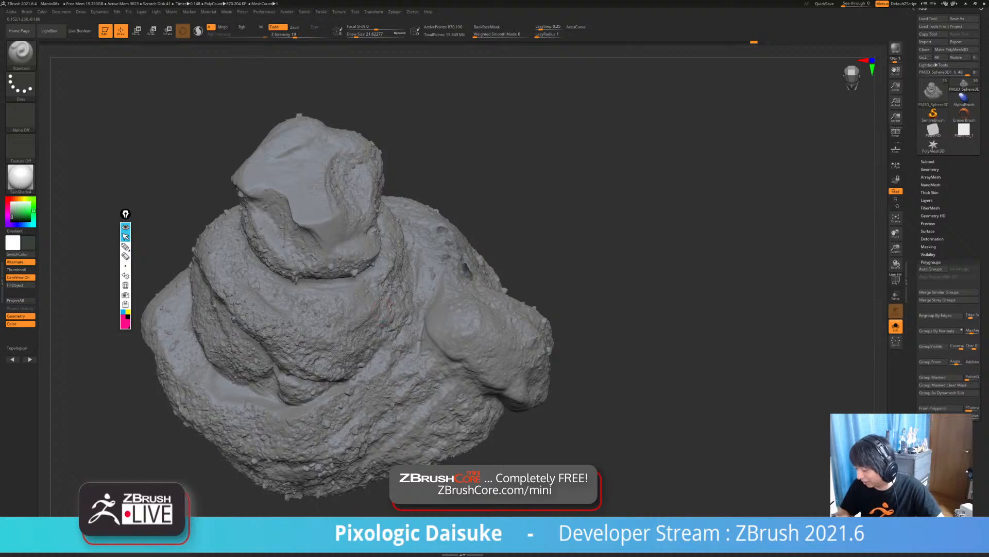
- Brush the Speckled Stone noise lightly over the middle tier's flank and the top boulder's recessed upper surface
drag(383, 313, 393, 313)
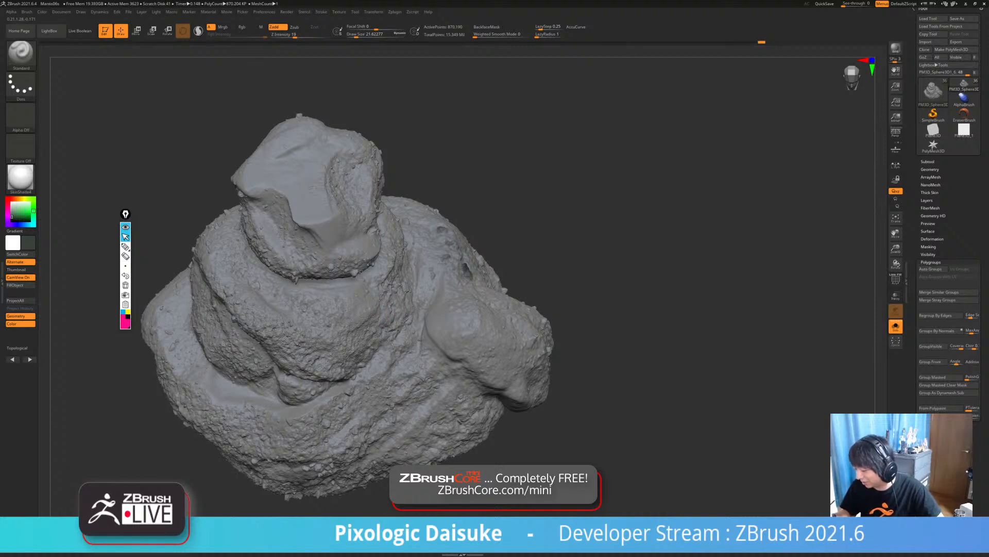
mouse_move(358, 458)
ctrl+right_down()
mouse_move(376, 340)
mouse_move(391, 394)
mouse_move(401, 378)
ctrl+right_up()
ctrl+right_drag(356, 175, 352, 234)
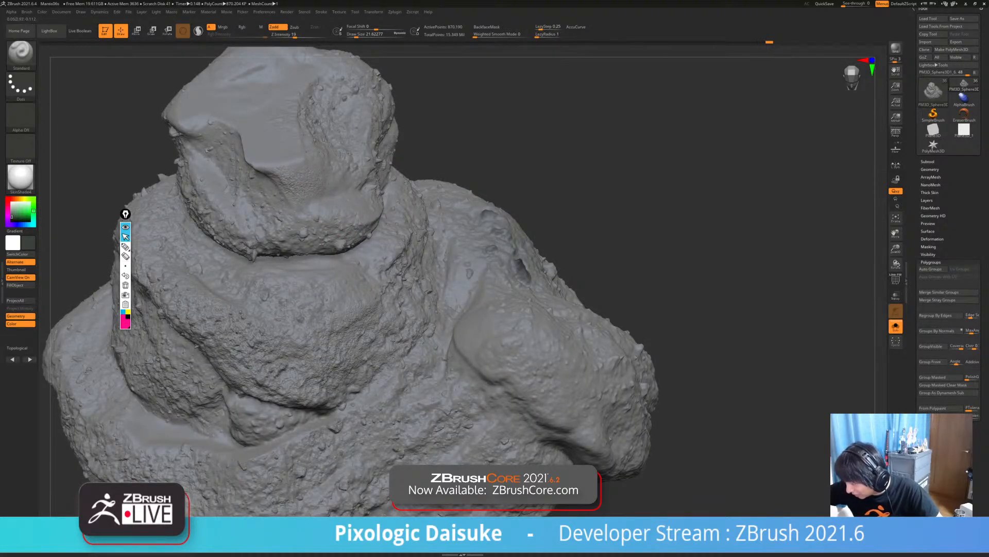
alt+right_drag(349, 202, 367, 314)
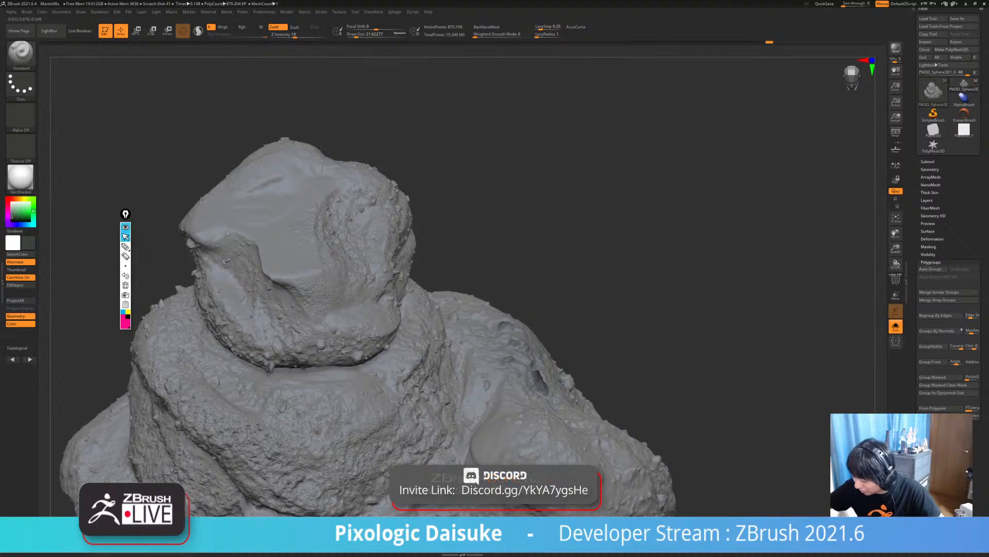
mouse_move(319, 258)
ctrl+right_down()
mouse_move(309, 206)
mouse_move(317, 261)
ctrl+right_up()
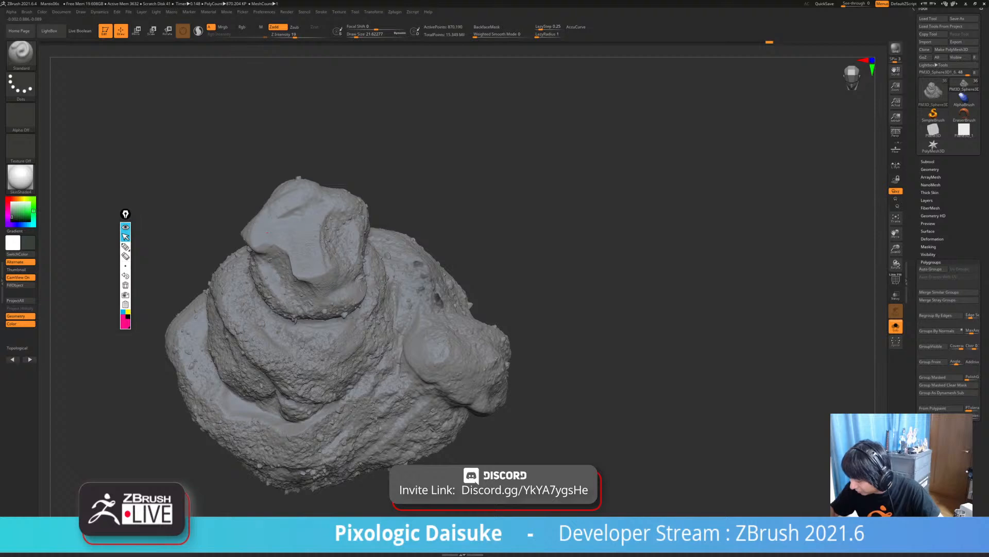
click(267, 232)
mouse_move(274, 242)
alt+right_down()
mouse_move(292, 255)
mouse_move(296, 222)
alt+right_up()
mouse_move(304, 316)
alt+right_down()
mouse_move(298, 285)
mouse_move(278, 269)
alt+right_up()
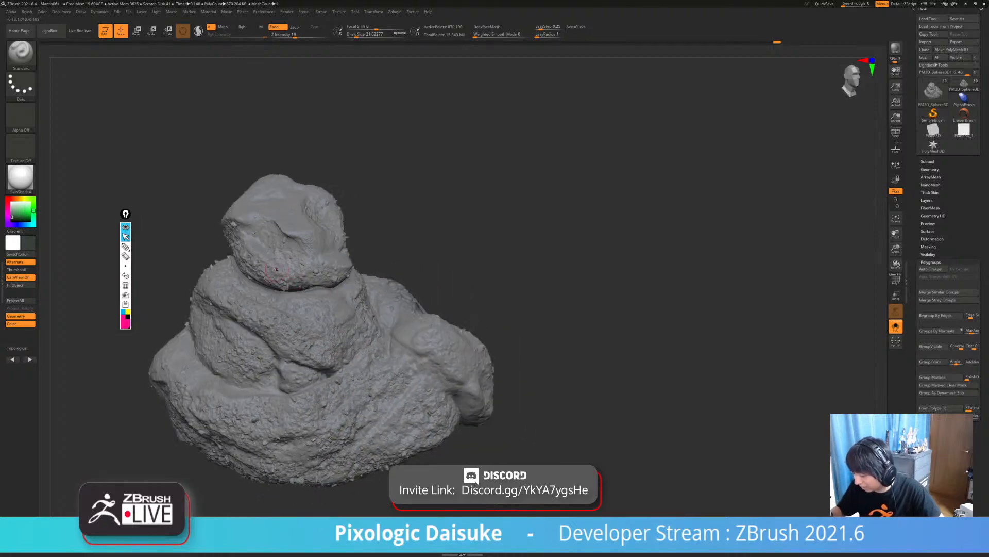
- Switch to the TrimDynamic brush and flatten and smooth rough noise on the top boulder's front face
click(21, 51)
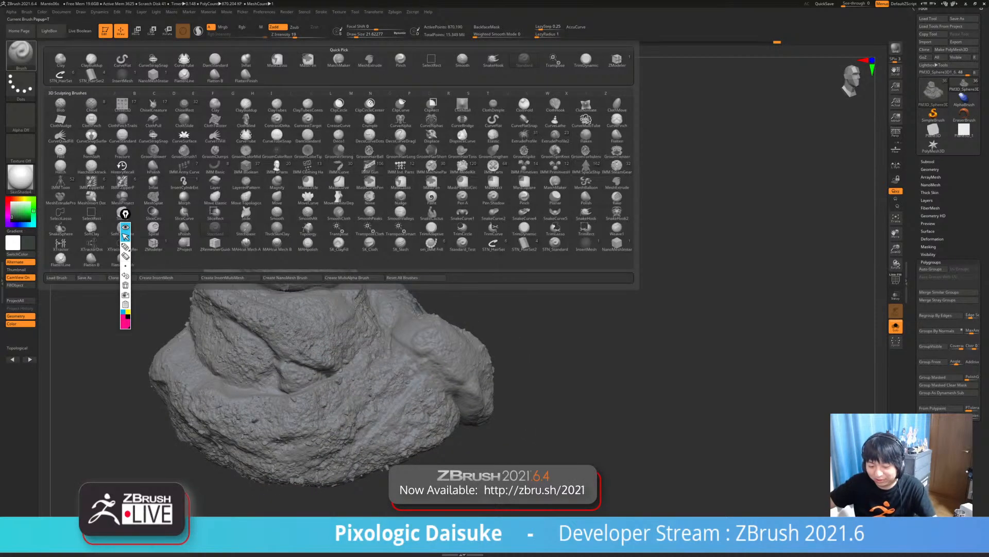
key(t)
key(d)
ctrl+right_drag(297, 224, 297, 247)
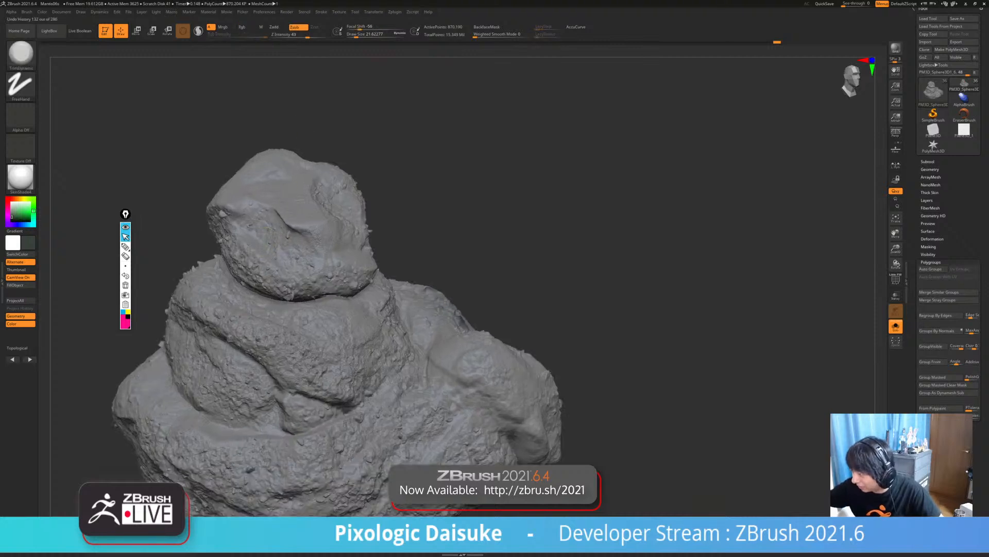
key(s)
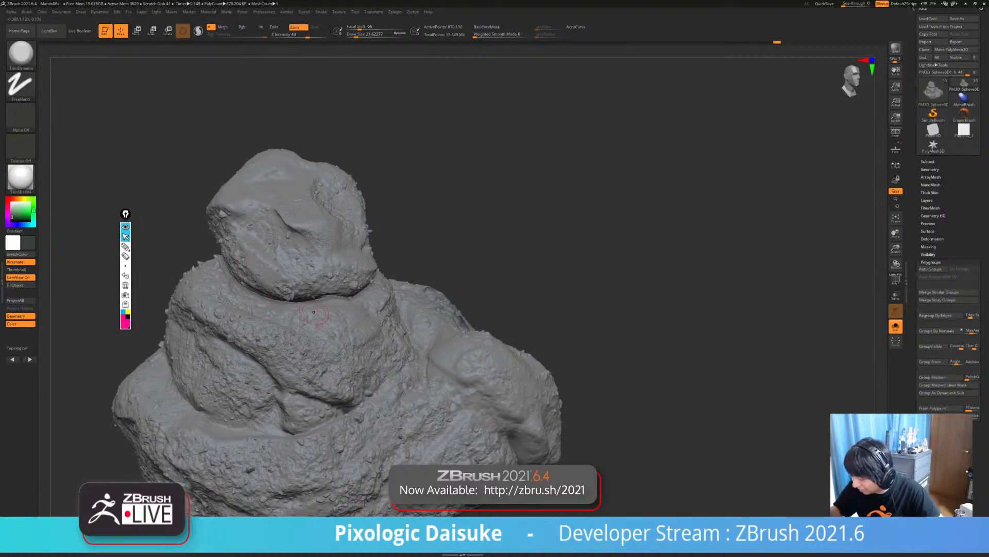
right_drag(313, 312, 299, 313)
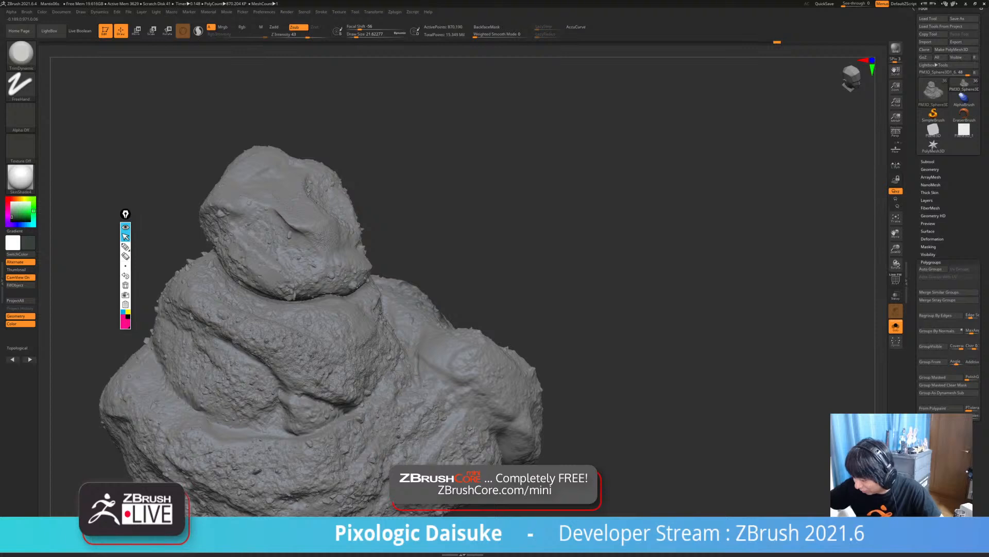
right_drag(226, 240, 255, 239)
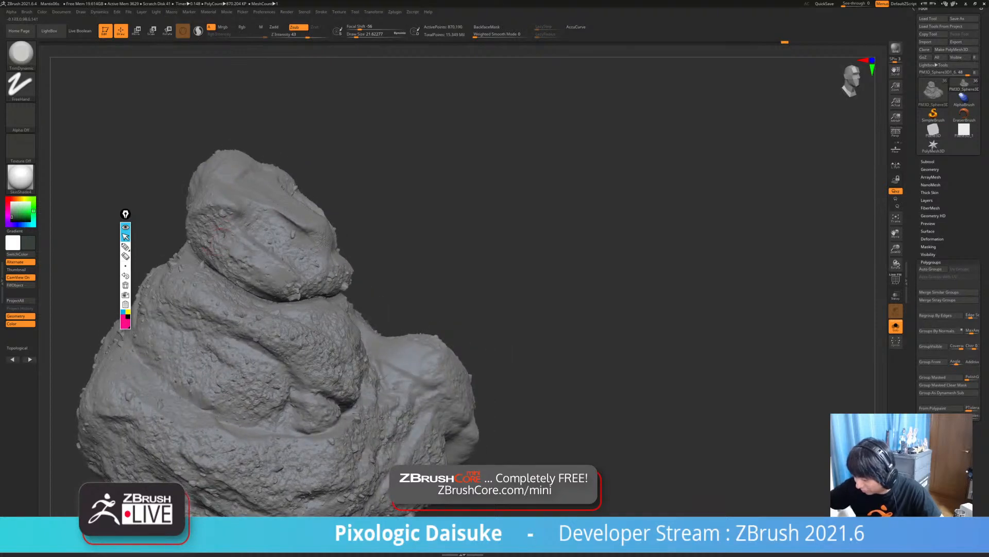
shift+drag(219, 246, 232, 247)
mouse_move(354, 383)
right_down()
mouse_move(390, 330)
mouse_move(377, 311)
mouse_move(410, 310)
right_up()
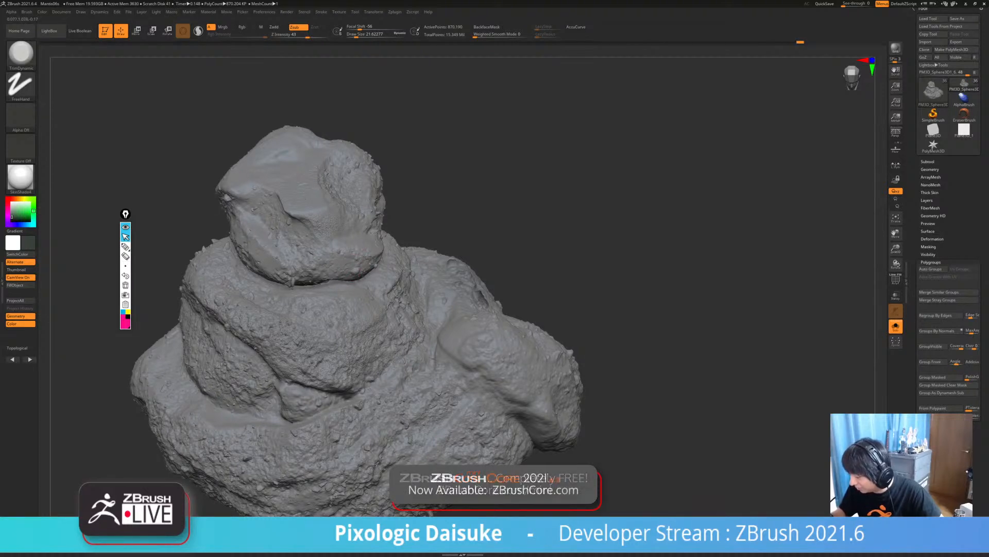
- Trim the rough surface of the middle tier just beneath the top boulder and check it from above
right_drag(409, 310, 433, 309)
drag(345, 284, 336, 289)
ctrl+right_drag(336, 288, 303, 232)
right_drag(303, 232, 291, 267)
mouse_move(360, 306)
alt+right_down()
mouse_move(354, 287)
mouse_move(360, 305)
mouse_move(331, 328)
mouse_move(363, 326)
mouse_move(352, 315)
alt+right_up()
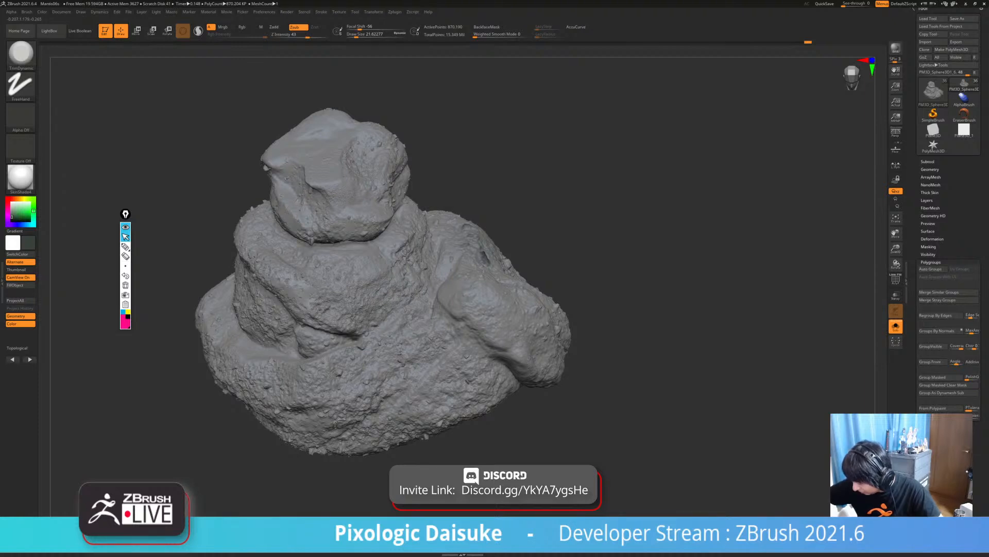
alt+right_drag(393, 365, 398, 394)
right_drag(407, 279, 389, 296)
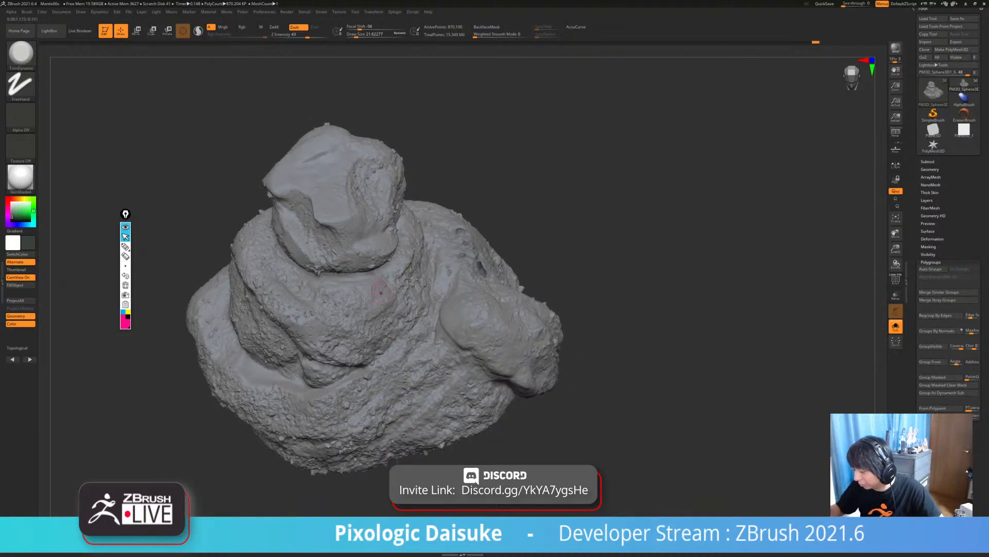
- Set the draw size to 28.75 and soften the middle tier's rough upper surface around the top boulder with TrimDynamic and Smooth
click(358, 35)
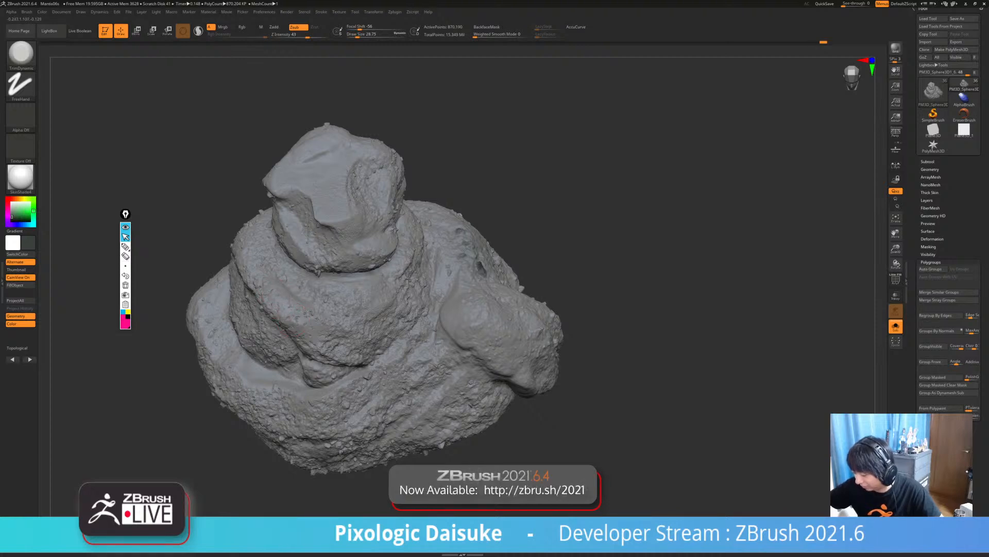
right_drag(330, 343, 328, 372)
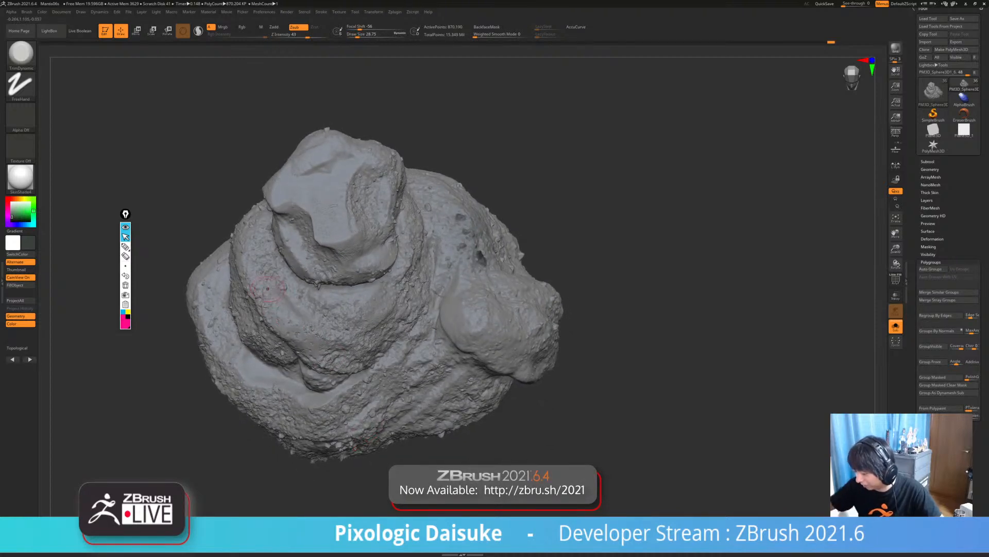
right_drag(340, 227, 384, 228)
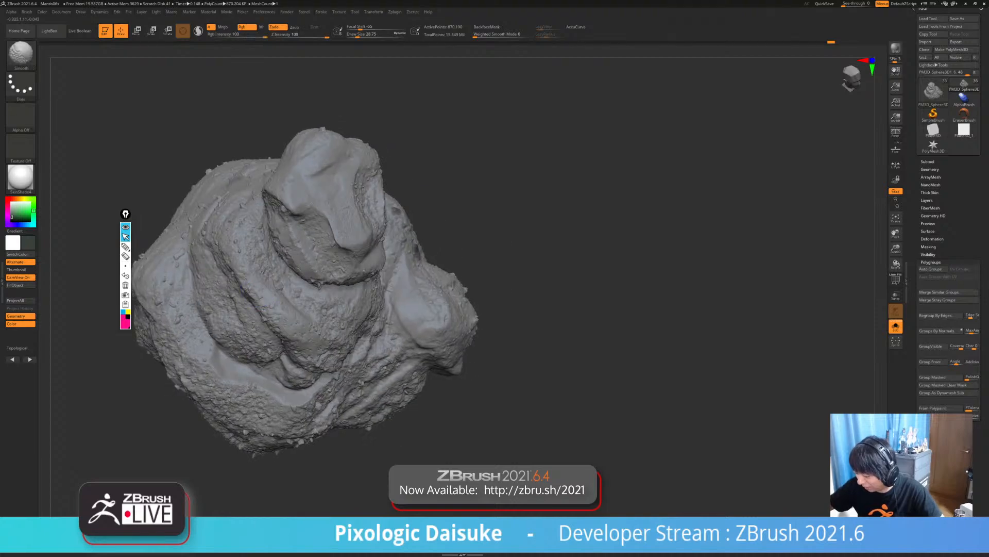
mouse_move(275, 311)
right_down()
mouse_move(325, 295)
mouse_move(326, 335)
mouse_move(325, 319)
right_up()
right_drag(275, 258, 266, 256)
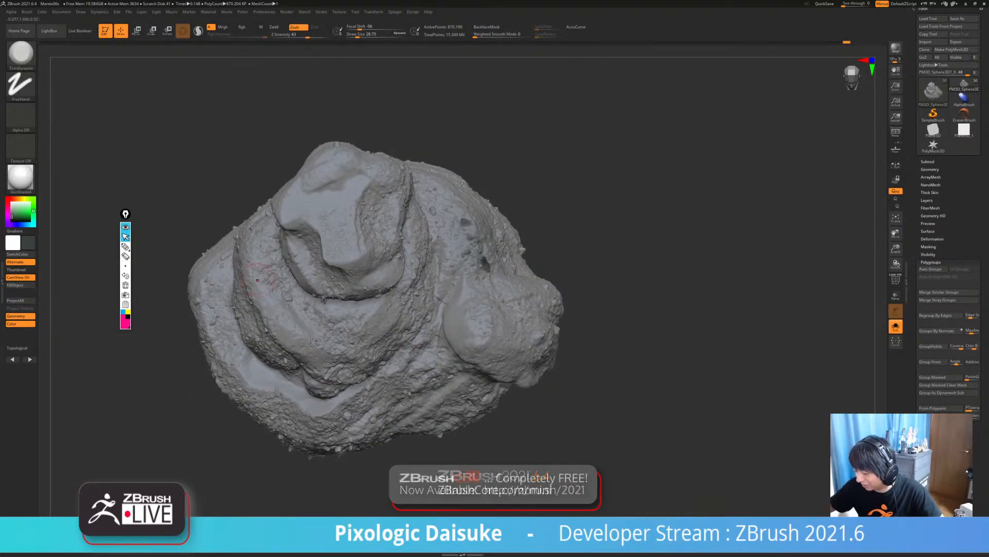
mouse_move(305, 283)
right_down()
mouse_move(273, 308)
mouse_move(302, 280)
right_up()
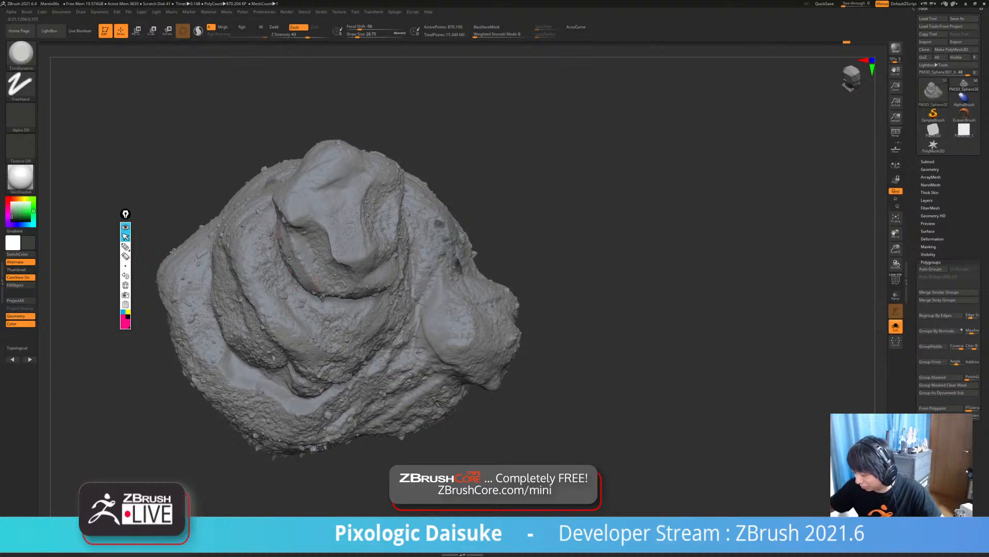
mouse_move(285, 316)
right_down()
mouse_move(322, 376)
mouse_move(313, 366)
right_up()
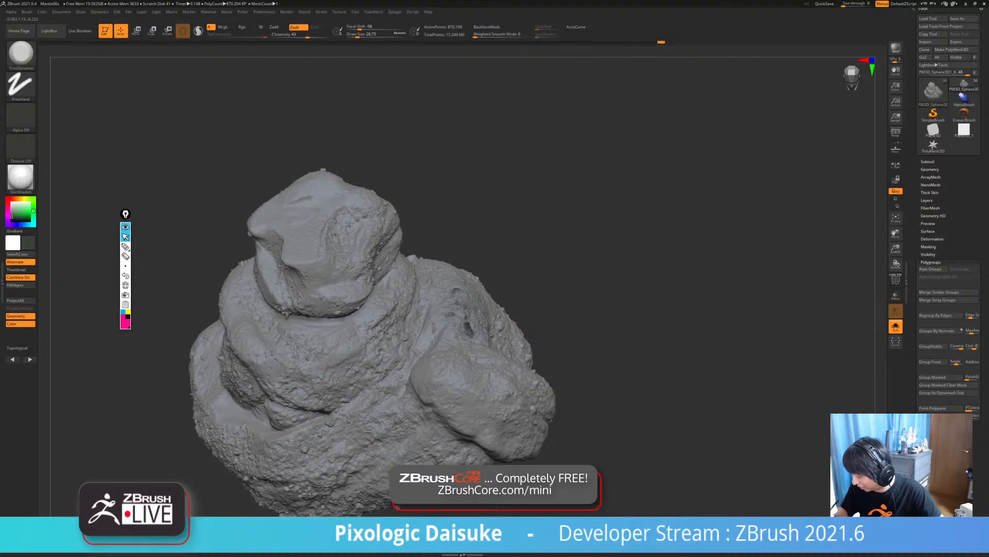
right_drag(309, 247, 315, 275)
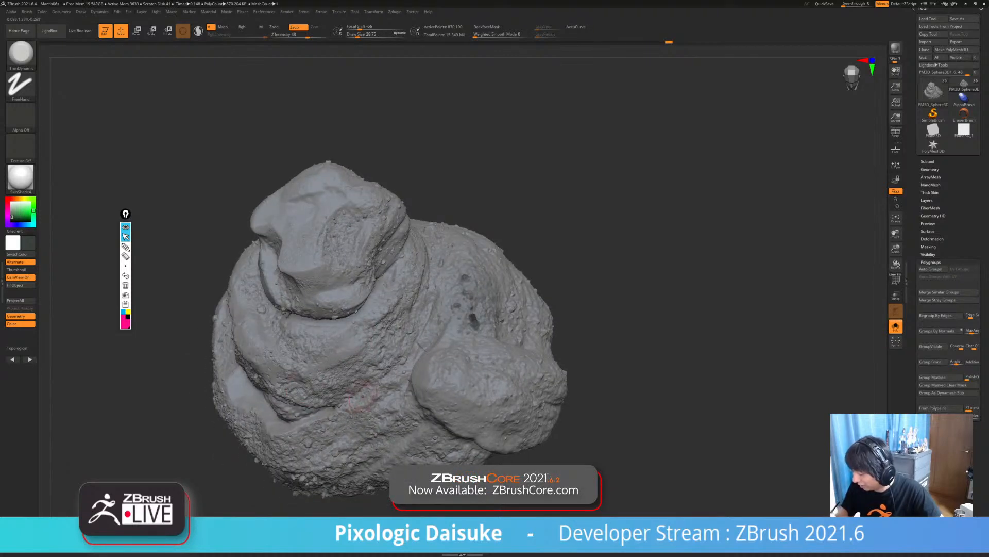
mouse_move(362, 396)
right_down()
mouse_move(508, 319)
mouse_move(406, 365)
right_up()
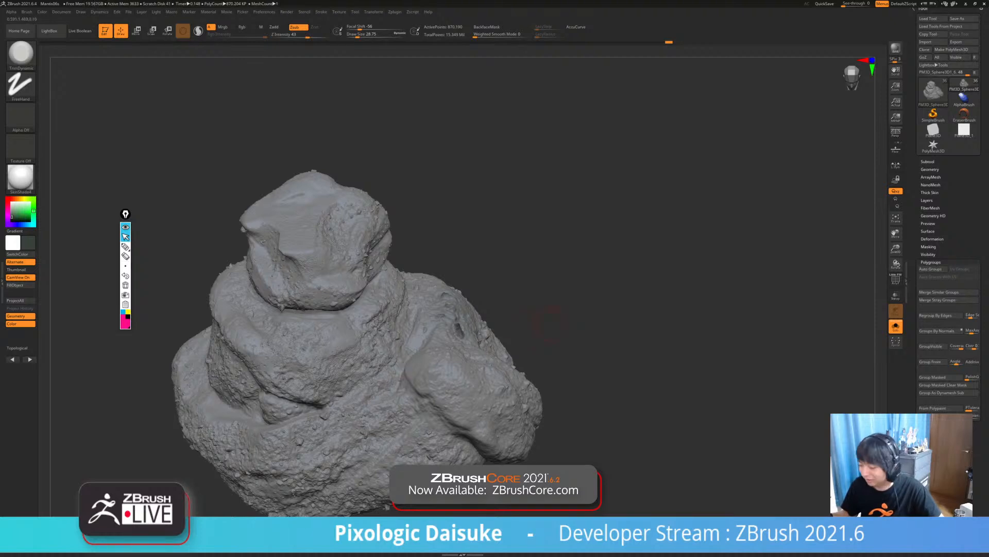
- Trim the rough outer flank of the middle tier, between the top boulder and the pitted hollow
click(896, 326)
ctrl+right_drag(552, 430, 532, 328)
click(895, 326)
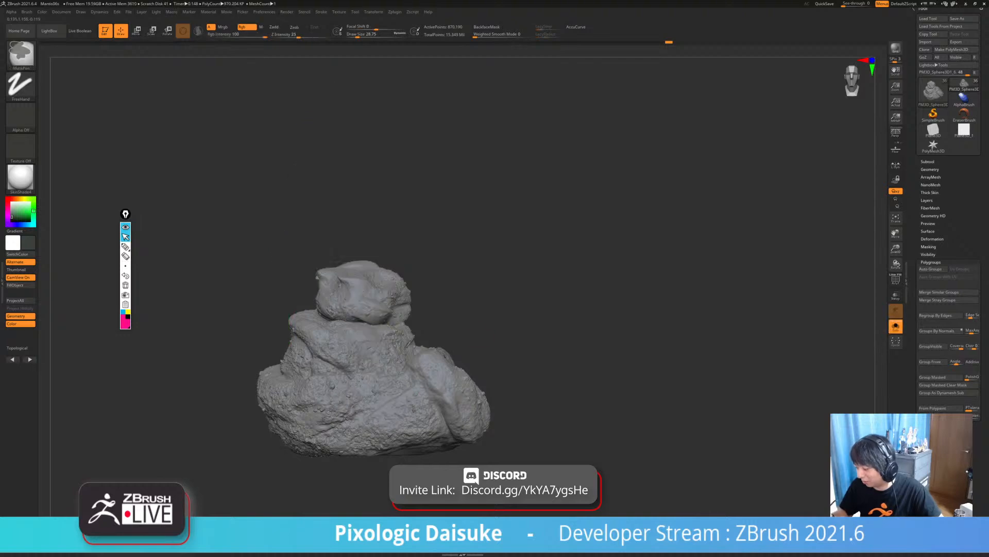
ctrl+right_drag(407, 288, 383, 372)
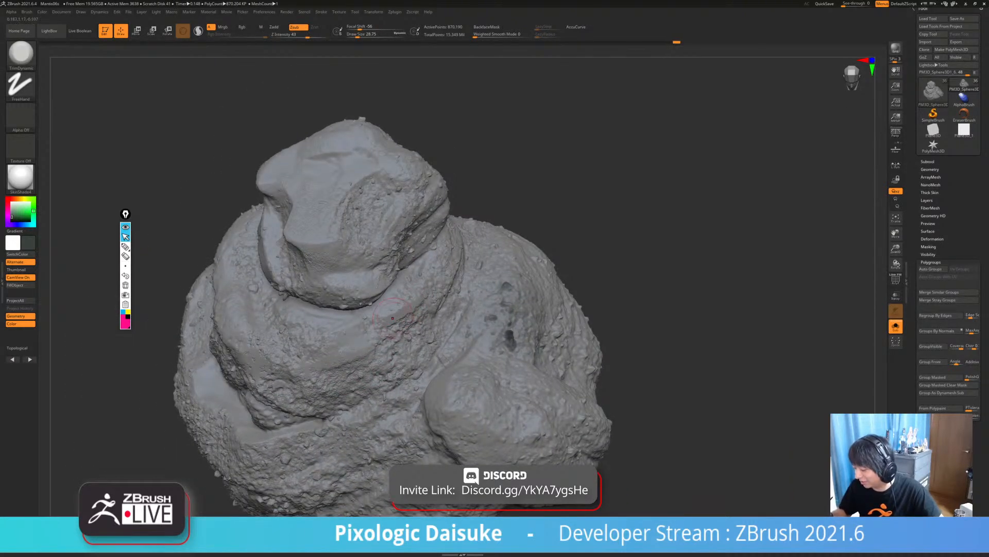
mouse_move(397, 309)
alt+right_down()
mouse_move(366, 340)
mouse_move(366, 361)
mouse_move(387, 330)
alt+right_up()
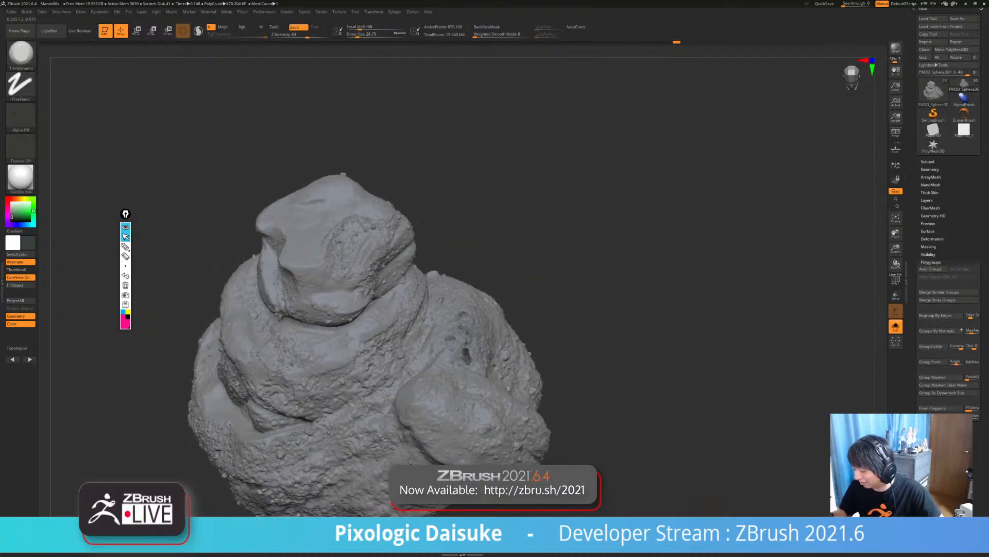
drag(407, 335, 424, 307)
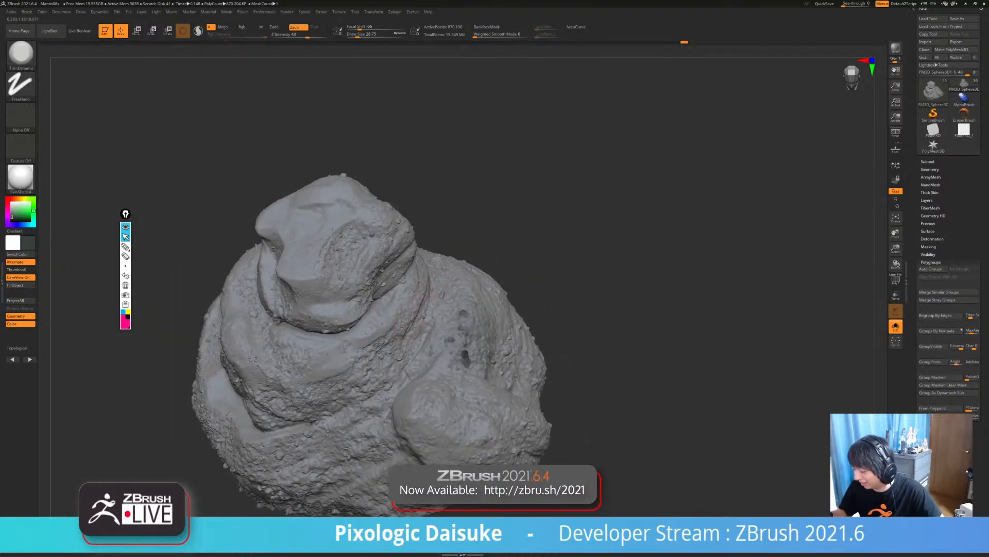
mouse_move(385, 372)
right_down()
mouse_move(399, 372)
mouse_move(382, 371)
right_up()
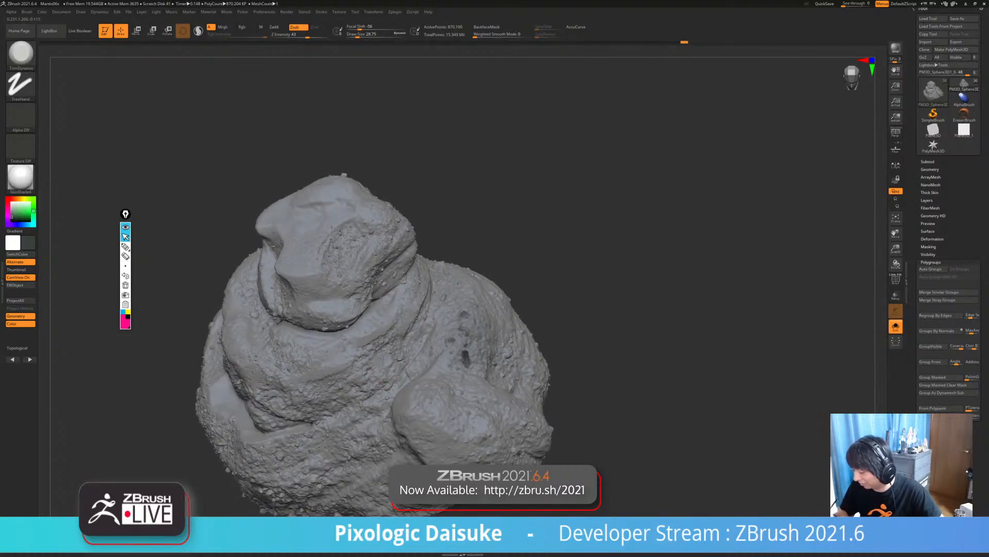
- Trim the lower edge of the middle tier and the slope leading down to the side boulder
drag(381, 372, 373, 383)
mouse_move(379, 388)
right_down()
mouse_move(382, 335)
mouse_move(380, 345)
right_up()
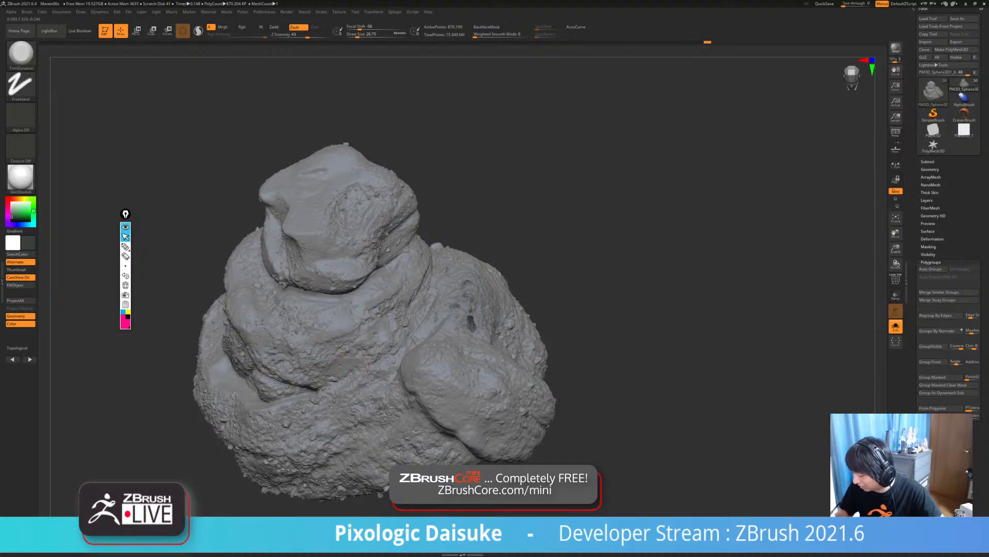
mouse_move(340, 357)
right_down()
mouse_move(360, 383)
mouse_move(330, 348)
mouse_move(362, 388)
mouse_move(363, 433)
right_up()
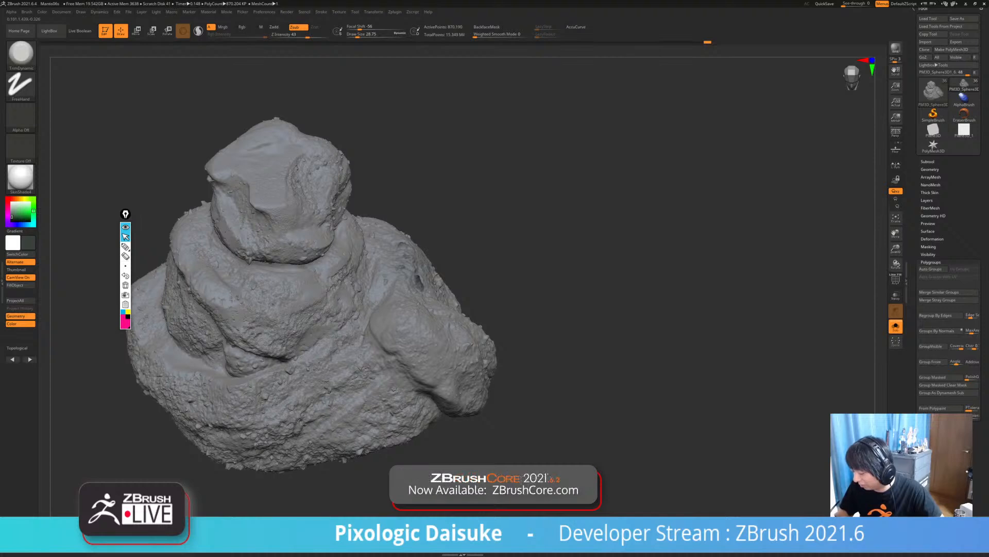
mouse_move(366, 359)
right_down()
mouse_move(337, 378)
mouse_move(355, 372)
mouse_move(377, 331)
mouse_move(341, 330)
mouse_move(375, 331)
mouse_move(389, 343)
mouse_move(398, 330)
right_up()
mouse_move(397, 329)
alt+right_down()
mouse_move(398, 304)
mouse_move(423, 296)
mouse_move(386, 280)
mouse_move(375, 304)
alt+right_up()
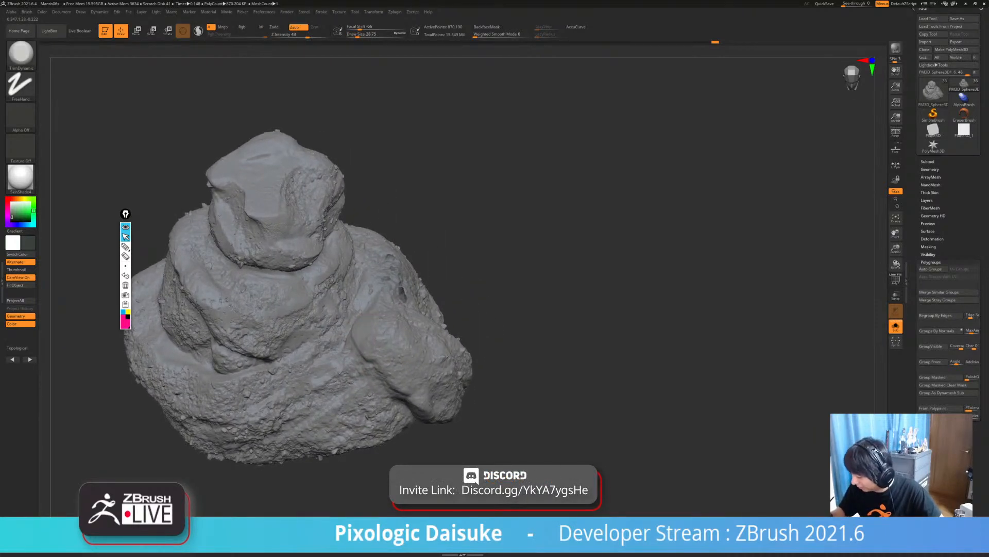
- Flatten the top boulder's front face and trim the upper surface of the side boulder
drag(260, 168, 282, 164)
mouse_move(289, 172)
right_down()
mouse_move(290, 214)
mouse_move(292, 188)
right_up()
alt+right_drag(400, 331, 364, 330)
right_drag(365, 330, 335, 328)
mouse_move(384, 383)
right_down()
mouse_move(370, 372)
mouse_move(412, 343)
right_up()
drag(413, 319, 432, 335)
- Set the draw size to about 70.8 and flatten a patch of rough noise on the lower tier's front
mouse_move(427, 340)
right_down()
mouse_move(414, 390)
mouse_move(382, 405)
mouse_move(380, 345)
mouse_move(288, 310)
right_up()
right_drag(289, 311, 310, 359)
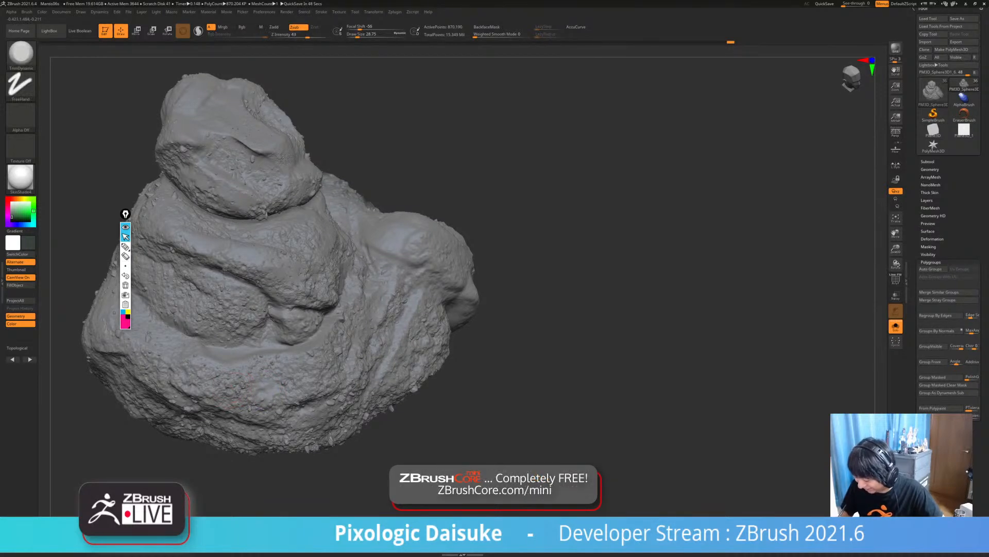
ctrl+right_drag(251, 384, 251, 406)
right_drag(251, 406, 249, 315)
ctrl+right_drag(250, 315, 249, 291)
alt+right_drag(249, 291, 200, 238)
mouse_move(199, 238)
right_down()
mouse_move(212, 252)
mouse_move(268, 241)
mouse_move(273, 225)
mouse_move(292, 262)
right_up()
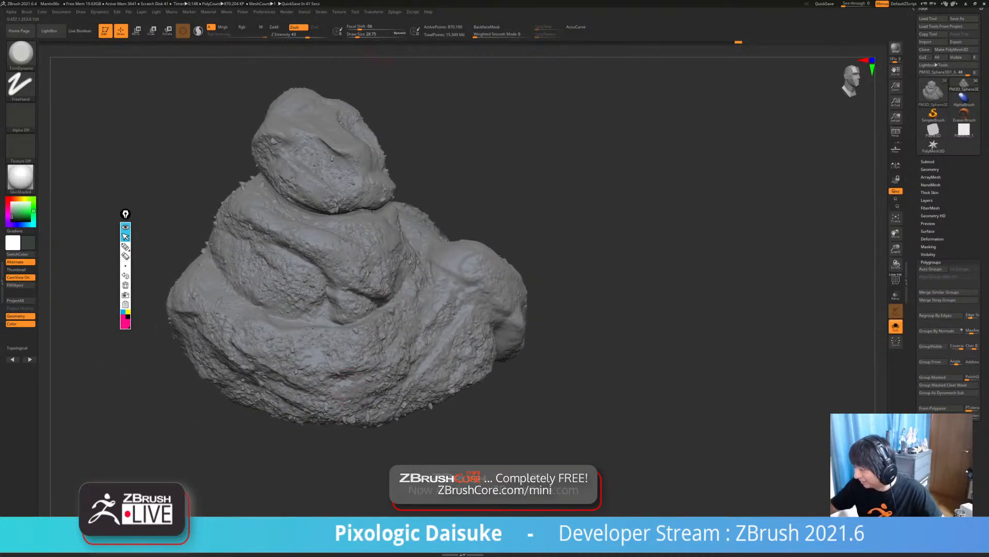
click(363, 35)
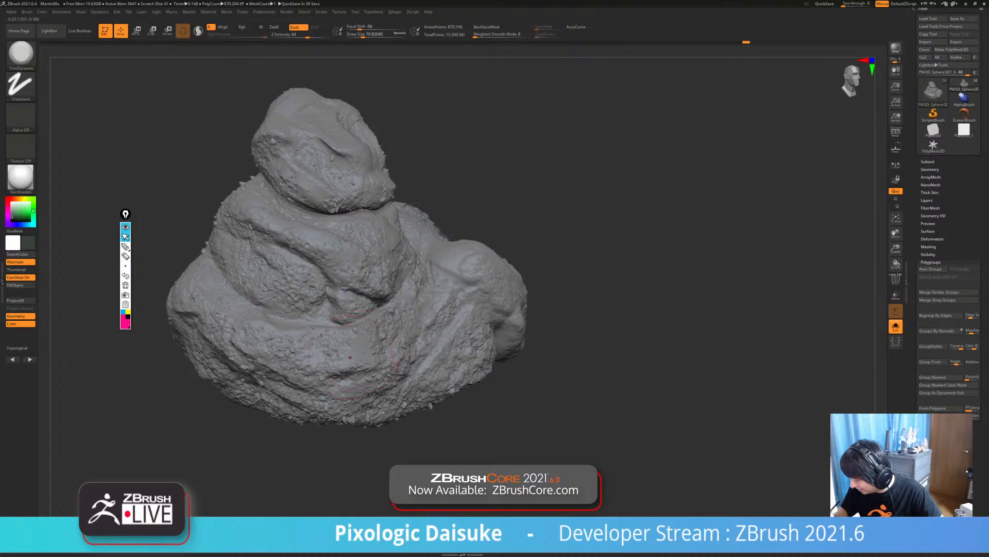
drag(364, 352, 361, 356)
alt+right_drag(357, 358, 380, 352)
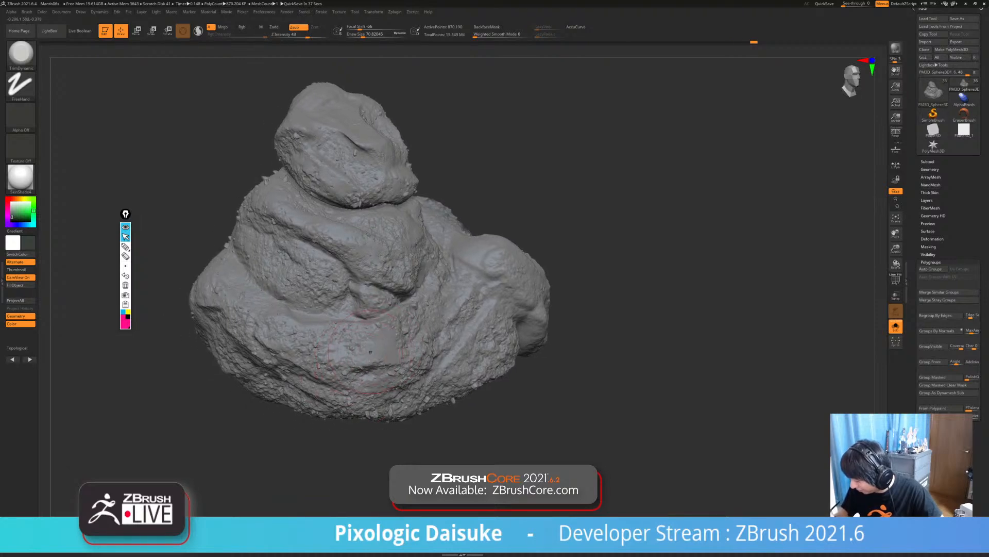
drag(394, 355, 397, 357)
- Trim the recessed rough area beneath the middle tier's overhang with the large TrimDynamic brush
ctrl+right_drag(396, 358, 404, 376)
right_drag(404, 377, 286, 304)
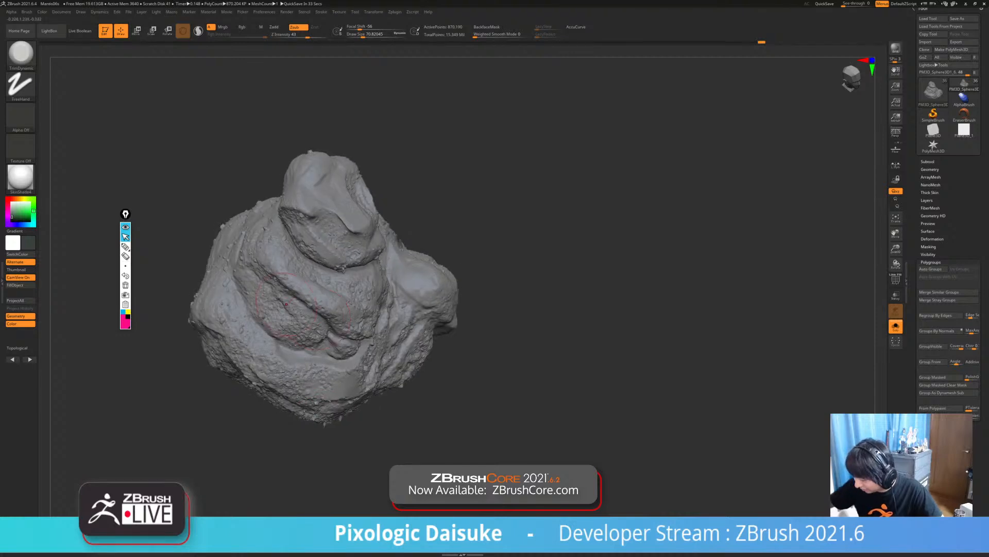
drag(279, 316, 282, 311)
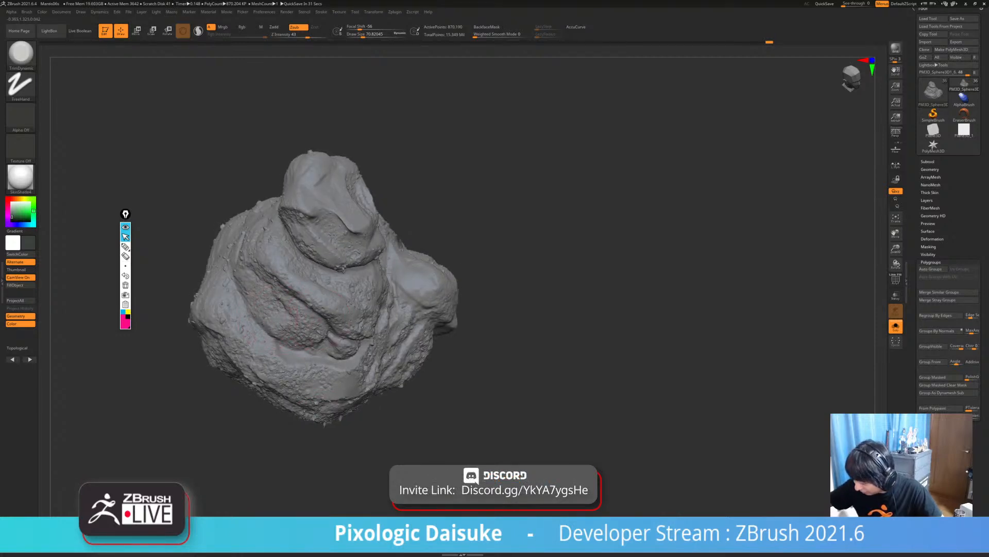
right_drag(299, 336, 433, 356)
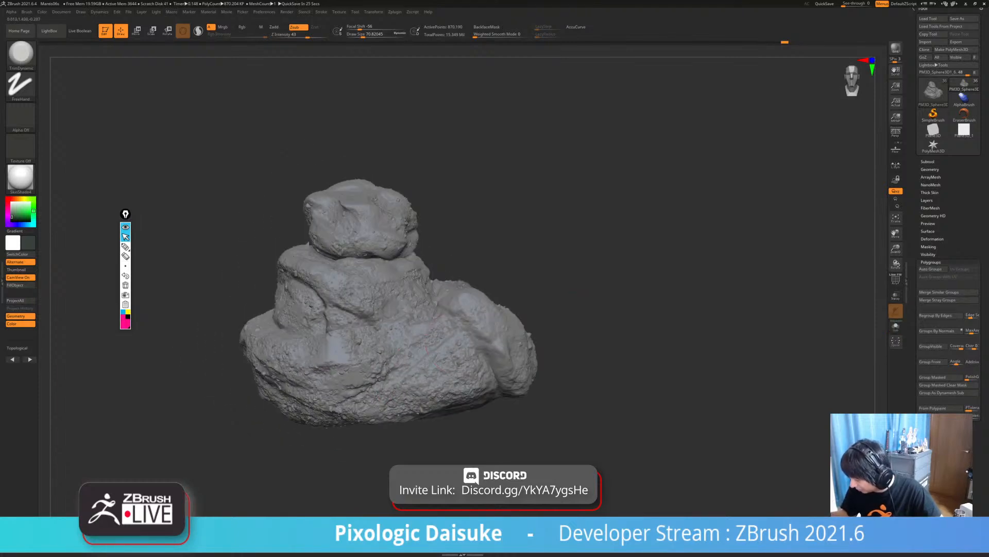
- Examine the rock's surface together with the seated character from the front and both sides
alt+right_drag(556, 334, 513, 323)
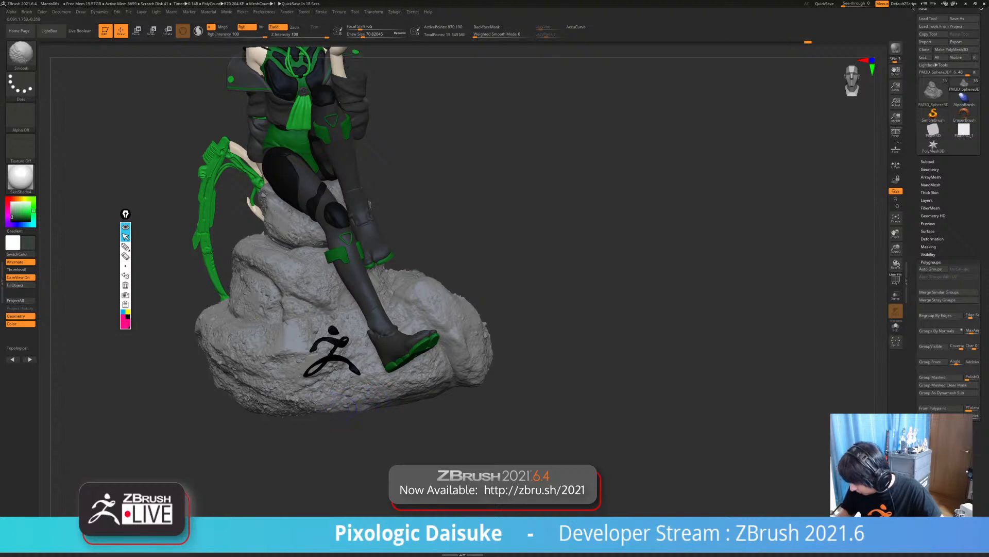
mouse_move(322, 445)
alt+right_down()
mouse_move(356, 409)
mouse_move(371, 428)
mouse_move(315, 391)
alt+right_up()
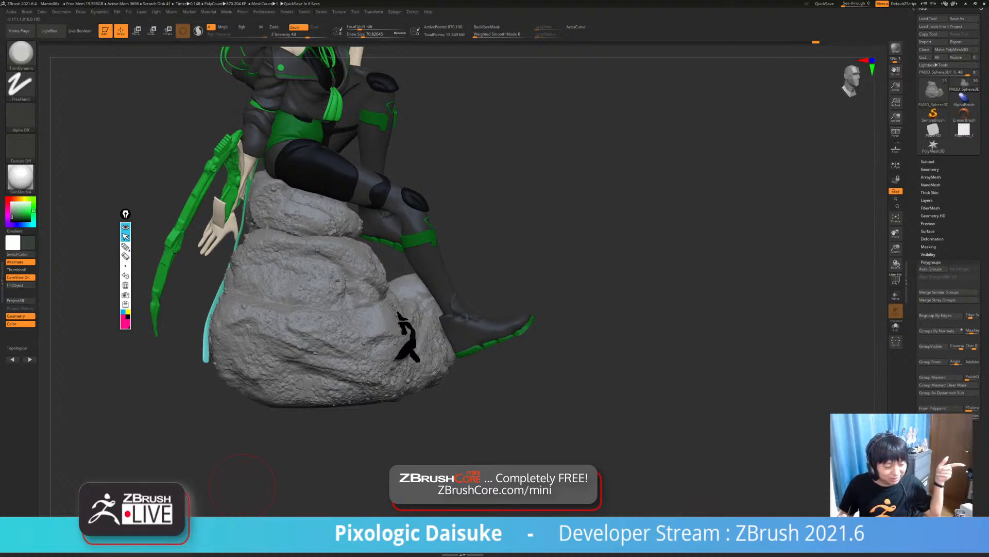
mouse_move(289, 370)
right_down()
mouse_move(275, 431)
mouse_move(258, 376)
right_up()
key(ctrl)
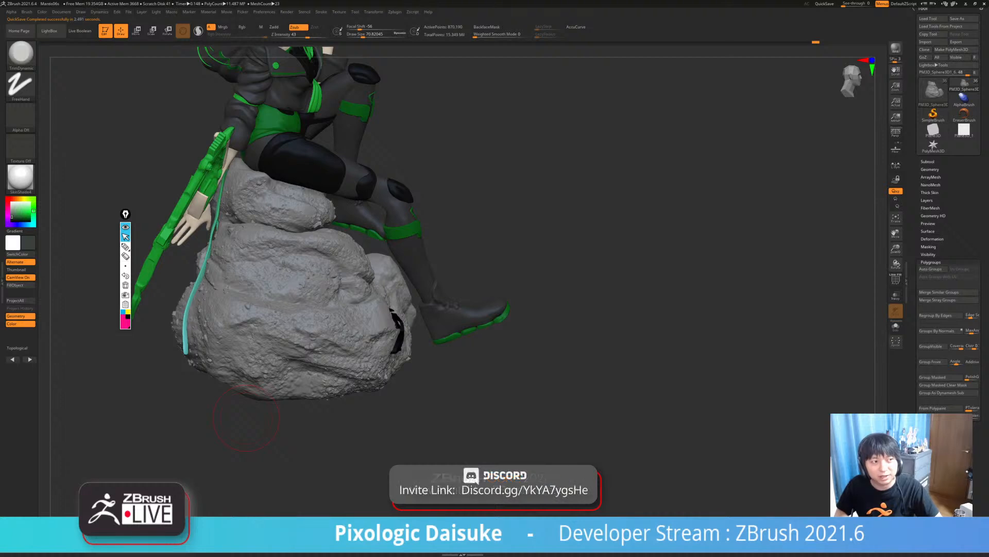
mouse_move(275, 383)
right_down()
mouse_move(253, 373)
mouse_move(225, 386)
mouse_move(206, 363)
right_up()
alt+right_drag(253, 434, 294, 410)
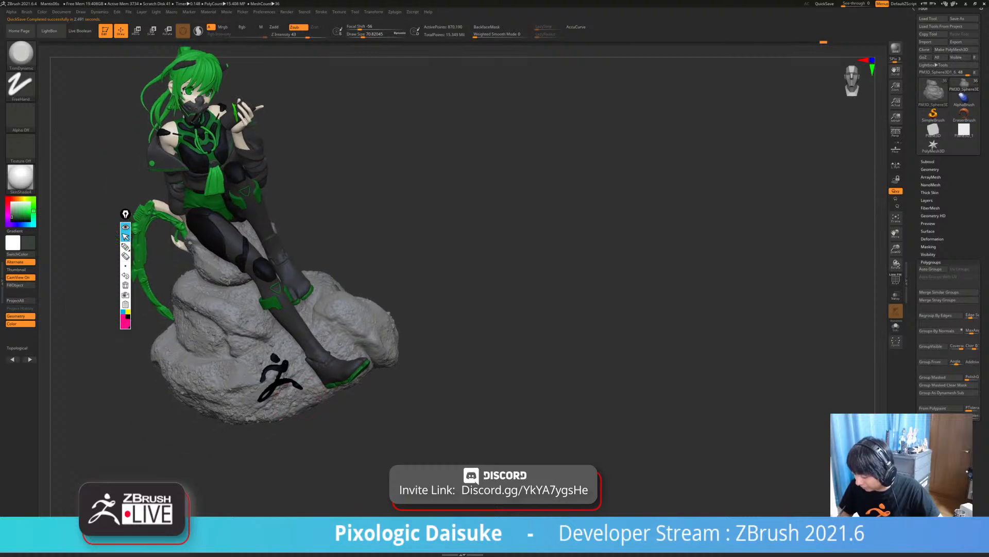
right_drag(278, 375, 278, 372)
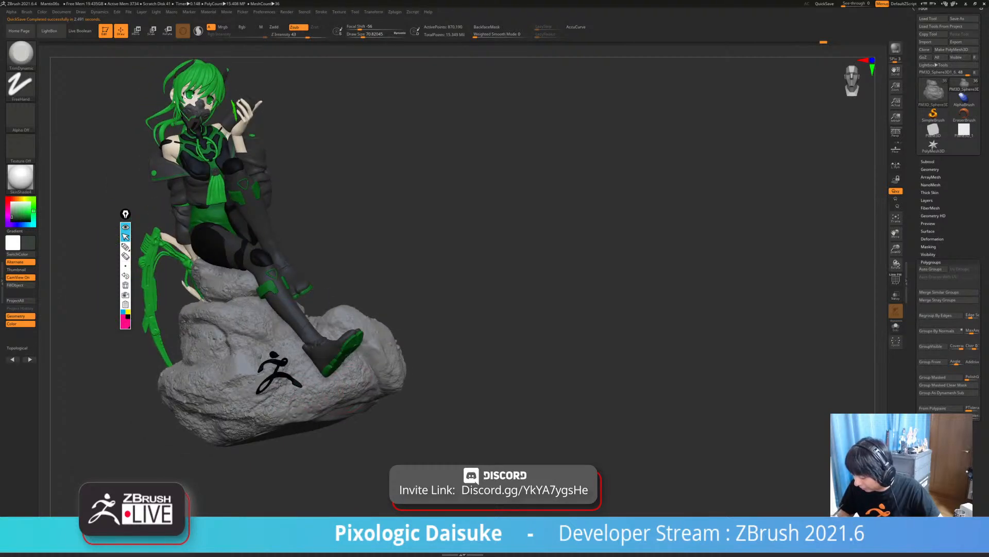
right_drag(392, 361, 350, 412)
ctrl+right_drag(372, 369, 405, 365)
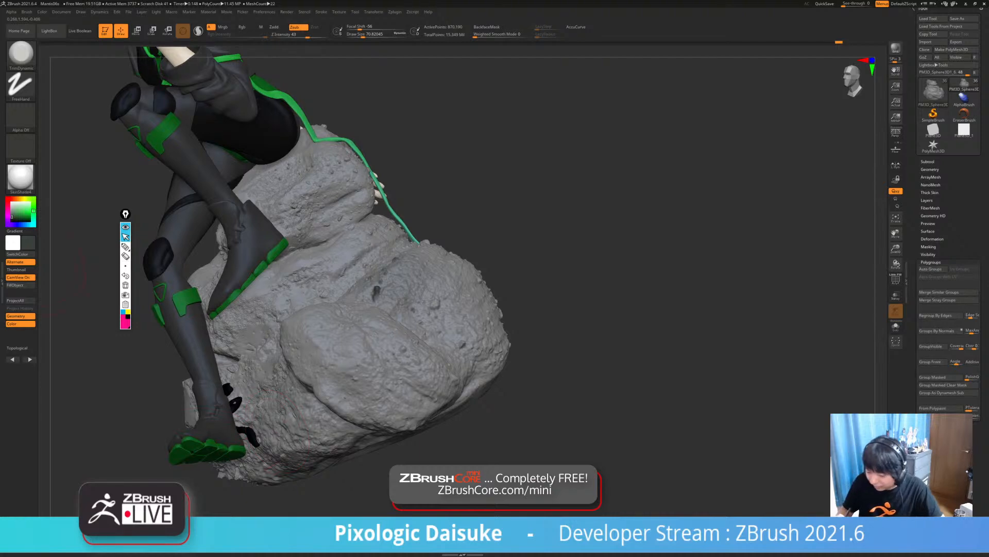
- Choose a neutral grey and fill the whole rock subtool with it
click(28, 243)
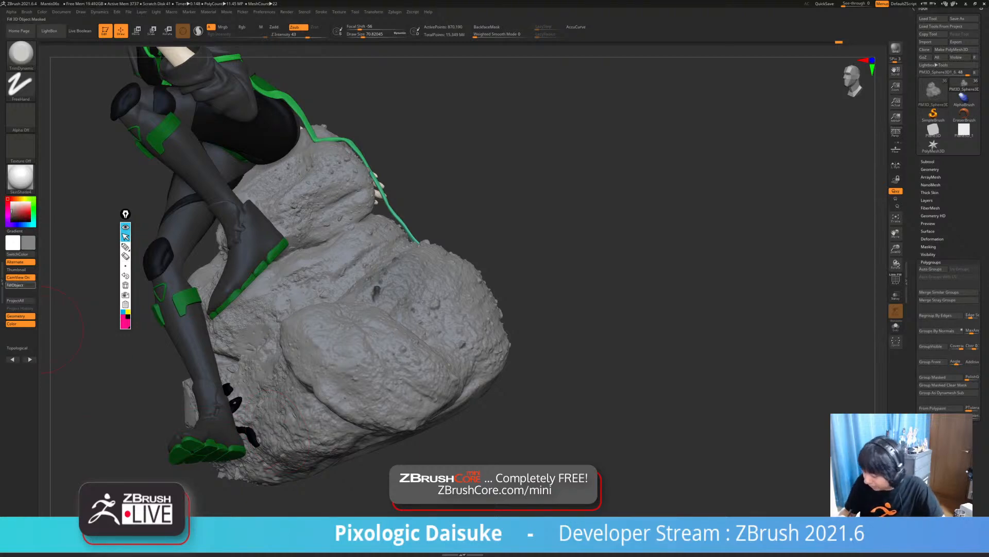
click(17, 285)
right_drag(330, 382, 587, 335)
- Turn off polypaint display for all subtools and set the active colour to white
click(927, 162)
shift+click(969, 268)
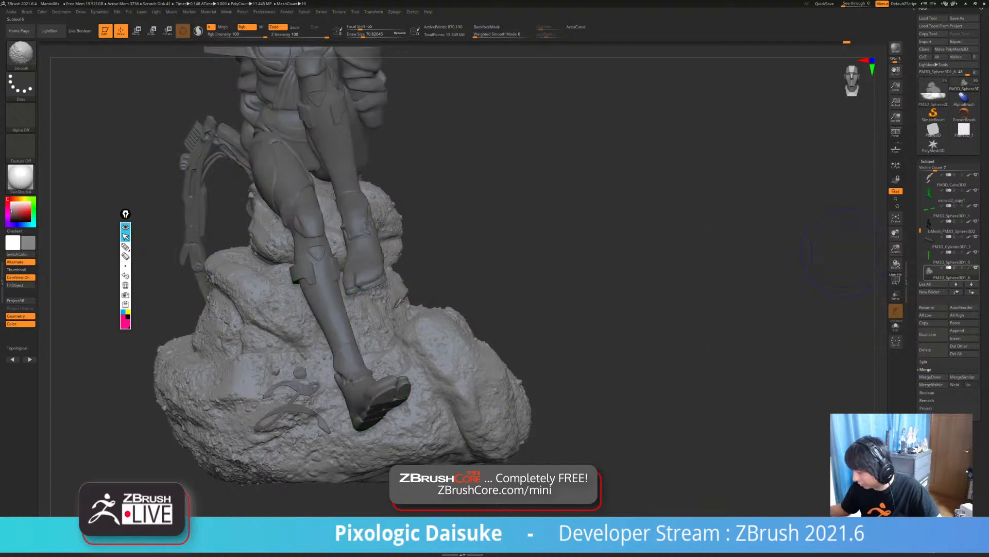
drag(11, 211, 11, 202)
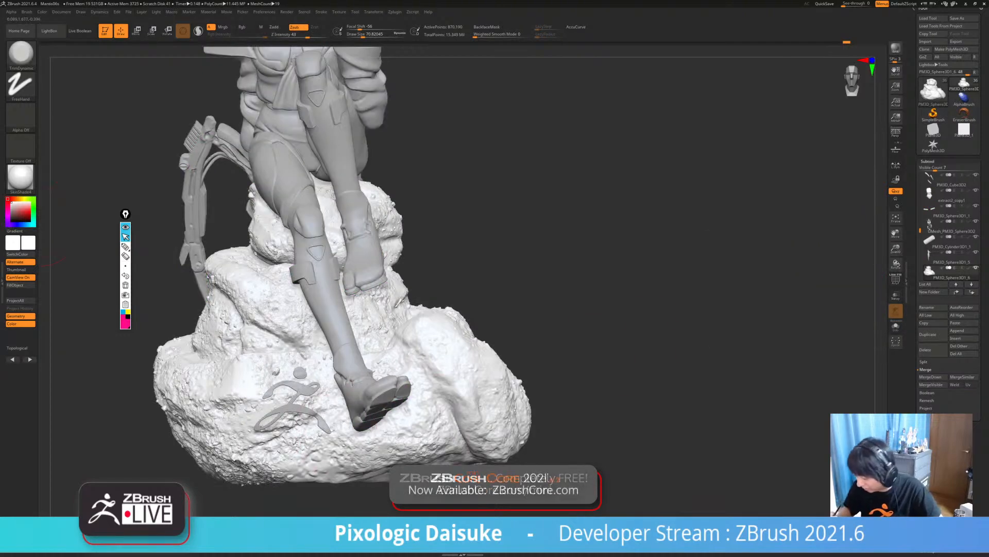
- Set the brush draw size to 28.75 and frame the rock beneath the character's legs
mouse_move(288, 363)
right_down()
mouse_move(321, 396)
mouse_move(289, 390)
mouse_move(350, 387)
right_up()
click(357, 34)
key(Return)
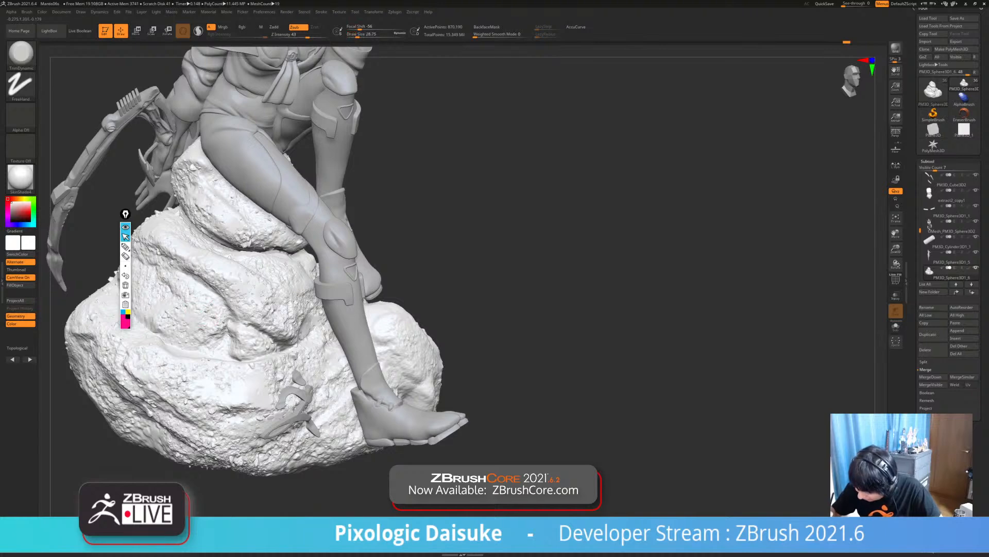
mouse_move(246, 400)
alt+right_down()
mouse_move(333, 389)
mouse_move(327, 407)
mouse_move(348, 430)
alt+right_up()
- Browse the LightBox brush folders and load a MalletFast brush from the Mallet folder
click(22, 54)
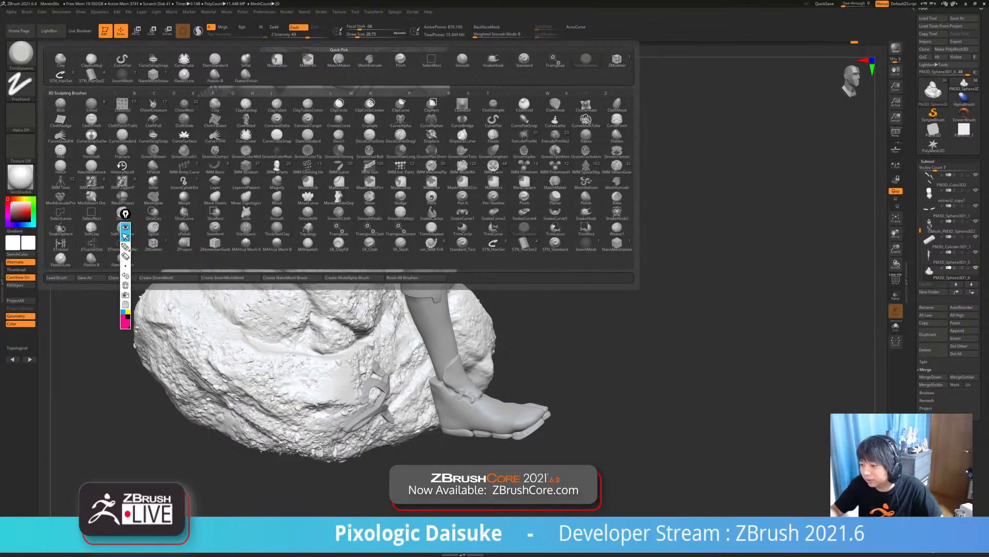
key(comma)
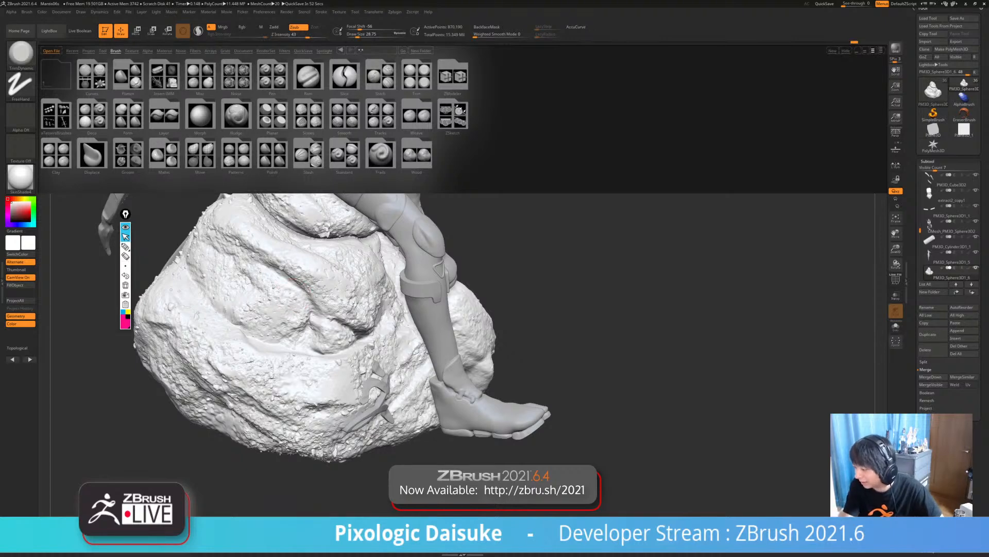
double_click(309, 76)
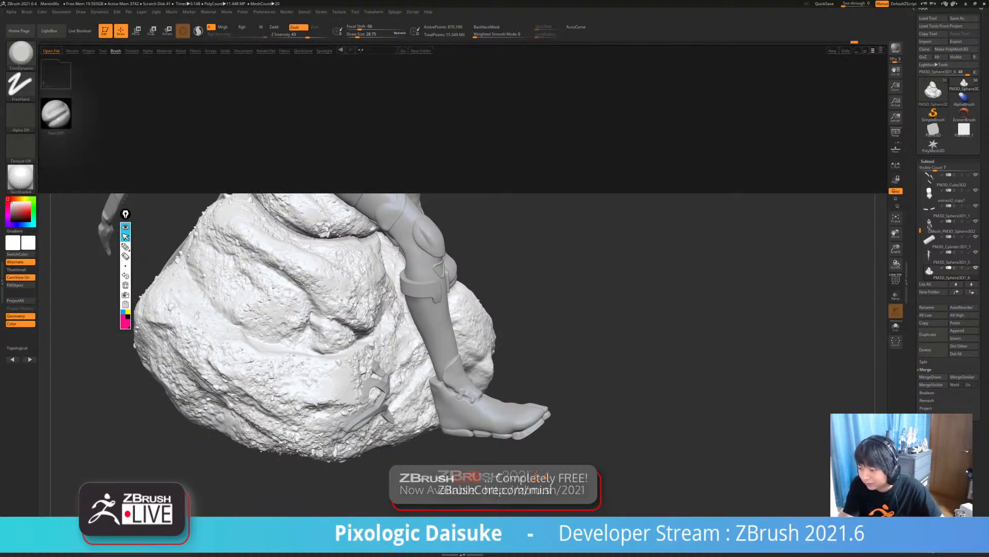
double_click(56, 76)
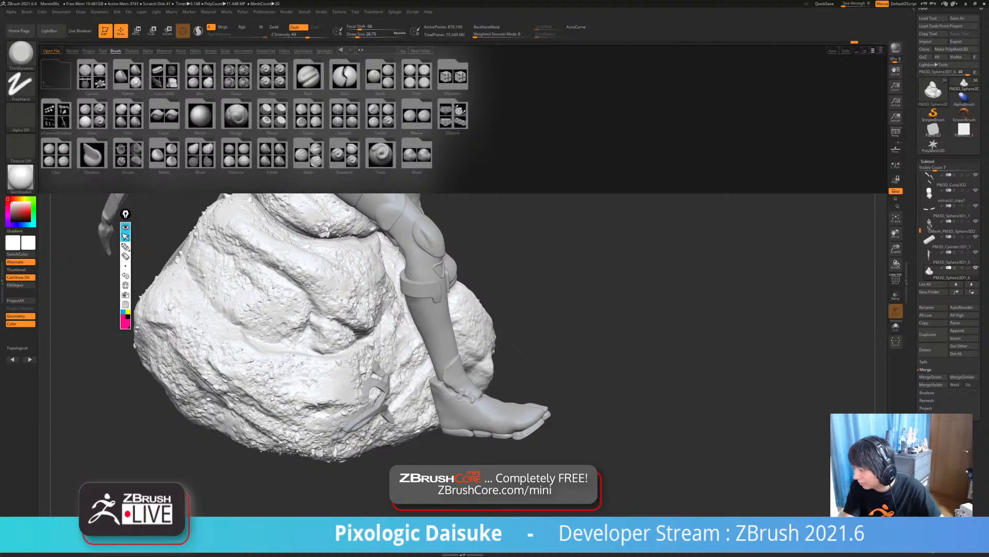
double_click(417, 76)
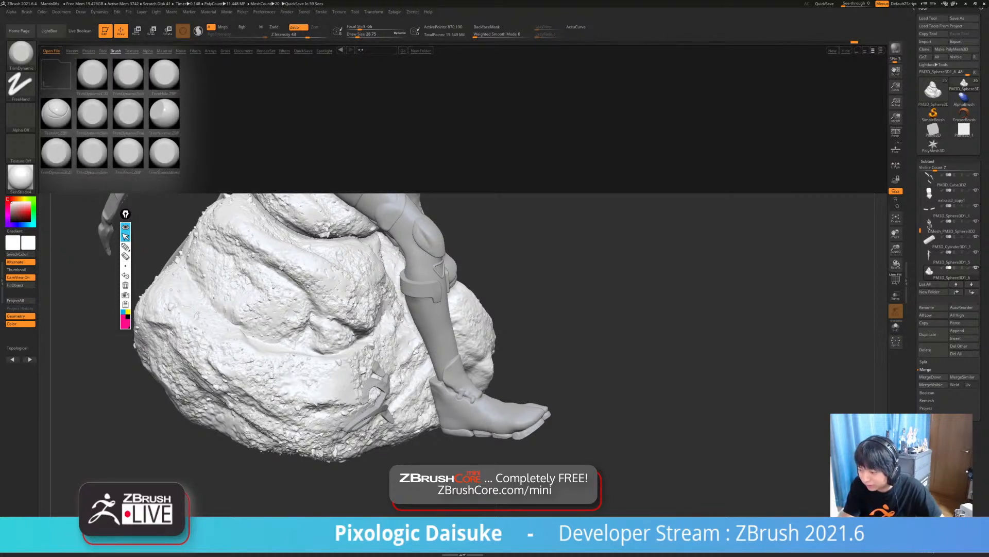
double_click(56, 75)
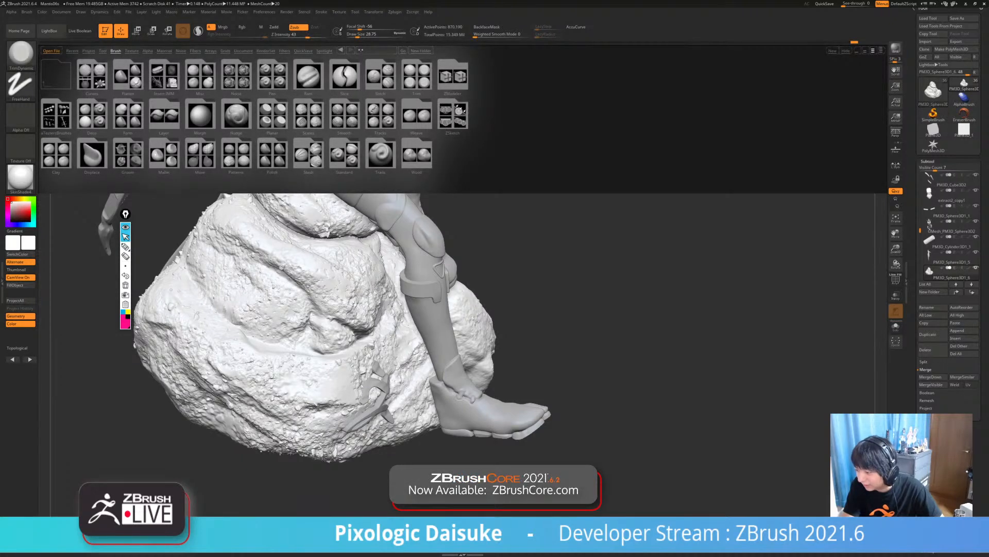
double_click(273, 155)
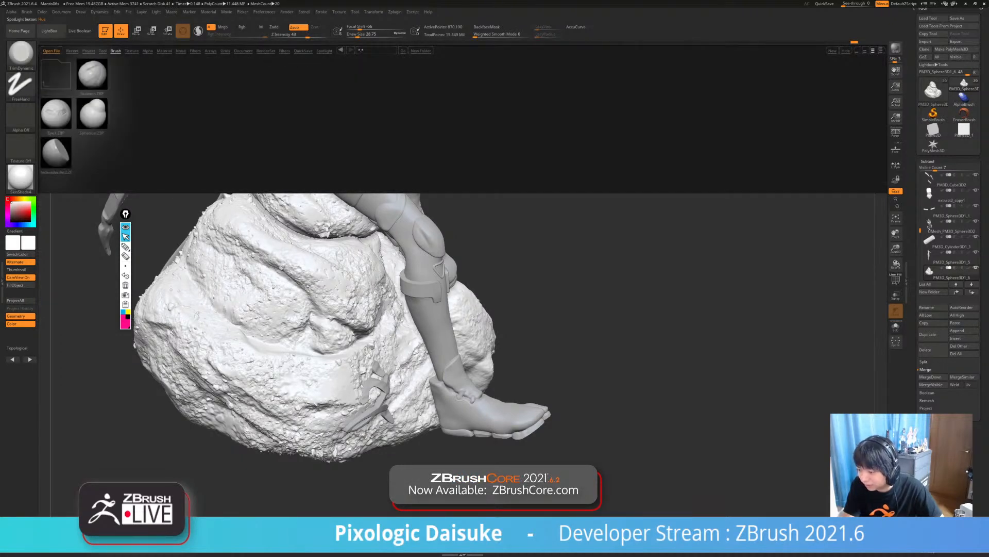
double_click(55, 75)
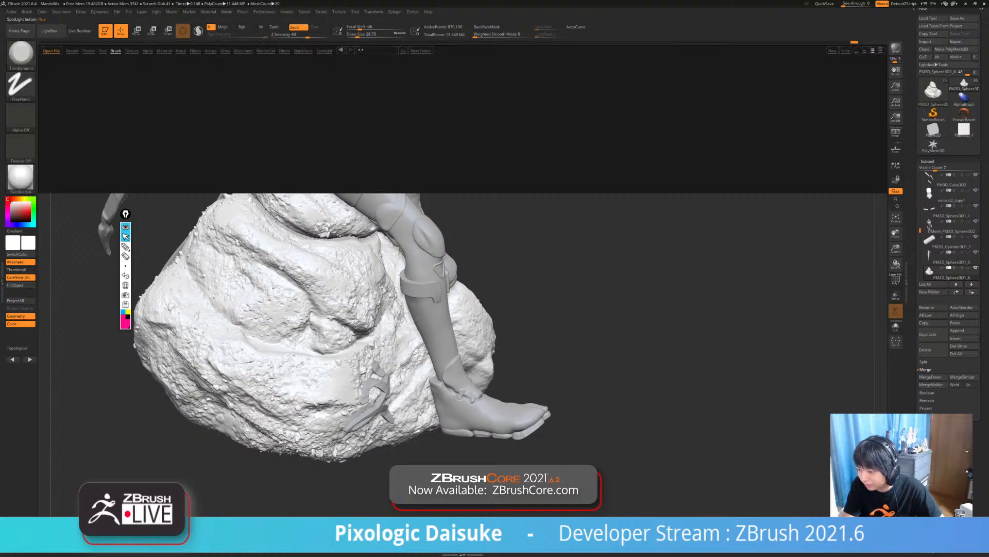
double_click(127, 76)
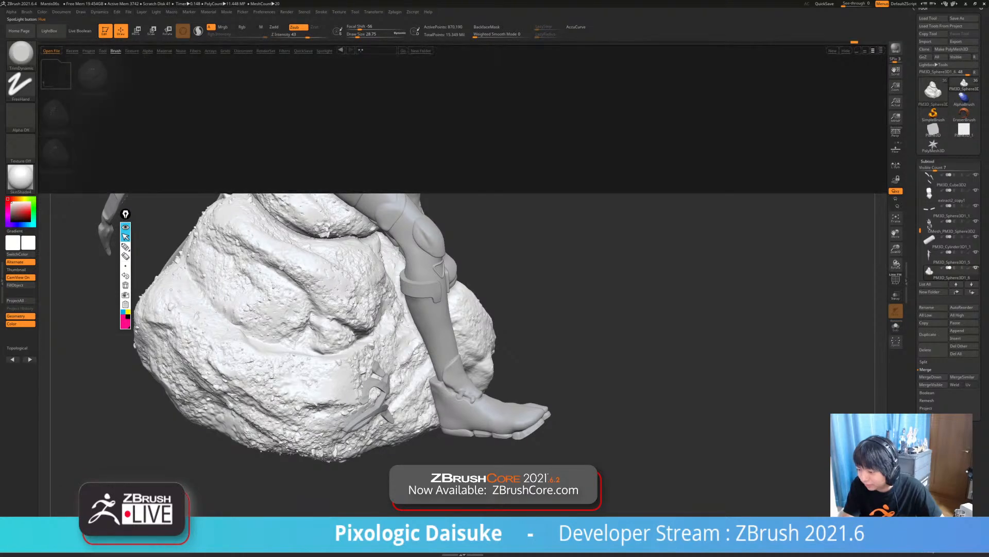
double_click(55, 76)
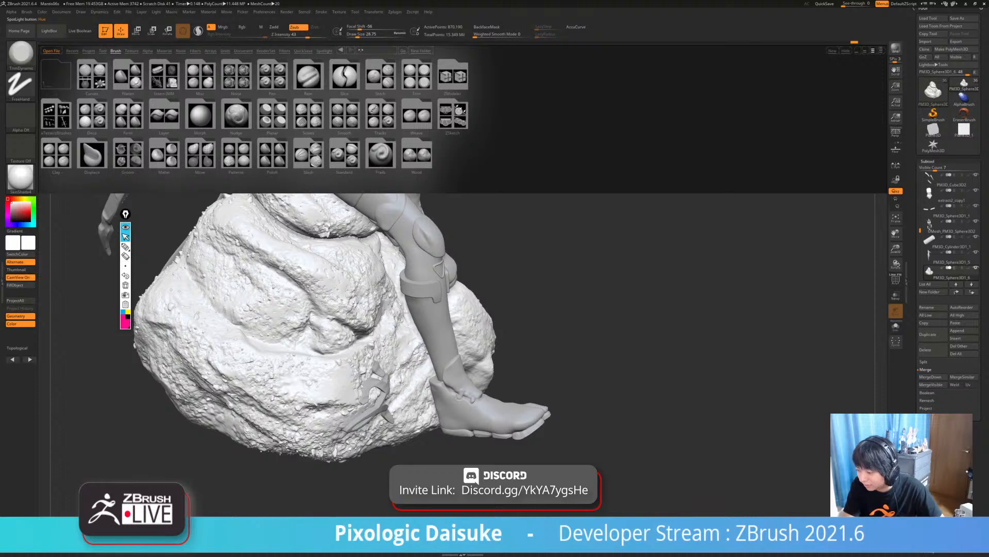
double_click(164, 154)
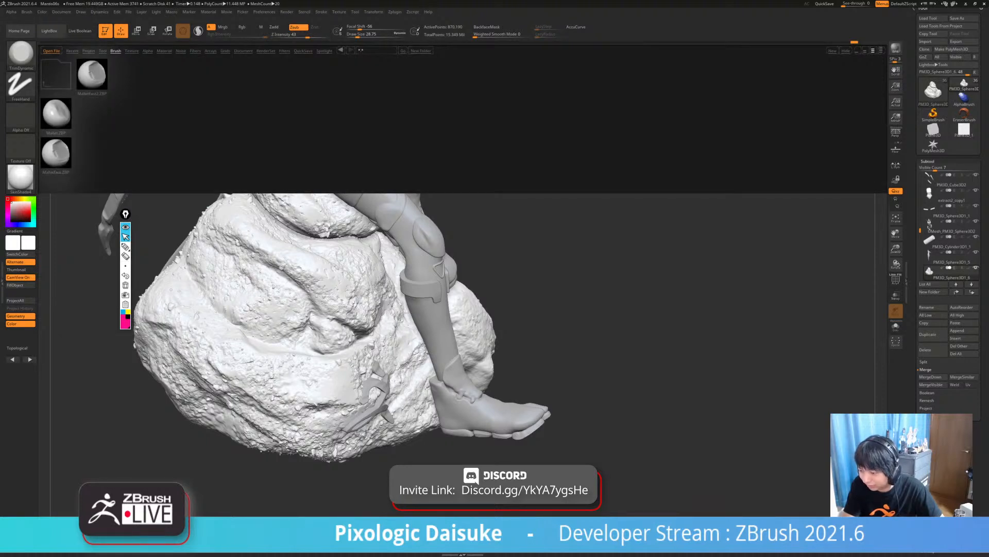
double_click(92, 74)
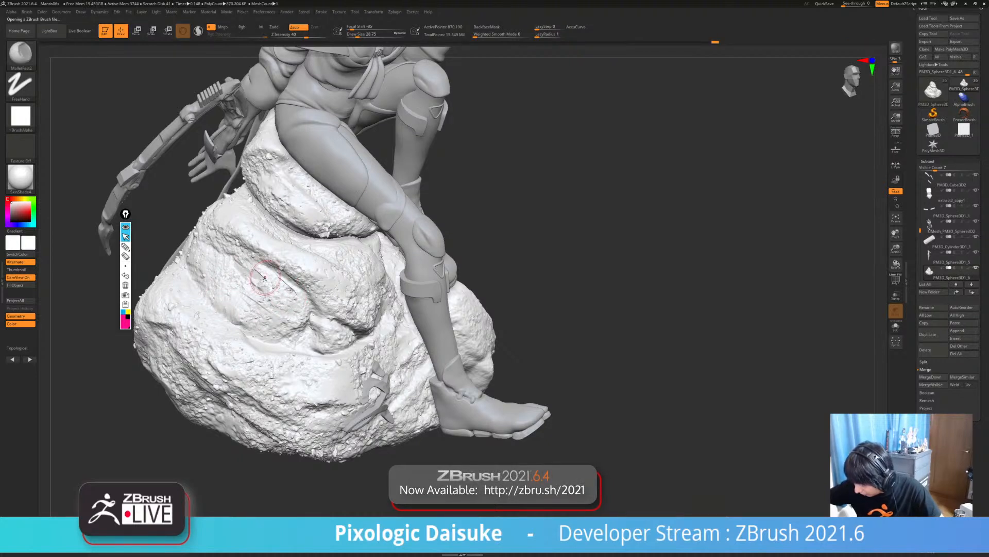
- Chip small flat facets into the middle tier of the rock with the Mallet brush and soften one spot
drag(265, 278, 261, 281)
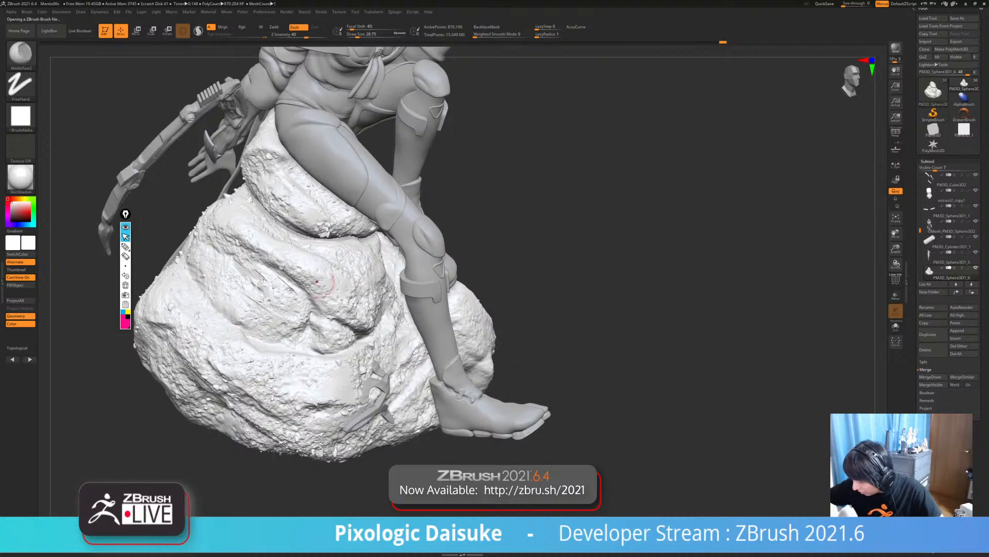
drag(360, 342, 378, 341)
right_drag(369, 340, 326, 299)
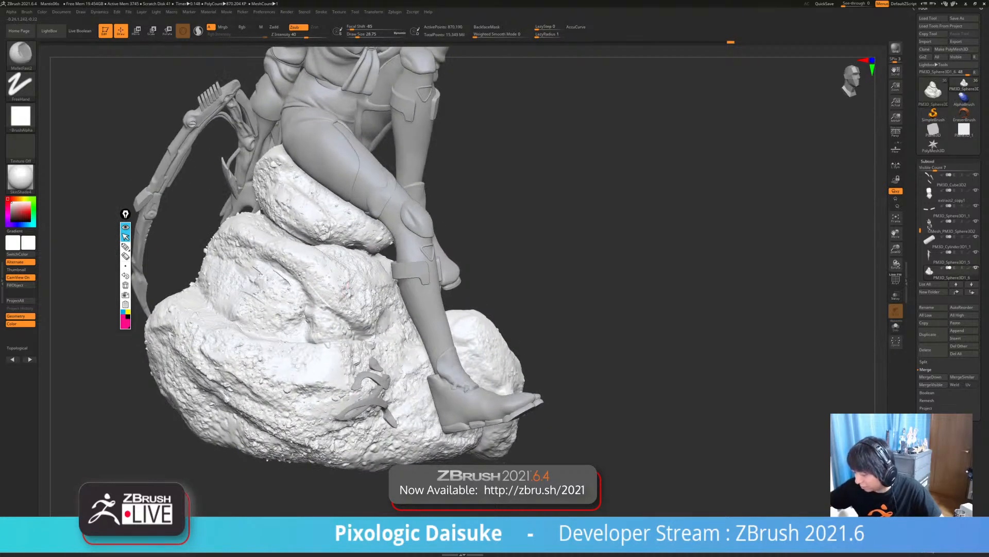
shift+drag(311, 292, 264, 260)
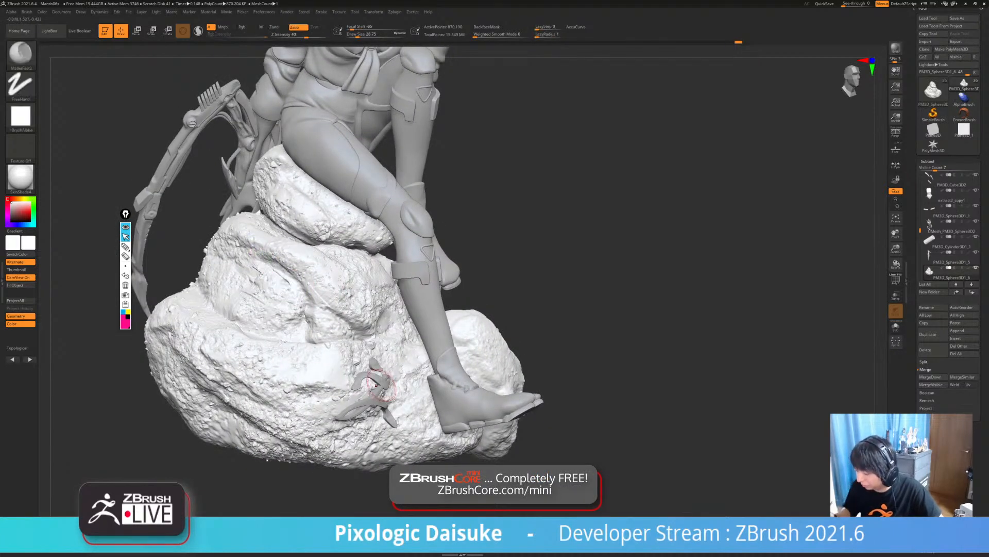
mouse_move(377, 380)
right_down()
mouse_move(395, 407)
mouse_move(377, 404)
mouse_move(416, 403)
mouse_move(386, 406)
right_up()
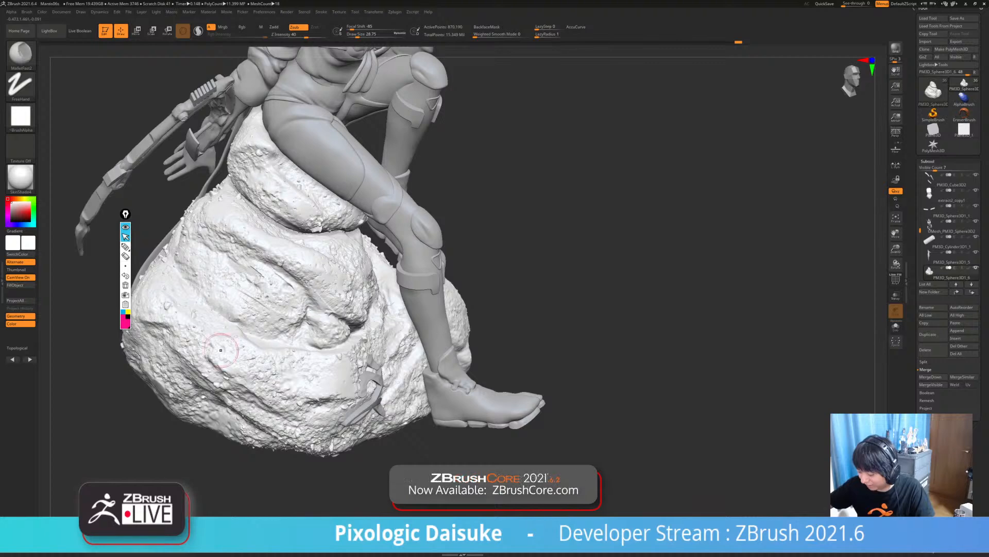
- Chisel broad flat facets into the lower tier of the rock beside the running-figure logo with the Mallet brush
drag(212, 347, 243, 362)
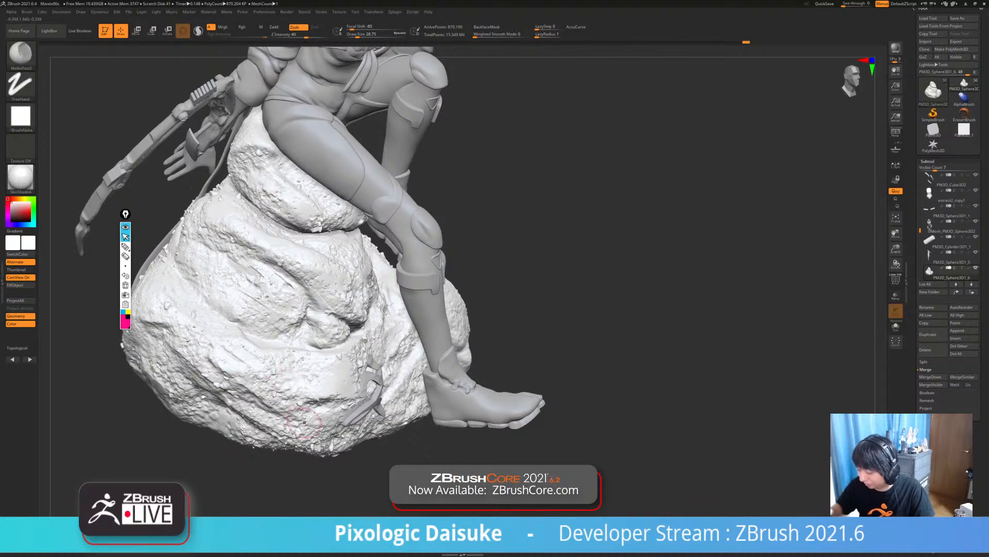
right_drag(360, 420, 200, 342)
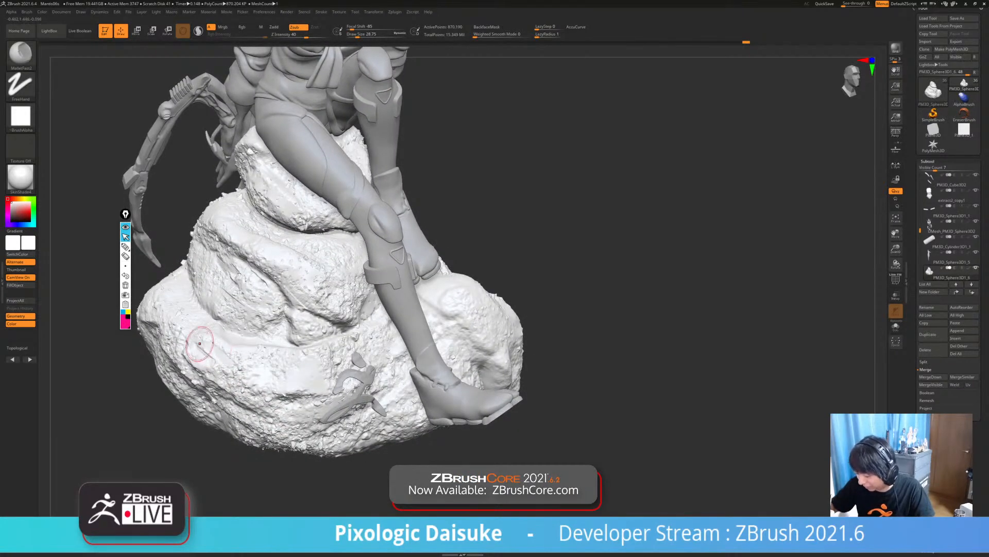
drag(200, 344, 222, 364)
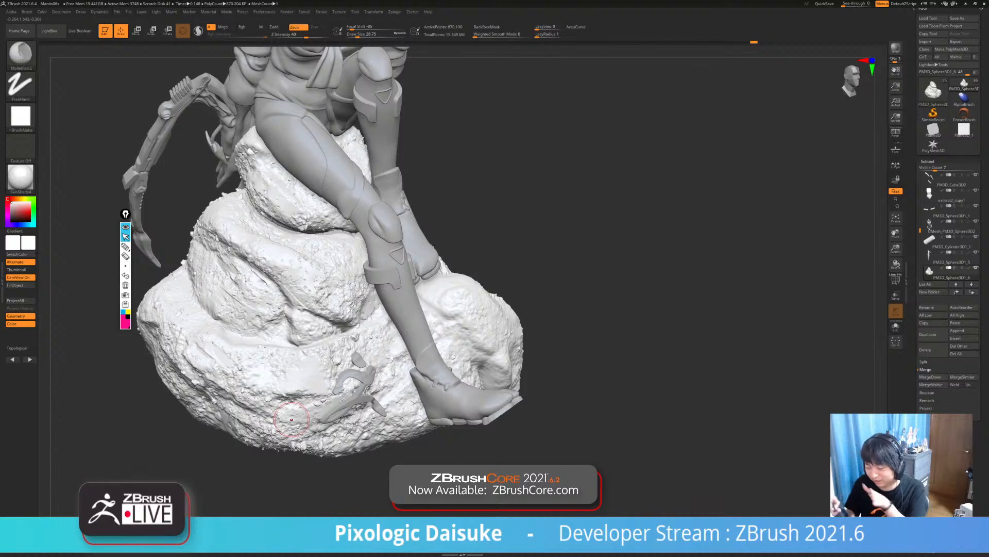
right_drag(291, 419, 323, 351)
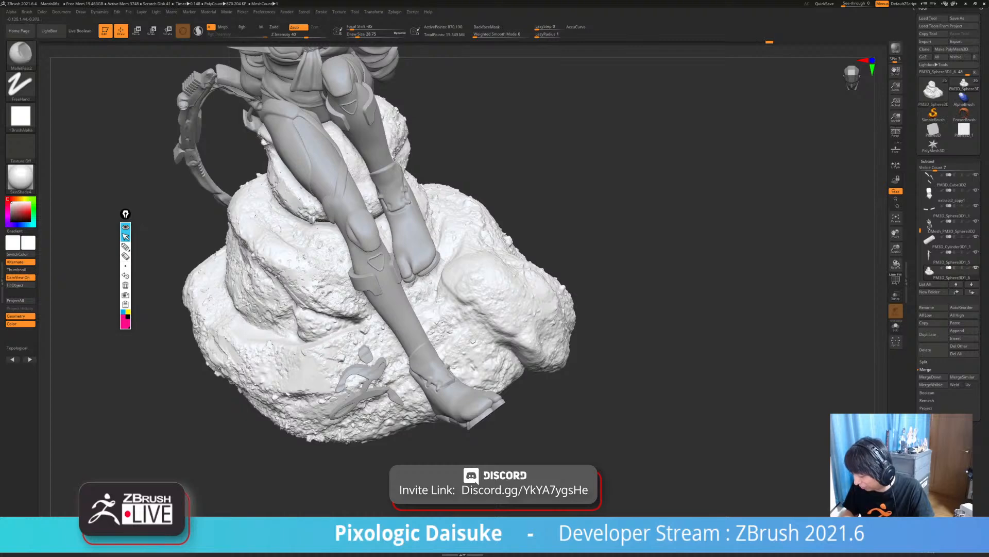
mouse_move(324, 350)
mouse_down()
mouse_move(308, 364)
mouse_move(307, 389)
mouse_up()
right_drag(309, 389, 352, 382)
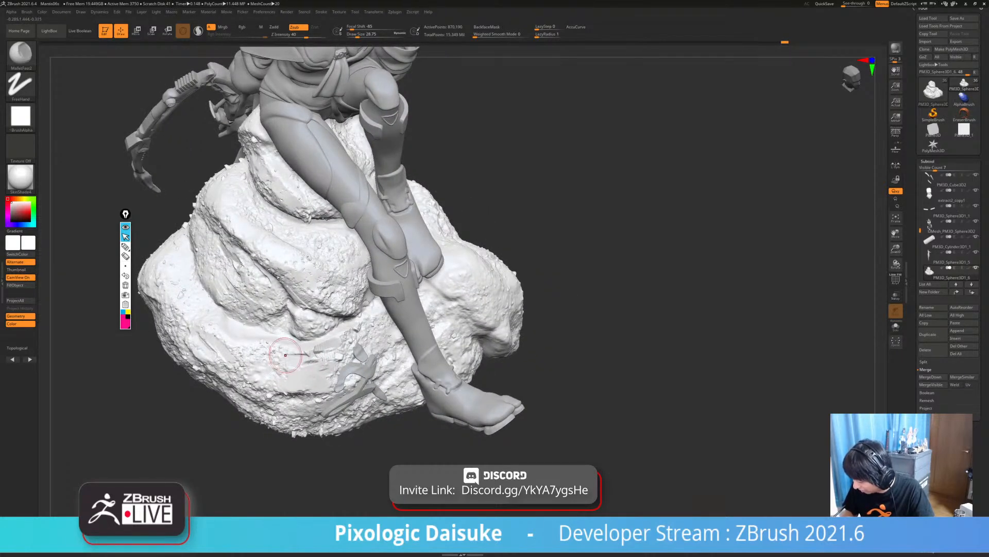
drag(275, 354, 238, 354)
mouse_move(281, 403)
right_down()
mouse_move(284, 449)
mouse_move(268, 411)
right_up()
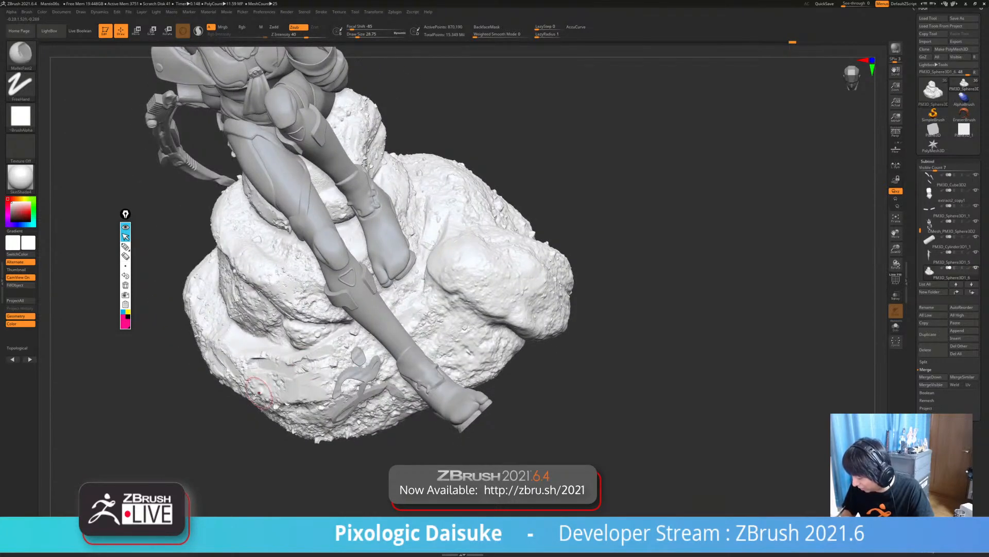
key(shift)
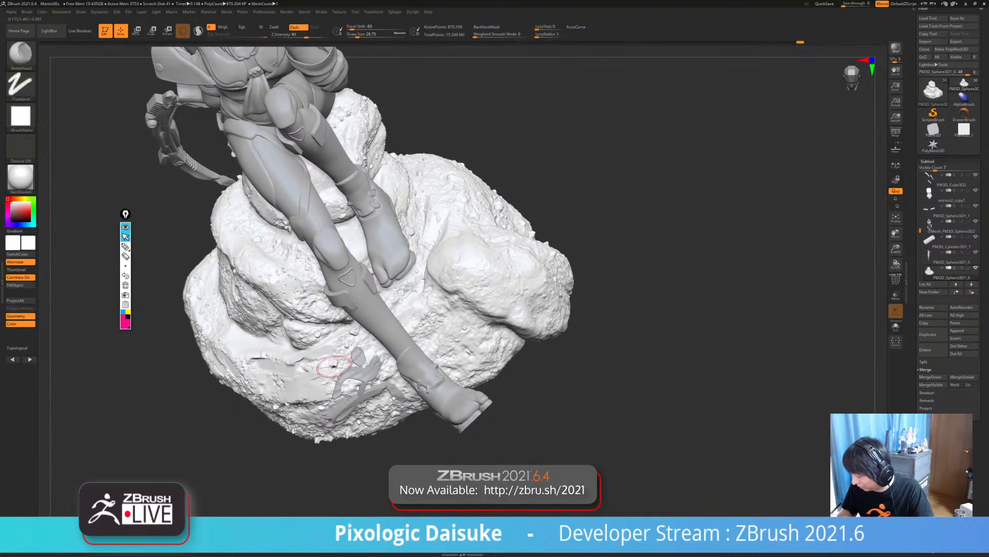
- Enlarge the Mallet brush and carve flat facets into the protruding boulder beside the character's feet
right_drag(331, 367, 330, 403)
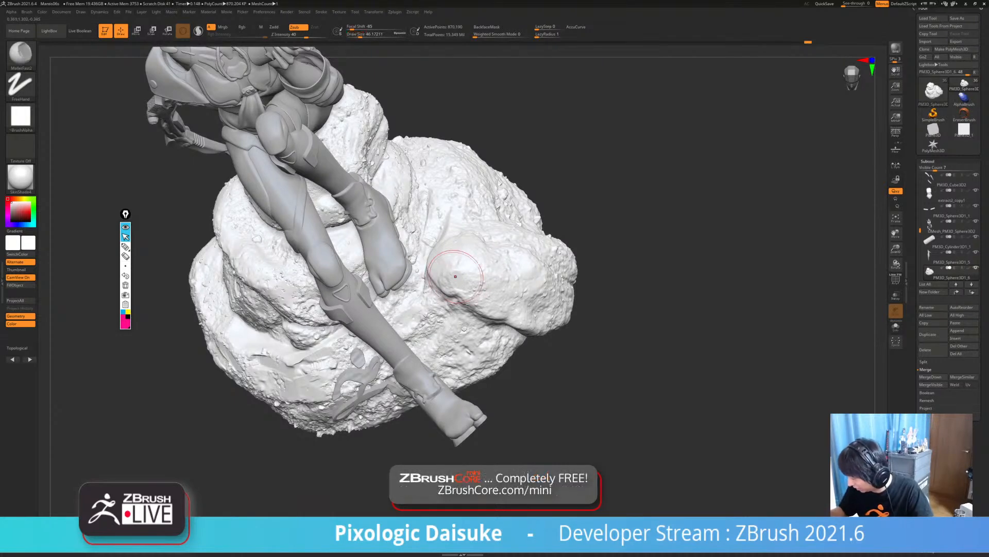
right_drag(503, 300, 497, 268)
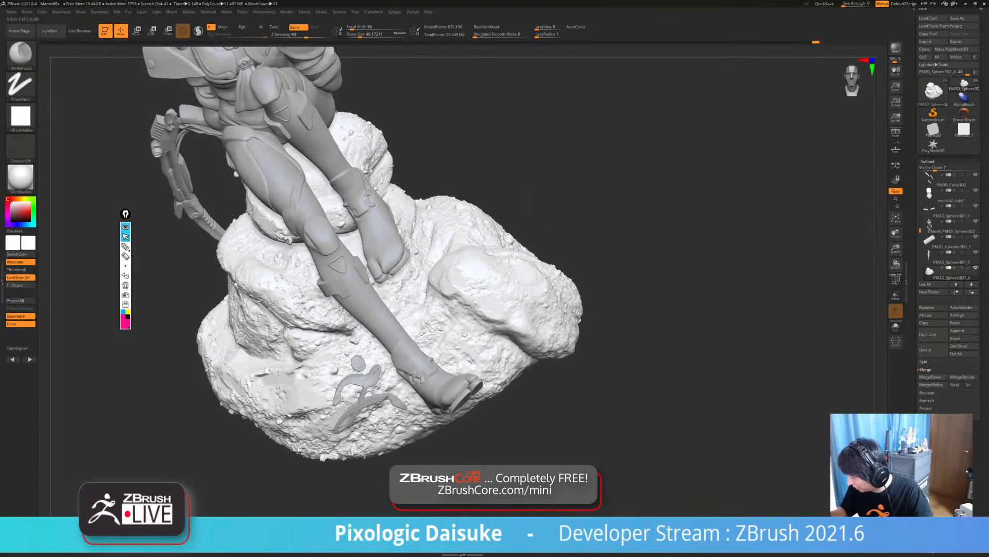
mouse_move(511, 305)
mouse_down()
mouse_move(483, 313)
mouse_move(496, 316)
mouse_up()
alt+right_drag(544, 322, 433, 304)
mouse_move(415, 275)
mouse_down()
mouse_move(411, 286)
mouse_move(434, 276)
mouse_move(432, 285)
mouse_up()
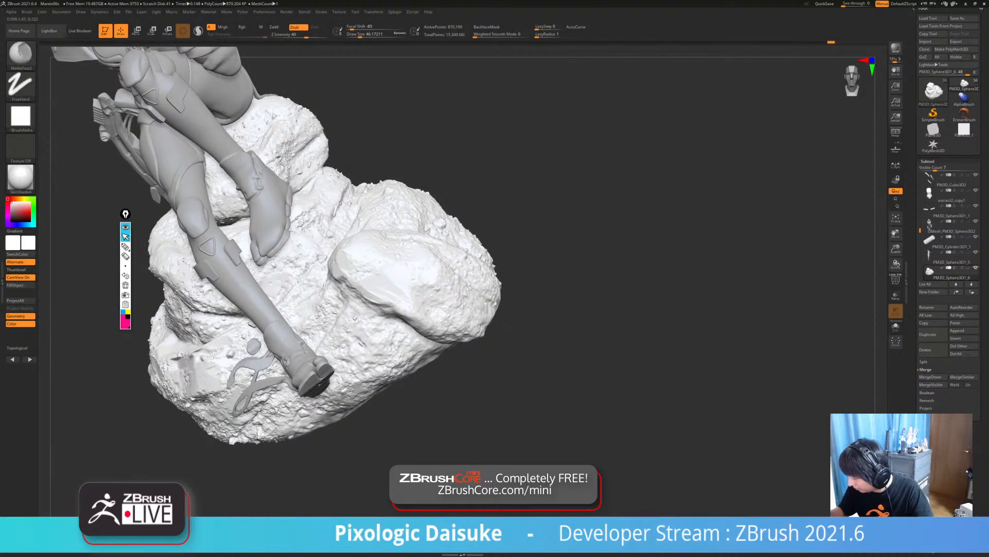
mouse_move(375, 309)
mouse_down()
mouse_move(373, 319)
mouse_move(404, 338)
mouse_move(359, 381)
mouse_move(403, 356)
mouse_up()
- Carve flat chips along the rock's lower edge beneath the character's extended foot
ctrl+right_drag(396, 361, 379, 365)
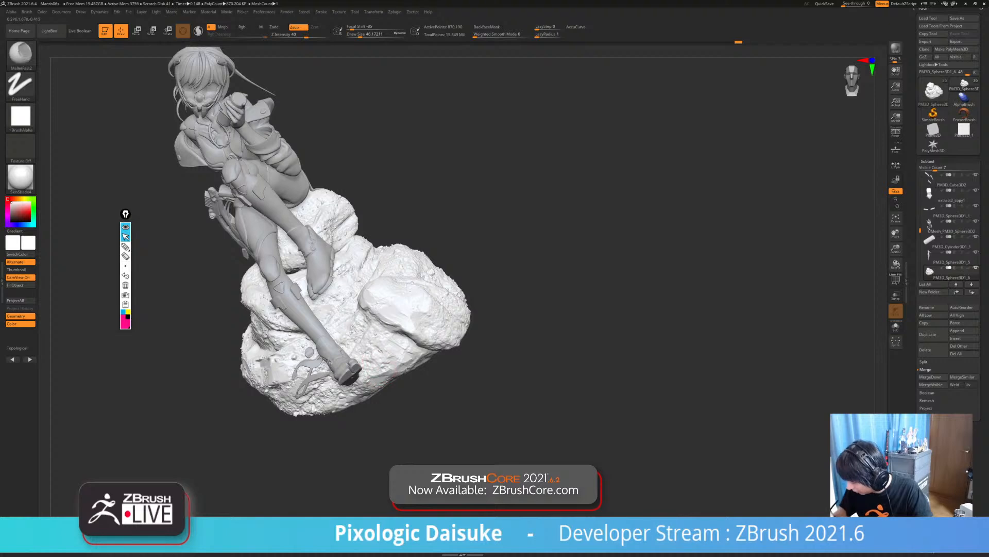
drag(344, 395, 339, 400)
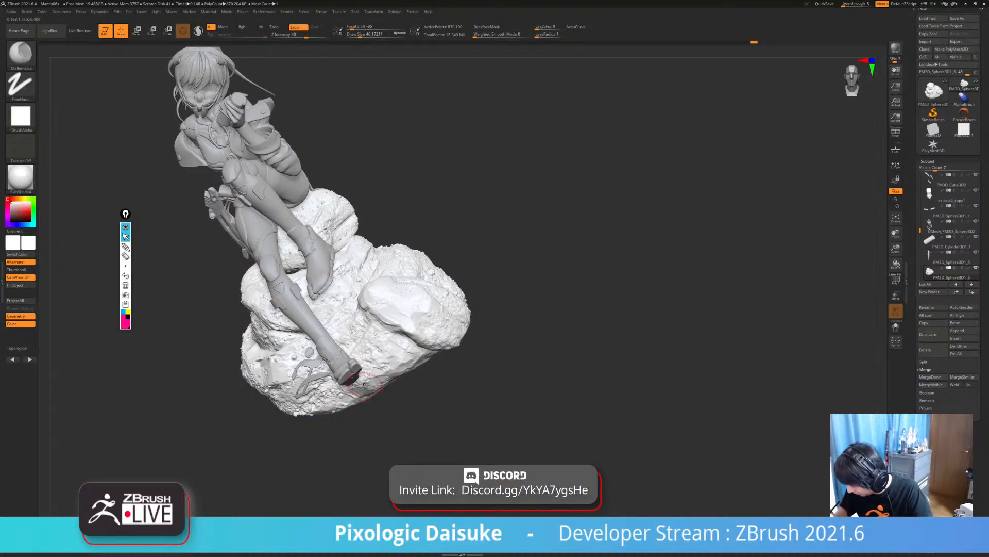
right_drag(364, 384, 377, 360)
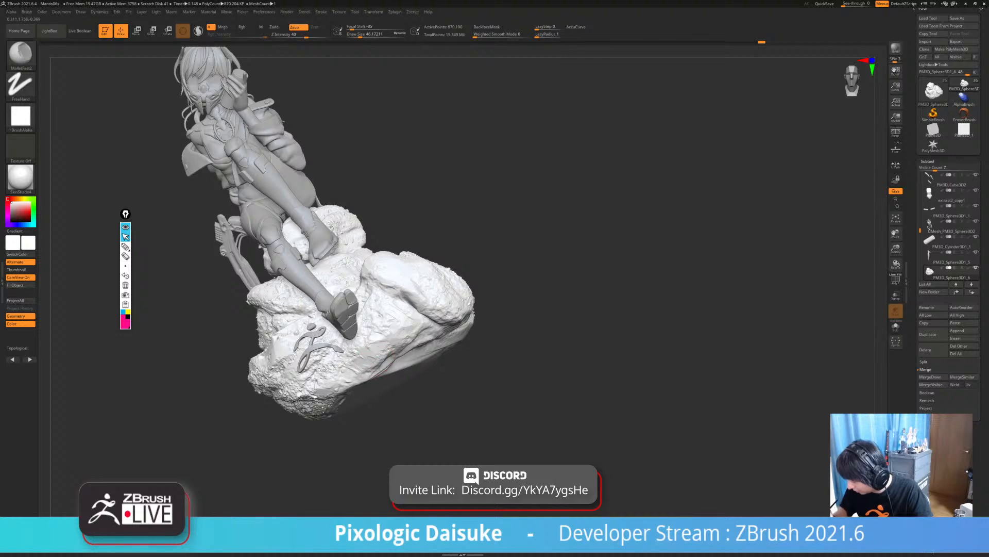
drag(381, 370, 367, 379)
mouse_move(366, 375)
right_down()
mouse_move(381, 325)
mouse_move(404, 363)
mouse_move(393, 362)
mouse_move(398, 382)
right_up()
key(shift)
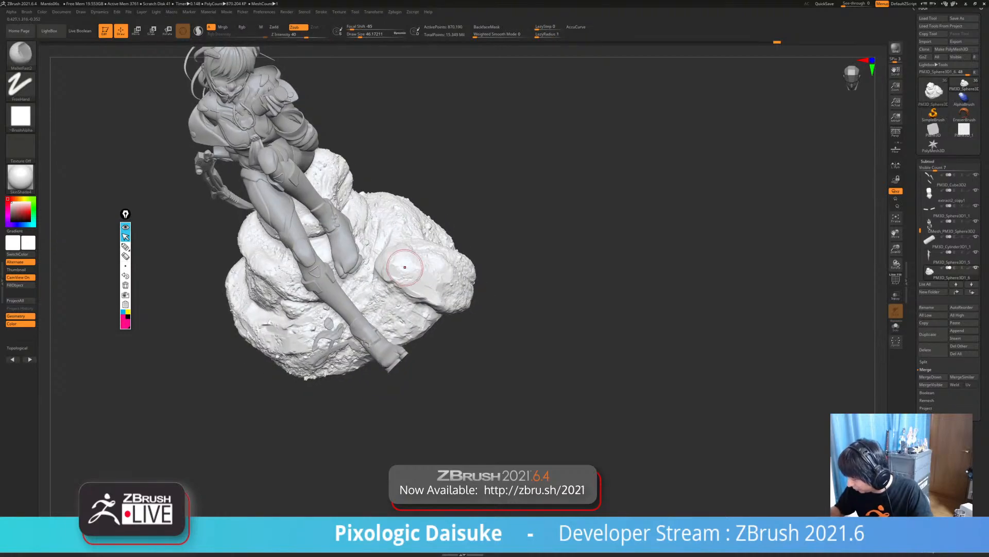
- Chisel facets across the upper surface of the protruding side boulder, working from above
drag(409, 271, 417, 268)
right_drag(416, 268, 399, 266)
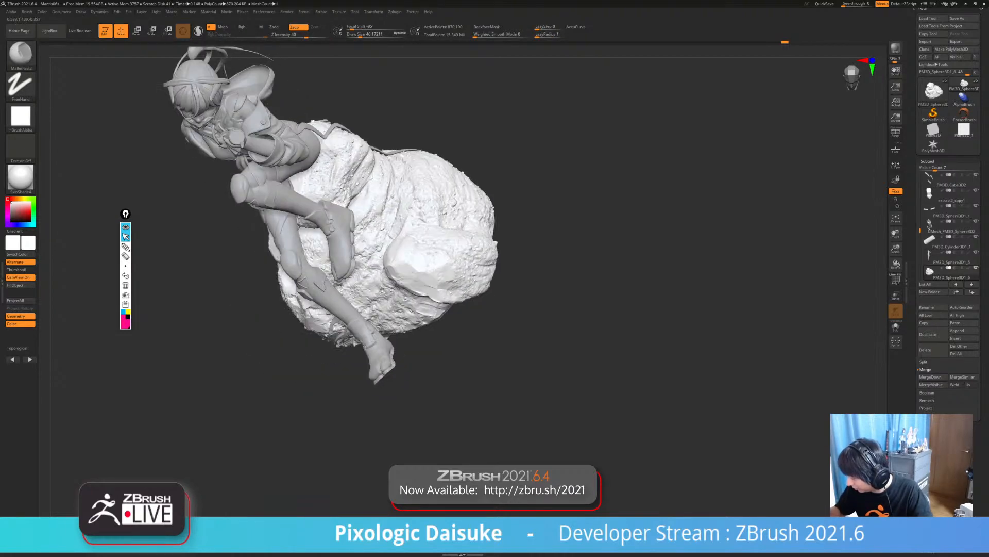
drag(419, 246, 439, 248)
mouse_move(437, 252)
right_down()
mouse_move(419, 298)
mouse_move(418, 271)
right_up()
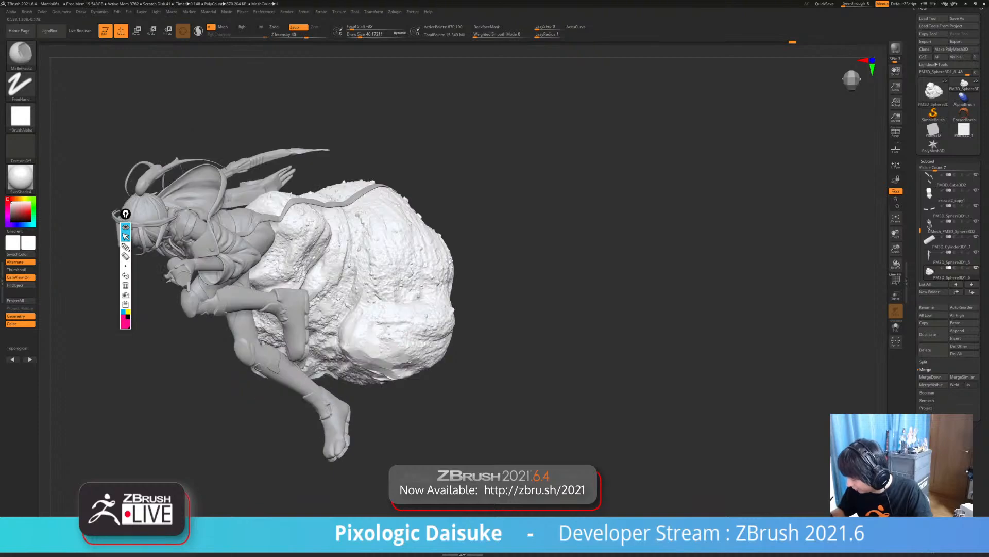
drag(379, 310, 386, 317)
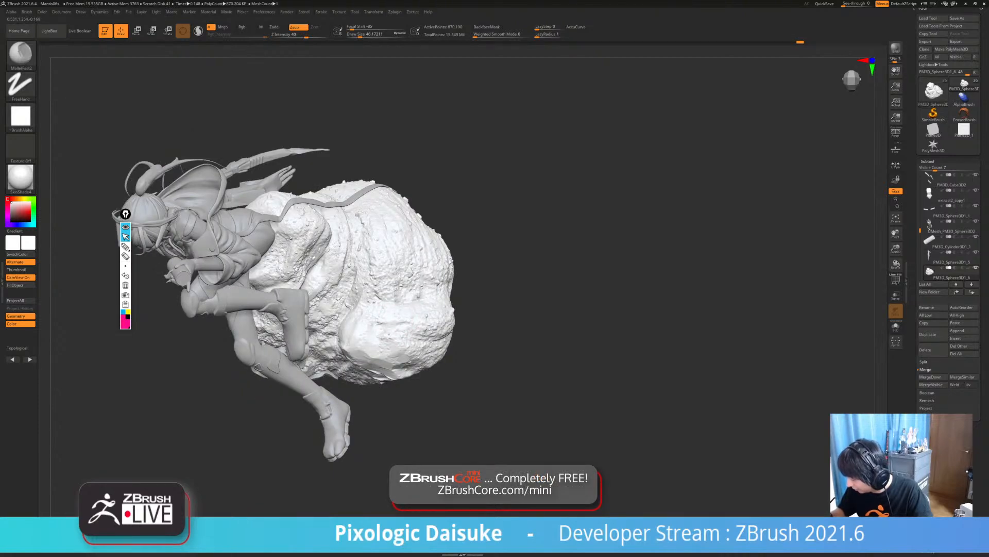
right_drag(387, 281, 382, 311)
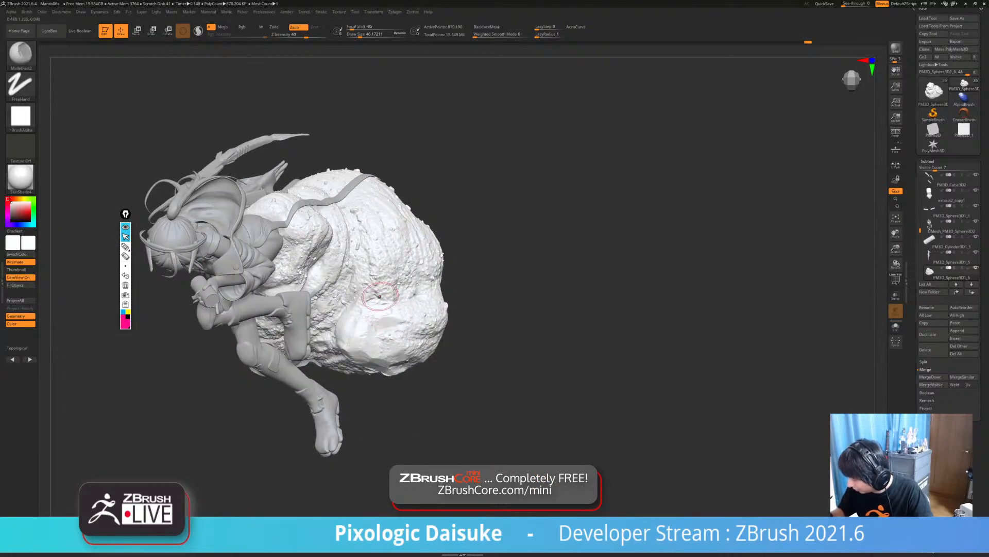
- Examine the Mallet brush variants in the brush library and the settings available for the active brush
right_drag(420, 276, 417, 234)
right_drag(392, 299, 410, 232)
right_drag(402, 268, 433, 235)
key(comma)
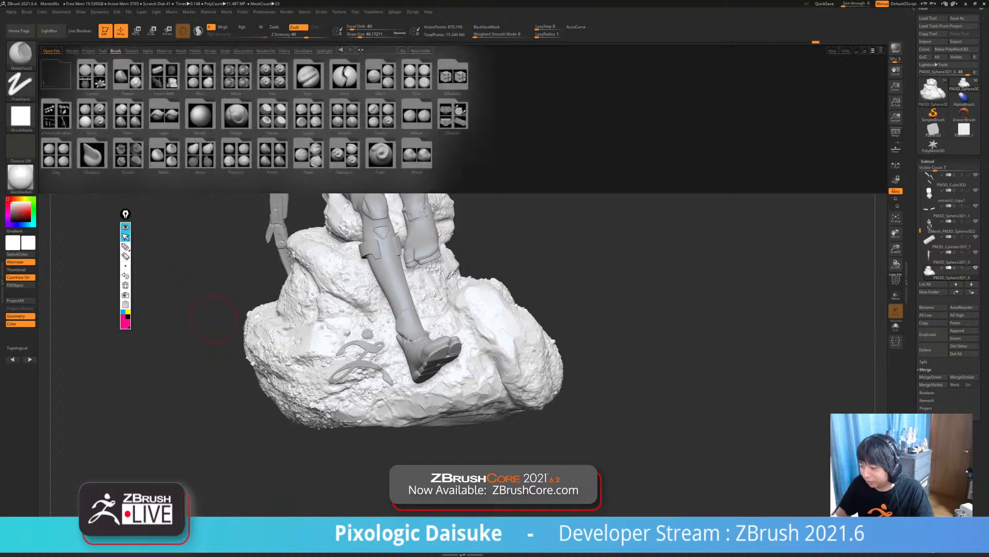
key(comma)
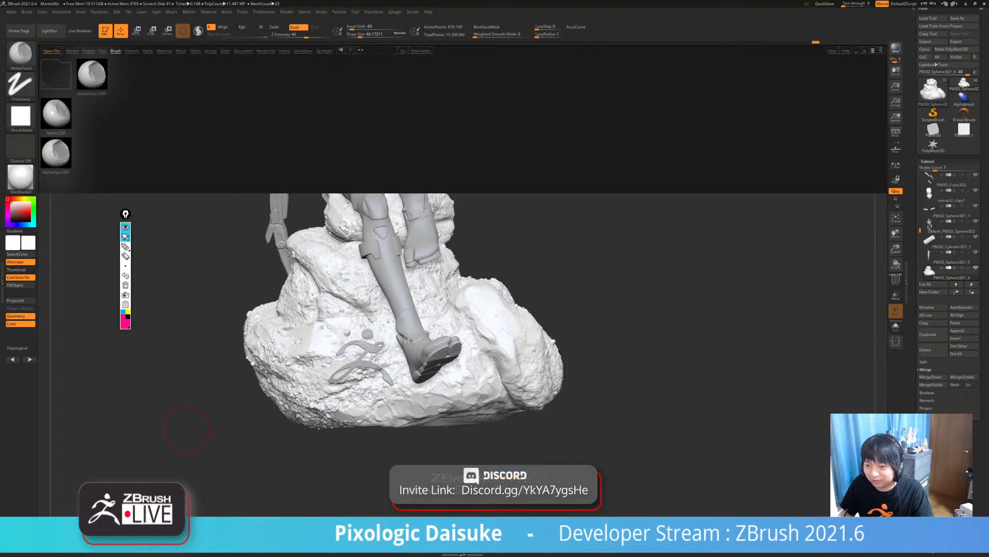
click(50, 31)
right_drag(332, 379, 356, 399)
right_drag(340, 301, 346, 305)
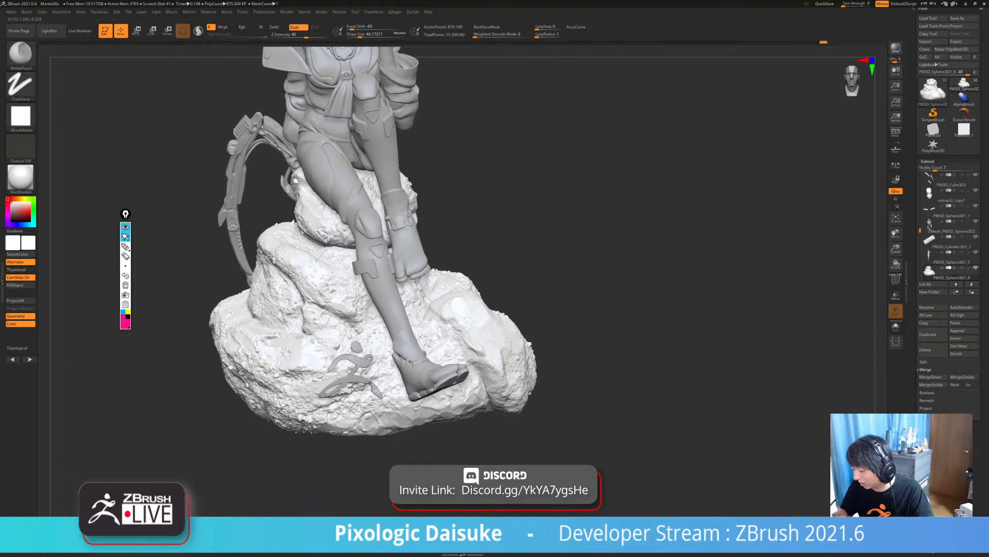
click(26, 11)
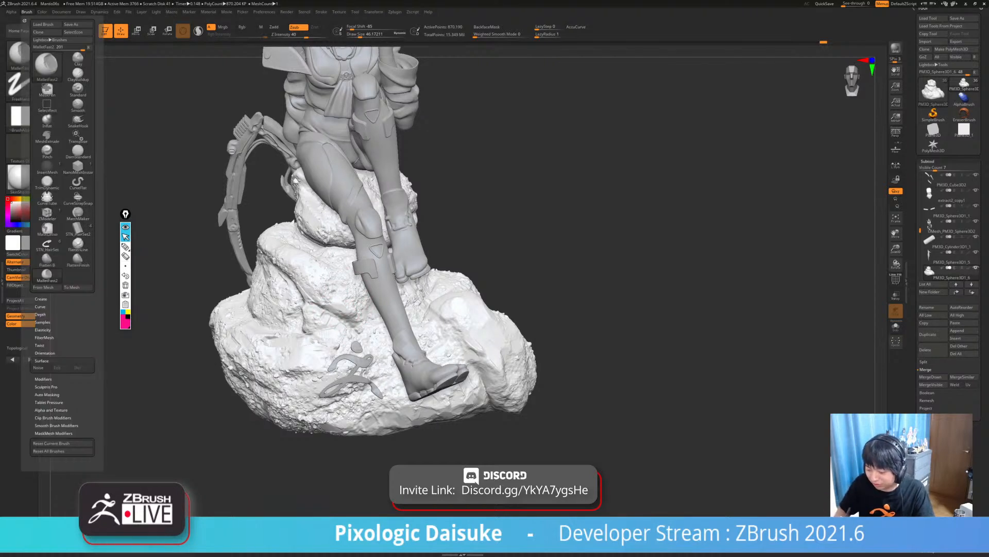
drag(42, 360, 42, 352)
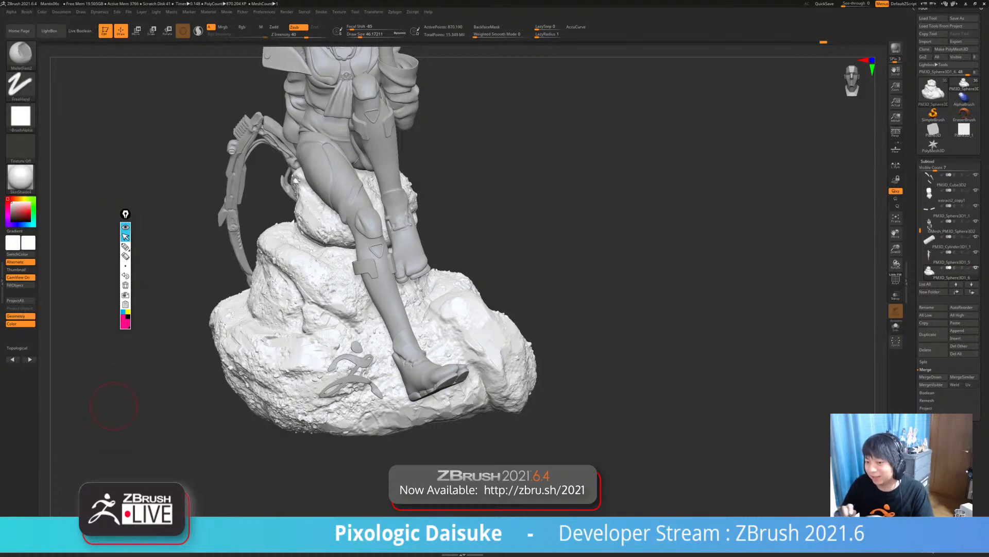
- Chisel flat facets into the rock's middle tier beside the character's bent leg with the Mallet brush
right_drag(309, 288, 350, 312)
drag(308, 268, 333, 307)
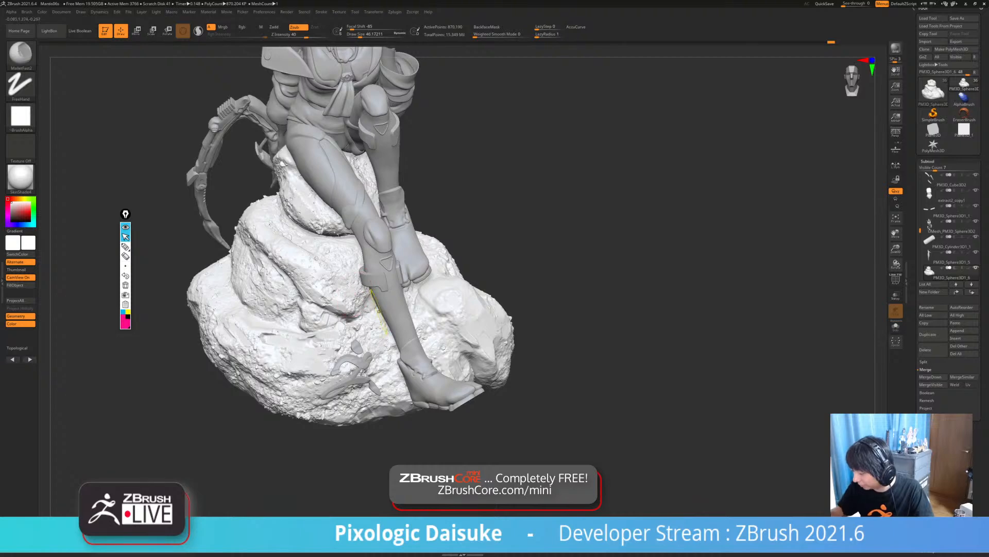
ctrl+right_drag(371, 306, 279, 304)
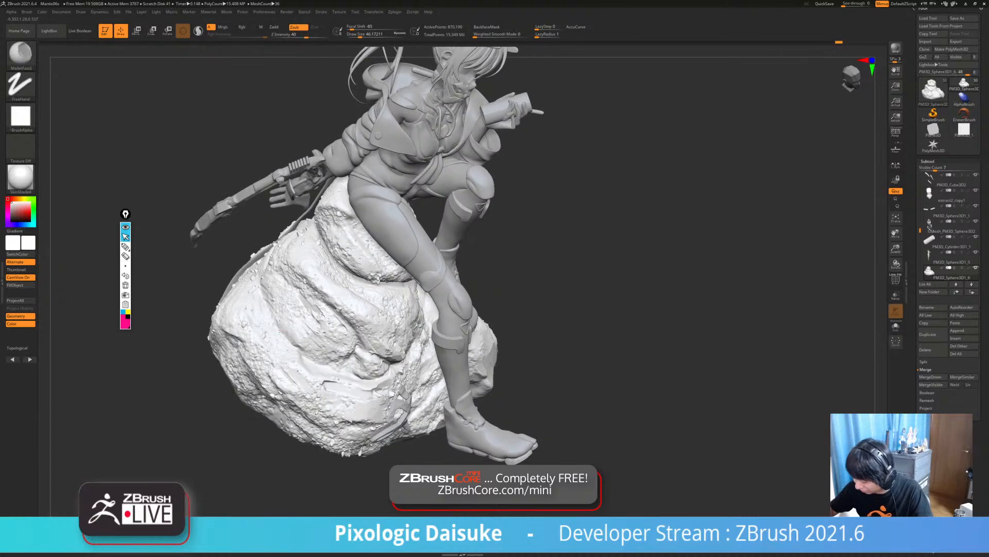
drag(303, 309, 330, 340)
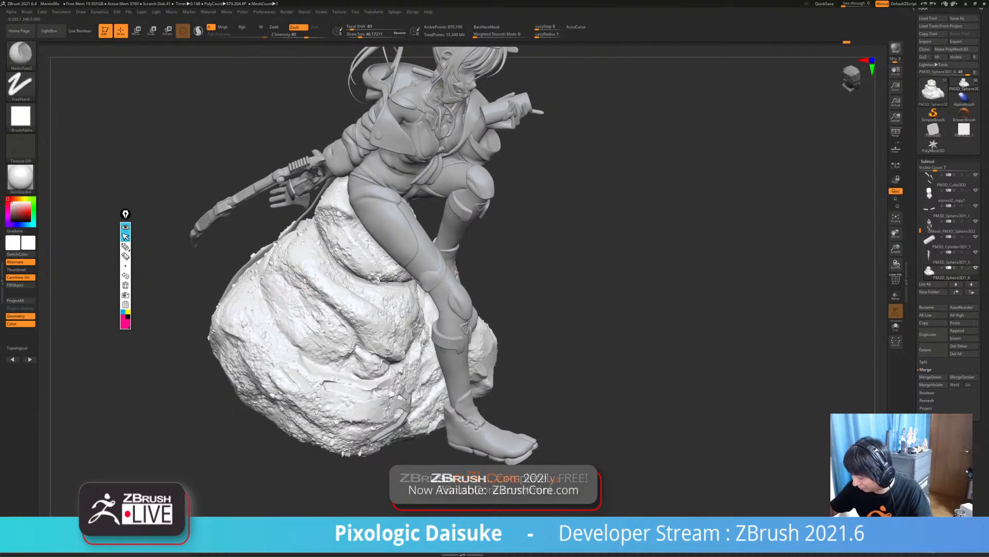
mouse_move(378, 390)
right_down()
mouse_move(337, 404)
mouse_move(375, 387)
right_up()
drag(302, 274, 327, 294)
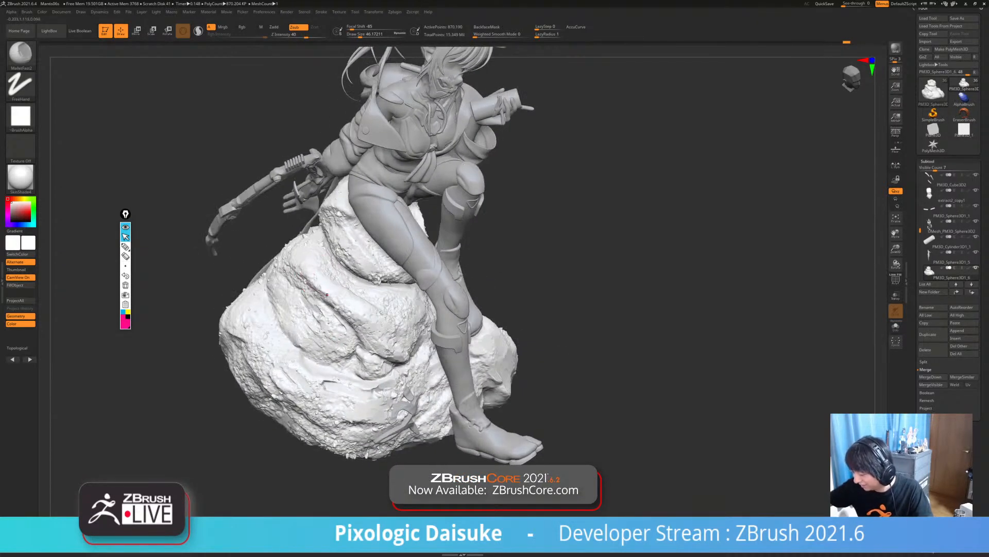
- Carve facets along the ledges of the middle and lower rock tiers on the side below the character's thigh
mouse_move(370, 347)
right_down()
mouse_move(323, 342)
mouse_move(320, 315)
mouse_move(374, 304)
mouse_move(403, 344)
mouse_move(380, 331)
right_up()
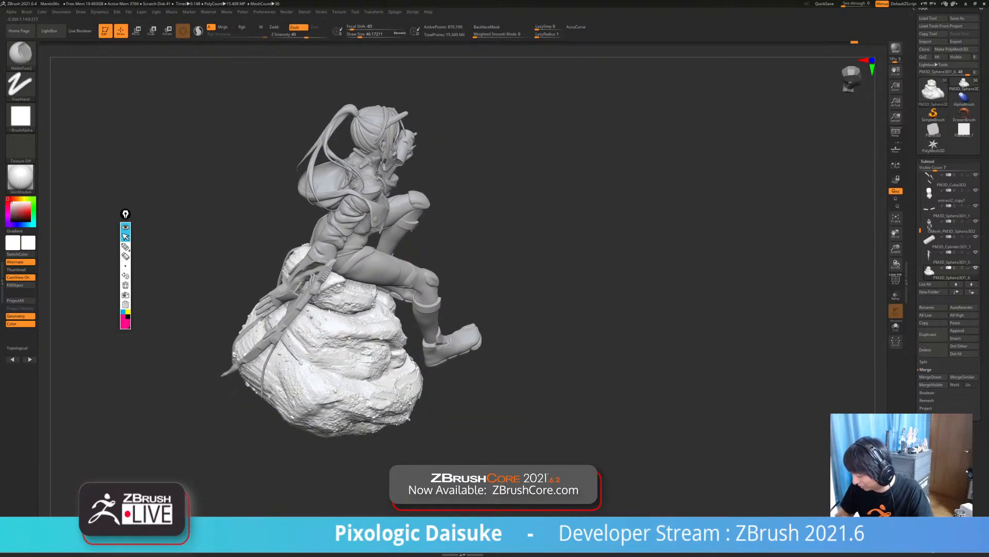
drag(311, 315, 328, 329)
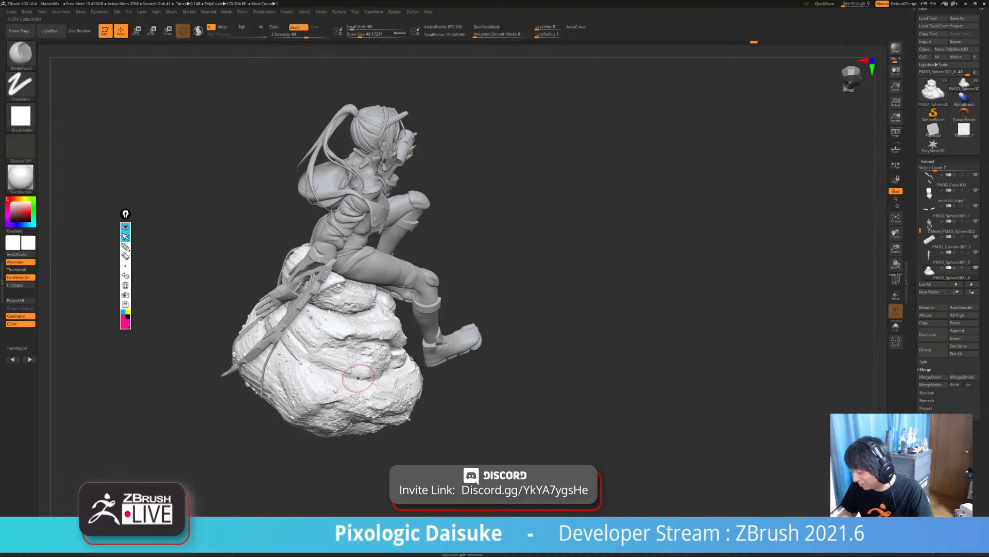
drag(360, 363, 368, 367)
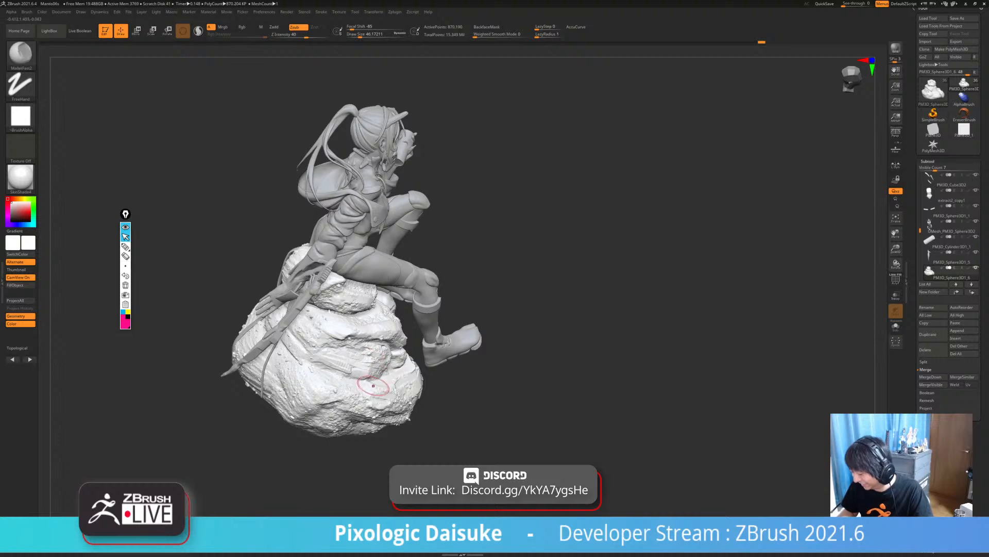
right_drag(373, 386, 364, 360)
drag(365, 360, 376, 372)
mouse_move(310, 381)
right_down()
mouse_move(347, 391)
mouse_move(317, 389)
mouse_move(299, 365)
right_up()
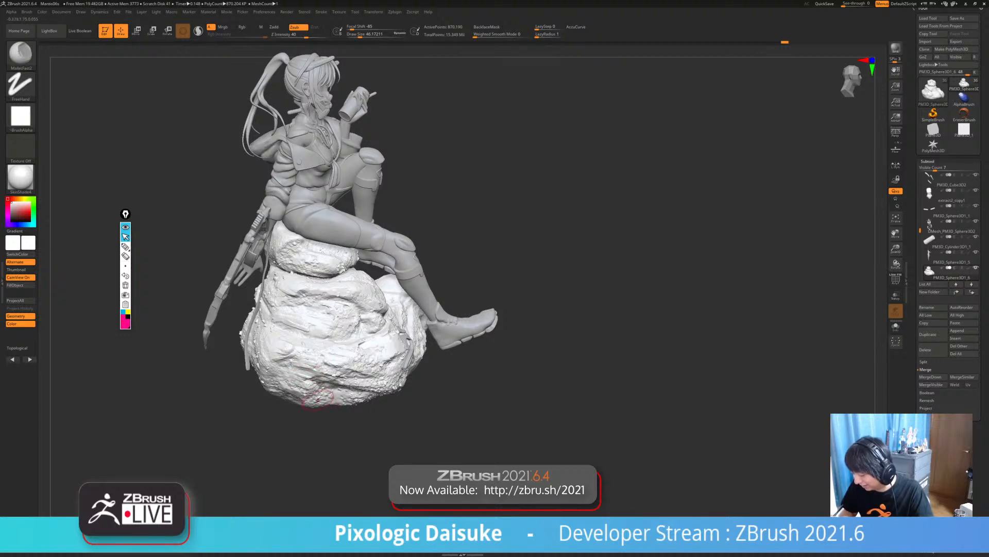
- Chip flat facets into the rock's bottom edge beneath the hanging straps
mouse_move(318, 399)
right_down()
mouse_move(296, 392)
mouse_move(325, 407)
mouse_move(314, 412)
mouse_move(292, 397)
right_up()
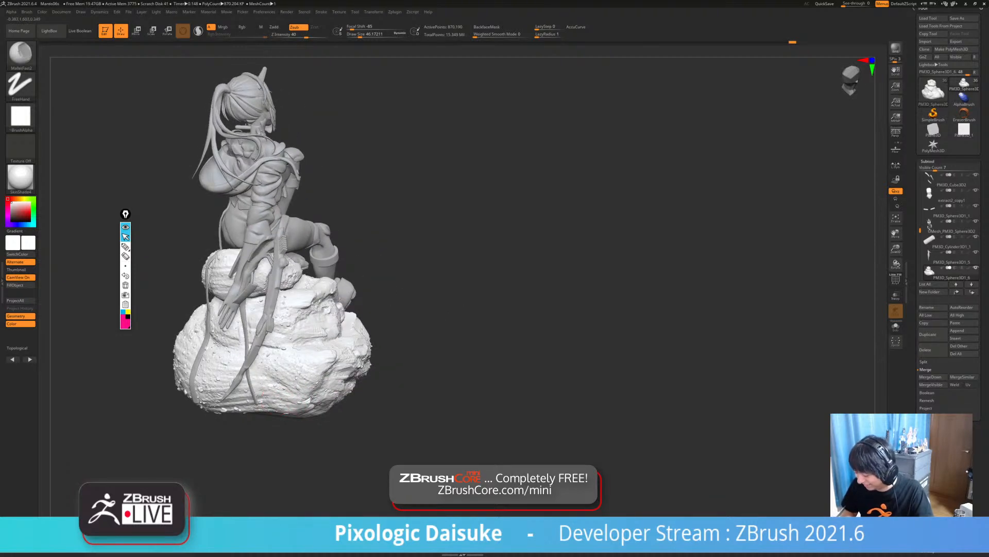
drag(289, 405, 302, 407)
mouse_move(301, 407)
ctrl+right_down()
mouse_move(300, 386)
mouse_move(260, 380)
mouse_move(385, 361)
ctrl+right_up()
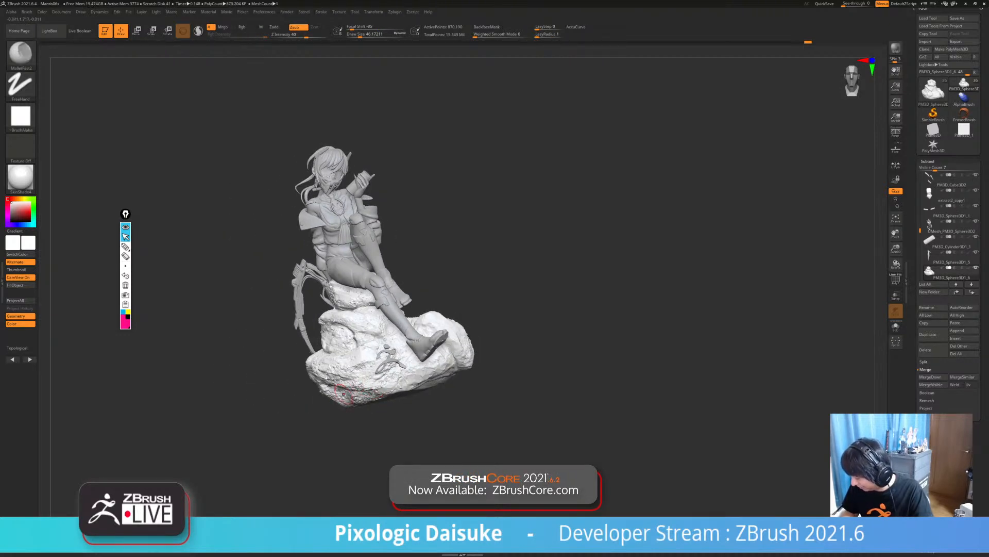
- Chisel facets into the front of the rock between the running-figure logo, the character's feet and the side boulder
mouse_move(343, 393)
right_down()
mouse_move(361, 395)
mouse_move(374, 351)
right_up()
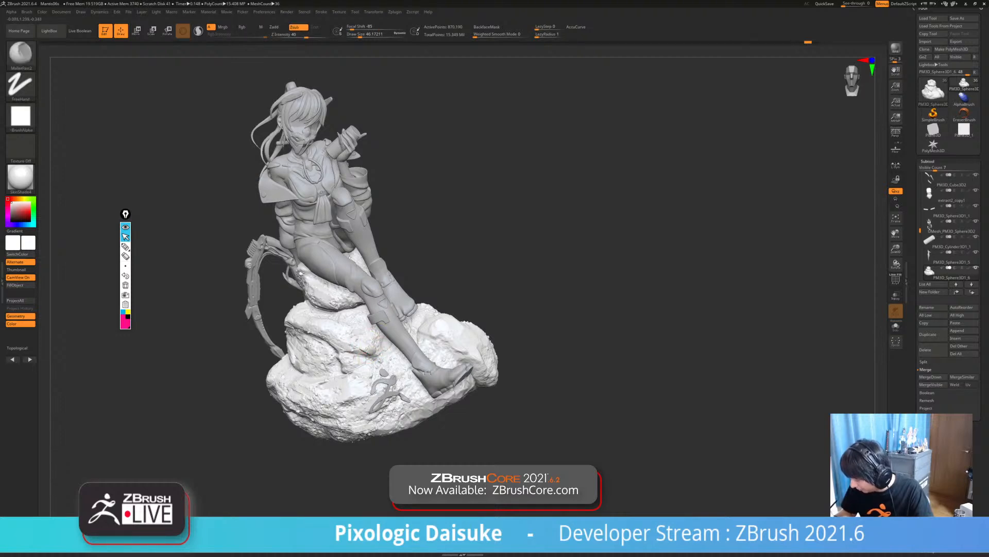
mouse_move(366, 349)
right_down()
mouse_move(308, 411)
mouse_move(354, 406)
right_up()
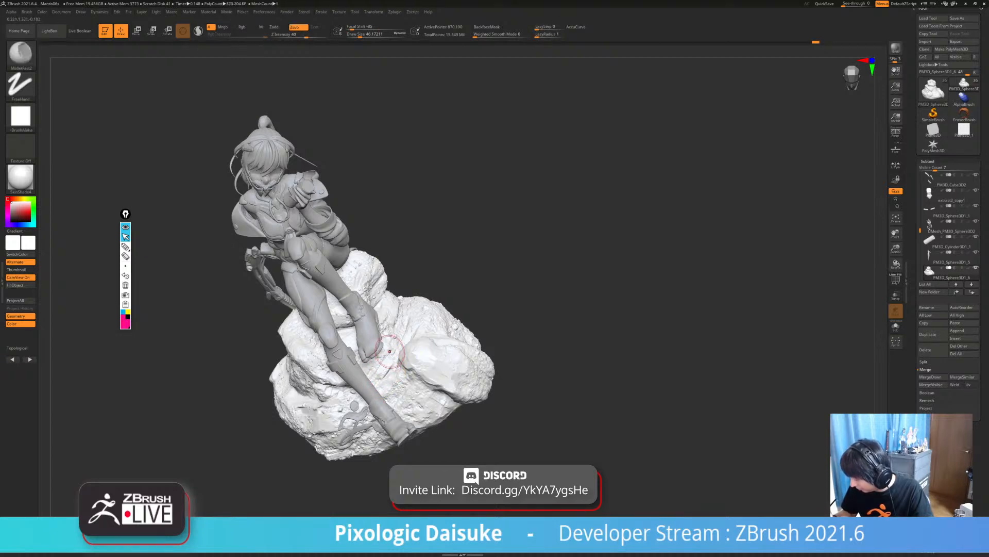
right_drag(390, 359, 346, 257)
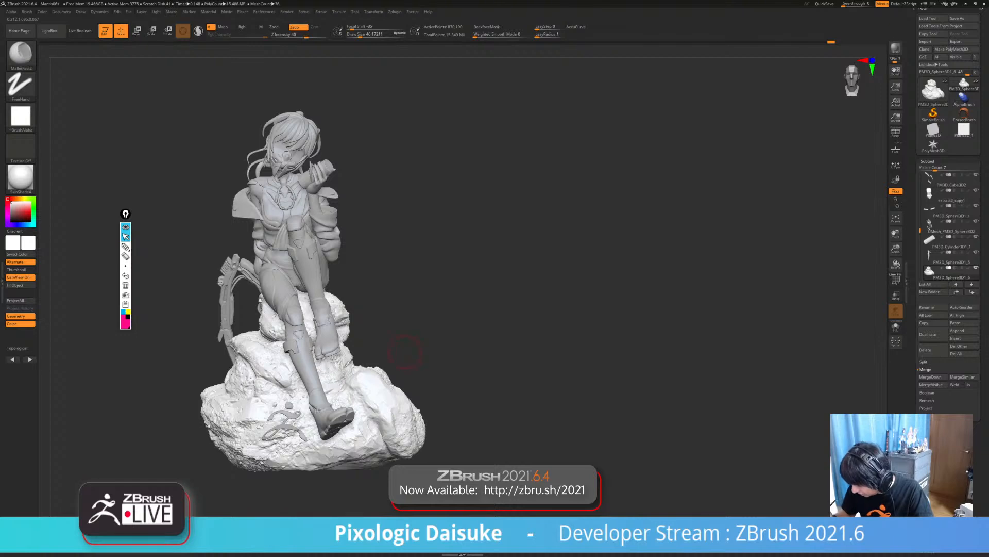
mouse_move(406, 353)
ctrl+right_down()
mouse_move(400, 384)
mouse_move(386, 340)
ctrl+right_up()
right_drag(242, 361, 269, 355)
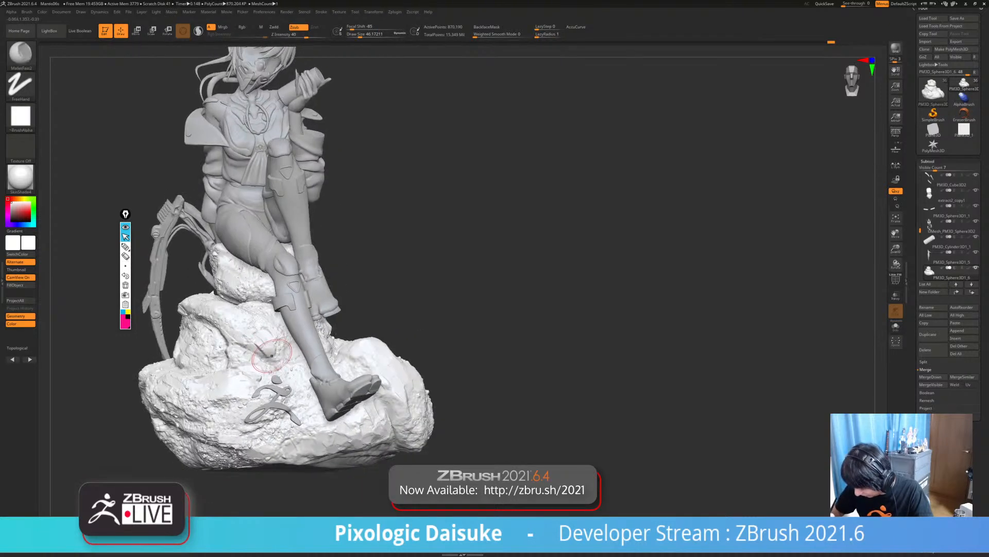
mouse_move(387, 380)
ctrl+right_down()
mouse_move(394, 357)
mouse_move(384, 387)
ctrl+right_up()
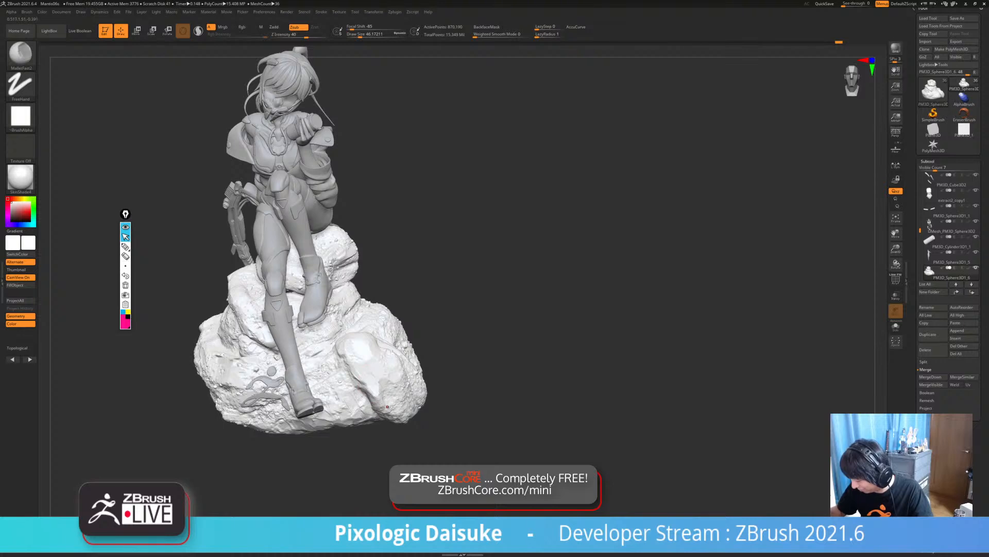
- Carve flat facets into the rock's flank behind the protruding side boulder
mouse_move(416, 418)
right_down()
mouse_move(366, 393)
mouse_move(396, 387)
mouse_move(387, 382)
right_up()
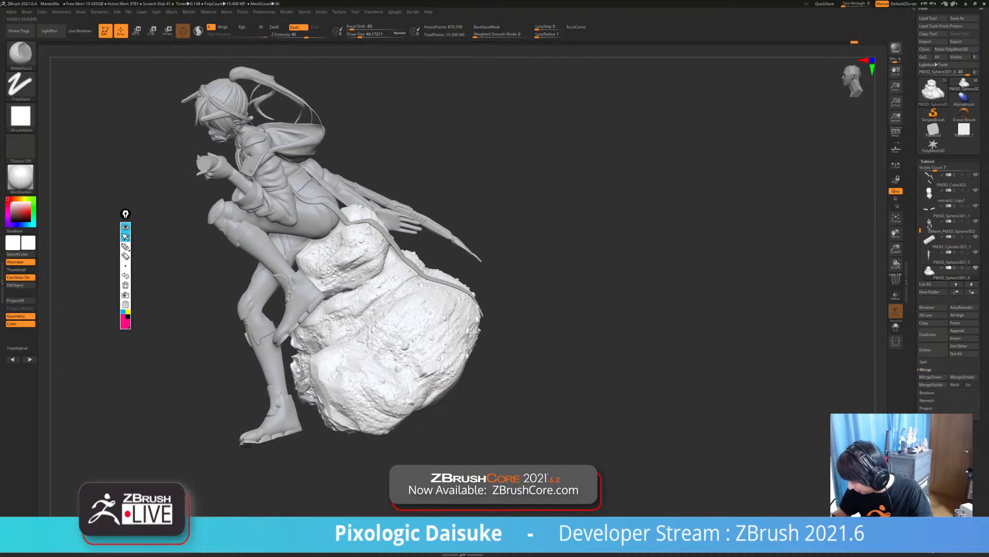
drag(410, 375, 421, 363)
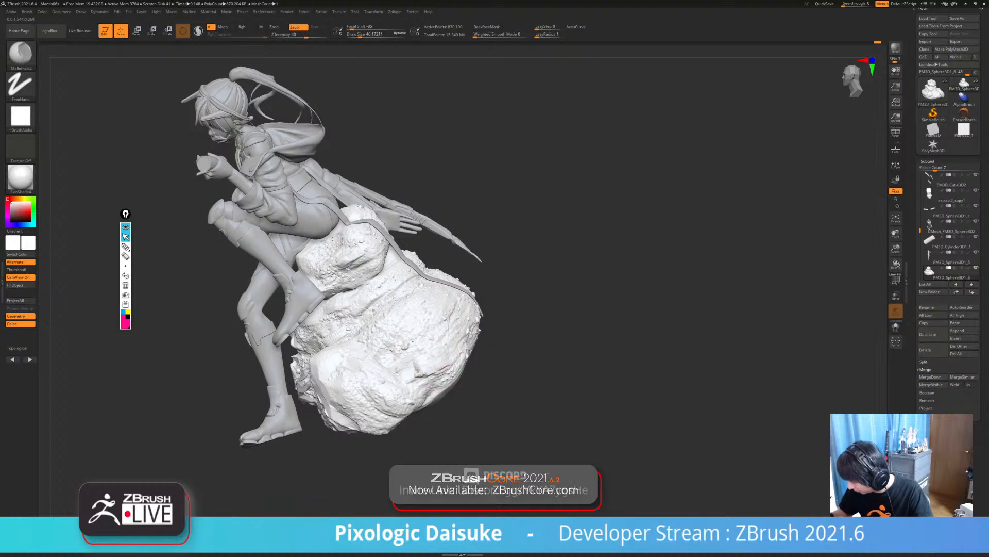
mouse_move(443, 354)
mouse_down()
mouse_move(424, 350)
mouse_move(448, 330)
mouse_up()
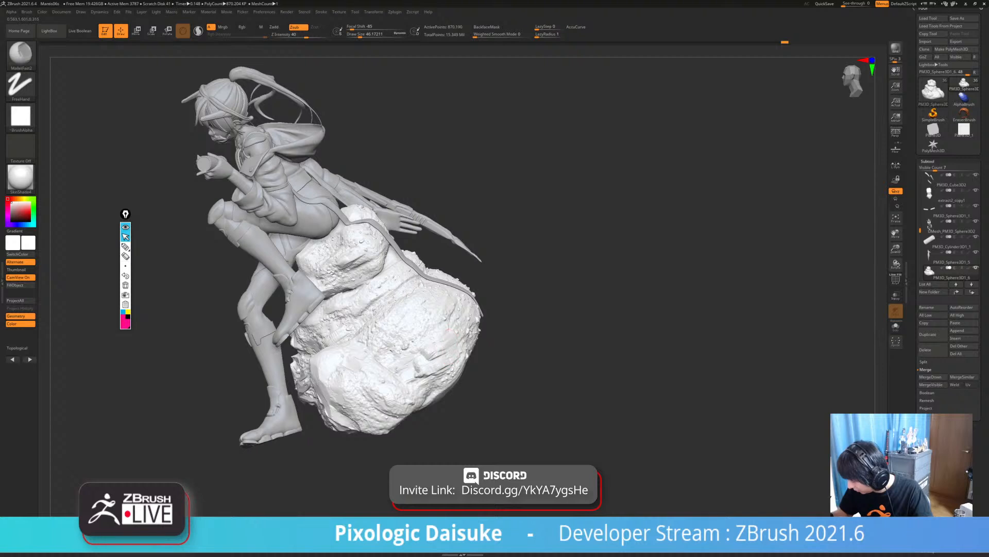
mouse_move(468, 370)
ctrl+right_down()
mouse_move(424, 335)
mouse_move(547, 332)
ctrl+right_up()
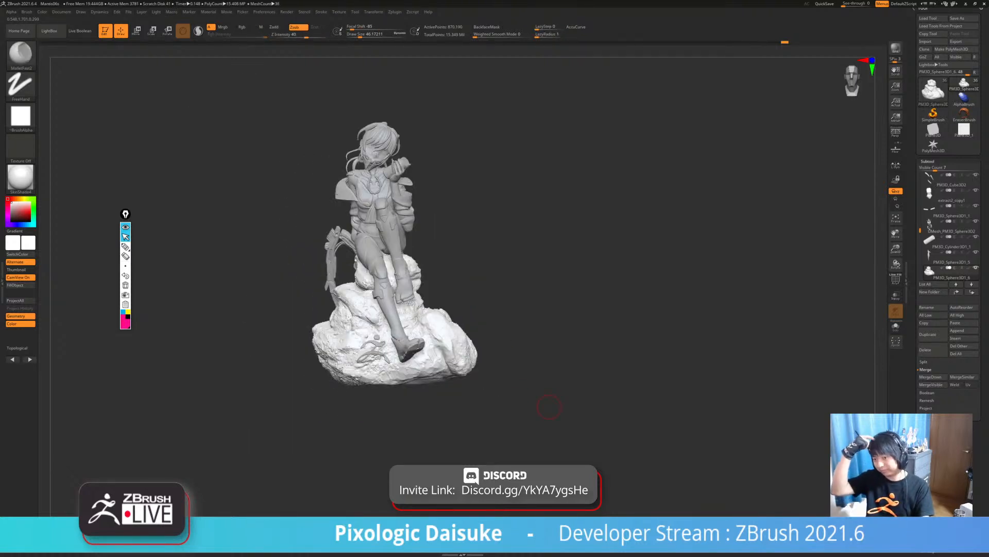
- Chisel flat chips along the lower rear edge of the rock between the side boulder and the straps
mouse_move(528, 341)
ctrl+right_down()
mouse_move(531, 378)
mouse_move(474, 376)
mouse_move(441, 393)
ctrl+right_up()
mouse_move(442, 394)
right_down()
mouse_move(252, 388)
mouse_move(226, 405)
mouse_move(227, 444)
right_up()
mouse_move(227, 443)
alt+right_down()
mouse_move(188, 459)
mouse_move(195, 456)
mouse_move(186, 446)
alt+right_up()
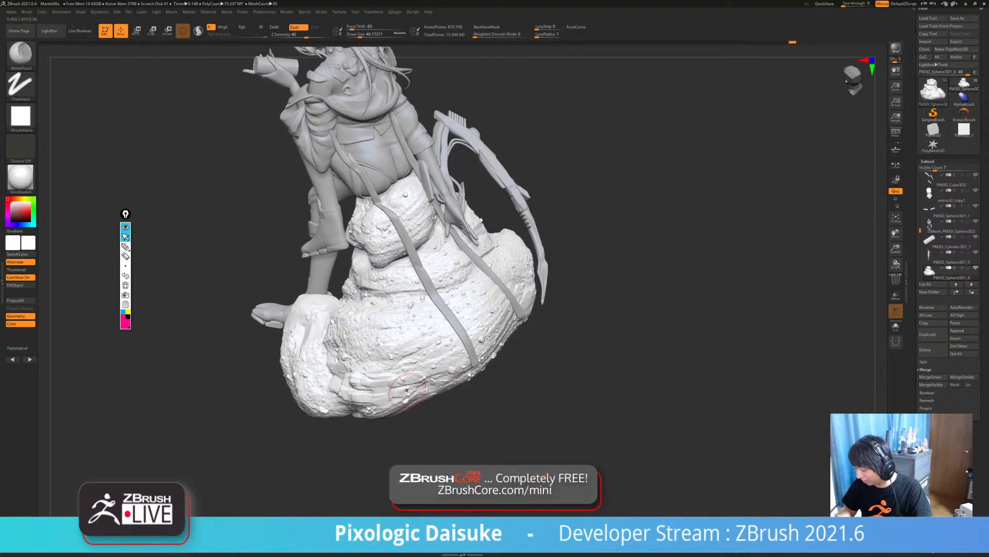
alt+right_drag(429, 372, 398, 391)
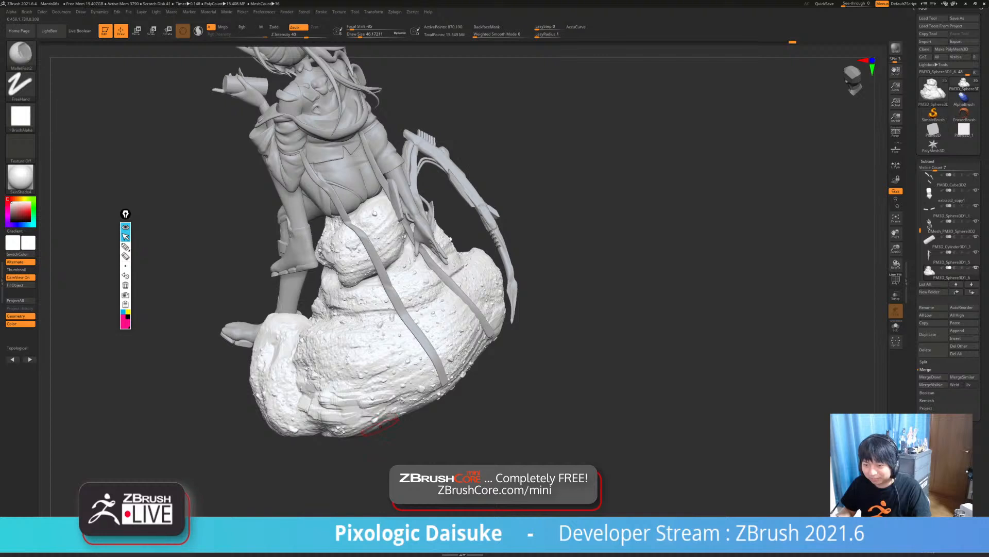
right_drag(362, 420, 359, 411)
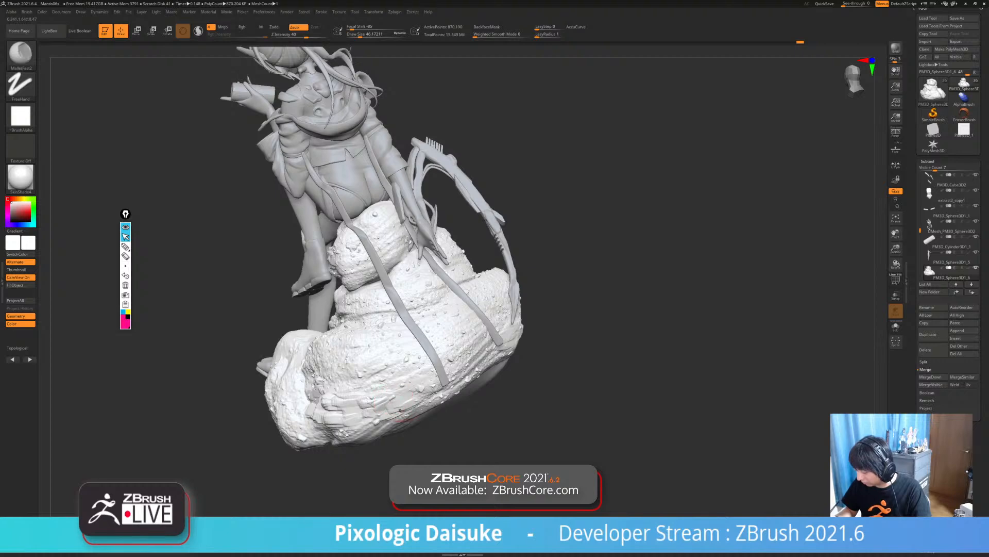
drag(439, 388, 411, 391)
ctrl+right_drag(400, 406, 397, 390)
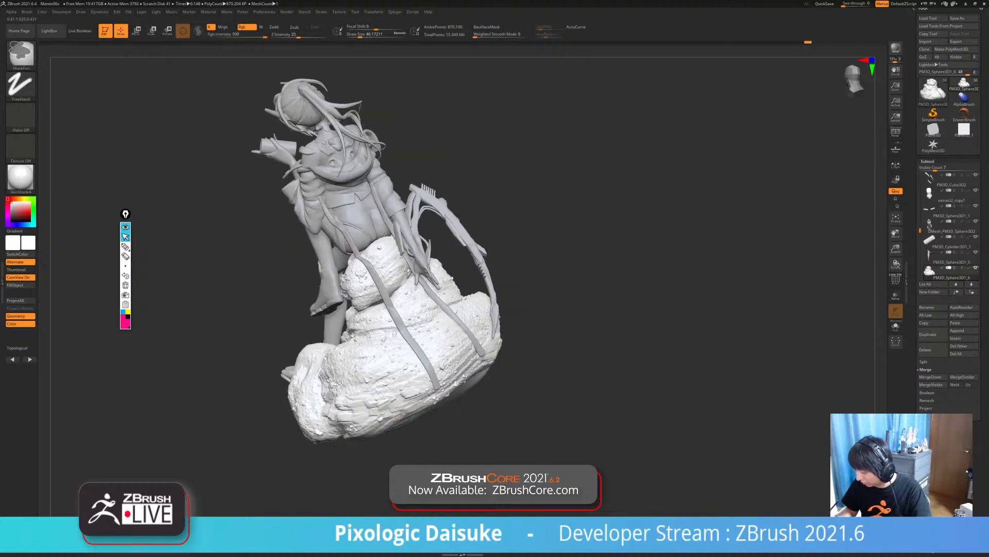
- Carve facets over the outer face of the side boulder and the adjoining lower flank of the rock
mouse_move(361, 420)
right_down()
mouse_move(385, 414)
mouse_move(365, 430)
mouse_move(402, 397)
mouse_move(364, 389)
mouse_move(365, 380)
right_up()
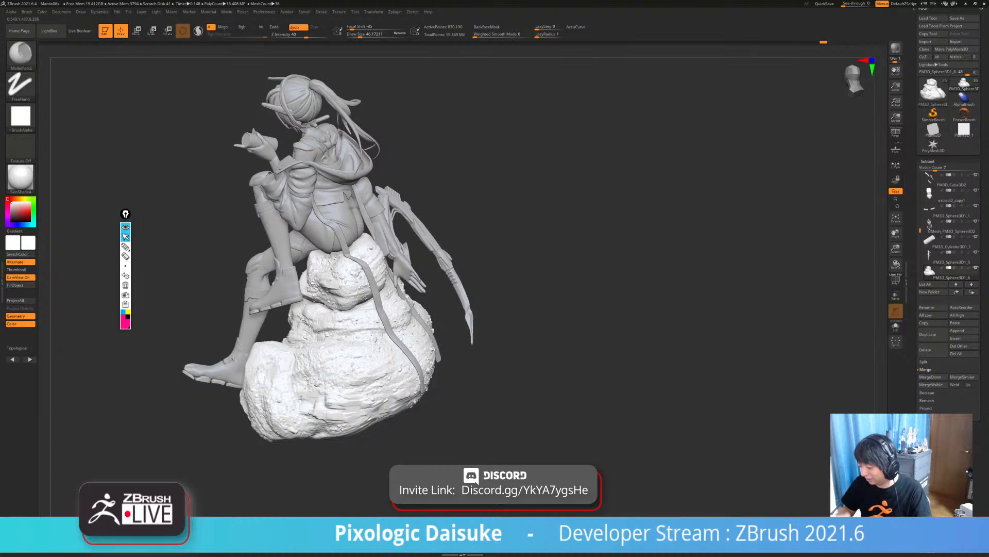
right_drag(301, 397, 339, 389)
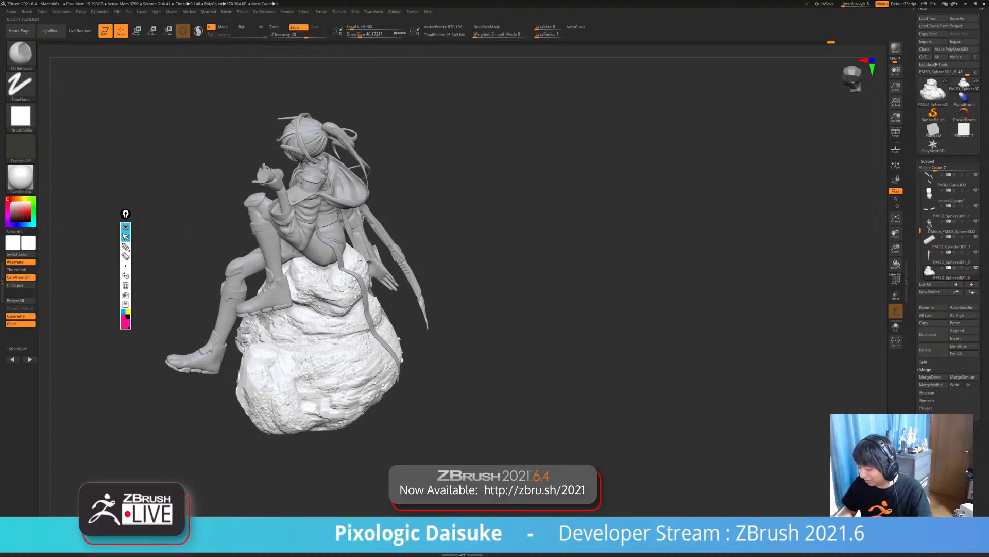
right_drag(317, 391, 273, 396)
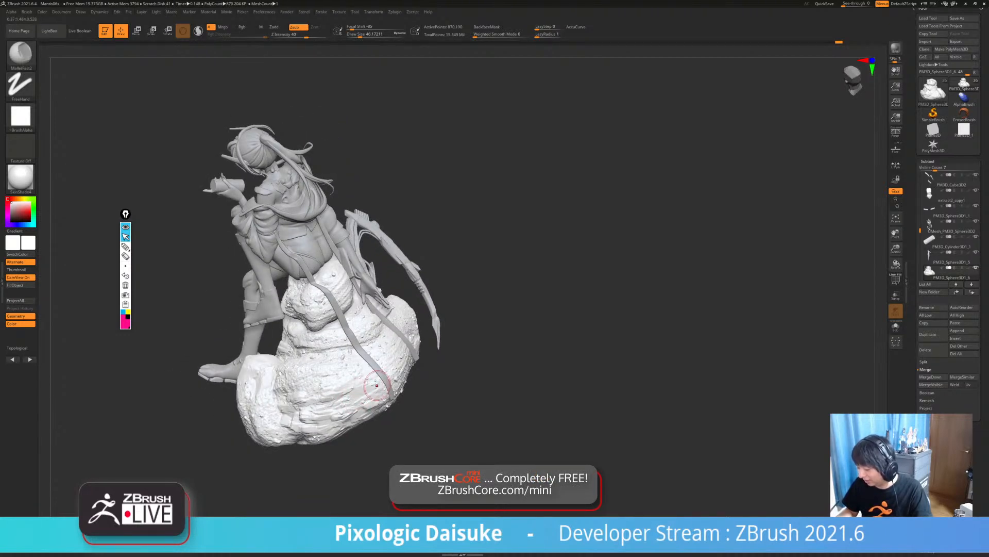
mouse_move(376, 384)
ctrl+right_down()
mouse_move(377, 332)
mouse_move(411, 338)
mouse_move(407, 380)
mouse_move(405, 352)
ctrl+right_up()
right_drag(405, 353, 373, 350)
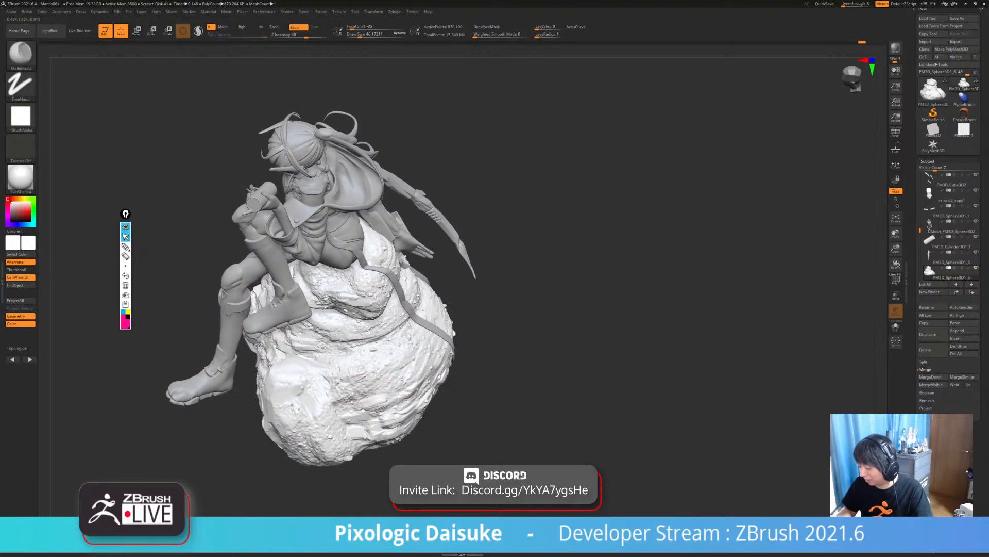
alt+right_drag(373, 350, 380, 415)
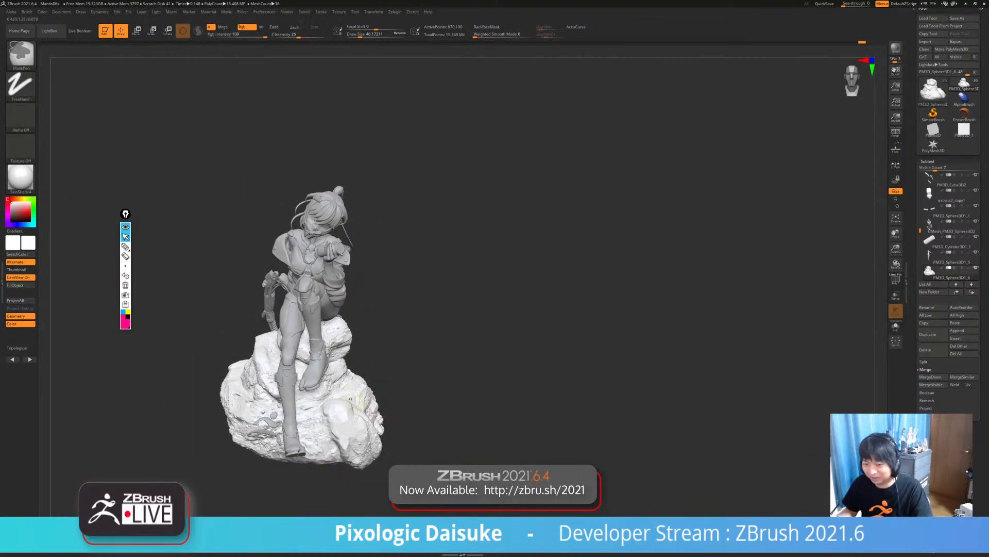
- Isolate the rock base in the view by hiding the character and all other parts
ctrl+right_drag(294, 345, 302, 372)
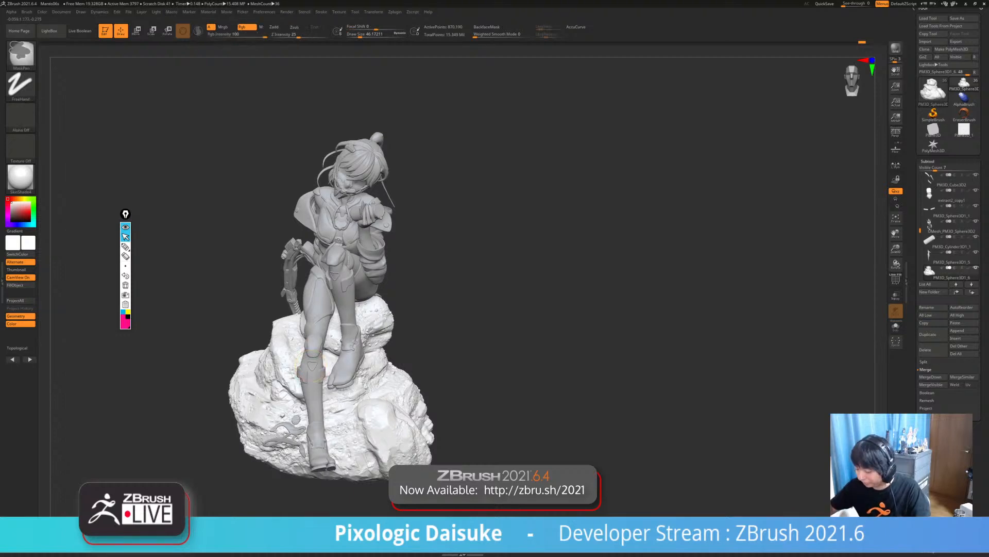
mouse_move(302, 371)
ctrl+right_down()
mouse_move(297, 393)
mouse_move(310, 384)
ctrl+right_up()
key(alt+s)
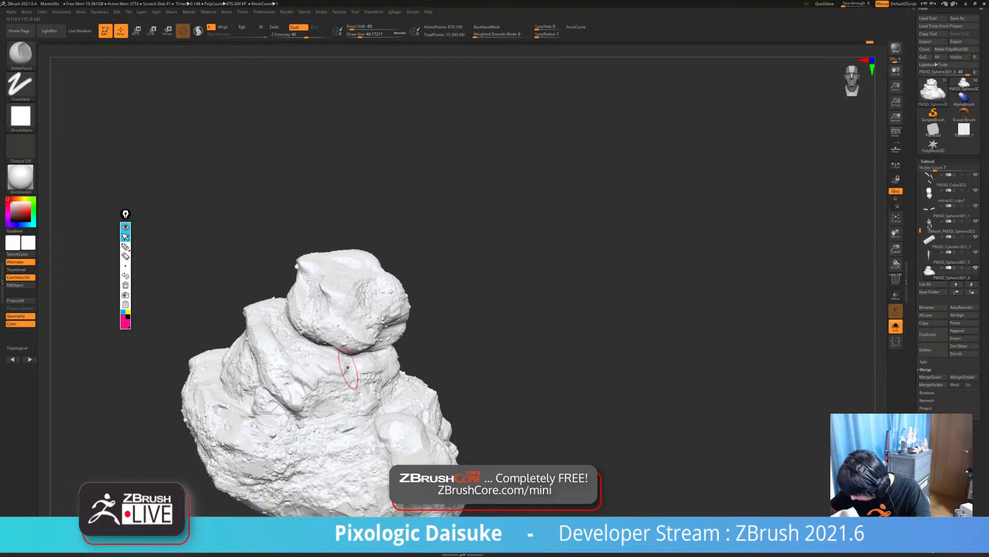
- Carve flat facets along the ledge of the rock tier directly beneath the top boulder
right_drag(310, 385, 307, 374)
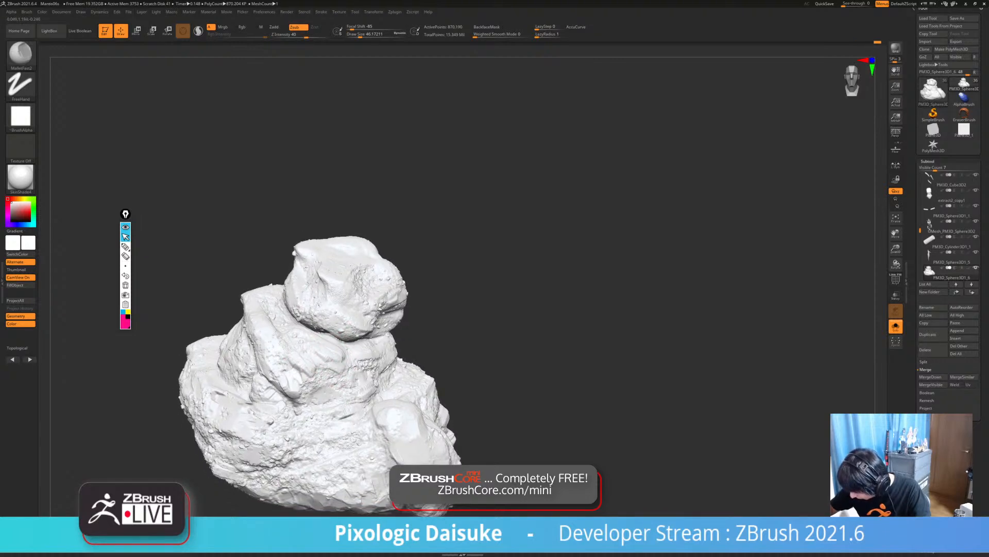
mouse_move(465, 407)
ctrl+right_down()
mouse_move(464, 384)
mouse_move(477, 379)
mouse_move(468, 380)
mouse_move(581, 401)
mouse_move(557, 418)
mouse_move(549, 466)
ctrl+right_up()
mouse_move(325, 310)
ctrl+right_down()
mouse_move(330, 278)
mouse_move(344, 316)
mouse_move(325, 276)
mouse_move(297, 314)
mouse_move(280, 283)
mouse_move(287, 299)
ctrl+right_up()
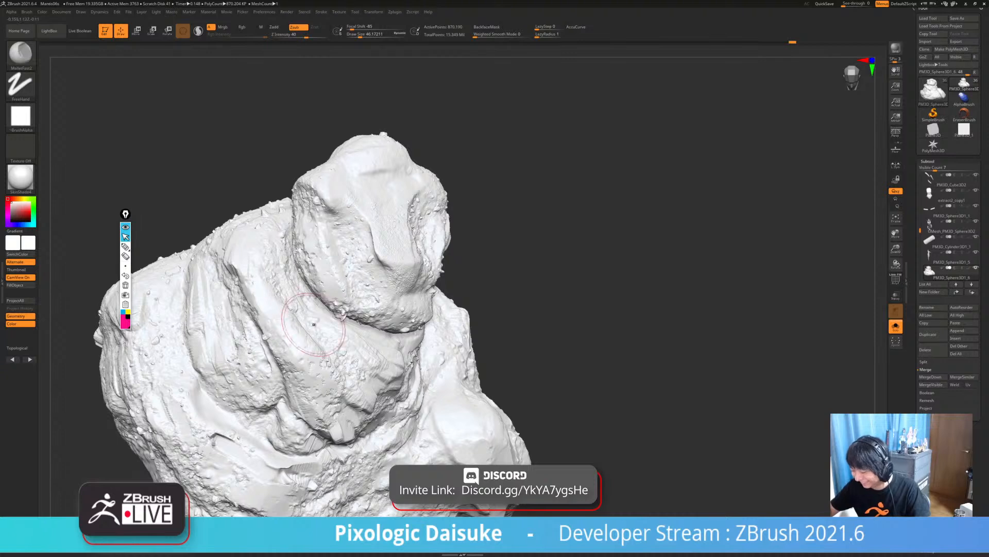
ctrl+right_drag(343, 314, 291, 285)
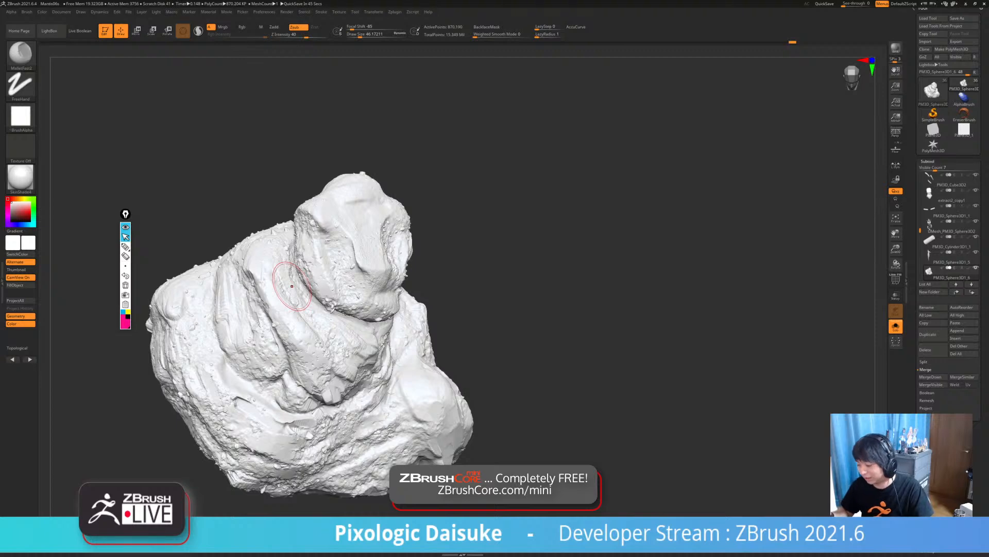
right_drag(396, 355, 305, 358)
mouse_move(266, 312)
mouse_down()
mouse_move(299, 347)
mouse_move(313, 345)
mouse_up()
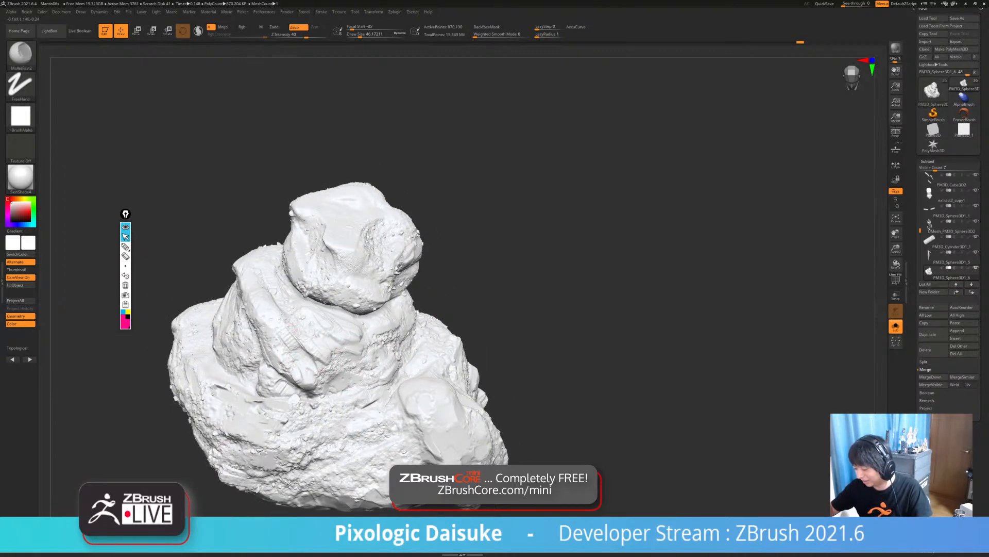
drag(255, 305, 300, 363)
ctrl+right_drag(304, 363, 303, 337)
drag(281, 315, 326, 359)
- Chisel flat chips into the side flank of the rock's middle tier
mouse_move(268, 338)
right_down()
mouse_move(346, 355)
mouse_move(252, 331)
right_up()
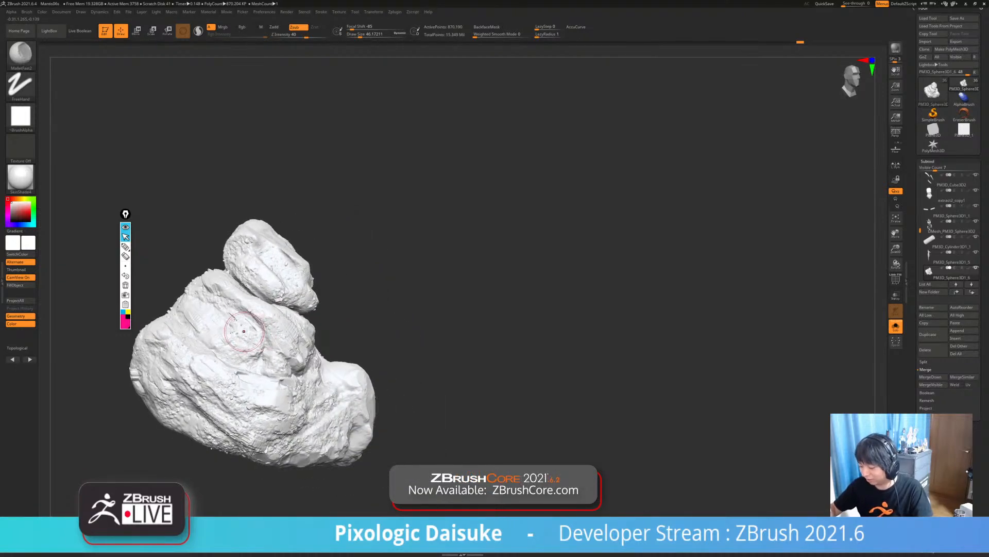
drag(244, 331, 258, 349)
right_drag(254, 346, 274, 349)
drag(243, 340, 255, 350)
mouse_move(280, 345)
right_down()
mouse_move(209, 330)
mouse_move(232, 325)
right_up()
drag(233, 326, 266, 351)
right_drag(257, 353, 292, 335)
- Carve facets over the side face of the top boulder and along its sharp ridge
right_drag(249, 244, 266, 240)
mouse_move(278, 284)
right_down()
mouse_move(268, 271)
mouse_move(286, 280)
mouse_move(322, 273)
right_up()
drag(226, 217, 219, 245)
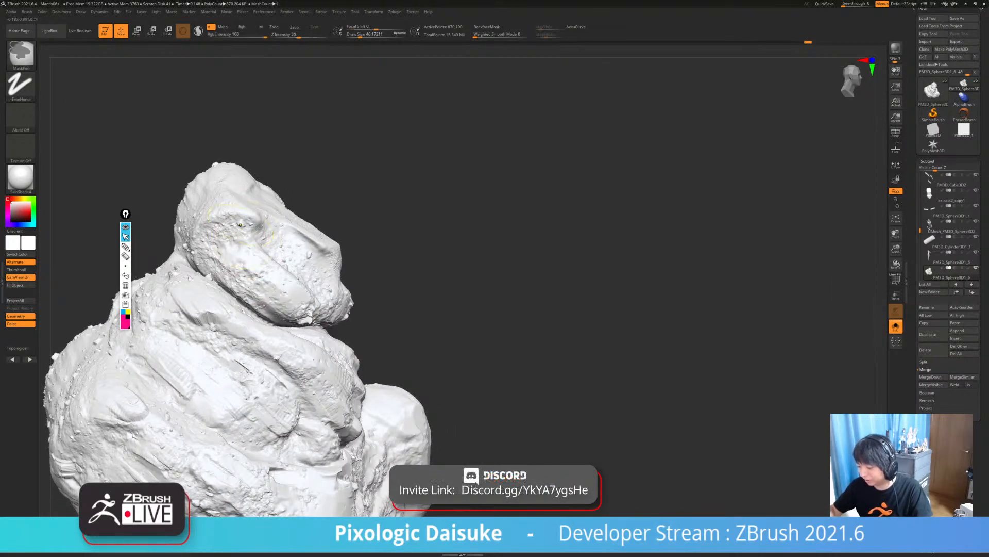
mouse_move(232, 247)
ctrl+right_down()
mouse_move(232, 229)
mouse_move(268, 229)
mouse_move(219, 231)
mouse_move(253, 238)
mouse_move(254, 263)
ctrl+right_up()
drag(247, 242, 263, 263)
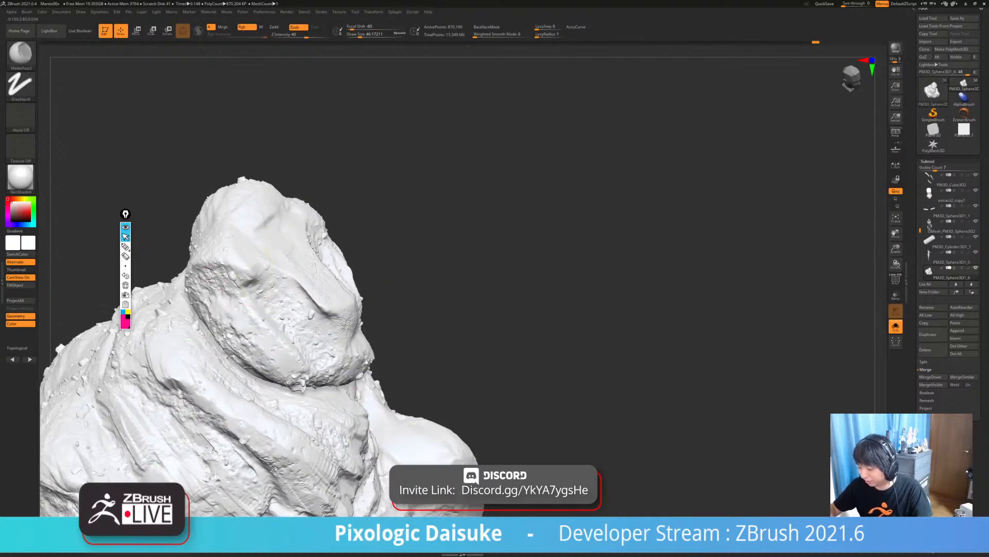
ctrl+right_drag(262, 263, 263, 237)
right_drag(271, 304, 289, 307)
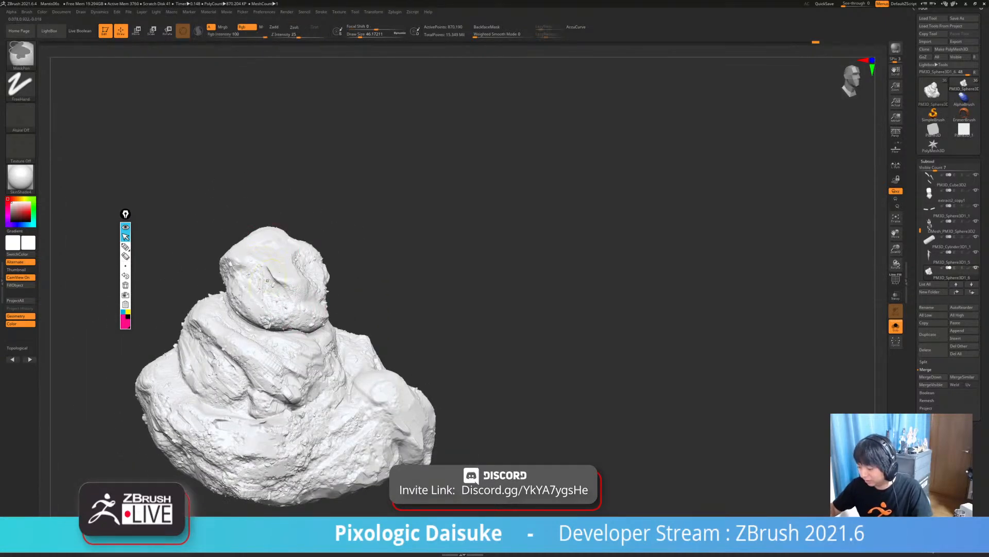
- Undo the last stroke, reduce the brush's draw size to about 23 and carve a small chip below the top boulder's ridge
mouse_move(279, 249)
ctrl+right_down()
mouse_move(270, 273)
mouse_move(263, 263)
ctrl+right_up()
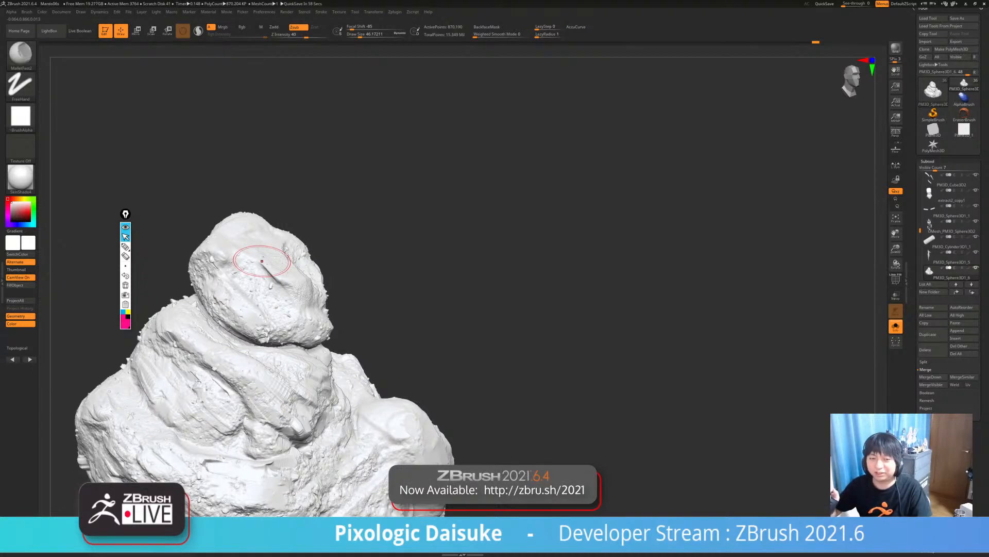
mouse_move(286, 252)
right_down()
mouse_move(264, 258)
mouse_move(285, 234)
mouse_move(279, 250)
right_up()
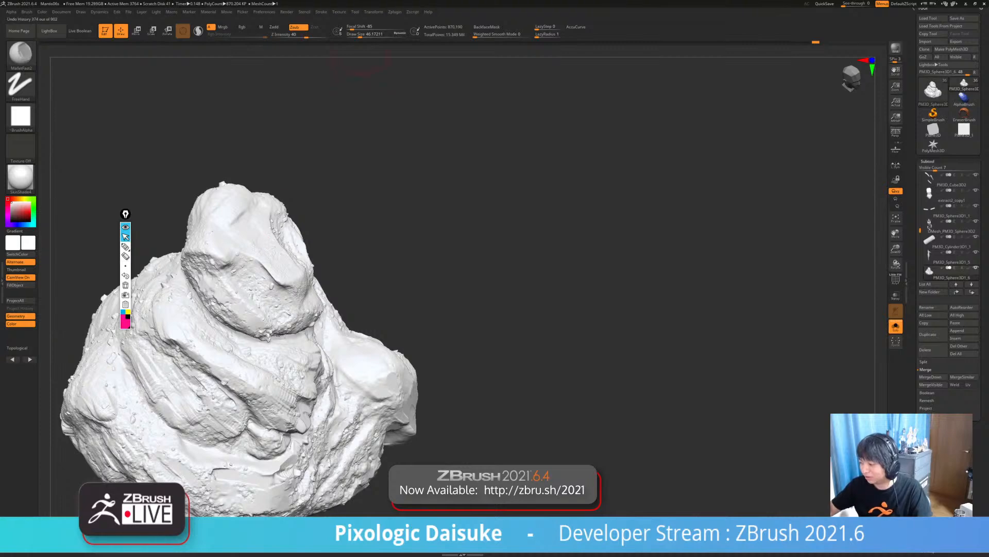
right_drag(282, 192, 268, 283)
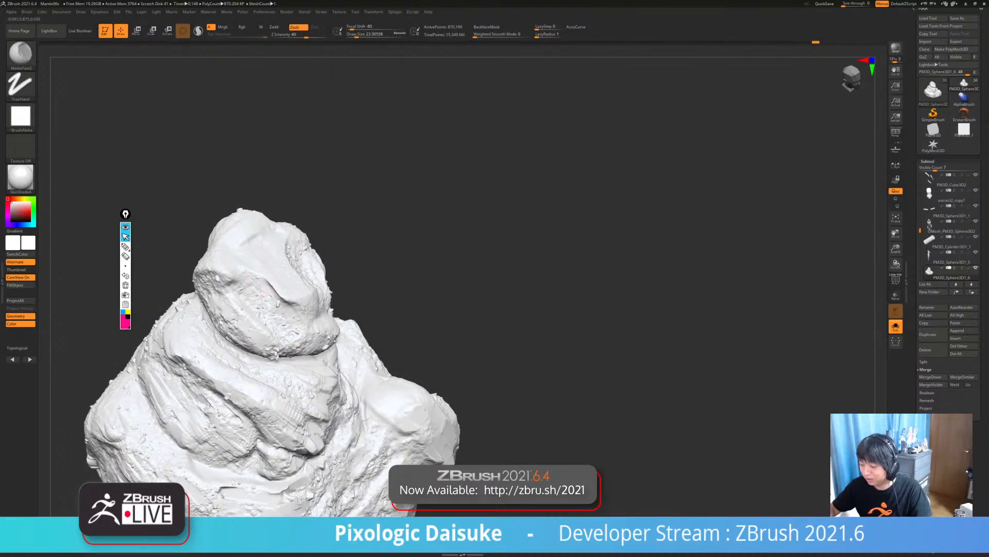
drag(242, 277, 249, 287)
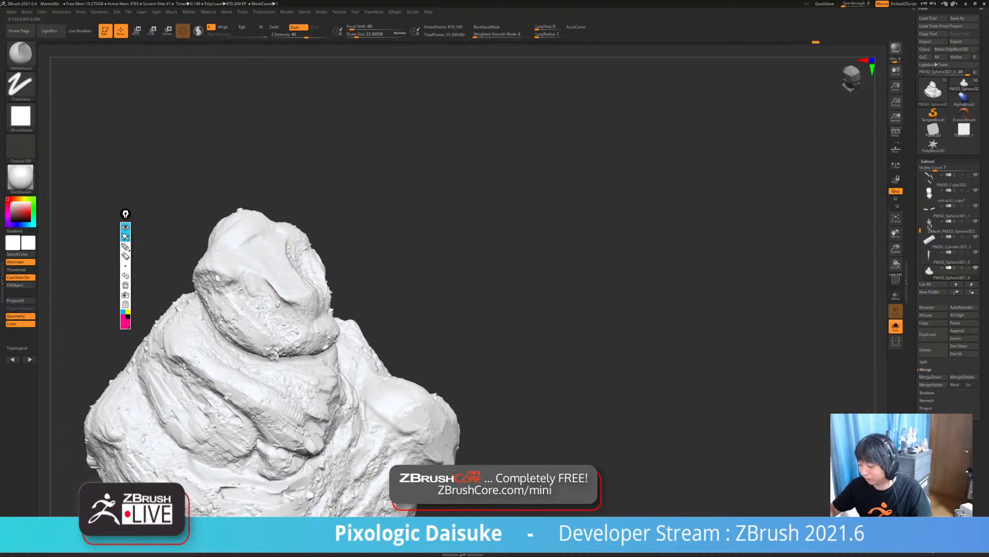
ctrl+right_drag(280, 320, 280, 301)
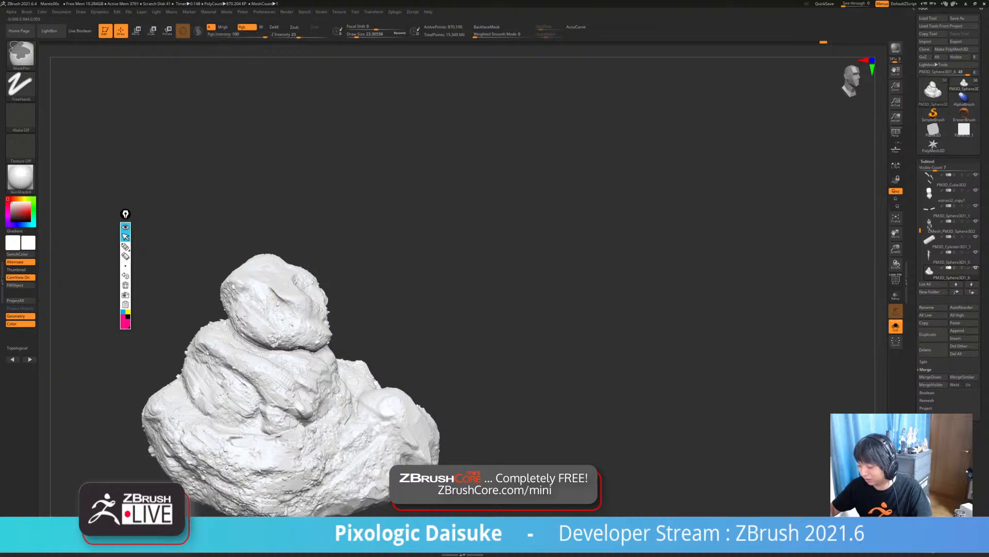
- Carve small flat facets down the front face of the top boulder, between its ridge and the pitted hollow
mouse_move(279, 299)
ctrl+right_down()
mouse_move(276, 289)
mouse_move(318, 305)
mouse_move(232, 382)
ctrl+right_up()
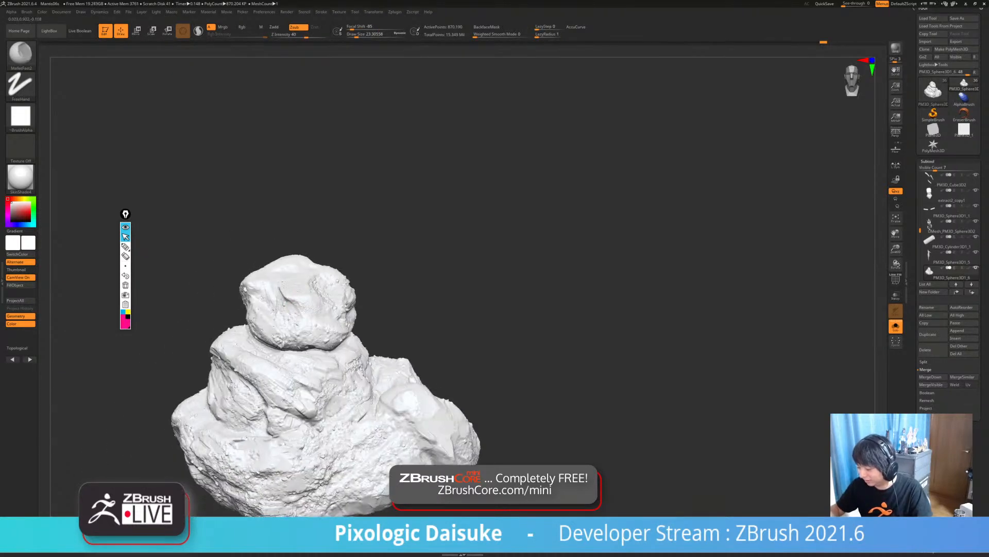
mouse_move(288, 309)
right_down()
mouse_move(347, 309)
mouse_move(348, 265)
mouse_move(330, 263)
mouse_move(356, 268)
mouse_move(309, 273)
mouse_move(342, 299)
mouse_move(345, 343)
mouse_move(343, 304)
mouse_move(363, 263)
mouse_move(361, 286)
mouse_move(330, 296)
mouse_move(336, 325)
mouse_move(332, 289)
right_up()
mouse_move(369, 332)
right_down()
mouse_move(379, 292)
mouse_move(361, 306)
right_up()
mouse_move(332, 265)
ctrl+right_down()
mouse_move(320, 299)
mouse_move(304, 258)
ctrl+right_up()
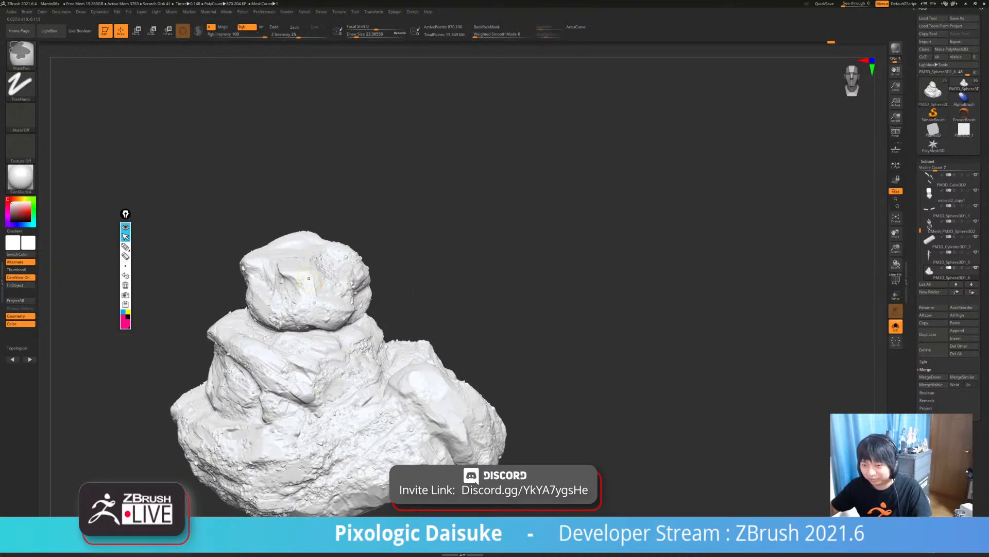
ctrl+right_drag(309, 258, 309, 298)
drag(312, 263, 318, 297)
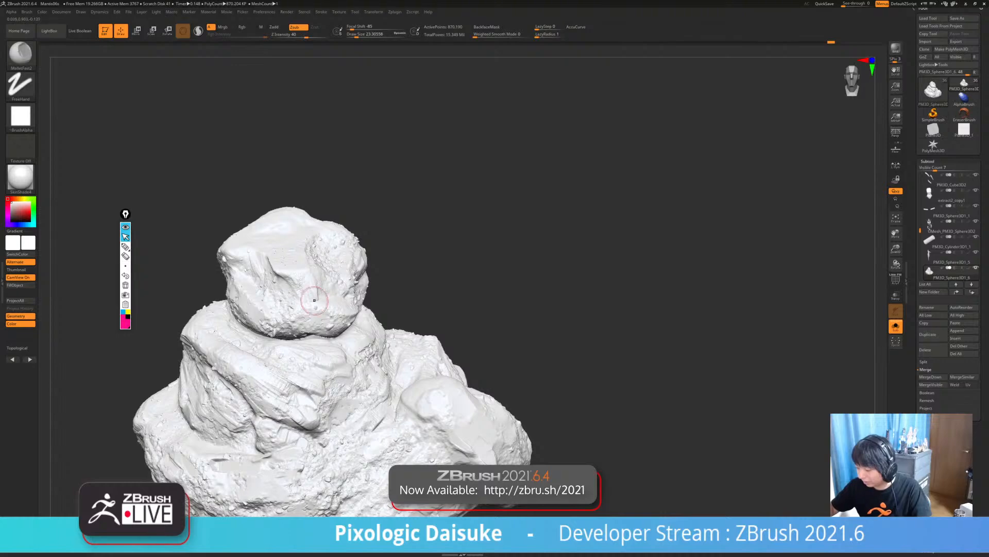
mouse_move(320, 309)
ctrl+right_down()
mouse_move(318, 288)
mouse_move(329, 304)
mouse_move(327, 270)
mouse_move(323, 301)
ctrl+right_up()
right_drag(322, 301, 327, 320)
drag(315, 268, 309, 295)
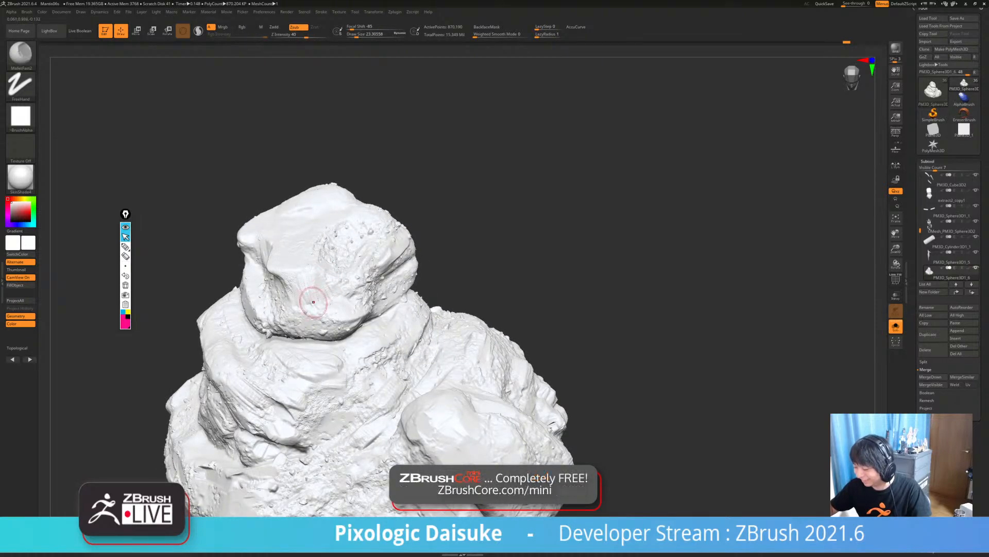
- Chisel small facets around the pitted hollow on the top boulder
ctrl+right_drag(309, 308, 310, 288)
mouse_move(309, 289)
right_down()
mouse_move(326, 304)
mouse_move(324, 259)
right_up()
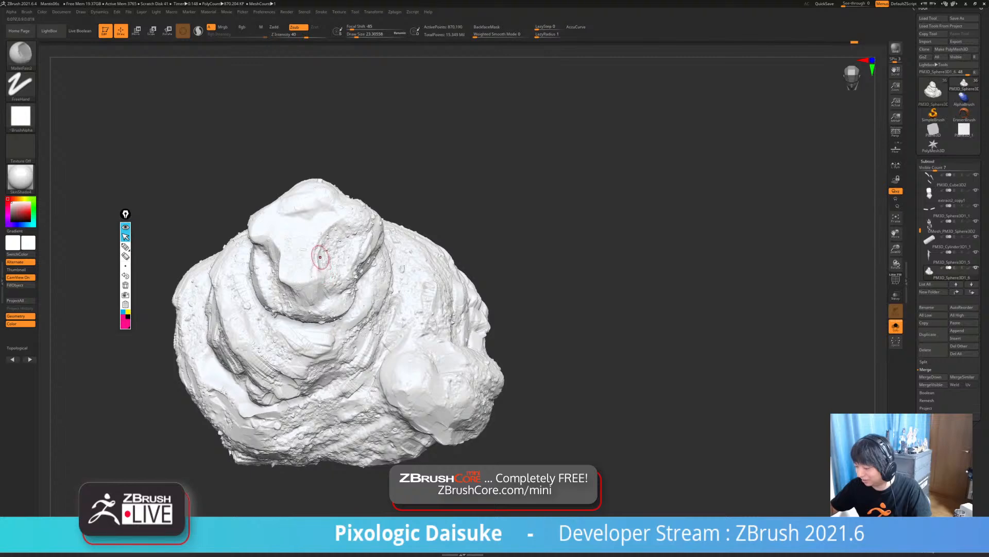
right_drag(320, 255, 327, 250)
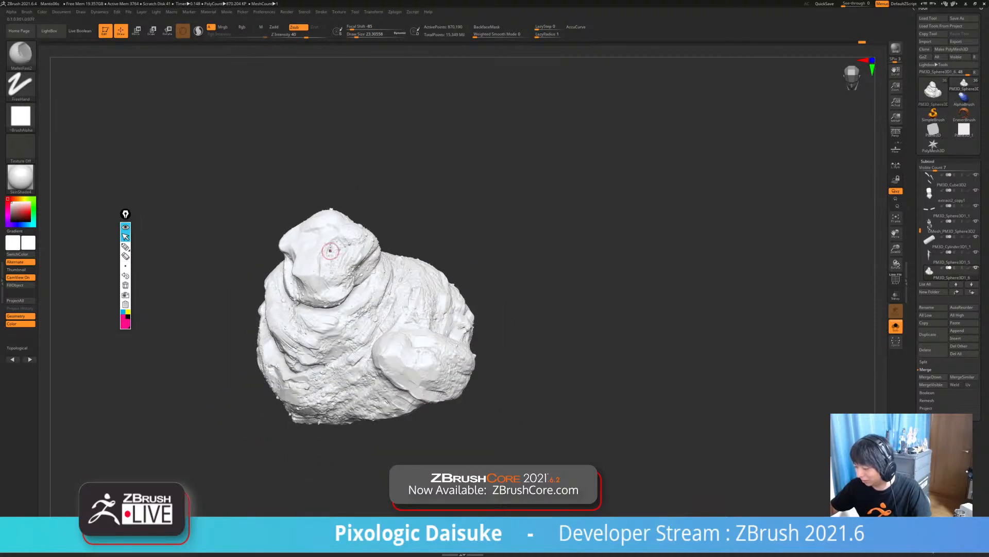
right_drag(406, 359, 393, 312)
mouse_move(472, 349)
right_down()
mouse_move(501, 342)
mouse_move(507, 353)
right_up()
- Check the rock against the whole character, isolate it again and chip small facets into the top boulder's grooved side
key(alt+s)
key(alt+s)
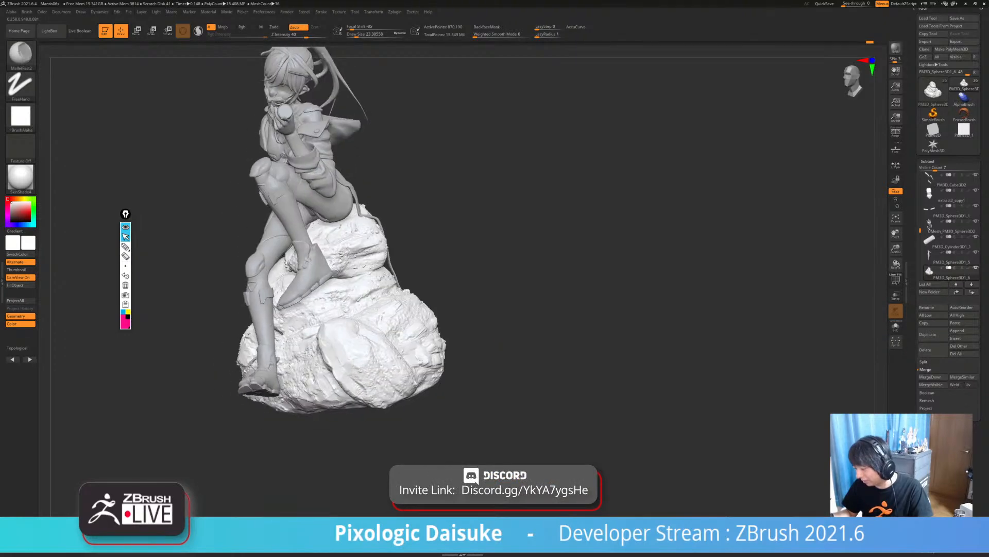
right_drag(354, 250, 333, 266)
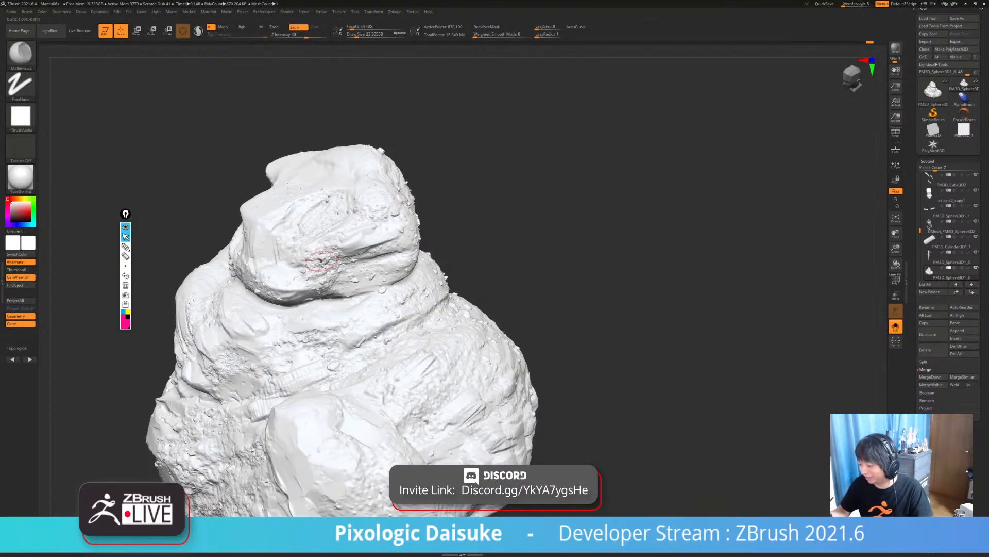
key(shift)
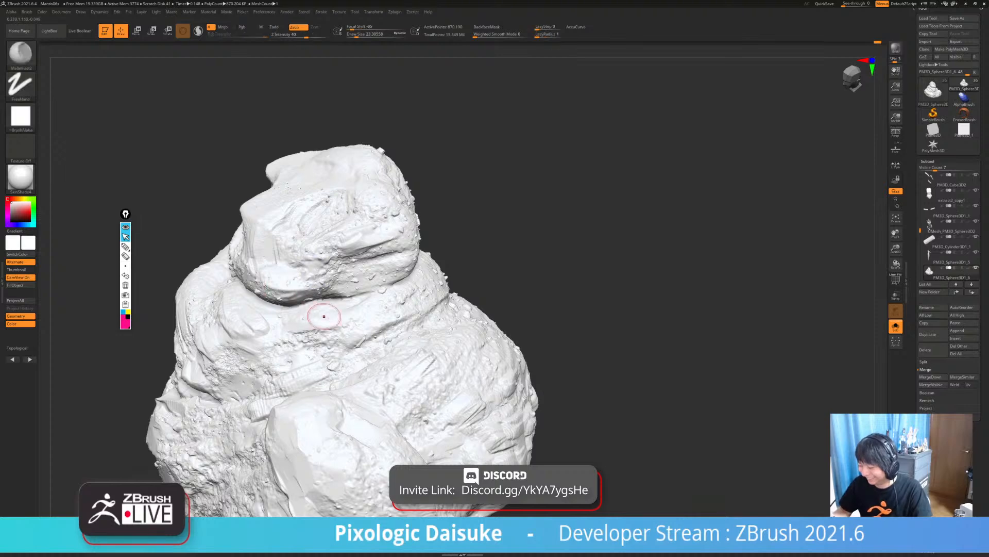
mouse_move(313, 377)
ctrl+right_down()
mouse_move(309, 242)
mouse_move(306, 266)
ctrl+right_up()
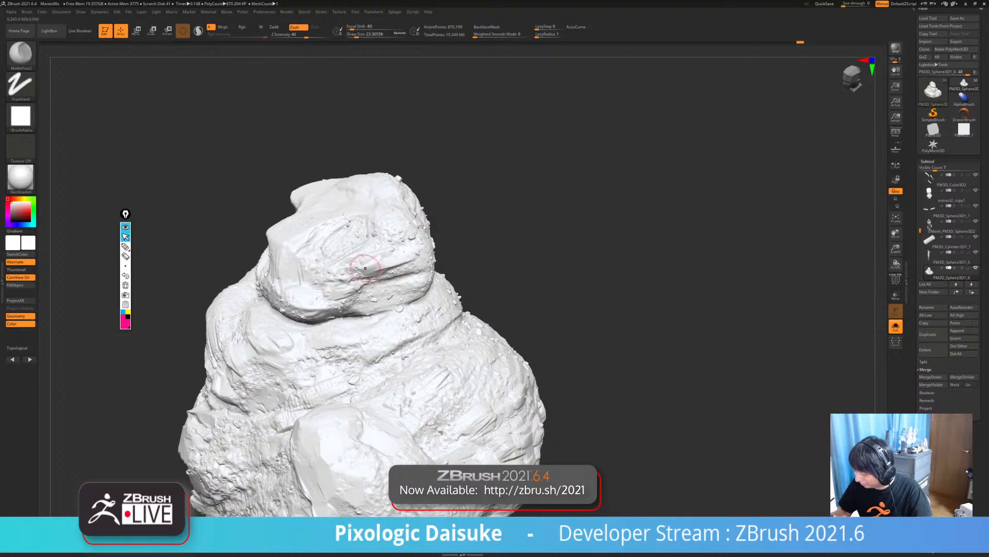
ctrl+right_drag(370, 274, 372, 206)
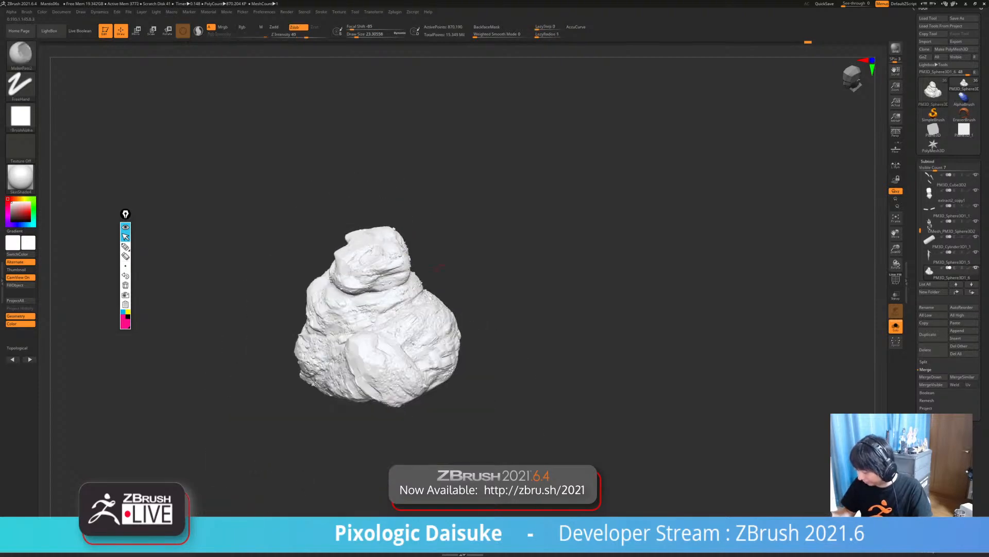
- Show all parts from the front and turn on the painted colours for every subtool
mouse_move(413, 397)
shift+right_down()
mouse_move(631, 369)
mouse_move(583, 369)
mouse_move(562, 436)
shift+right_up()
key(shift+s)
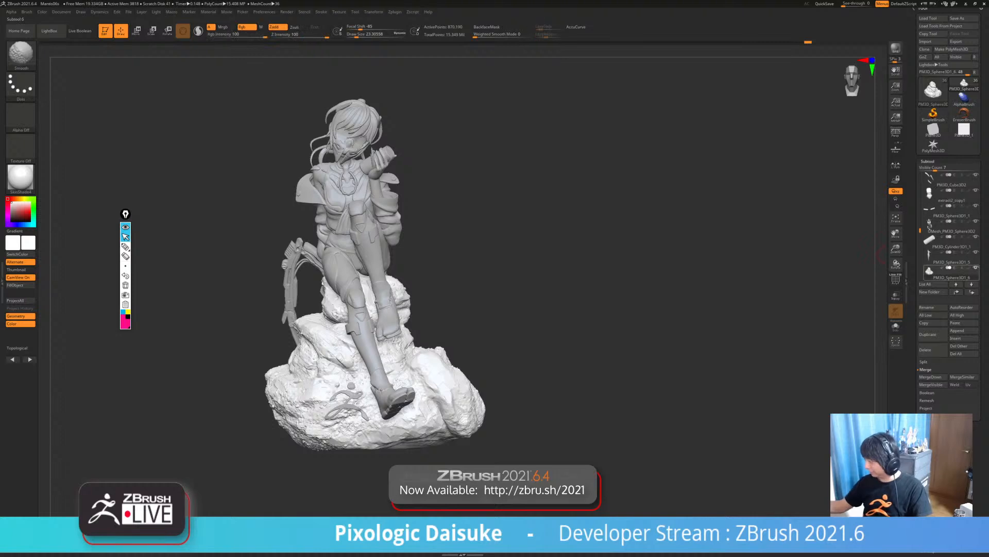
shift+click(969, 267)
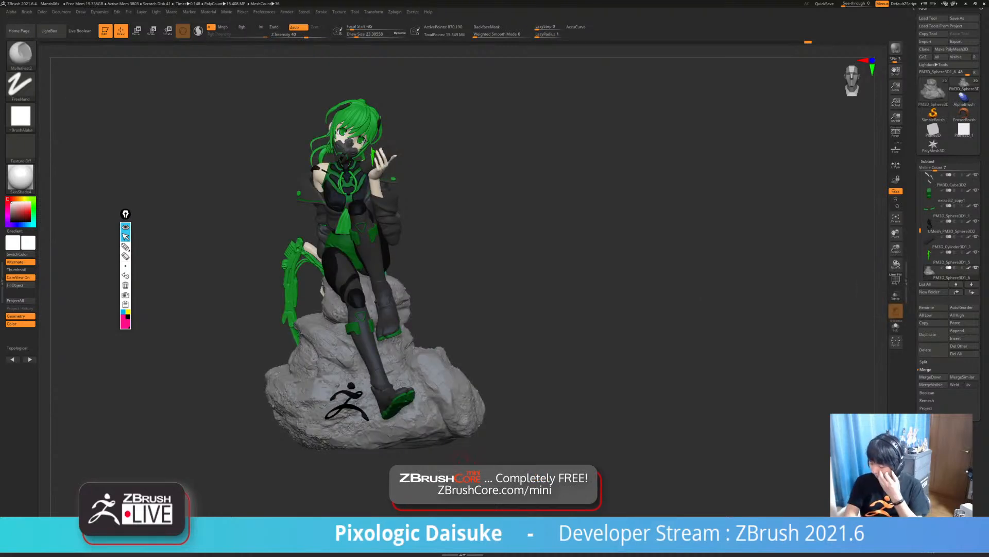
mouse_move(513, 418)
right_down()
mouse_move(422, 412)
mouse_move(412, 335)
mouse_move(520, 350)
mouse_move(515, 402)
right_up()
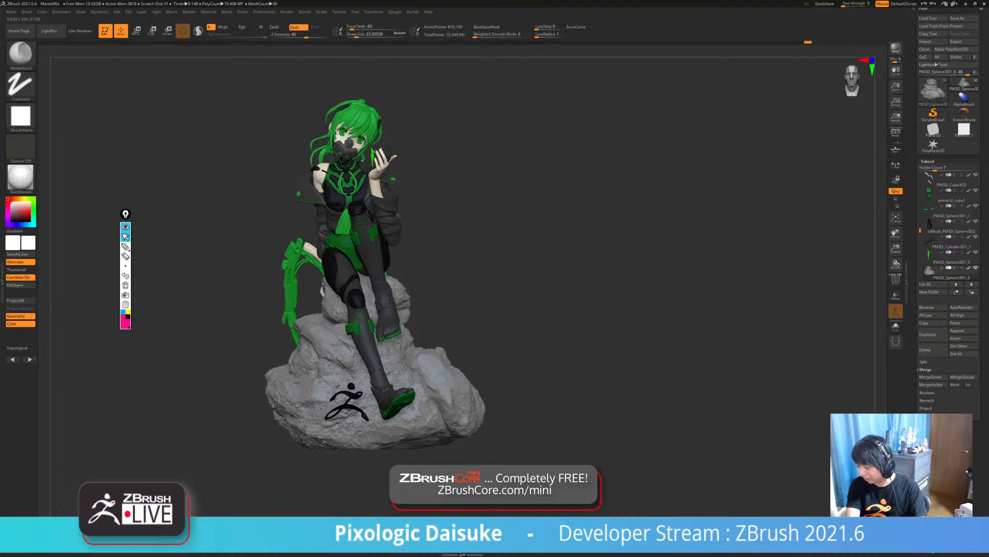
alt+right_drag(491, 192, 491, 219)
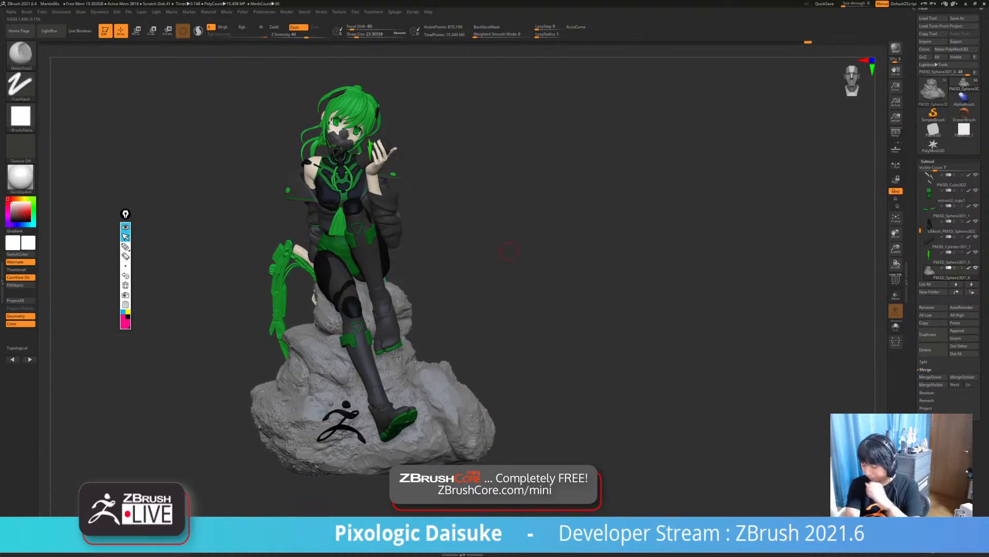
- Compute an ambient occlusion mask on the rock using 256 ray samples
mouse_move(395, 12)
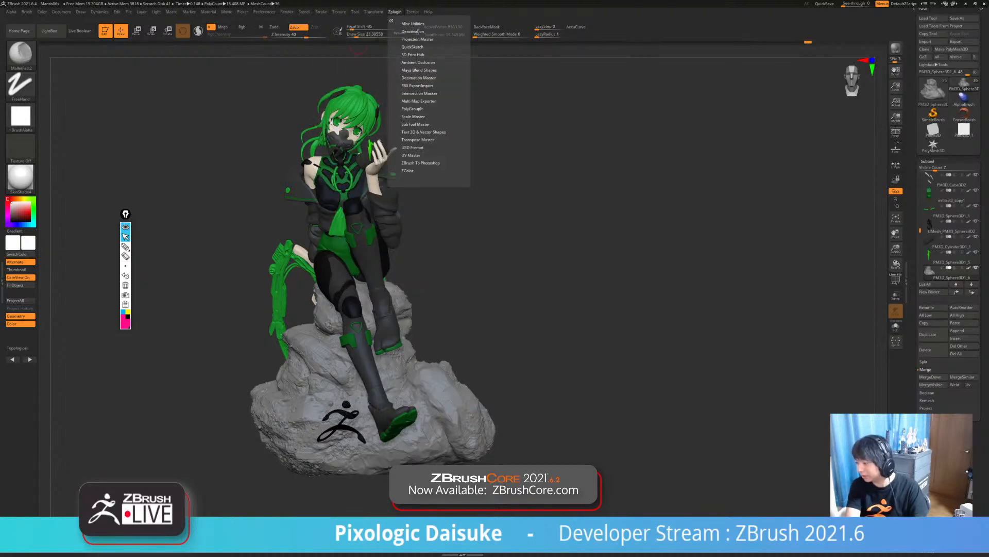
click(418, 62)
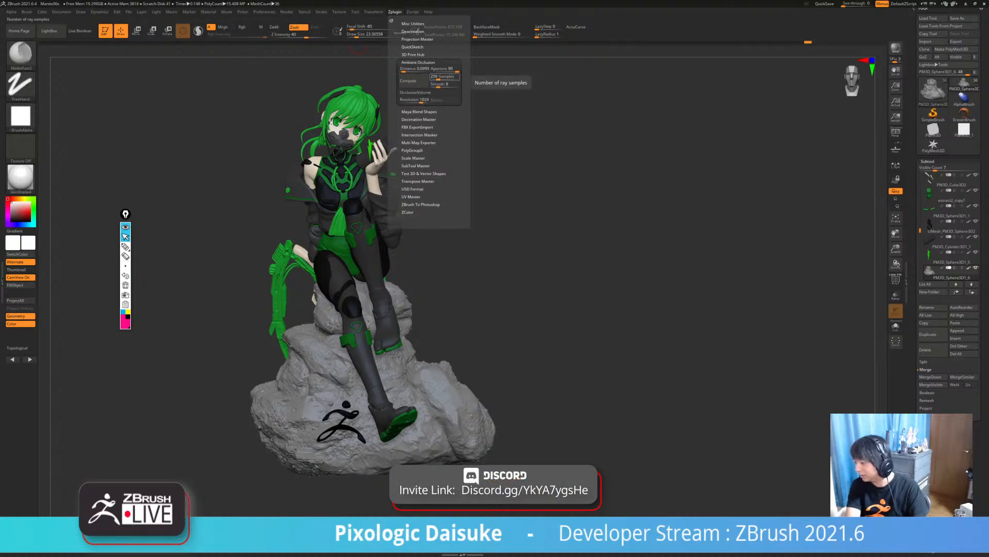
click(412, 81)
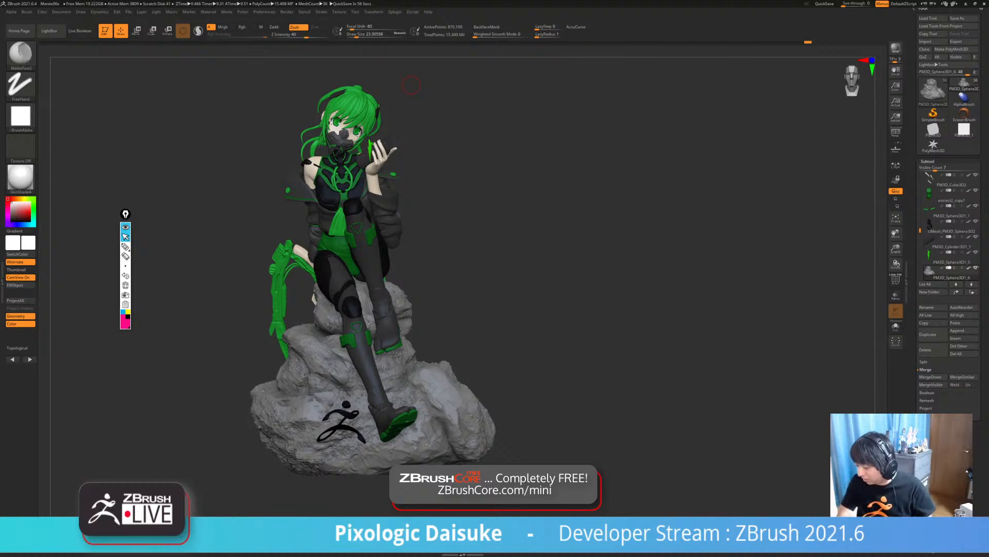
- Isolate the rock, switch to the Flat Color material and invert the occlusion mask so the crevices are paintable
mouse_move(618, 268)
mouse_down()
mouse_move(616, 255)
mouse_move(639, 309)
mouse_move(717, 299)
mouse_move(675, 273)
mouse_move(505, 338)
mouse_up()
mouse_move(504, 339)
ctrl+right_down()
mouse_move(502, 351)
mouse_move(495, 304)
mouse_move(565, 312)
mouse_move(527, 303)
mouse_move(507, 238)
mouse_move(491, 230)
mouse_move(509, 214)
mouse_move(537, 218)
ctrl+right_up()
key(ctrl+shift+s)
click(21, 179)
click(59, 298)
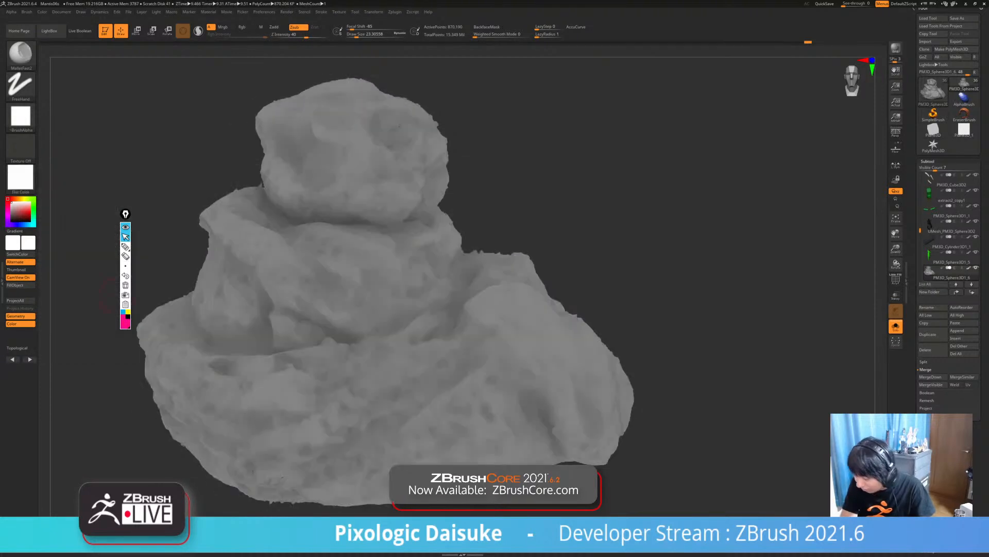
right_drag(178, 283, 265, 313)
mouse_move(350, 312)
right_down()
mouse_move(289, 315)
mouse_move(416, 309)
mouse_move(586, 280)
mouse_move(545, 301)
right_up()
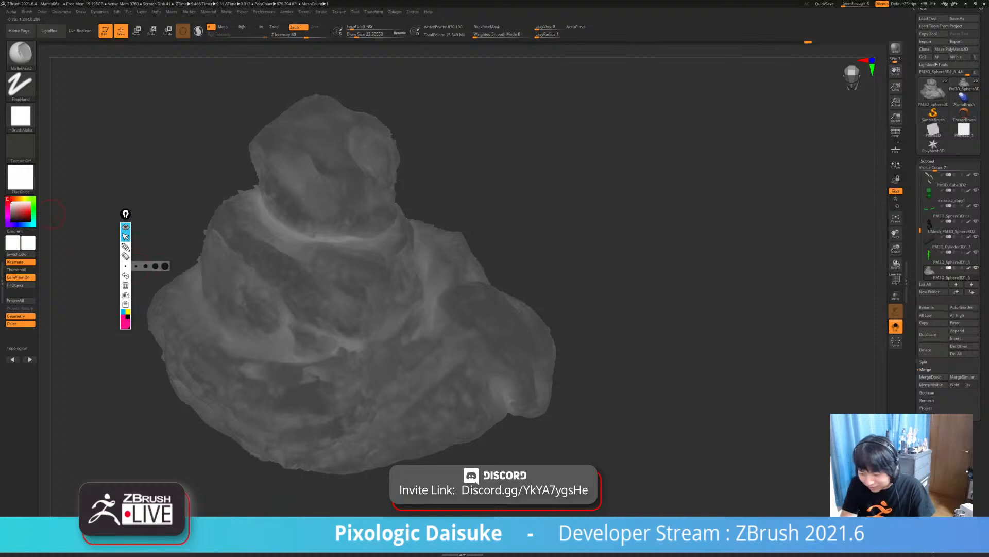
- Choose a grey and fill the rock's unmasked crevices with it, clear the mask and show all parts
click(11, 211)
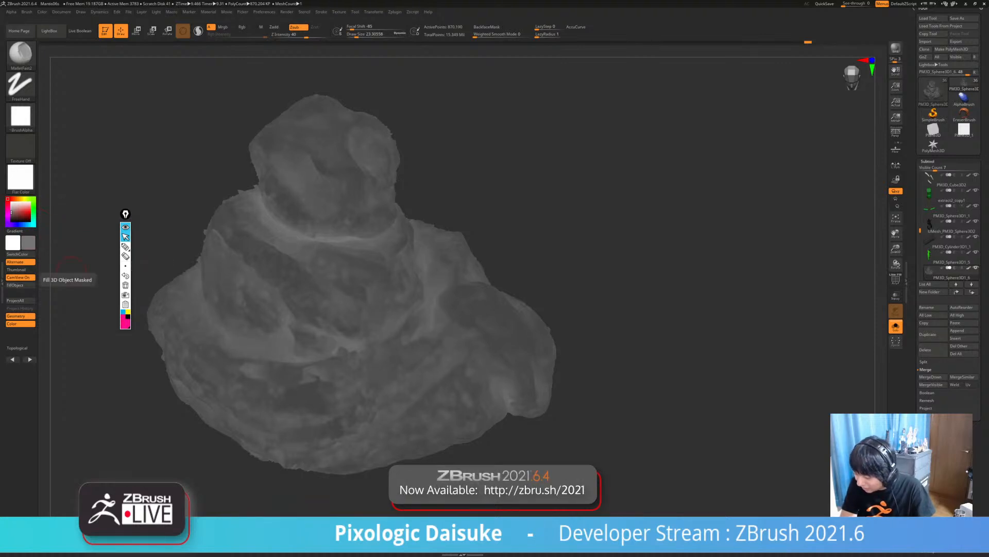
key(ctrl)
ctrl+click(184, 186)
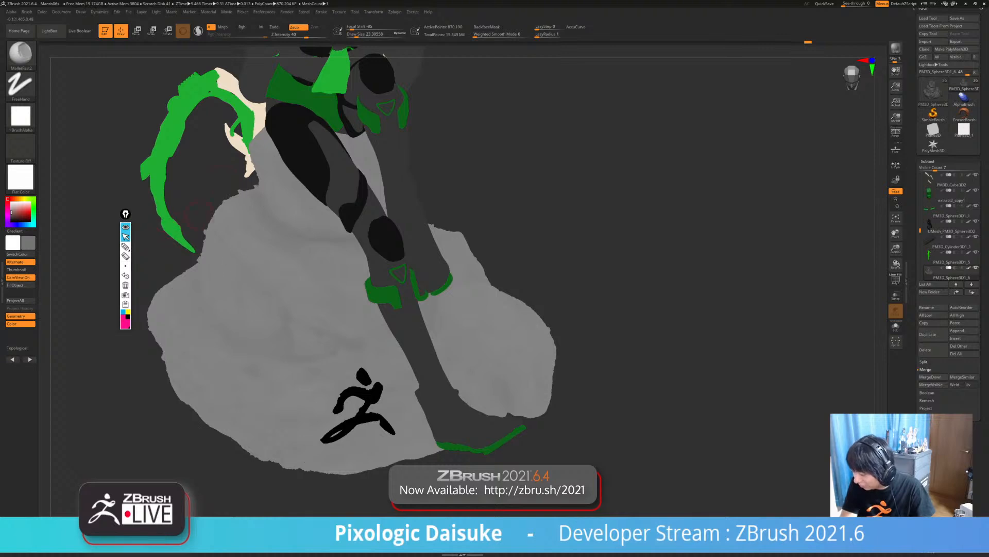
- Invert the rock's occlusion mask, fill its unmasked areas with grey and clear the mask
ctrl+click(57, 221)
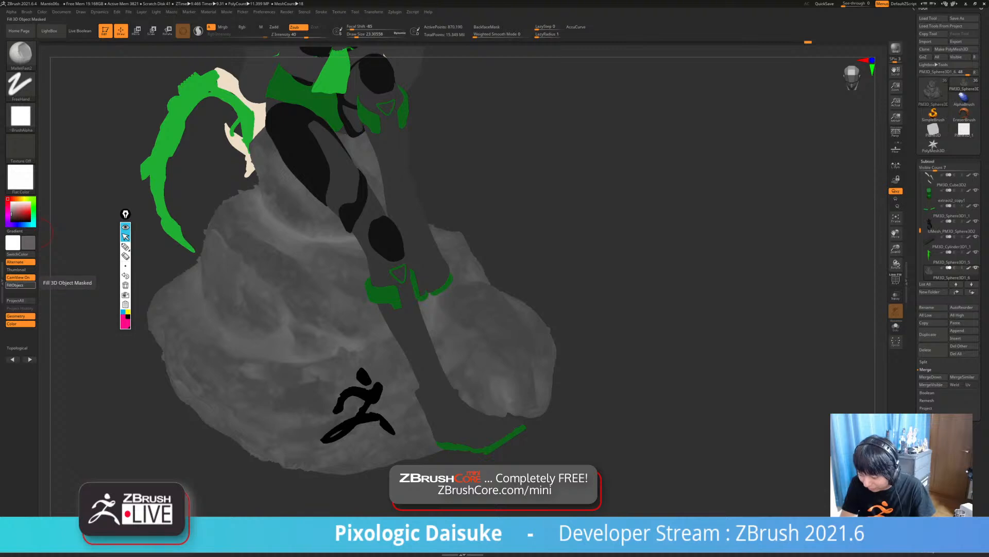
ctrl+click(112, 198)
drag(113, 199, 129, 130)
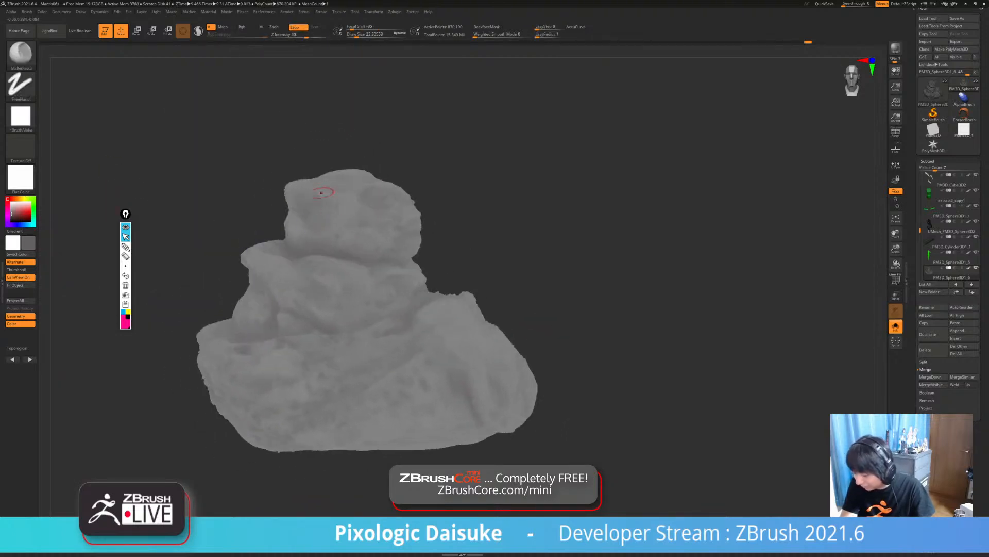
- Switch the isolated rock from the Flat Color material to SkinShade4
click(21, 177)
click(215, 182)
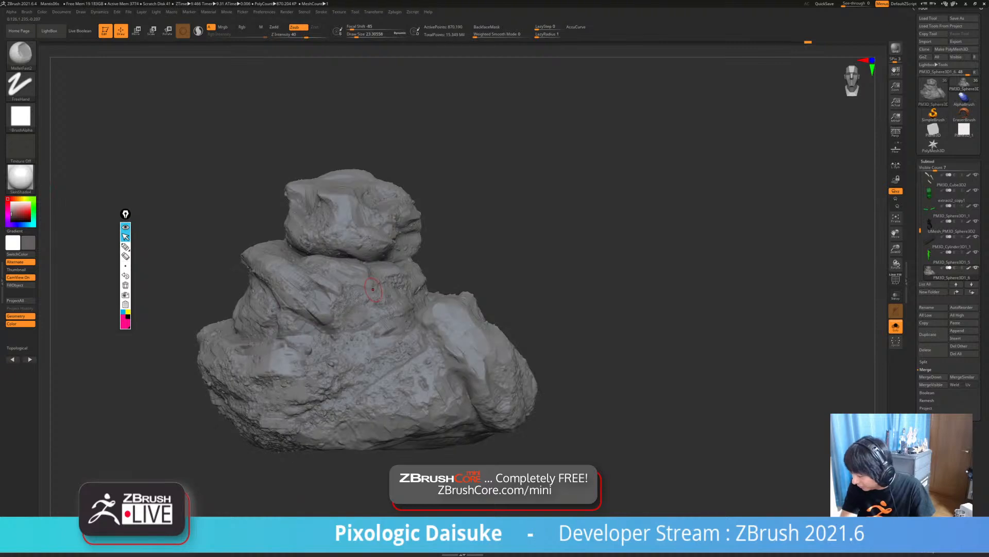
mouse_move(214, 183)
mouse_down()
mouse_move(185, 155)
mouse_move(198, 175)
mouse_up()
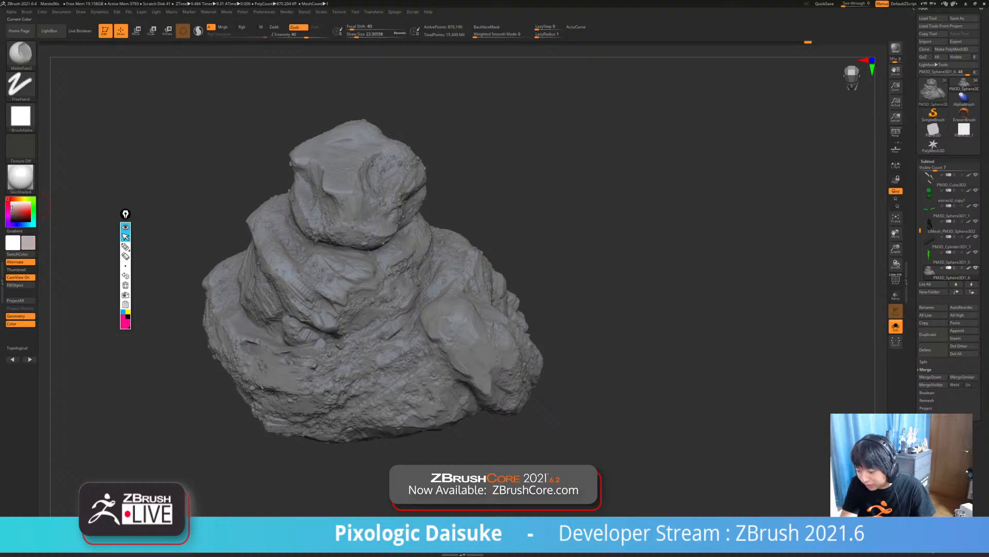
- Set up the Standard brush with Alpha 08 for colour painting only, turning Zadd off and Rgb on
click(21, 51)
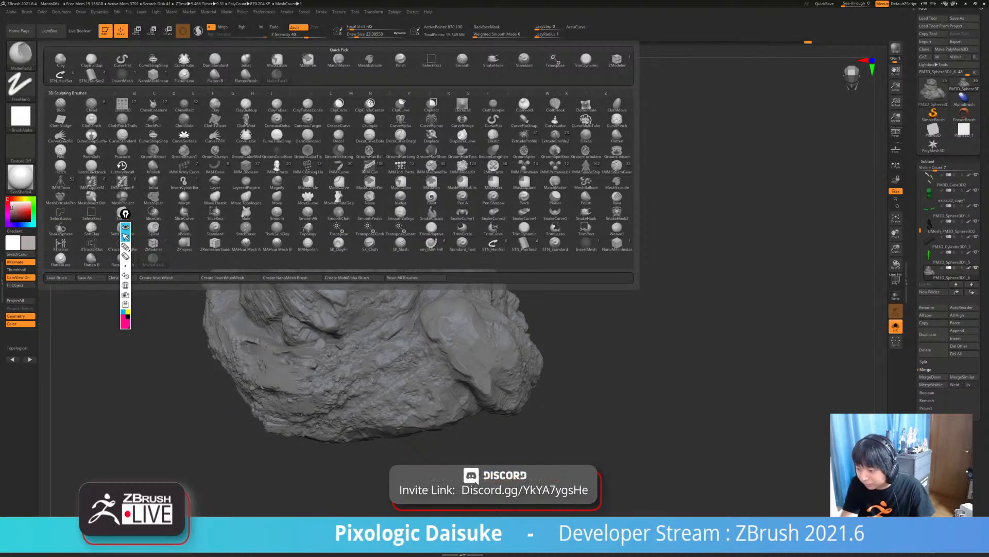
key(s)
key(t)
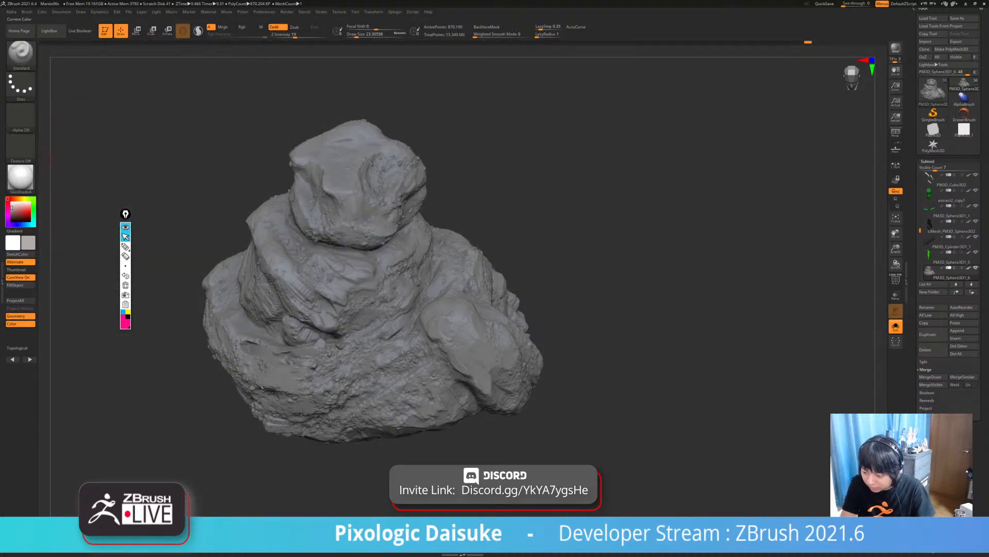
click(20, 117)
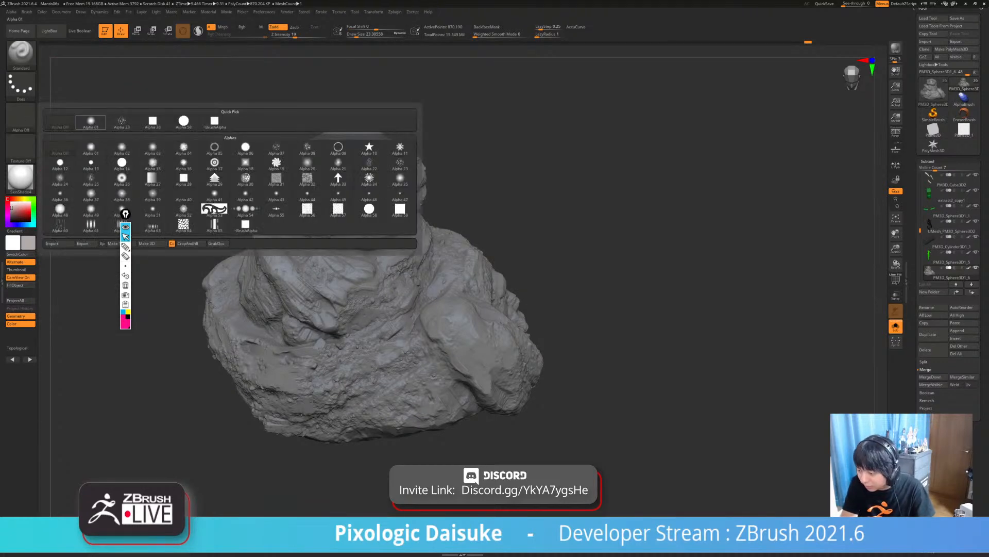
click(308, 148)
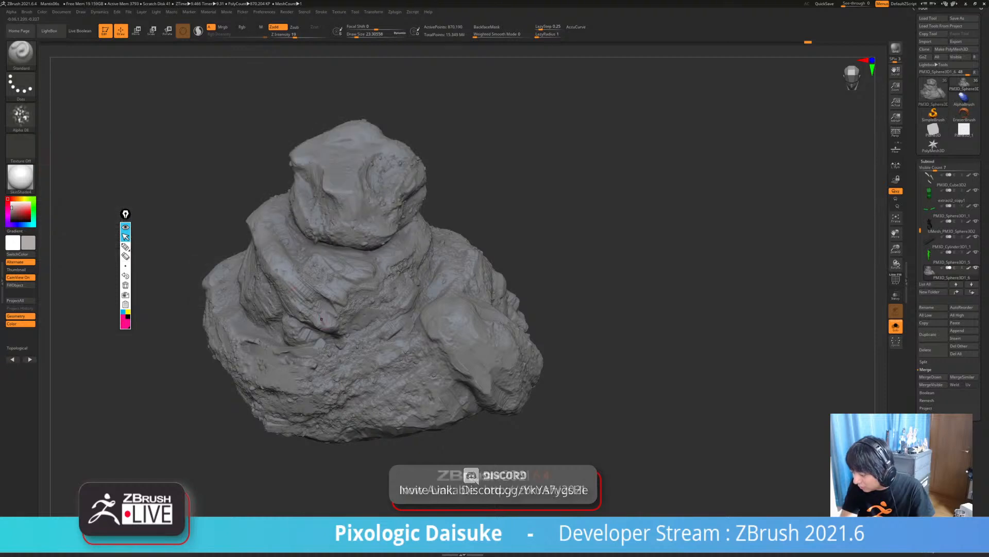
alt+right_drag(266, 272, 260, 269)
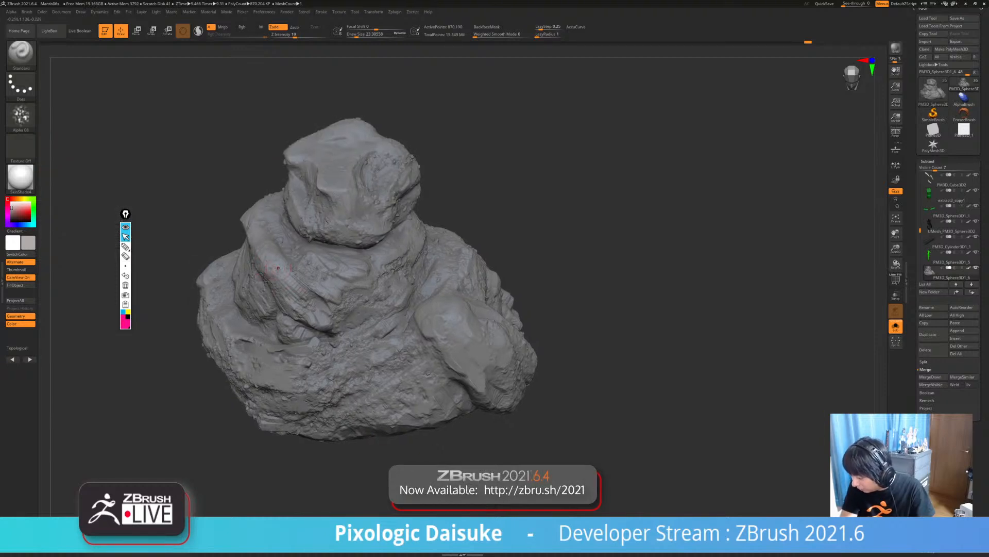
click(274, 27)
click(242, 27)
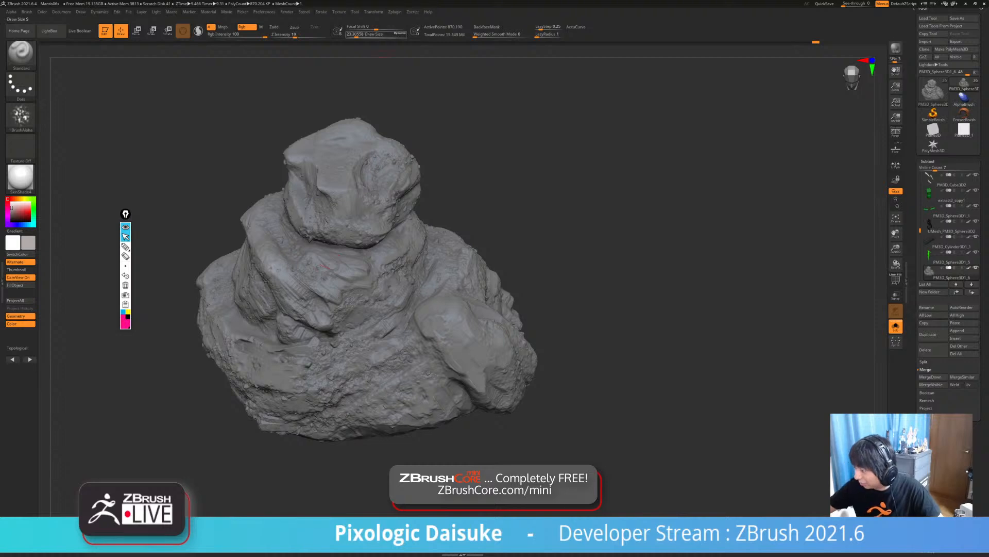
- Try dabbing speckled colour on the rock at draw sizes of about 16, 35 and 18
click(354, 35)
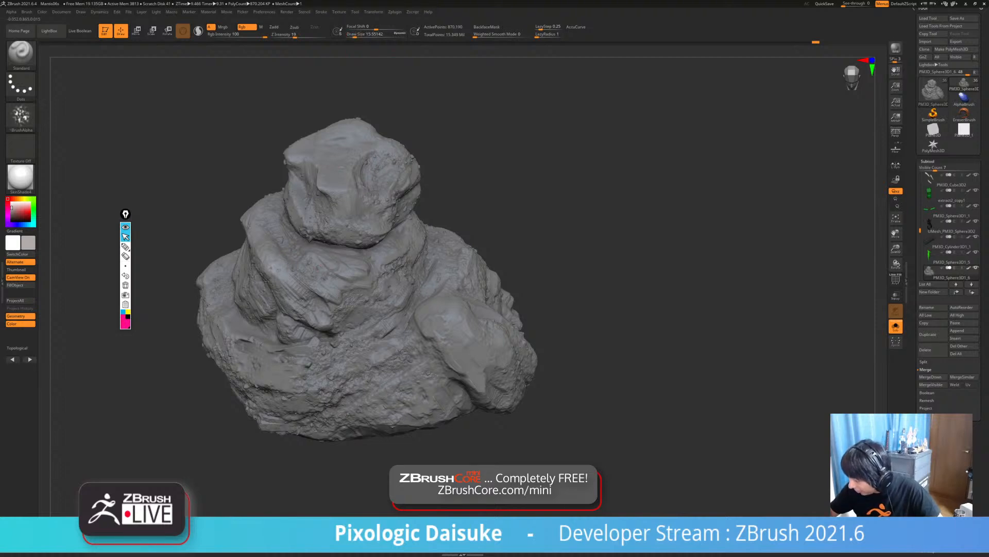
right_drag(337, 198, 322, 167)
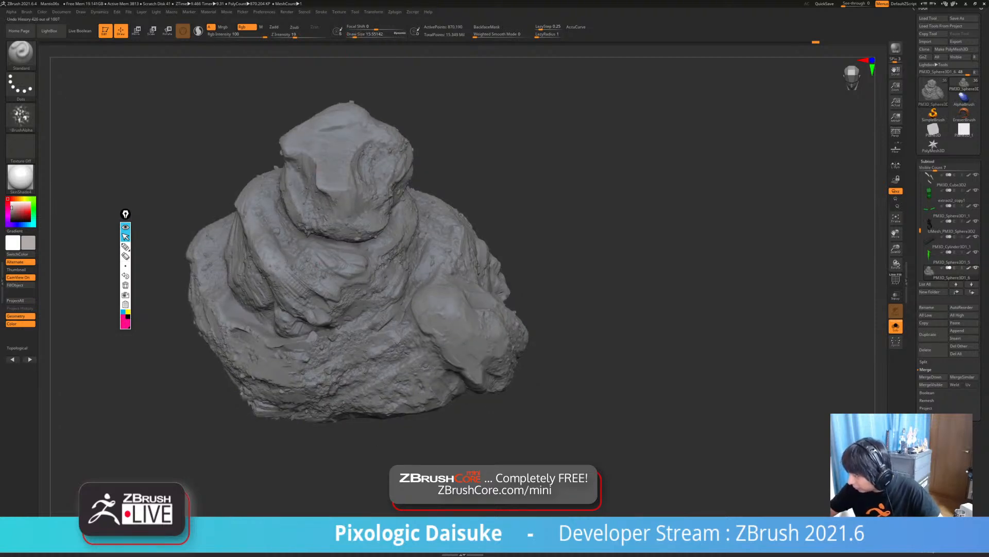
click(359, 34)
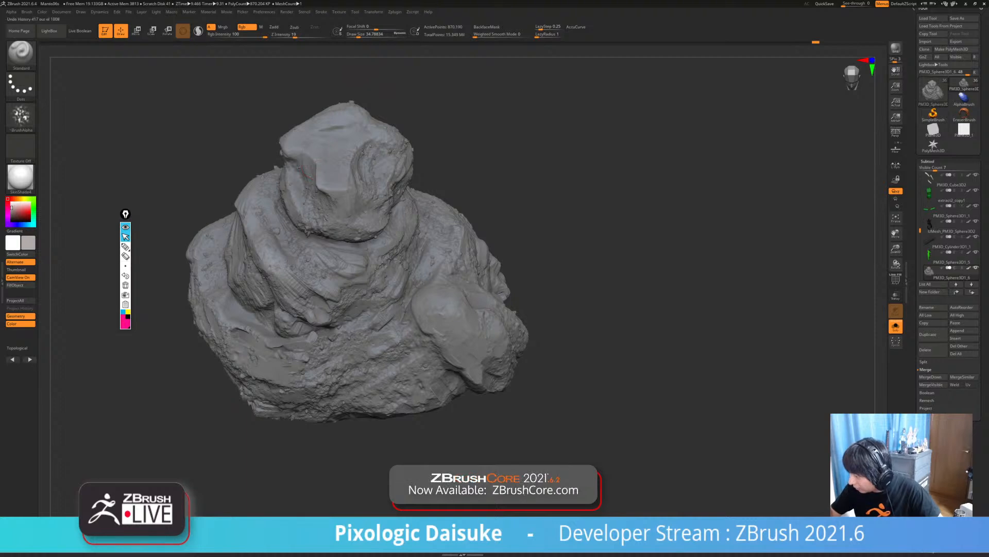
click(356, 35)
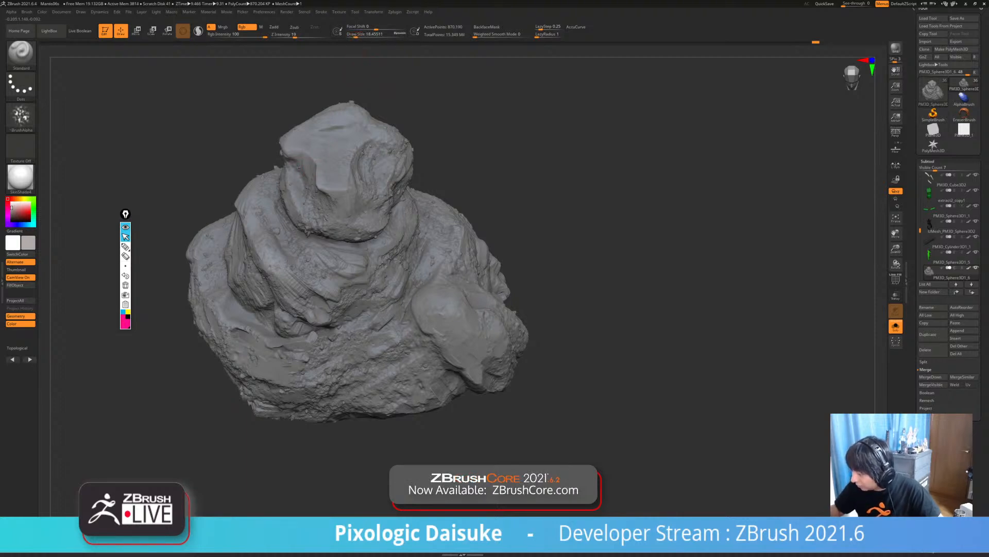
alt+right_drag(357, 231, 371, 265)
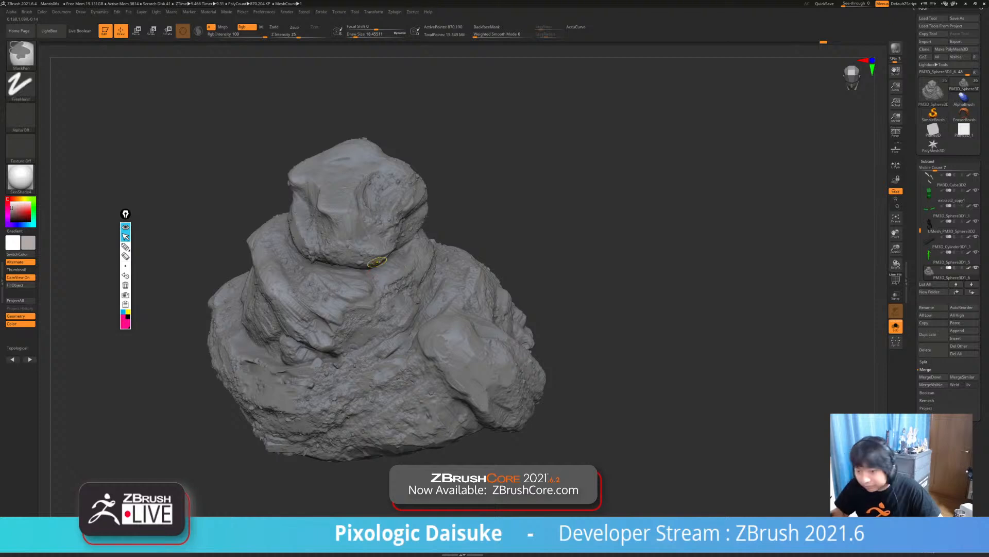
mouse_move(381, 261)
alt+right_down()
mouse_move(361, 251)
mouse_move(402, 292)
mouse_move(369, 283)
alt+right_up()
- Set the brush's draw size to 28.75 for painting speckled colour on the rock
click(365, 35)
click(362, 35)
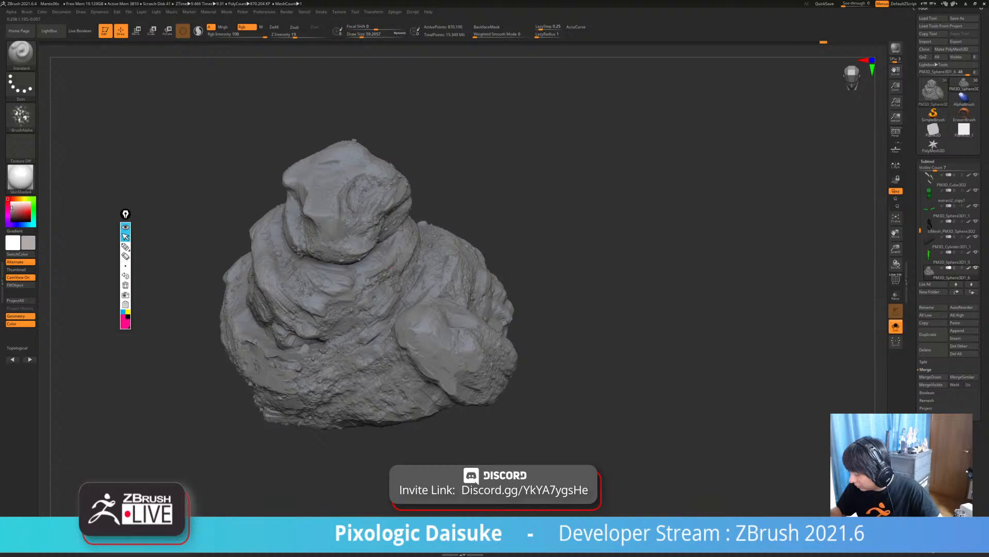
mouse_move(390, 268)
right_down()
mouse_move(394, 284)
mouse_move(367, 302)
right_up()
click(356, 35)
right_drag(359, 313, 365, 336)
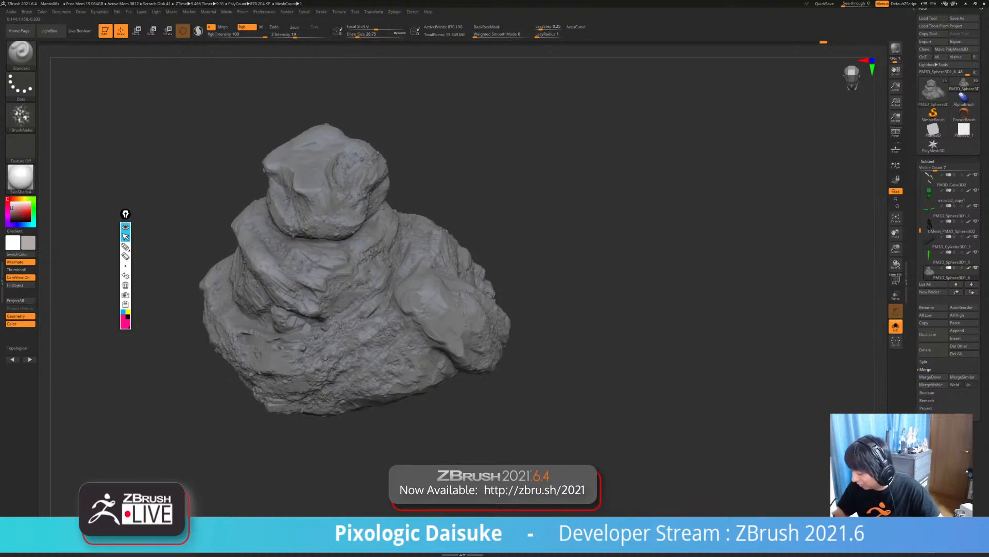
- Paint speckled colour patches over the ledges and front faces of the rock's lower tiers
mouse_move(337, 381)
right_down()
mouse_move(356, 326)
mouse_move(327, 366)
mouse_move(345, 372)
mouse_move(362, 350)
mouse_move(338, 365)
mouse_move(335, 383)
right_up()
mouse_move(335, 382)
right_down()
mouse_move(322, 391)
mouse_move(340, 374)
mouse_move(348, 425)
mouse_move(361, 388)
right_up()
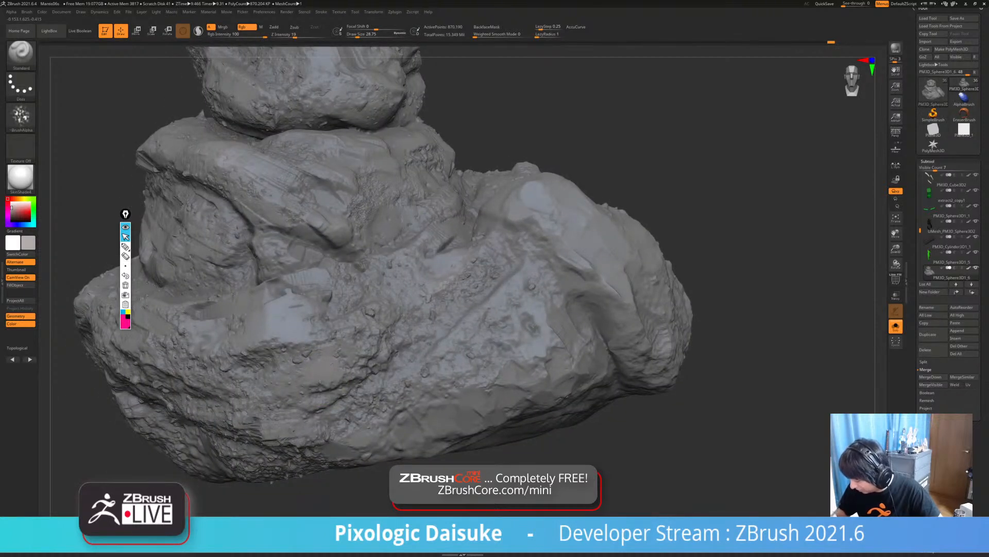
mouse_move(330, 365)
ctrl+right_down()
mouse_move(341, 334)
mouse_move(386, 310)
mouse_move(356, 330)
ctrl+right_up()
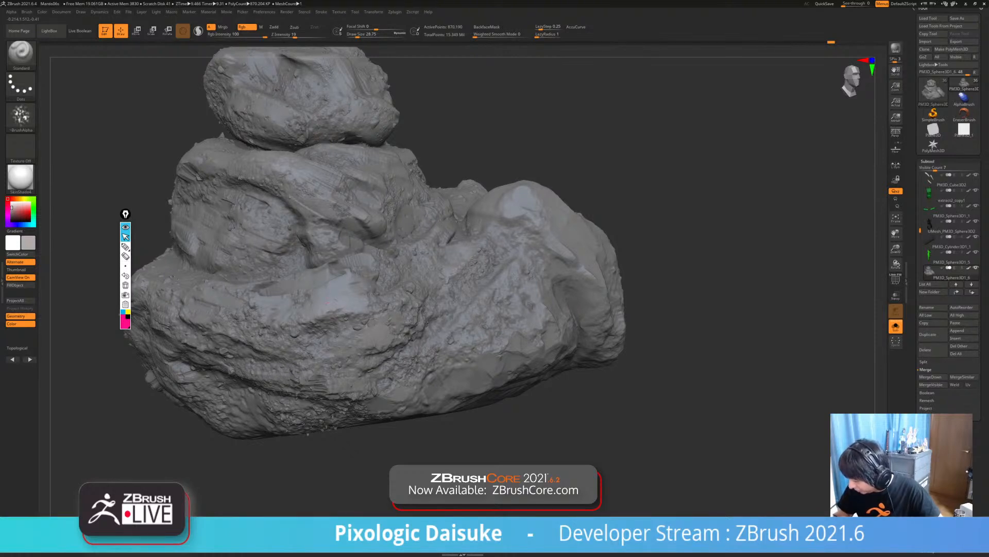
right_drag(328, 302, 303, 298)
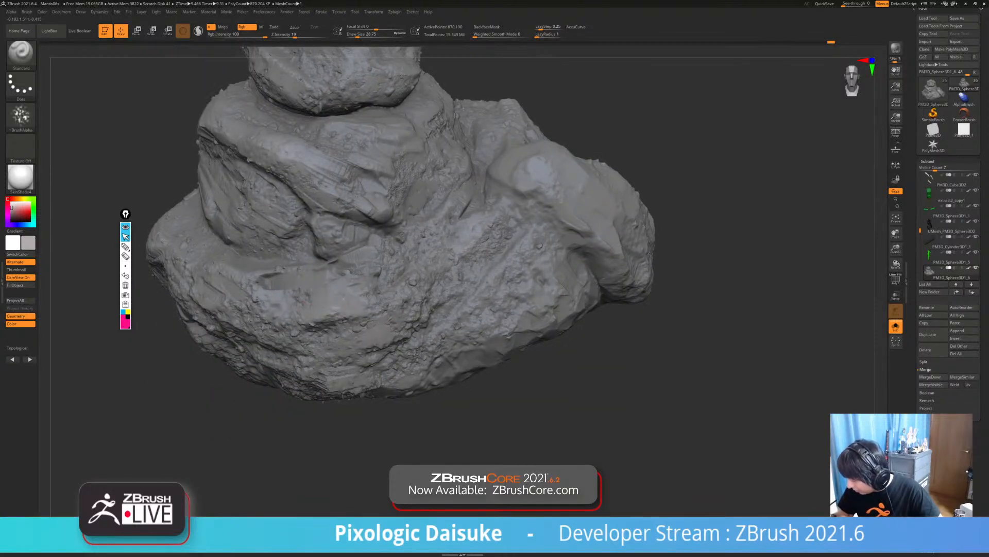
alt+right_drag(339, 339, 356, 361)
right_drag(356, 361, 340, 355)
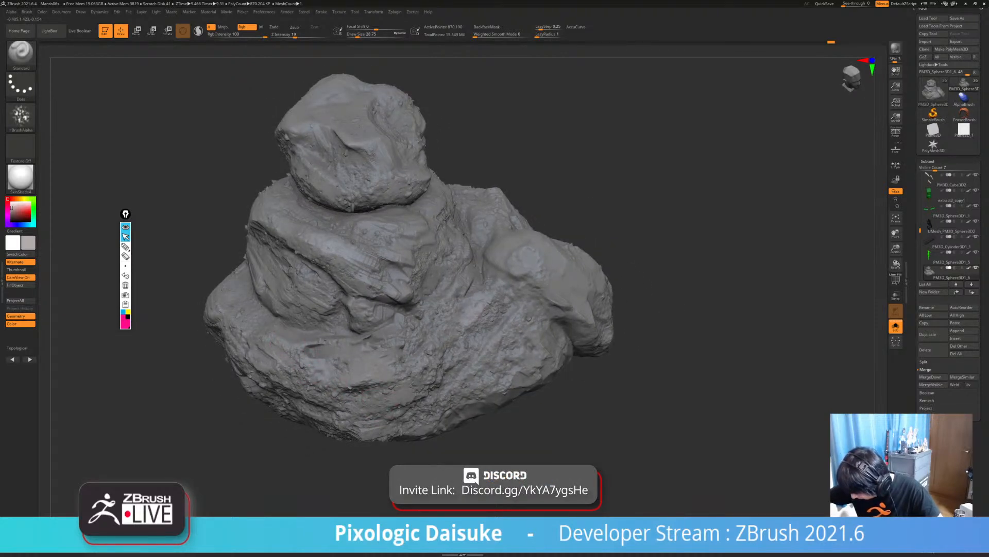
ctrl+right_drag(420, 395, 420, 356)
right_drag(525, 335, 475, 314)
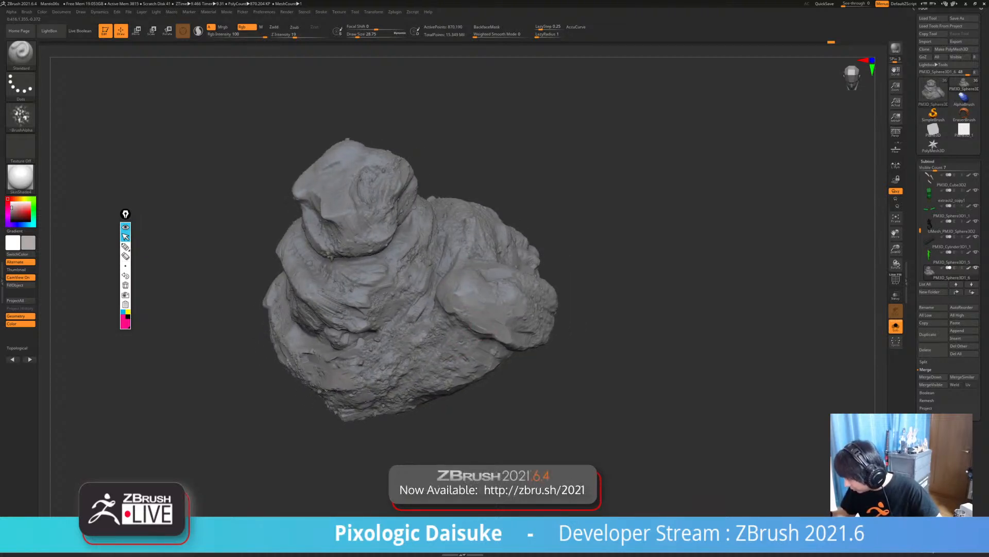
- Paint speckled colour patches onto the protruding side boulder and check the rock from several angles
mouse_move(509, 338)
ctrl+right_down()
mouse_move(500, 388)
mouse_move(482, 304)
ctrl+right_up()
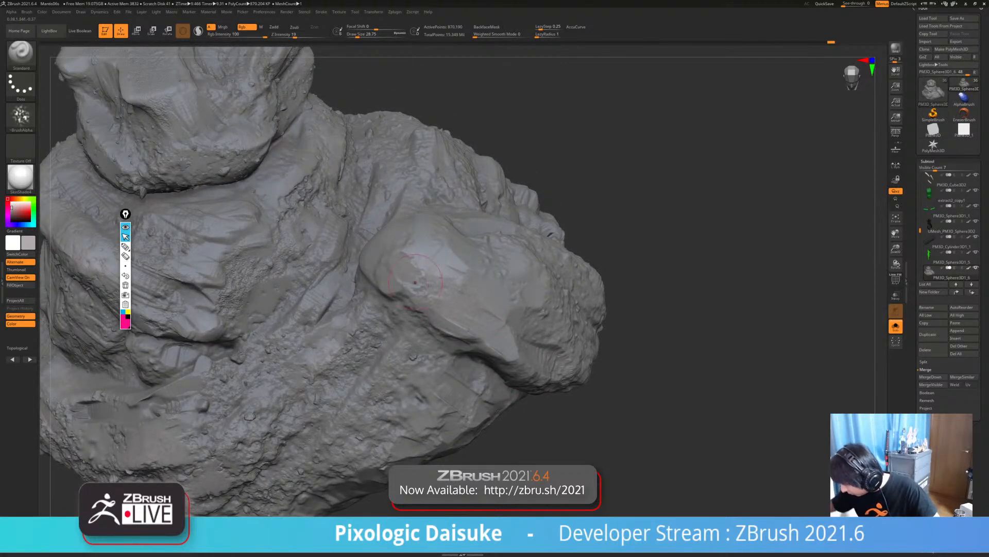
ctrl+right_drag(502, 350, 498, 389)
mouse_move(497, 350)
alt+right_down()
mouse_move(499, 382)
mouse_move(480, 345)
alt+right_up()
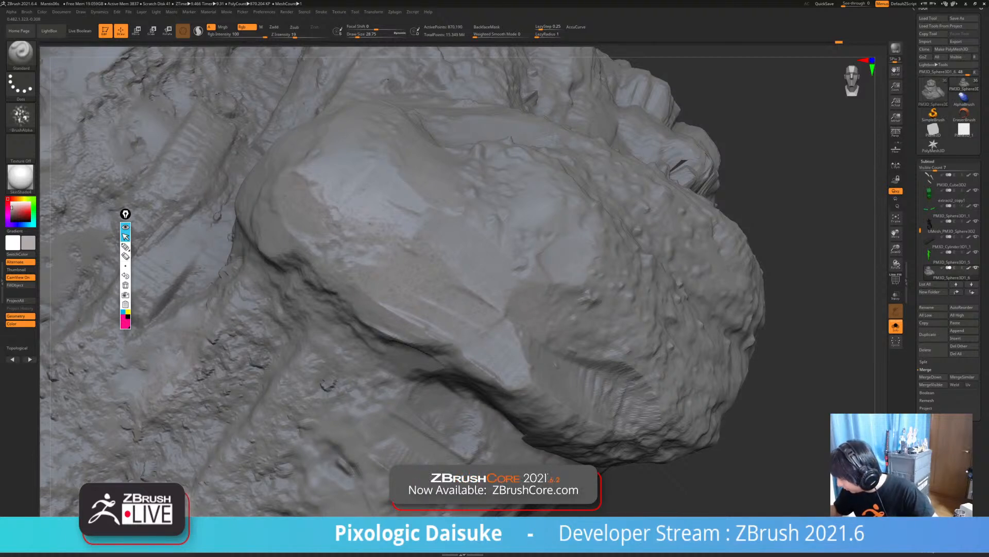
mouse_move(494, 340)
ctrl+right_down()
mouse_move(489, 247)
mouse_move(450, 293)
mouse_move(448, 247)
mouse_move(464, 288)
ctrl+right_up()
right_drag(288, 288, 358, 341)
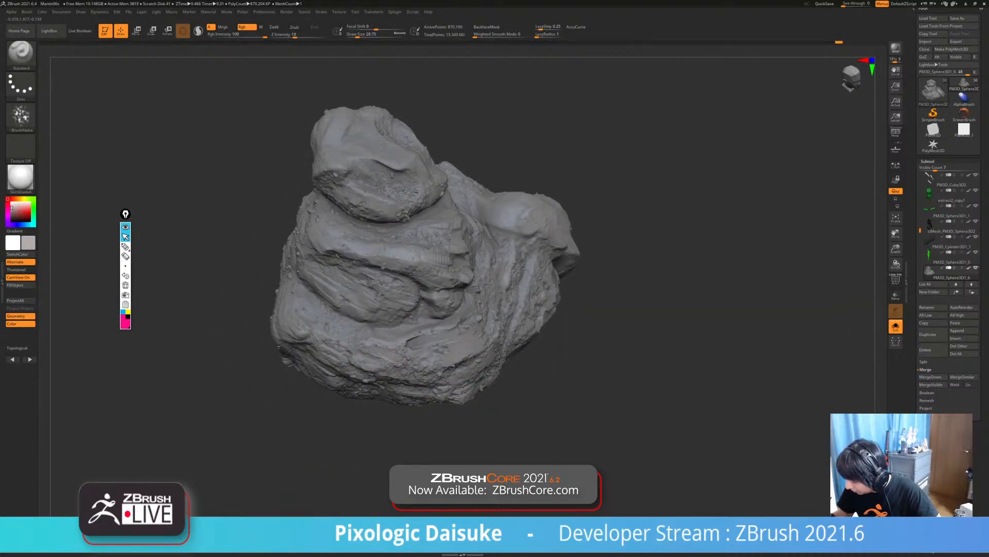
mouse_move(405, 361)
alt+right_down()
mouse_move(360, 419)
mouse_move(348, 396)
alt+right_up()
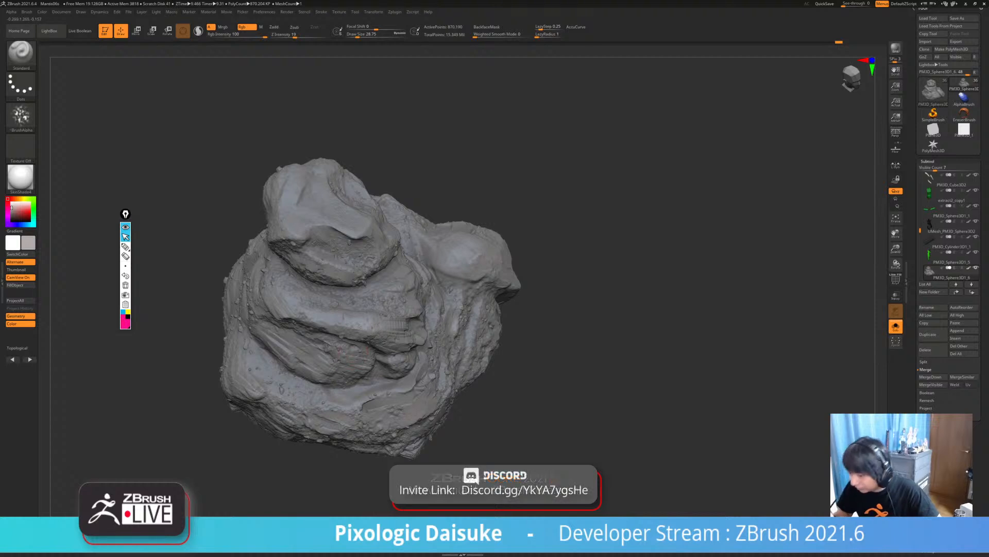
- Open the NoisePlug pattern settings for the Standard brush's surface noise
mouse_move(353, 350)
right_down()
mouse_move(355, 309)
mouse_move(392, 310)
right_up()
click(27, 12)
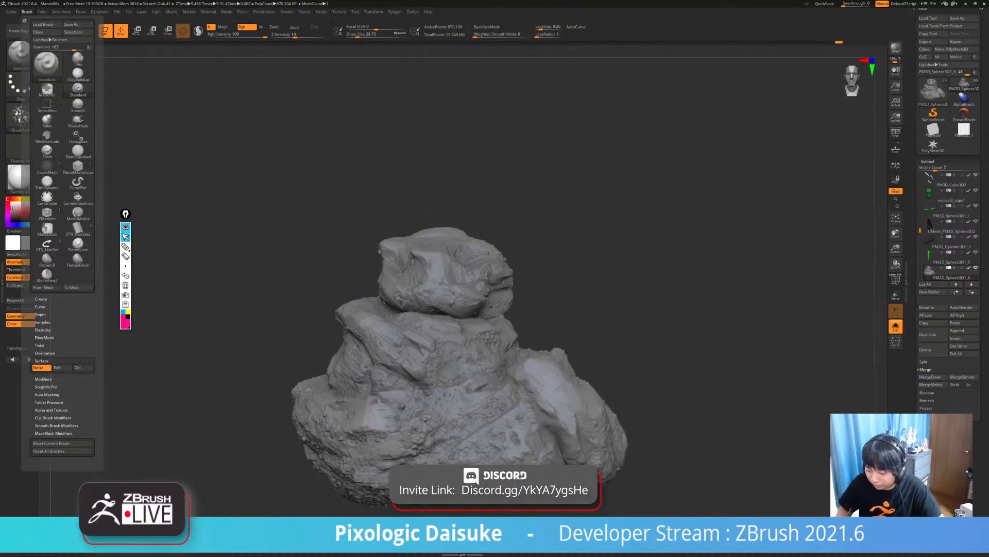
click(57, 368)
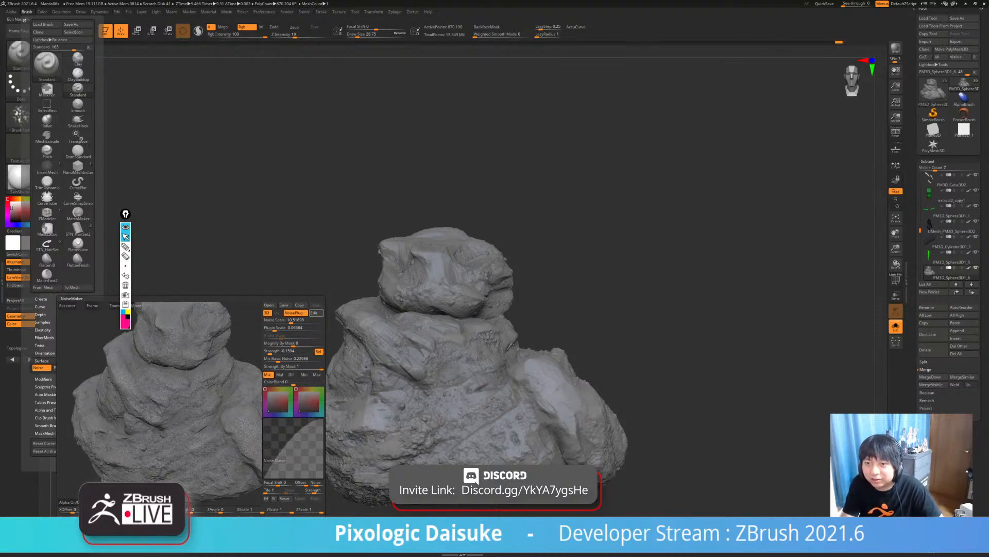
click(314, 312)
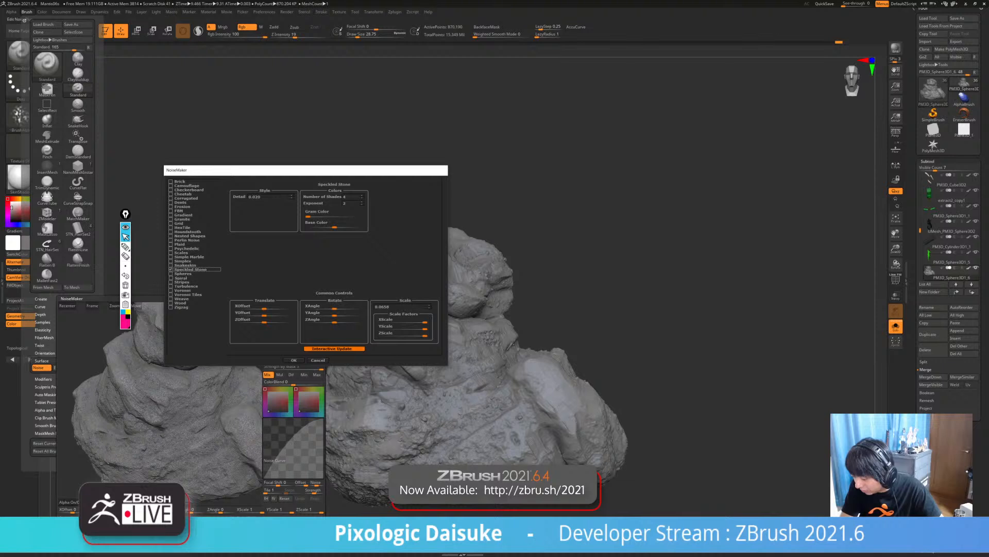
- Preview the Spiral, Stripes, Turbulence and Voronoi noise patterns on the rock
click(181, 278)
click(182, 282)
click(186, 286)
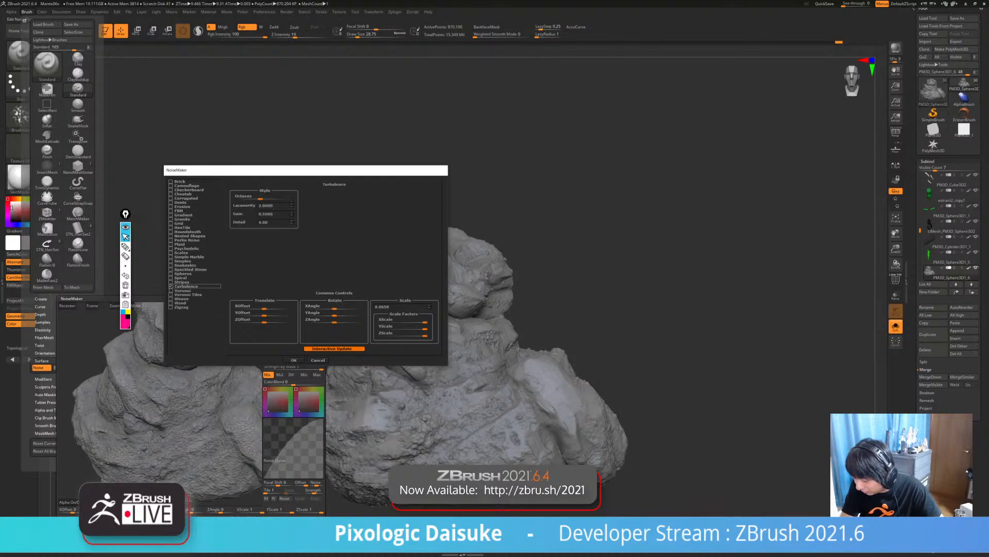
click(183, 291)
click(186, 286)
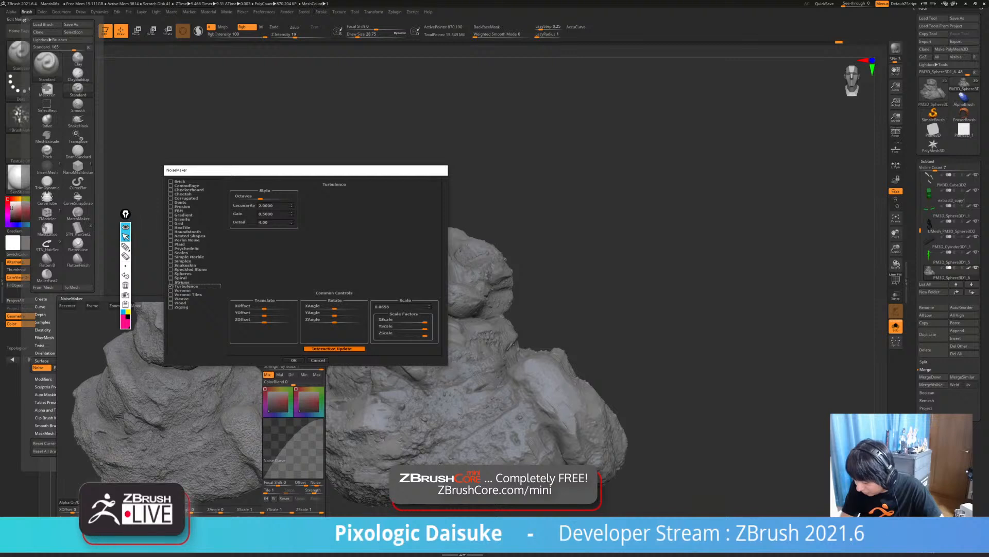
click(182, 282)
click(186, 286)
- Preview the Voronoi, Voronoi Tiles and Weave noise patterns on the rock, and accept Wood as the brush's noise pattern
click(182, 291)
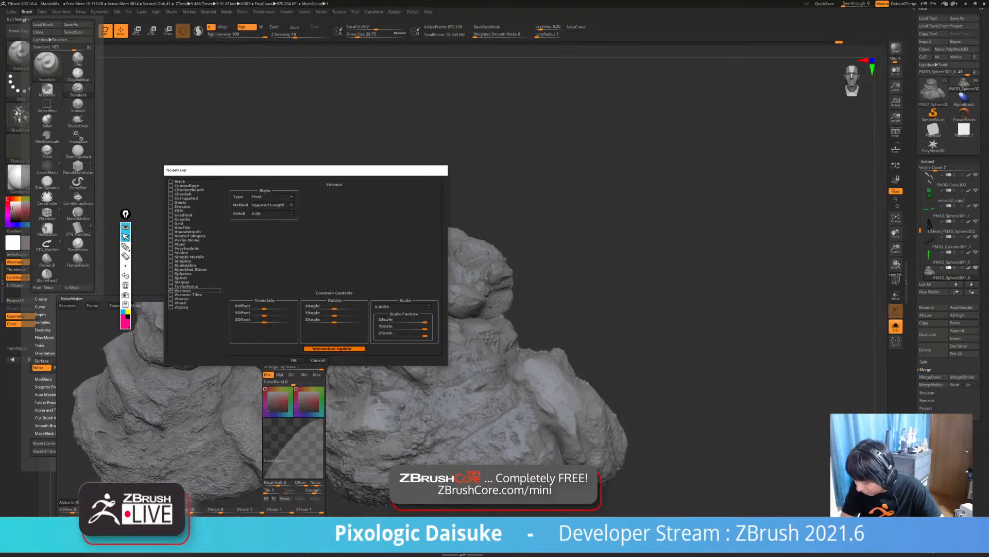
click(188, 294)
click(181, 299)
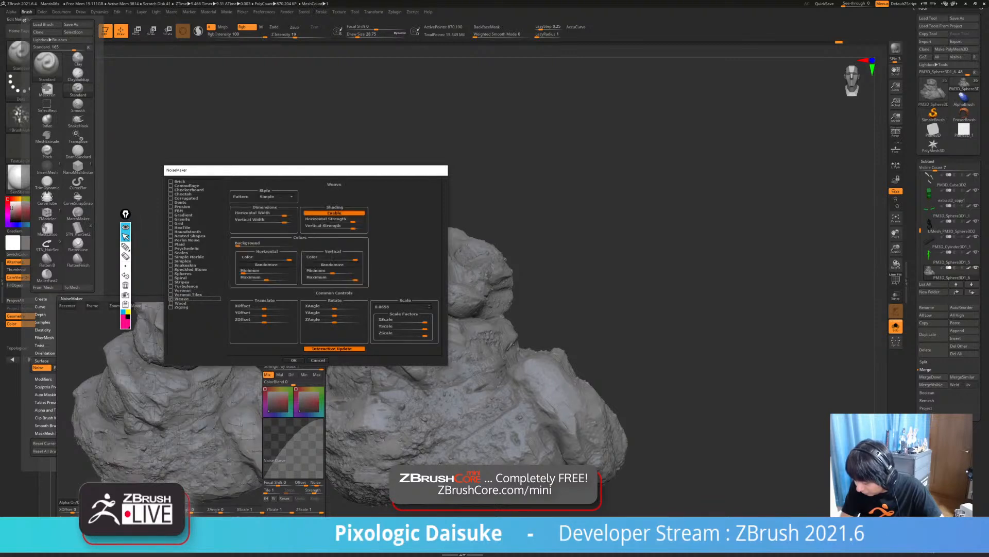
click(180, 303)
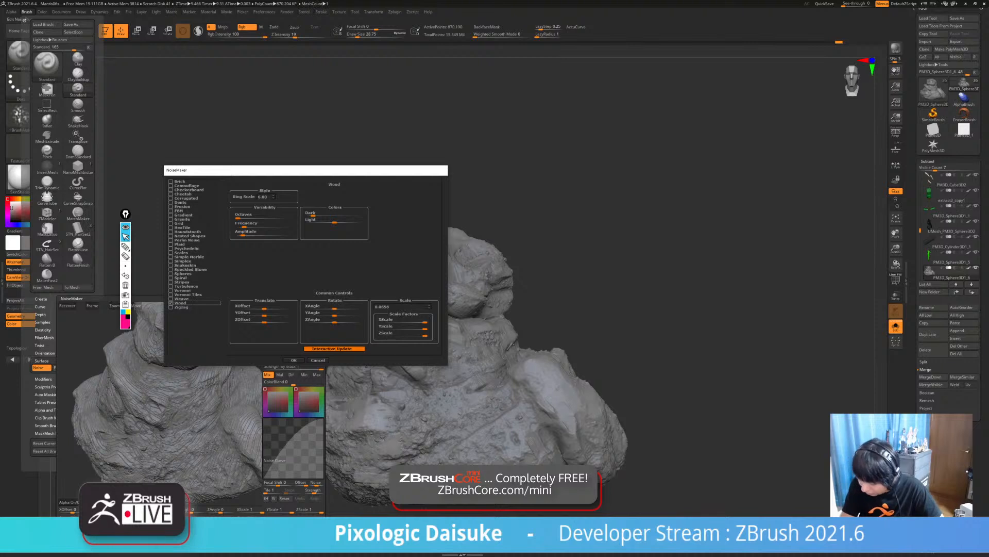
drag(313, 165, 437, 110)
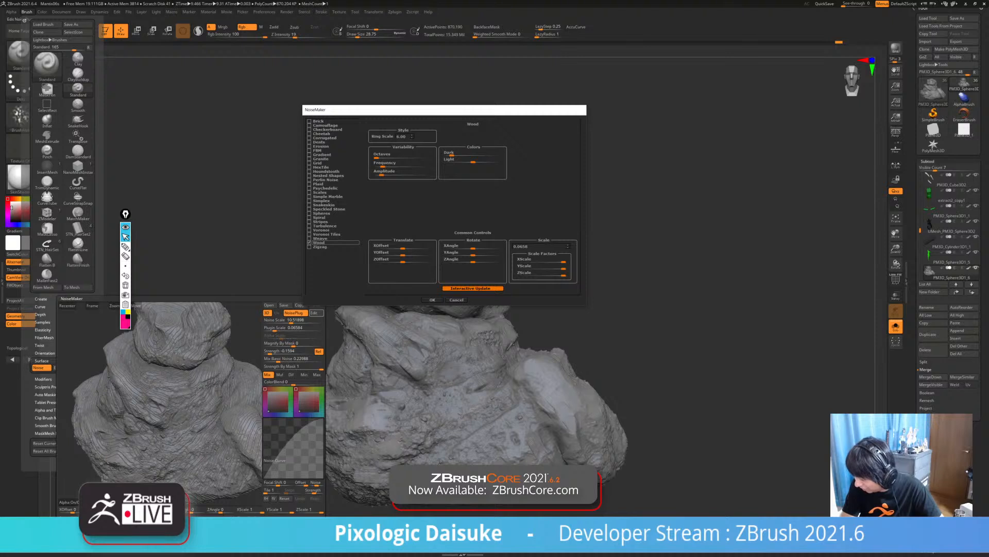
click(432, 300)
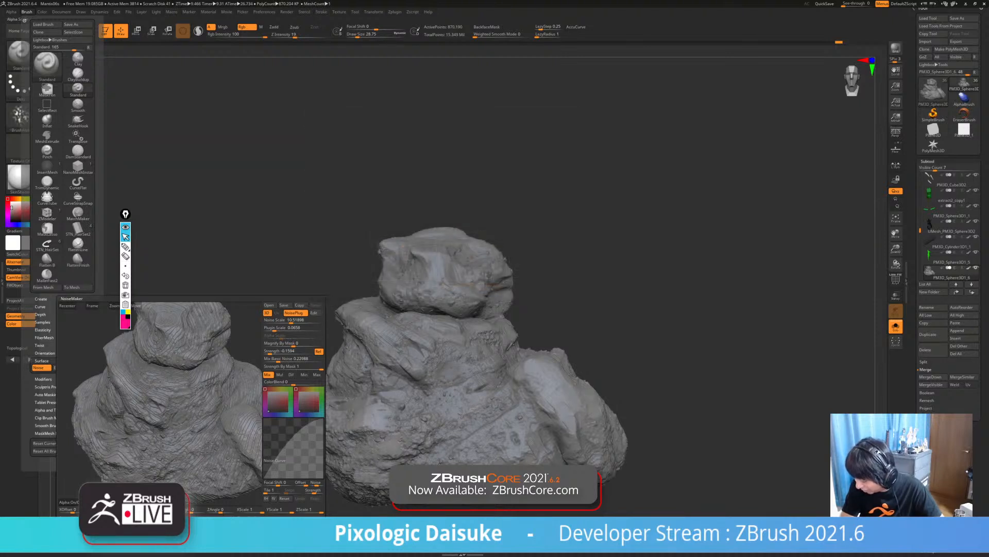
- Set the wood noise to Noise Scale 21.15743, Plugin Scale 0.0915 and ZAngle 91, and accept the surface noise
drag(291, 320, 275, 329)
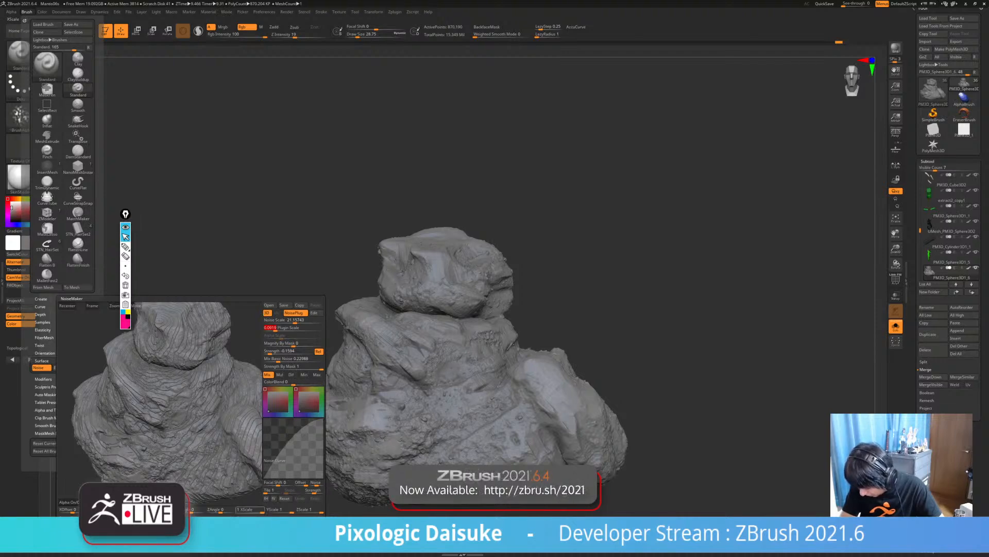
drag(221, 510, 227, 510)
click(227, 510)
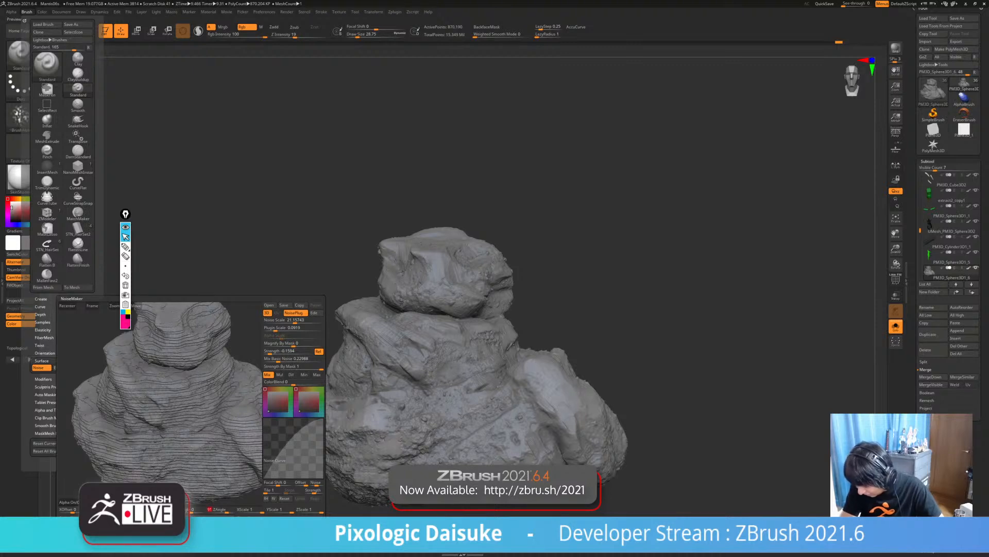
mouse_move(160, 413)
mouse_down()
mouse_move(178, 409)
mouse_move(154, 417)
mouse_move(167, 417)
mouse_up()
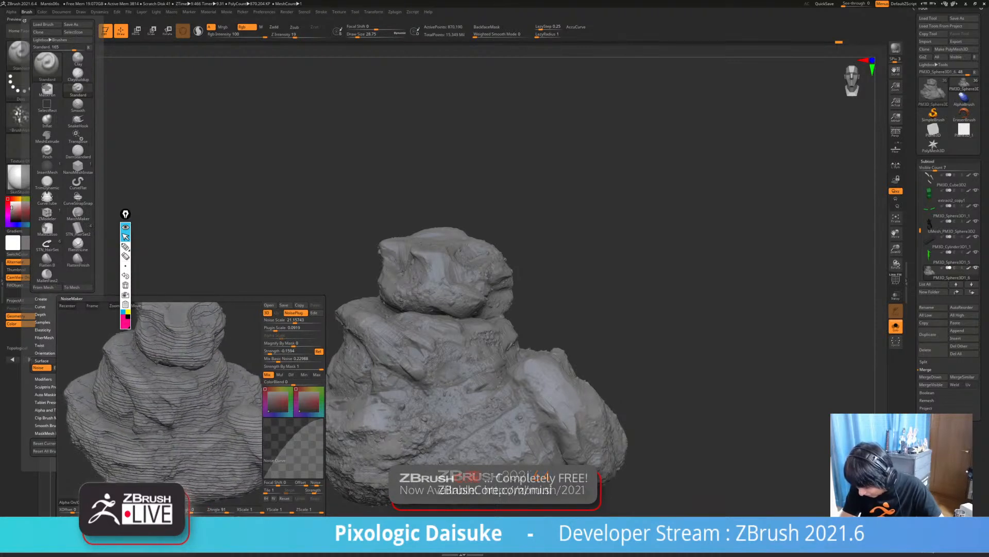
click(155, 522)
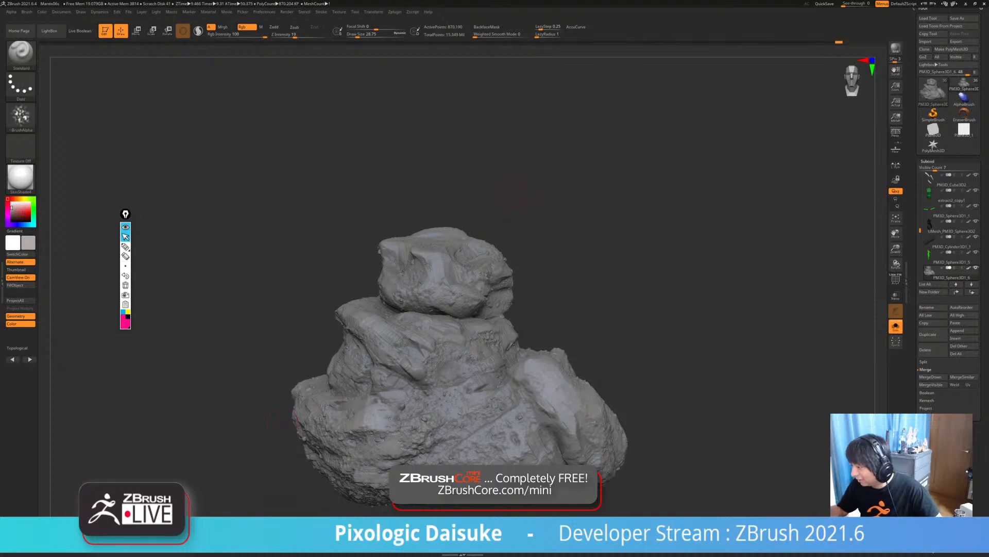
- Enlarge the Standard brush to a draw size of about 80 and switch it from Rgb painting to Zadd sculpting
alt+drag(510, 194, 453, 170)
click(364, 35)
drag(372, 173, 376, 240)
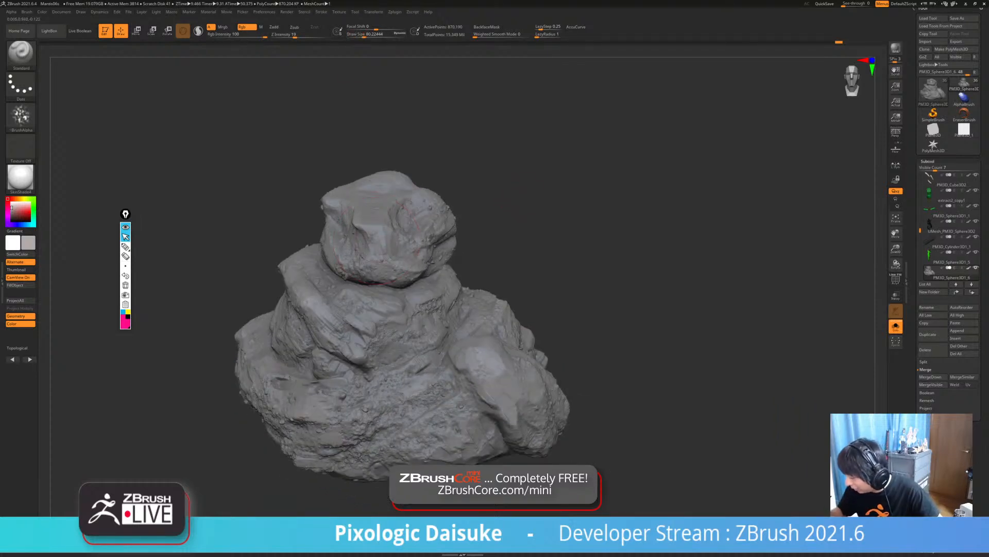
click(246, 27)
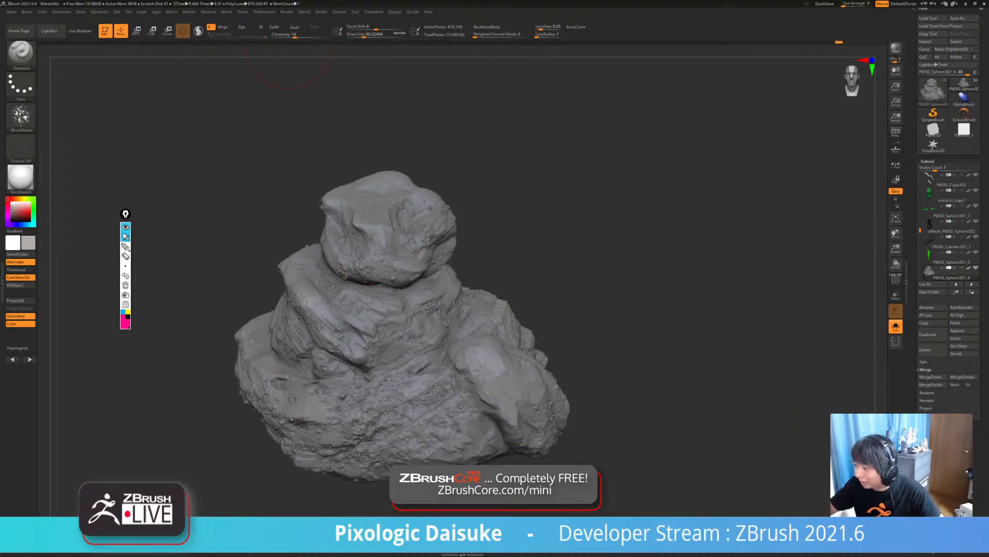
click(277, 27)
- Sculpt layered wood-noise strata into the top boulder and the middle tier's front, reducing the draw size to about 49
ctrl+right_drag(378, 161, 380, 266)
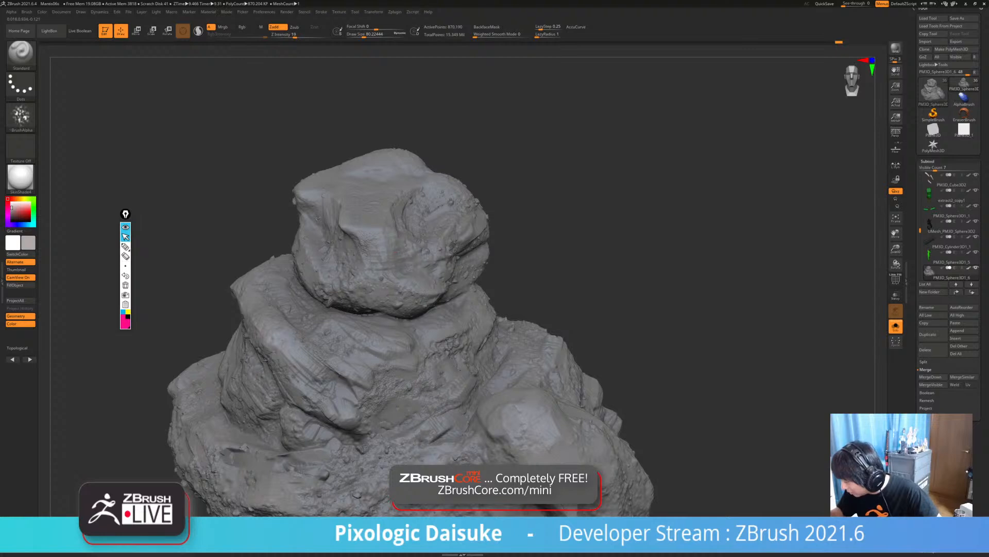
mouse_move(412, 160)
alt+right_down()
mouse_move(350, 141)
mouse_move(360, 154)
alt+right_up()
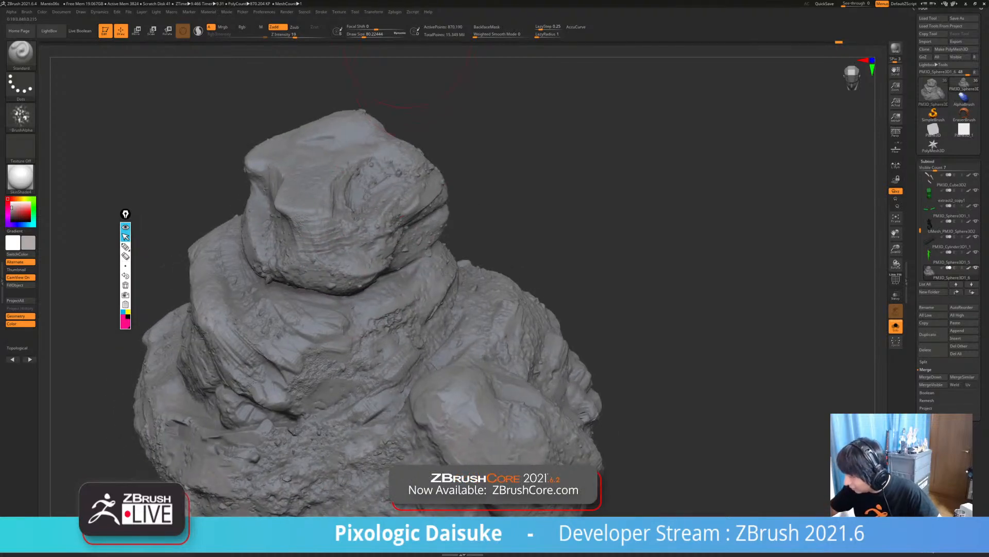
drag(366, 35, 360, 35)
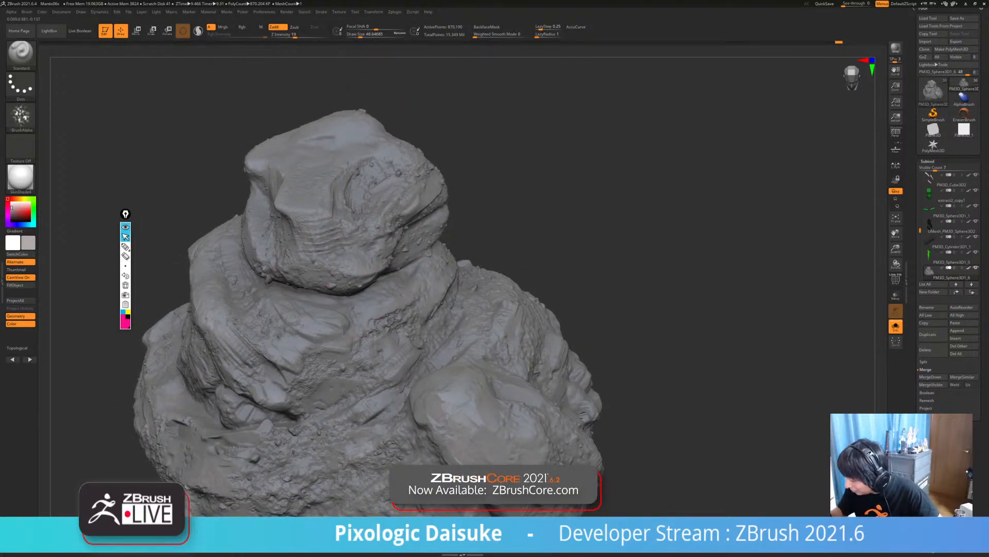
mouse_move(360, 257)
right_down()
mouse_move(381, 242)
mouse_move(361, 268)
mouse_move(340, 258)
mouse_move(350, 248)
right_up()
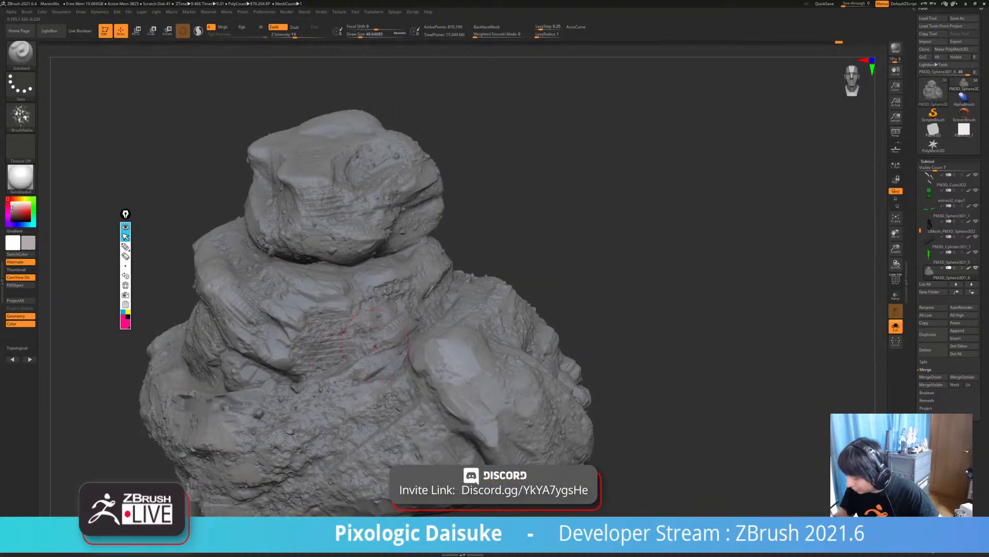
right_drag(330, 288, 292, 287)
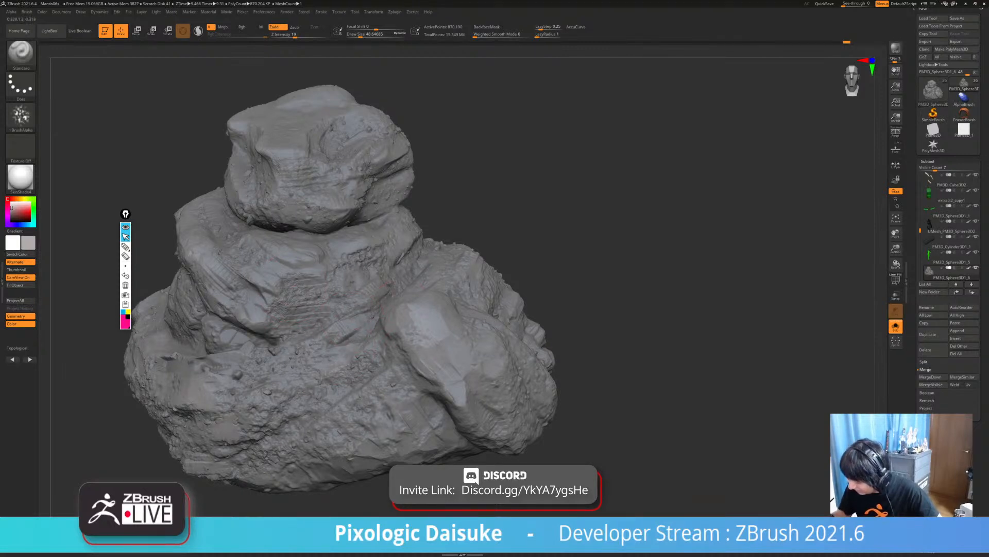
- Sculpt layered strata over the protruding side boulder and the lower rock faces beside it
mouse_move(354, 321)
right_down()
mouse_move(360, 341)
mouse_move(372, 304)
mouse_move(393, 339)
mouse_move(434, 348)
mouse_move(410, 315)
mouse_move(396, 335)
mouse_move(395, 322)
right_up()
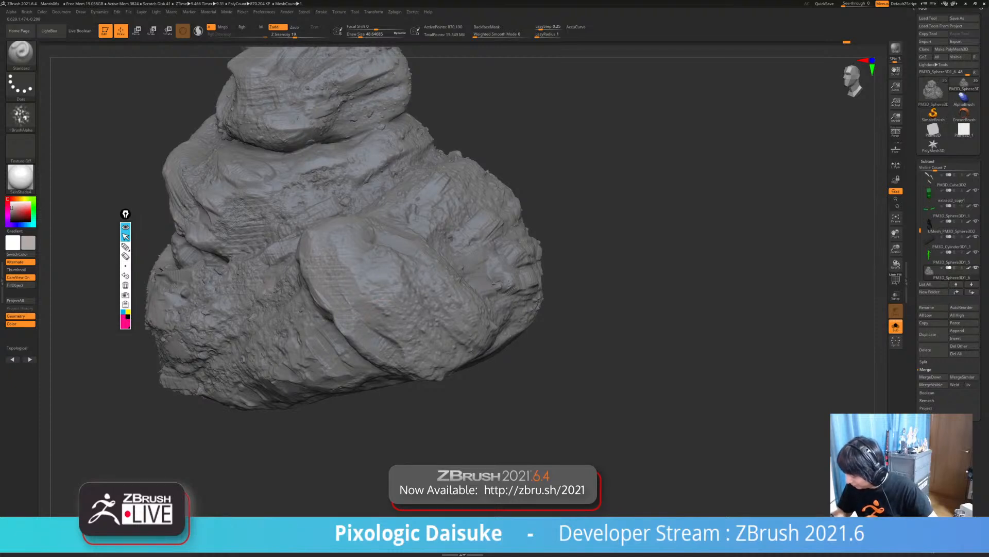
right_drag(395, 323, 380, 293)
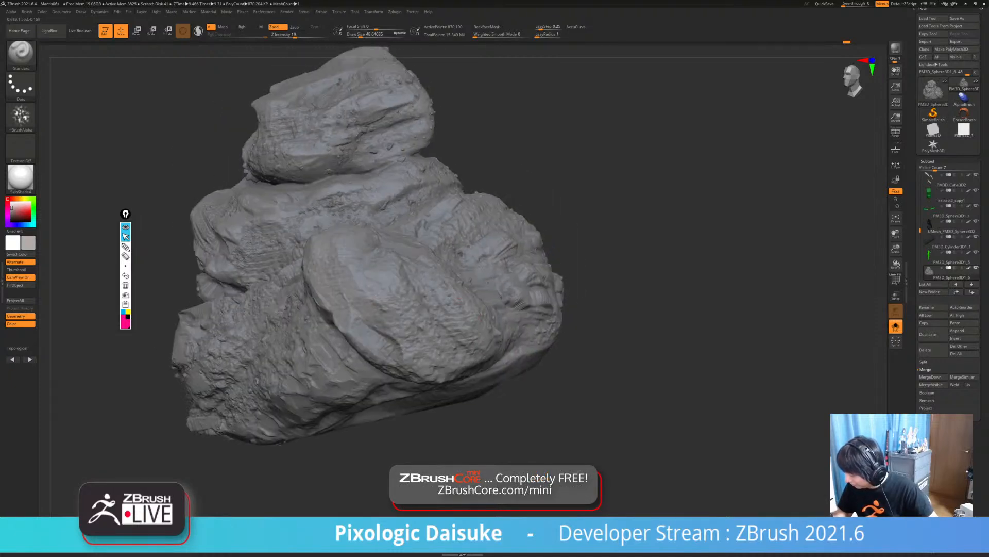
right_drag(474, 294, 351, 350)
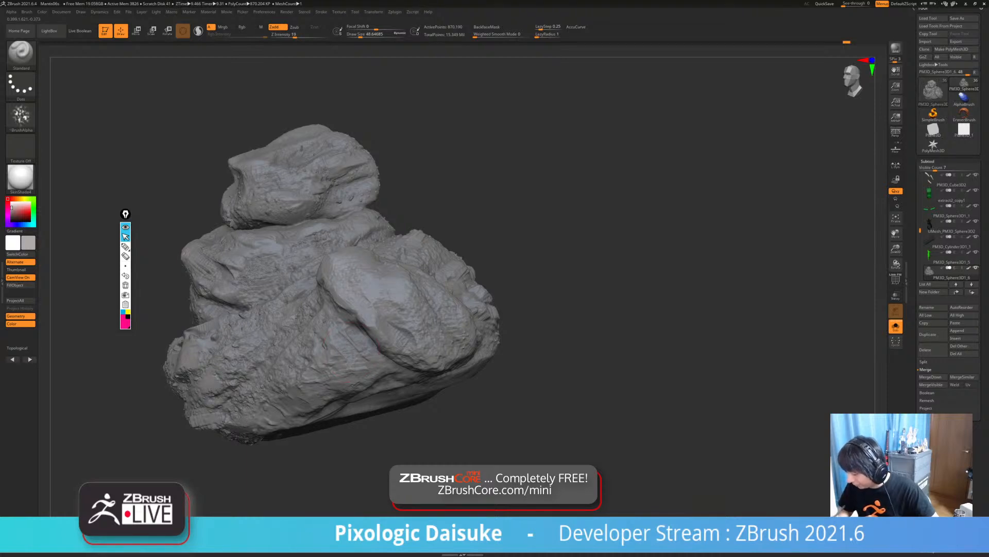
alt+right_drag(298, 411, 320, 398)
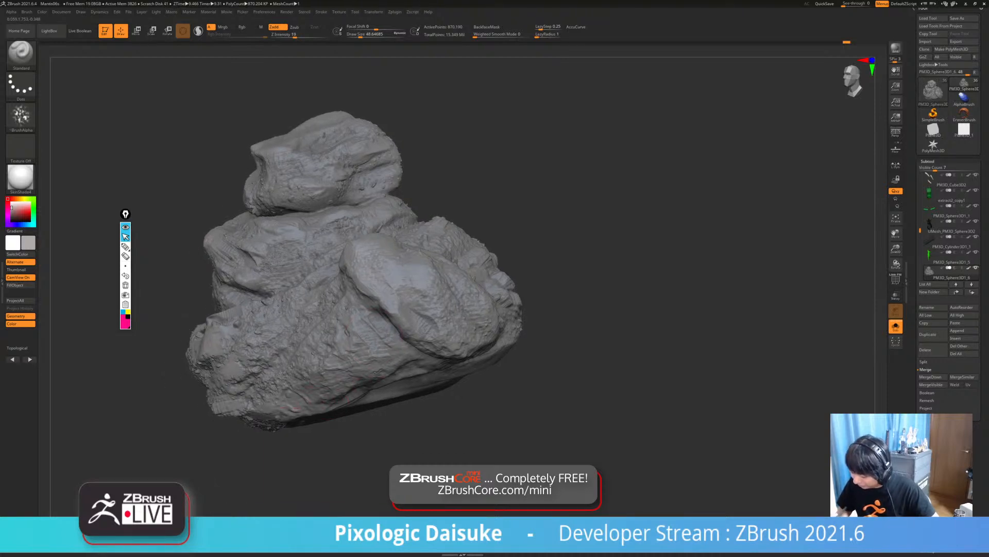
alt+right_drag(376, 330, 417, 316)
right_drag(234, 350, 270, 366)
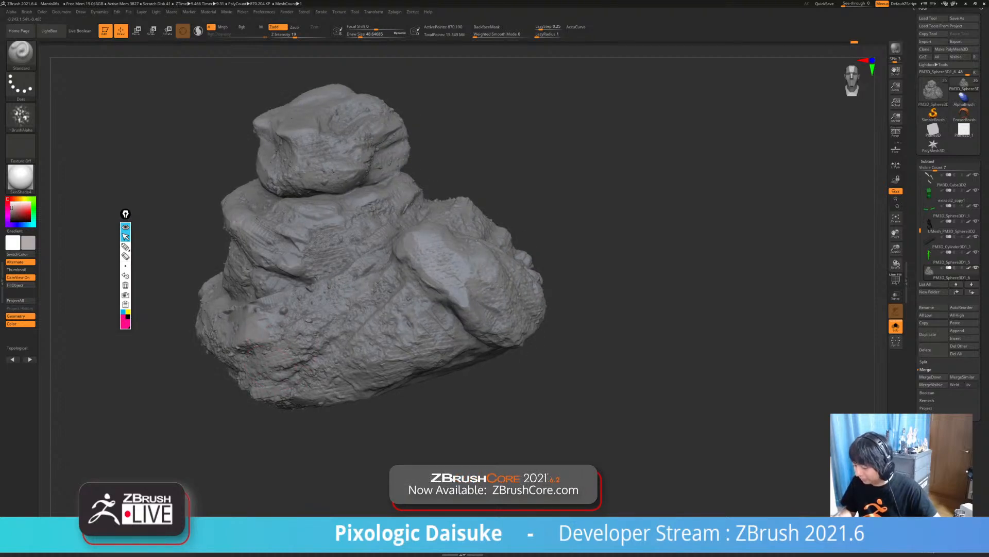
- Sculpt layered strata across the middle tier's recesses and the lower tier's front ledge
alt+right_drag(314, 320, 346, 348)
alt+right_drag(320, 315, 339, 305)
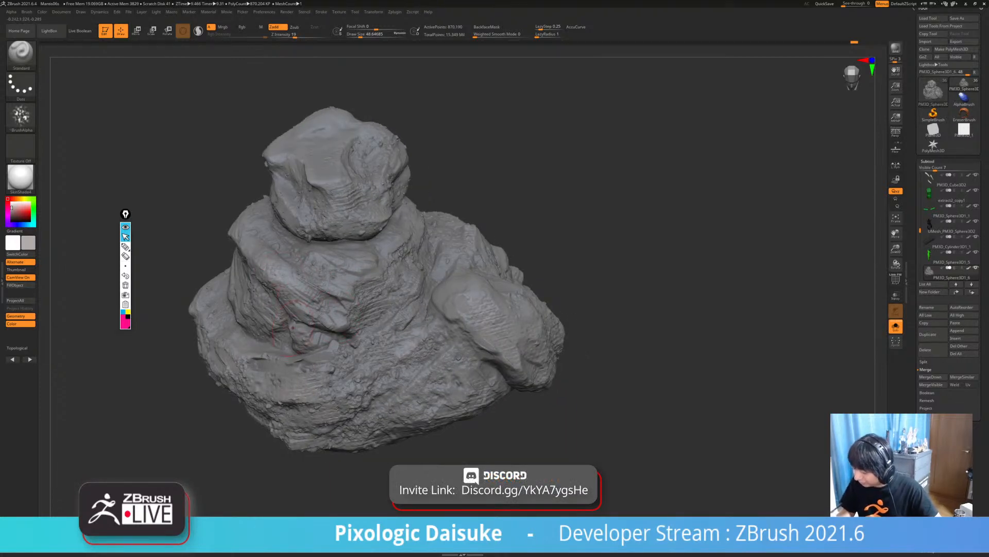
right_drag(293, 328, 337, 309)
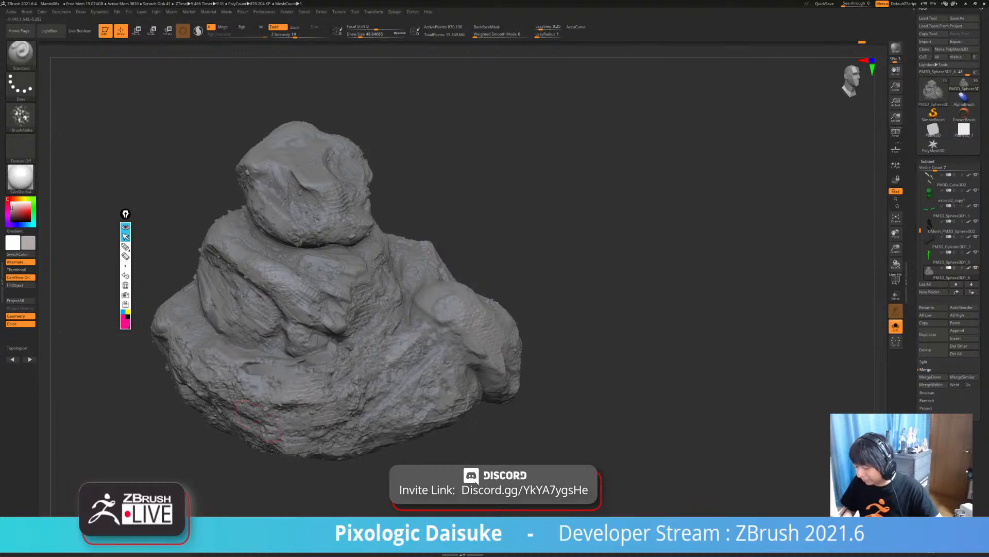
alt+right_drag(443, 310, 493, 297)
right_drag(492, 297, 493, 268)
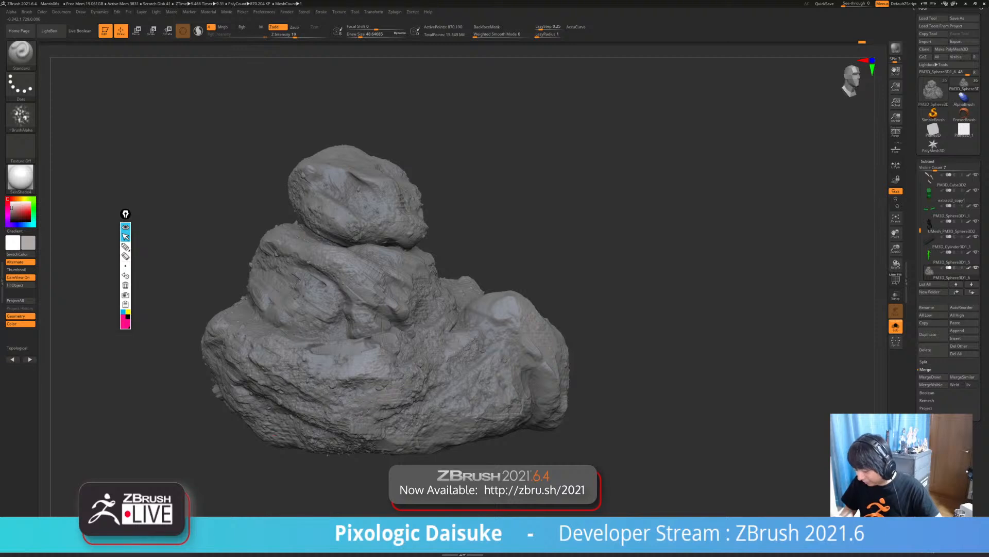
right_drag(253, 395, 262, 294)
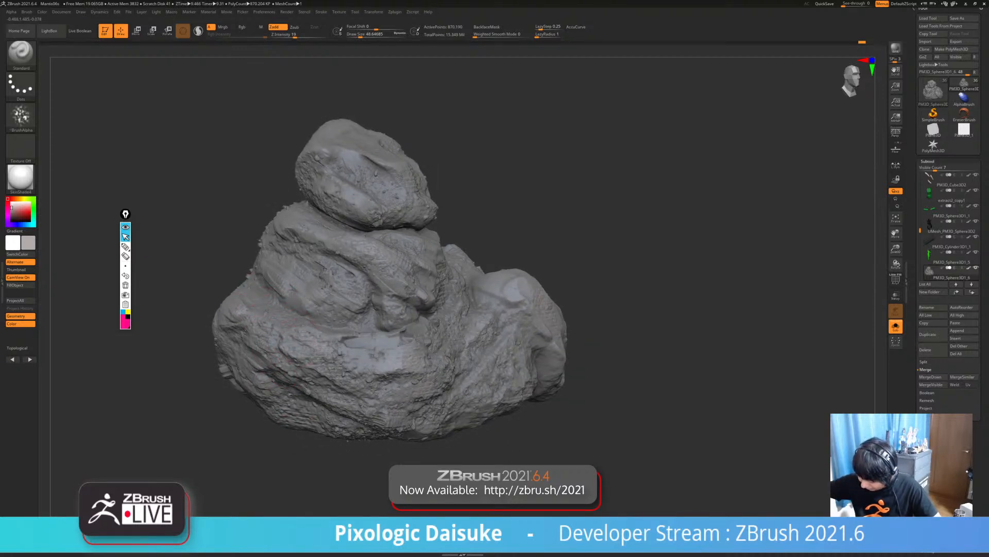
- Continue the layered strata around the far side and back of the rock's lower tiers
right_drag(260, 321, 322, 323)
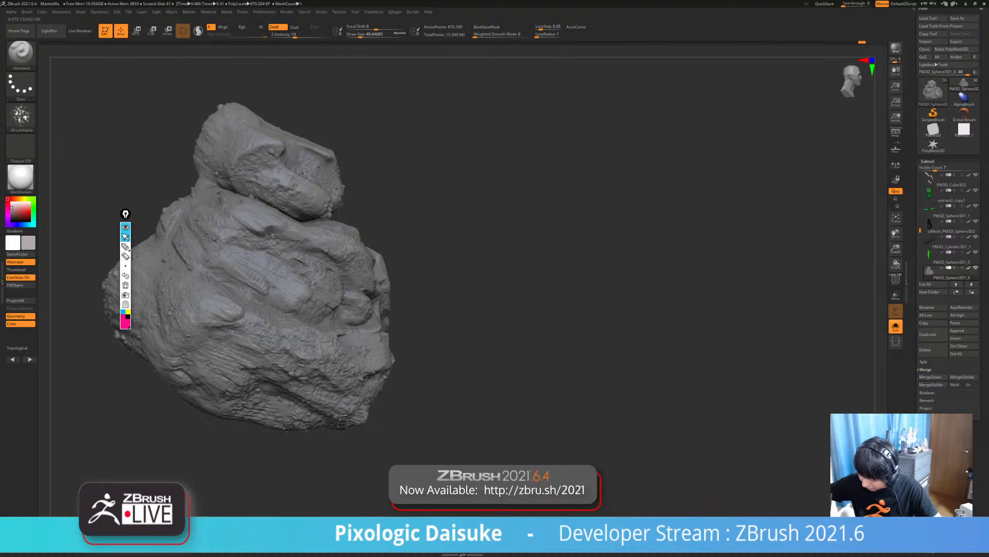
alt+right_drag(200, 370, 235, 400)
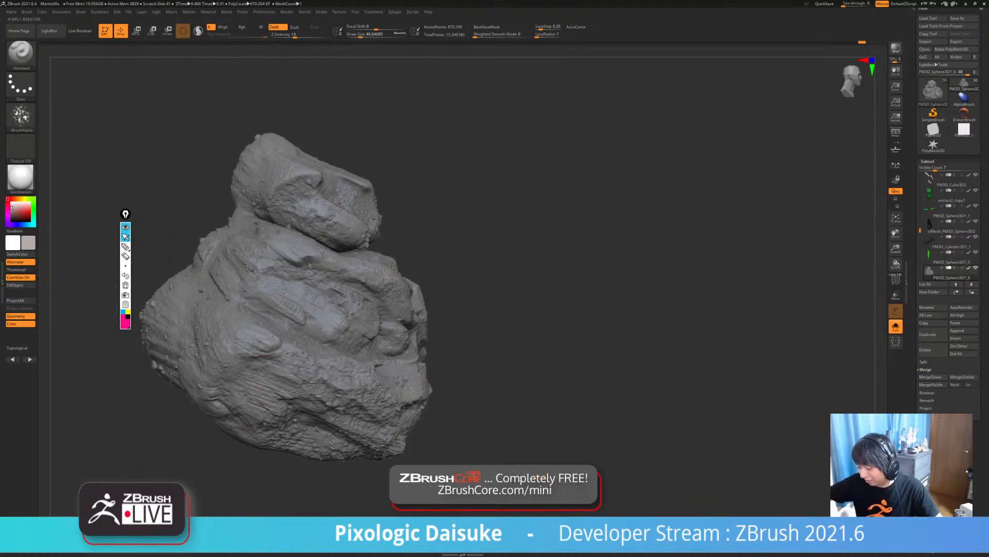
right_drag(277, 317, 252, 337)
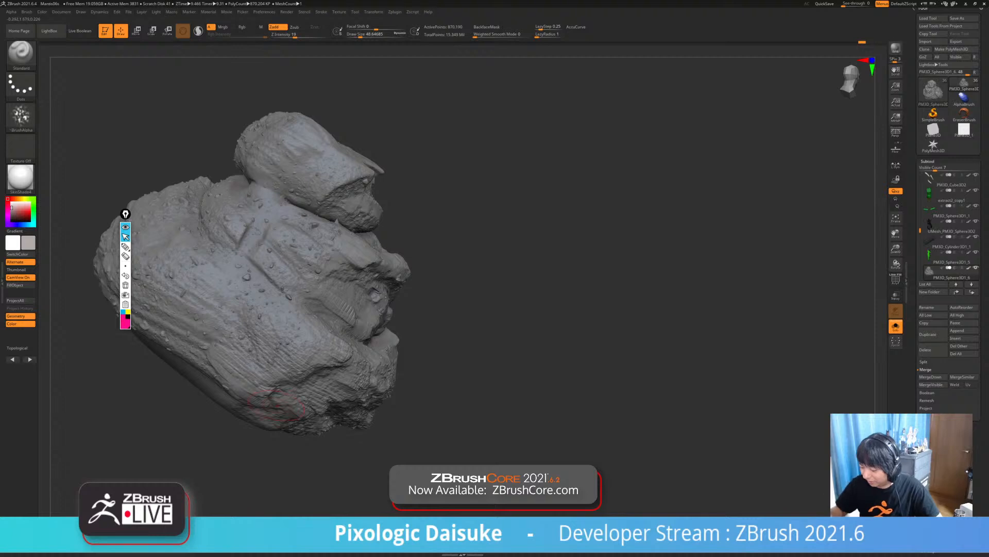
mouse_move(276, 404)
right_down()
mouse_move(364, 363)
mouse_move(323, 377)
right_up()
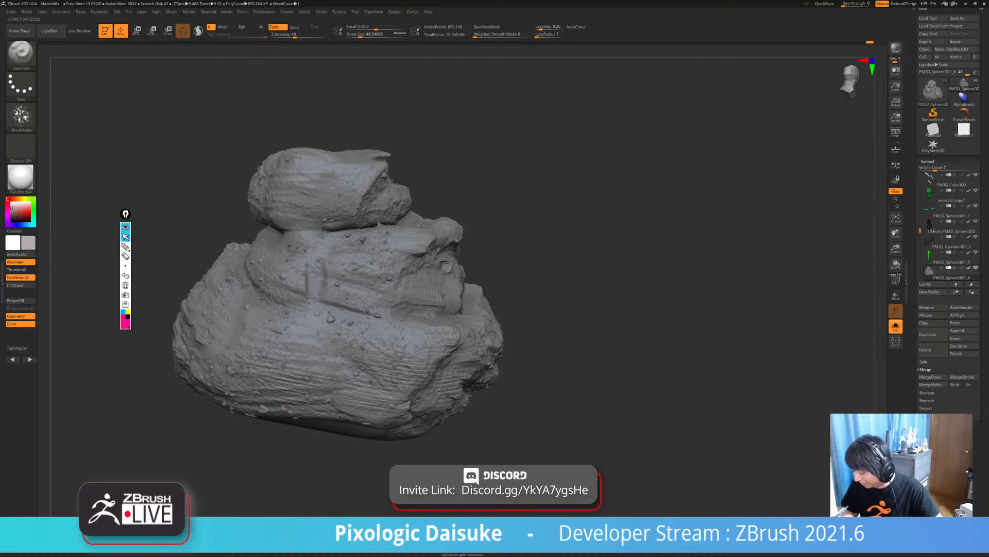
drag(593, 288, 349, 372)
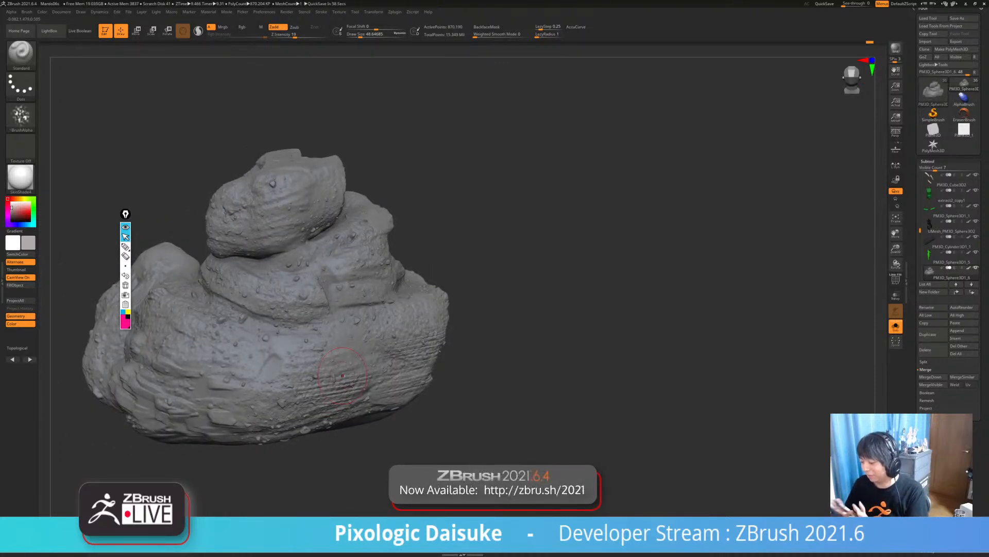
mouse_move(342, 376)
mouse_down()
mouse_move(252, 414)
mouse_move(355, 355)
mouse_up()
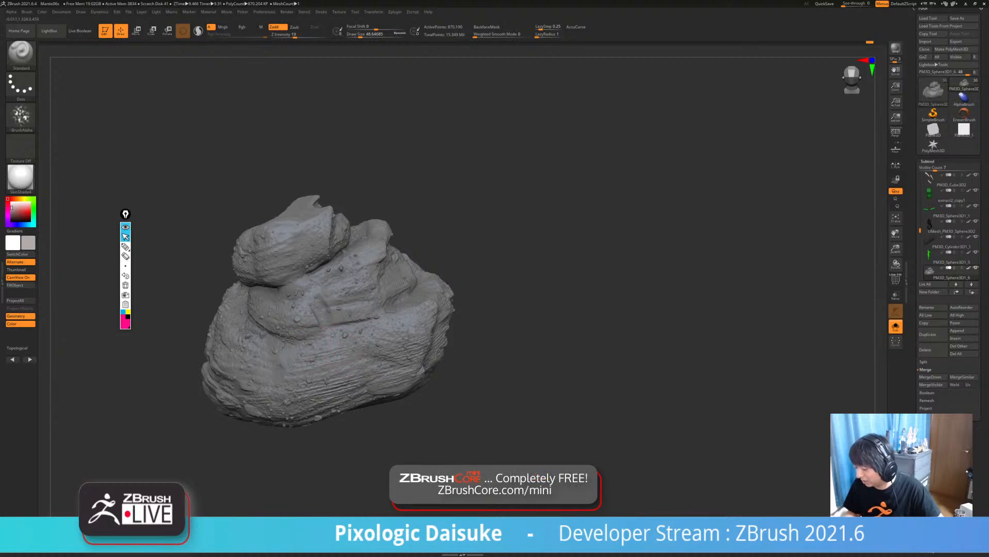
- Raise the Z Intensity to 22 and sculpt stronger strata over the rock's back, front tiers and side boulder
click(297, 36)
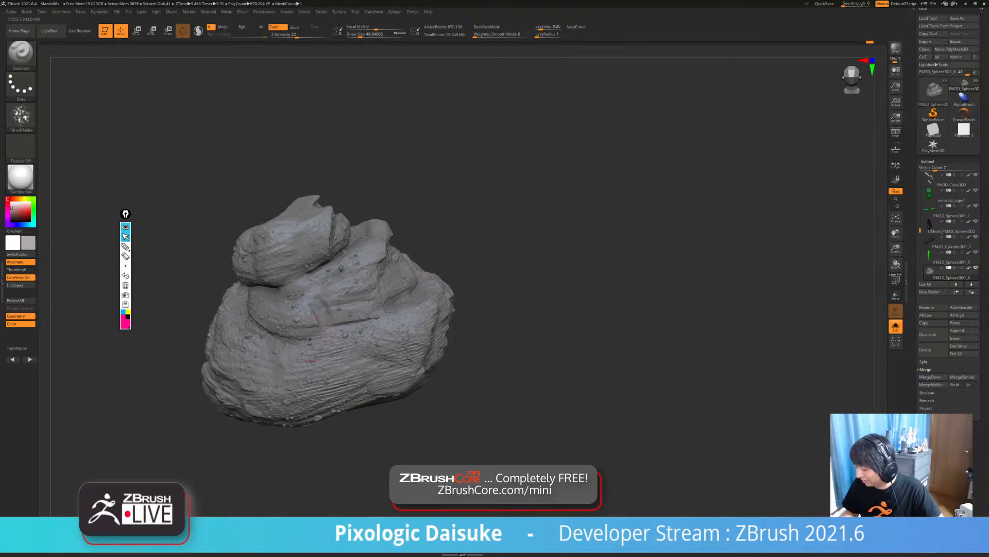
mouse_move(310, 339)
right_down()
mouse_move(289, 362)
mouse_move(206, 346)
mouse_move(227, 329)
mouse_move(328, 337)
mouse_move(361, 314)
right_up()
mouse_move(361, 315)
right_down()
mouse_move(407, 330)
mouse_move(422, 355)
mouse_move(442, 289)
mouse_move(434, 319)
mouse_move(456, 345)
mouse_move(409, 350)
mouse_move(476, 304)
mouse_move(450, 347)
right_up()
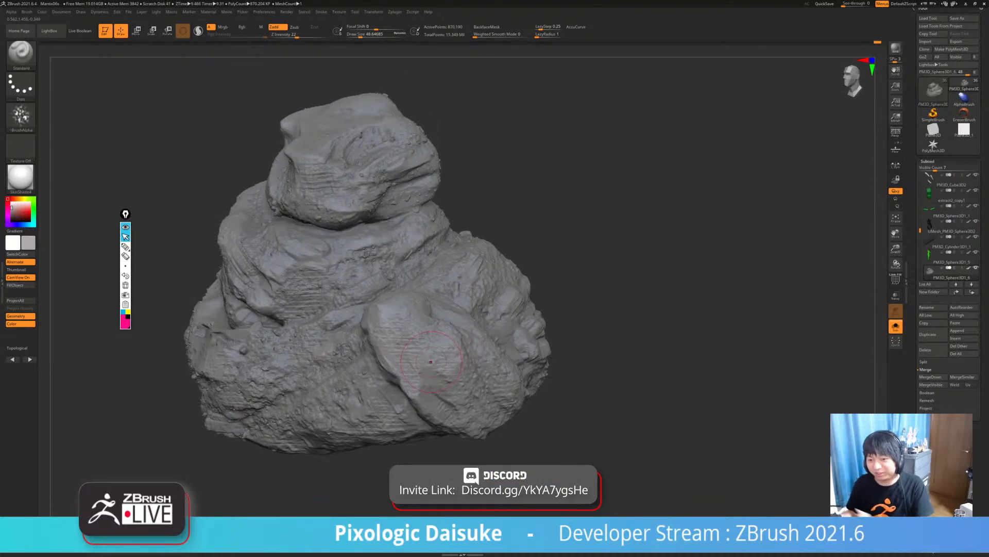
mouse_move(431, 361)
right_down()
mouse_move(446, 351)
mouse_move(552, 381)
mouse_move(517, 361)
mouse_move(505, 367)
right_up()
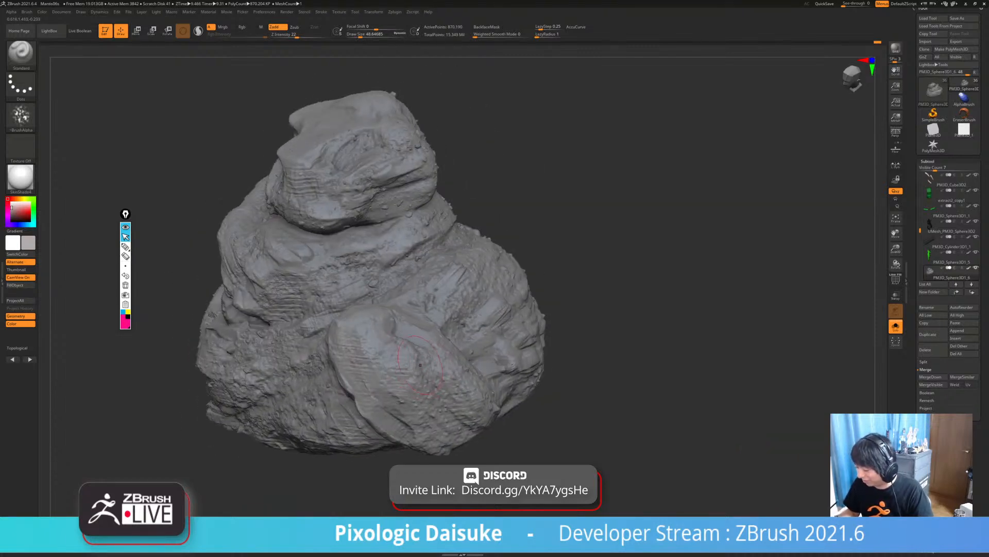
ctrl+right_drag(458, 388, 456, 358)
mouse_move(456, 358)
right_down()
mouse_move(502, 362)
mouse_move(504, 394)
mouse_move(459, 405)
right_up()
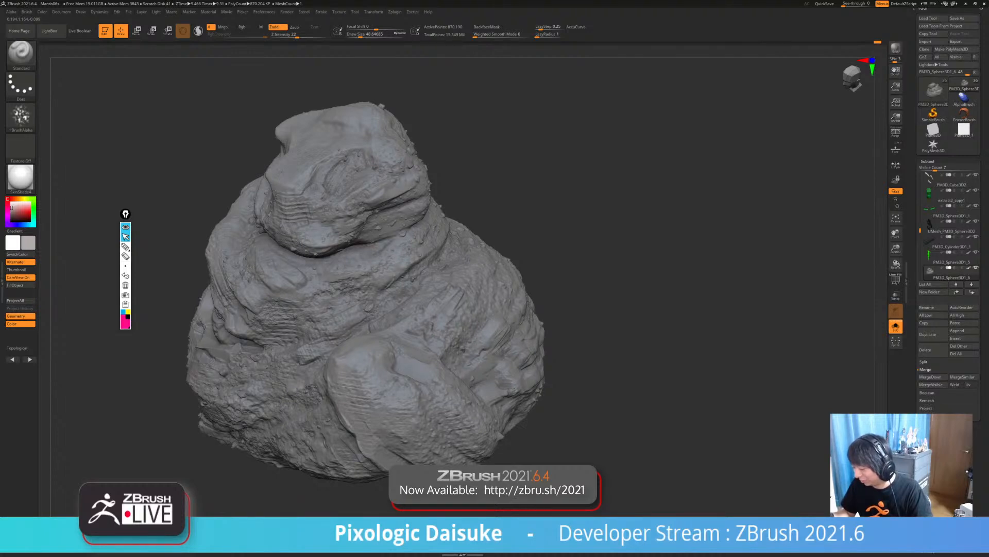
- Load the SmoothPeaks brush from the Smooth brush folder as the active smoothing brush
mouse_move(459, 404)
alt+right_down()
mouse_move(432, 438)
mouse_move(432, 410)
mouse_move(443, 405)
alt+right_up()
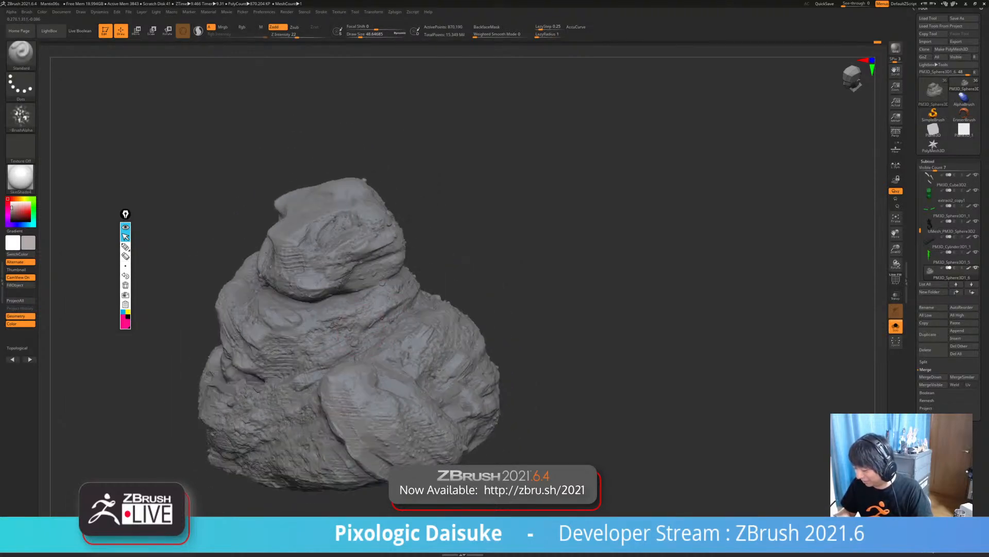
right_drag(360, 335, 364, 349)
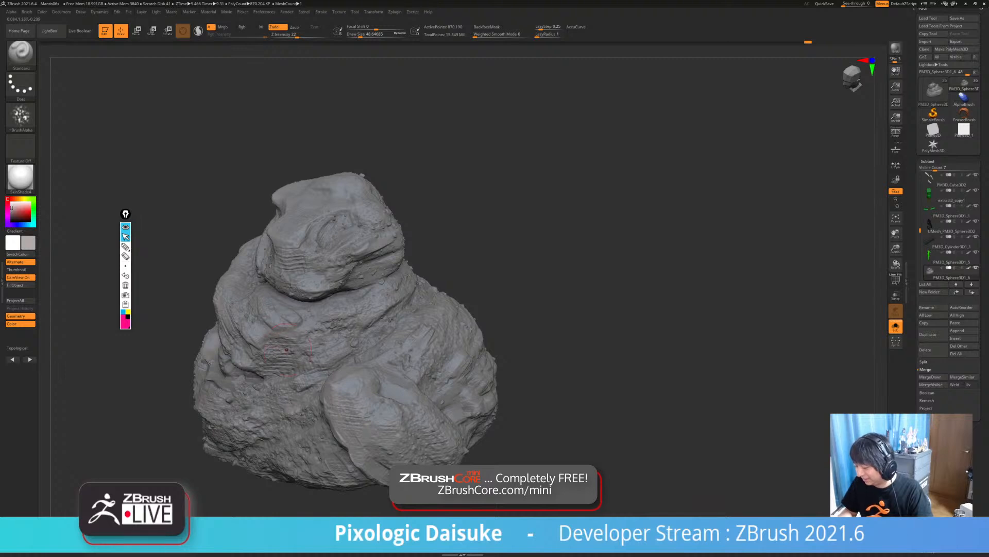
mouse_move(286, 349)
right_down()
mouse_move(298, 325)
mouse_move(438, 330)
right_up()
mouse_move(474, 449)
ctrl+right_down()
mouse_move(501, 379)
mouse_move(549, 380)
mouse_move(541, 434)
ctrl+right_up()
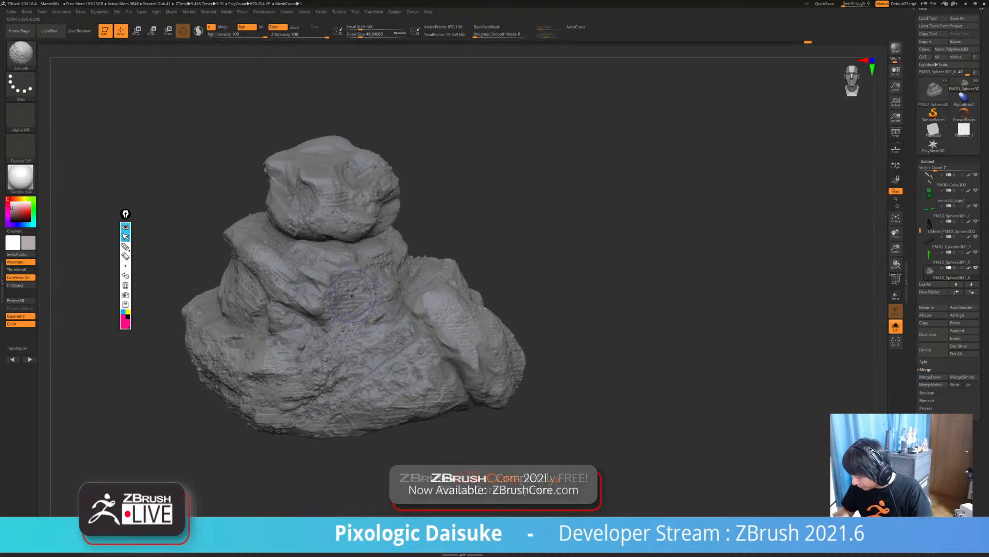
alt+right_drag(247, 420, 267, 442)
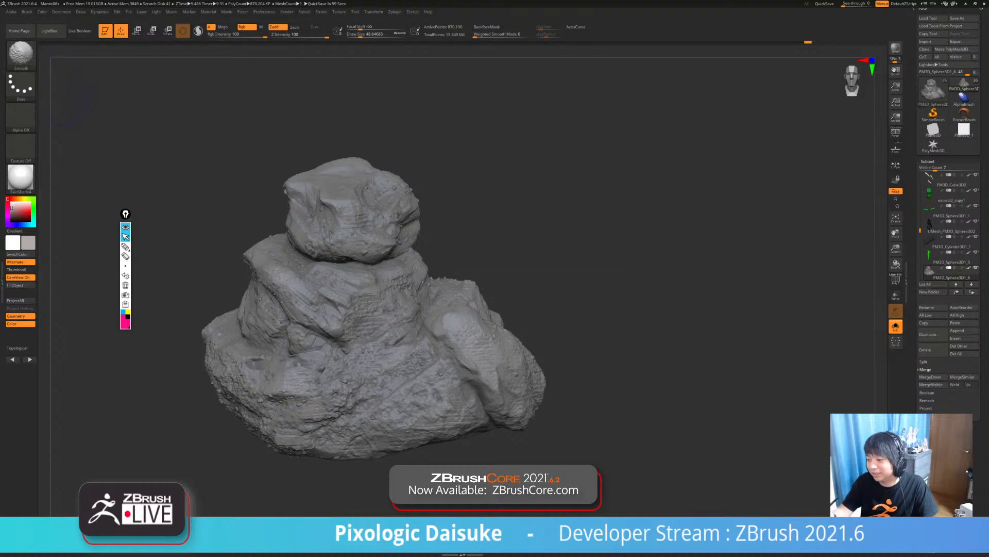
click(21, 51)
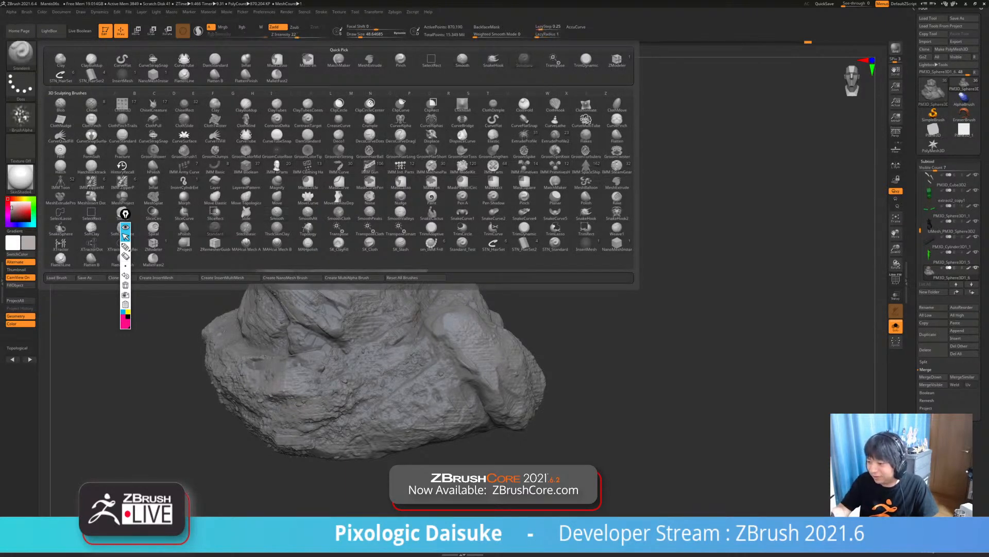
click(49, 31)
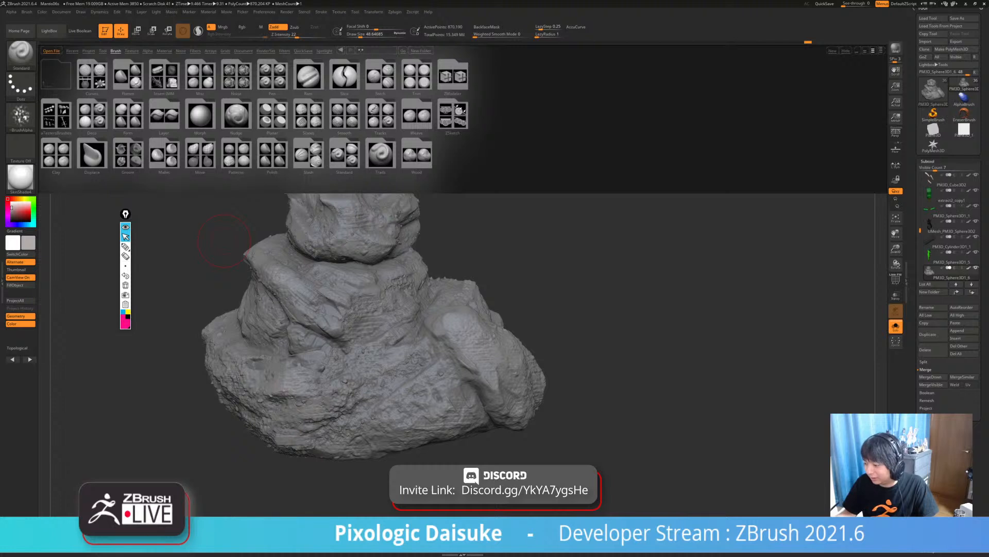
double_click(345, 115)
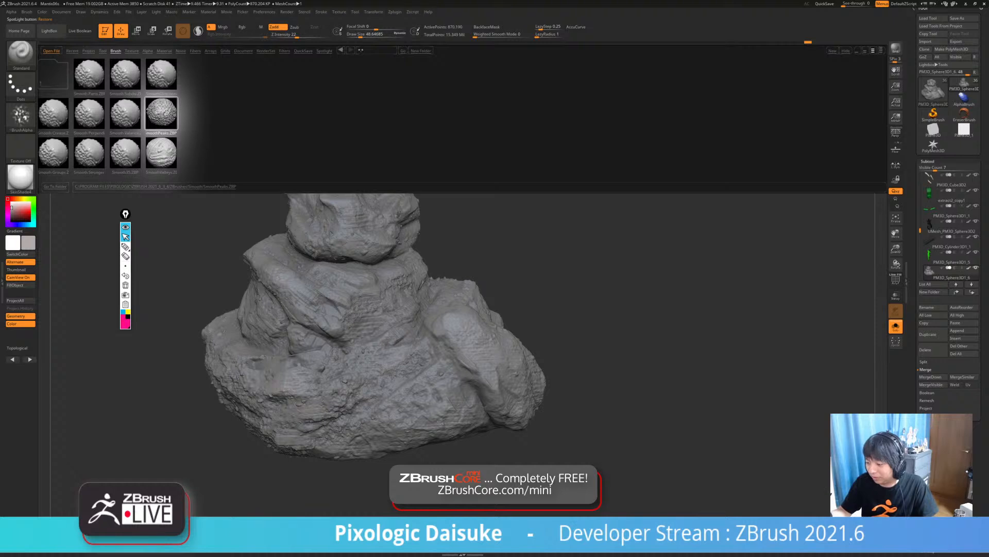
double_click(161, 113)
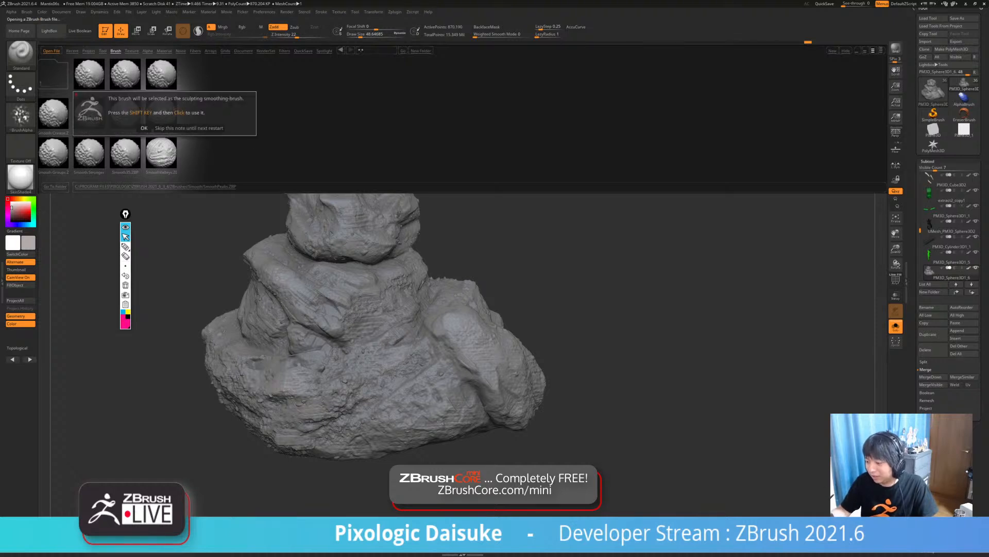
click(145, 128)
key(shift)
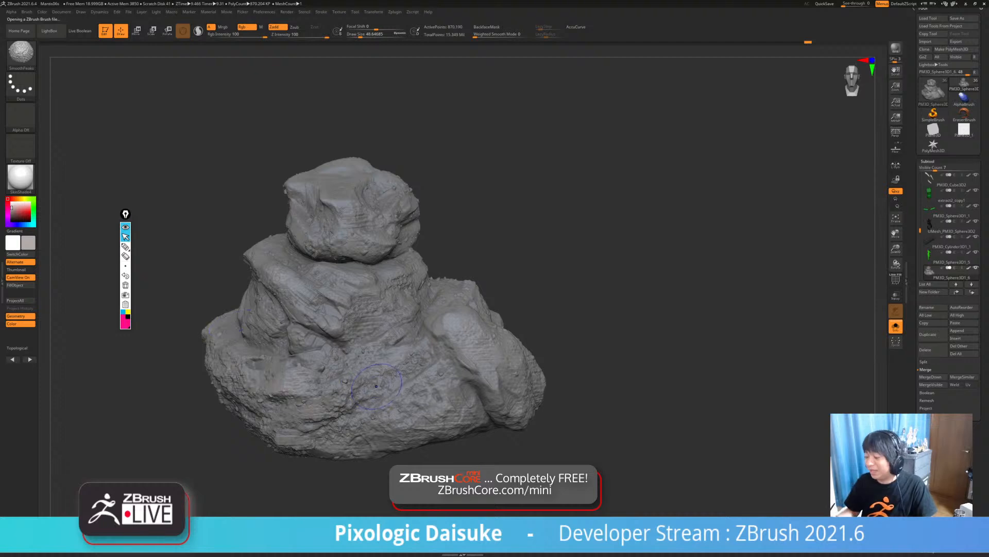
- Try smoothing the middle tier's front strata with SmoothPeaks at Z Intensity 100, and undo the strokes
mouse_move(346, 304)
ctrl+right_down()
mouse_move(356, 371)
mouse_move(323, 344)
mouse_move(314, 320)
ctrl+right_up()
mouse_move(330, 304)
shift+mouse_down()
mouse_move(337, 283)
mouse_move(308, 301)
shift+mouse_up()
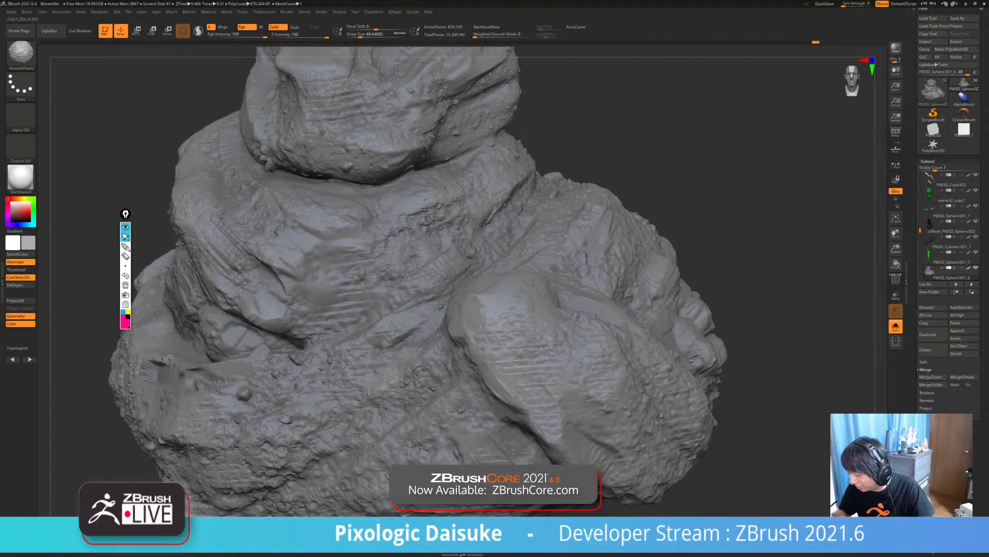
ctrl+right_drag(356, 216, 367, 266)
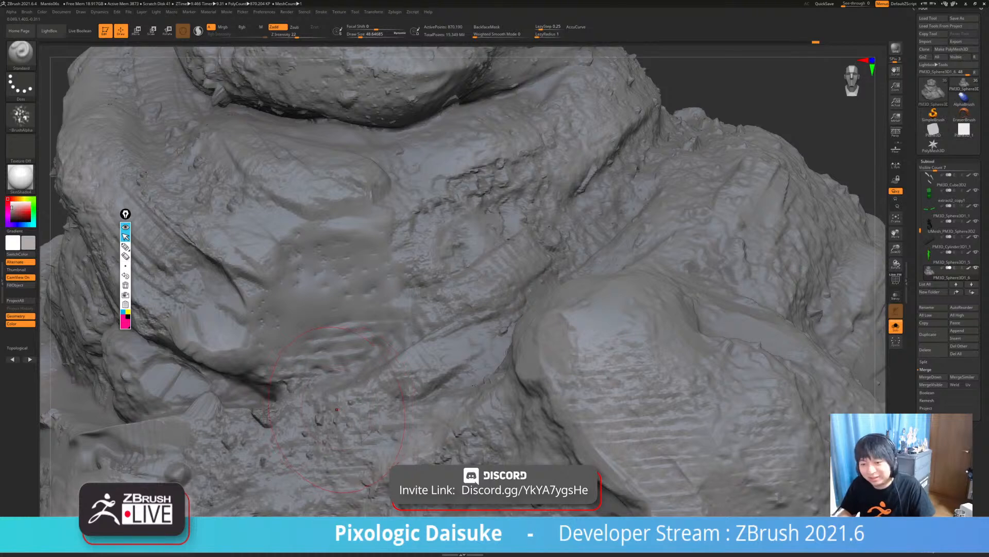
key(ctrl+z)
key(ctrl+z)
key(ctrl+z)
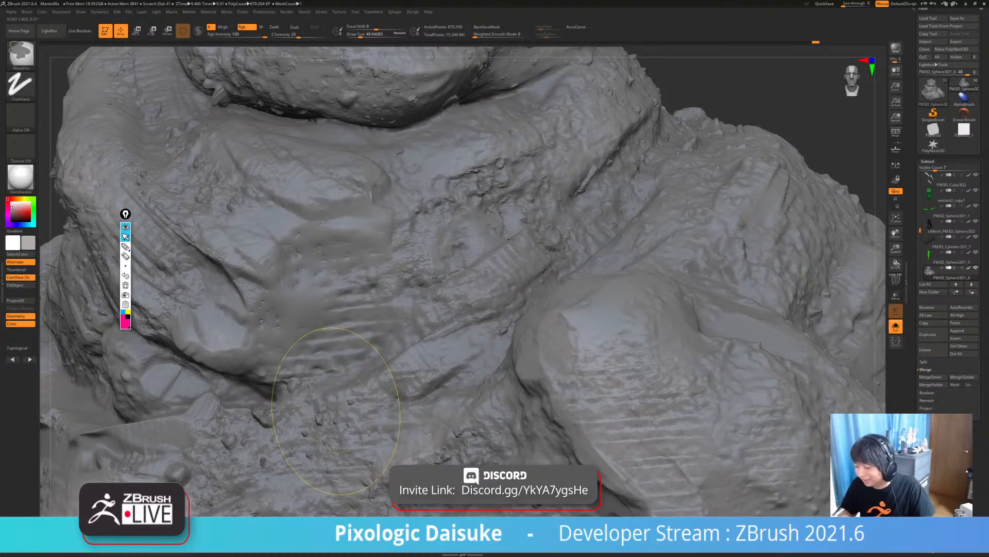
key(ctrl+z)
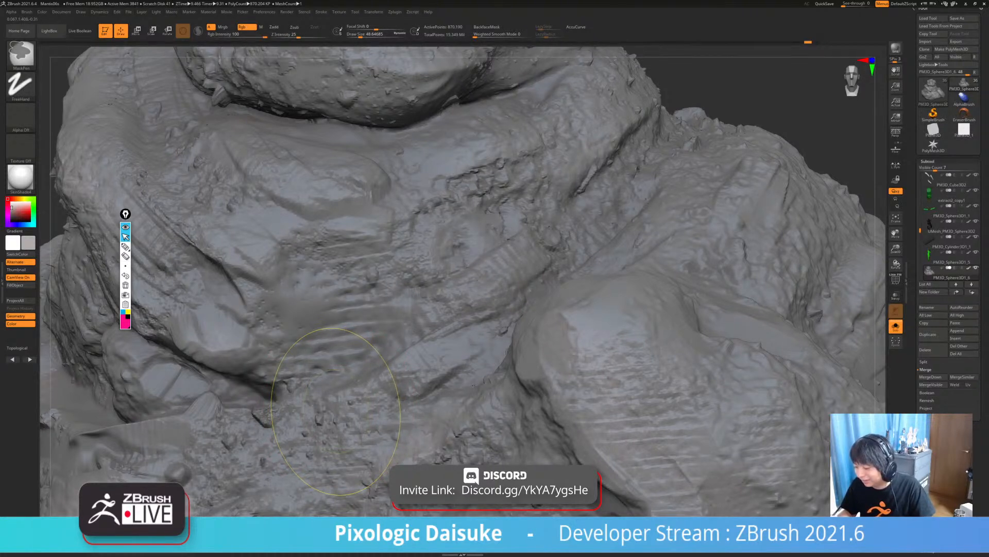
key(ctrl+z)
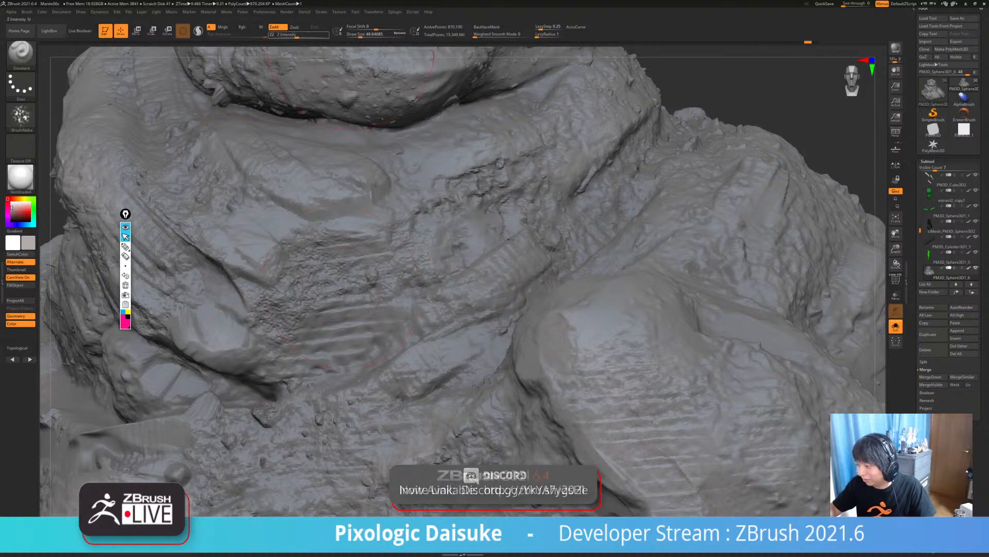
- Set SmoothPeaks to Z Intensity 28 with Rgb off and lightly soften the middle tier's front strata
key(shift)
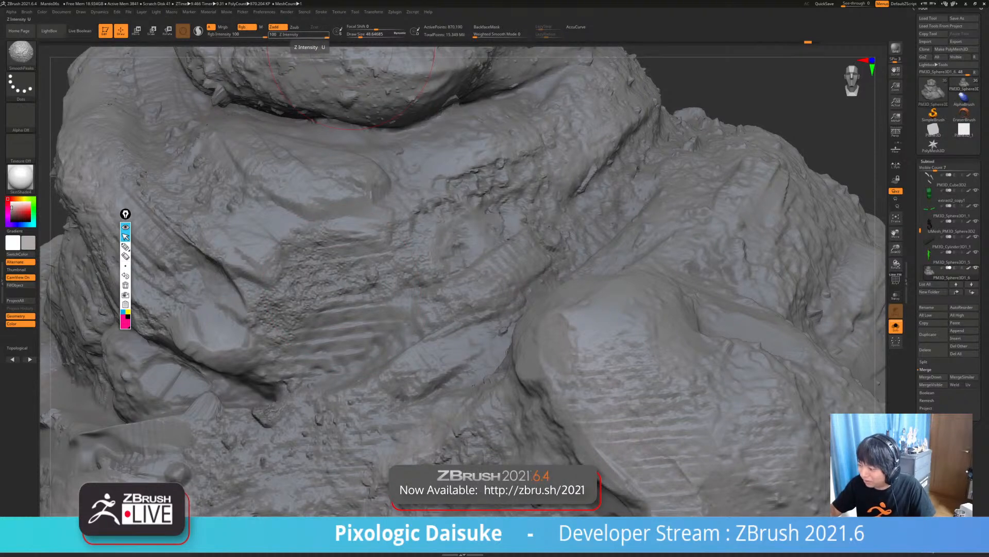
shift+drag(302, 35, 301, 35)
shift+click(247, 27)
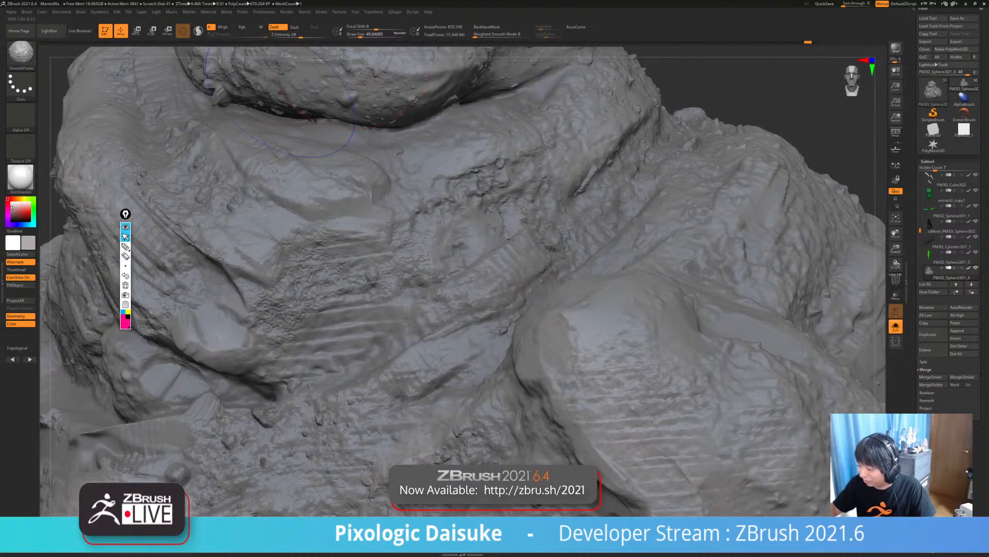
mouse_move(288, 316)
shift+mouse_down()
mouse_move(279, 323)
mouse_move(330, 274)
mouse_move(295, 276)
shift+mouse_up()
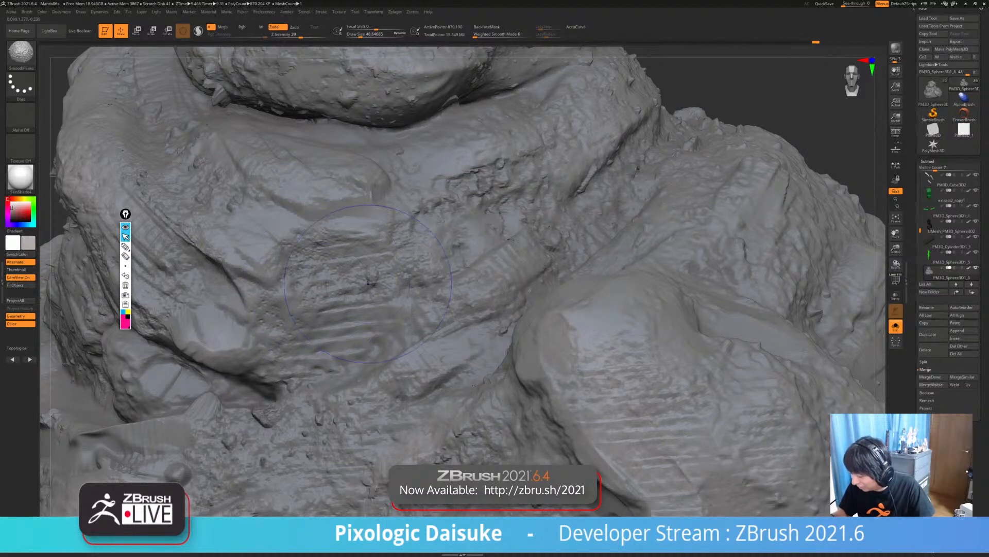
mouse_move(384, 376)
ctrl+right_down()
mouse_move(394, 361)
mouse_move(365, 346)
ctrl+right_up()
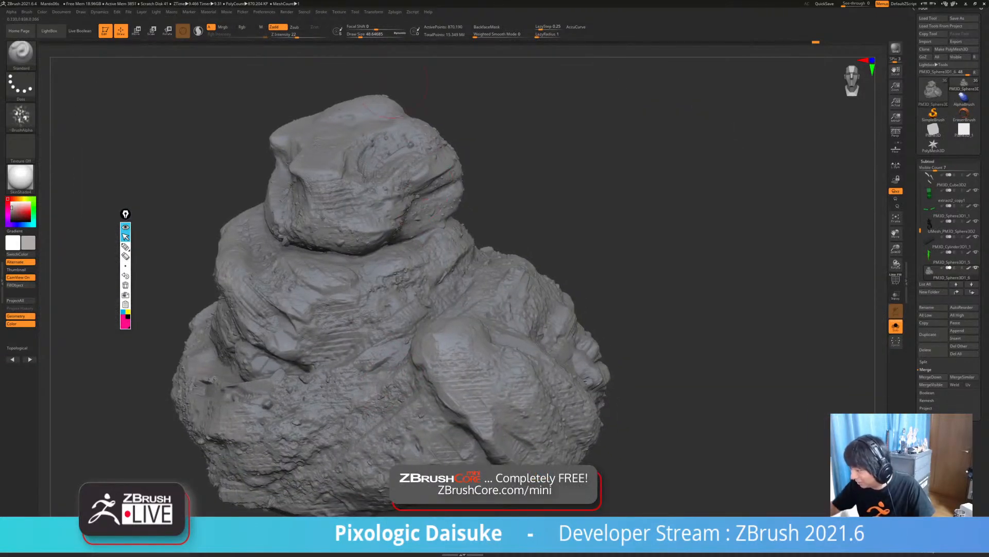
- Reduce the draw size to about 14 and soften the top boulder's front strata, briefly showing the character for comparison
drag(360, 35, 354, 34)
ctrl+right_drag(336, 176, 343, 212)
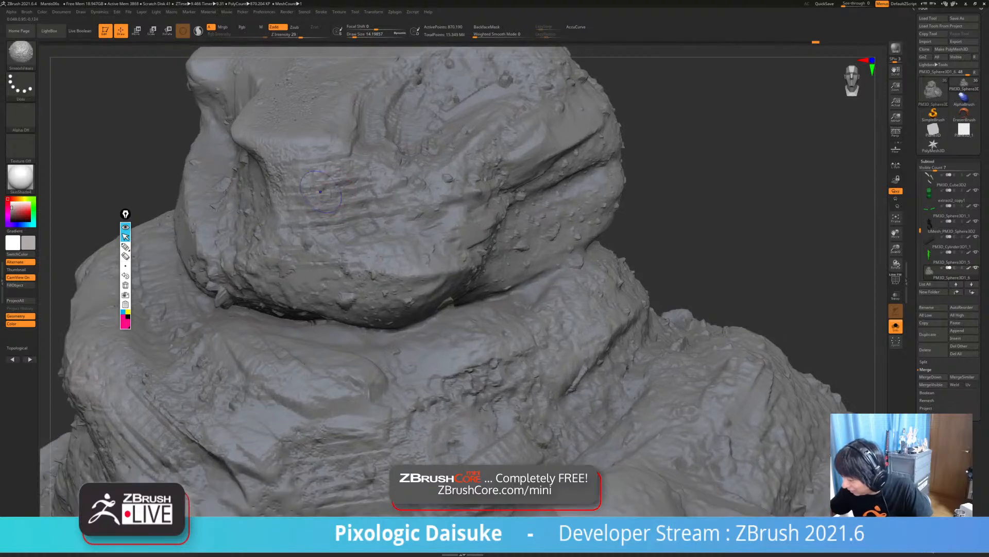
shift+drag(330, 186, 300, 202)
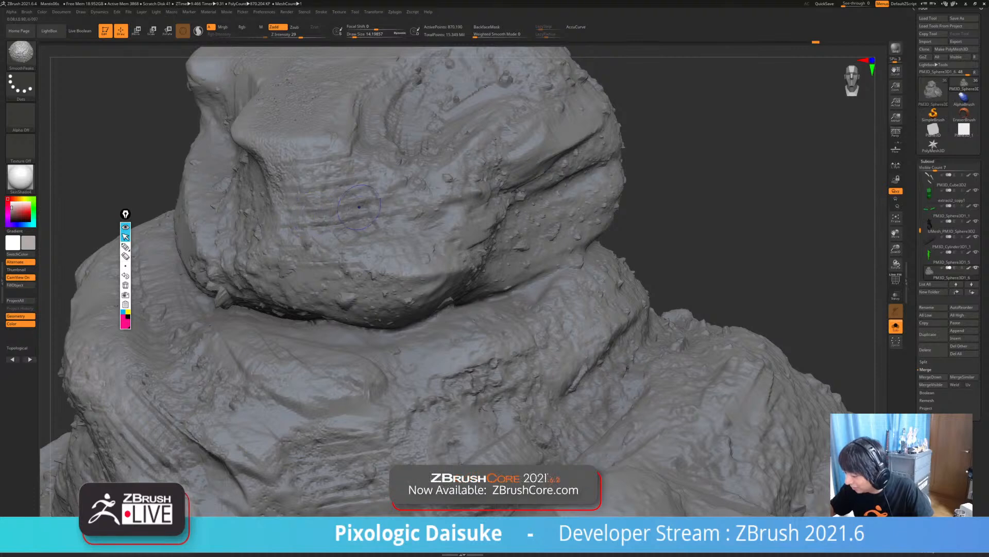
key(shift+s)
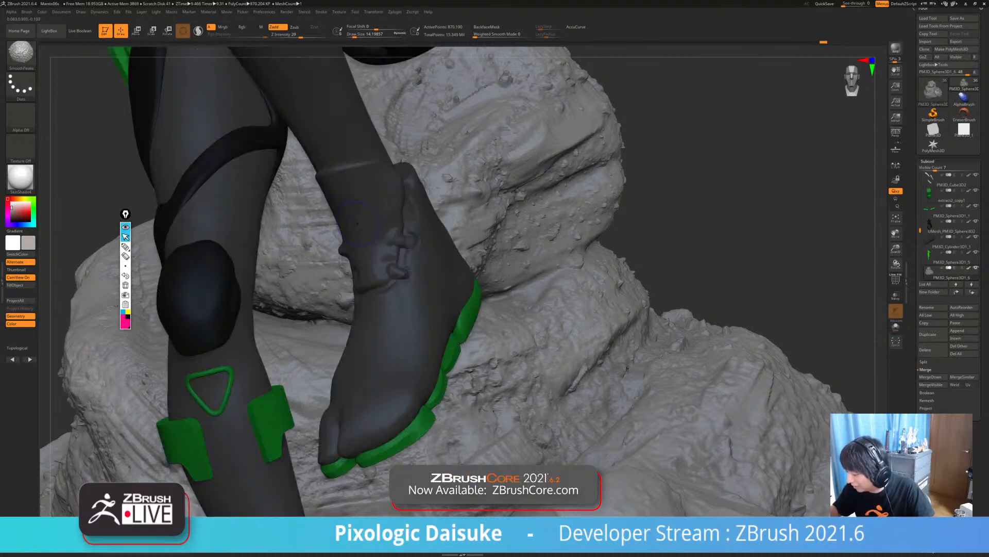
key(shift+s)
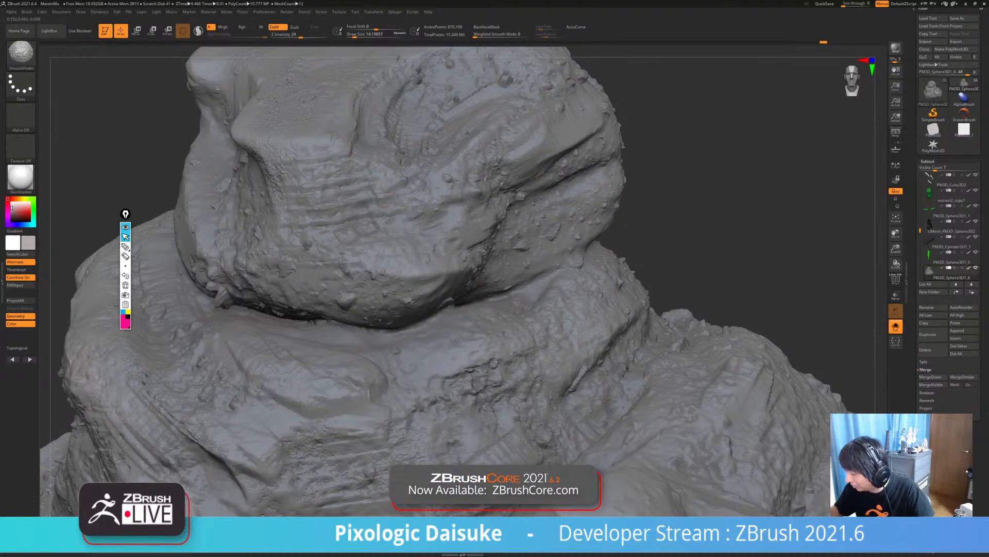
- Soften the rough detail around the top boulder's side recess and the ridges below it with SmoothPeaks
mouse_move(397, 216)
mouse_down()
mouse_move(382, 309)
mouse_move(332, 340)
mouse_move(310, 330)
mouse_move(298, 346)
mouse_move(304, 282)
mouse_up()
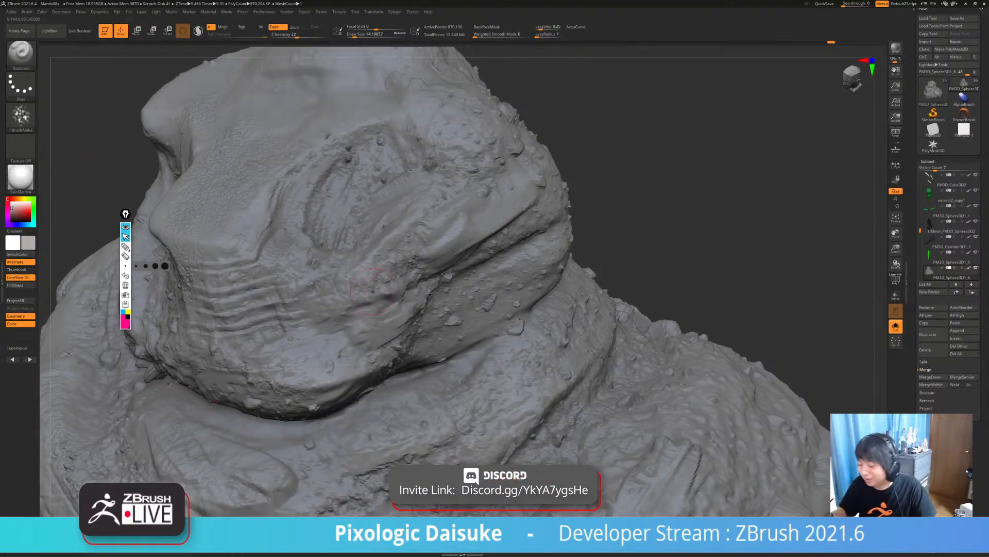
shift+drag(378, 289, 353, 213)
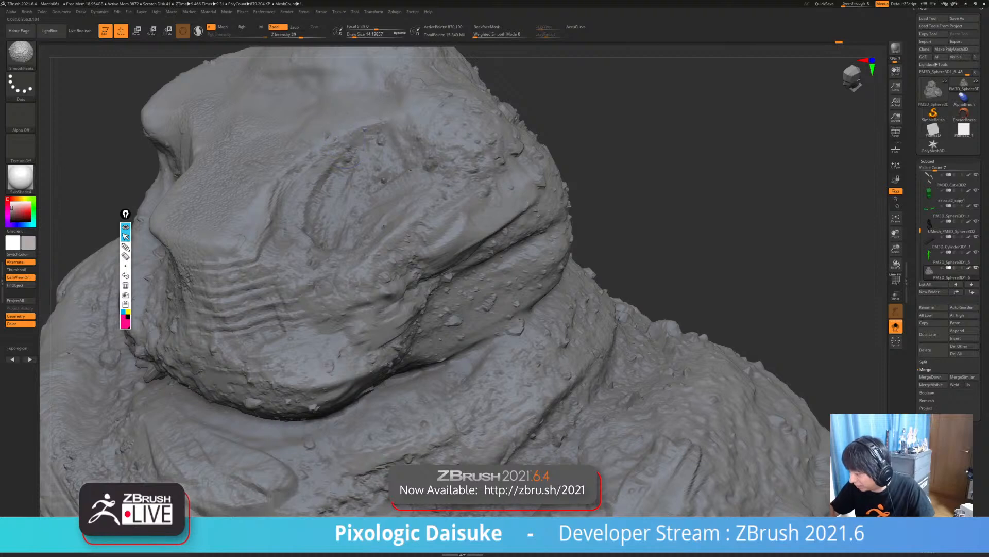
ctrl+right_drag(379, 129, 379, 104)
mouse_move(403, 191)
ctrl+right_down()
mouse_move(397, 139)
mouse_move(417, 104)
mouse_move(409, 160)
ctrl+right_up()
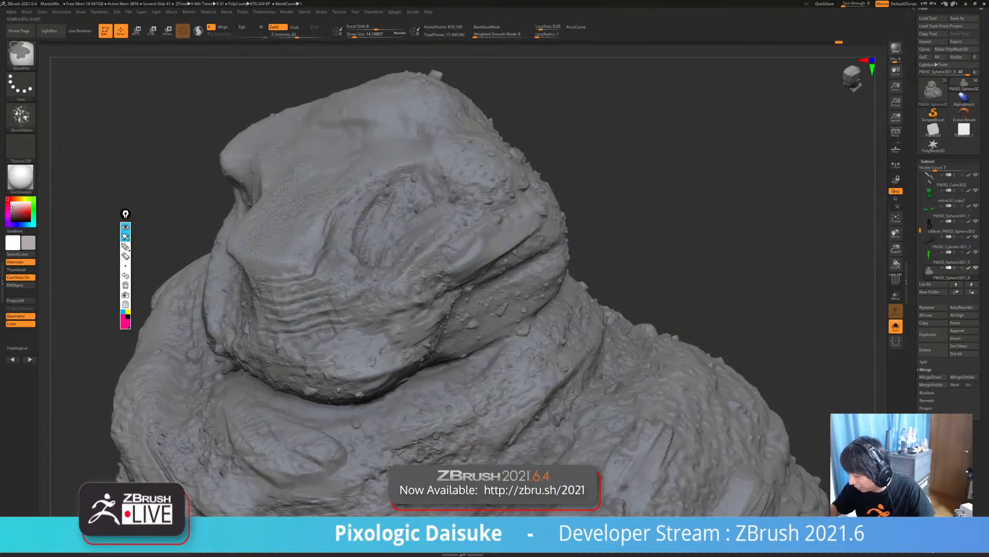
- Smooth the grainy noise on the top boulder's flat upper surface with SmoothPeaks, using draw sizes of about 25 and 12
right_drag(281, 152, 307, 197)
key(])
mouse_move(295, 220)
shift+mouse_down()
mouse_move(303, 207)
mouse_move(283, 228)
shift+mouse_up()
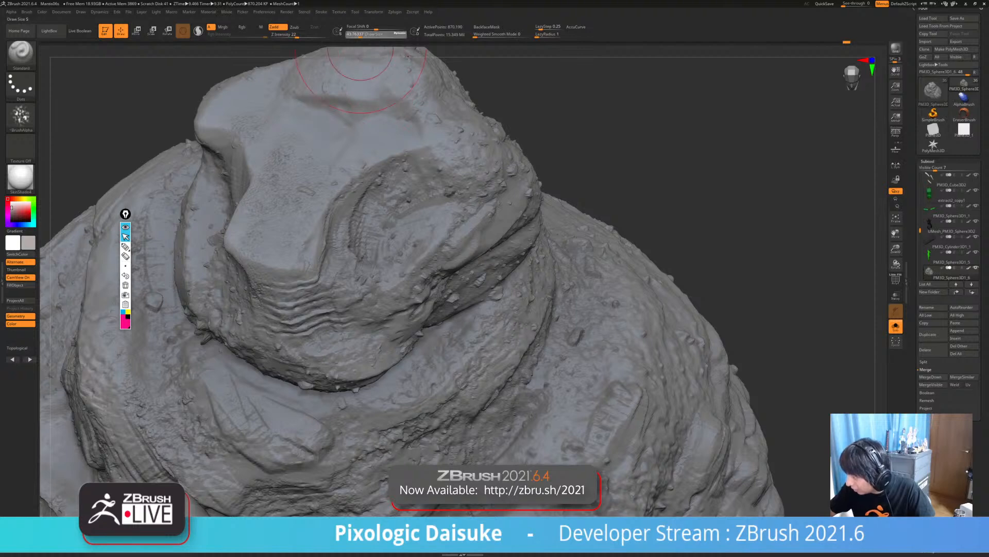
click(364, 35)
key(Return)
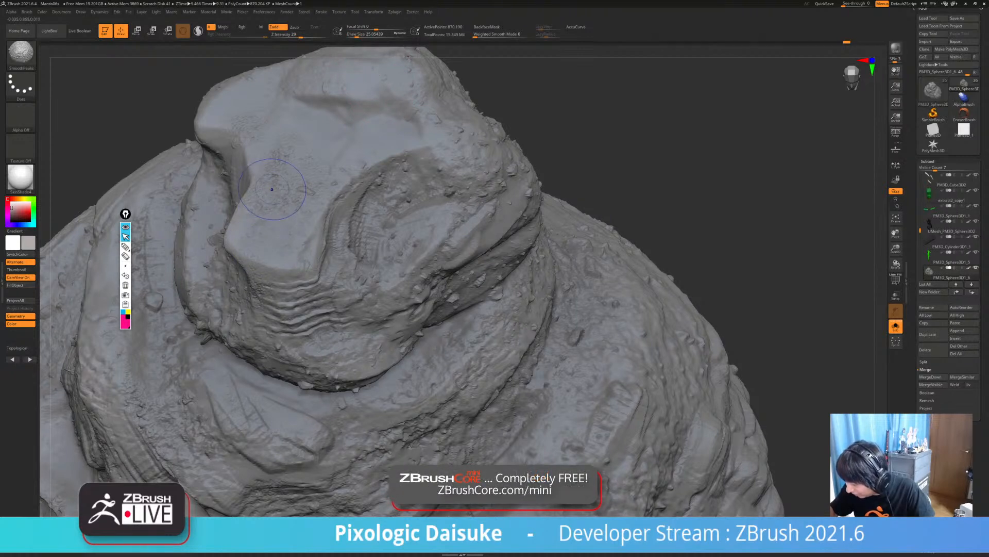
click(354, 35)
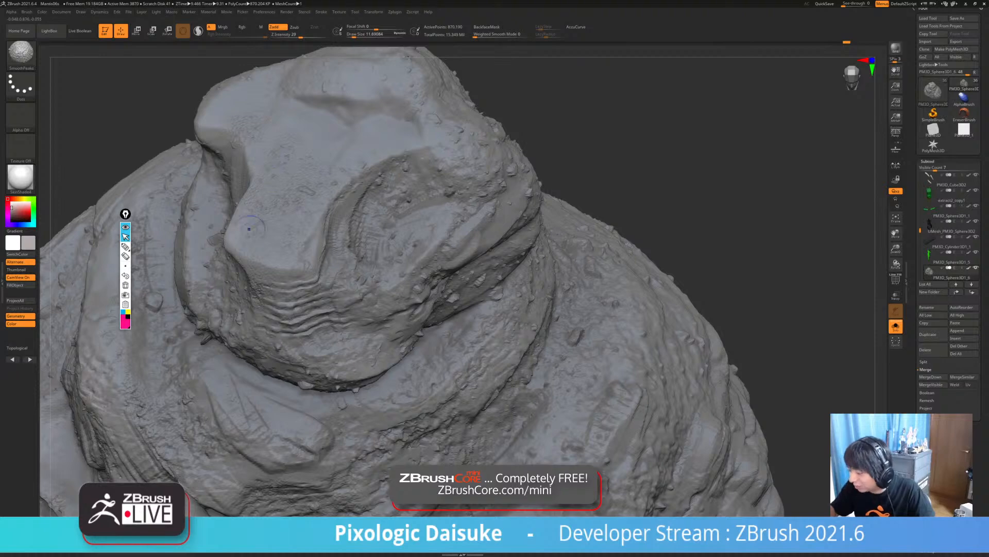
mouse_move(330, 243)
right_down()
mouse_move(315, 232)
mouse_move(305, 195)
right_up()
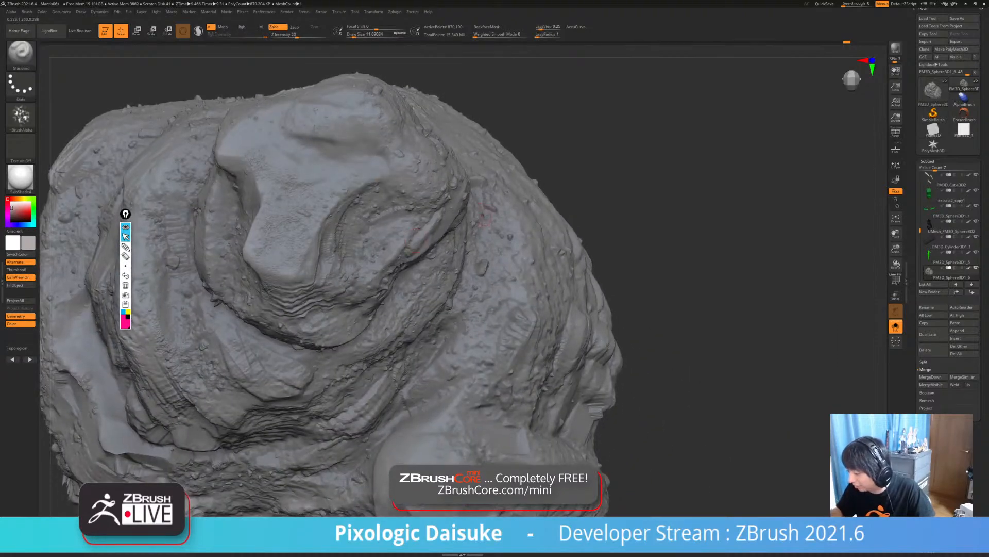
click(895, 326)
click(896, 327)
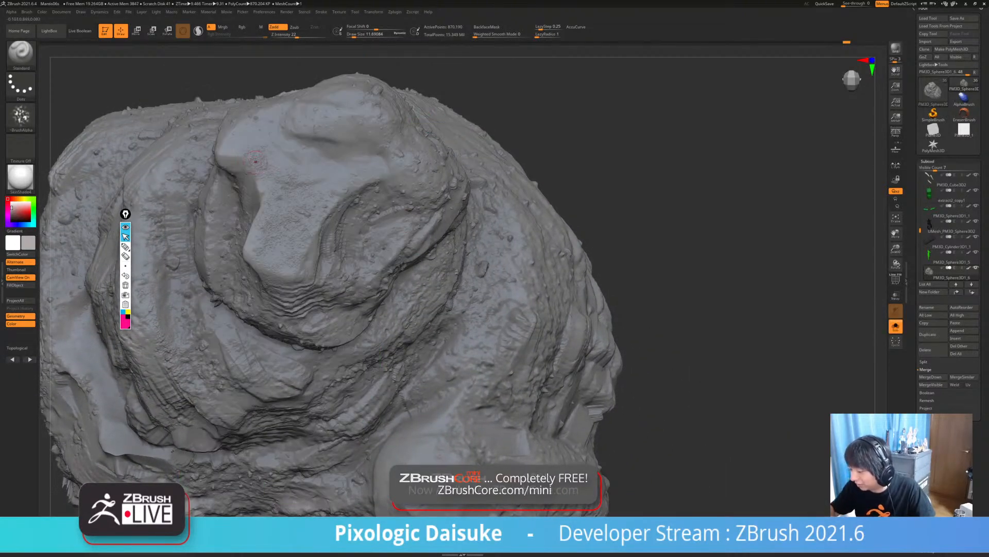
- Switch to the TrimDynamic brush and set its draw size to about 25 for the protruding side boulder
alt+right_drag(335, 248, 368, 288)
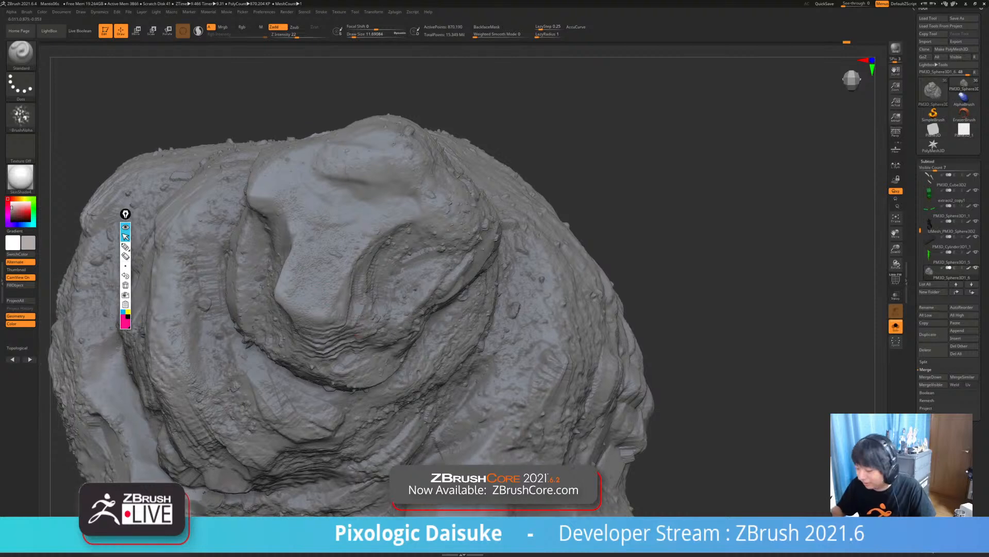
mouse_move(309, 257)
right_down()
mouse_move(298, 222)
mouse_move(272, 289)
right_up()
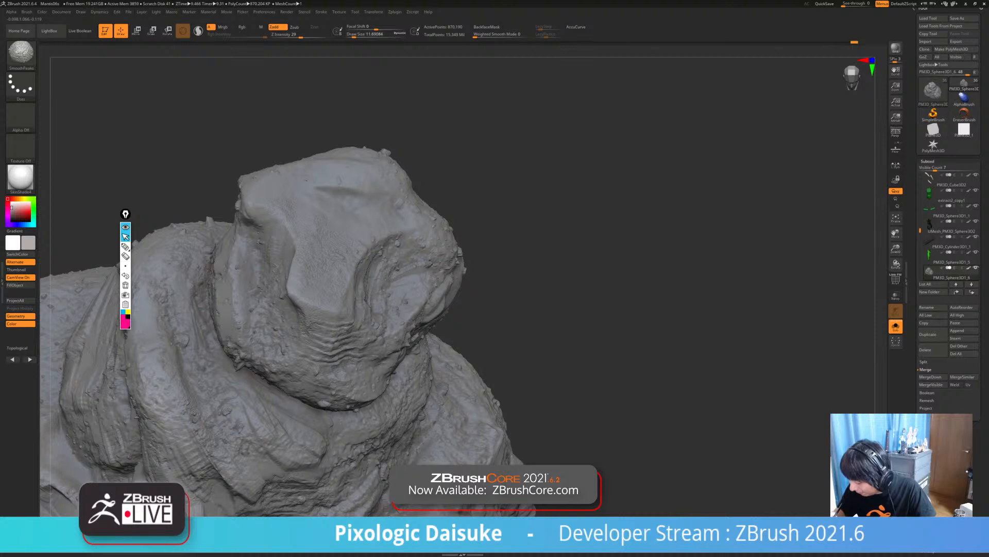
ctrl+right_drag(340, 371, 312, 306)
mouse_move(361, 340)
right_down()
mouse_move(320, 314)
mouse_move(317, 301)
mouse_move(345, 315)
mouse_move(363, 253)
mouse_move(380, 255)
right_up()
key(b)
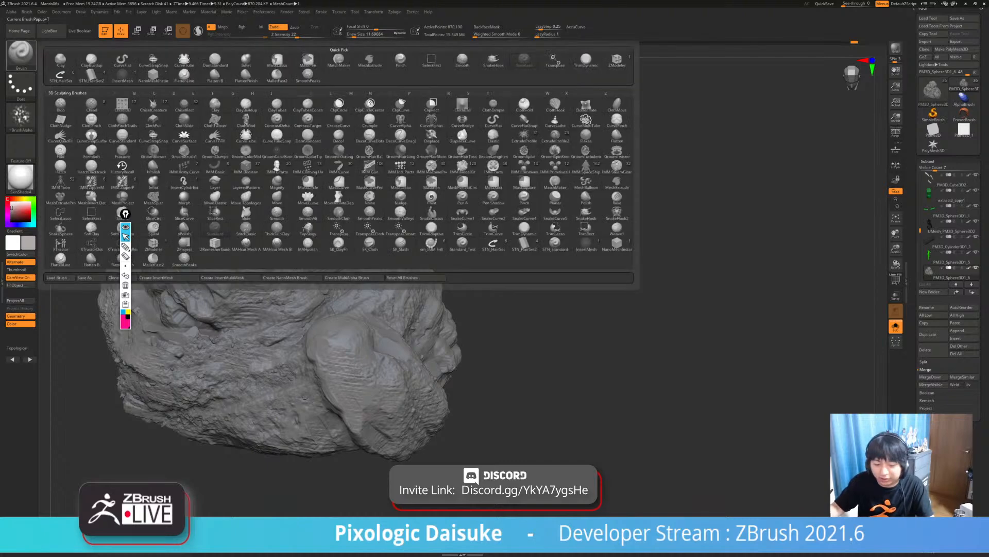
key(t)
key(d)
drag(365, 35, 357, 35)
mouse_move(337, 347)
ctrl+right_down()
mouse_move(360, 411)
mouse_move(331, 341)
mouse_move(355, 329)
ctrl+right_up()
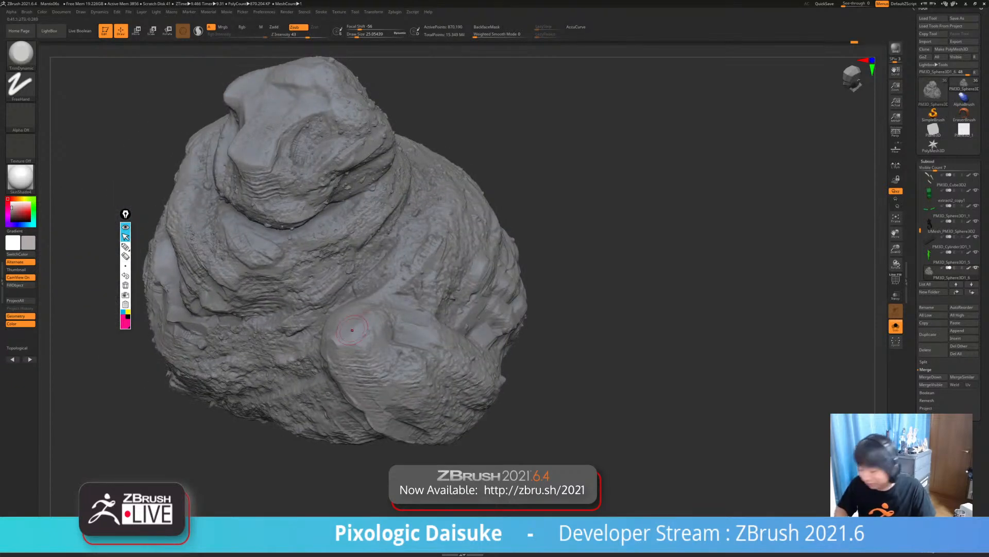
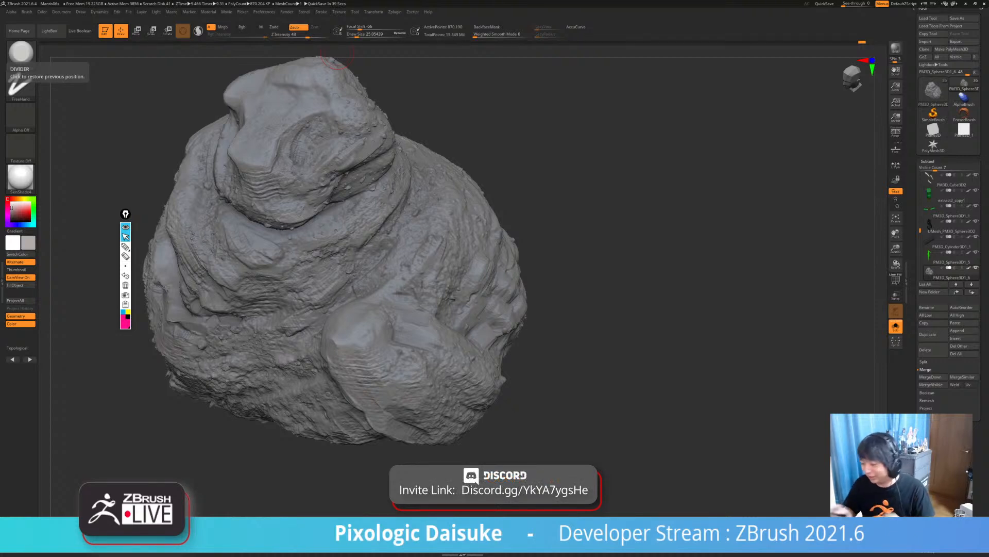
- Trim and smooth the rough surfaces of the protruding side boulder and the rock around it with TrimDynamic
mouse_move(338, 53)
mouse_down()
mouse_move(371, 55)
mouse_move(314, 58)
mouse_up()
ctrl+right_drag(268, 170, 265, 147)
right_drag(265, 147, 292, 147)
mouse_move(329, 330)
right_down()
mouse_move(300, 340)
mouse_move(328, 346)
mouse_move(297, 369)
mouse_move(313, 367)
mouse_move(308, 347)
mouse_move(345, 381)
mouse_move(325, 355)
mouse_move(294, 360)
right_up()
right_drag(365, 382, 322, 386)
shift+drag(330, 402, 319, 411)
ctrl+right_drag(381, 438, 432, 411)
mouse_move(364, 327)
ctrl+right_down()
mouse_move(356, 356)
mouse_move(338, 340)
ctrl+right_up()
mouse_move(437, 371)
ctrl+right_down()
mouse_move(443, 346)
mouse_move(449, 373)
ctrl+right_up()
alt+right_drag(449, 373, 422, 360)
right_drag(261, 327, 276, 341)
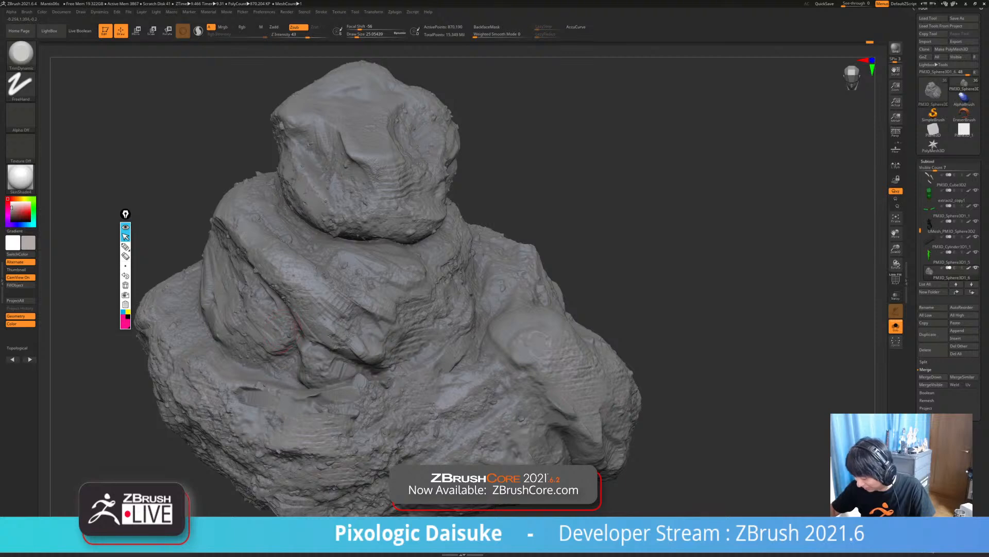
- Flatten the recess between the middle boulders and the lower ledge's rough outer edge with TrimDynamic
right_drag(289, 335, 289, 338)
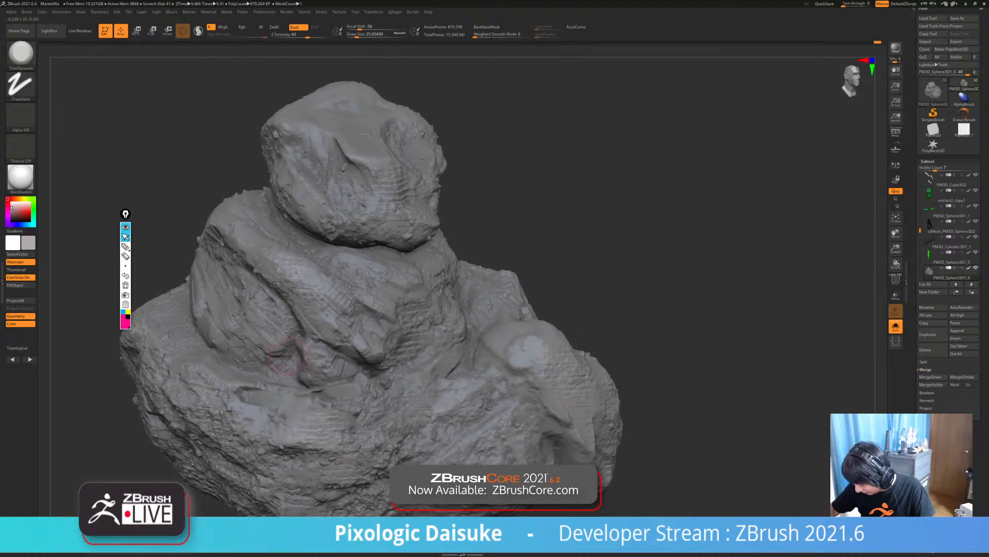
mouse_move(288, 355)
ctrl+right_down()
mouse_move(342, 362)
mouse_move(310, 367)
mouse_move(325, 369)
mouse_move(335, 343)
mouse_move(343, 379)
mouse_move(372, 363)
mouse_move(287, 352)
ctrl+right_up()
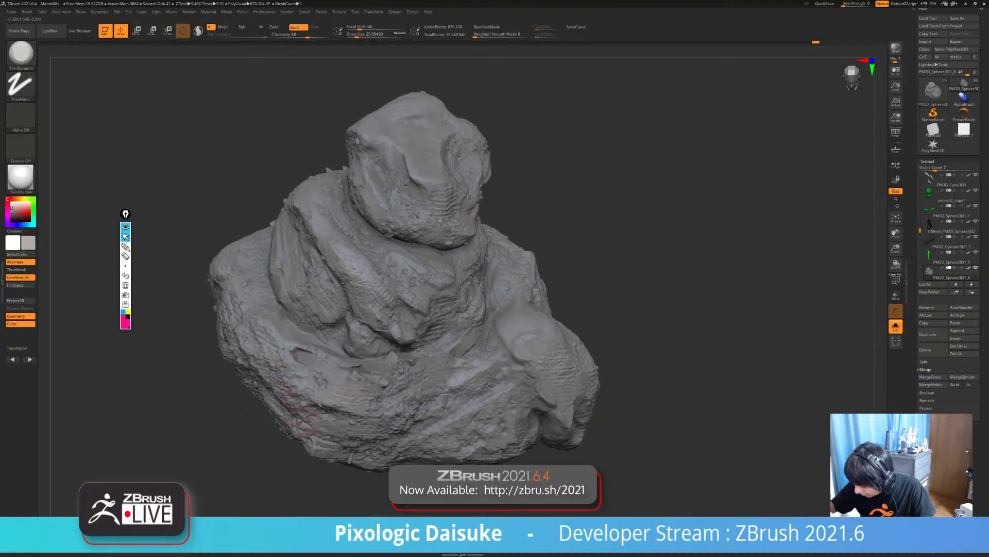
mouse_move(357, 399)
right_down()
mouse_move(359, 369)
mouse_move(257, 348)
mouse_move(292, 314)
right_up()
mouse_move(309, 361)
right_down()
mouse_move(440, 380)
mouse_move(413, 372)
right_up()
mouse_move(515, 407)
right_down()
mouse_move(530, 376)
mouse_move(520, 365)
mouse_move(526, 377)
mouse_move(438, 384)
right_up()
mouse_move(367, 397)
ctrl+right_down()
mouse_move(359, 346)
mouse_move(371, 392)
ctrl+right_up()
- Set up the Standard brush for color-only painting: dark grey, draw size about 56, Rgb on and Zadd off
key(b)
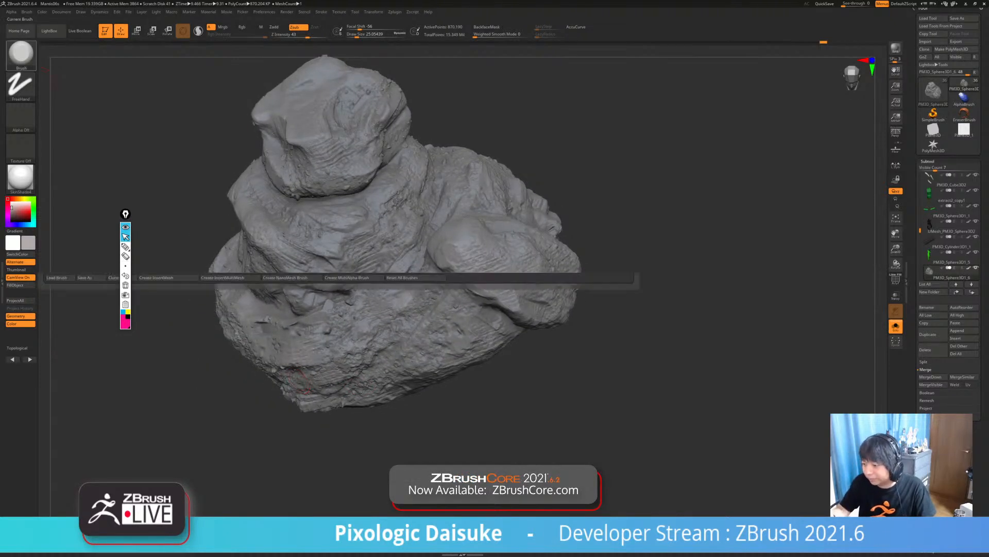
key(s)
key(t)
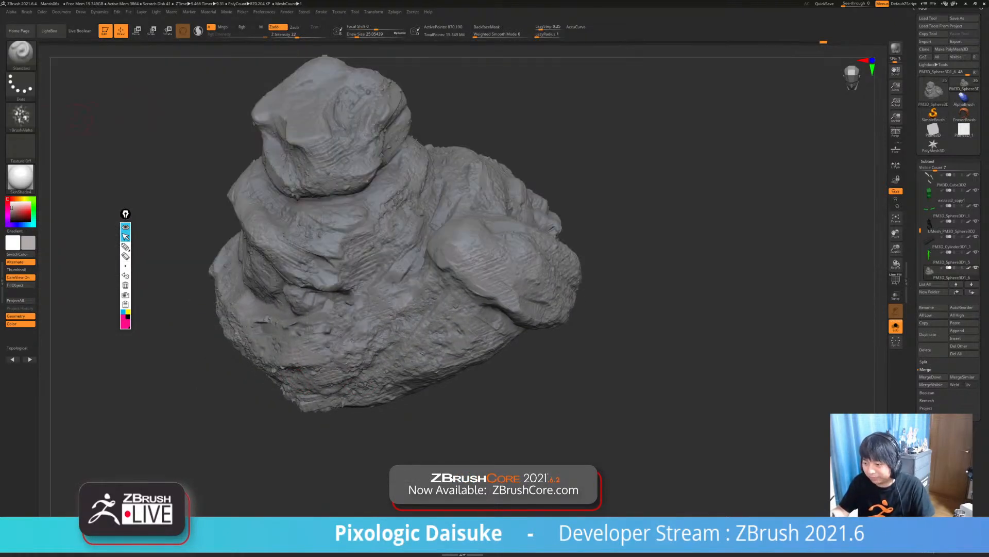
drag(29, 242, 248, 309)
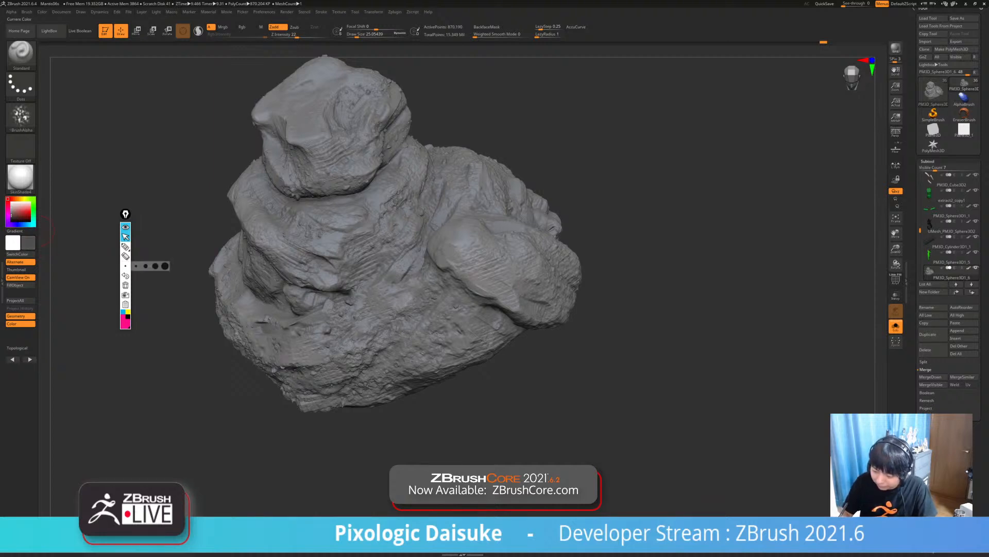
click(361, 34)
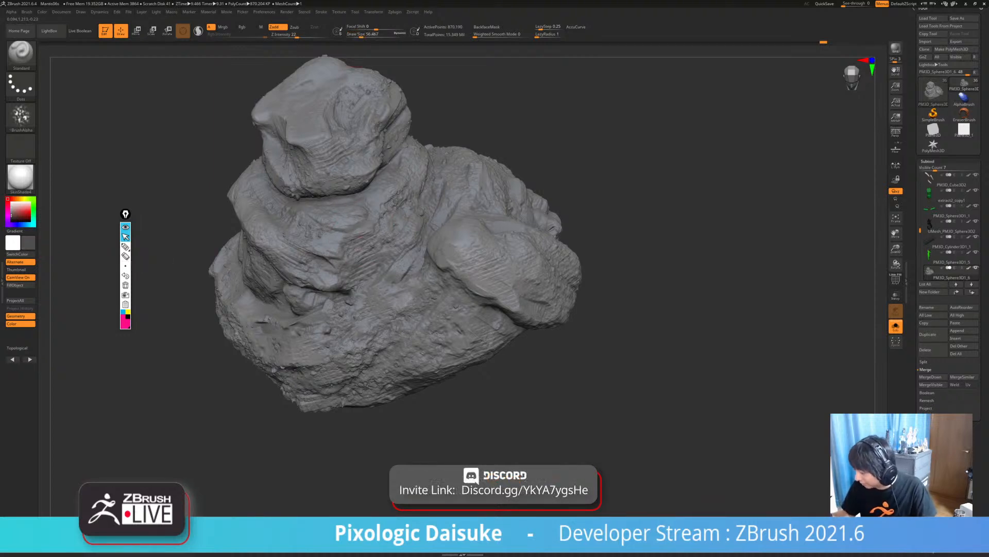
click(243, 27)
click(274, 27)
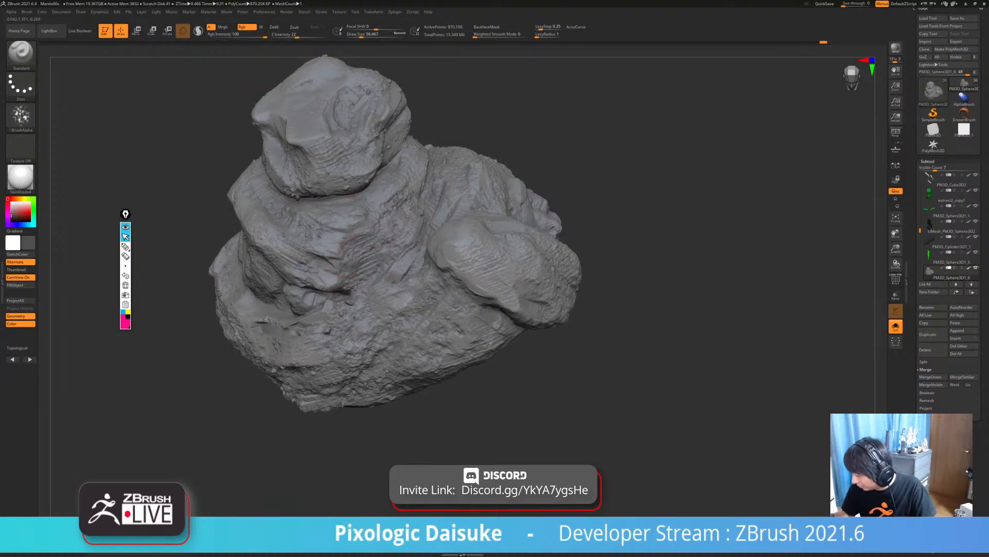
- Paint dark grey shading into the lower ledge and crevices, working around the side boulder to the back
mouse_move(313, 351)
right_down()
mouse_move(331, 313)
mouse_move(355, 341)
right_up()
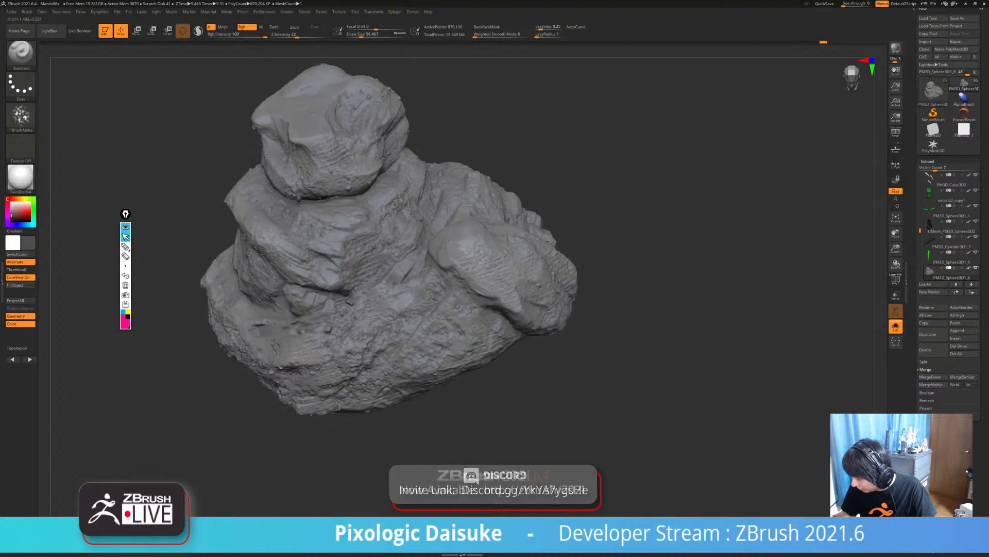
drag(355, 341, 330, 351)
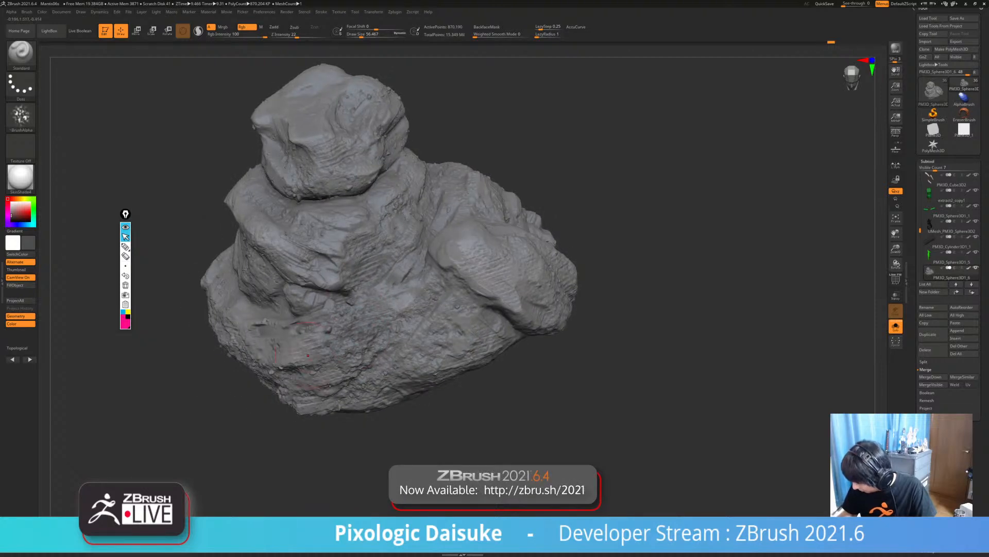
mouse_move(359, 356)
alt+right_down()
mouse_move(328, 326)
mouse_move(325, 305)
alt+right_up()
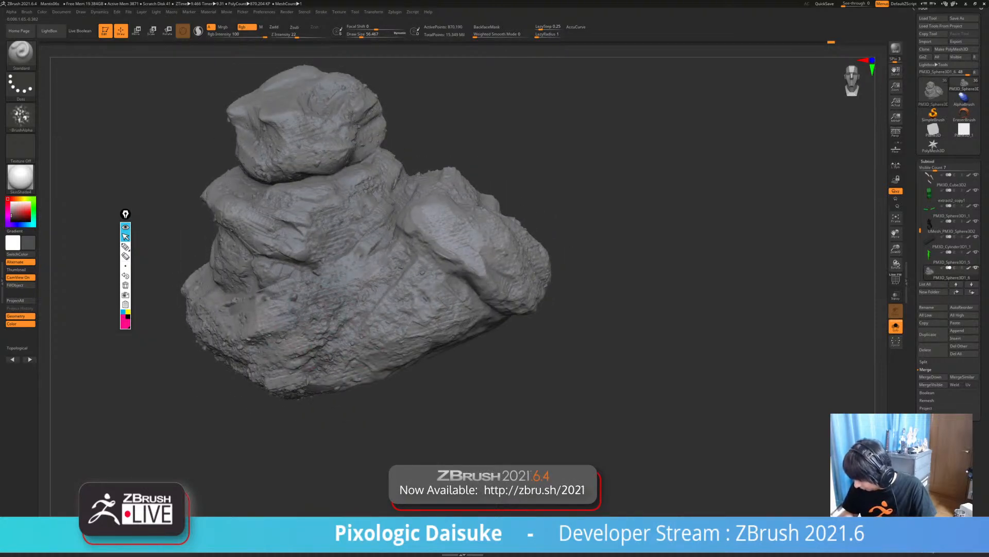
right_drag(438, 332, 441, 301)
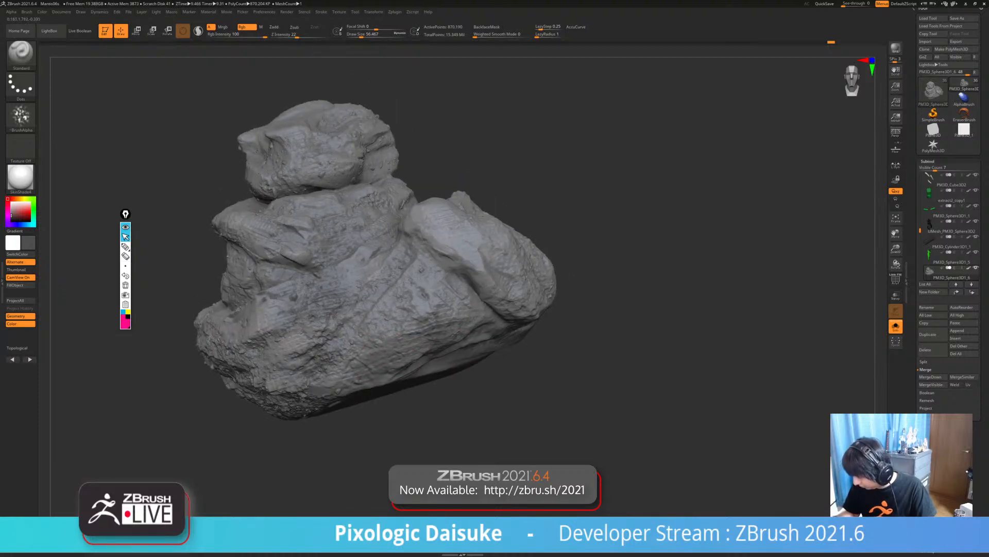
mouse_move(443, 356)
alt+right_down()
mouse_move(395, 384)
mouse_move(413, 361)
alt+right_up()
right_drag(507, 343, 437, 341)
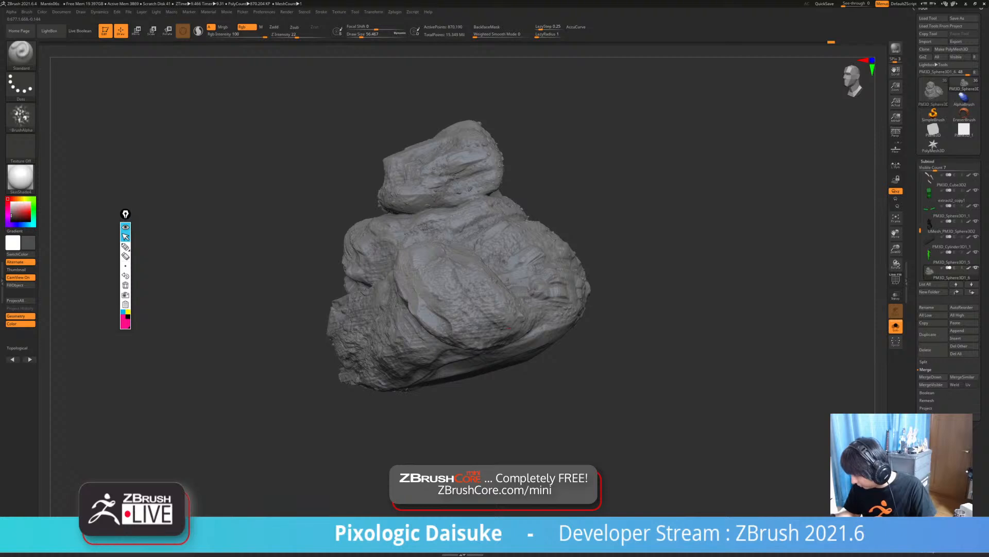
right_drag(507, 343, 420, 332)
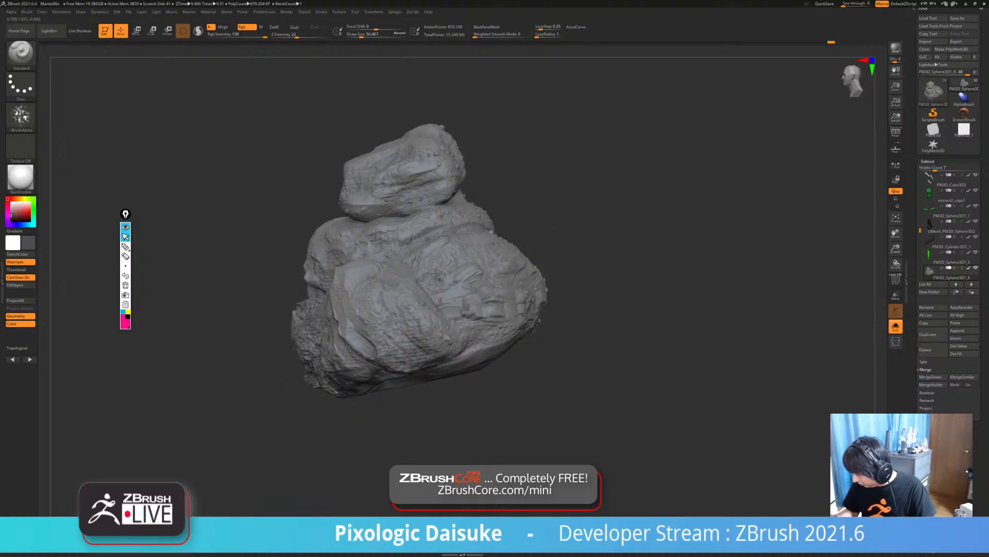
right_drag(492, 338, 420, 330)
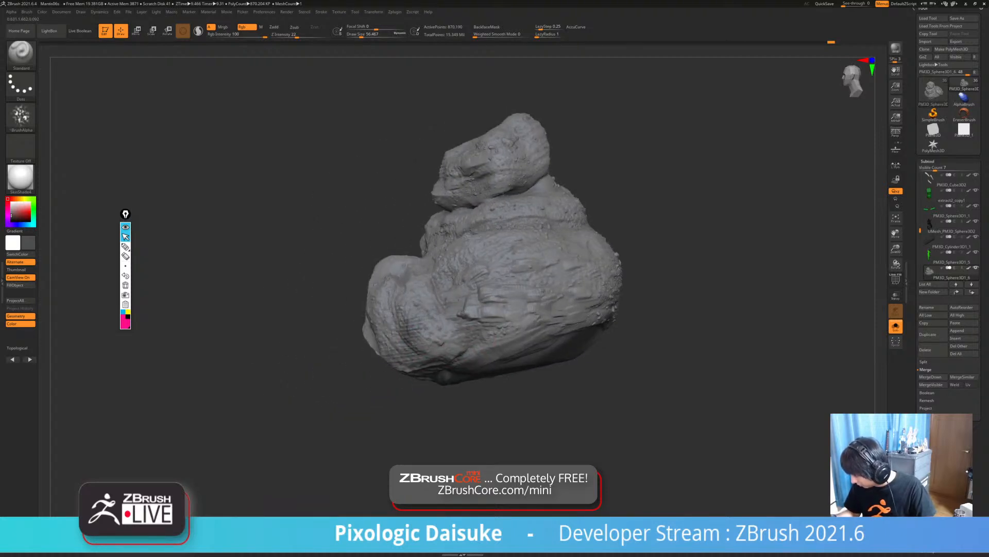
- Shade the creases between the stacked boulders and the side boulder in dark grey from several angles
mouse_move(477, 353)
right_down()
mouse_move(439, 368)
mouse_move(473, 361)
mouse_move(466, 342)
mouse_move(453, 379)
right_up()
mouse_move(375, 344)
right_down()
mouse_move(425, 311)
mouse_move(423, 330)
right_up()
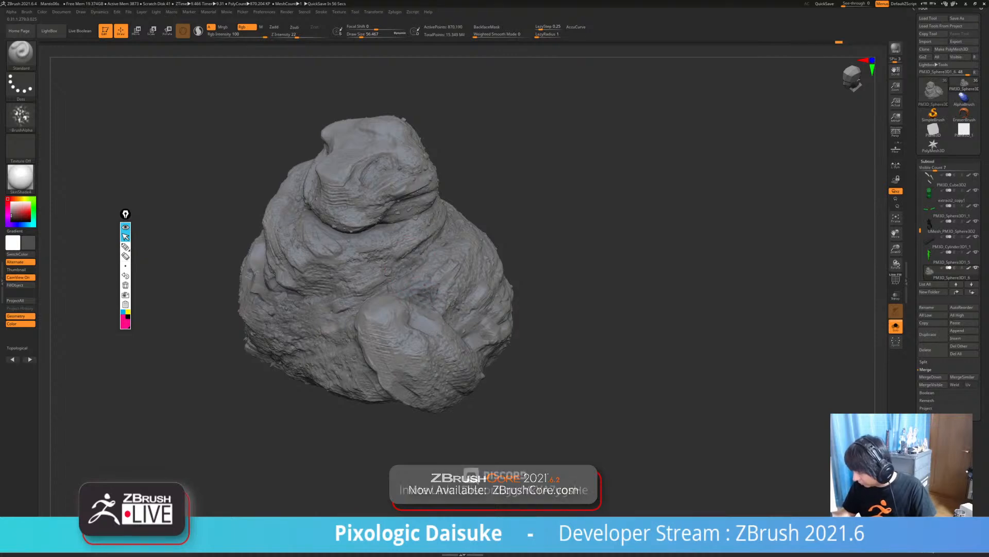
right_drag(408, 295, 405, 261)
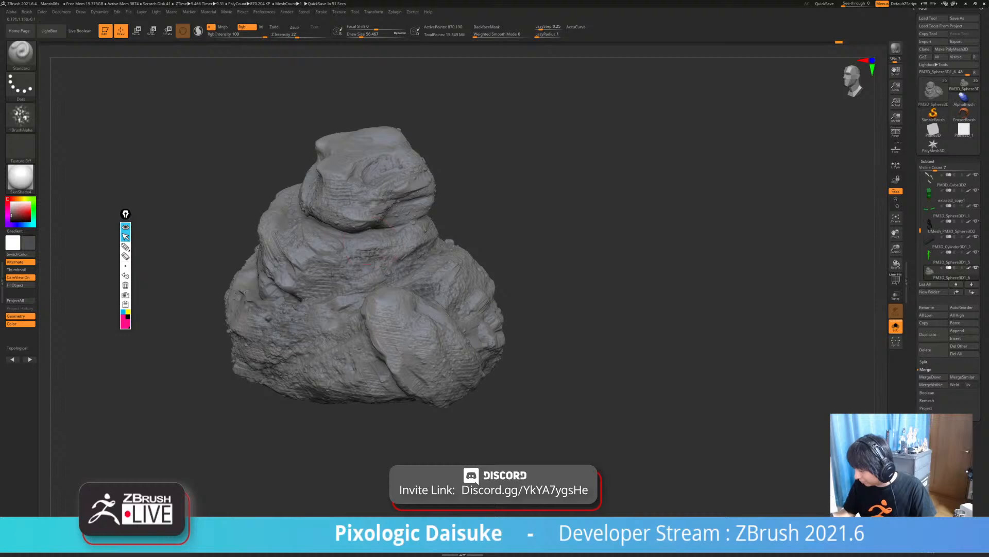
mouse_move(367, 241)
right_down()
mouse_move(364, 231)
mouse_move(471, 217)
right_up()
mouse_move(323, 219)
right_down()
mouse_move(341, 201)
mouse_move(357, 229)
right_up()
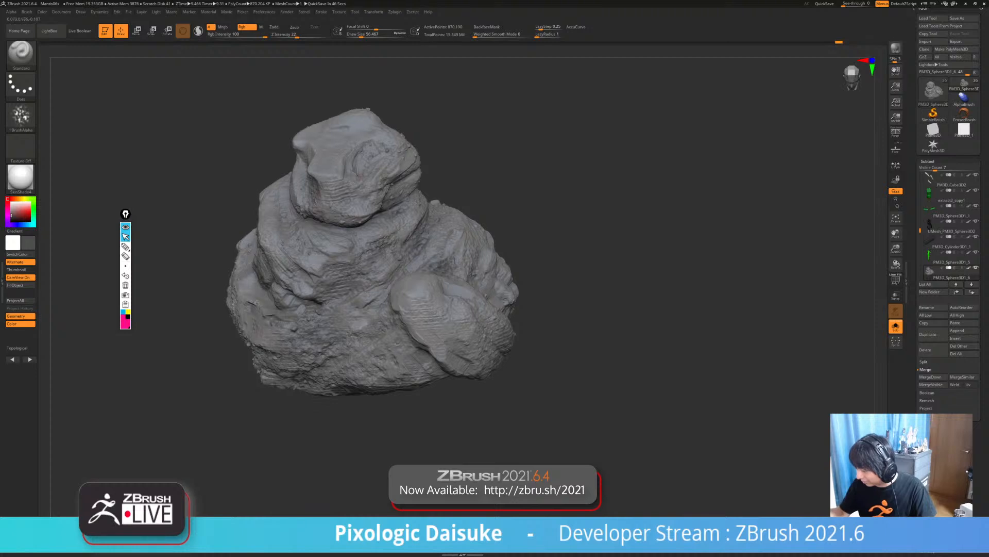
mouse_move(359, 176)
right_down()
mouse_move(402, 182)
mouse_move(381, 182)
mouse_move(403, 204)
right_up()
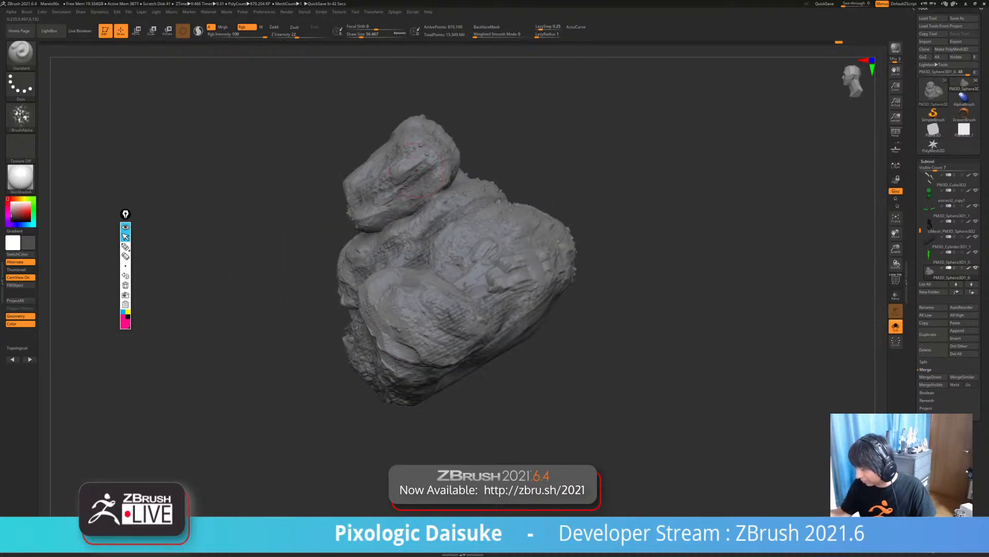
mouse_move(416, 170)
right_down()
mouse_move(361, 347)
mouse_move(329, 338)
mouse_move(336, 306)
mouse_move(297, 357)
mouse_move(288, 343)
mouse_move(325, 326)
mouse_move(273, 340)
mouse_move(333, 335)
mouse_move(252, 355)
mouse_move(258, 309)
right_up()
- Show the character with the rock again and check the dark grey shading around the logo and foot
key(ctrl+shift+s)
mouse_move(592, 361)
right_down()
mouse_move(438, 361)
mouse_move(431, 374)
right_up()
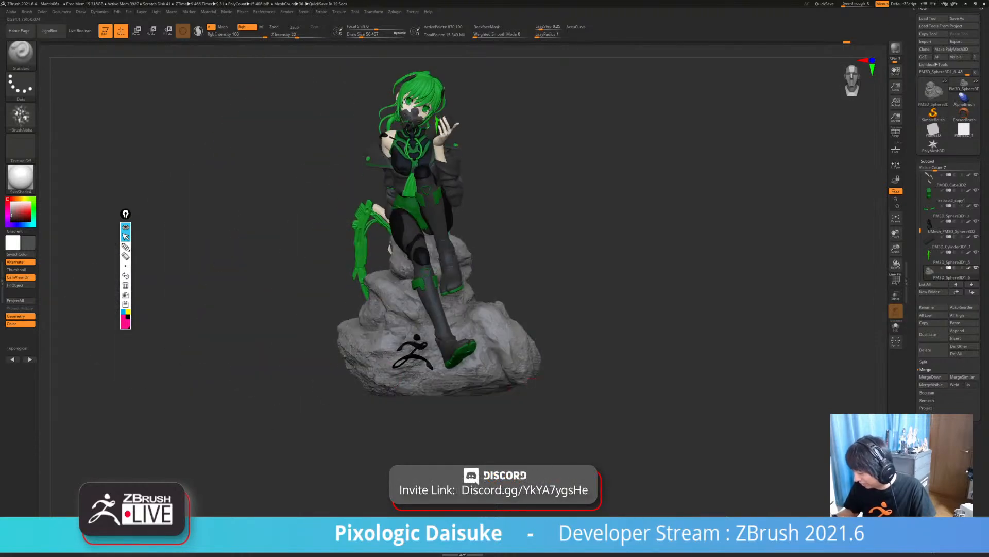
mouse_move(541, 385)
alt+right_down()
mouse_move(484, 405)
mouse_move(438, 401)
mouse_move(496, 397)
alt+right_up()
key(ctrl+shift+s)
key(ctrl+shift+s)
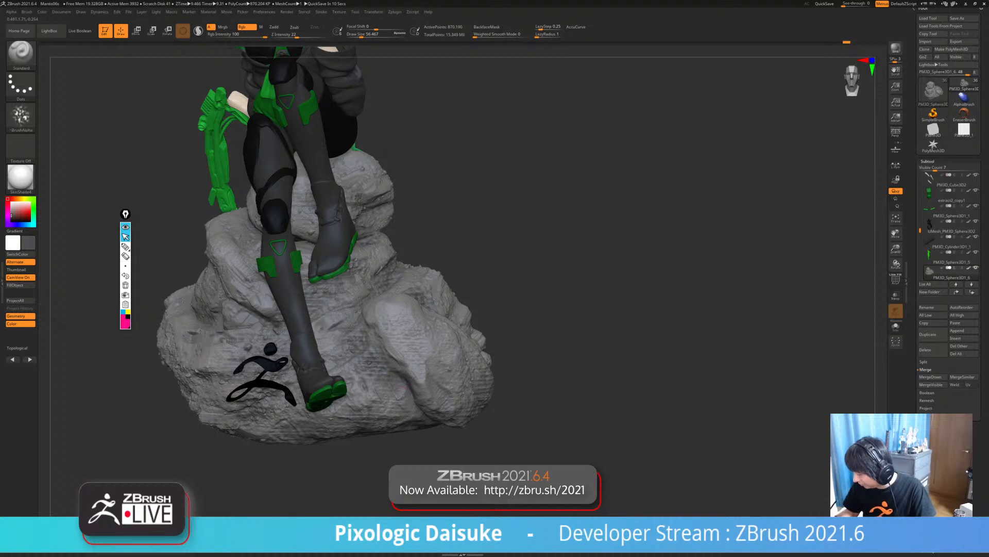
right_drag(402, 384, 420, 355)
mouse_move(329, 335)
right_down()
mouse_move(375, 325)
mouse_move(329, 390)
mouse_move(316, 365)
mouse_move(294, 425)
right_up()
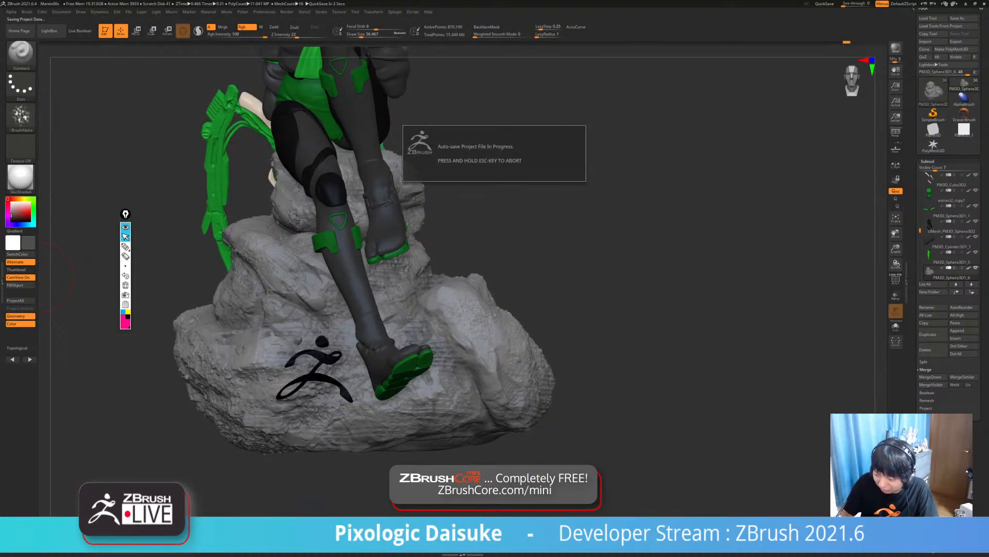
- Set the paint color to dark brown (Red 100, Green 75, Blue 62) and the draw size to about 27
click(30, 211)
click(15, 199)
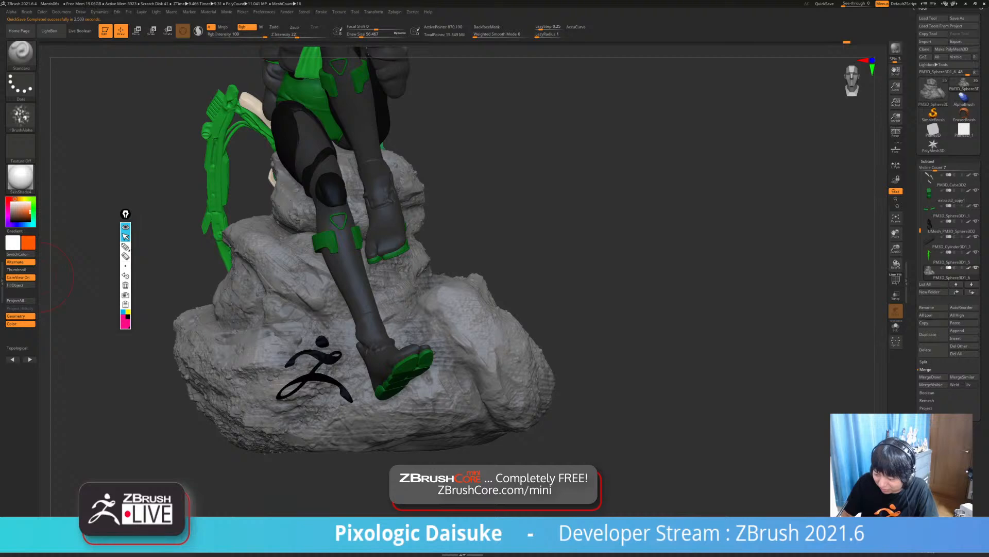
click(14, 215)
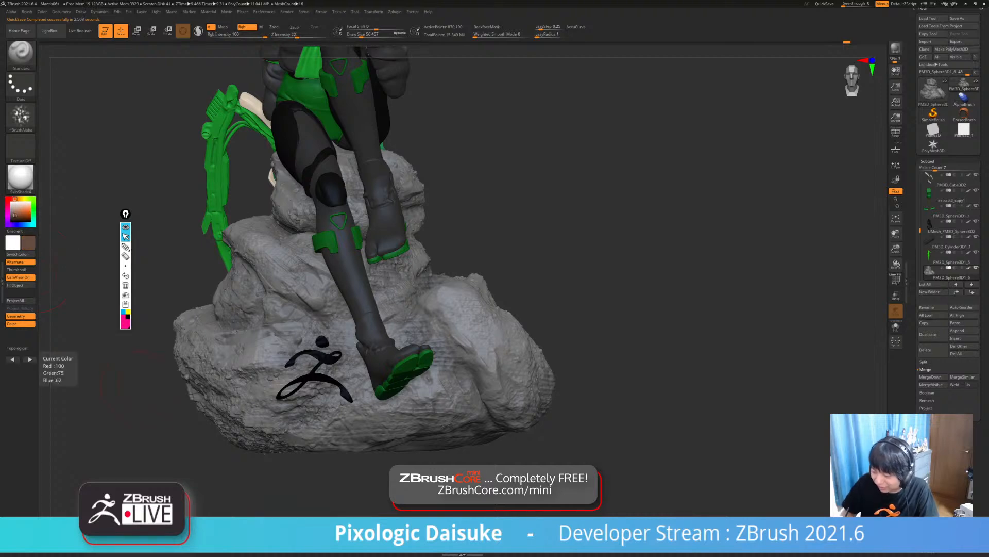
right_drag(273, 369, 292, 396)
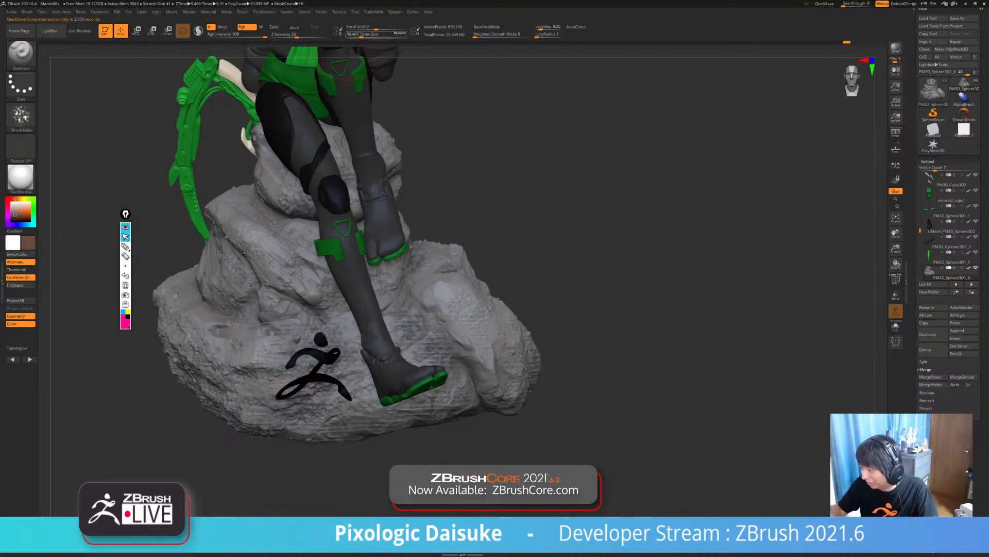
click(357, 36)
- Undo the brown test stroke, turn off the Standard brush's surface Noise, and paint beside the logo again
drag(253, 364, 261, 357)
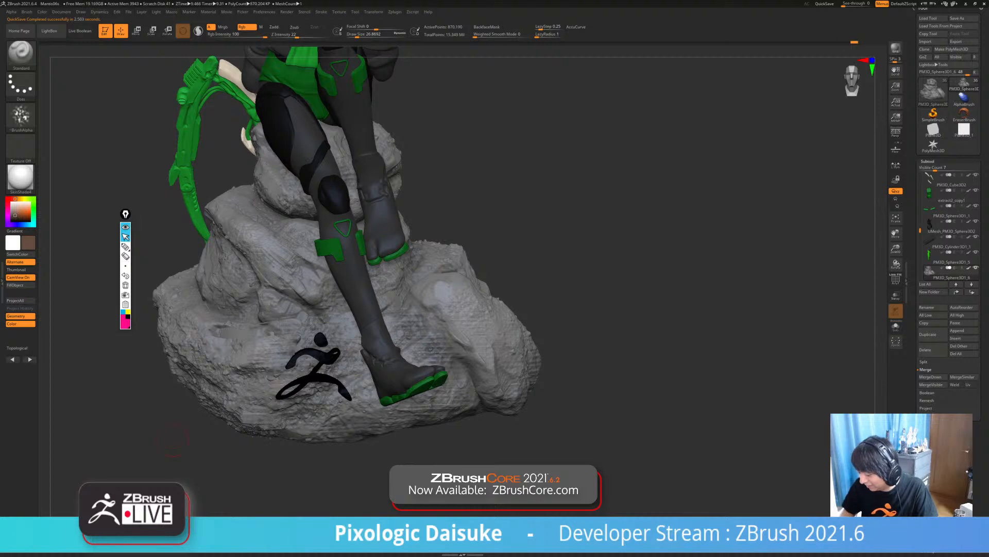
key(ctrl+z)
click(27, 12)
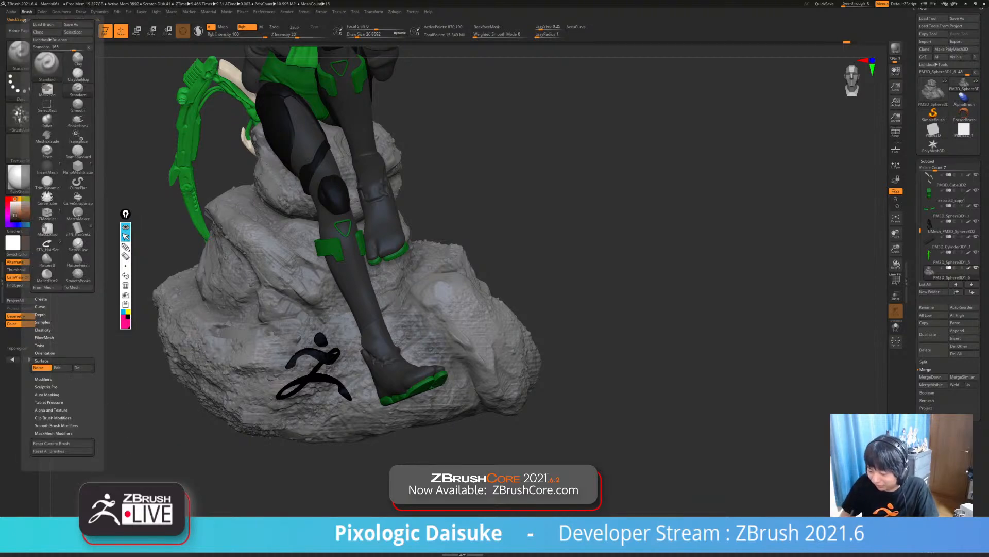
click(41, 367)
drag(252, 364, 259, 357)
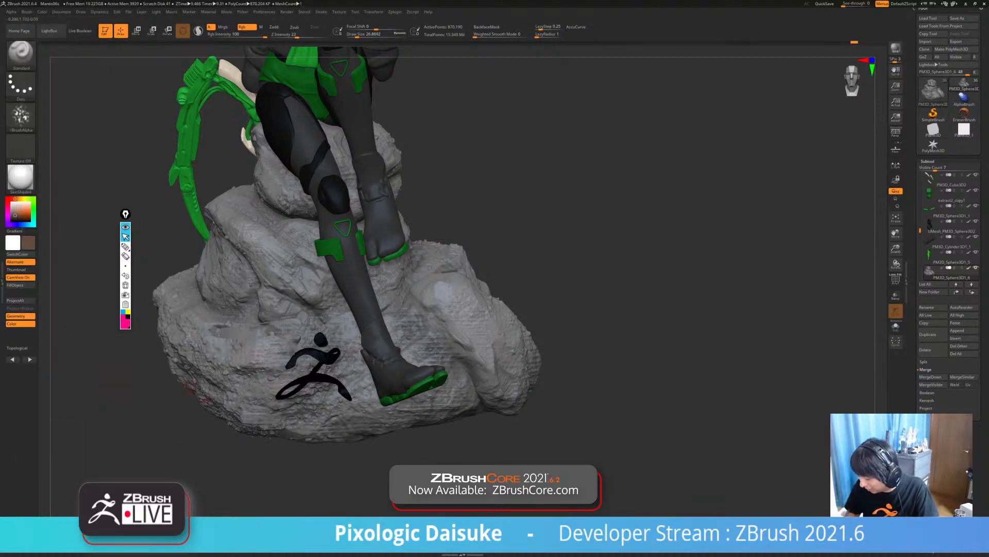
- Change the paint color to a light orange-tan and tint the rock surface beside the logo
click(21, 208)
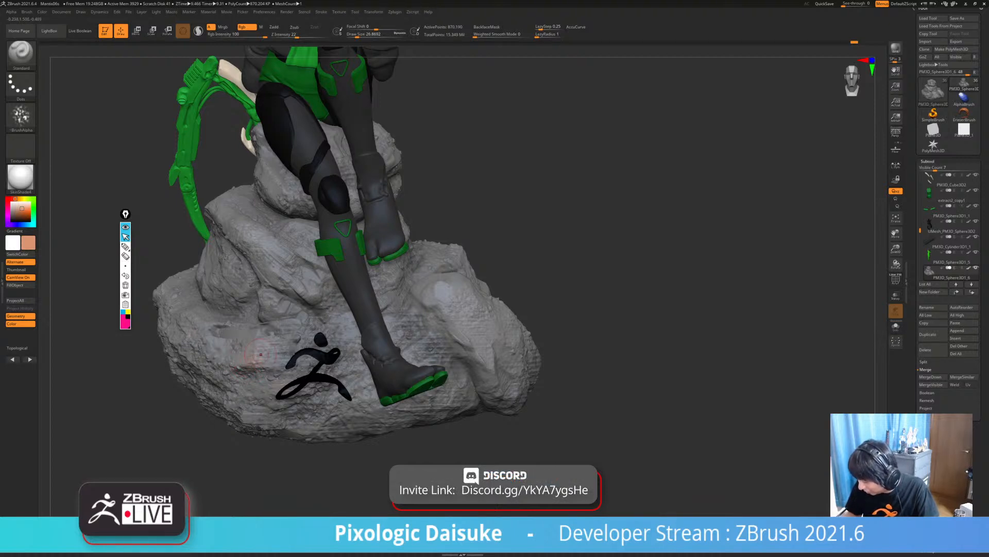
drag(634, 350, 616, 306)
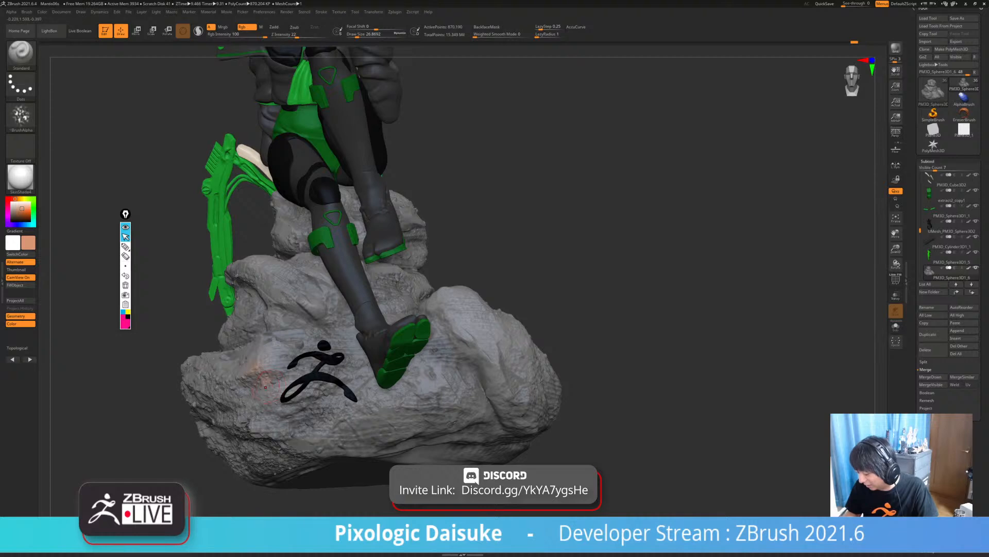
right_drag(303, 384, 311, 410)
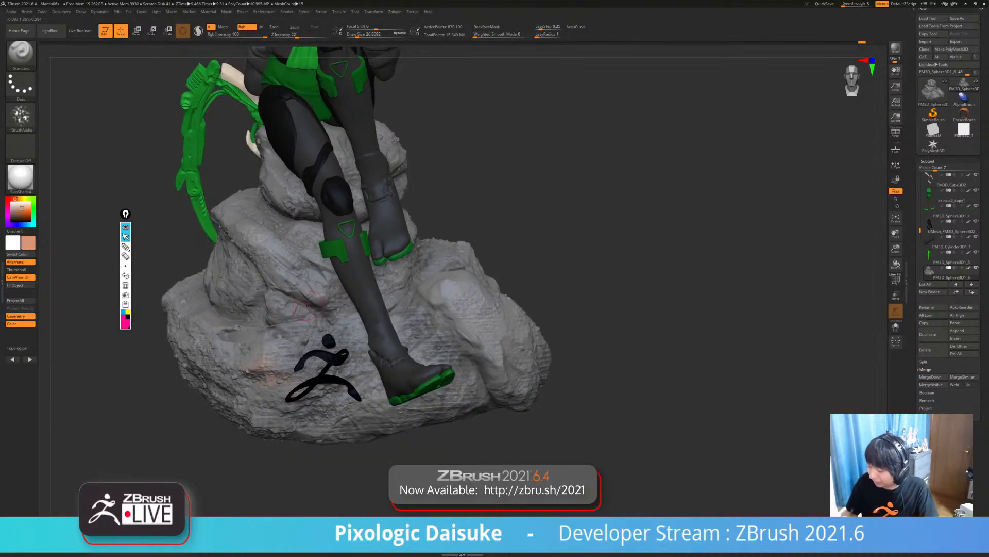
- Switch to a deeper orange-brown and paint accent patches beside the logo and near the character's front foot
click(21, 212)
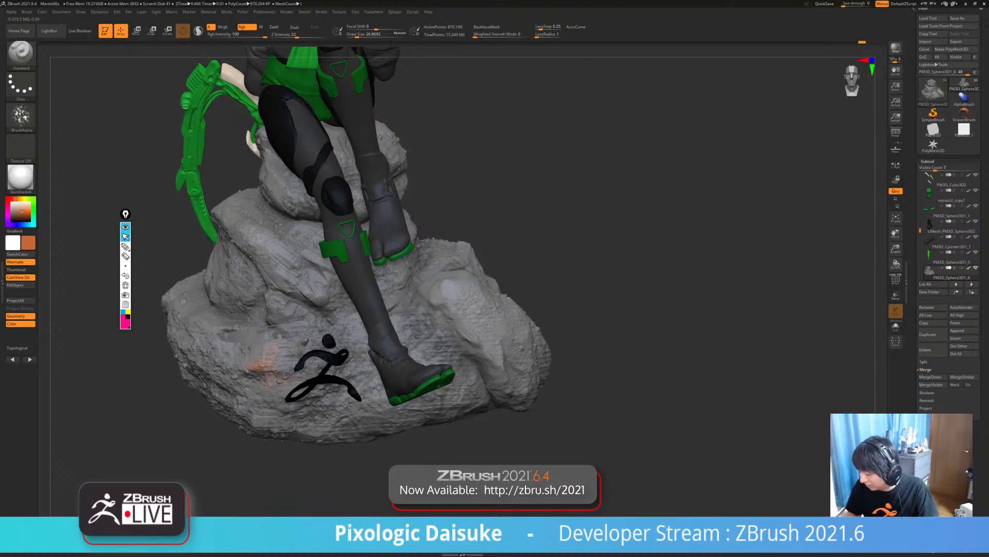
right_drag(439, 347, 477, 344)
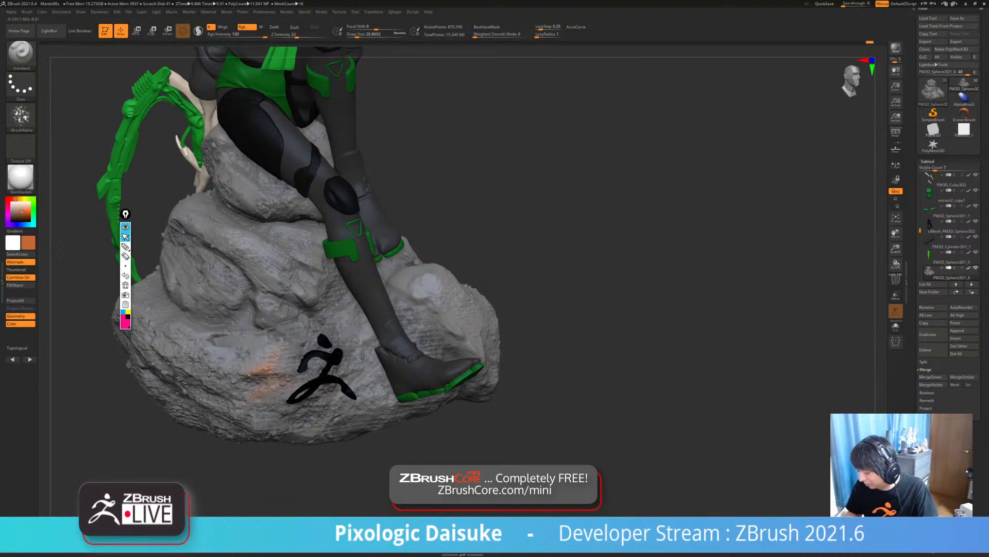
drag(618, 314, 520, 327)
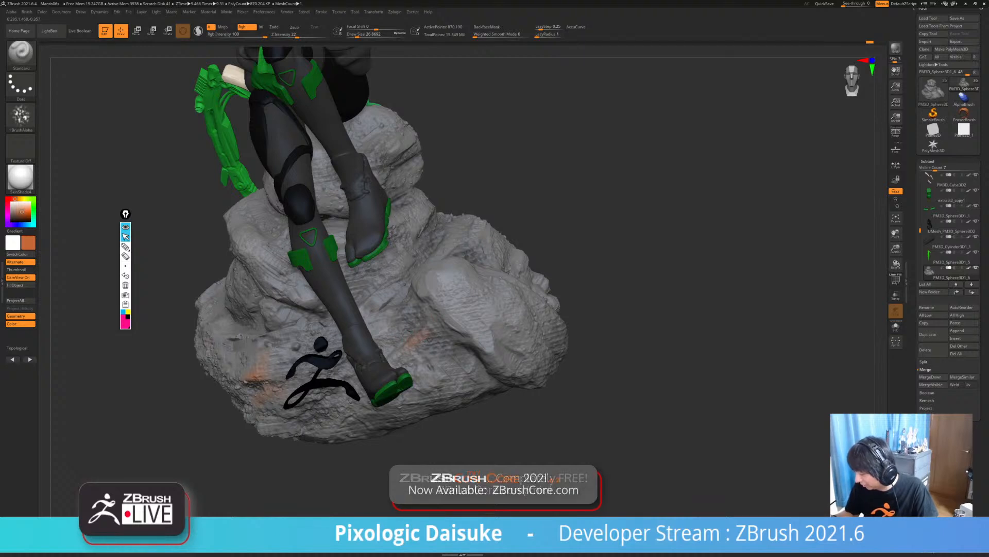
mouse_move(418, 336)
ctrl+right_down()
mouse_move(417, 384)
mouse_move(469, 337)
ctrl+right_up()
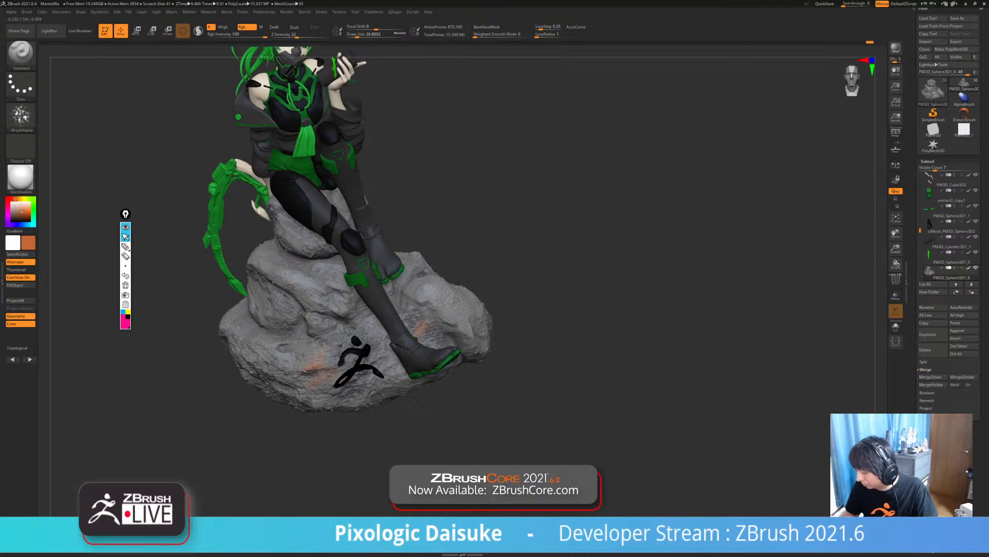
- Add orange-brown accents around the logo and front foot, and isolate the rock base by hiding the character
mouse_move(367, 386)
right_down()
mouse_move(376, 387)
mouse_move(369, 379)
right_up()
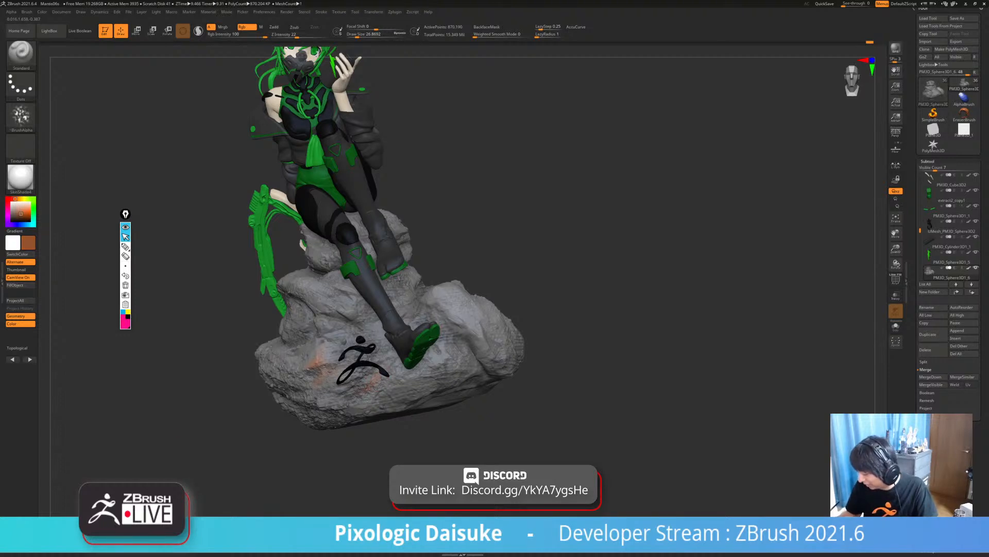
right_drag(372, 369, 360, 345)
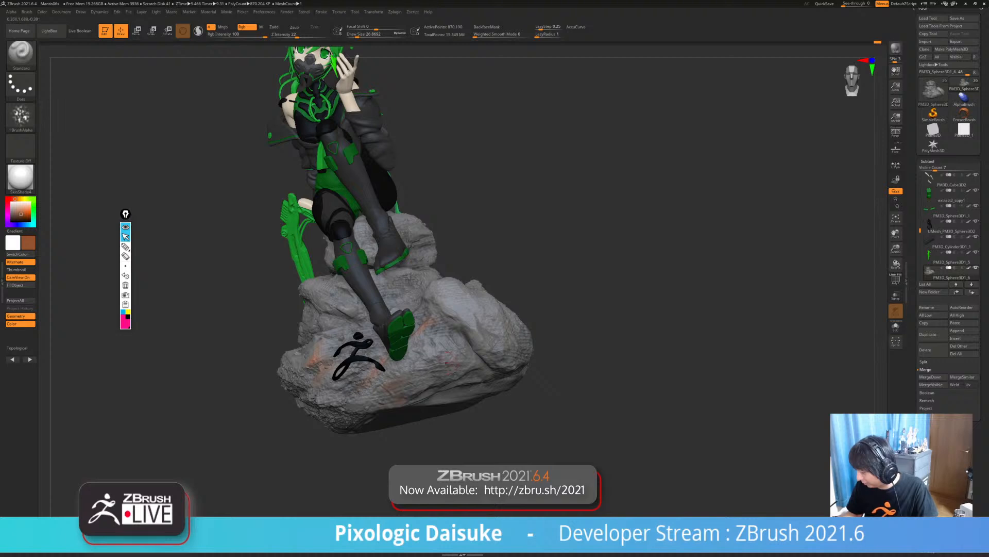
right_drag(359, 356, 344, 417)
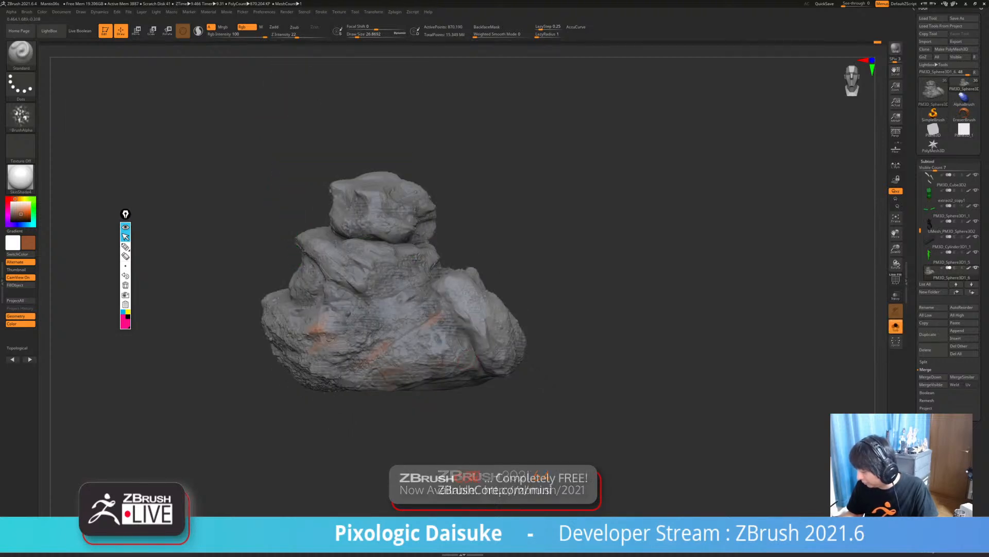
alt+right_drag(476, 348, 410, 400)
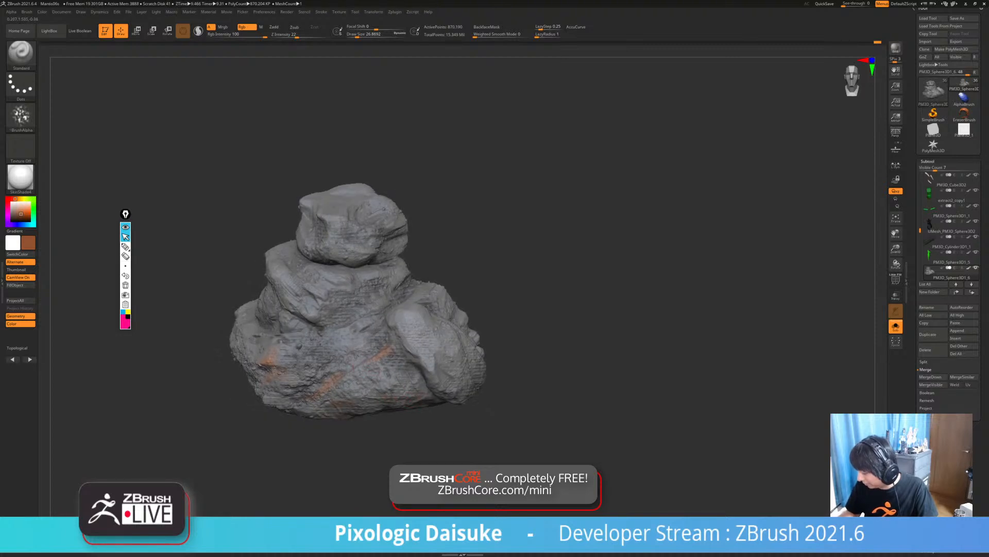
- Sample the rock's grey as the paint color, warm it slightly, and resample a brownish grey from the orange patch on the lower boulder
mouse_move(355, 309)
ctrl+right_down()
mouse_move(355, 278)
mouse_move(367, 307)
ctrl+right_up()
click(286, 409)
key(v)
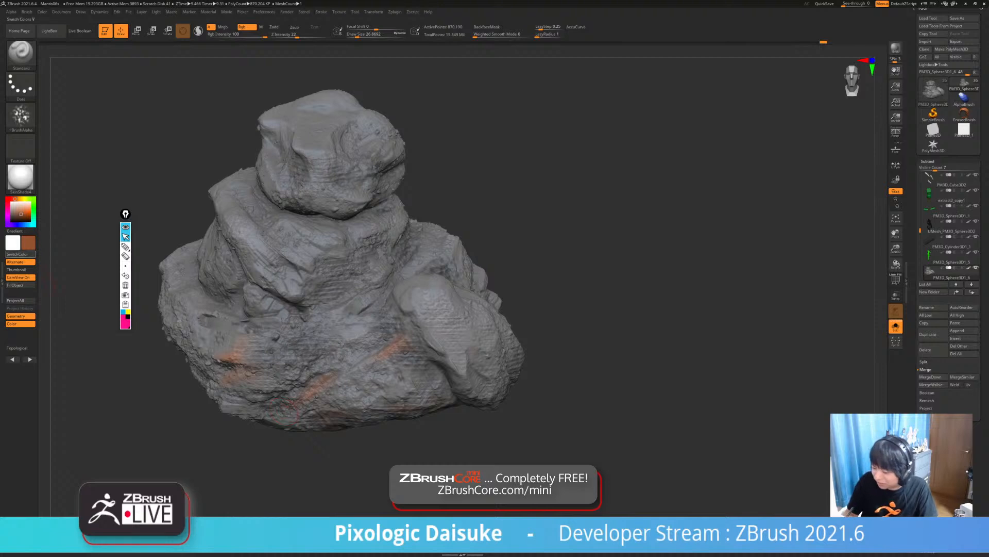
drag(28, 243, 185, 283)
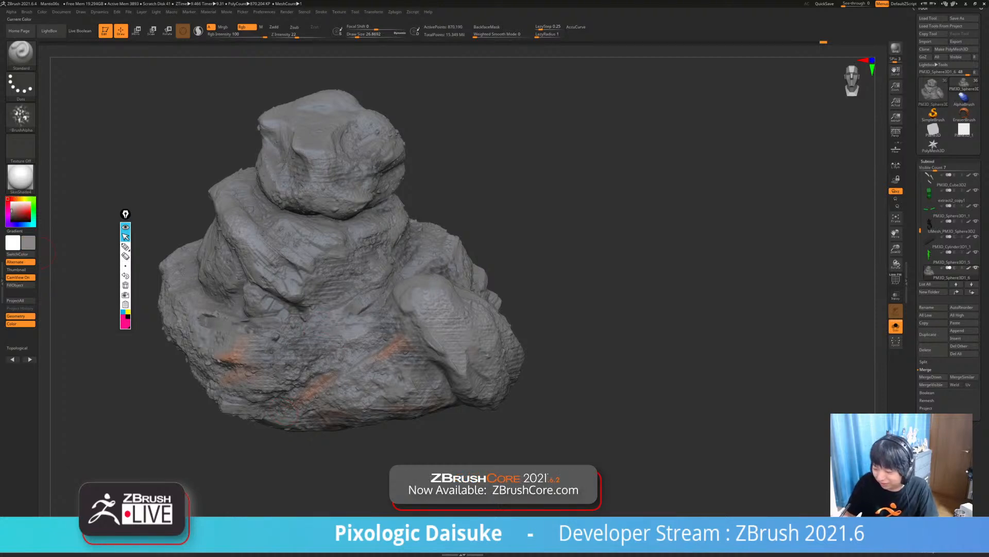
drag(12, 210, 12, 207)
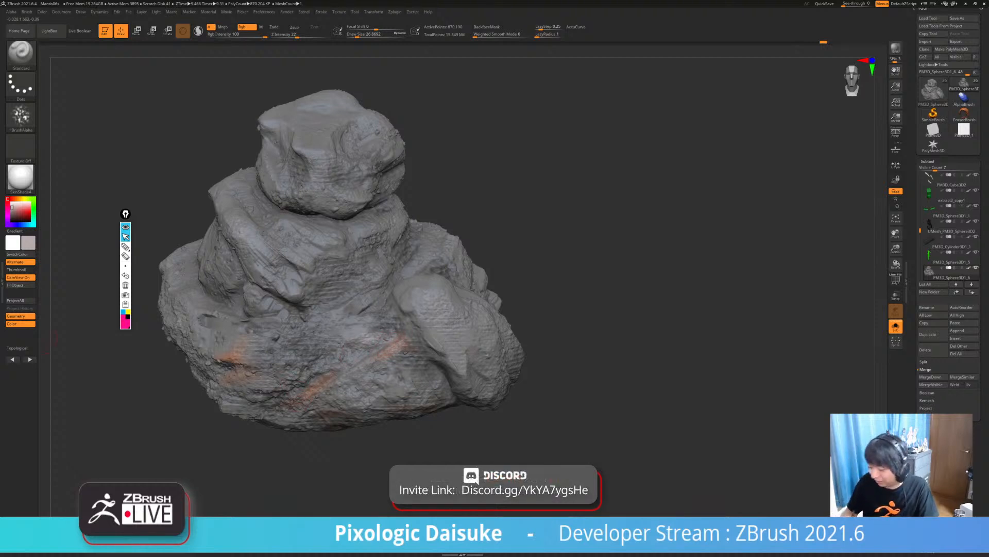
drag(28, 242, 237, 355)
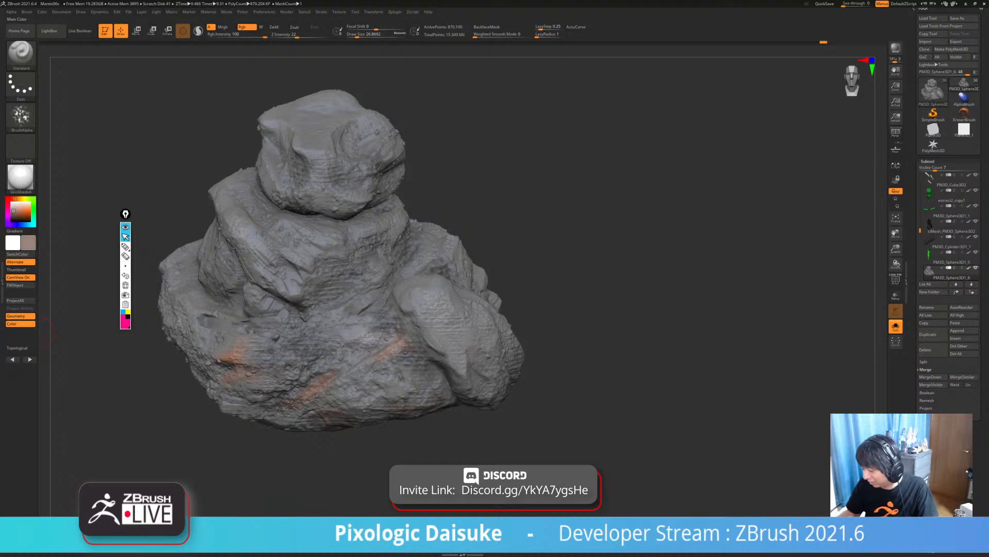
- Show the character together with the rock base again and examine the painted rock up close and with the full figure
key(alt+s)
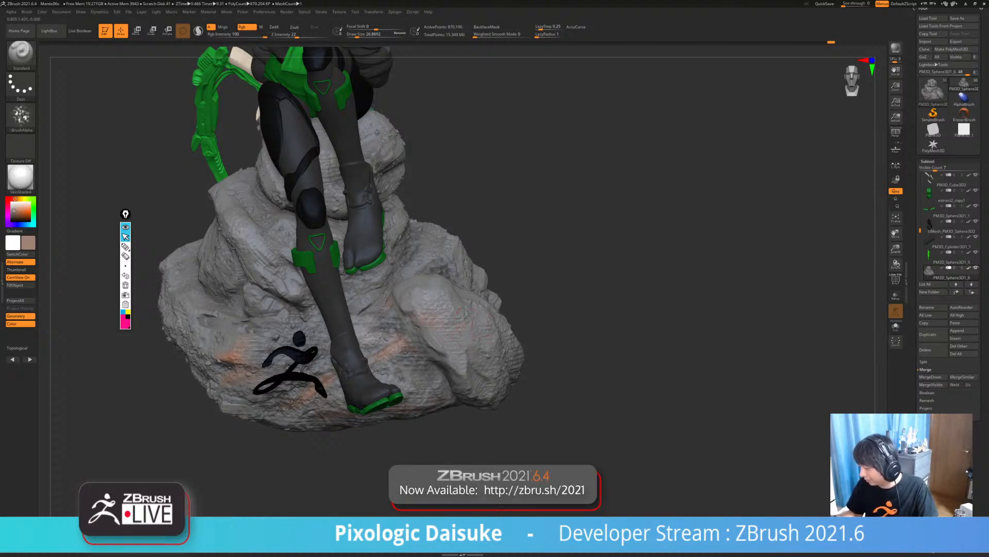
right_drag(466, 323, 410, 325)
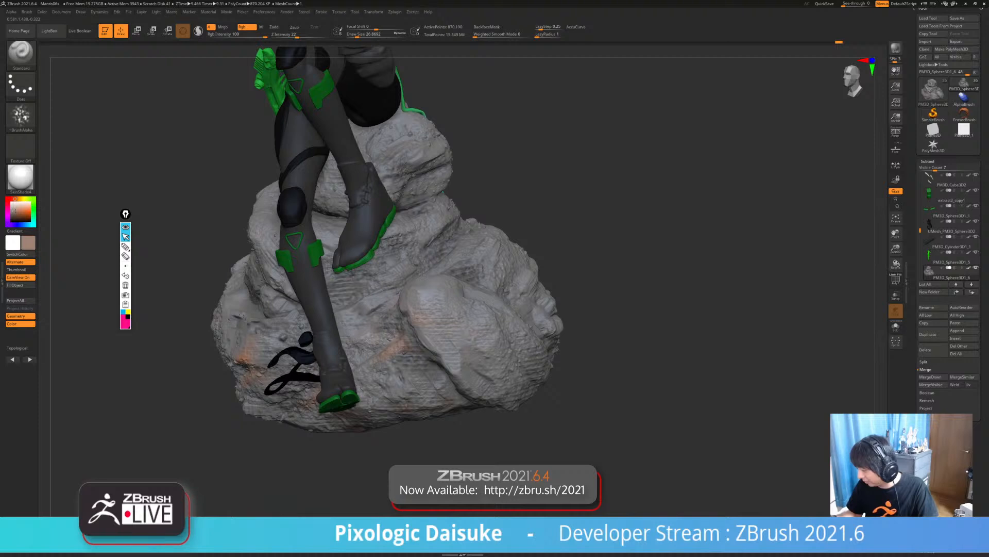
ctrl+right_drag(515, 371, 593, 335)
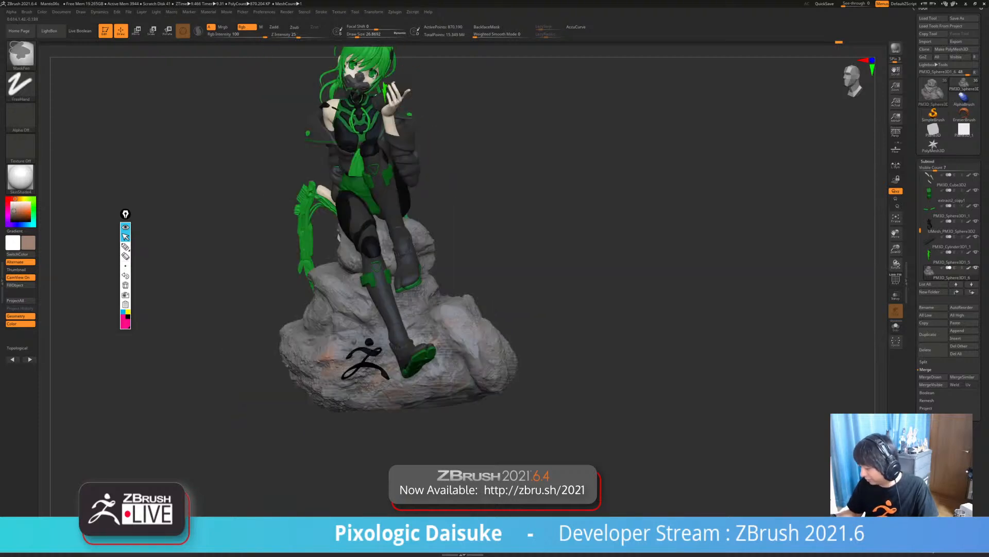
mouse_move(606, 373)
alt+right_down()
mouse_move(575, 381)
mouse_move(575, 319)
mouse_move(551, 320)
mouse_move(550, 393)
alt+right_up()
ctrl+right_drag(549, 393, 544, 452)
ctrl+right_drag(573, 405, 579, 434)
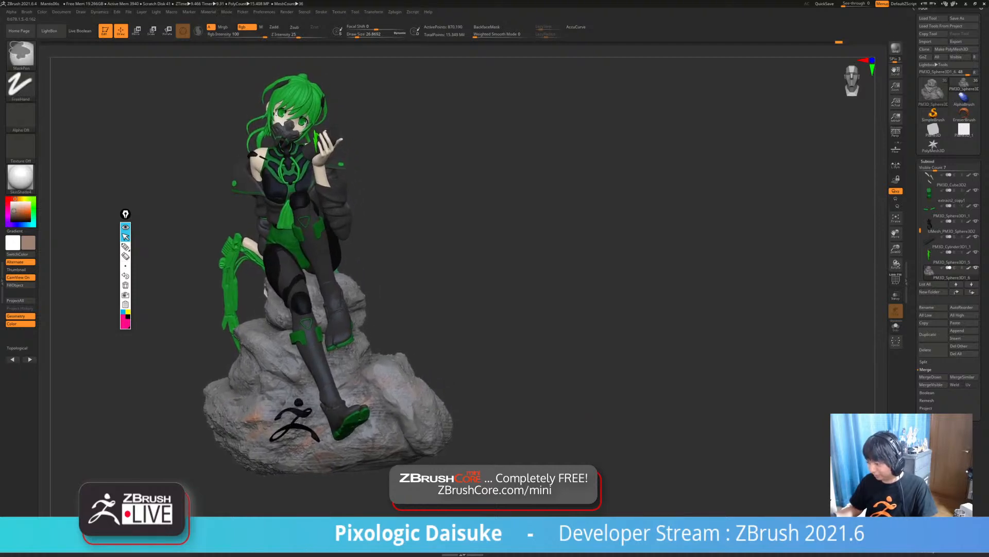